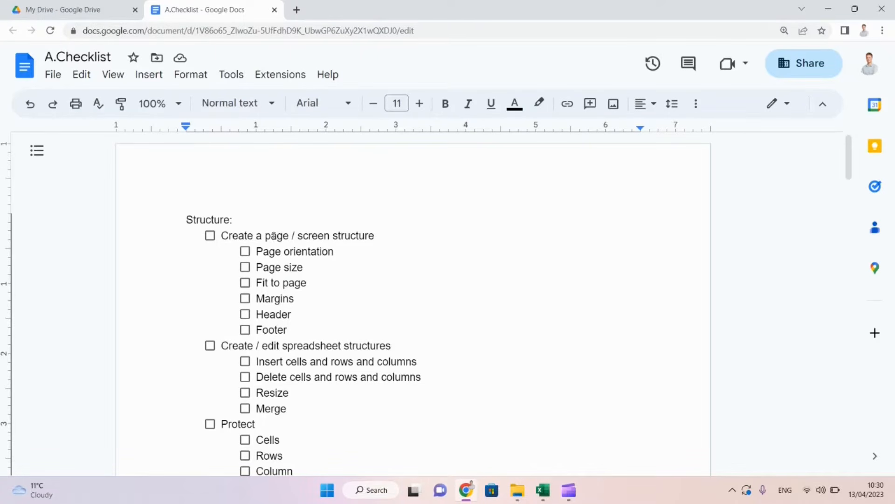
# - Review the page structure items in the checklist and switch to the A.Exercises_FormatFunction.xlsx workbook in Excel
pyautogui.moveTo(284, 236); pyautogui.dragTo(292, 332)
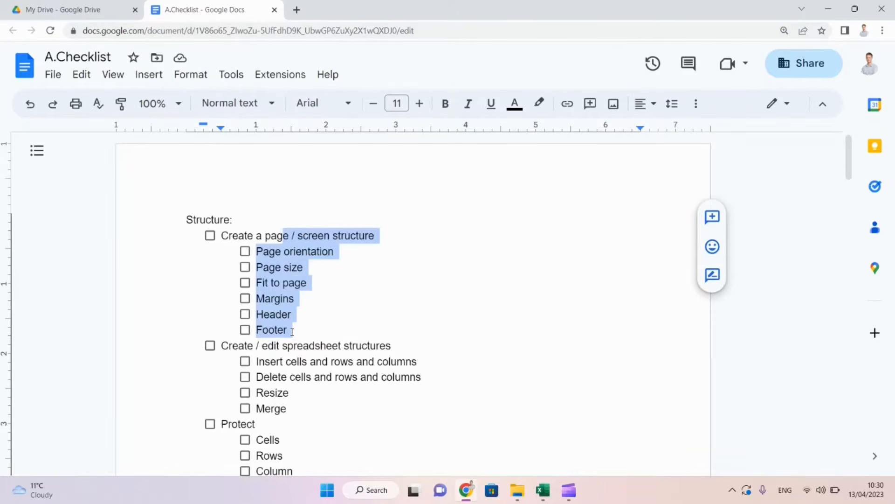
pyautogui.click(275, 251)
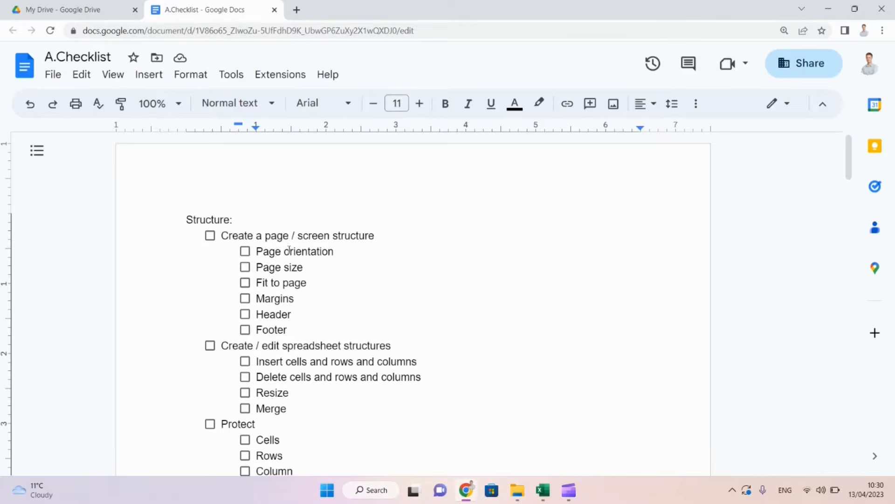
pyautogui.moveTo(540, 491)
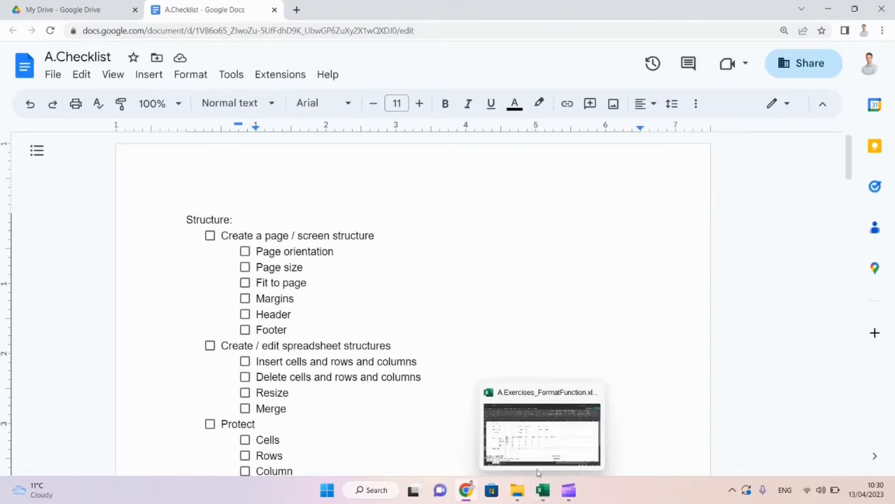
pyautogui.click(545, 447)
pyautogui.click(545, 446)
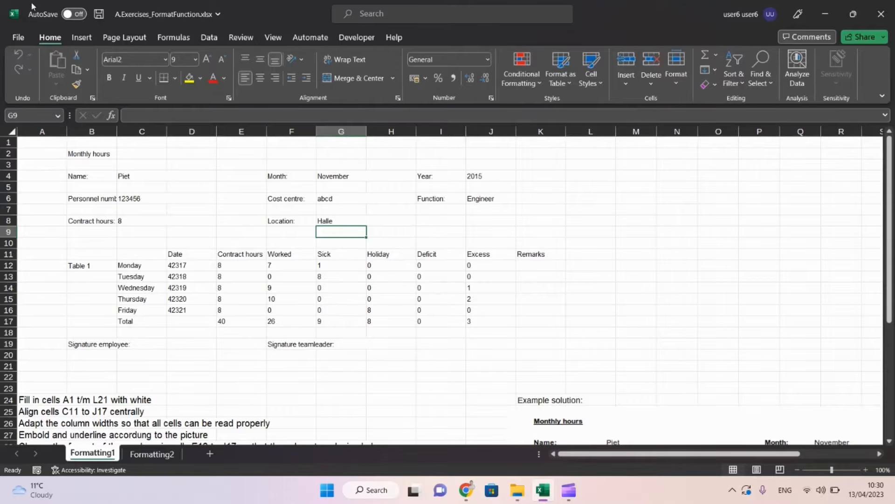
# - Examine how the Formatting1 sheet splits across its pages in the print preview, and return to the sheet
pyautogui.click(14, 41)
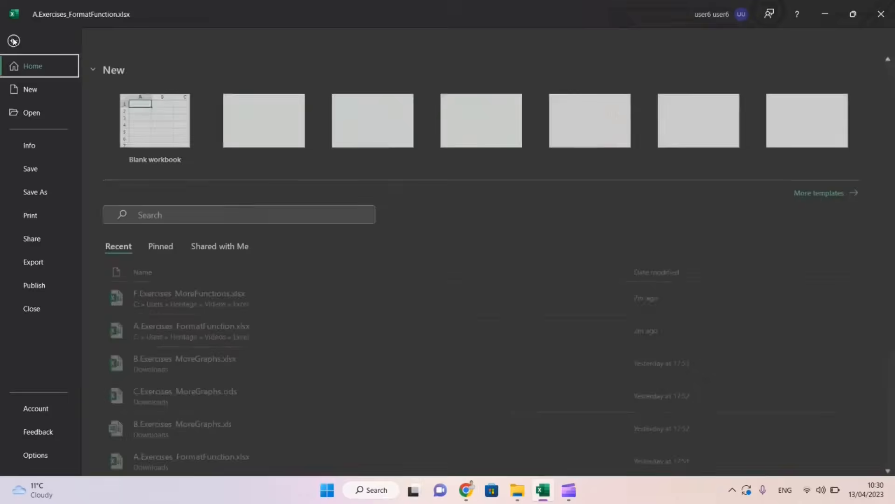
pyautogui.click(33, 215)
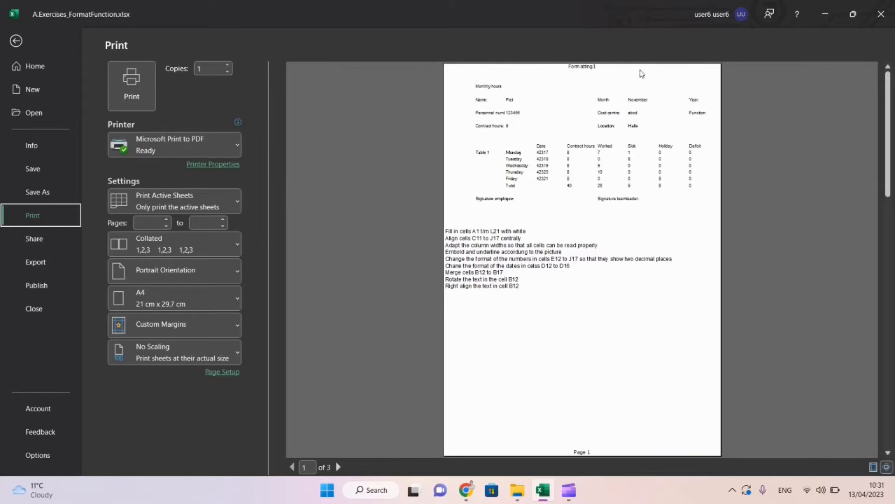
pyautogui.click(338, 467)
pyautogui.click(340, 469)
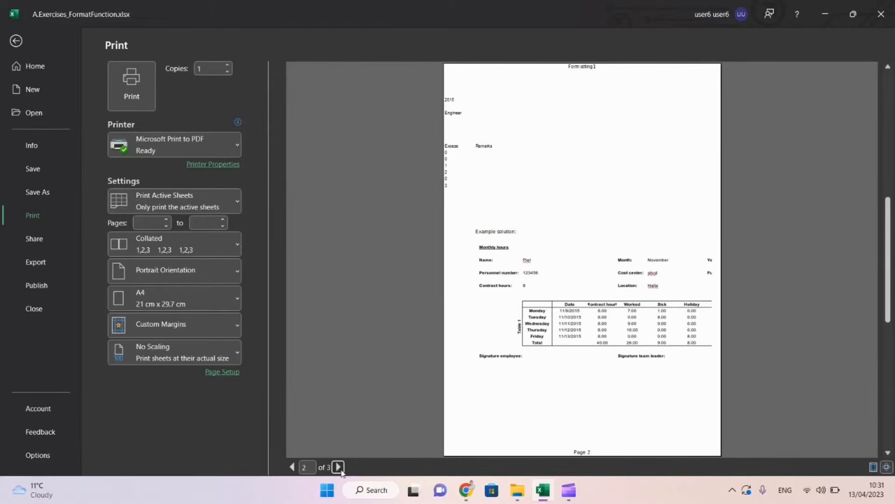
pyautogui.click(291, 467)
pyautogui.click(338, 467)
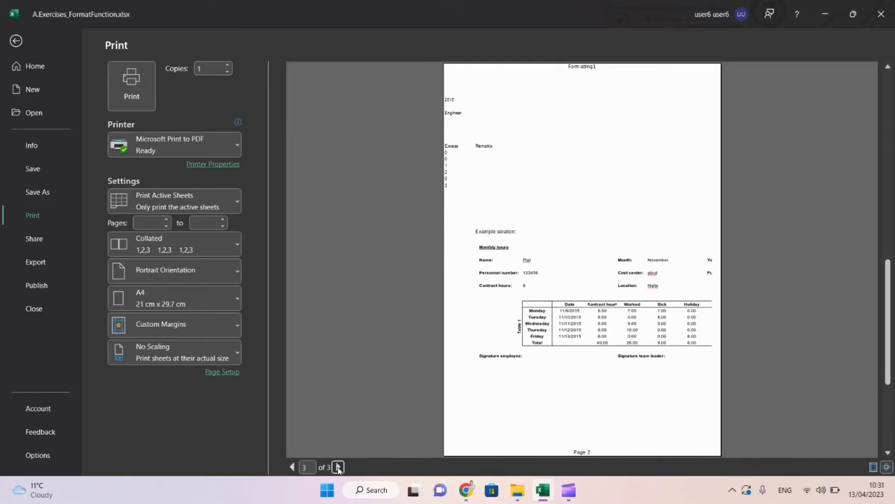
pyautogui.click(293, 466)
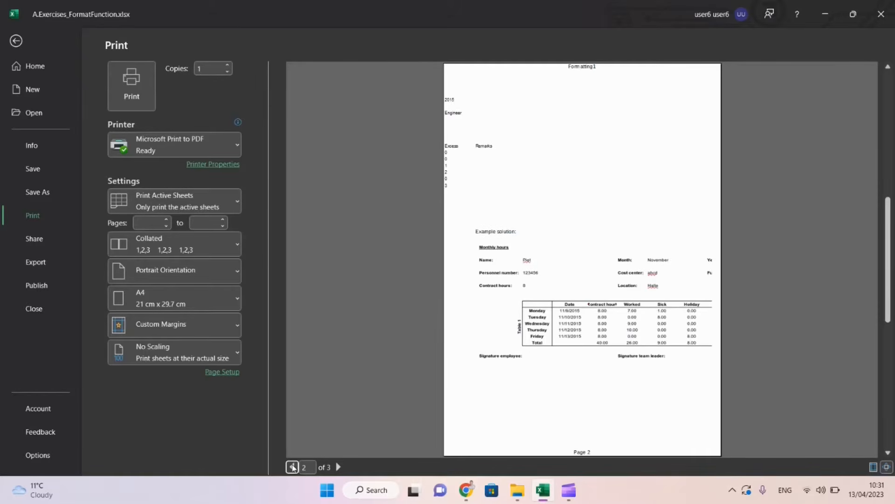
pyautogui.click(16, 41)
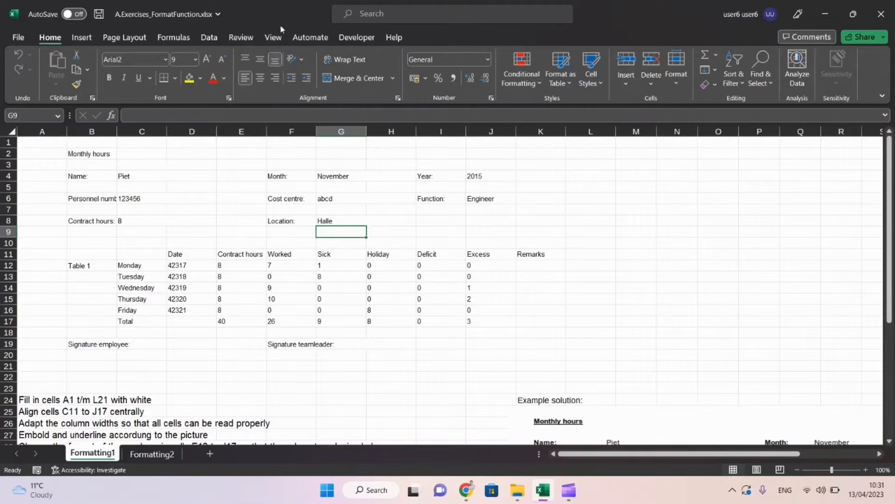
# - Set the page orientation of the Formatting1 sheet to landscape
pyautogui.click(124, 37)
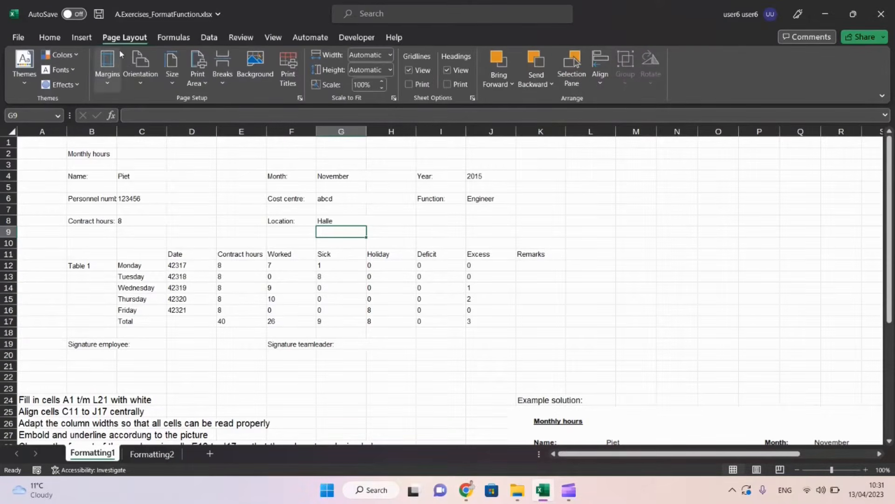
pyautogui.click(143, 81)
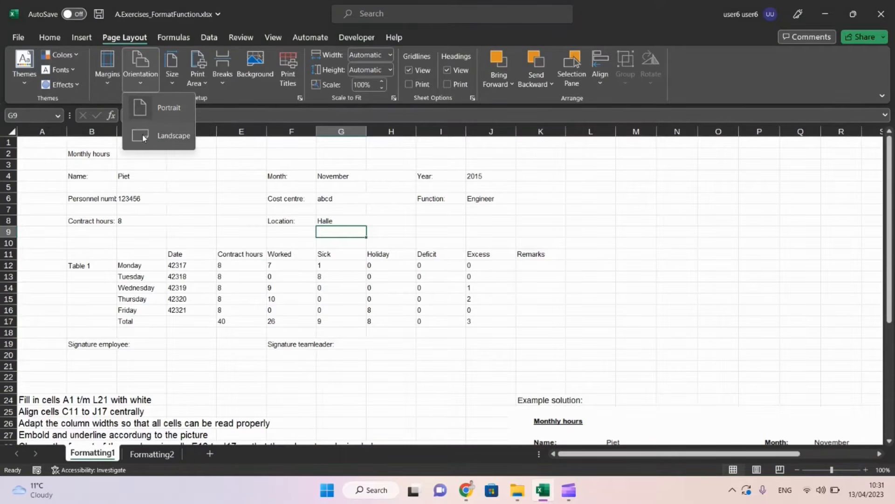
pyautogui.click(143, 136)
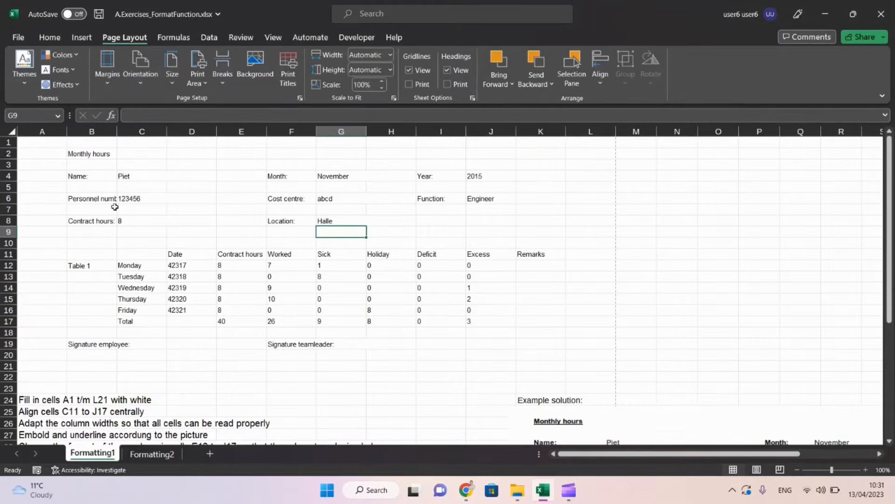
# - Set A1:L22 as the print area and show the sheet in Page Break Preview
pyautogui.click(198, 70)
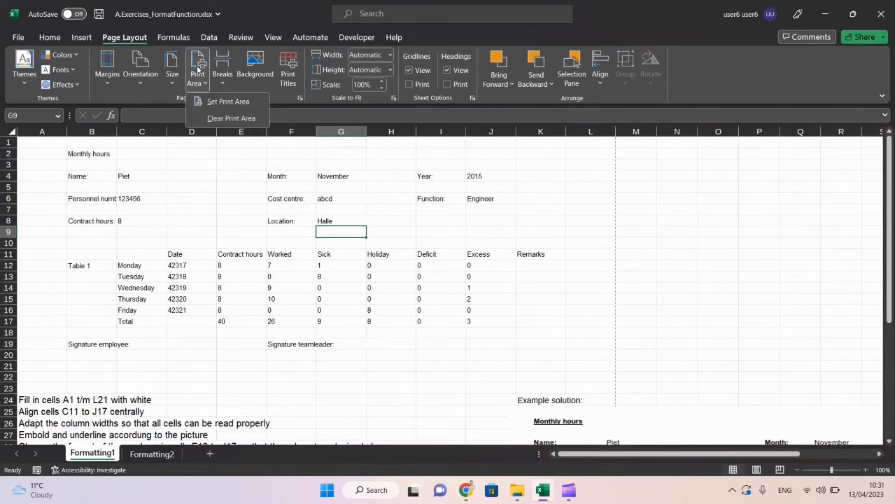
pyautogui.moveTo(44, 142); pyautogui.dragTo(570, 372)
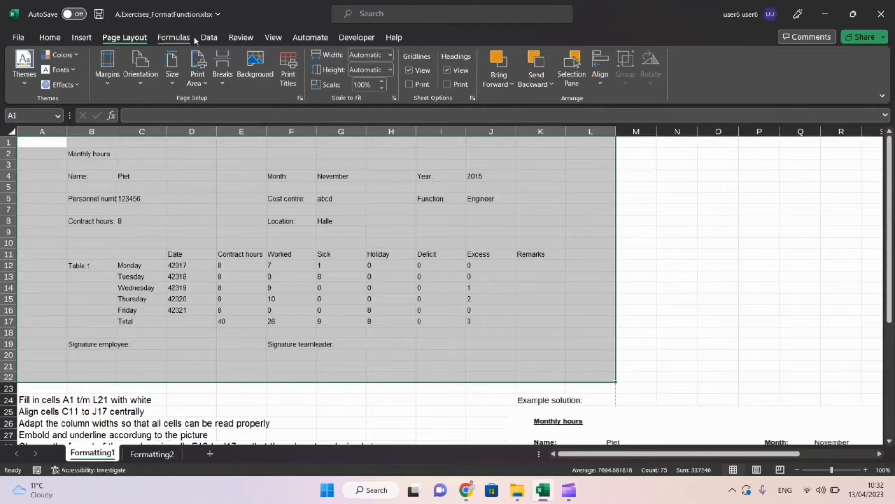
pyautogui.click(198, 77)
pyautogui.click(211, 102)
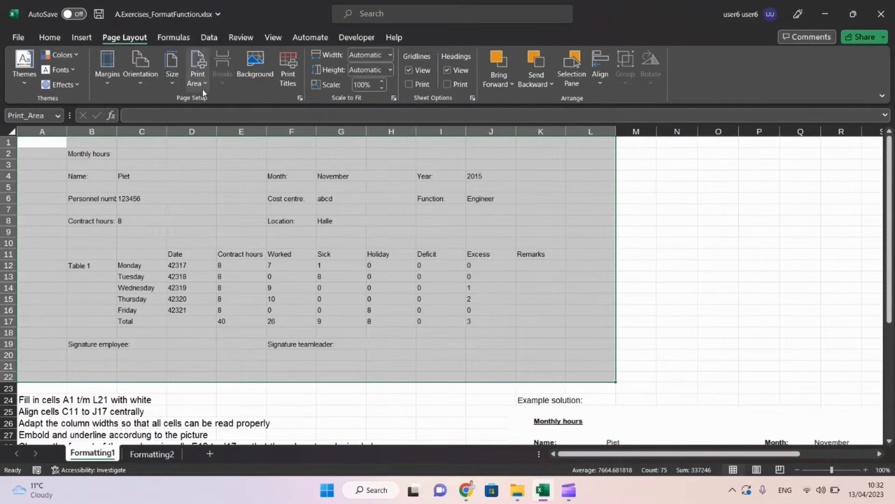
pyautogui.click(159, 199)
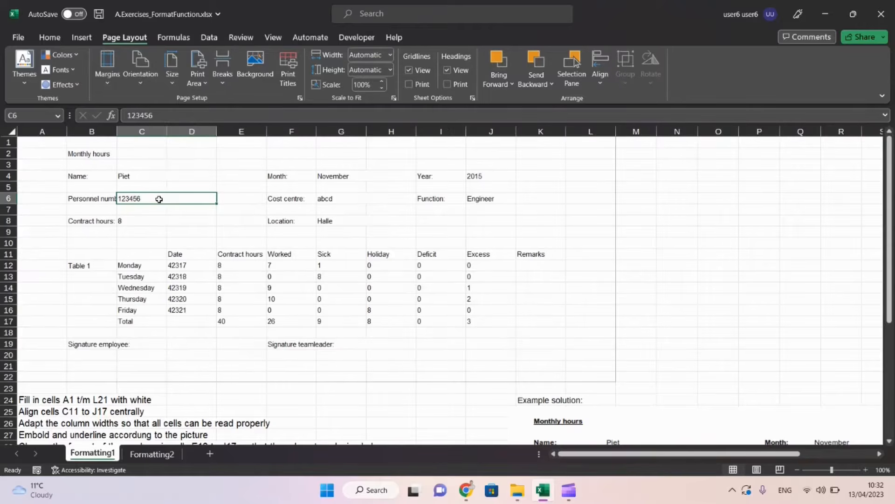
pyautogui.click(275, 38)
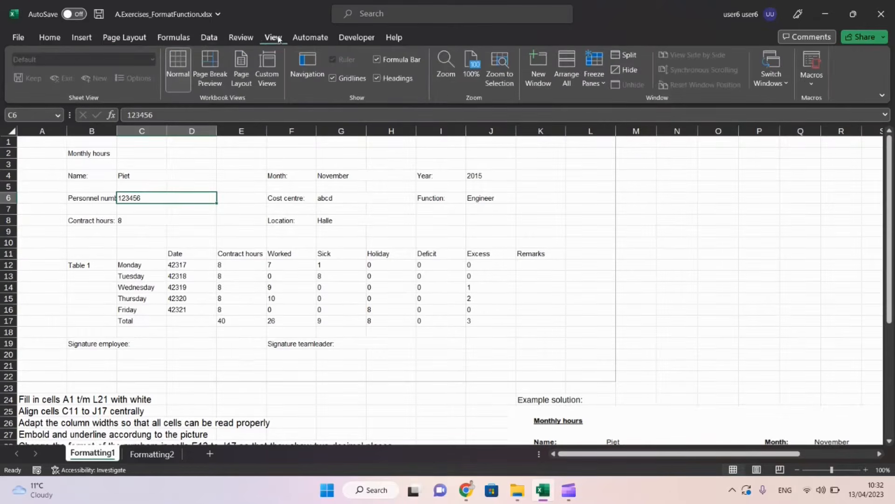
pyautogui.click(209, 70)
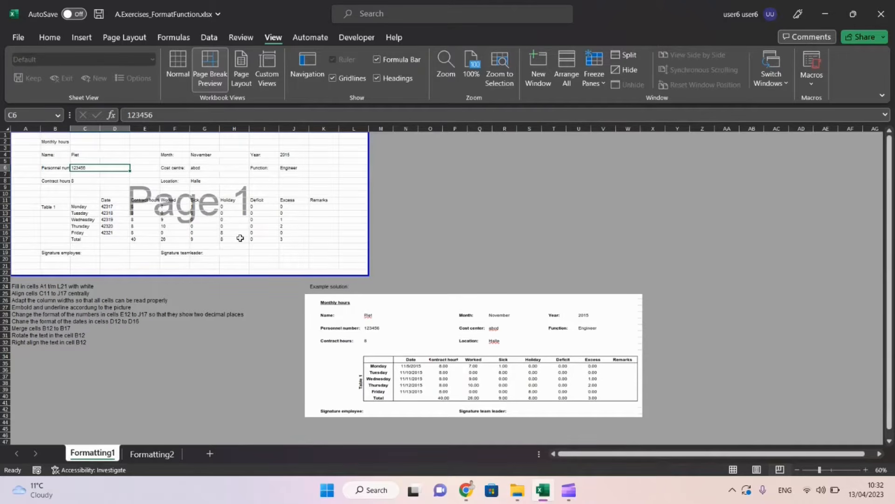
# - Switch to the A.Checklist document in Google Docs and check off the Page orientation item
pyautogui.hotkey('alt', 'Tab')
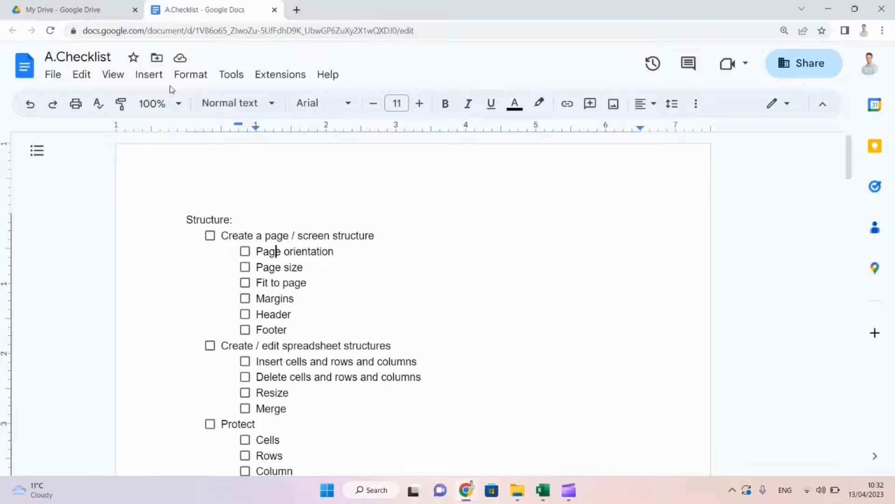
pyautogui.moveTo(363, 345); pyautogui.dragTo(181, 263)
pyautogui.click(265, 314)
pyautogui.click(244, 251)
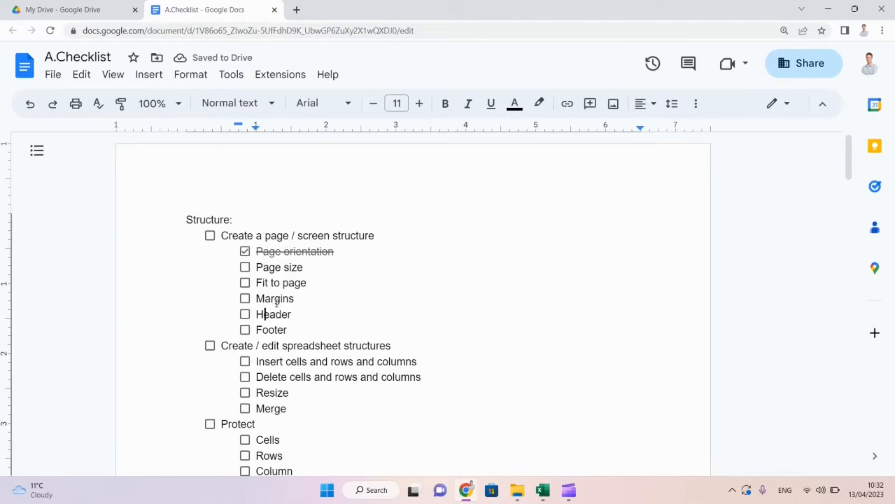
# - Switch back to Excel and view the available page margin presets
pyautogui.hotkey('alt', 'Tab')
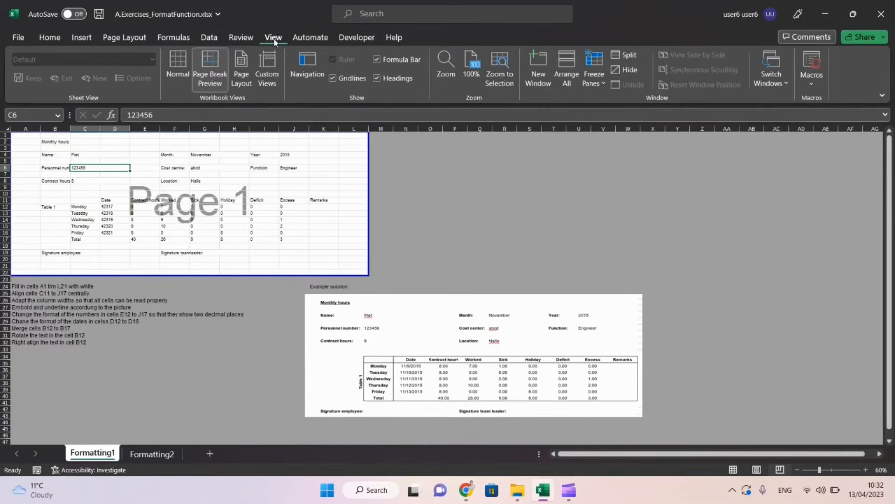
pyautogui.click(139, 43)
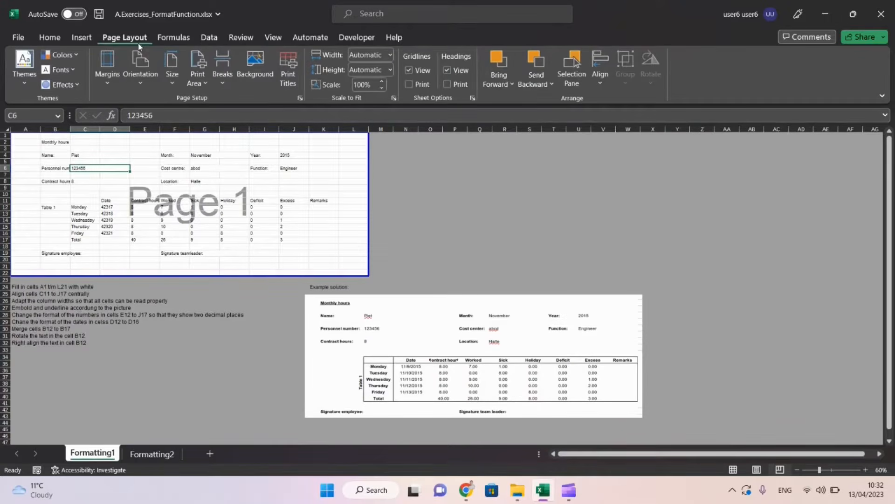
pyautogui.click(108, 82)
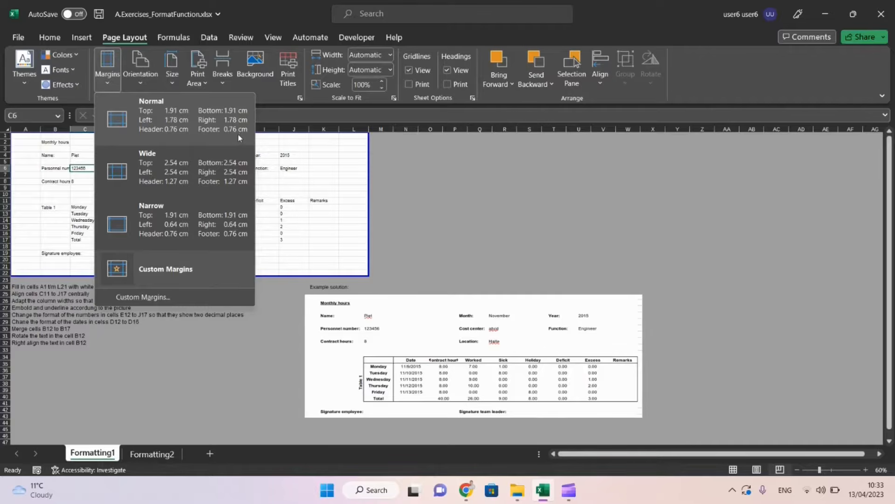
# - Find the country or region setting in Windows Settings by searching for "count", review it, and return to Excel
pyautogui.press('super')
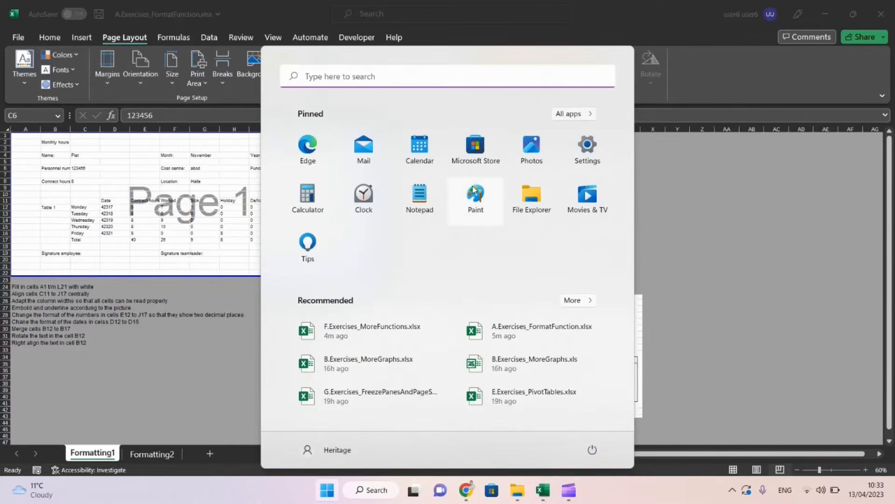
pyautogui.click(588, 146)
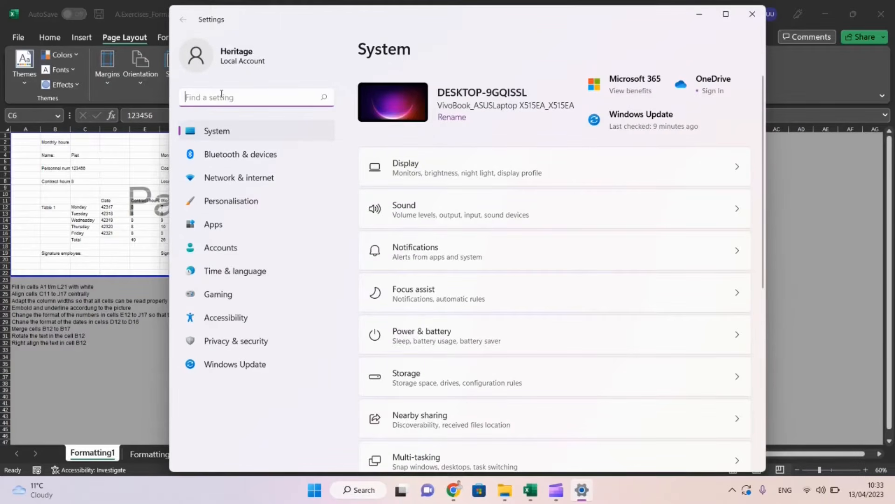
pyautogui.write('count')
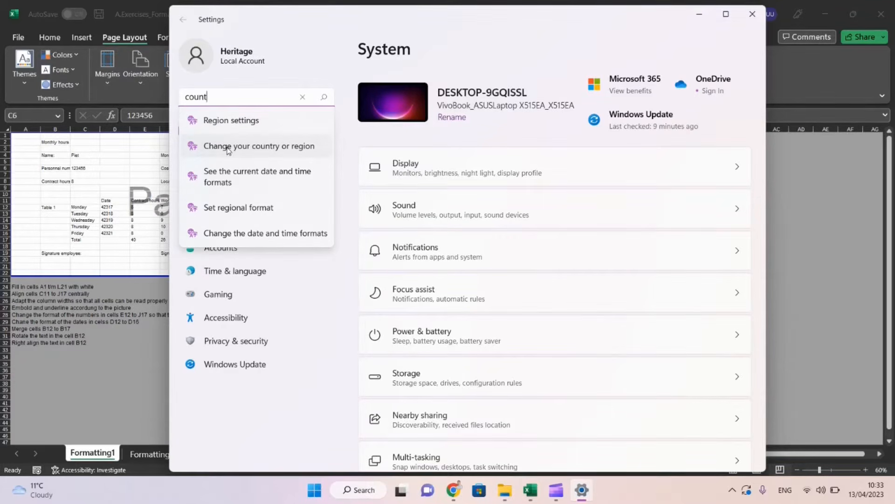
pyautogui.click(228, 147)
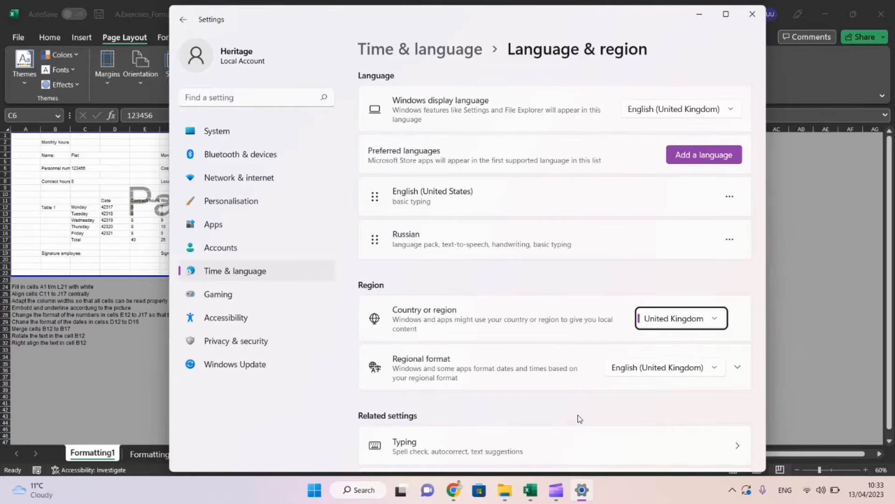
pyautogui.click(752, 19)
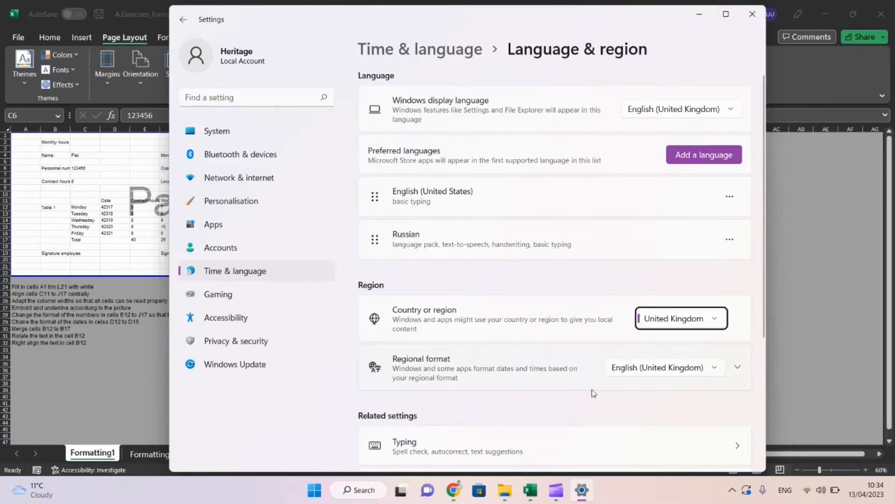
pyautogui.click(782, 349)
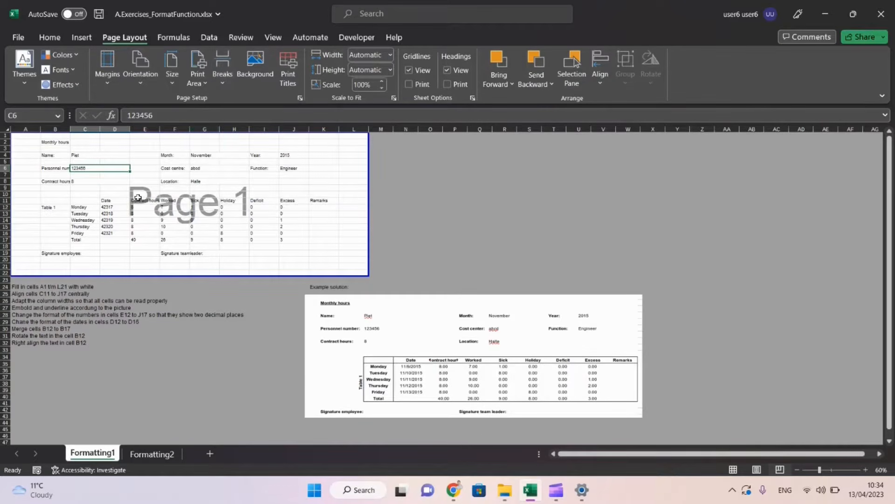
# - Insert a page break above row 12 of the Formatting1 sheet and remove it again
pyautogui.click(16, 213)
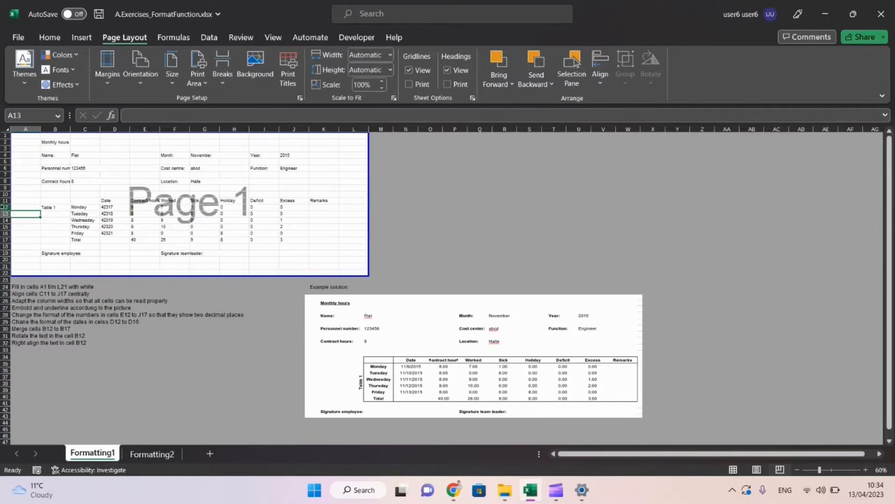
pyautogui.click(5, 207)
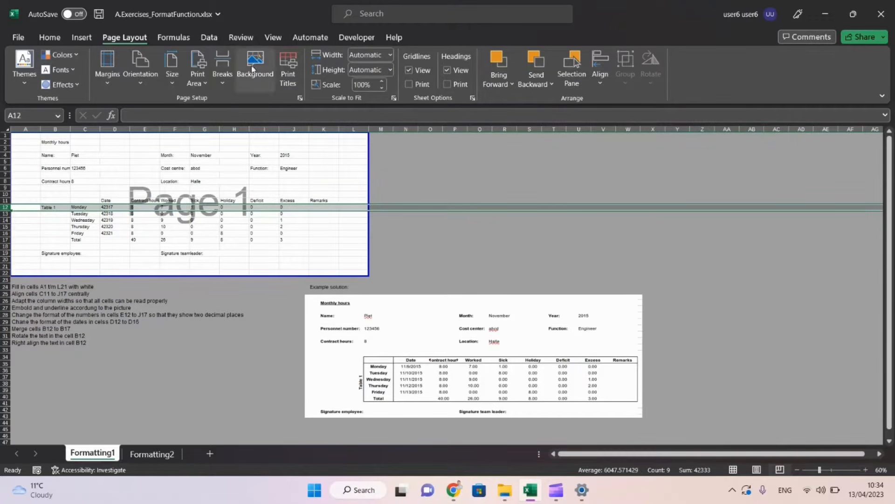
pyautogui.click(224, 77)
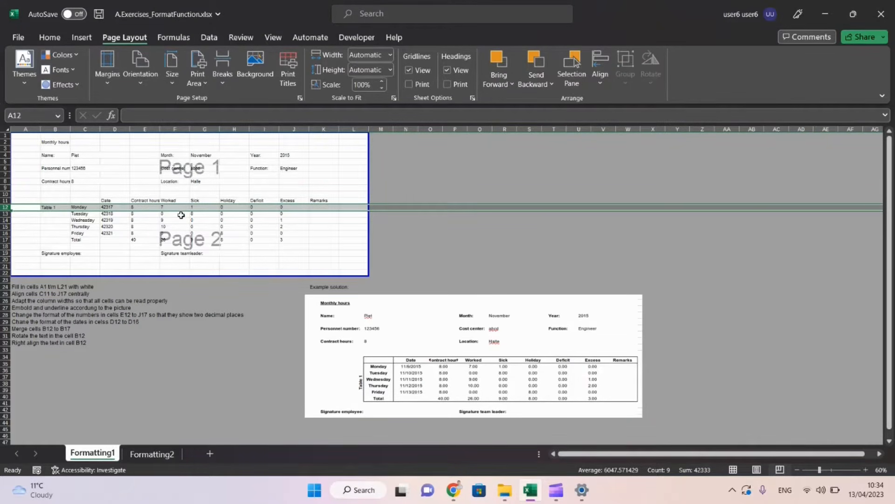
pyautogui.click(222, 83)
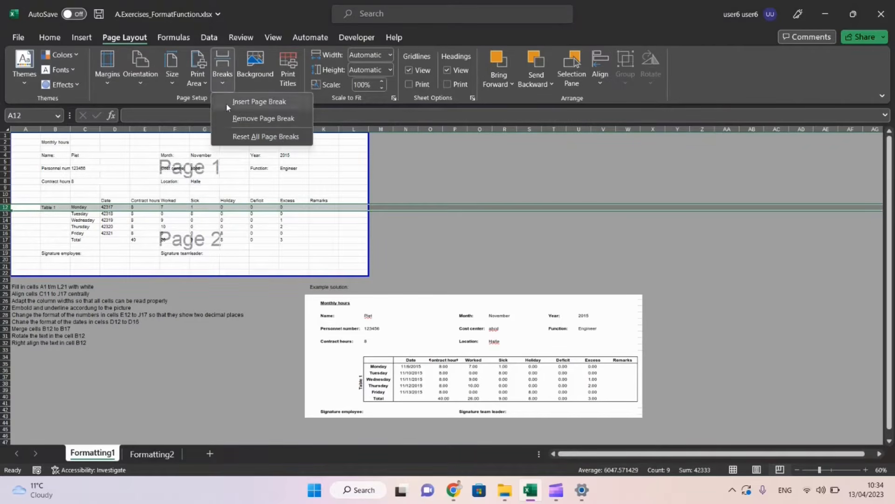
pyautogui.click(237, 119)
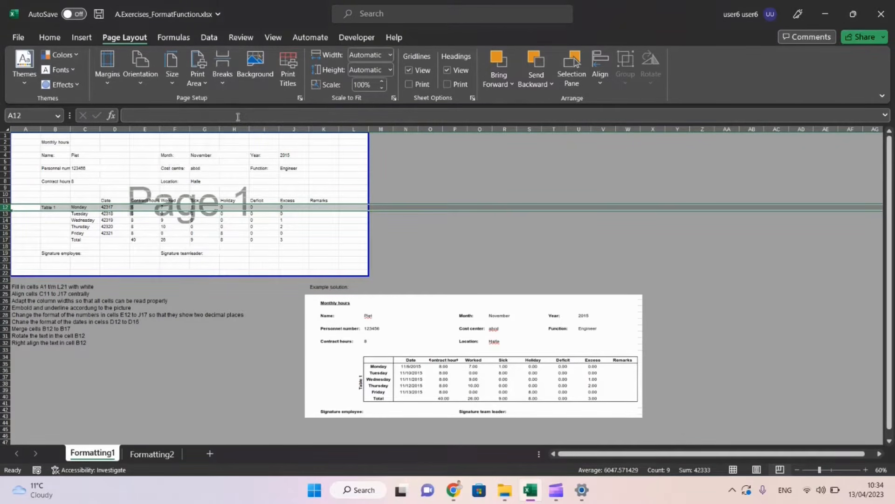
# - Look at the print area options and apply the last-used custom margins to the Formatting1 sheet
pyautogui.click(204, 79)
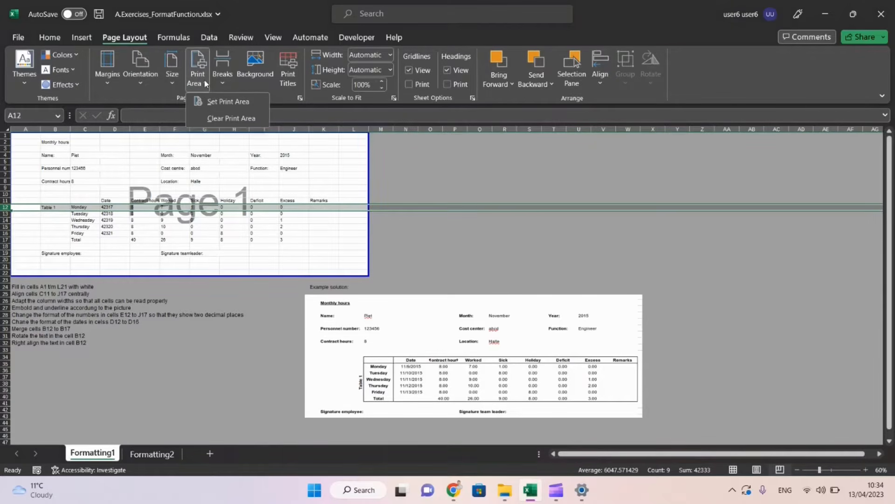
pyautogui.click(193, 83)
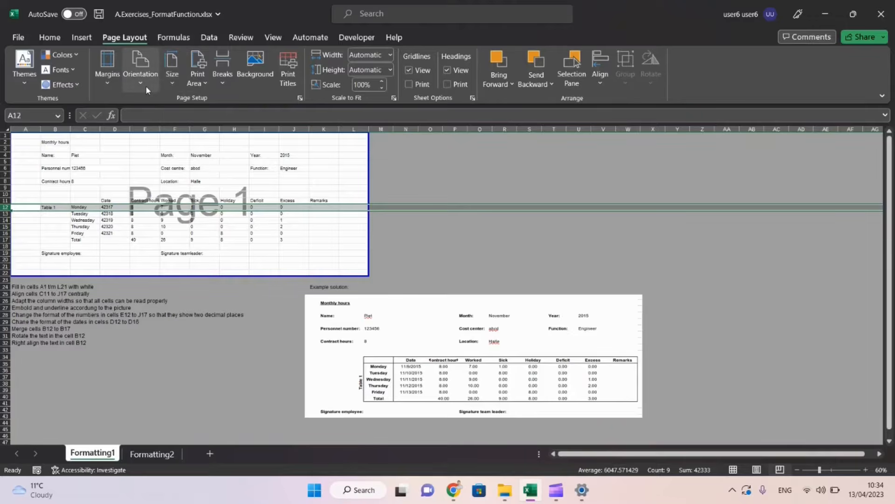
pyautogui.click(107, 84)
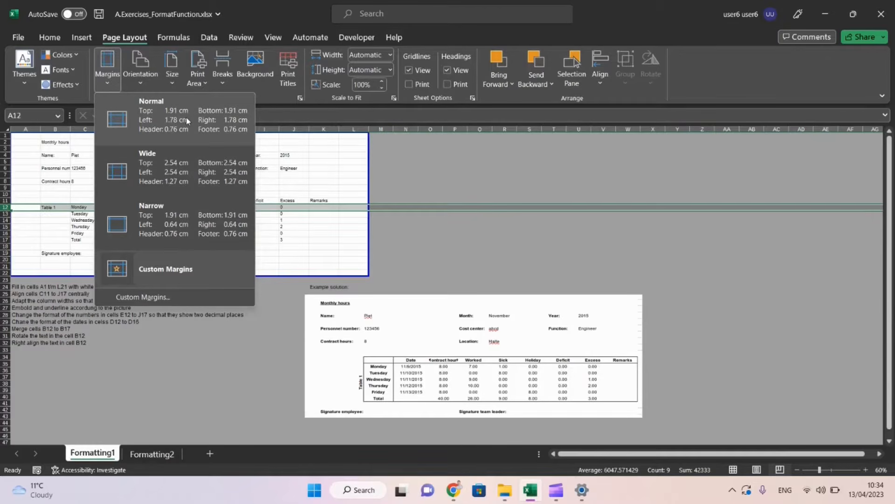
pyautogui.click(166, 273)
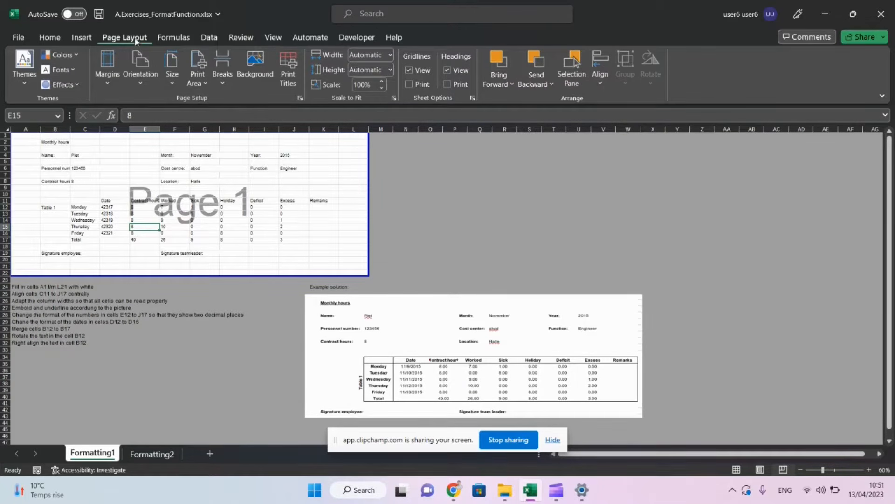
# - Review the orientation, margin and paper size settings in Page Setup
pyautogui.click(300, 99)
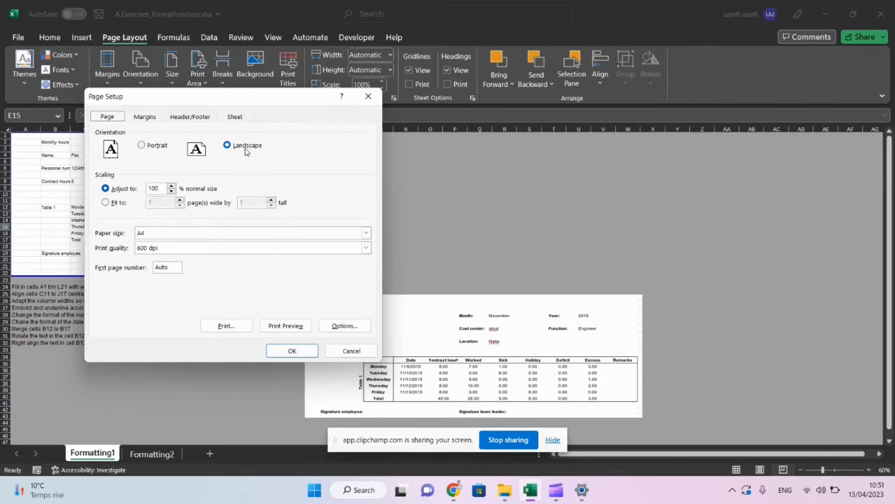
pyautogui.click(151, 121)
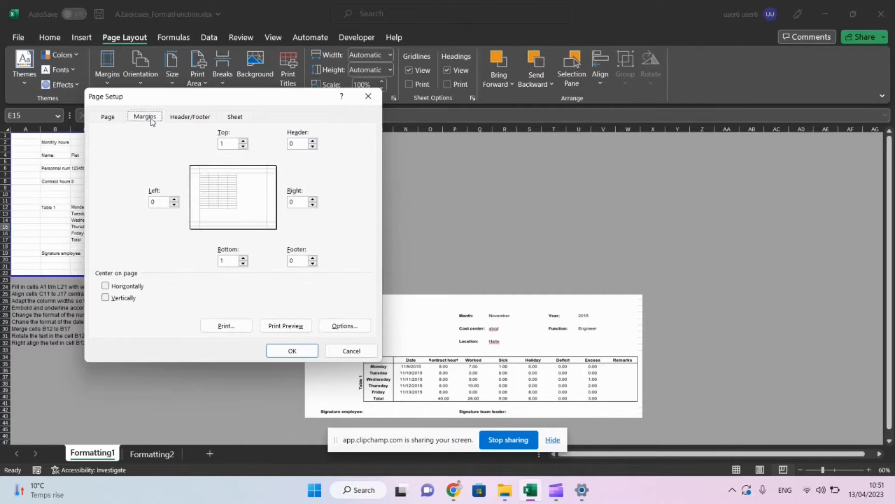
pyautogui.click(110, 118)
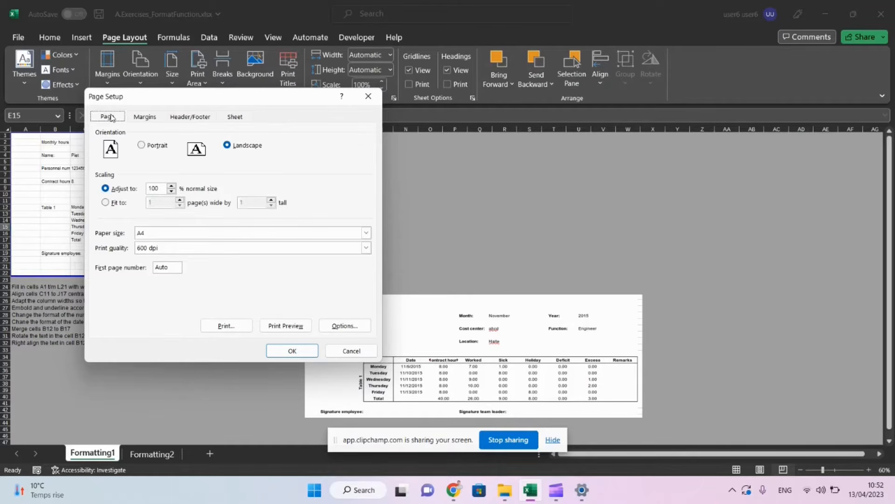
pyautogui.click(157, 234)
pyautogui.click(156, 234)
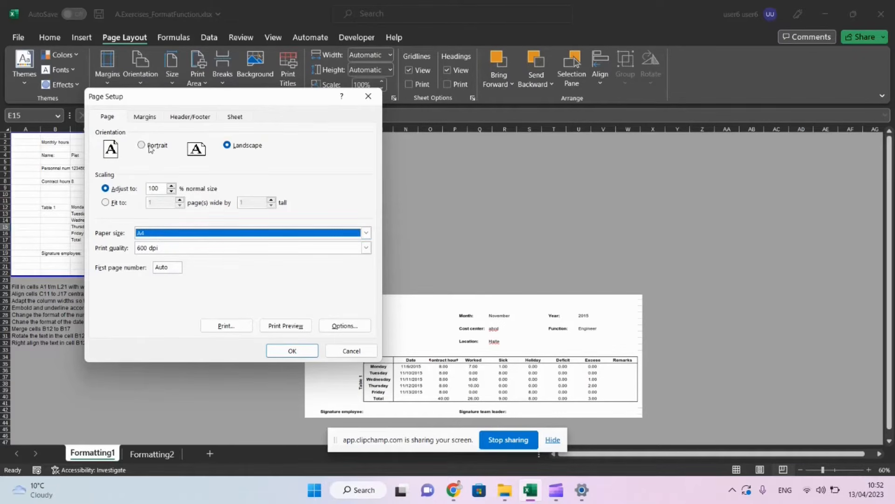
# - Try the preset header with page number and file name in Page Setup and set the header back to Formatting1
pyautogui.click(187, 117)
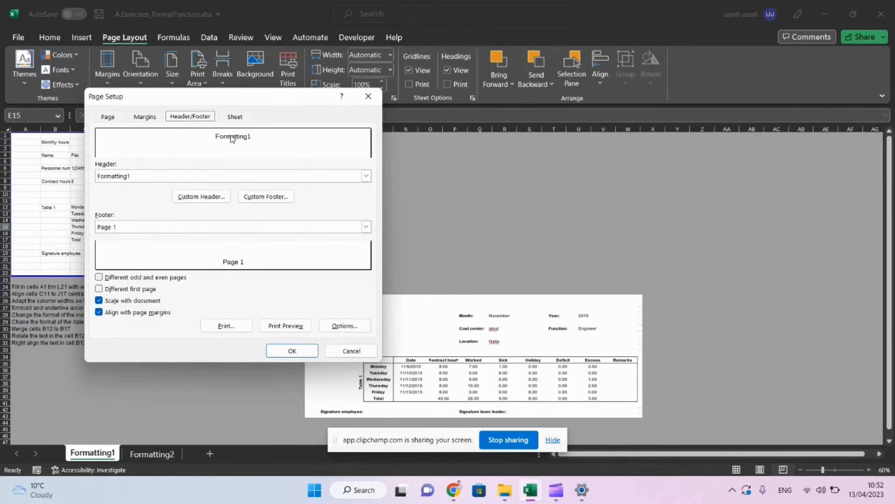
pyautogui.click(224, 177)
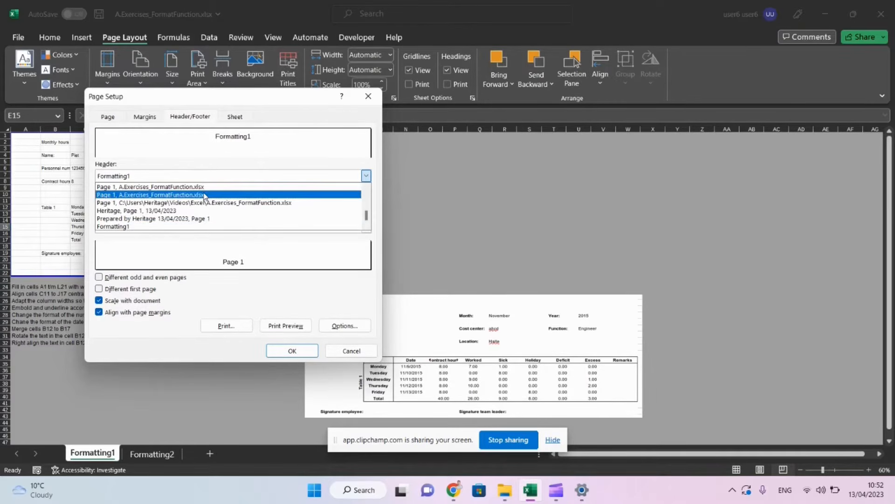
pyautogui.click(210, 194)
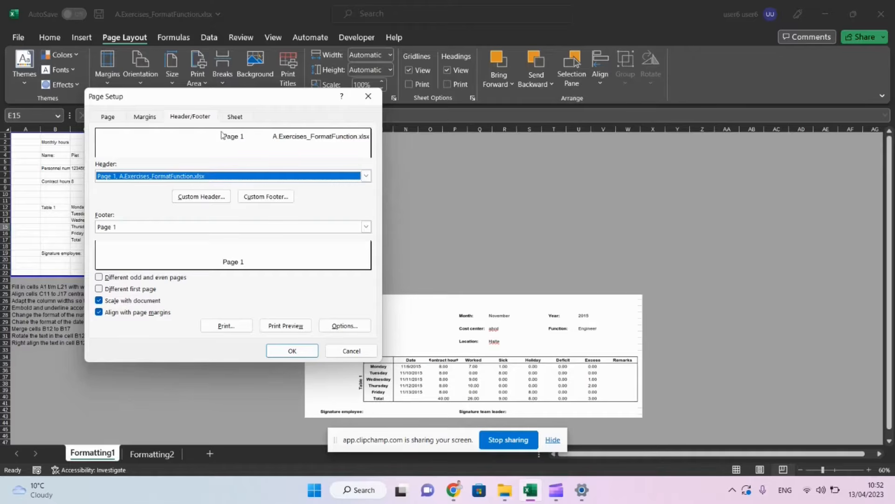
pyautogui.click(251, 177)
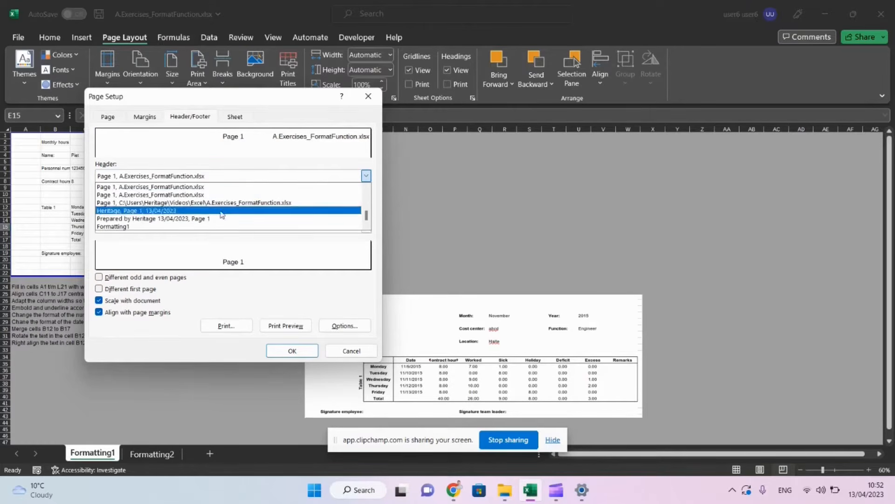
pyautogui.click(212, 227)
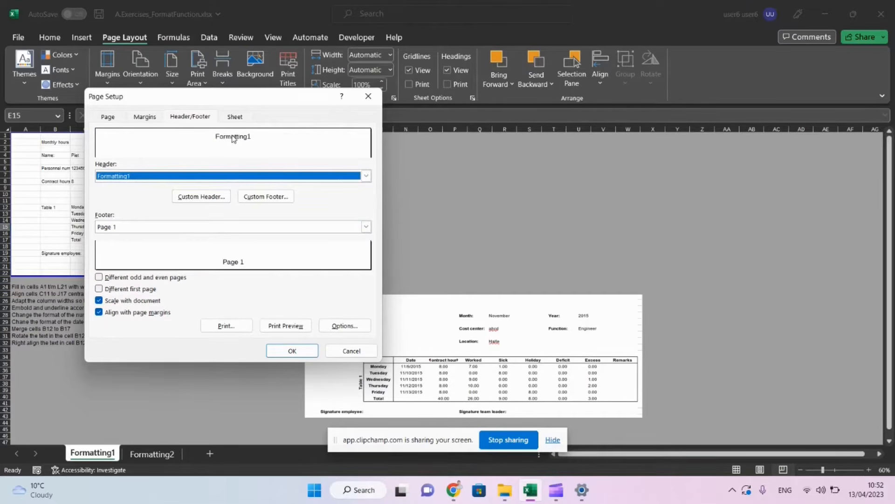
# - Create a custom header with "Left" in the left section and page number / number of pages before "Right" in the right section
pyautogui.click(204, 199)
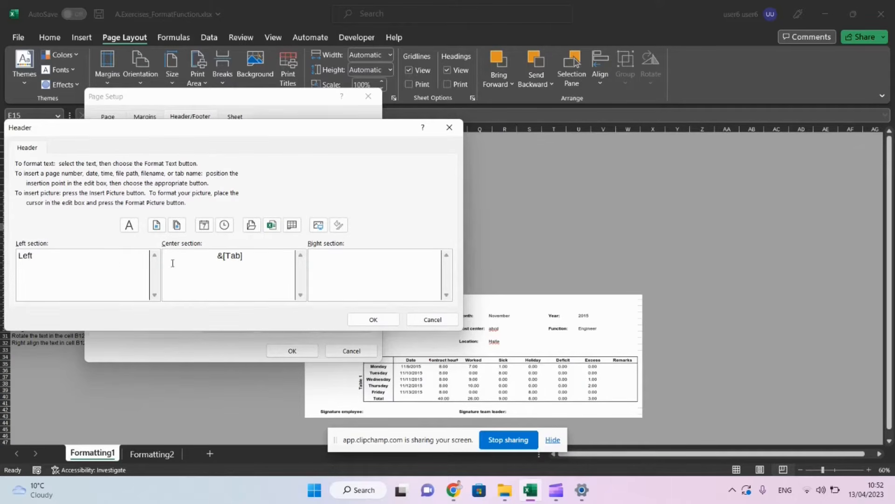
pyautogui.click(348, 271)
pyautogui.write('Right')
pyautogui.click(156, 225)
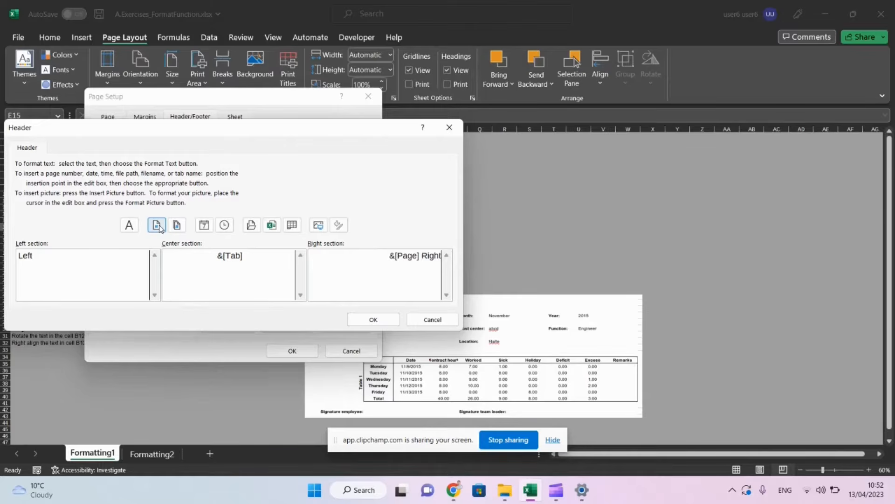
pyautogui.write('/')
pyautogui.click(176, 226)
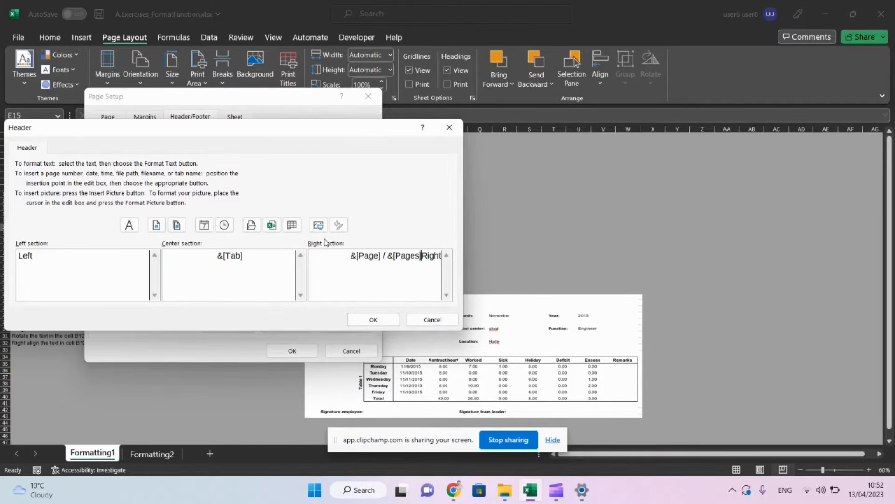
# - Delete the word "Right" after the page count in the header's right section
pyautogui.hotkey('shift', 'Right')
pyautogui.hotkey('shift', 'Right')
pyautogui.hotkey('shift', 'Right')
pyautogui.hotkey('shift', 'Right')
pyautogui.hotkey('shift', 'Right')
pyautogui.press('Delete')
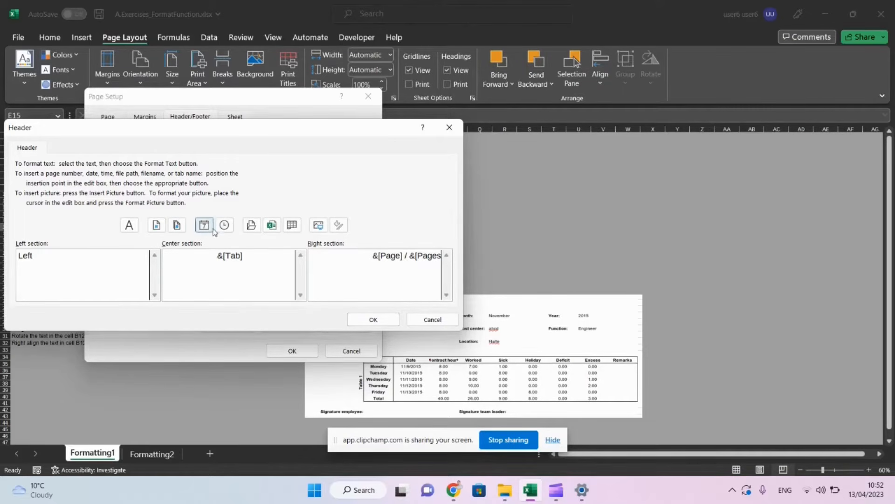
# - Replace the header's left section text with the current date, accept the custom header and open the print preview
pyautogui.moveTo(76, 260); pyautogui.dragTo(3, 253)
pyautogui.click(205, 226)
pyautogui.click(364, 321)
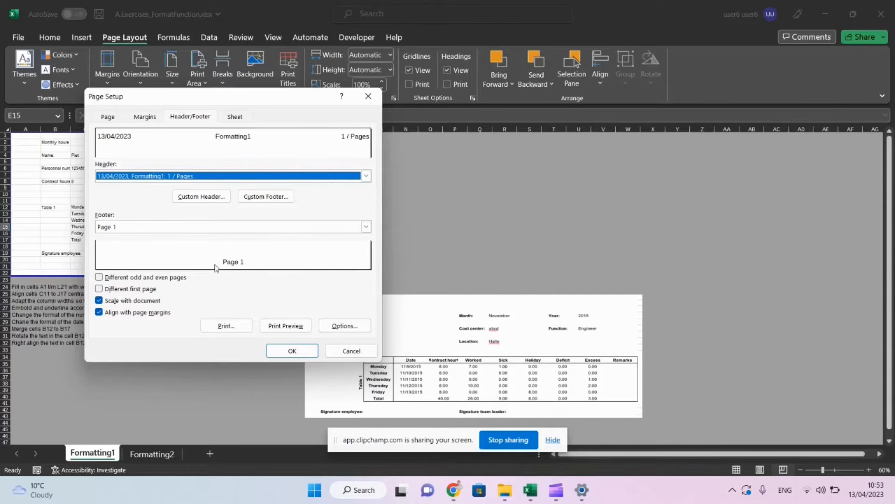
pyautogui.click(287, 326)
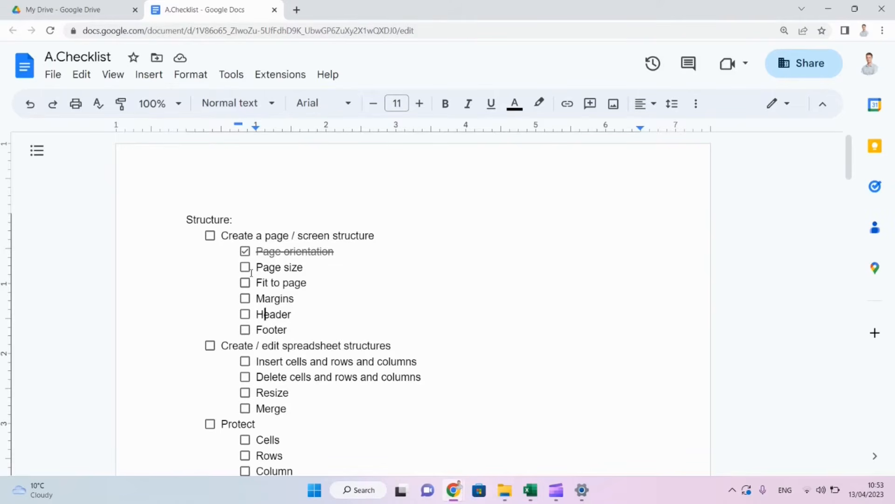
# - Check off Page size, Margins, Header and Footer in the A.Checklist document in Google Docs
pyautogui.click(246, 268)
pyautogui.click(245, 298)
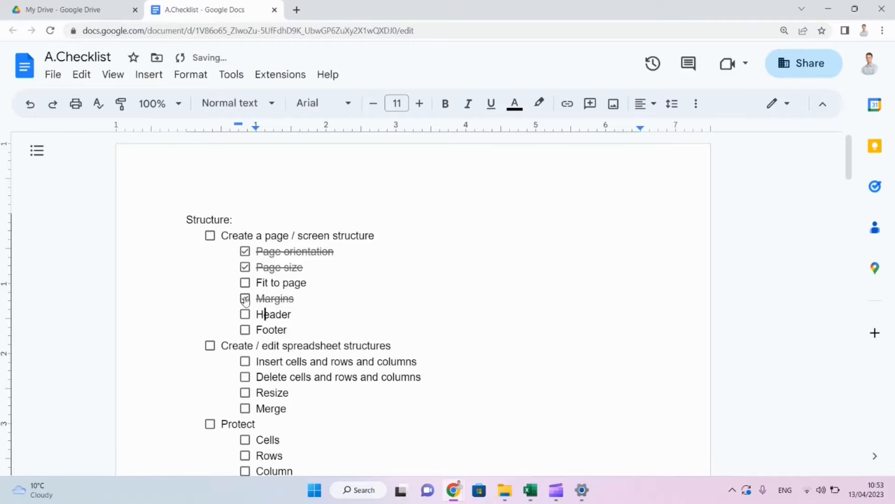
pyautogui.click(245, 314)
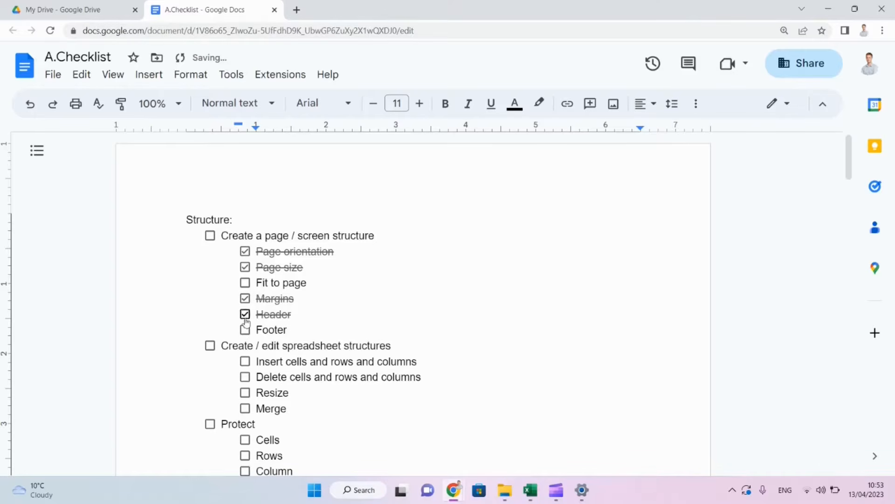
pyautogui.click(246, 329)
# - Switch back to Excel and choose the Fit to scaling of 1 page wide by 1 tall in Page Setup
pyautogui.hotkey('alt', 'Tab')
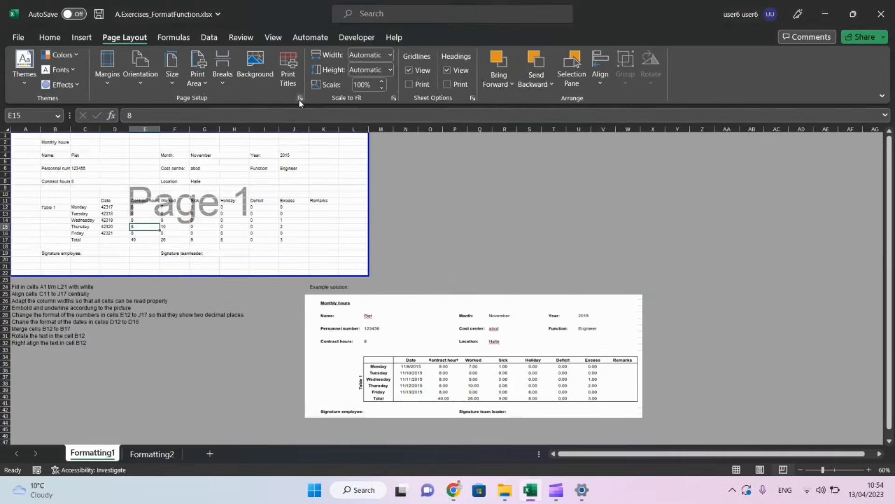
pyautogui.click(300, 99)
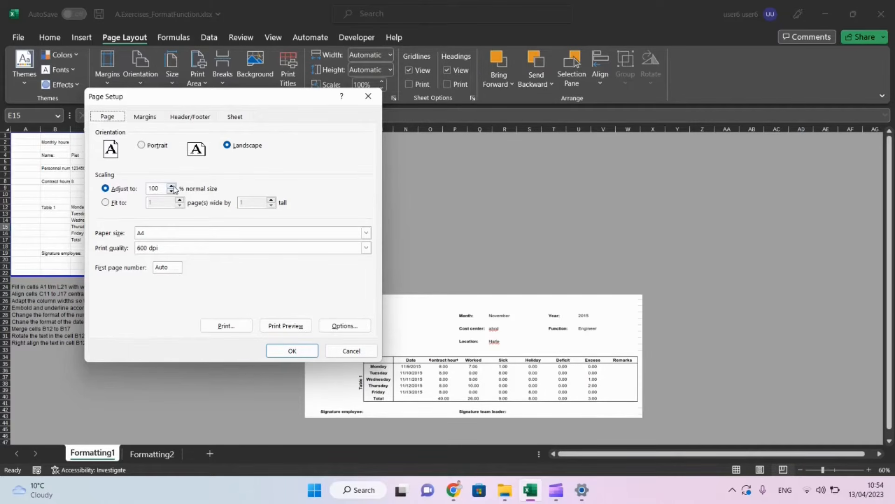
pyautogui.click(105, 203)
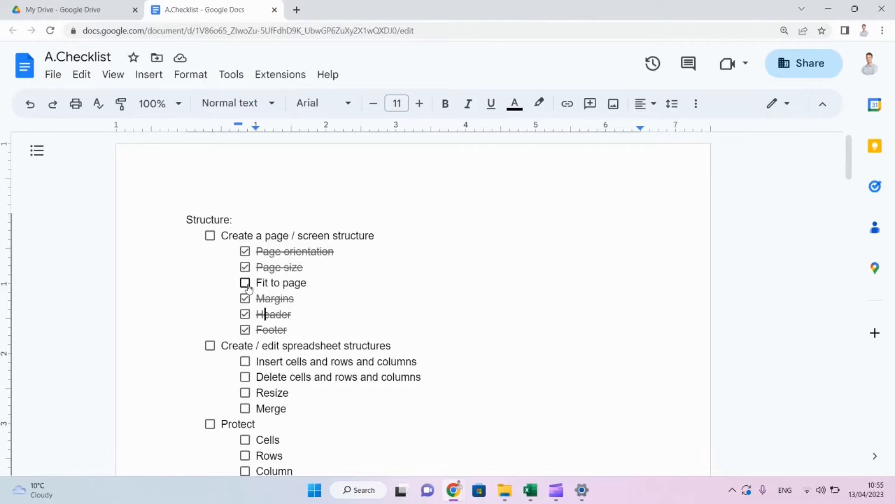
# - Check off Fit to page and Create a page / screen structure in the A.Checklist document
pyautogui.click(245, 282)
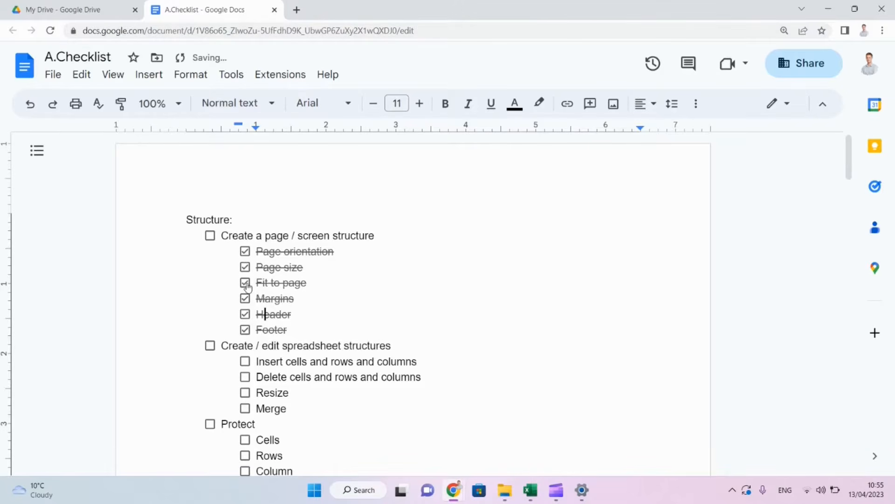
pyautogui.click(209, 235)
pyautogui.scroll(-2, 324, 380)
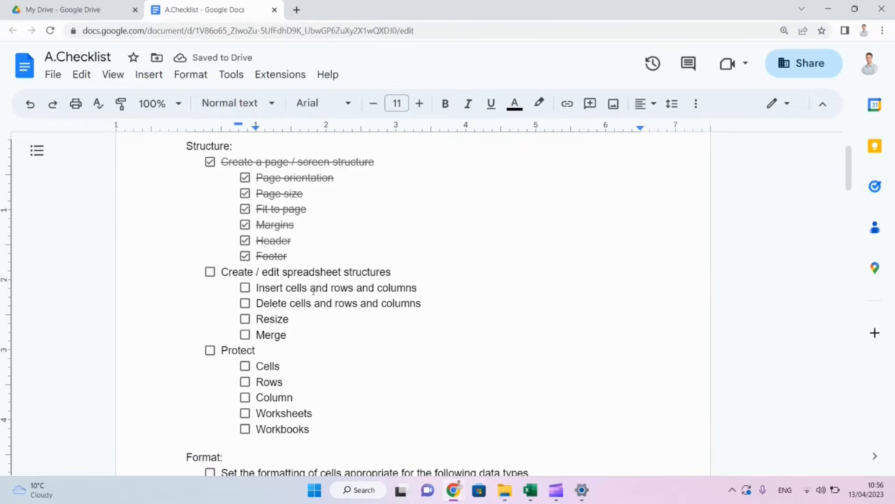
# - Switch back to Excel, show the Formatting1 sheet in Normal view and select the Table 1 cell B12
pyautogui.hotkey('alt', 'Tab')
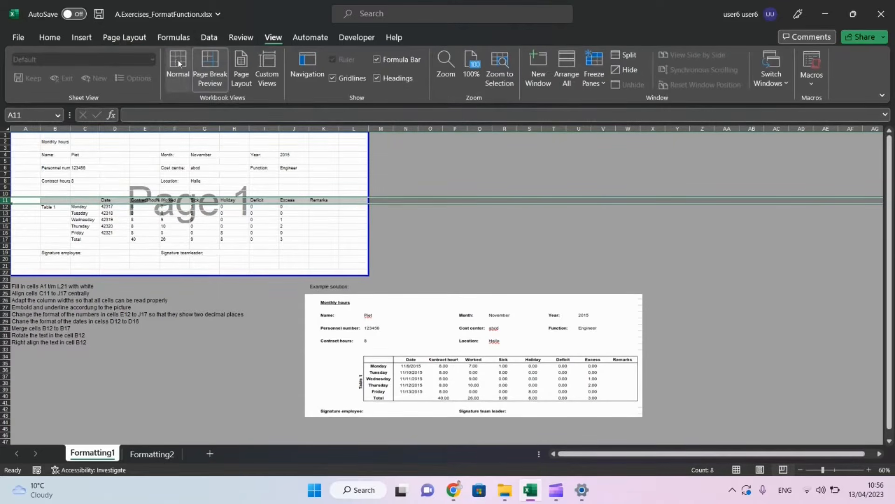
pyautogui.click(177, 67)
pyautogui.click(73, 264)
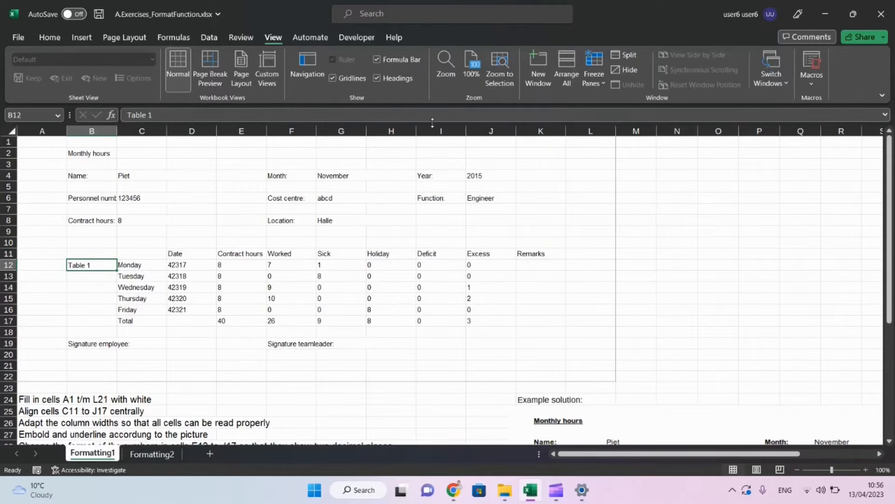
# - Insert a blank column before the Deficit column I and undo the insertion
pyautogui.click(431, 129)
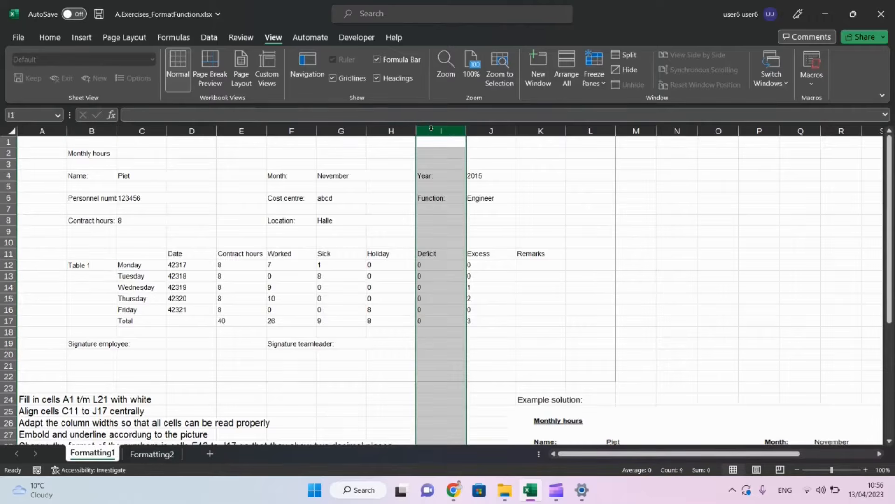
pyautogui.rightClick(432, 135)
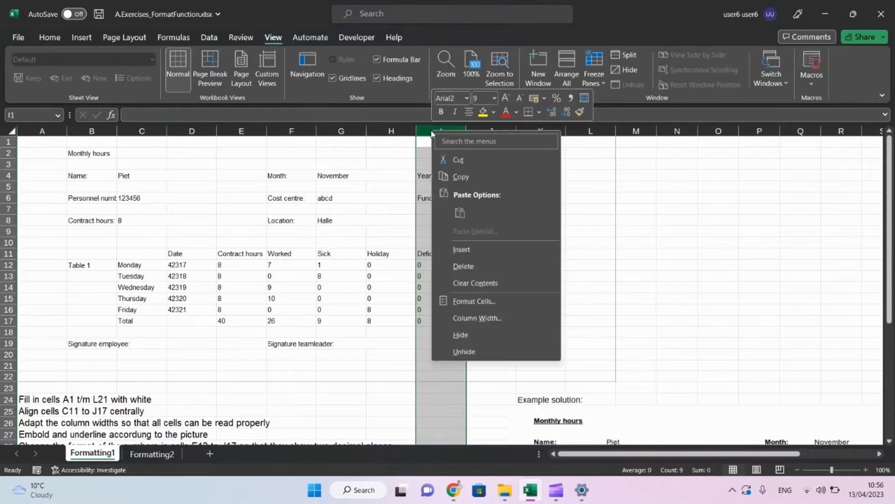
pyautogui.click(480, 249)
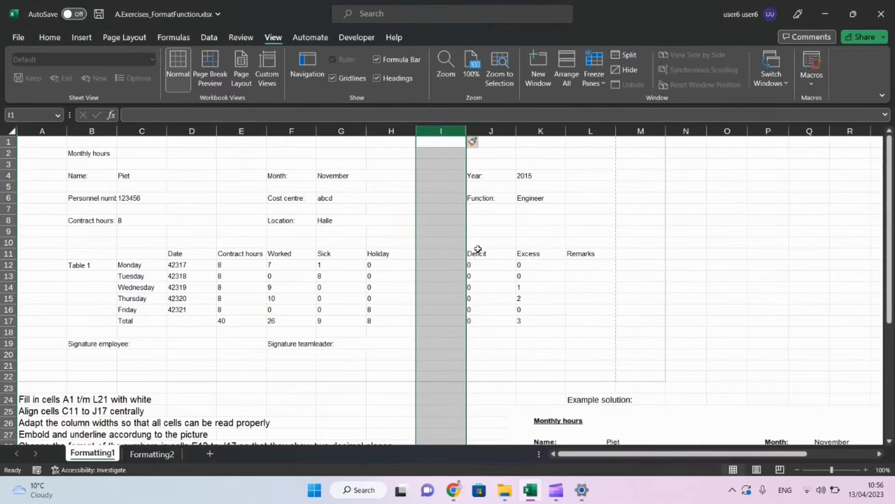
pyautogui.hotkey('ctrl', 'z')
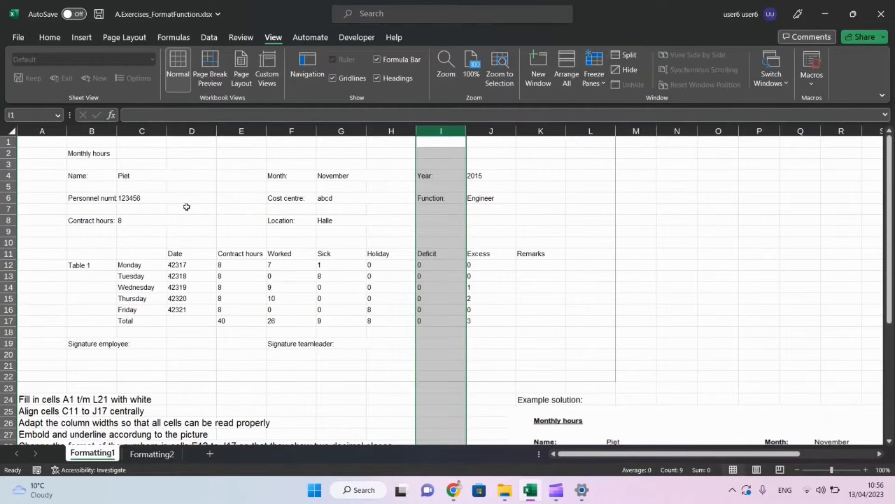
# - Select columns D to I and insert six blank columns before the Date column
pyautogui.click(191, 131)
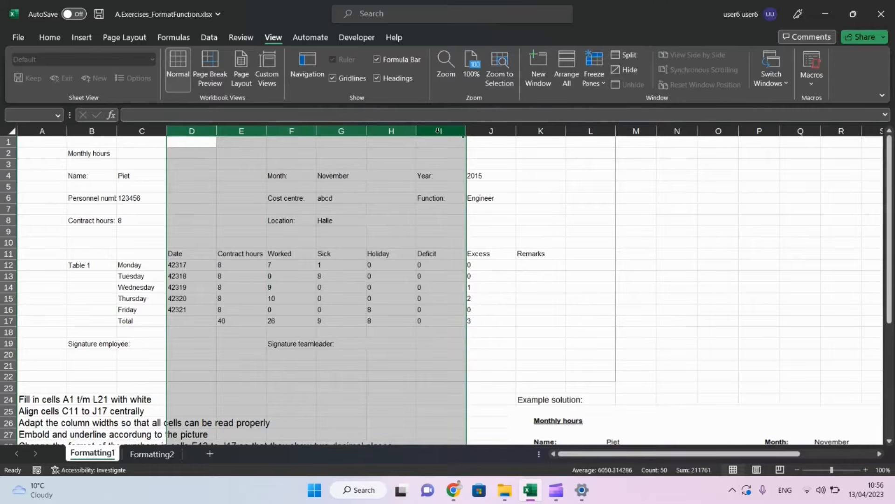
pyautogui.rightClick(439, 131)
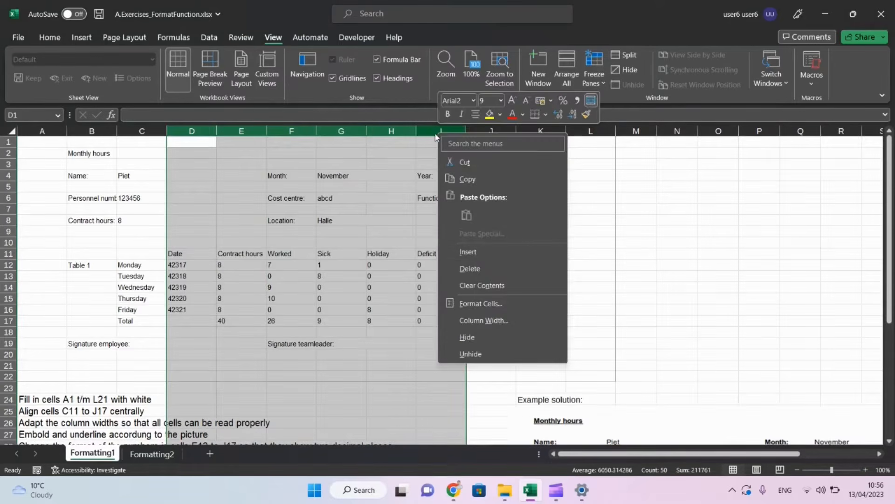
pyautogui.click(468, 252)
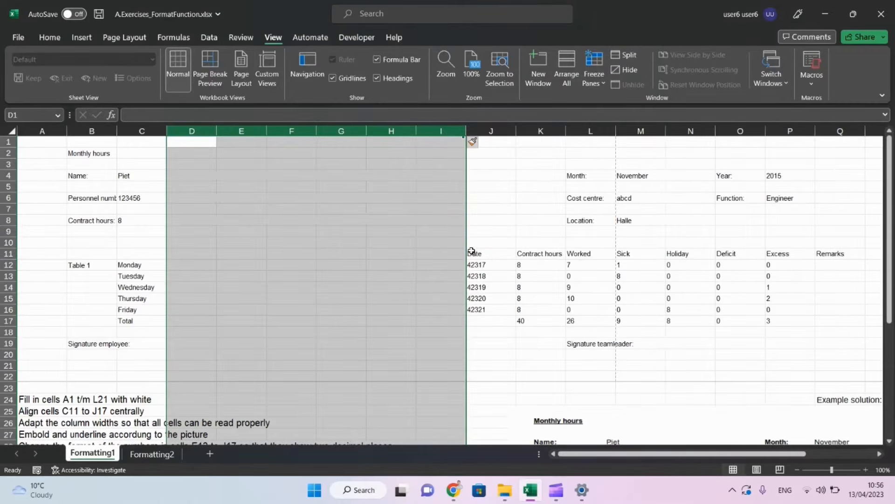
# - Undo the insertion of the six blank columns before the Date column
pyautogui.hotkey('ctrl', 'z')
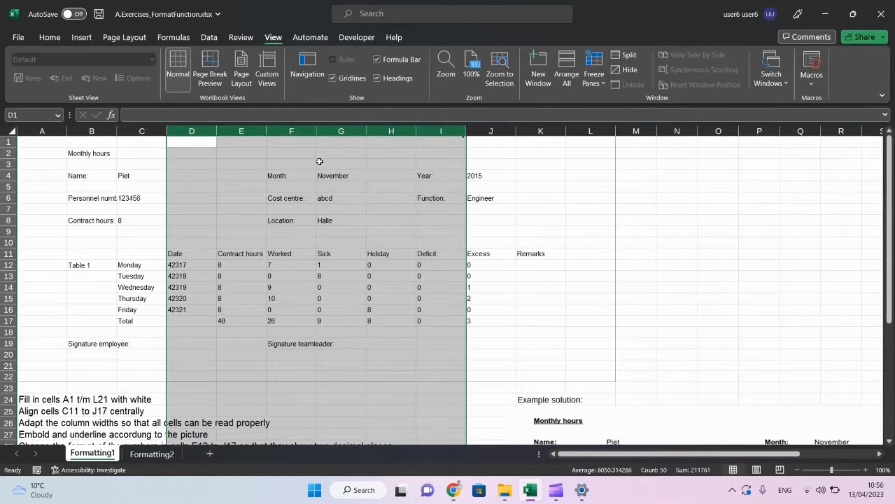
# - Delete columns E to H, undo the deletion and select the Location cell F8
pyautogui.click(242, 131)
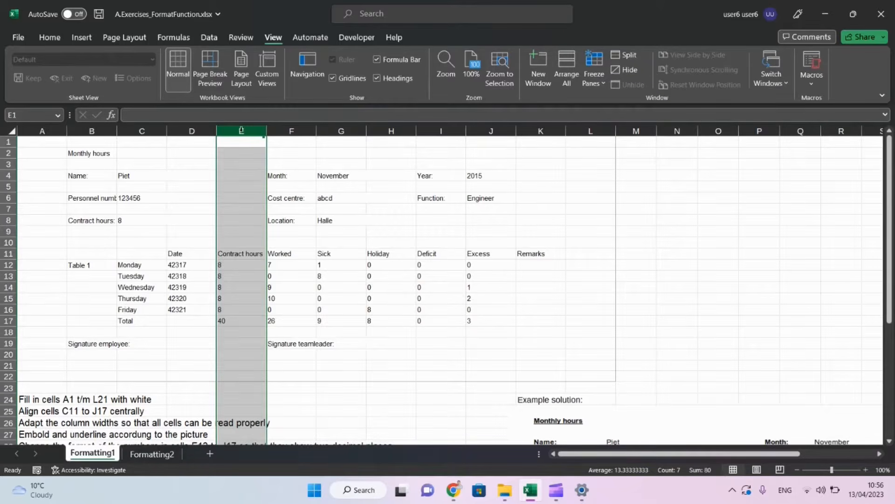
pyautogui.keyDown('shift'); pyautogui.click(402, 126); pyautogui.keyUp('shift')
pyautogui.rightClick(401, 131)
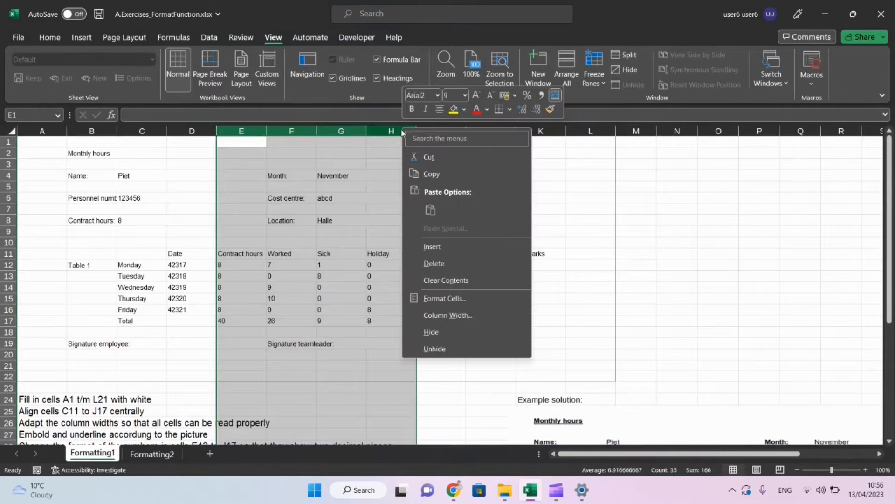
pyautogui.click(435, 263)
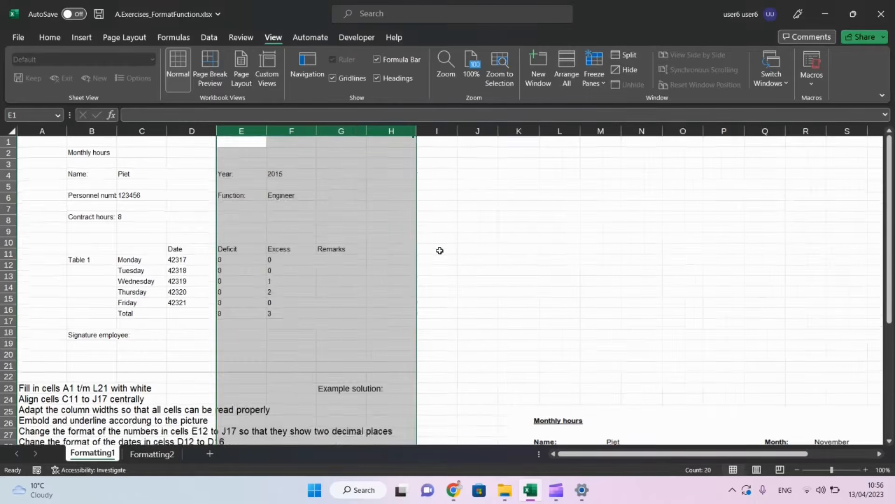
pyautogui.hotkey('ctrl', 'z')
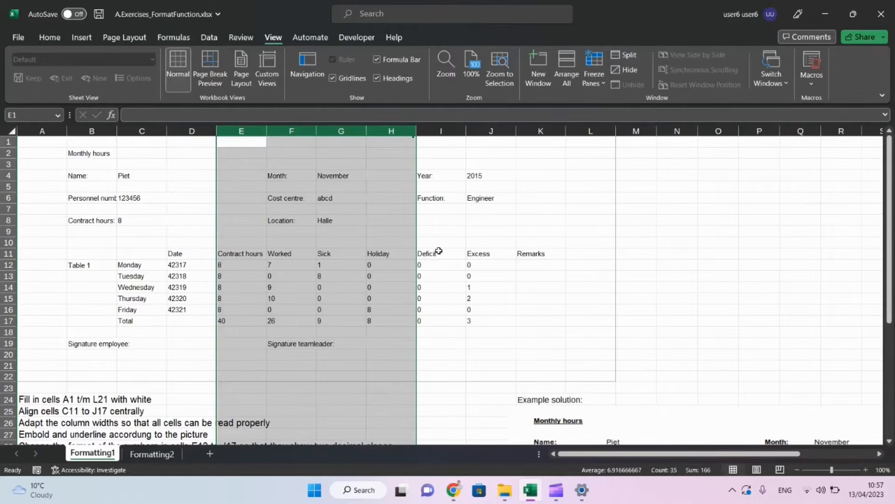
pyautogui.click(294, 220)
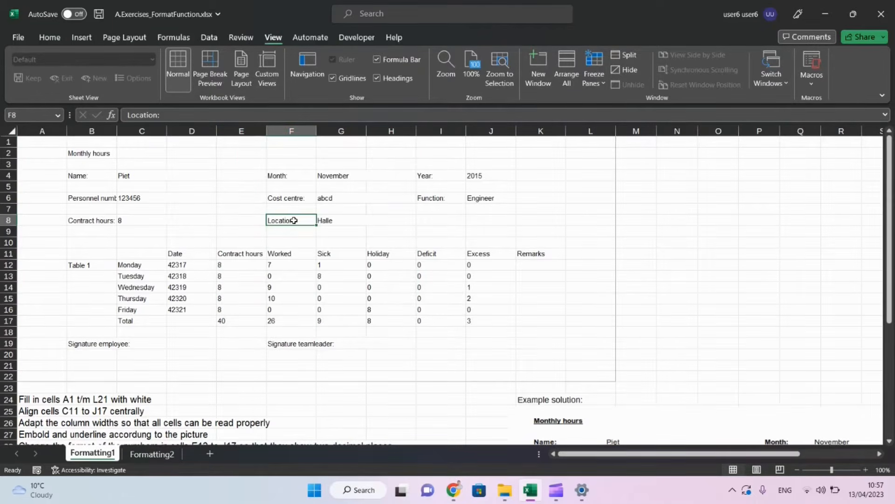
# - Switch to the A.Checklist document in Chrome and check off inserting and deleting cells, rows and columns
pyautogui.hotkey('alt', 'Tab')
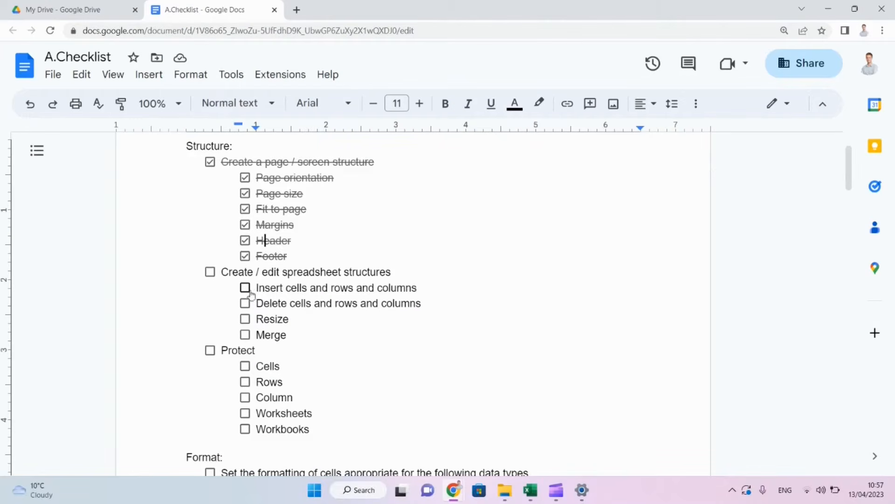
pyautogui.click(248, 290)
pyautogui.click(247, 304)
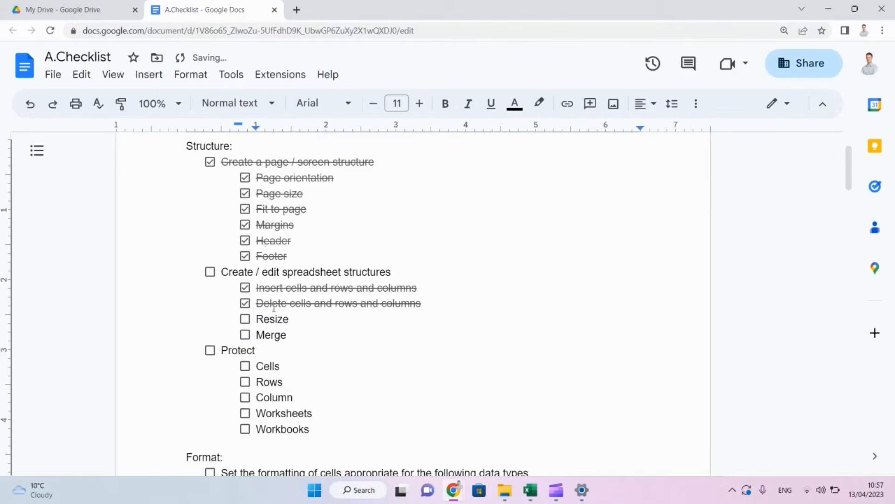
# - Switch back to Excel, widen column F and make row 8 taller
pyautogui.hotkey('alt', 'Tab')
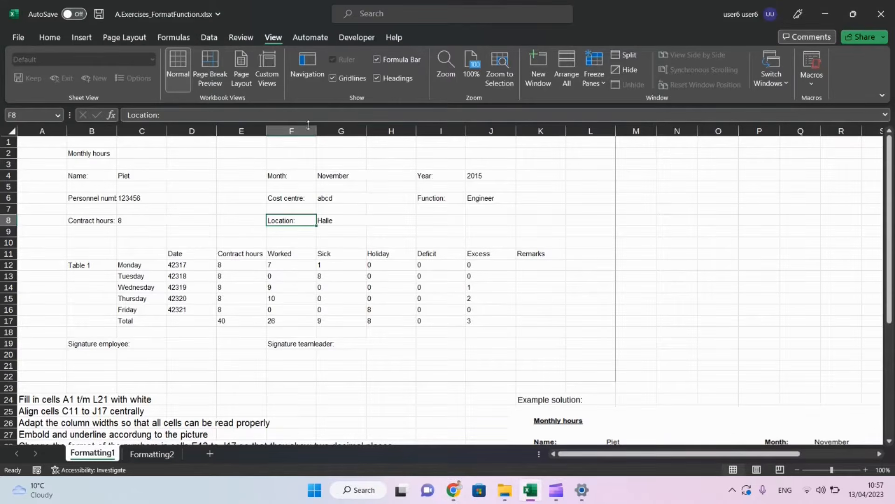
pyautogui.moveTo(316, 131); pyautogui.dragTo(348, 135)
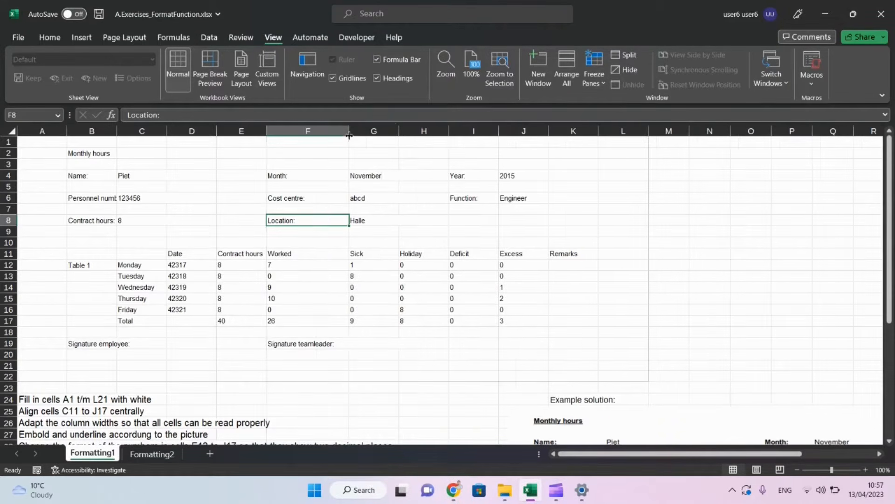
pyautogui.moveTo(15, 226); pyautogui.dragTo(10, 250)
pyautogui.click(8, 235)
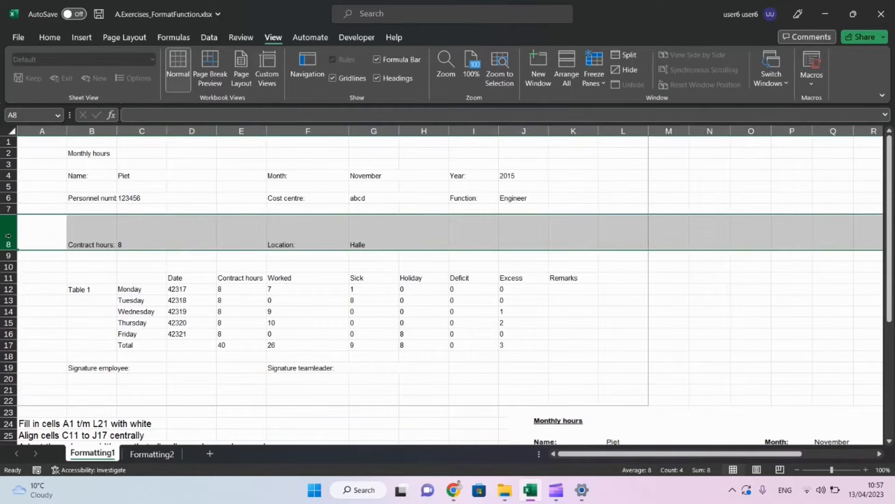
# - Set the height of row 8 to exactly 10
pyautogui.rightClick(11, 238)
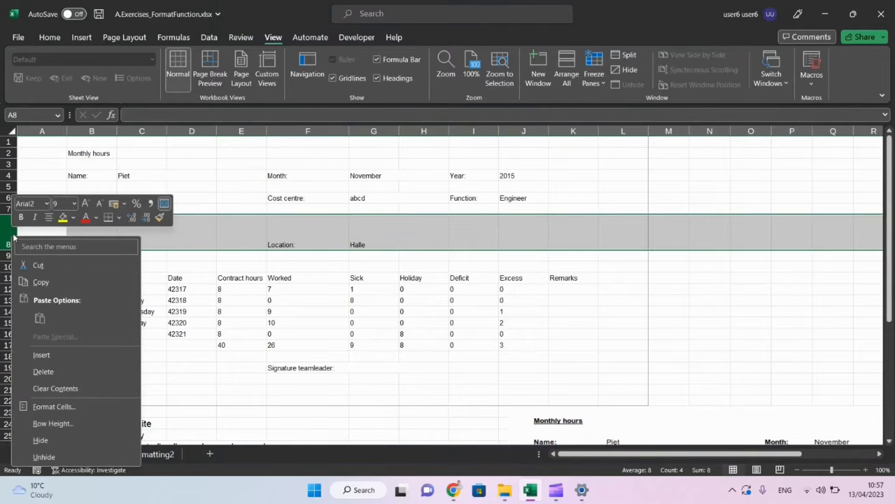
pyautogui.click(60, 424)
pyautogui.click(82, 431)
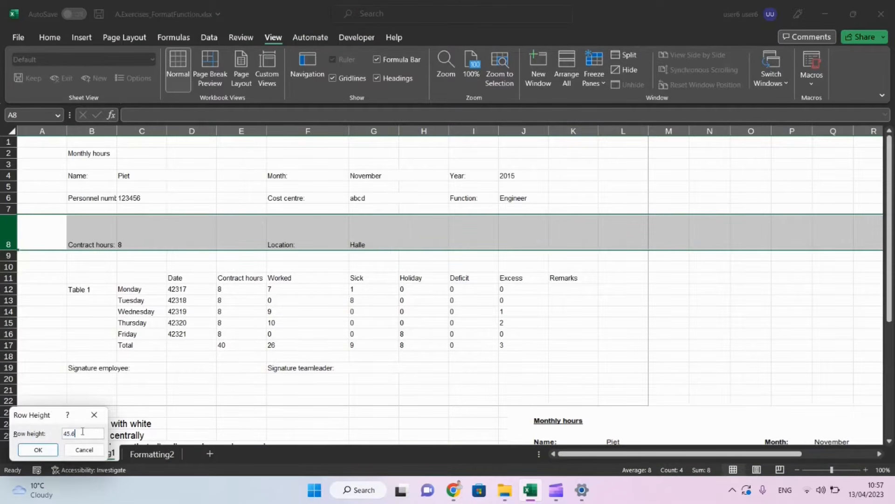
pyautogui.moveTo(82, 431); pyautogui.dragTo(68, 431)
pyautogui.write('10')
pyautogui.click(39, 449)
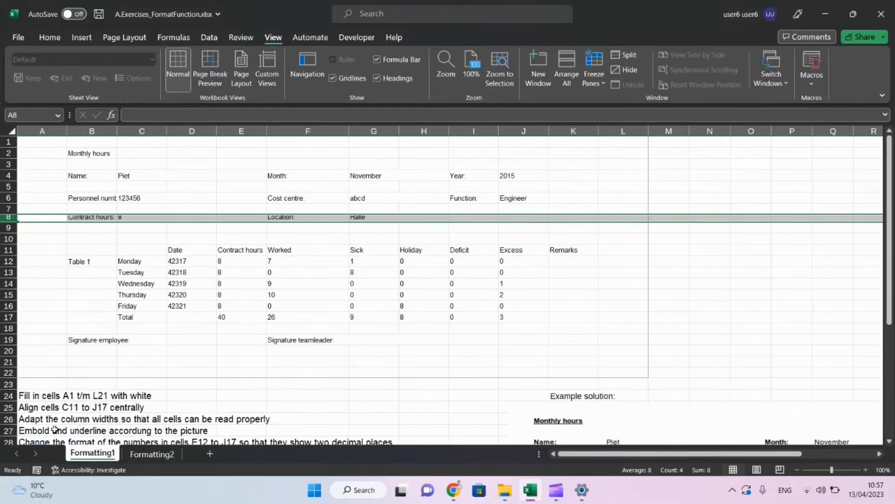
pyautogui.click(178, 272)
# - Undo the resizing of row 8 and column F and show the sheet in Normal view
pyautogui.hotkey('ctrl', 'z')
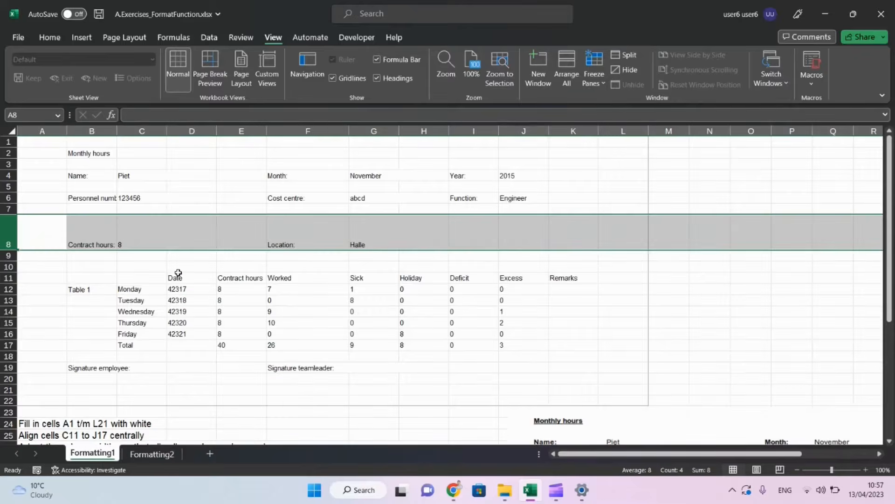
pyautogui.hotkey('ctrl', 'y')
pyautogui.hotkey('alt', 'w')
pyautogui.press('i')
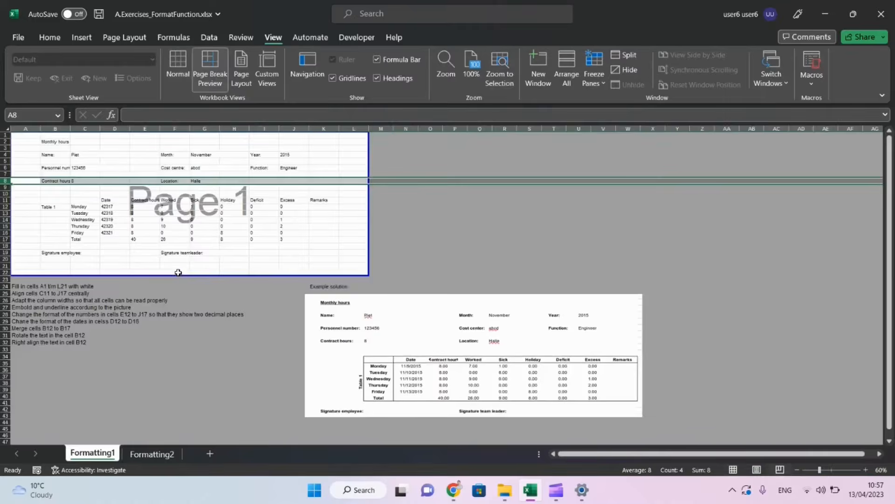
pyautogui.hotkey('alt', 'w')
pyautogui.press('l')
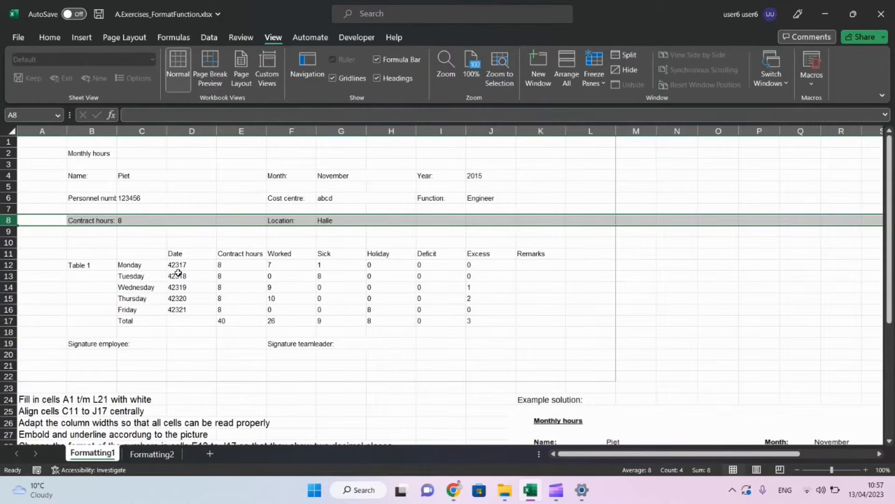
pyautogui.click(147, 231)
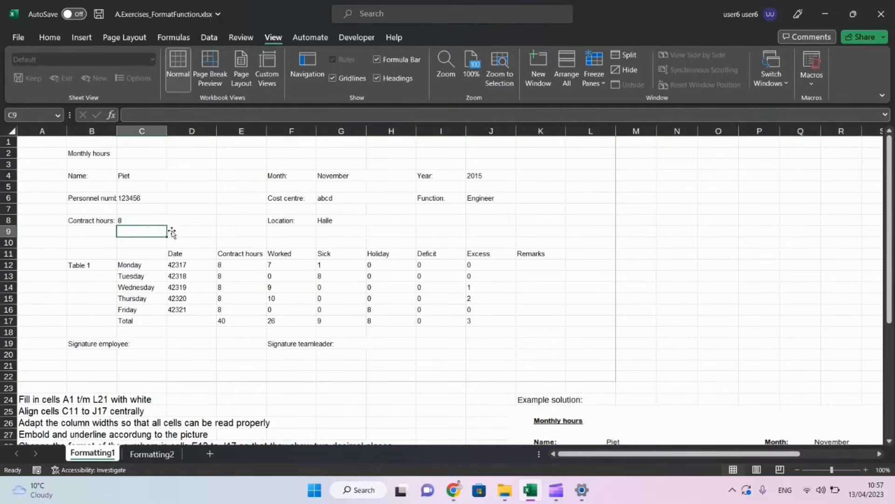
# - Merge and center the Monthly hours title across cells B2 to D3
pyautogui.click(90, 154)
pyautogui.moveTo(90, 153); pyautogui.dragTo(201, 170)
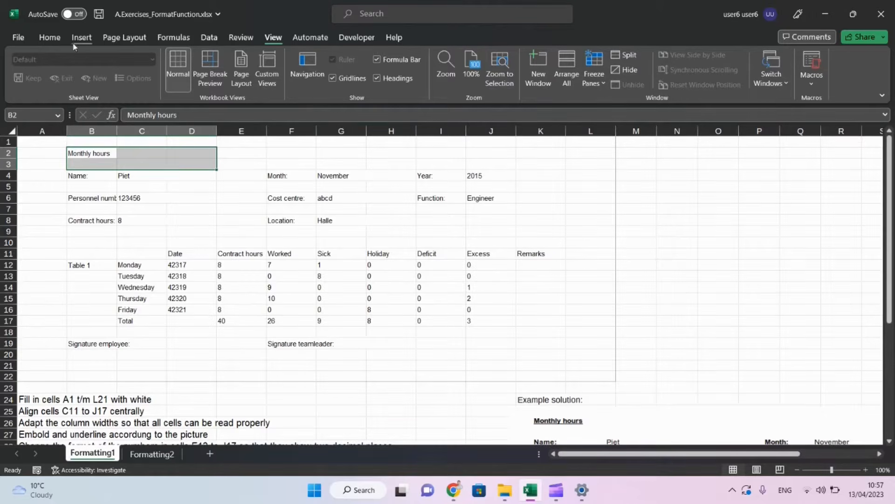
pyautogui.click(50, 39)
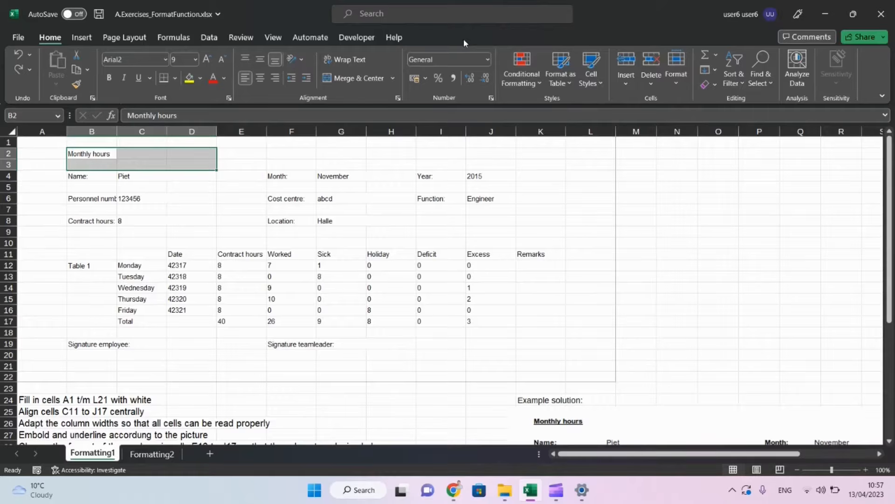
pyautogui.click(346, 80)
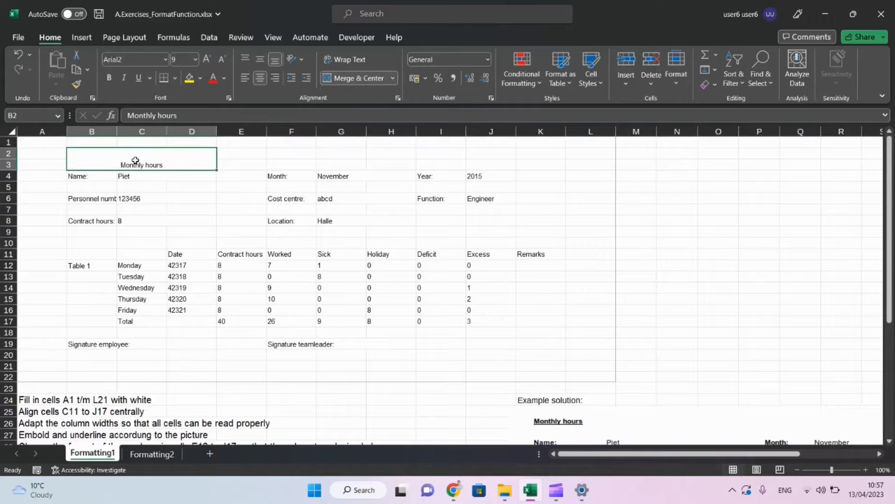
# - Switch to the A.Checklist document and check off Resize, Merge and Create / edit spreadsheet structures
pyautogui.hotkey('alt', 'Tab')
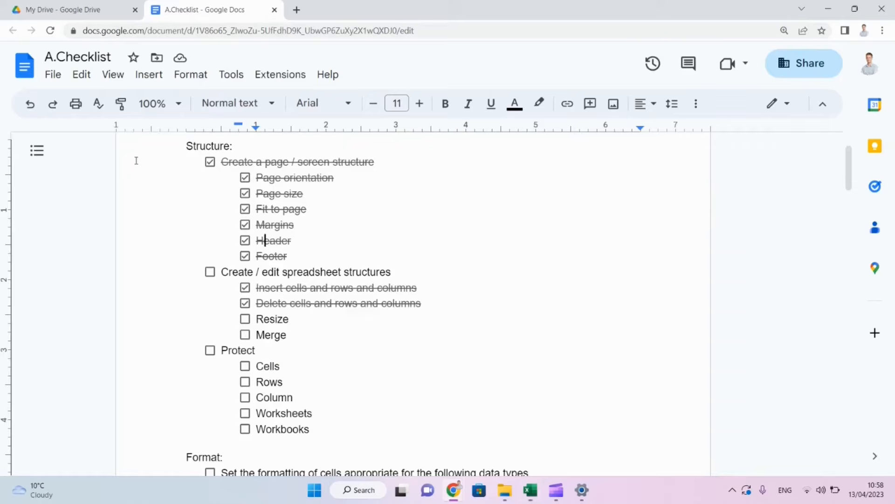
pyautogui.click(243, 320)
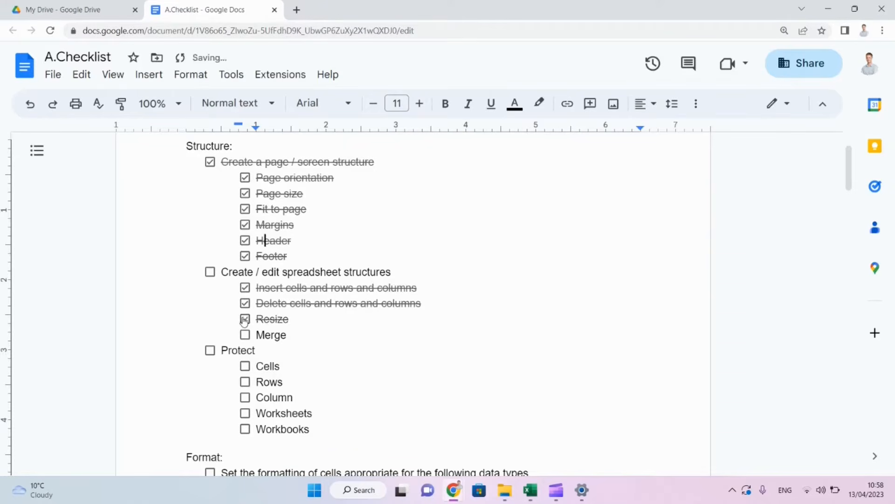
pyautogui.click(244, 334)
pyautogui.click(210, 272)
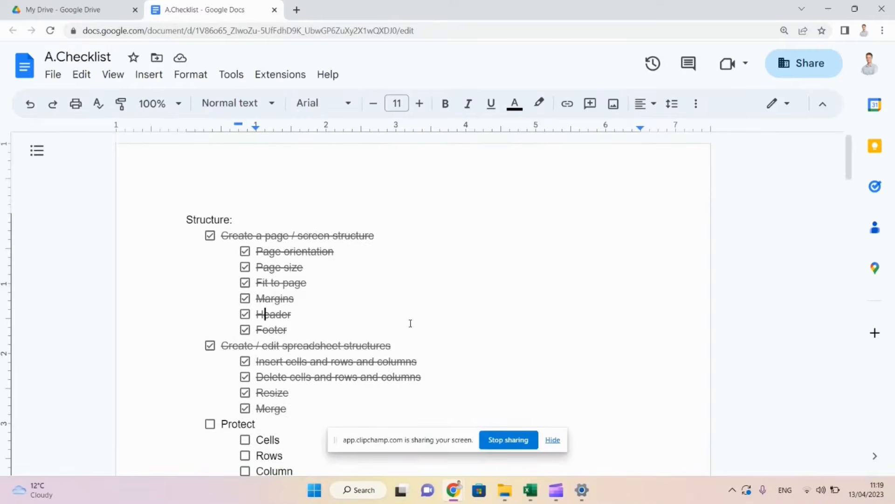
# - Look at the Protect items in the checklist and switch to the A.Formatting.xlsx workbook in Excel
pyautogui.scroll(-2, 410, 323)
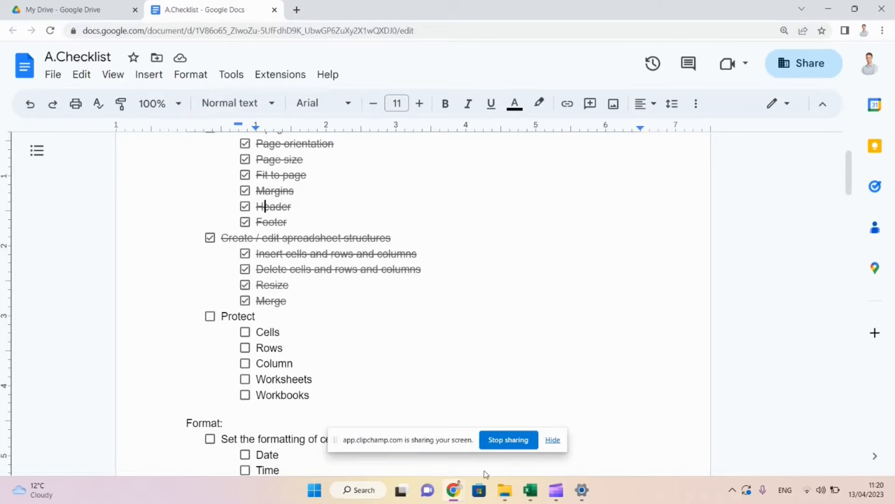
pyautogui.click(530, 490)
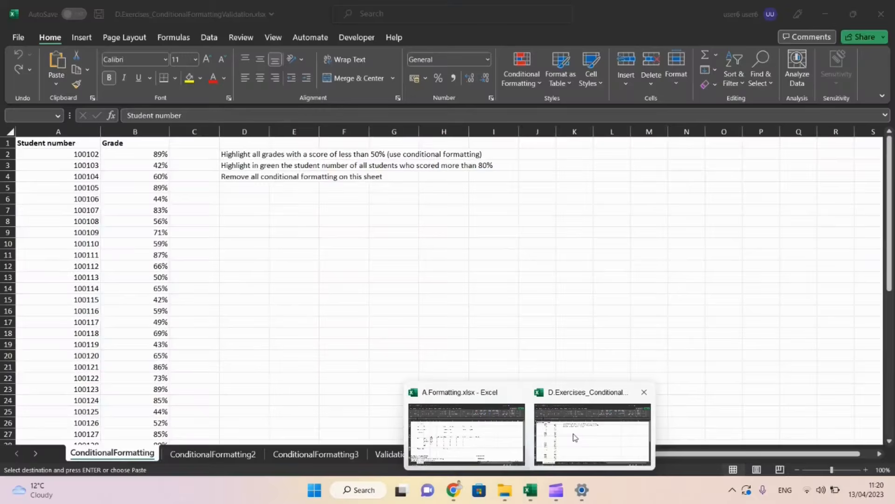
pyautogui.click(488, 434)
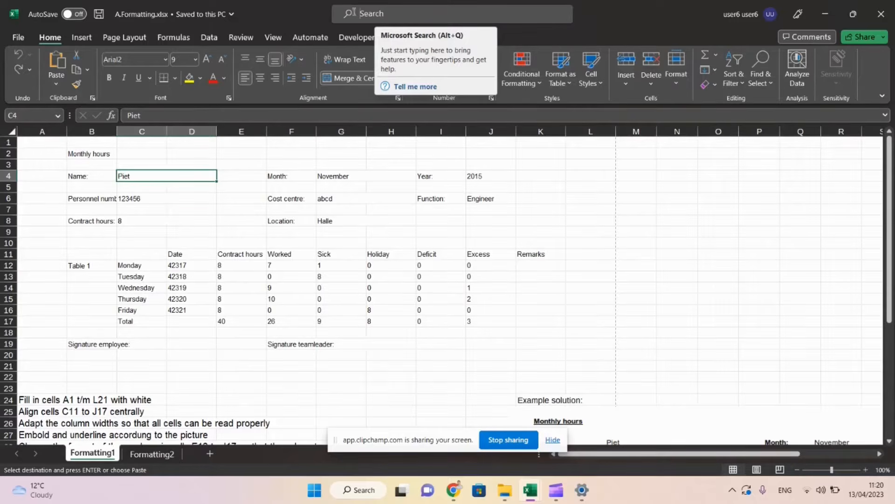
# - Find the Protect Workbook command through search, view its structure protection options and close them without applying protection
pyautogui.click(378, 14)
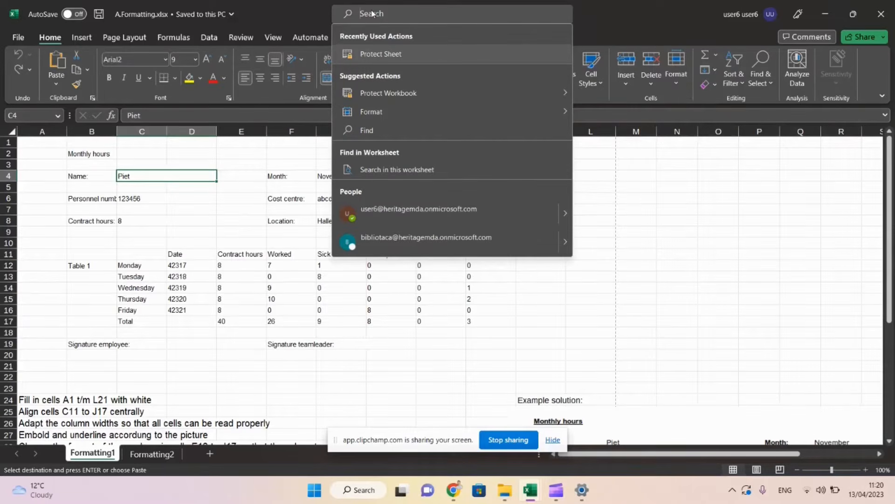
pyautogui.write('proc')
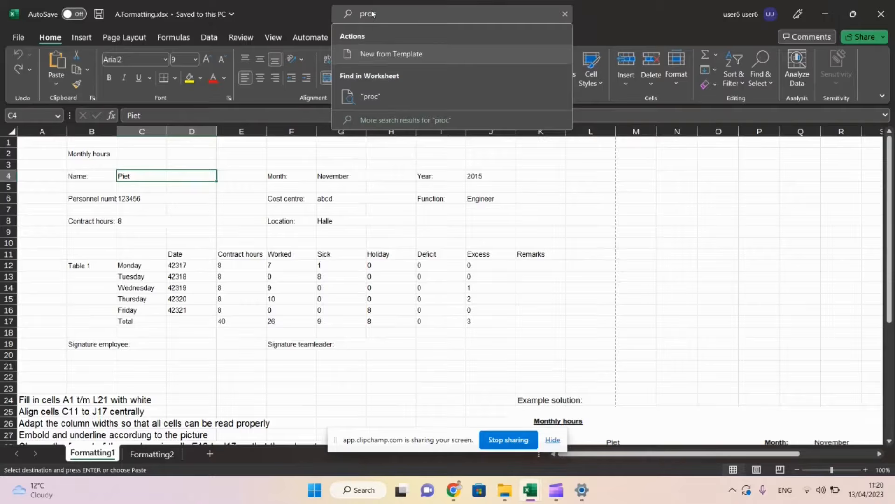
pyautogui.press('BackSpace')
pyautogui.write('tex')
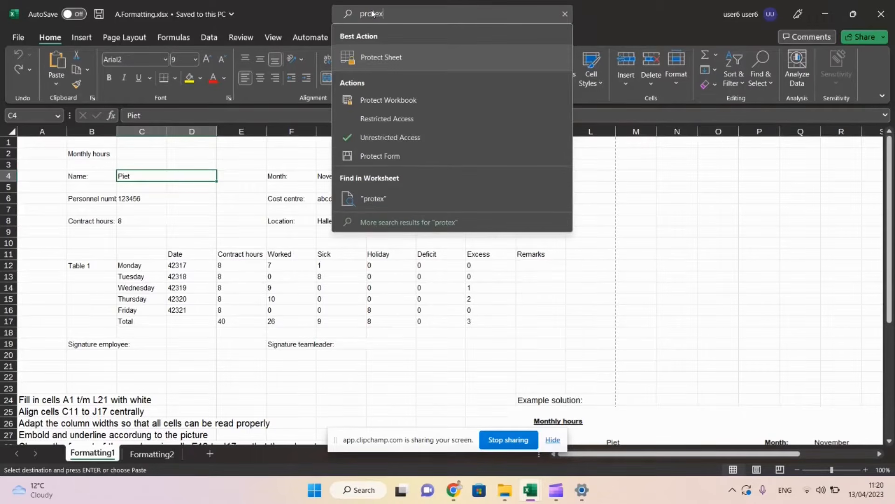
pyautogui.click(387, 100)
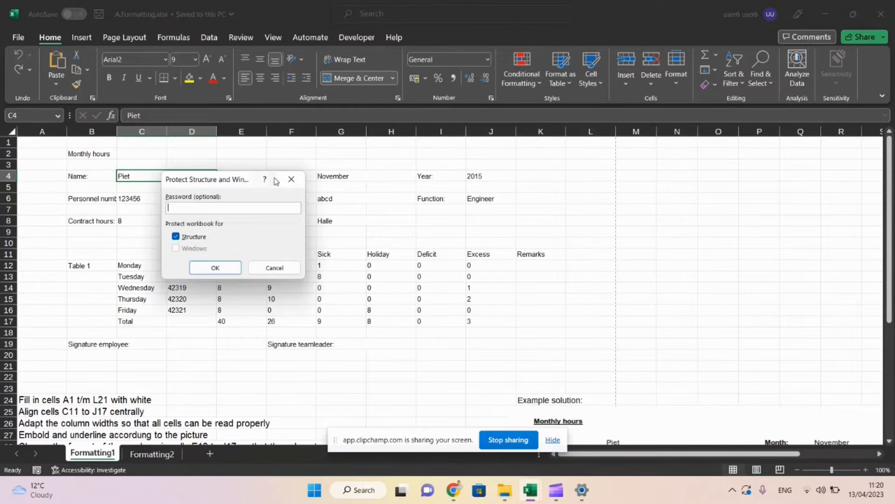
pyautogui.click(293, 180)
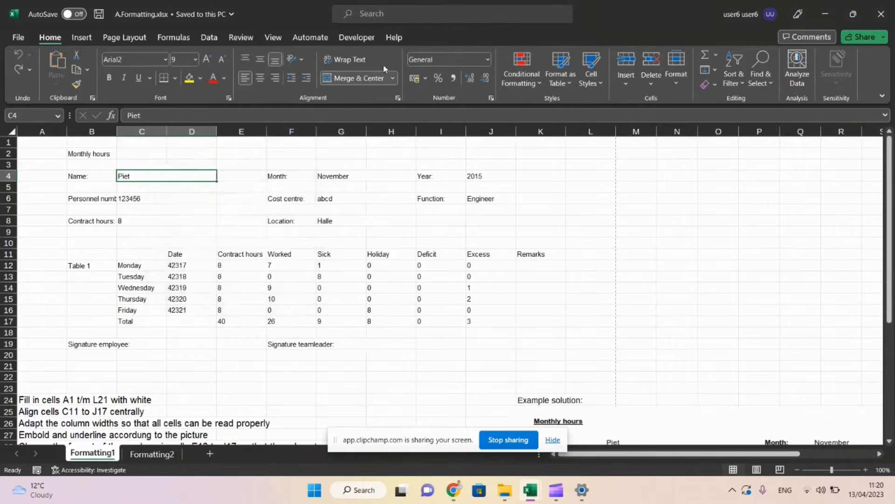
# - Show the Protect Workbook options in the file information of A.Formatting.xlsx
pyautogui.click(17, 38)
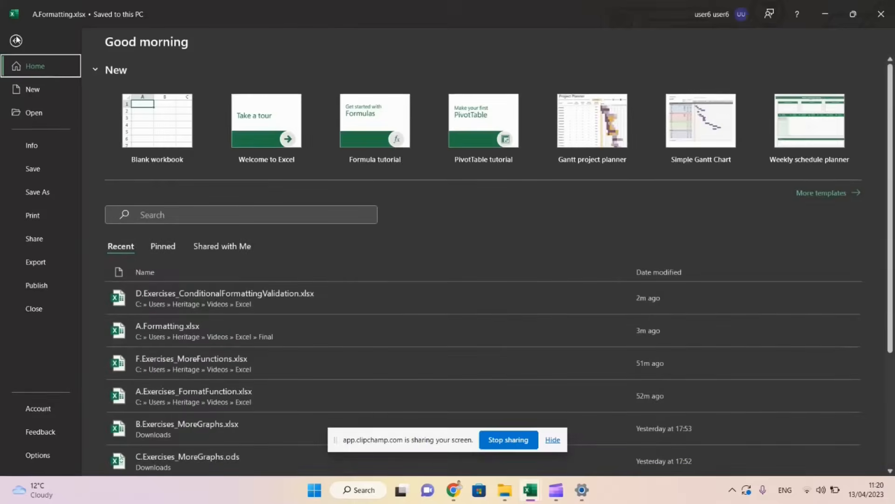
pyautogui.click(46, 147)
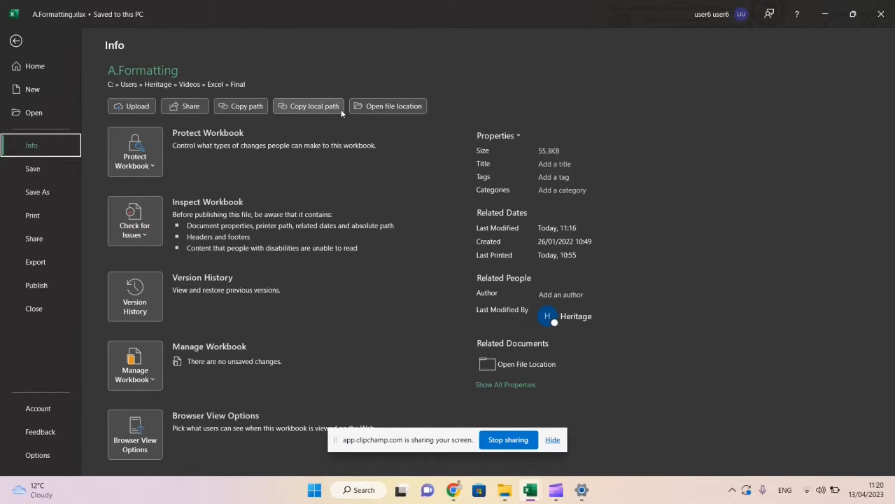
pyautogui.click(147, 166)
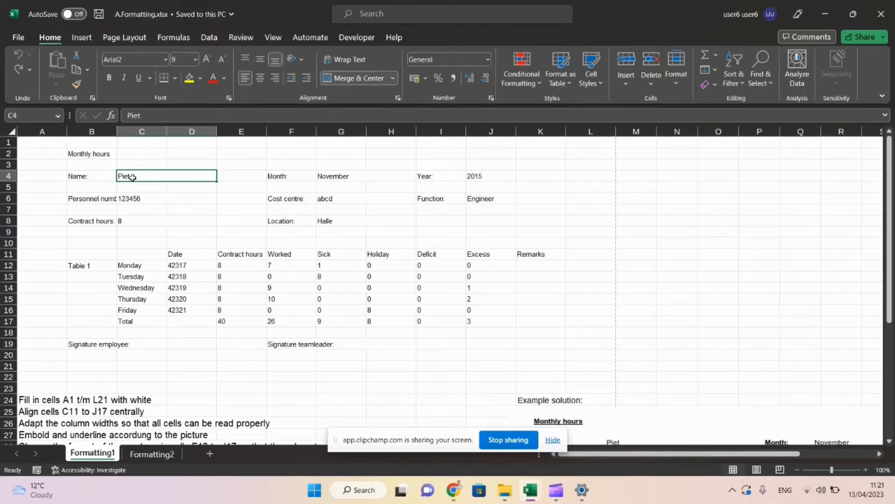
# - Open the cell formatting of merged name cell C4 and look through its Number, Alignment, Font, Border and Fill settings
pyautogui.click(130, 166)
pyautogui.click(132, 179)
pyautogui.click(135, 208)
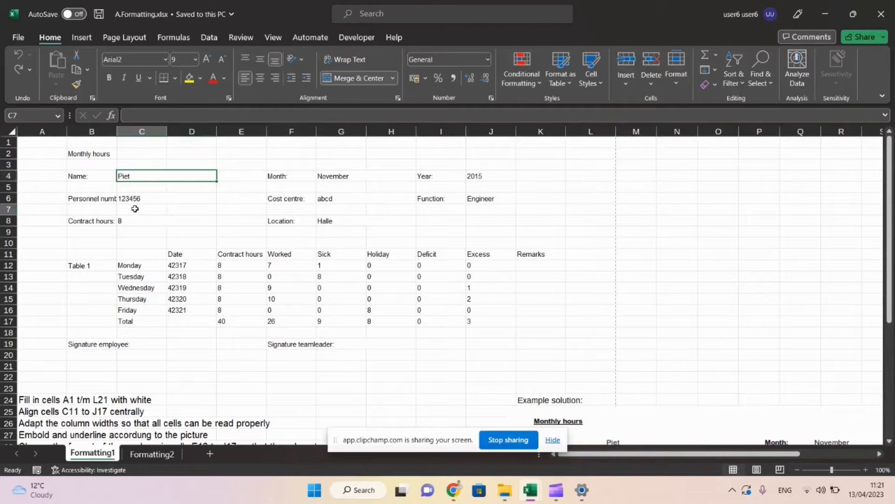
pyautogui.click(162, 176)
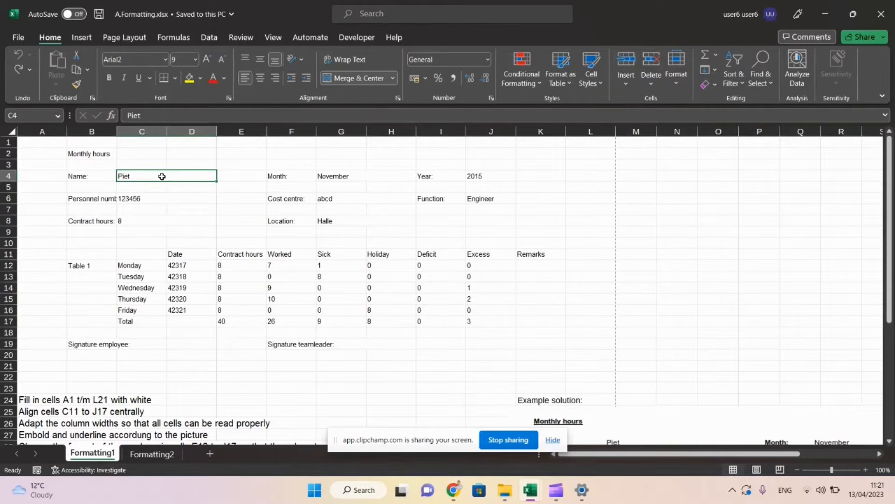
pyautogui.rightClick(162, 180)
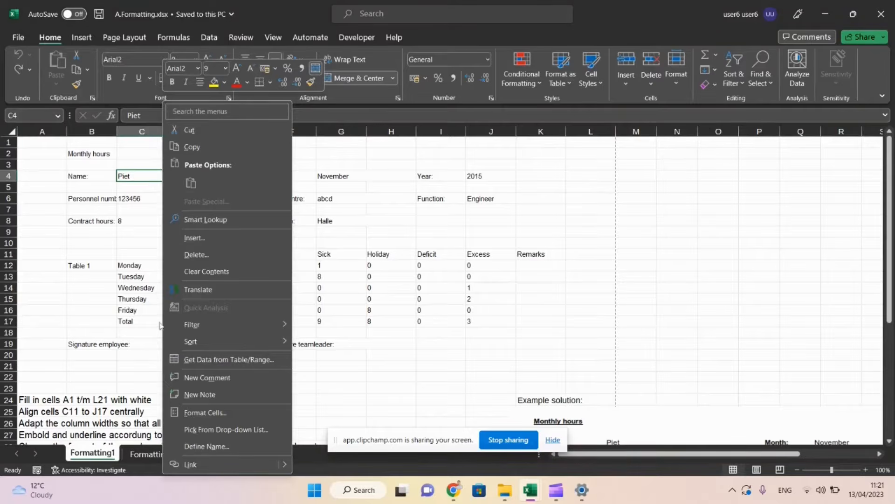
pyautogui.click(193, 412)
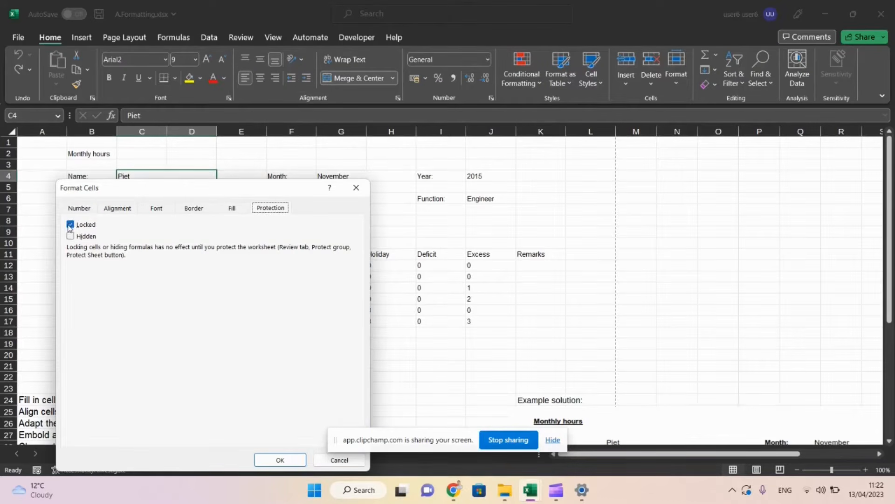
pyautogui.click(83, 209)
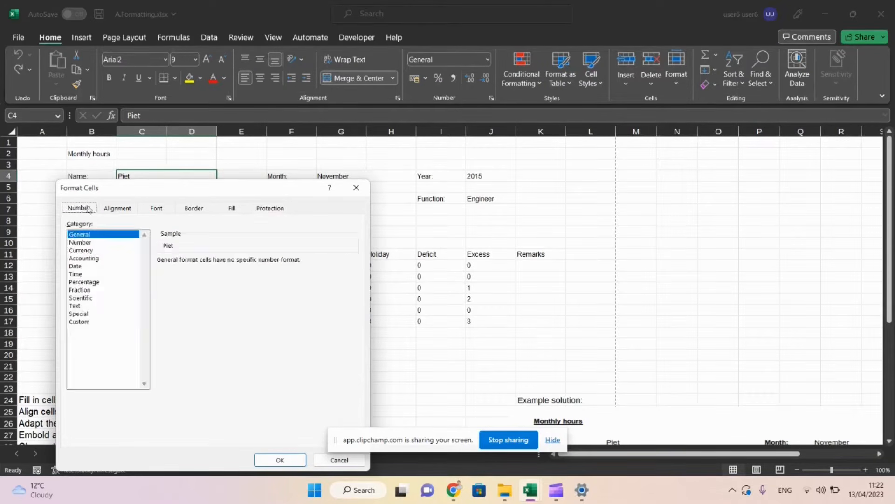
pyautogui.click(112, 209)
pyautogui.click(154, 209)
pyautogui.click(186, 211)
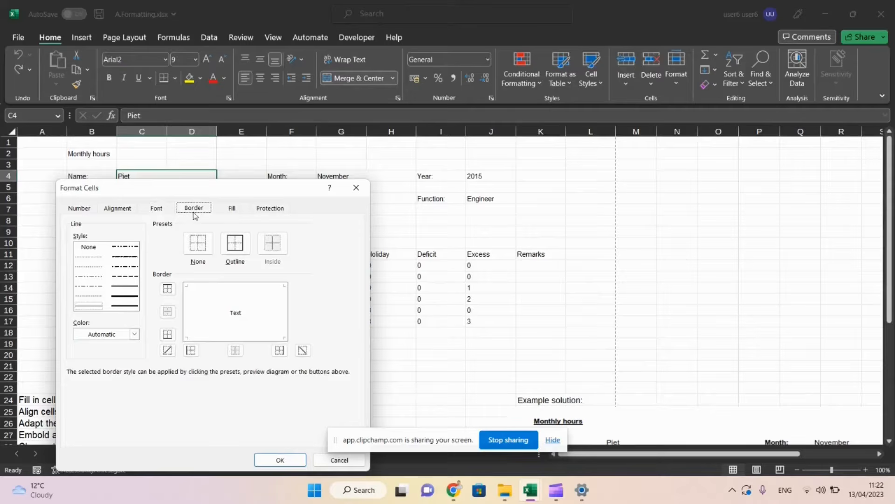
pyautogui.click(232, 208)
# - Turn off the Locked protection setting for merged name cell C4 and apply it
pyautogui.click(272, 208)
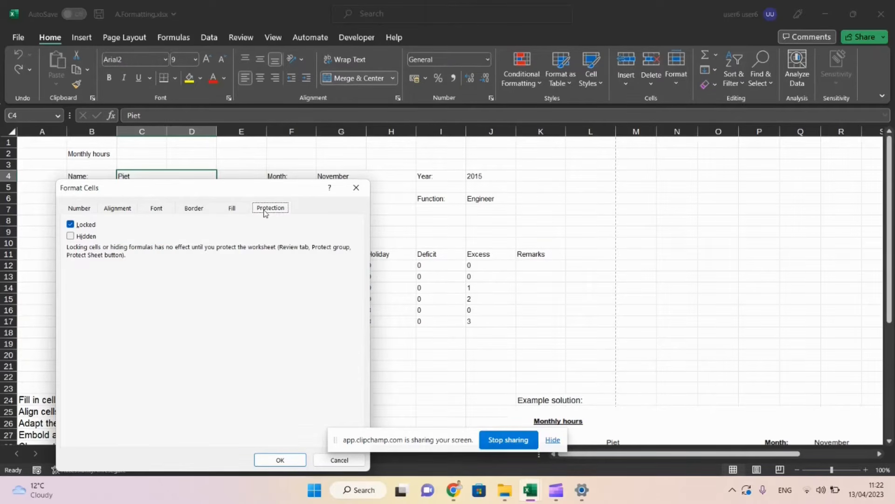
pyautogui.click(70, 224)
pyautogui.click(281, 458)
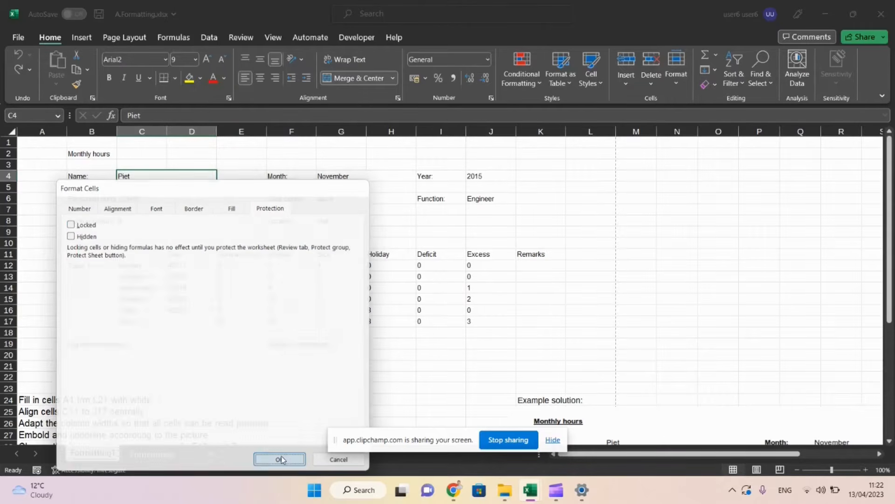
# - View the cell protection settings of column E and close them without applying changes
pyautogui.click(247, 131)
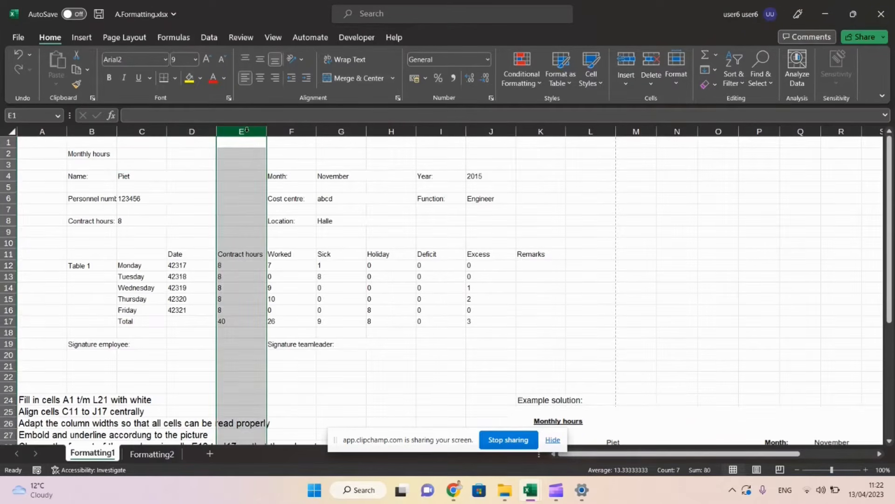
pyautogui.rightClick(246, 131)
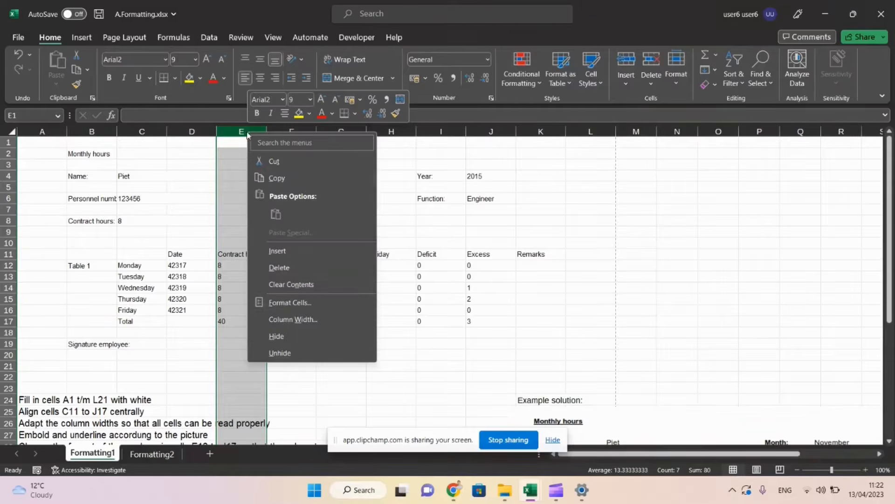
pyautogui.click(288, 303)
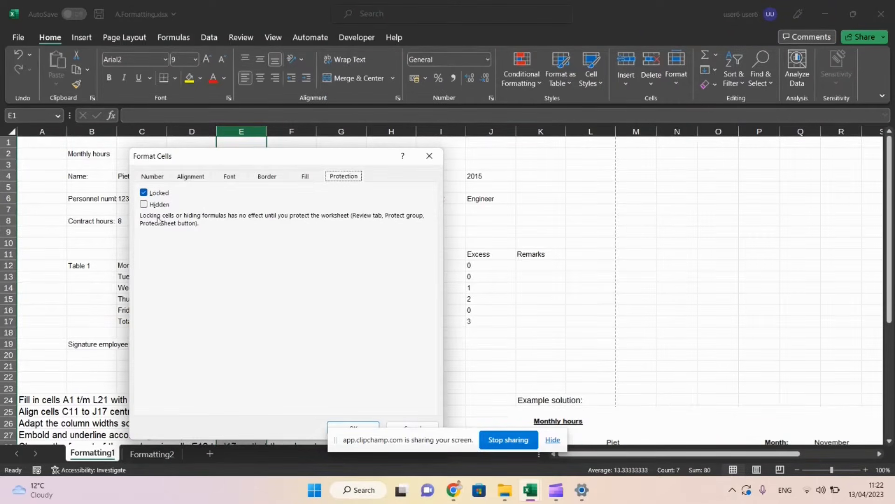
pyautogui.click(430, 155)
# - Unlock the table cells D12:K17 by turning off their Locked protection setting, and hide the screen-sharing bar
pyautogui.moveTo(292, 231); pyautogui.dragTo(497, 306)
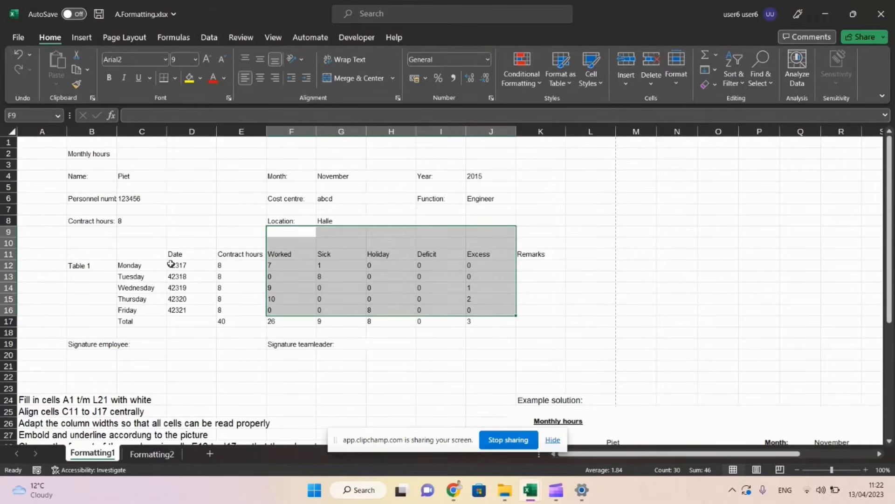
pyautogui.moveTo(171, 265); pyautogui.dragTo(523, 320)
pyautogui.click(260, 59)
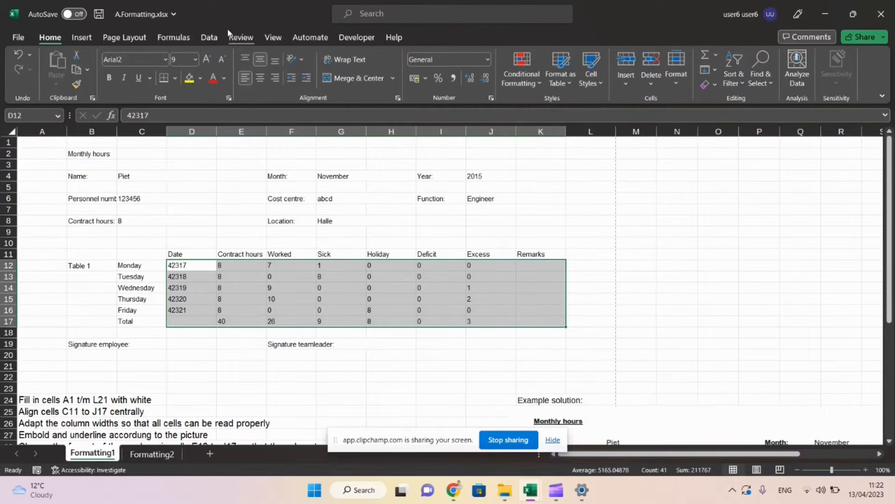
pyautogui.click(410, 14)
pyautogui.click(209, 314)
pyautogui.rightClick(209, 314)
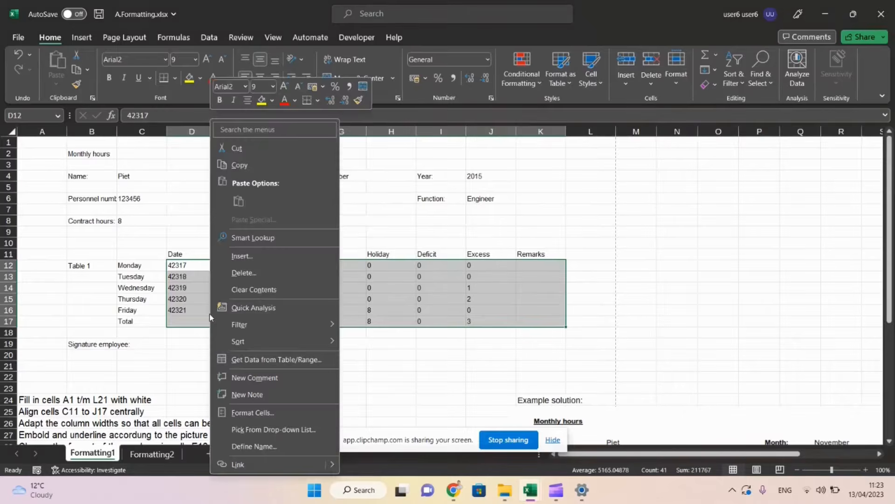
pyautogui.click(275, 413)
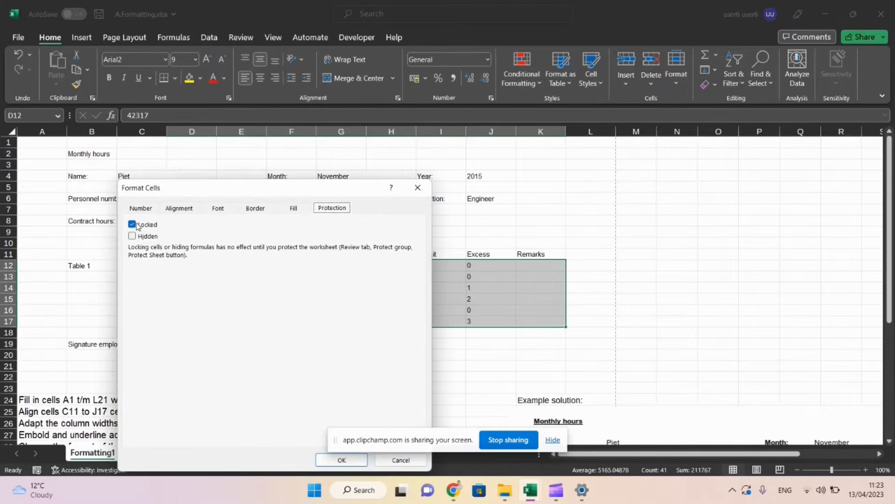
pyautogui.click(142, 225)
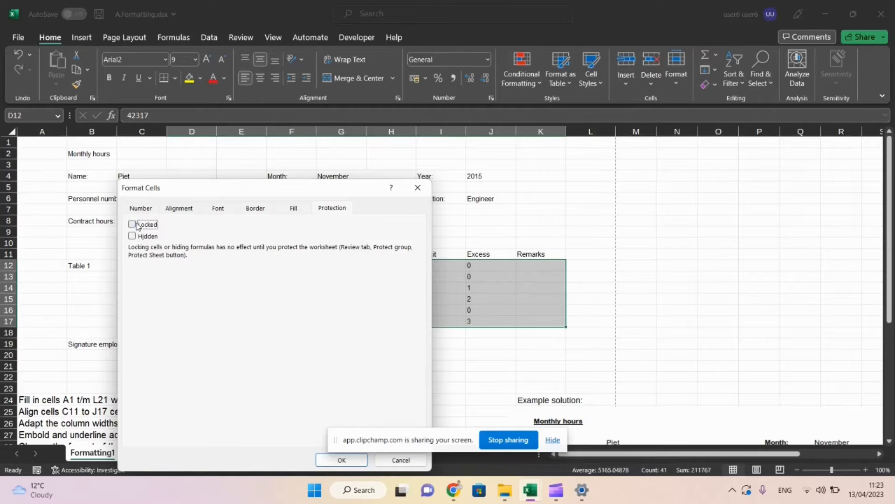
pyautogui.click(340, 461)
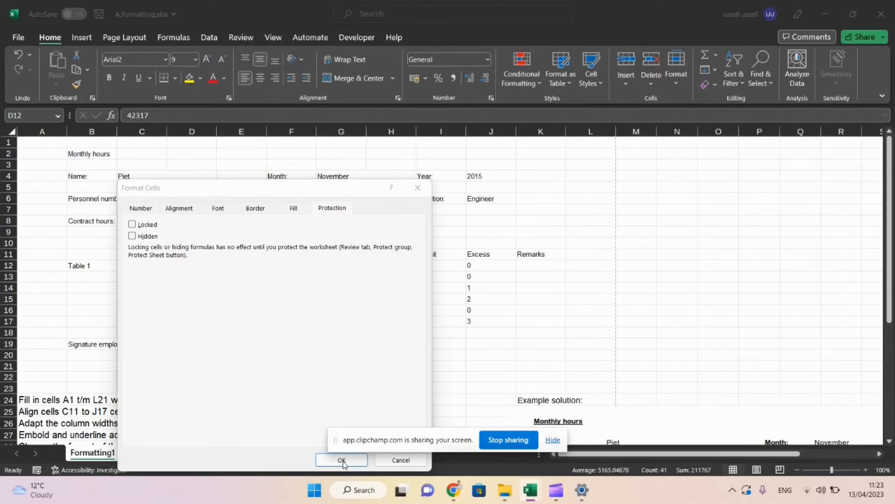
pyautogui.click(553, 440)
pyautogui.click(340, 461)
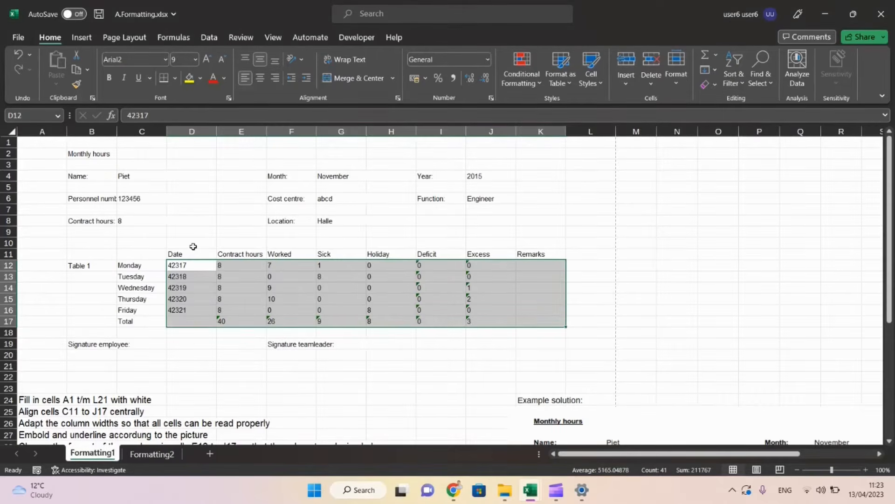
# - Protect the Formatting1 sheet without a password, allowing only selection of locked and unlocked cells
pyautogui.click(189, 278)
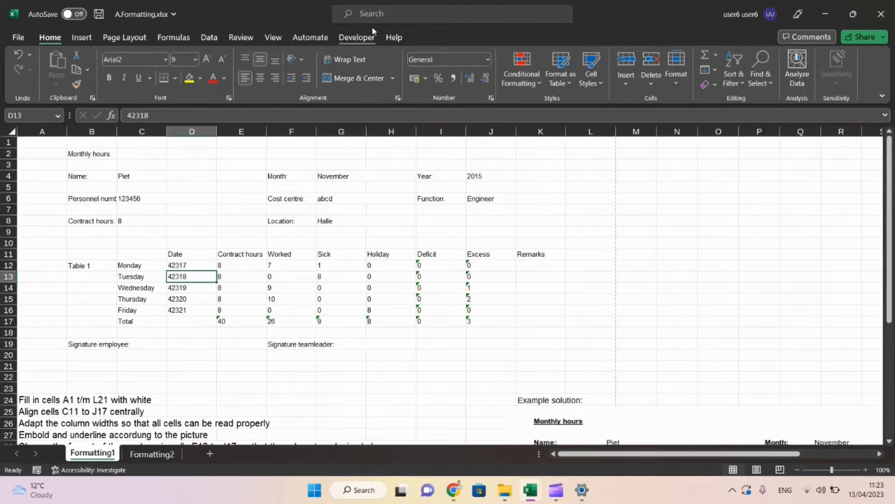
pyautogui.click(380, 16)
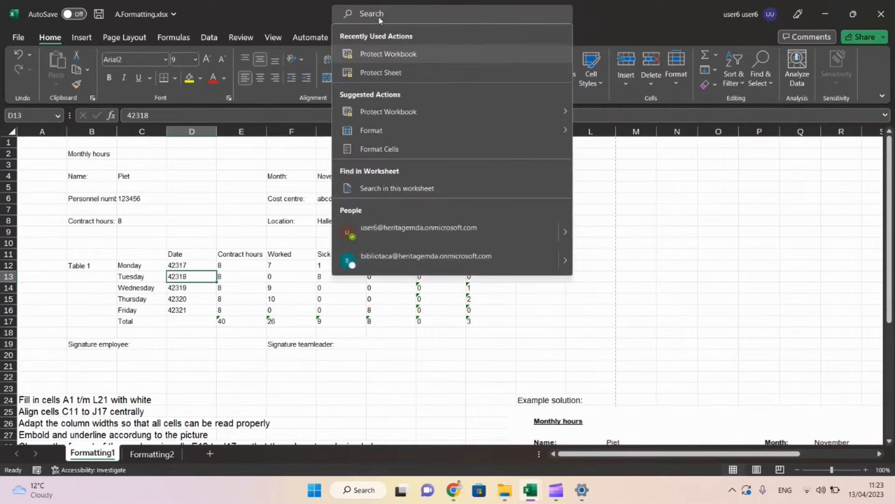
pyautogui.write('prot')
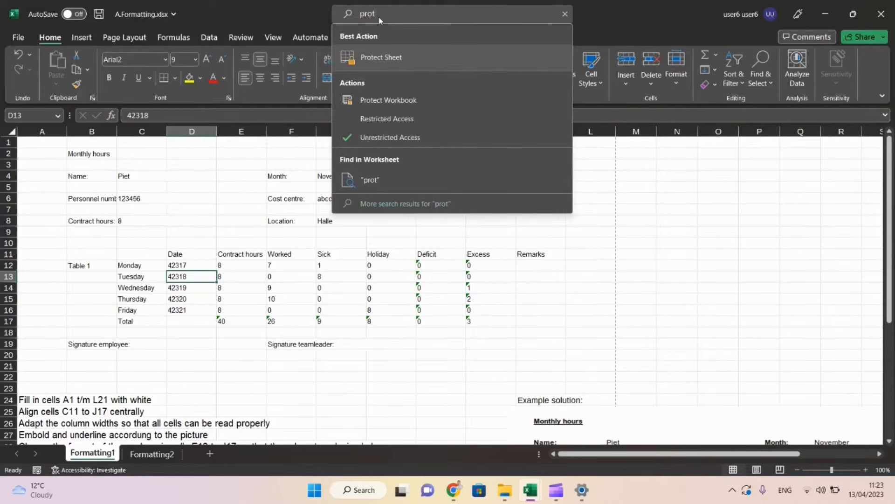
pyautogui.click(385, 55)
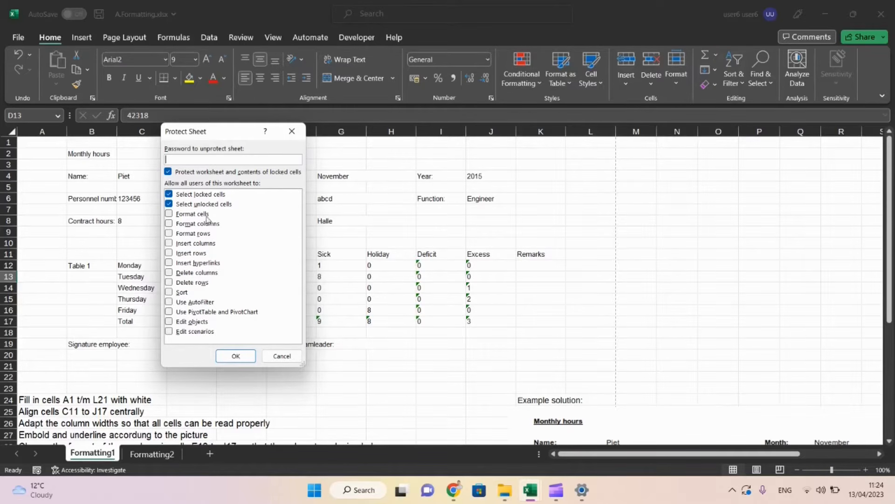
pyautogui.click(231, 357)
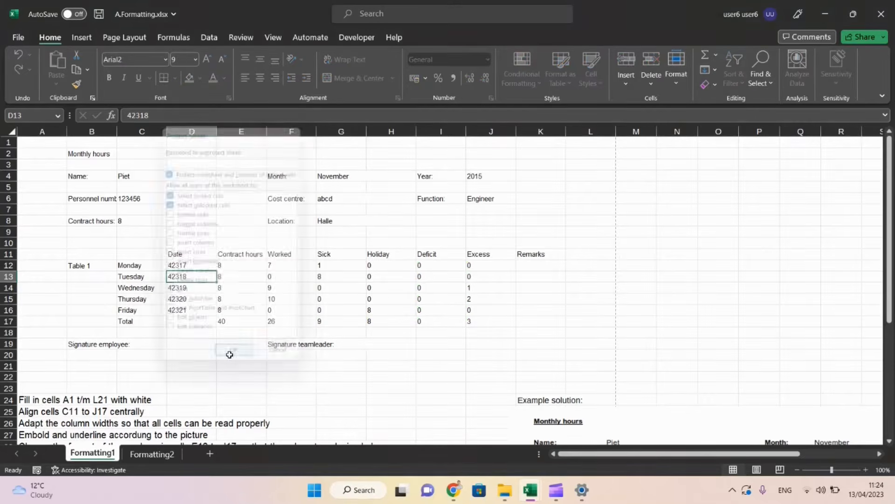
# - Try to edit the locked Cost centre label in cell F6 and dismiss the warning
pyautogui.click(284, 202)
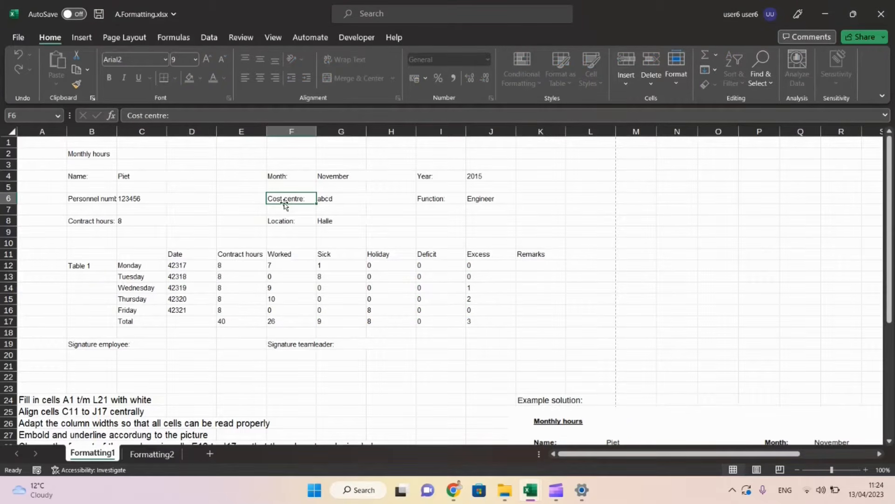
pyautogui.doubleClick(284, 200)
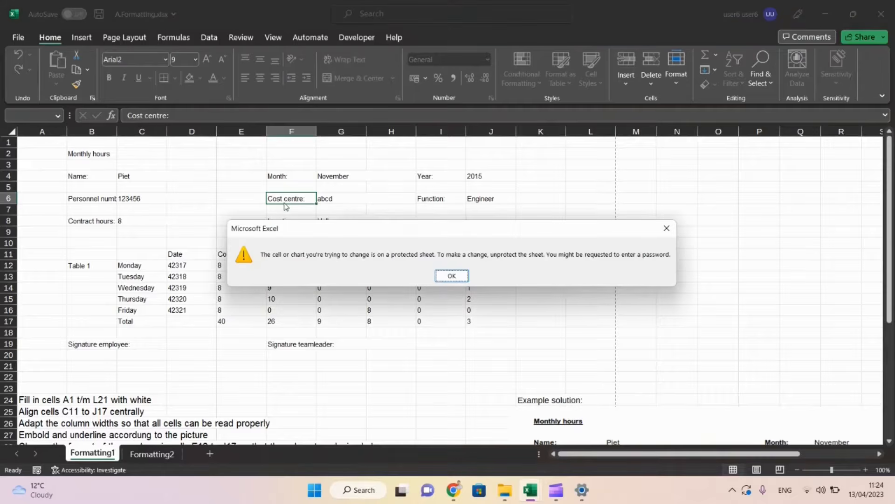
pyautogui.click(452, 276)
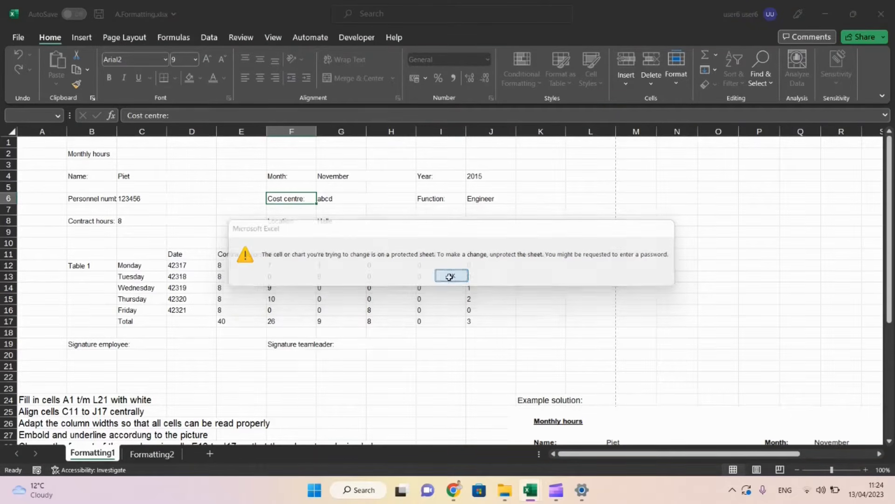
# - Replace the name in unlocked cell C4 with a different first name
pyautogui.click(167, 174)
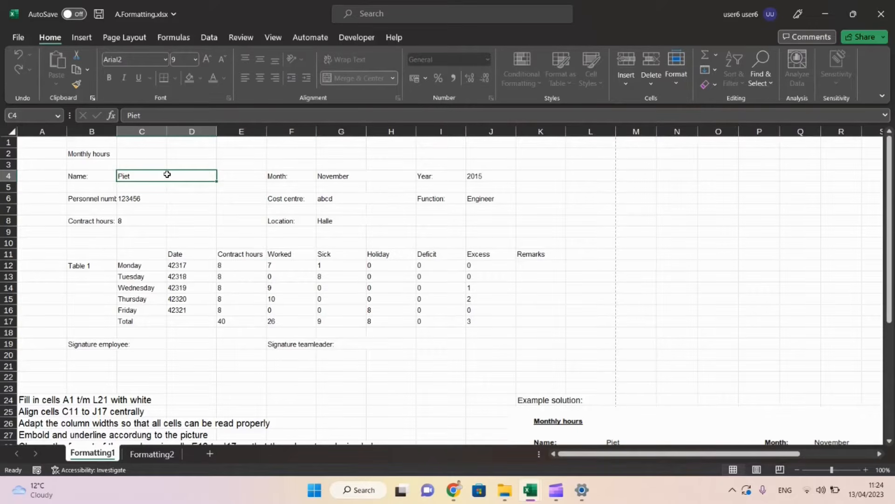
pyautogui.write('Paul')
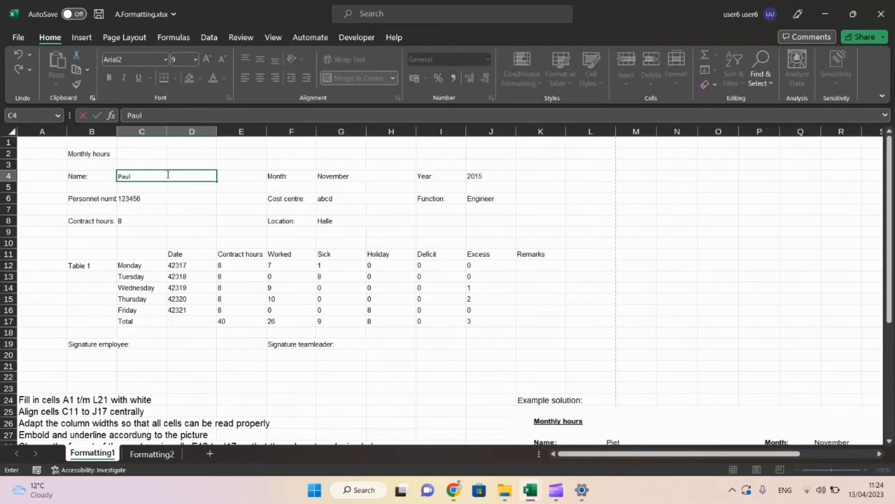
pyautogui.press('Return')
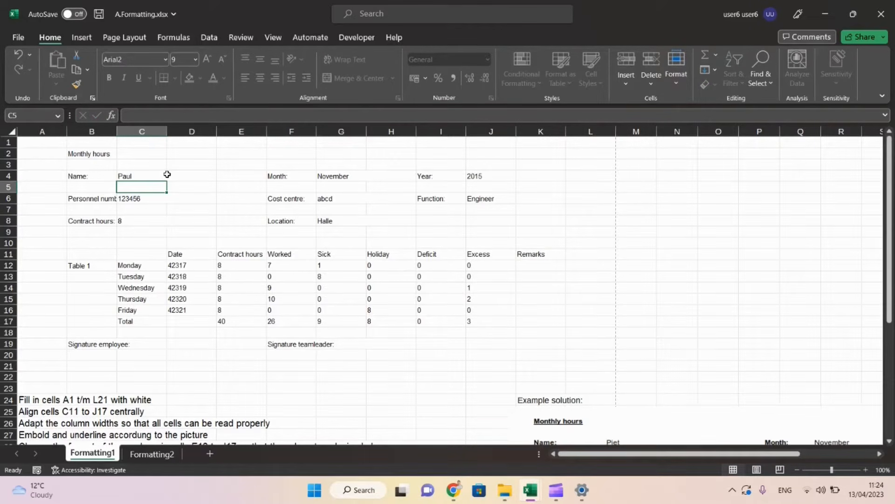
# - Find the sheet protection command by searching "prot" and remove the protection from the Formatting1 sheet
pyautogui.click(377, 15)
pyautogui.write('prot')
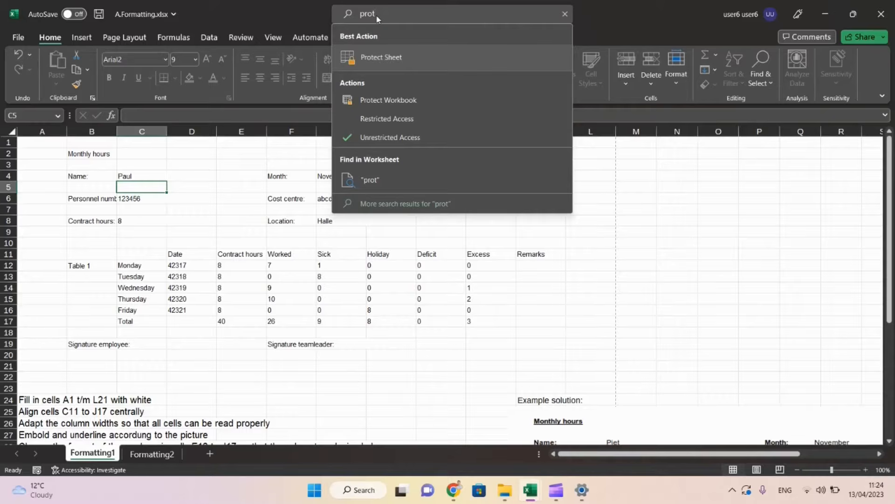
pyautogui.click(377, 57)
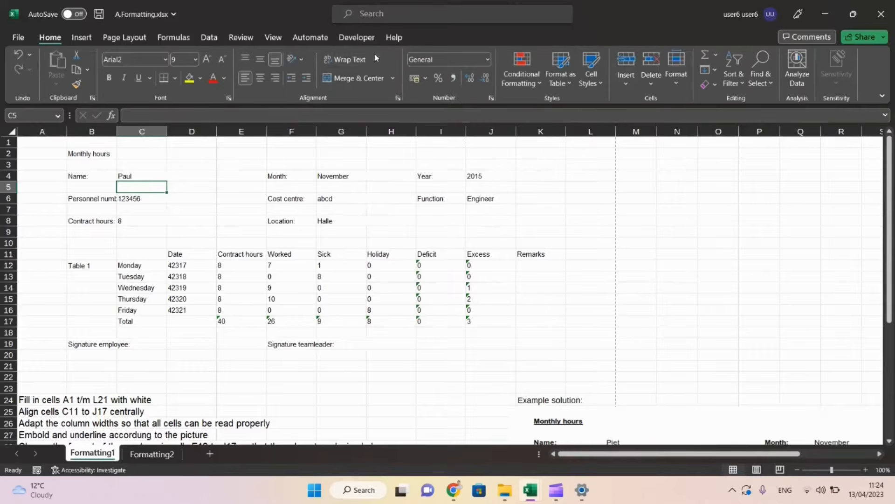
# - Overwrite Monday in cell C12 with "sdfz" to test editing, and undo the change
pyautogui.click(150, 263)
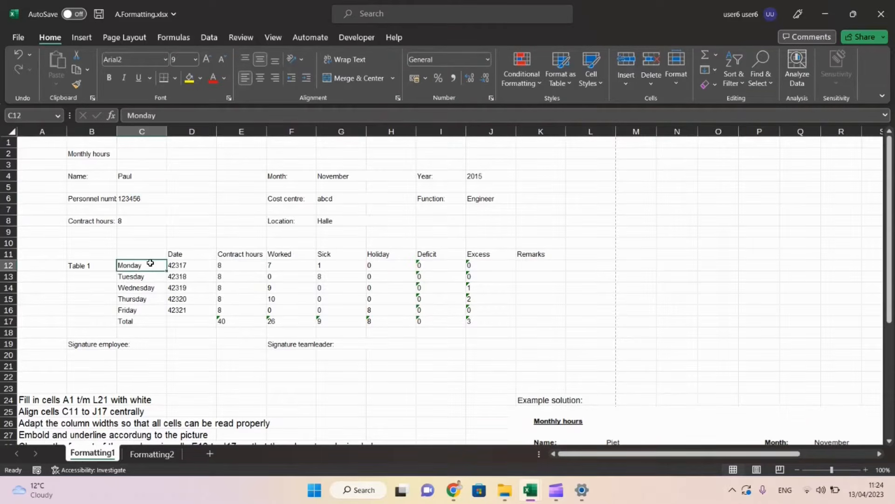
pyautogui.write('sdfz')
pyautogui.press('Return')
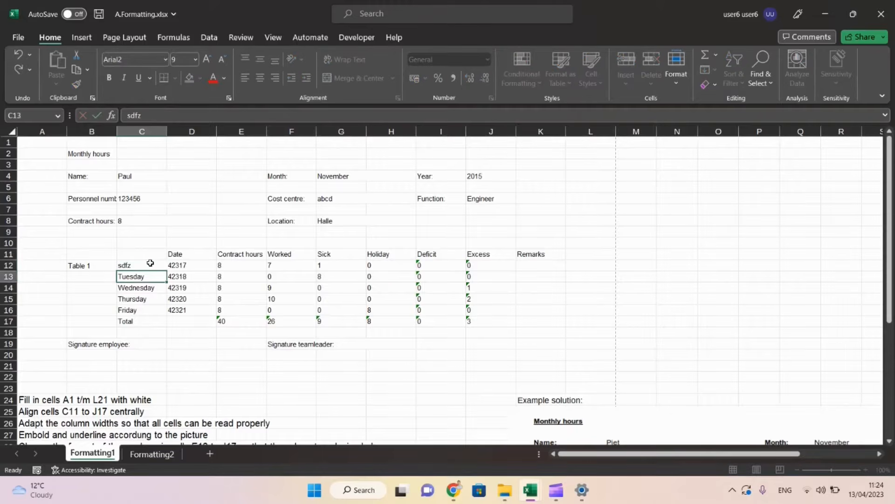
pyautogui.hotkey('ctrl', 'z')
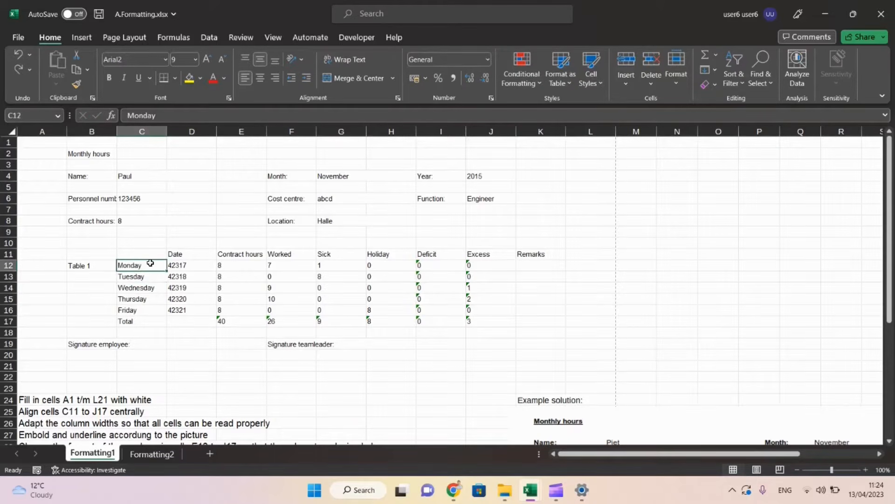
pyautogui.press('Up')
pyautogui.press('Up')
pyautogui.press('Up')
pyautogui.press('Up')
pyautogui.press('Up')
pyautogui.press('Up')
pyautogui.press('Up')
pyautogui.press('Up')
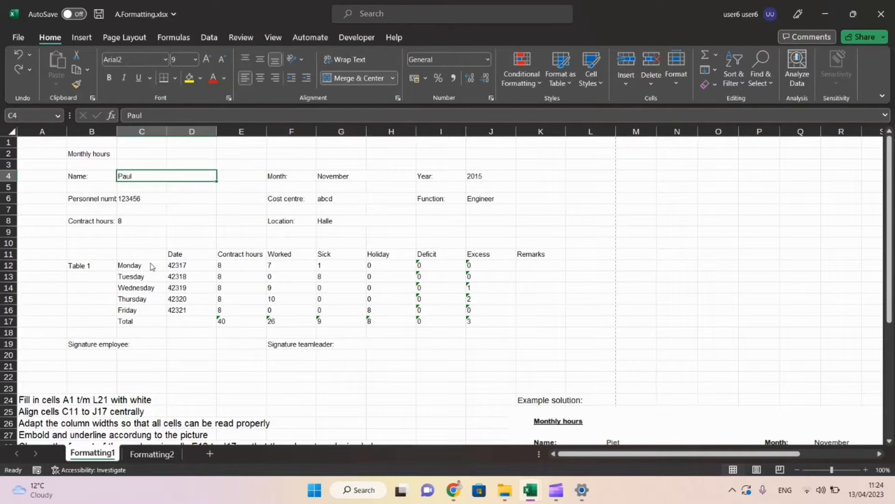
# - Switch to the A.Checklist document and tick off Protect with its sub-items Cells, Rows, Column, Worksheets and Workbooks
pyautogui.hotkey('alt', 'Tab')
pyautogui.hotkey('alt', 'Tab')
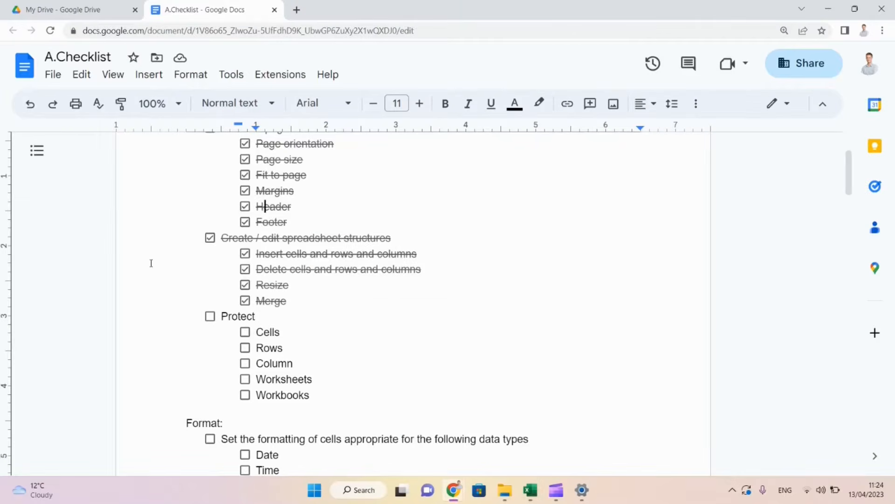
pyautogui.click(245, 332)
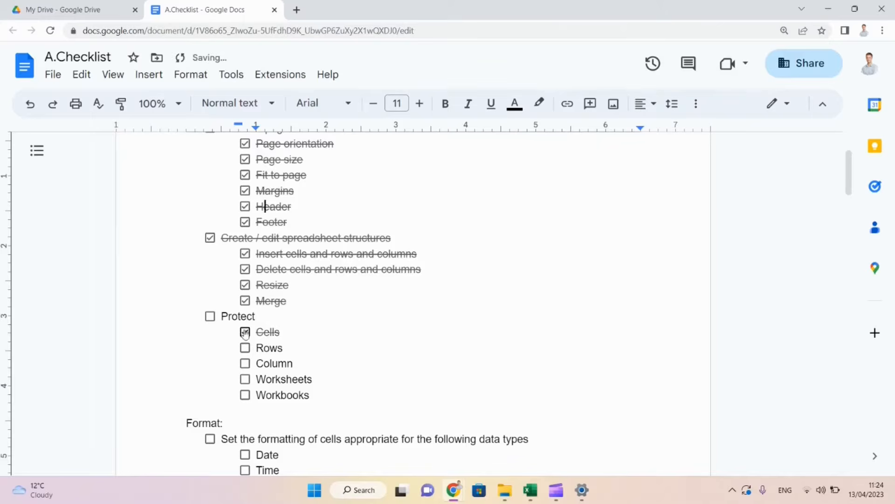
pyautogui.click(245, 348)
pyautogui.click(245, 364)
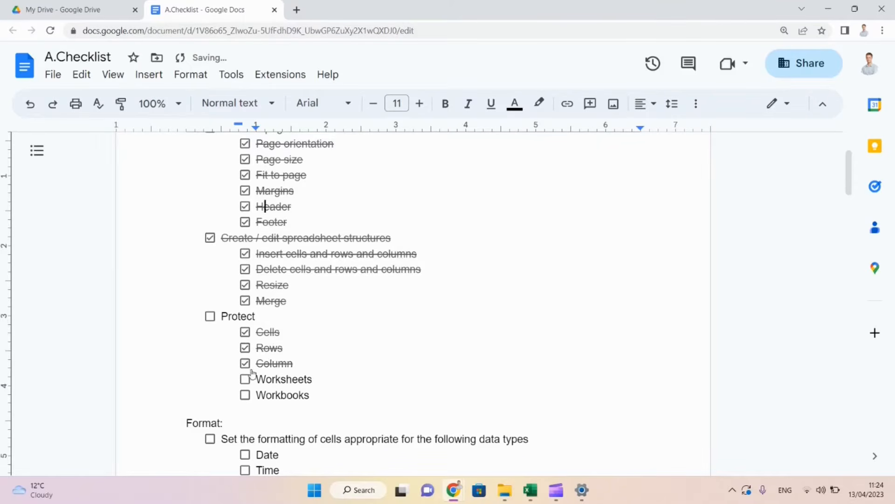
pyautogui.click(245, 378)
pyautogui.click(244, 395)
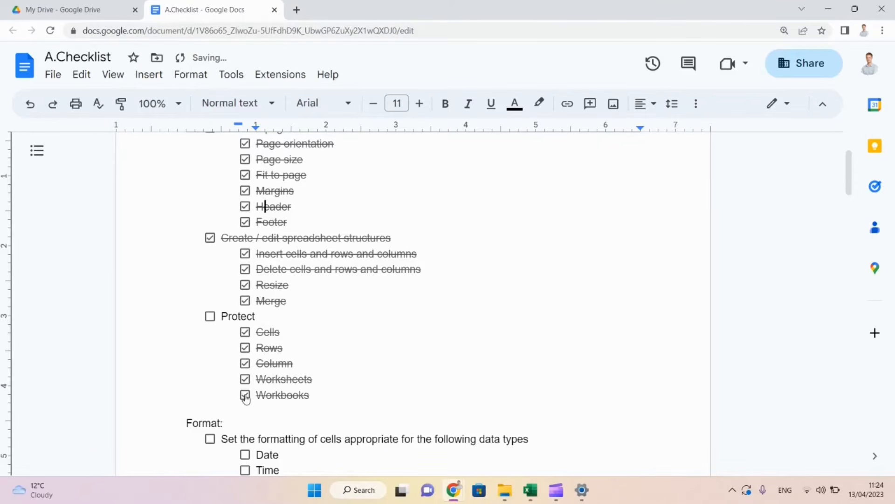
pyautogui.click(210, 316)
pyautogui.scroll(-5, 344, 396)
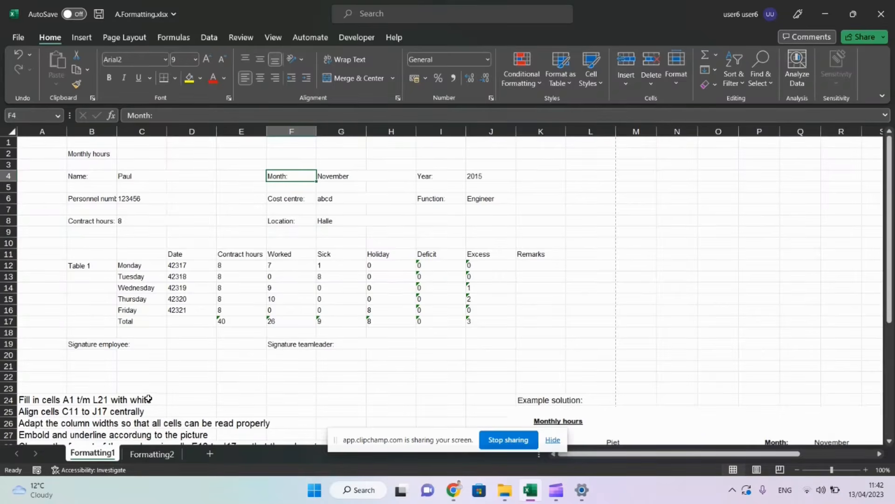
# - Check the task list on the Formatting2 sheet and move the example solution picture on Formatting1 up beside the monthly hours form
pyautogui.scroll(-3, 148, 399)
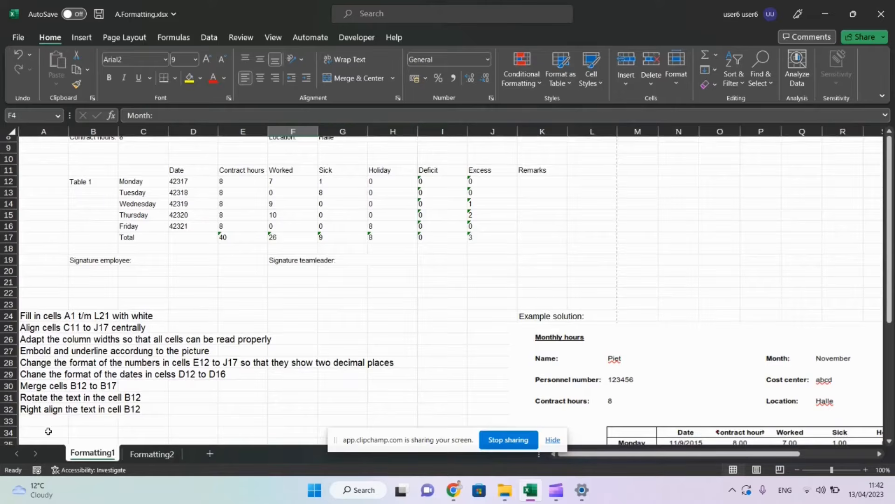
pyautogui.click(149, 453)
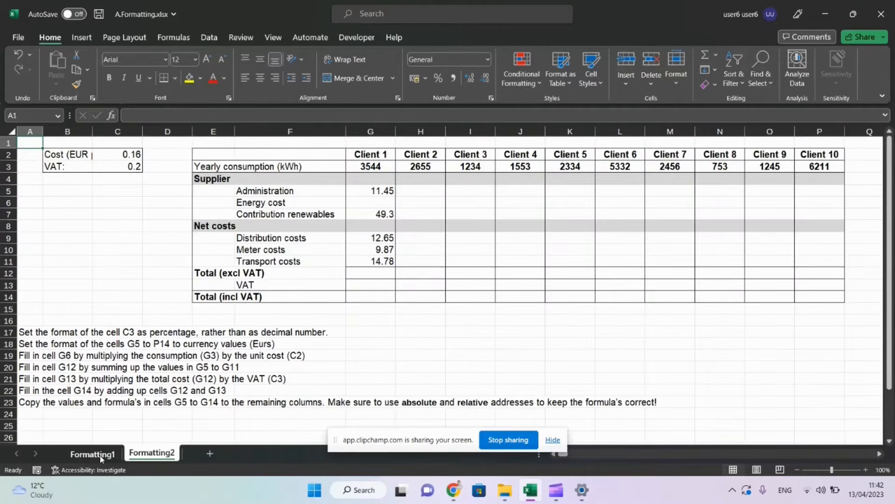
pyautogui.click(100, 458)
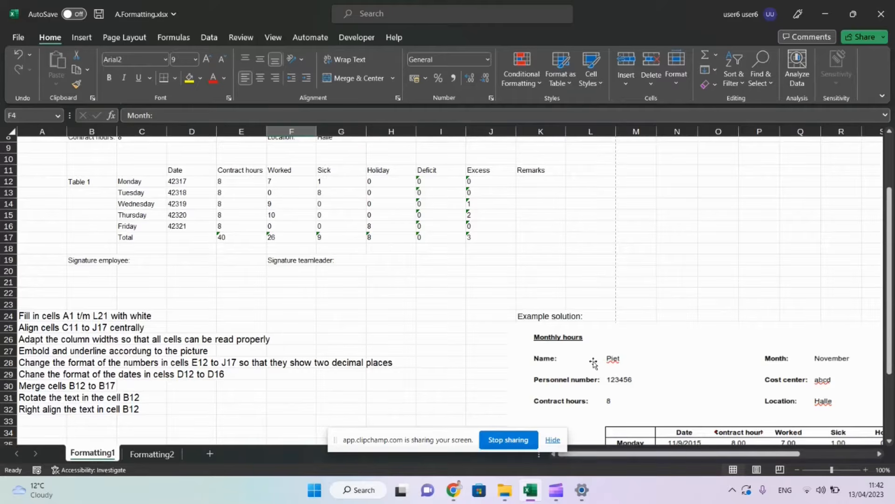
pyautogui.moveTo(594, 363); pyautogui.dragTo(618, 97)
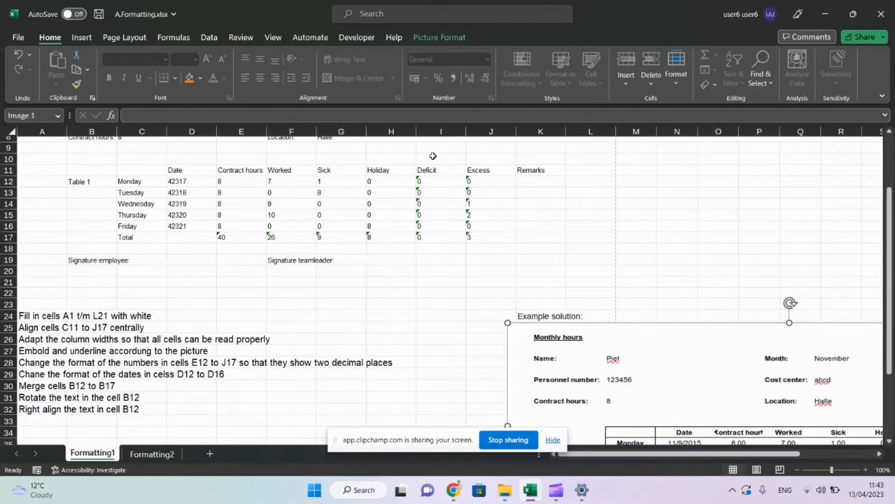
pyautogui.scroll(3, 433, 155)
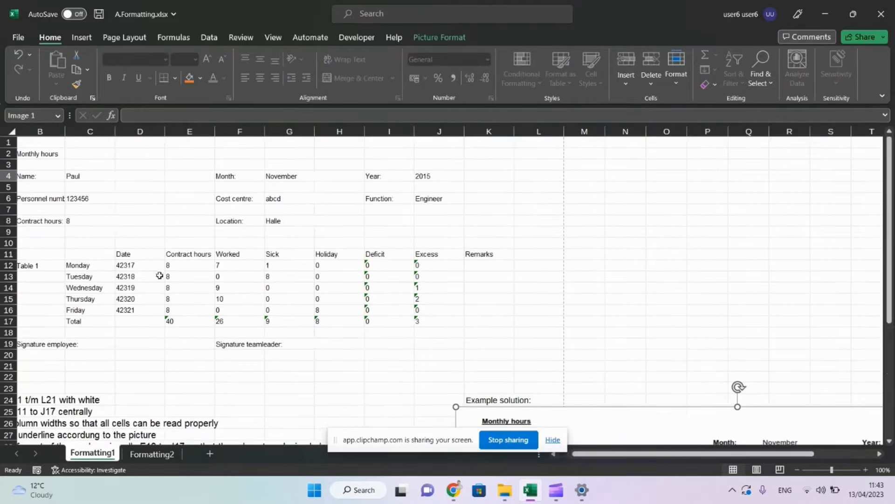
pyautogui.moveTo(579, 402); pyautogui.dragTo(620, 154)
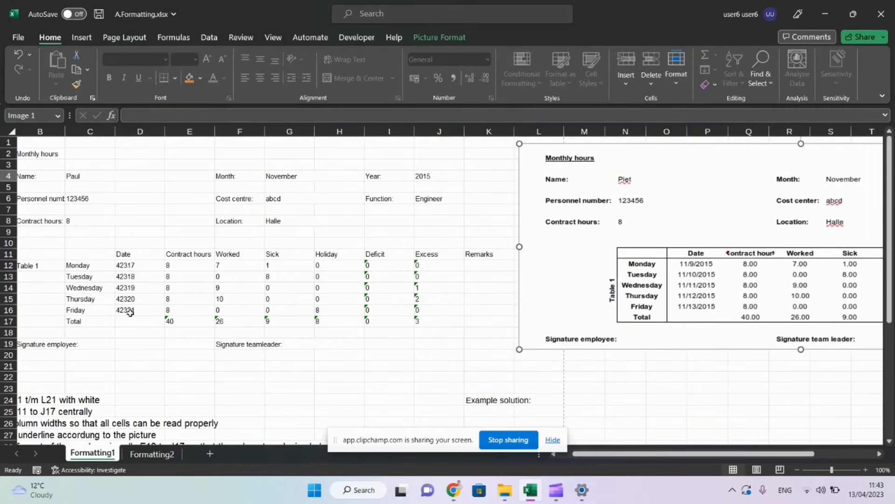
pyautogui.hscroll(-2, 130, 312)
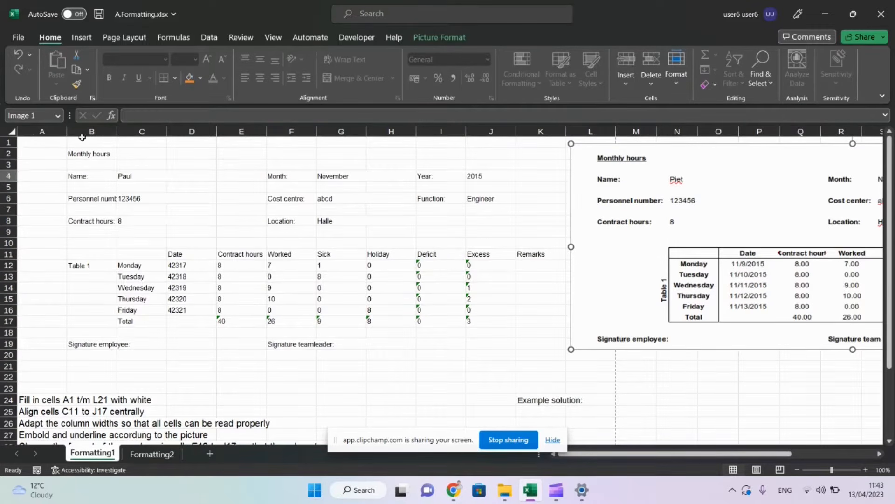
# - Fill cells A1:L23 of the Formatting1 sheet with white
pyautogui.moveTo(56, 144); pyautogui.dragTo(588, 390)
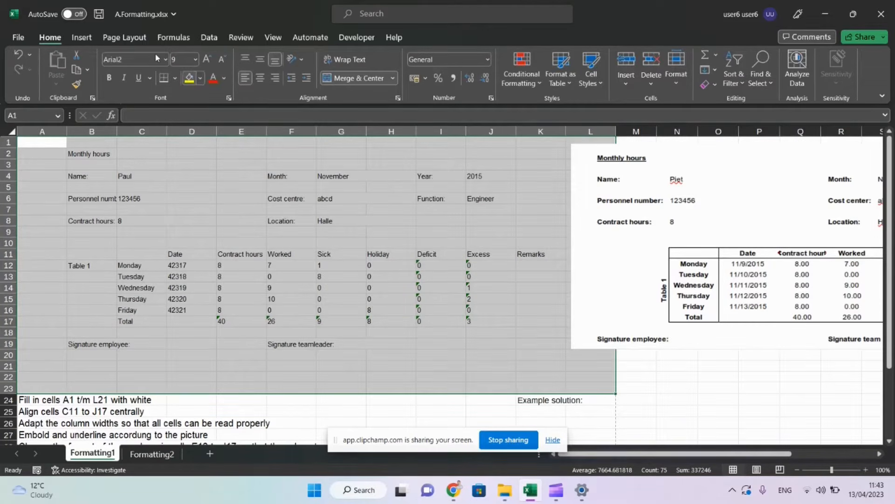
pyautogui.click(201, 78)
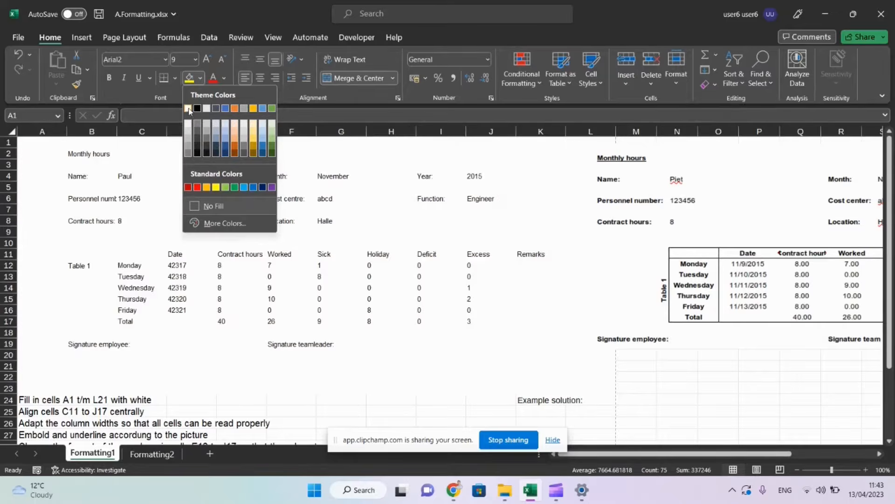
pyautogui.click(188, 109)
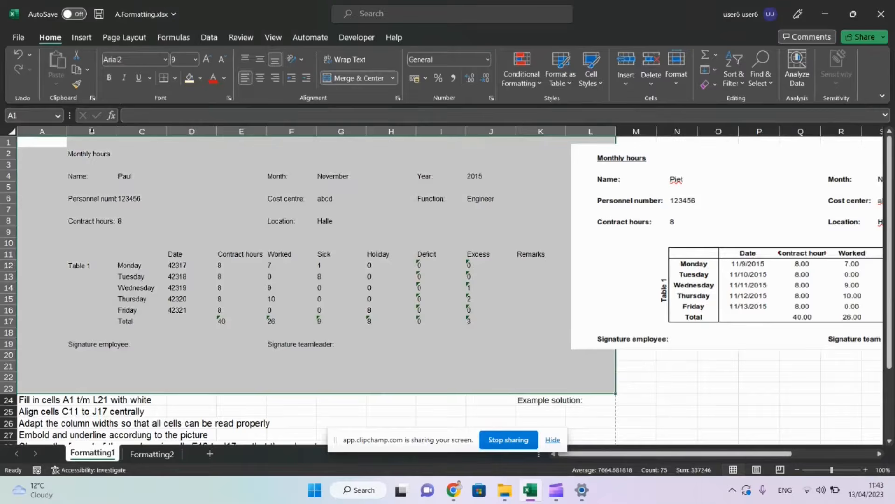
pyautogui.doubleClick(85, 155)
pyautogui.moveTo(84, 154); pyautogui.dragTo(65, 297)
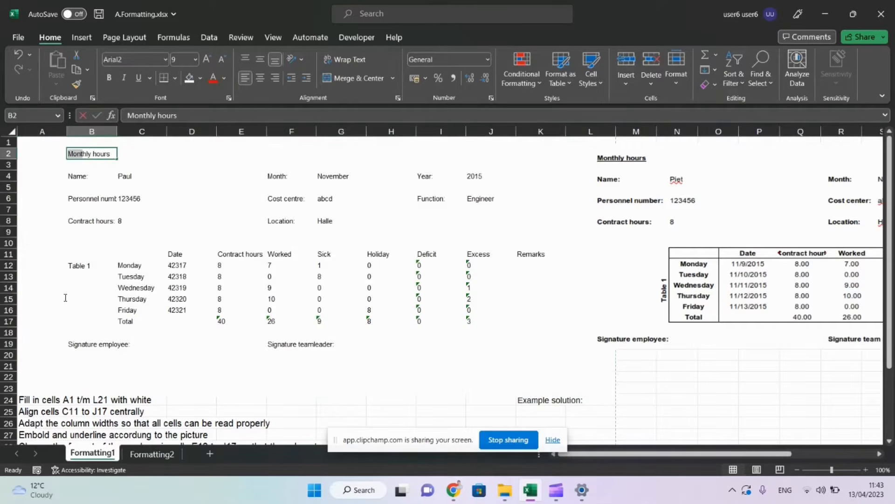
pyautogui.click(65, 297)
pyautogui.moveTo(88, 345); pyautogui.dragTo(90, 150)
# - Make the labels in B2:B12 and the Signature employee label in B19 bold
pyautogui.click(90, 154)
pyautogui.hotkey('shift', 'Down')
pyautogui.hotkey('shift', 'Down')
pyautogui.hotkey('shift', 'Down')
pyautogui.hotkey('shift', 'Down')
pyautogui.hotkey('shift', 'Down')
pyautogui.hotkey('shift', 'Down')
pyautogui.hotkey('shift', 'Down')
pyautogui.hotkey('shift', 'Down')
pyautogui.hotkey('shift', 'Down')
pyautogui.hotkey('shift', 'Down')
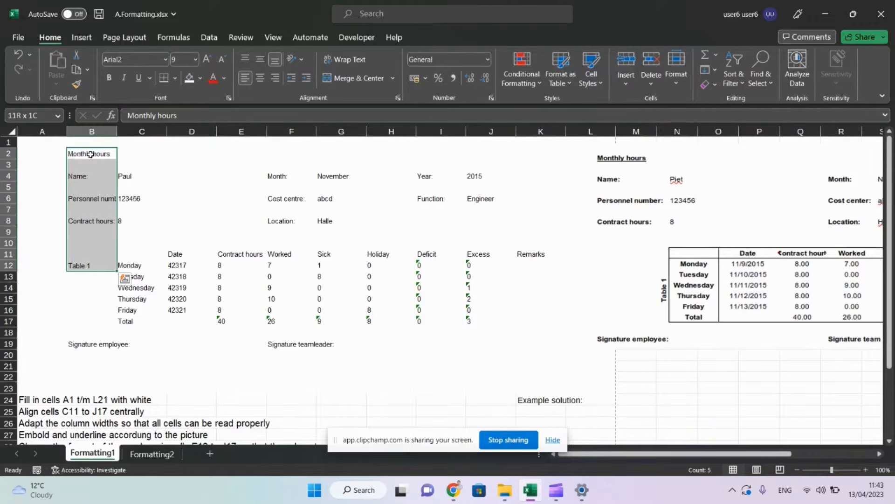
pyautogui.hotkey('ctrl', 'b')
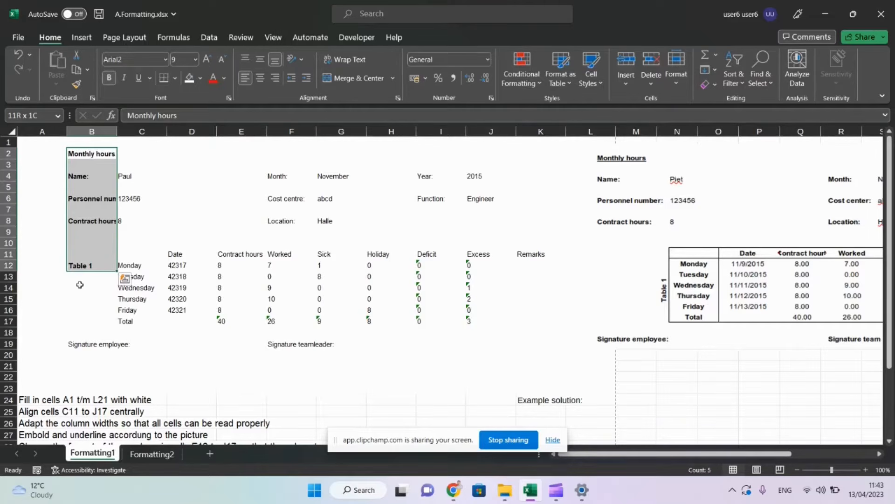
pyautogui.click(84, 343)
pyautogui.hotkey('ctrl', 'b')
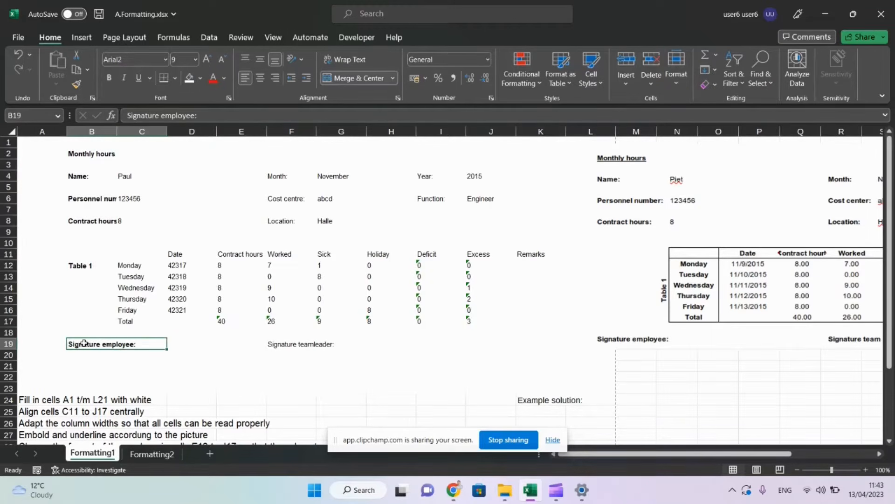
# - Make the weekday names and the Total label in C12:C17 bold
pyautogui.press('Right')
pyautogui.press('Up')
pyautogui.press('Up')
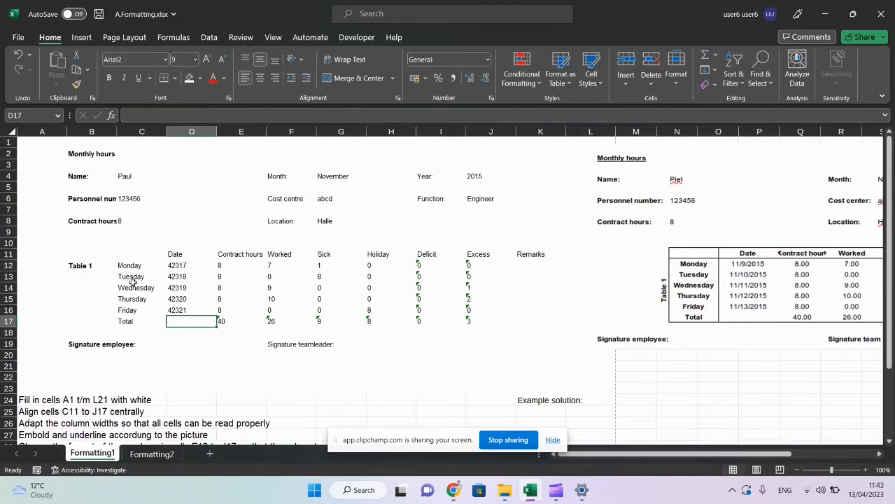
pyautogui.moveTo(129, 264); pyautogui.dragTo(130, 320)
pyautogui.hotkey('ctrl', 'b')
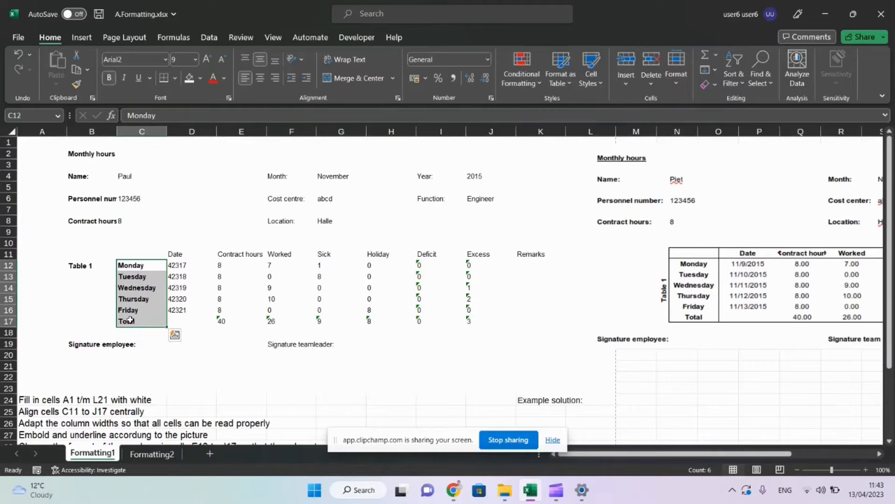
# - Make the table's column headings from Date to Remarks in D11:K11 bold
pyautogui.press('Right')
pyautogui.press('Up')
pyautogui.press('Up')
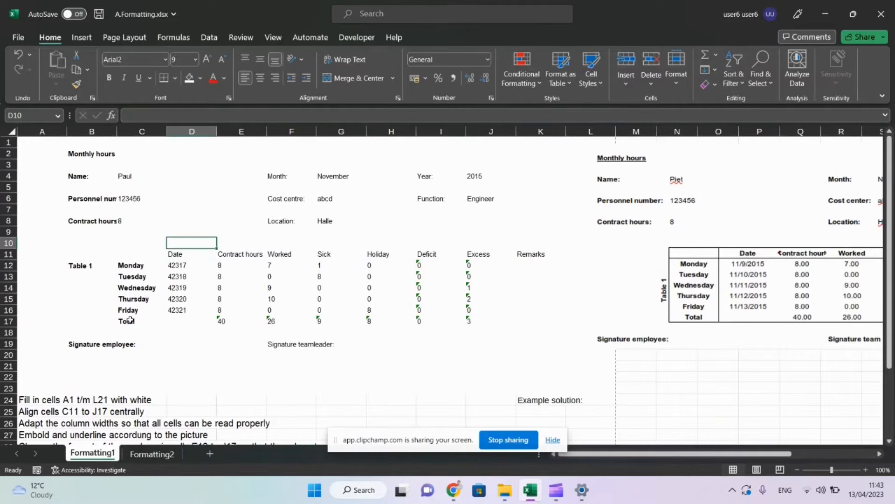
pyautogui.press('Down')
pyautogui.hotkey('shift', 'Right')
pyautogui.hotkey('shift', 'Right')
pyautogui.hotkey('shift', 'Right')
pyautogui.hotkey('shift', 'Right')
pyautogui.hotkey('shift', 'Right')
pyautogui.hotkey('shift', 'Right')
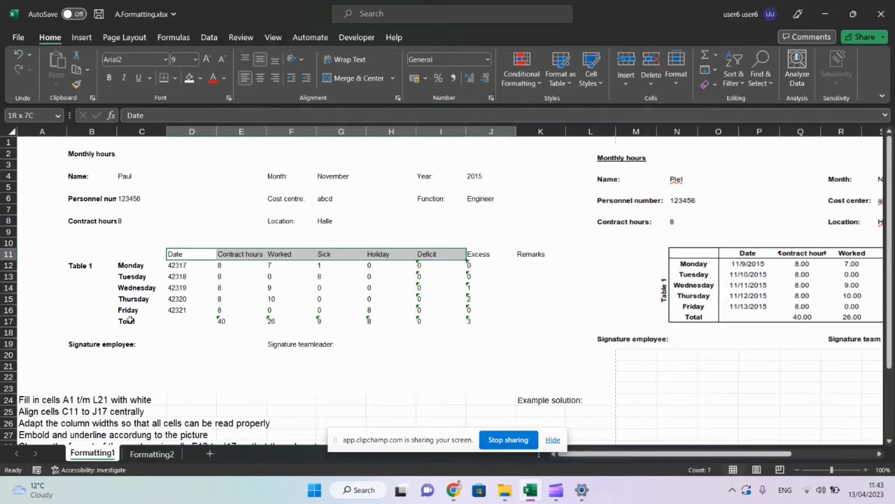
pyautogui.hotkey('shift', 'Right')
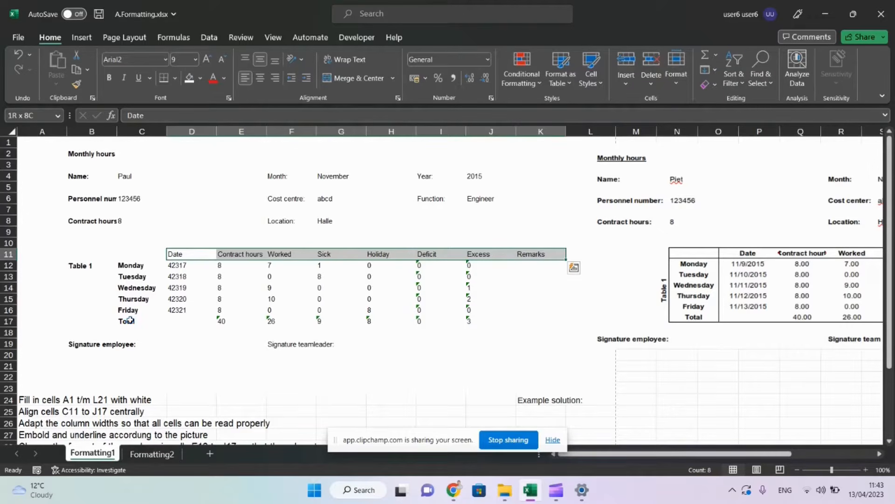
pyautogui.hotkey('ctrl', 'b')
# - Make the Month, Cost centre and Location labels in F4:F8 bold
pyautogui.press('Up')
pyautogui.press('Up')
pyautogui.press('Up')
pyautogui.press('Right')
pyautogui.press('Right')
pyautogui.press('Right')
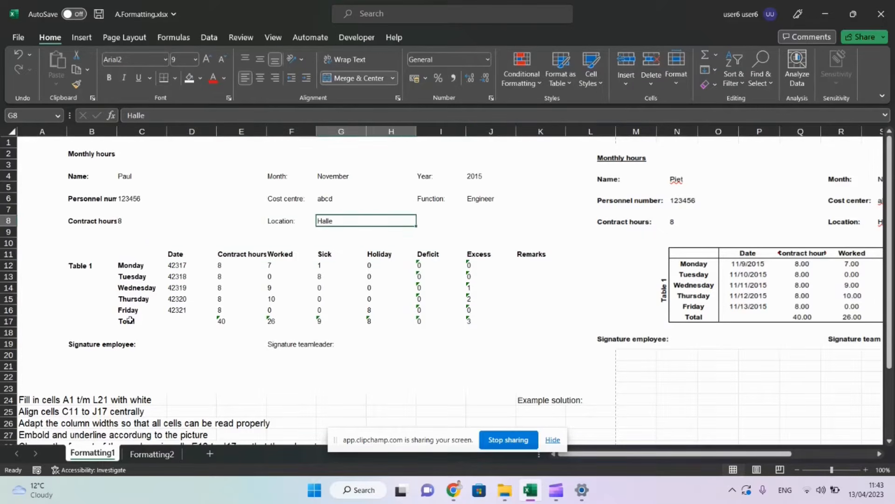
pyautogui.press('Left')
pyautogui.hotkey('shift', 'Up')
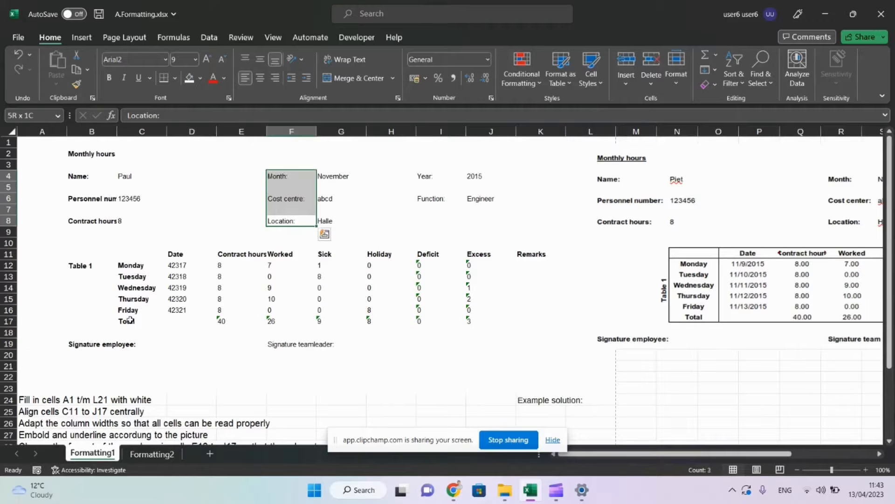
pyautogui.hotkey('ctrl', 'b')
# - Make the Year and Function labels in I4:I6 bold
pyautogui.press('Right')
pyautogui.press('Right')
pyautogui.press('Right')
pyautogui.press('Right')
pyautogui.press('Up')
pyautogui.press('Left')
pyautogui.press('Left')
pyautogui.press('Right')
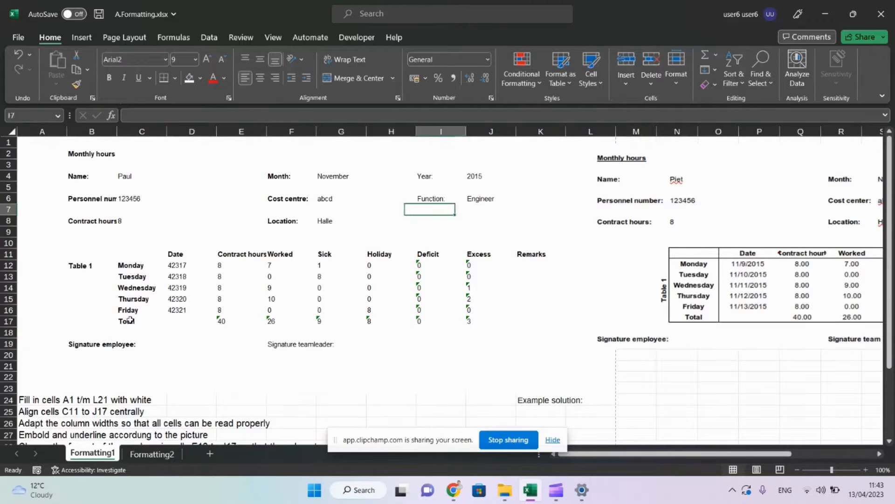
pyautogui.press('Up')
pyautogui.hotkey('shift', 'Up')
pyautogui.hotkey('shift', 'Up')
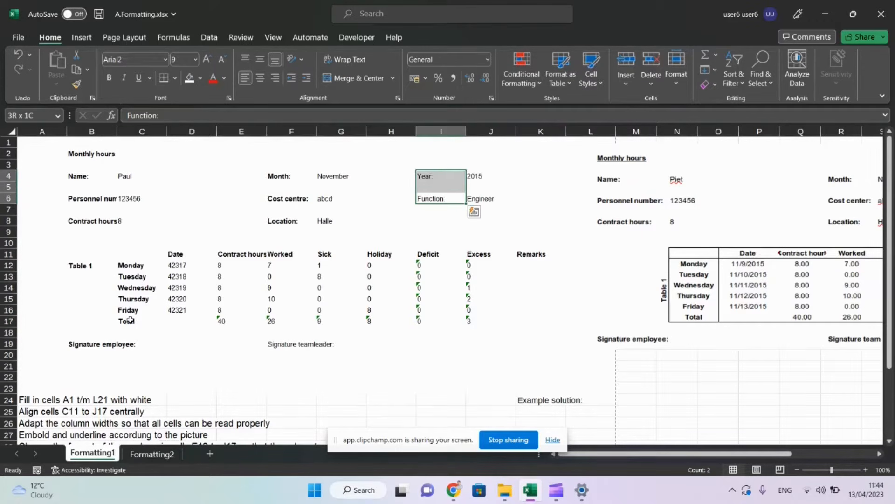
pyautogui.hotkey('ctrl', 'b')
# - Make the Signature teamleader label in F19 bold
pyautogui.press('Down')
pyautogui.press('Down')
pyautogui.press('Down')
pyautogui.press('Down')
pyautogui.press('Down')
pyautogui.press('Down')
pyautogui.press('Down')
pyautogui.press('Down')
pyautogui.press('Down')
pyautogui.press('Down')
pyautogui.press('Down')
pyautogui.press('Down')
pyautogui.press('Down')
pyautogui.press('Down')
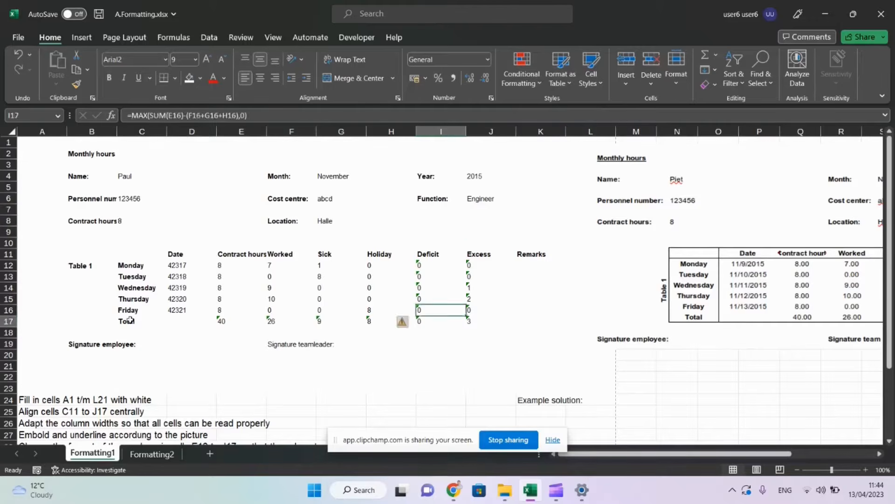
pyautogui.press('Left')
pyautogui.press('Up')
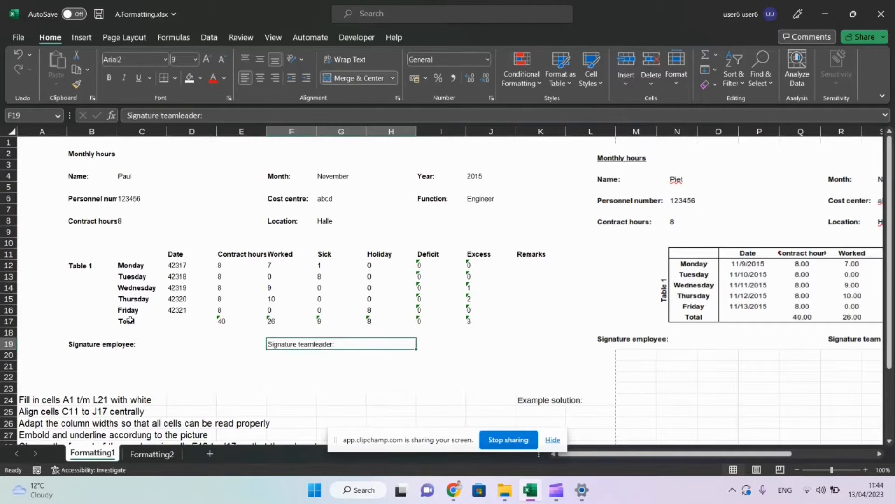
# - Underline the Monthly hours title in cell B2
pyautogui.press('Left')
pyautogui.press('Left')
pyautogui.press('Up')
pyautogui.press('Up')
pyautogui.press('Up')
pyautogui.press('Up')
pyautogui.press('Up')
pyautogui.press('Up')
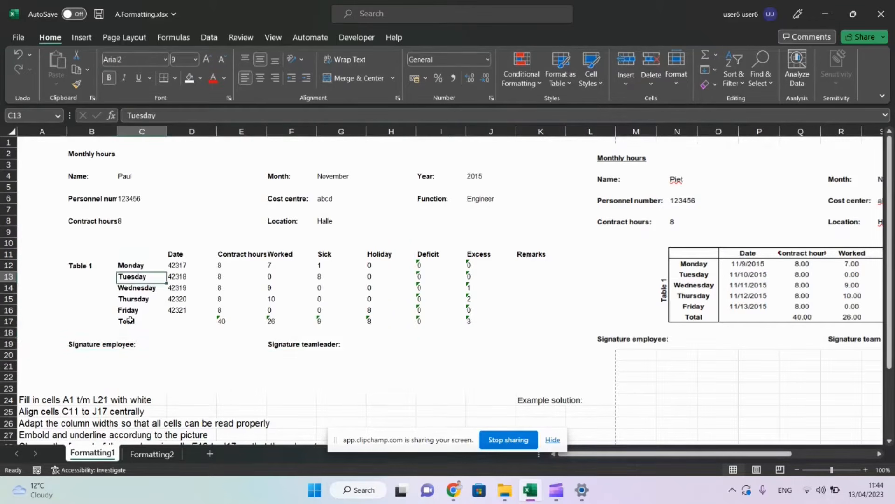
pyautogui.press('Up')
pyautogui.press('Up')
pyautogui.press('Up')
pyautogui.press('Up')
pyautogui.press('Up')
pyautogui.press('Up')
pyautogui.press('Up')
pyautogui.press('Up')
pyautogui.press('Up')
pyautogui.press('Up')
pyautogui.press('Up')
pyautogui.press('Up')
pyautogui.press('Left')
pyautogui.press('Down')
pyautogui.hotkey('ctrl', 'u')
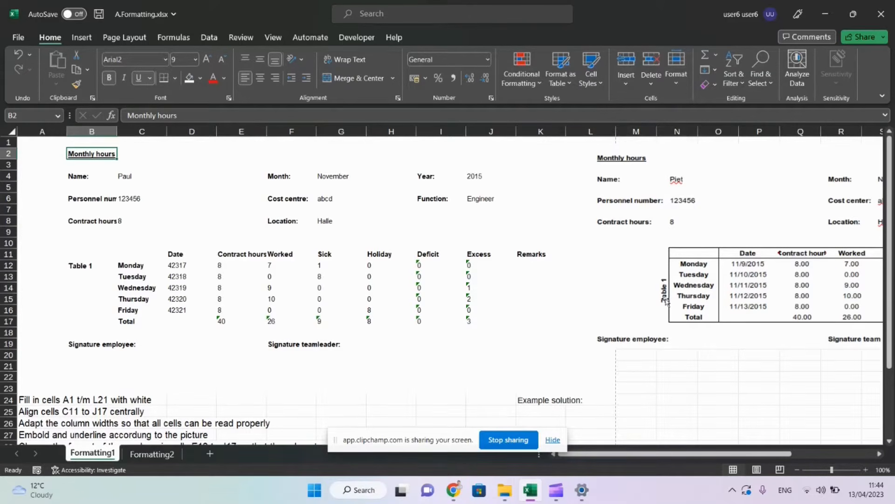
# - Merge and center cells B12:B17 containing the Table 1 label
pyautogui.moveTo(100, 265); pyautogui.dragTo(106, 320)
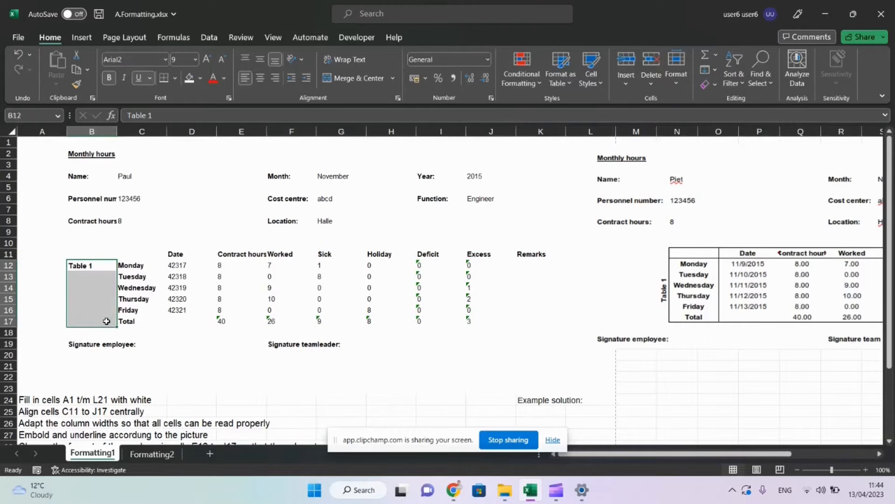
pyautogui.click(338, 77)
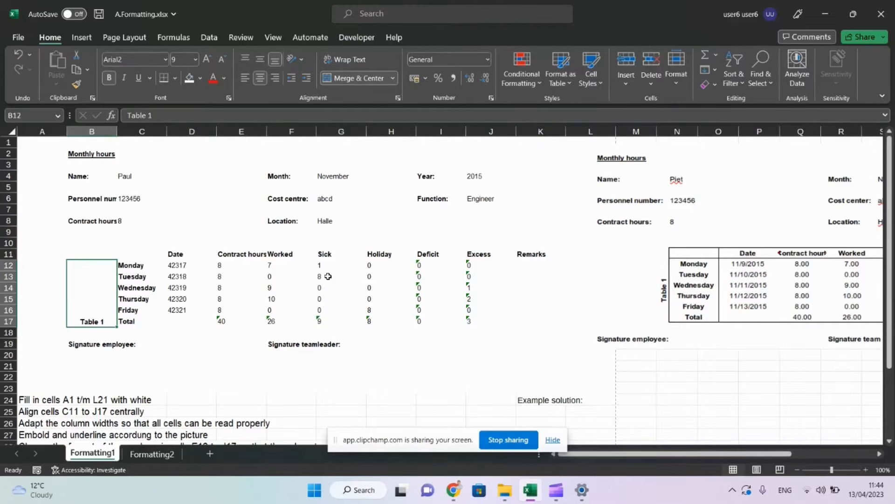
# - Rotate the merged Table 1 label in B12:B17 to an upright 90-degree orientation
pyautogui.rightClick(90, 311)
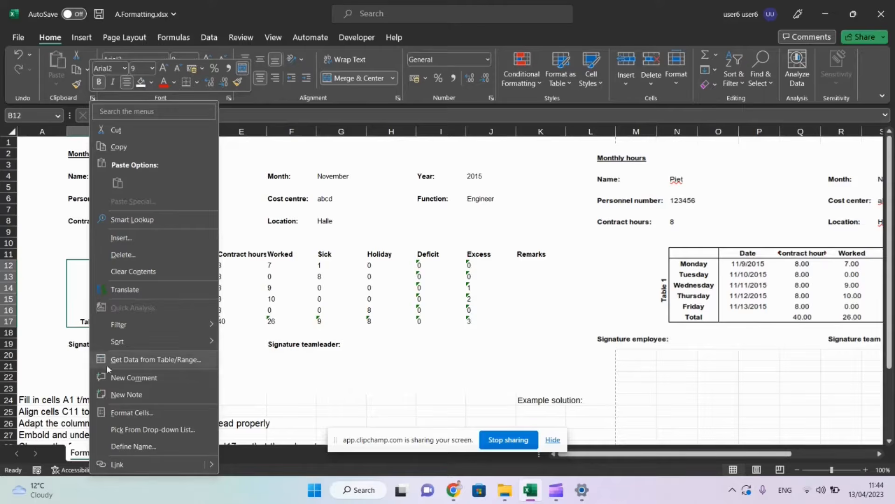
pyautogui.click(132, 412)
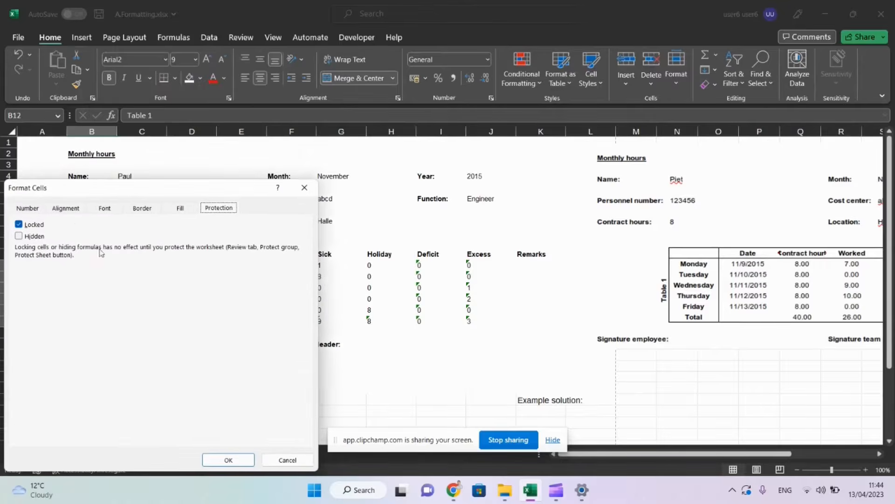
pyautogui.click(66, 207)
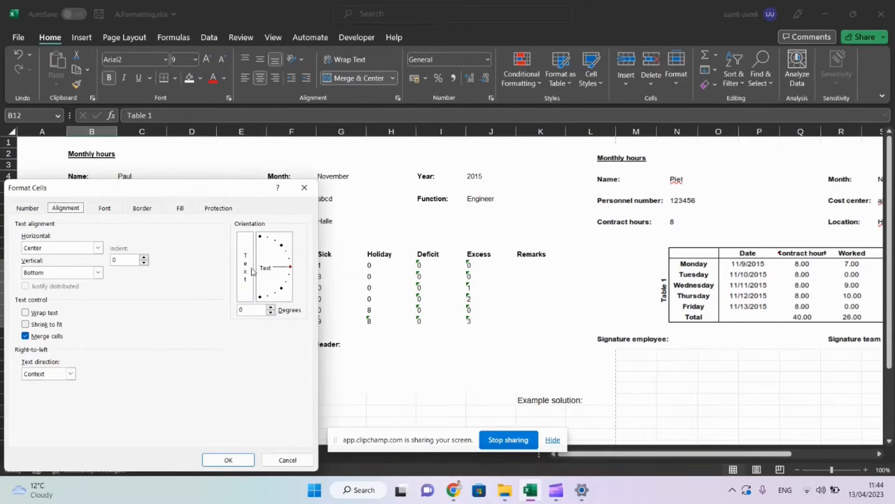
pyautogui.moveTo(290, 267); pyautogui.dragTo(255, 240)
pyautogui.click(244, 461)
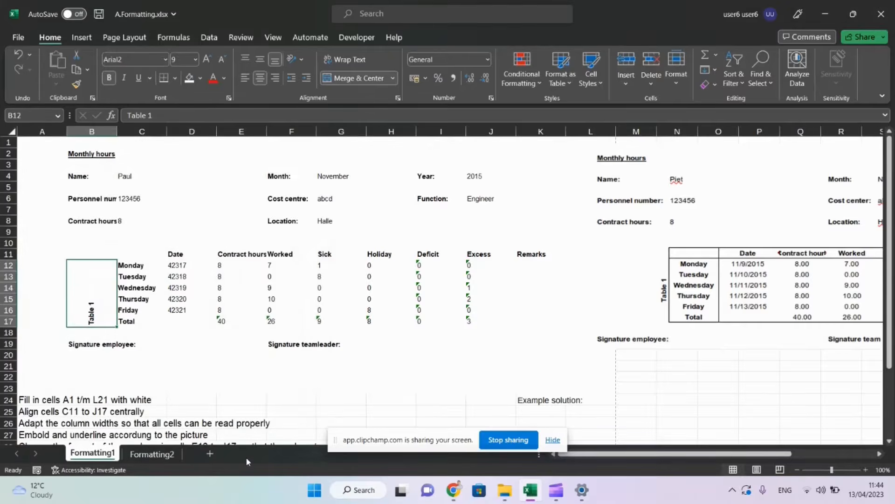
# - Align the Table 1 label to the vertical middle and right, and widen column B to fit the Personnel number label
pyautogui.click(261, 60)
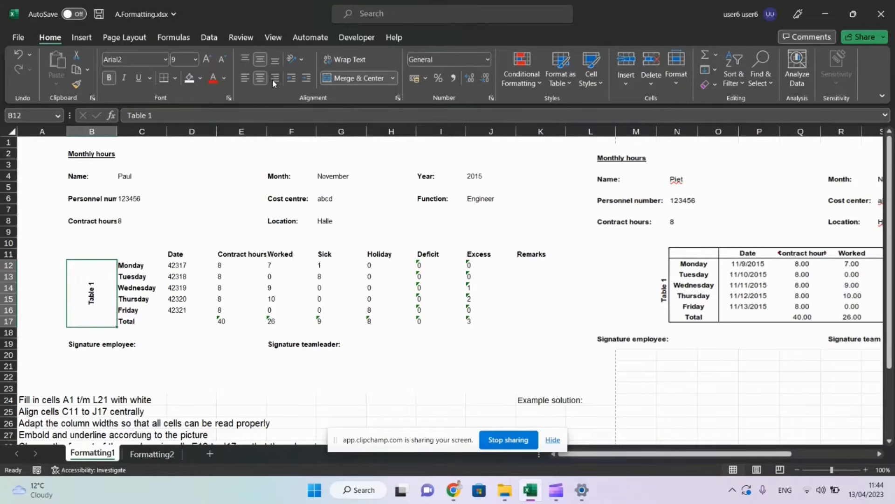
pyautogui.click(274, 78)
pyautogui.moveTo(118, 130); pyautogui.dragTo(138, 130)
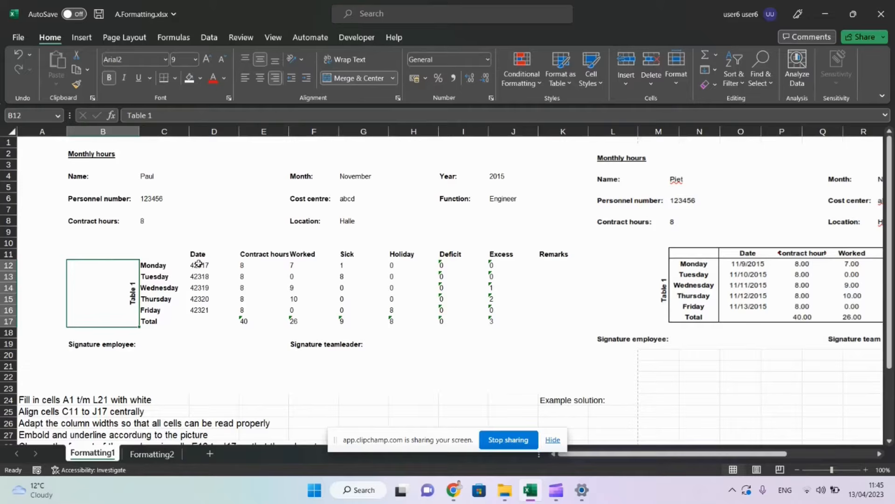
# - Apply outside borders around the table range C11:K17, the data block D11:K17 and the header row C11:K11
pyautogui.moveTo(159, 254)
pyautogui.mouseDown()
pyautogui.moveTo(297, 320)
pyautogui.moveTo(546, 318)
pyautogui.mouseUp()
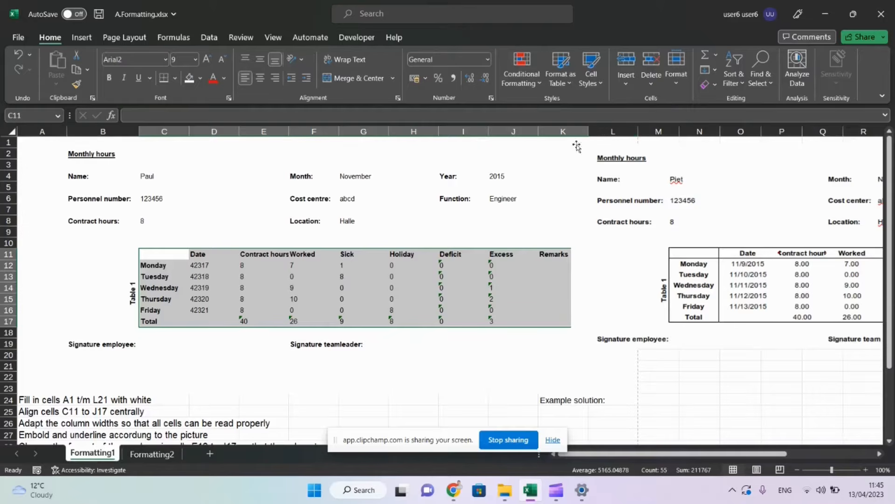
pyautogui.click(175, 77)
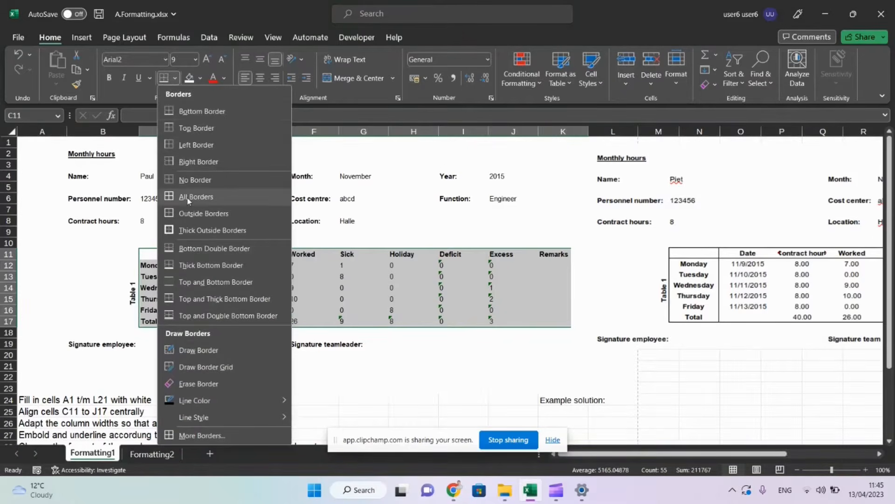
pyautogui.click(190, 213)
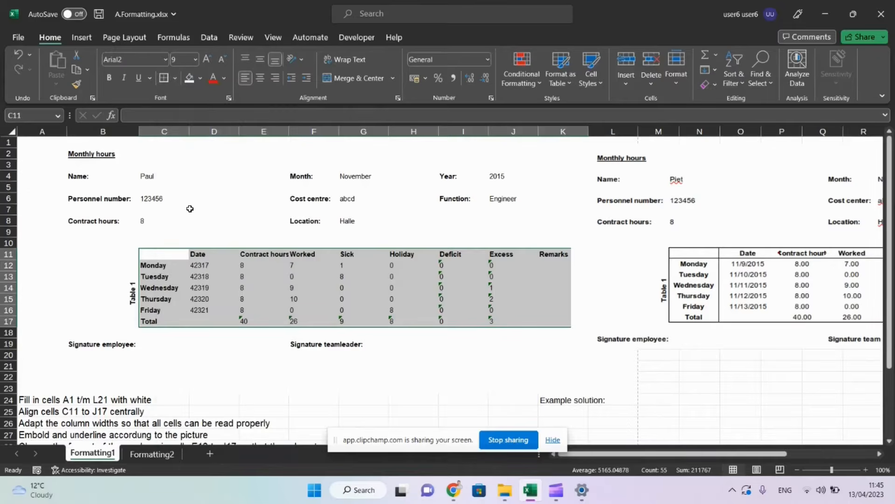
pyautogui.click(210, 255)
pyautogui.moveTo(209, 256); pyautogui.dragTo(555, 322)
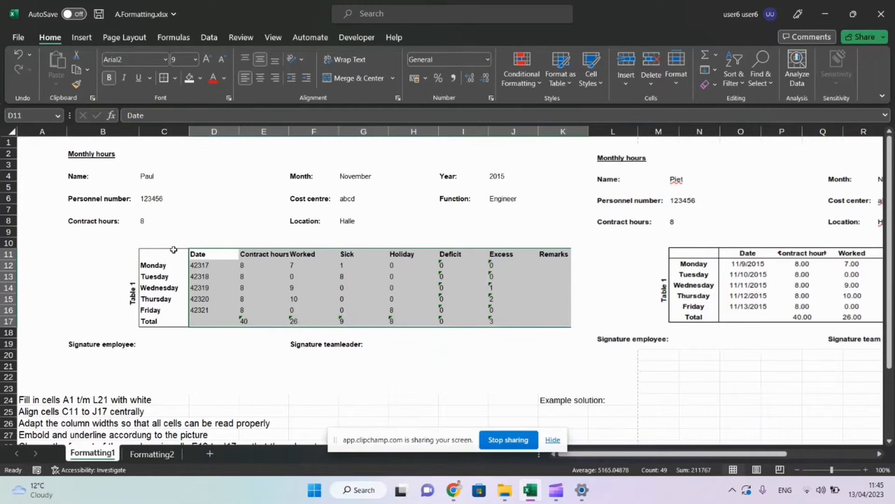
pyautogui.moveTo(171, 254); pyautogui.dragTo(541, 255)
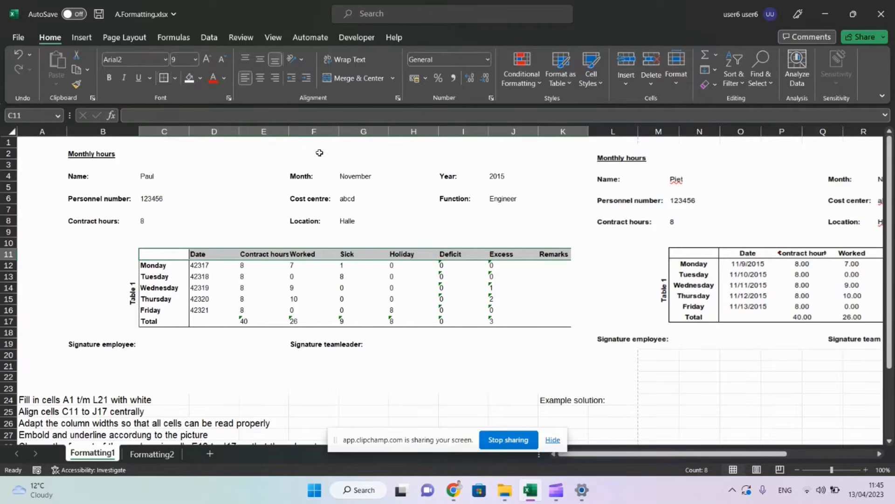
# - Move the example solution picture slightly to the right, clear of the table's column K
pyautogui.moveTo(639, 240); pyautogui.dragTo(662, 244)
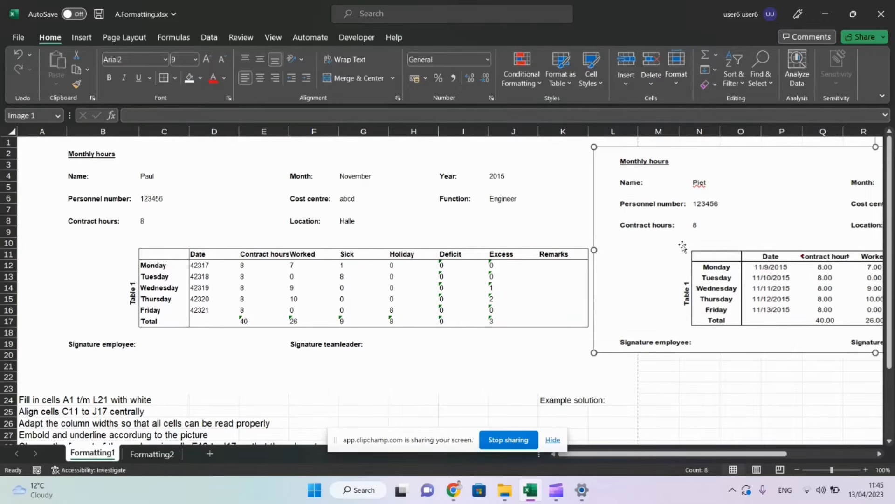
pyautogui.moveTo(637, 453)
pyautogui.mouseDown()
pyautogui.moveTo(727, 454)
pyautogui.moveTo(641, 454)
pyautogui.mouseUp()
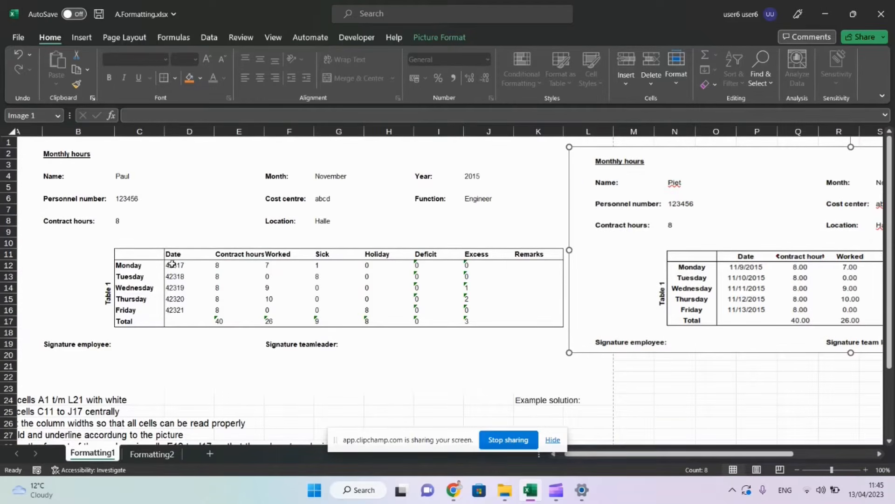
# - Format the dates in D12:D16 as Short Date and center the contents of D12:J17
pyautogui.moveTo(172, 264); pyautogui.dragTo(179, 319)
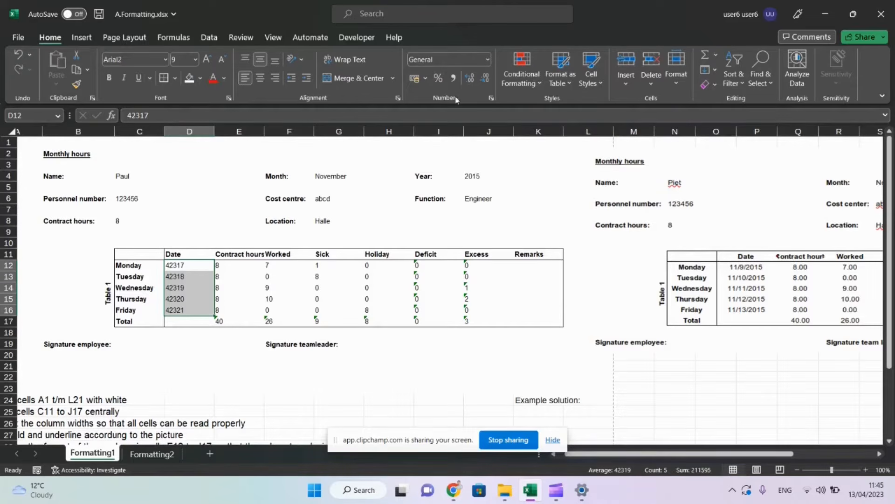
pyautogui.click(488, 60)
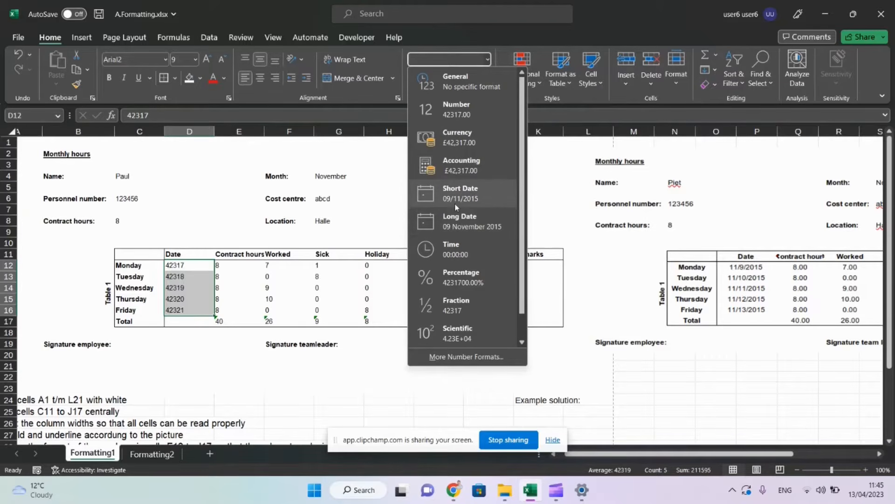
pyautogui.click(454, 204)
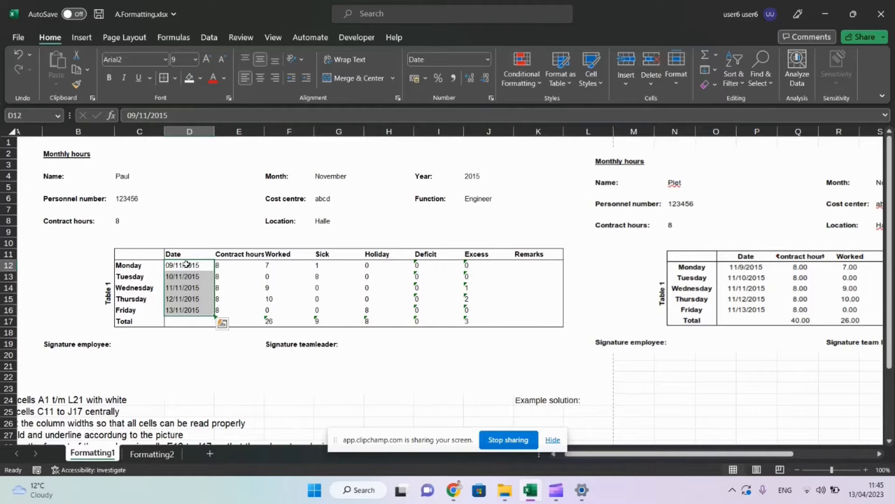
pyautogui.moveTo(187, 265); pyautogui.dragTo(511, 325)
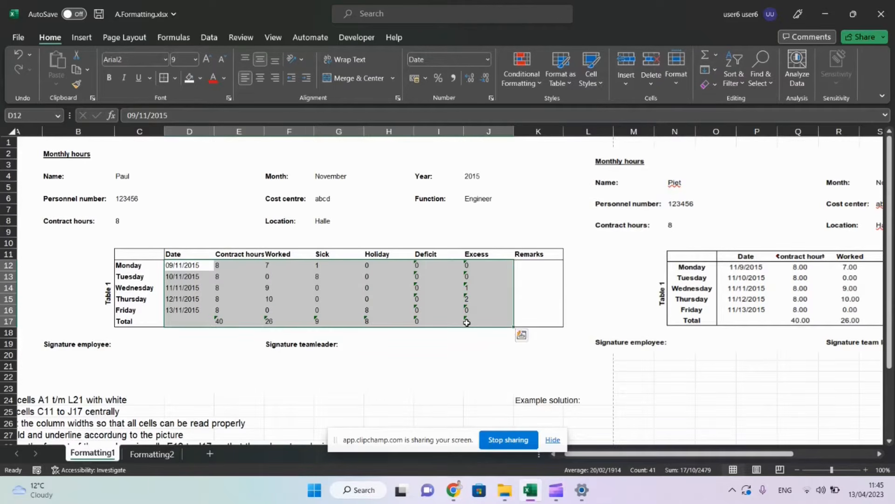
pyautogui.click(260, 79)
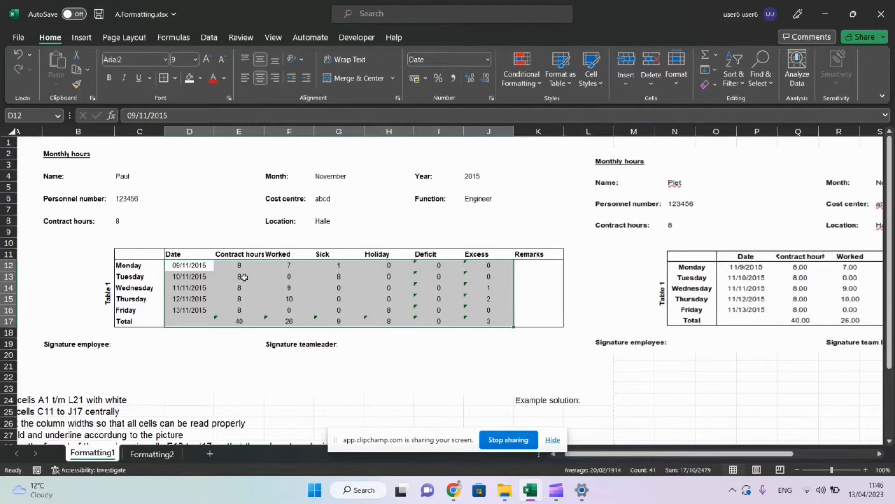
# - Show the hour values in E12:J17 with two decimal places
pyautogui.moveTo(239, 266); pyautogui.dragTo(480, 323)
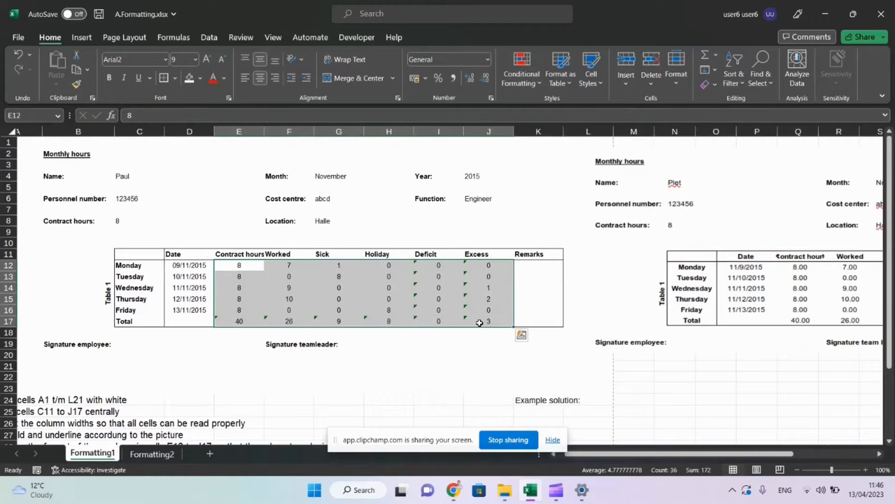
pyautogui.click(470, 78)
pyautogui.click(470, 78)
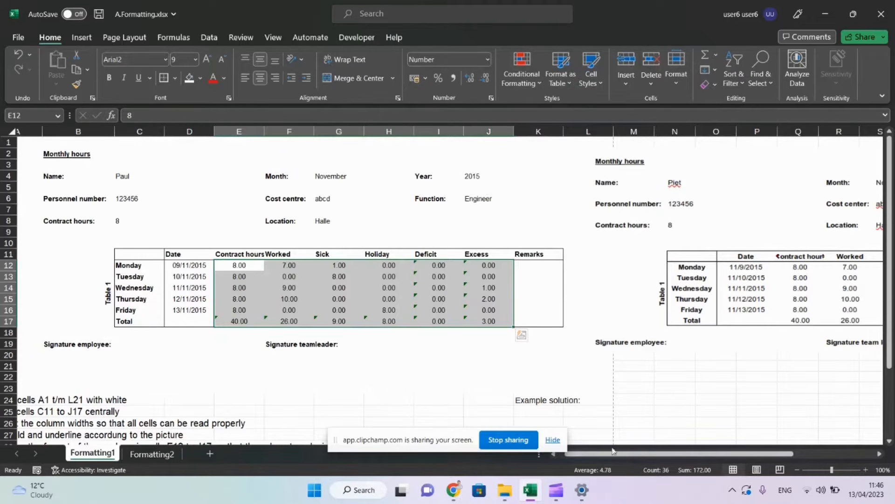
pyautogui.moveTo(616, 455); pyautogui.dragTo(546, 335)
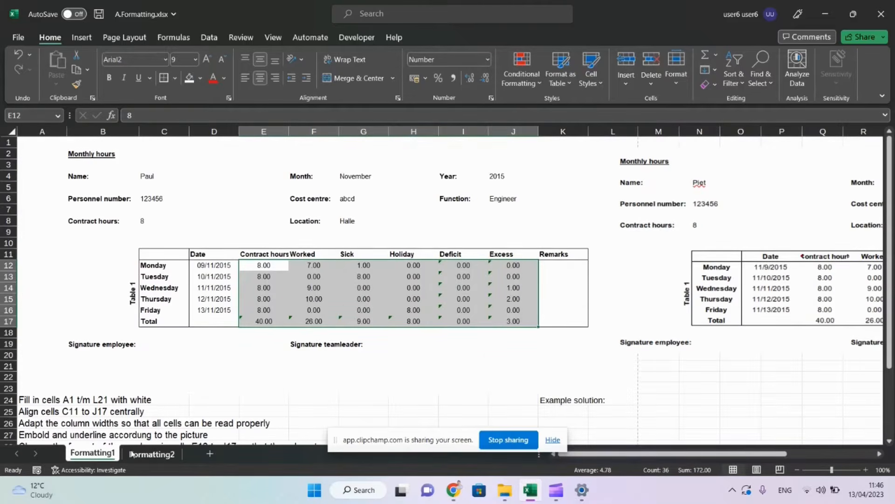
# - Switch to the Formatting2 sheet and examine its client cost table and the task list starting in row 17
pyautogui.click(149, 454)
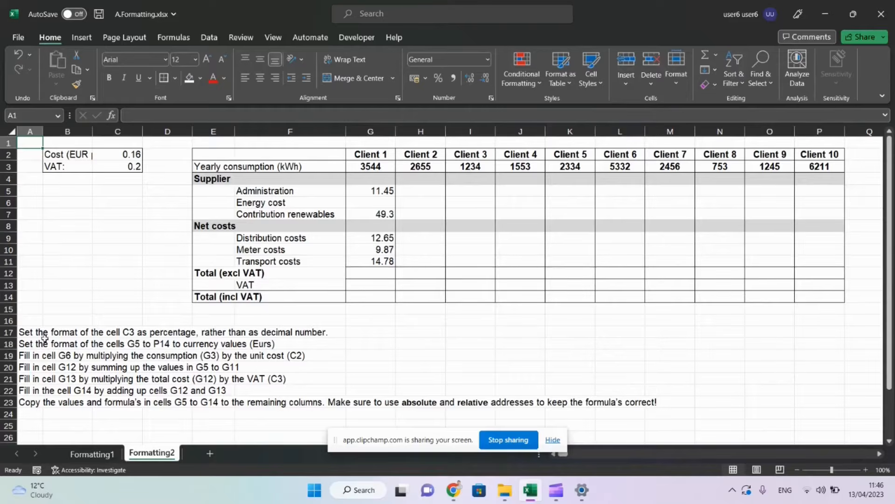
pyautogui.click(760, 349)
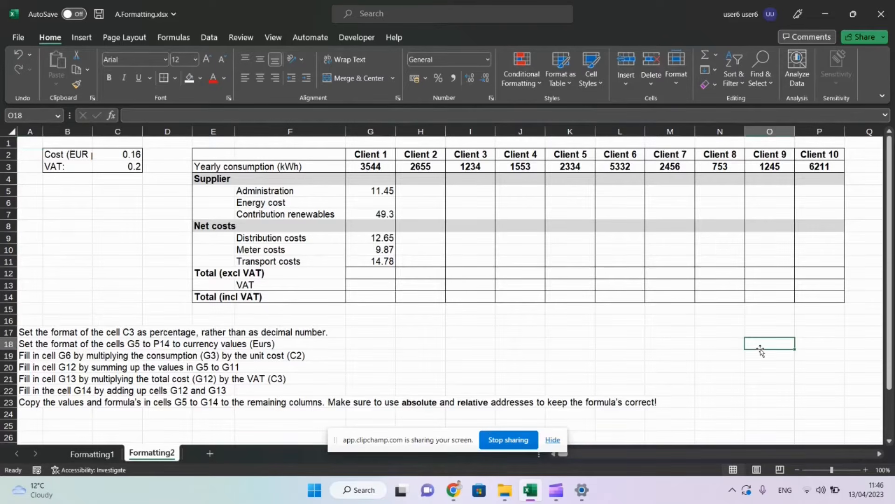
pyautogui.press('Right')
pyautogui.press('Right')
pyautogui.press('Right')
pyautogui.press('Right')
pyautogui.press('Right')
pyautogui.press('Right')
pyautogui.press('Right')
pyautogui.press('Right')
pyautogui.press('Right')
pyautogui.press('Right')
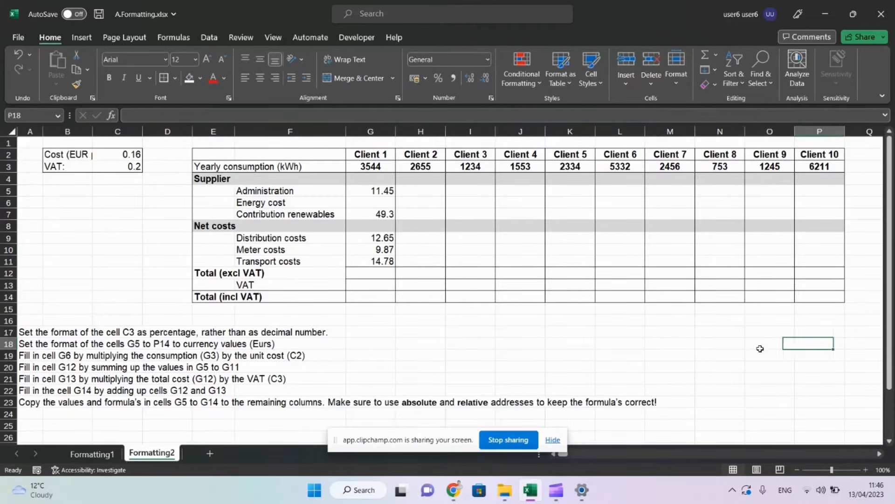
pyautogui.press('Left')
pyautogui.press('Left')
pyautogui.press('Left')
pyautogui.press('Left')
pyautogui.press('Left')
pyautogui.press('Left')
pyautogui.press('Left')
pyautogui.press('Left')
pyautogui.press('Left')
pyautogui.press('Left')
pyautogui.press('Left')
pyautogui.press('Left')
pyautogui.press('Left')
pyautogui.press('Left')
pyautogui.press('Left')
pyautogui.press('Left')
pyautogui.press('Left')
pyautogui.press('Left')
pyautogui.press('Left')
pyautogui.press('Left')
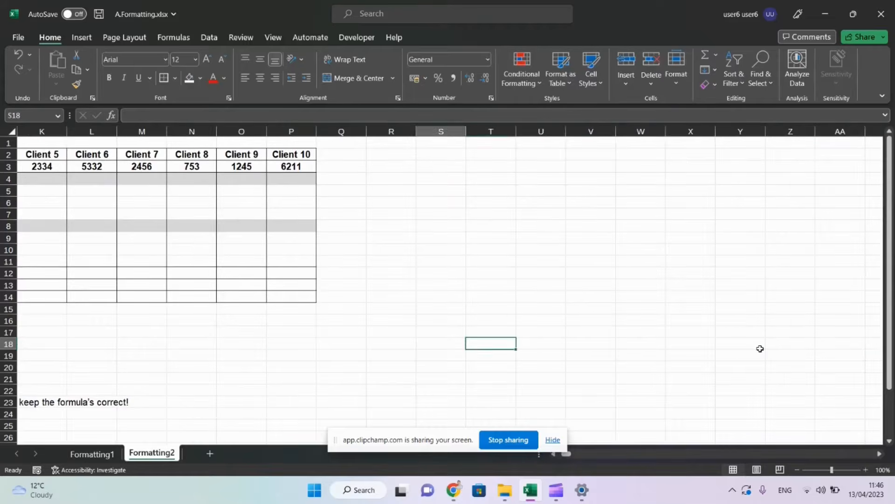
pyautogui.press('Up')
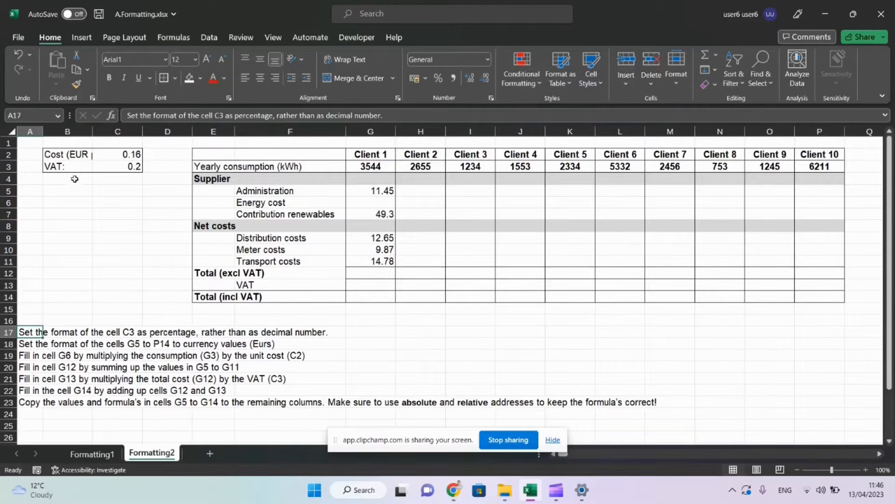
# - Format the VAT value in cell C3 as a percentage
pyautogui.click(134, 166)
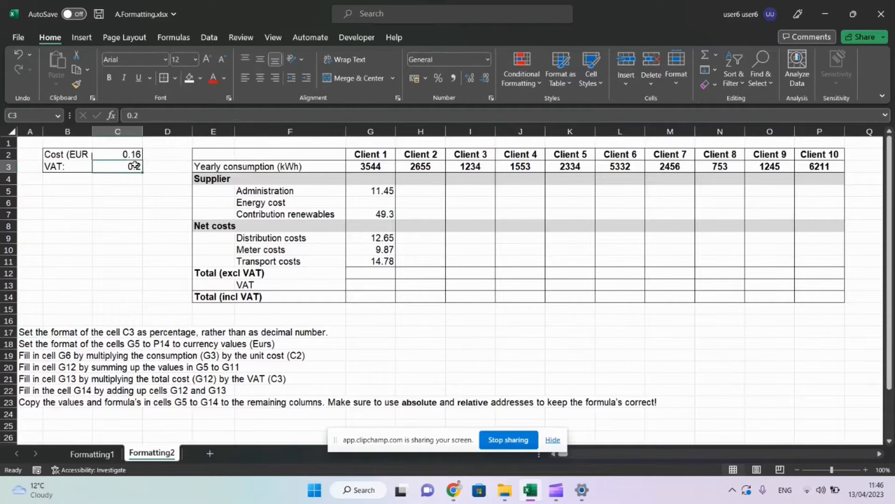
pyautogui.click(439, 78)
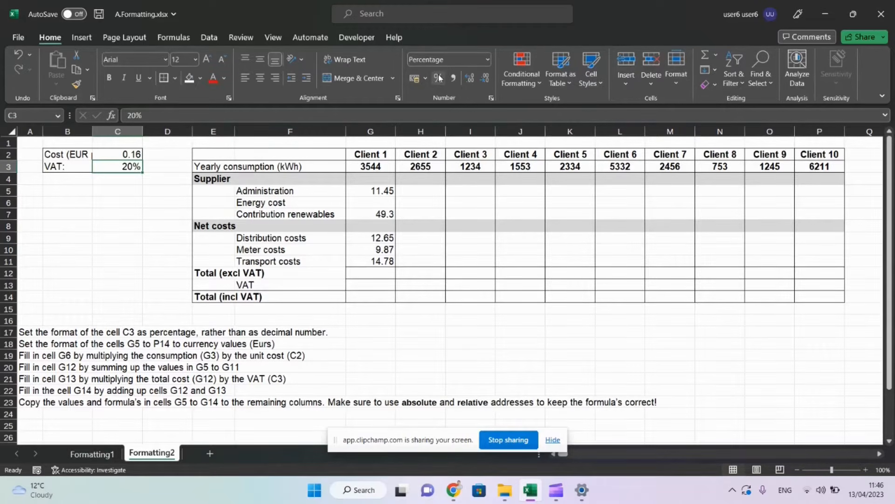
# - Apply the Currency number format to the Client 1 cost cells G5:G14
pyautogui.click(30, 347)
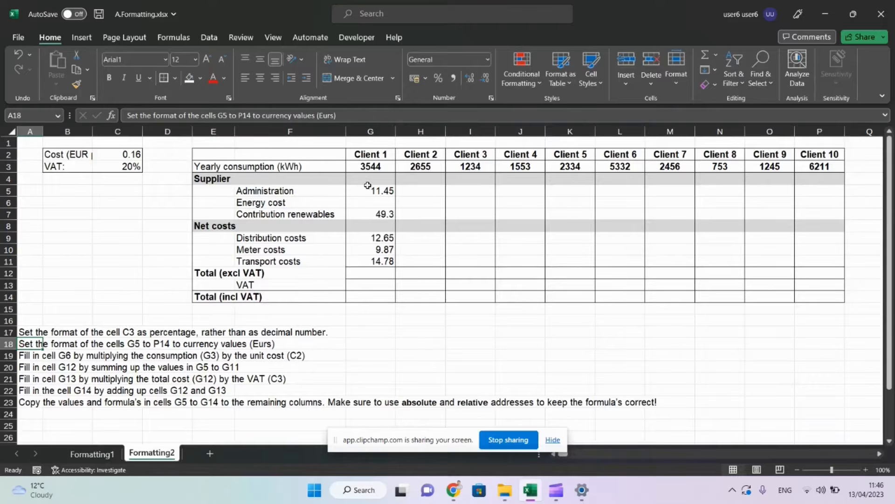
pyautogui.moveTo(366, 189); pyautogui.dragTo(373, 295)
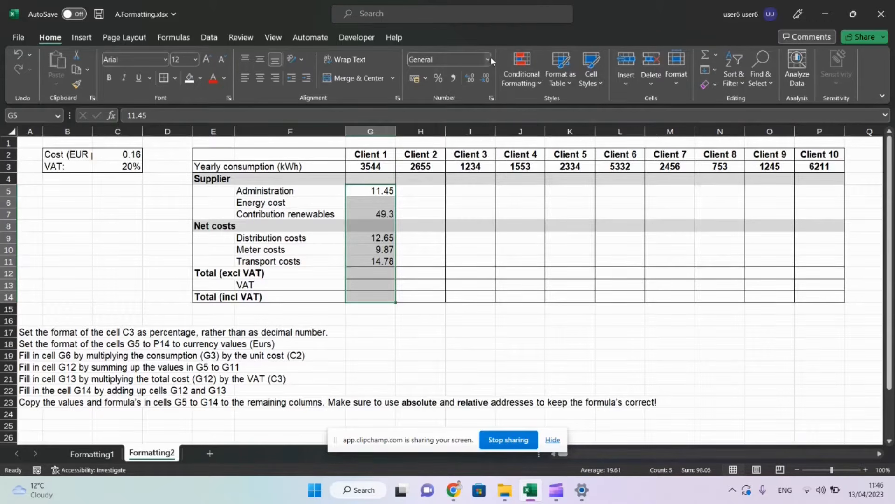
pyautogui.click(488, 59)
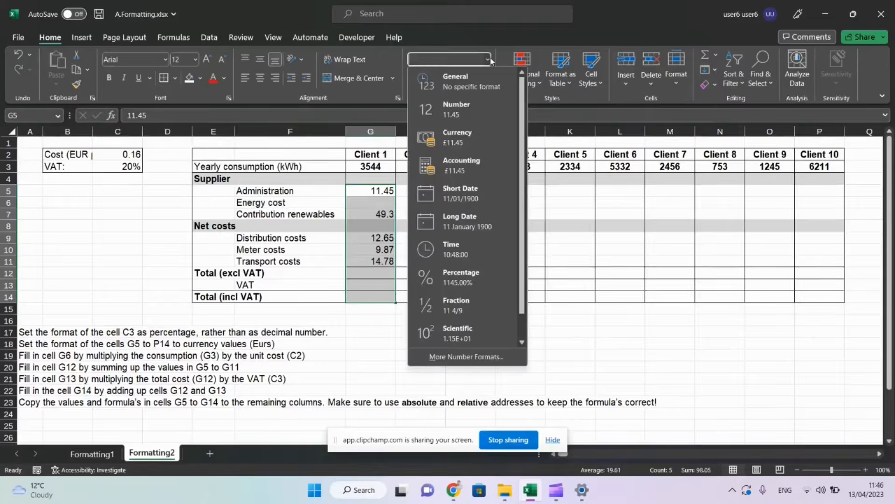
pyautogui.click(447, 140)
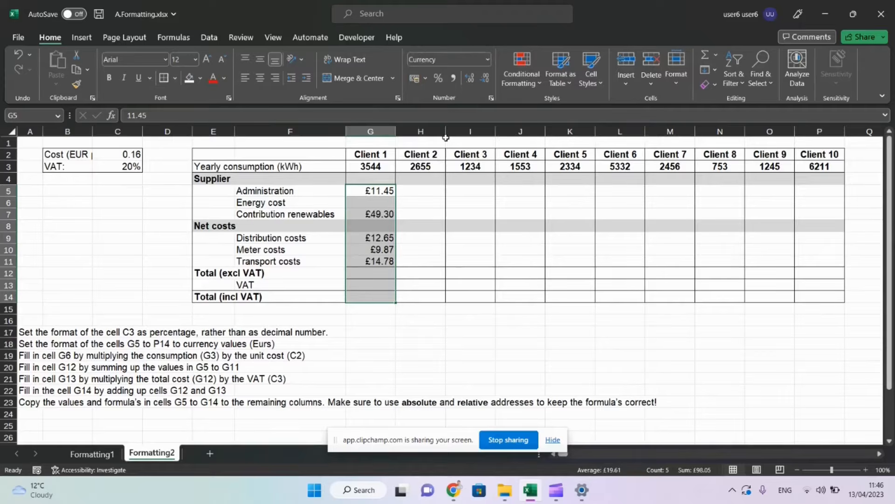
# - Open the custom number format for the Client 1 cost cells G5:G14 and try replacing the pound sign with EUR
pyautogui.click(489, 58)
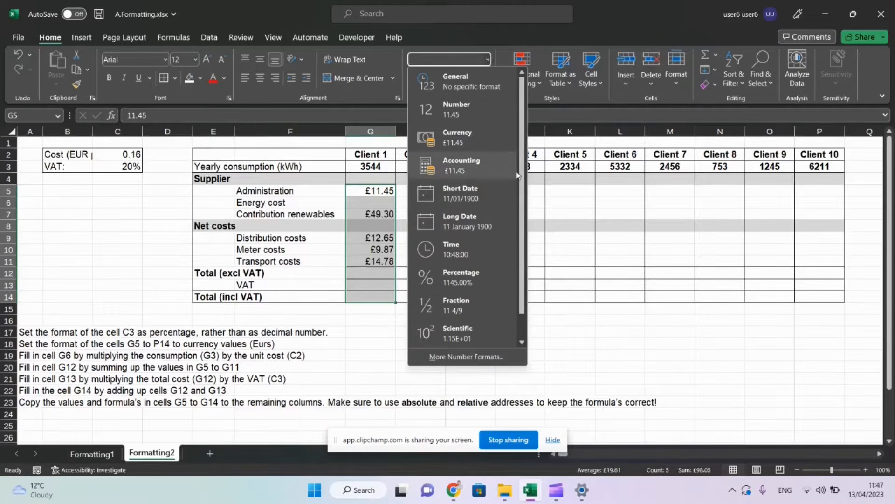
pyautogui.scroll(-1, 521, 177)
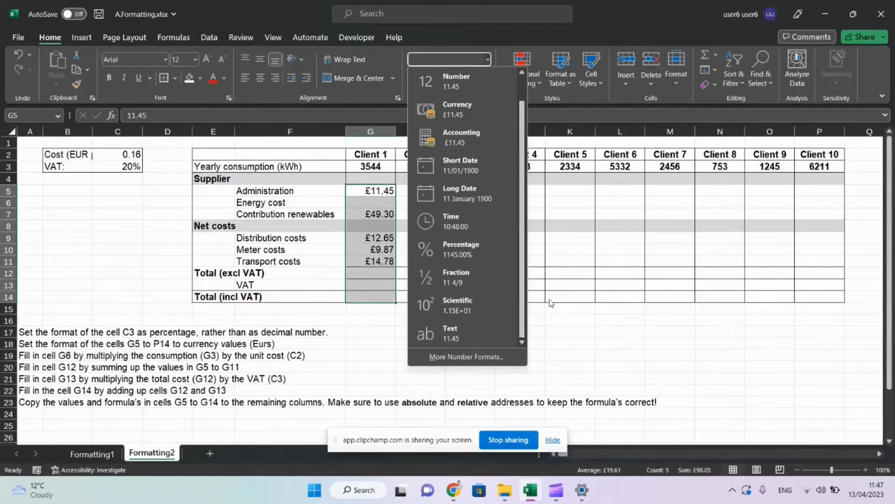
pyautogui.click(462, 357)
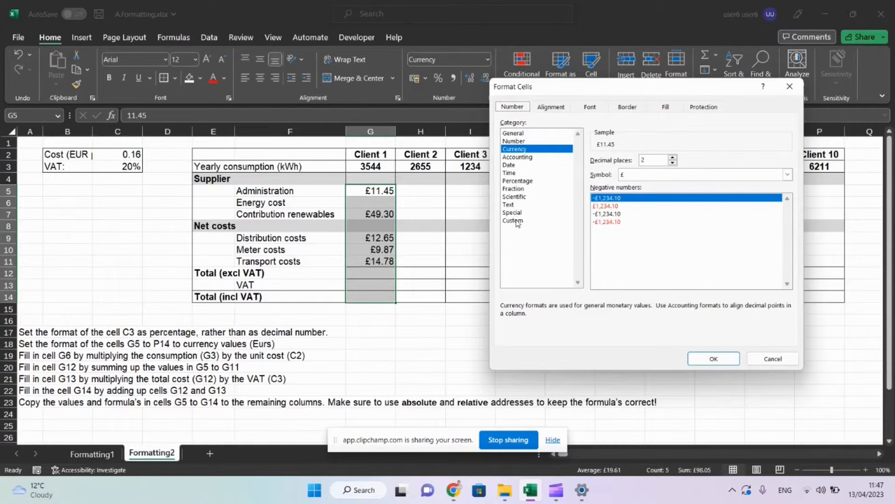
pyautogui.click(513, 221)
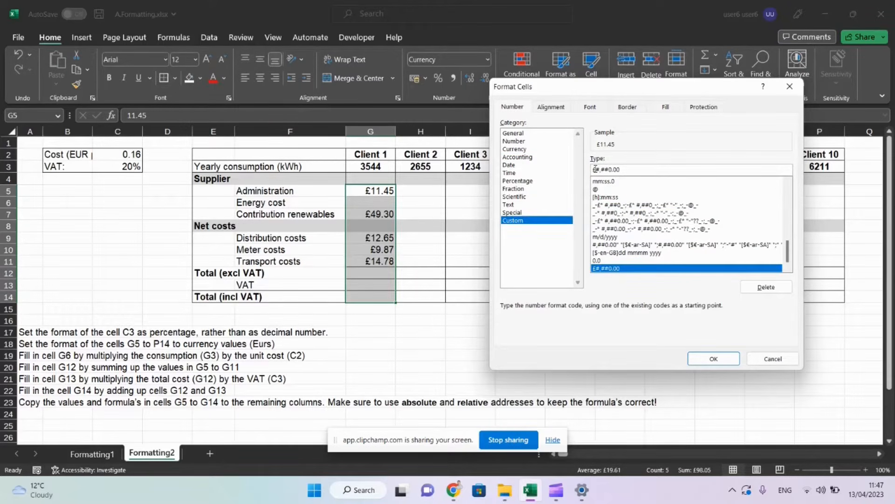
pyautogui.press('BackSpace')
pyautogui.write('EUR')
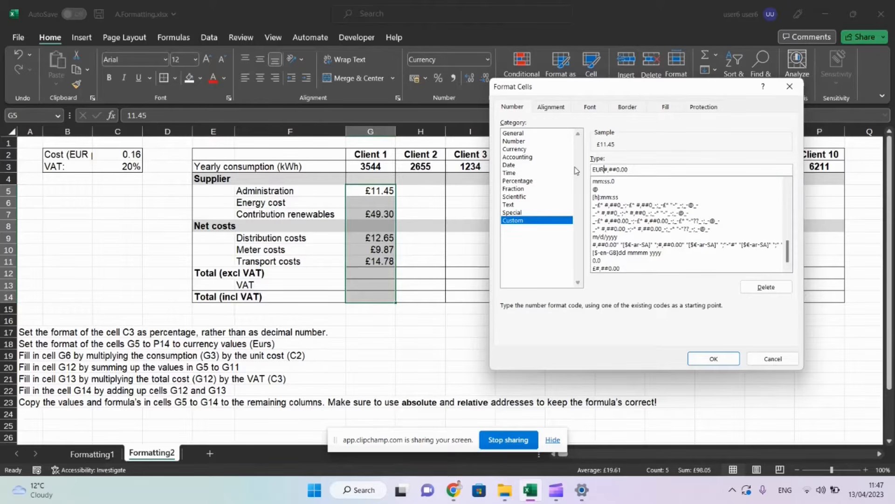
# - Apply the custom format €#,##0 to G5:G14, taking the euro sign from an existing euro format, and show two decimal places
pyautogui.click(634, 246)
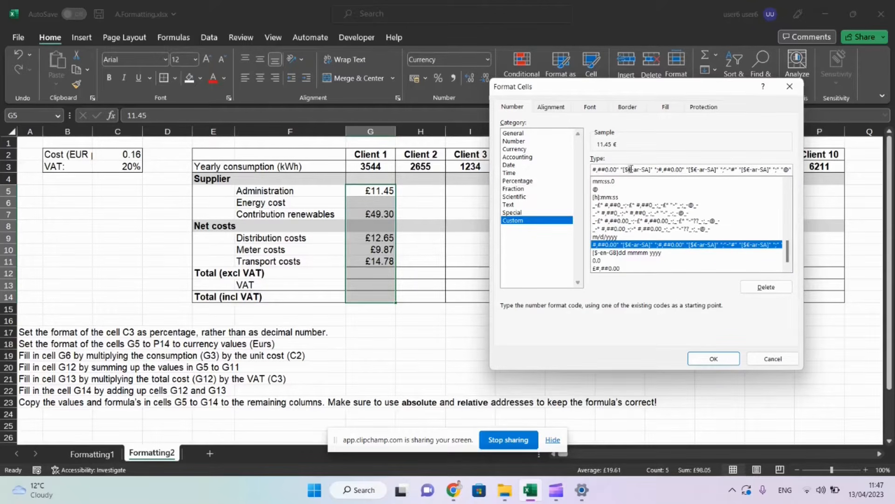
pyautogui.click(630, 169)
pyautogui.moveTo(788, 250); pyautogui.dragTo(780, 192)
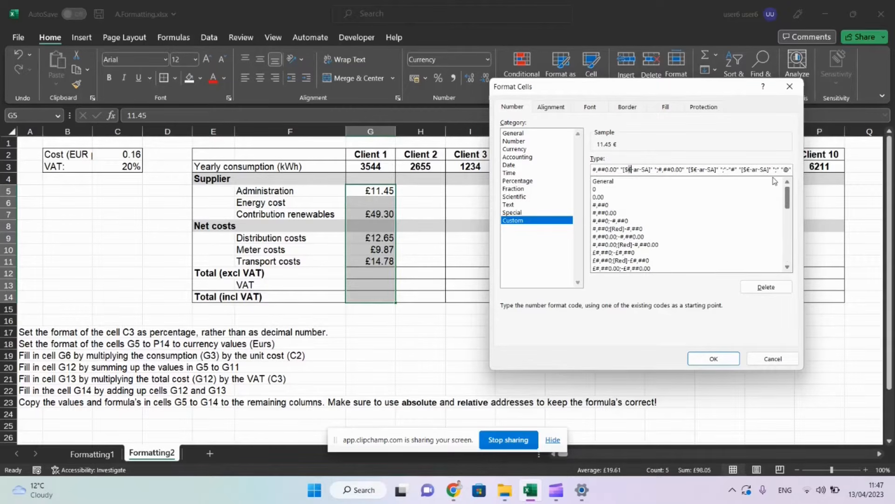
pyautogui.click(606, 253)
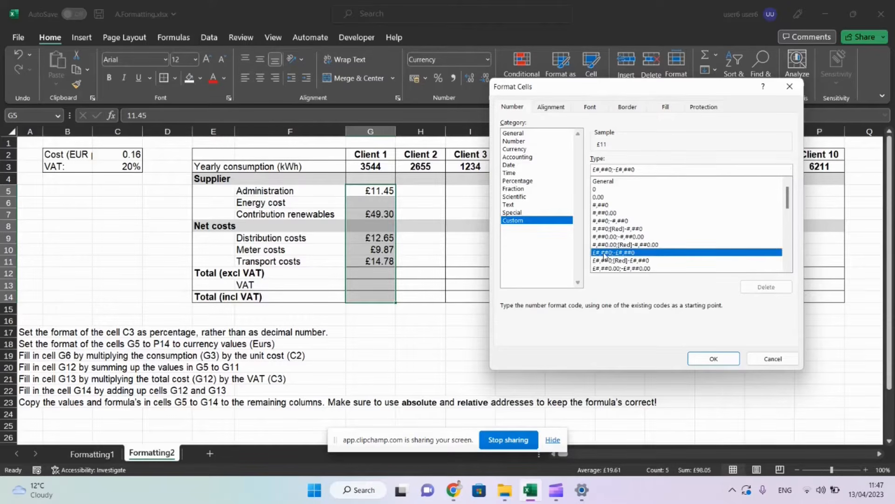
pyautogui.moveTo(636, 165); pyautogui.dragTo(612, 169)
pyautogui.press('Delete')
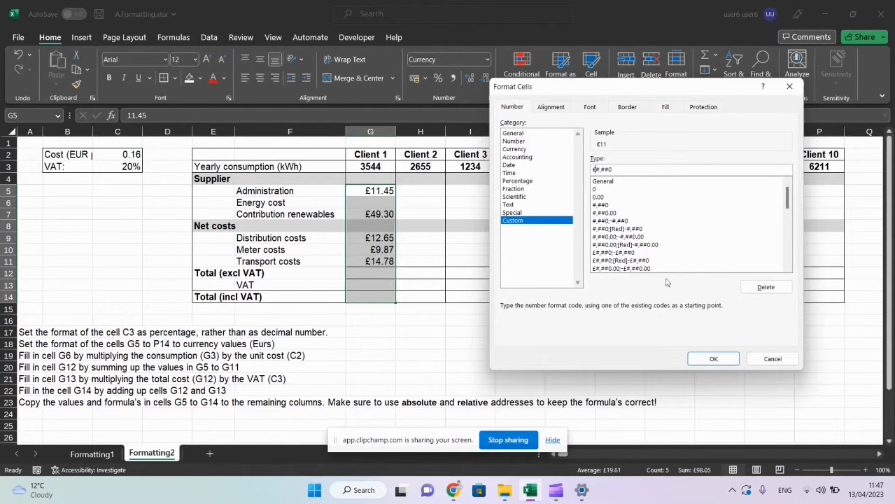
pyautogui.click(727, 360)
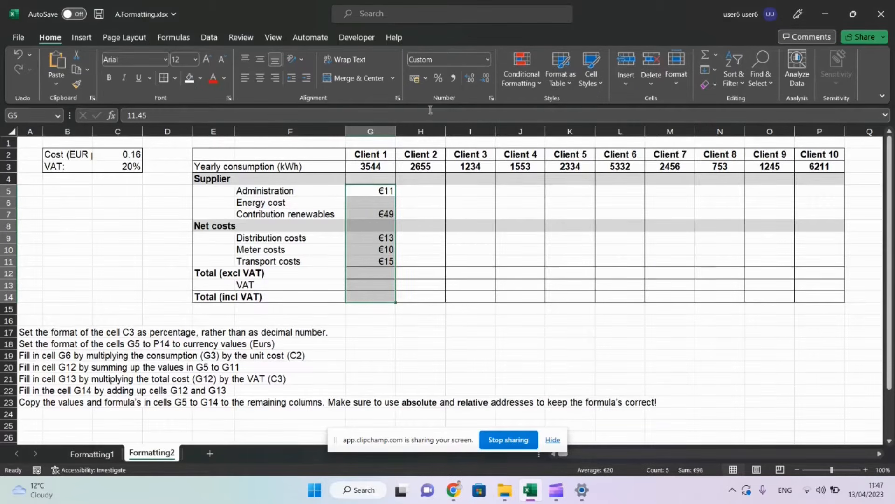
pyautogui.doubleClick(470, 80)
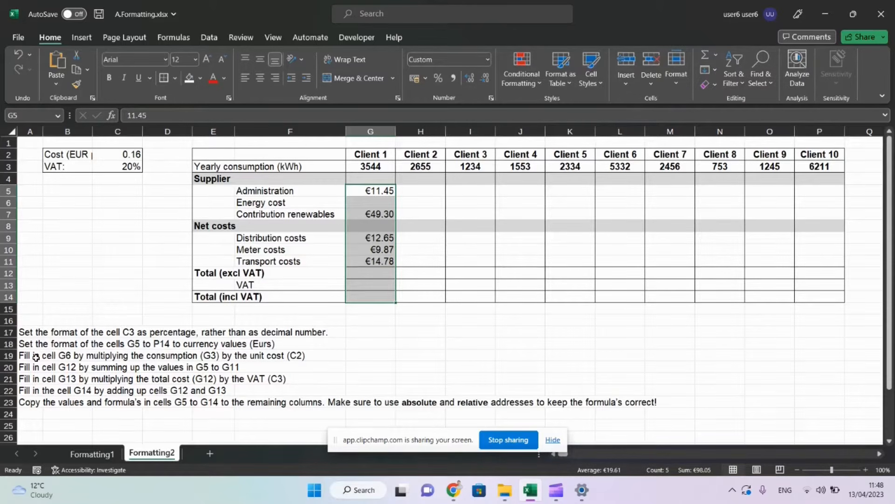
# - Enter the test value 102.02 in the Client 10 Administration cell P5
pyautogui.click(812, 191)
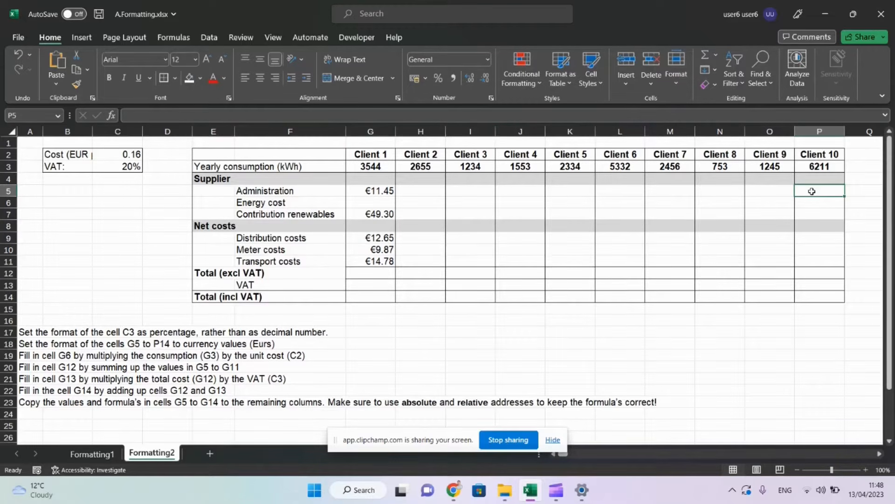
pyautogui.write('102')
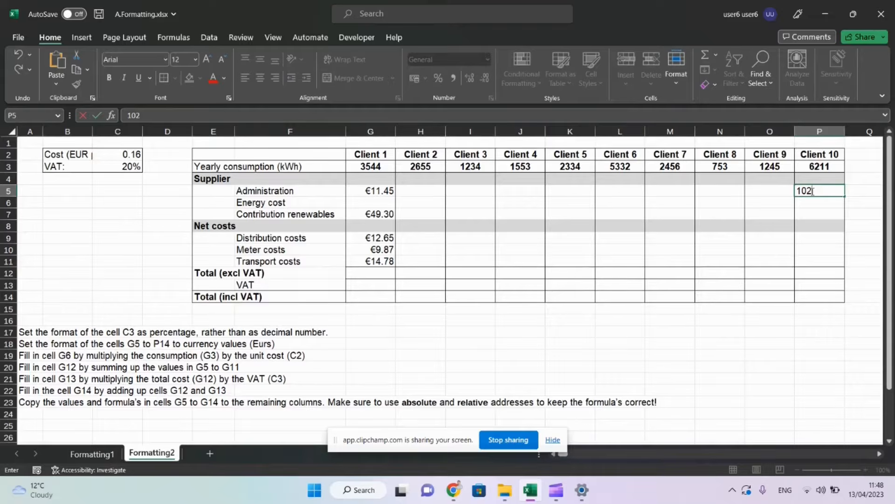
pyautogui.write('.02')
pyautogui.press('Return')
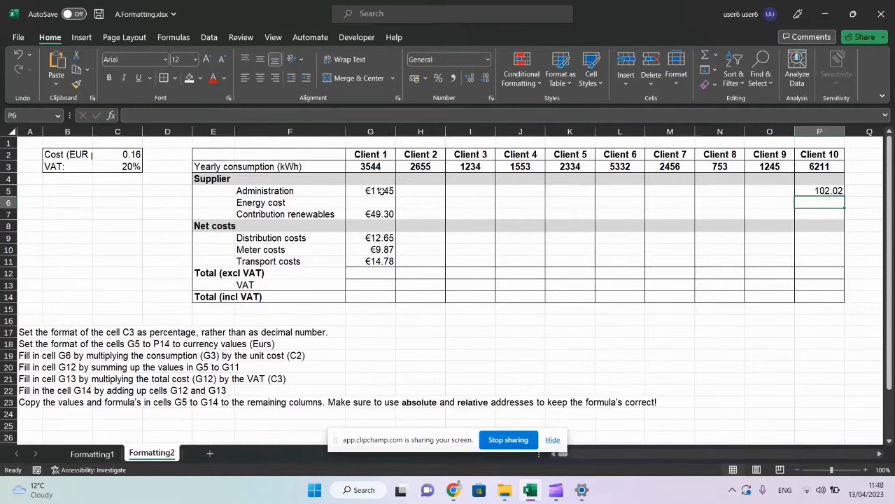
# - Copy the euro formatting of G5:G14 onto the remaining client cells H5:P14 with Format Painter
pyautogui.moveTo(381, 191); pyautogui.dragTo(390, 298)
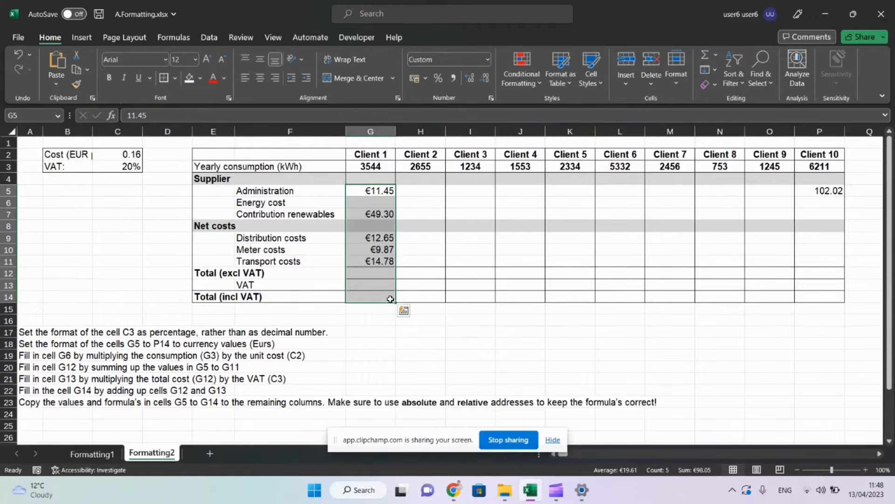
pyautogui.click(77, 85)
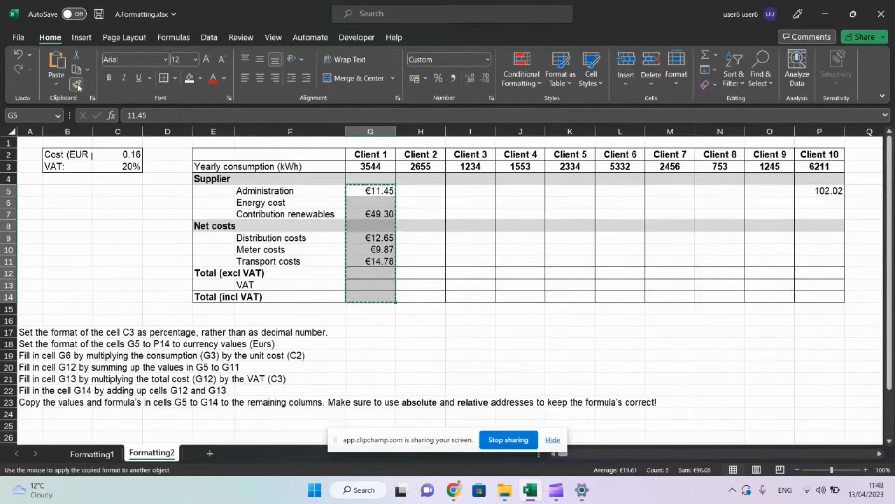
pyautogui.moveTo(426, 192)
pyautogui.mouseDown()
pyautogui.moveTo(625, 217)
pyautogui.moveTo(834, 219)
pyautogui.moveTo(834, 300)
pyautogui.mouseUp()
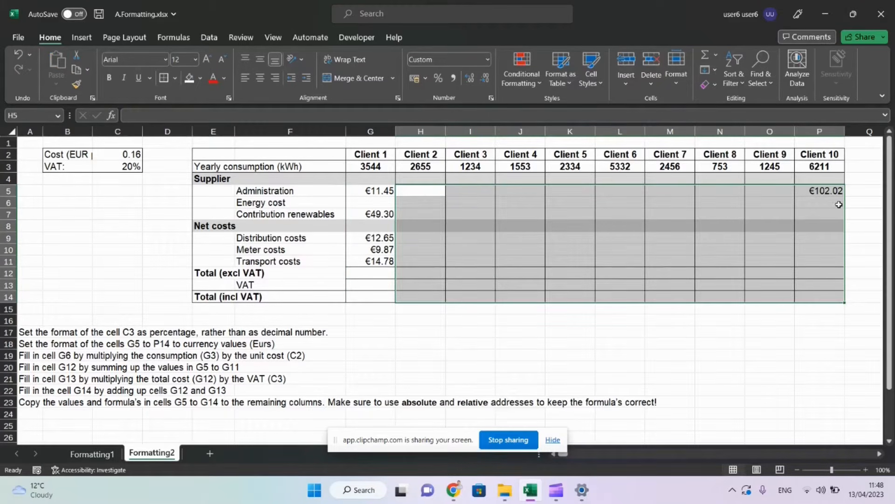
# - Delete the test value from P5 and select the Client 1 Energy cost cell G6
pyautogui.click(823, 193)
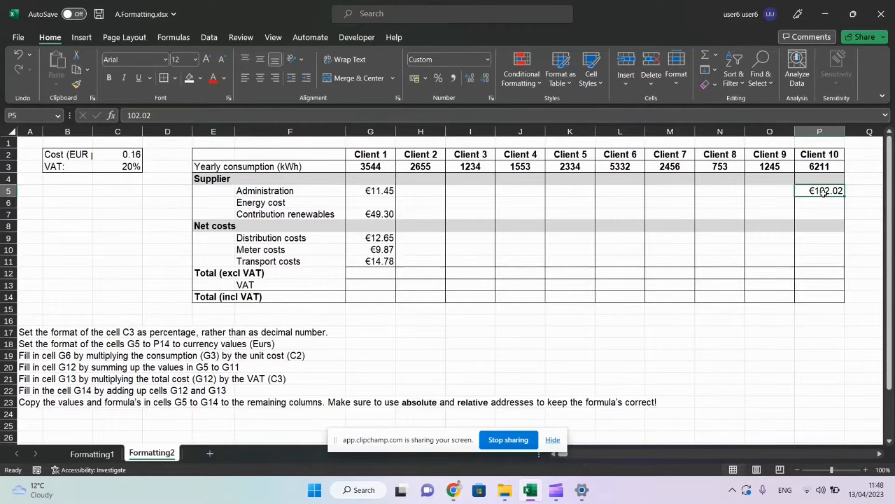
pyautogui.press('Delete')
pyautogui.click(380, 201)
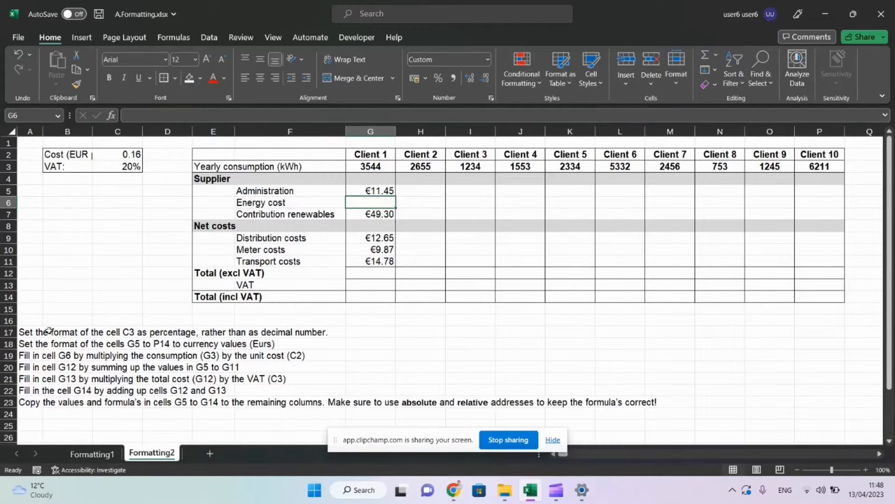
# - Switch to the A.Checklist document in Google Docs and tick off Date, Text, Numeric, Currency, Percentage, Text orientation and Alignment under Format
pyautogui.hotkey('alt', 'Tab')
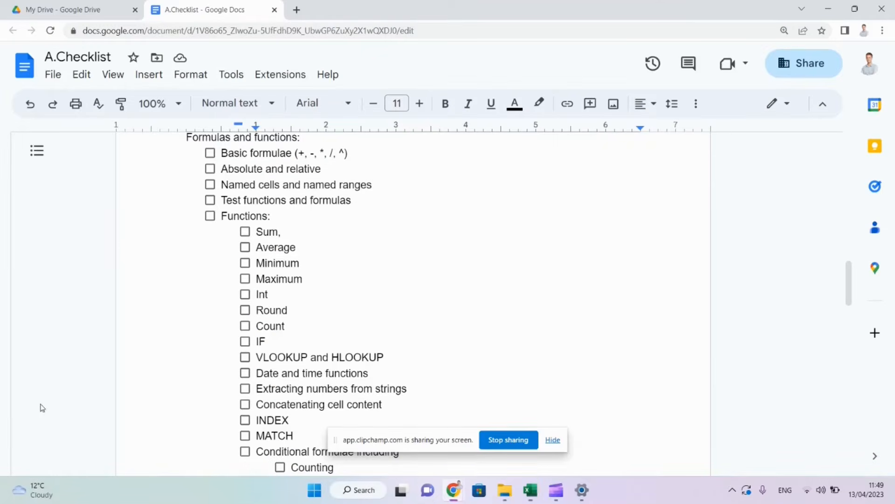
pyautogui.scroll(10, 230, 239)
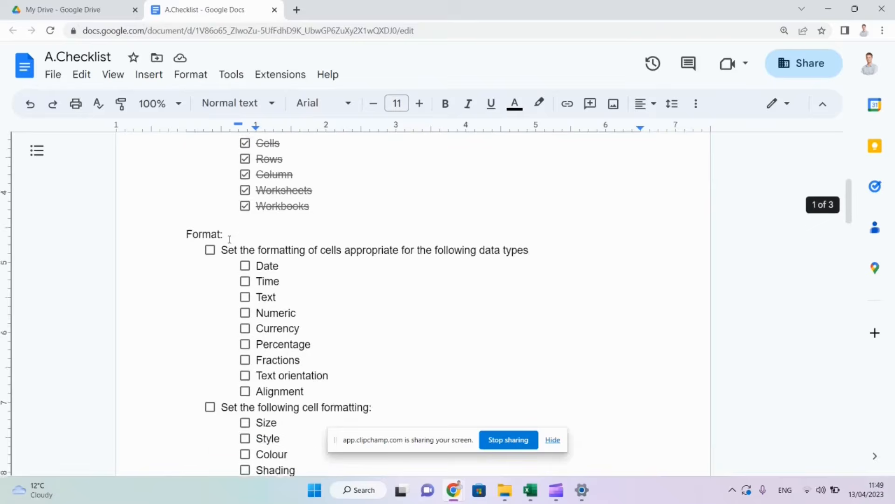
pyautogui.scroll(-2, 229, 240)
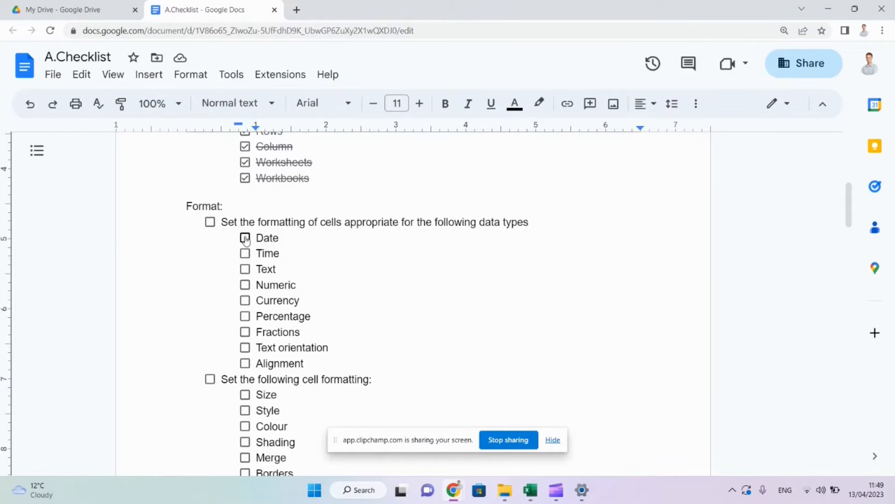
pyautogui.click(246, 239)
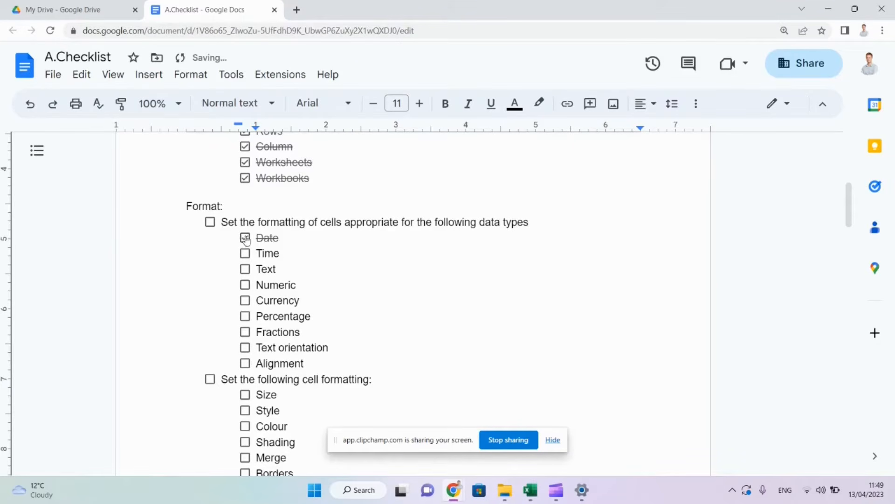
pyautogui.click(245, 270)
pyautogui.click(245, 285)
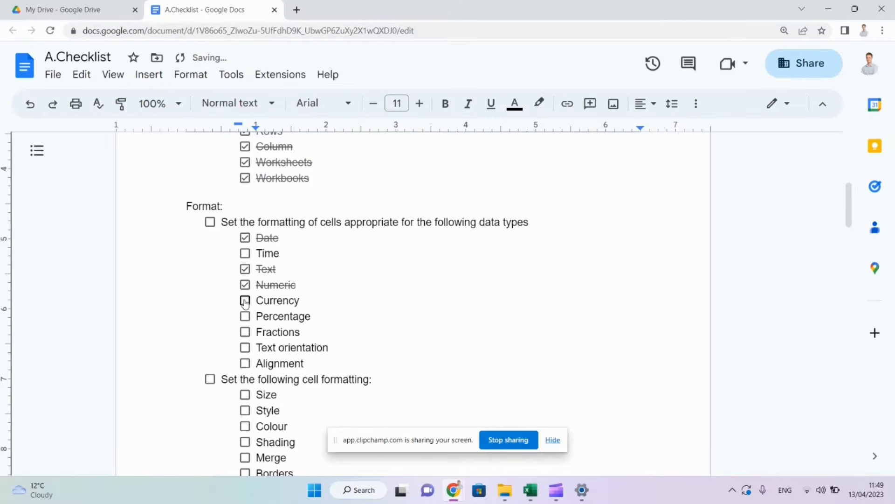
pyautogui.click(245, 300)
pyautogui.click(245, 316)
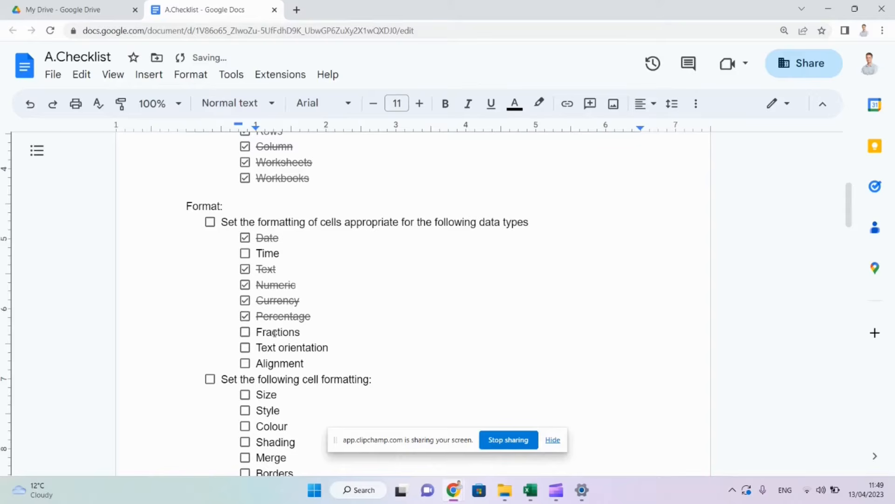
pyautogui.click(245, 347)
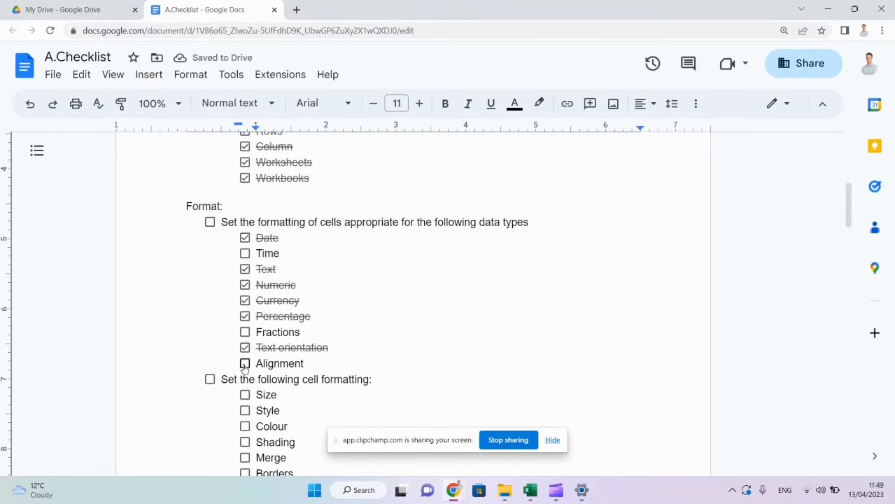
pyautogui.click(244, 364)
# - Tick off Merge, Shading and Borders in the checklist's cell formatting group
pyautogui.scroll(-2, 291, 361)
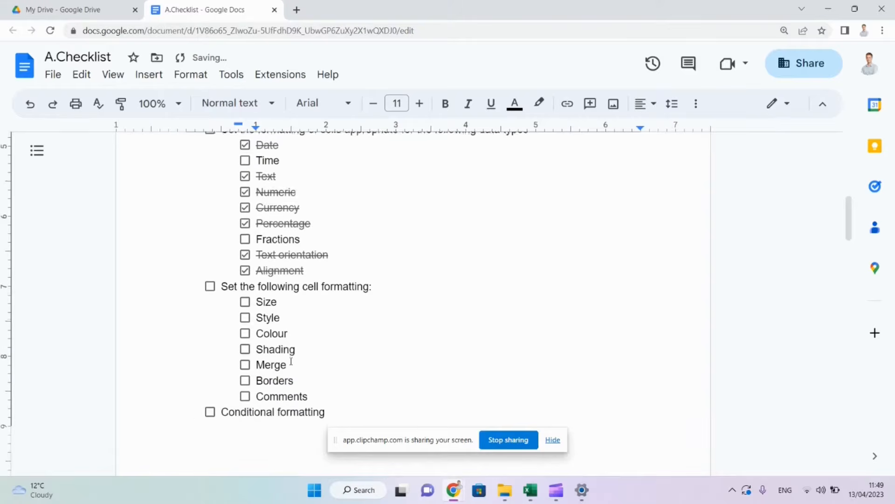
pyautogui.click(244, 363)
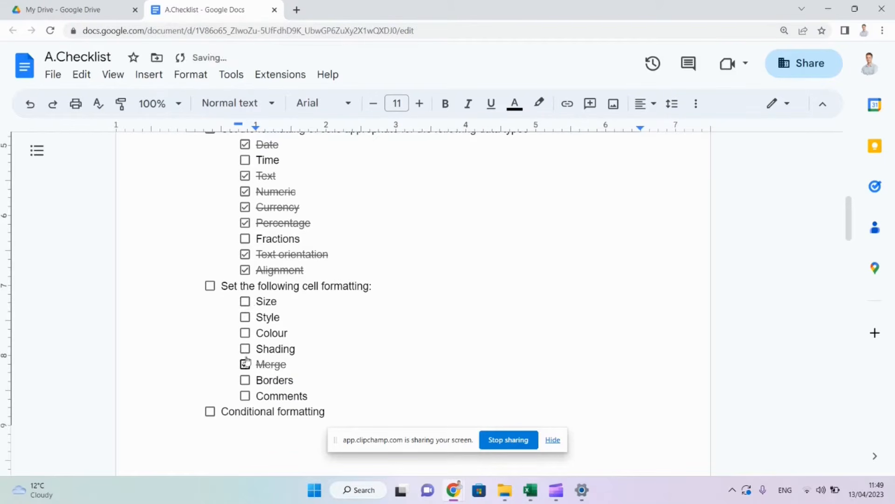
pyautogui.click(245, 348)
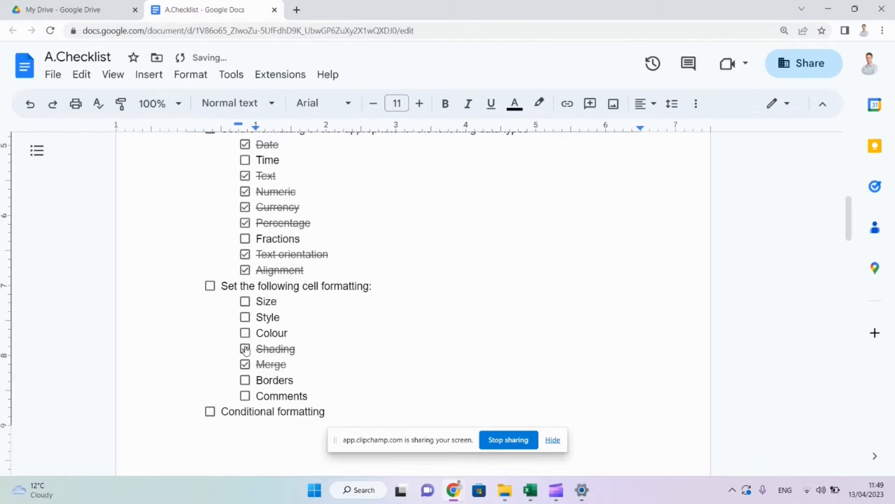
pyautogui.click(245, 380)
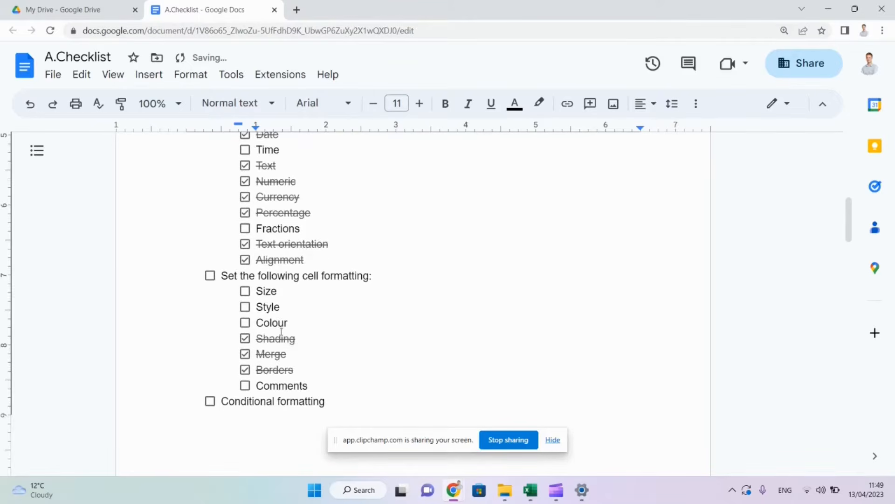
pyautogui.scroll(2, 281, 333)
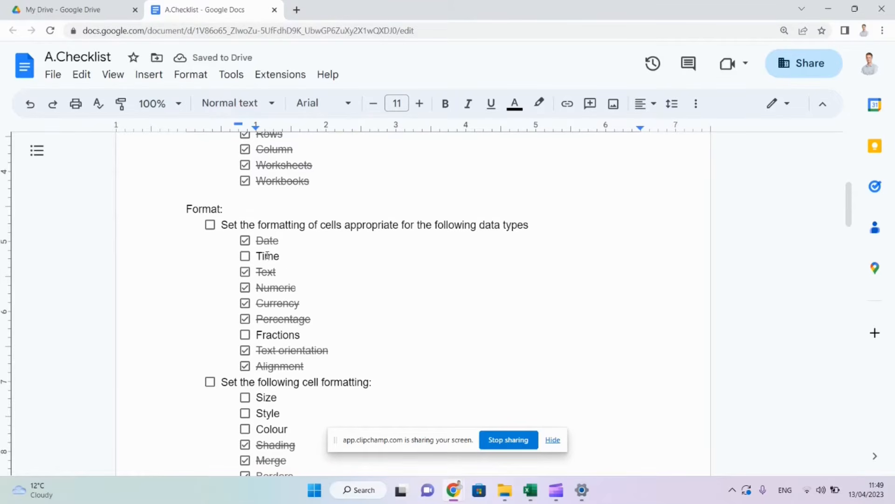
# - Switch back to the A.Formatting.xlsx workbook in Excel, insert the current time in cell B9 and reselect that cell
pyautogui.hotkey('alt', 'Tab')
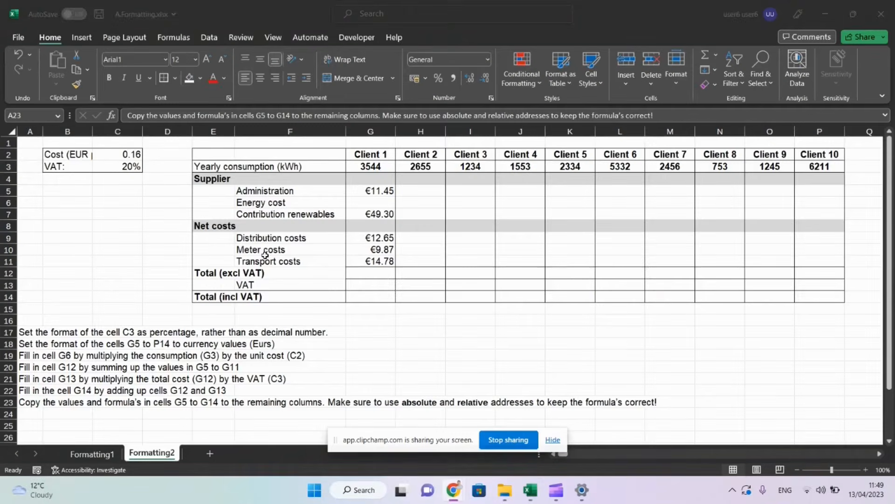
pyautogui.click(91, 239)
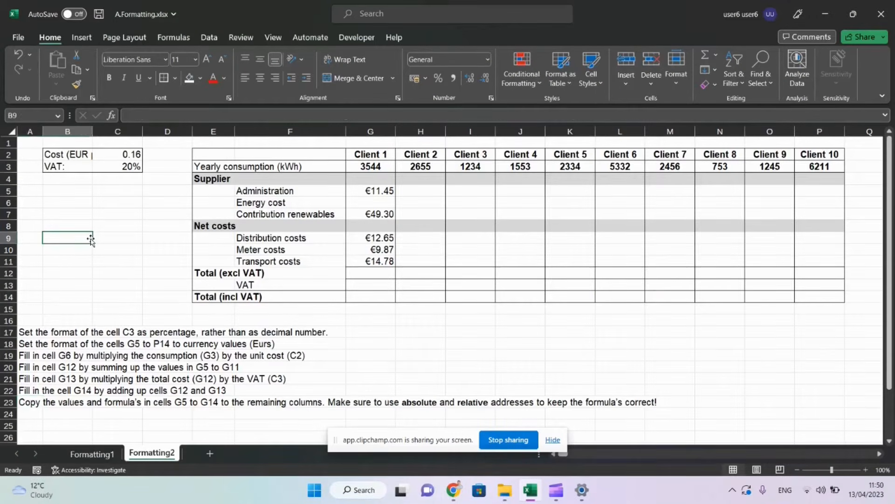
pyautogui.hotkey('ctrl', 'shift', ';')
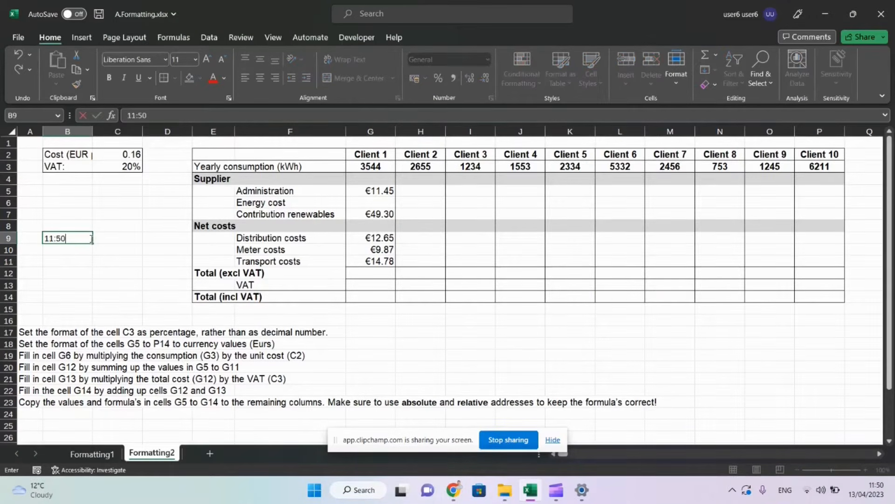
pyautogui.press('Return')
pyautogui.click(90, 238)
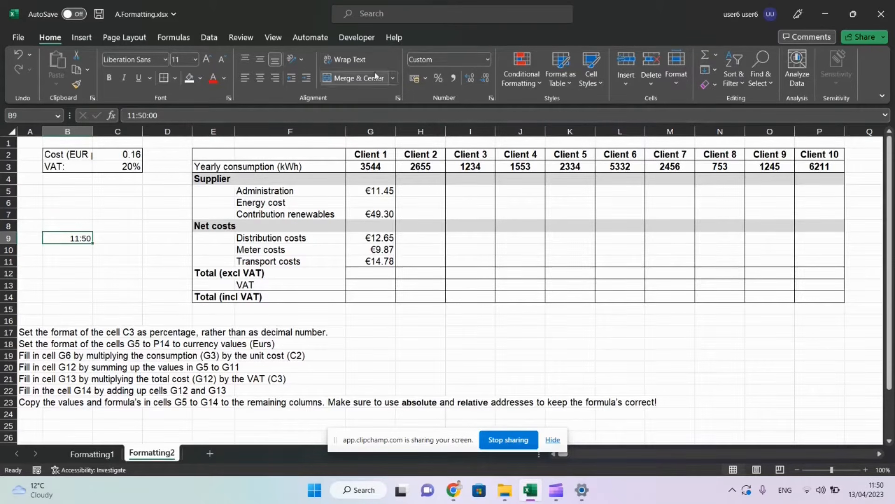
# - Apply the Number format to the time in cell B9, then change it to the Time format
pyautogui.click(486, 61)
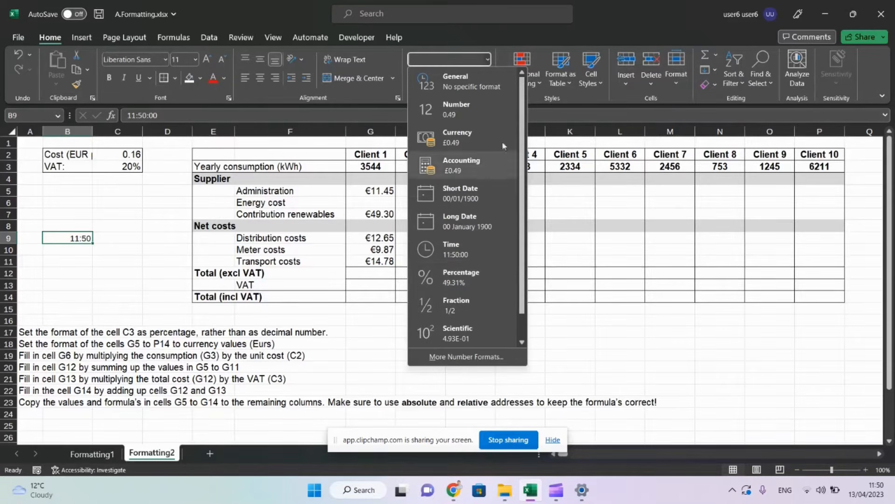
pyautogui.click(448, 108)
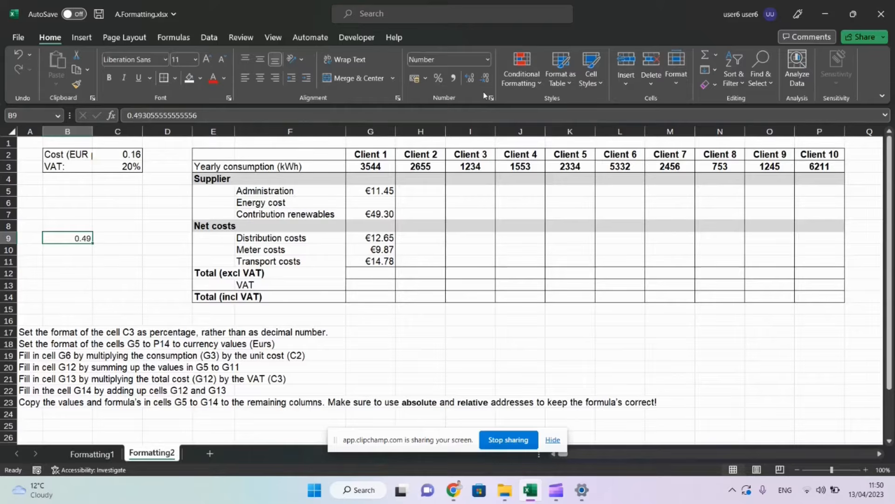
pyautogui.click(486, 61)
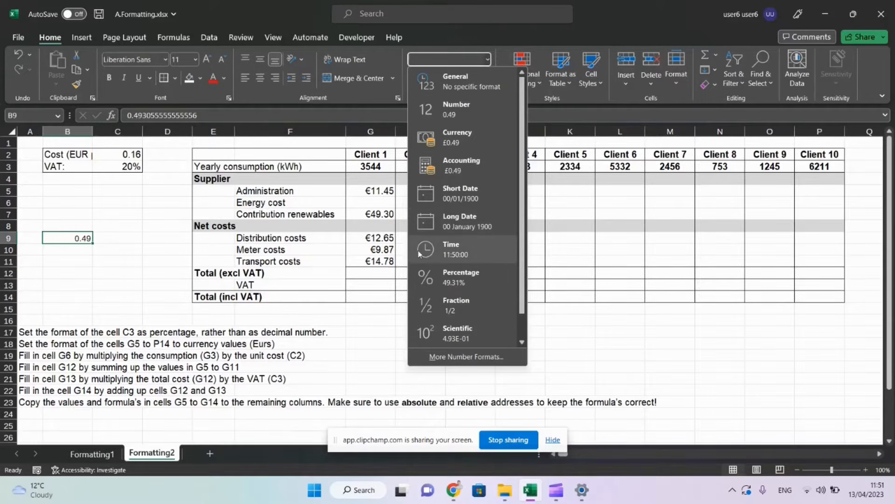
pyautogui.click(474, 247)
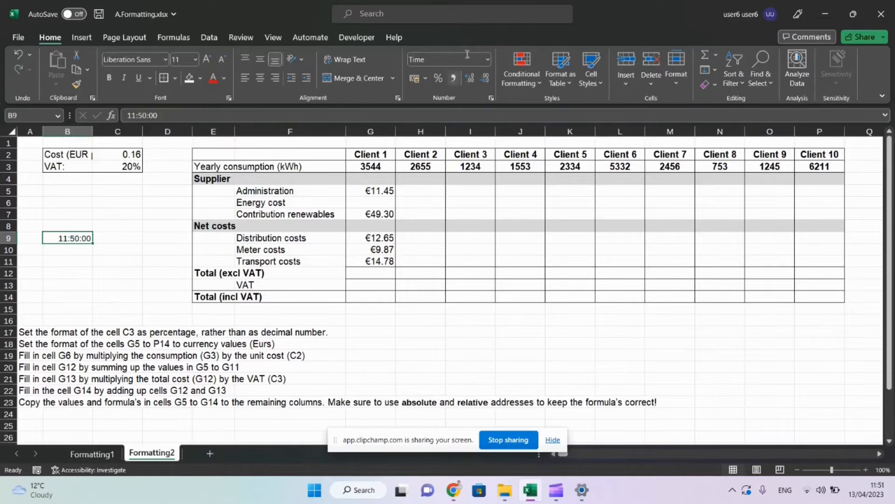
# - Format the time in B9 with the 01:30:55 PM time type and autofit column B to its contents
pyautogui.click(488, 59)
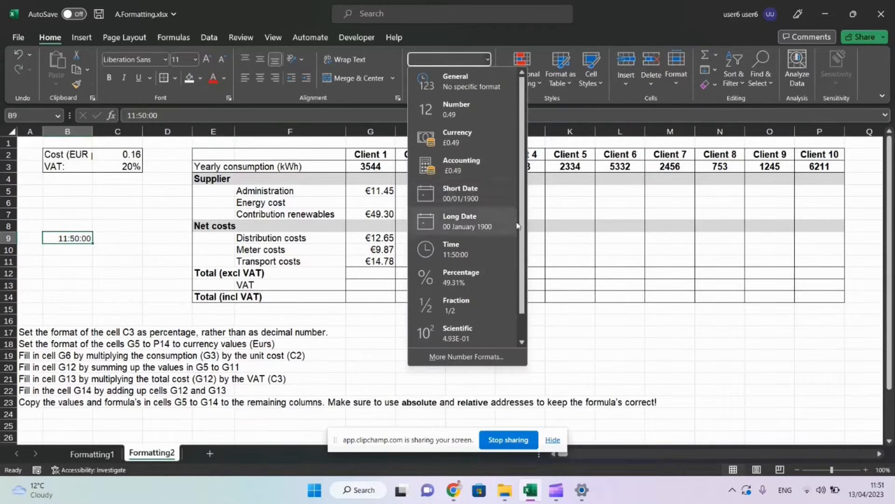
pyautogui.scroll(-1, 520, 226)
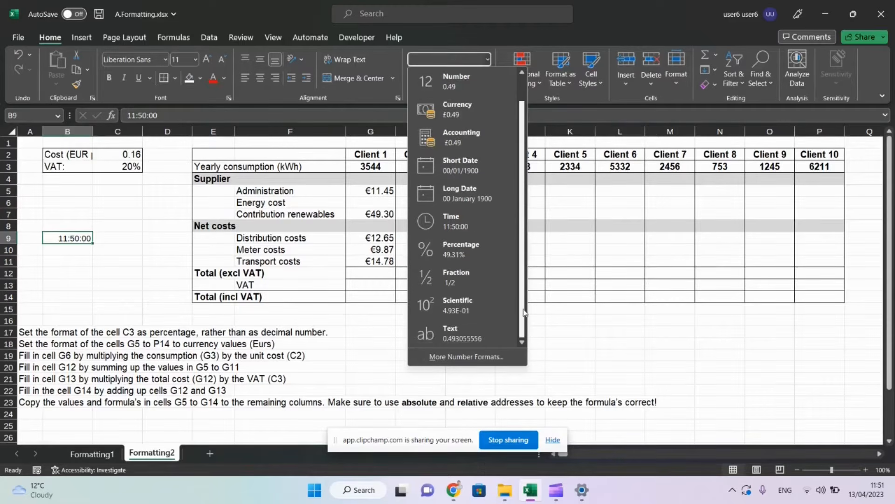
pyautogui.click(433, 357)
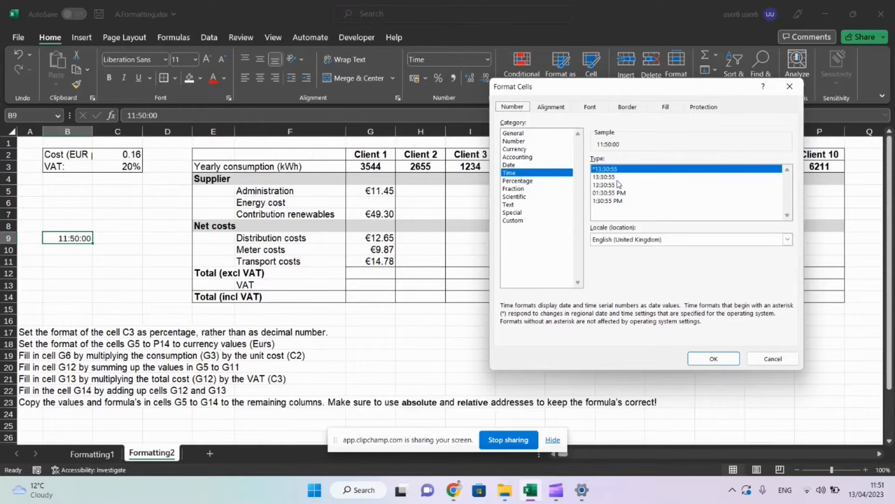
pyautogui.click(618, 193)
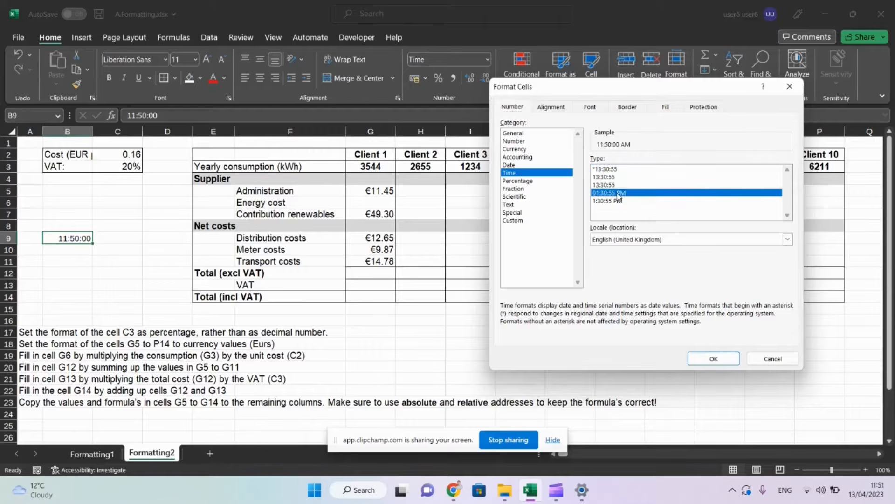
pyautogui.click(712, 358)
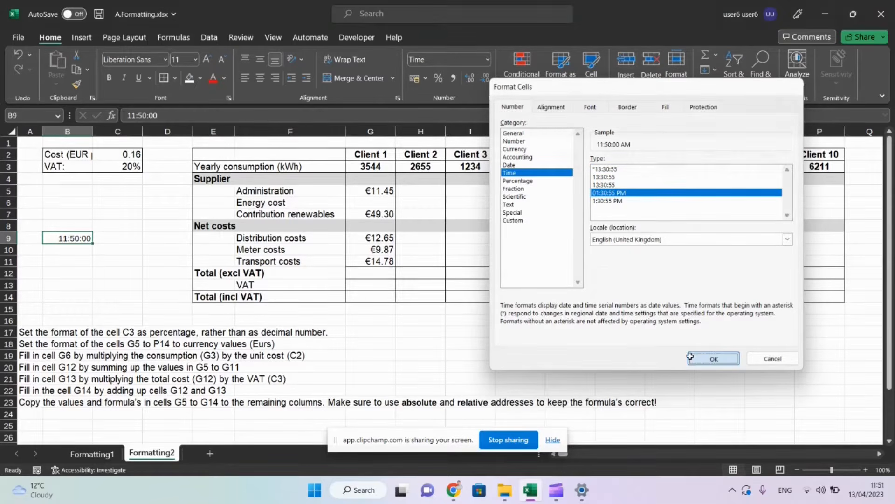
pyautogui.doubleClick(93, 131)
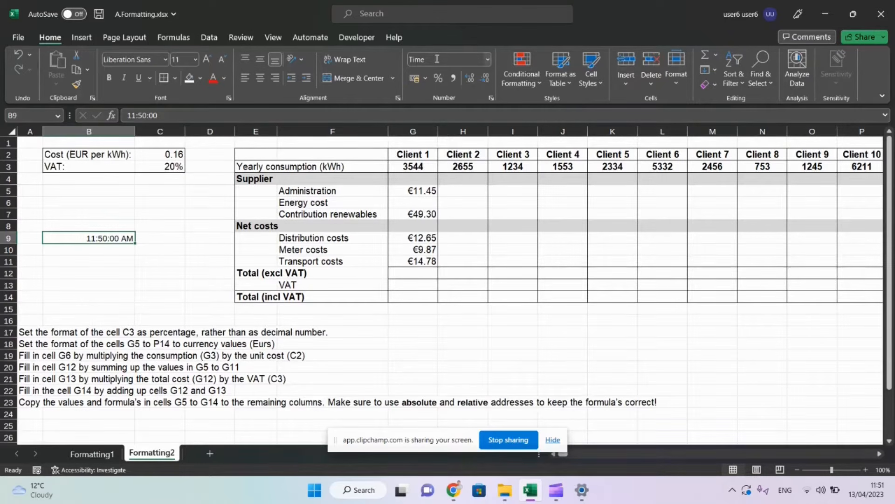
# - Apply the custom number format hh:mm:ss to the time in cell B9
pyautogui.click(488, 59)
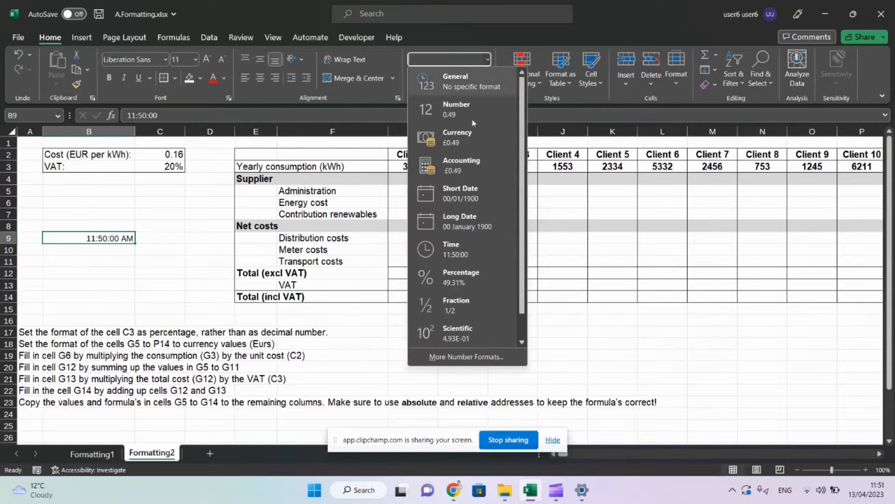
pyautogui.click(447, 358)
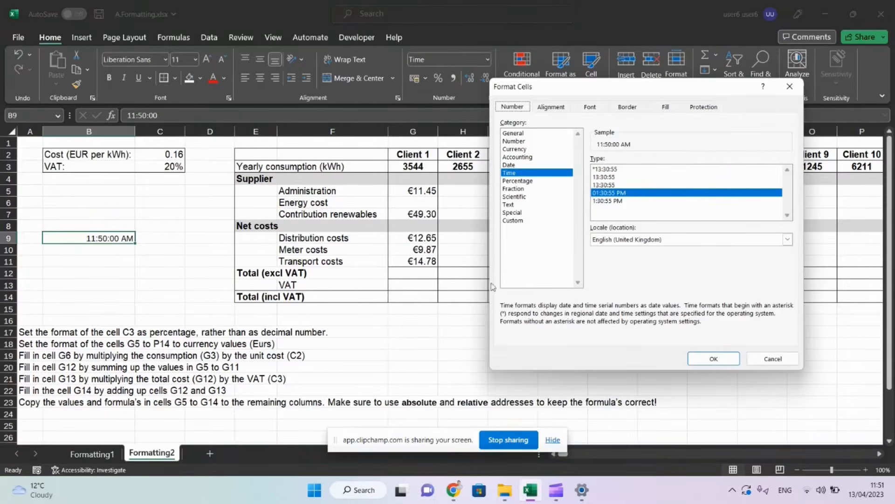
pyautogui.click(526, 222)
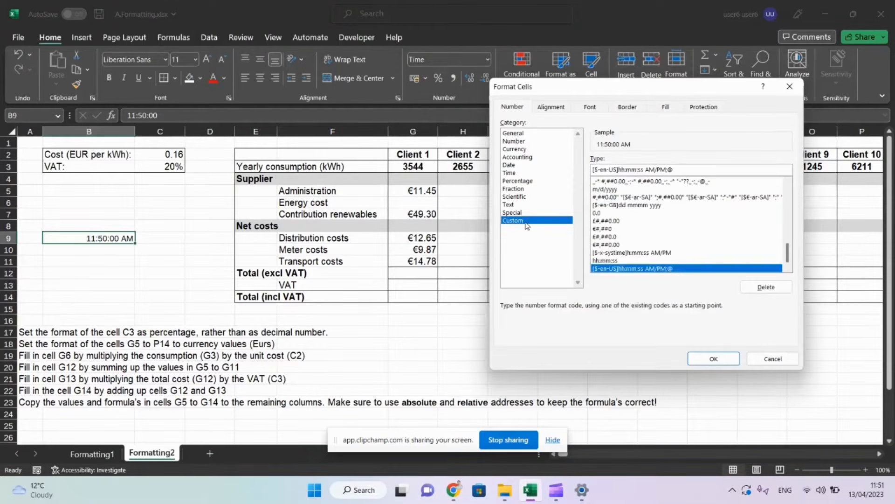
pyautogui.click(601, 262)
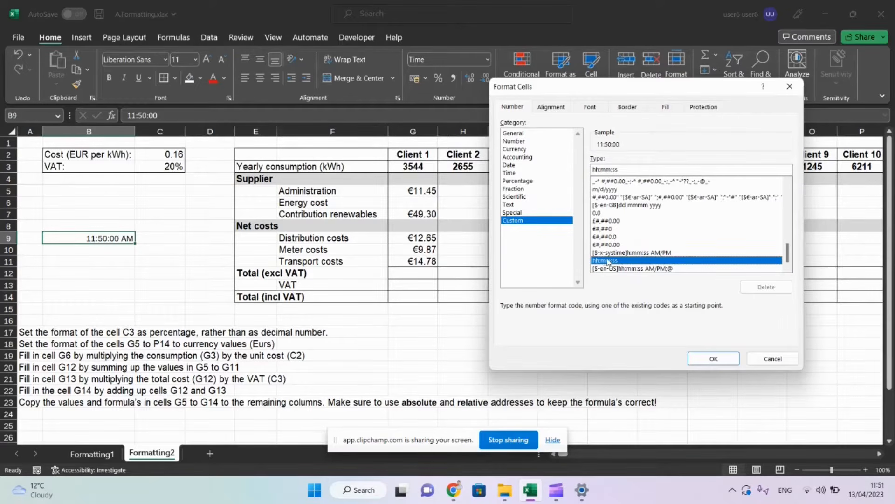
pyautogui.press('Up')
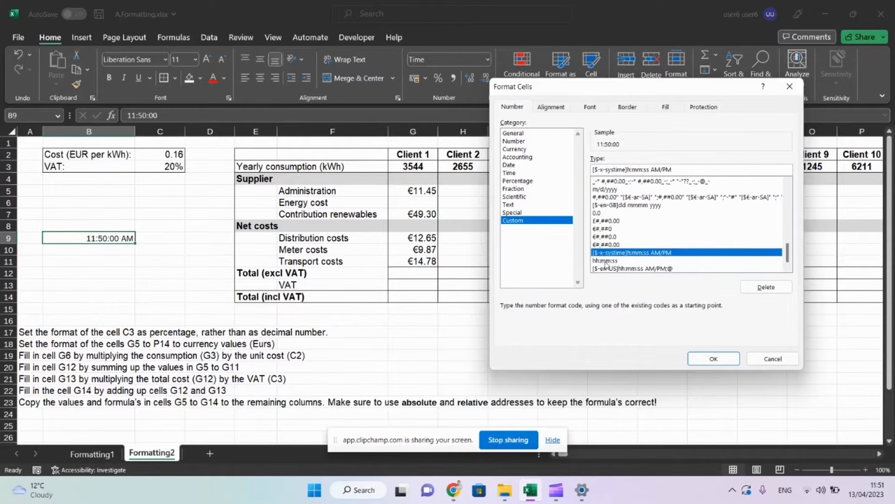
pyautogui.click(606, 261)
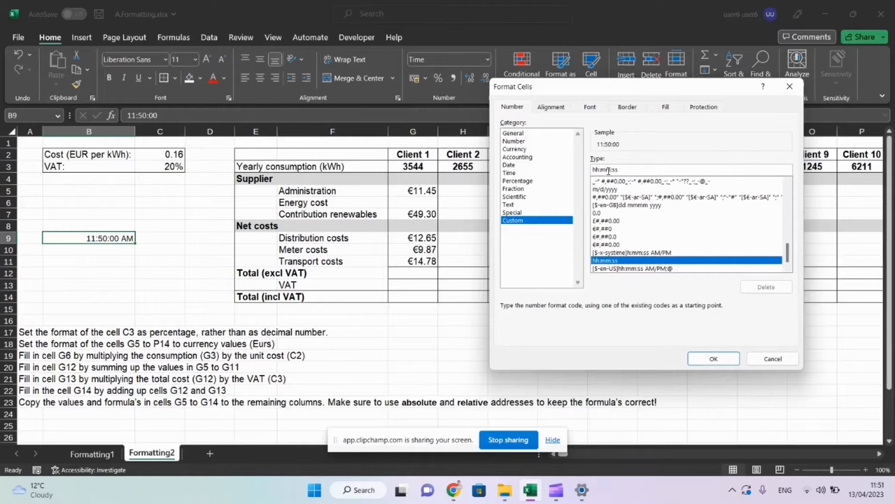
pyautogui.click(699, 362)
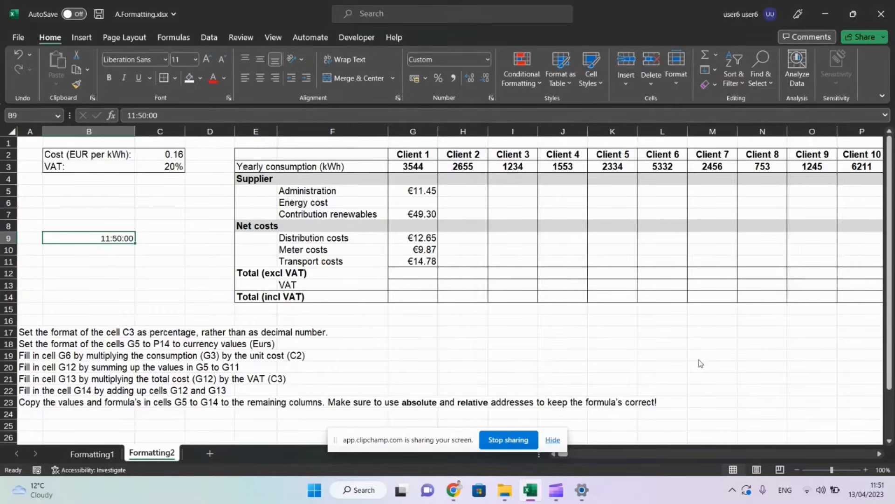
# - Switch to the A.Checklist document in Google Docs, tick off Time under Format and return to the Excel workbook
pyautogui.hotkey('alt', 'Tab')
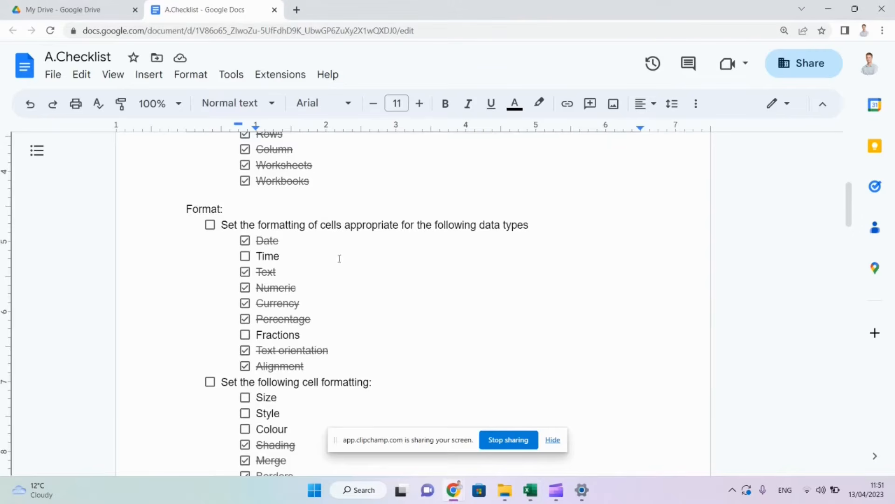
pyautogui.click(244, 256)
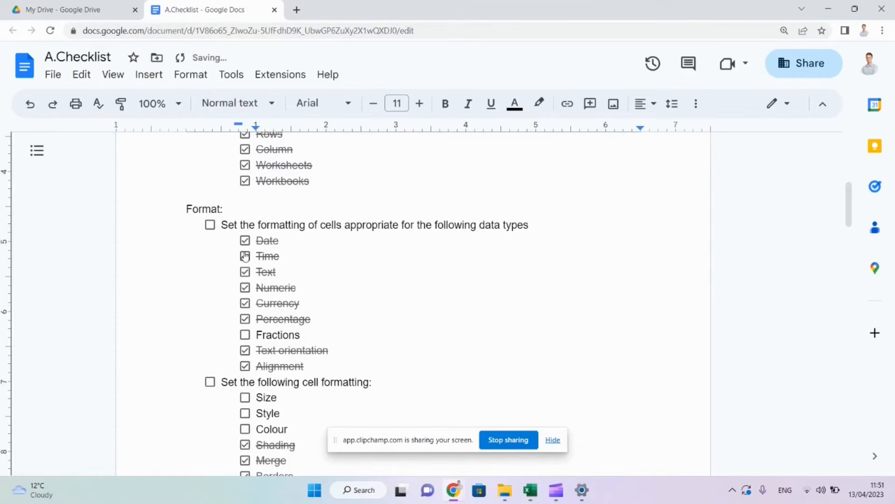
pyautogui.hotkey('alt', 'Tab')
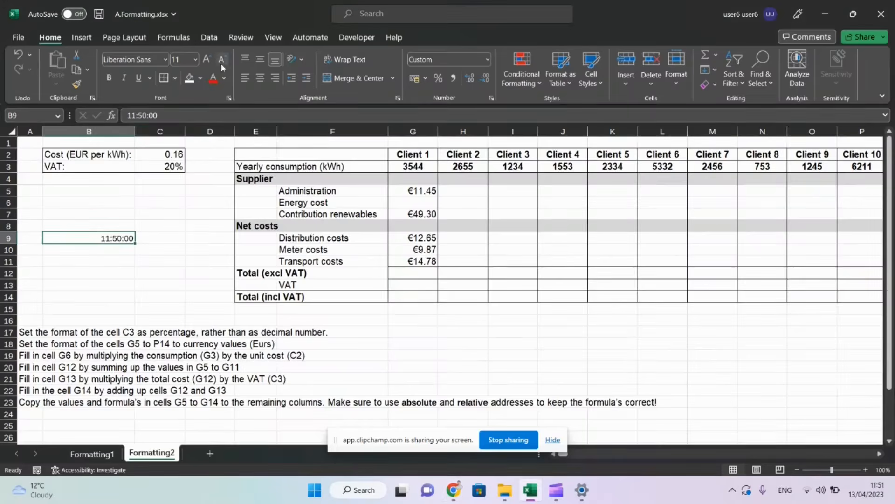
# - Enter the formula =1/2 in cell B11 and reselect that cell
pyautogui.click(111, 264)
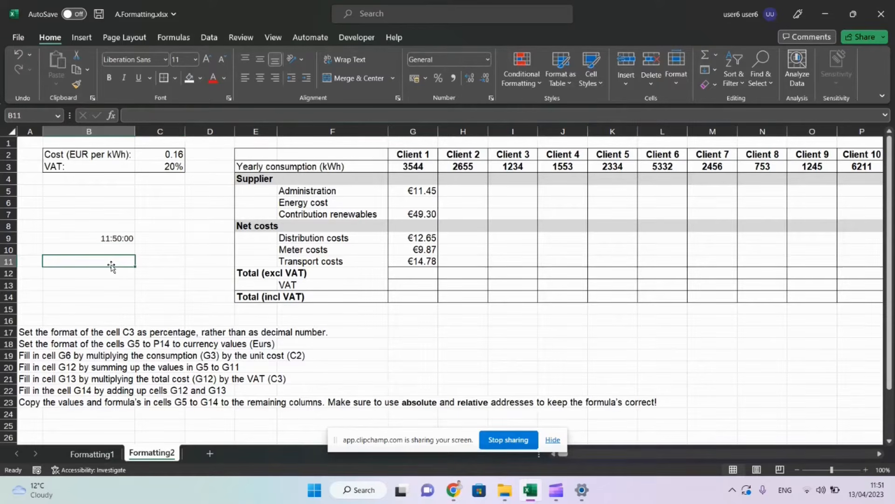
pyautogui.write('=1/2')
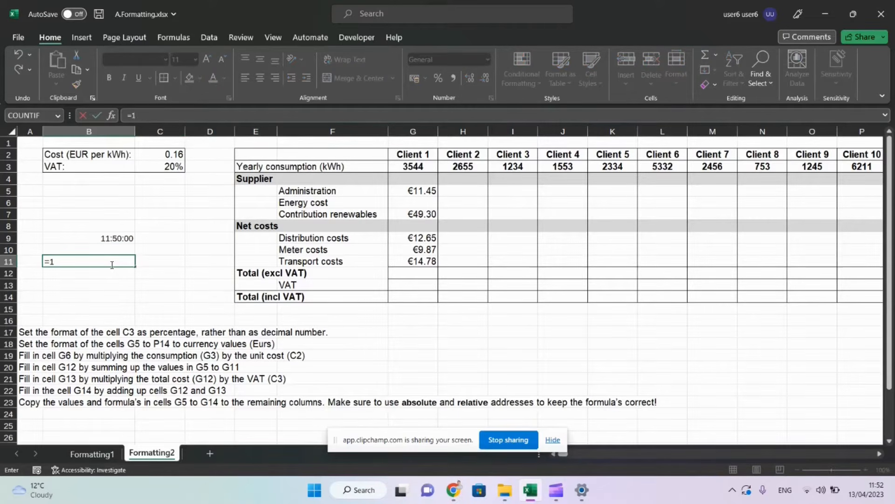
pyautogui.click(110, 261)
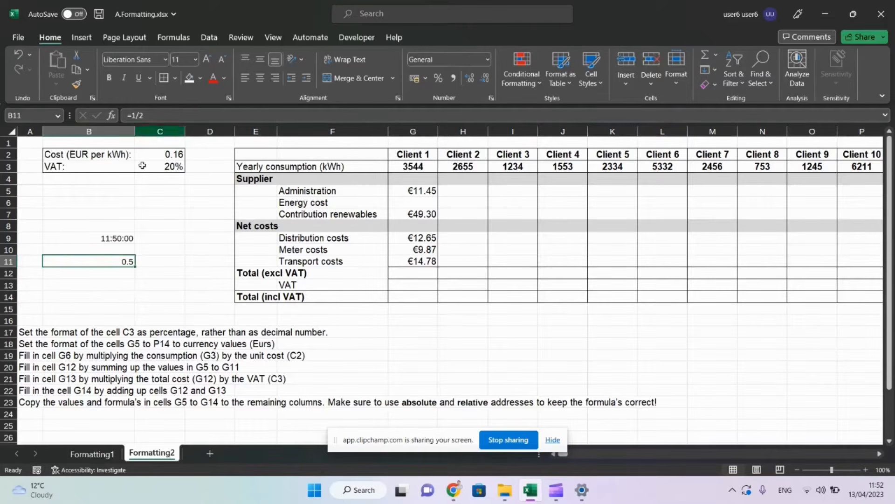
# - Format cell B11 as a fraction using the As sixteenths (8/16) type
pyautogui.rightClick(112, 259)
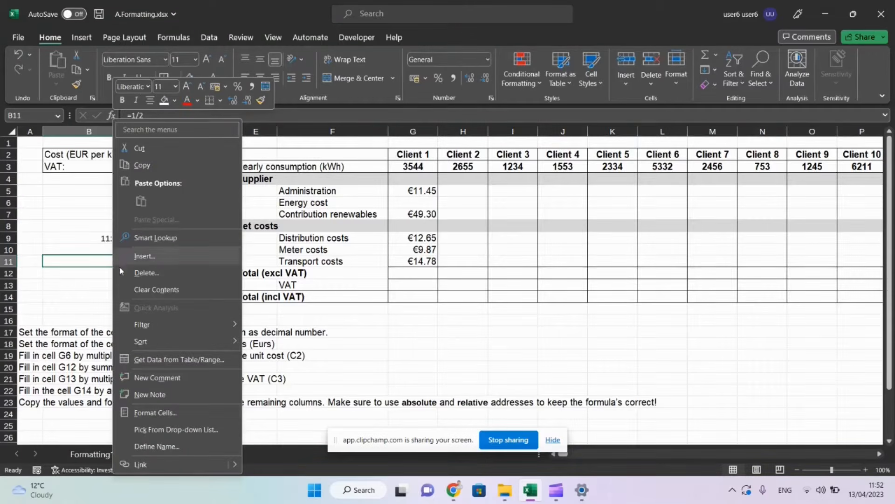
pyautogui.click(156, 413)
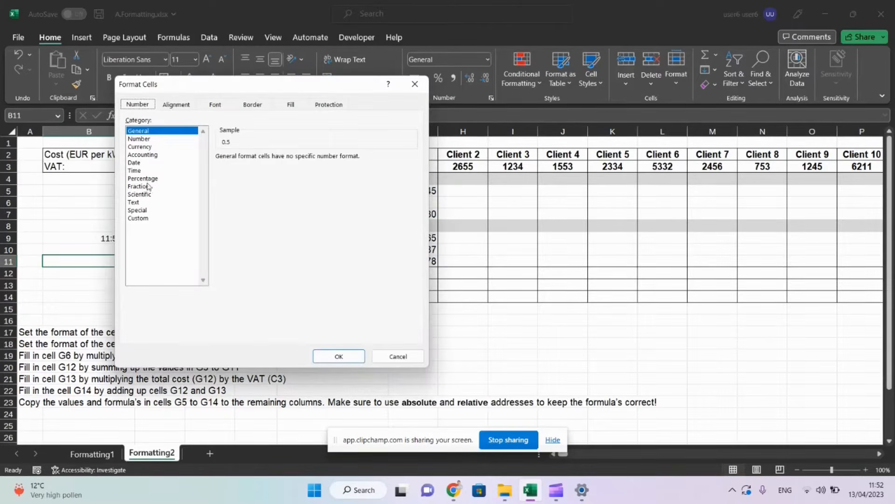
pyautogui.click(141, 187)
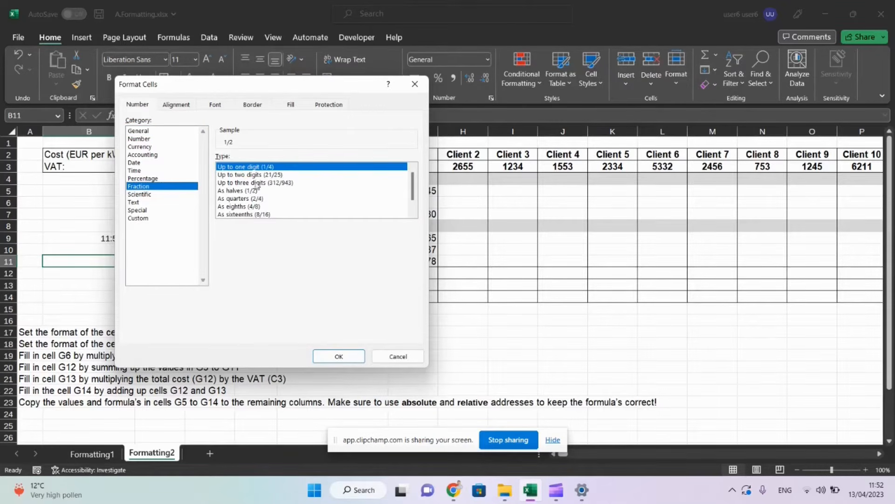
pyautogui.click(245, 214)
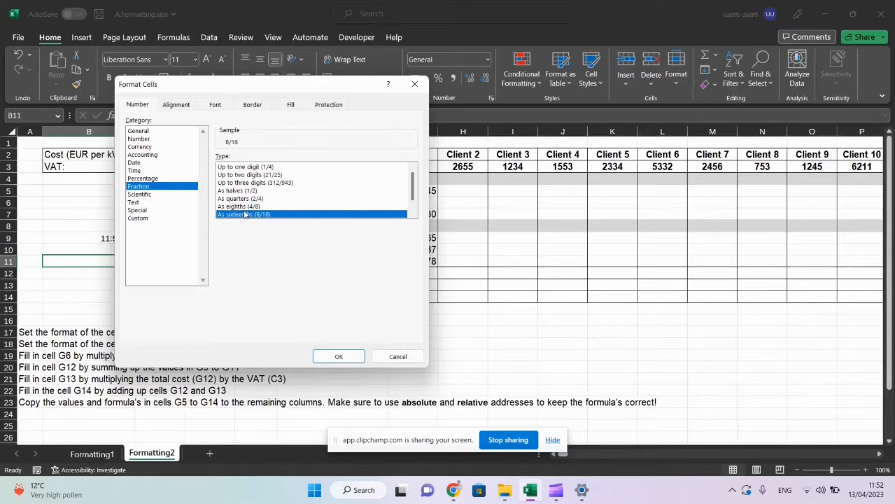
pyautogui.click(342, 355)
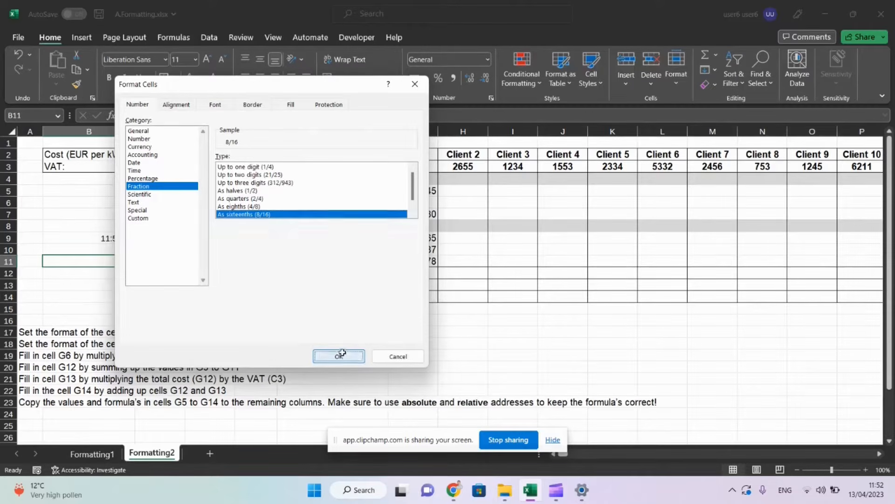
# - Switch to the A.Checklist document in Google Docs and tick off Fractions and the parent item on formatting cells for data types
pyautogui.hotkey('alt', 'Tab')
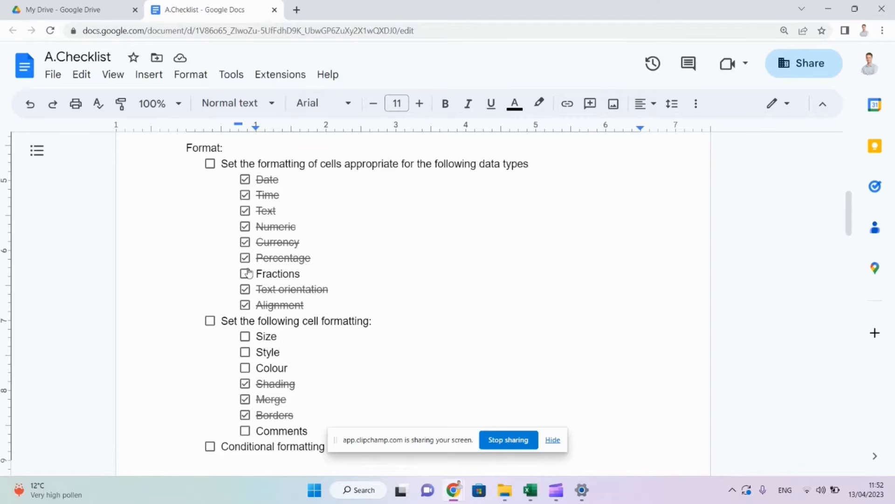
pyautogui.click(245, 273)
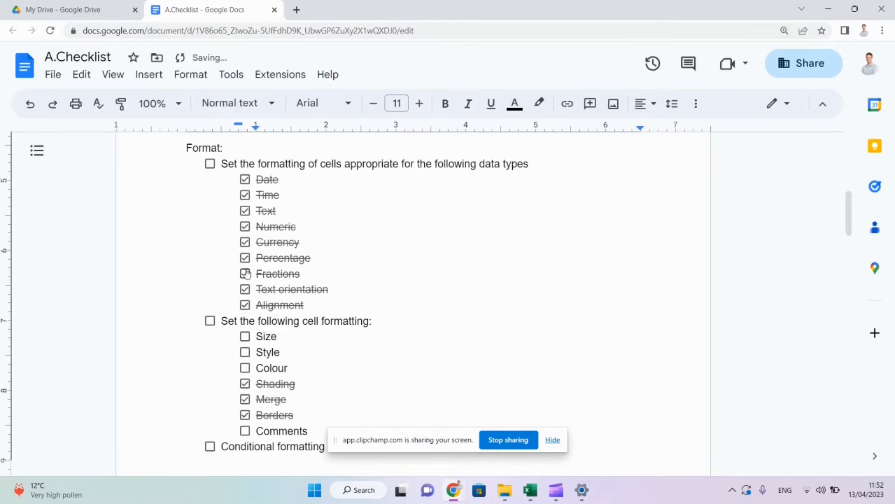
pyautogui.click(208, 164)
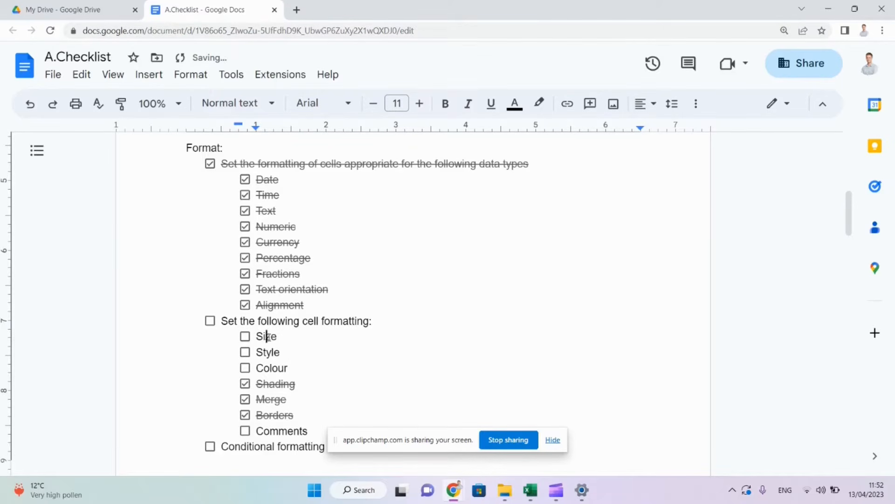
pyautogui.moveTo(267, 335); pyautogui.dragTo(269, 368)
# - Switch back to the A.Formatting.xlsx workbook in Excel, colour the text in B11 red and set its font size to 16
pyautogui.hotkey('alt', 'Tab')
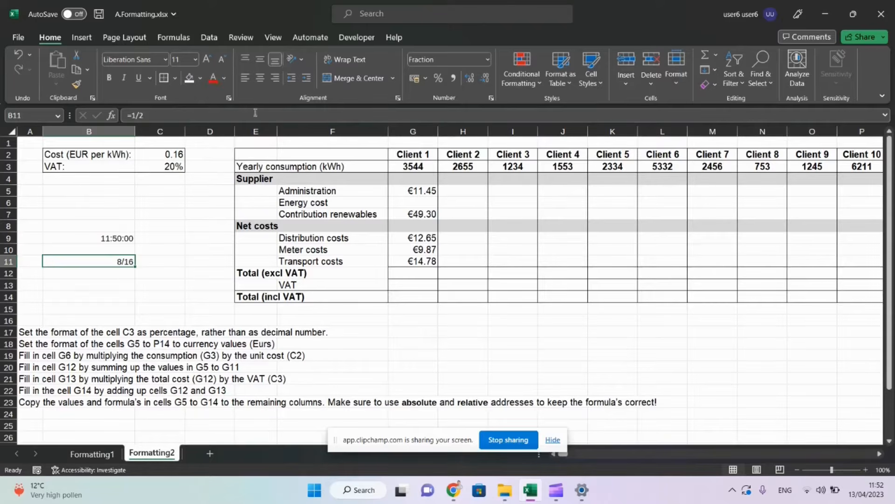
pyautogui.click(213, 79)
pyautogui.click(194, 59)
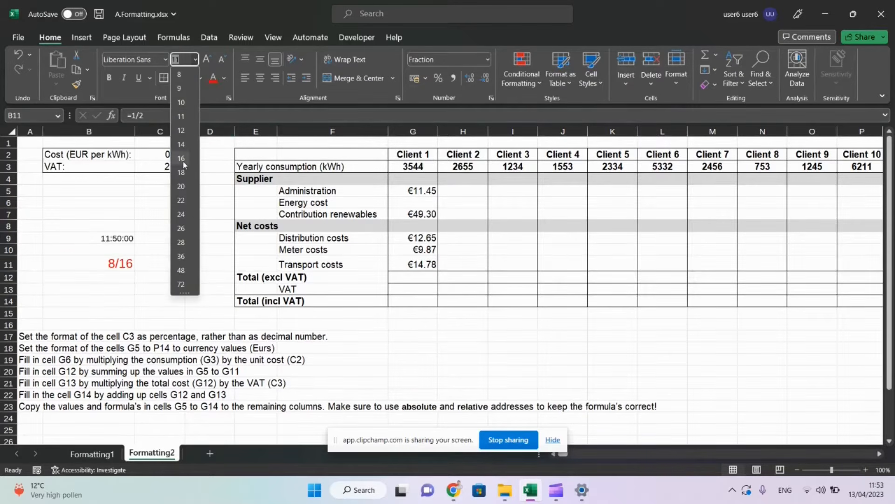
pyautogui.click(183, 161)
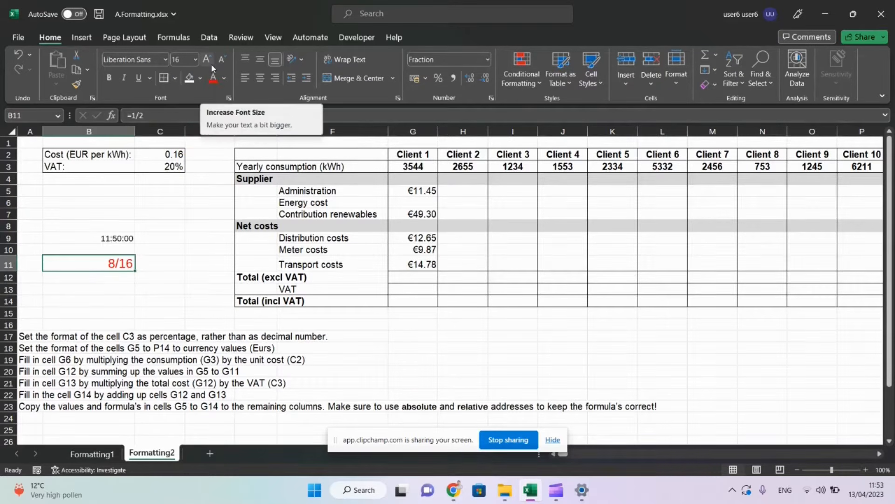
# - Change the font of cell B11 to Verdana Pro Black and reduce its size to 11
pyautogui.click(164, 59)
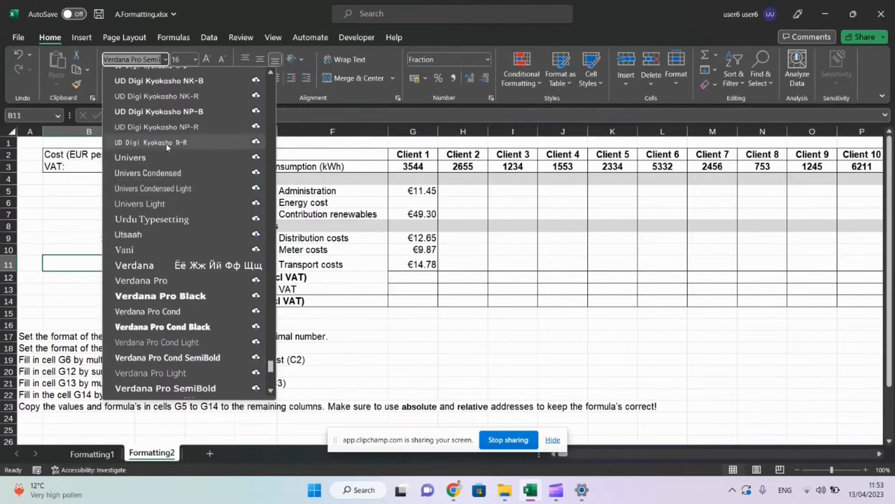
pyautogui.click(127, 298)
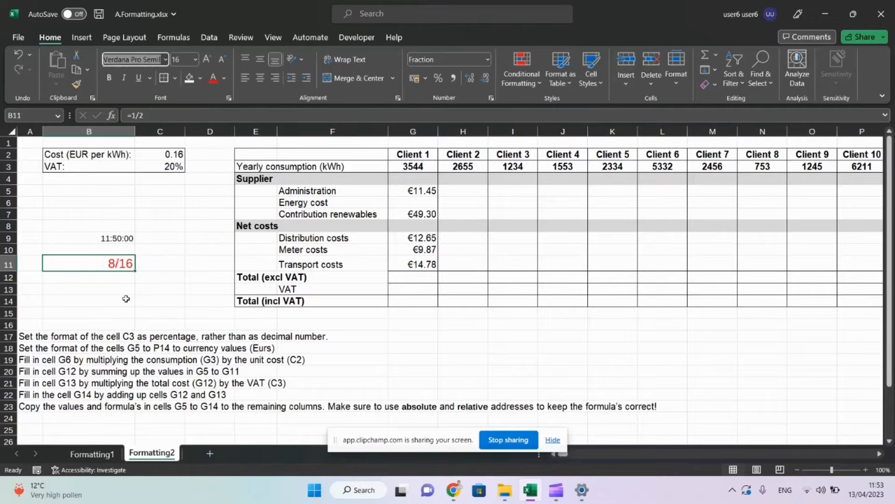
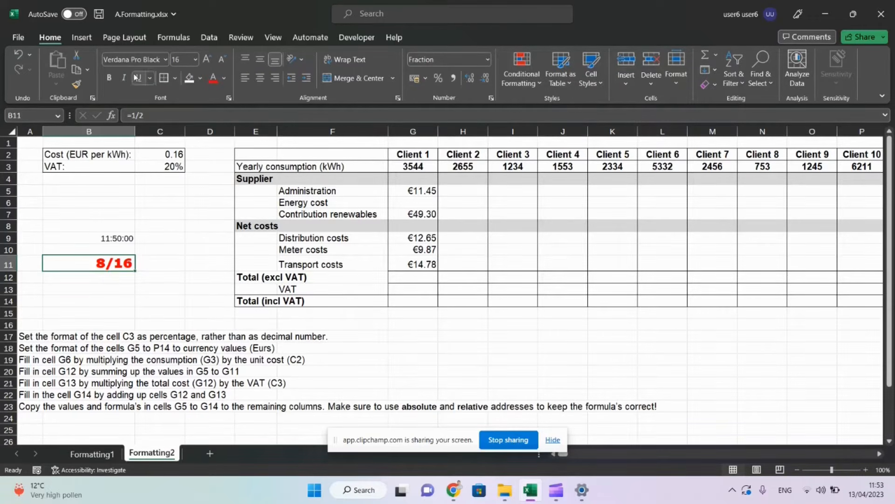
pyautogui.click(224, 61)
pyautogui.click(224, 61)
pyautogui.click(225, 61)
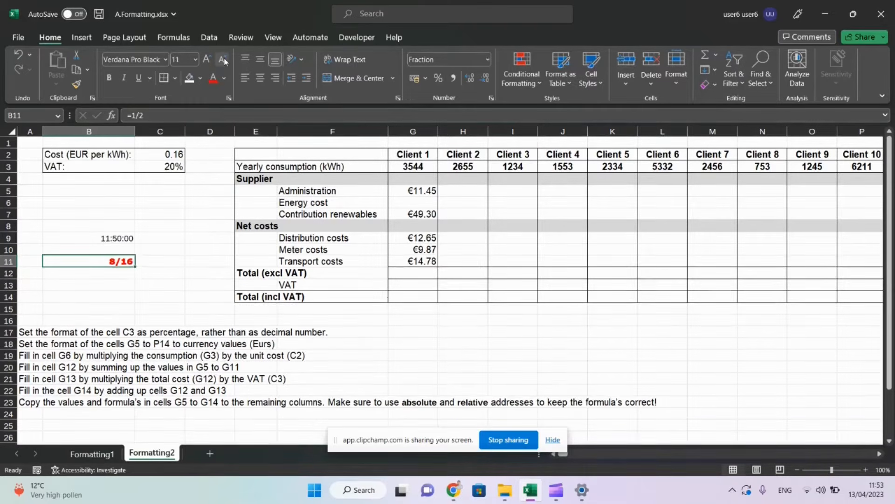
# - Switch to the A.Checklist document in Google Docs and tick off Size, Style and Colour under cell formatting
pyautogui.hotkey('alt', 'Tab')
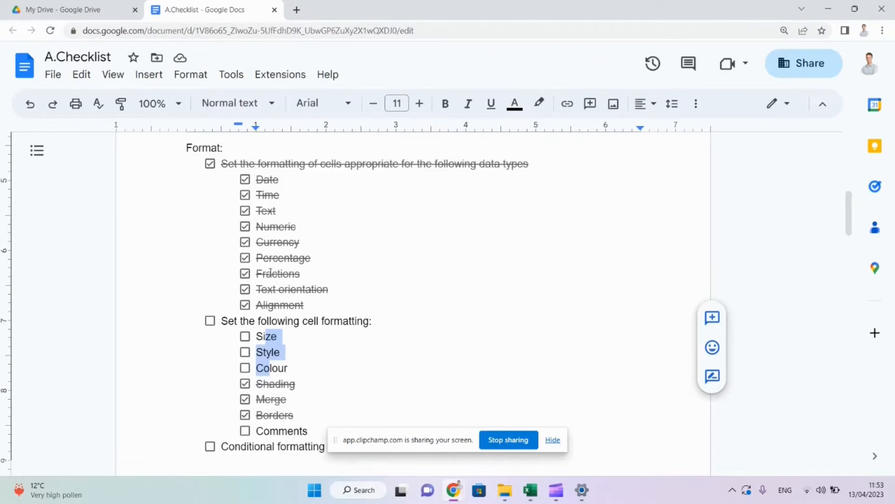
pyautogui.click(245, 336)
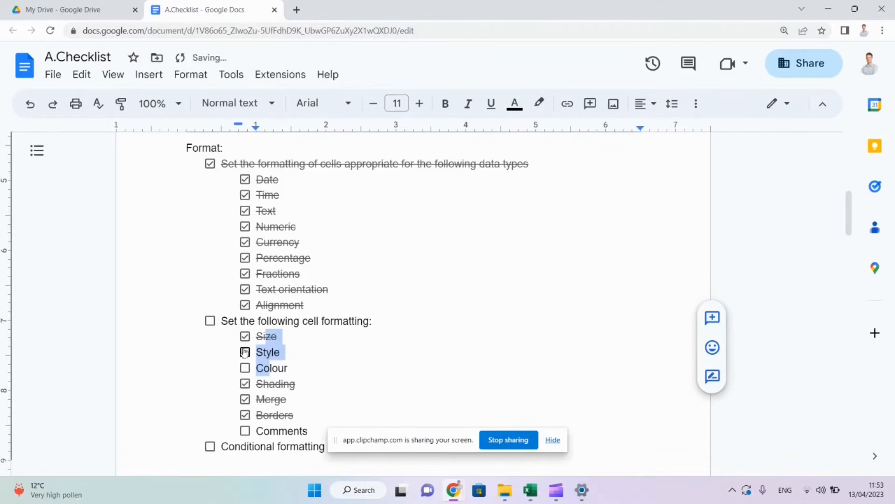
pyautogui.click(245, 352)
pyautogui.click(245, 368)
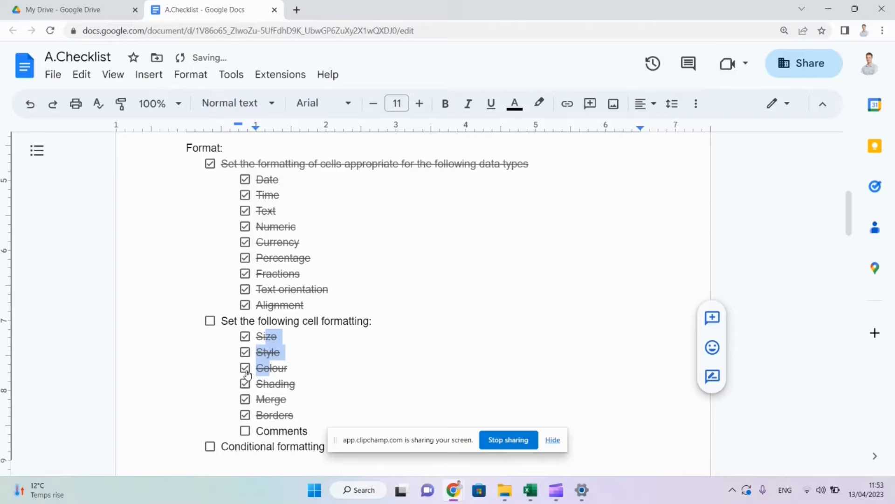
pyautogui.click(273, 431)
# - Switch back to the A.Formatting.xlsx workbook in Excel and post the comment "This is interesting" on cell B11
pyautogui.hotkey('alt', 'Tab')
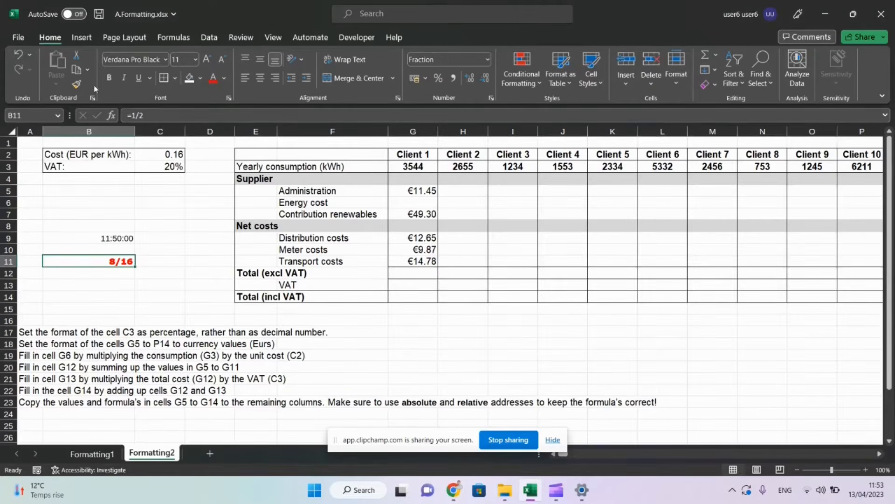
pyautogui.click(81, 37)
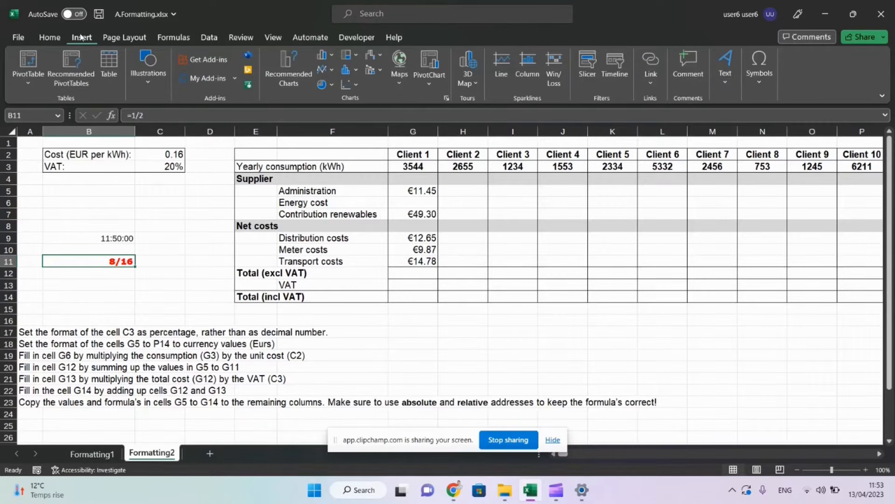
pyautogui.click(692, 66)
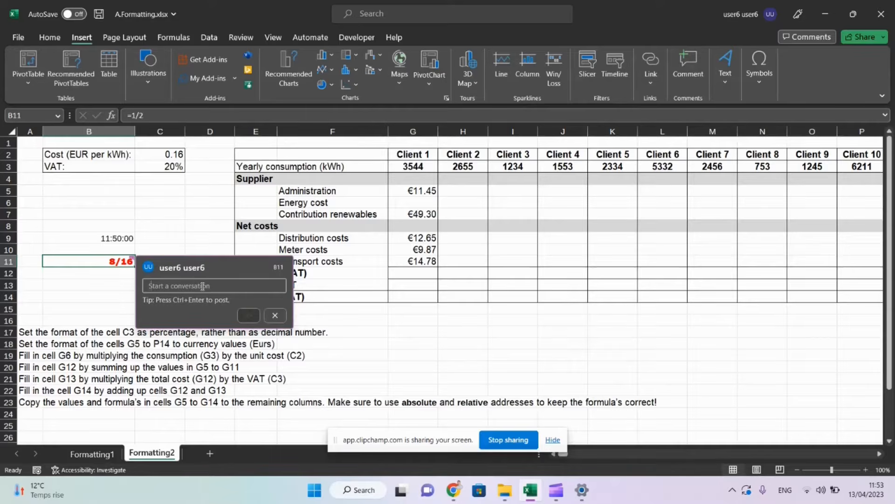
pyautogui.write('this')
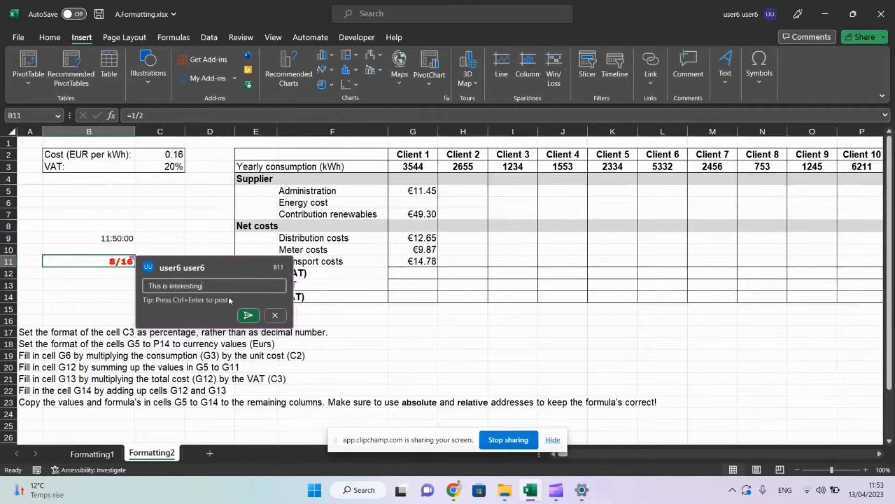
pyautogui.click(248, 316)
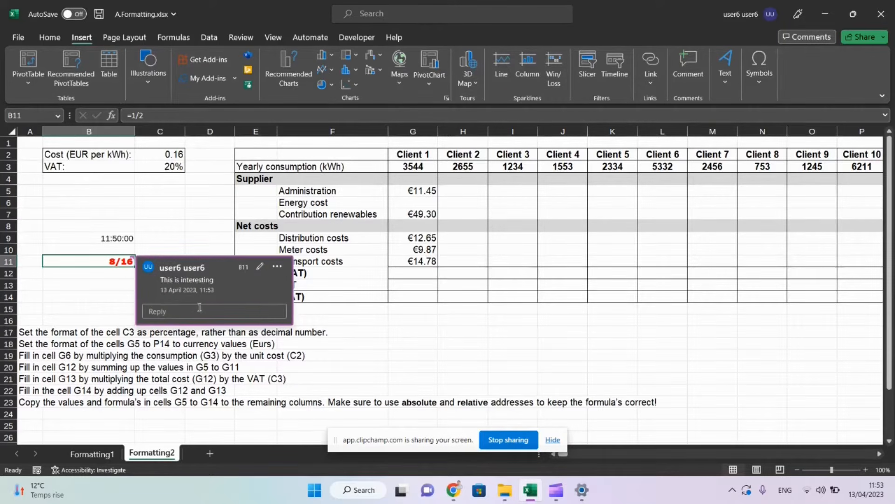
# - Examine the editing mode and the delete and resolve thread options of the B11 comment, leaving it without changes
pyautogui.click(260, 267)
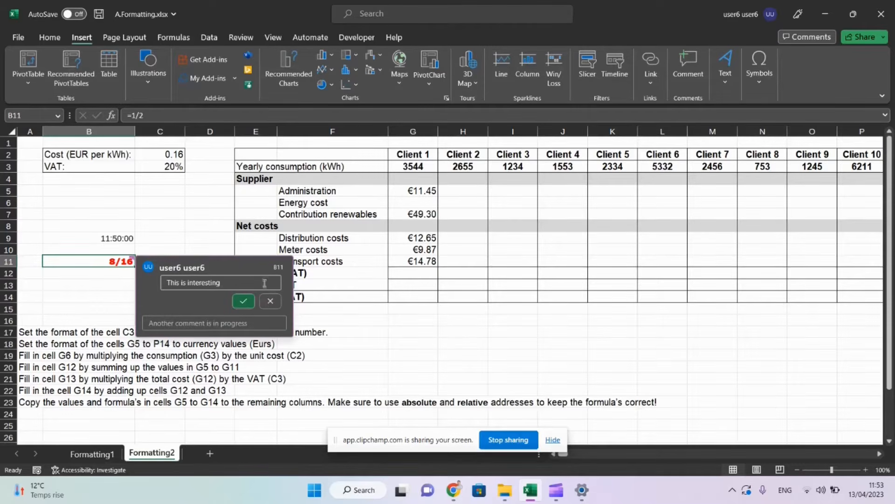
pyautogui.click(269, 303)
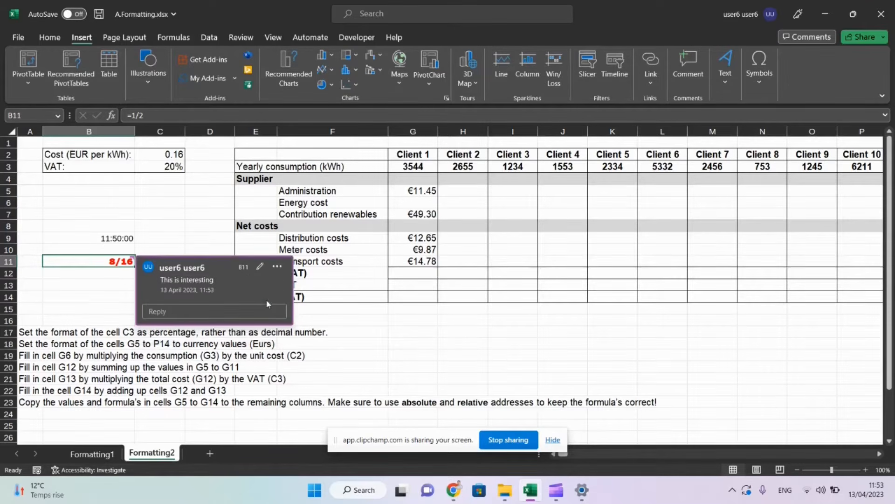
pyautogui.click(278, 268)
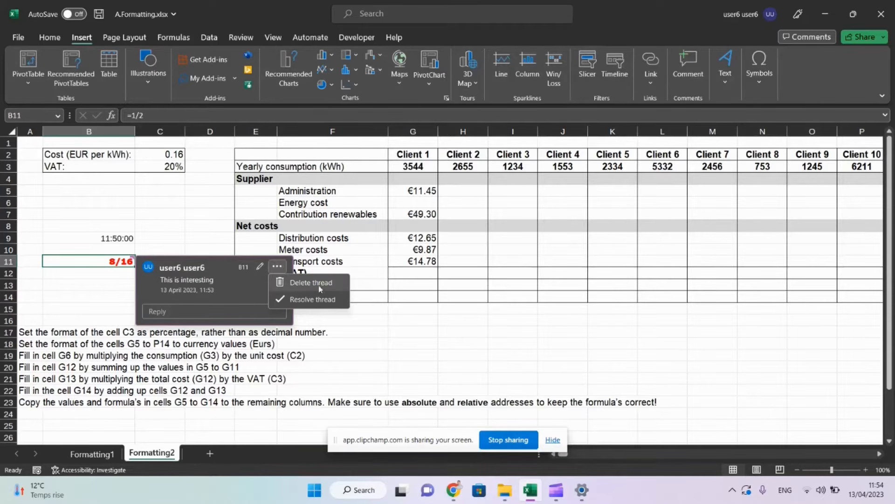
pyautogui.click(100, 261)
pyautogui.click(81, 282)
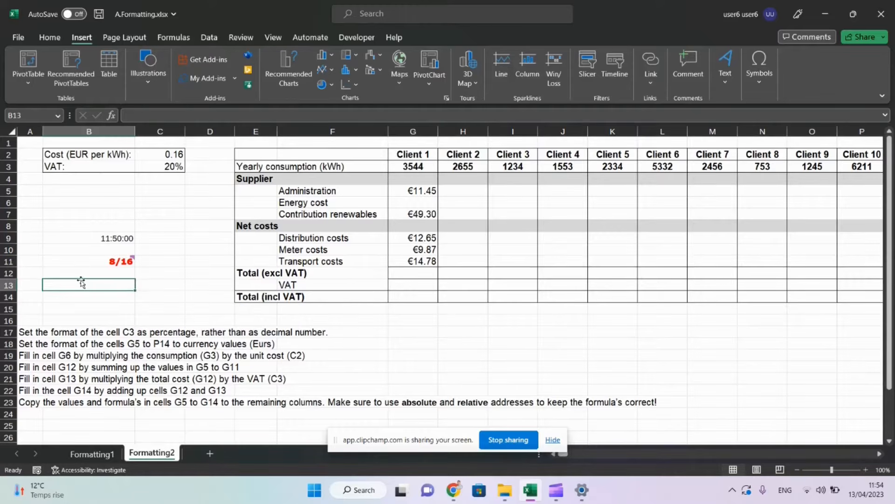
# - Switch to the A.Checklist document in Google Docs and tick off Comments and the parent item on cell formatting
pyautogui.hotkey('alt', 'Tab')
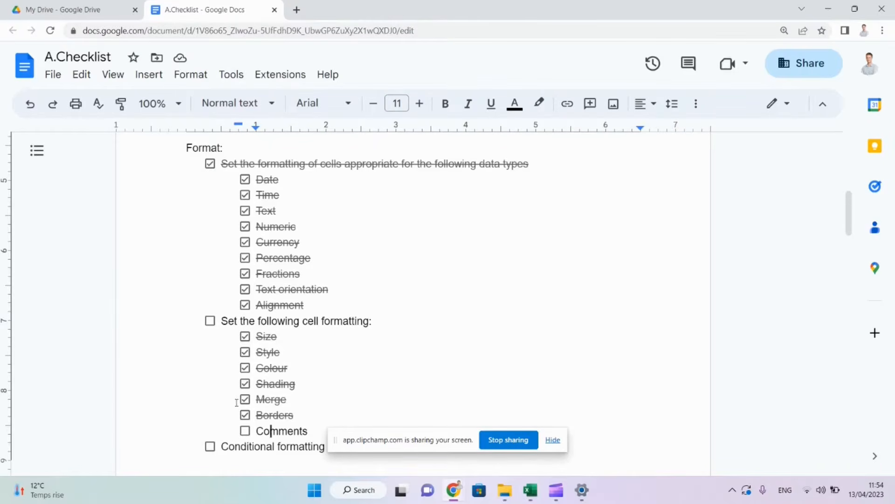
pyautogui.click(246, 429)
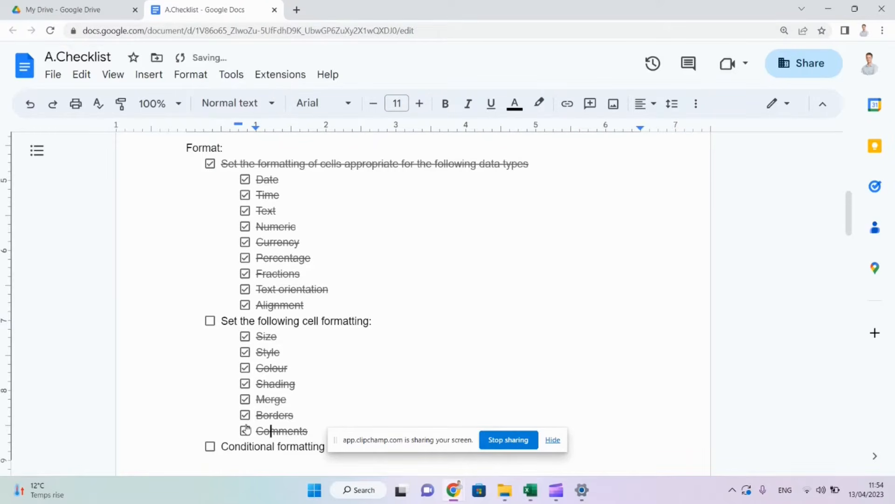
pyautogui.click(210, 321)
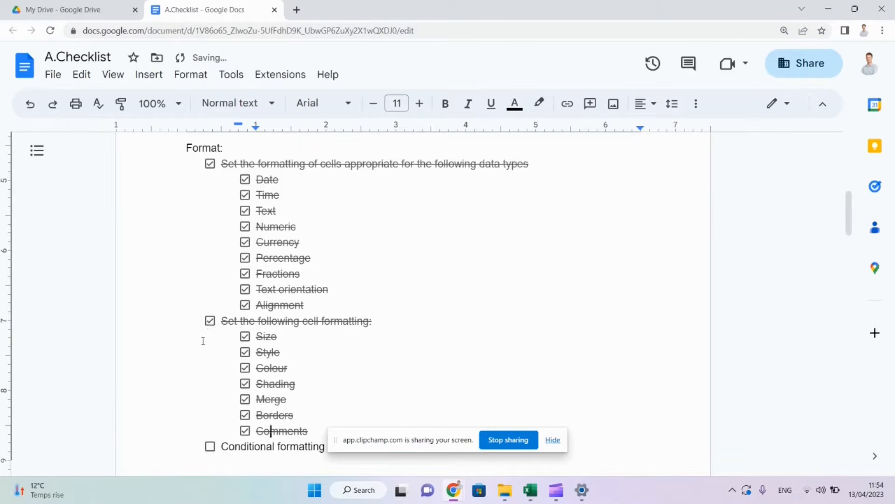
pyautogui.scroll(-4, 203, 340)
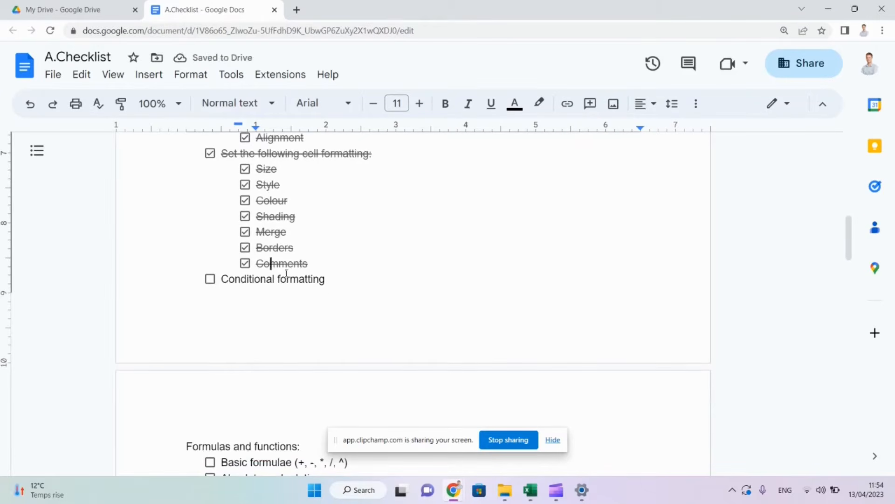
# - Hide the screen-sharing notice and open D.Exercises_ConditionalFormattingValidation.xlsx from the Excel folder in File Explorer
pyautogui.click(557, 442)
pyautogui.click(540, 485)
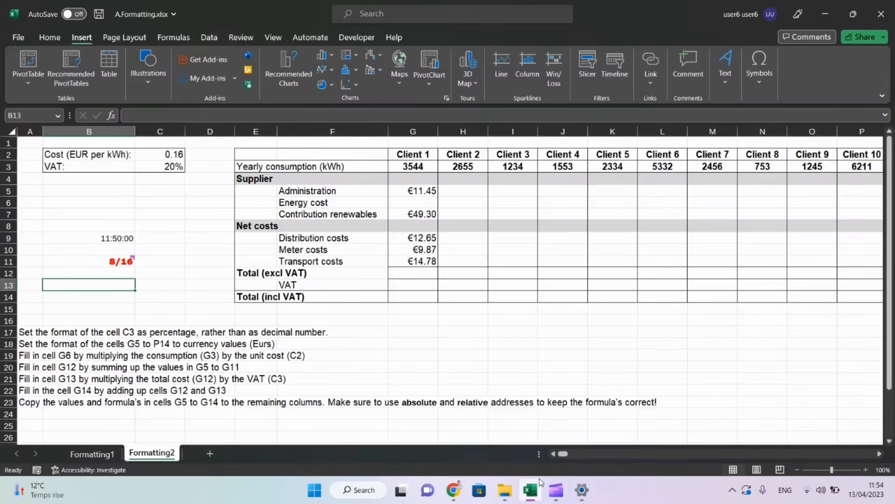
pyautogui.click(534, 490)
pyautogui.click(536, 491)
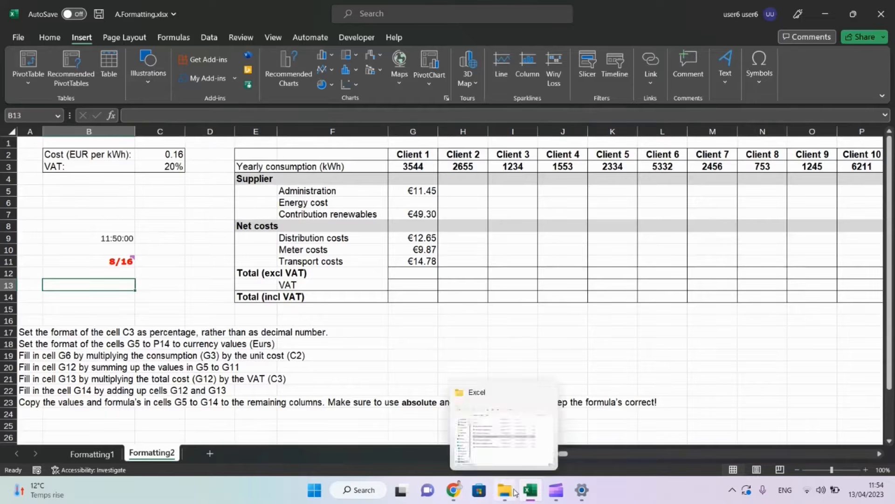
pyautogui.click(515, 492)
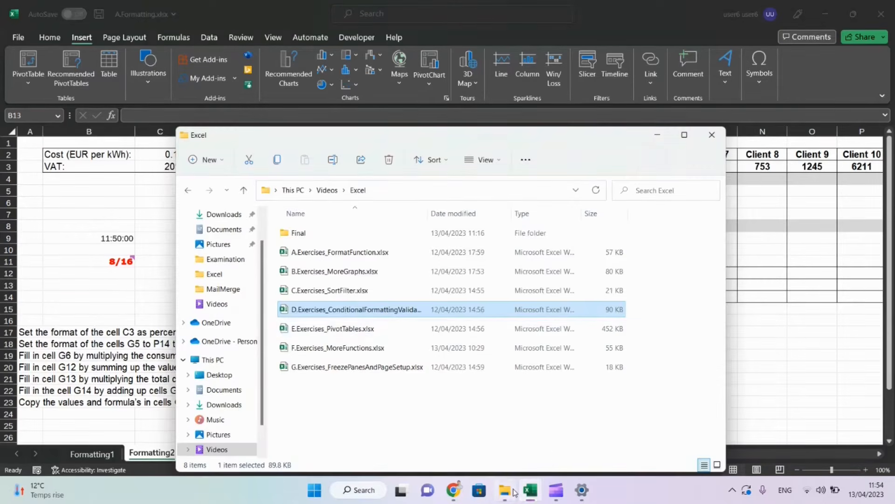
pyautogui.click(317, 310)
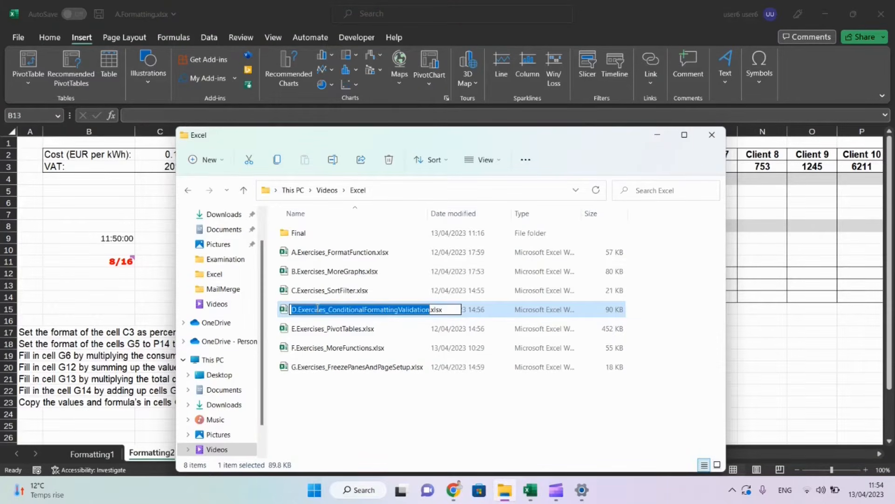
pyautogui.click(284, 312)
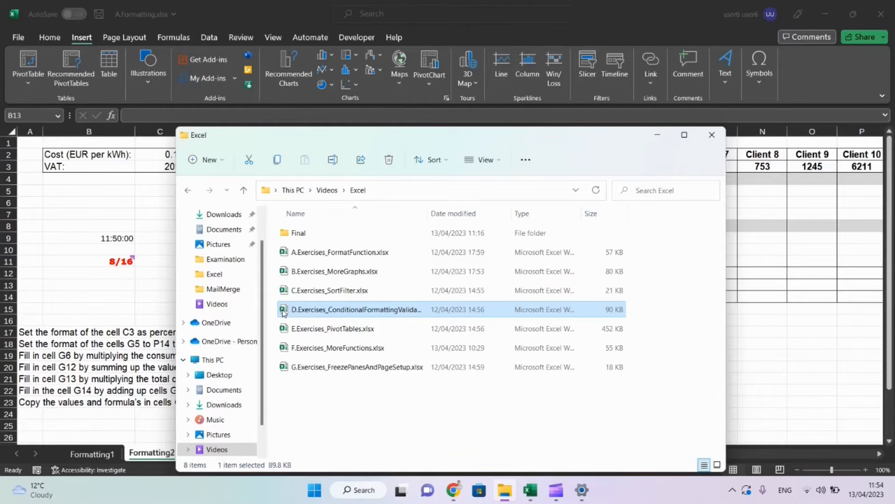
pyautogui.hotkey('alt', 'Tab')
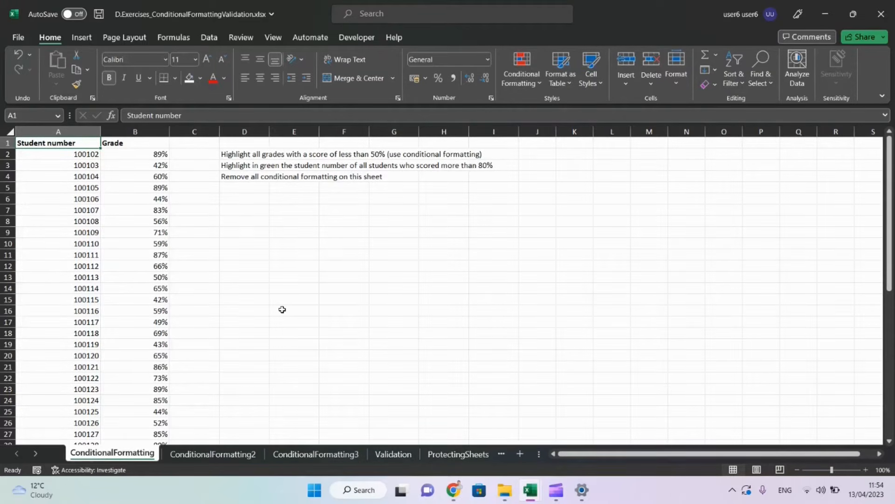
# - Add a Less Than 50% conditional formatting rule with Light Red Fill with Dark Red Text to all grades from B2 down
pyautogui.click(145, 156)
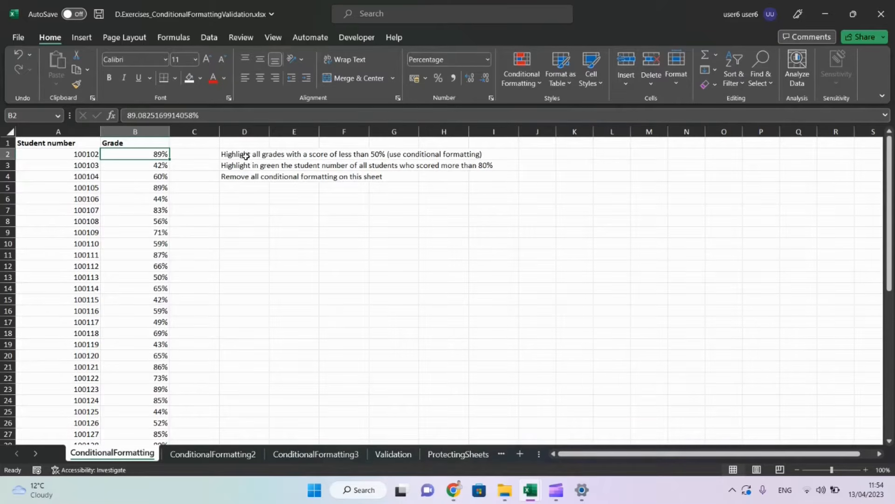
pyautogui.hotkey('ctrl', 'shift', 'Down')
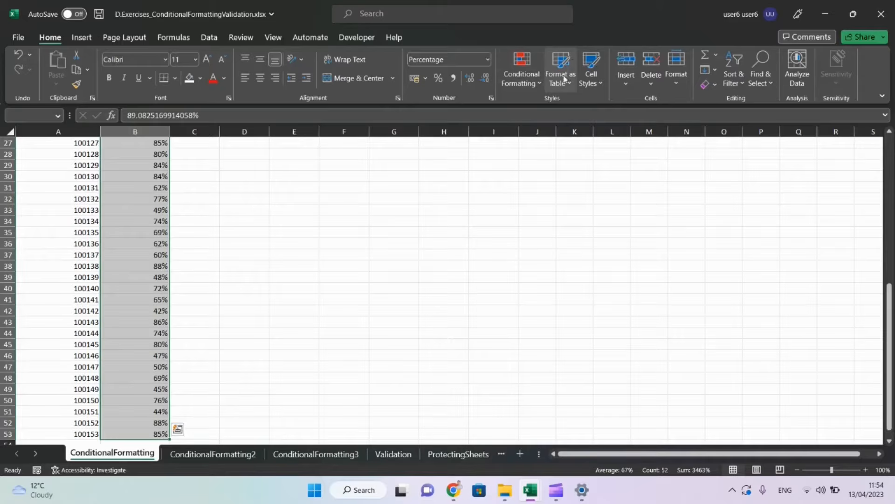
pyautogui.click(538, 80)
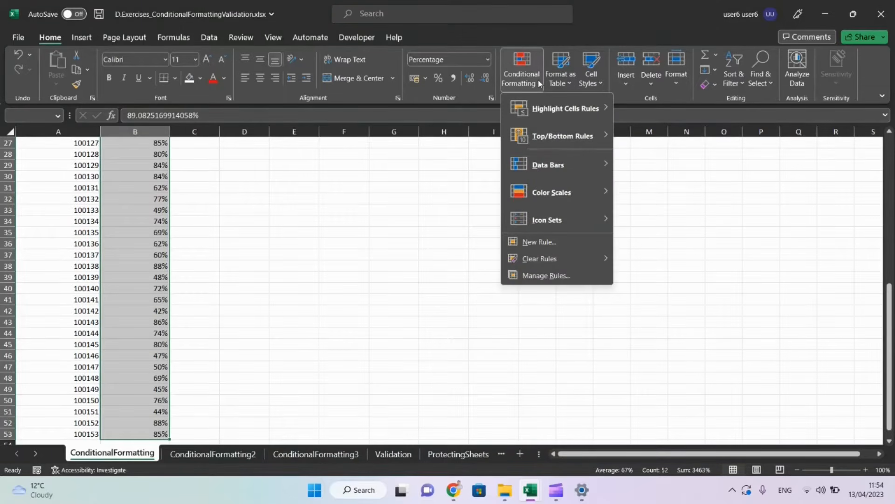
pyautogui.moveTo(540, 111)
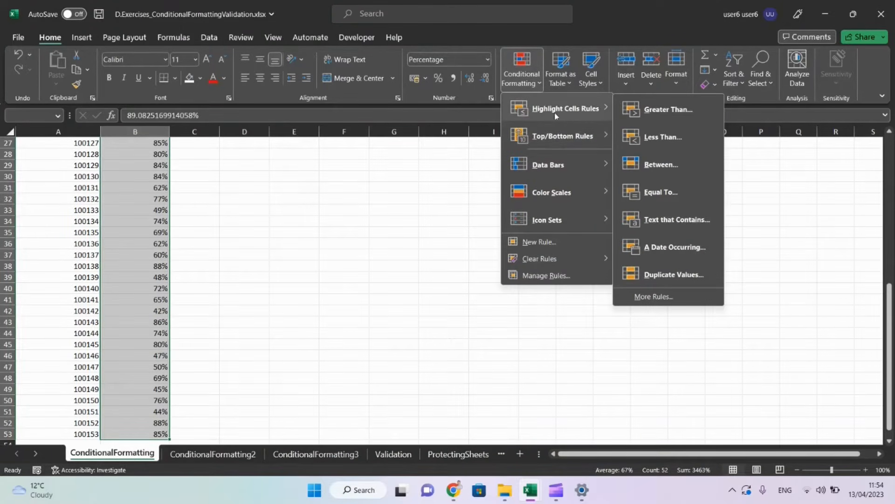
pyautogui.click(647, 137)
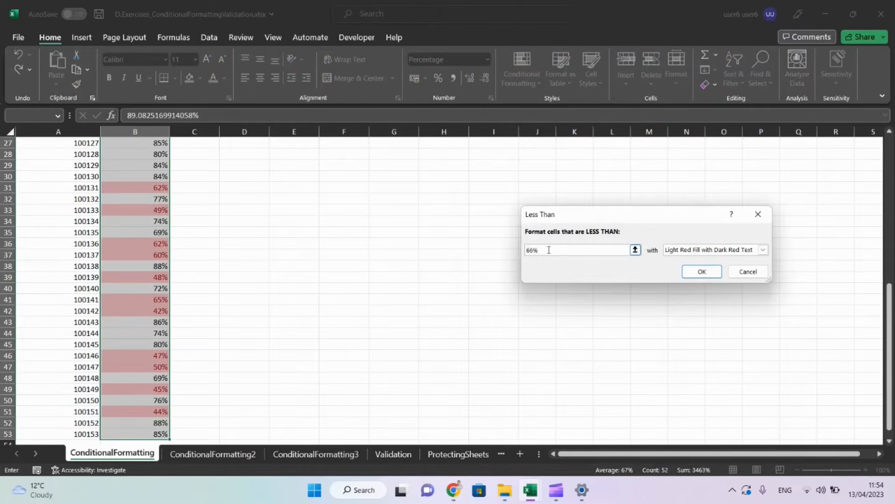
pyautogui.write('50')
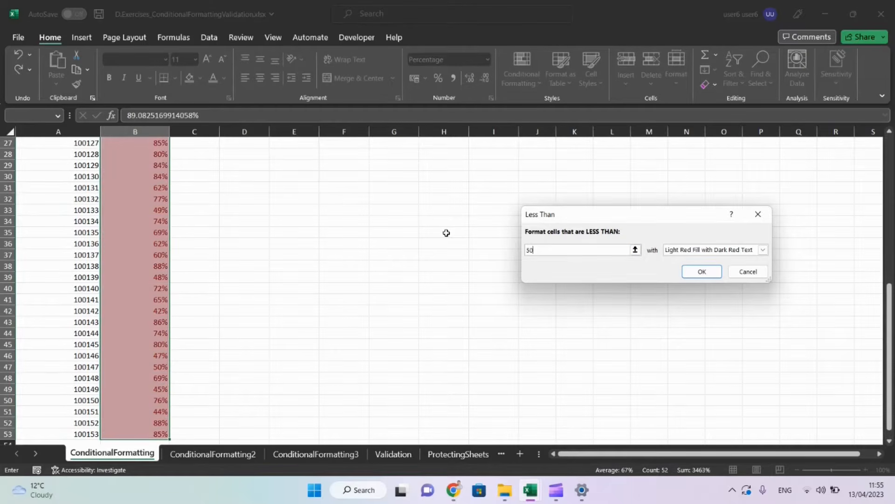
pyautogui.write('%')
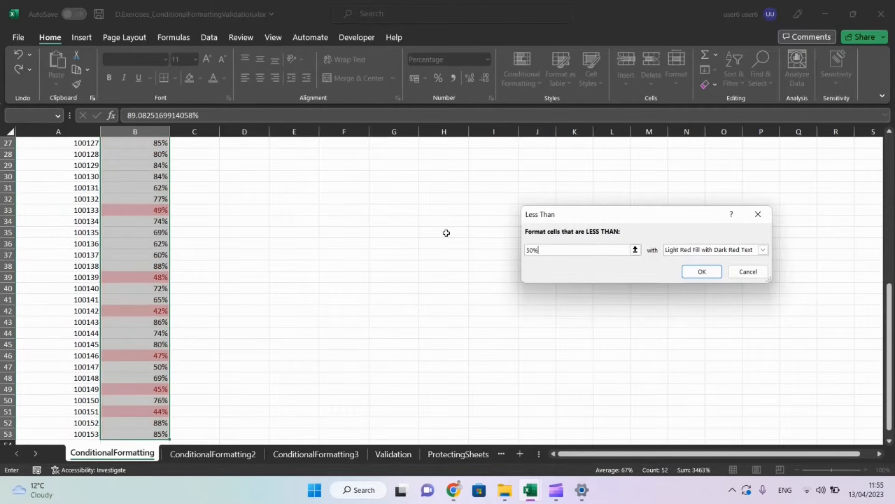
pyautogui.click(702, 271)
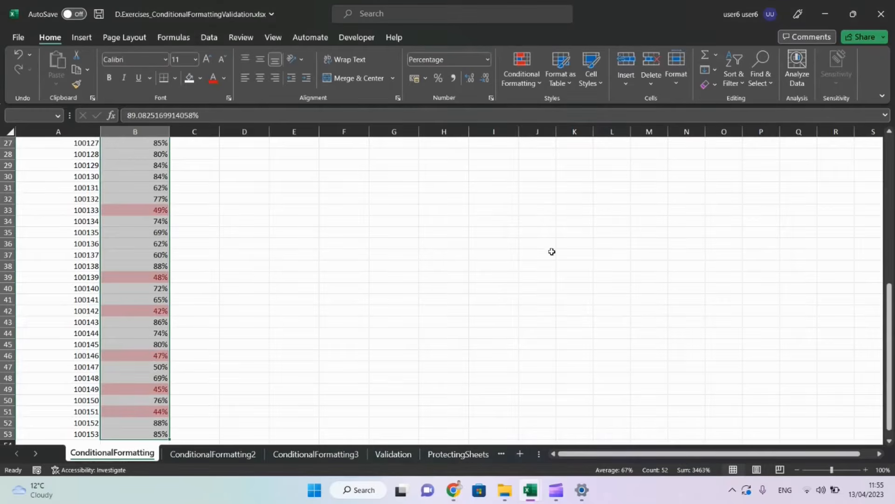
pyautogui.scroll(9, 334, 217)
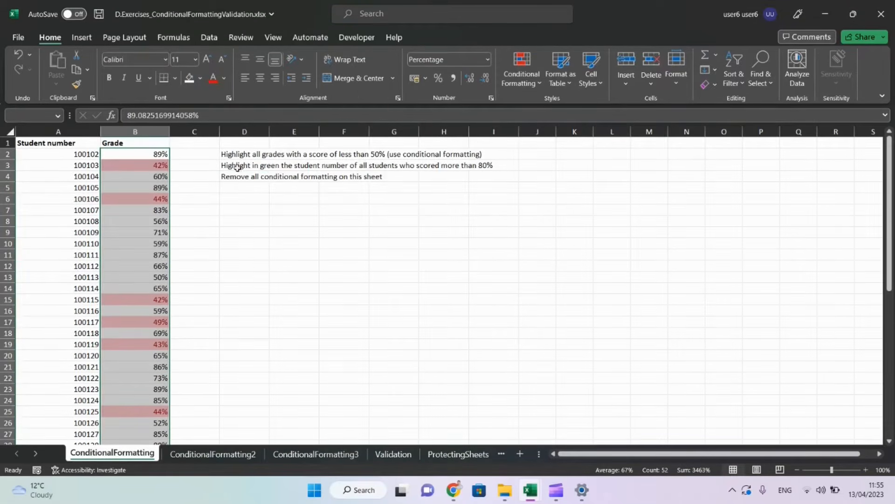
# - Add a Greater Than 80% conditional formatting rule with Green Fill with Dark Green Text to all grades from B2 down
pyautogui.click(235, 166)
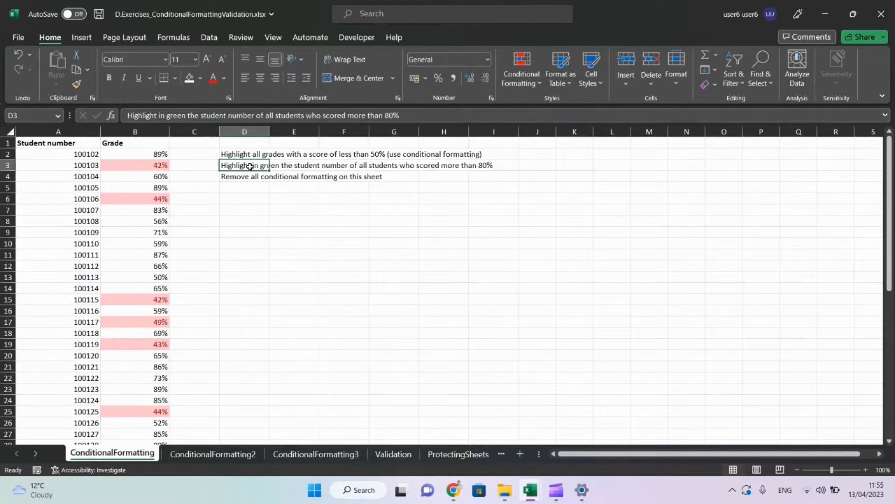
pyautogui.click(135, 156)
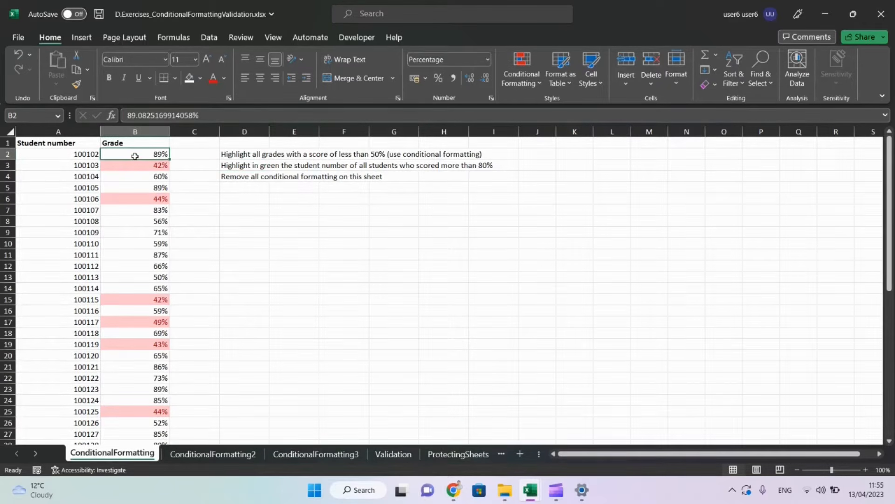
pyautogui.hotkey('ctrl', 'shift', 'Down')
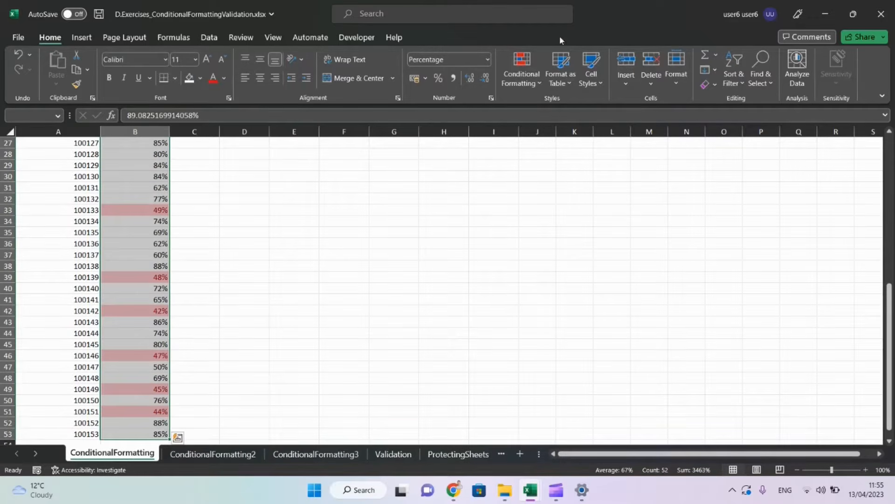
pyautogui.click(539, 80)
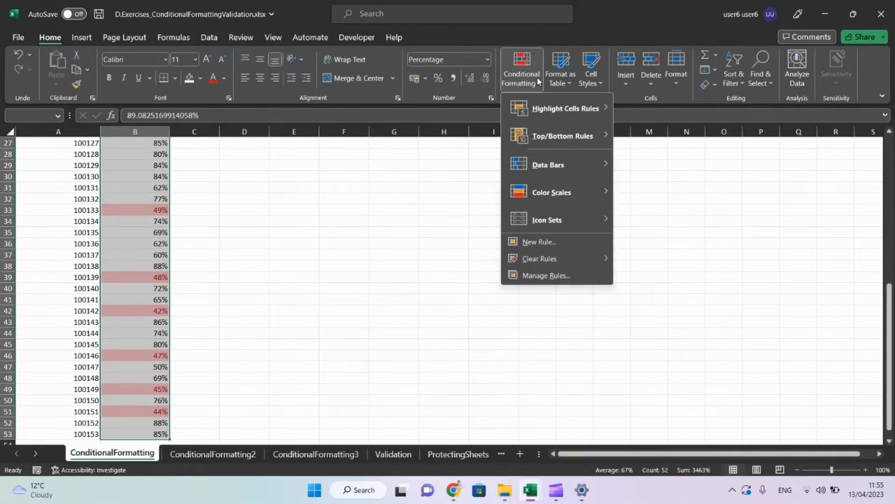
pyautogui.moveTo(548, 112)
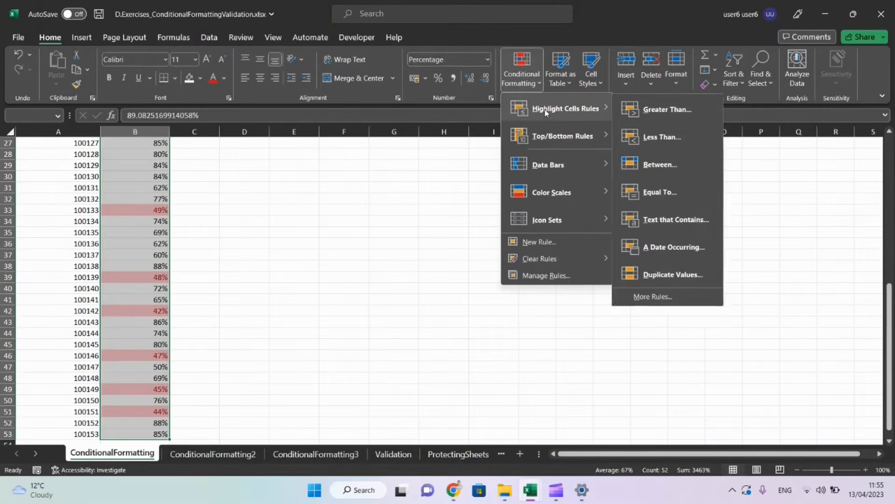
pyautogui.click(646, 110)
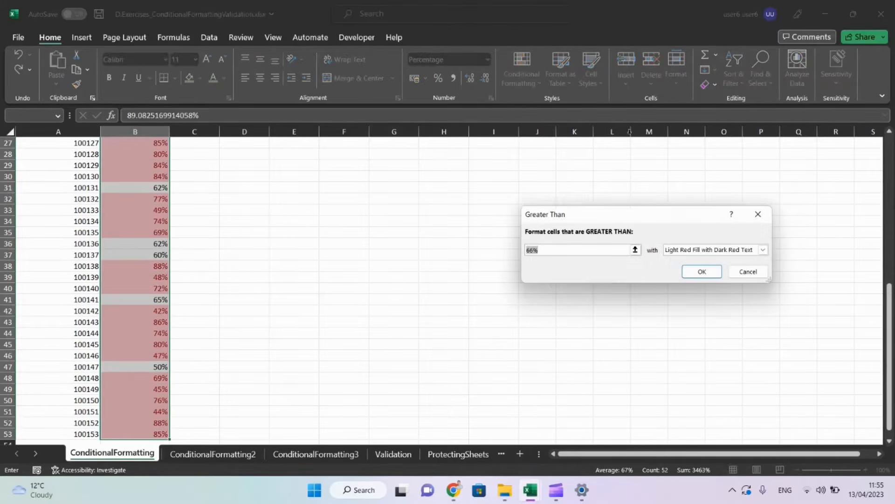
pyautogui.click(591, 253)
pyautogui.moveTo(591, 253); pyautogui.dragTo(558, 243)
pyautogui.write('80')
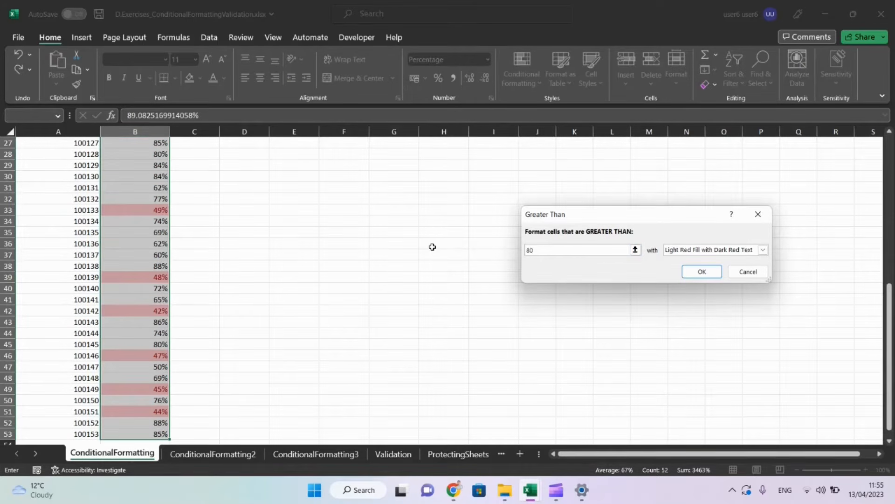
pyautogui.write('%')
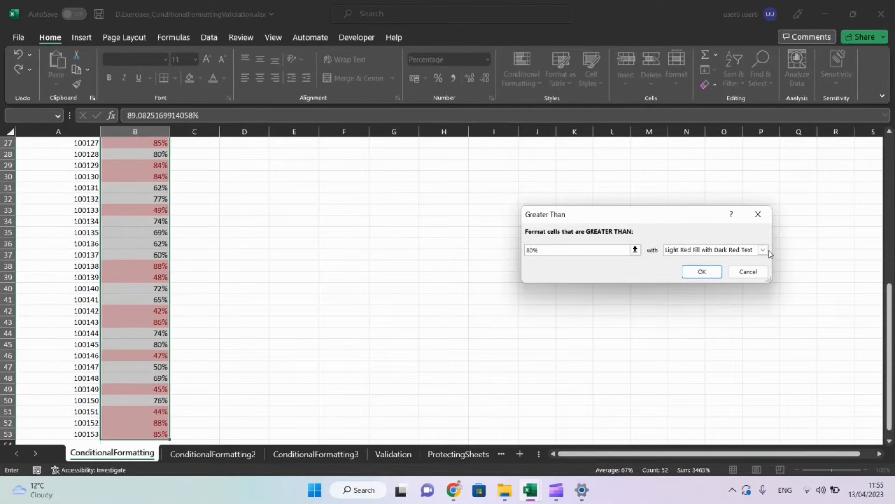
pyautogui.click(756, 252)
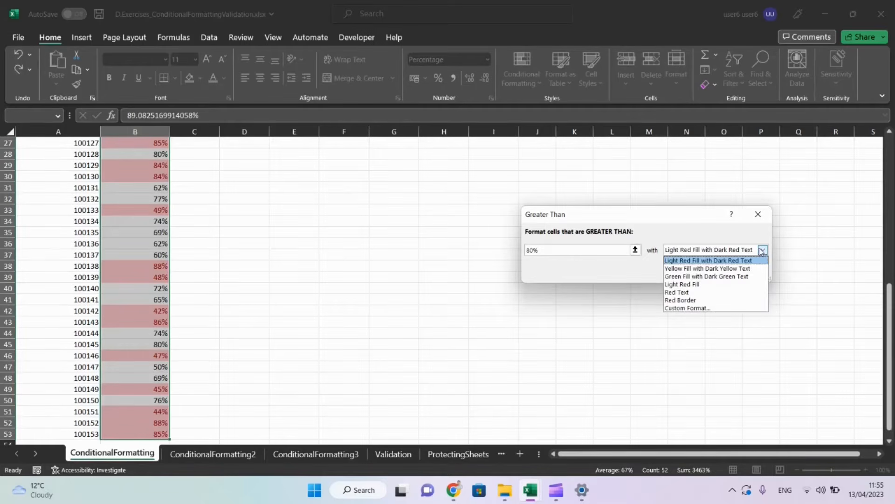
pyautogui.click(718, 277)
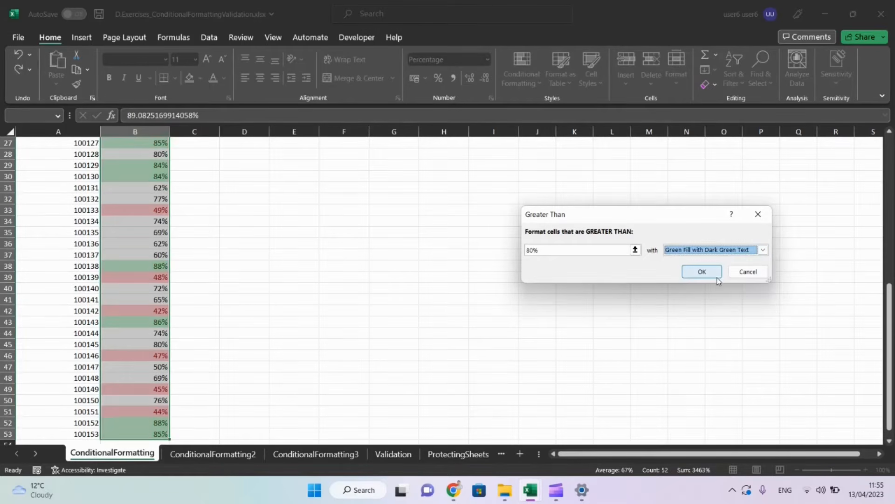
pyautogui.click(702, 272)
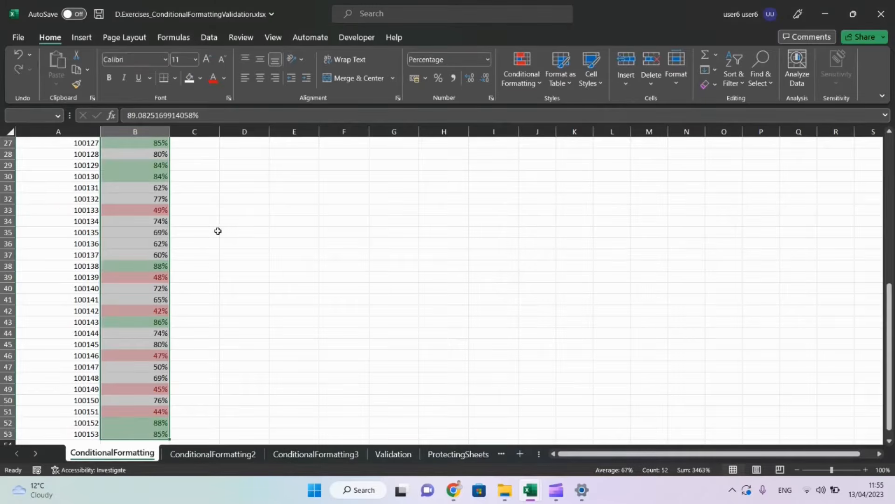
# - Delete both conditional formatting rules listed for This Worksheet in the Rules Manager and apply the removal
pyautogui.scroll(9, 215, 226)
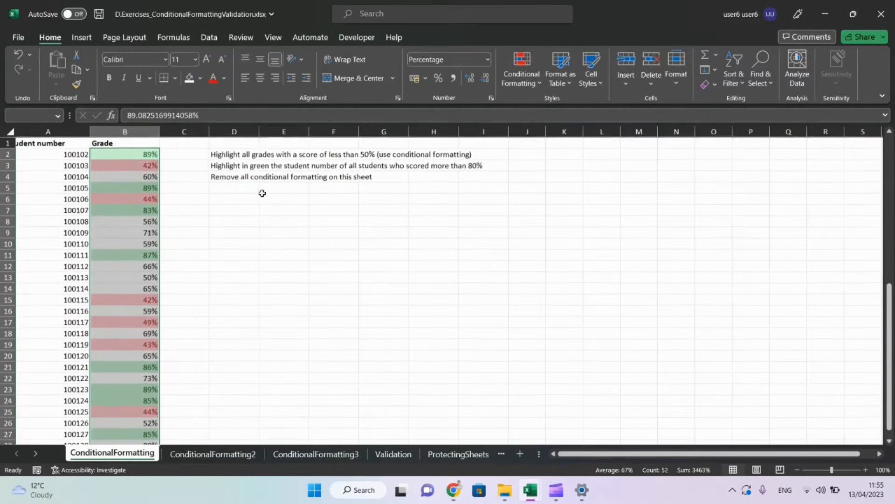
pyautogui.click(518, 81)
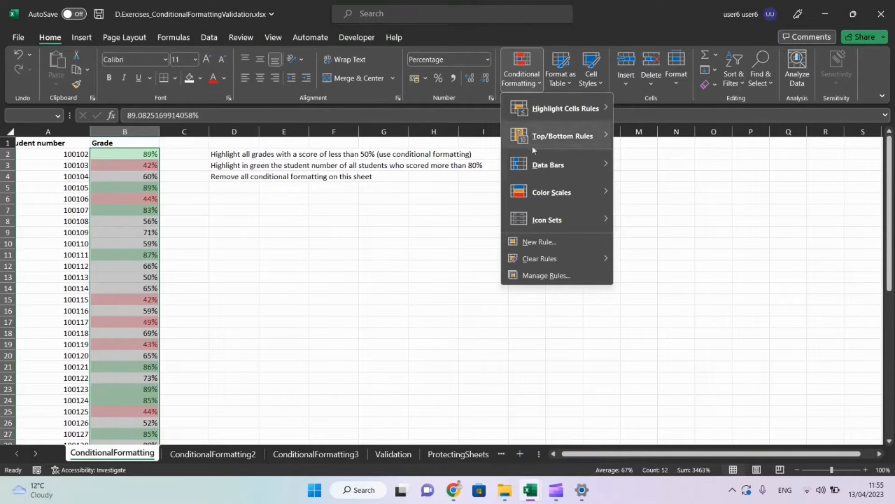
pyautogui.click(529, 276)
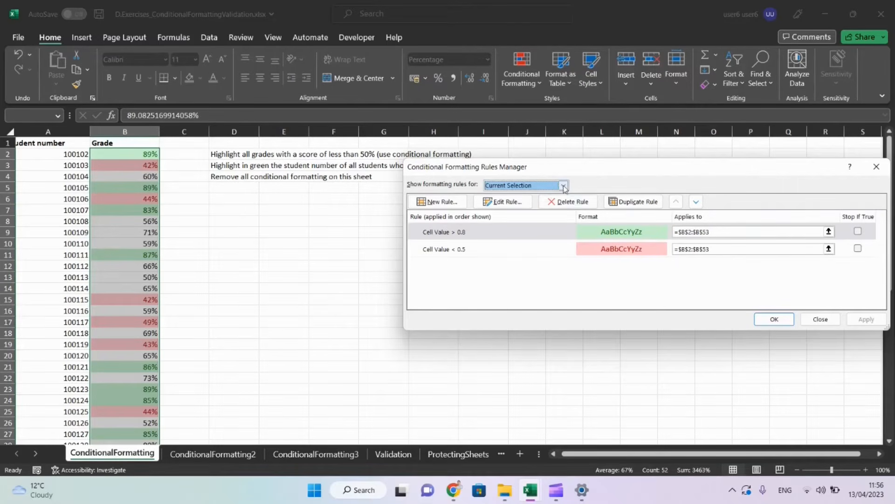
pyautogui.click(541, 185)
pyautogui.click(511, 204)
pyautogui.click(574, 204)
pyautogui.click(573, 205)
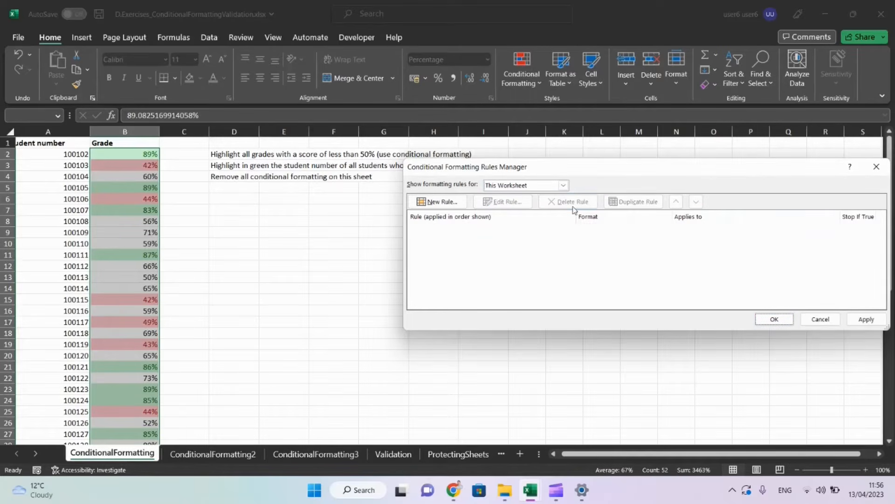
pyautogui.click(765, 318)
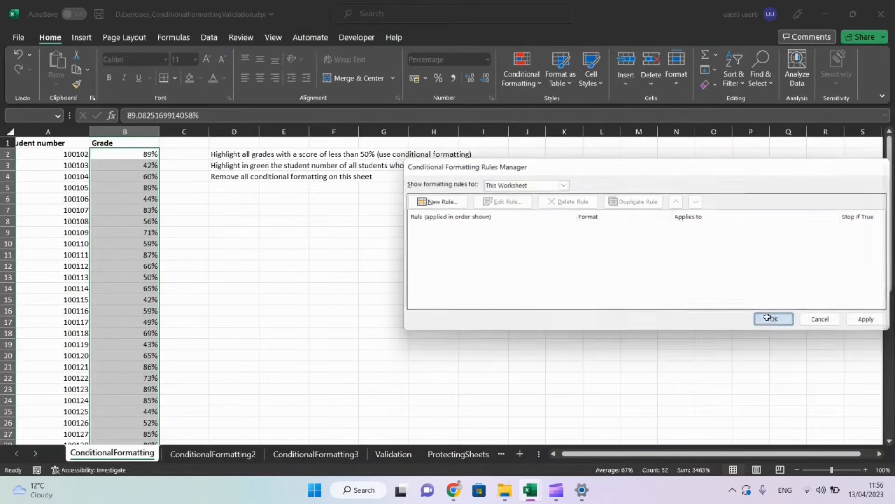
pyautogui.click(229, 205)
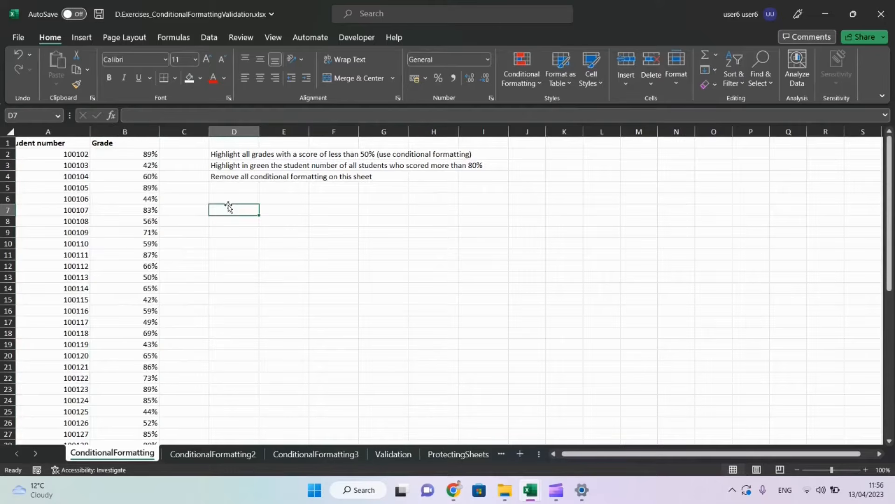
# - On the ConditionalFormatting2 sheet, apply a red-to-yellow-to-green colour scale to the values in B2:B42
pyautogui.click(213, 454)
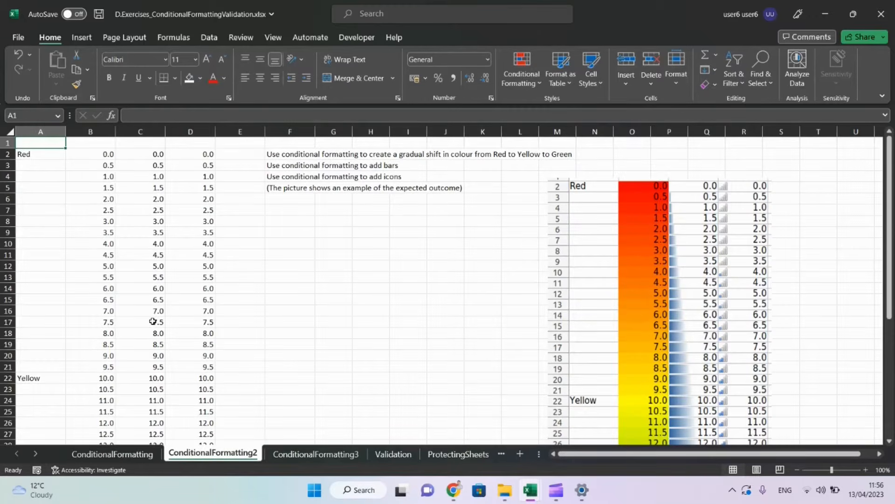
pyautogui.click(100, 154)
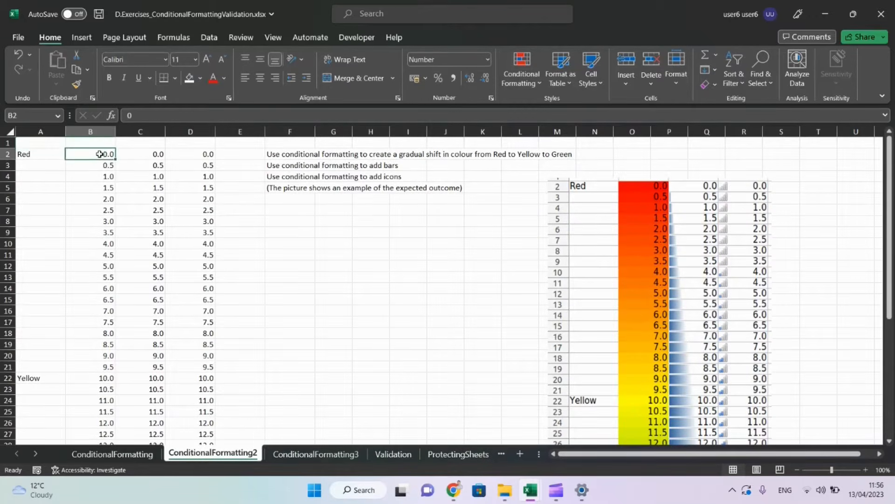
pyautogui.hotkey('ctrl', 'shift', 'Down')
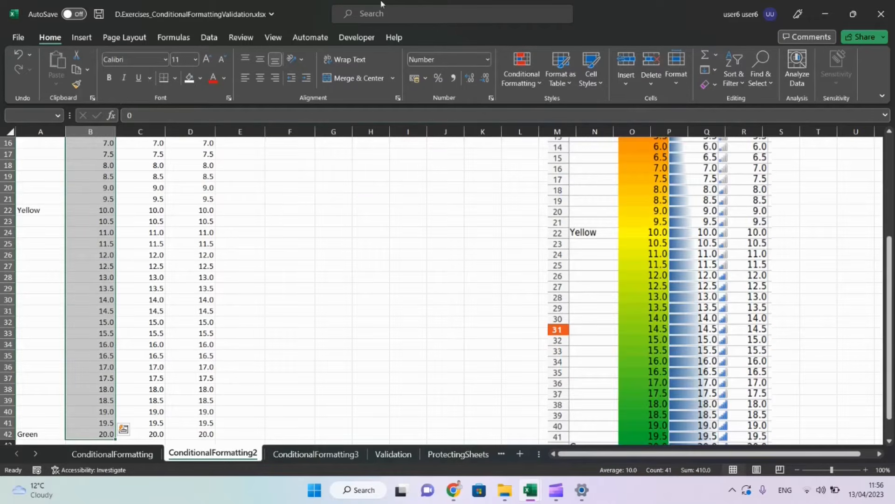
pyautogui.click(516, 80)
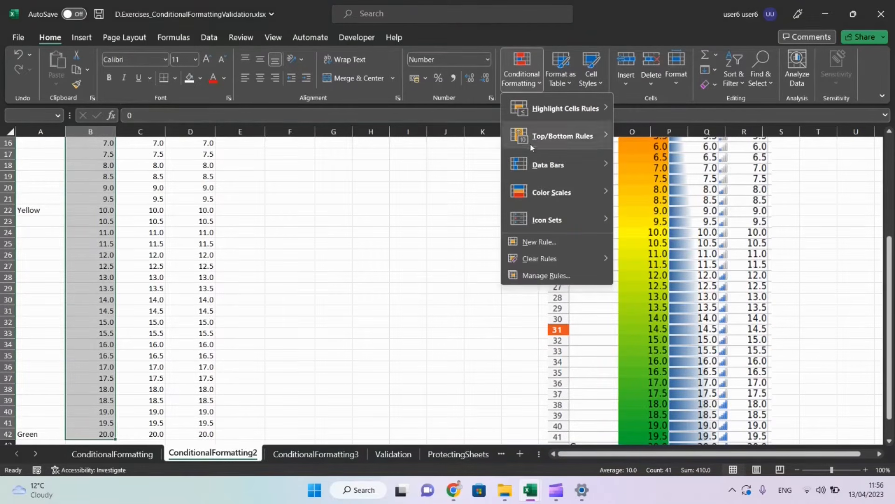
pyautogui.moveTo(559, 198)
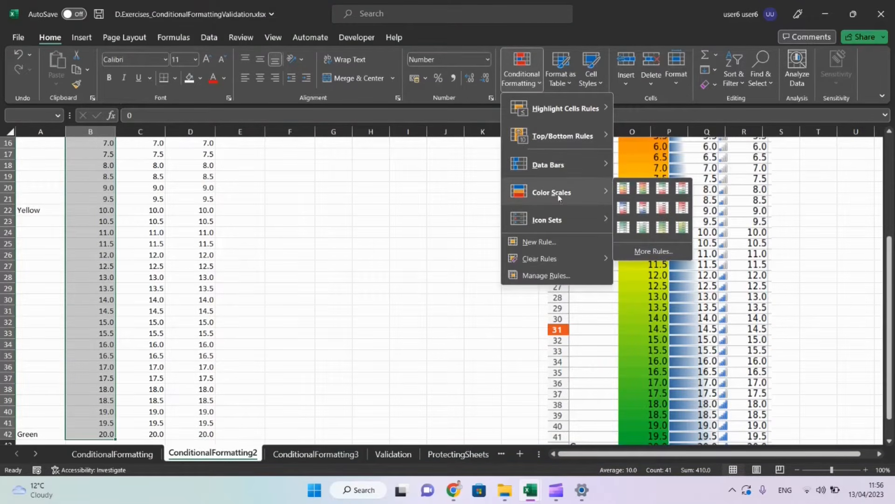
pyautogui.click(623, 190)
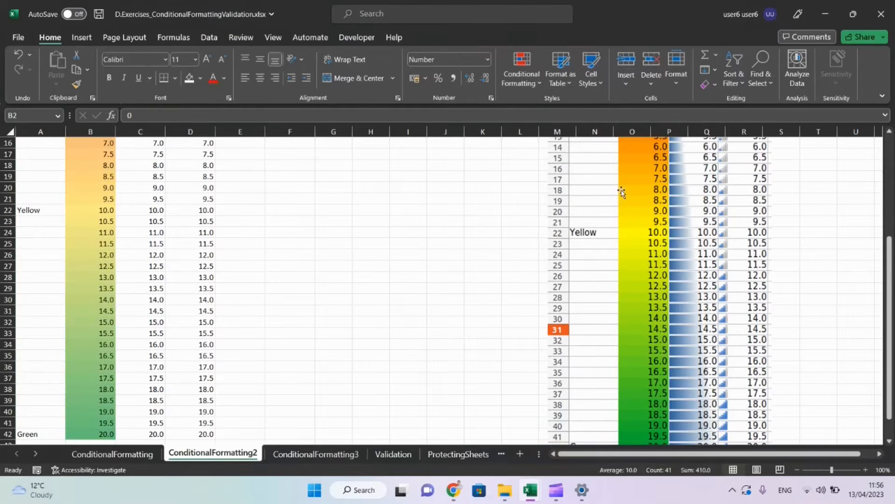
# - Add blue gradient fill data bars to the values in C2:C42
pyautogui.click(150, 206)
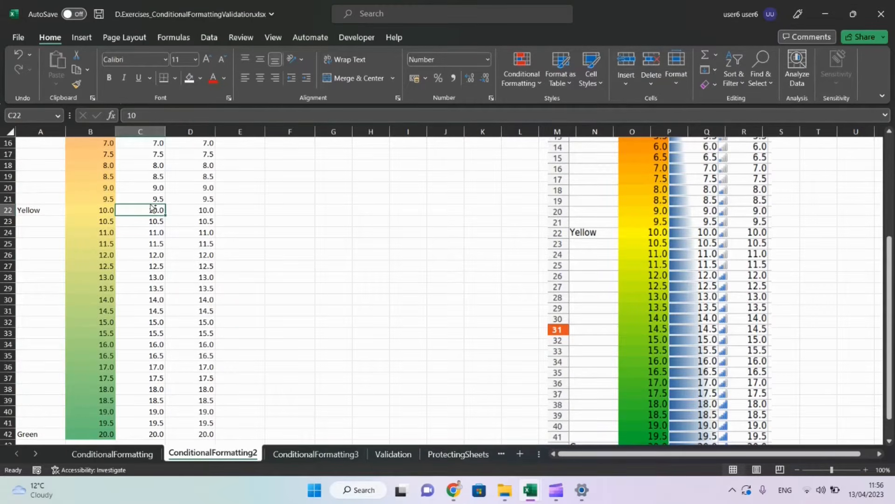
pyautogui.hotkey('ctrl', 'Up')
pyautogui.hotkey('ctrl', 'shift', 'Down')
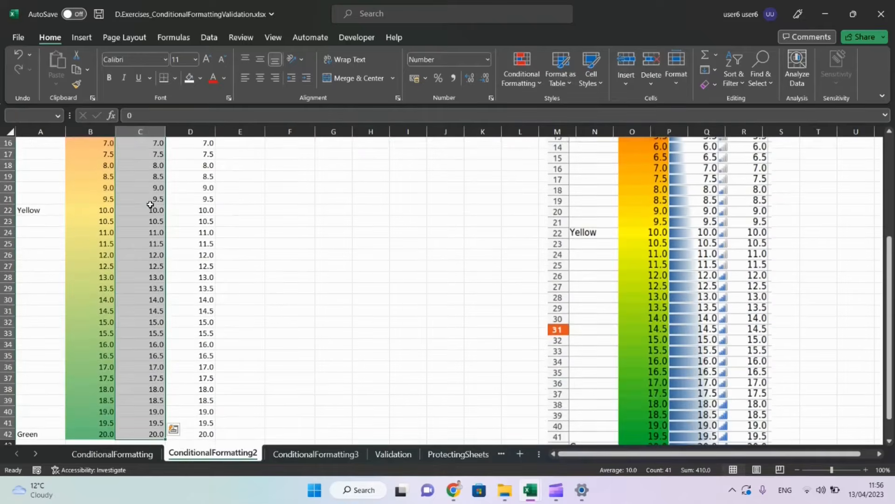
pyautogui.click(514, 86)
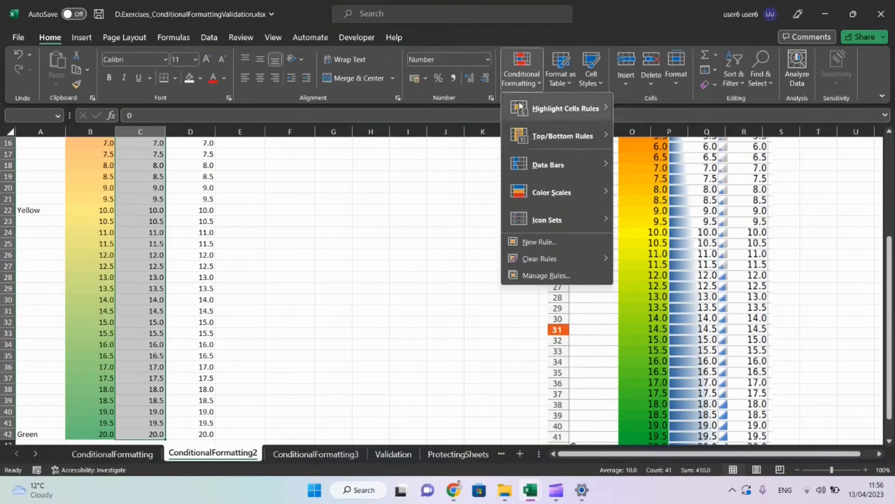
pyautogui.moveTo(549, 167)
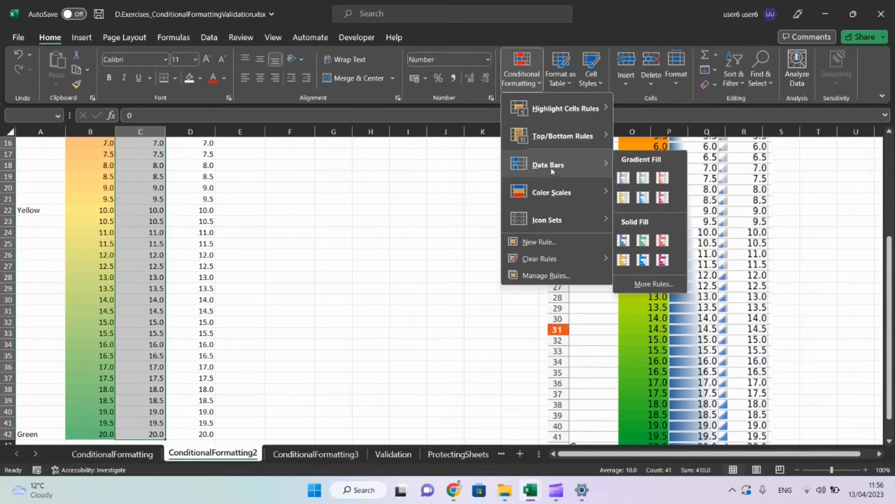
pyautogui.click(626, 179)
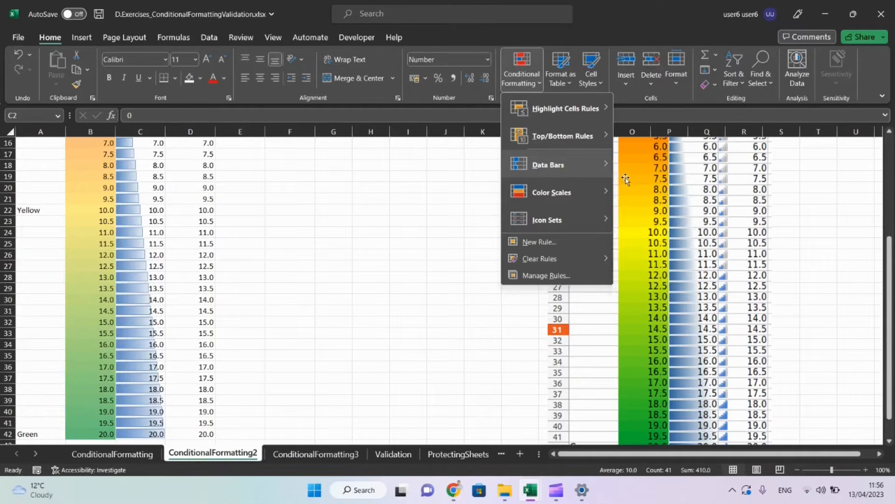
# - Add the five-level signal bar rating icon set to the values in D2:D42
pyautogui.click(184, 228)
pyautogui.hotkey('ctrl', 'Up')
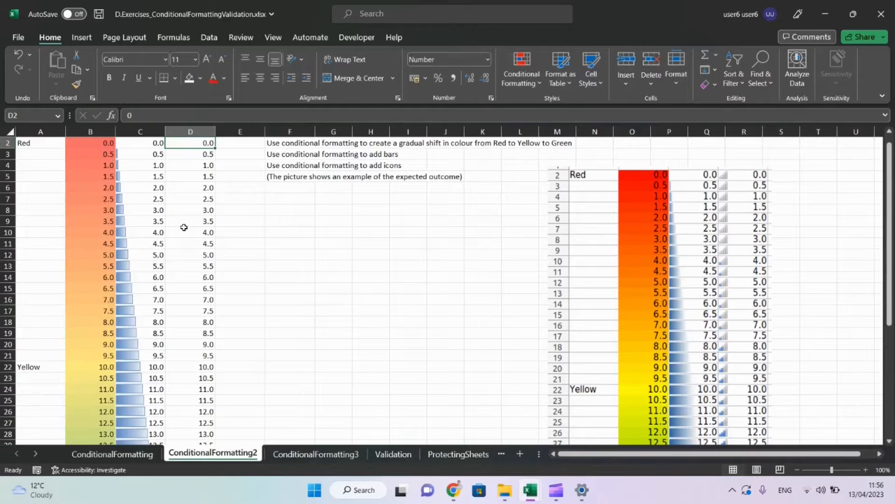
pyautogui.hotkey('ctrl', 'shift', 'Down')
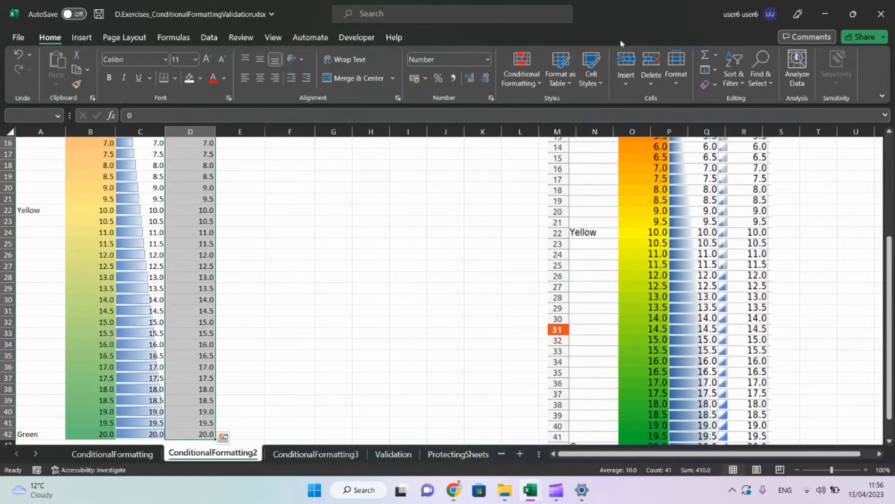
pyautogui.click(538, 83)
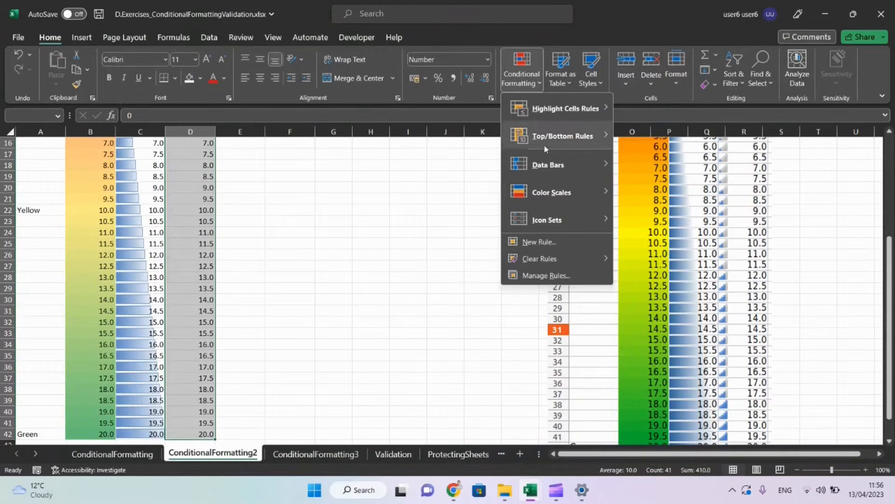
pyautogui.moveTo(569, 227)
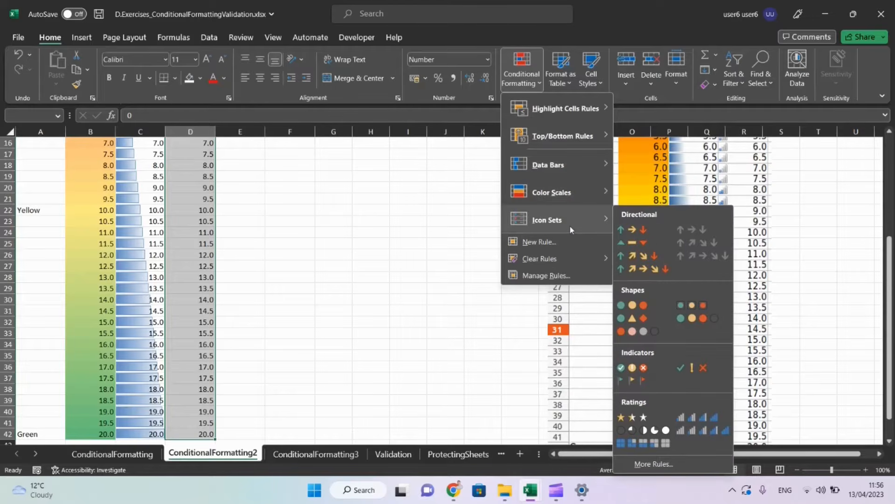
pyautogui.click(709, 430)
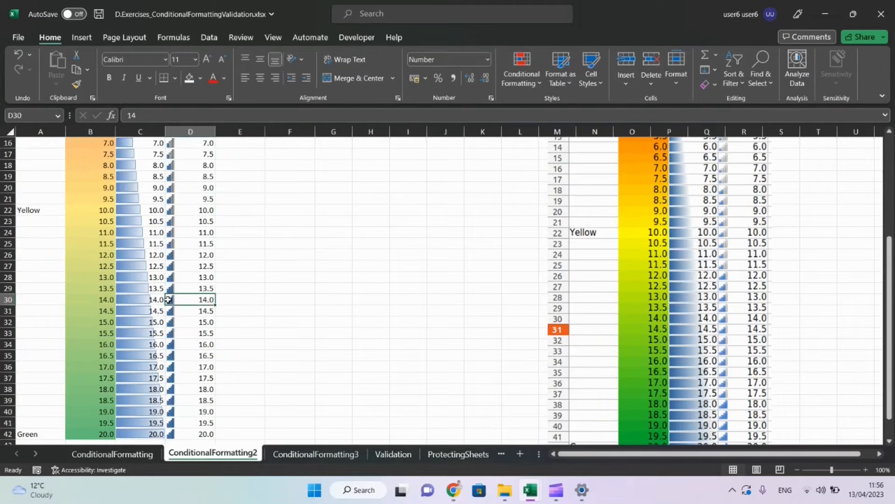
pyautogui.click(234, 304)
pyautogui.hotkey('ctrl', 'Up')
pyautogui.press('Left')
pyautogui.press('Down')
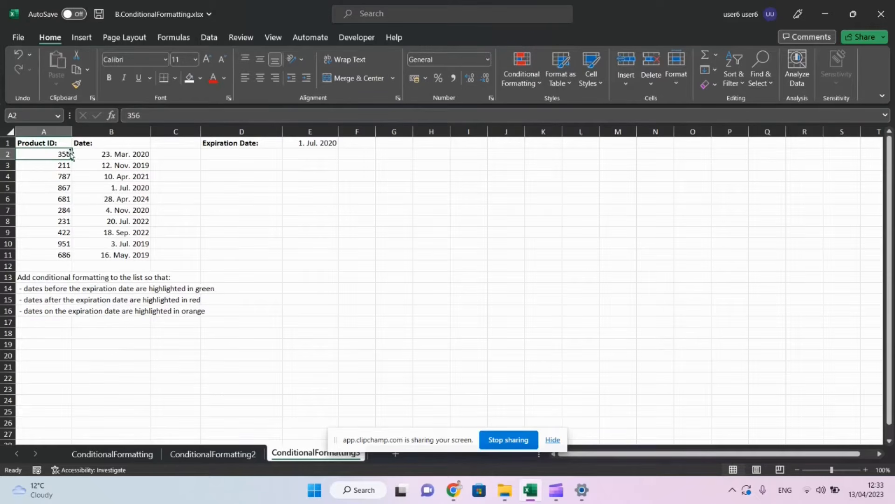
# - Start a formula-based conditional formatting rule for A2 on the ConditionalFormatting3 sheet, using the formula =B2<E1
pyautogui.click(523, 85)
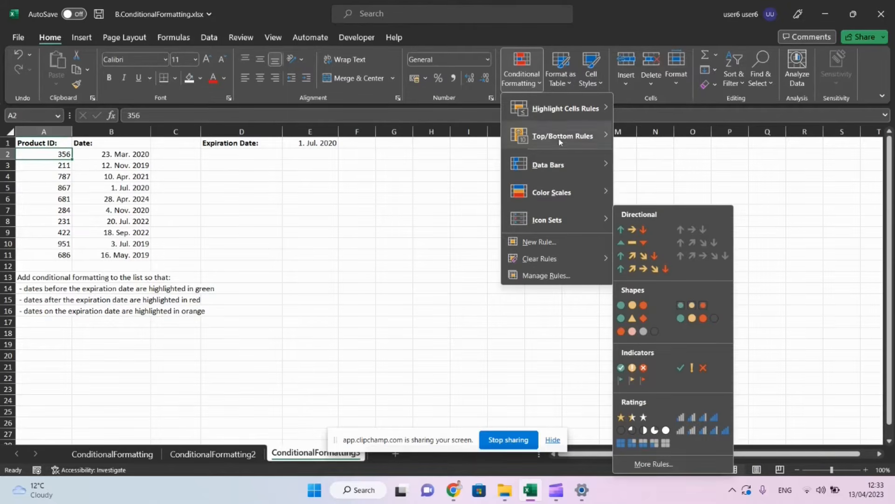
pyautogui.click(537, 242)
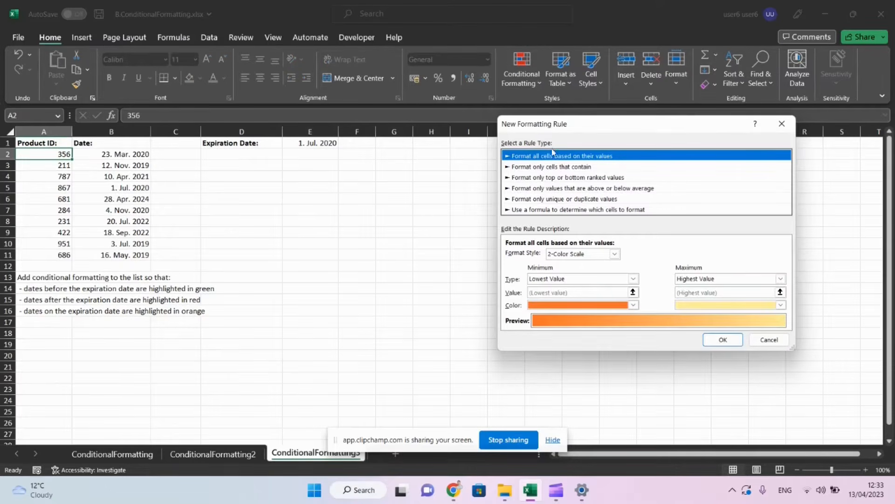
pyautogui.click(517, 209)
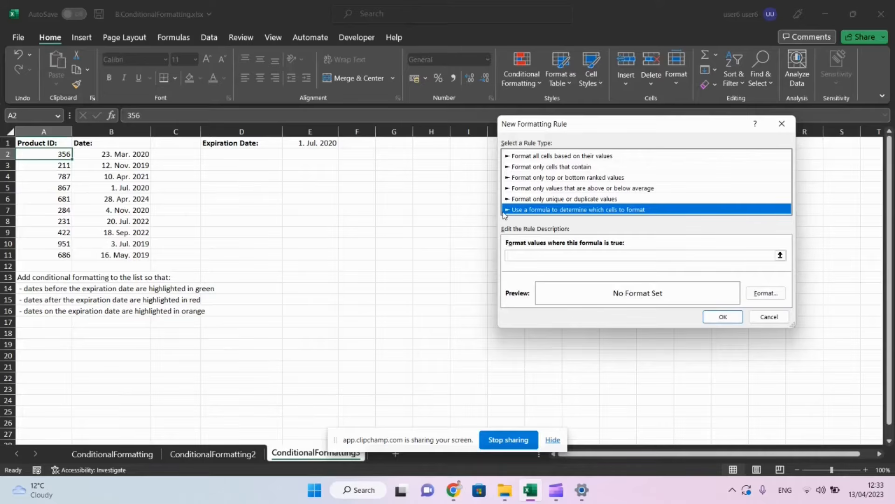
pyautogui.click(507, 254)
pyautogui.click(514, 254)
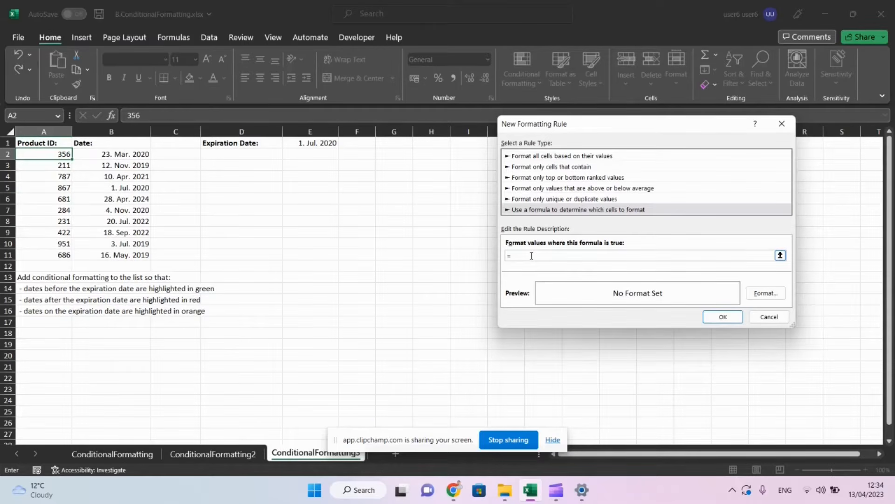
pyautogui.write('@')
pyautogui.write(' <')
# - Give the rule a light green fill, create it, and copy A2's formatting to A3:A11
pyautogui.click(755, 292)
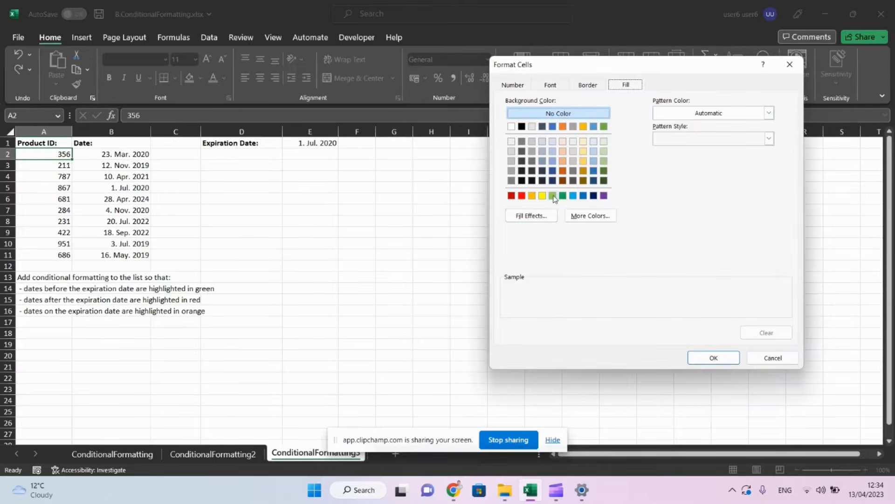
pyautogui.click(555, 196)
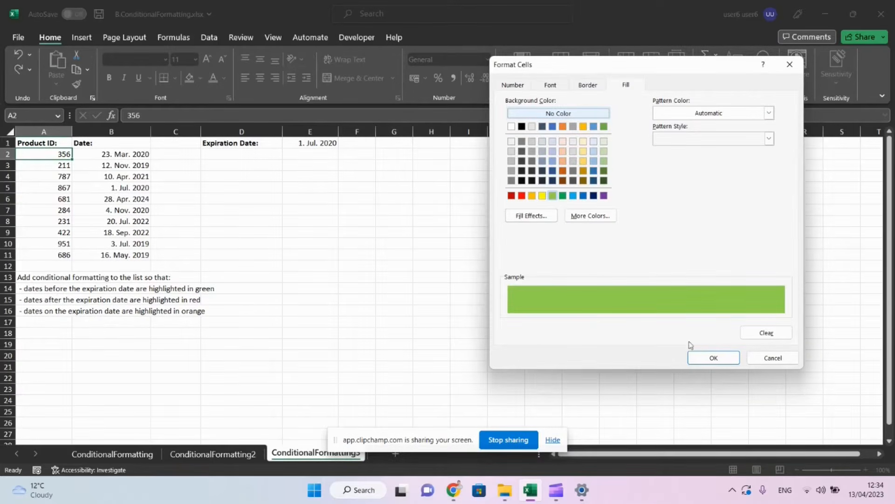
pyautogui.click(702, 355)
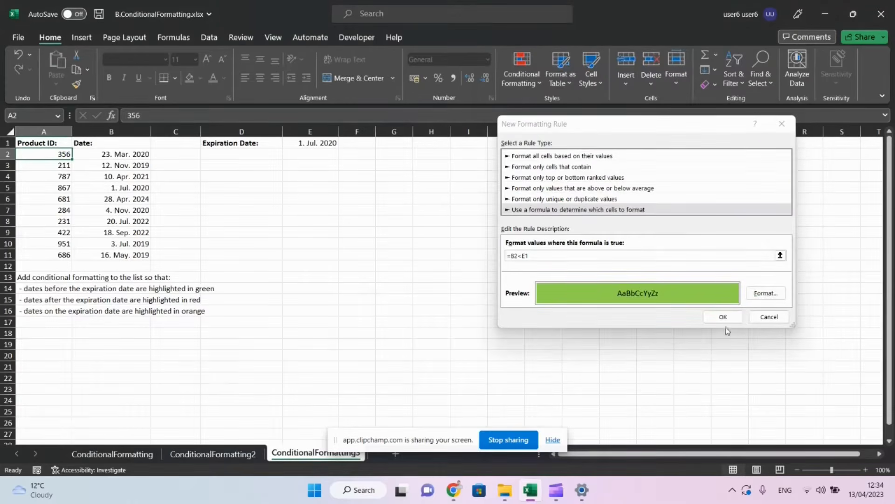
pyautogui.click(724, 317)
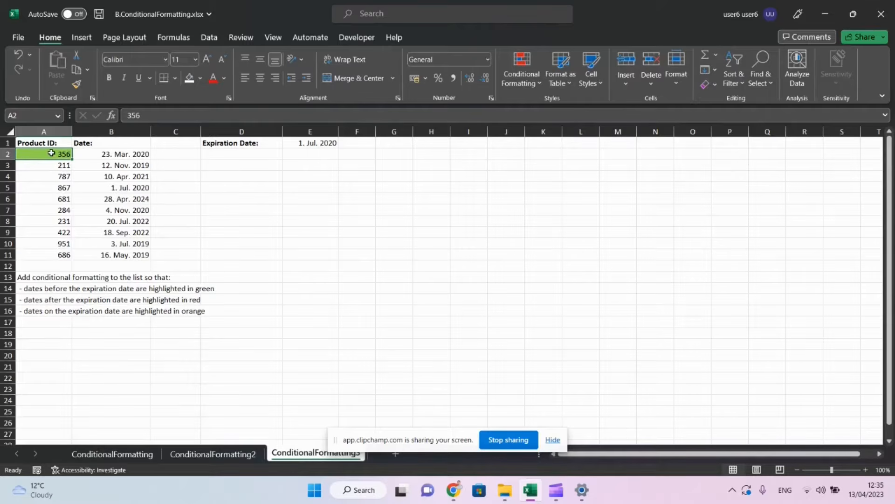
pyautogui.click(78, 84)
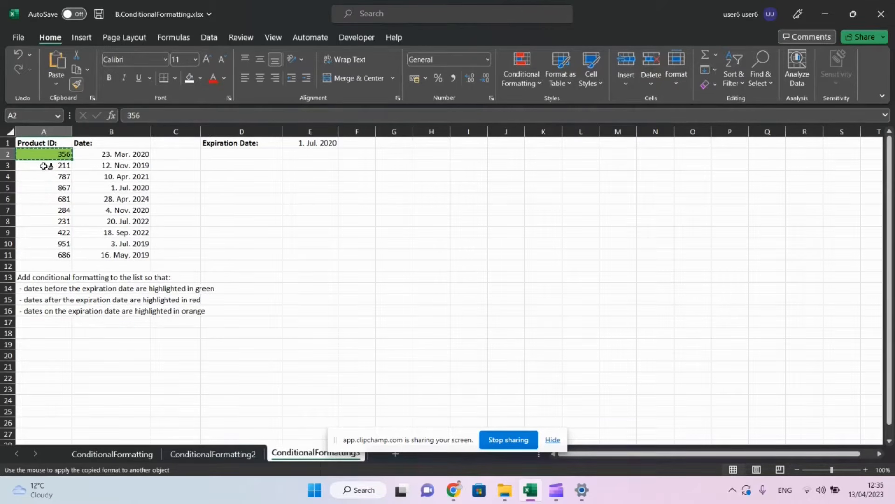
pyautogui.moveTo(41, 166); pyautogui.dragTo(44, 256)
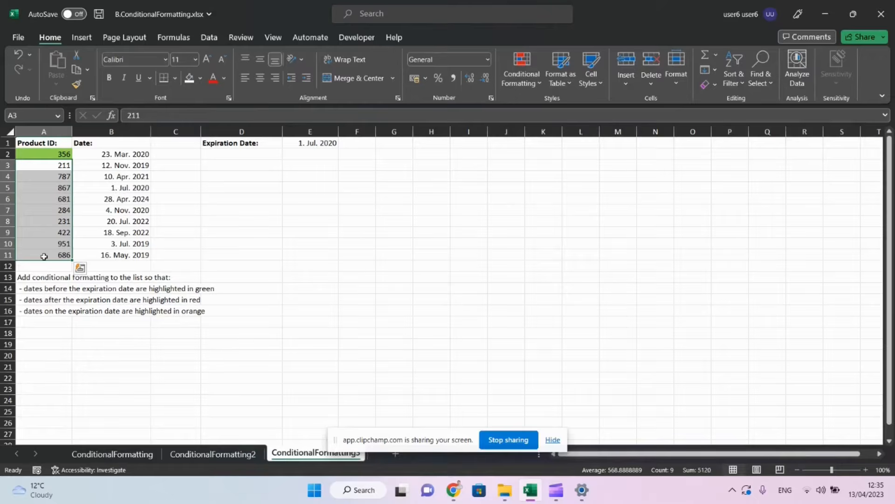
# - Edit the green rule on A2:A11 so its formula reads =B2<E$1, and apply the change
pyautogui.click(48, 154)
pyautogui.click(515, 78)
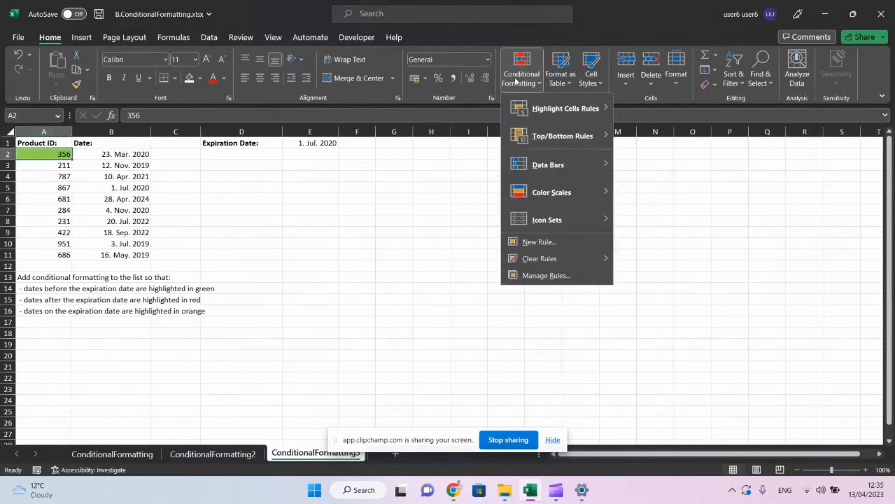
pyautogui.click(538, 276)
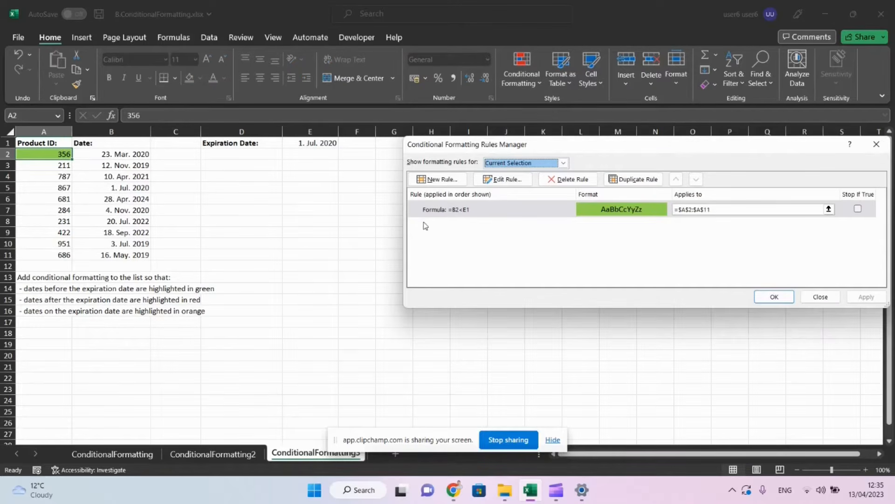
pyautogui.click(456, 210)
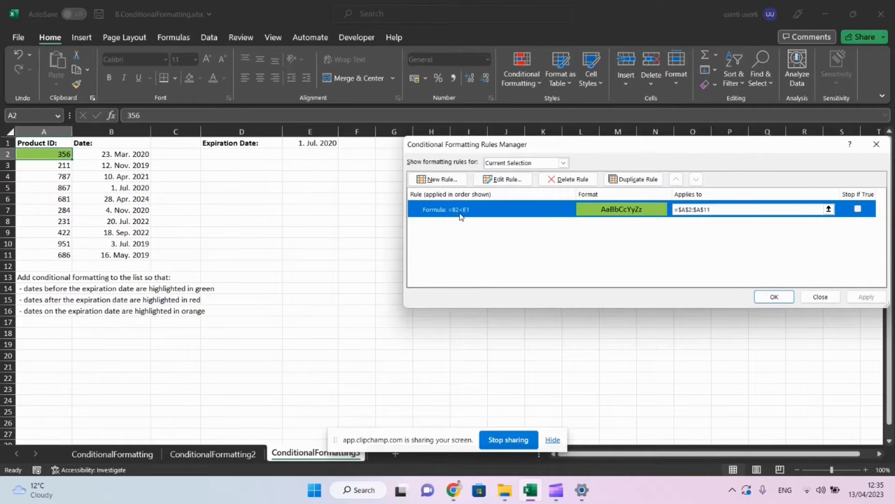
pyautogui.click(495, 181)
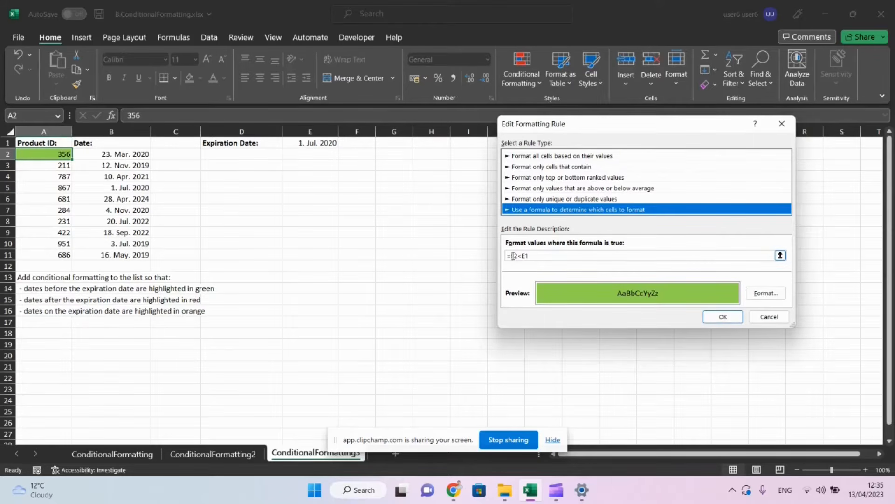
pyautogui.press('Return')
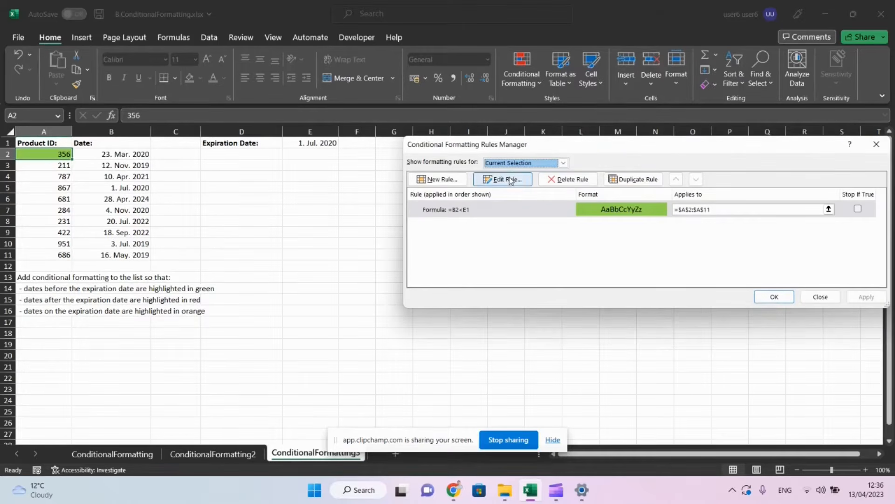
pyautogui.click(506, 179)
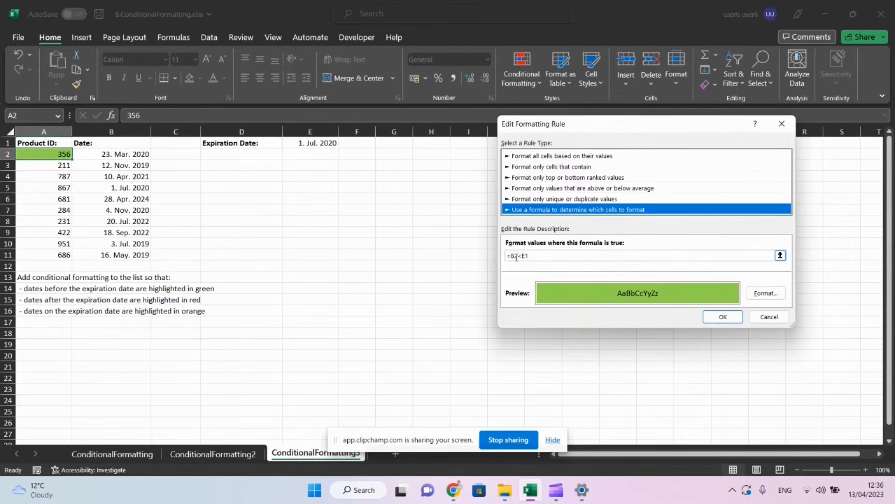
pyautogui.click(516, 257)
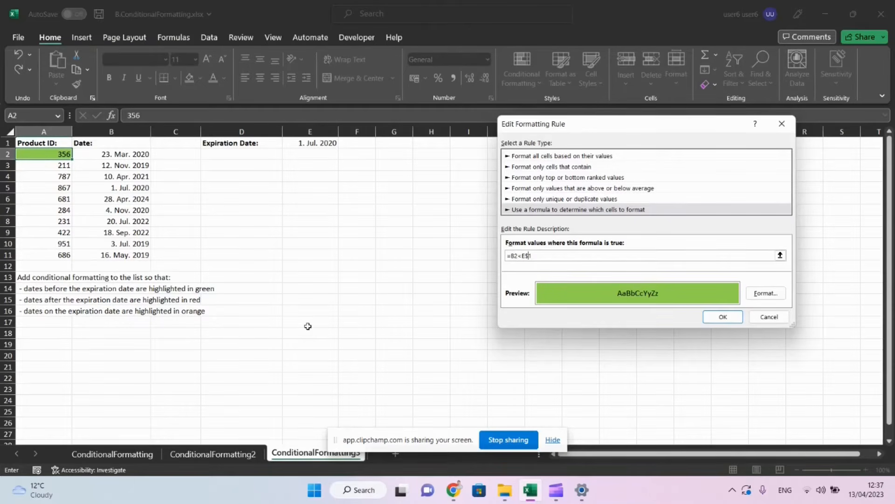
pyautogui.click(733, 322)
pyautogui.click(732, 318)
pyautogui.click(855, 297)
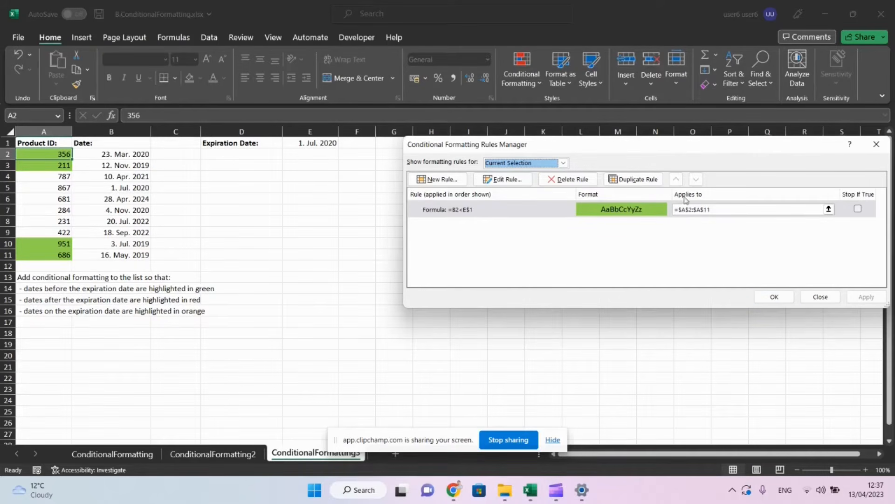
pyautogui.click(698, 209)
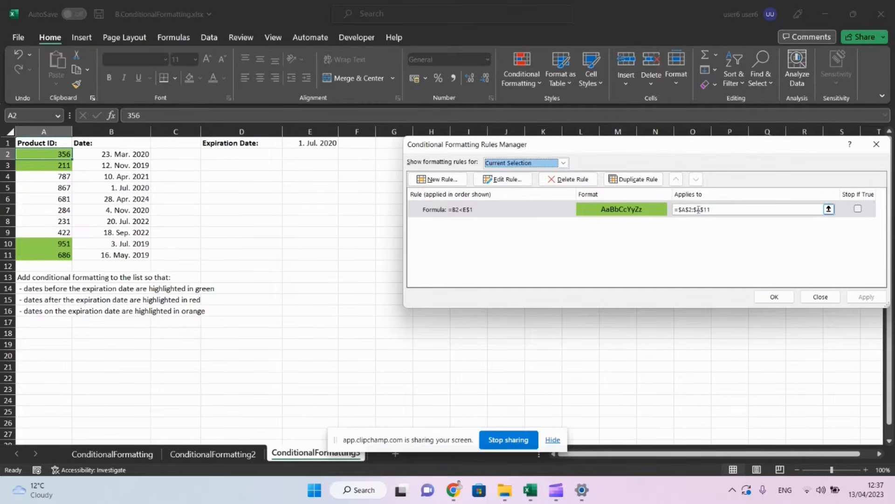
pyautogui.click(772, 298)
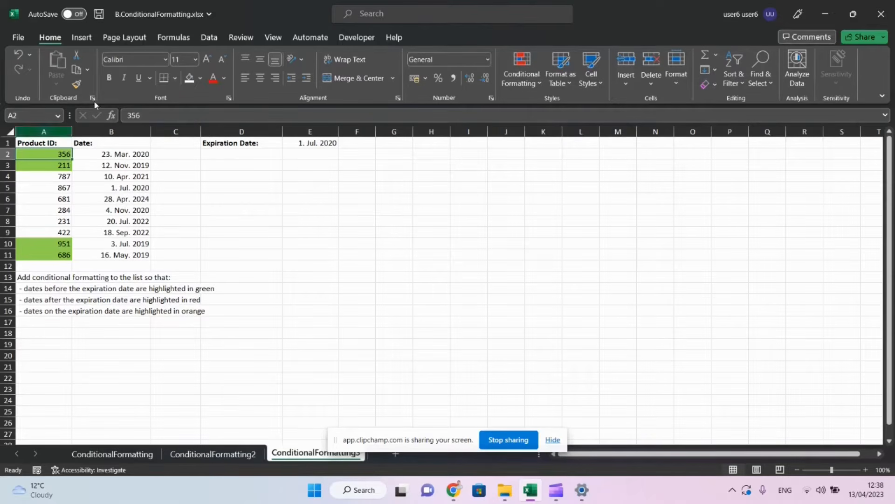
# - Copy A2's formatting to the dates in B2:B11, and give those cells the *14 March 2012 date format
pyautogui.click(77, 84)
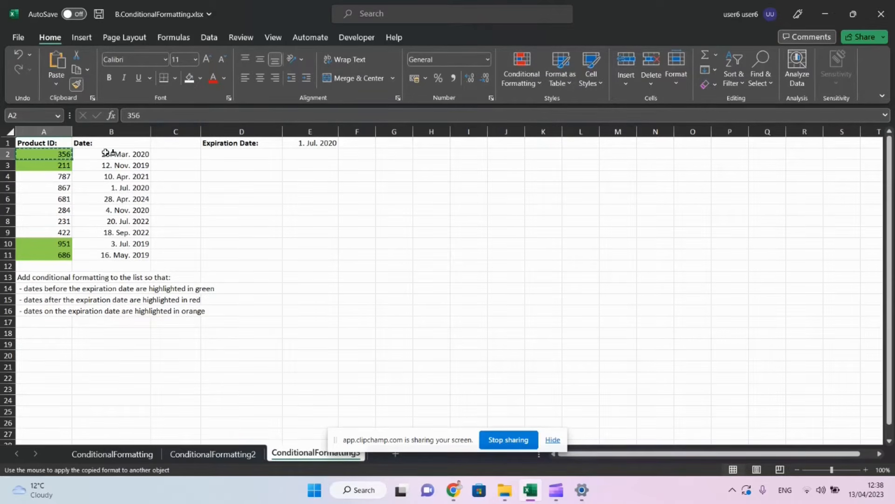
pyautogui.moveTo(108, 153)
pyautogui.mouseDown()
pyautogui.moveTo(112, 237)
pyautogui.moveTo(105, 262)
pyautogui.moveTo(100, 255)
pyautogui.mouseUp()
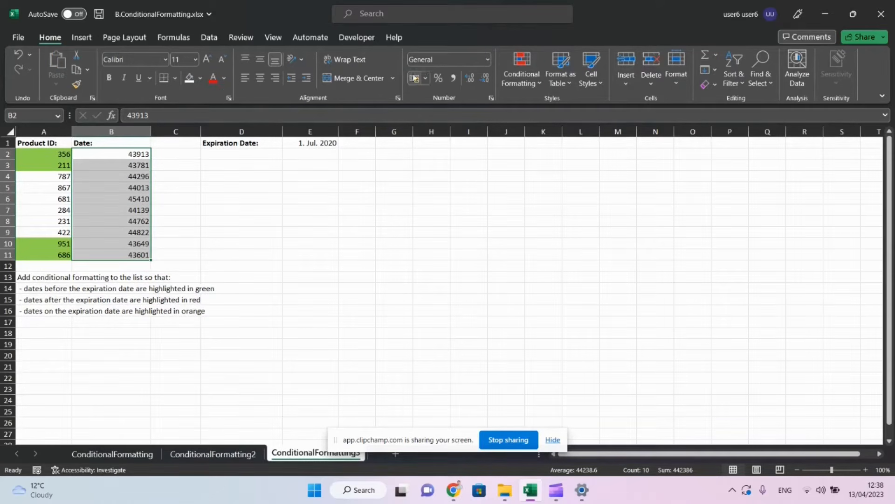
pyautogui.click(452, 62)
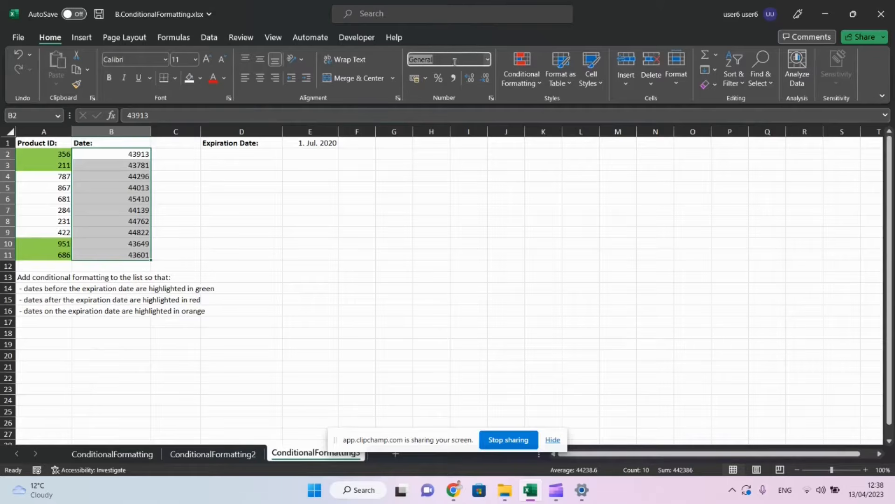
pyautogui.click(487, 59)
pyautogui.click(455, 352)
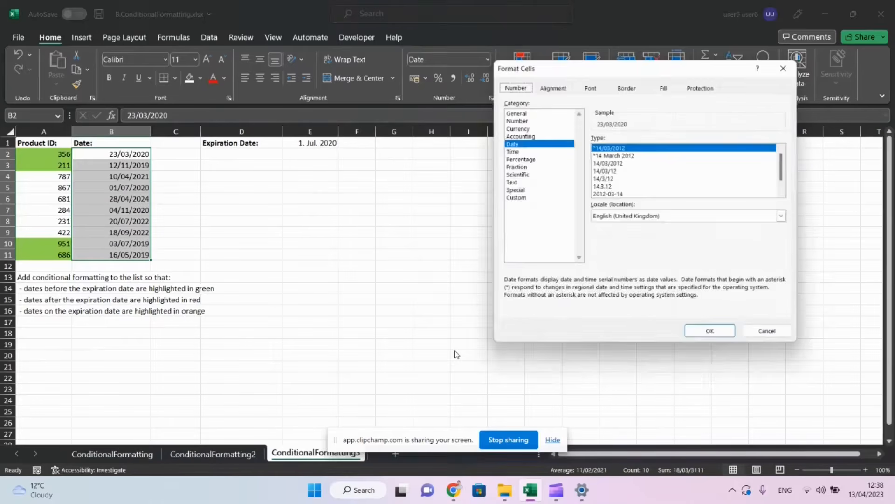
pyautogui.click(626, 155)
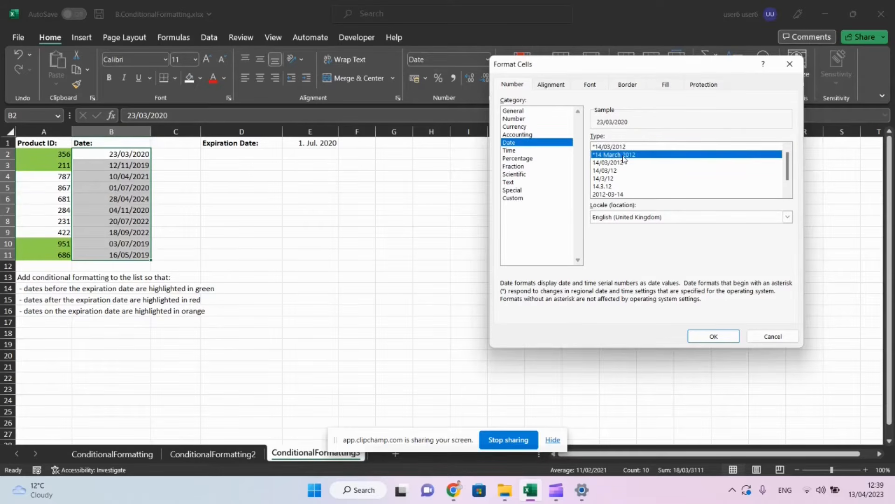
pyautogui.click(702, 336)
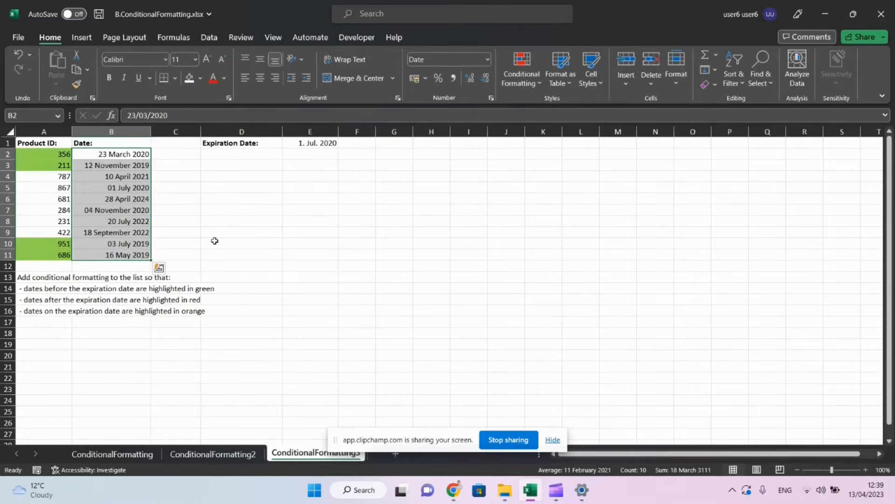
# - Bring up the Conditional Formatting Rules Manager for A2 and open the choices for which rules to show
pyautogui.click(47, 156)
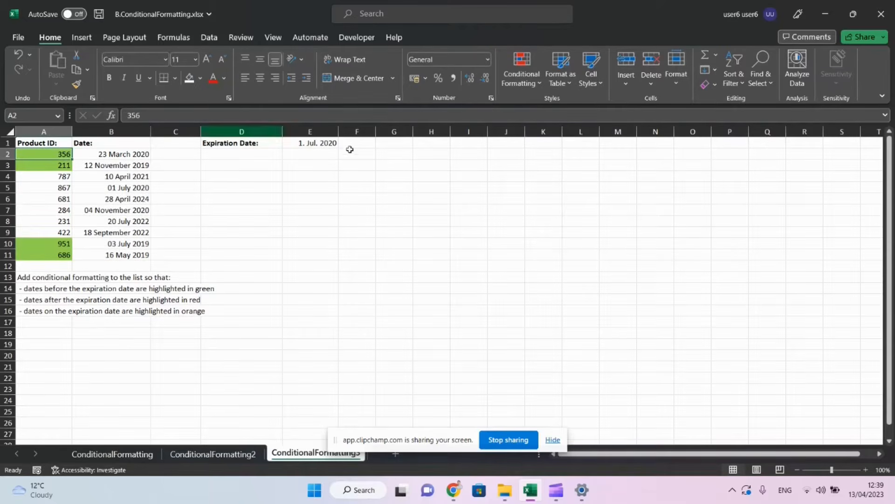
pyautogui.click(537, 83)
pyautogui.click(536, 275)
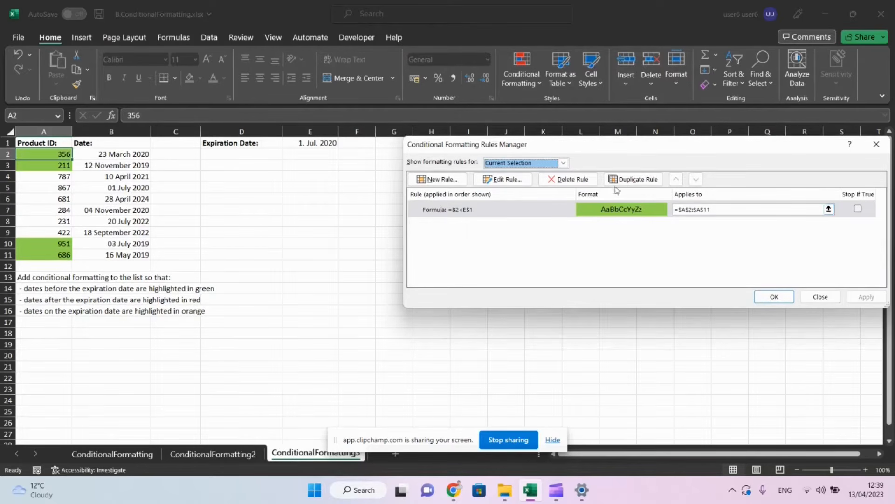
pyautogui.click(563, 163)
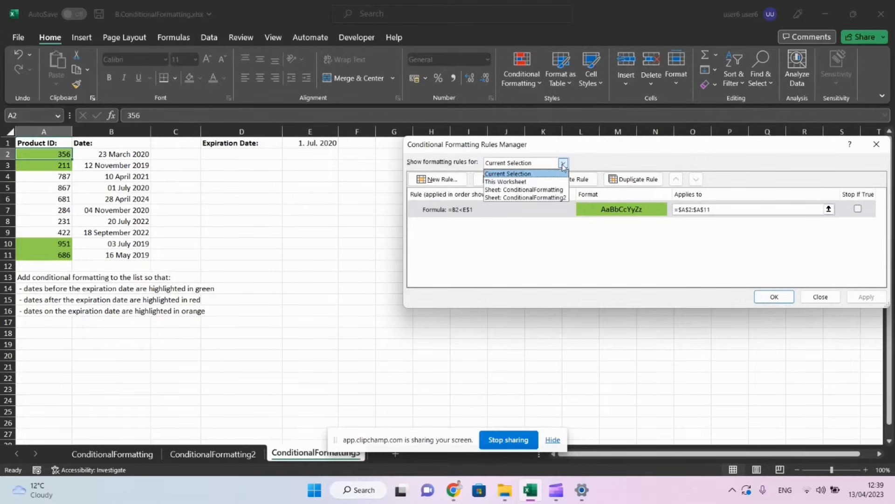
# - Edit the worksheet's conditional formatting rule for B2:B11 so its formula reads =B2<$E$1, and apply the change
pyautogui.click(513, 181)
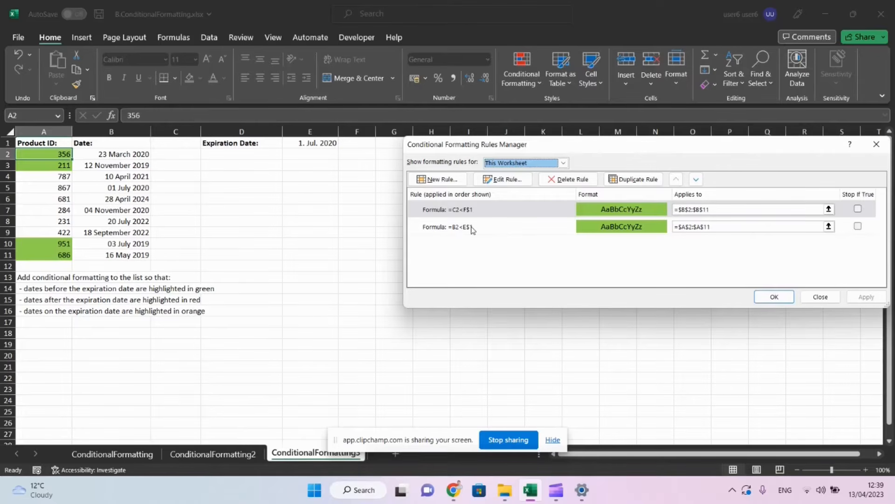
pyautogui.click(435, 210)
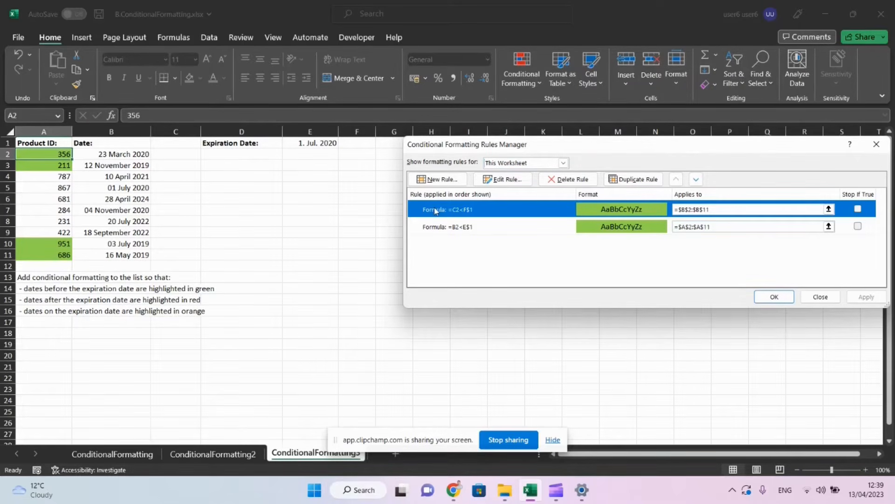
pyautogui.click(515, 182)
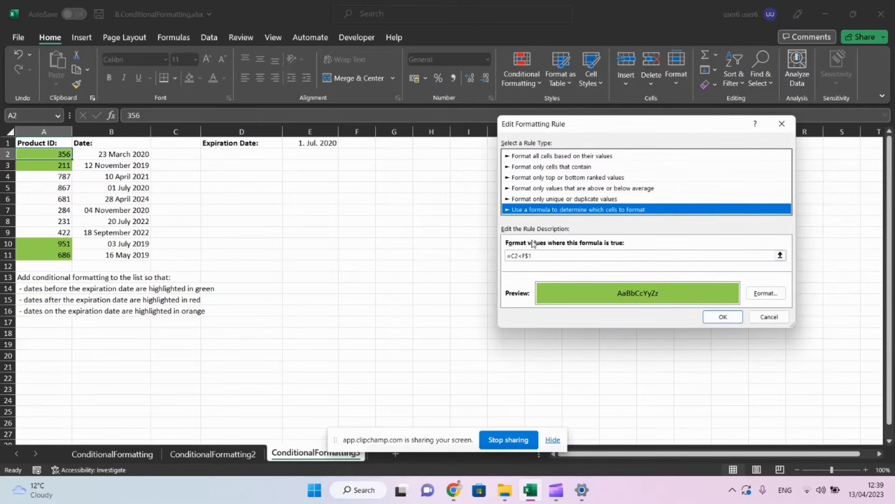
pyautogui.click(516, 256)
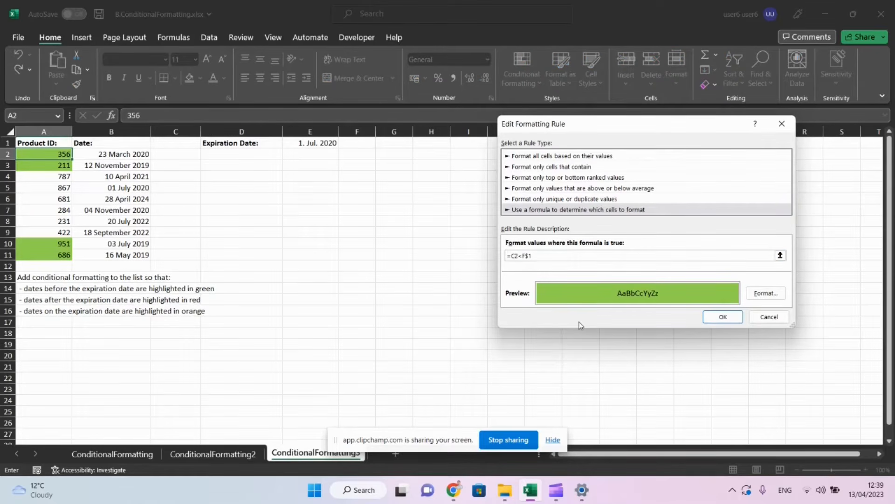
pyautogui.press('BackSpace')
pyautogui.write('B')
pyautogui.click(523, 255)
pyautogui.write('E')
pyautogui.write('+')
pyautogui.write('E')
pyautogui.click(727, 317)
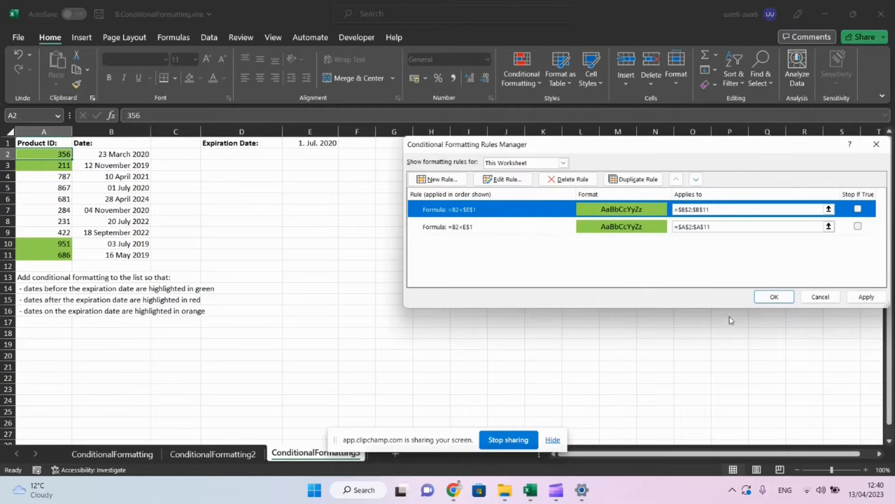
pyautogui.click(866, 297)
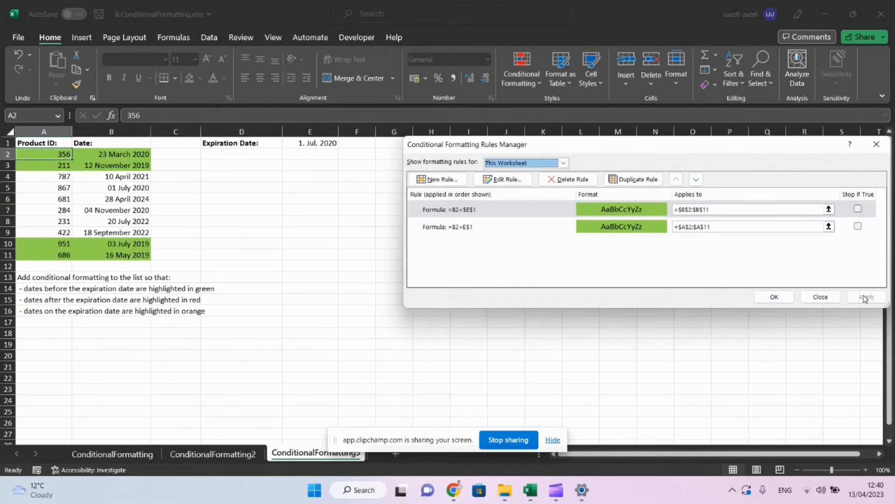
pyautogui.click(775, 297)
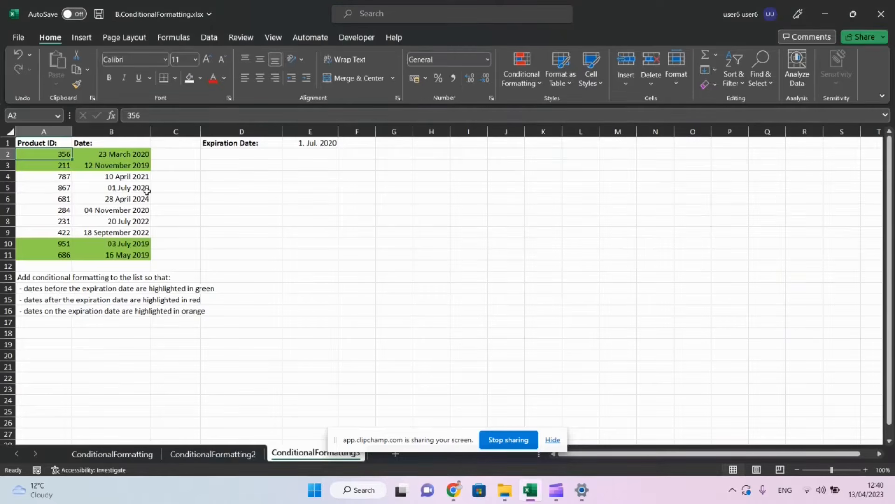
# - Start a formula-based conditional formatting rule for A2:B11 that tests whether $B2 is later than the expiration date in E1
pyautogui.moveTo(39, 151); pyautogui.dragTo(115, 260)
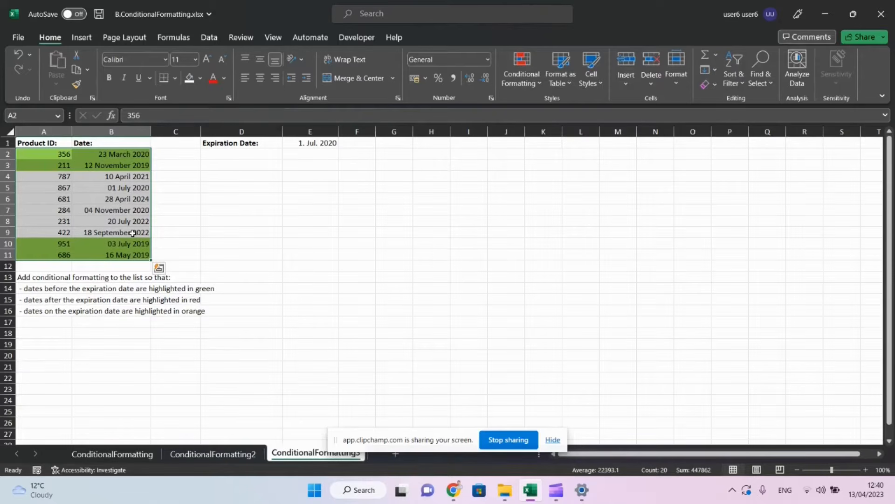
pyautogui.click(524, 76)
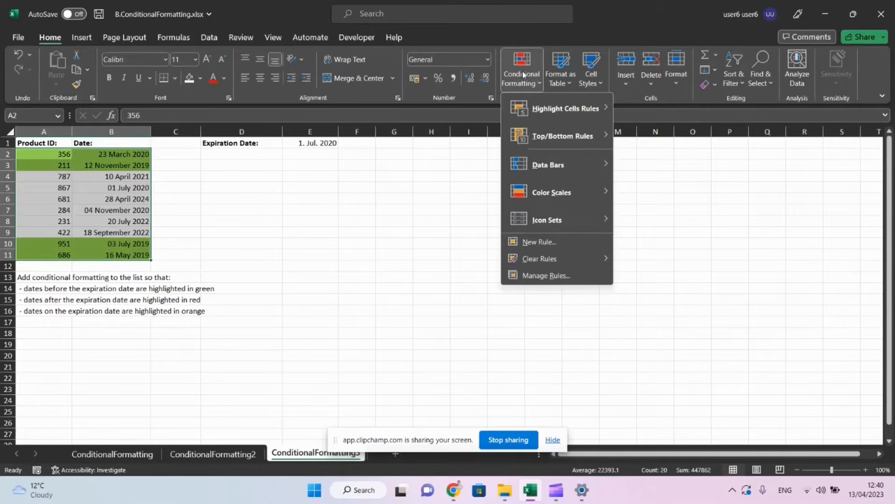
pyautogui.click(535, 243)
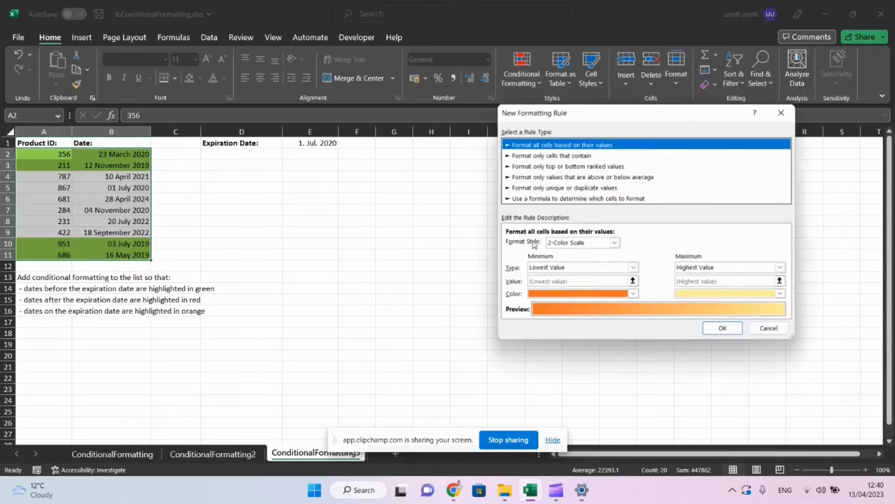
pyautogui.click(517, 199)
pyautogui.click(519, 245)
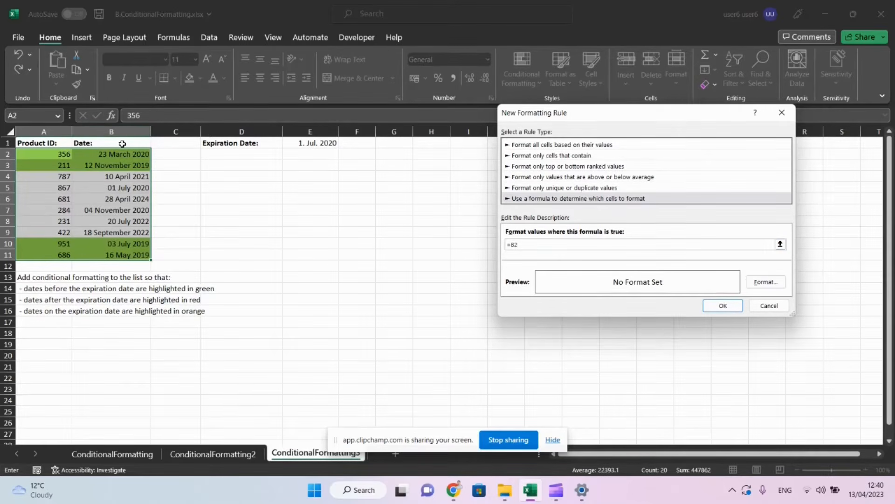
pyautogui.click(512, 245)
pyautogui.write('$B2>$E$1')
# - Set the new rule's fill to red and try to create the rule
pyautogui.click(770, 284)
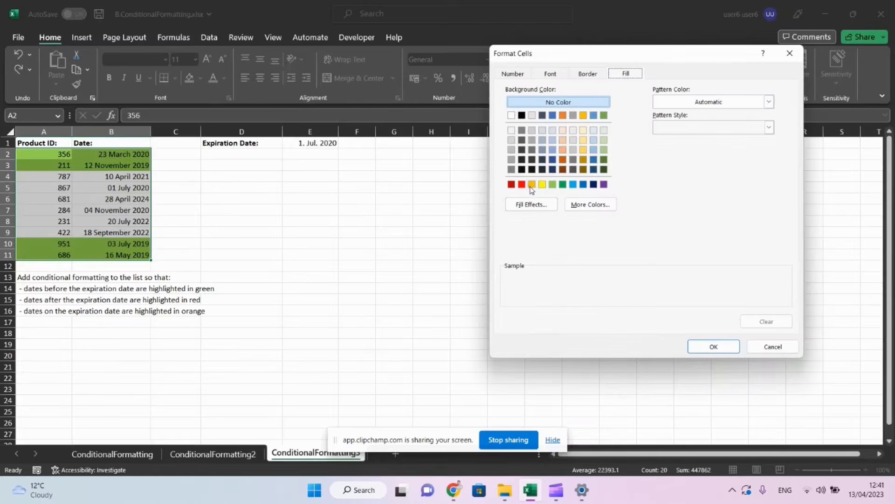
pyautogui.click(523, 184)
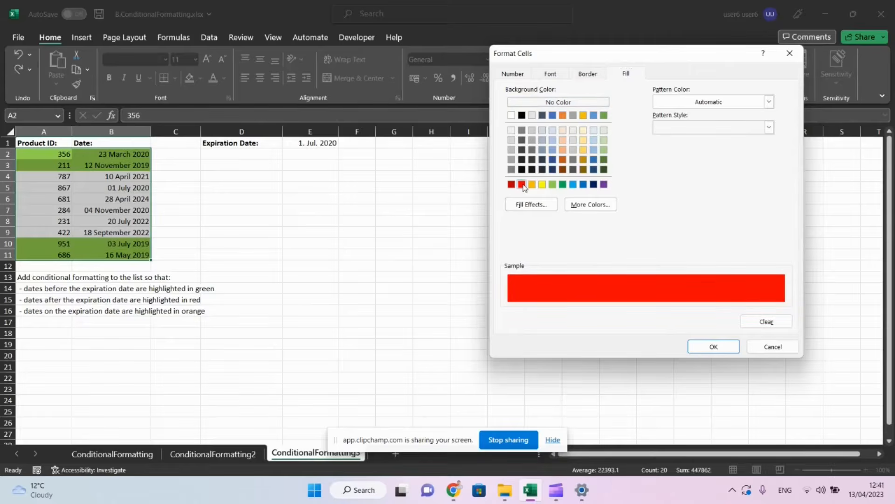
pyautogui.click(698, 349)
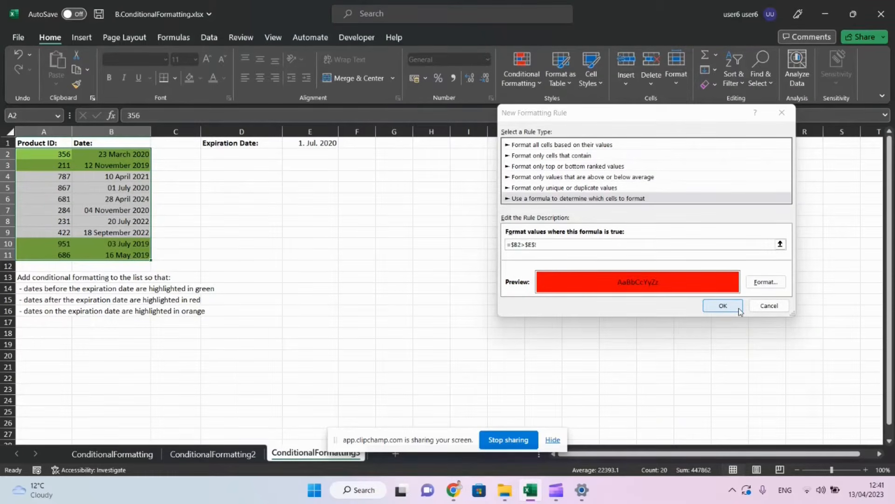
pyautogui.click(738, 310)
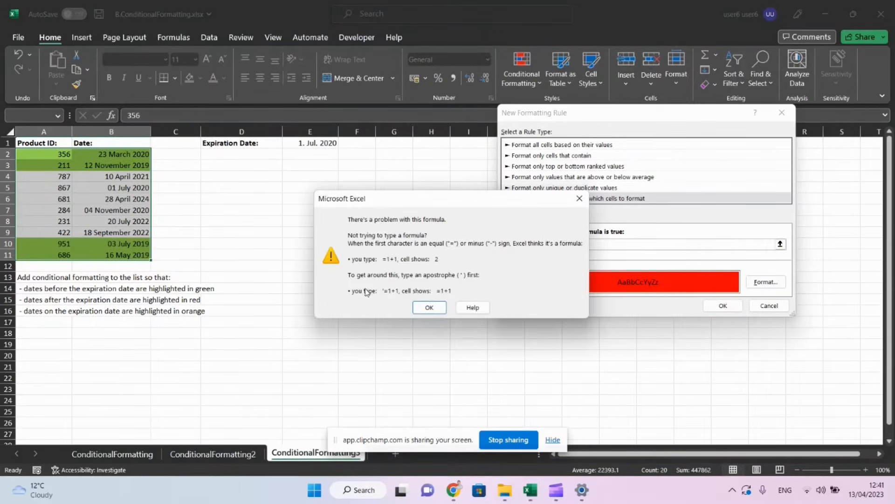
# - Correct the red rule's formula to =$B2>$E$1 and create the rule
pyautogui.click(432, 308)
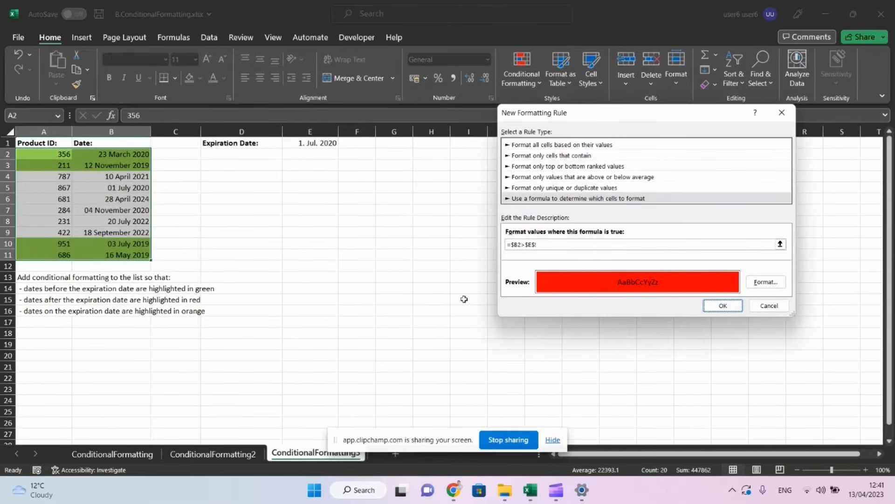
pyautogui.click(577, 245)
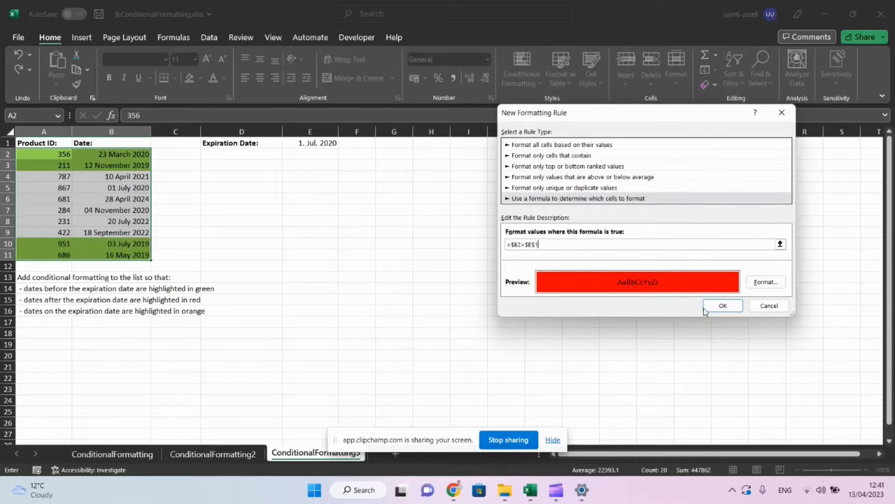
pyautogui.click(722, 306)
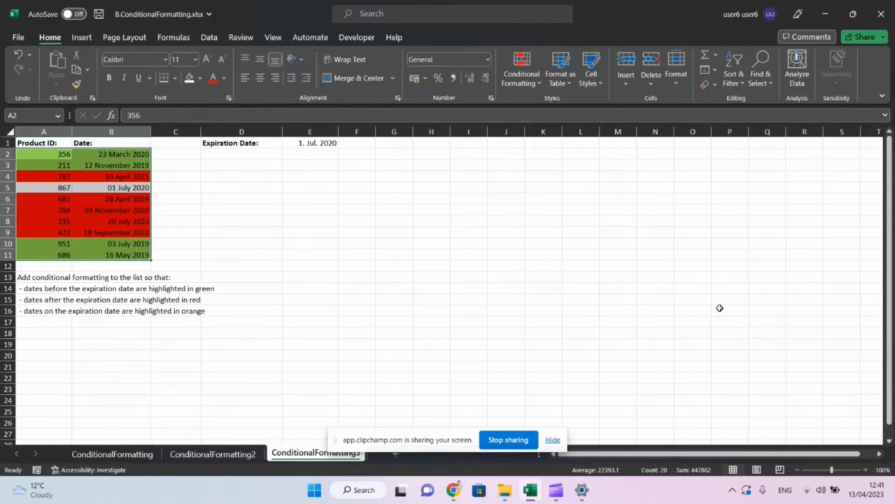
# - Start another formula-based conditional formatting rule for A2:B11 with the formula =$B2=$E$1
pyautogui.click(536, 83)
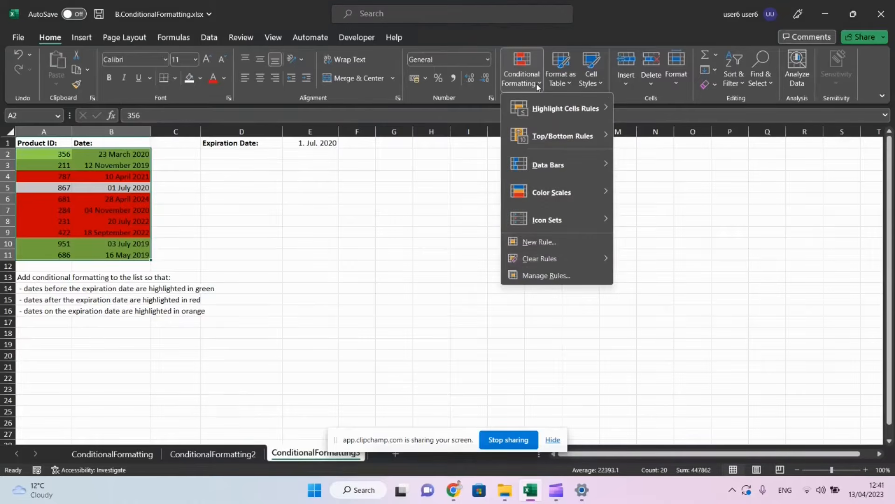
pyautogui.click(540, 243)
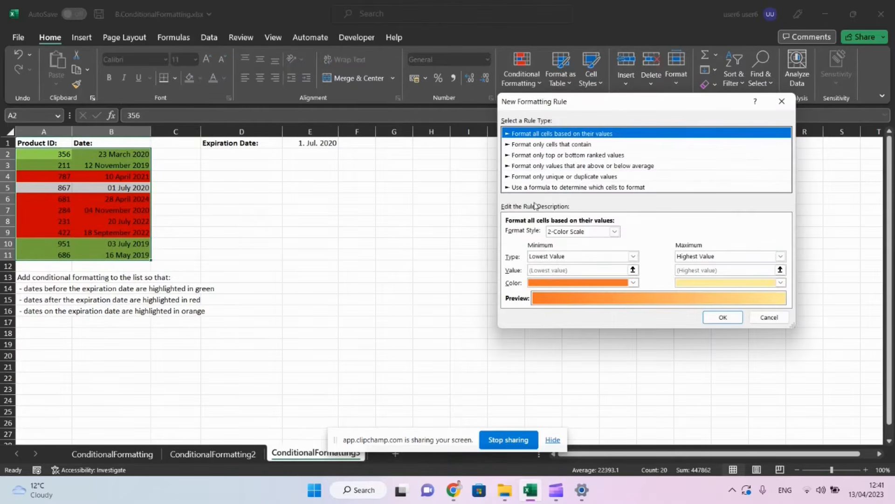
pyautogui.click(529, 188)
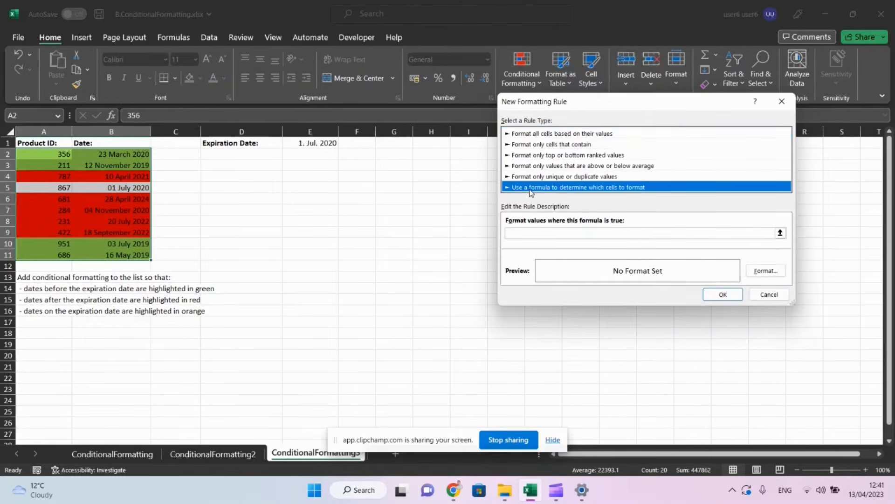
pyautogui.click(634, 232)
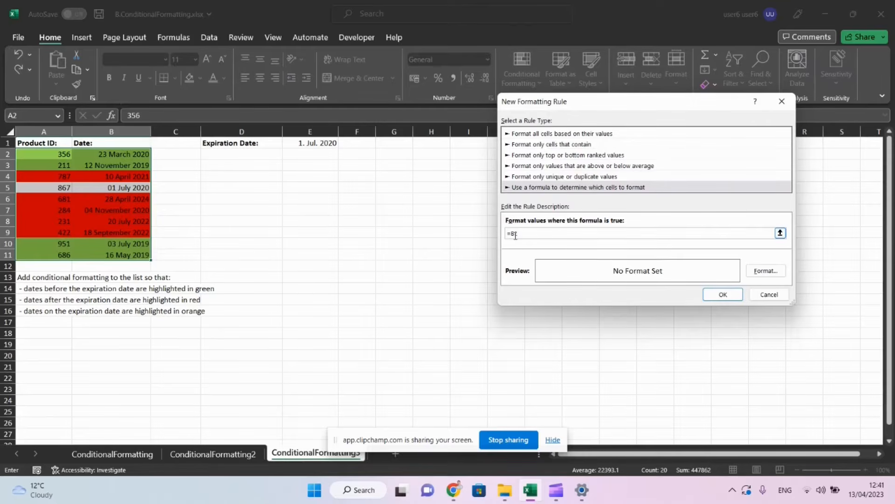
pyautogui.press('Left')
pyautogui.press('BackSpace')
pyautogui.press('BackSpace')
pyautogui.press('BackSpace')
pyautogui.press('BackSpace')
pyautogui.press('BackSpace')
pyautogui.write('$B2=')
pyautogui.click(306, 143)
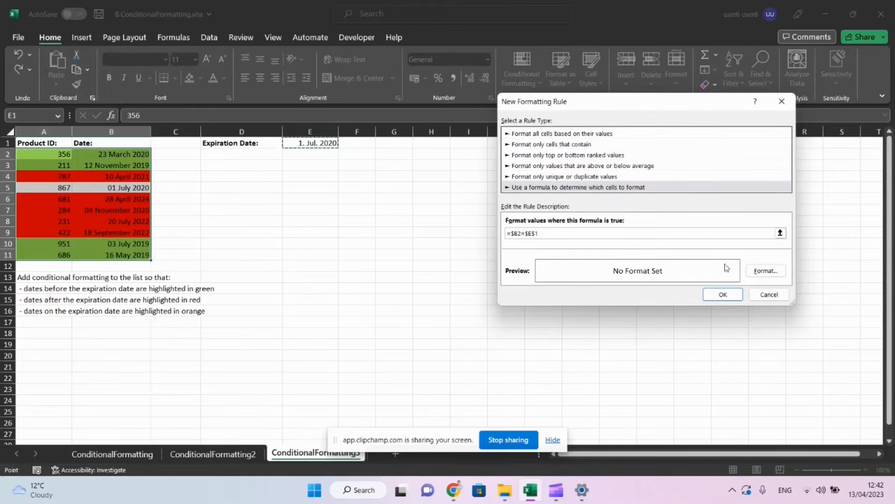
# - Give the expiration-date match rule an orange fill and create the rule
pyautogui.click(766, 270)
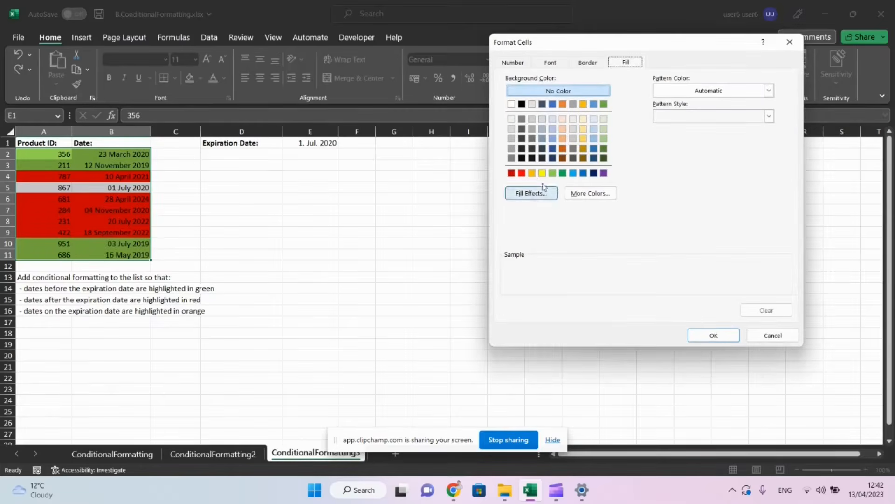
pyautogui.click(532, 173)
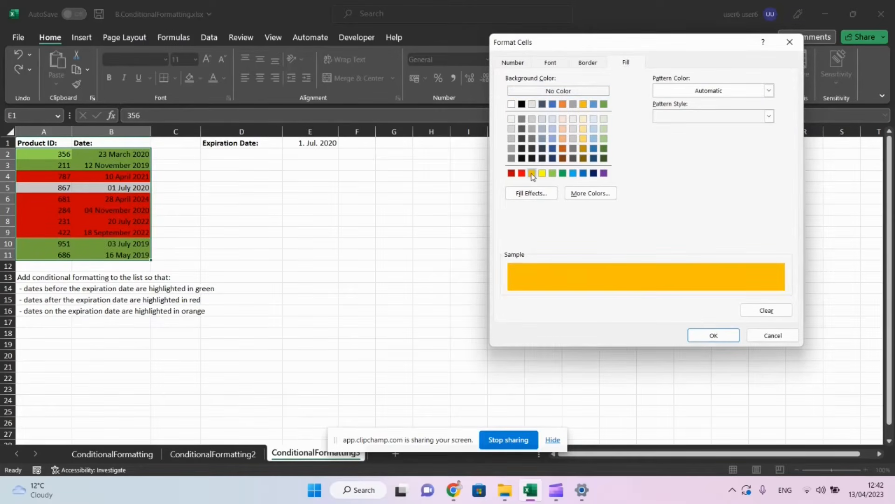
pyautogui.click(705, 337)
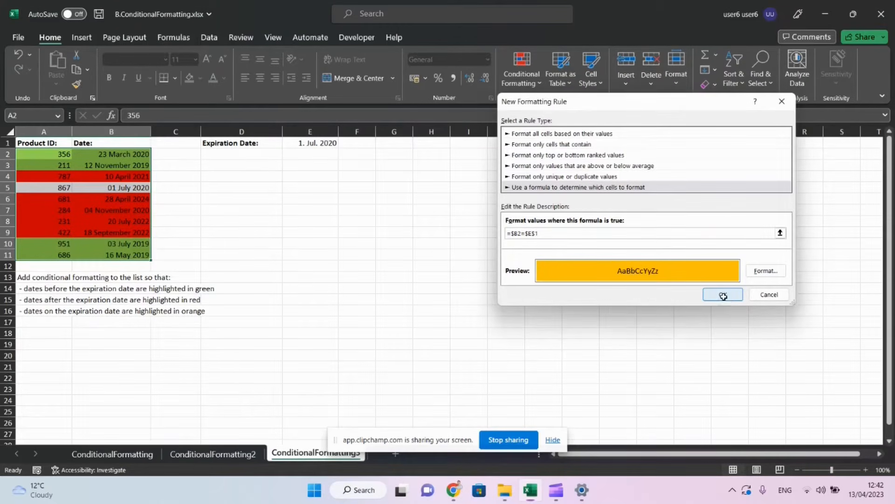
pyautogui.click(724, 296)
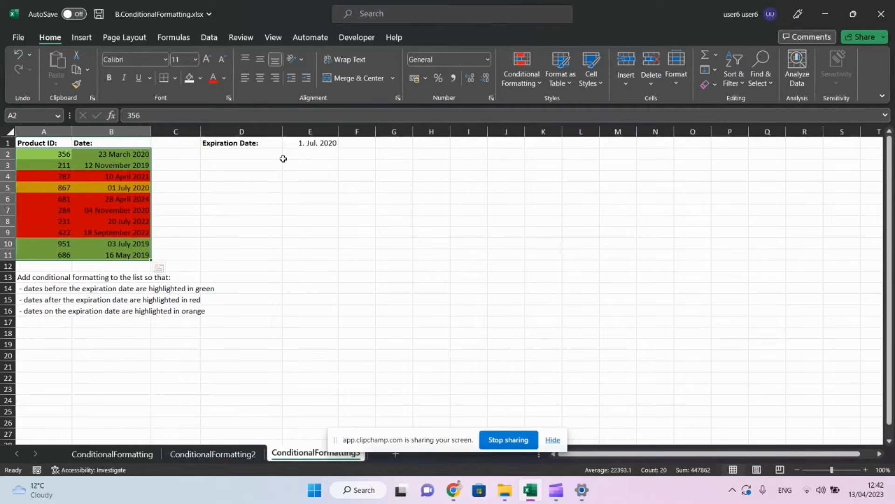
# - Switch to the A.Checklist document in Google Docs, tick off Conditional formatting, and go to the Formulas and functions section
pyautogui.hotkey('alt', 'Tab')
pyautogui.press('Tab')
pyautogui.press('Tab')
pyautogui.press('Tab')
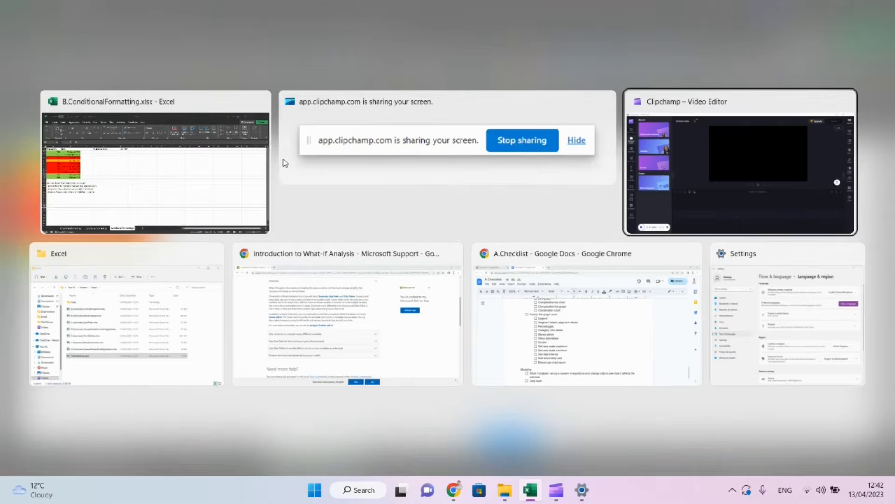
pyautogui.press('Tab')
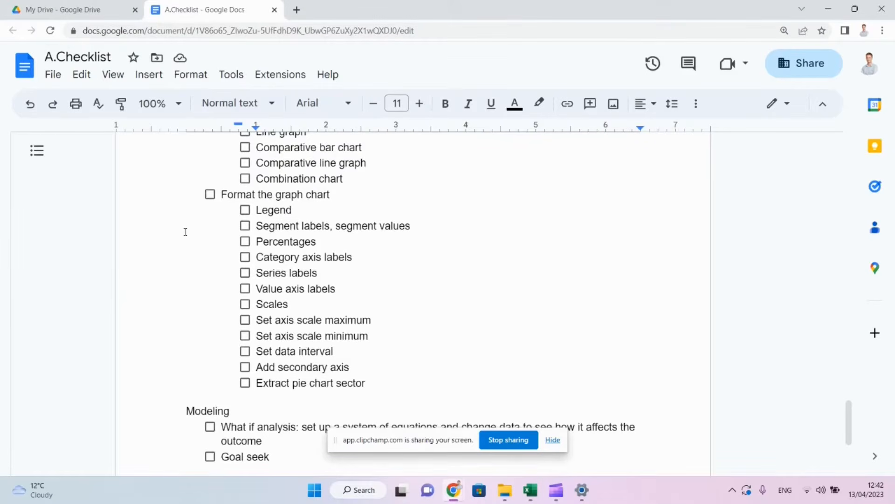
pyautogui.scroll(20, 184, 319)
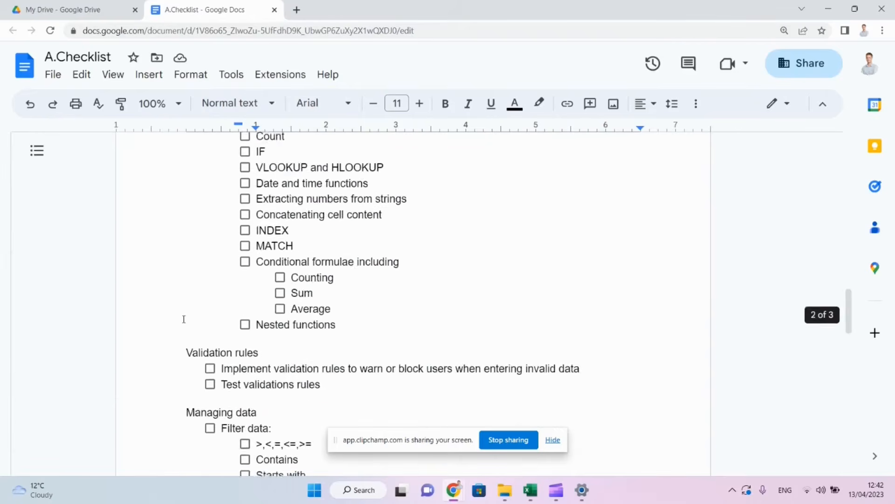
pyautogui.scroll(6, 184, 319)
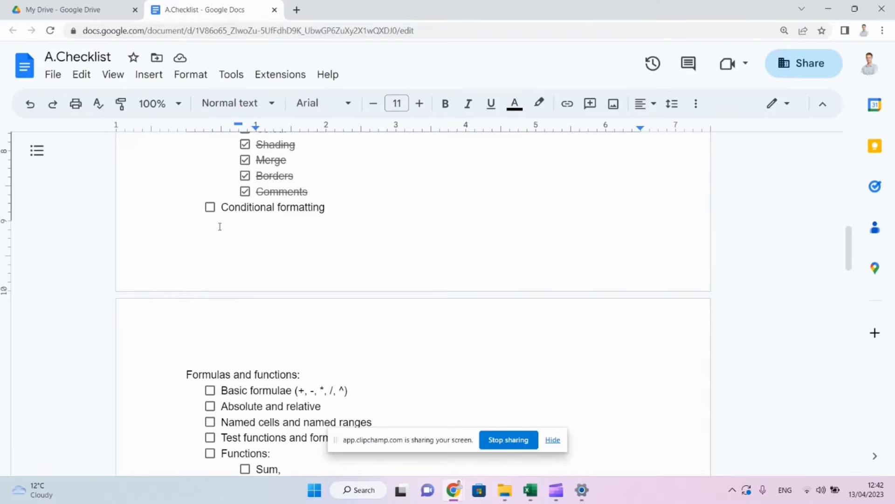
pyautogui.click(210, 209)
pyautogui.scroll(-4, 150, 354)
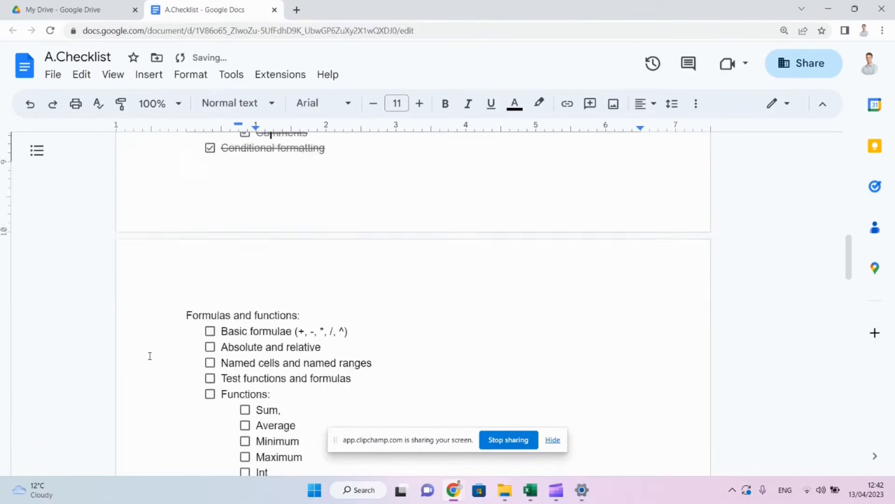
pyautogui.scroll(-1, 149, 356)
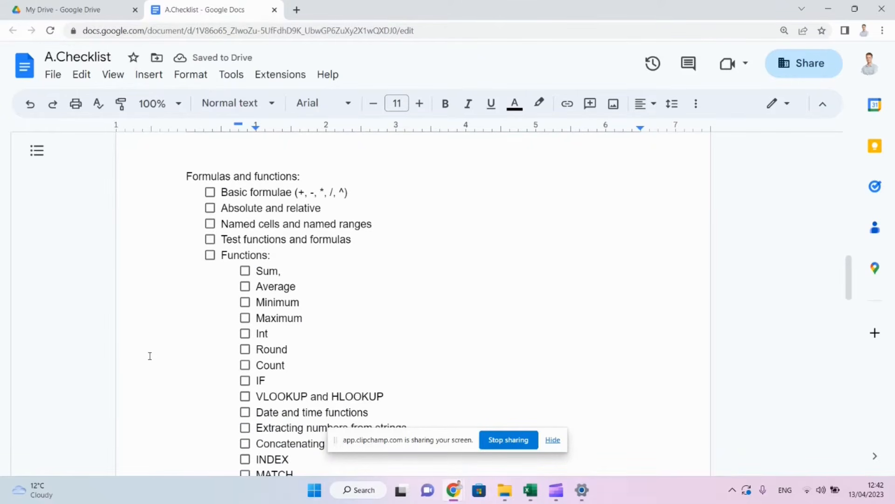
# - Switch to the C.Functions_working.xlsx workbook in Excel with its Functions_intro sheet
pyautogui.hotkey('alt', 'Tab')
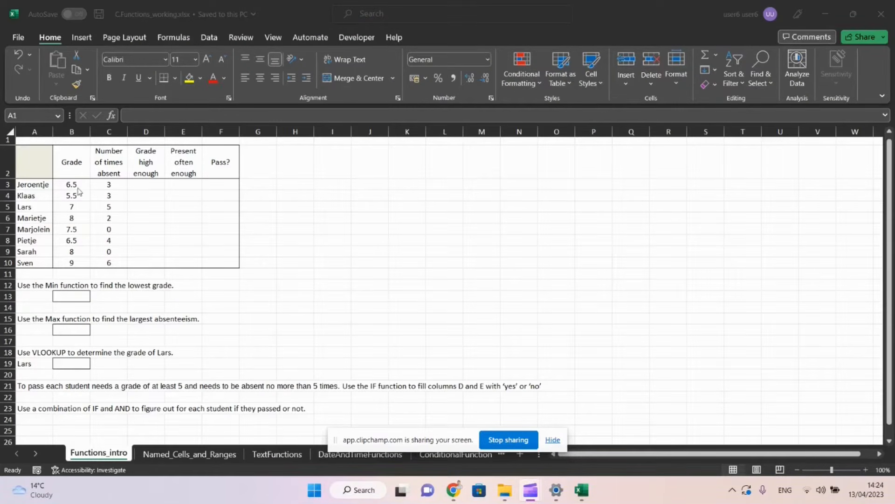
pyautogui.click(83, 298)
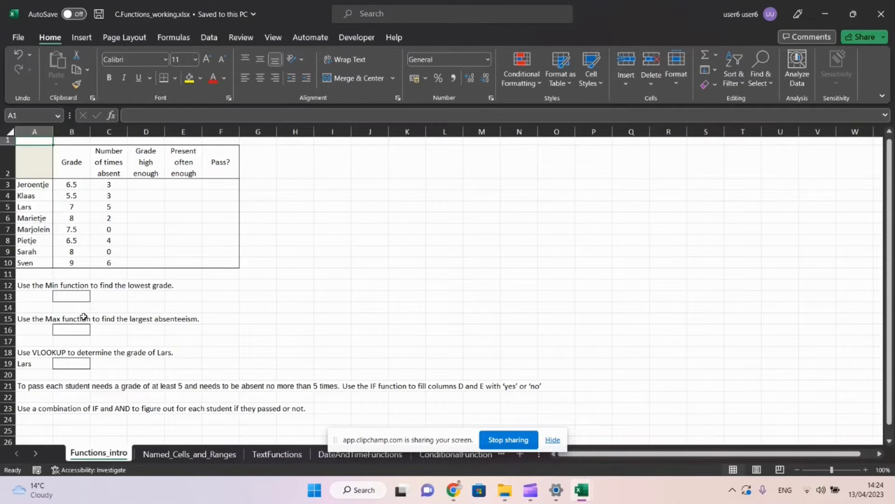
# - Enter the formula =C3+C4 in cell K3 to add the first two absence counts
pyautogui.click(408, 185)
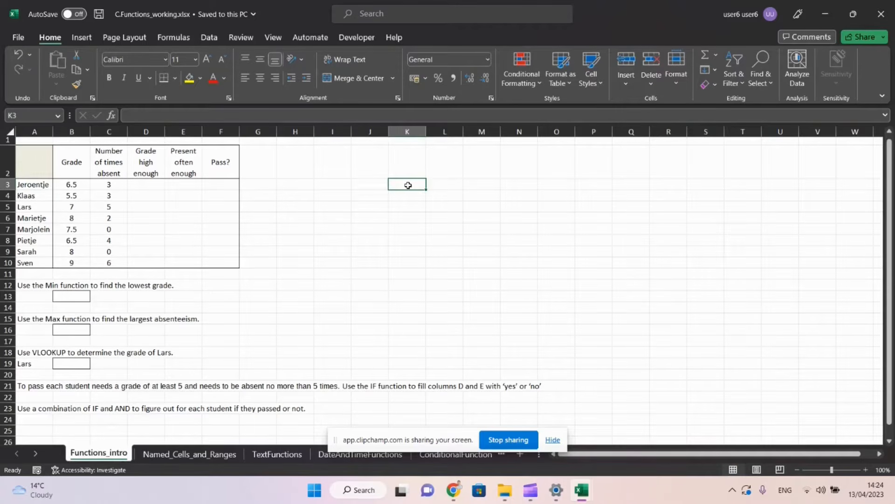
pyautogui.write('=')
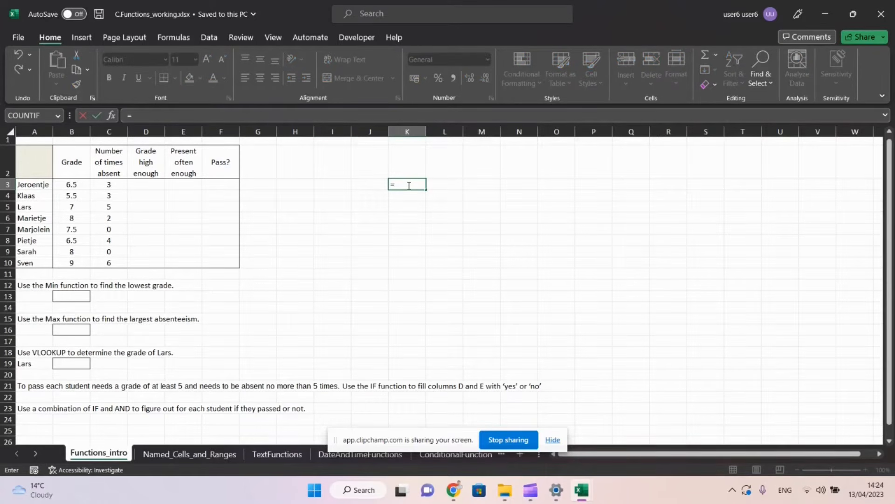
pyautogui.press('Left')
pyautogui.press('Left')
pyautogui.press('Left')
pyautogui.press('Left')
pyautogui.press('Left')
pyautogui.press('Left')
pyautogui.press('Left')
pyautogui.press('Left')
pyautogui.press('Left')
pyautogui.press('Right')
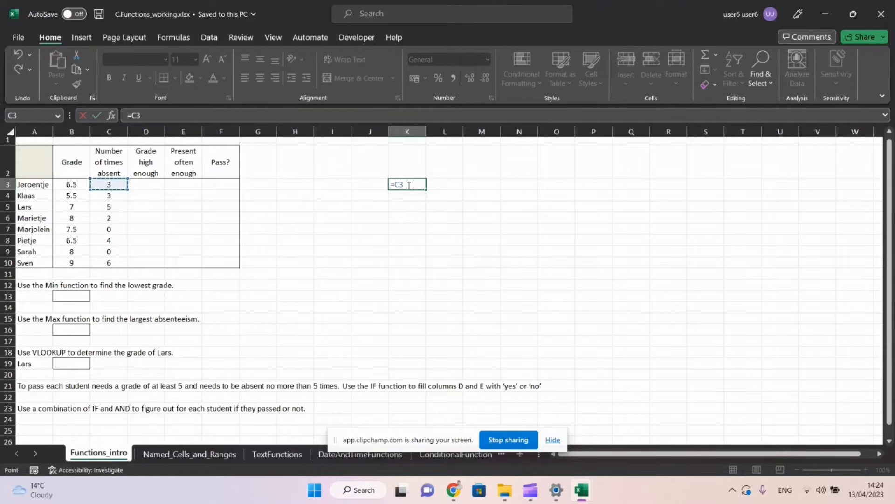
pyautogui.write('+')
pyautogui.click(107, 196)
pyautogui.press('Return')
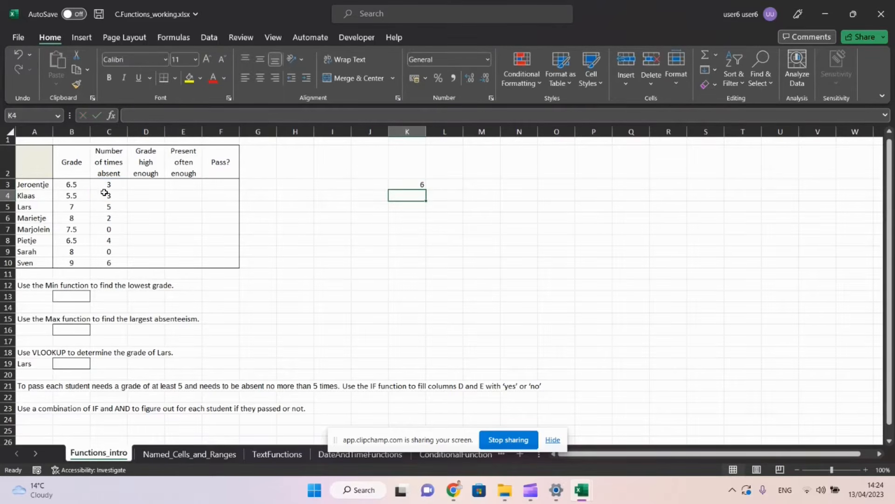
# - Fill the K3 formula down to K13 and inspect the cell references in the last copy
pyautogui.press('Up')
pyautogui.click(206, 115)
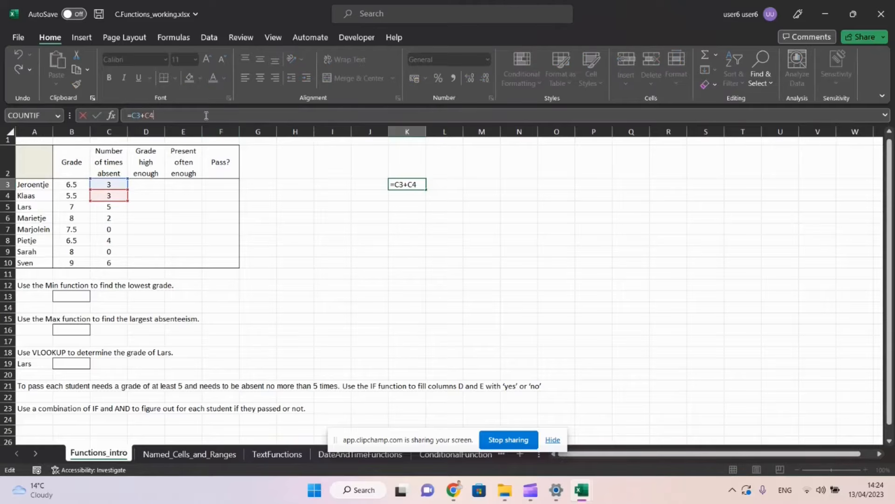
pyautogui.press('Return')
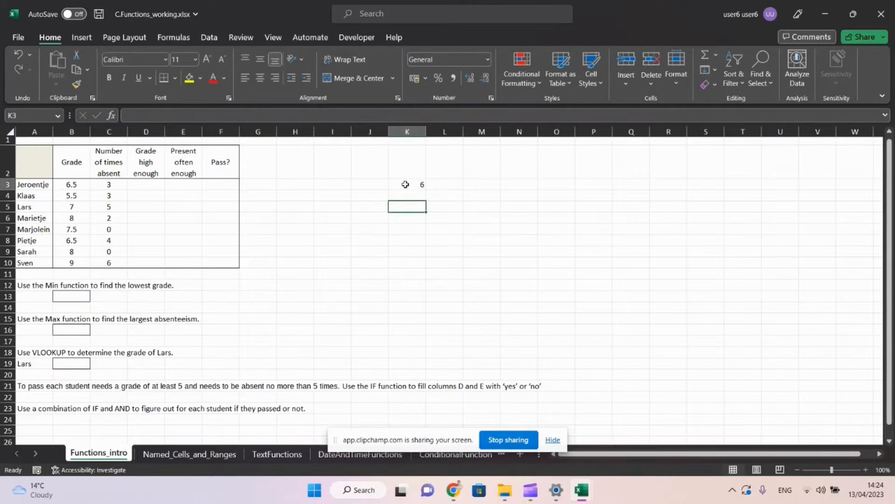
pyautogui.click(405, 185)
pyautogui.moveTo(426, 189); pyautogui.dragTo(414, 307)
pyautogui.click(401, 297)
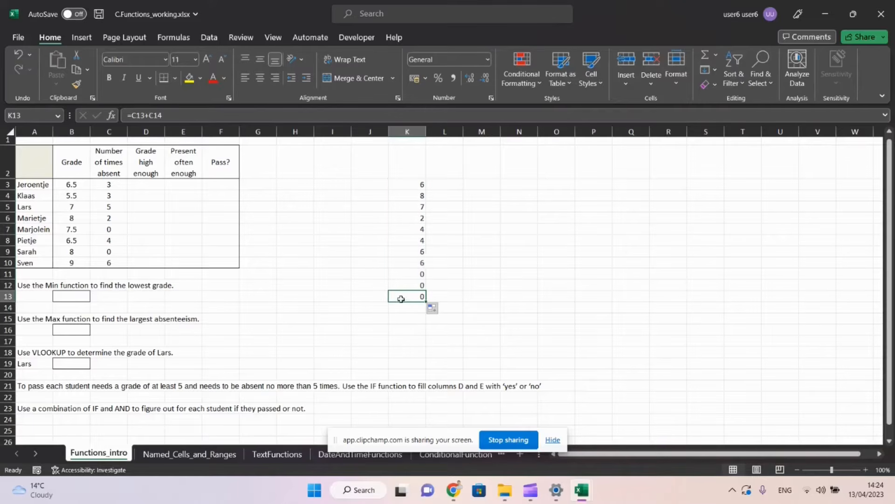
pyautogui.click(191, 110)
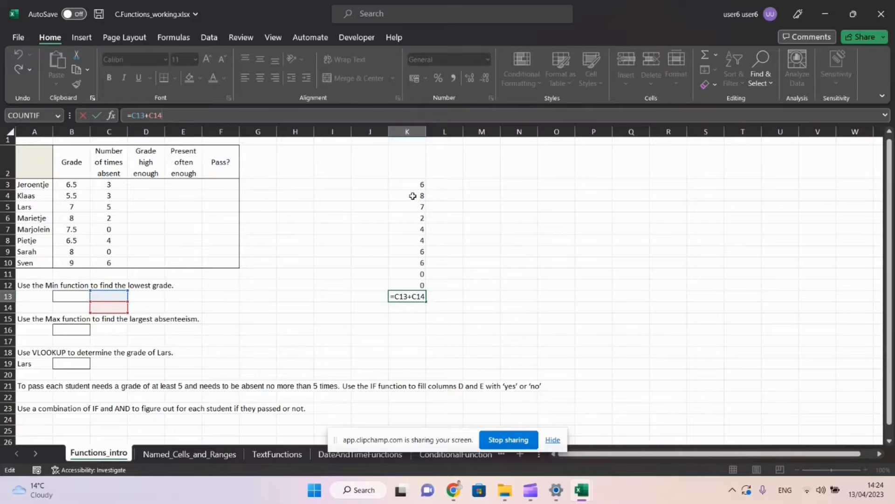
# - Copy the K3 formula to L3 and make its second reference absolute, giving =D3+$D$4
pyautogui.click(411, 186)
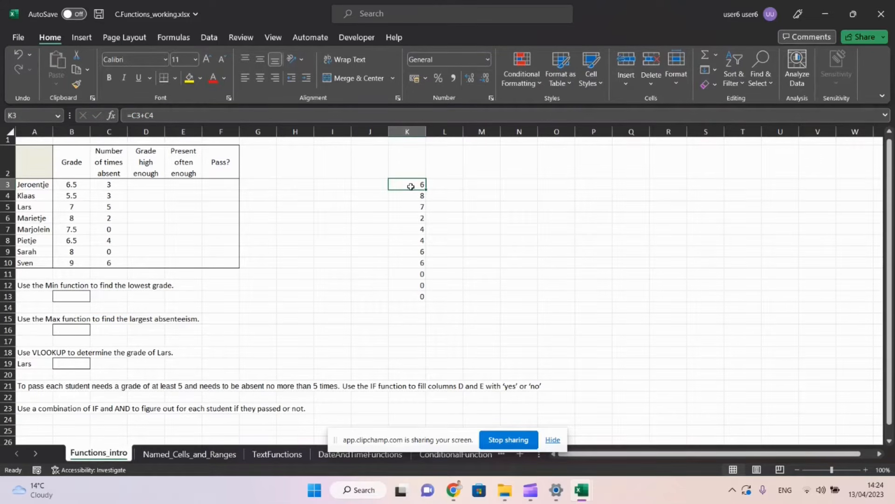
pyautogui.hotkey('ctrl', 'c')
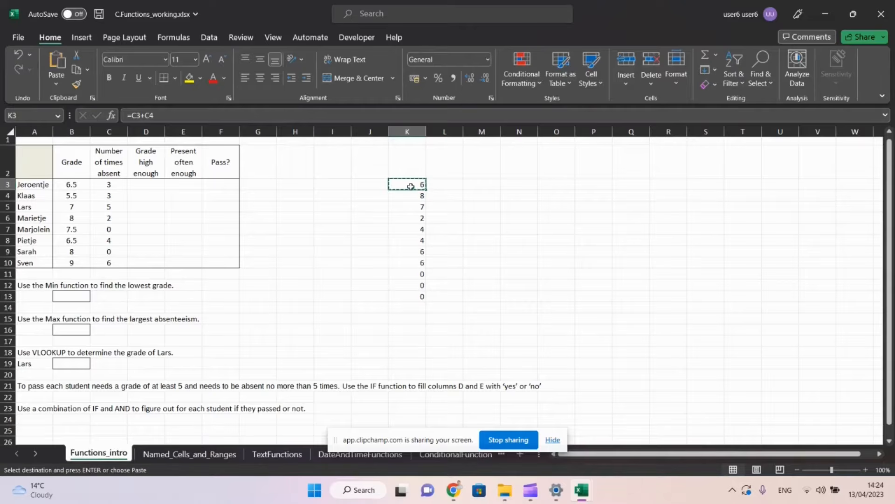
pyautogui.click(445, 185)
pyautogui.hotkey('ctrl', 'v')
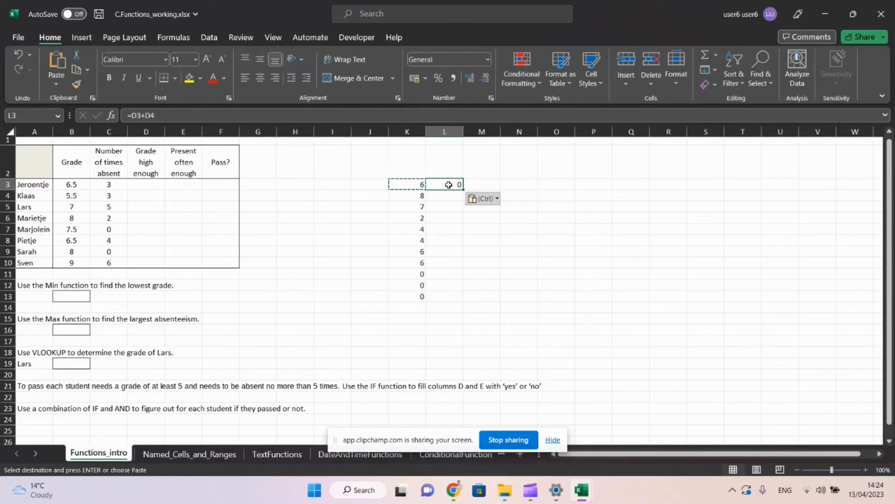
pyautogui.click(149, 116)
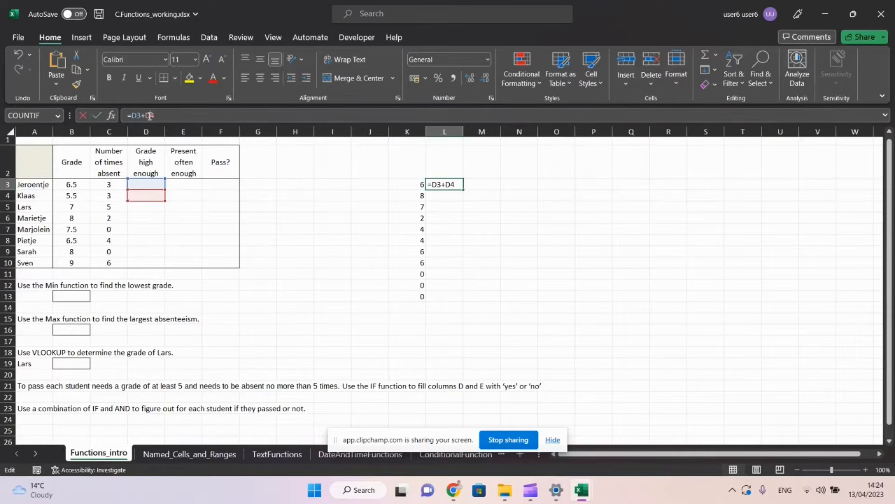
pyautogui.press('F4')
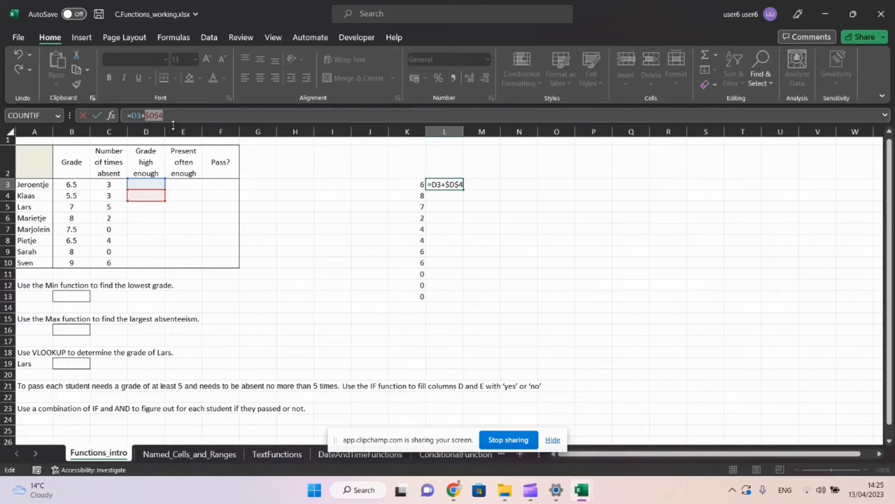
pyautogui.press('Return')
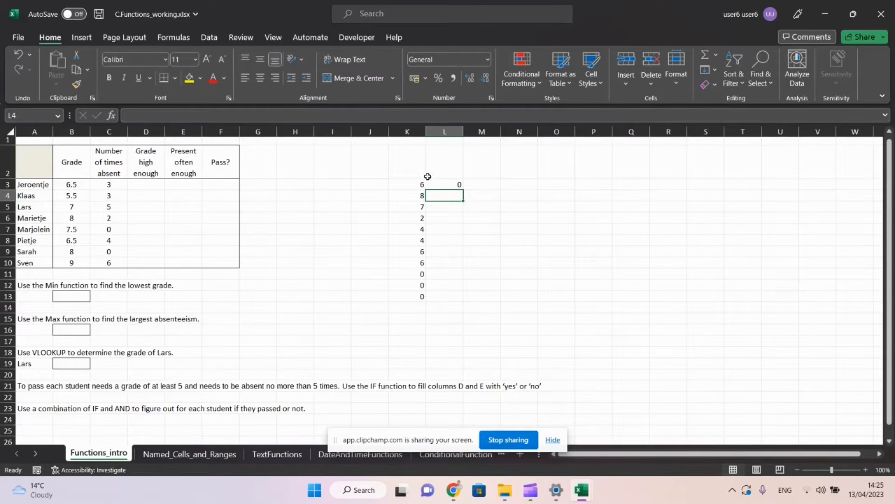
# - Fill the L3 formula down to L13 and inspect the references in L13
pyautogui.click(450, 184)
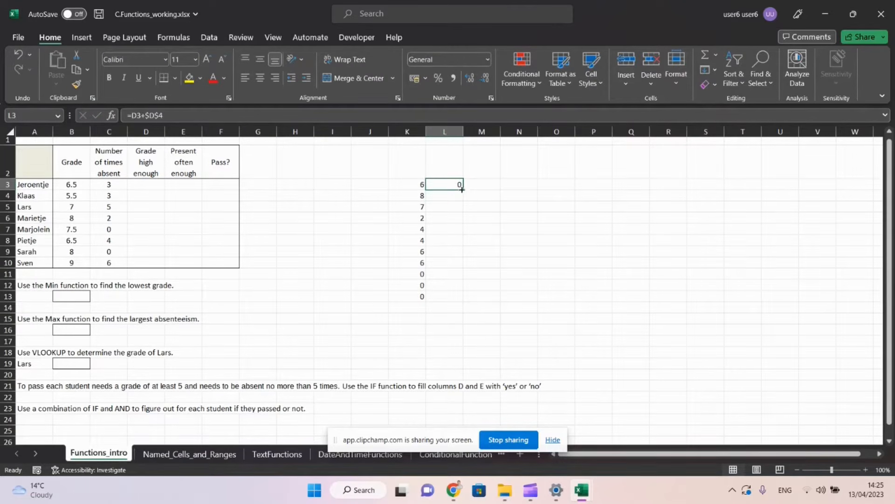
pyautogui.moveTo(462, 189); pyautogui.dragTo(460, 298)
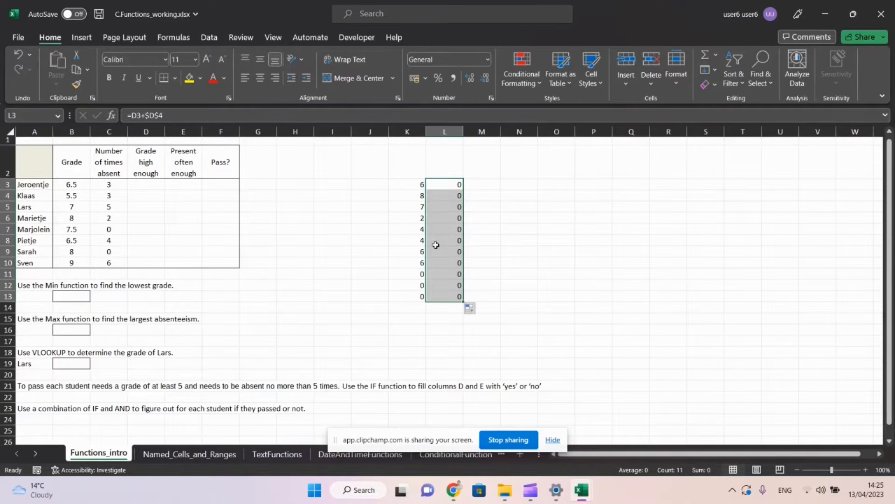
pyautogui.click(445, 295)
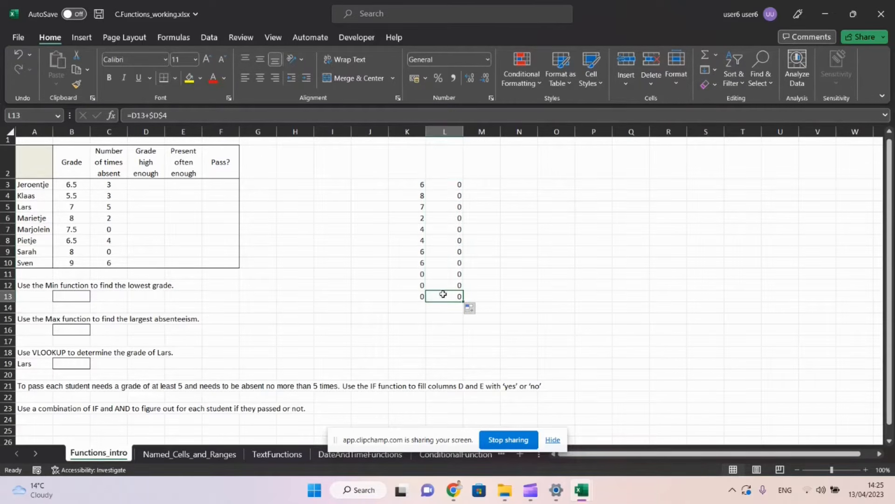
pyautogui.click(424, 115)
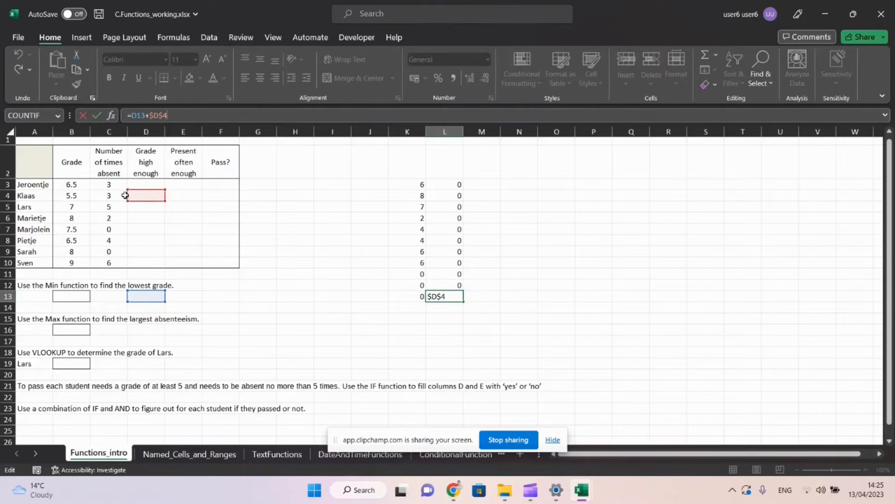
pyautogui.click(528, 215)
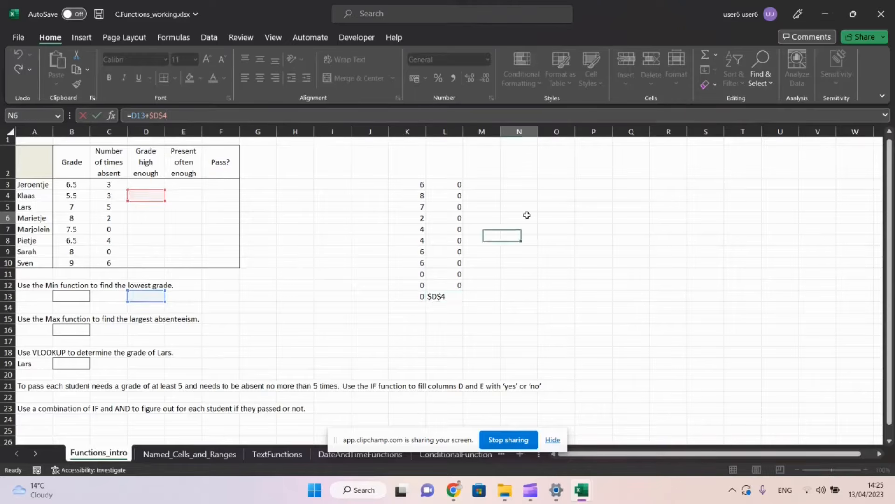
# - Fill the formulas in L3:L13 across to column O and inspect the references in O13
pyautogui.moveTo(459, 185); pyautogui.dragTo(591, 298)
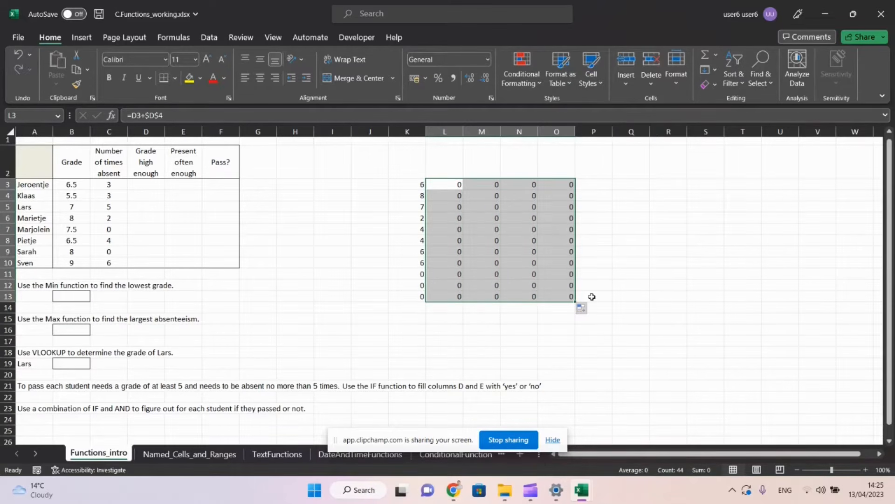
pyautogui.click(568, 295)
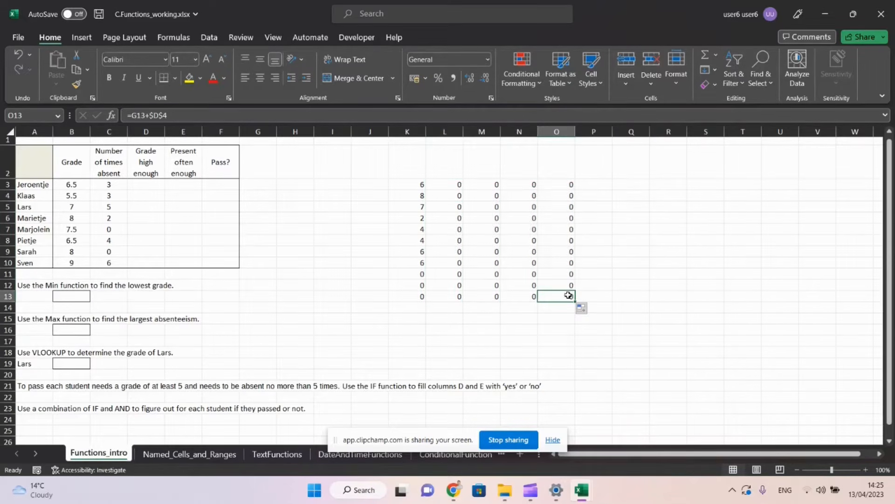
pyautogui.click(324, 117)
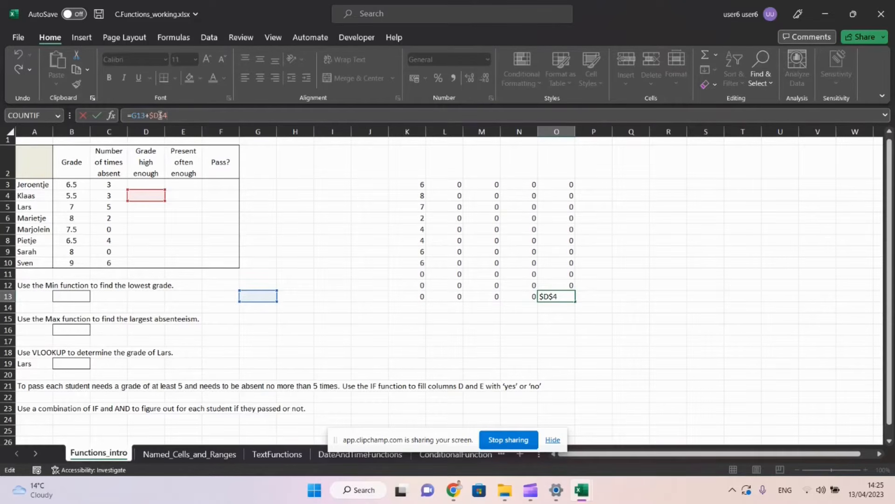
pyautogui.hotkey('ctrl', 'Return')
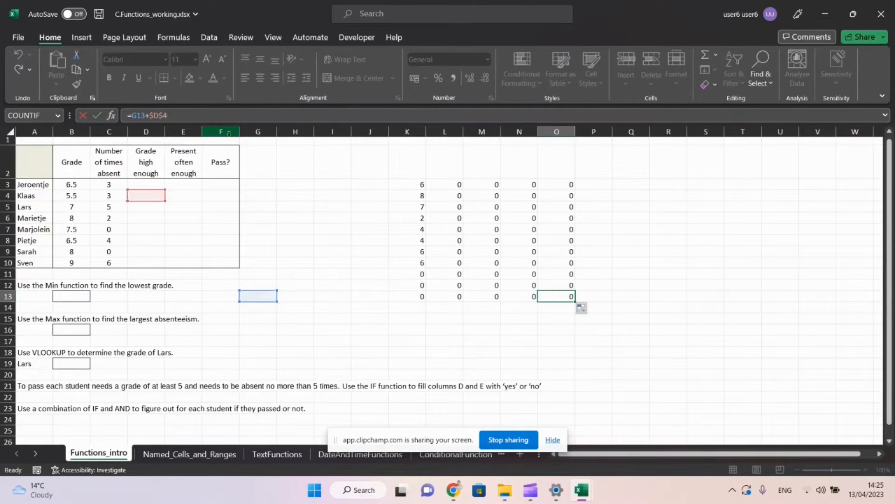
# - Clear the absolute-reference formulas from L3:O13
pyautogui.moveTo(416, 183); pyautogui.dragTo(553, 296)
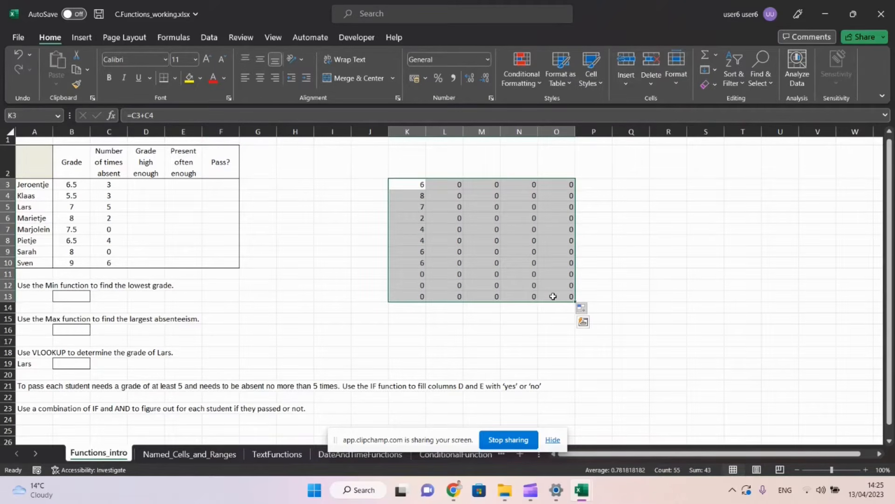
pyautogui.press('Right')
pyautogui.hotkey('shift', 'Down')
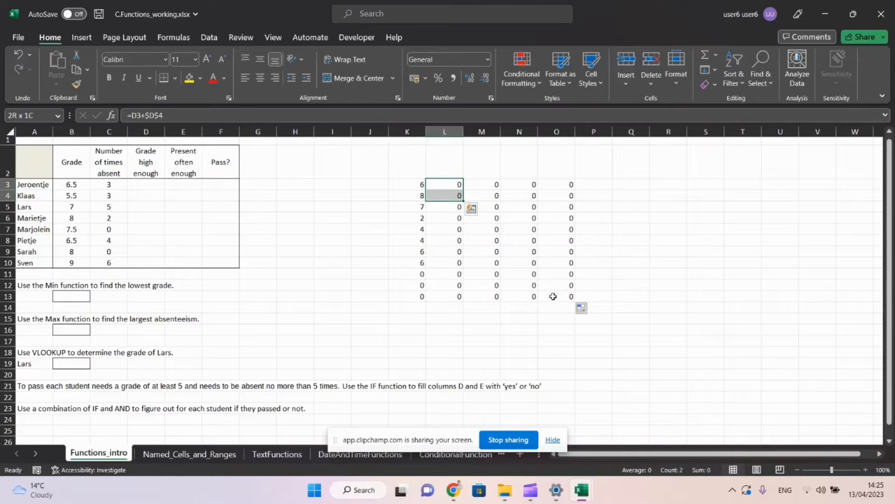
pyautogui.hotkey('shift', 'Down')
pyautogui.hotkey('ctrl', 'shift', 'Down')
pyautogui.hotkey('shift', 'Right')
pyautogui.hotkey('shift', 'Right')
pyautogui.hotkey('shift', 'Right')
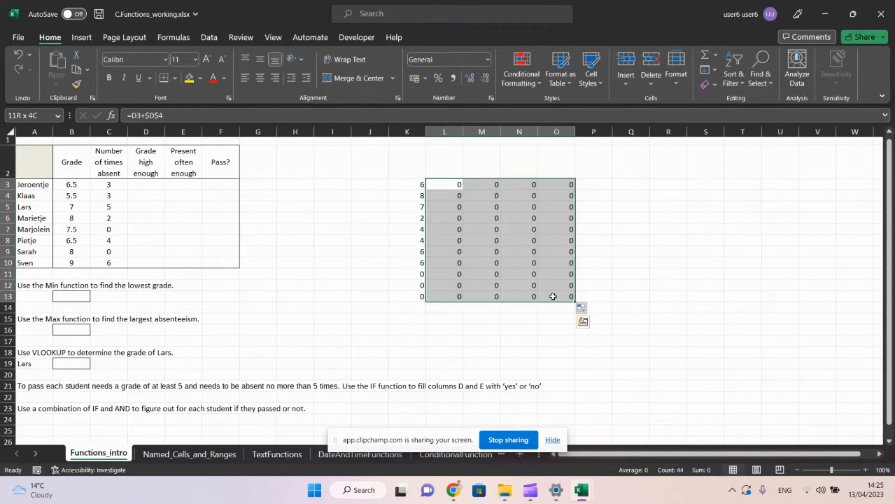
pyautogui.press('Delete')
# - Clear the copied formulas from K4:K13, keeping only the one in K3
pyautogui.press('Left')
pyautogui.press('Down')
pyautogui.press('Down')
pyautogui.press('Left')
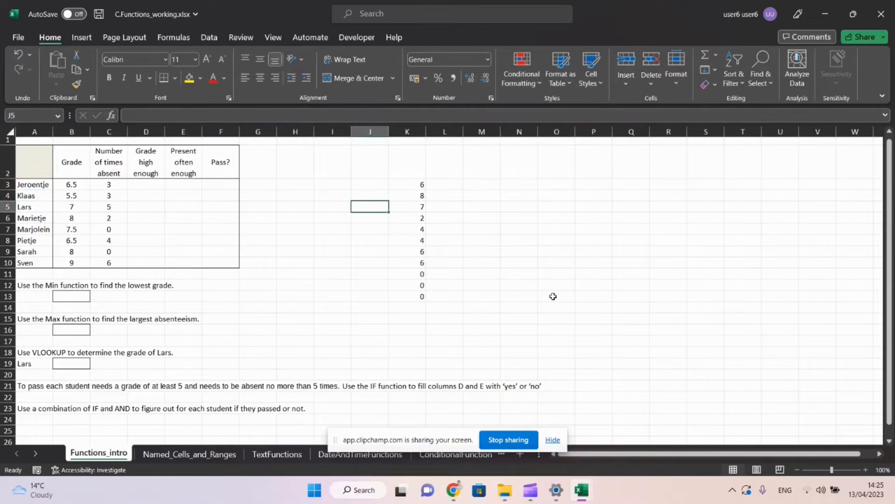
pyautogui.press('Right')
pyautogui.press('Up')
pyautogui.hotkey('ctrl', 'shift', 'Down')
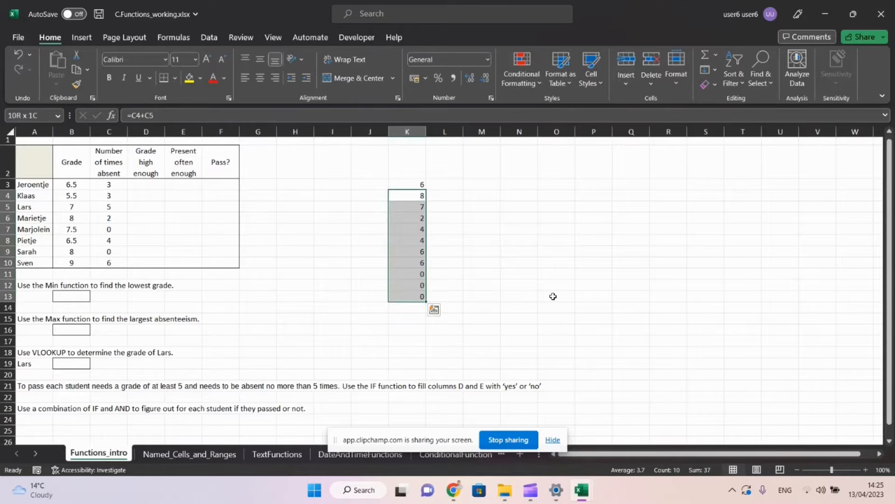
pyautogui.press('Delete')
# - Lock only the column of the second reference in K3 so the formula reads =C3+$C4
pyautogui.click(410, 184)
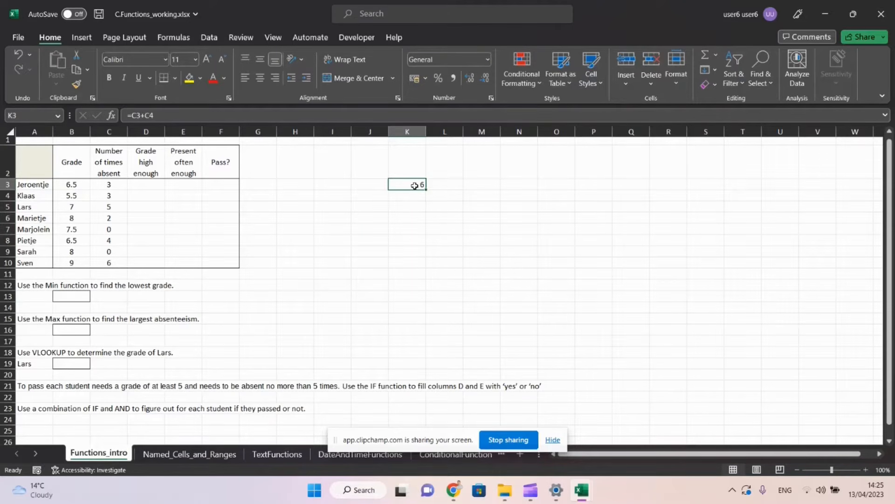
pyautogui.click(147, 115)
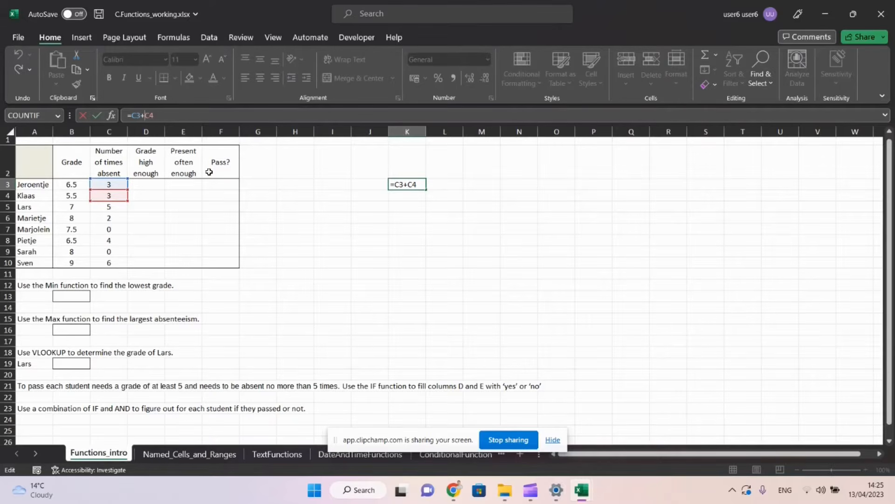
pyautogui.press('F4')
pyautogui.press('F4')
pyautogui.press('F4')
pyautogui.press('Return')
# - Fill the K3 formula across to P3 and inspect the references in P3
pyautogui.click(419, 184)
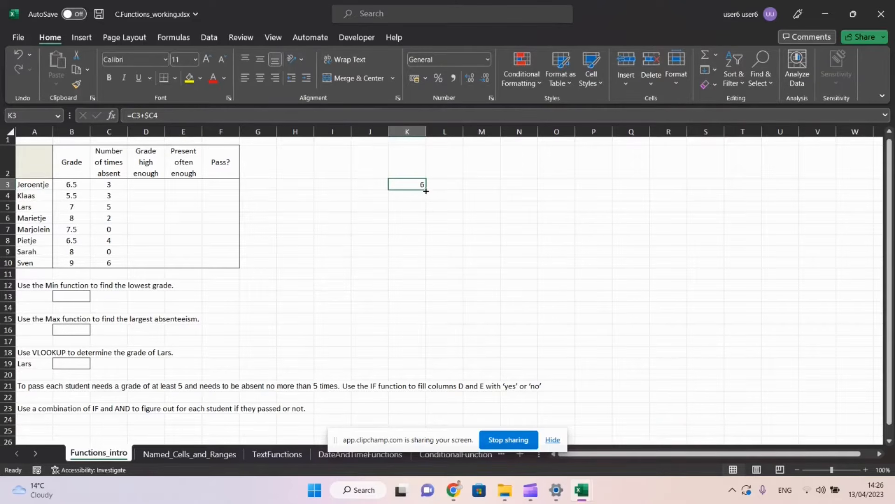
pyautogui.moveTo(426, 191); pyautogui.dragTo(611, 192)
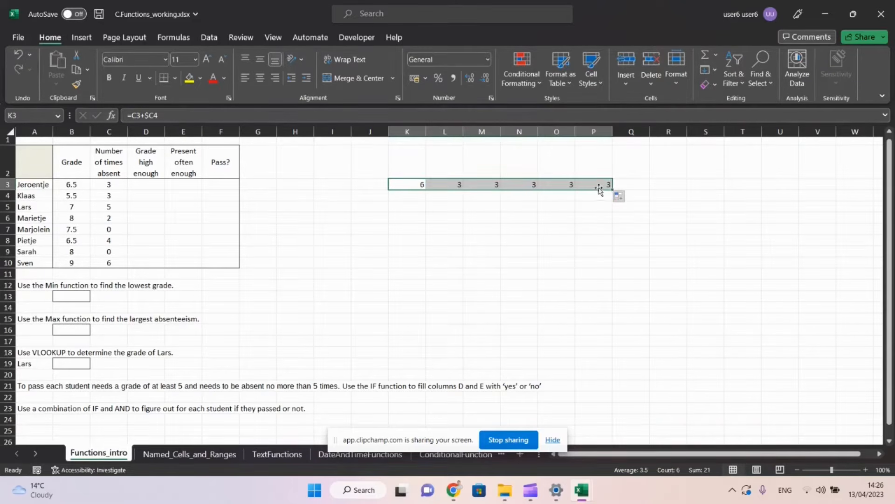
pyautogui.click(600, 187)
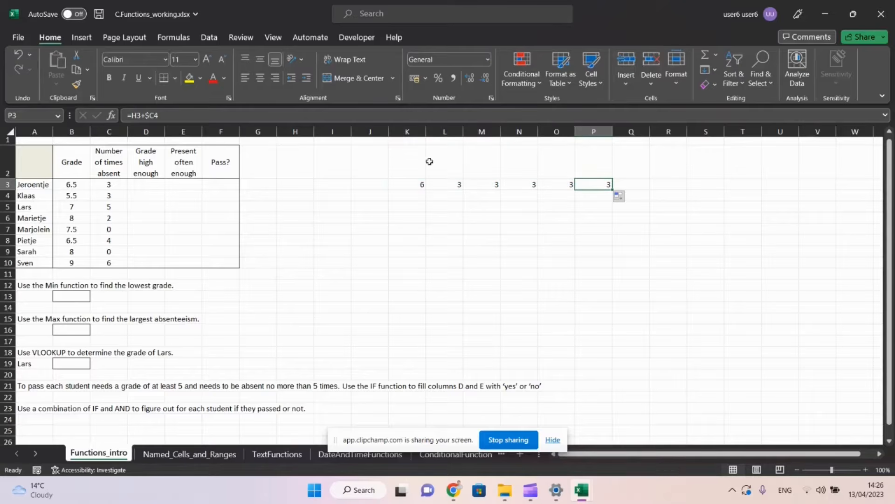
pyautogui.click(170, 114)
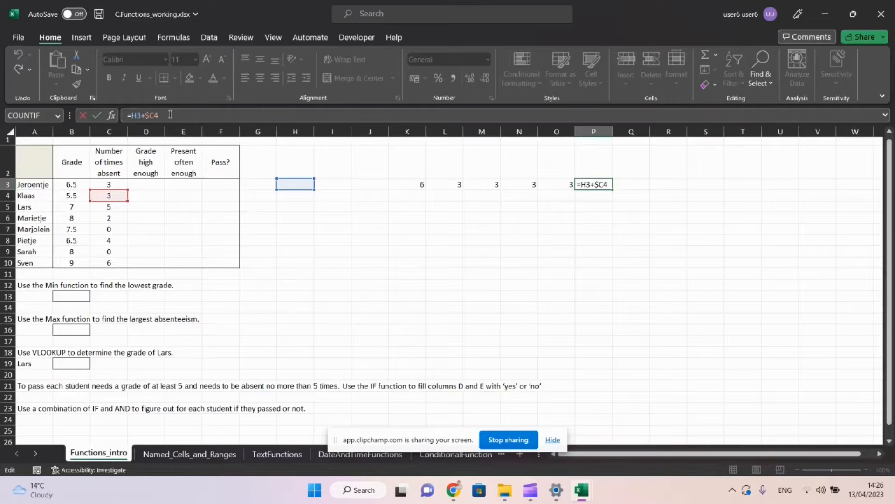
pyautogui.press('Escape')
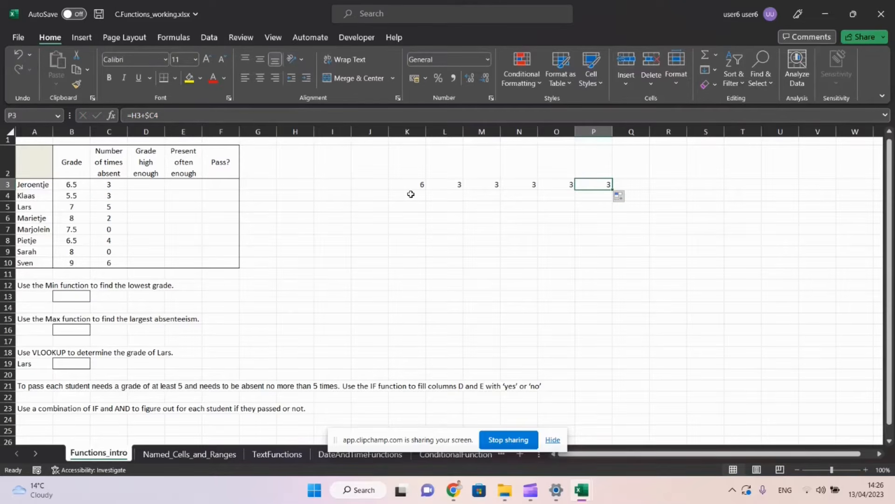
# - Fill the formulas in K3:P3 down to row 12 and inspect the references in P12
pyautogui.moveTo(406, 184); pyautogui.dragTo(615, 282)
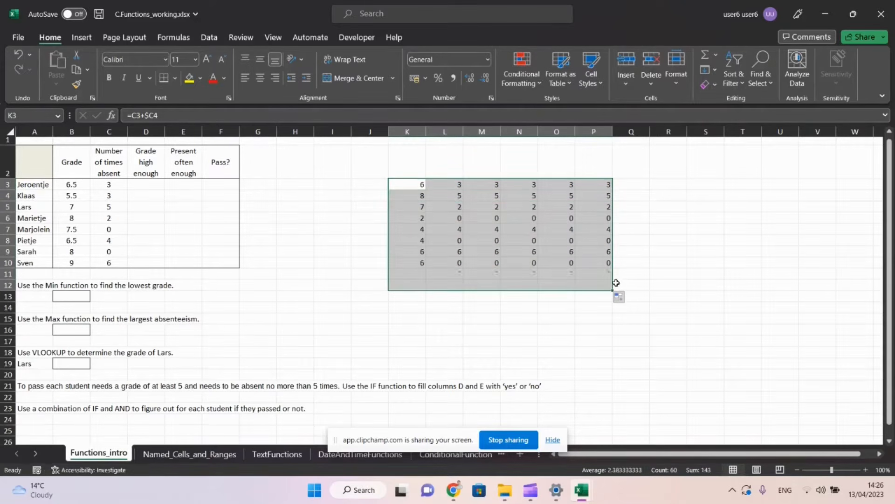
pyautogui.click(596, 284)
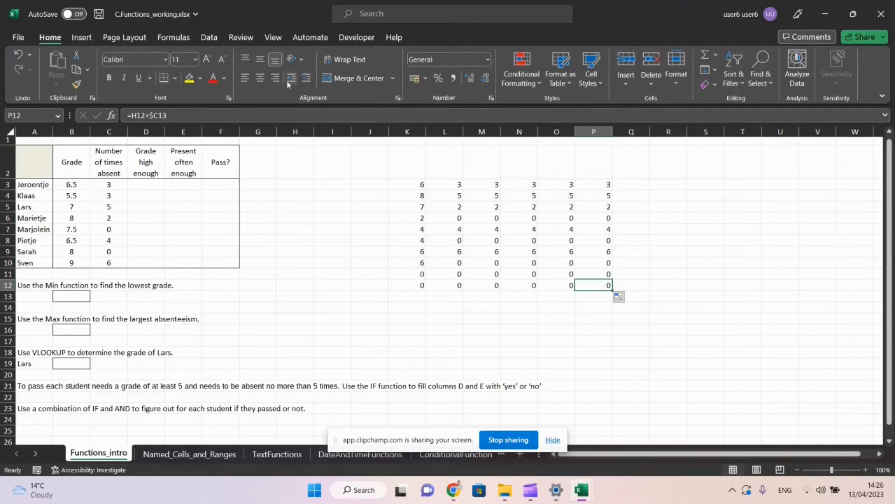
pyautogui.click(282, 113)
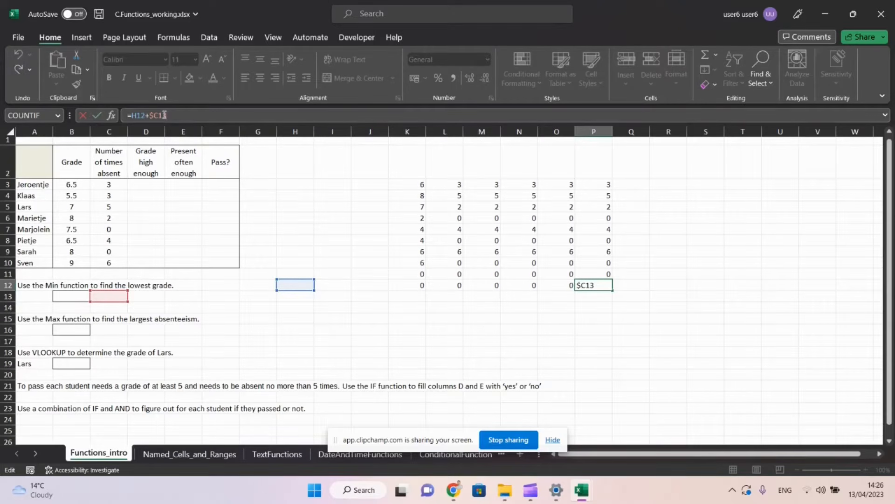
pyautogui.press('Escape')
# - Clear the mixed-reference formulas from K3:P13
pyautogui.click(410, 186)
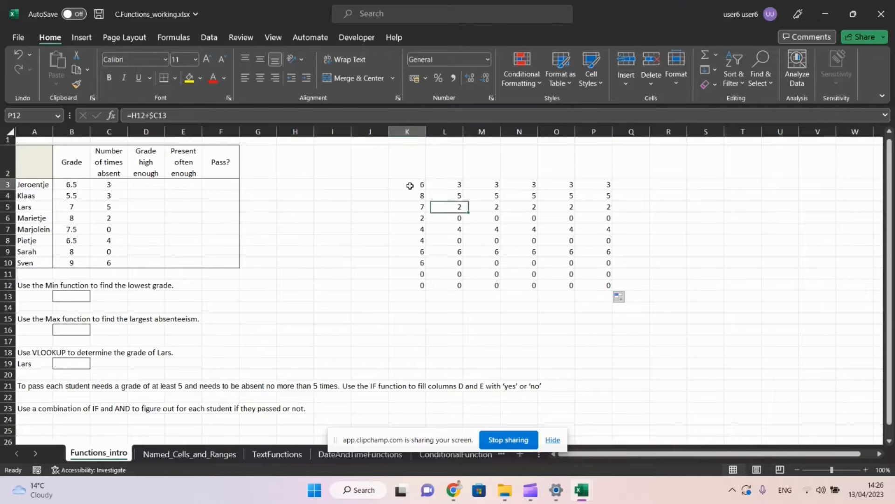
pyautogui.moveTo(410, 185)
pyautogui.mouseDown()
pyautogui.moveTo(488, 264)
pyautogui.moveTo(601, 298)
pyautogui.mouseUp()
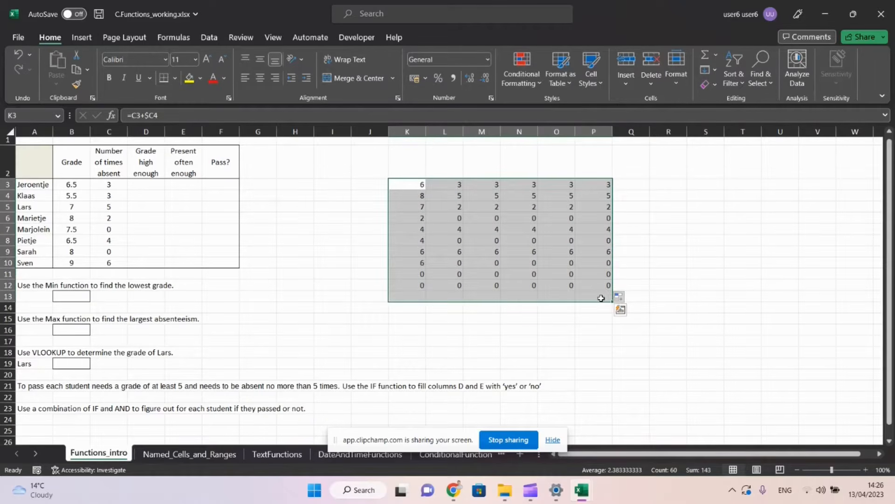
pyautogui.press('Delete')
pyautogui.press('Left')
pyautogui.press('Right')
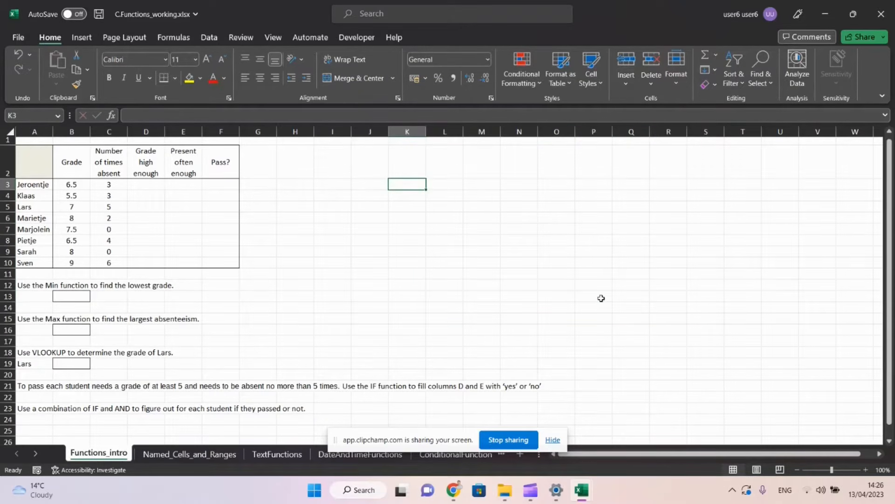
# - Enter the addition formula =4+3 in K3 and the multiplication formula =5*2 in K4
pyautogui.write('=4')
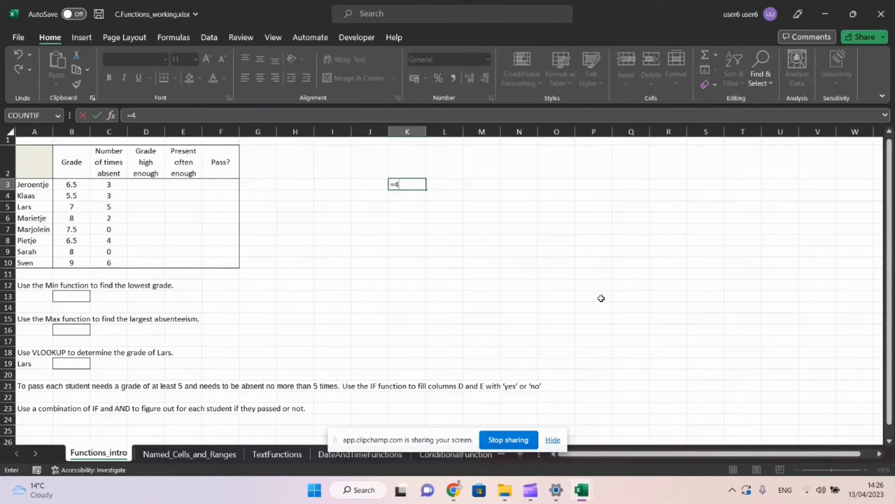
pyautogui.write('+3')
pyautogui.press('Return')
pyautogui.write('=')
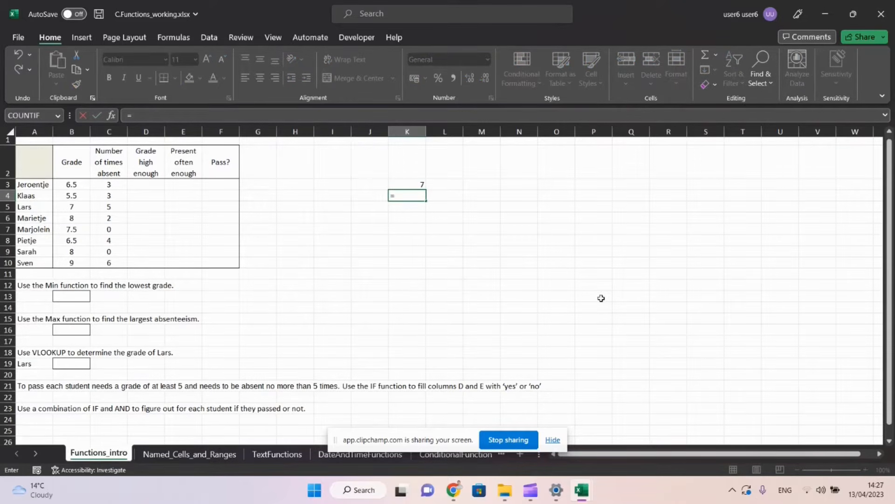
pyautogui.write('5*2')
pyautogui.press('Return')
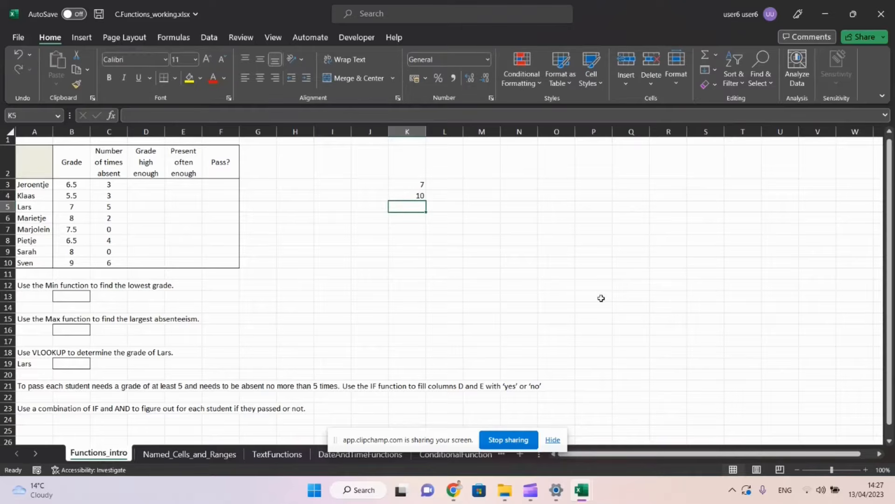
# - Enter the division formula =10/2 in K5 and the subtraction formula =22-1 in K6
pyautogui.write('=')
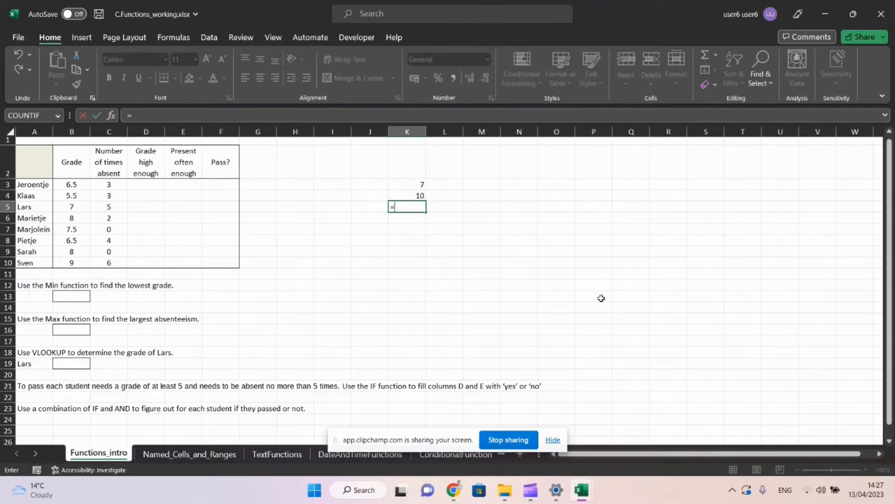
pyautogui.write('10/2')
pyautogui.press('Return')
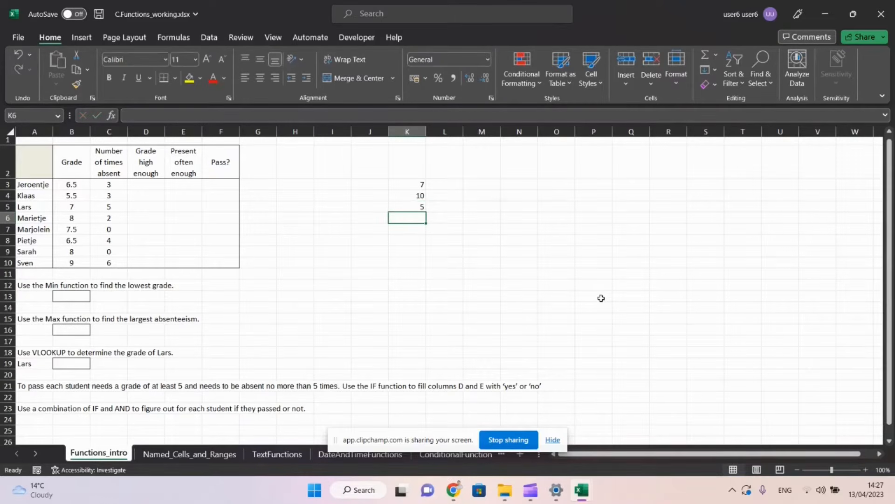
pyautogui.write('=')
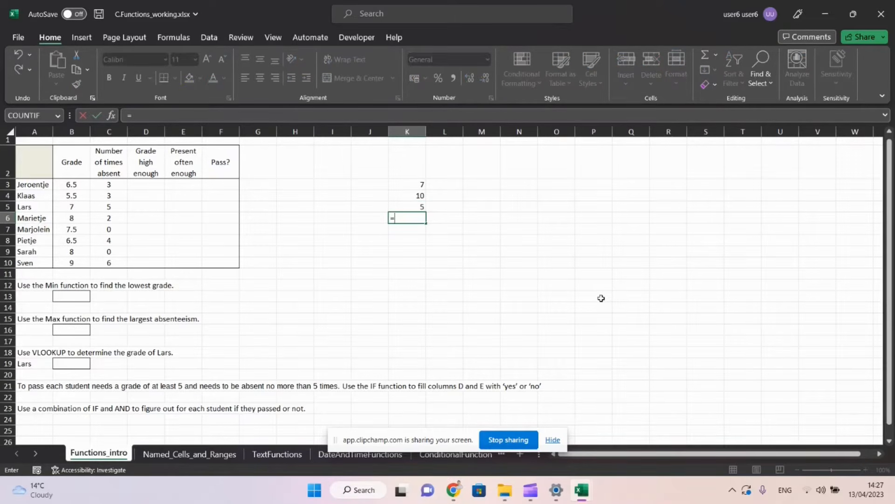
pyautogui.write('22-1')
pyautogui.press('Return')
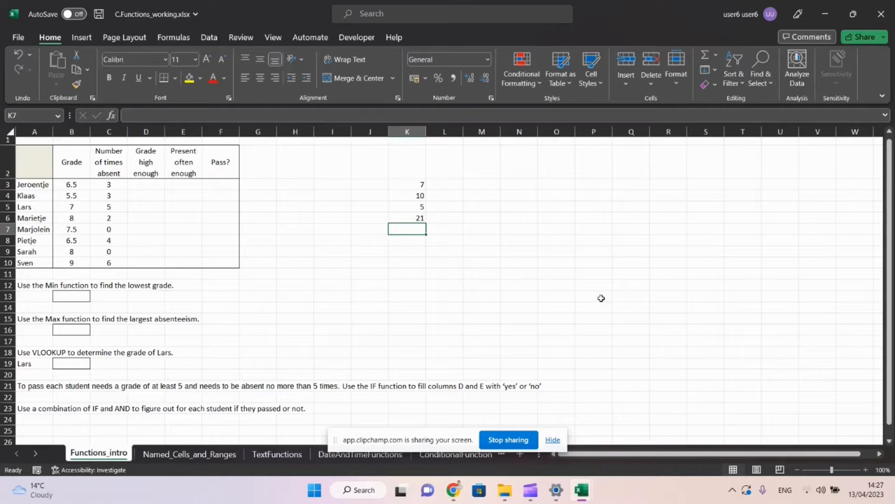
# - Clear the four arithmetic formulas from K3:K6
pyautogui.press('Down')
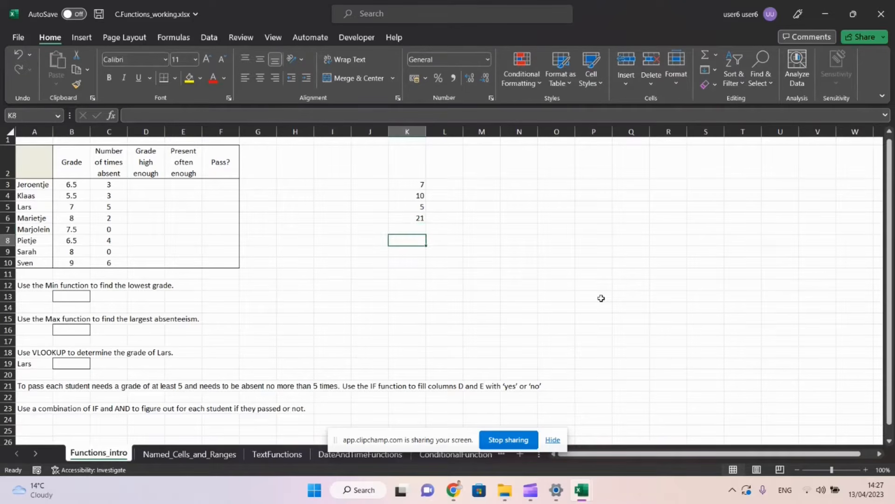
pyautogui.press('Up')
pyautogui.press('Up')
pyautogui.hotkey('shift', 'Up')
pyautogui.hotkey('shift', 'Up')
pyautogui.hotkey('shift', 'Up')
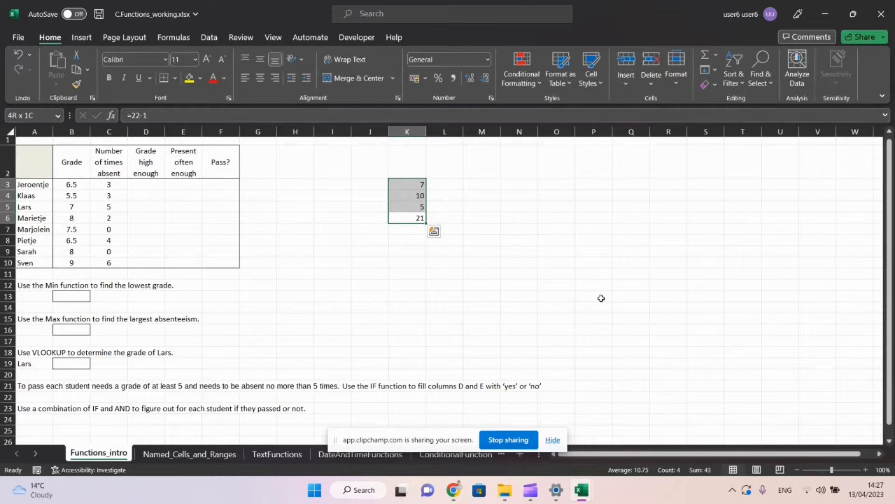
pyautogui.press('Delete')
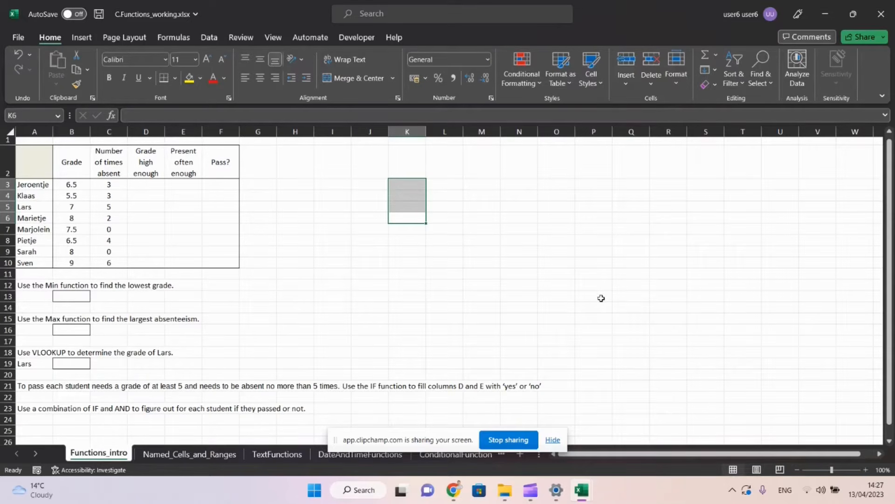
# - Demonstrate exponentiation by entering =4^5 in K7, and clear the cell again
pyautogui.press('Down')
pyautogui.write('=')
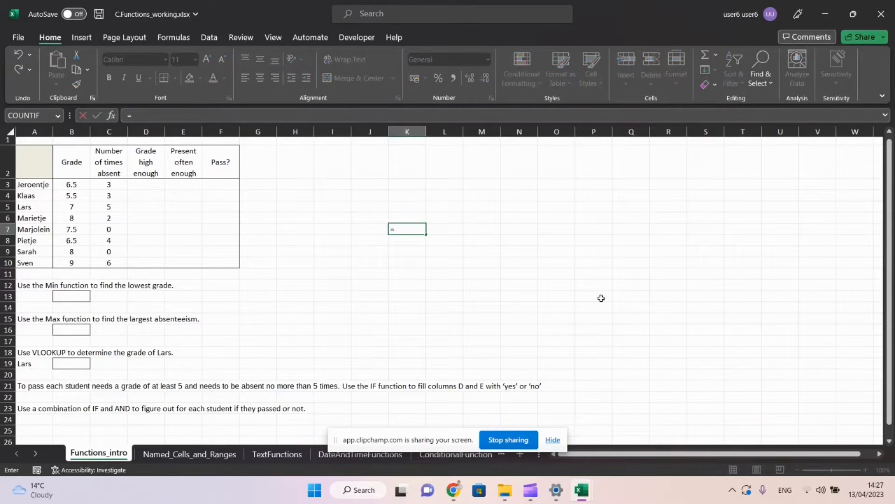
pyautogui.write('4^5')
pyautogui.press('Return')
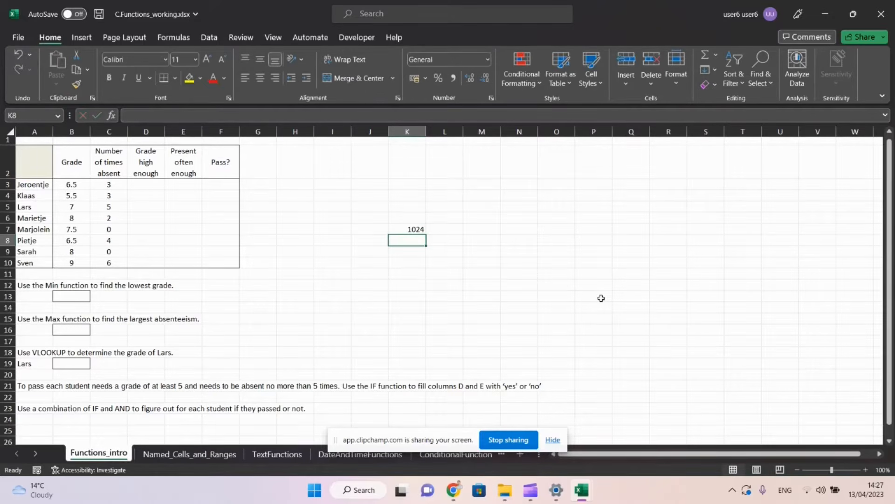
pyautogui.press('Up')
pyautogui.press('Delete')
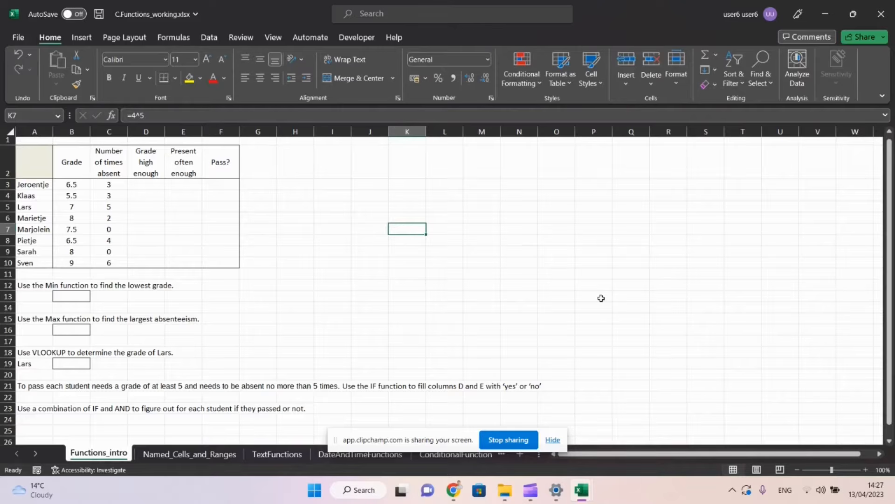
# - Enter the formula =MIN(C3,C6,C10) in B13, picking the three separate cells from the absence column
pyautogui.press('Left')
pyautogui.press('Left')
pyautogui.press('Left')
pyautogui.press('Left')
pyautogui.press('Left')
pyautogui.press('Left')
pyautogui.press('Left')
pyautogui.press('Left')
pyautogui.press('Left')
pyautogui.press('Left')
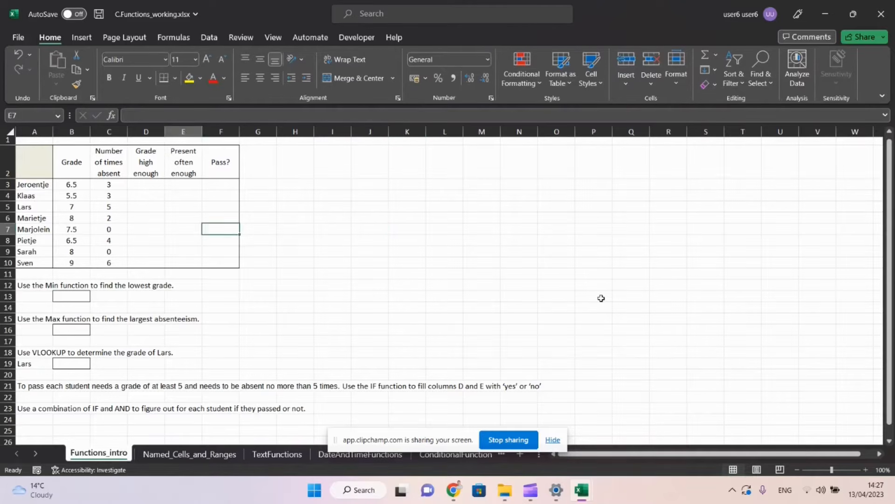
pyautogui.press('Down')
pyautogui.press('Down')
pyautogui.press('Down')
pyautogui.press('Down')
pyautogui.press('Down')
pyautogui.press('Down')
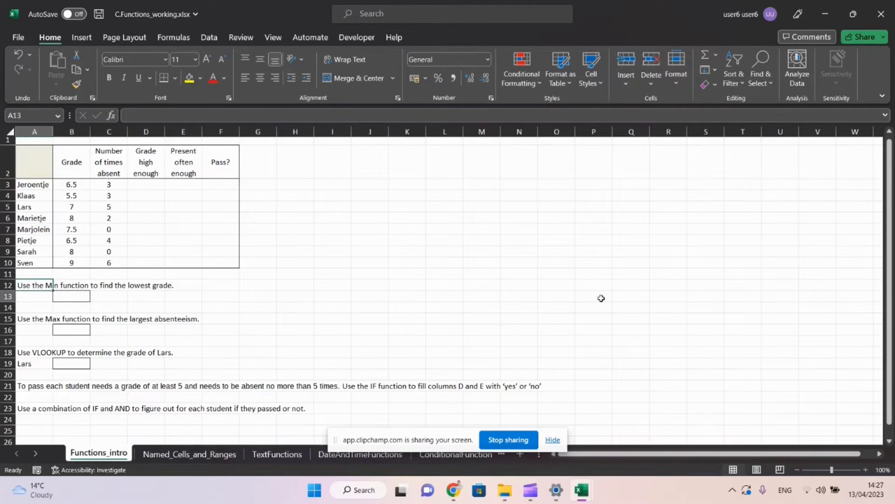
pyautogui.press('Right')
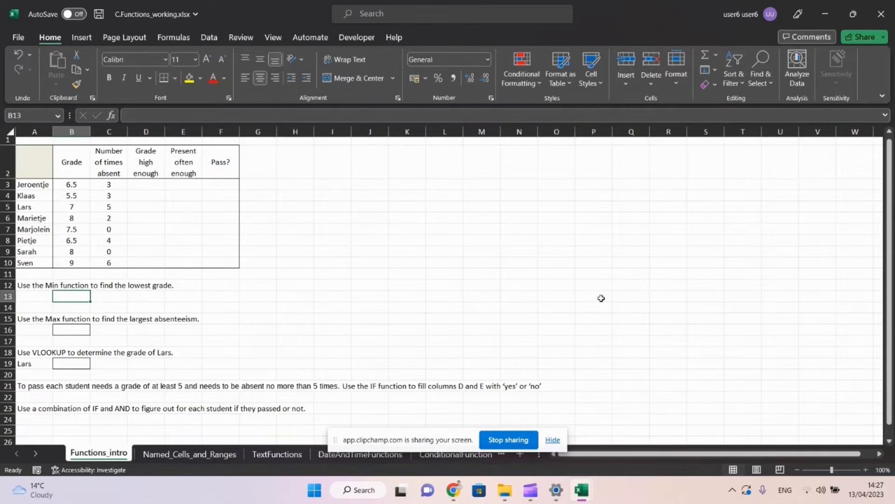
pyautogui.write('=')
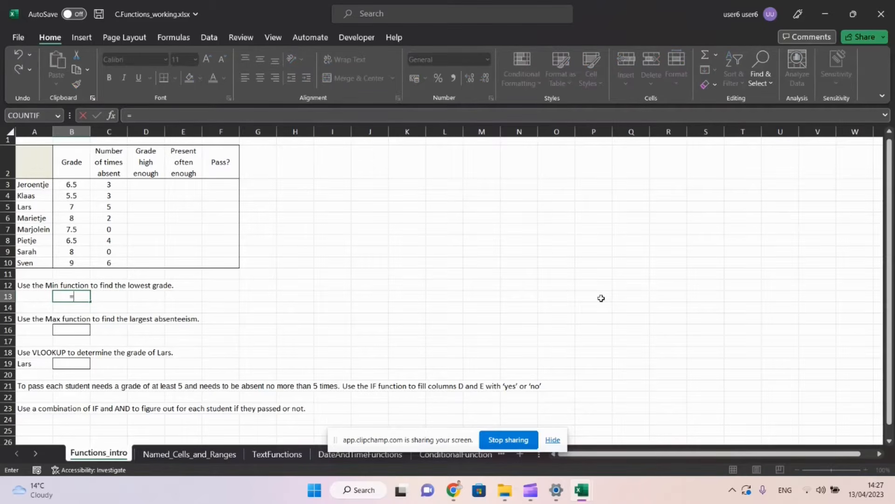
pyautogui.write('m')
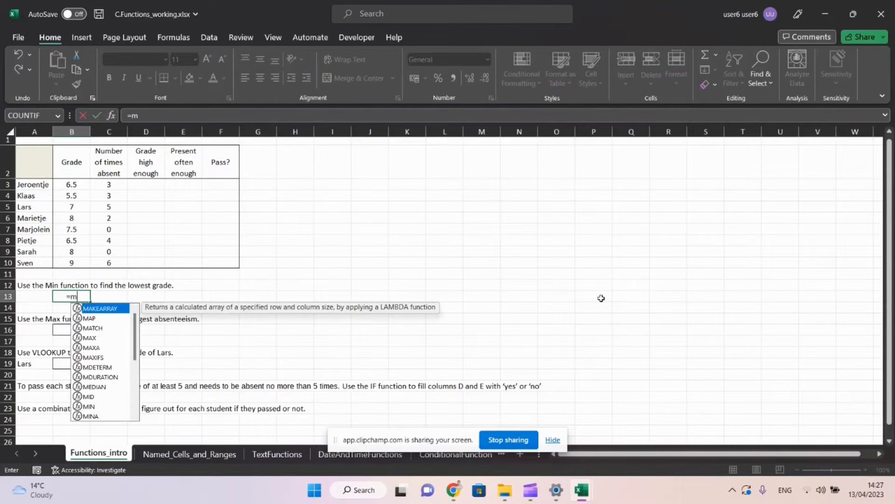
pyautogui.write('in')
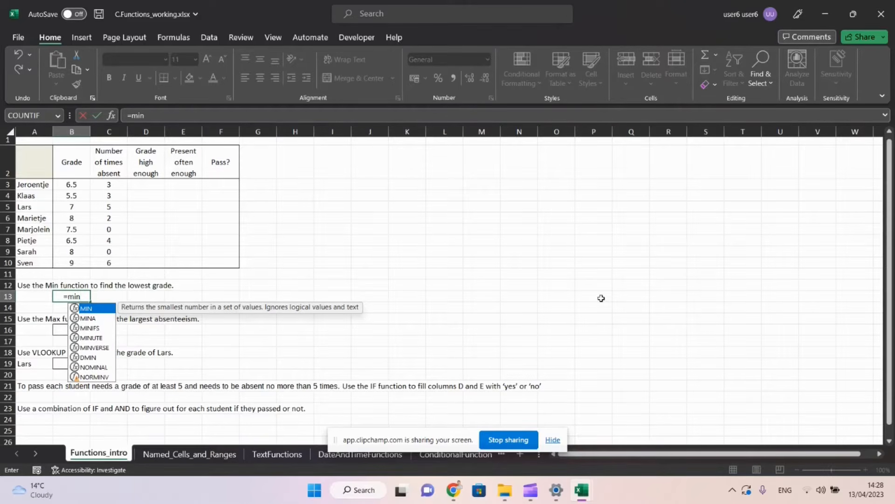
pyautogui.write('(')
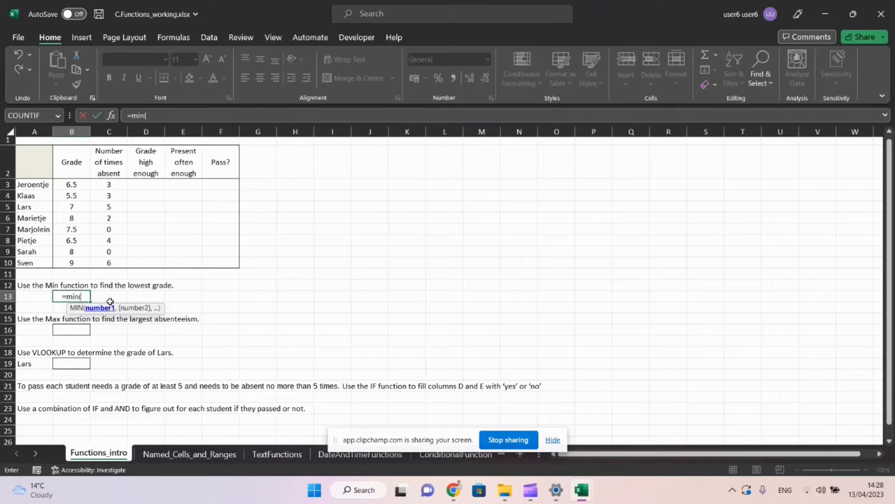
pyautogui.click(108, 184)
pyautogui.write(',')
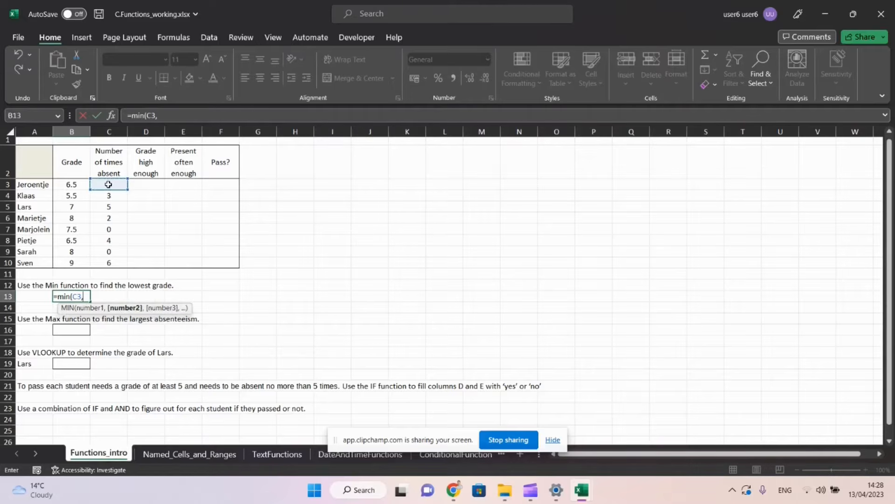
pyautogui.click(108, 218)
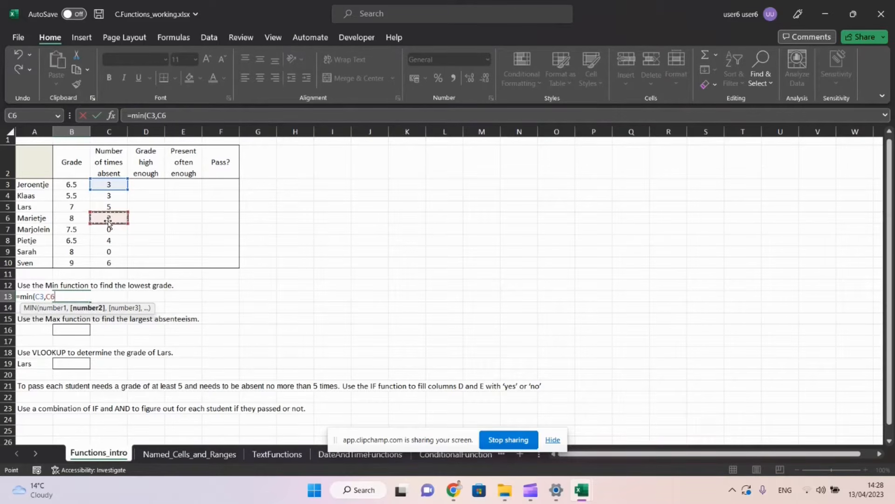
pyautogui.write(',')
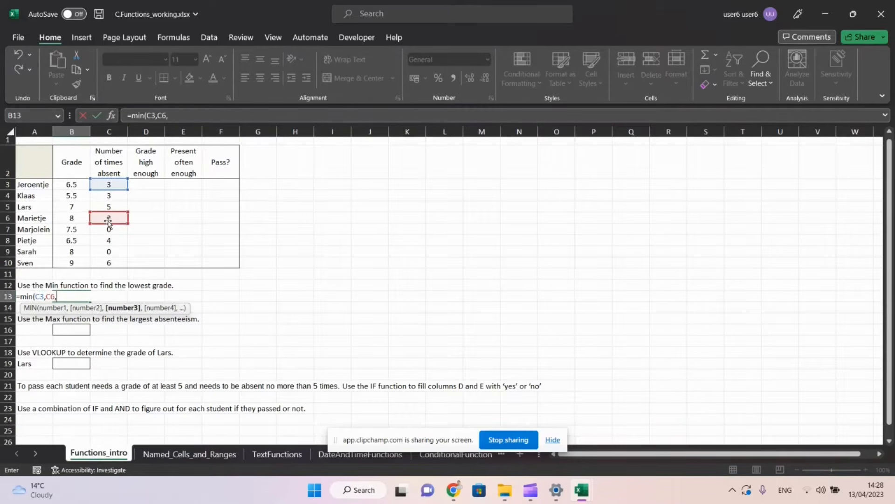
pyautogui.click(109, 261)
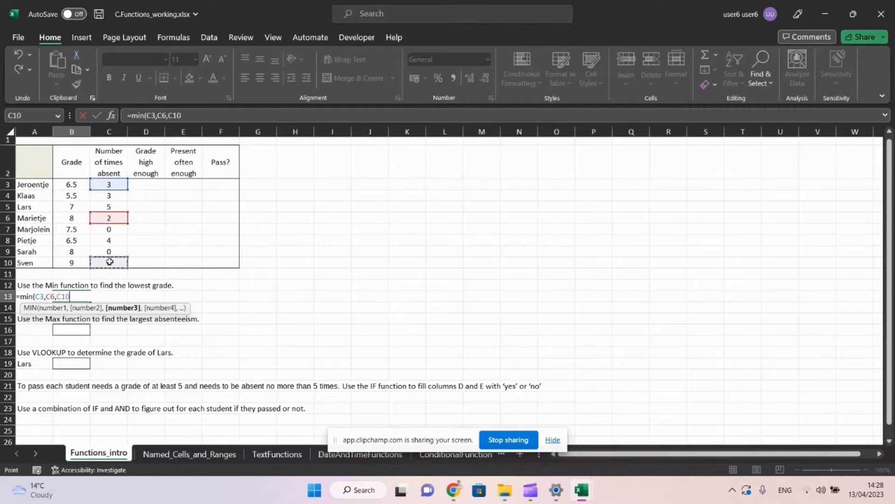
pyautogui.write(')')
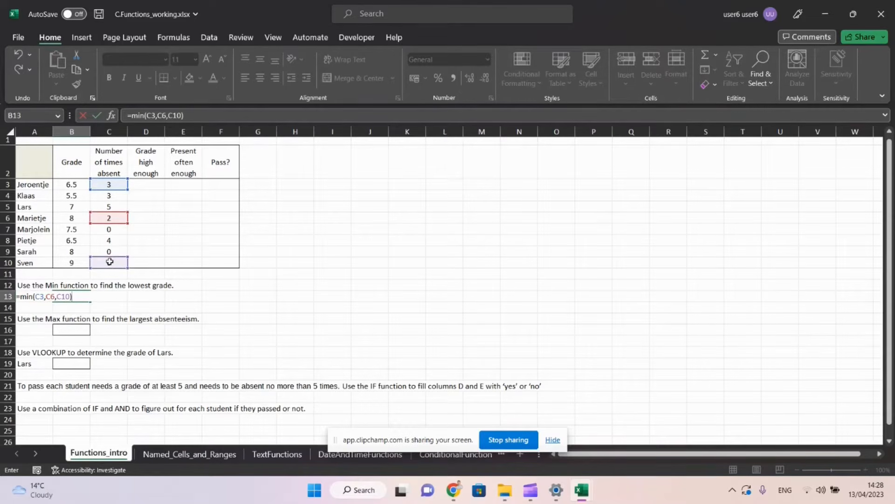
pyautogui.press('Return')
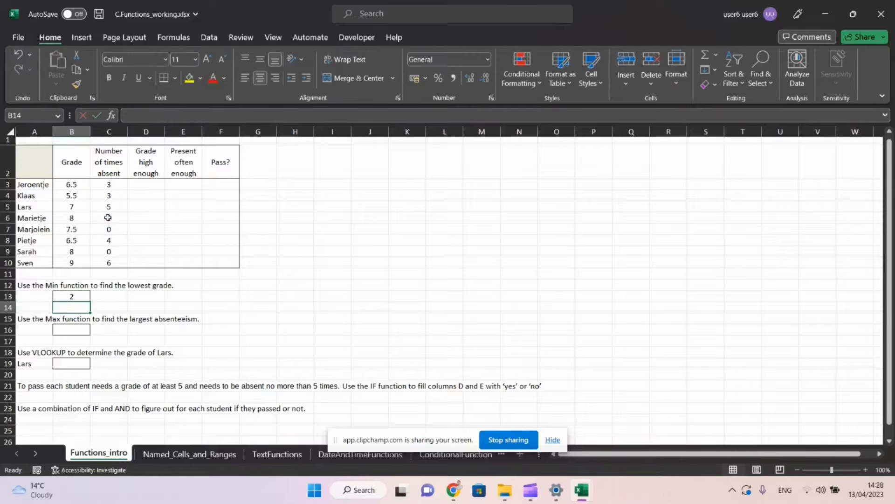
# - Replace the formula in B13 with =MIN(C3:C10), covering the whole absence column as one continuous range
pyautogui.click(64, 295)
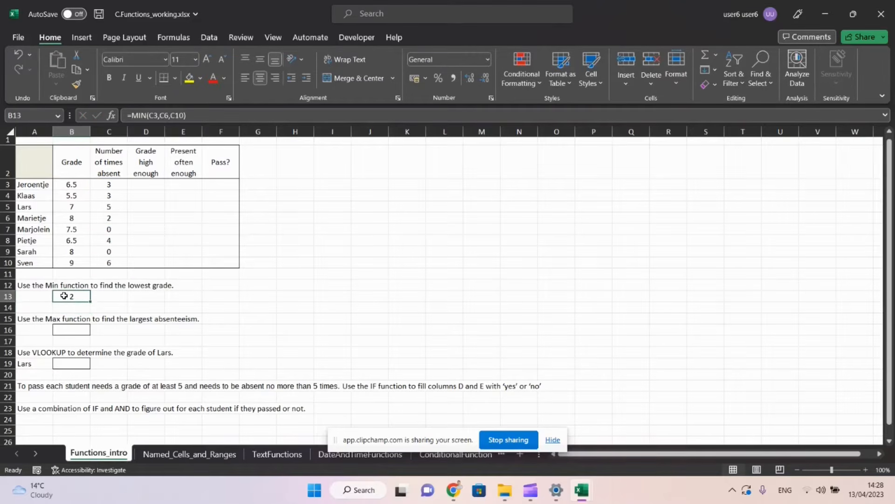
pyautogui.write('=mi')
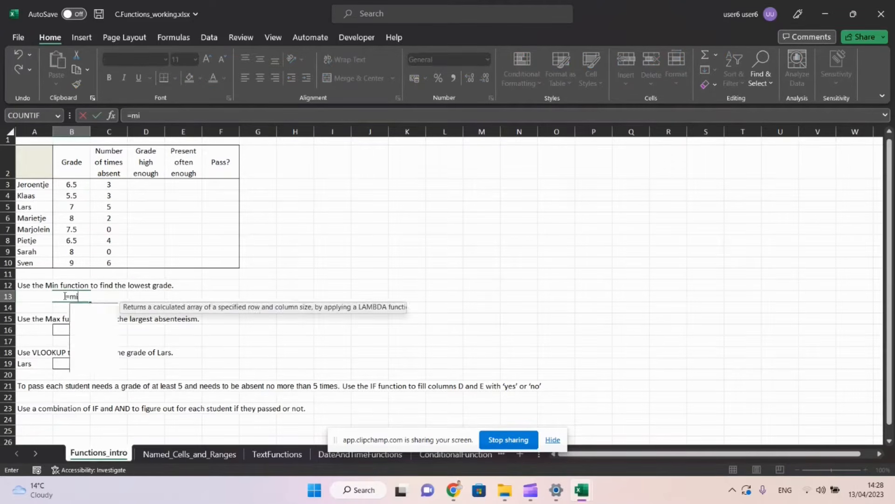
pyautogui.write('n(')
pyautogui.press('Up')
pyautogui.press('Right')
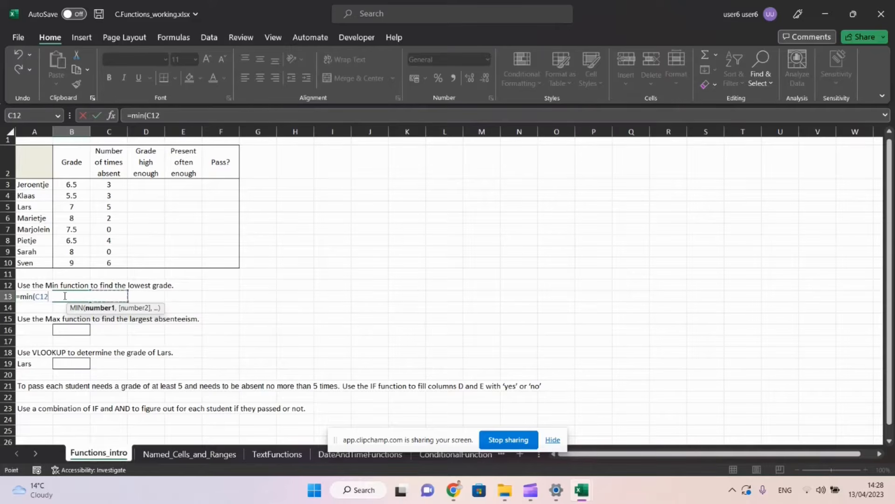
pyautogui.press('Up')
pyautogui.press('Up')
pyautogui.press('Up')
pyautogui.press('Up')
pyautogui.press('Up')
pyautogui.press('Up')
pyautogui.press('Up')
pyautogui.press('Up')
pyautogui.press('Up')
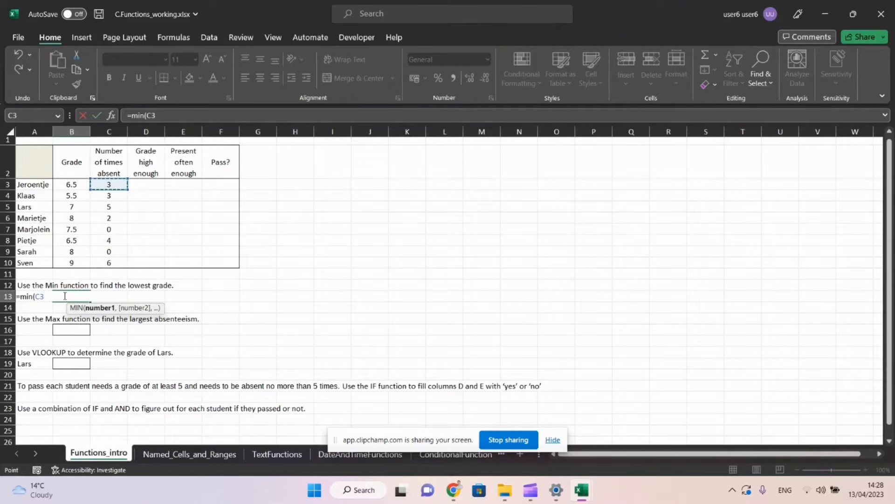
pyautogui.hotkey('ctrl', 'shift', 'Down')
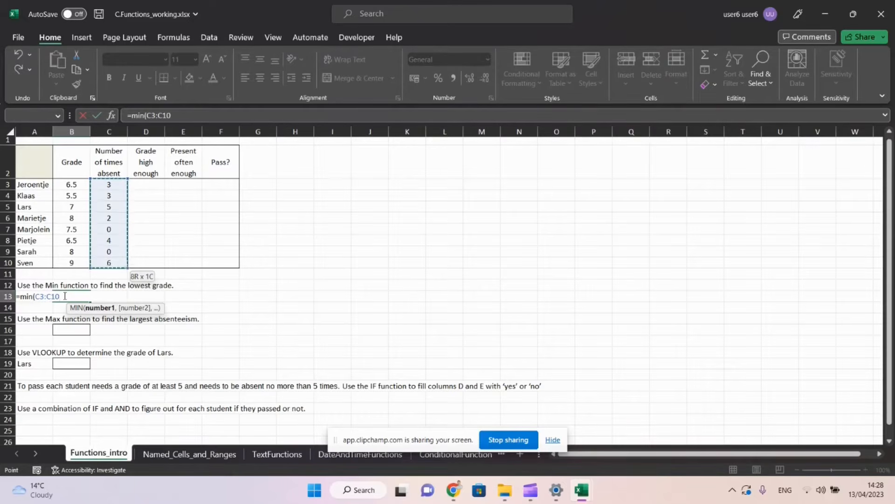
pyautogui.write(')')
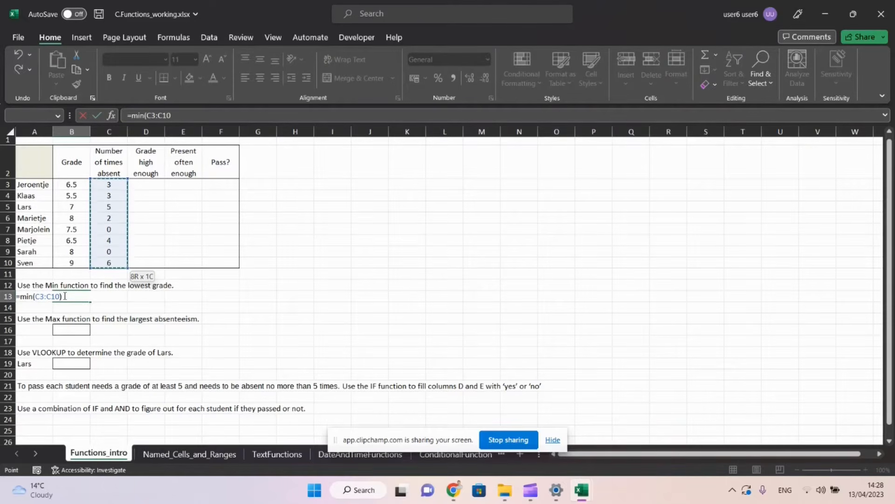
pyautogui.press('Return')
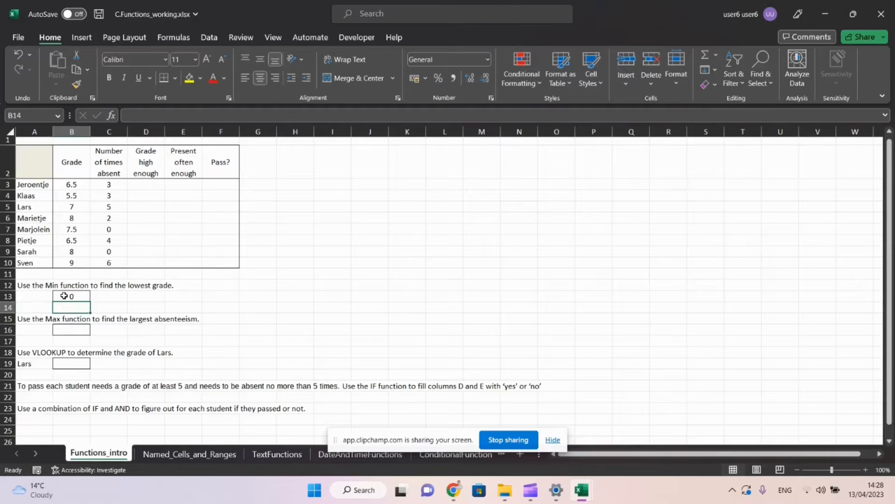
pyautogui.click(64, 295)
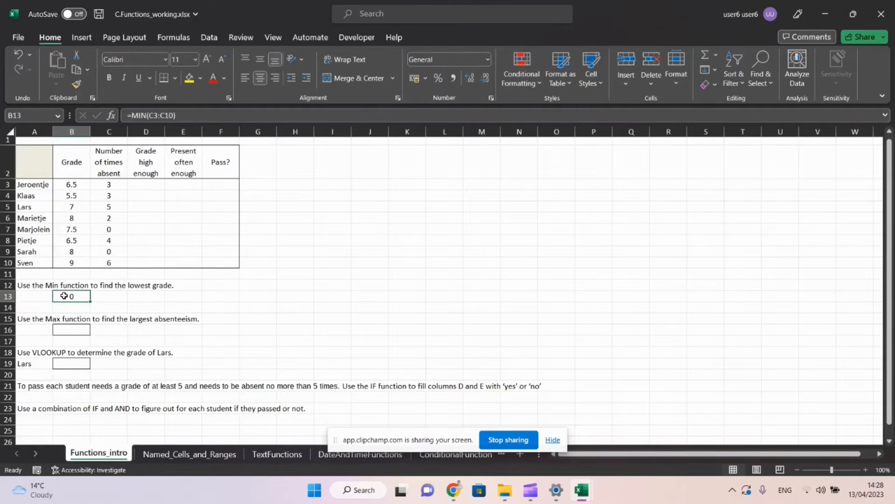
# - Enter the formula =MAX(C3:C10) in B16 to find the largest absenteeism
pyautogui.press('Down')
pyautogui.press('Down')
pyautogui.press('Down')
pyautogui.write('=')
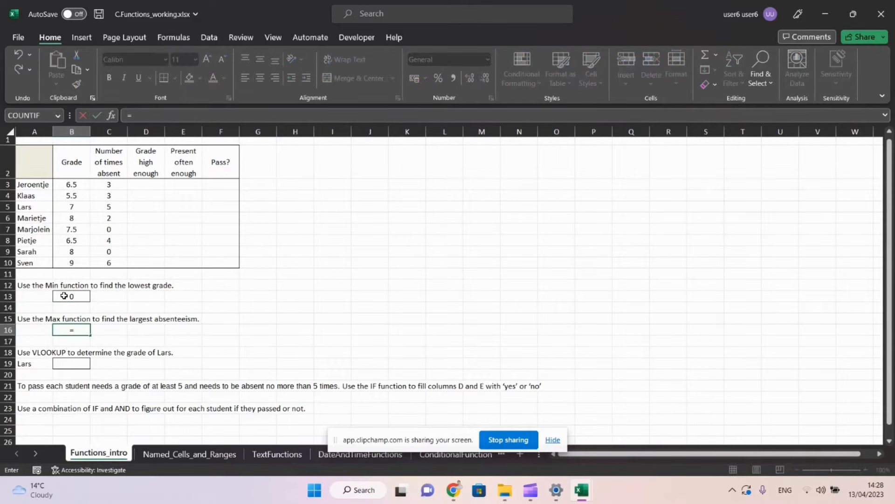
pyautogui.write('max(')
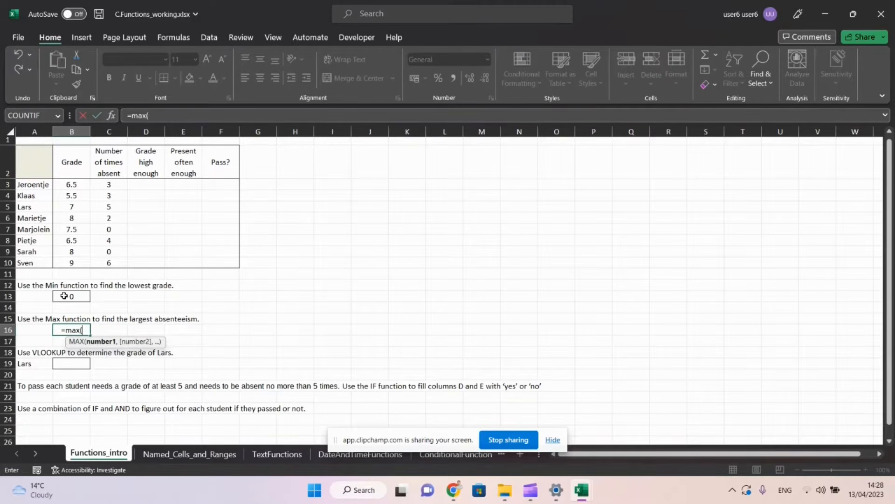
pyautogui.press('Up')
pyautogui.press('Up')
pyautogui.press('Up')
pyautogui.press('Up')
pyautogui.press('Up')
pyautogui.press('Right')
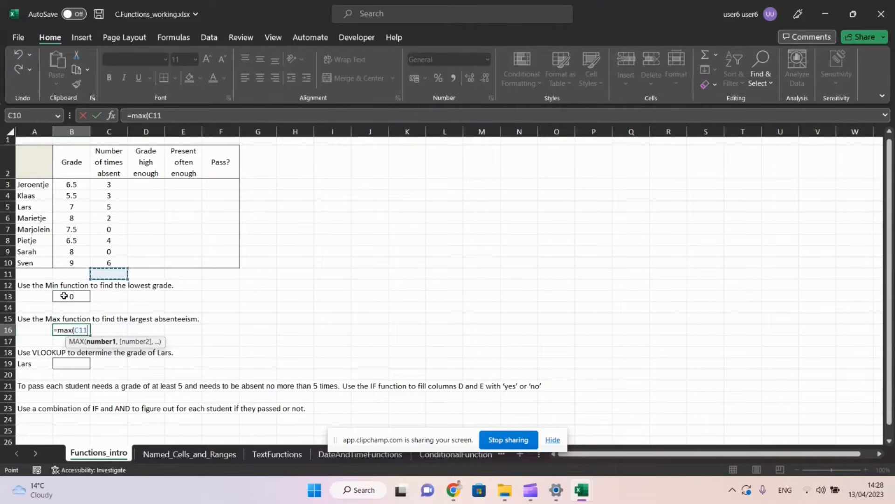
pyautogui.press('Up')
pyautogui.hotkey('shift', 'Up')
pyautogui.hotkey('shift', 'Up')
pyautogui.hotkey('shift', 'Up')
pyautogui.hotkey('shift', 'Up')
pyautogui.hotkey('shift', 'Up')
pyautogui.hotkey('shift', 'Up')
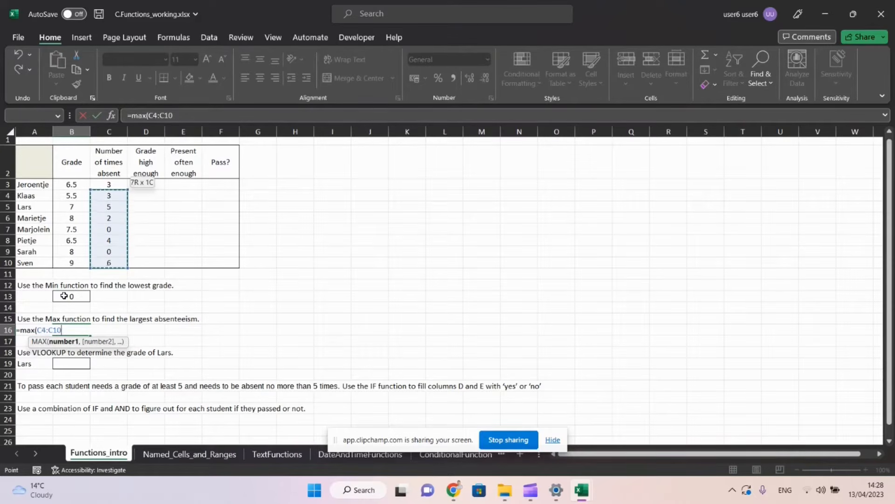
pyautogui.hotkey('shift', 'Up')
pyautogui.write(')')
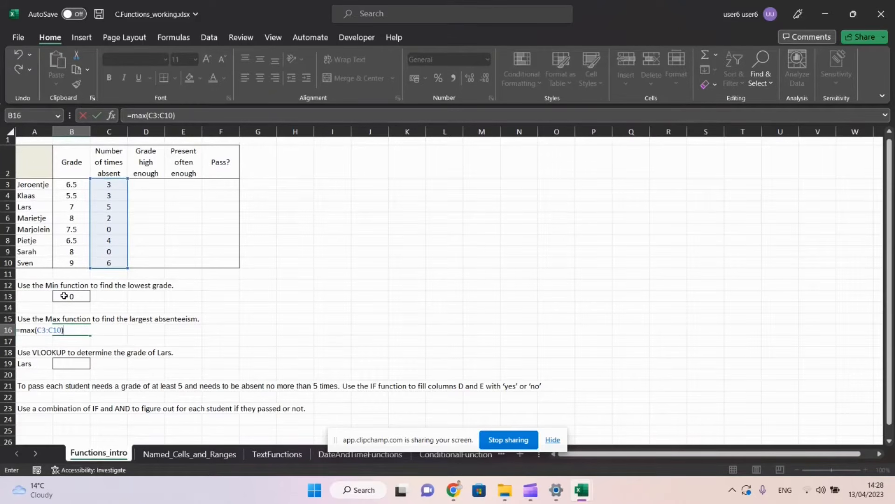
pyautogui.press('Return')
pyautogui.press('Up')
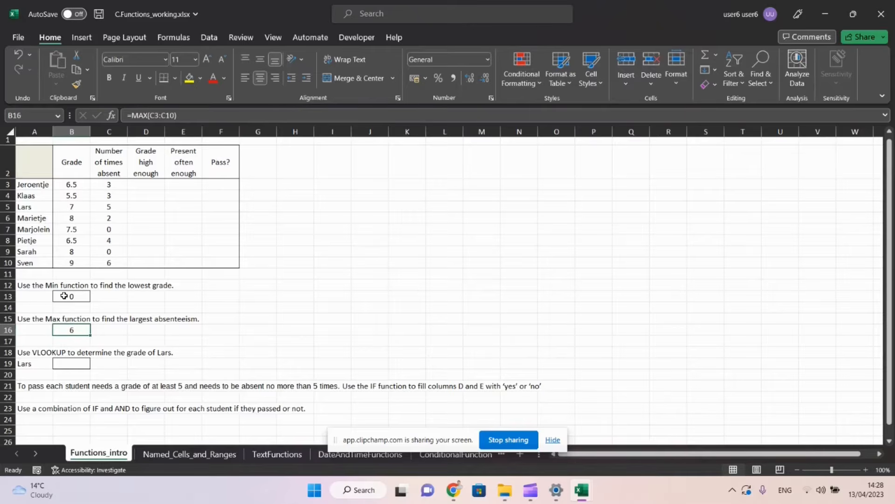
# - Examine the student names in A3:A10 and follow the fifth row across to its grade in B5, as a vertical lookup does
pyautogui.press('Down')
pyautogui.press('Down')
pyautogui.press('Down')
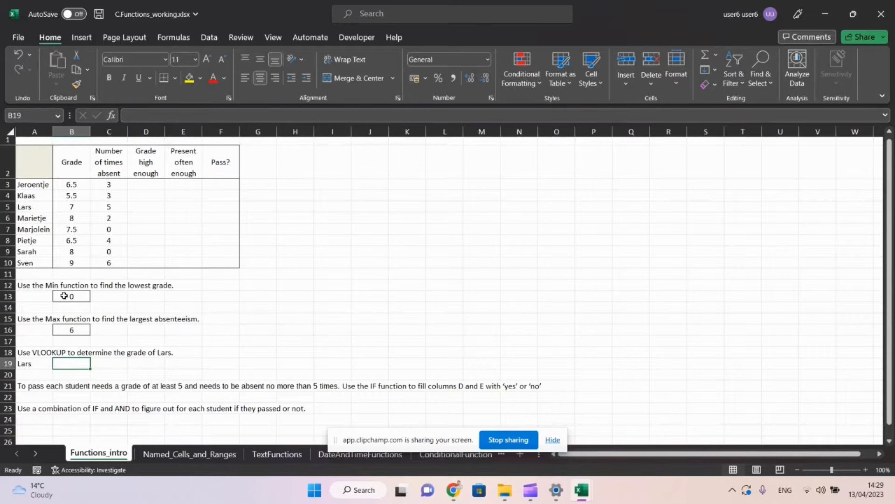
pyautogui.press('Up')
pyautogui.press('Up')
pyautogui.press('Up')
pyautogui.press('Up')
pyautogui.press('Up')
pyautogui.press('Up')
pyautogui.press('Up')
pyautogui.press('Up')
pyautogui.press('Up')
pyautogui.press('Up')
pyautogui.press('Up')
pyautogui.press('Up')
pyautogui.press('Up')
pyautogui.press('Up')
pyautogui.press('Up')
pyautogui.press('Up')
pyautogui.press('Up')
pyautogui.press('Up')
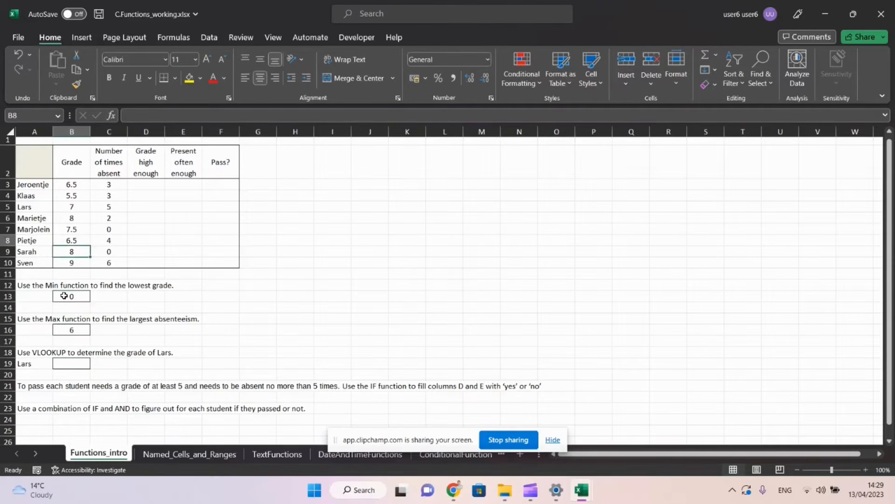
pyautogui.press('Left')
pyautogui.press('Down')
pyautogui.press('Down')
pyautogui.press('Right')
pyautogui.press('Right')
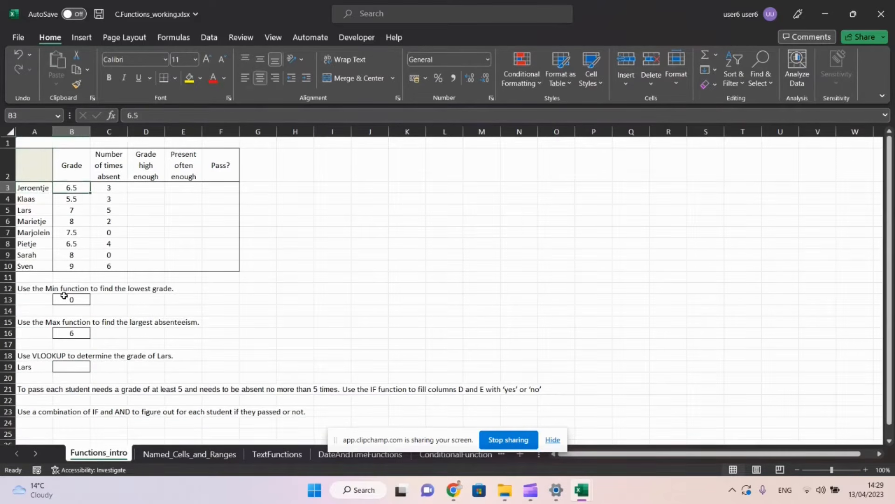
pyautogui.press('Left')
pyautogui.press('Left')
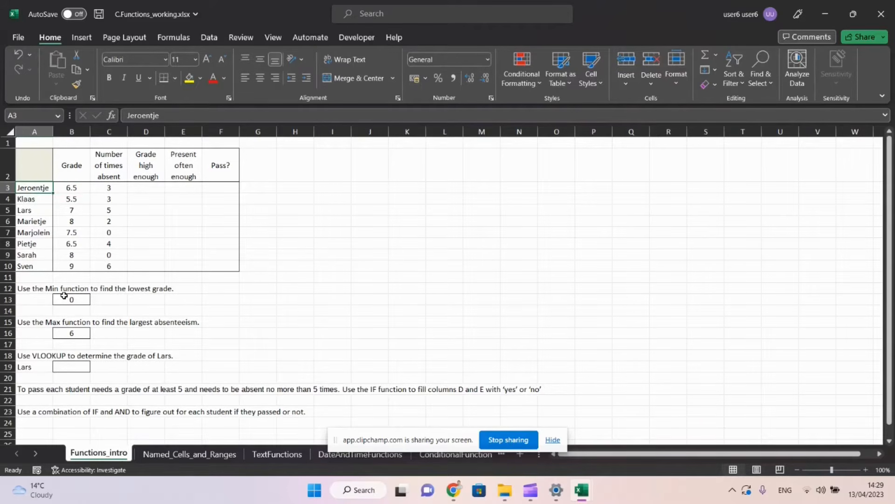
pyautogui.press('Down')
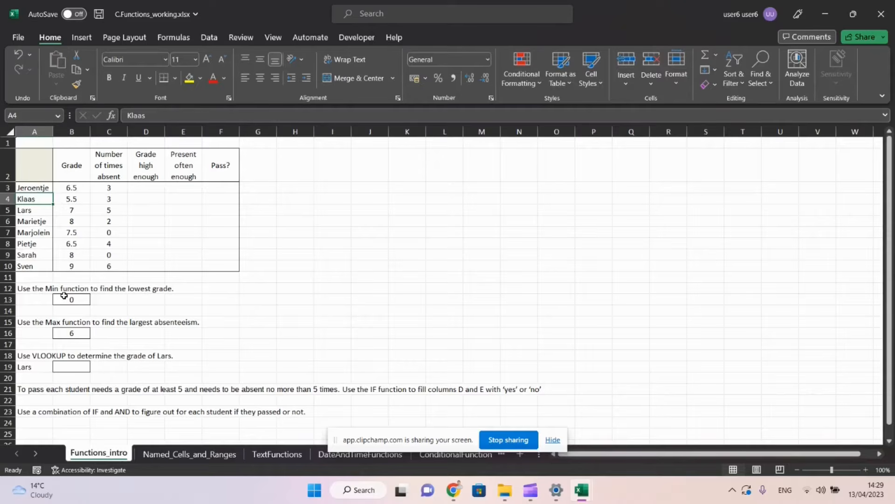
pyautogui.press('Down')
pyautogui.press('Up')
pyautogui.press('Up')
pyautogui.press('Down')
pyautogui.press('Down')
pyautogui.press('Down')
pyautogui.press('Down')
pyautogui.press('Down')
pyautogui.press('Down')
pyautogui.press('Down')
pyautogui.press('Up')
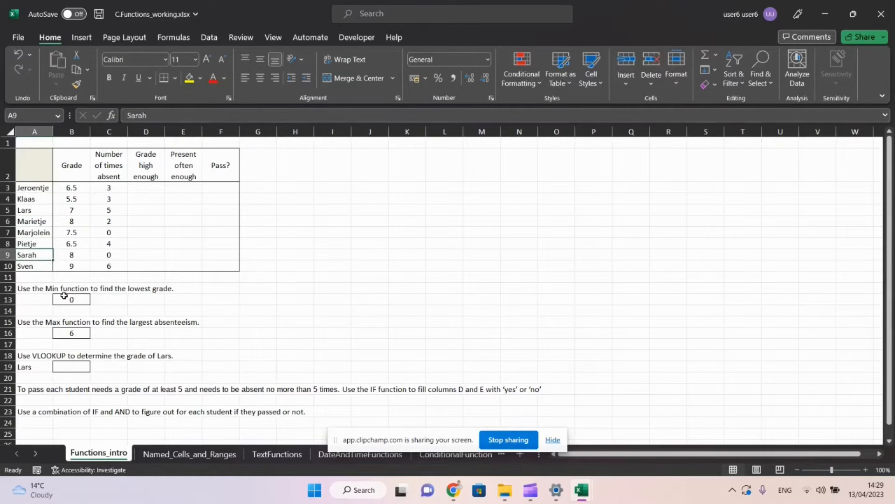
pyautogui.press('Up')
pyautogui.press('Up')
pyautogui.press('Up')
pyautogui.press('Up')
pyautogui.press('Up')
pyautogui.press('Up')
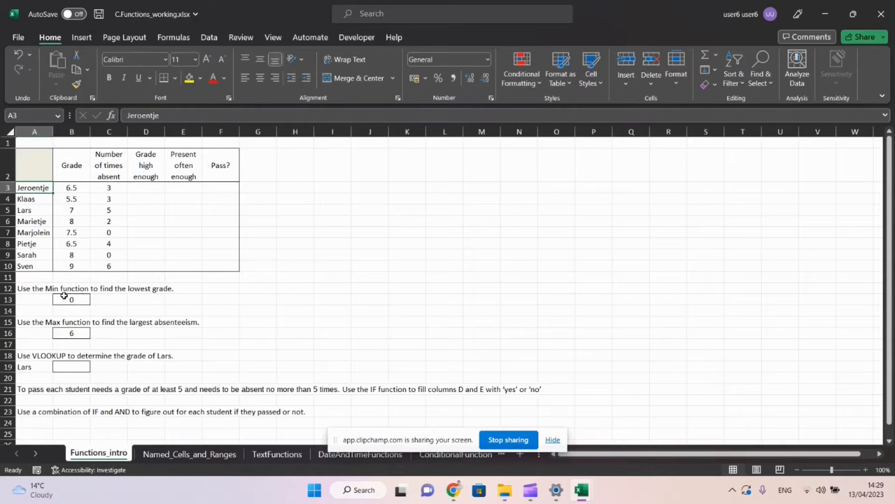
pyautogui.press('Down')
pyautogui.press('Down')
pyautogui.press('Down')
pyautogui.press('Down')
pyautogui.press('Down')
pyautogui.press('Up')
pyautogui.press('Up')
pyautogui.press('Up')
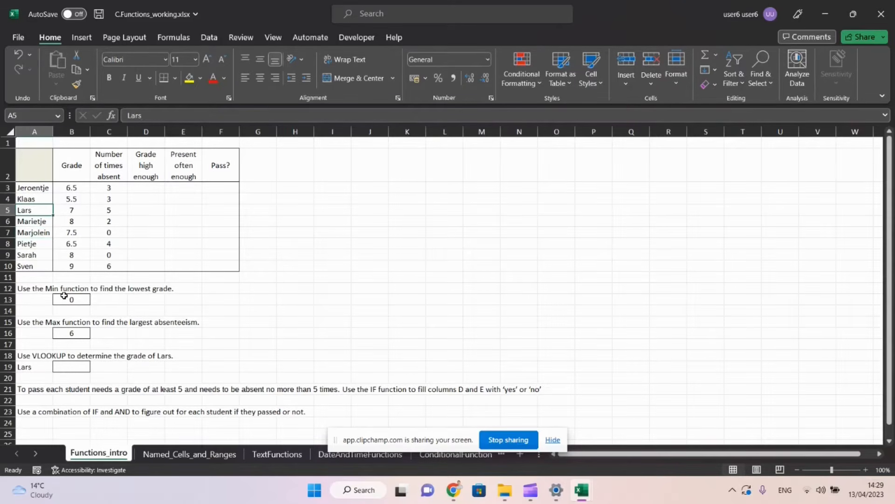
pyautogui.press('Right')
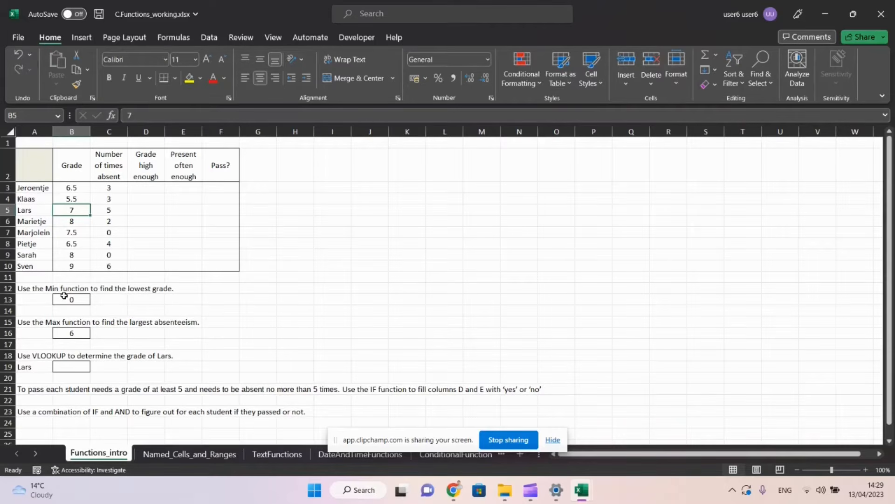
# - Examine the column headings in B2:F2 and trace rows 5 and 6 across the table to column F
pyautogui.press('Left')
pyautogui.press('Up')
pyautogui.press('Up')
pyautogui.press('Up')
pyautogui.press('Right')
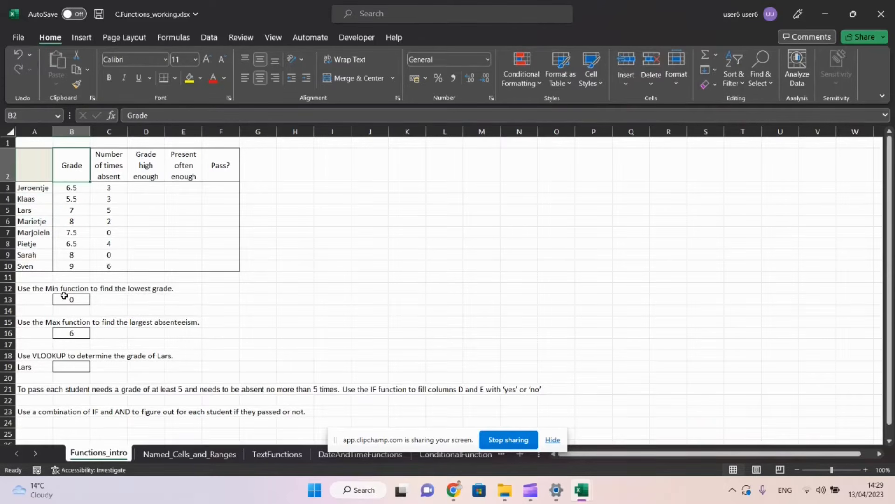
pyautogui.press('Right')
pyautogui.press('Right')
pyautogui.press('Right')
pyautogui.press('Right')
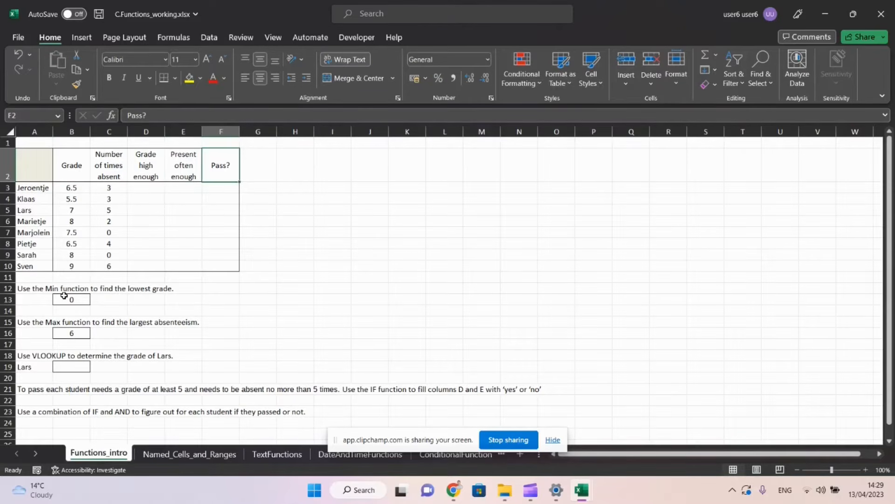
pyautogui.press('Left')
pyautogui.press('Left')
pyautogui.press('Left')
pyautogui.press('Left')
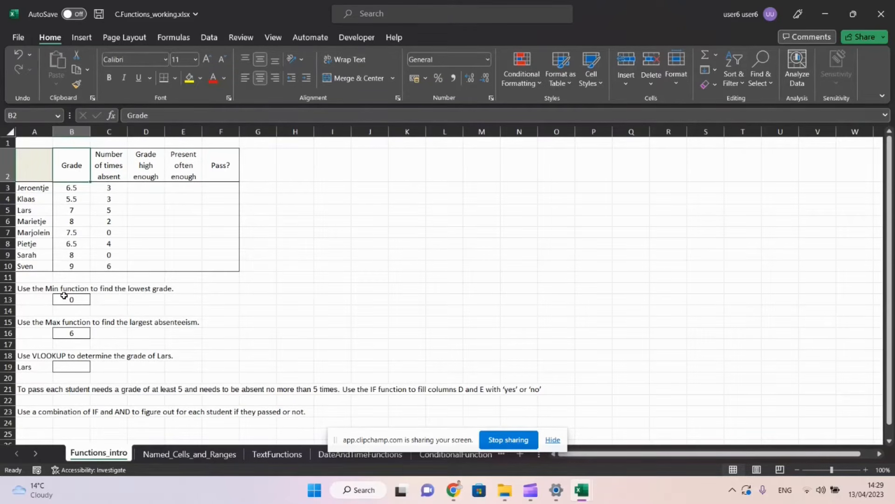
pyautogui.press('Down')
pyautogui.press('Down')
pyautogui.press('Down')
pyautogui.press('Left')
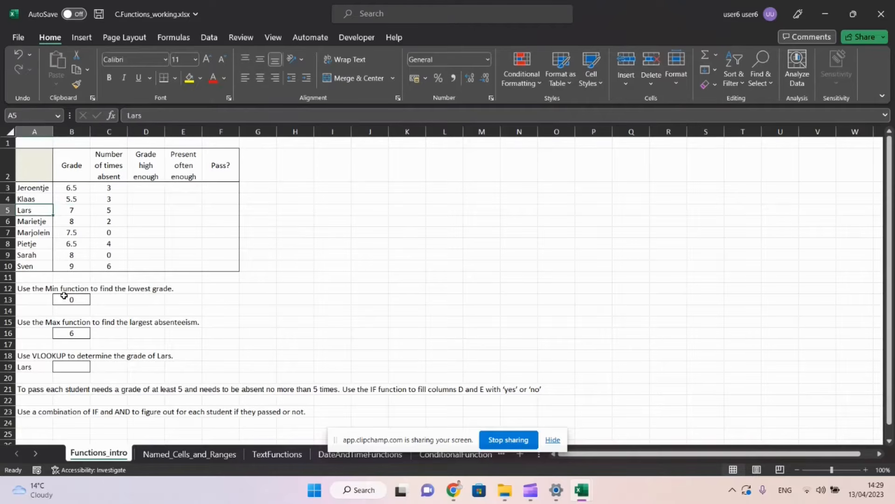
pyautogui.press('Right')
pyautogui.press('Right')
pyautogui.press('Right')
pyautogui.press('Right')
pyautogui.press('Right')
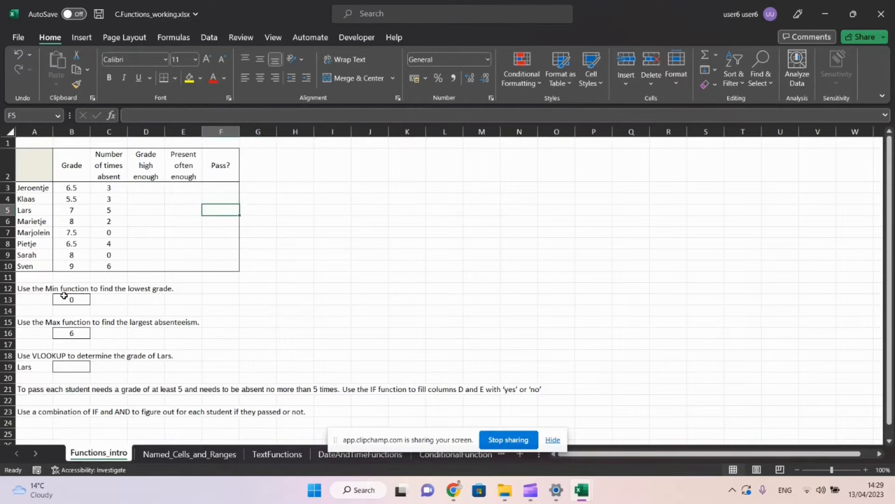
pyautogui.press('Left')
pyautogui.press('Left')
pyautogui.press('Left')
pyautogui.press('Left')
pyautogui.press('Left')
pyautogui.press('Down')
pyautogui.press('Right')
pyautogui.press('Right')
pyautogui.press('Right')
pyautogui.press('Right')
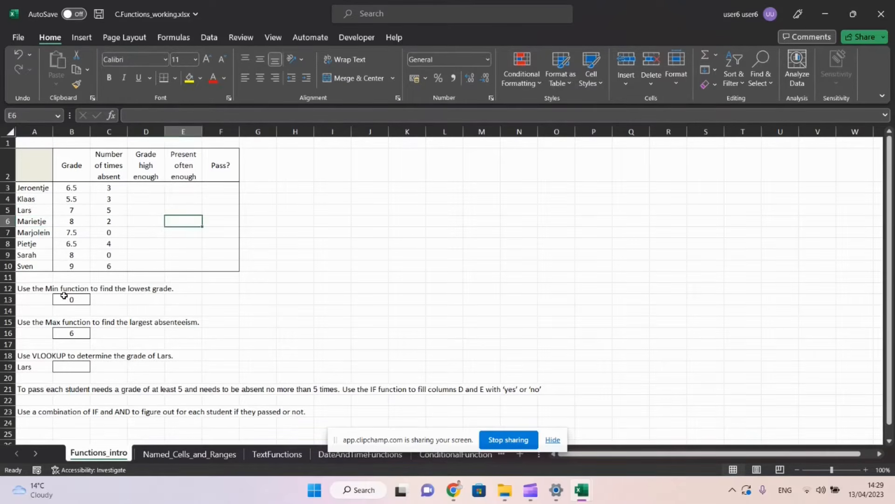
pyautogui.press('Right')
# - Start a VLOOKUP formula in B19 with the student's name as quoted text, A2:F10 as the table and 2 as the column index
pyautogui.press('Down')
pyautogui.press('Down')
pyautogui.press('Down')
pyautogui.press('Down')
pyautogui.press('Down')
pyautogui.press('Down')
pyautogui.press('Down')
pyautogui.press('Down')
pyautogui.press('Down')
pyautogui.press('Down')
pyautogui.press('Down')
pyautogui.press('Down')
pyautogui.press('Down')
pyautogui.press('Down')
pyautogui.press('Down')
pyautogui.press('Down')
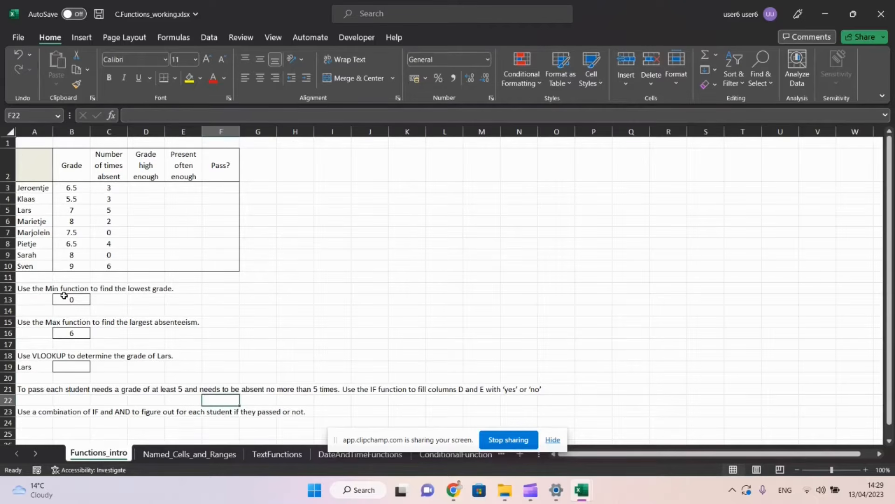
pyautogui.press('Left')
pyautogui.press('Left')
pyautogui.press('Left')
pyautogui.press('Left')
pyautogui.press('Left')
pyautogui.press('Up')
pyautogui.press('Up')
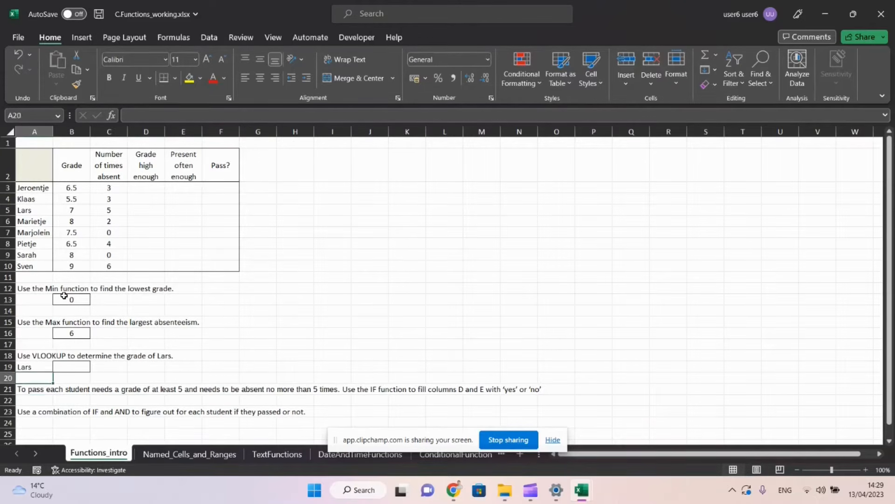
pyautogui.press('Up')
pyautogui.press('Right')
pyautogui.write('=')
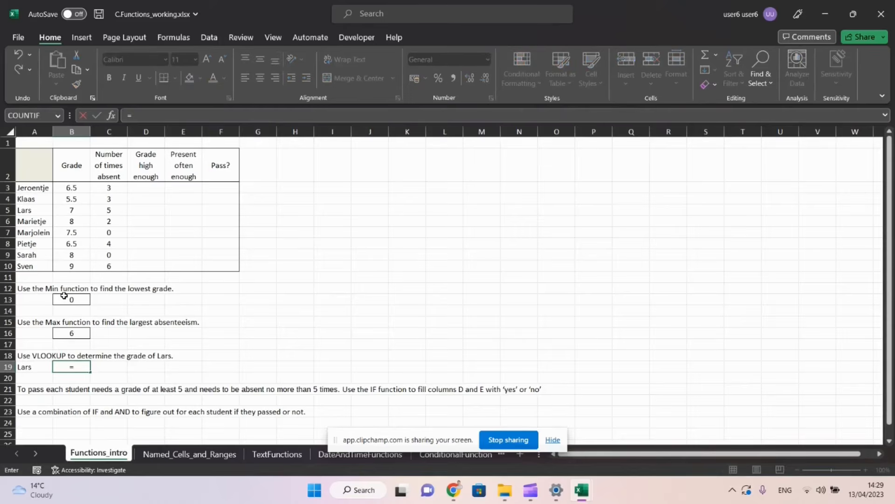
pyautogui.write('v')
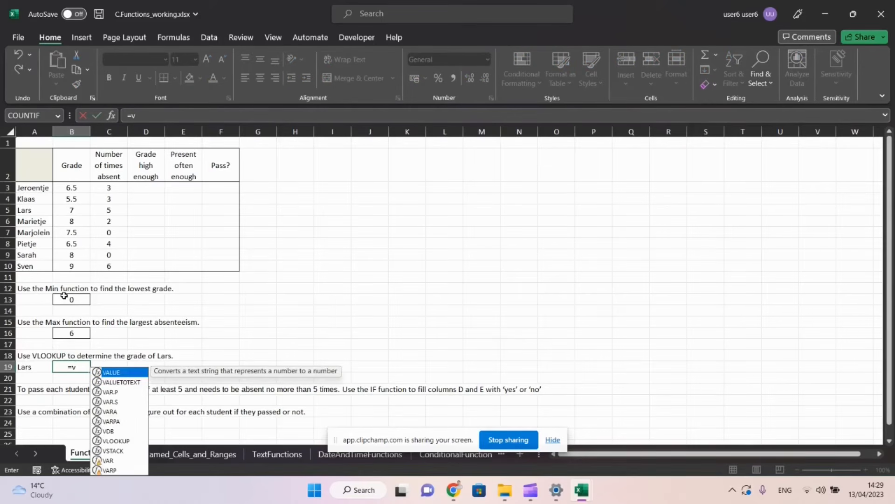
pyautogui.write('lo')
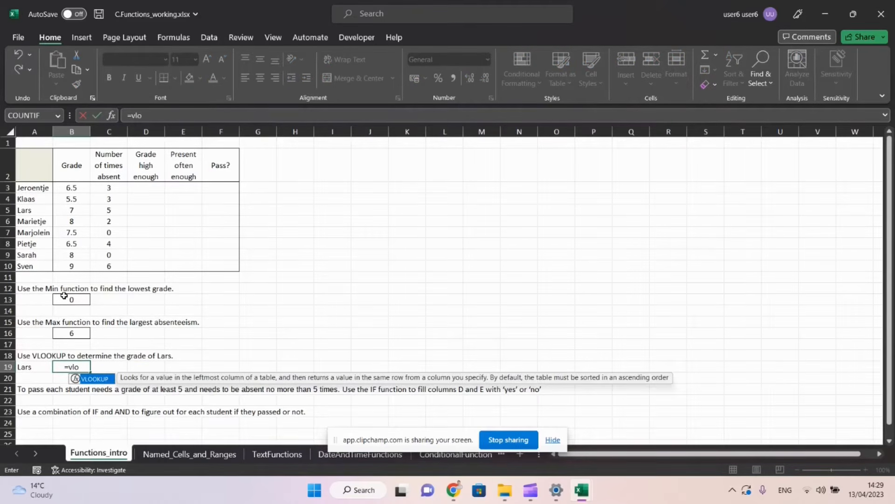
pyautogui.press('Tab')
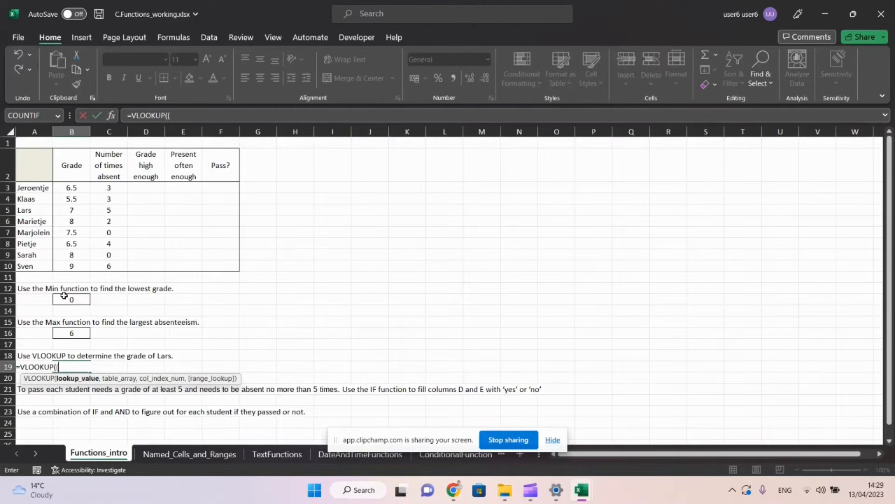
pyautogui.write('("Lars",')
pyautogui.moveTo(40, 168); pyautogui.dragTo(207, 262)
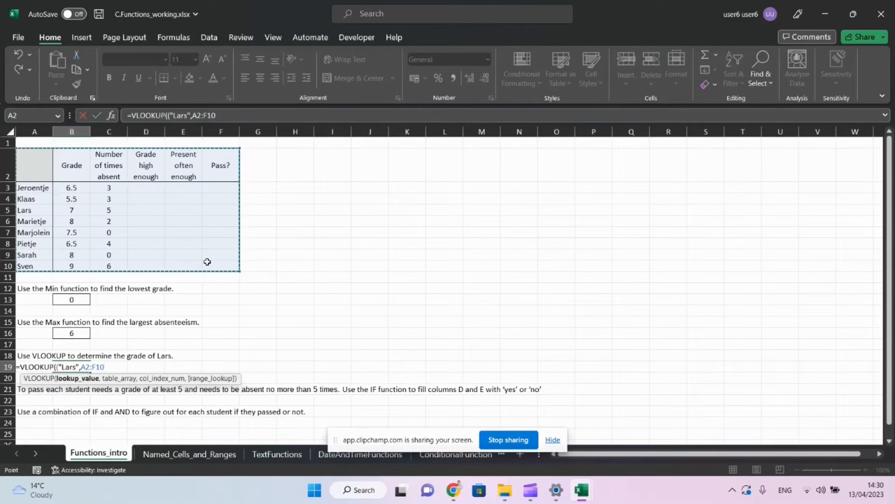
pyautogui.write(',')
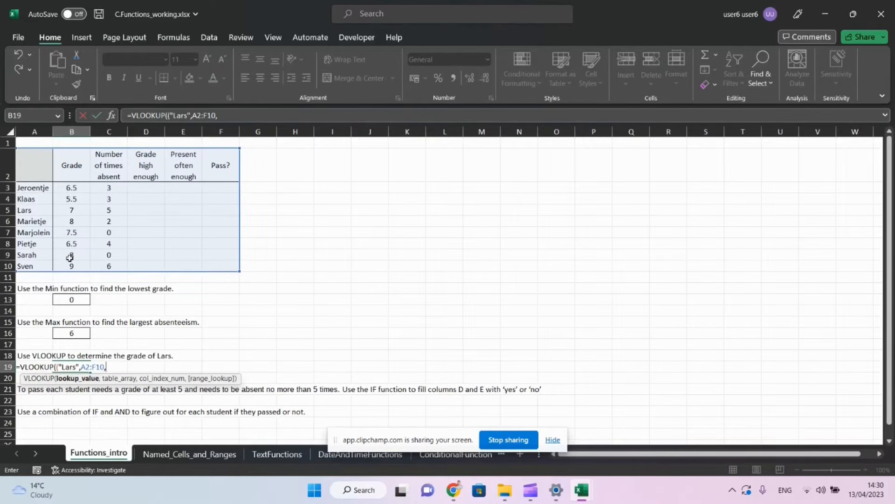
pyautogui.write('2,')
# - Remove the duplicate opening parenthesis from the VLOOKUP in B19 and complete the formula with FALSE for an exact match
pyautogui.click(58, 366)
pyautogui.press('BackSpace')
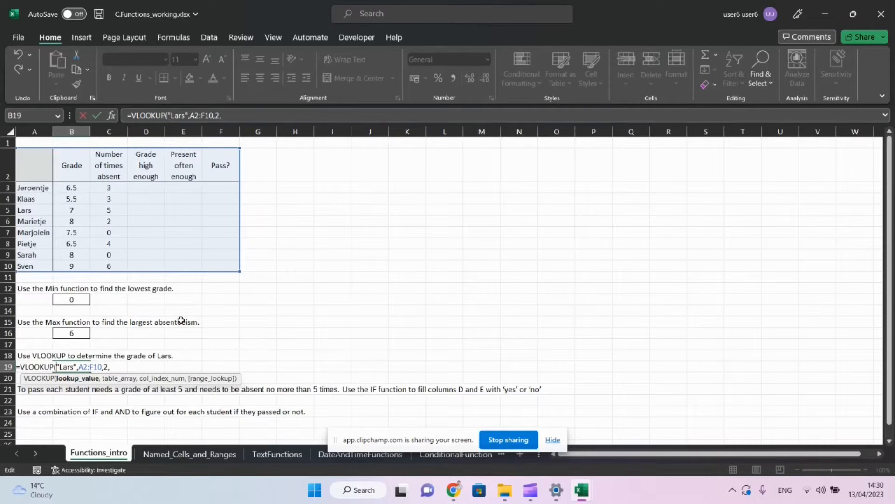
pyautogui.click(78, 367)
pyautogui.click(104, 367)
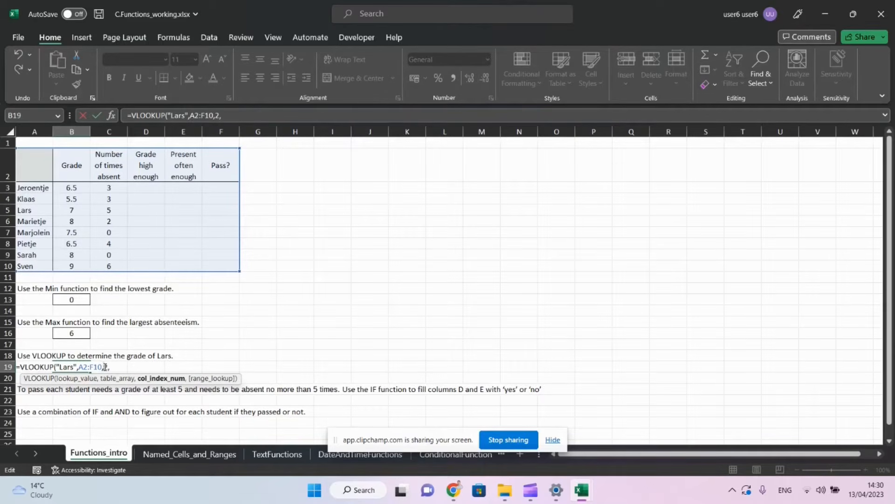
pyautogui.click(116, 366)
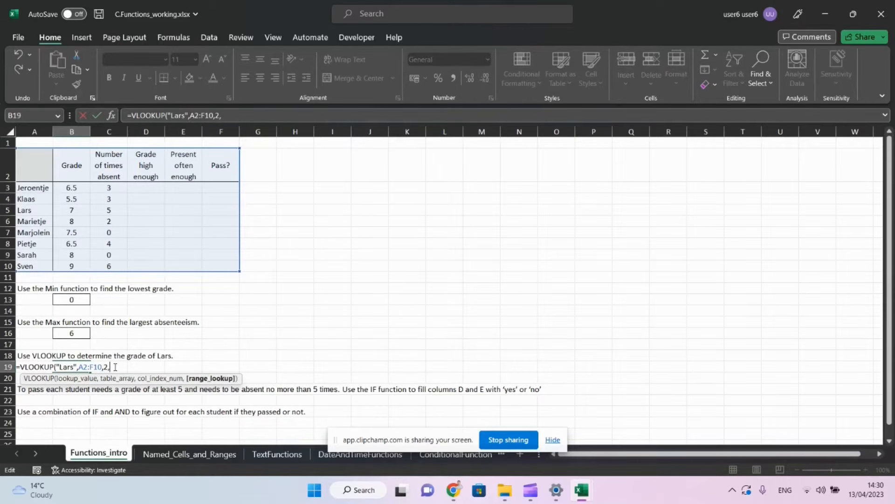
pyautogui.write('F')
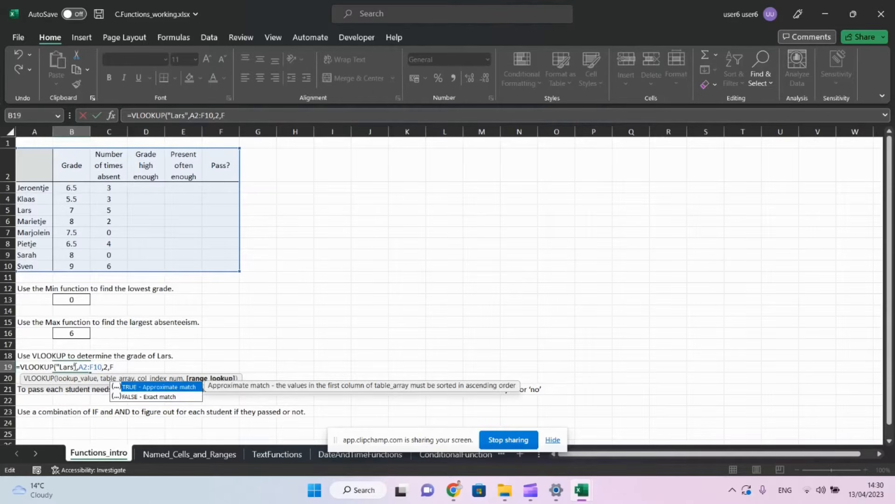
pyautogui.write('ALSE')
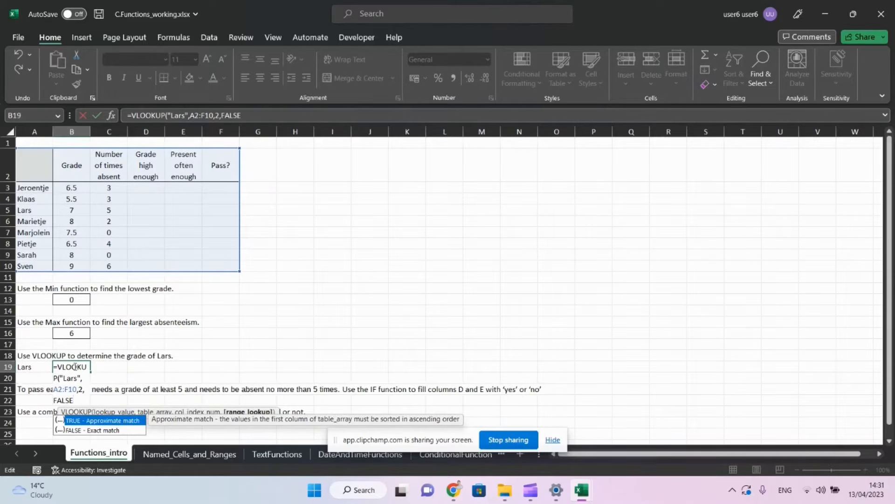
pyautogui.write(')')
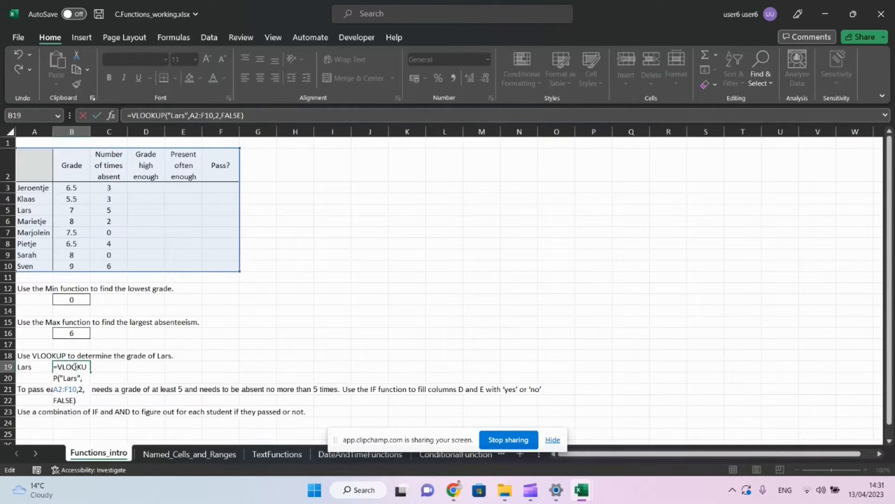
pyautogui.press('Return')
pyautogui.press('Right')
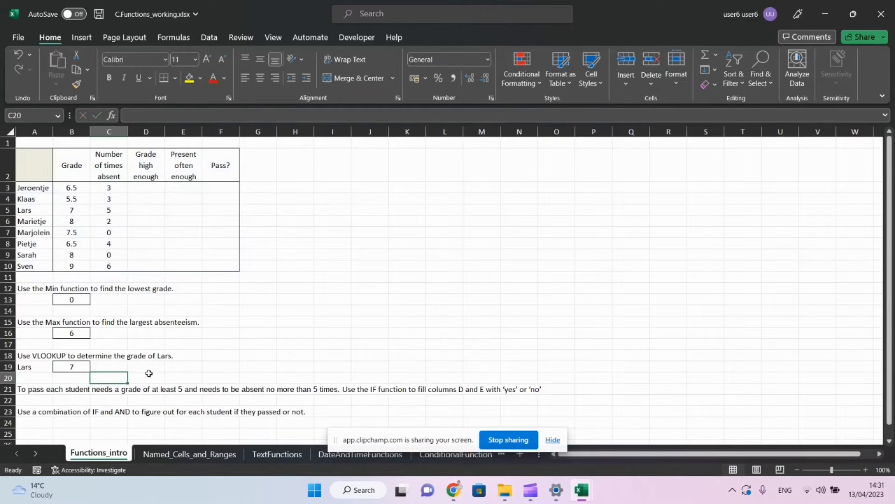
# - Replace the quoted name in B19's VLOOKUP formula with a reference to cell A19
pyautogui.click(110, 367)
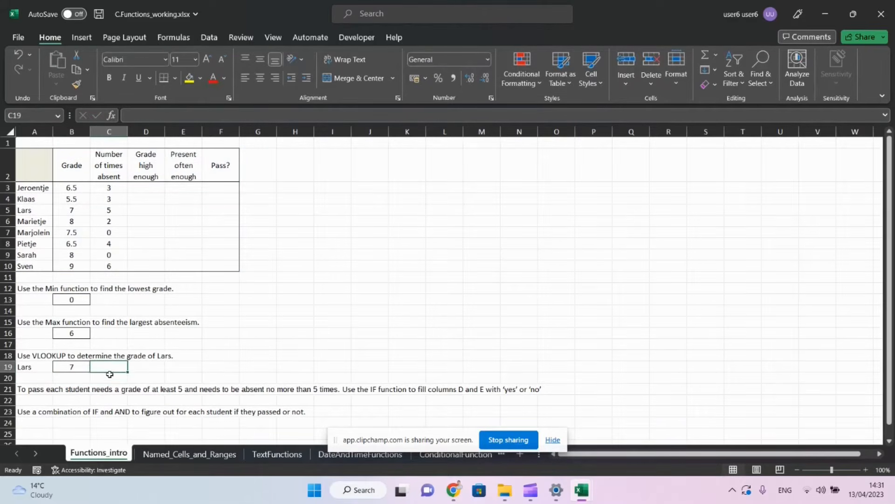
pyautogui.click(76, 368)
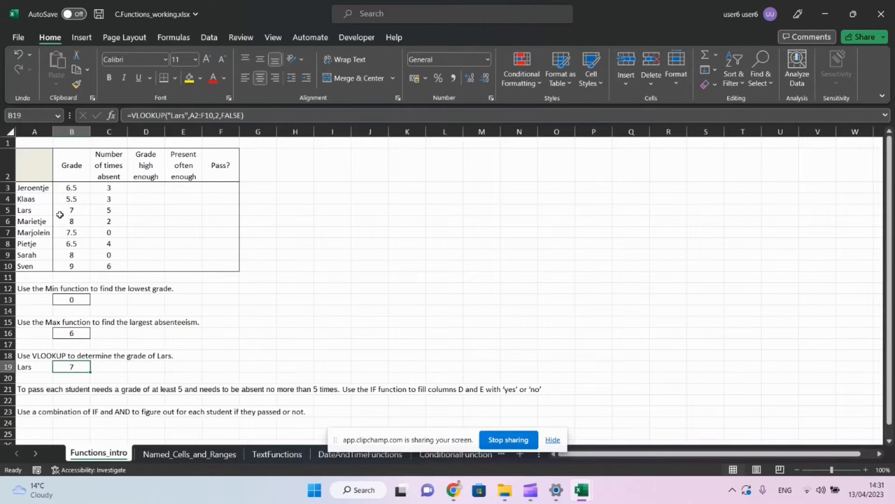
pyautogui.click(188, 116)
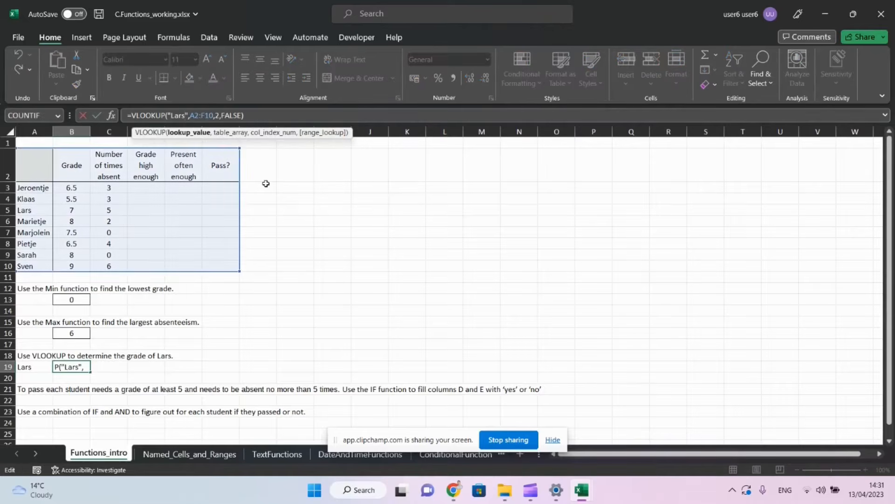
pyautogui.press('BackSpace')
pyautogui.press('BackSpace')
pyautogui.press('BackSpace')
pyautogui.press('BackSpace')
pyautogui.press('BackSpace')
pyautogui.press('BackSpace')
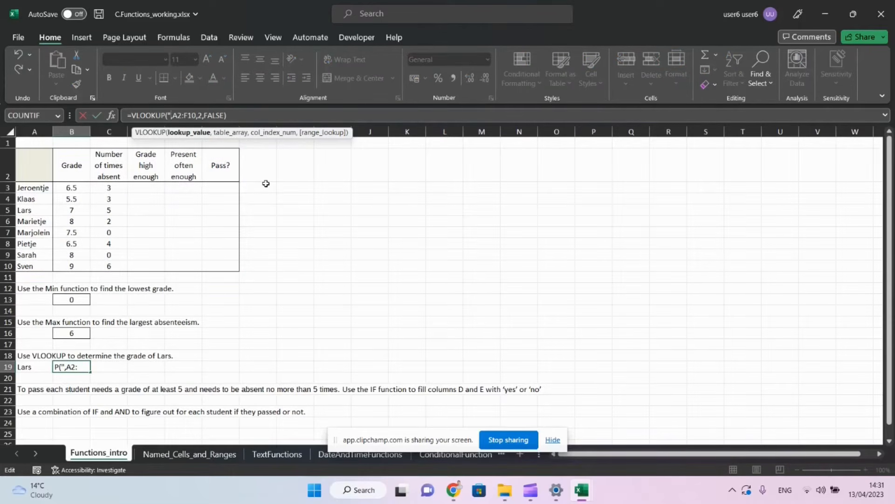
pyautogui.click(32, 367)
pyautogui.press('Return')
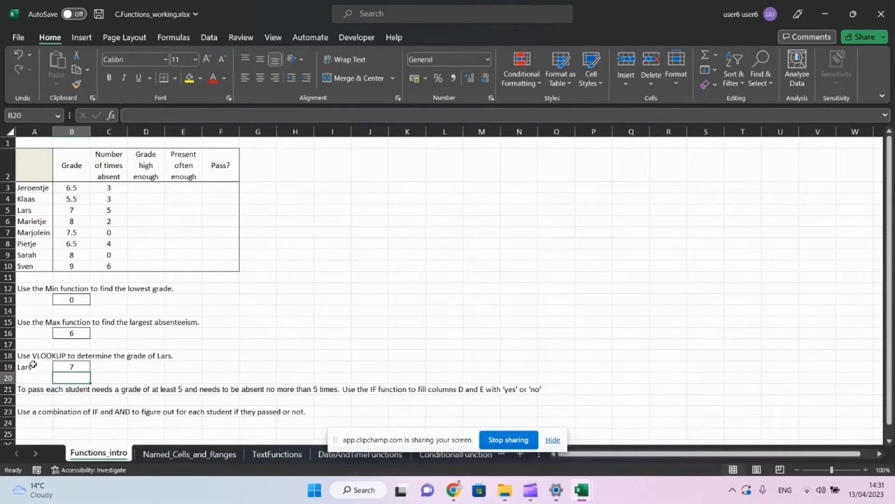
# - Examine the pass criteria and the IF instruction written across row 21
pyautogui.press('Down')
pyautogui.press('Left')
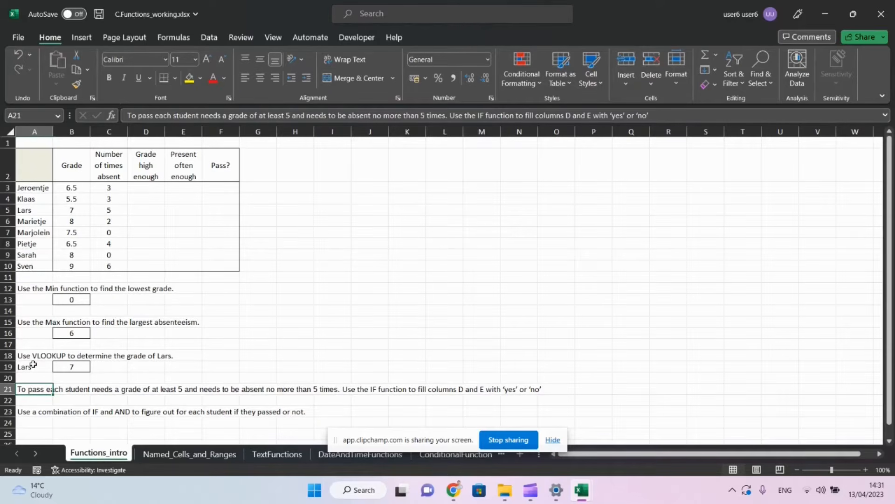
pyautogui.press('Right')
pyautogui.press('Right')
pyautogui.press('Right')
pyautogui.press('Right')
pyautogui.press('Right')
pyautogui.press('Right')
pyautogui.press('Right')
pyautogui.press('Right')
pyautogui.press('Right')
pyautogui.press('Right')
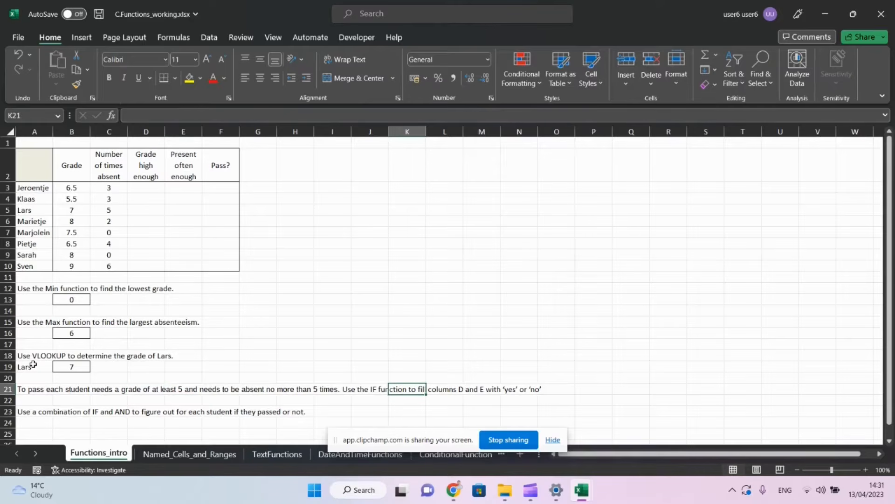
# - Enter the formula =IF(B3>5,"yes","no") in D3 to test whether the first student's grade is high enough
pyautogui.press('Left')
pyautogui.press('Left')
pyautogui.press('Left')
pyautogui.press('Left')
pyautogui.press('Left')
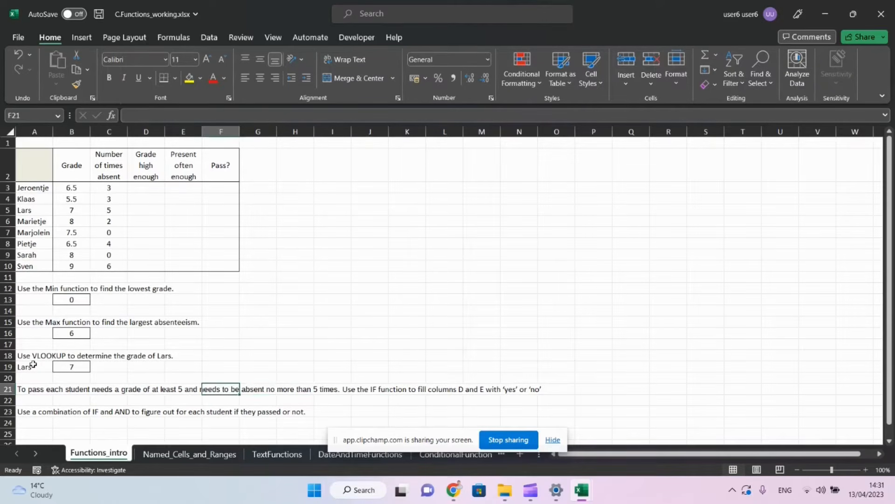
pyautogui.press('Left')
pyautogui.press('Left')
pyautogui.press('Left')
pyautogui.press('Up')
pyautogui.press('Up')
pyautogui.press('Up')
pyautogui.press('Up')
pyautogui.press('Up')
pyautogui.press('Up')
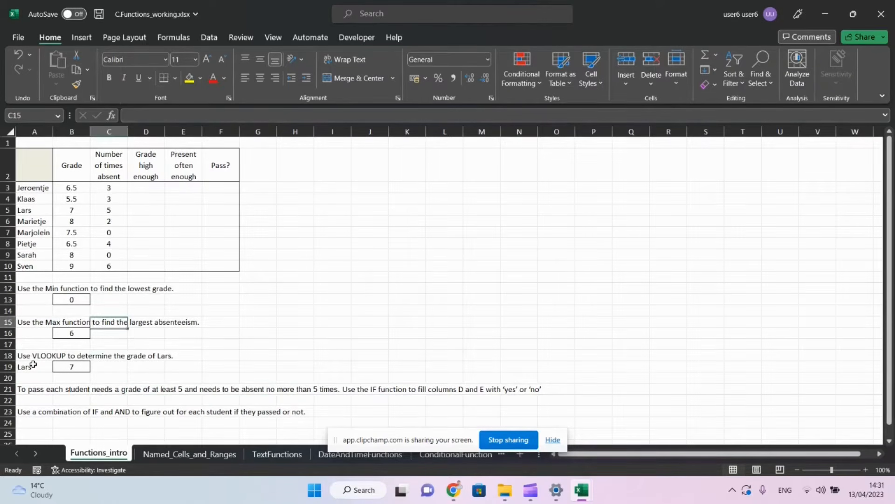
pyautogui.press('Up')
pyautogui.press('Up')
pyautogui.press('Up')
pyautogui.press('Up')
pyautogui.press('Up')
pyautogui.press('Up')
pyautogui.press('Up')
pyautogui.press('Up')
pyautogui.press('Up')
pyautogui.press('Up')
pyautogui.press('Right')
pyautogui.press('Up')
pyautogui.press('Up')
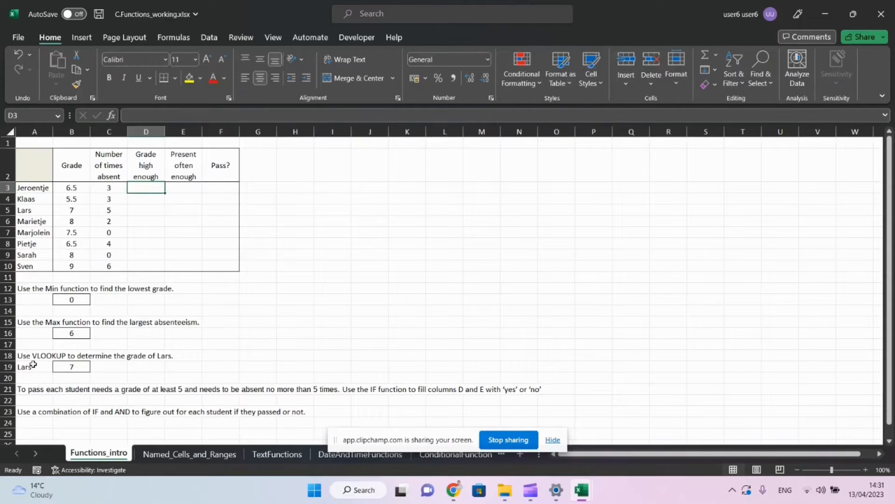
pyautogui.press('F2')
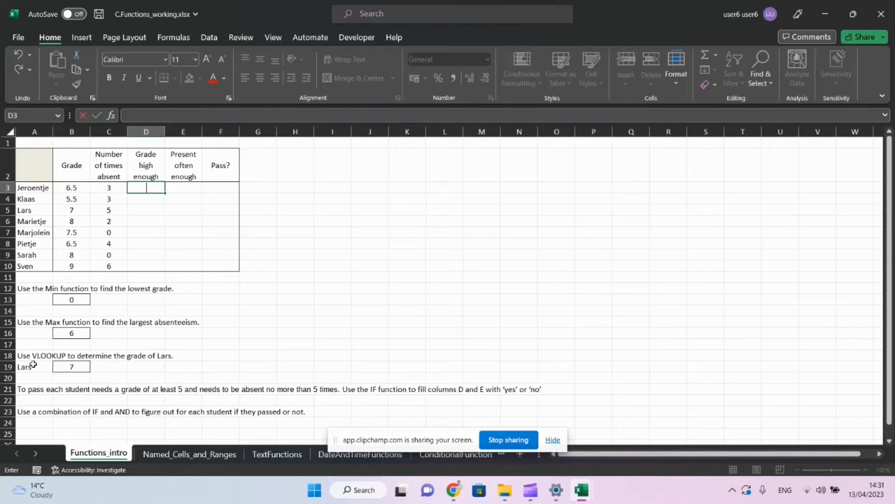
pyautogui.write('=if')
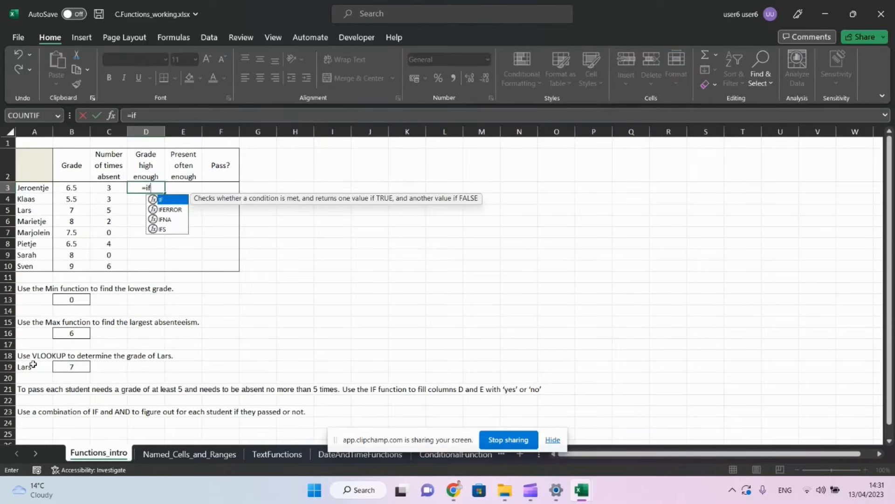
pyautogui.write('(')
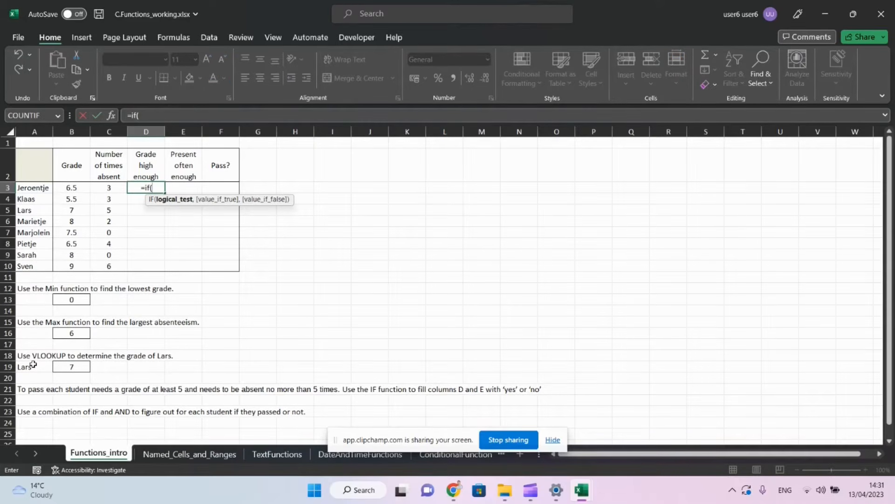
pyautogui.press('Left')
pyautogui.press('Left')
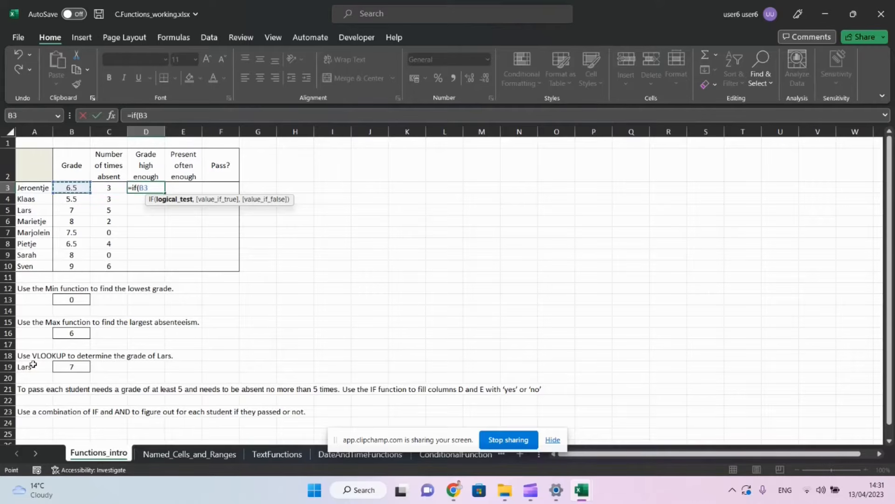
pyautogui.write('>')
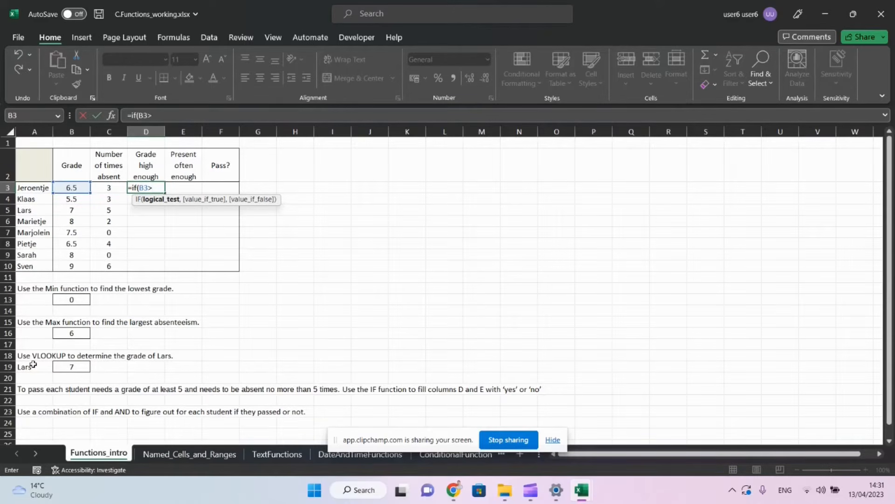
pyautogui.write('5,')
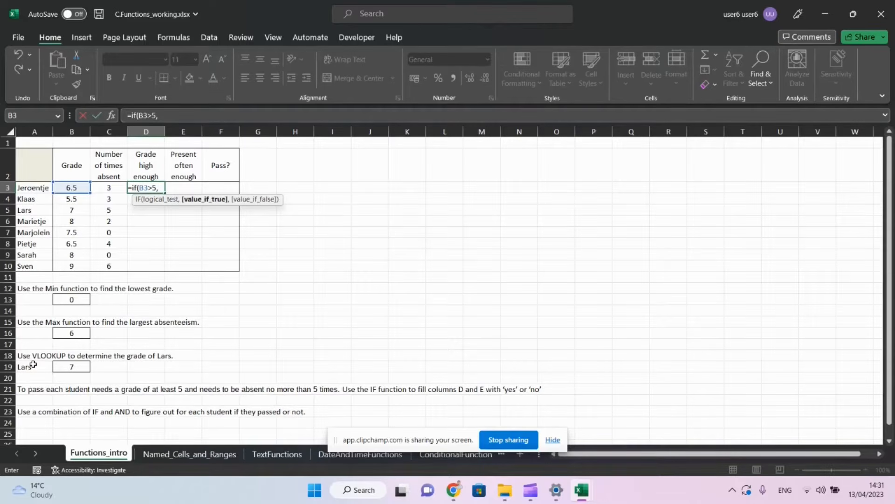
pyautogui.write('"yes')
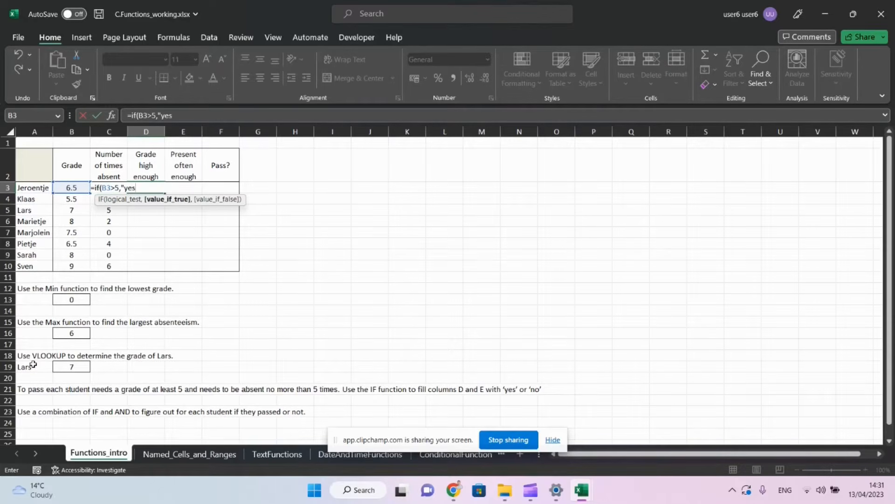
pyautogui.write('",')
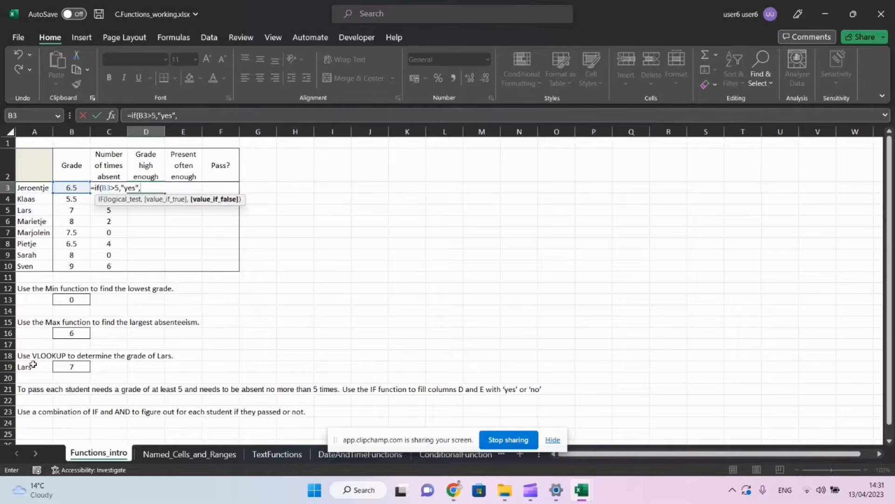
pyautogui.write('"no")')
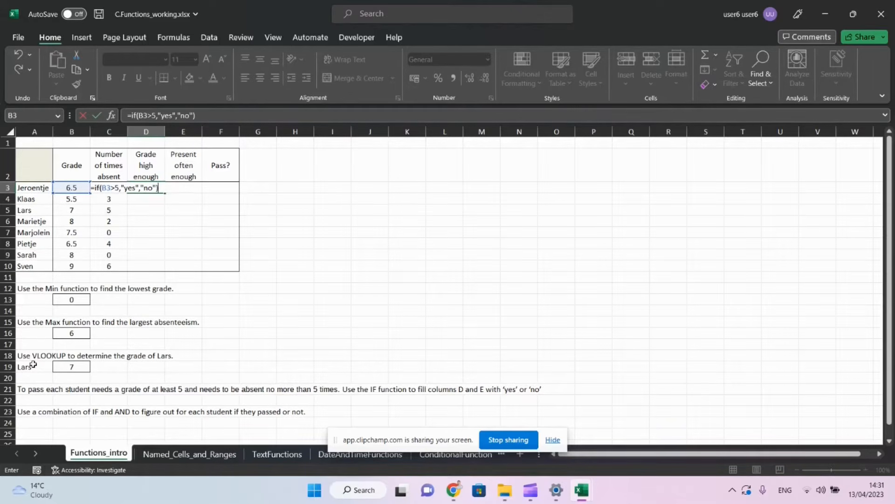
pyautogui.hotkey('ctrl', 'Return')
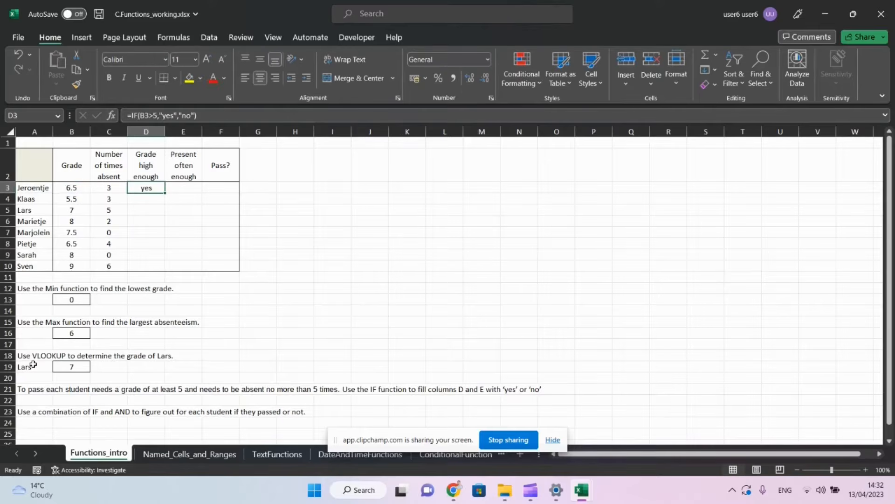
# - Copy the grade-check formula from D3 into D4:D10 for the remaining students
pyautogui.hotkey('ctrl', 'c')
pyautogui.press('Down')
pyautogui.hotkey('shift', 'Down')
pyautogui.hotkey('shift', 'Down')
pyautogui.hotkey('shift', 'Down')
pyautogui.hotkey('shift', 'Down')
pyautogui.hotkey('shift', 'Down')
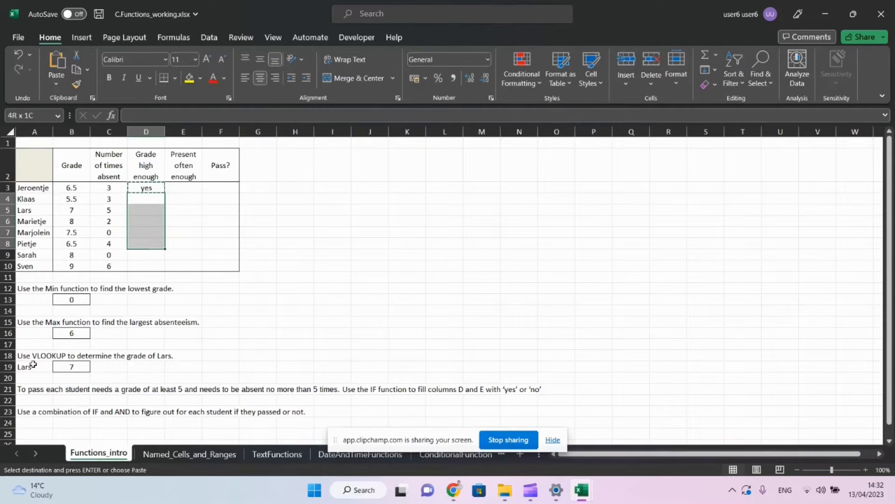
pyautogui.hotkey('shift', 'Down')
pyautogui.hotkey('ctrl', 'v')
pyautogui.press('Down')
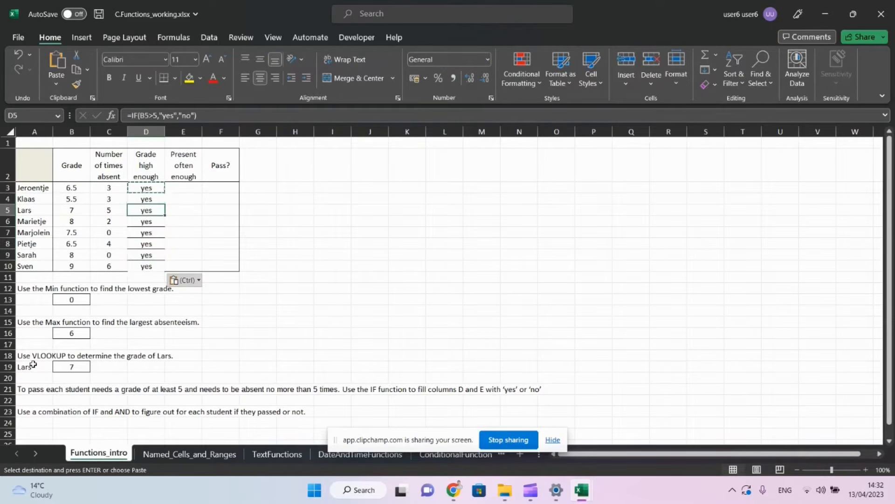
pyautogui.press('Down')
pyautogui.press('Down')
pyautogui.press('Down')
pyautogui.press('Down')
pyautogui.press('Down')
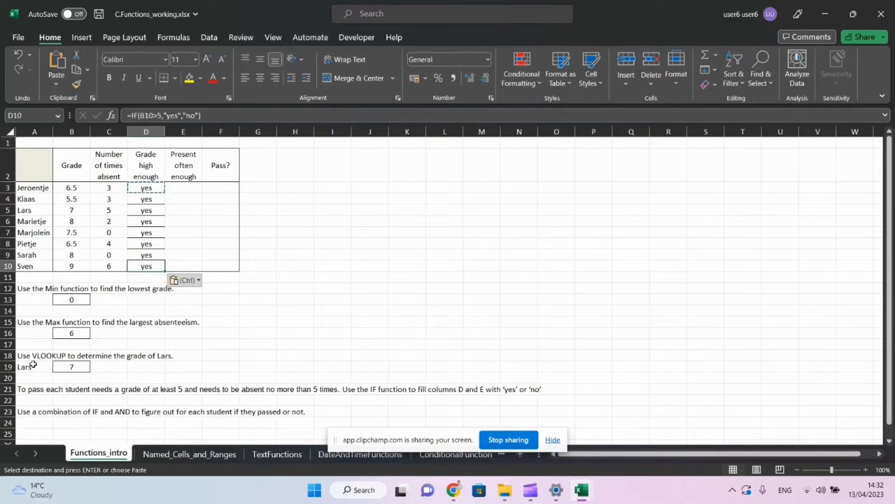
# - Test the grade check by setting the grade in B4 to 4, and undo that change
pyautogui.press('Left')
pyautogui.press('Up')
pyautogui.press('Up')
pyautogui.press('Up')
pyautogui.press('Up')
pyautogui.press('Up')
pyautogui.press('Up')
pyautogui.press('Left')
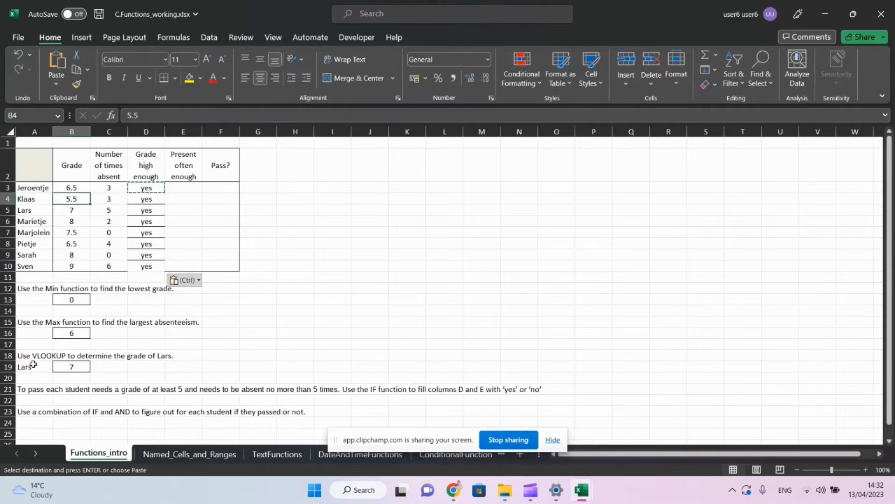
pyautogui.press('Left')
pyautogui.press('Right')
pyautogui.write('4')
pyautogui.press('Return')
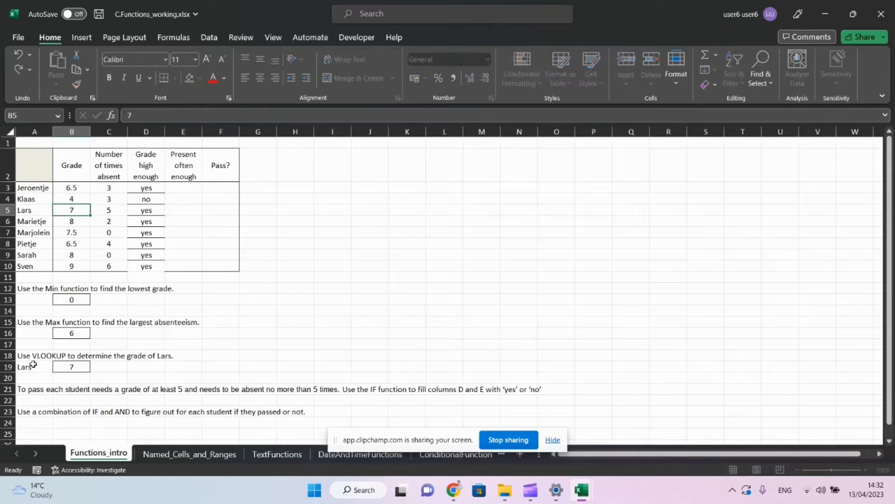
pyautogui.press('Up')
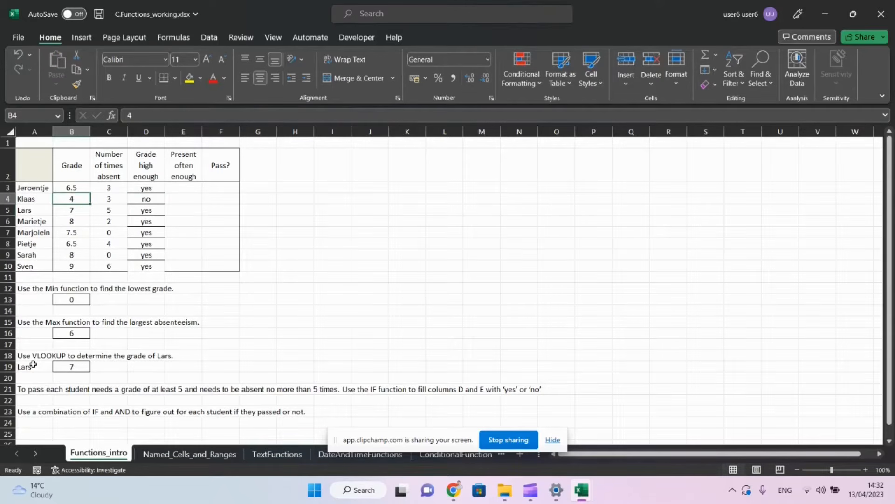
pyautogui.hotkey('ctrl', 'z')
# - Enter the formula =IF(C3>5,"no","yes") in E3 to test whether the first student was present often enough
pyautogui.press('Right')
pyautogui.press('Right')
pyautogui.press('Right')
pyautogui.press('Up')
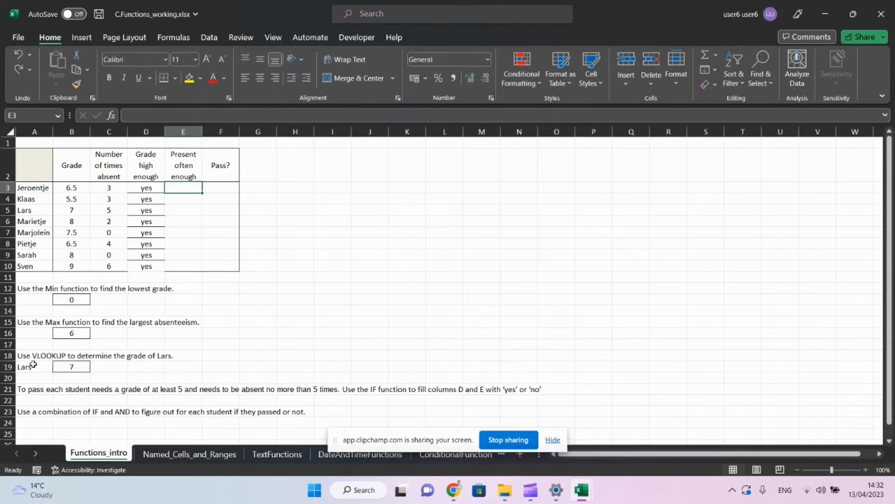
pyautogui.press('Left')
pyautogui.press('Left')
pyautogui.press('Right')
pyautogui.press('Right')
pyautogui.write('=')
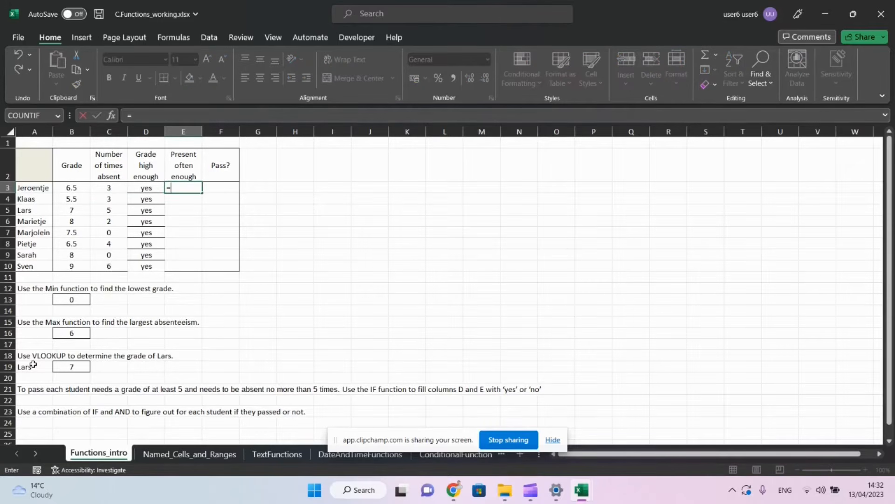
pyautogui.write('if(')
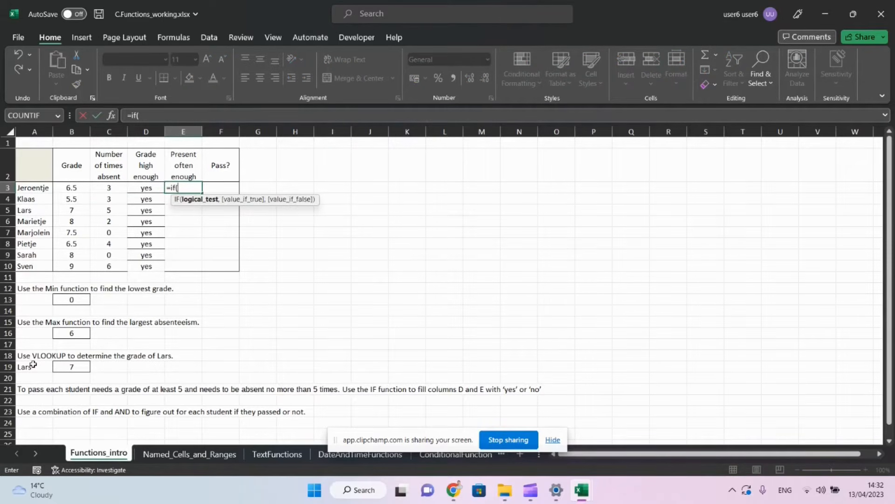
pyautogui.press('Left')
pyautogui.press('Left')
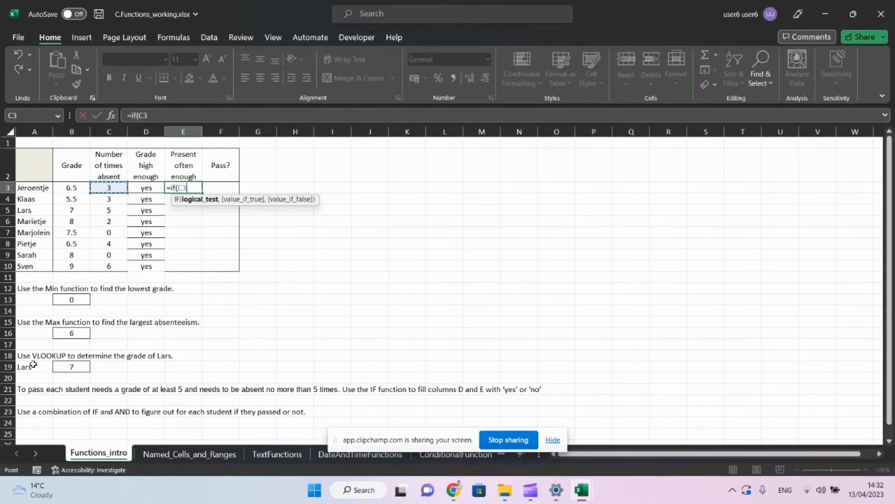
pyautogui.write('>5,')
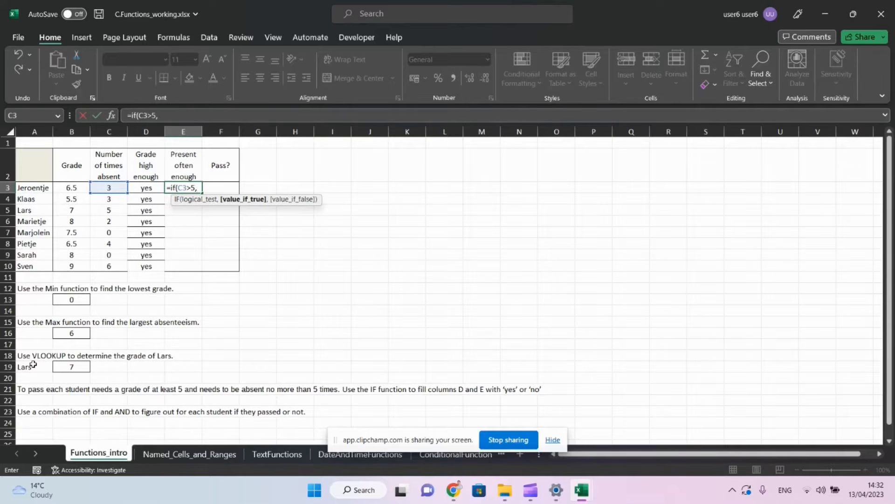
pyautogui.write('"no","yes"')
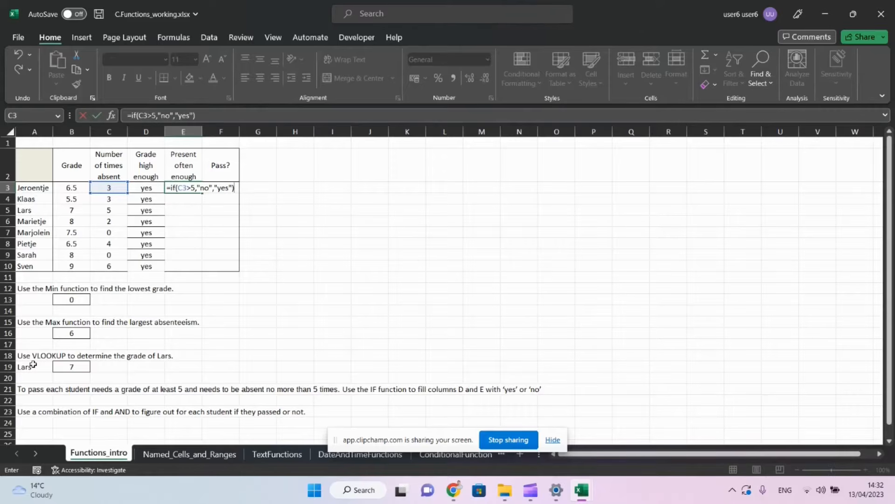
pyautogui.press('Return')
# - Copy the attendance-check formula from E3 into E4:E10
pyautogui.press('Up')
pyautogui.hotkey('ctrl', 'c')
pyautogui.press('Down')
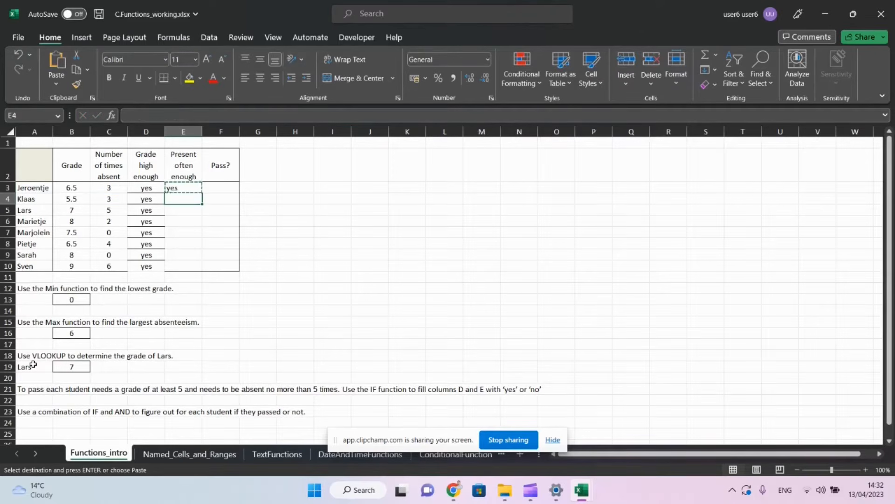
pyautogui.hotkey('shift', 'Down')
pyautogui.hotkey('shift', 'Down')
pyautogui.hotkey('shift', 'Down')
pyautogui.hotkey('shift', 'Down')
pyautogui.hotkey('shift', 'Down')
pyautogui.hotkey('shift', 'Down')
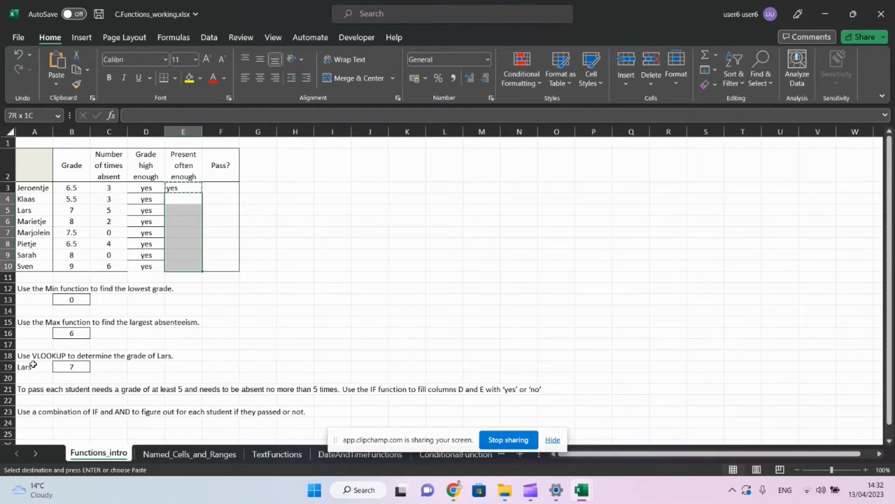
pyautogui.hotkey('ctrl', 'v')
pyautogui.press('Left')
pyautogui.press('Right')
pyautogui.press('Left')
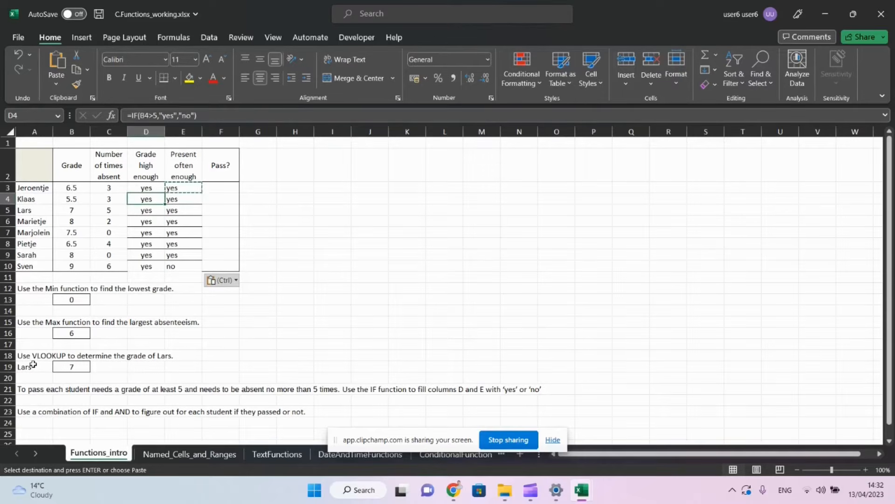
# - Enter =AND(D3="yes",E3="yes") in F3 to combine both criteria, accepting the suggested correction of the missing closing quote
pyautogui.press('Up')
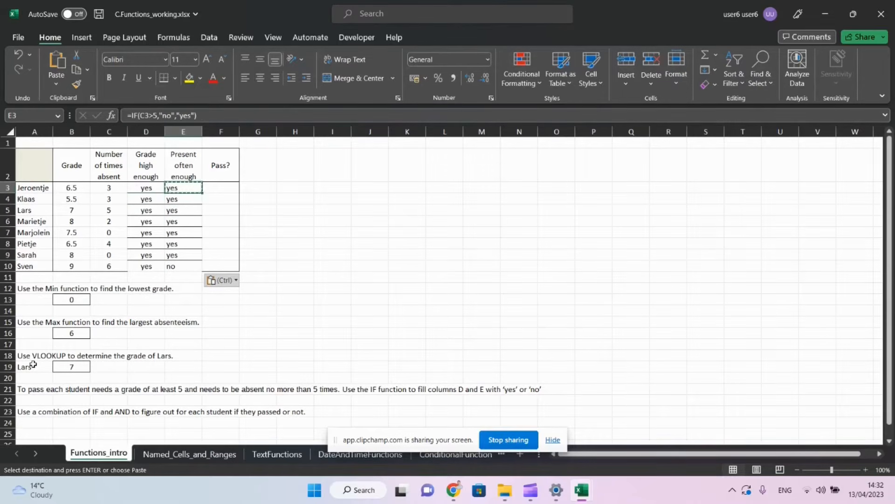
pyautogui.press('Right')
pyautogui.press('Right')
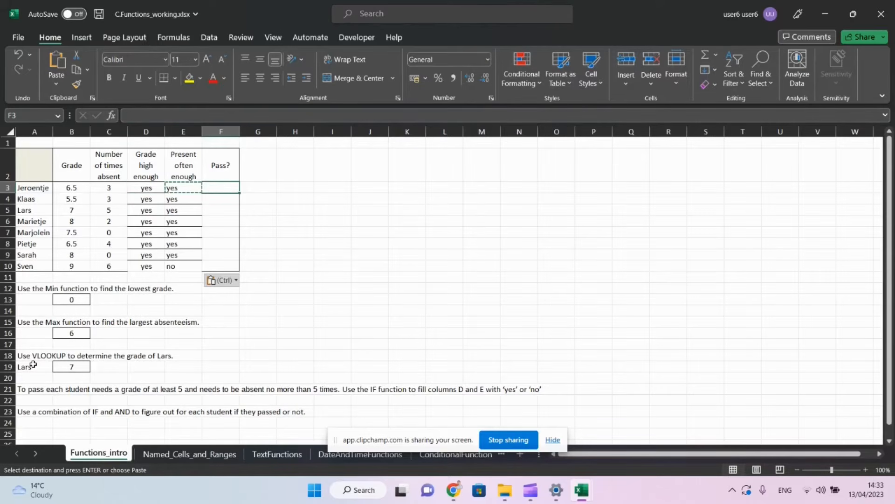
pyautogui.write('=')
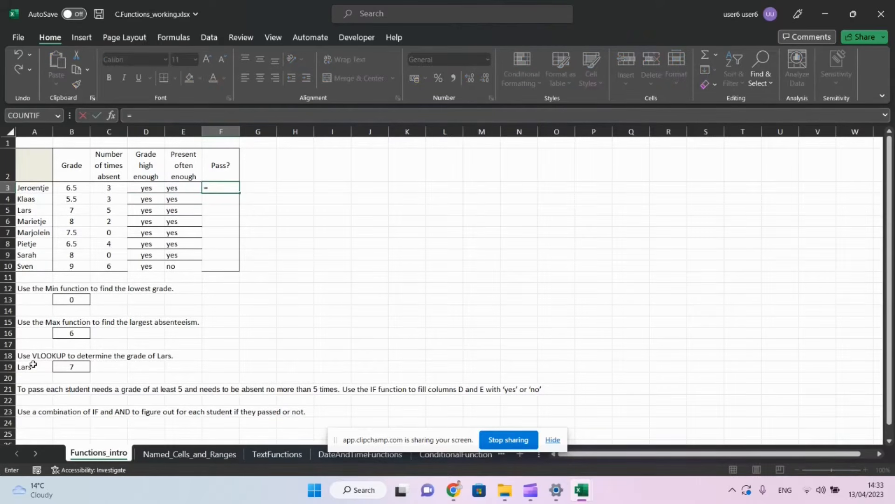
pyautogui.write('and')
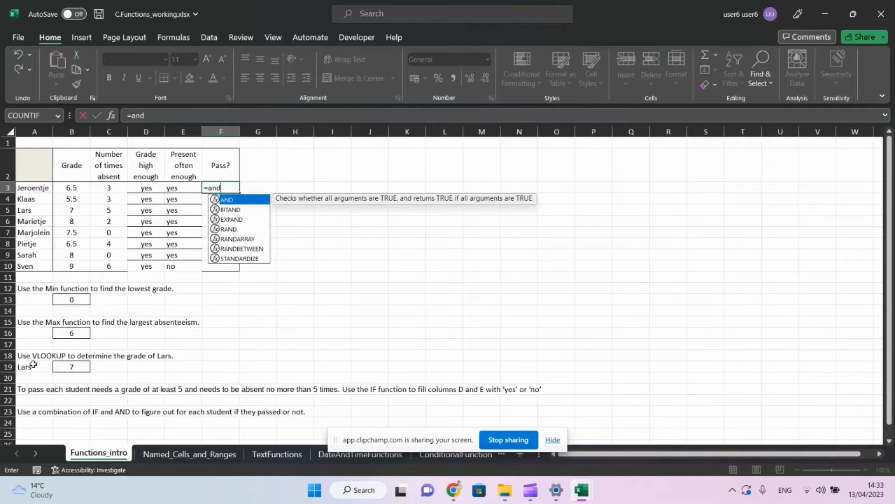
pyautogui.write('(')
pyautogui.press('Left')
pyautogui.press('Left')
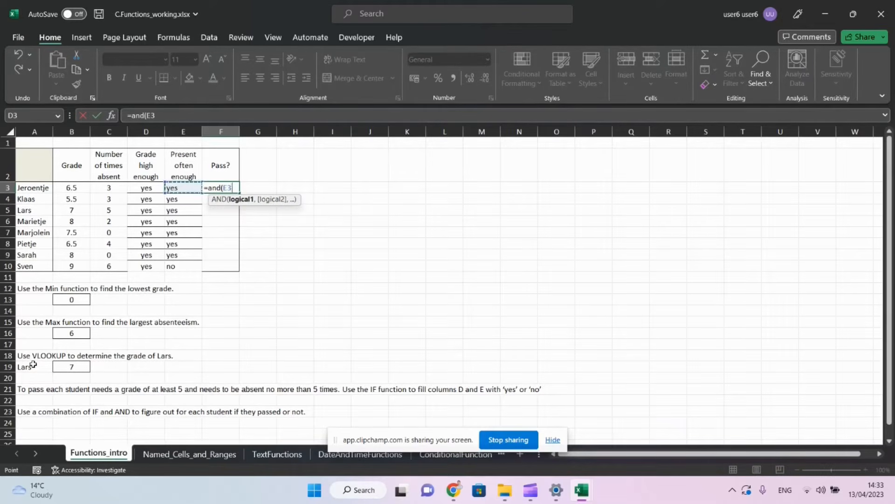
pyautogui.write('=')
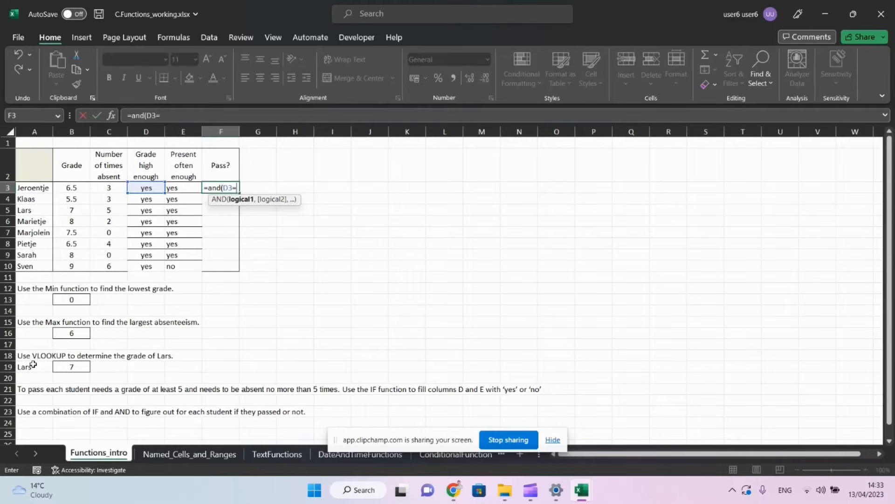
pyautogui.write('"yes",')
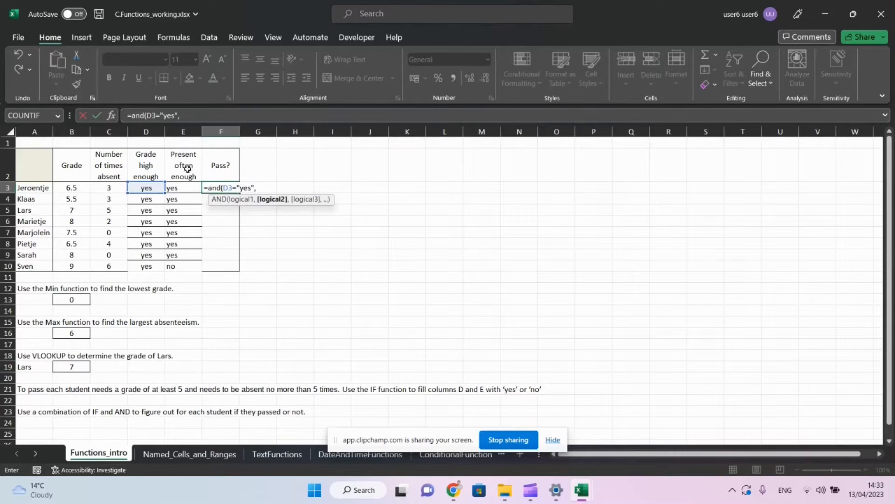
pyautogui.click(177, 187)
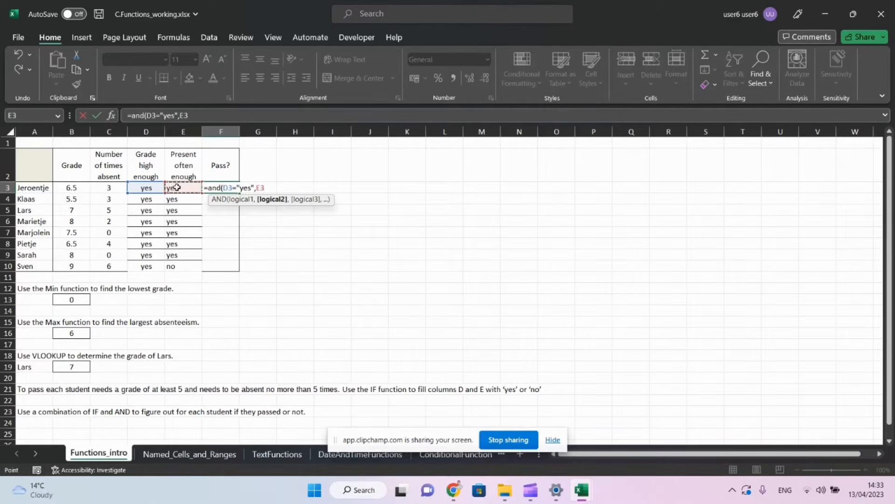
pyautogui.write('="yes')
pyautogui.press('Return')
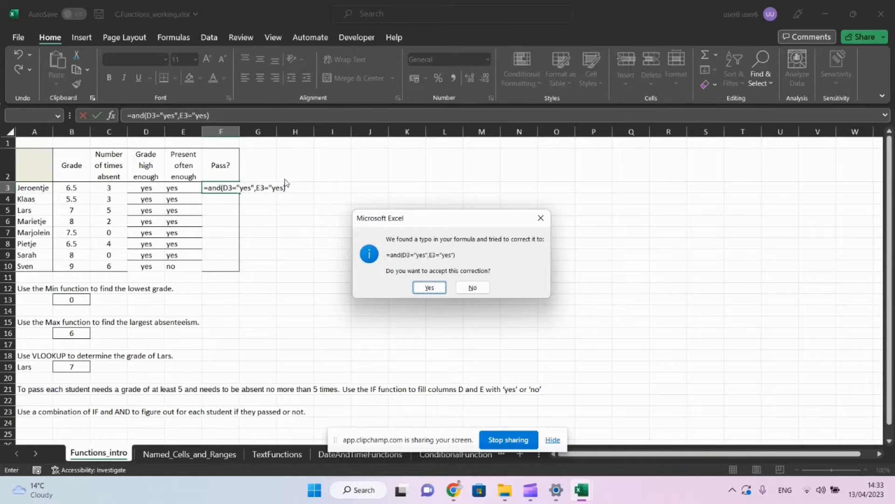
pyautogui.click(423, 288)
# - Copy the AND formula from F3 into F4:F10
pyautogui.press('Up')
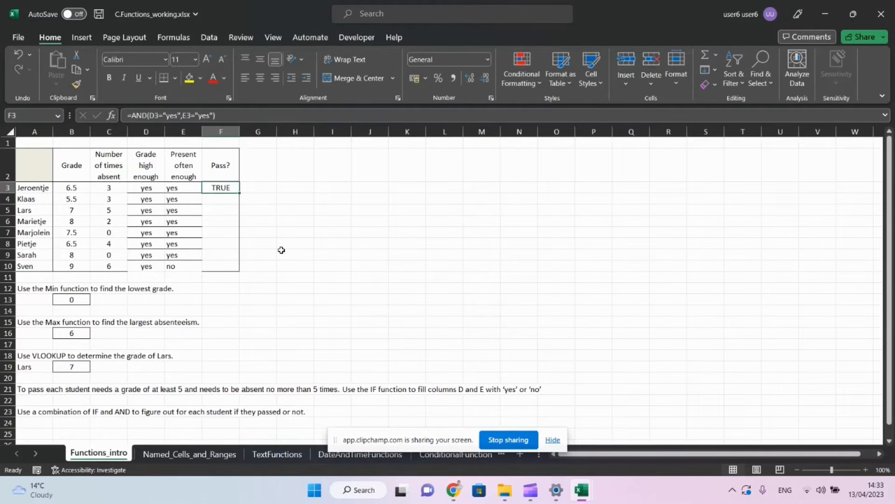
pyautogui.hotkey('ctrl', 'c')
pyautogui.press('Down')
pyautogui.hotkey('shift', 'Down')
pyautogui.hotkey('shift', 'Down')
pyautogui.hotkey('shift', 'Down')
pyautogui.hotkey('shift', 'Down')
pyautogui.hotkey('shift', 'Down')
pyautogui.hotkey('shift', 'Down')
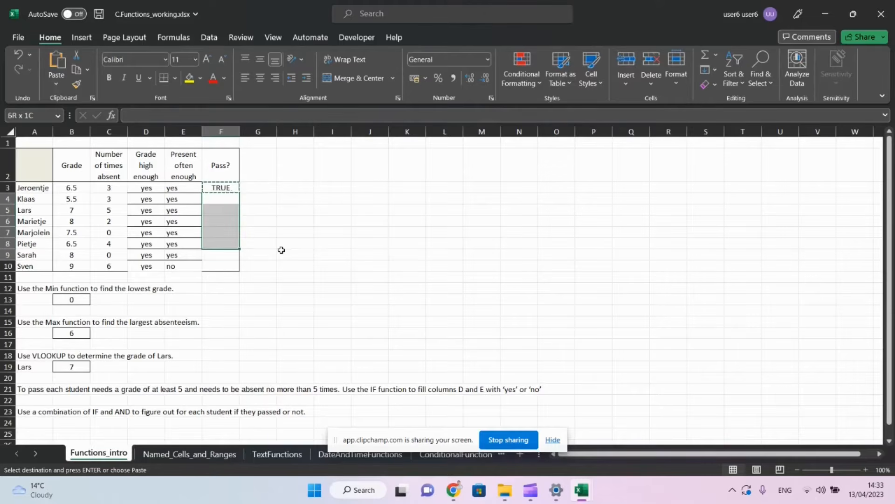
pyautogui.hotkey('ctrl', 'v')
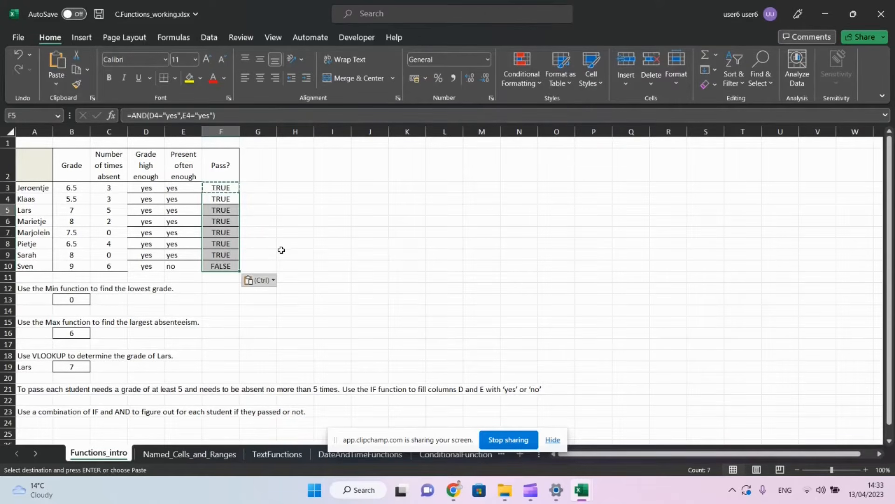
# - Examine the copied AND formulas down to F10 and the attendance formula in E10 that feeds the last one
pyautogui.press('Down')
pyautogui.press('Down')
pyautogui.press('Down')
pyautogui.press('Down')
pyautogui.press('Down')
pyautogui.press('Down')
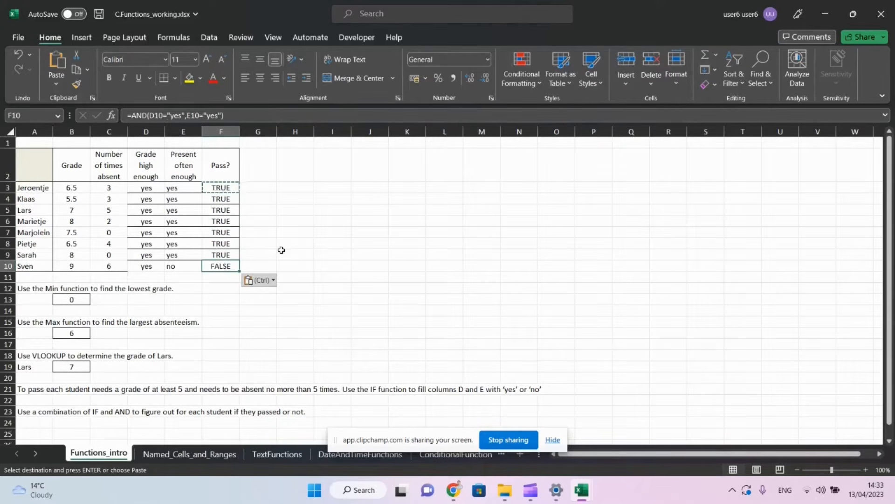
pyautogui.press('Left')
pyautogui.press('Left')
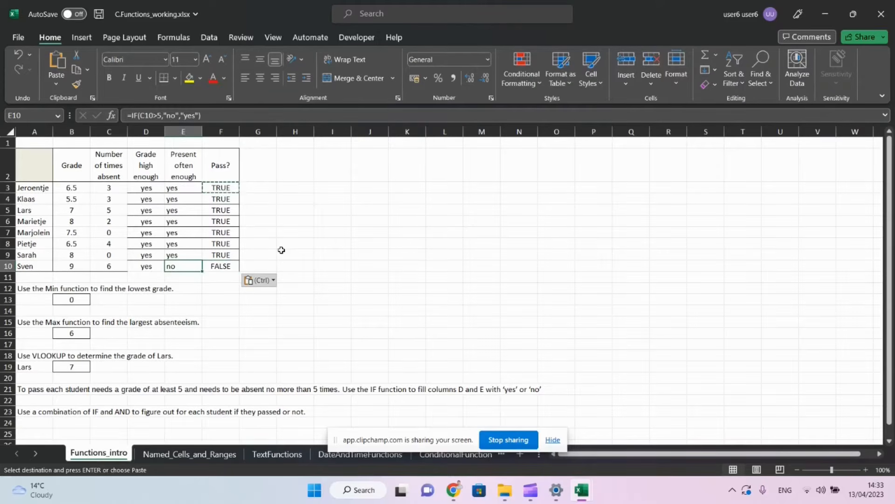
pyautogui.press('Right')
pyautogui.press('Right')
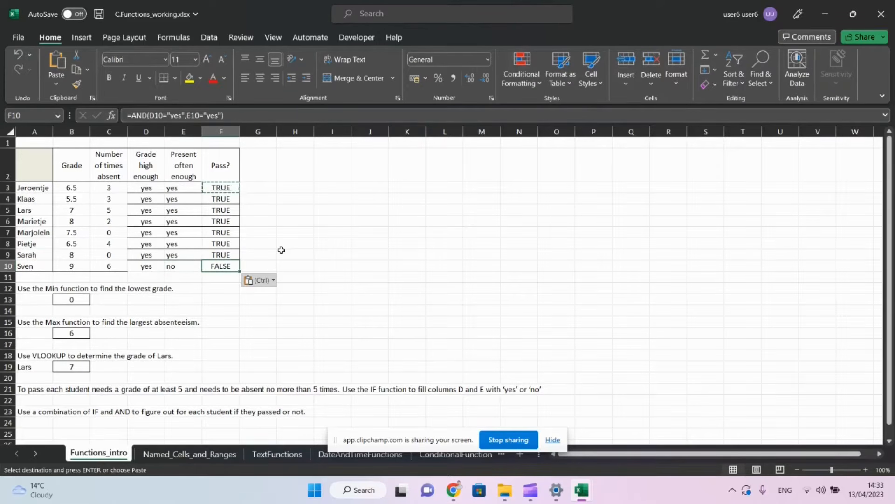
# - Wrap the AND formula in F3 in an IF so it reads =IF(AND(D3="yes",E3="yes"),"pass","fail")
pyautogui.press('Up')
pyautogui.press('Up')
pyautogui.press('Up')
pyautogui.press('Up')
pyautogui.press('Up')
pyautogui.press('Up')
pyautogui.press('Up')
pyautogui.press('Up')
pyautogui.press('Down')
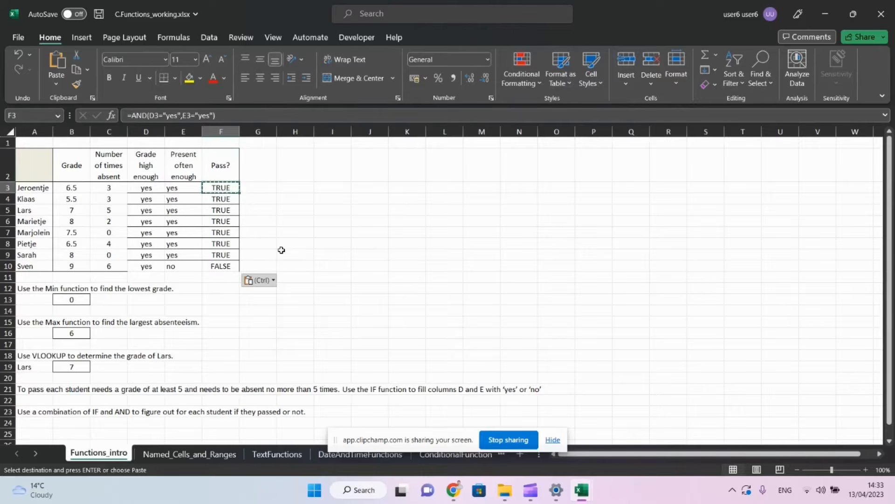
pyautogui.click(134, 114)
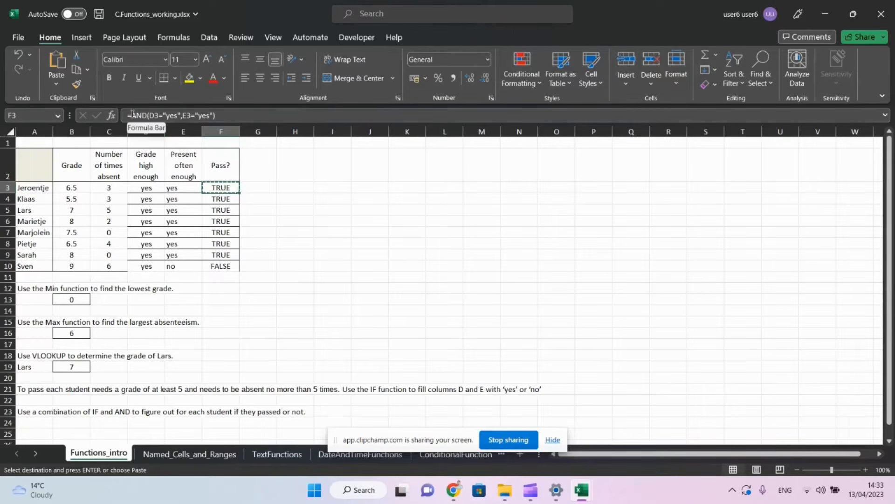
pyautogui.write('if')
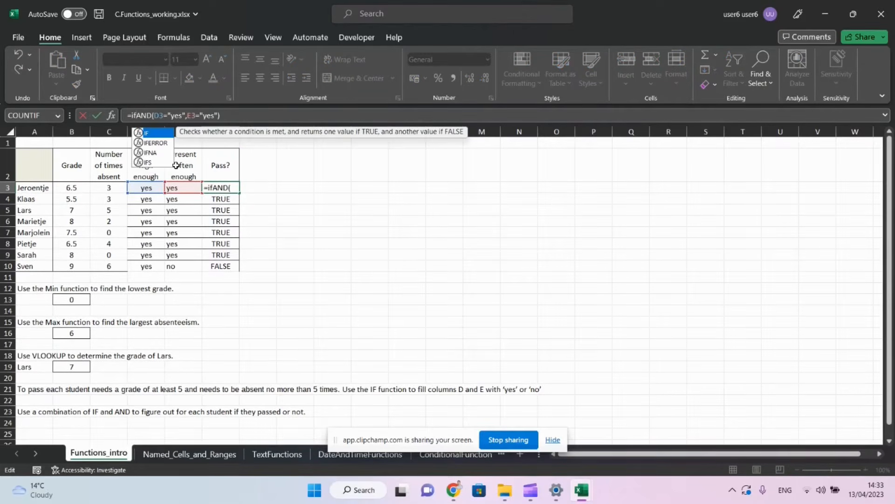
pyautogui.write('(')
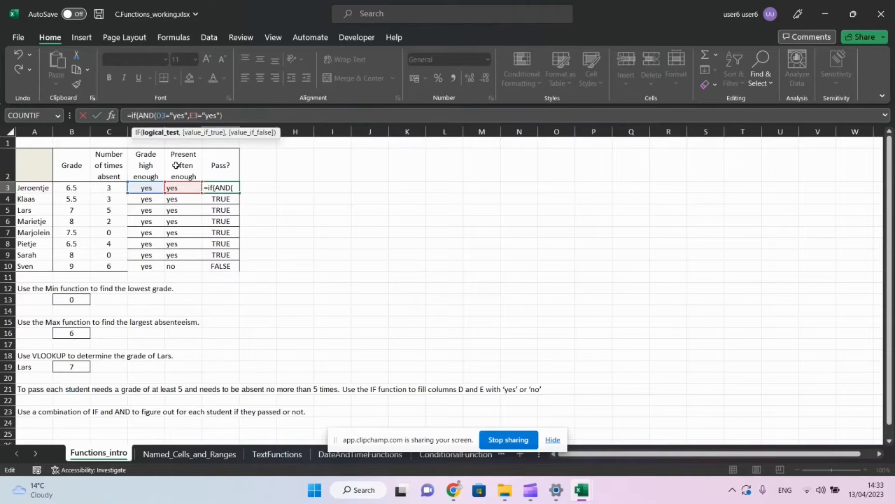
pyautogui.press('Right')
pyautogui.press('Right')
pyautogui.press('Right')
pyautogui.press('Right')
pyautogui.press('Right')
pyautogui.press('Right')
pyautogui.press('Right')
pyautogui.press('Right')
pyautogui.press('Right')
pyautogui.press('Right')
pyautogui.press('Right')
pyautogui.press('Right')
pyautogui.press('Right')
pyautogui.press('Right')
pyautogui.press('Right')
pyautogui.press('Right')
pyautogui.press('Right')
pyautogui.press('Right')
pyautogui.press('Right')
pyautogui.press('Right')
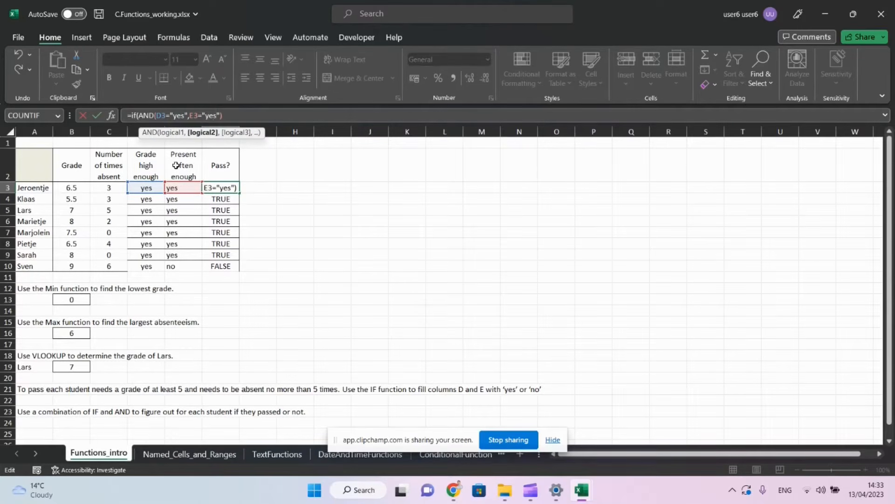
pyautogui.press('Right')
pyautogui.write(',')
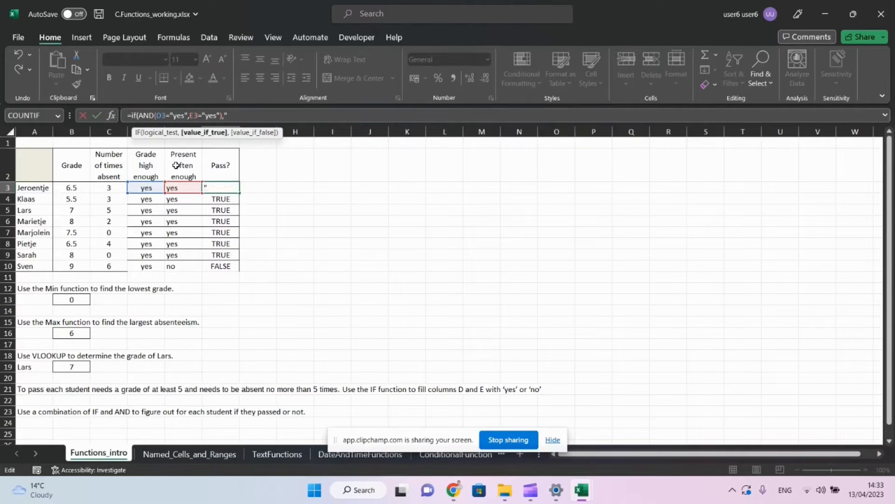
pyautogui.write('"pass","')
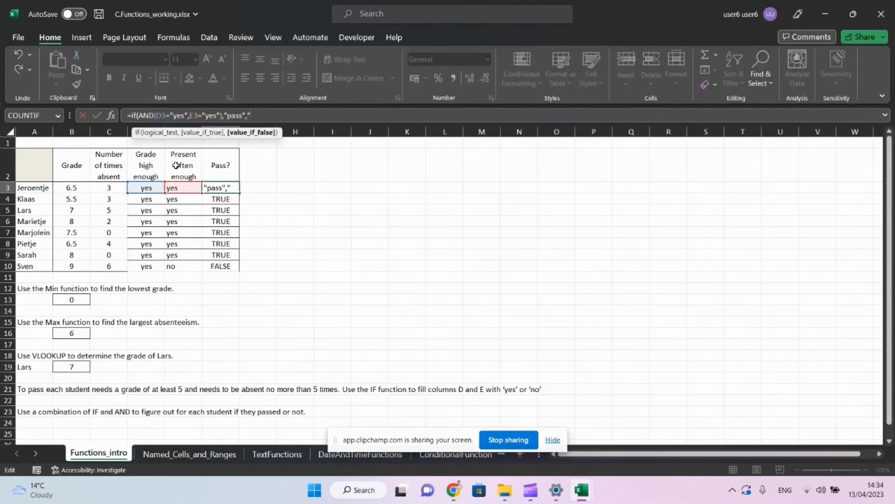
pyautogui.write('fail")')
pyautogui.hotkey('ctrl', 'Return')
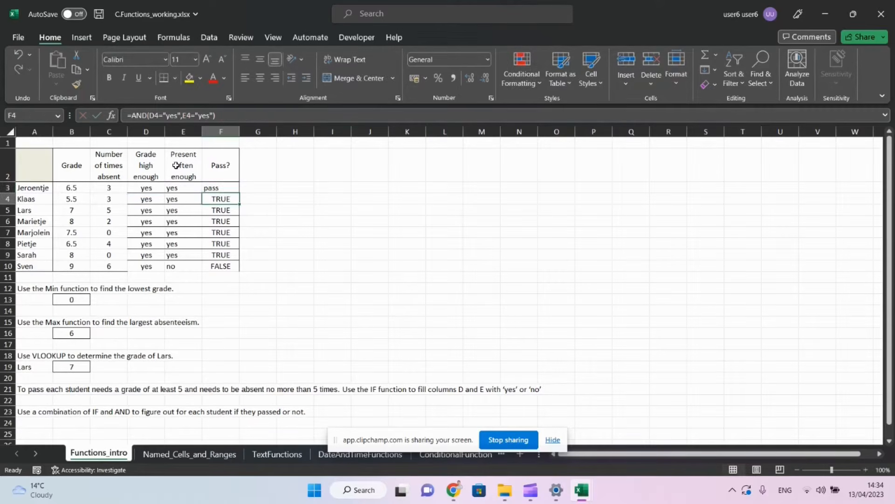
# - Copy the combined IF and AND formula from F3 into F4:F10
pyautogui.hotkey('ctrl', 'c')
pyautogui.press('Down')
pyautogui.hotkey('shift', 'Down')
pyautogui.hotkey('shift', 'Down')
pyautogui.hotkey('shift', 'Down')
pyautogui.hotkey('shift', 'Down')
pyautogui.hotkey('shift', 'Down')
pyautogui.hotkey('shift', 'Down')
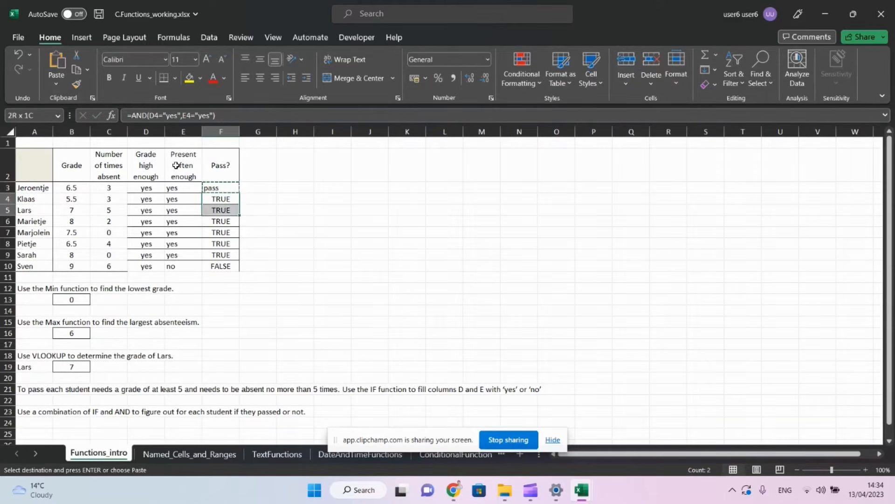
pyautogui.hotkey('ctrl', 'v')
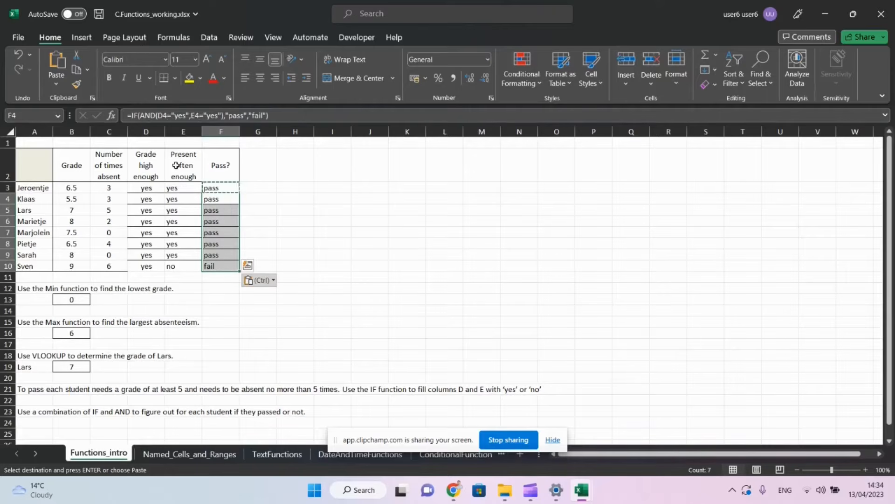
# - Open the Named_Cells_and_Ranges sheet and read the example instructions in A3:A7
pyautogui.click(166, 453)
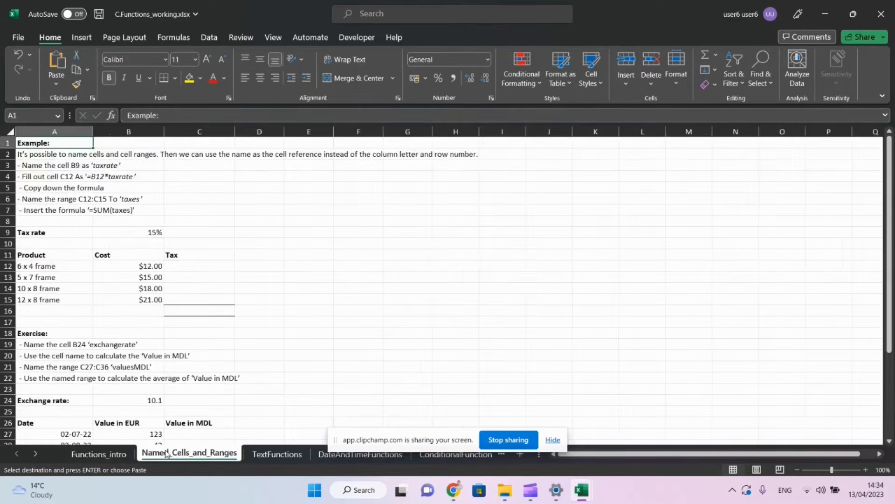
pyautogui.click(29, 165)
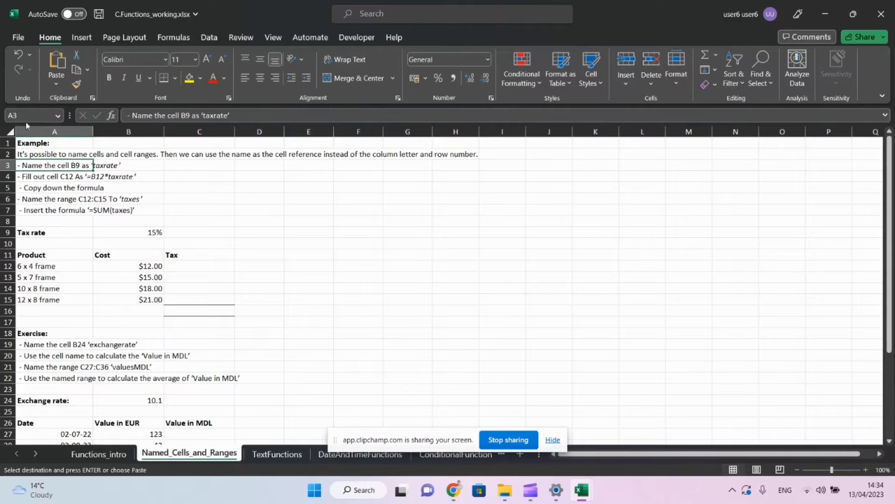
pyautogui.click(33, 180)
pyautogui.click(39, 208)
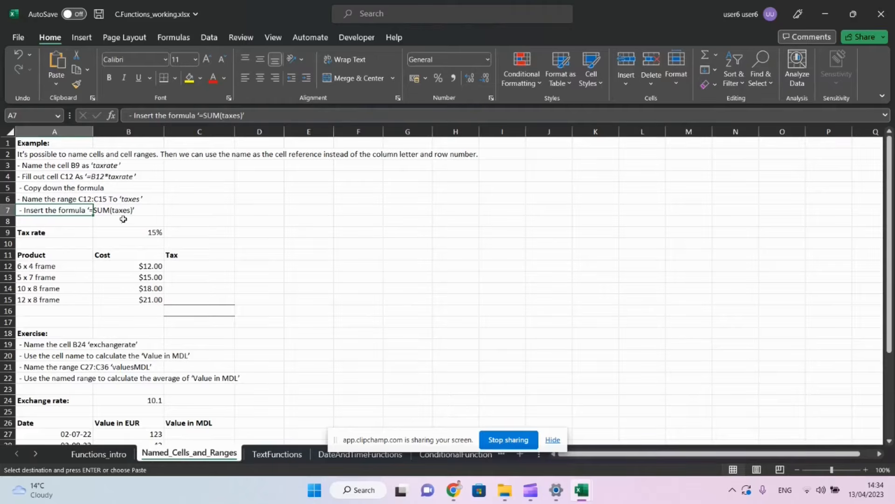
# - Name the tax rate cell B9 taxrate
pyautogui.click(131, 232)
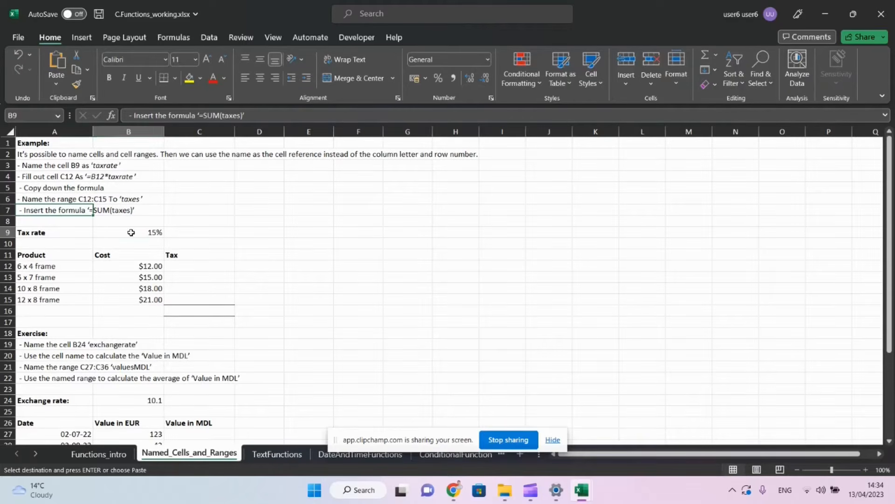
pyautogui.click(16, 116)
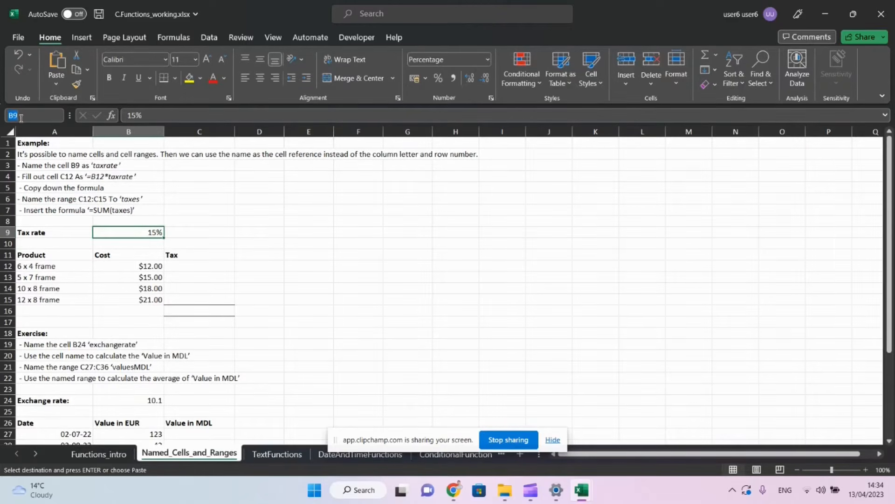
pyautogui.write('taxrate')
pyautogui.press('BackSpace')
pyautogui.write('te')
pyautogui.press('Return')
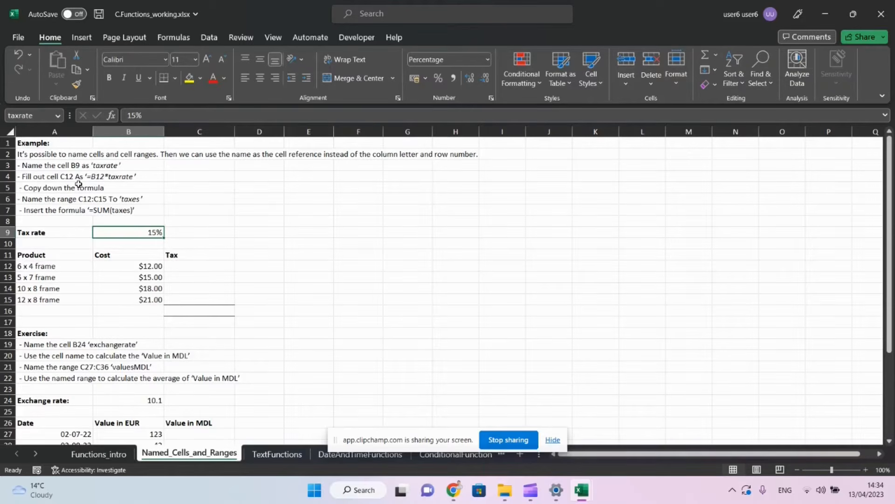
# - Enter =B12*taxrate in C12 and copy the formula down through C15
pyautogui.click(188, 265)
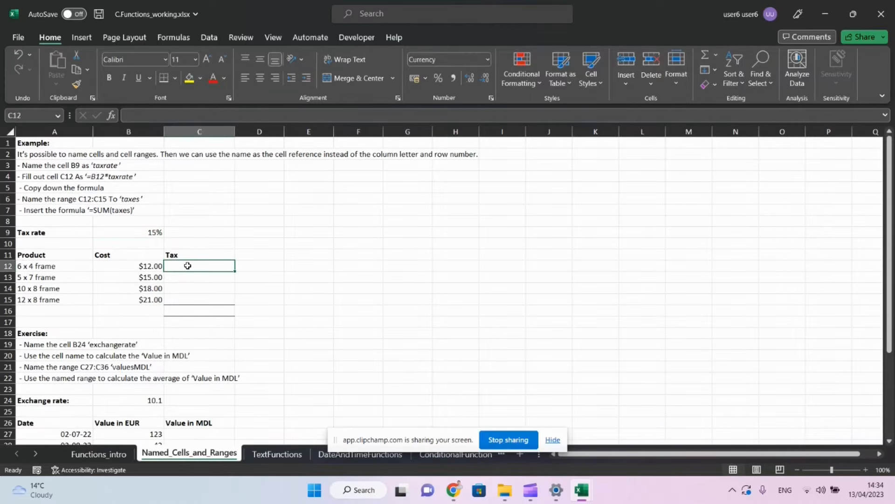
pyautogui.write('=b12')
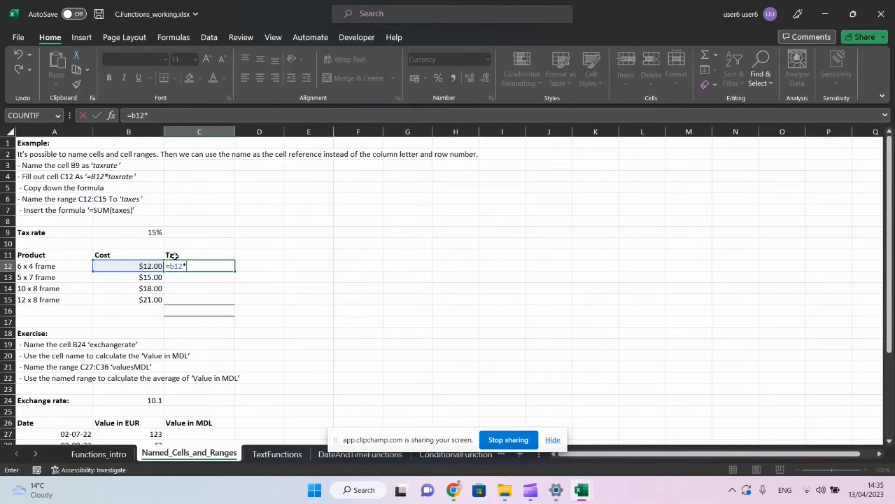
pyautogui.write('*taxrate')
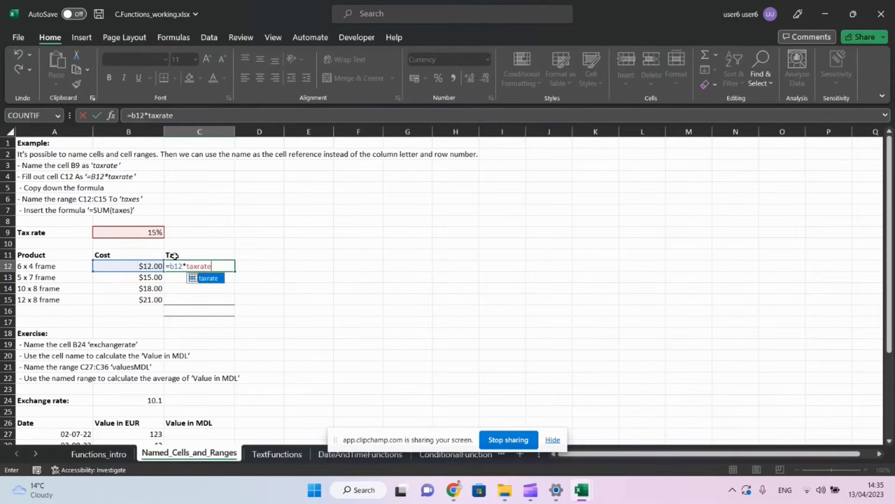
pyautogui.press('Return')
pyautogui.press('Up')
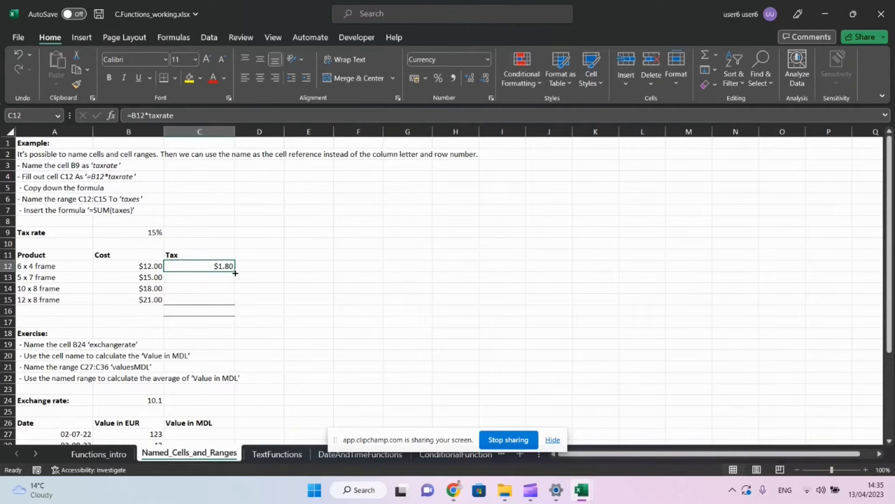
pyautogui.moveTo(235, 271); pyautogui.dragTo(236, 303)
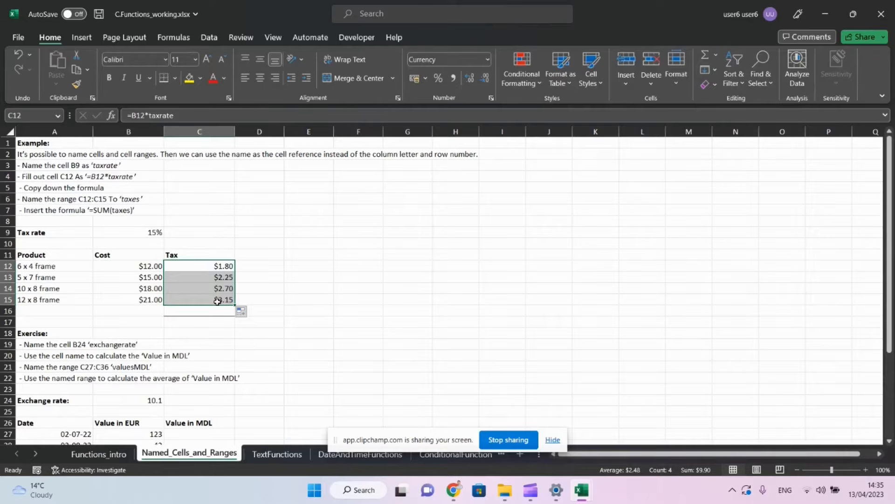
# - Inspect the copied tax formula in C15 and the cells it references
pyautogui.click(217, 301)
pyautogui.click(229, 116)
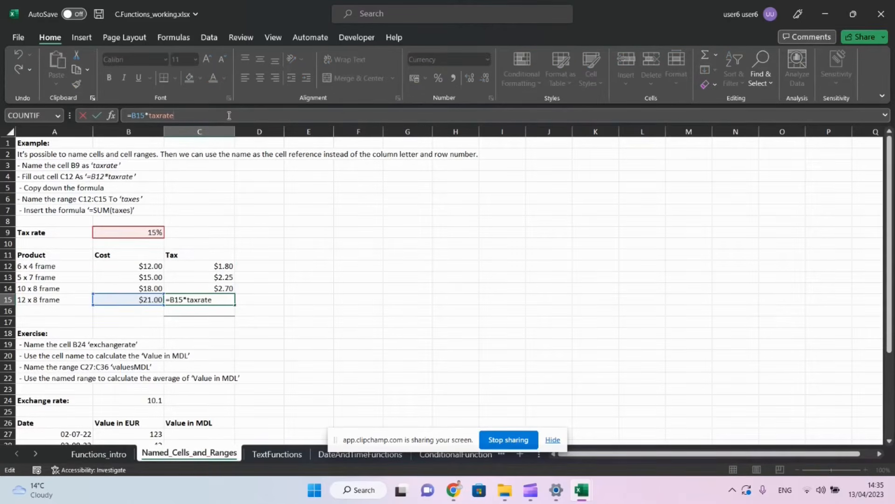
pyautogui.press('Return')
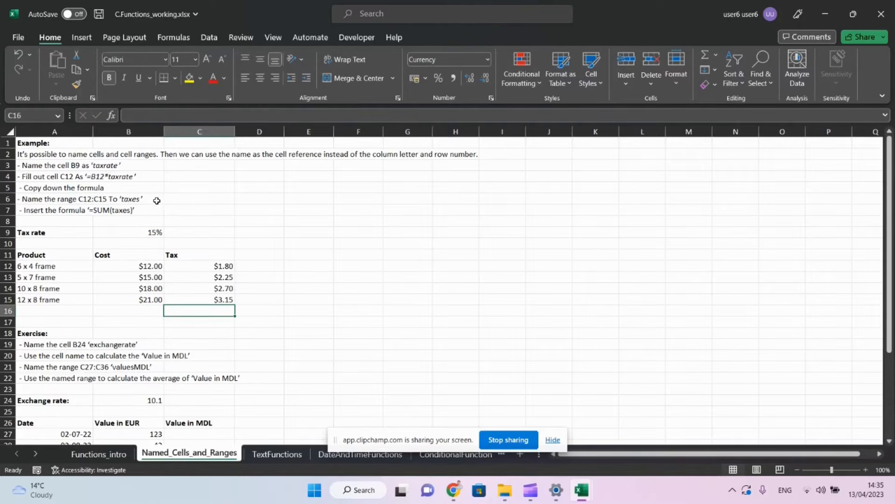
# - Name the range C12:C15 taxes
pyautogui.click(193, 266)
pyautogui.moveTo(193, 265); pyautogui.dragTo(192, 302)
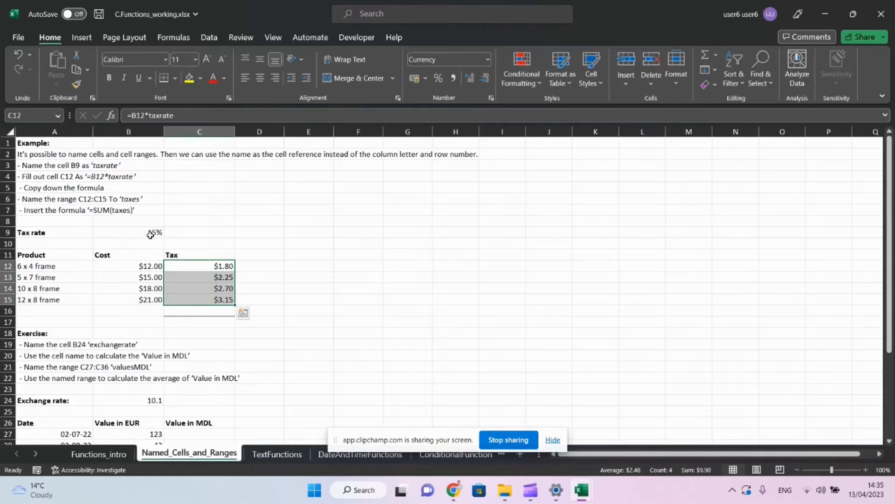
pyautogui.click(32, 116)
pyautogui.write('taxe')
# - Total the Tax column in C16 with =SUM(taxes)
pyautogui.press('Down')
pyautogui.press('Down')
pyautogui.press('Down')
pyautogui.press('Down')
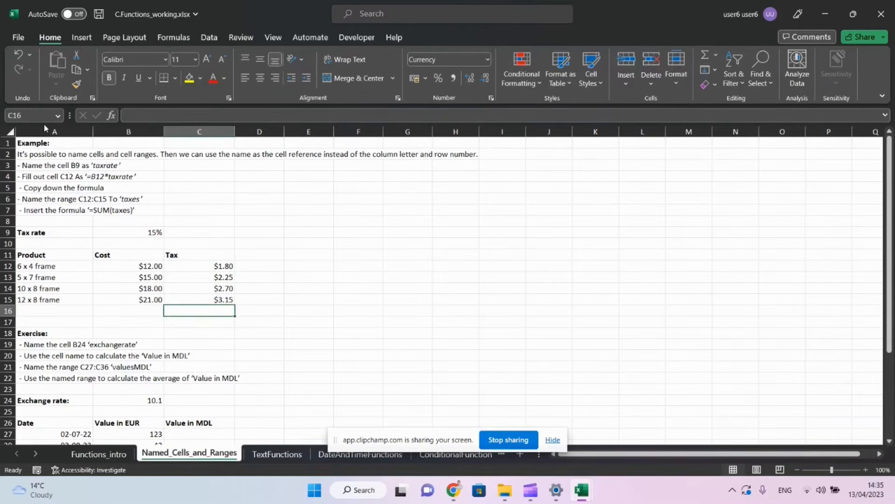
pyautogui.write('=')
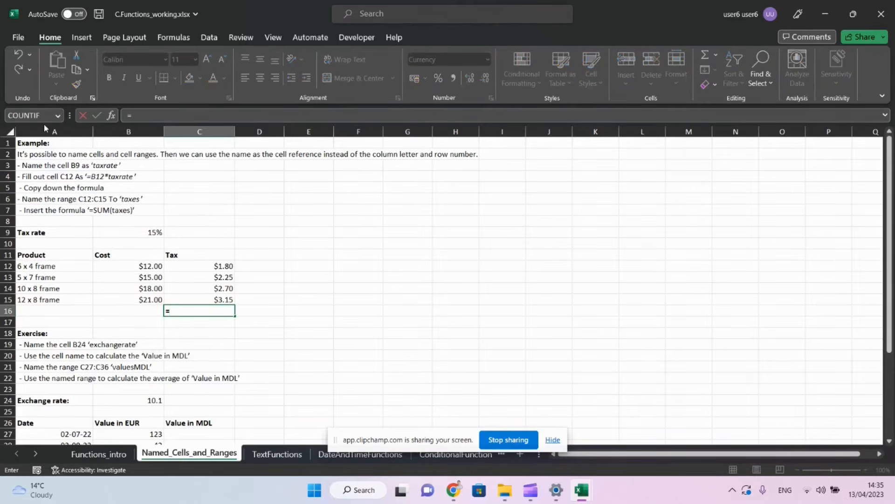
pyautogui.write('sa')
pyautogui.press('BackSpace')
pyautogui.write('u')
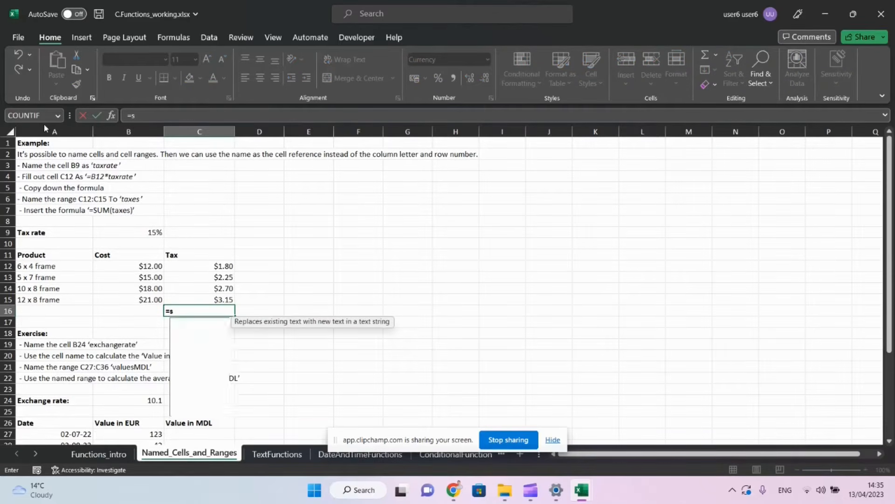
pyautogui.write('um(t')
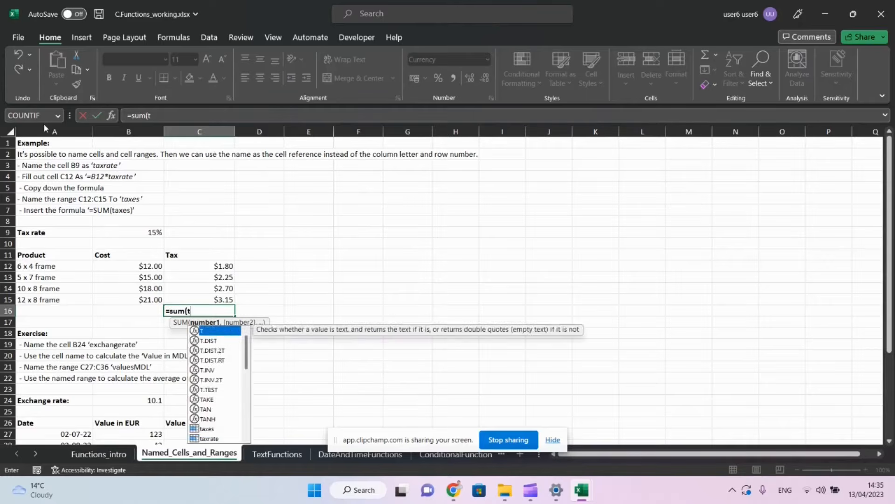
pyautogui.write('axes')
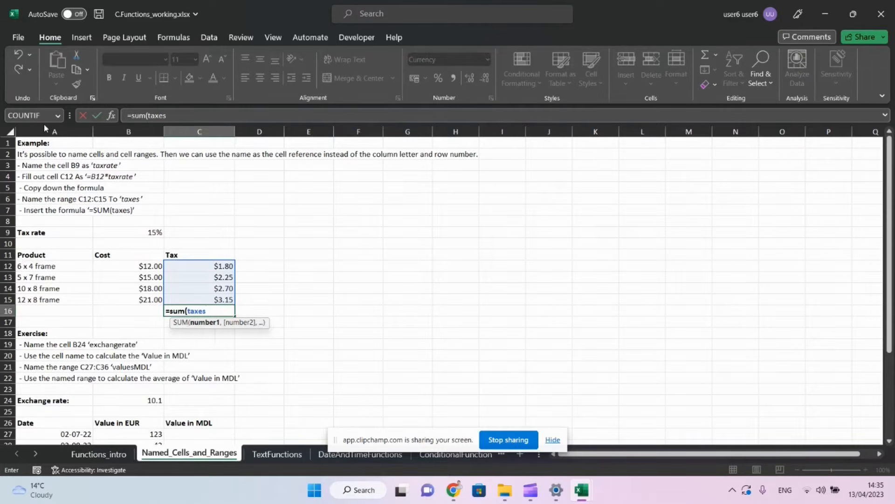
pyautogui.write(')')
pyautogui.press('Return')
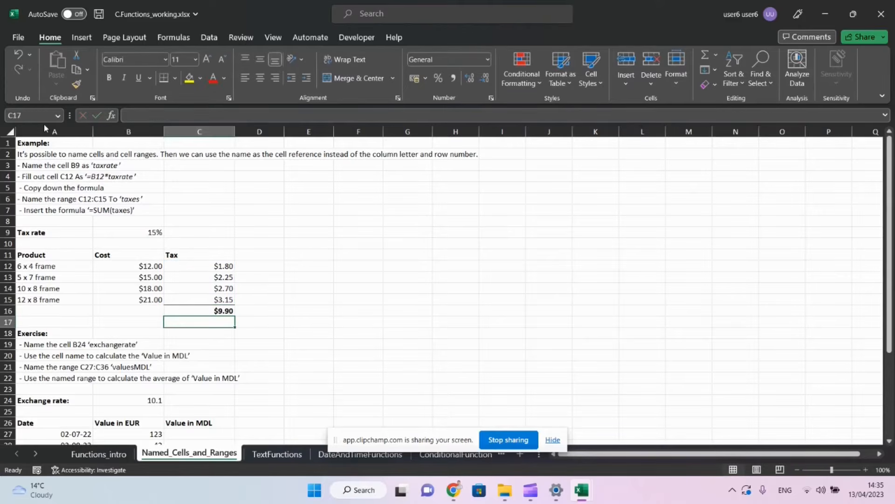
# - Examine the exercise instructions in rows 18 to 22 and the exchange rate and Value in EUR data beneath them
pyautogui.press('Down')
pyautogui.press('Down')
pyautogui.press('Down')
pyautogui.press('Down')
pyautogui.press('Down')
pyautogui.press('Right')
pyautogui.press('Right')
pyautogui.press('Down')
pyautogui.press('Down')
pyautogui.press('Down')
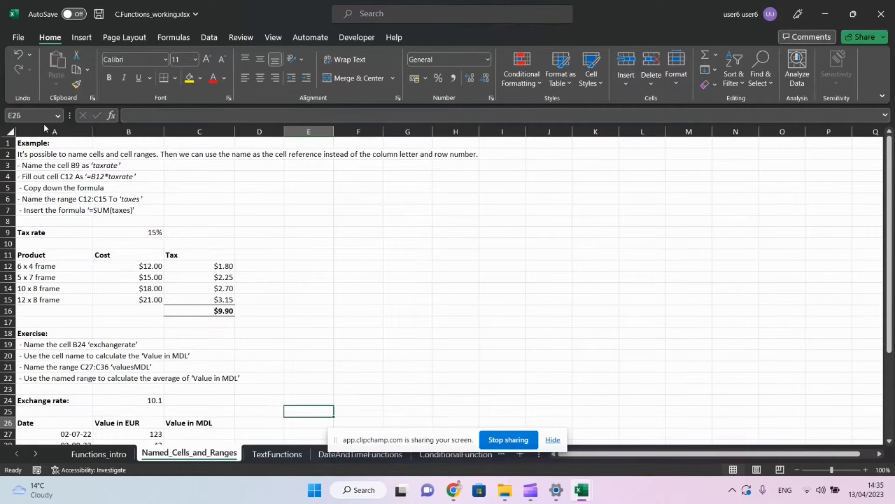
pyautogui.press('Down')
pyautogui.press('Down')
pyautogui.press('Down')
pyautogui.press('Down')
pyautogui.press('Down')
pyautogui.press('Down')
pyautogui.press('Down')
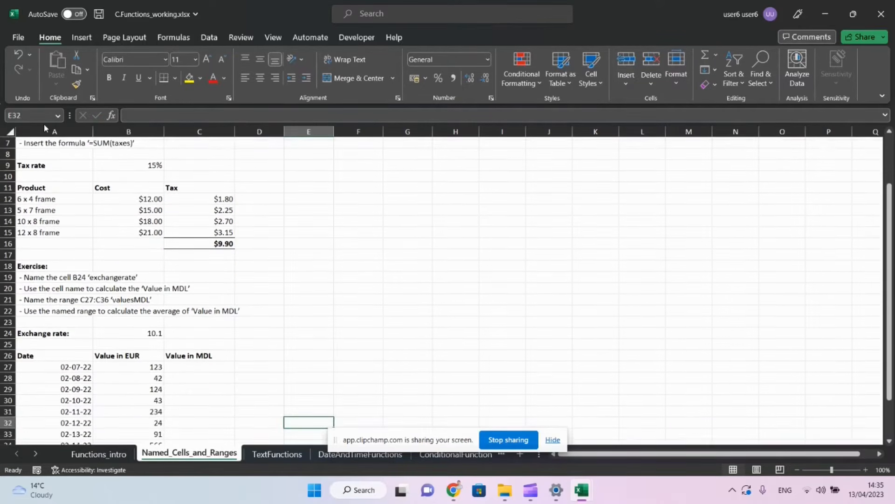
pyautogui.press('Up')
pyautogui.press('Up')
pyautogui.press('Up')
pyautogui.press('Up')
pyautogui.press('Up')
pyautogui.press('Up')
pyautogui.press('Up')
pyautogui.press('Up')
pyautogui.press('Up')
pyautogui.press('Left')
pyautogui.press('Left')
pyautogui.press('Left')
pyautogui.press('Left')
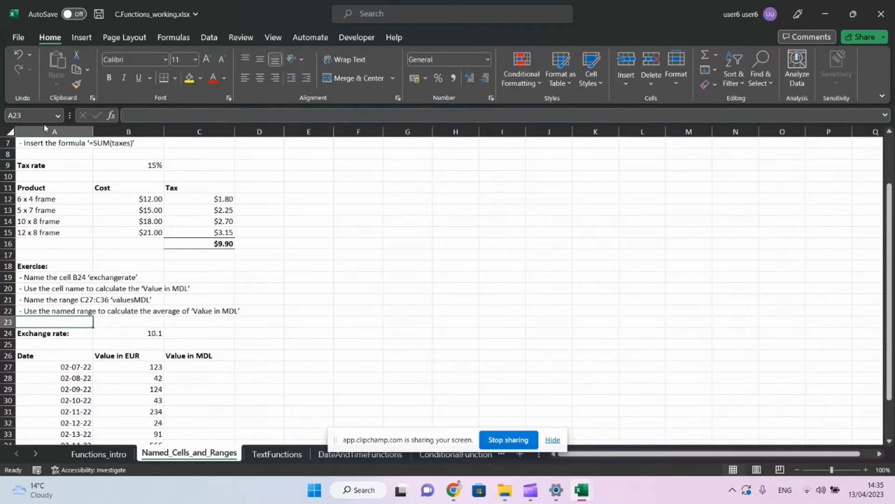
pyautogui.press('Up')
pyautogui.press('Up')
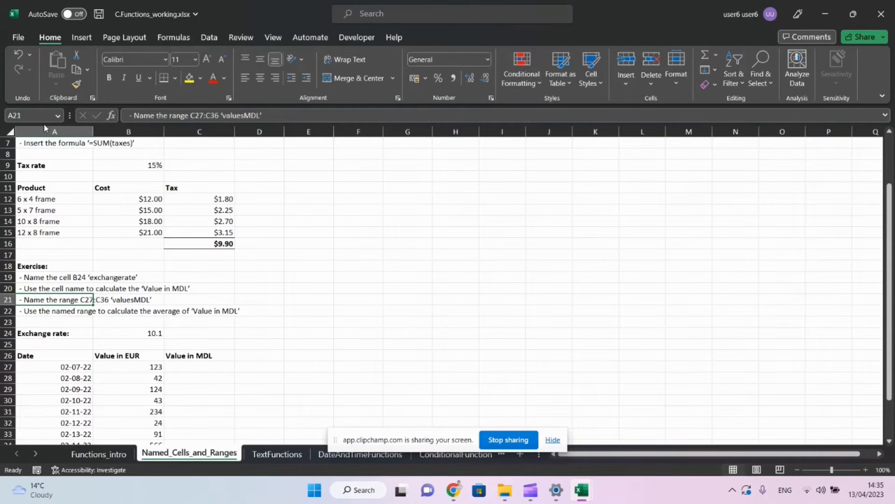
pyautogui.press('Down')
pyautogui.press('Down')
pyautogui.press('Down')
pyautogui.press('Down')
pyautogui.press('Down')
pyautogui.press('Down')
pyautogui.press('Down')
pyautogui.press('Down')
pyautogui.press('Down')
pyautogui.press('Down')
pyautogui.press('Down')
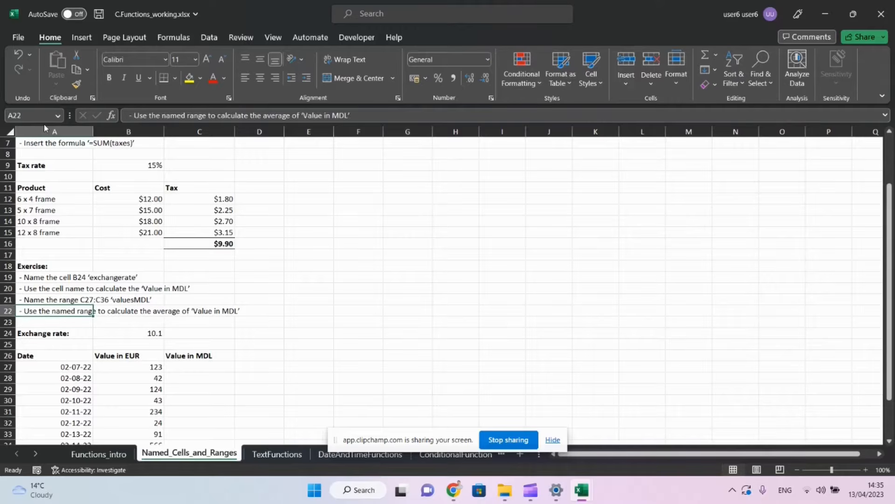
# - Examine the exercise instructions, the exchange rate, and the dated EUR values from row 27 down to the Average row
pyautogui.press('Down')
pyautogui.press('Down')
pyautogui.press('Down')
pyautogui.press('Down')
pyautogui.press('Down')
pyautogui.press('Down')
pyautogui.press('Down')
pyautogui.press('Down')
pyautogui.press('Down')
pyautogui.press('Down')
pyautogui.press('Down')
pyautogui.press('Down')
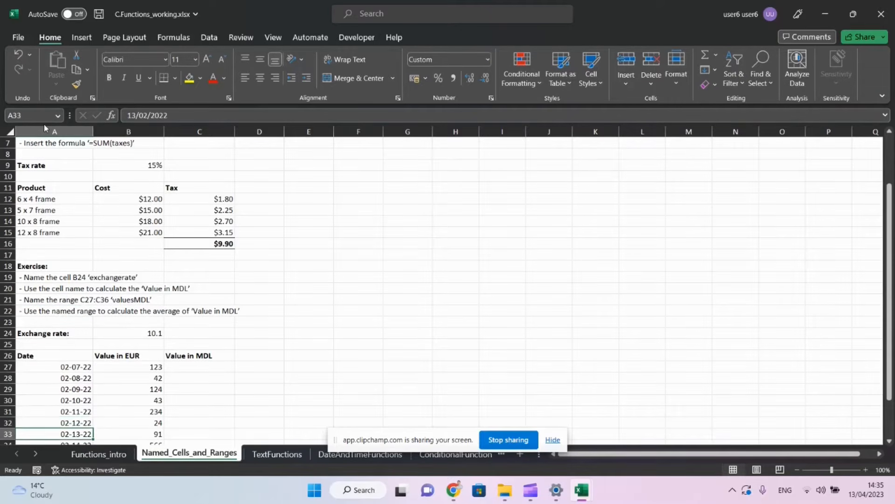
pyautogui.press('Up')
pyautogui.press('Up')
pyautogui.press('Up')
pyautogui.press('Up')
pyautogui.press('Up')
pyautogui.press('Up')
pyautogui.press('Up')
pyautogui.press('Up')
pyautogui.press('Up')
pyautogui.press('Up')
pyautogui.press('Up')
pyautogui.press('Up')
pyautogui.press('Up')
pyautogui.press('Up')
pyautogui.press('Up')
pyautogui.press('Up')
pyautogui.press('Up')
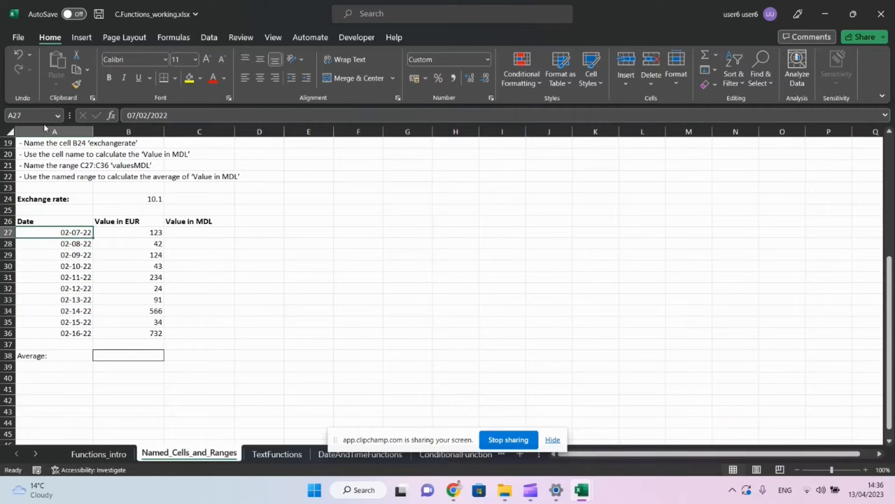
pyautogui.press('Down')
pyautogui.press('Down')
pyautogui.press('Down')
pyautogui.press('Down')
pyautogui.press('Down')
pyautogui.press('Down')
pyautogui.press('Down')
pyautogui.press('Down')
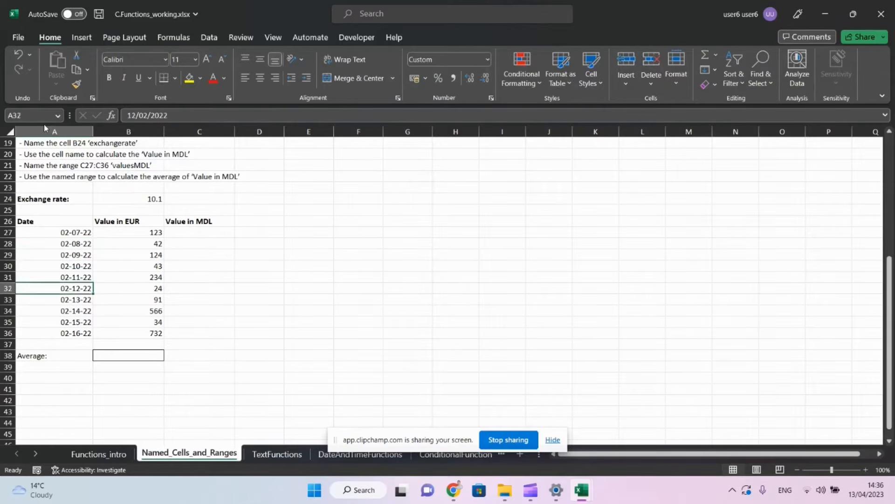
# - Calculate the average of the Value in EUR column in B38 with =AVERAGE(B27:B36)
pyautogui.press('Down')
pyautogui.press('Down')
pyautogui.press('Down')
pyautogui.press('Right')
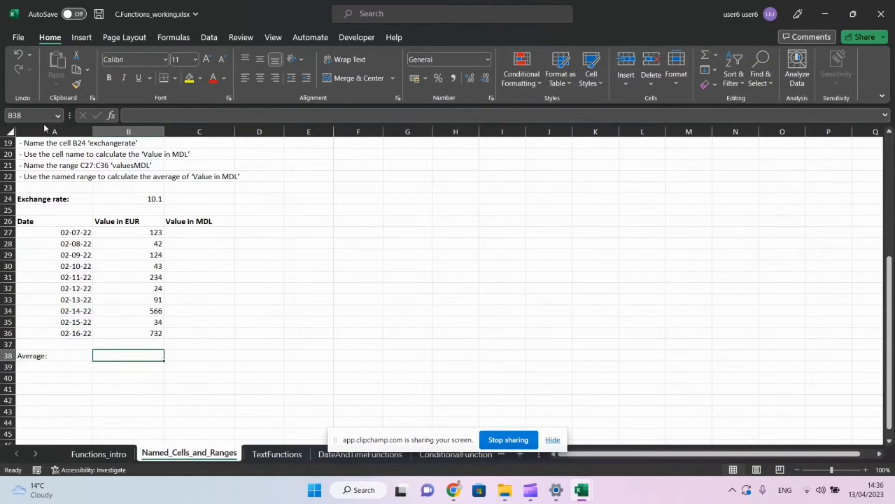
pyautogui.write('=')
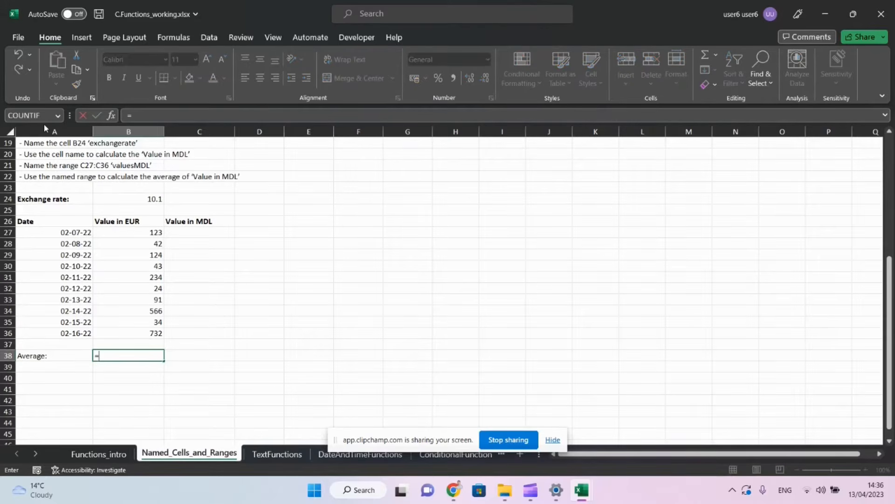
pyautogui.write('avrafc')
pyautogui.press('BackSpace')
pyautogui.press('BackSpace')
pyautogui.press('BackSpace')
pyautogui.press('BackSpace')
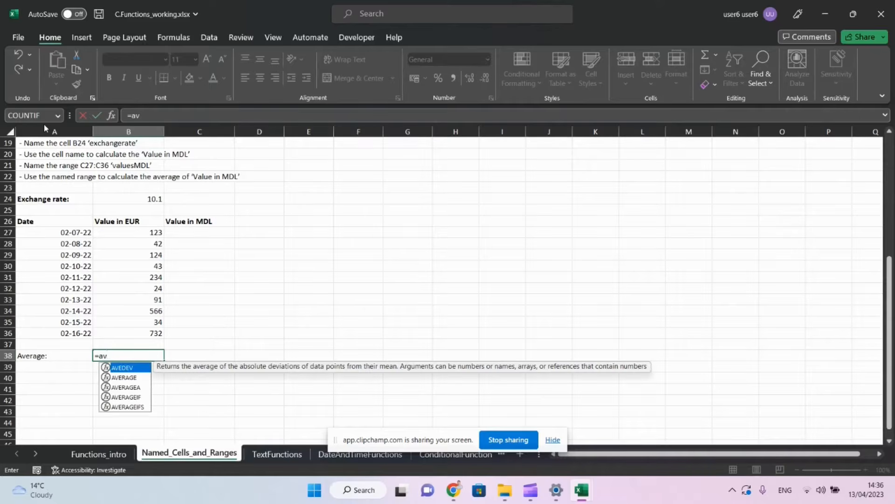
pyautogui.write('e')
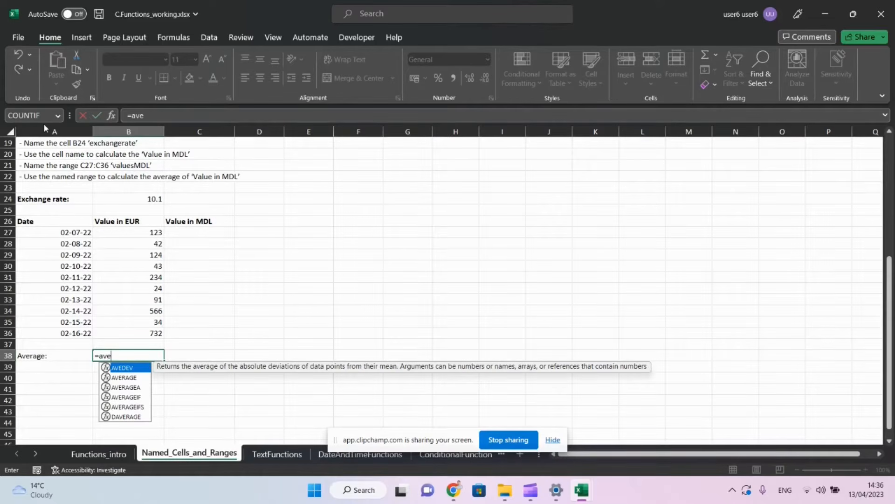
pyautogui.press('Down')
pyautogui.press('Tab')
pyautogui.write('(')
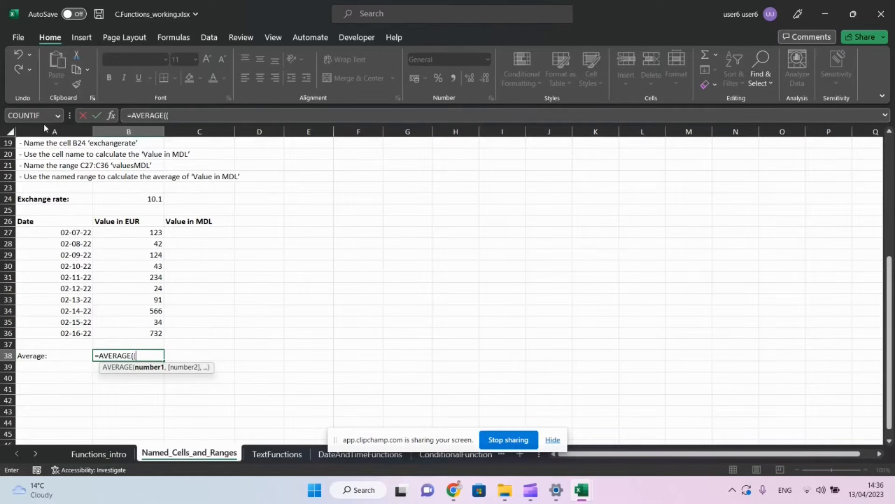
pyautogui.press('BackSpace')
pyautogui.moveTo(139, 229); pyautogui.dragTo(152, 339)
pyautogui.write(')')
pyautogui.press('Return')
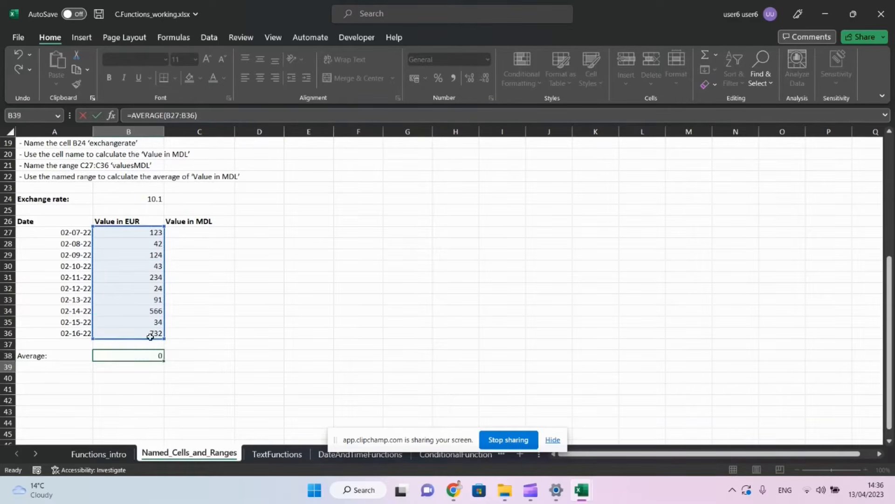
# - Name the range B27:B36 values_eur
pyautogui.click(133, 229)
pyautogui.moveTo(134, 229); pyautogui.dragTo(132, 332)
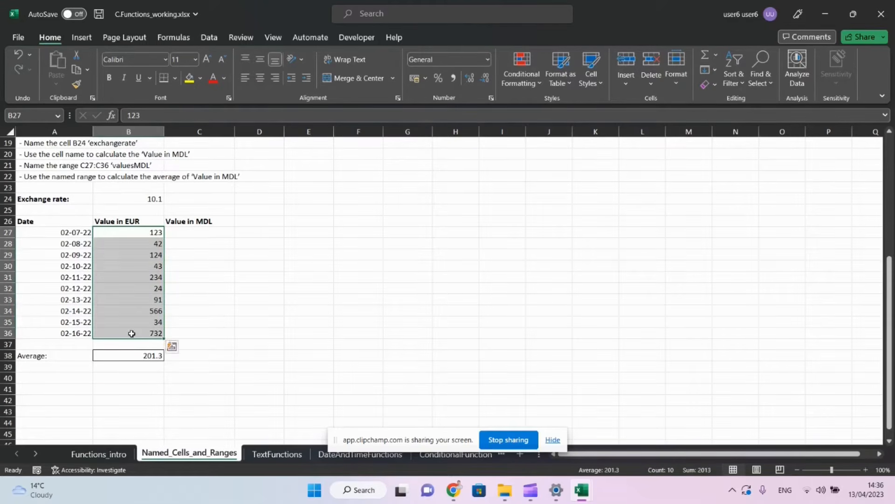
pyautogui.click(36, 113)
pyautogui.write('values_eur')
pyautogui.press('Return')
# - Replace the cell range in B38's average formula with the named range, giving =AVERAGE(values_eur)
pyautogui.click(124, 355)
pyautogui.click(195, 115)
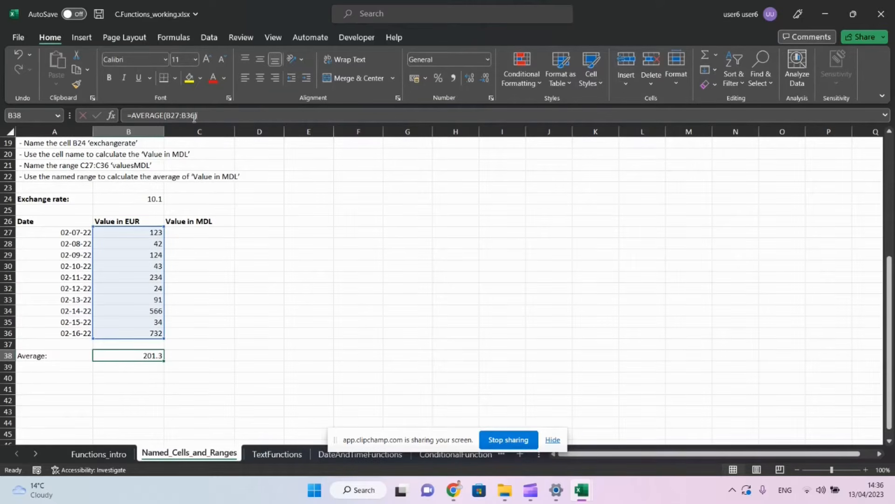
pyautogui.moveTo(196, 115); pyautogui.dragTo(168, 117)
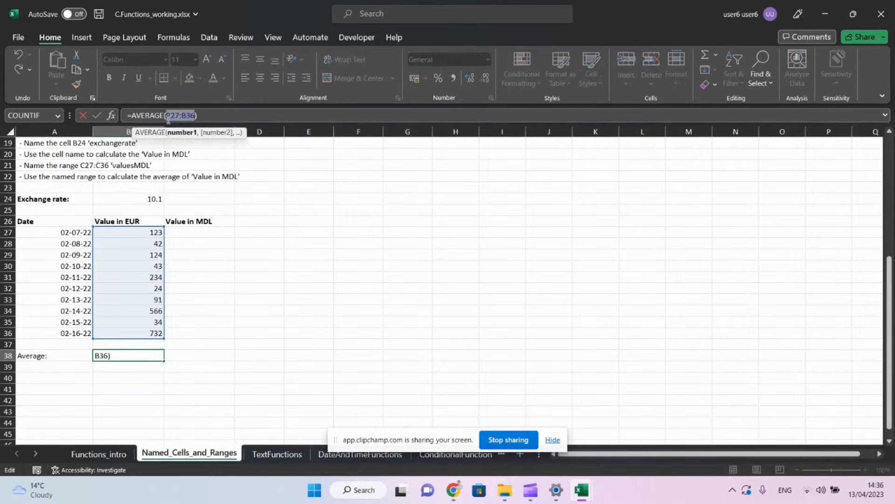
pyautogui.write('va')
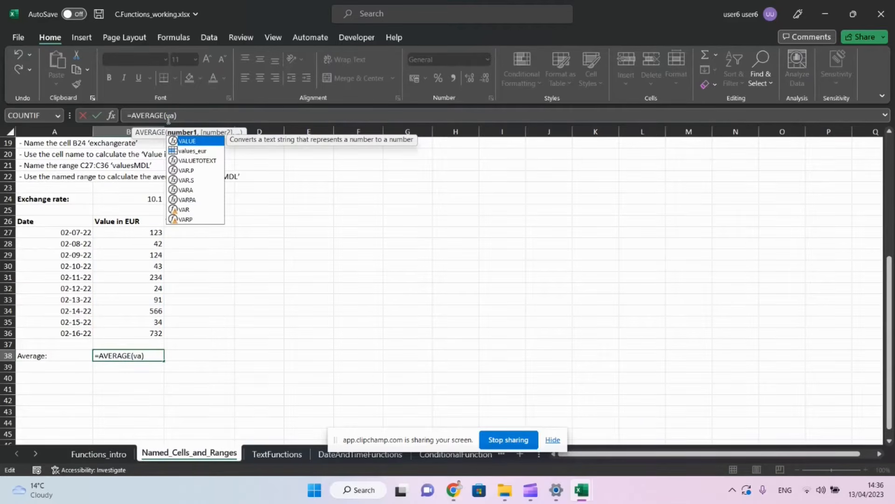
pyautogui.press('Down')
pyautogui.press('Tab')
pyautogui.press('Return')
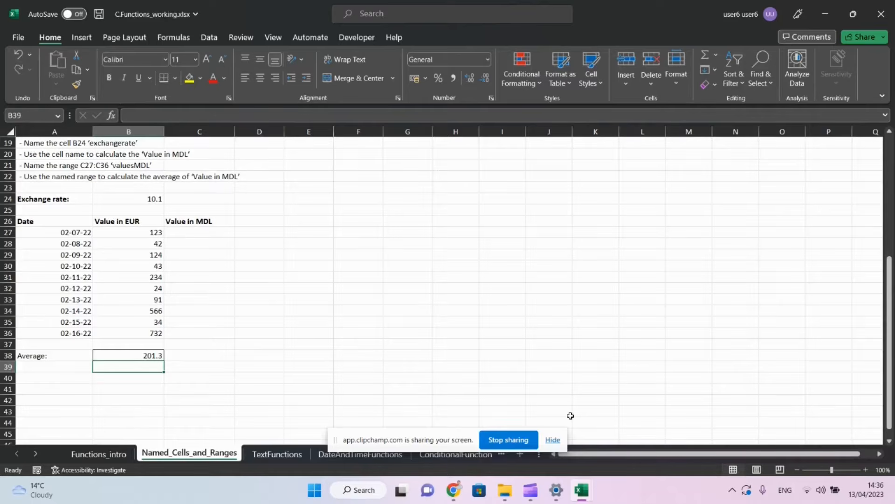
# - Open the TextFunctions sheet and inspect the example in row 2, including the text-combining formula in D2
pyautogui.click(554, 440)
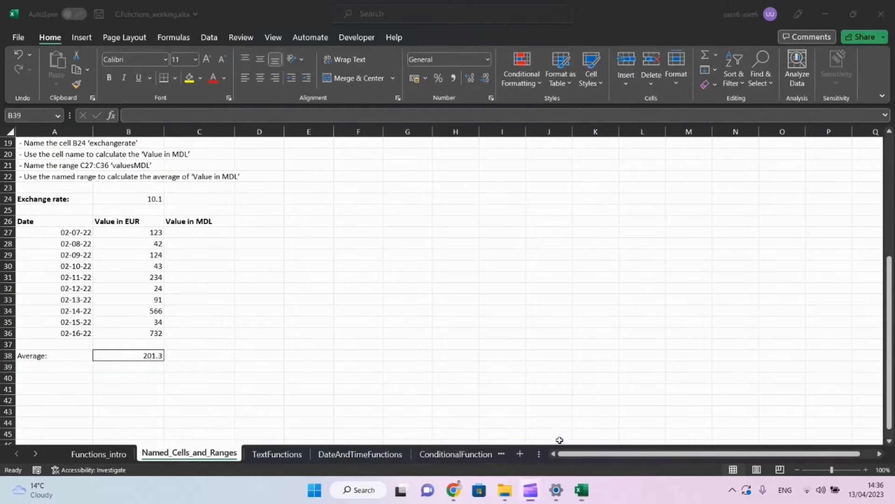
pyautogui.click(271, 456)
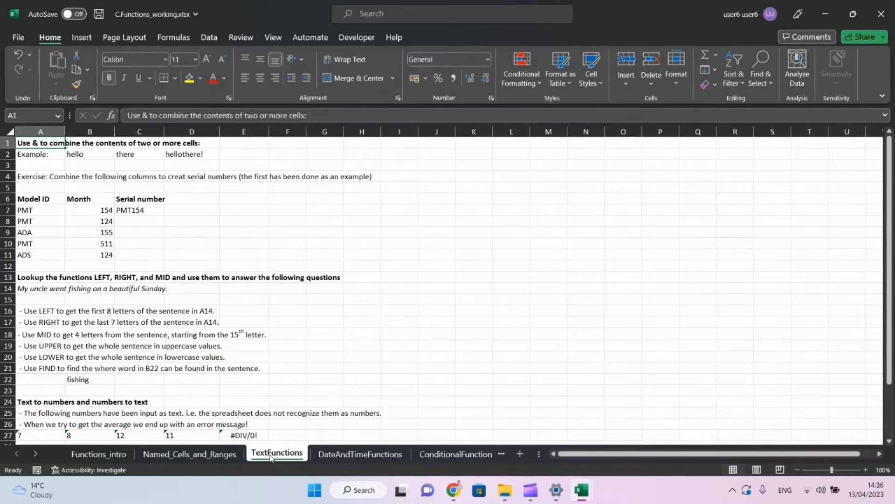
pyautogui.press('Down')
pyautogui.press('Down')
pyautogui.press('Down')
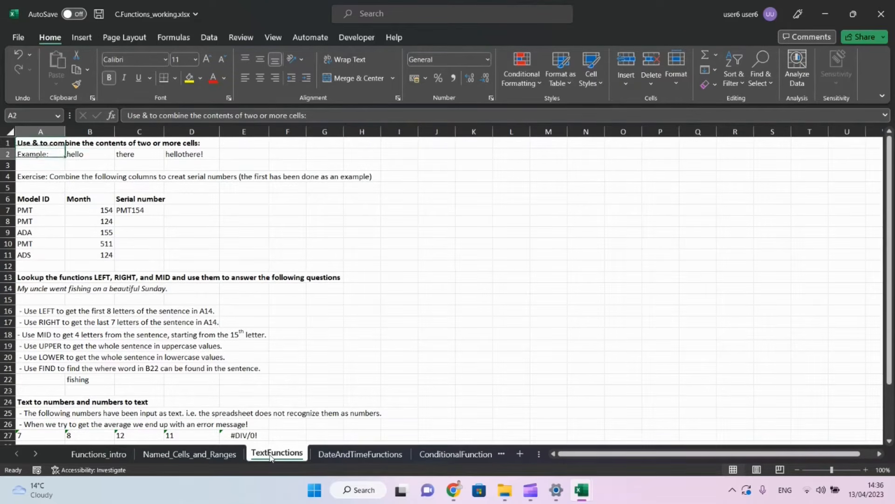
pyautogui.press('Right')
pyautogui.press('Up')
pyautogui.press('Right')
pyautogui.press('Right')
pyautogui.press('Up')
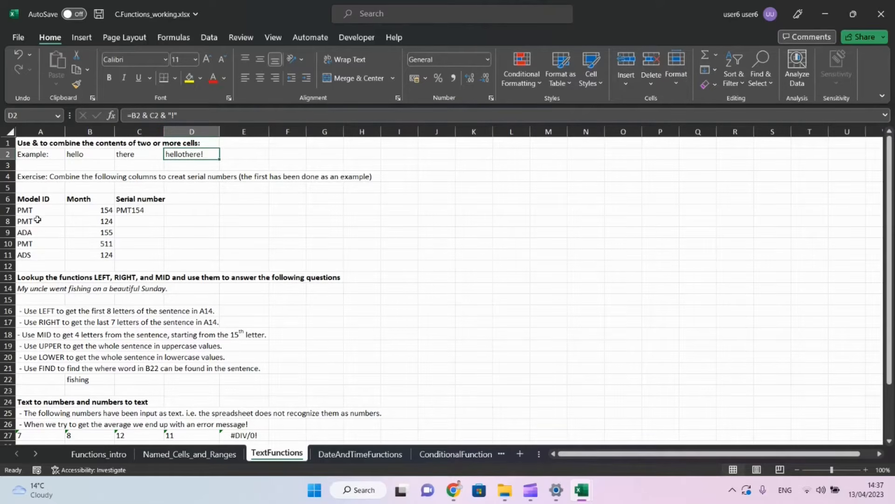
# - Combine the Model ID and Month of row 8 into a serial number in C8 with =A8&B8
pyautogui.click(130, 220)
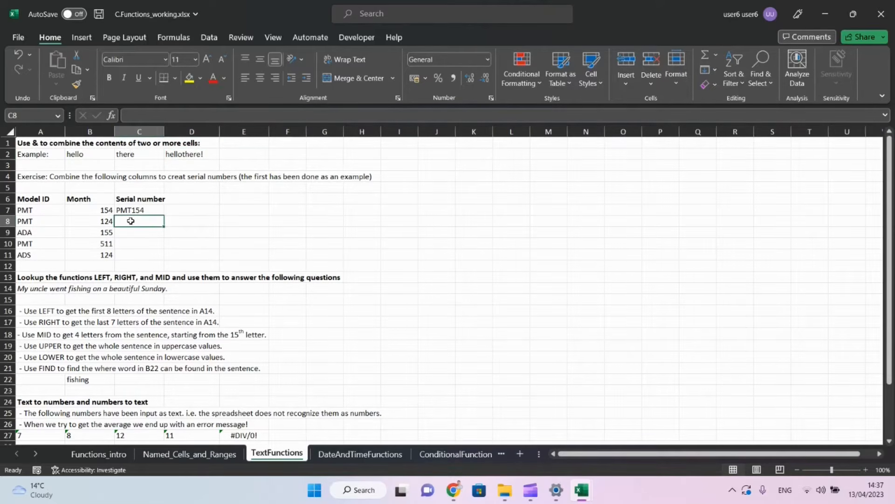
pyautogui.press('Left')
pyautogui.press('Left')
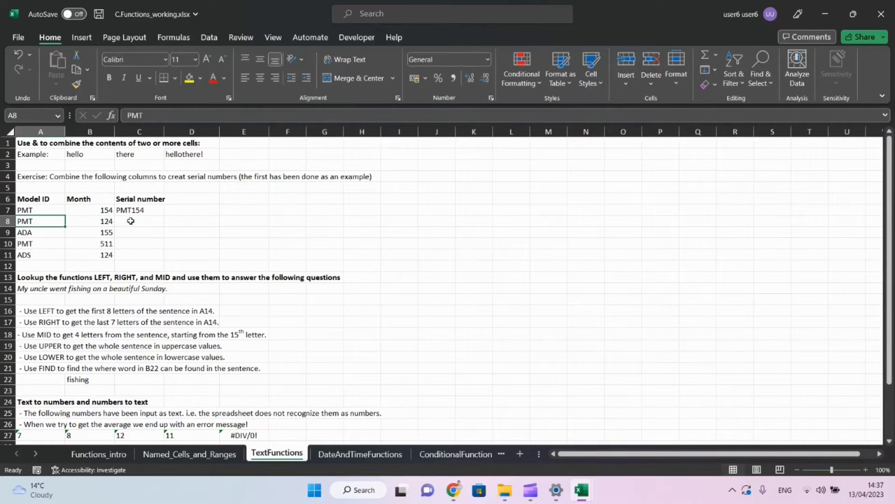
pyautogui.press('Right')
pyautogui.press('Right')
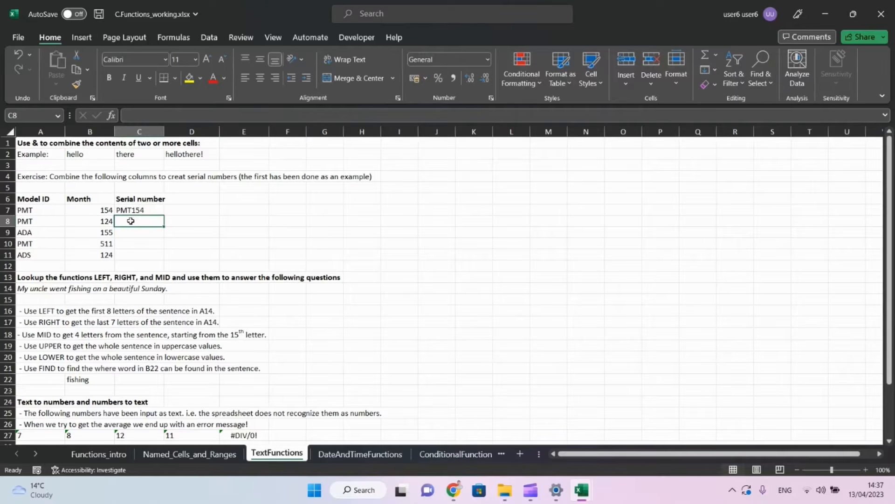
pyautogui.write('=')
pyautogui.press('Left')
pyautogui.press('Left')
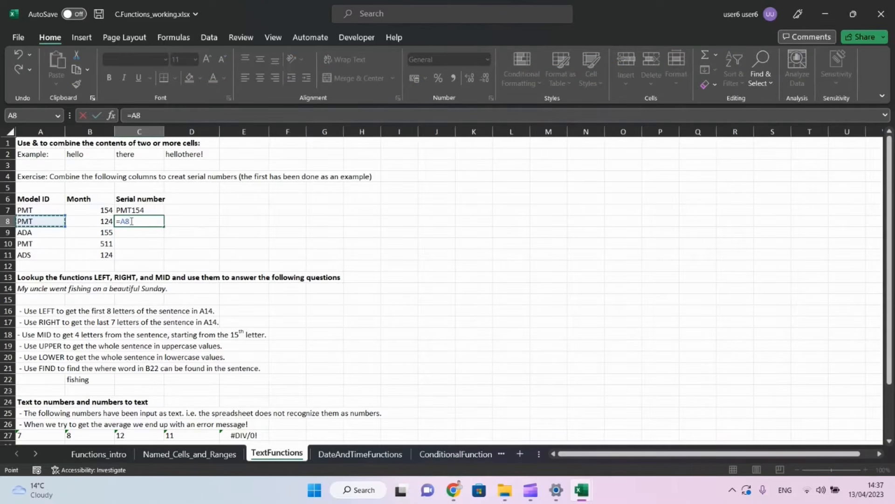
pyautogui.write('&')
pyautogui.press('Left')
pyautogui.press('Return')
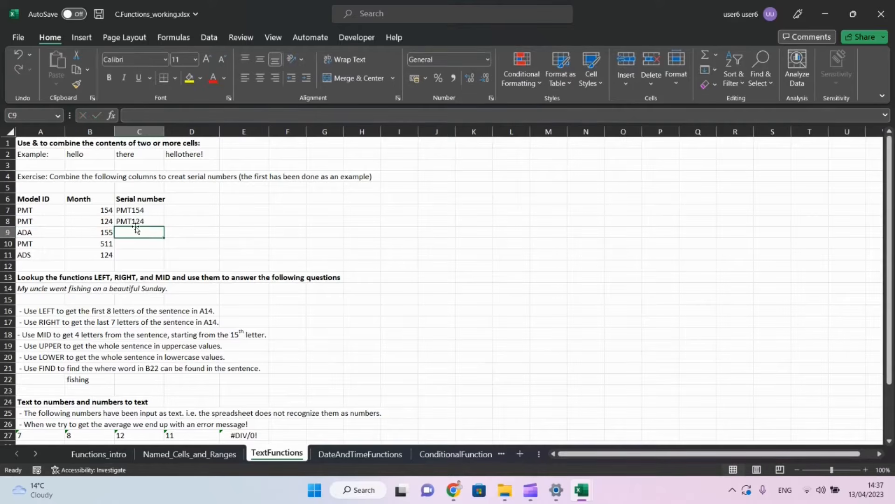
# - Copy the serial number formula from C8 down through C11 and check the formula in C11
pyautogui.click(135, 221)
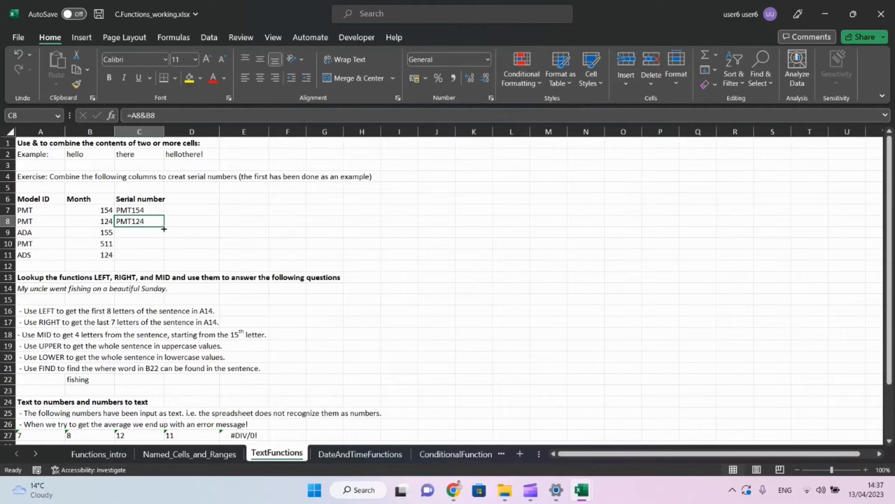
pyautogui.moveTo(164, 228); pyautogui.dragTo(165, 257)
pyautogui.click(147, 255)
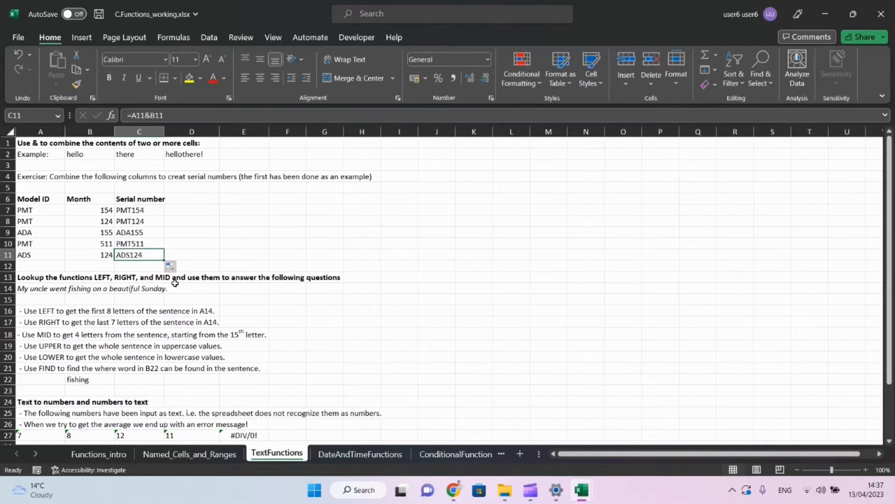
# - Extract the first 8 letters of the sentence in A14 into B22 with =LEFT(A14,8)
pyautogui.scroll(-3, 111, 374)
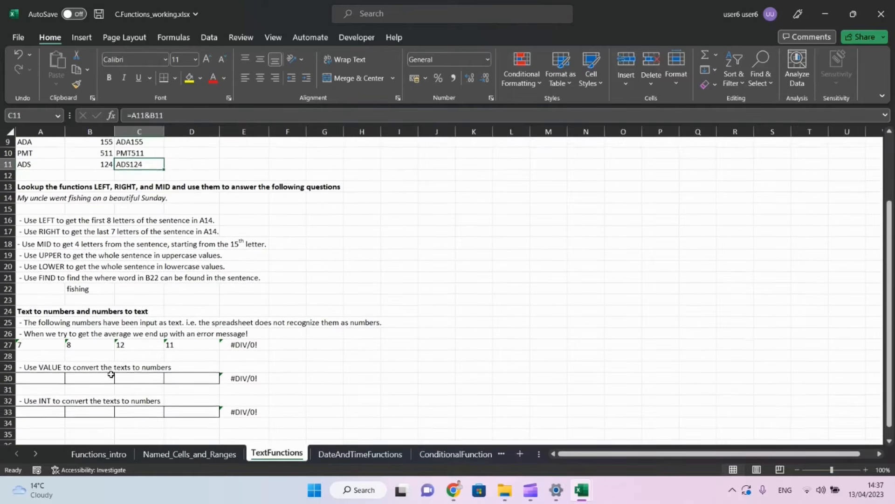
pyautogui.click(23, 223)
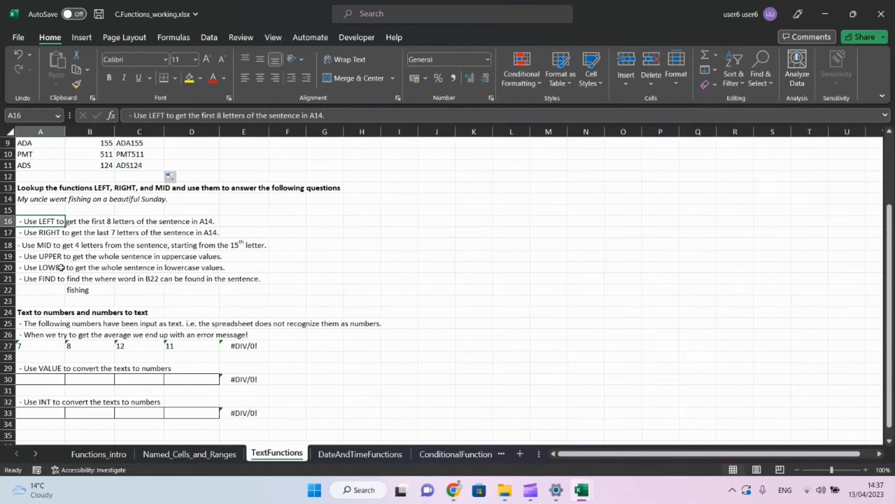
pyautogui.click(74, 291)
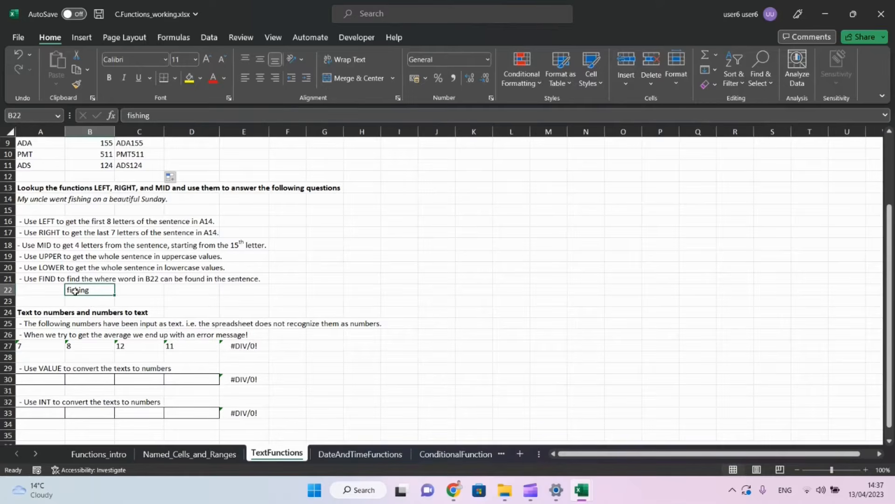
pyautogui.write('=left(')
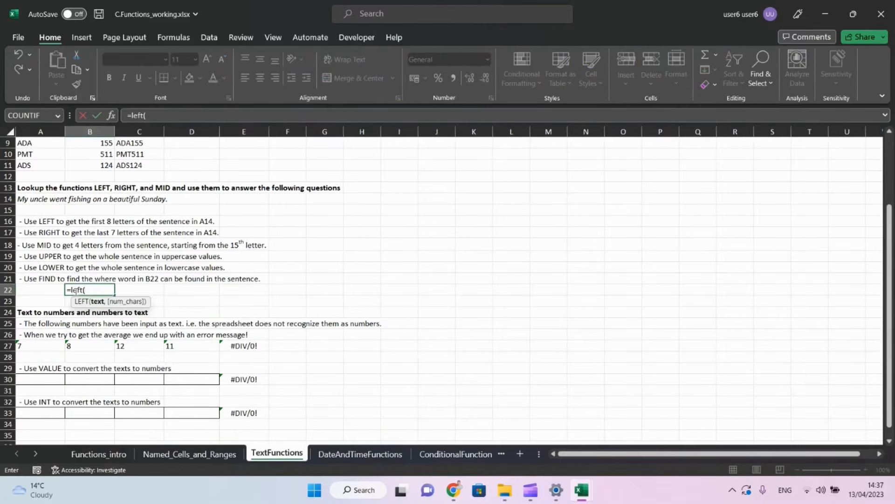
pyautogui.click(31, 198)
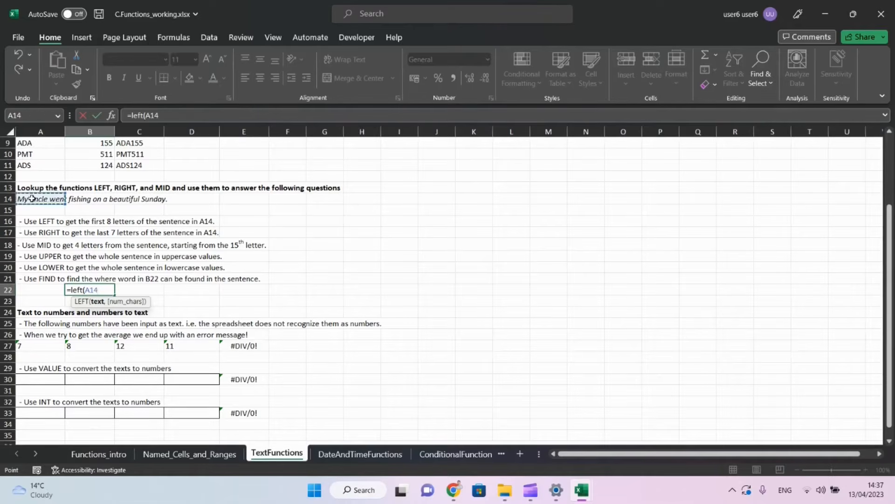
pyautogui.write(',78')
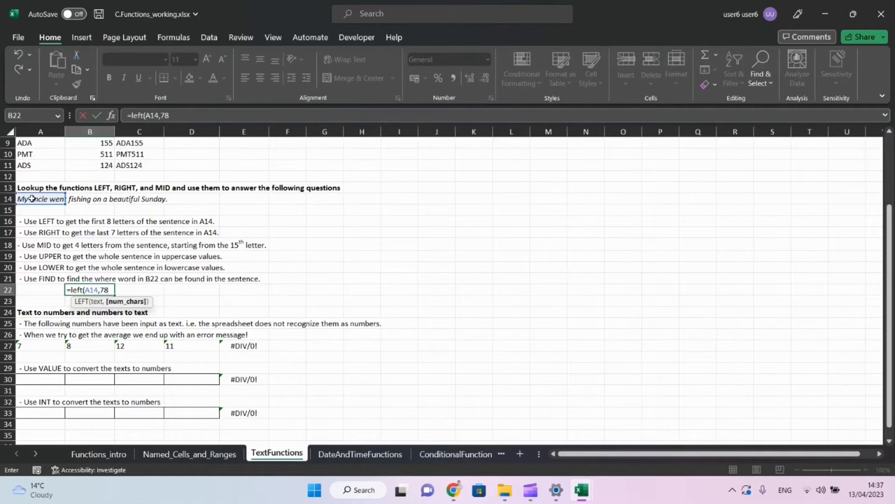
pyautogui.press('BackSpace')
pyautogui.press('BackSpace')
pyautogui.write('8)')
pyautogui.press('Return')
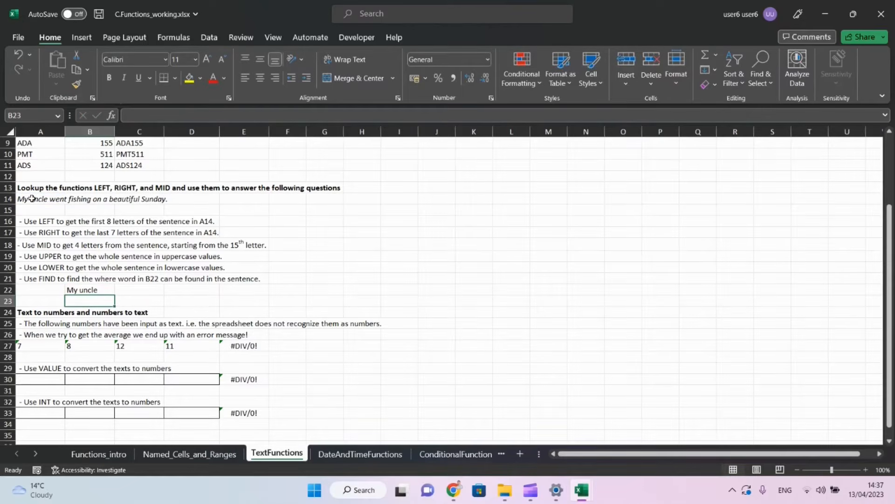
# - Change the formula in B22 to extract the last 7 letters of the sentence in A14 with =RIGHT(A14,7)
pyautogui.press('Up')
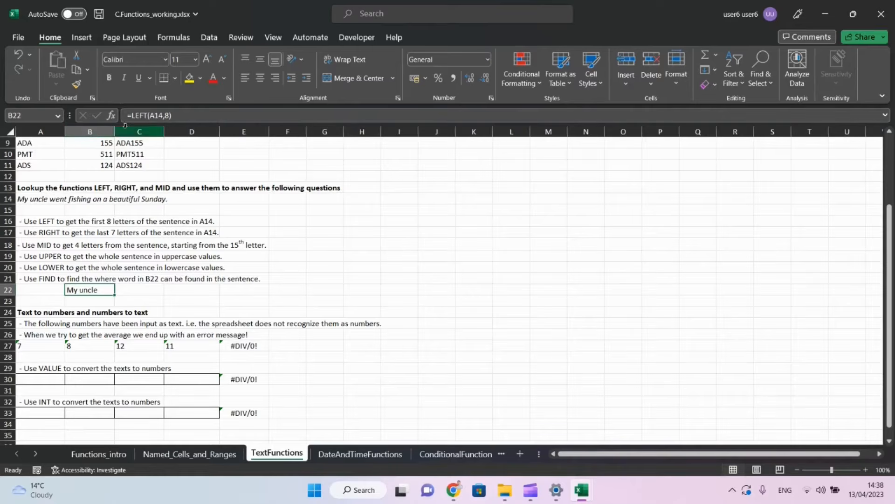
pyautogui.doubleClick(139, 118)
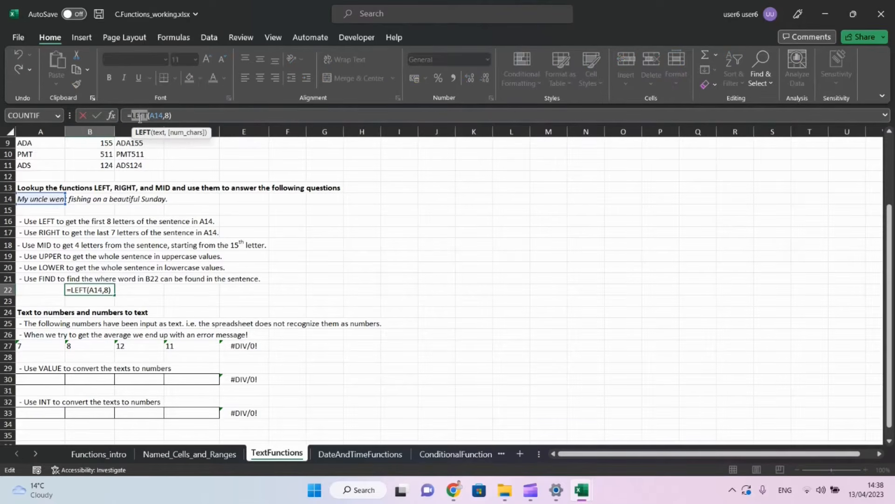
pyautogui.write('right')
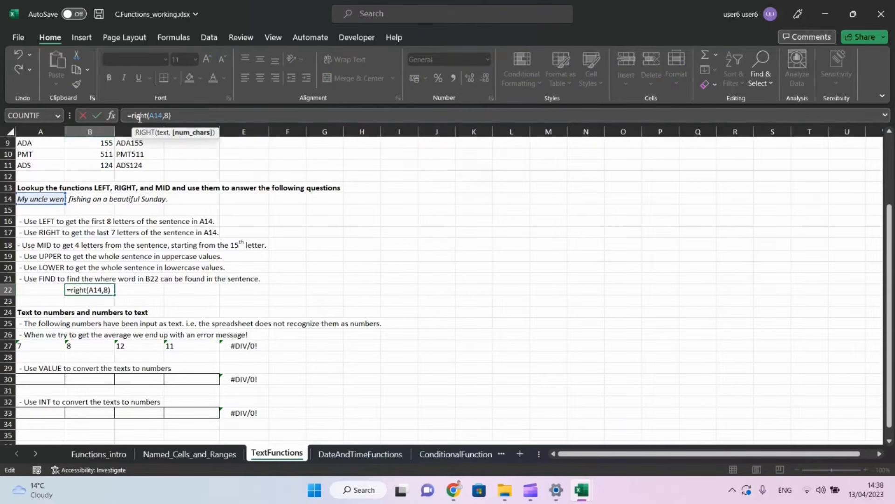
pyautogui.press('Right')
pyautogui.press('Left')
pyautogui.hotkey('shift', 'Left')
pyautogui.write('7')
pyautogui.press('Return')
pyautogui.press('Up')
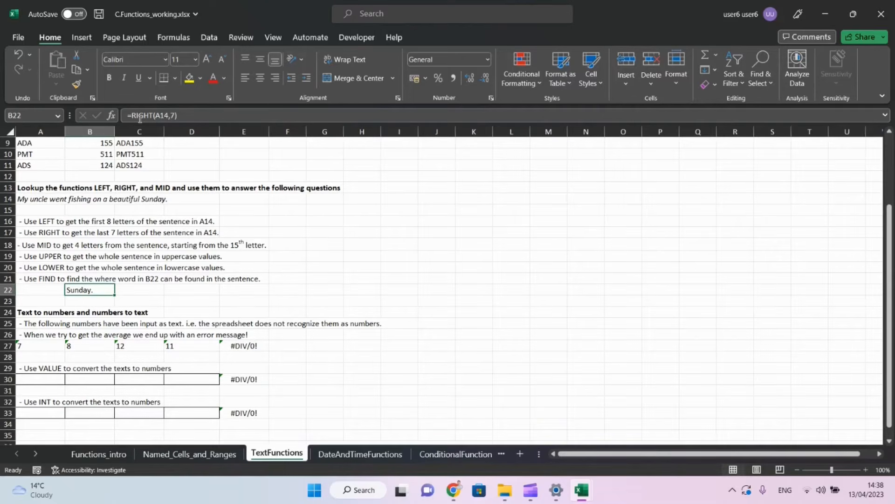
# - Change the formula in B22 to extract 4 letters of A14 starting from the 15th letter with =MID(A14,15,4)
pyautogui.doubleClick(140, 116)
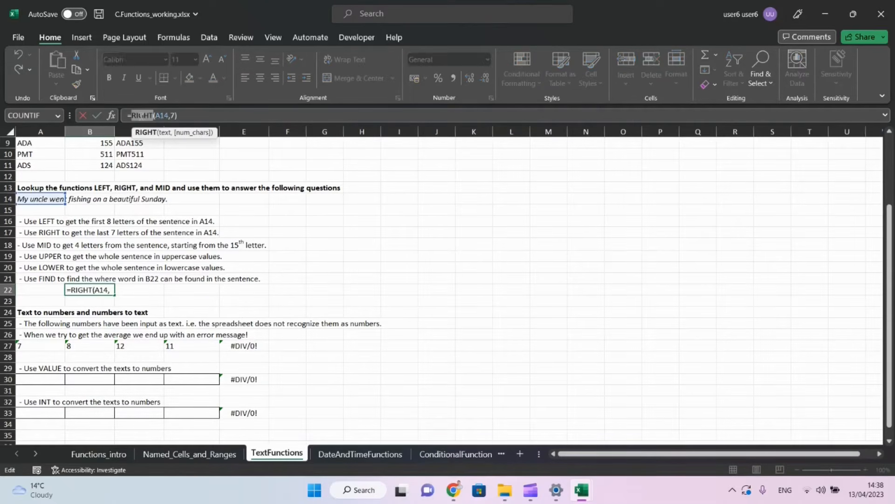
pyautogui.write('mid')
pyautogui.press('Right')
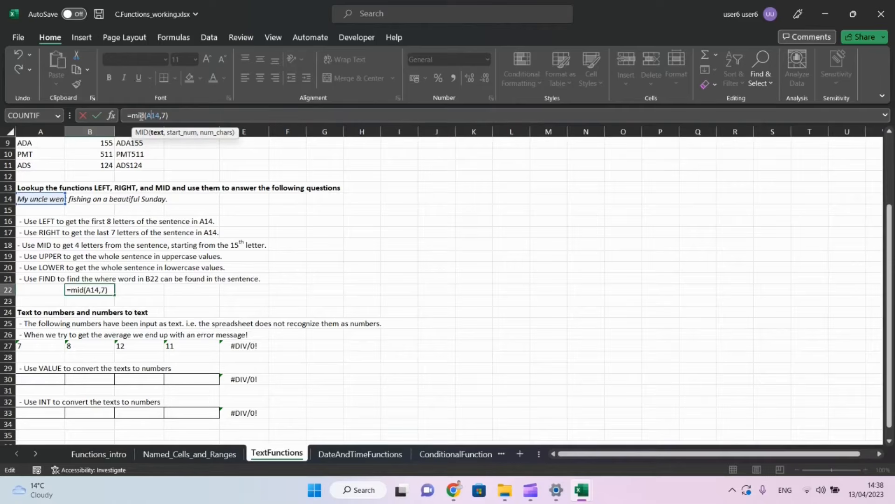
pyautogui.press('Right')
pyautogui.press('Right')
pyautogui.press('Right')
pyautogui.press('Right')
pyautogui.hotkey('shift', 'Right')
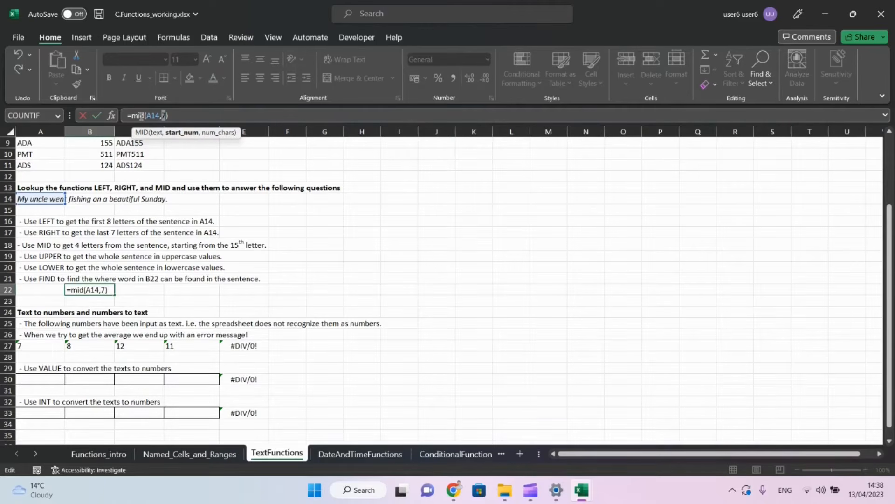
pyautogui.write('4,')
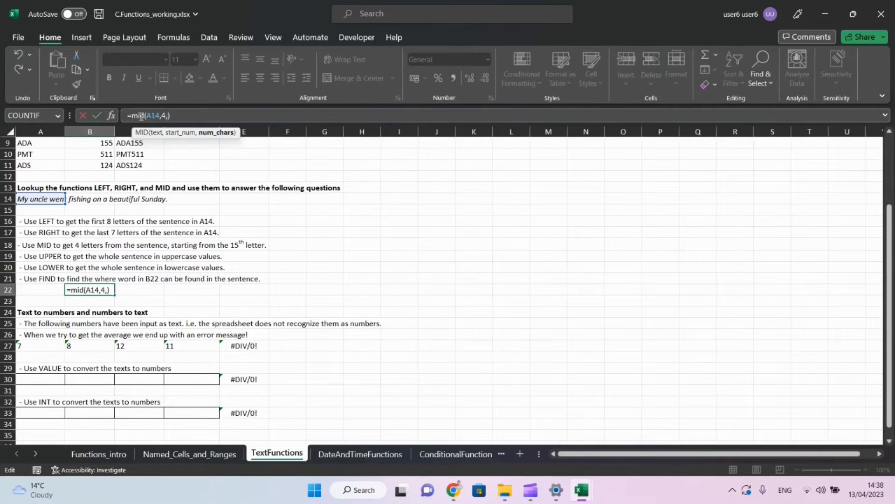
pyautogui.press('Left')
pyautogui.press('BackSpace')
pyautogui.write('15')
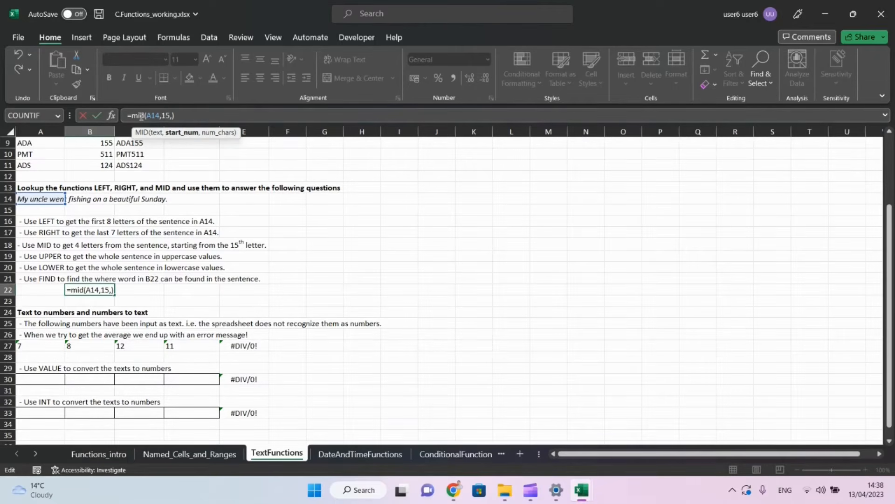
pyautogui.press('Right')
pyautogui.write('4')
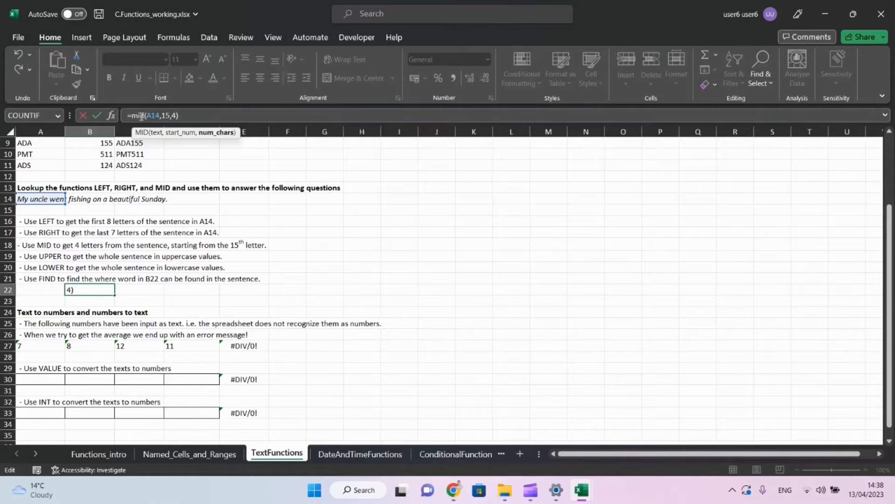
pyautogui.press('Return')
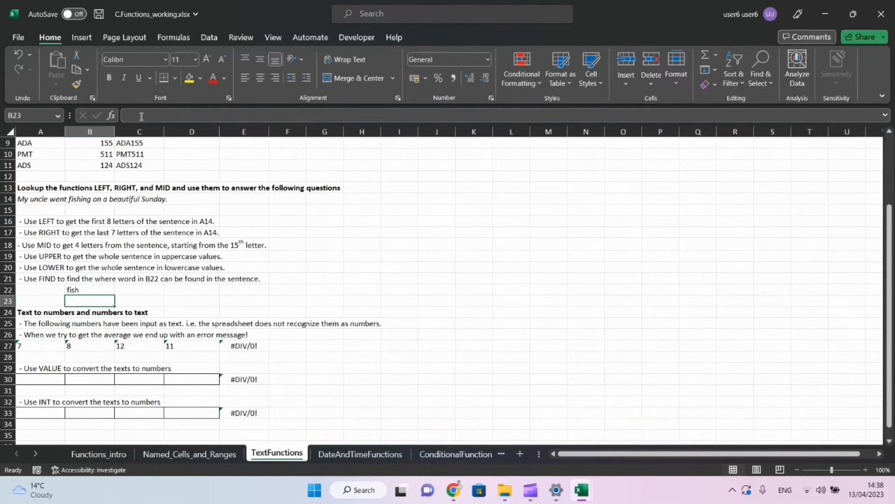
# - Replace the formula in B22 with =UPPER(A14) to convert the whole sentence to uppercase
pyautogui.press('Up')
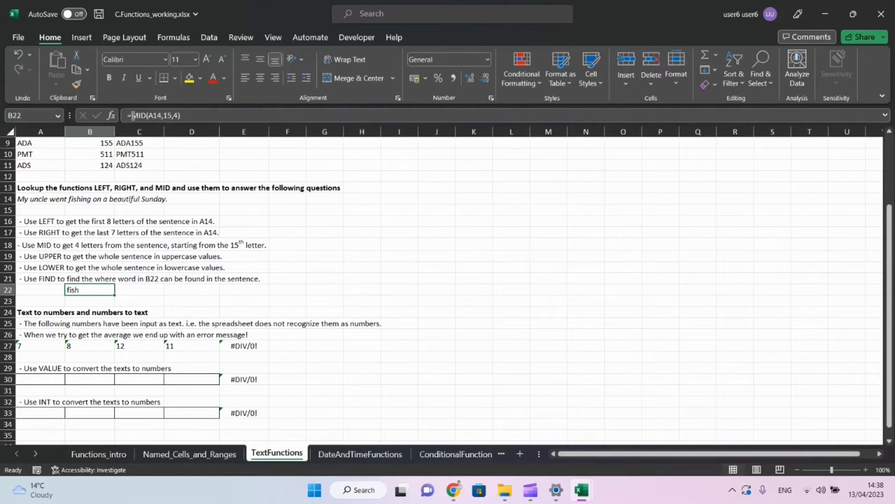
pyautogui.doubleClick(133, 116)
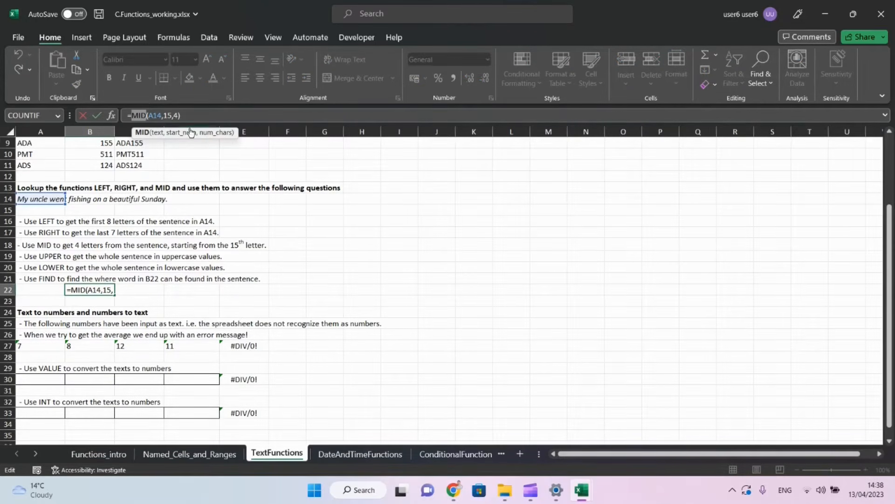
pyautogui.moveTo(182, 116); pyautogui.dragTo(131, 116)
pyautogui.write('upper(')
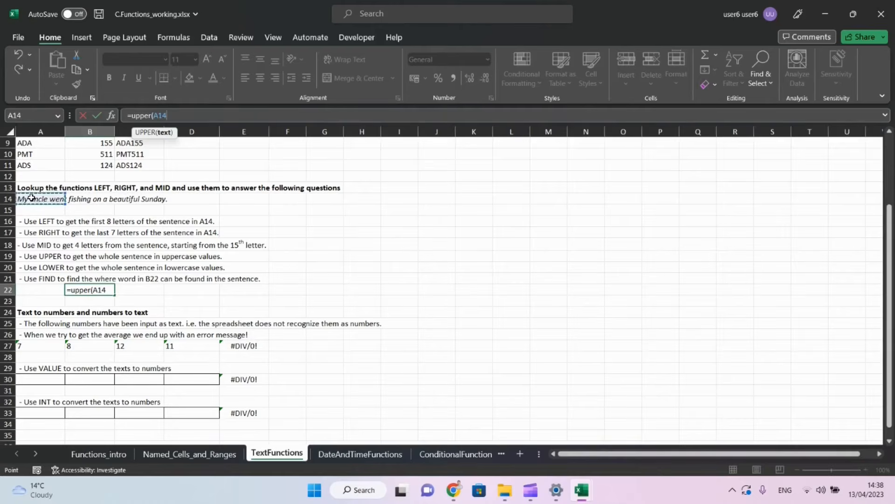
pyautogui.write(')')
pyautogui.press('Return')
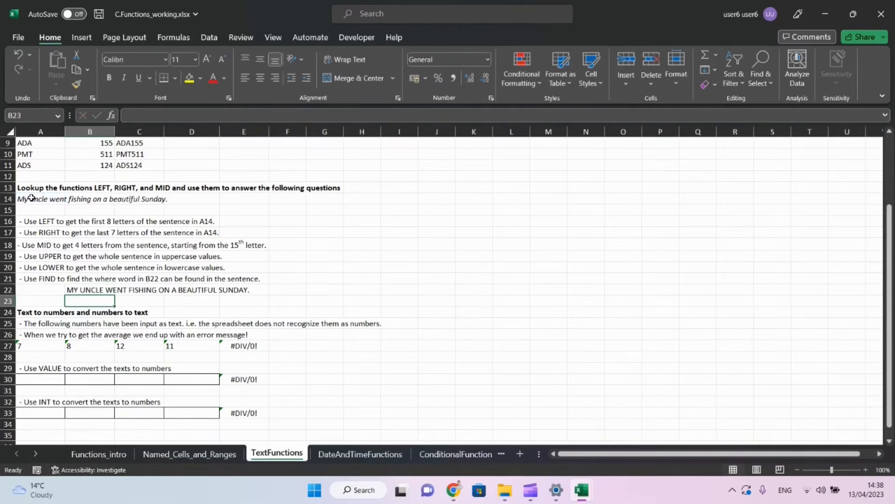
# - Change the formula in B22 to =LOWER(A14) to convert the whole sentence to lowercase
pyautogui.press('Up')
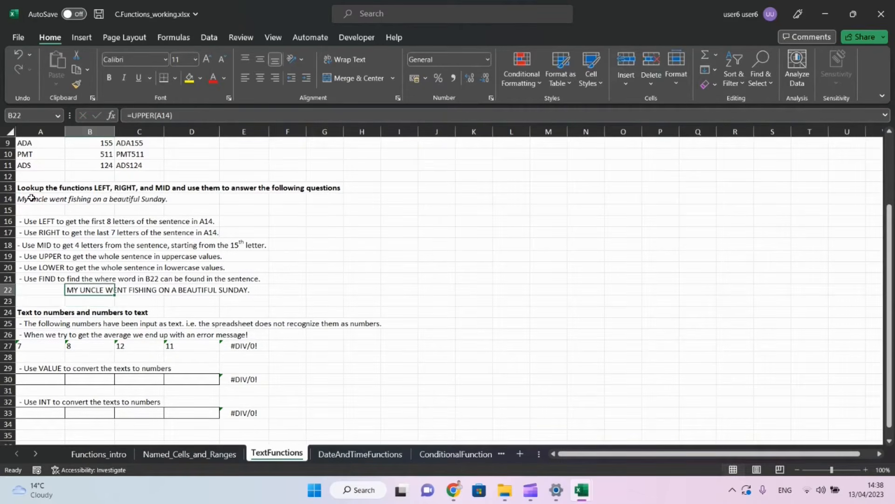
pyautogui.doubleClick(139, 116)
pyautogui.write('l')
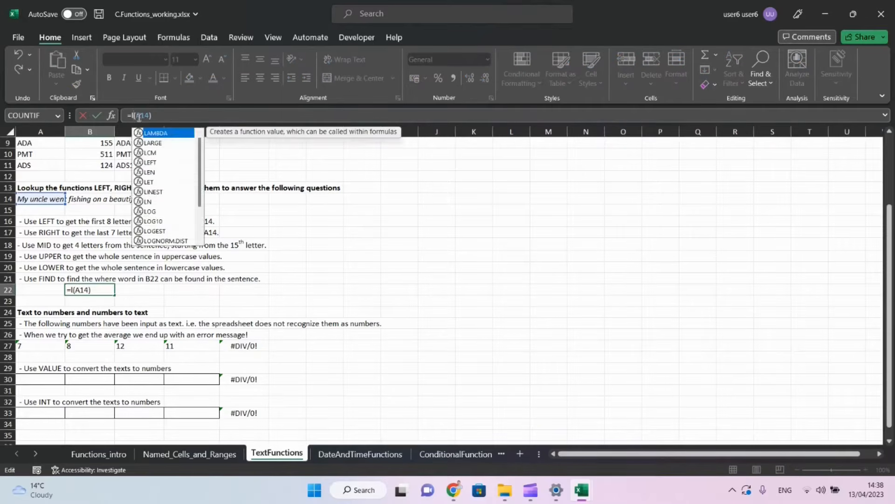
pyautogui.write('ower')
pyautogui.press('Return')
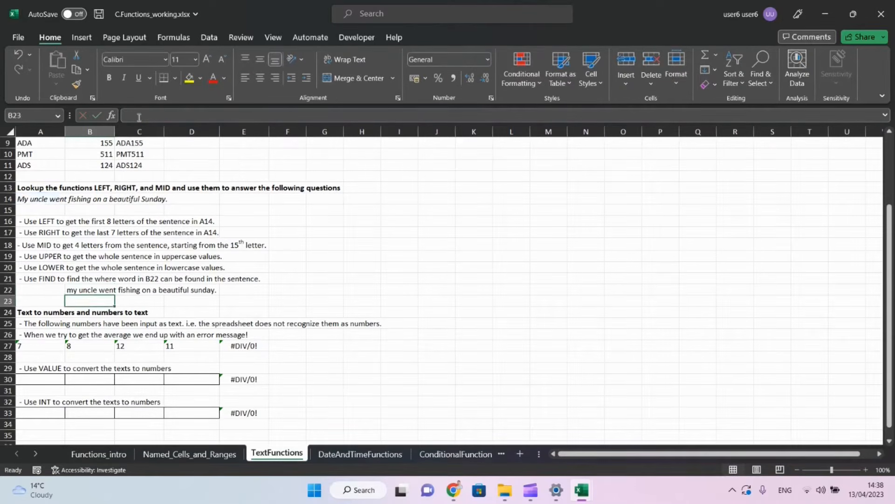
pyautogui.press('Up')
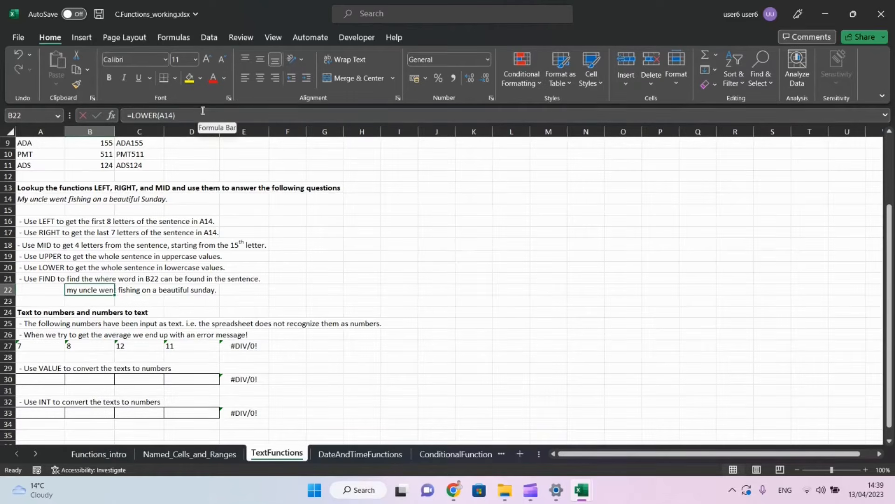
pyautogui.moveTo(201, 115); pyautogui.dragTo(132, 112)
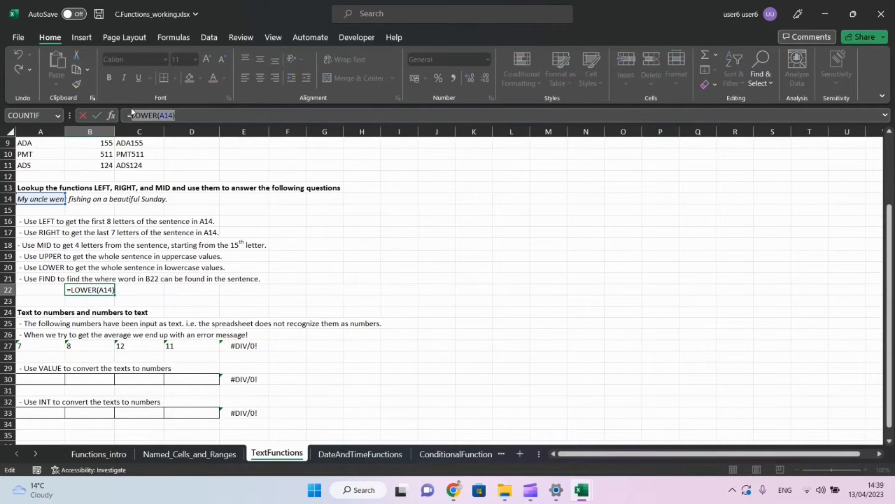
pyautogui.write('fi')
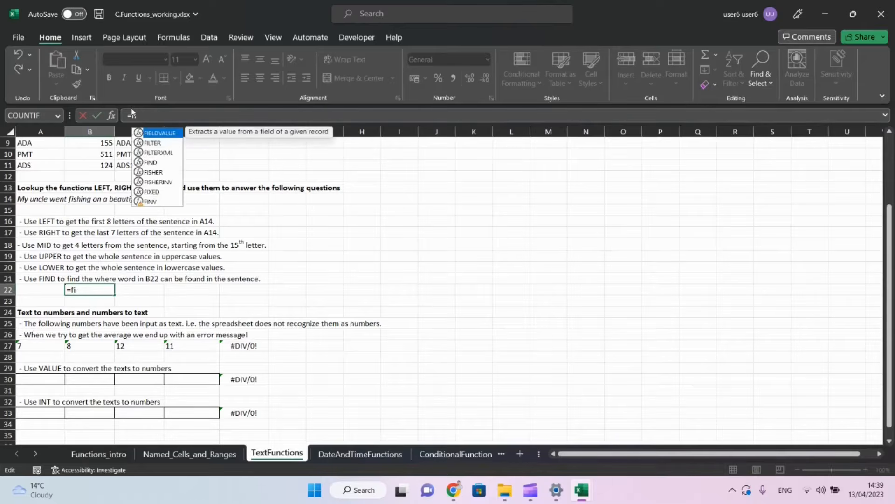
pyautogui.write('ind(')
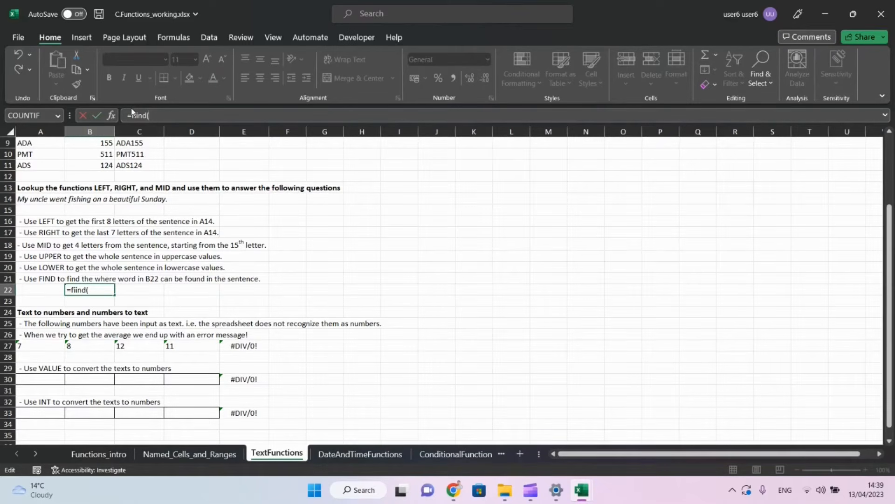
pyautogui.press('Escape')
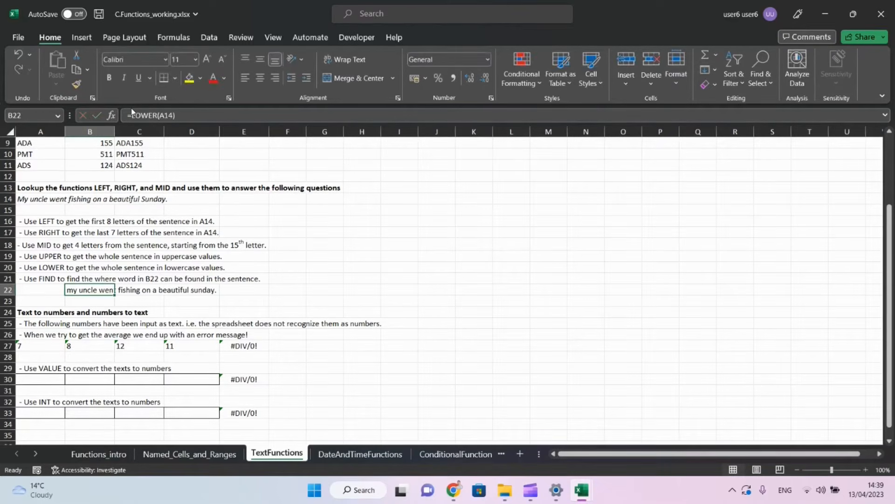
# - Undo the text function formulas entered in B22, back to its original word "fishing"
pyautogui.hotkey('ctrl', 'z')
pyautogui.hotkey('ctrl', 'z')
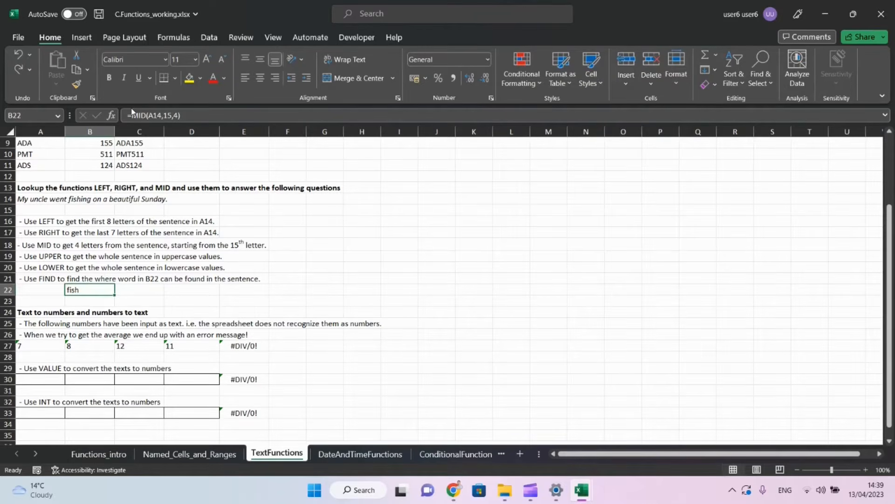
pyautogui.hotkey('ctrl', 'z')
pyautogui.hotkey('ctrl', 'z')
pyautogui.hotkey('ctrl', 'z')
# - Start a FIND formula in C22, beside the word "fishing"
pyautogui.press('Right')
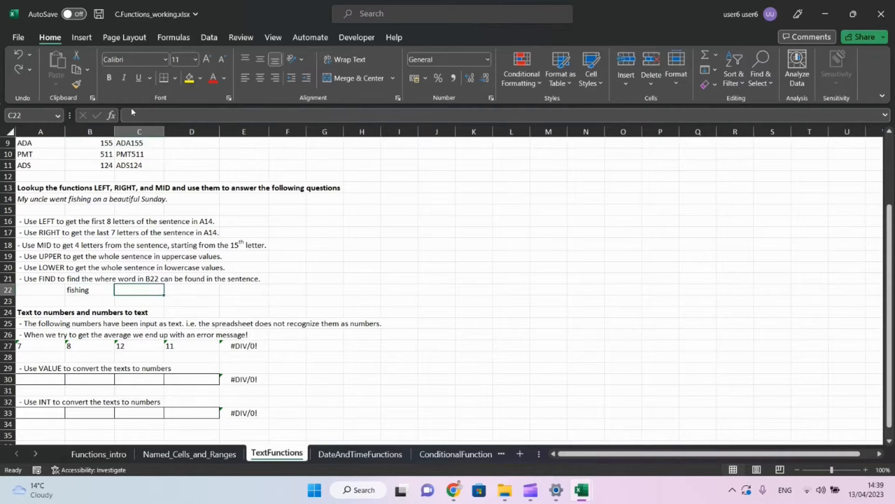
pyautogui.write('=')
pyautogui.press('Up')
pyautogui.press('Up')
pyautogui.press('Up')
pyautogui.press('Up')
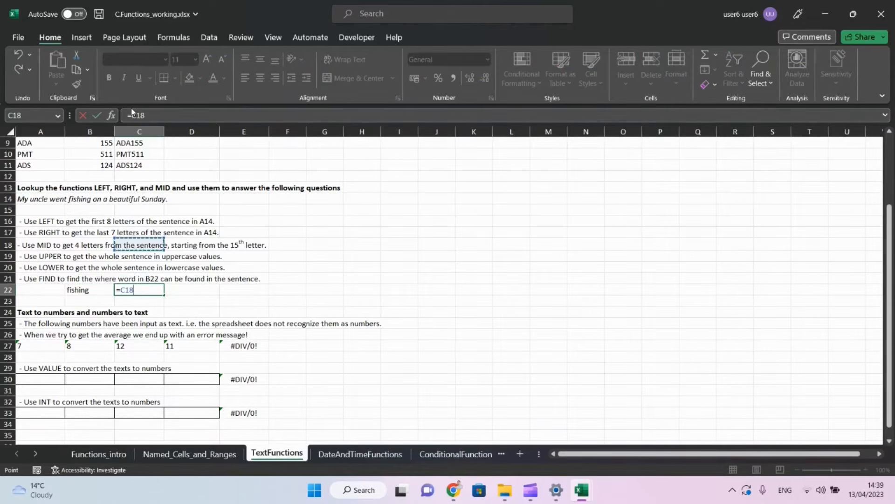
pyautogui.press('BackSpace')
pyautogui.press('BackSpace')
pyautogui.press('BackSpace')
pyautogui.write('f')
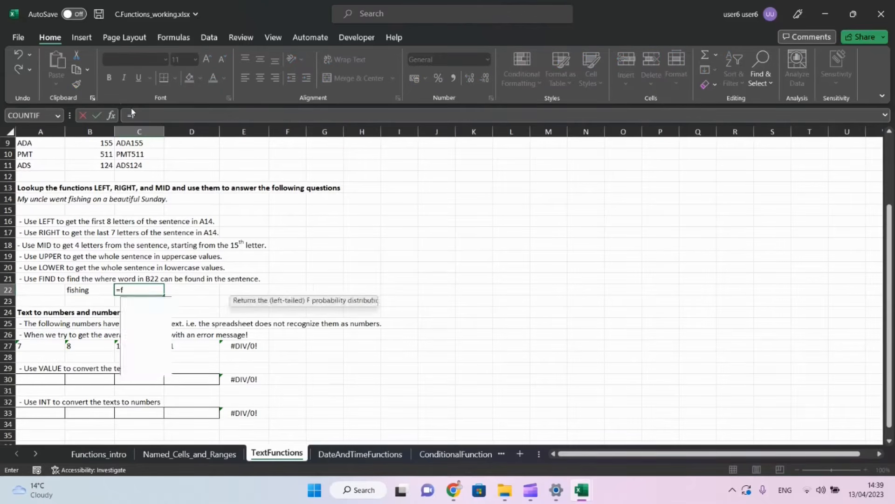
pyautogui.write('ind(')
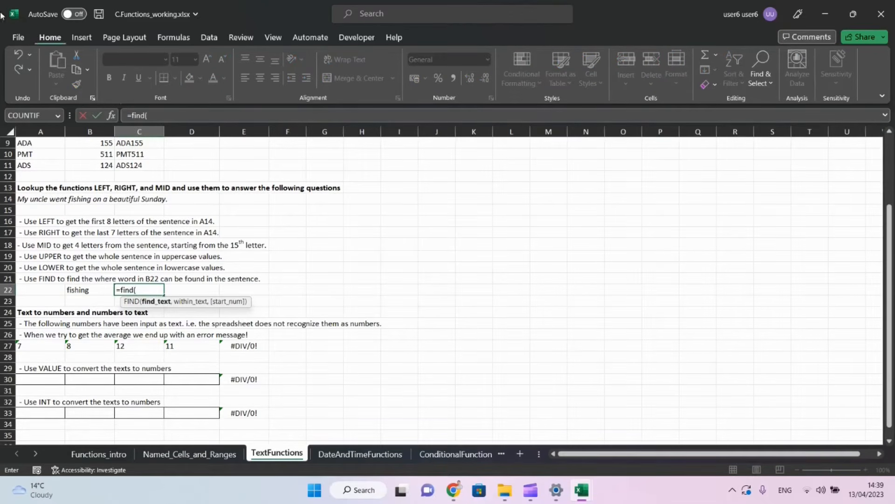
pyautogui.click(33, 200)
pyautogui.write(',')
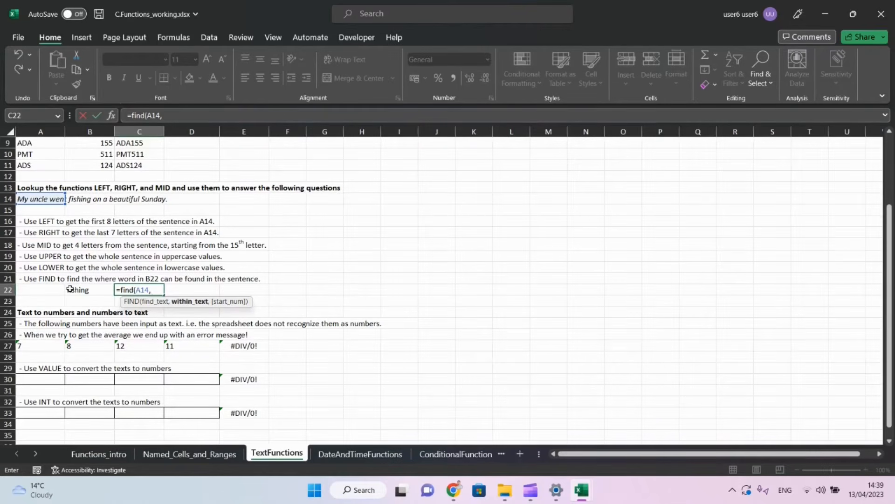
pyautogui.press('BackSpace')
pyautogui.press('BackSpace')
pyautogui.press('BackSpace')
pyautogui.press('BackSpace')
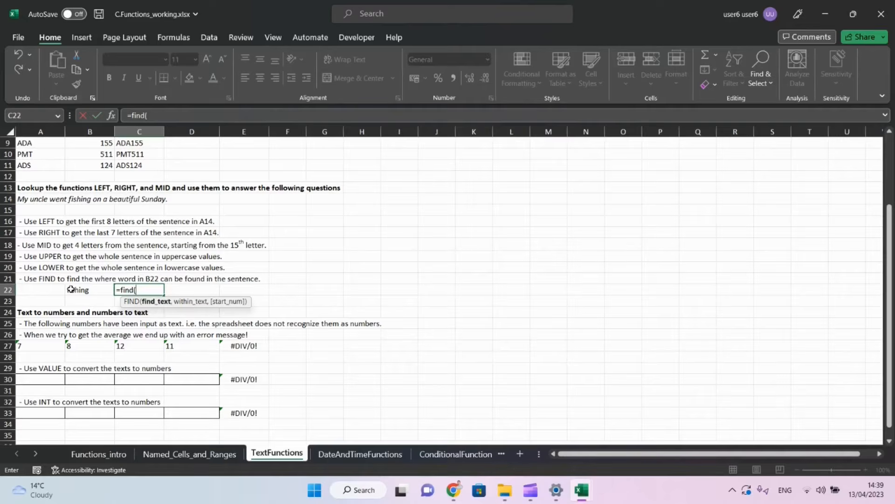
# - Complete the formula in C22 as =FIND(B22,A14) to locate the word from B22 in the sentence
pyautogui.click(71, 289)
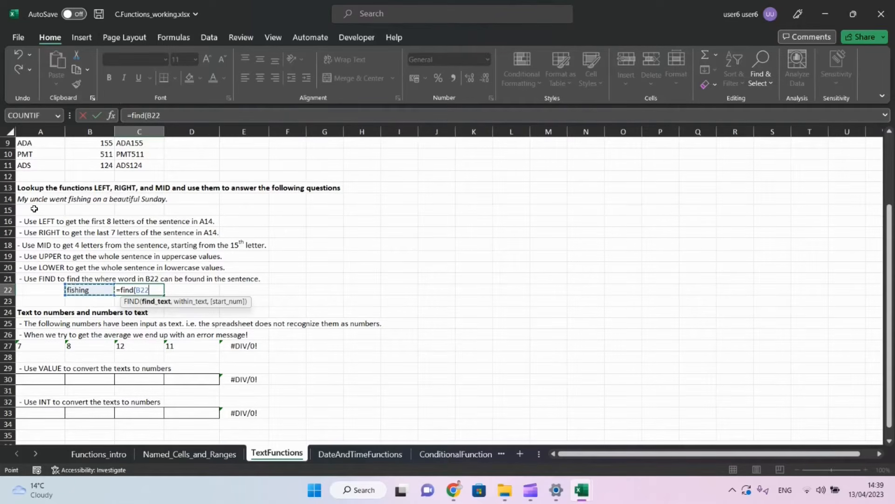
pyautogui.write(',')
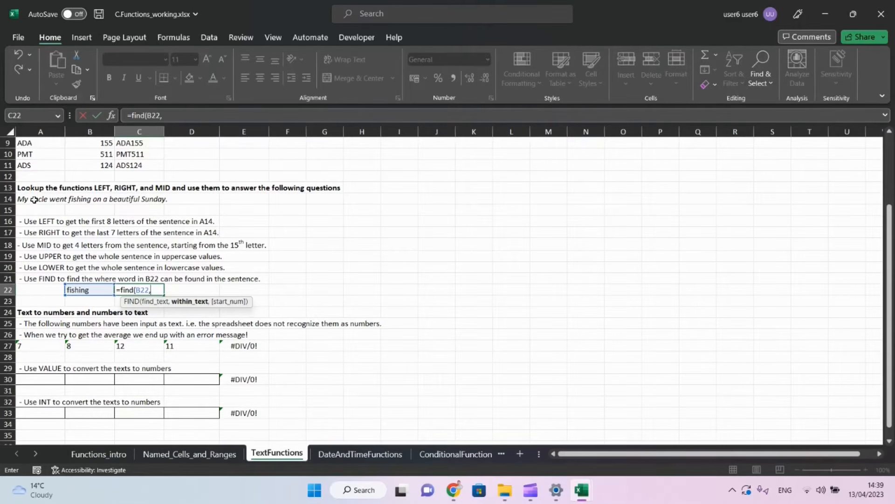
pyautogui.click(34, 199)
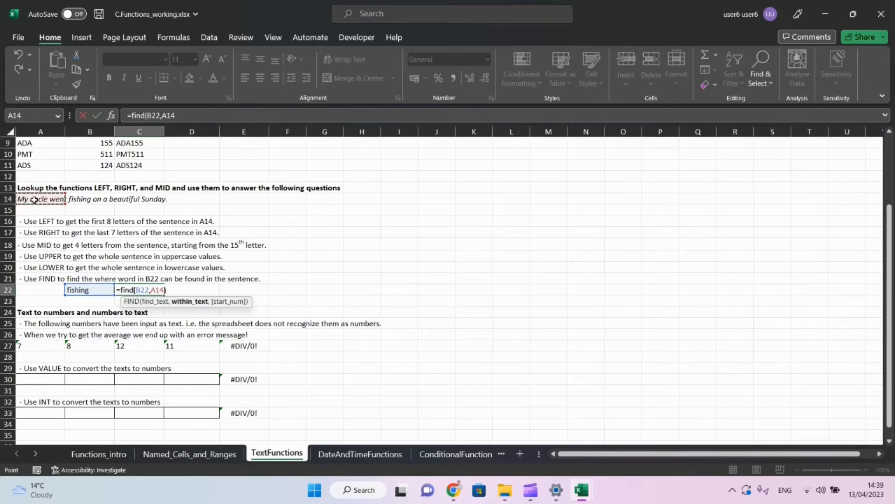
pyautogui.write(')')
pyautogui.hotkey('ctrl', 'Return')
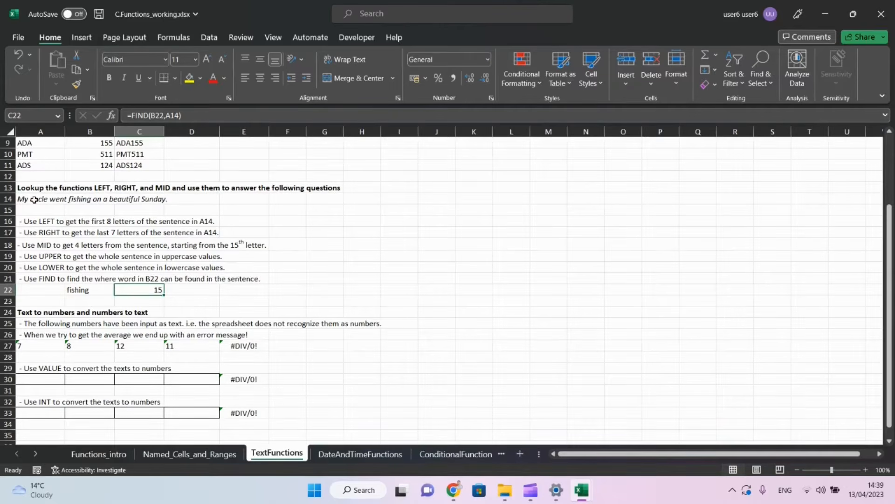
# - Look through the remaining text-to-number exercises on the TextFunctions sheet, below the FIND exercise
pyautogui.press('Down')
pyautogui.press('Down')
pyautogui.press('Down')
pyautogui.press('Down')
pyautogui.press('Down')
pyautogui.press('Down')
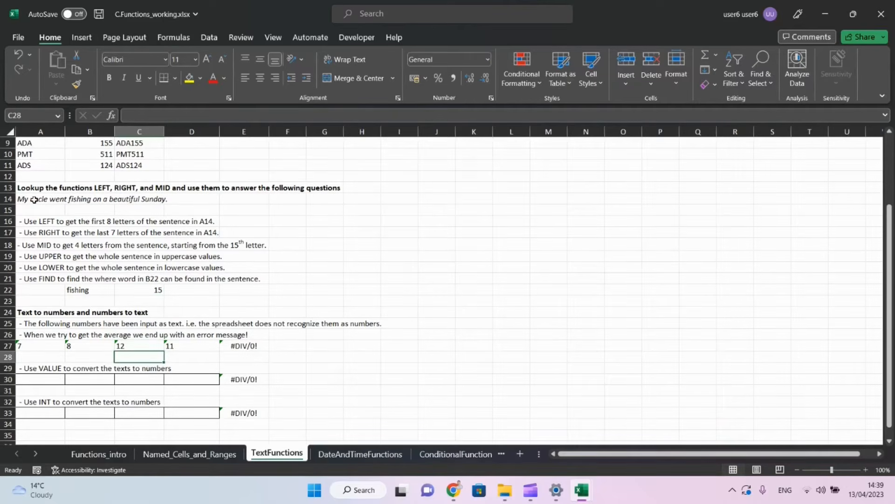
pyautogui.press('Down')
pyautogui.press('Down')
pyautogui.press('Down')
pyautogui.press('Down')
pyautogui.press('Down')
pyautogui.press('Down')
pyautogui.press('Down')
pyautogui.press('Down')
pyautogui.press('Down')
pyautogui.press('Down')
pyautogui.press('Down')
pyautogui.press('Down')
pyautogui.press('Down')
pyautogui.press('Down')
pyautogui.press('Down')
pyautogui.press('Down')
pyautogui.press('Down')
pyautogui.press('Down')
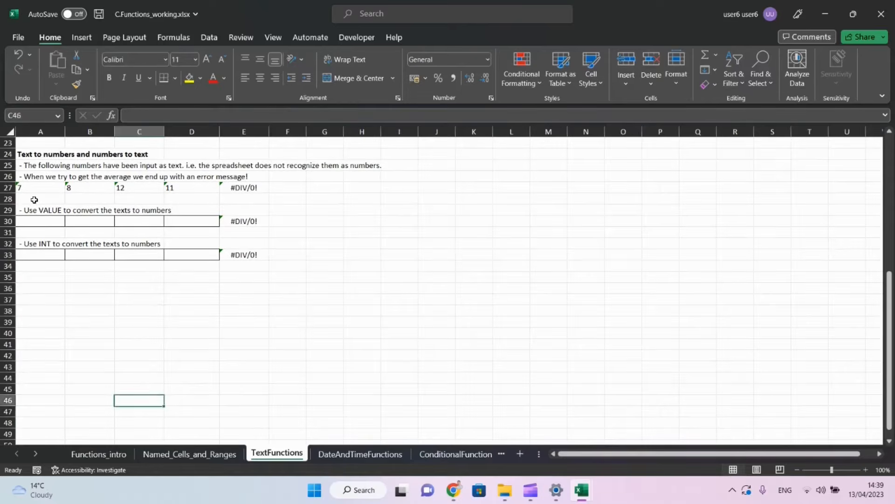
pyautogui.press('Up')
pyautogui.press('Up')
pyautogui.press('Up')
pyautogui.press('Up')
pyautogui.press('Up')
pyautogui.press('Up')
pyautogui.press('Up')
pyautogui.press('Up')
pyautogui.press('Up')
pyautogui.press('Up')
pyautogui.press('Up')
pyautogui.press('Up')
pyautogui.press('Up')
pyautogui.press('Up')
pyautogui.press('Up')
pyautogui.press('Up')
pyautogui.press('Up')
pyautogui.press('Up')
pyautogui.press('Up')
pyautogui.press('Up')
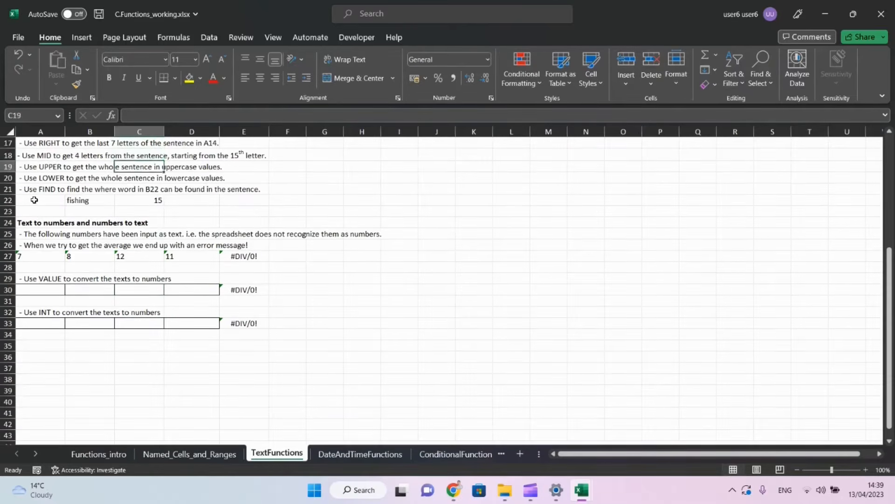
# - Examine the numbers stored as text in A27:D27 and the average formula in E27
pyautogui.press('Down')
pyautogui.press('Down')
pyautogui.press('Down')
pyautogui.press('Down')
pyautogui.press('Down')
pyautogui.press('Down')
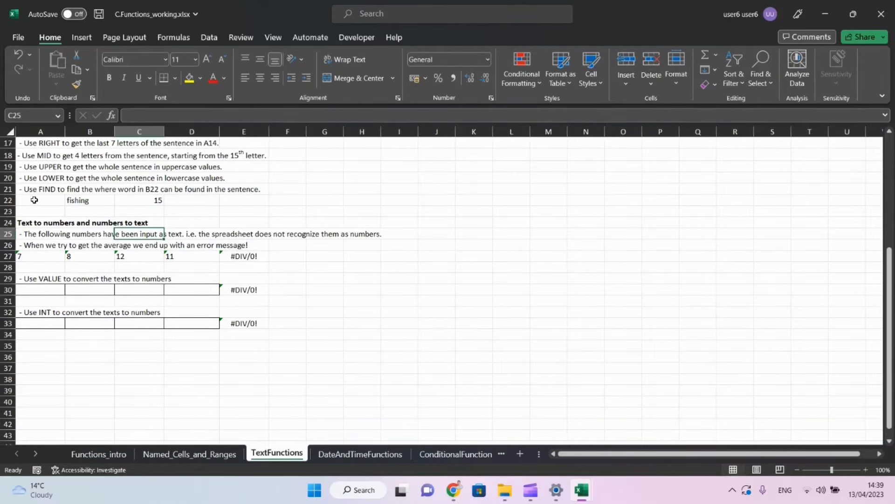
pyautogui.press('Down')
pyautogui.press('Down')
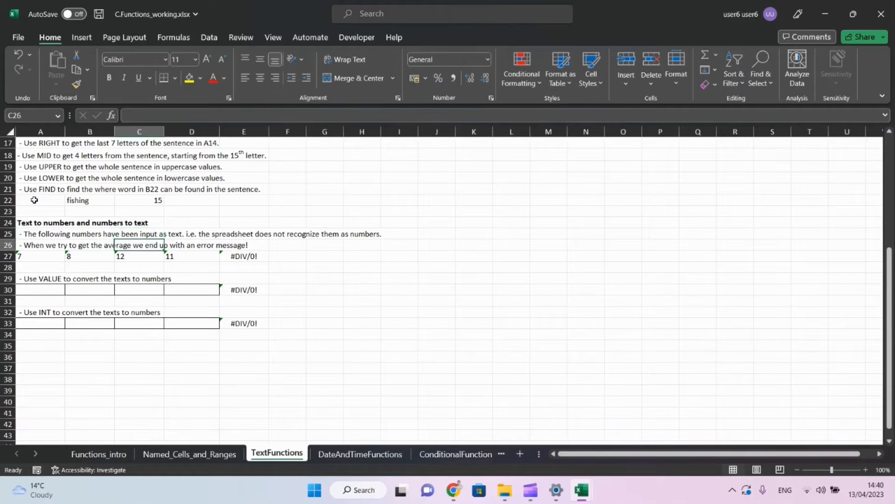
pyautogui.press('Right')
pyautogui.press('Right')
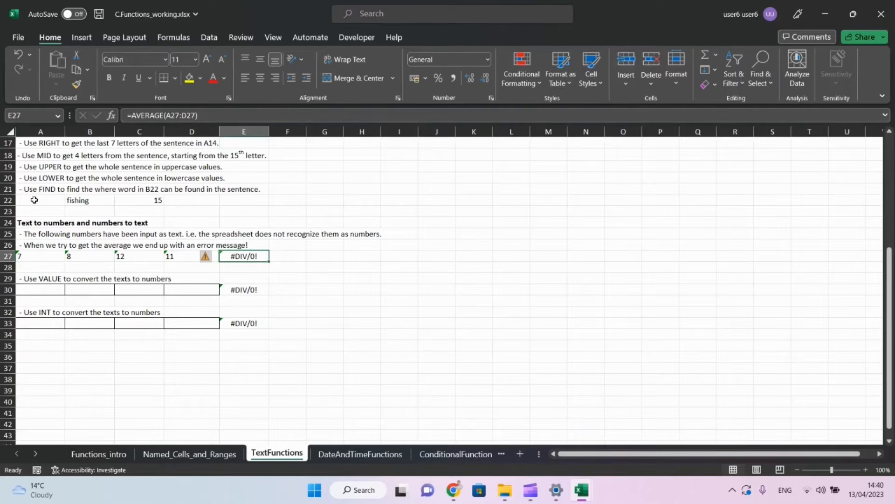
pyautogui.press('Left')
pyautogui.press('Left')
pyautogui.press('Left')
pyautogui.press('Left')
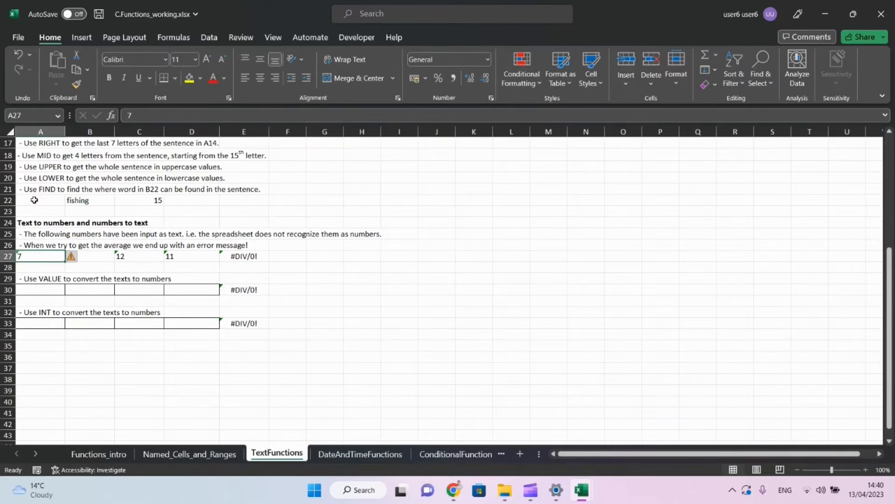
# - Enter =VALUE(A27) in A30 to convert the first text value to a number
pyautogui.press('Down')
pyautogui.press('Down')
pyautogui.press('Down')
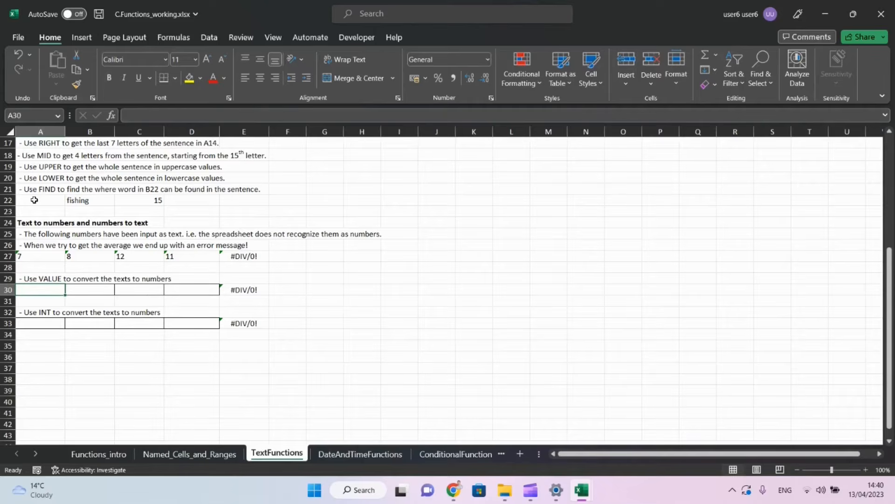
pyautogui.press('Up')
pyautogui.press('Up')
pyautogui.press('Up')
pyautogui.press('Up')
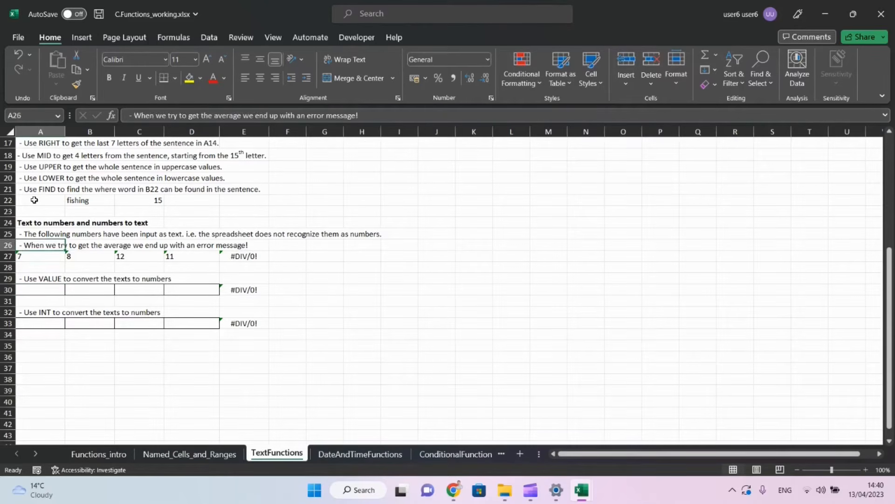
pyautogui.press('Down')
pyautogui.press('Down')
pyautogui.press('Down')
pyautogui.press('Down')
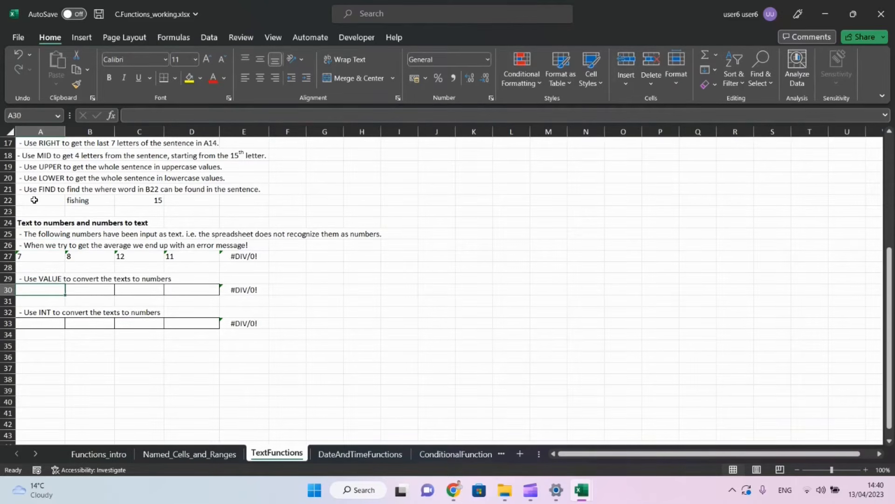
pyautogui.write('=valu')
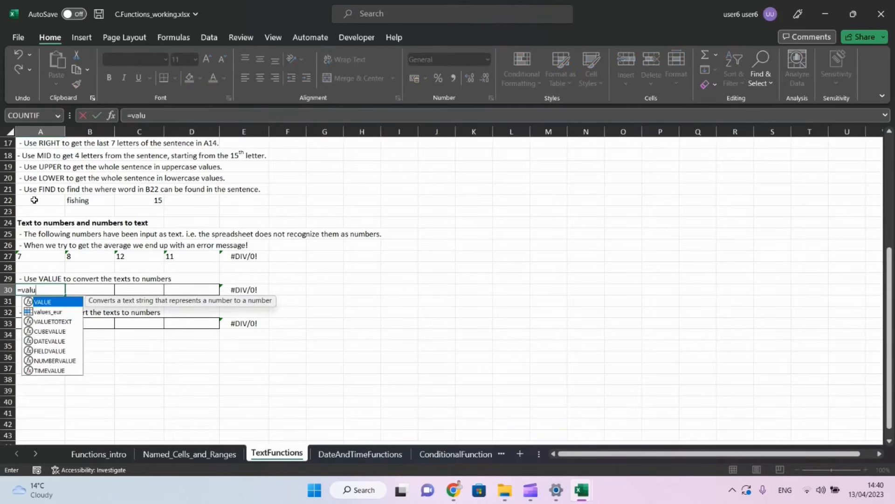
pyautogui.write('e(')
pyautogui.press('Up')
pyautogui.press('Up')
pyautogui.press('Up')
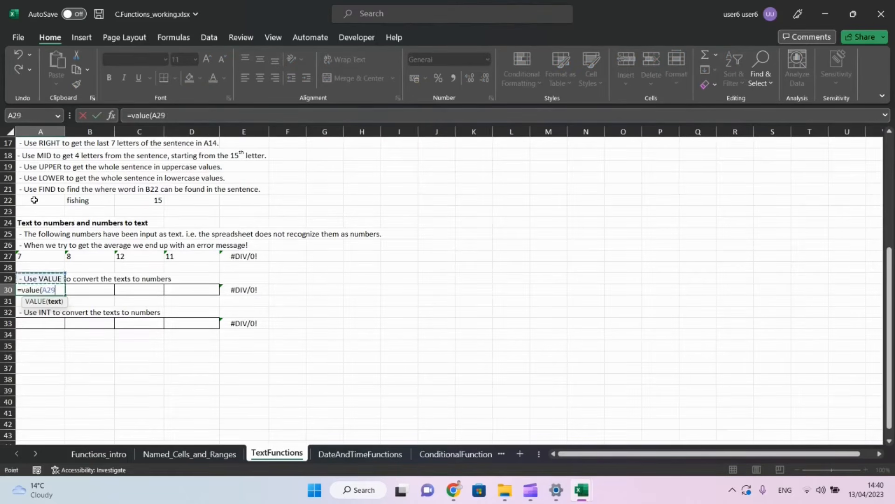
pyautogui.write(')')
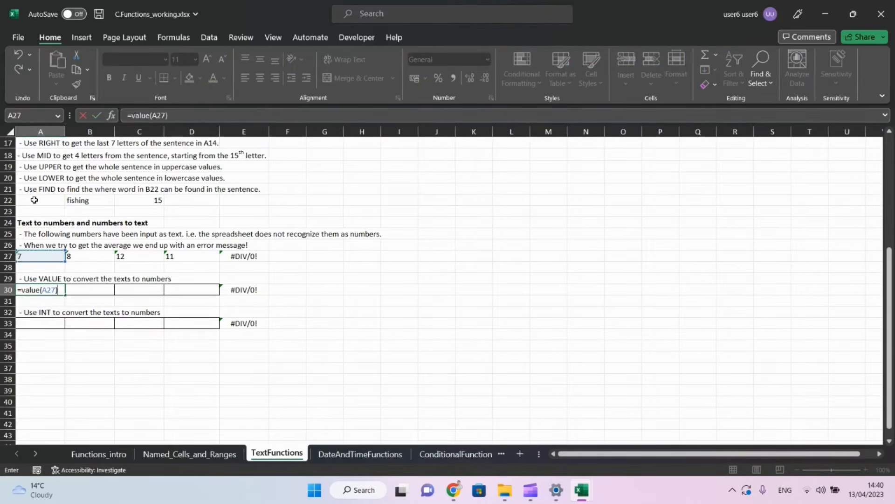
pyautogui.press('Return')
pyautogui.press('Up')
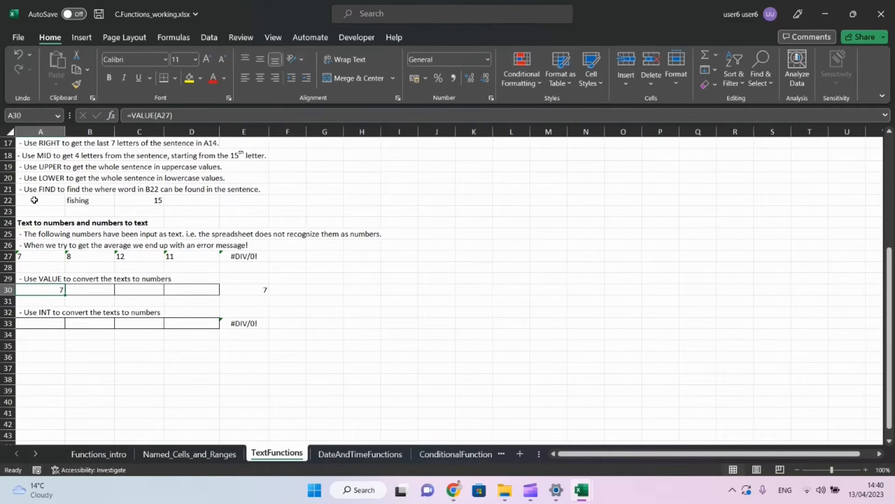
# - Copy the VALUE formula from A30 across to B30:D30
pyautogui.hotkey('ctrl', 'c')
pyautogui.press('Right')
pyautogui.hotkey('shift', 'Right')
pyautogui.hotkey('shift', 'Right')
pyautogui.hotkey('ctrl', 'v')
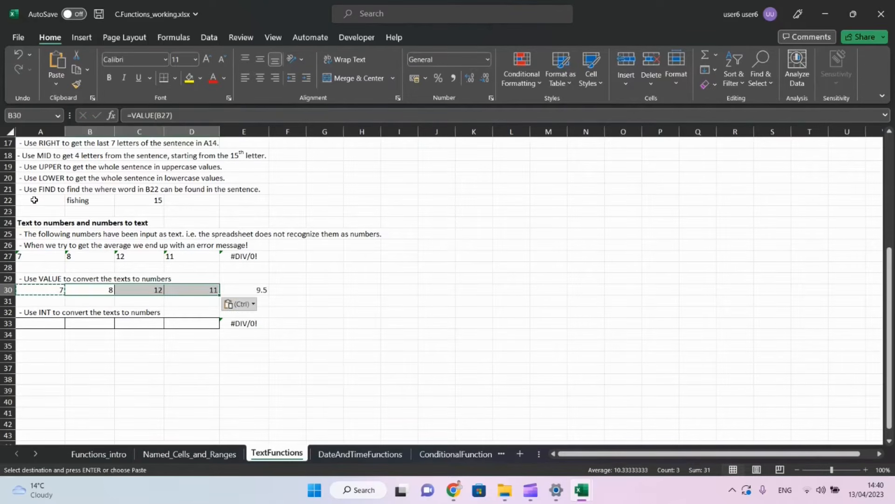
# - Enter =INT(A27) in A33 to convert the first text value with the INT function
pyautogui.press('Down')
pyautogui.press('Down')
pyautogui.press('Down')
pyautogui.press('Left')
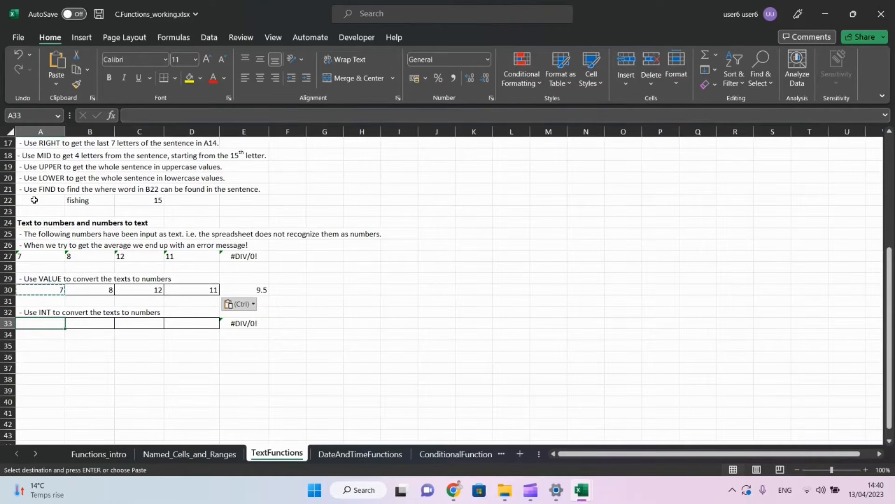
pyautogui.write('=')
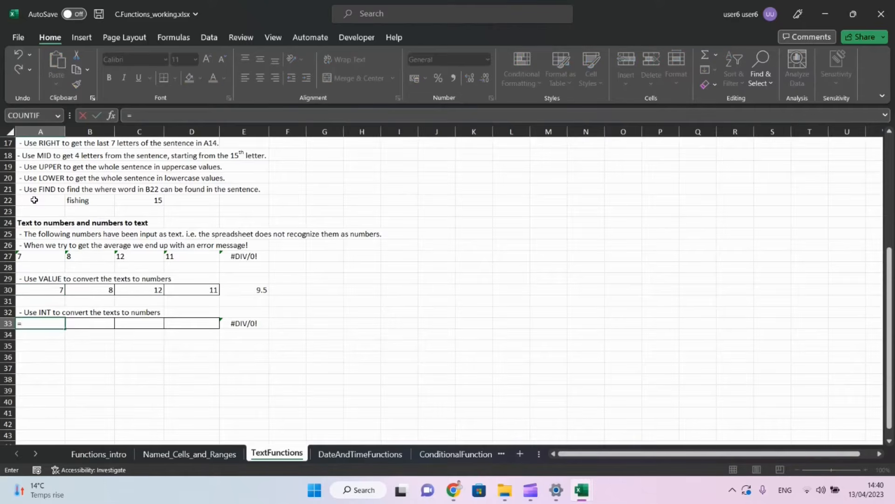
pyautogui.write('int')
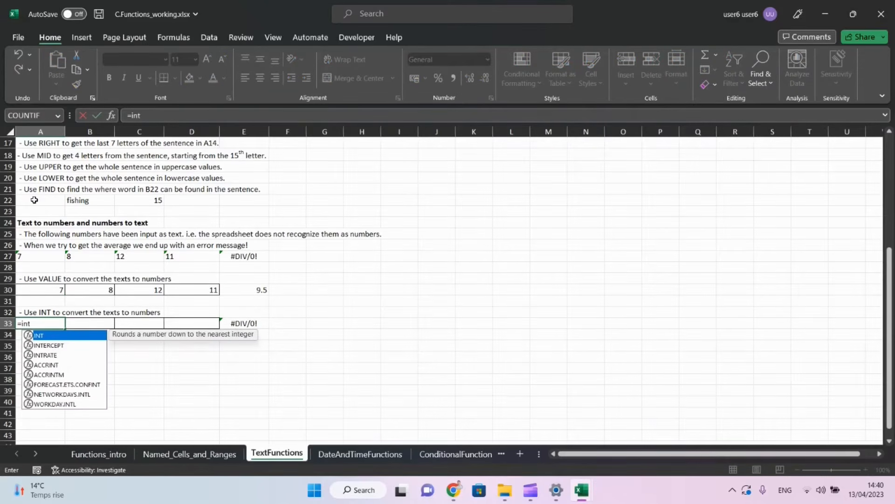
pyautogui.write('(')
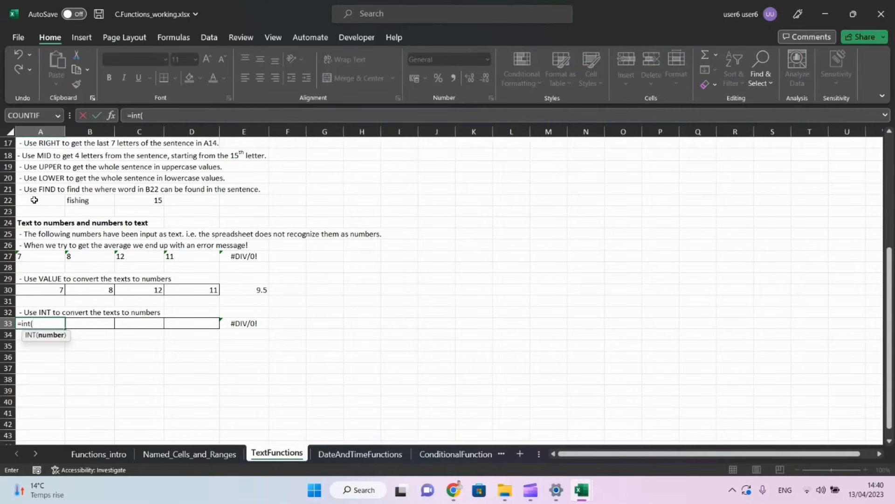
pyautogui.click(35, 256)
pyautogui.write(')')
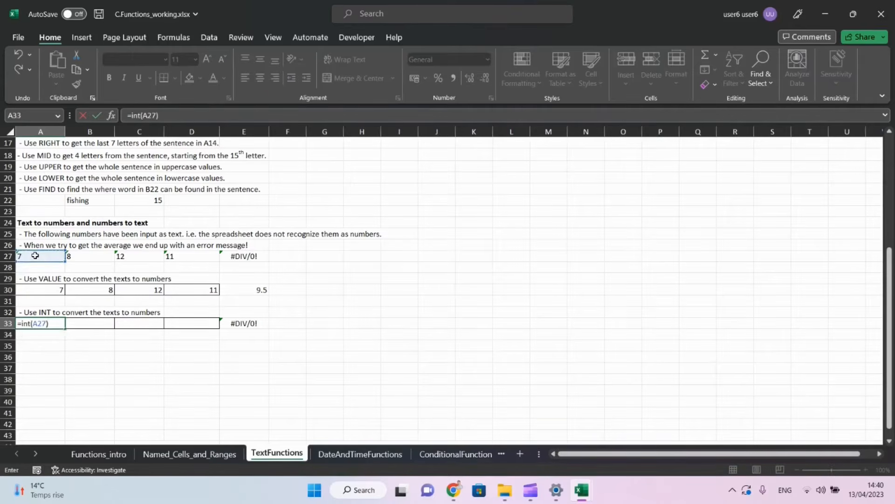
pyautogui.press('Return')
pyautogui.press('Up')
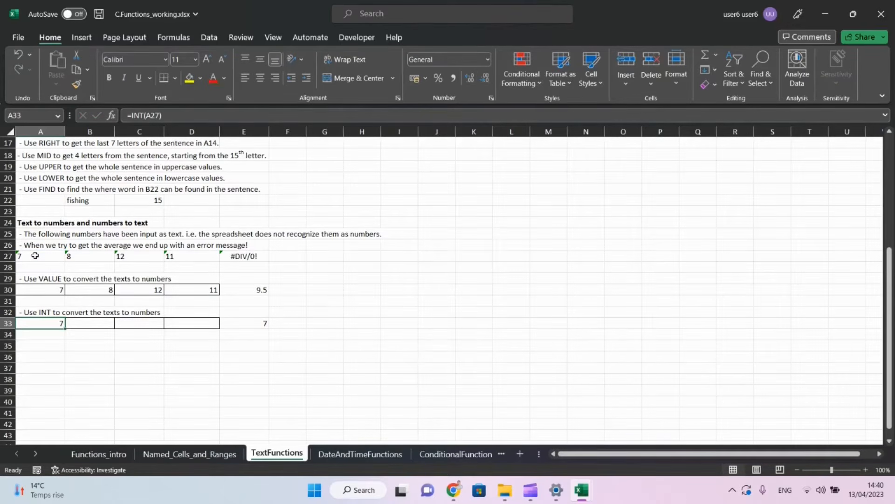
# - Copy the INT formula from A33 across to B33:D33
pyautogui.hotkey('ctrl', 'c')
pyautogui.press('Right')
pyautogui.hotkey('shift', 'Right')
pyautogui.hotkey('shift', 'Right')
pyautogui.hotkey('ctrl', 'v')
pyautogui.press('Down')
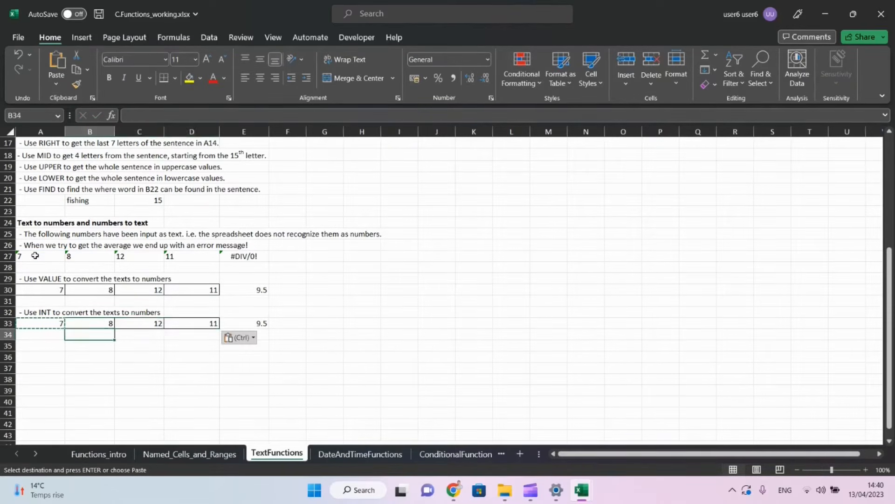
# - Enter the decimal number 7.6 in A35 as a test value below the INT exercise
pyautogui.press('Down')
pyautogui.press('Left')
pyautogui.write('7')
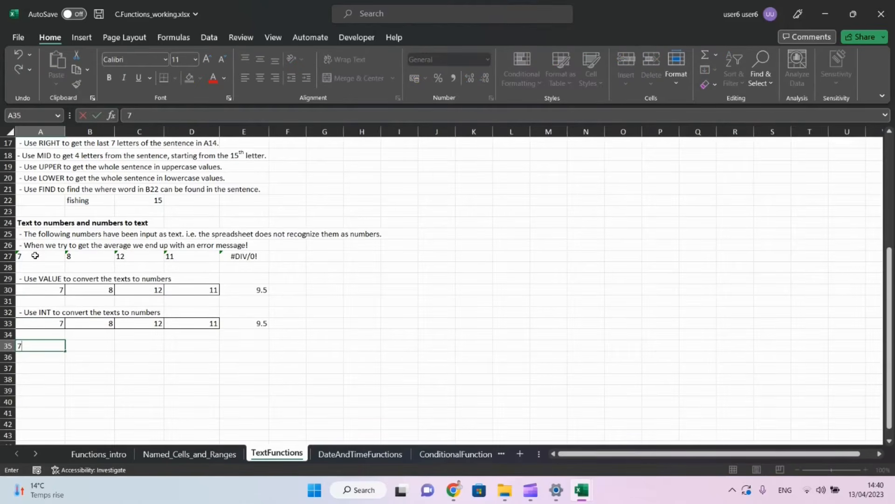
pyautogui.write('.6')
pyautogui.press('Return')
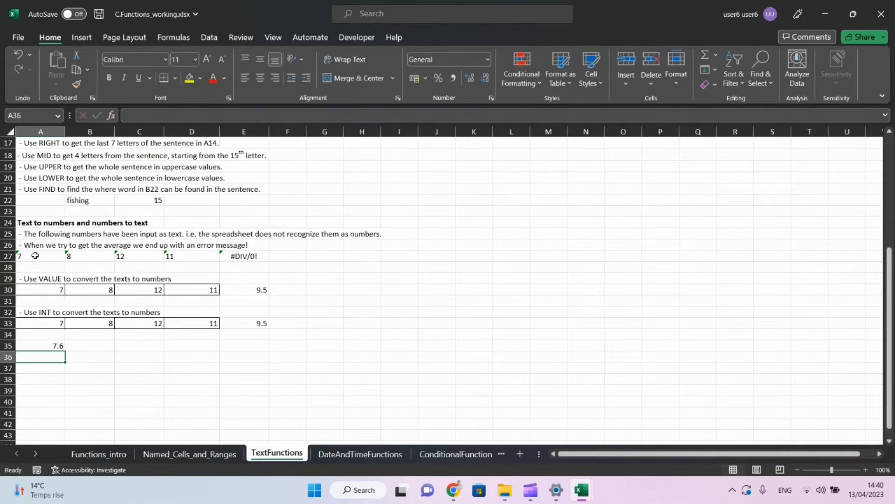
# - Enter =INT(A35) in A36 to round the decimal test value down to an integer
pyautogui.write('=int(')
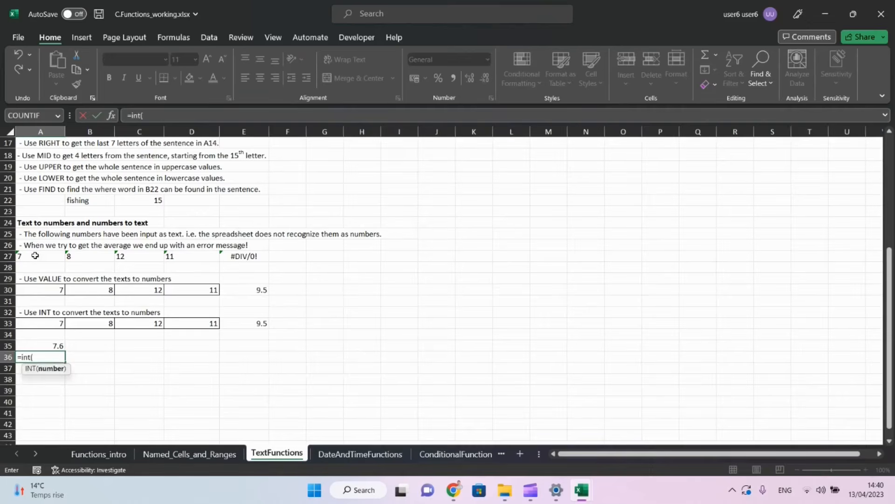
pyautogui.press('Up')
pyautogui.write(')')
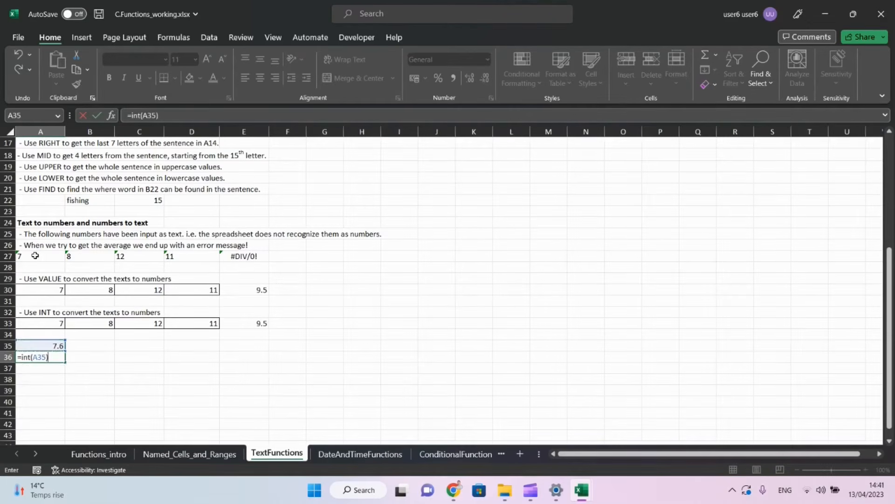
pyautogui.press('Return')
pyautogui.press('Up')
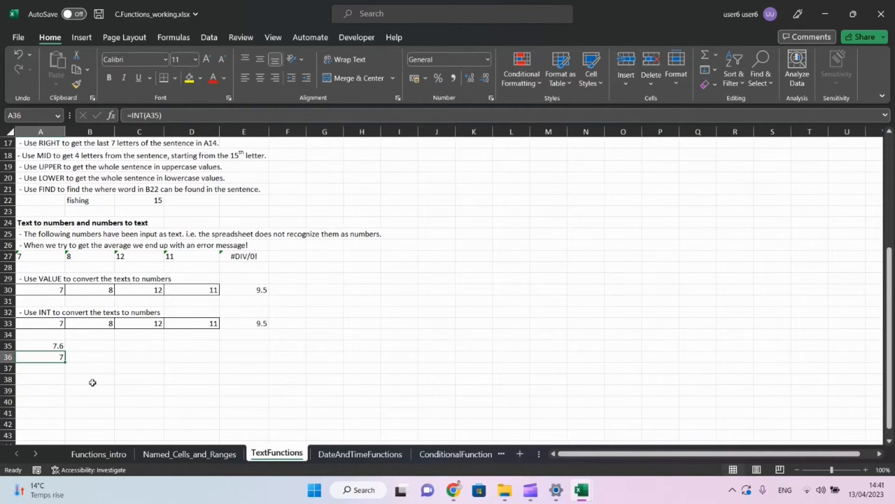
# - On the DateAndTimeFunctions sheet, enter =DAY(B4) in B6 to extract the day from the date in B4
pyautogui.click(327, 454)
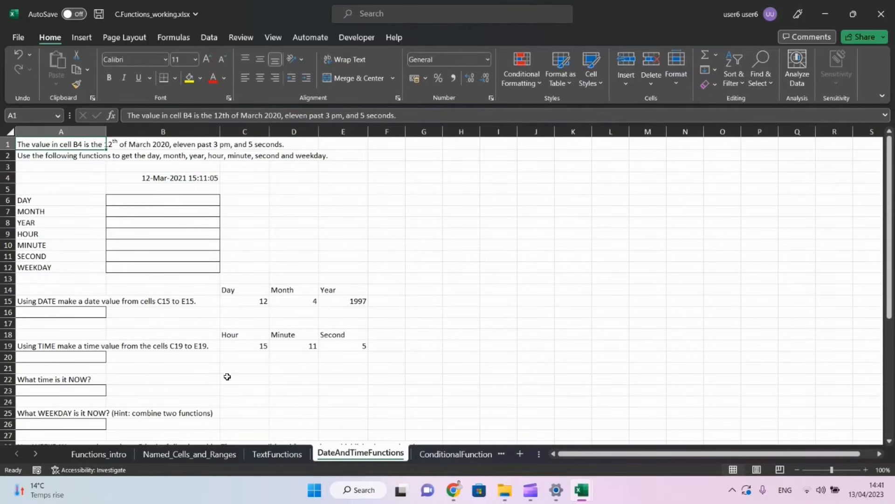
pyautogui.click(175, 178)
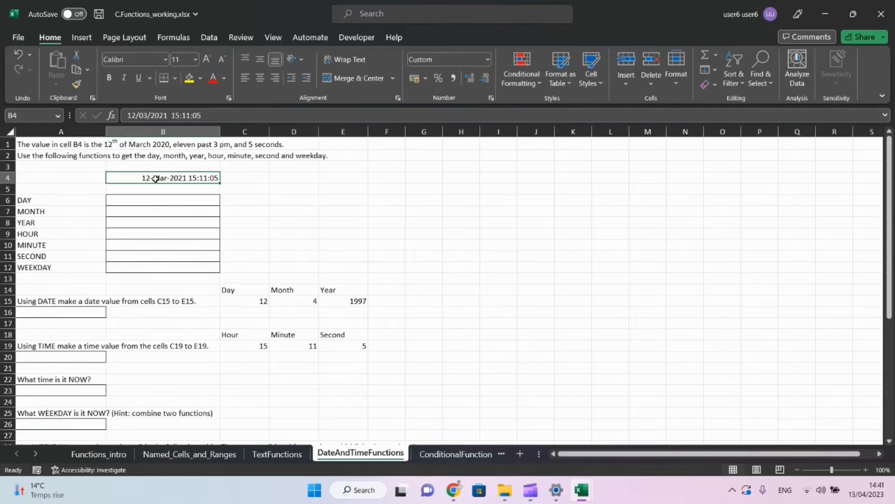
pyautogui.click(151, 198)
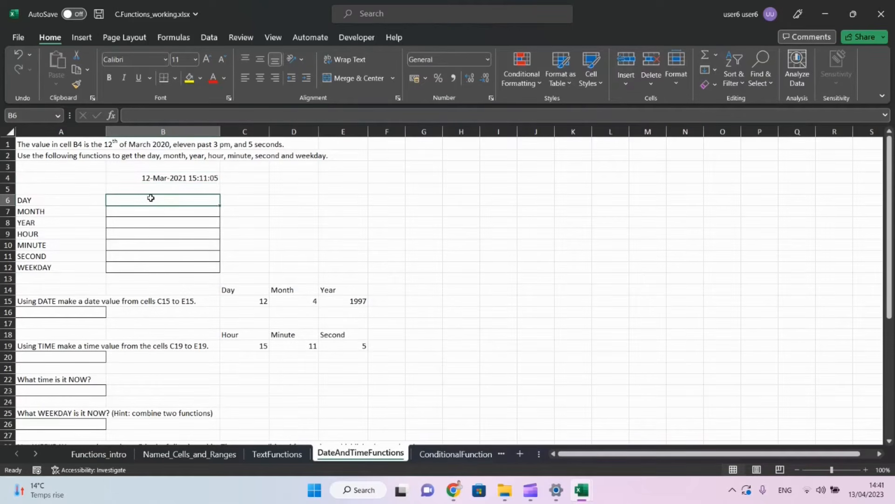
pyautogui.write('=day(')
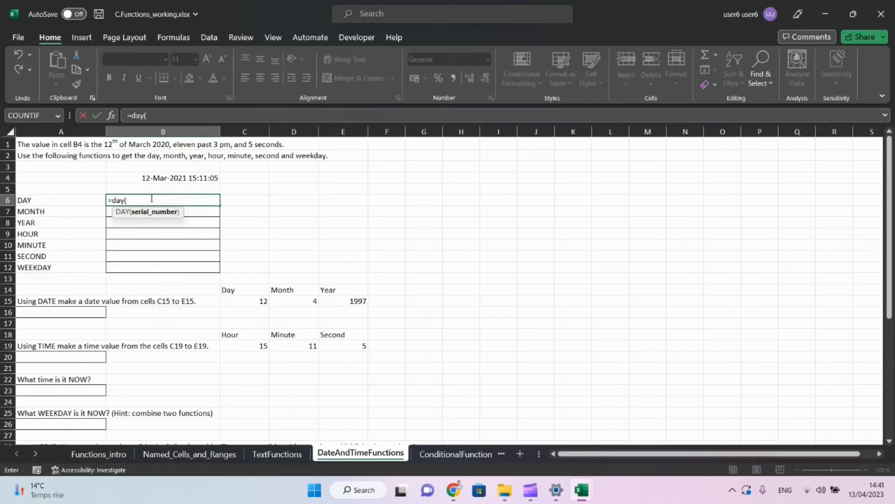
pyautogui.press('Up')
pyautogui.press('Up')
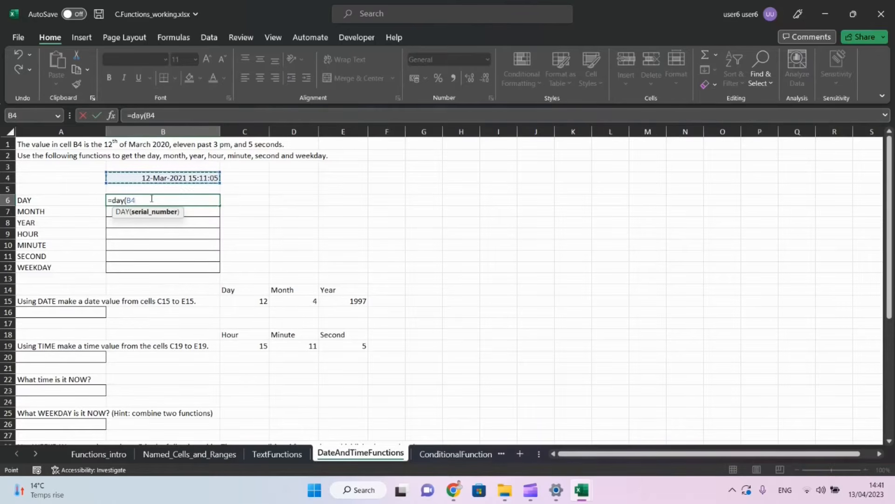
pyautogui.hotkey('ctrl', 'Return')
pyautogui.press('Return')
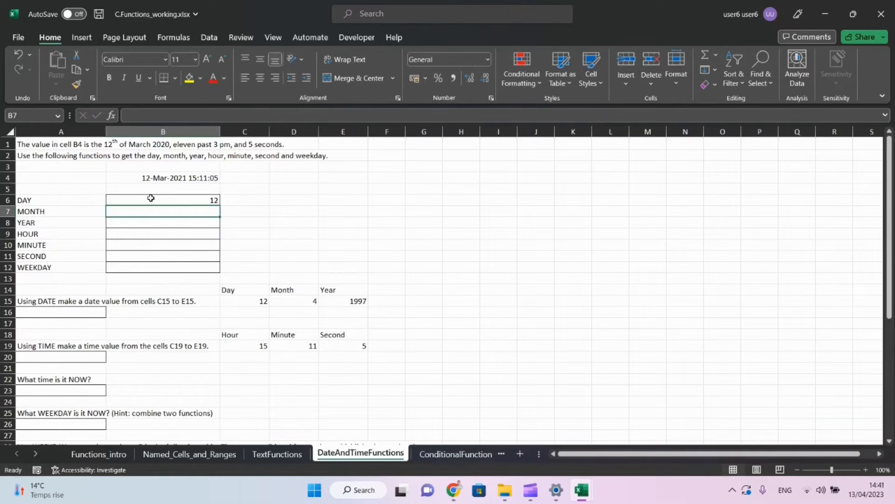
# - Enter =MONTH(B4) in B7 to extract the month from the date in B4
pyautogui.write('=month')
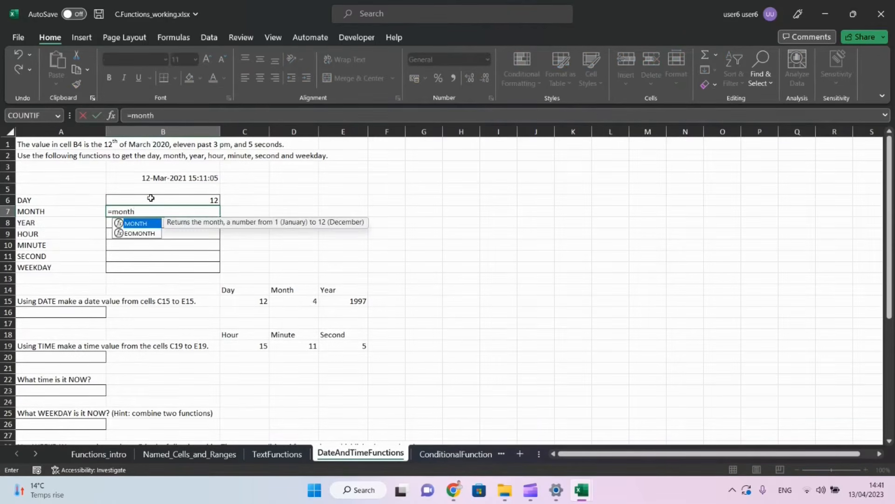
pyautogui.write('(')
pyautogui.press('Up')
pyautogui.press('Up')
pyautogui.press('Up')
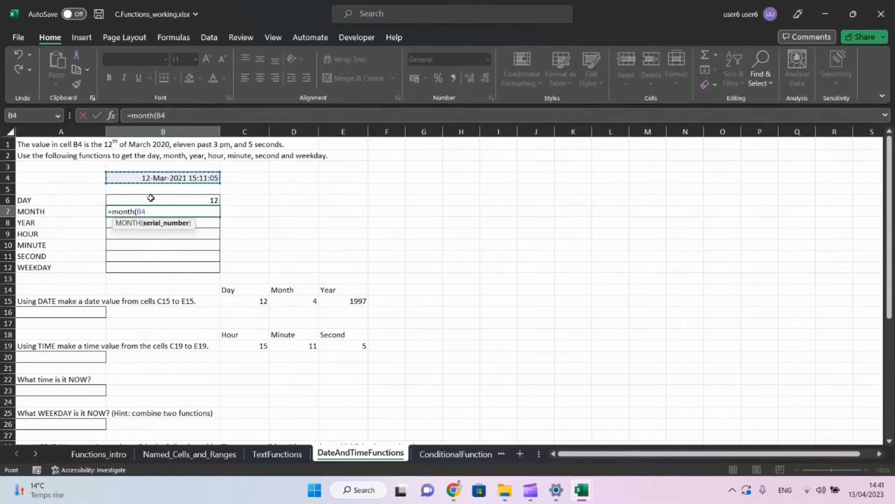
pyautogui.write(')')
pyautogui.press('Return')
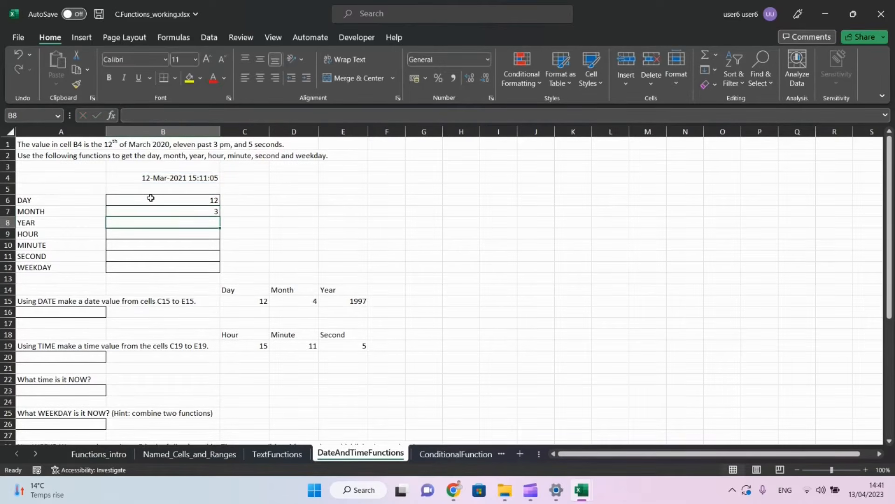
# - Enter =YEAR(B4) in B8 to extract the year from the date in B4
pyautogui.write('=year(')
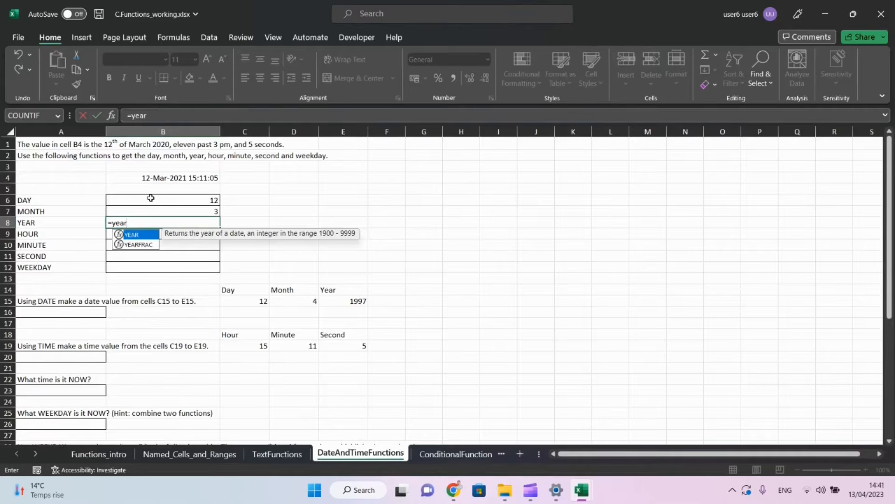
pyautogui.press('Up')
pyautogui.press('Up')
pyautogui.press('Up')
pyautogui.press('Up')
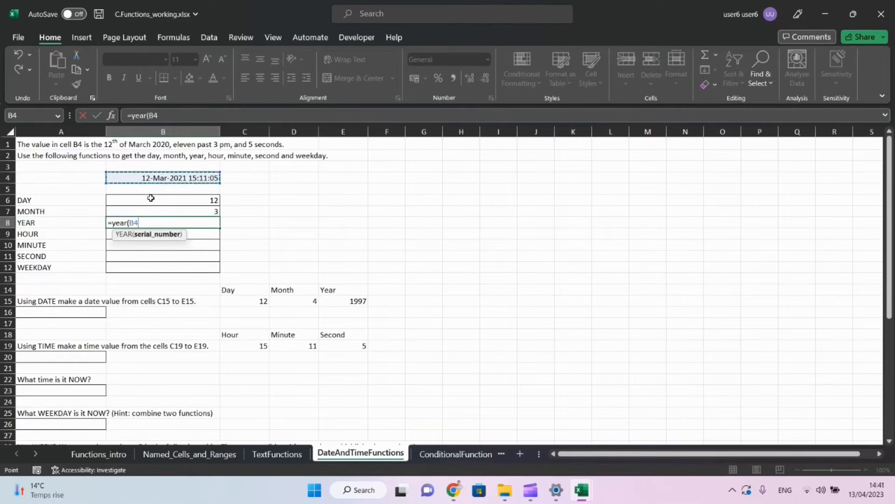
pyautogui.write(')')
pyautogui.press('Return')
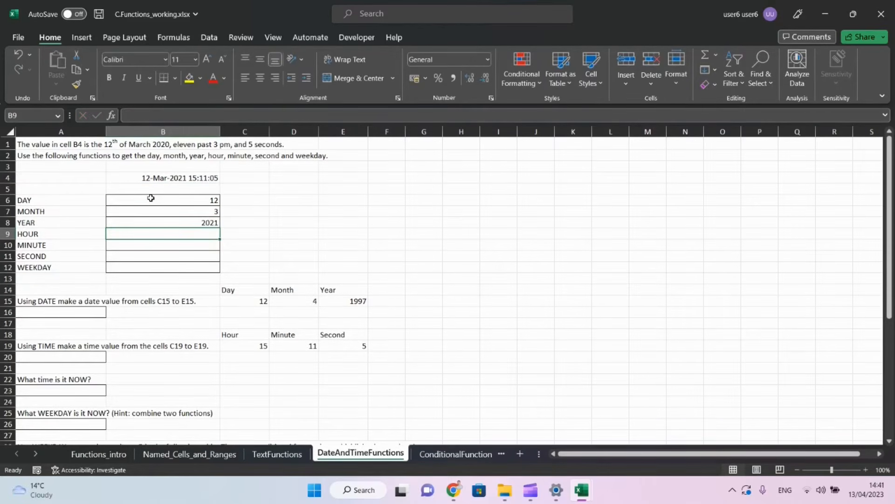
# - Enter =HOUR(B4) in B9 to extract the hour from the date-time value in B4
pyautogui.write('=hour(')
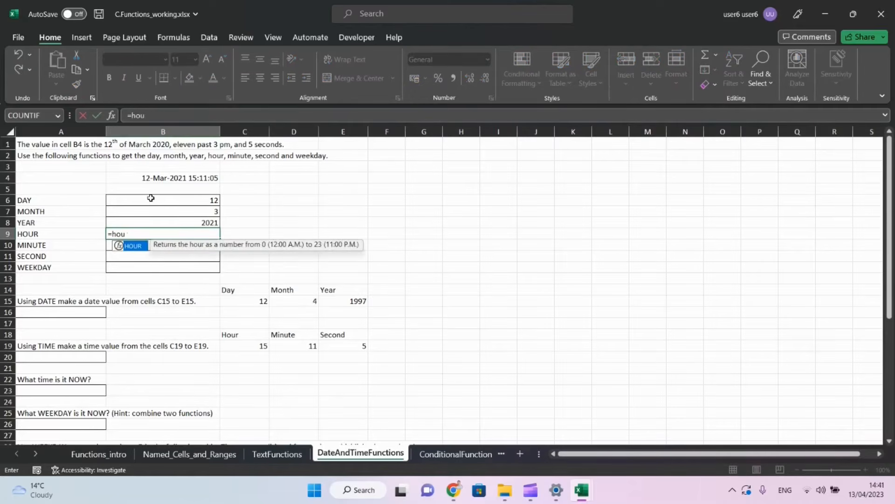
pyautogui.press('Up')
pyautogui.press('Up')
pyautogui.press('Up')
pyautogui.press('Up')
pyautogui.press('Up')
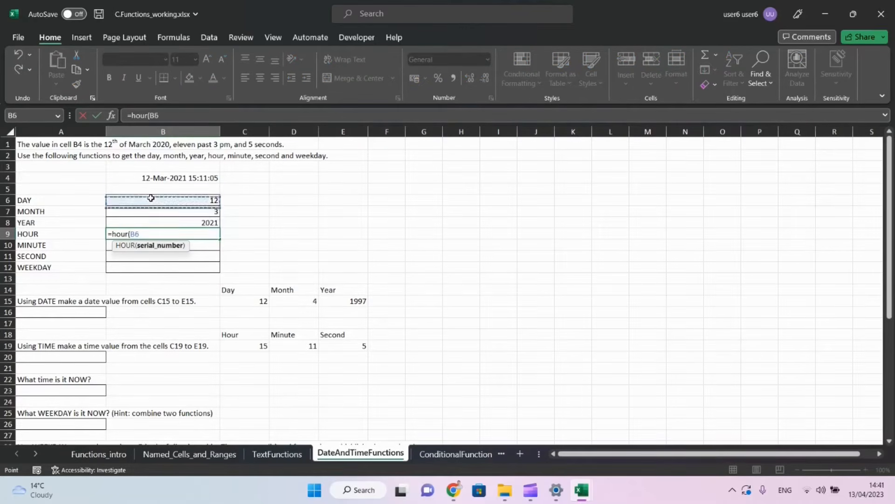
pyautogui.write(')')
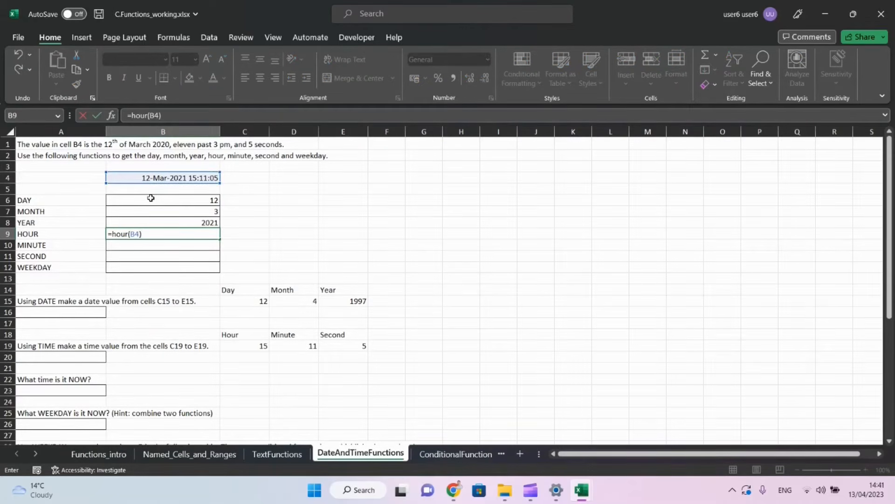
pyautogui.press('Return')
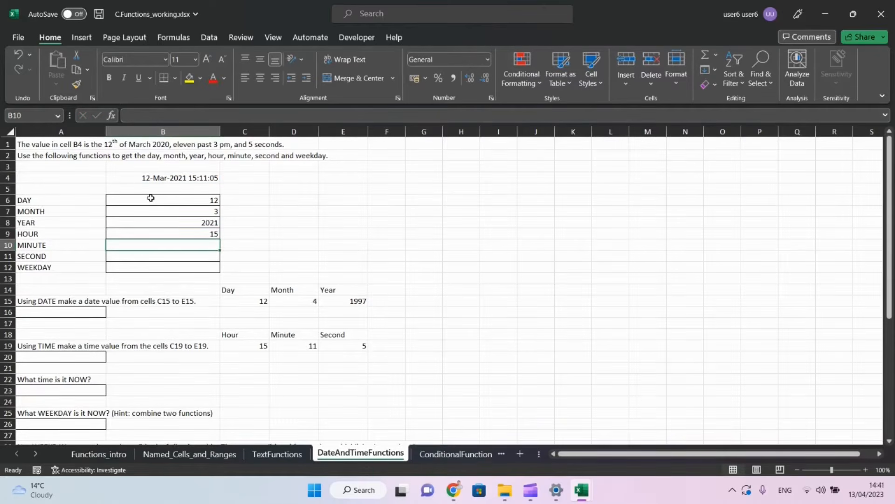
# - Enter =MINUTE(B4) in B10 to extract the minutes from the date-time value in B4
pyautogui.write('=minute(')
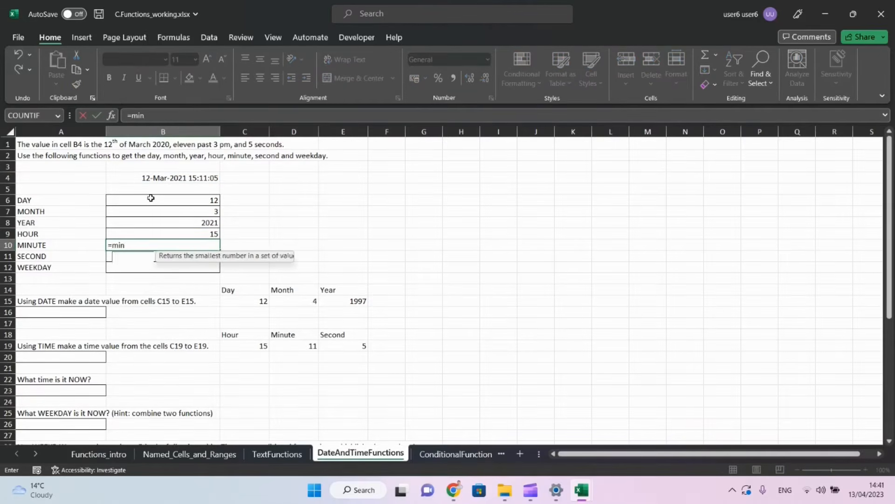
pyautogui.press('Up')
pyautogui.press('Up')
pyautogui.press('Up')
pyautogui.press('Up')
pyautogui.press('Up')
pyautogui.press('Up')
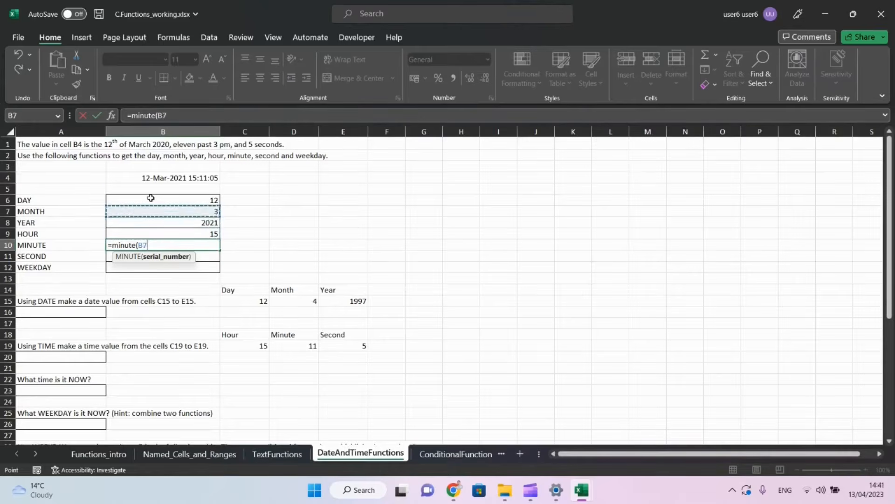
pyautogui.write(')')
pyautogui.press('Return')
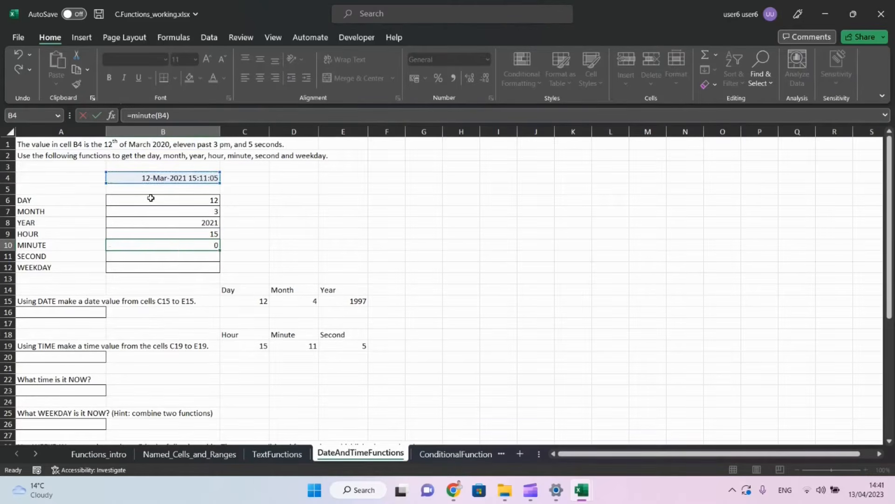
# - Enter =SECOND(B4) in B11 to extract the seconds from the date-time value in B4
pyautogui.write('=s')
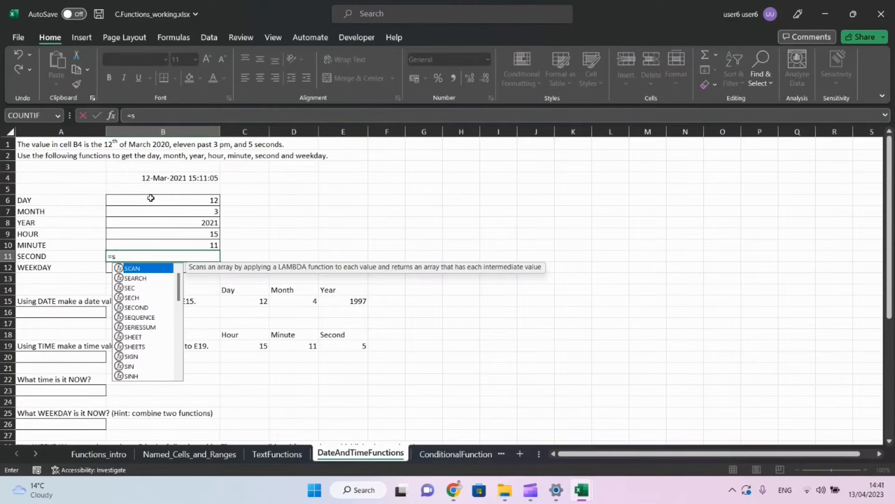
pyautogui.write('econd')
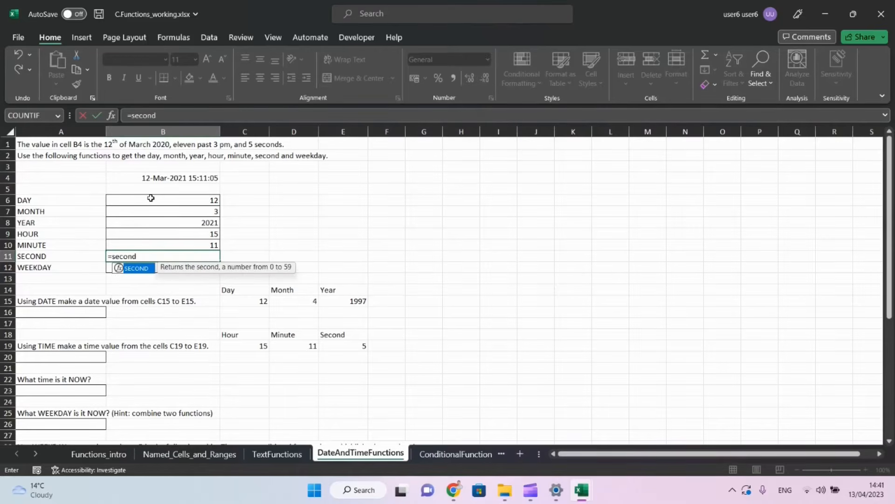
pyautogui.write('(')
pyautogui.press('Up')
pyautogui.press('Up')
pyautogui.press('Up')
pyautogui.press('Up')
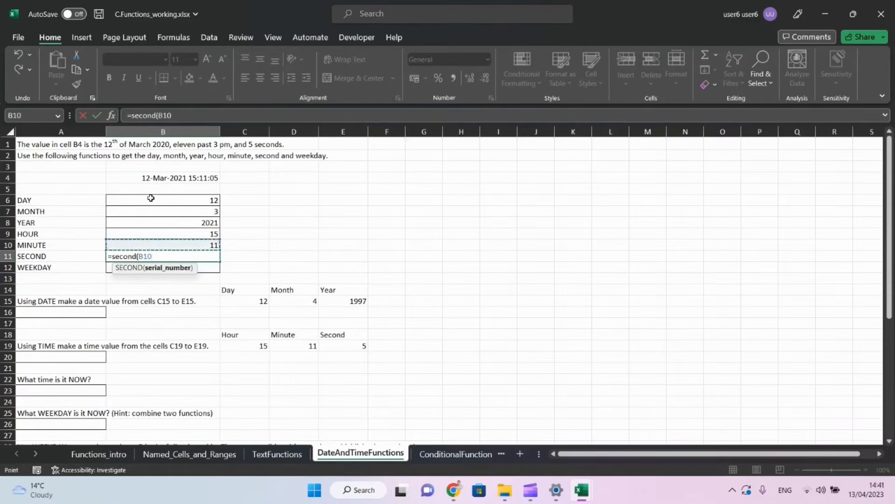
pyautogui.press('Up')
pyautogui.press('Up')
pyautogui.press('Up')
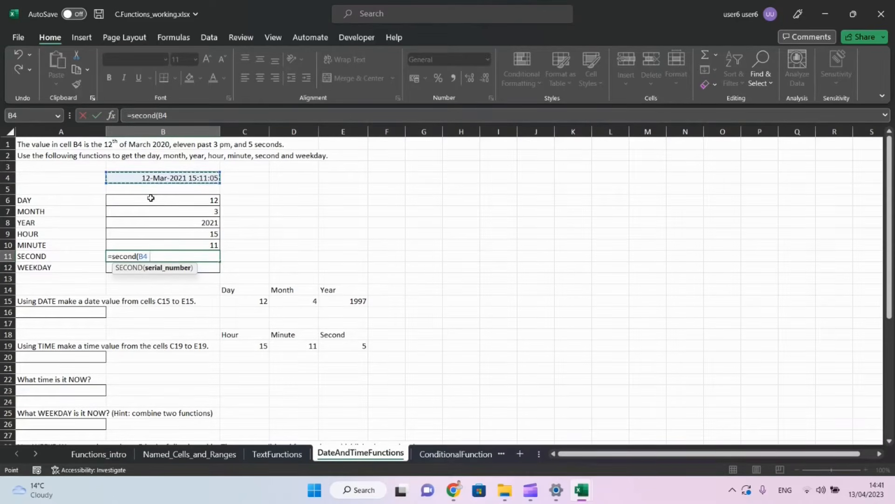
pyautogui.write(')')
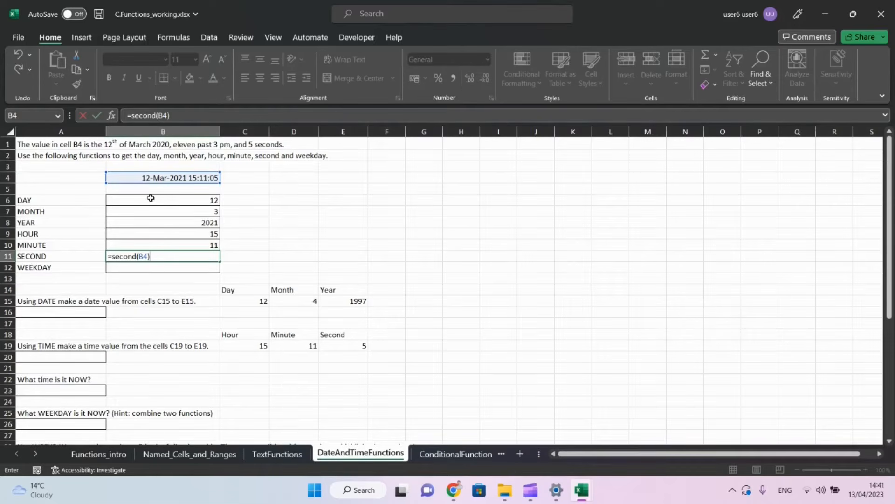
pyautogui.press('Return')
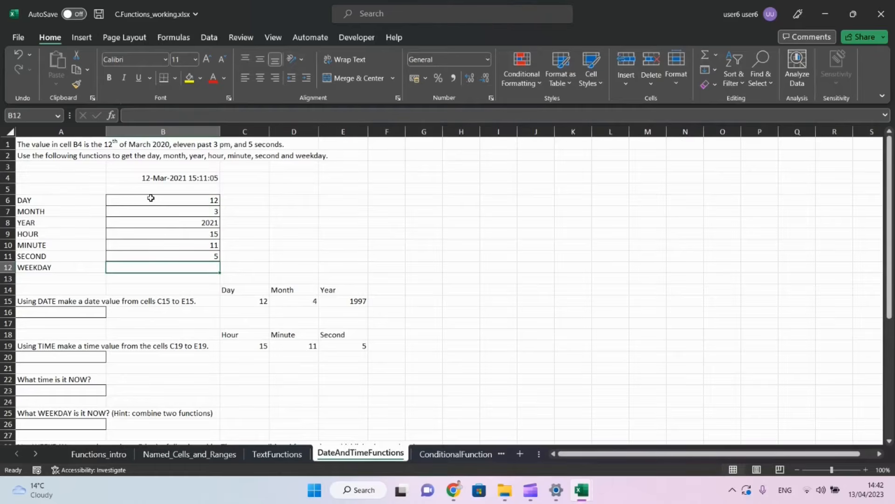
# - Enter =WEEKDAY(B4) in B12 to get the weekday number of the date in B4
pyautogui.write('=')
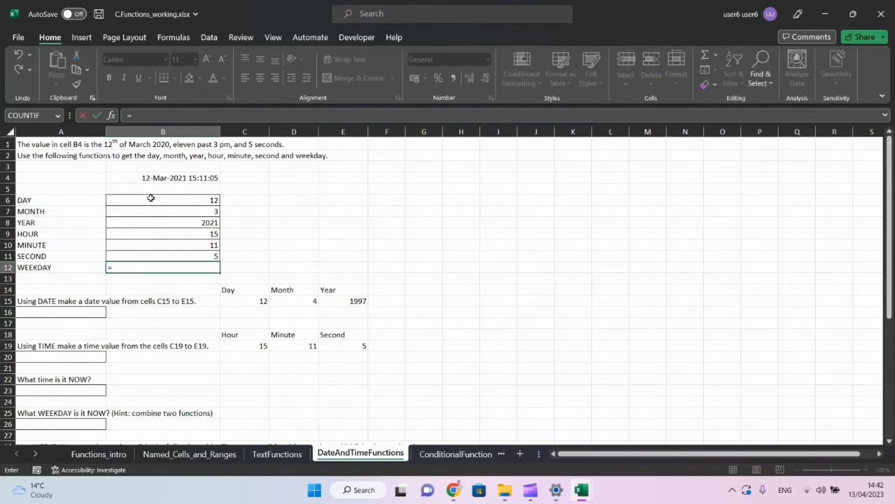
pyautogui.write('weekd')
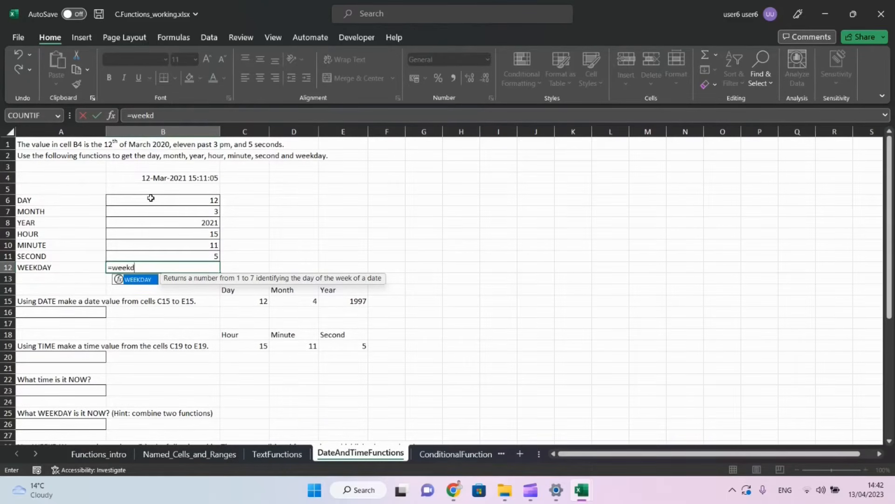
pyautogui.write('y(')
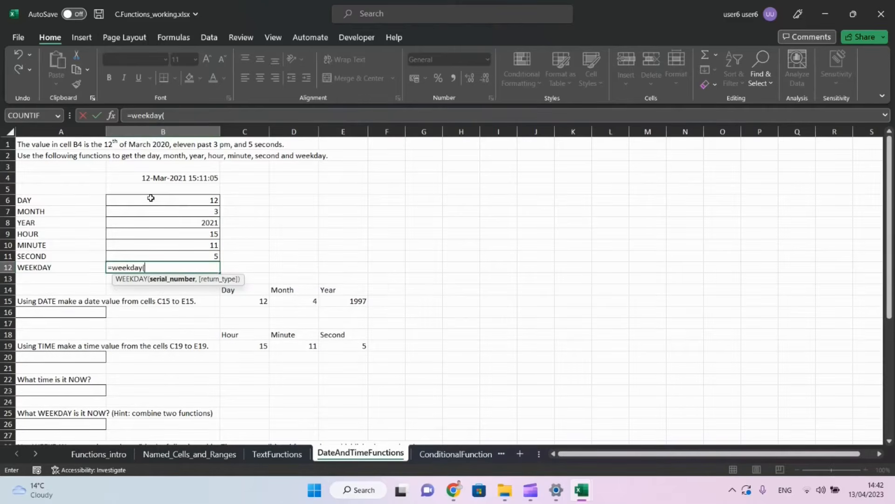
pyautogui.click(191, 183)
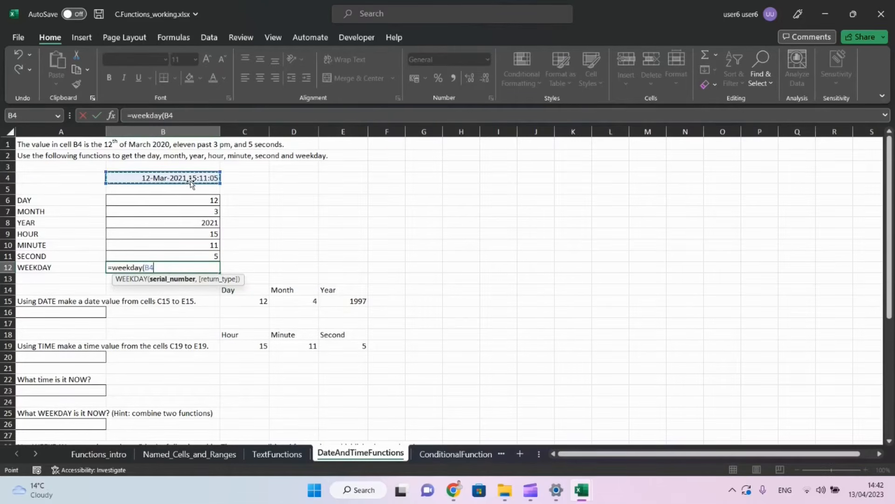
pyautogui.write(')')
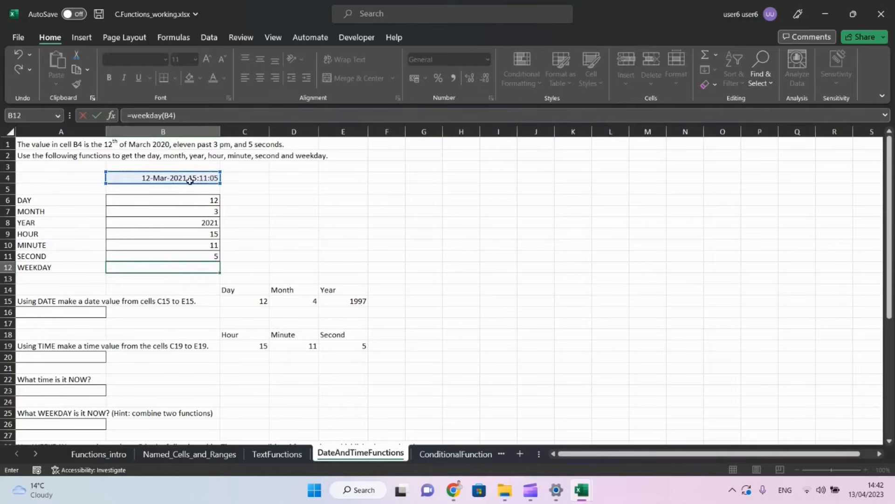
pyautogui.hotkey('ctrl', 'Return')
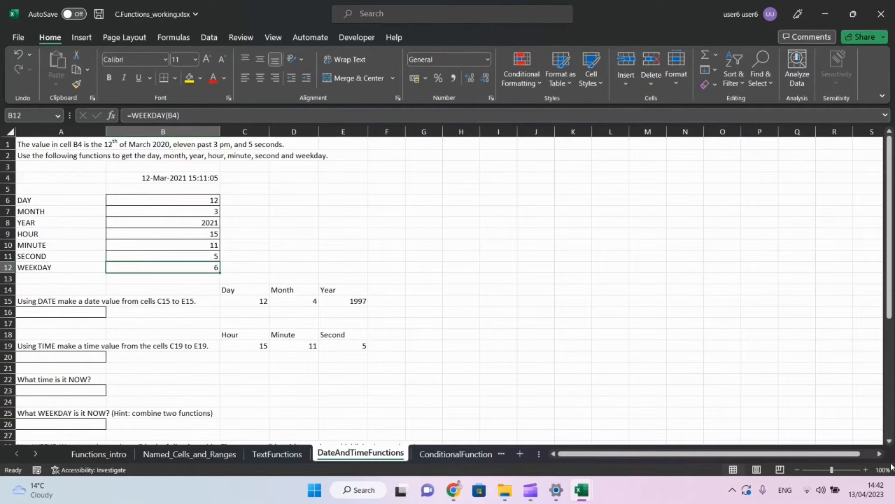
# - Check which weekday 12 March 2021 falls on by browsing the system calendar back to March 2021
pyautogui.moveTo(881, 494)
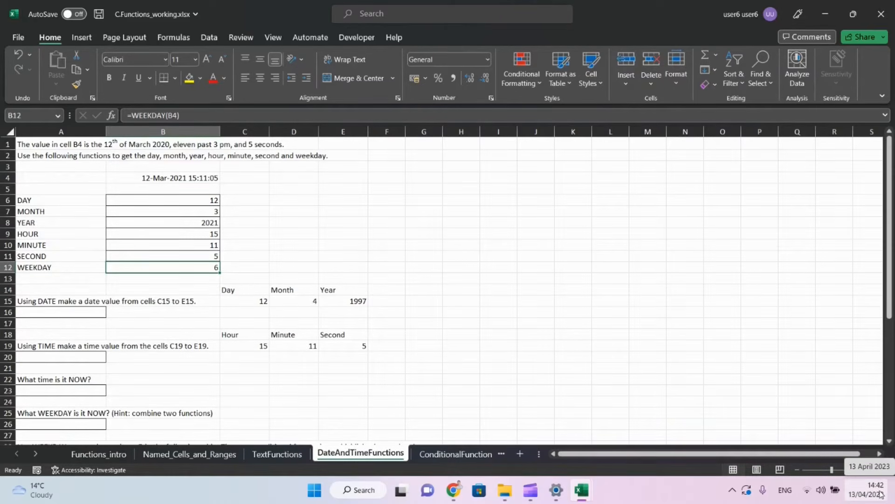
pyautogui.click(881, 494)
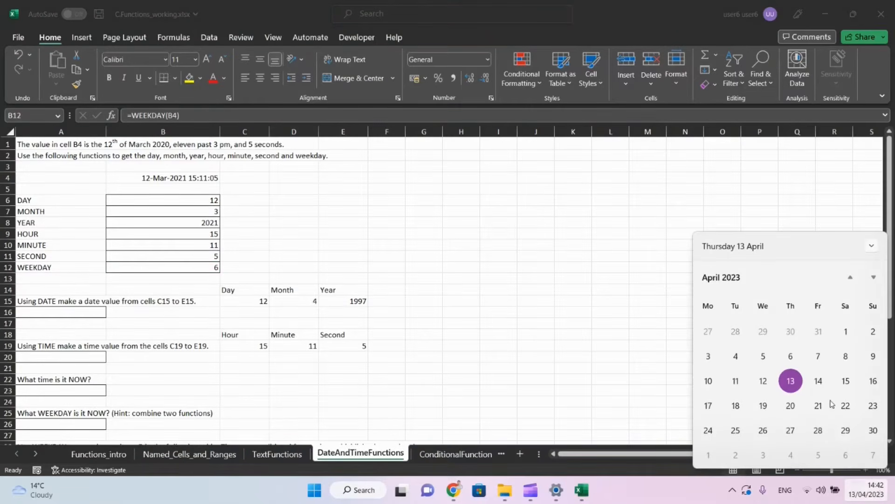
pyautogui.click(850, 279)
pyautogui.tripleClick(850, 279)
pyautogui.doubleClick(849, 279)
pyautogui.doubleClick(849, 279)
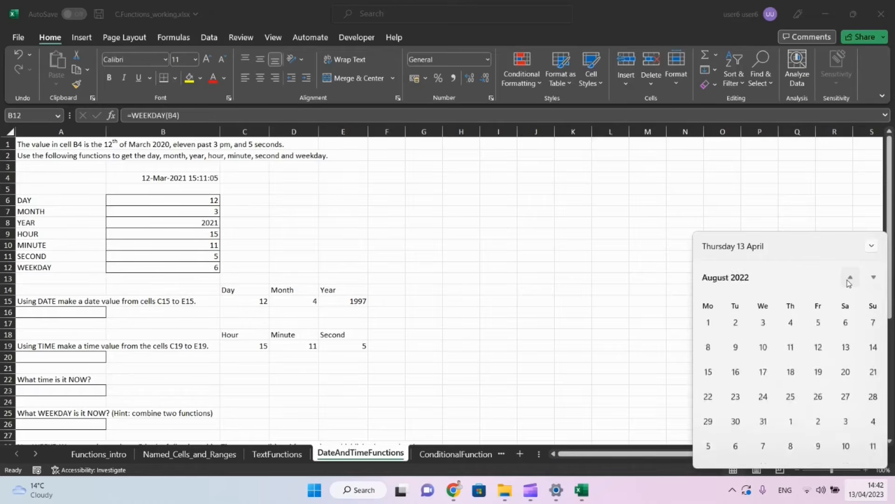
pyautogui.doubleClick(850, 279)
pyautogui.click(850, 279)
pyautogui.doubleClick(850, 279)
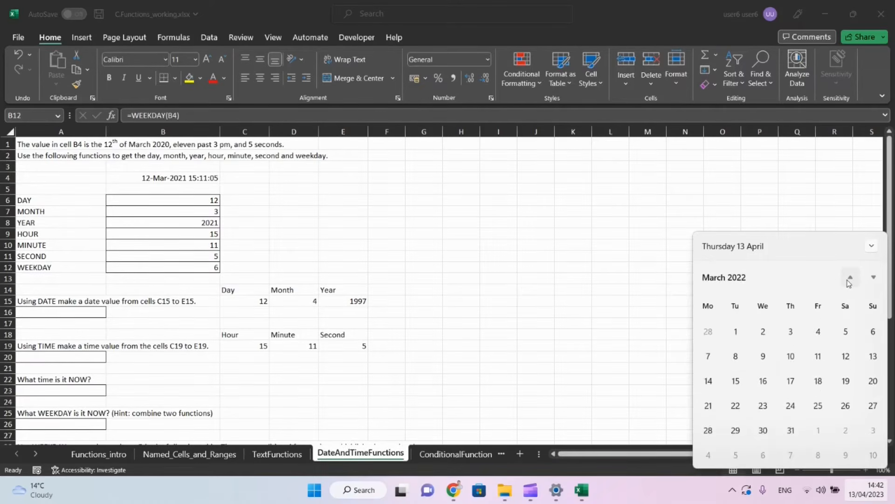
pyautogui.click(849, 279)
pyautogui.doubleClick(850, 278)
pyautogui.tripleClick(849, 279)
pyautogui.click(850, 279)
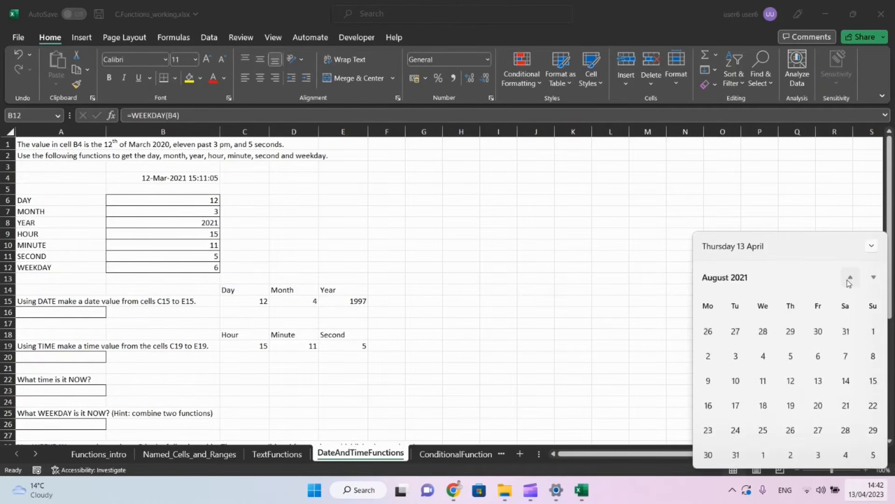
pyautogui.doubleClick(850, 279)
pyautogui.click(850, 279)
pyautogui.click(849, 279)
pyautogui.click(850, 279)
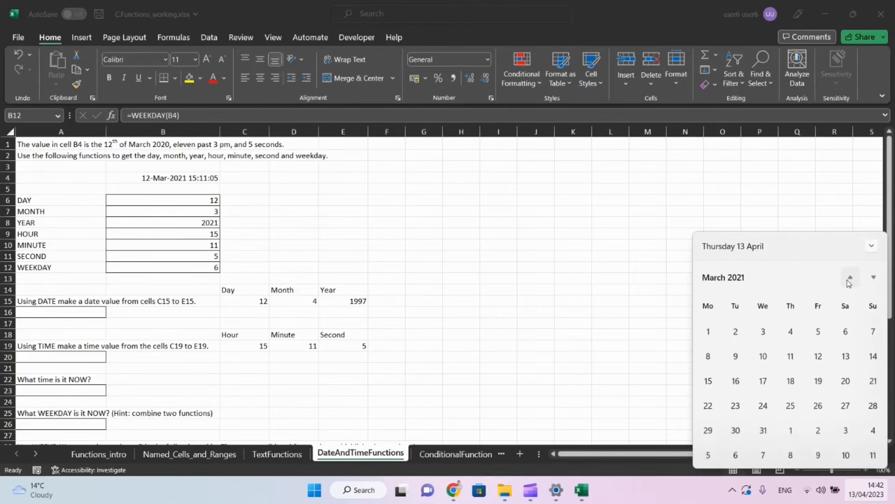
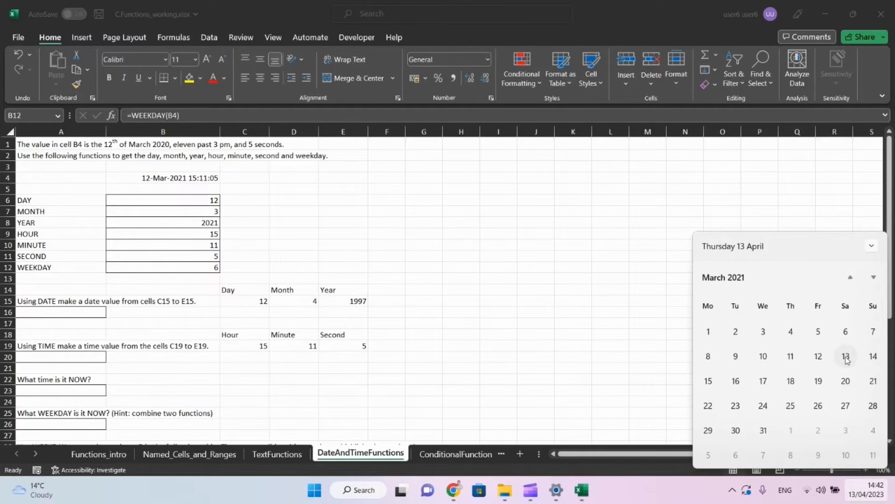
pyautogui.click(417, 293)
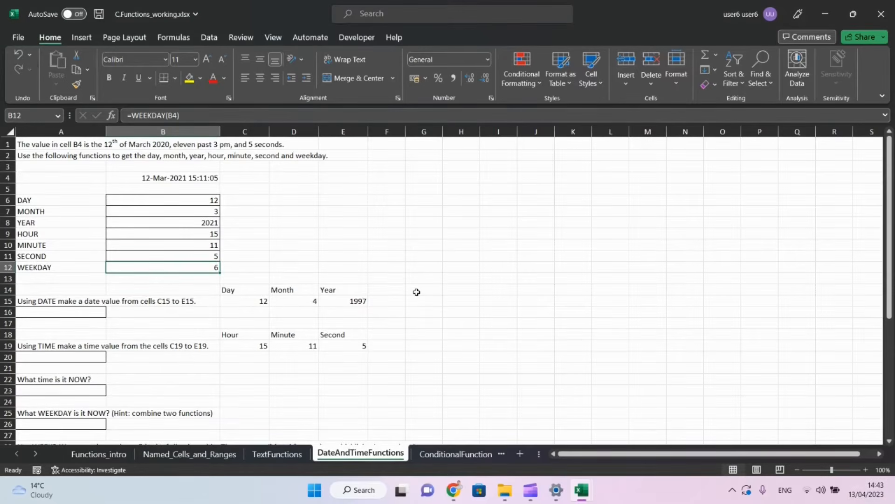
# - Select cell A16, the answer cell of the DATE exercise that uses C15 to E15
pyautogui.press('Right')
pyautogui.press('Down')
pyautogui.press('Down')
pyautogui.press('Down')
pyautogui.press('Down')
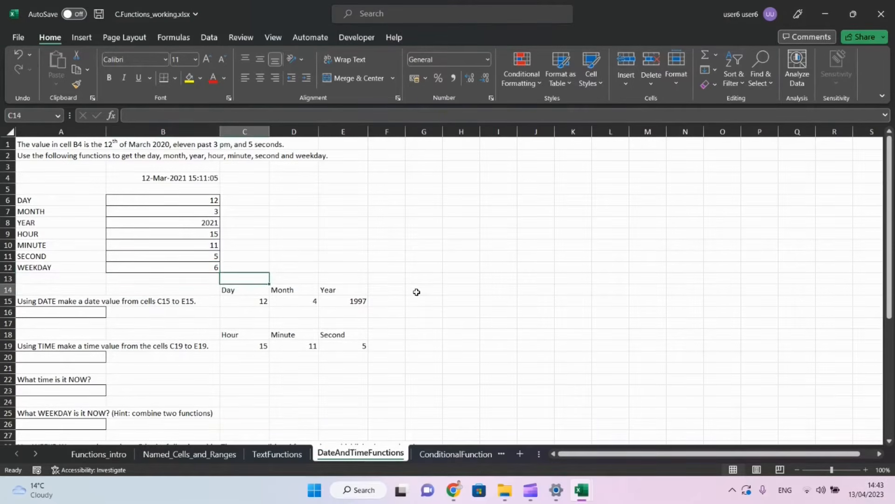
pyautogui.press('Left')
pyautogui.press('Left')
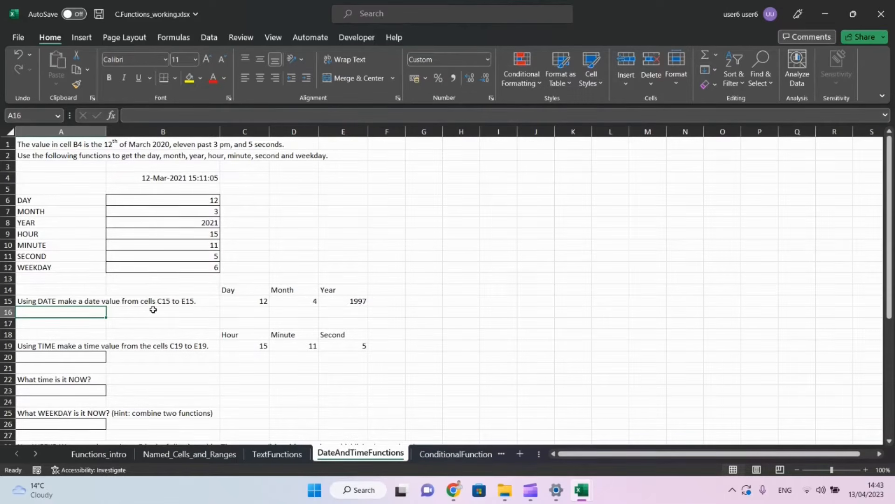
# - Enter =DATE(E15,D15,C15) in A16 to build a date value from the year, month and day cells
pyautogui.write('=date')
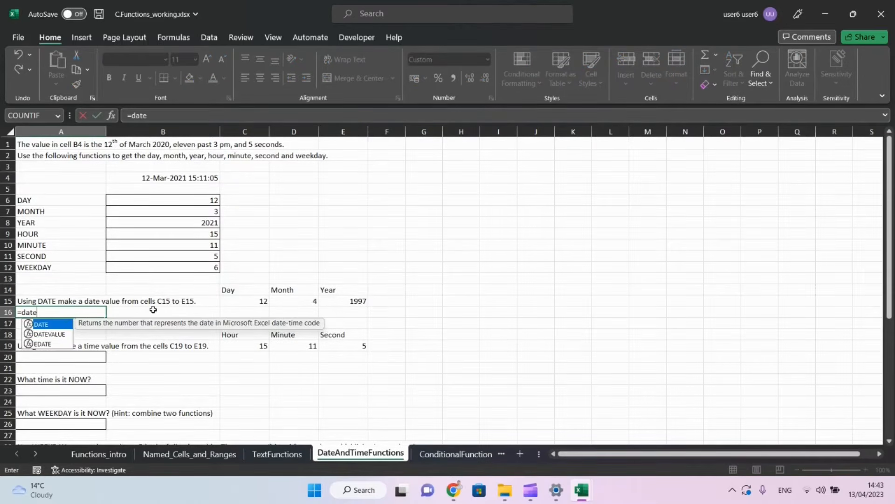
pyautogui.write('(')
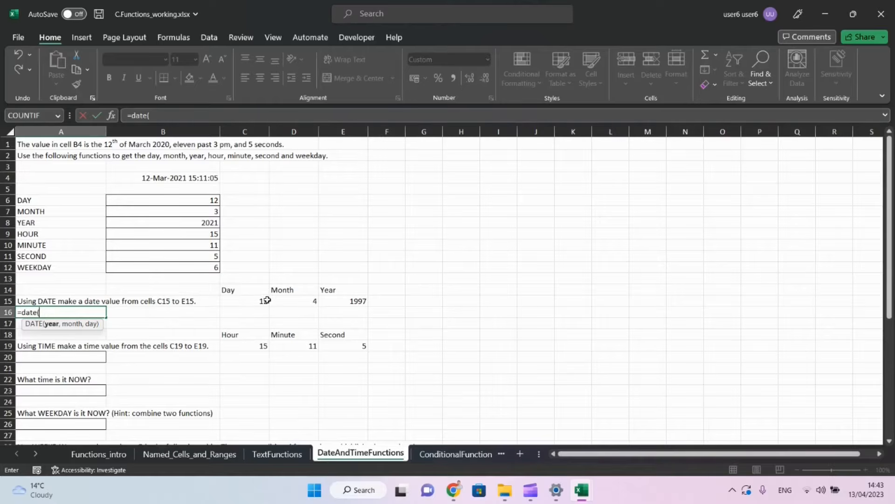
pyautogui.click(337, 301)
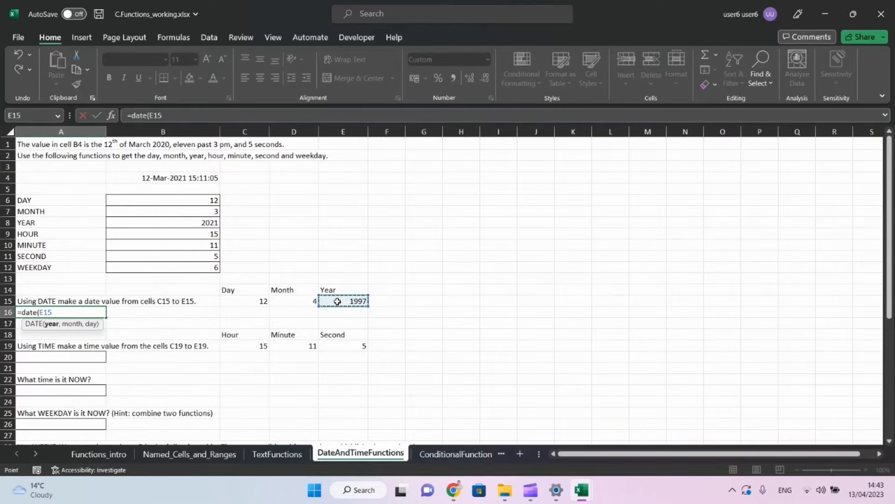
pyautogui.write(',')
pyautogui.click(308, 300)
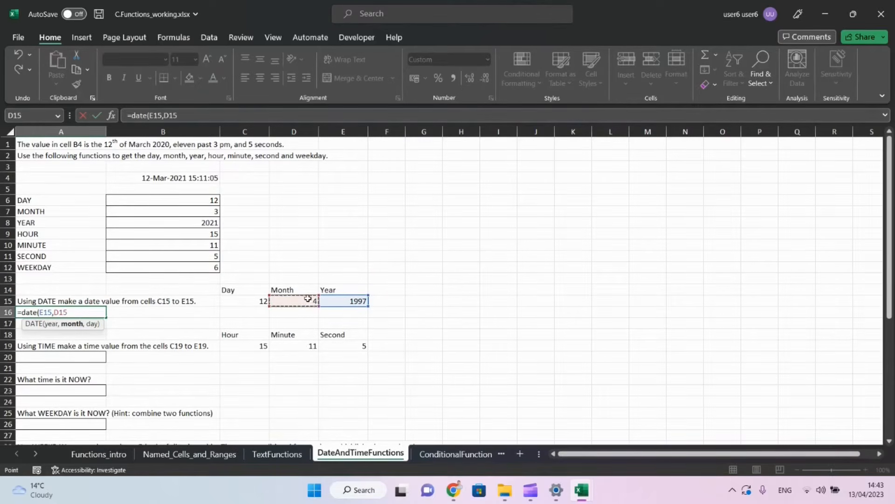
pyautogui.write(',')
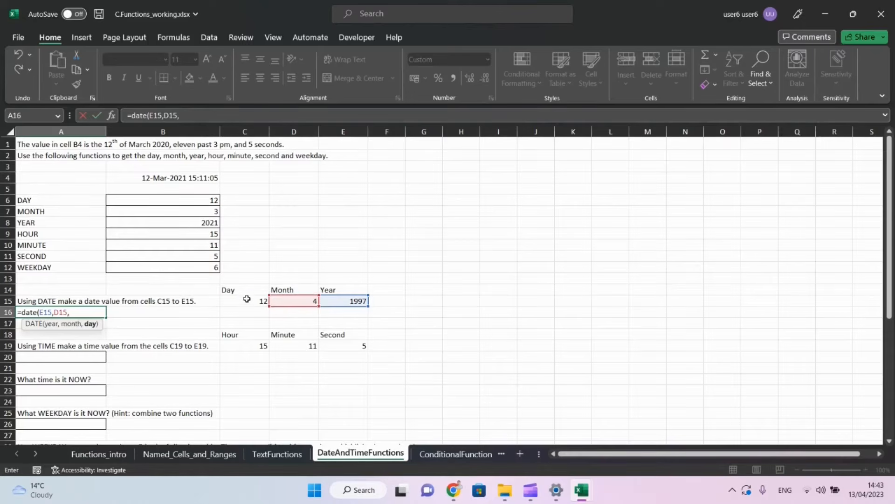
pyautogui.click(247, 301)
pyautogui.write(')')
pyautogui.press('Return')
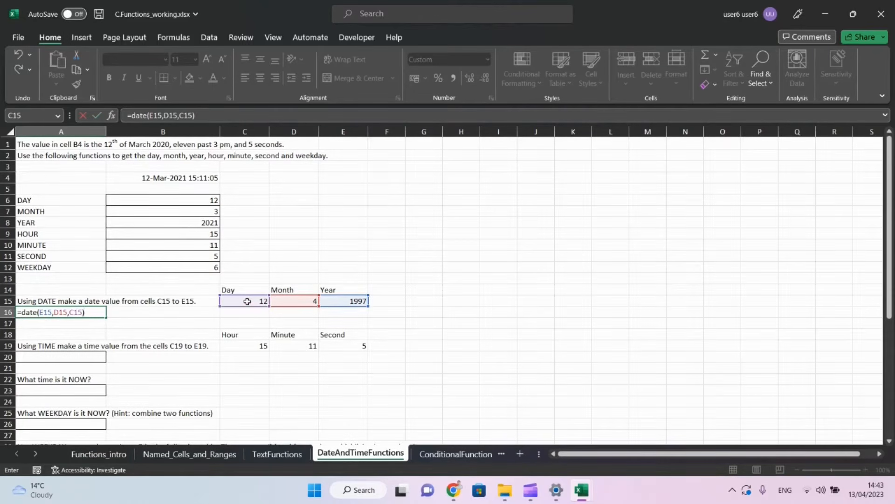
# - Select cell A20, the answer cell of the TIME exercise that uses C19 to E19
pyautogui.press('Down')
pyautogui.press('Down')
pyautogui.press('Down')
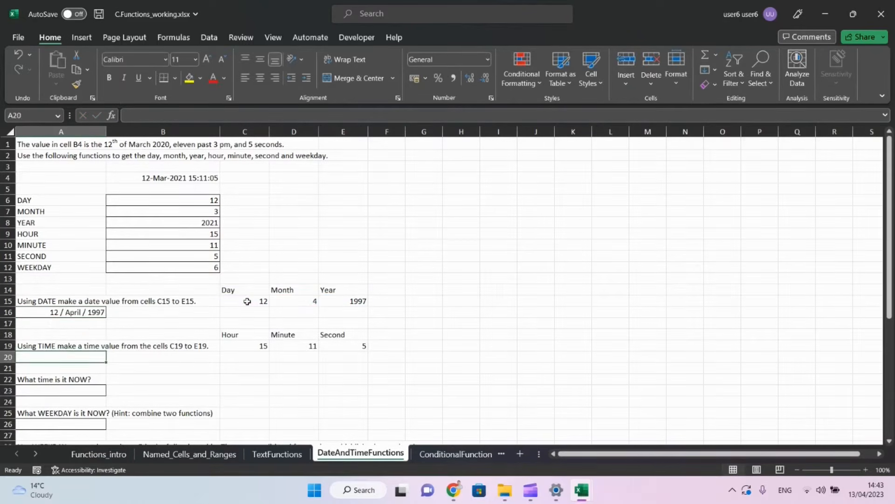
# - Build a time value in A20 with =TIME(C19,D19,E19) from the hour, minute and second cells
pyautogui.write('=tim')
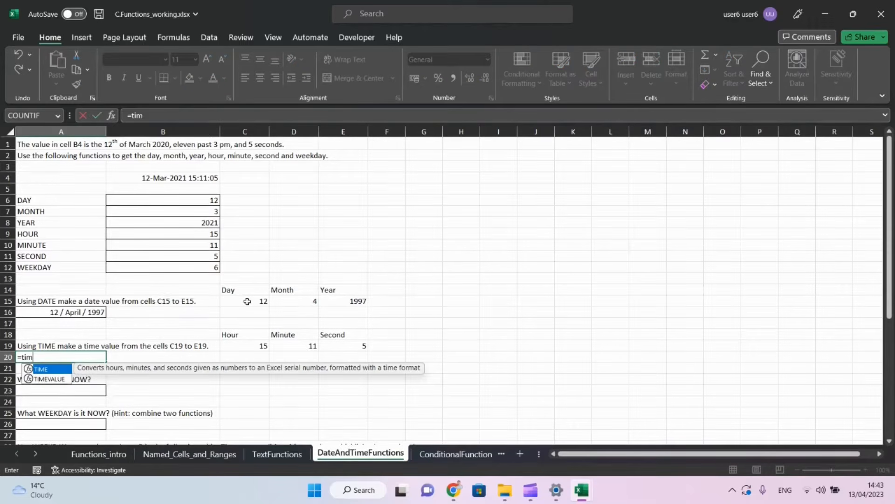
pyautogui.write('e(')
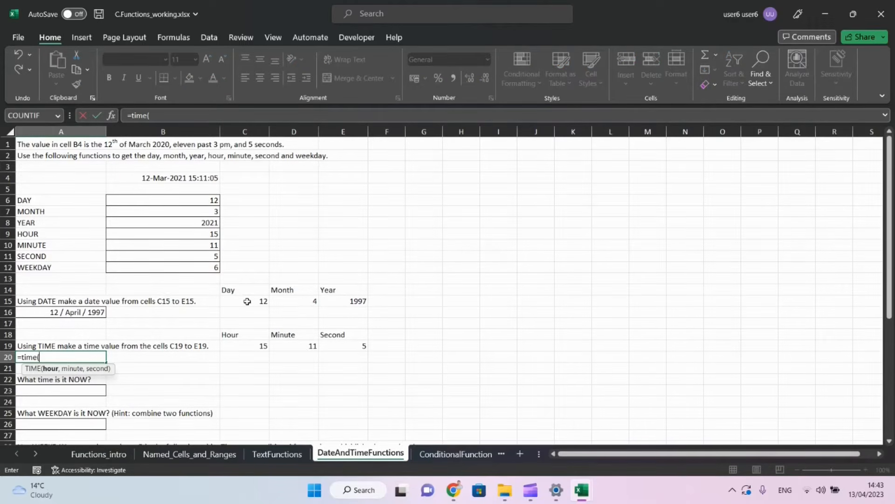
pyautogui.click(231, 346)
pyautogui.write(',')
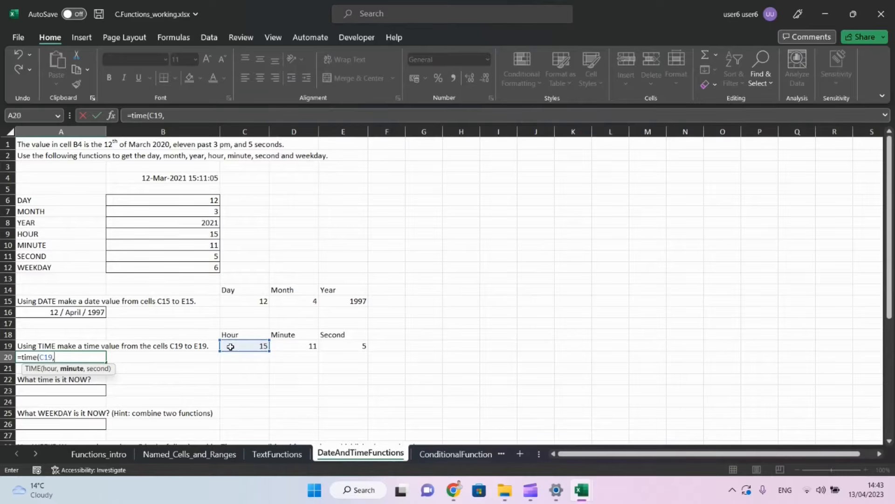
pyautogui.click(297, 346)
pyautogui.write(',')
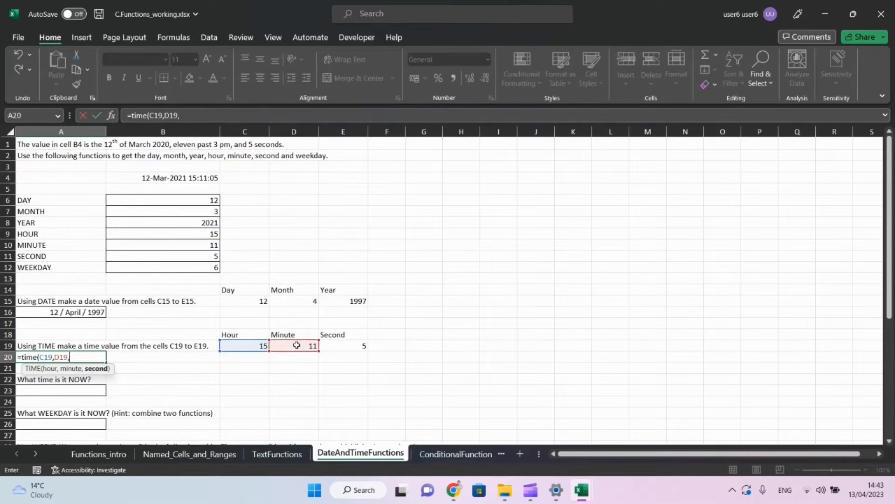
pyautogui.click(343, 345)
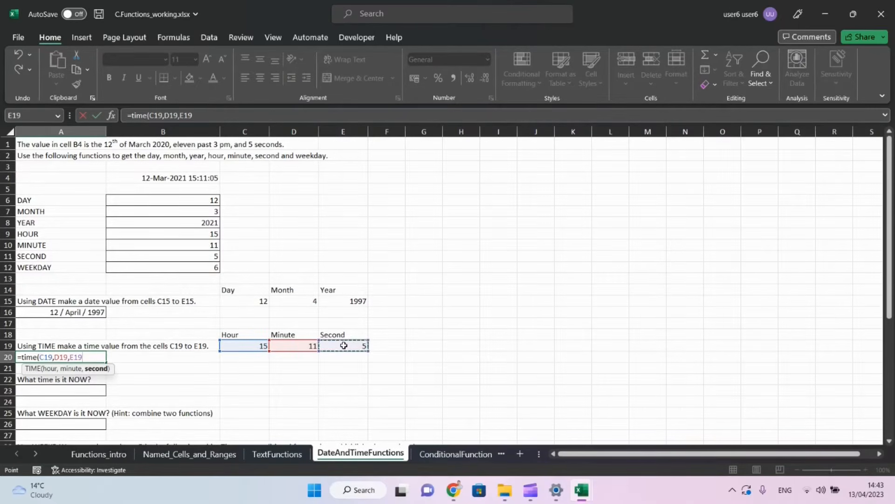
pyautogui.write(')')
pyautogui.press('Return')
pyautogui.press('Return')
pyautogui.press('Return')
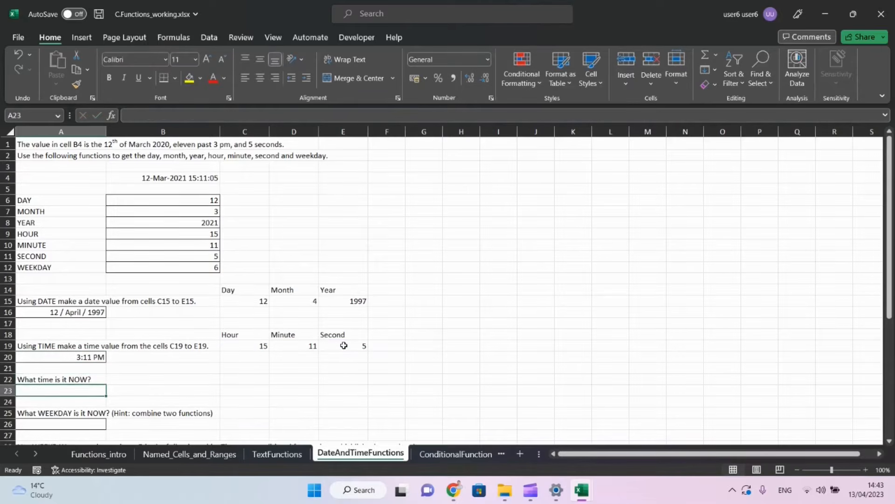
# - Enter =NOW() in A23 to answer what time it is now
pyautogui.write('=now')
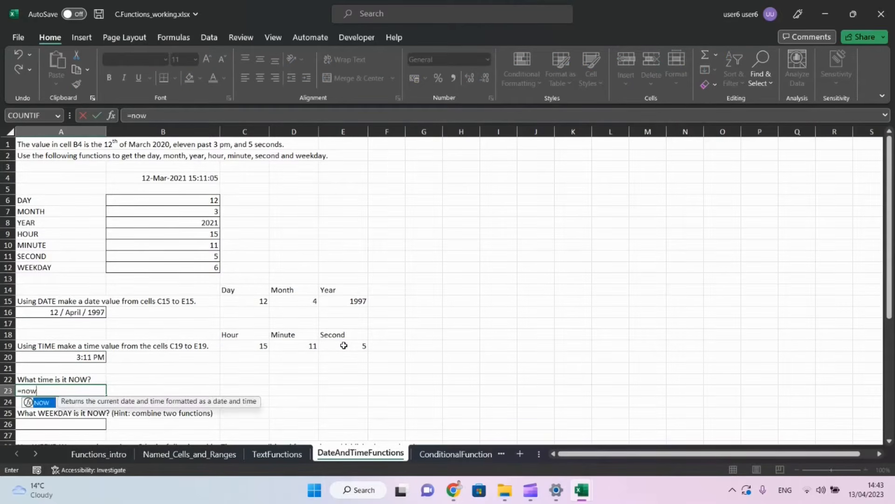
pyautogui.write('()')
pyautogui.press('Return')
pyautogui.press('Return')
pyautogui.press('Return')
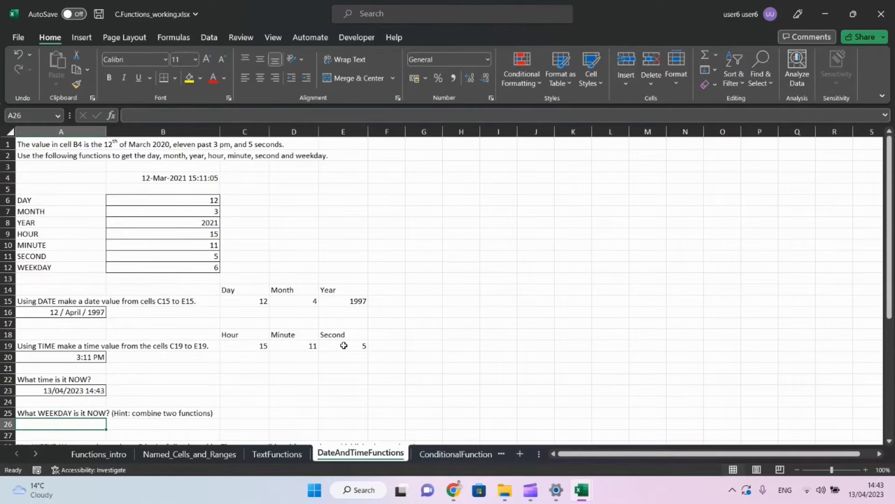
# - Enter =WEEKDAY(NOW()) in A26 to return the current weekday number
pyautogui.write('=')
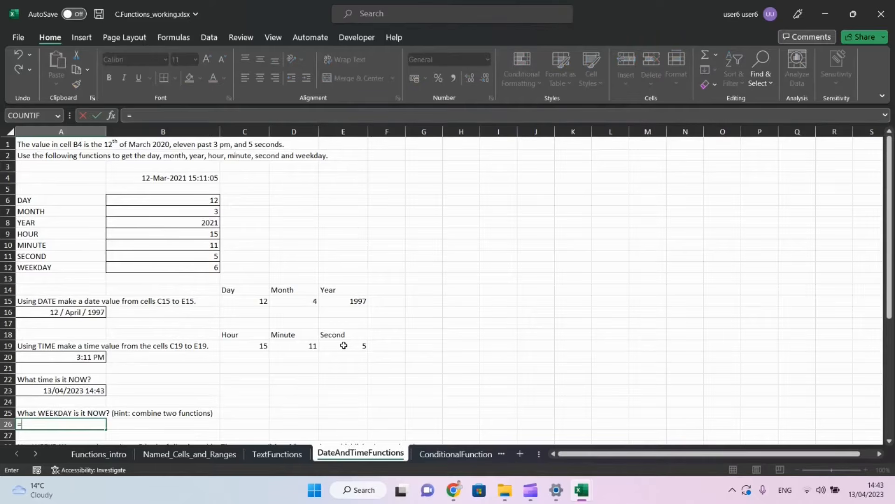
pyautogui.write('wee')
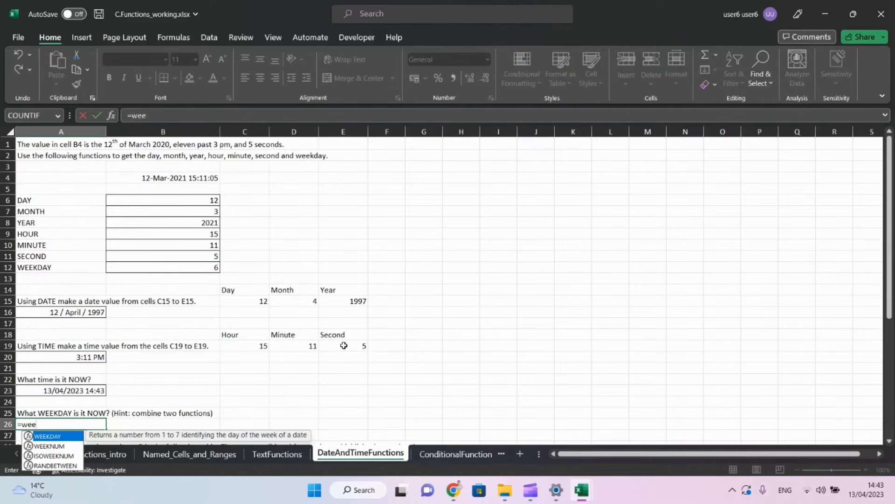
pyautogui.write('kday(')
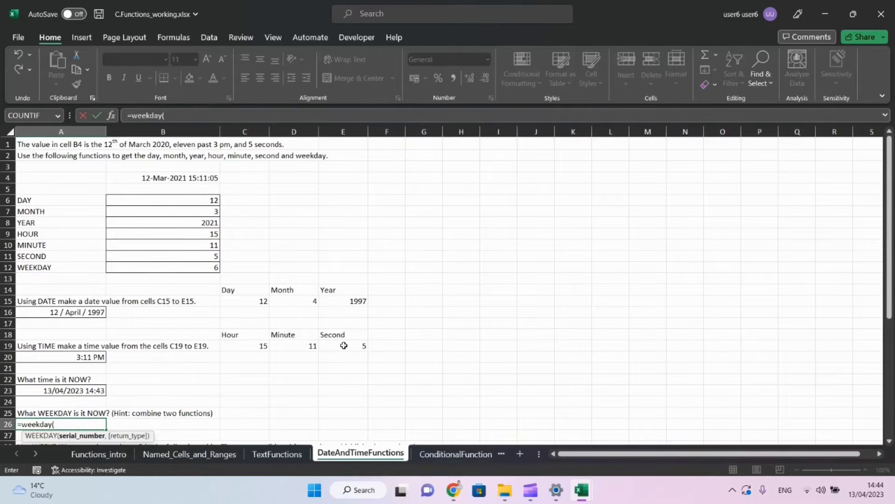
pyautogui.write('now')
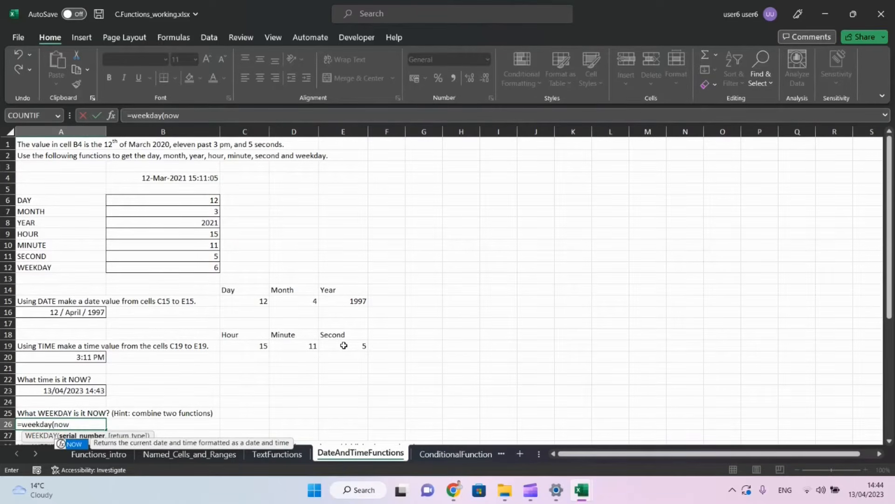
pyautogui.write('()')
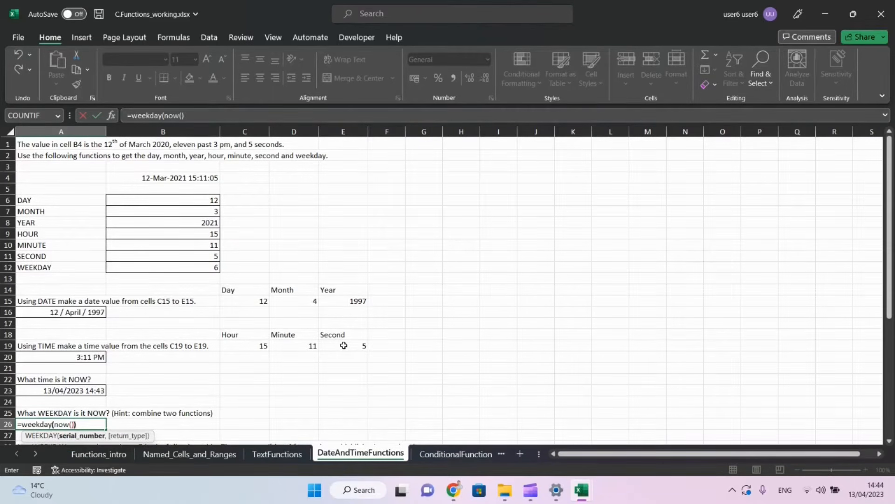
pyautogui.press('Return')
pyautogui.press('Up')
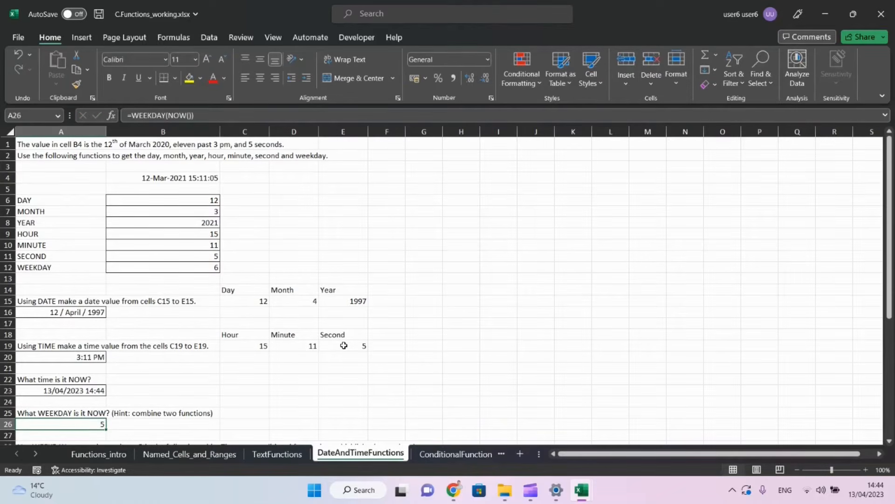
# - Examine the weekday exercise instructions in rows 28 and 29 and the date table below them, down to row 45
pyautogui.press('Down')
pyautogui.press('Down')
pyautogui.press('Down')
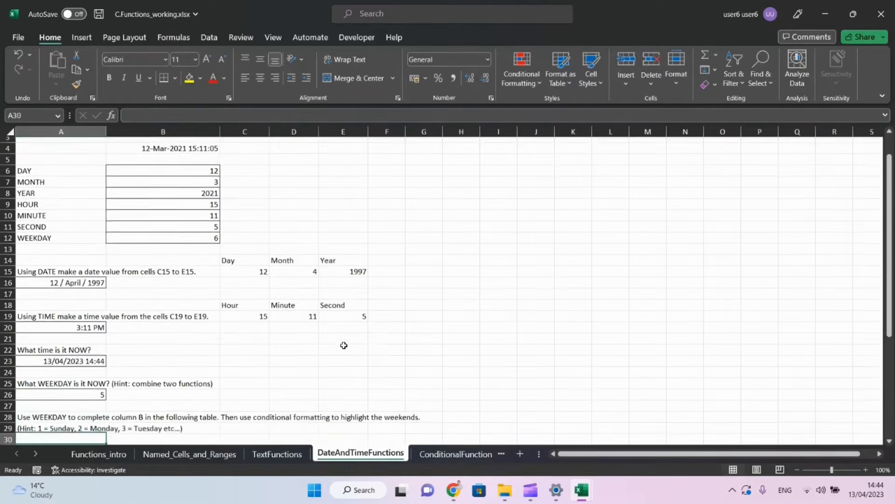
pyautogui.press('Up')
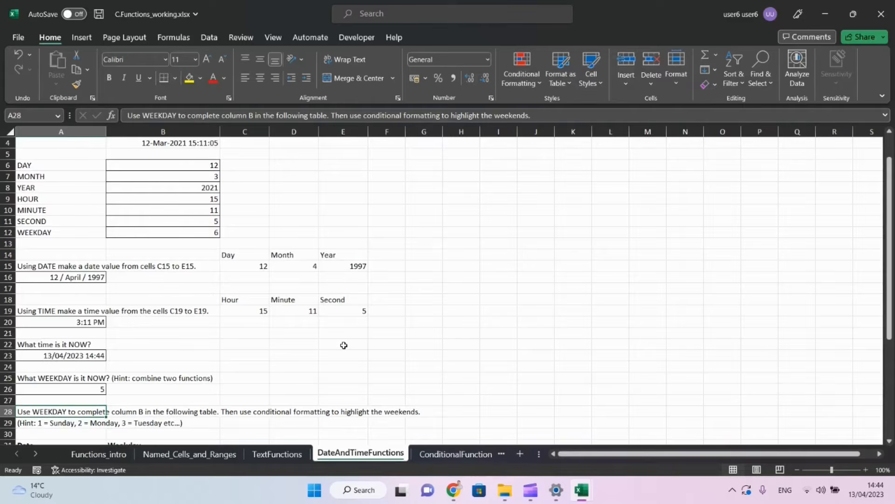
pyautogui.press('Down')
pyautogui.press('Down')
pyautogui.press('Down')
pyautogui.press('Down')
pyautogui.press('Down')
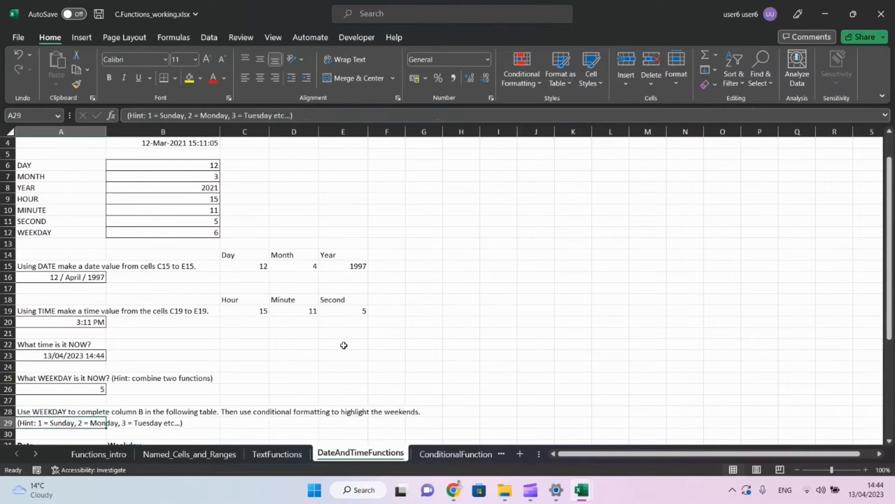
pyautogui.press('Down')
pyautogui.press('Down')
pyautogui.press('Down')
pyautogui.press('Down')
pyautogui.press('Down')
pyautogui.press('Down')
pyautogui.press('Down')
pyautogui.press('Down')
pyautogui.press('Down')
pyautogui.press('Down')
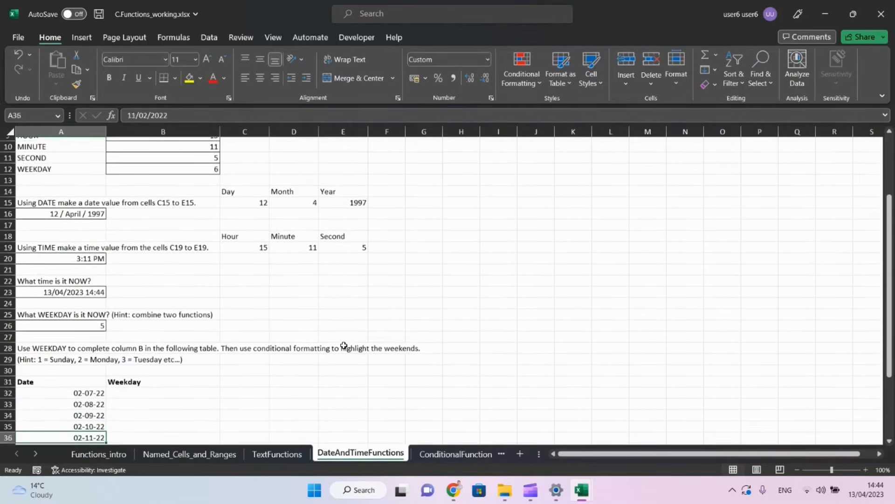
pyautogui.press('Down')
pyautogui.press('Down')
pyautogui.press('Down')
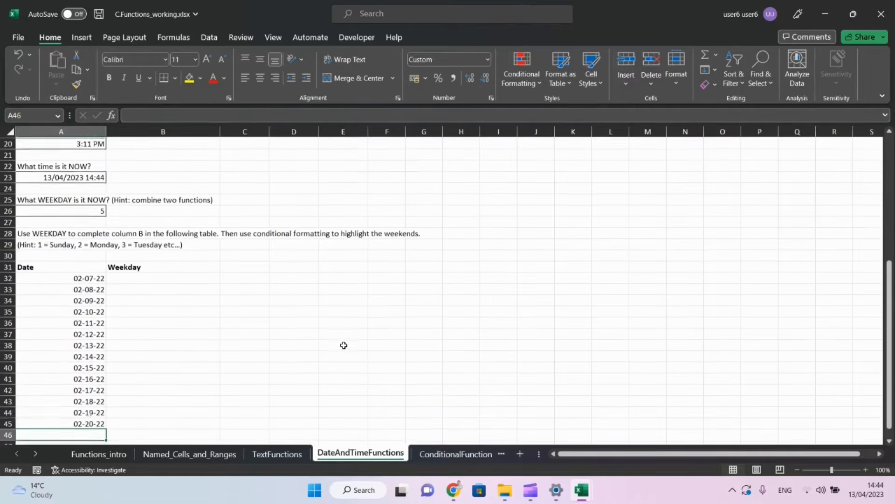
# - Enter =WEEKDAY(A32) in B32 as the first value of the Weekday column
pyautogui.press('Right')
pyautogui.press('Up')
pyautogui.press('Up')
pyautogui.press('Up')
pyautogui.press('Up')
pyautogui.press('Up')
pyautogui.press('Up')
pyautogui.press('Up')
pyautogui.press('Up')
pyautogui.press('Up')
pyautogui.press('Up')
pyautogui.press('Up')
pyautogui.press('Up')
pyautogui.press('Up')
pyautogui.press('Up')
pyautogui.press('Up')
pyautogui.press('Up')
pyautogui.press('Up')
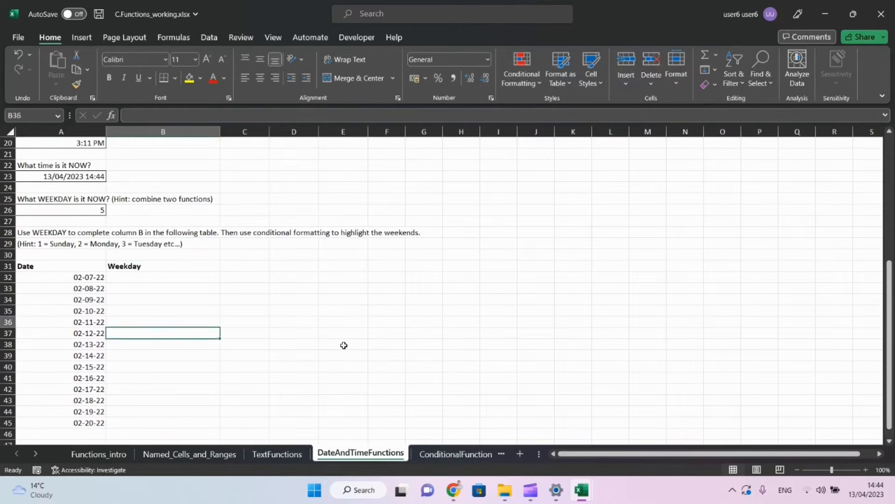
pyautogui.press('Down')
pyautogui.press('Down')
pyautogui.press('Down')
pyautogui.press('Down')
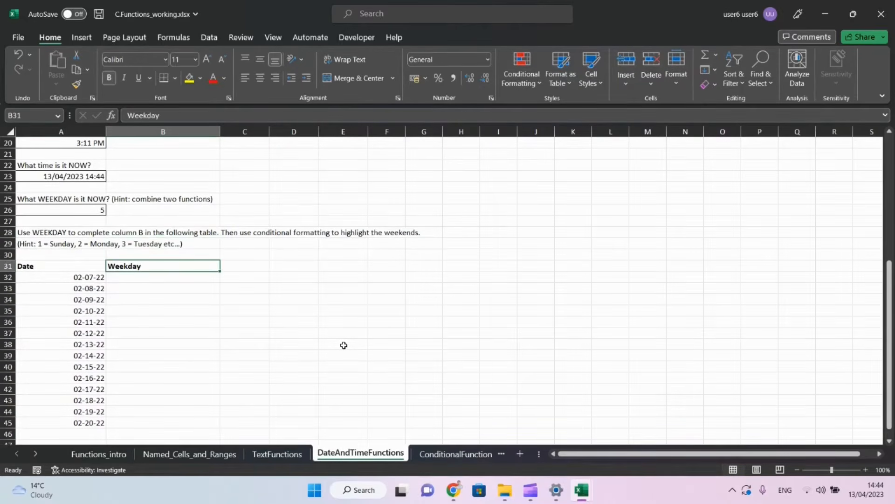
pyautogui.write('=')
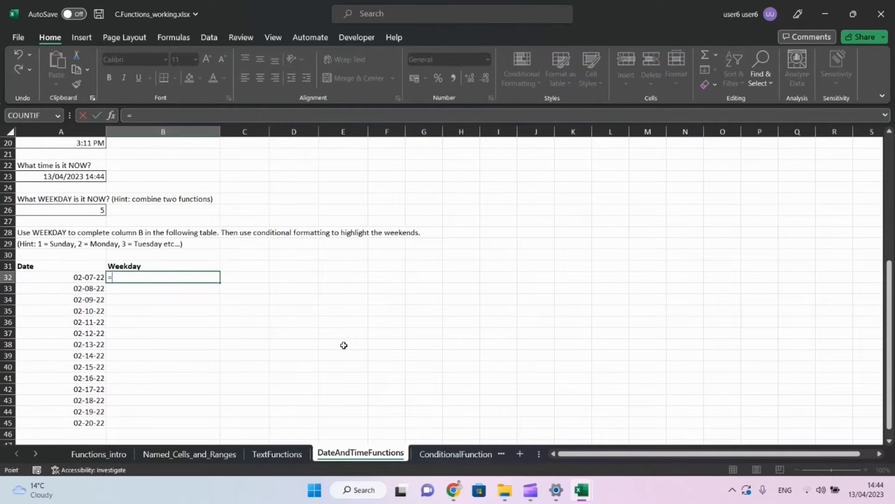
pyautogui.press('Left')
pyautogui.press('BackSpace')
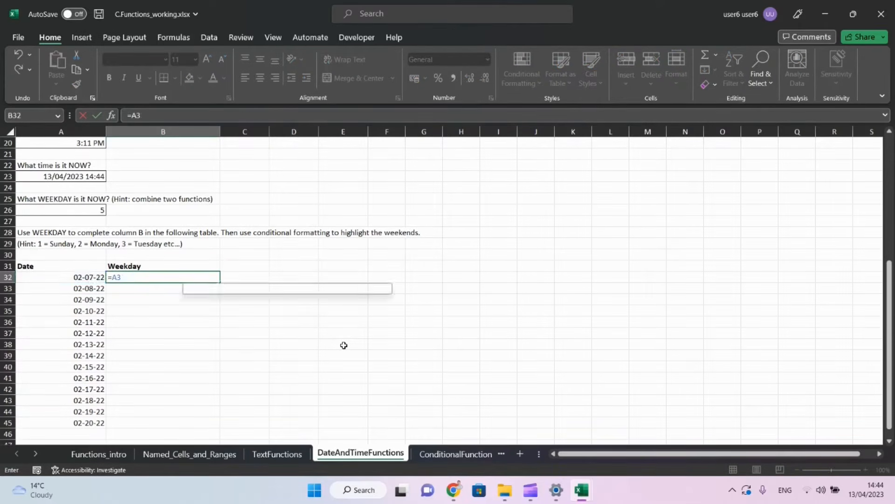
pyautogui.press('BackSpace')
pyautogui.press('BackSpace')
pyautogui.write('week')
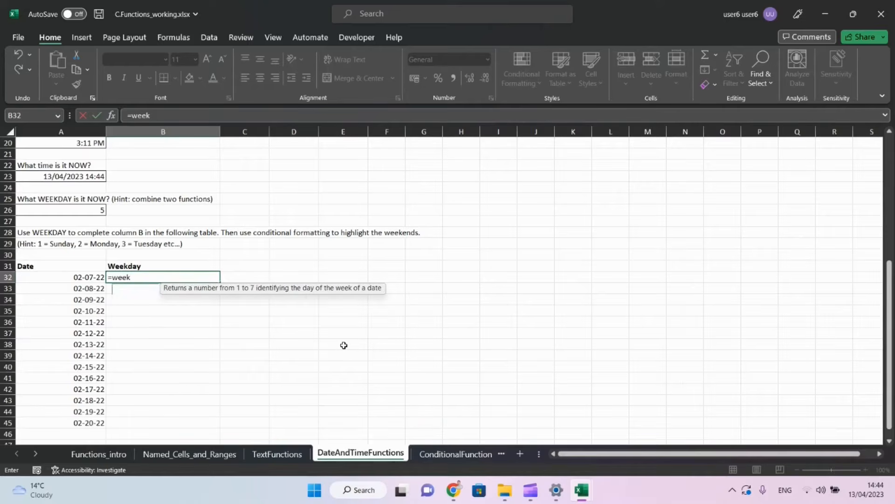
pyautogui.write('day')
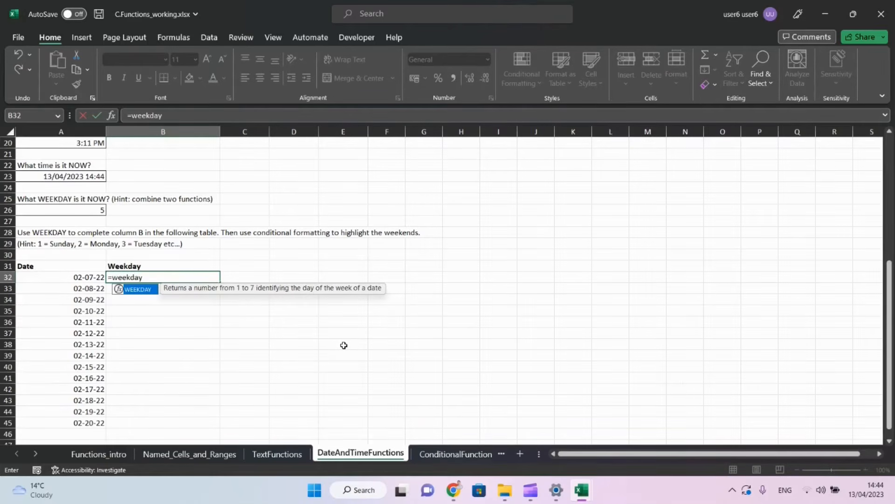
pyautogui.write('(')
pyautogui.press('Left')
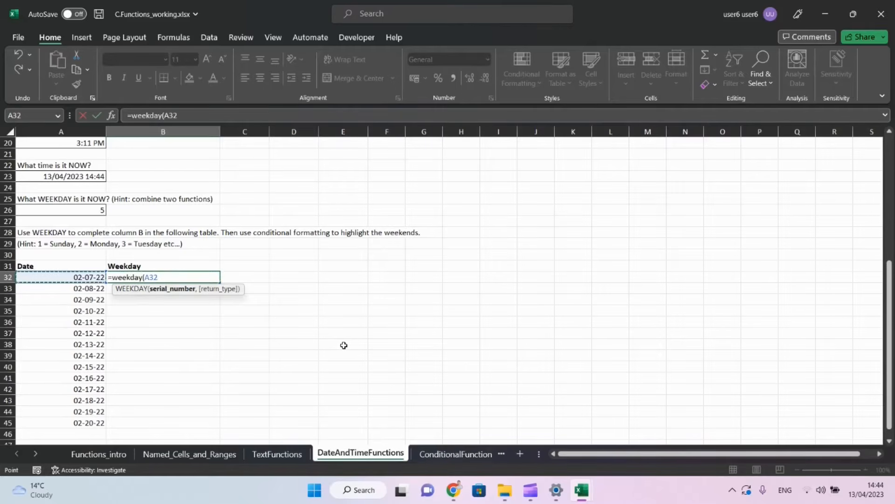
pyautogui.write(')')
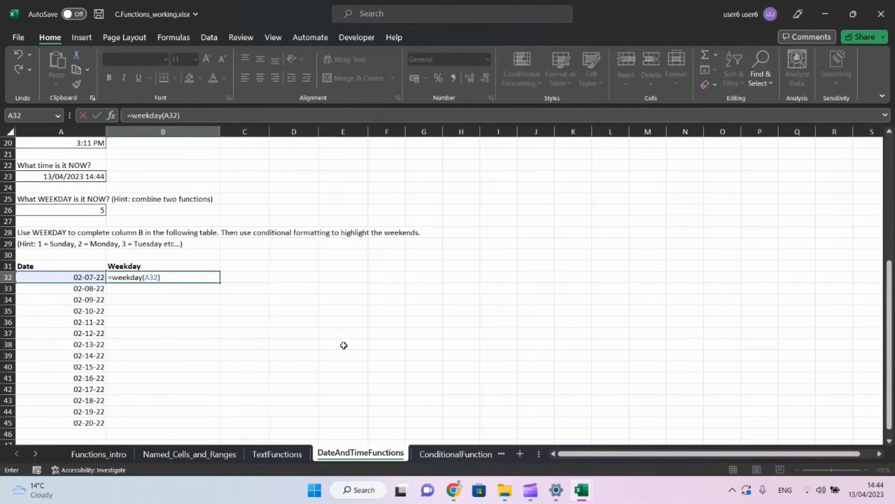
pyautogui.hotkey('ctrl', 'Return')
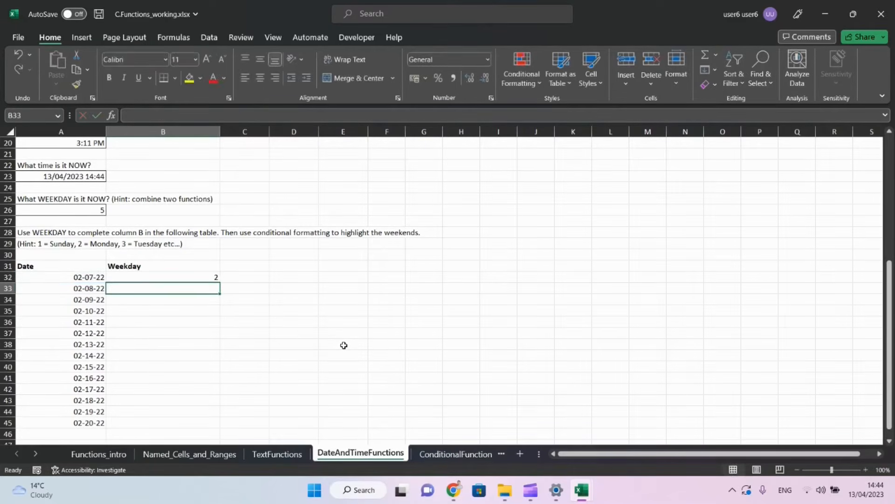
# - Copy the WEEKDAY formula from B32 into B33:B45 to complete the Weekday column
pyautogui.hotkey('ctrl', 'c')
pyautogui.press('Down')
pyautogui.press('Down')
pyautogui.press('Down')
pyautogui.press('Down')
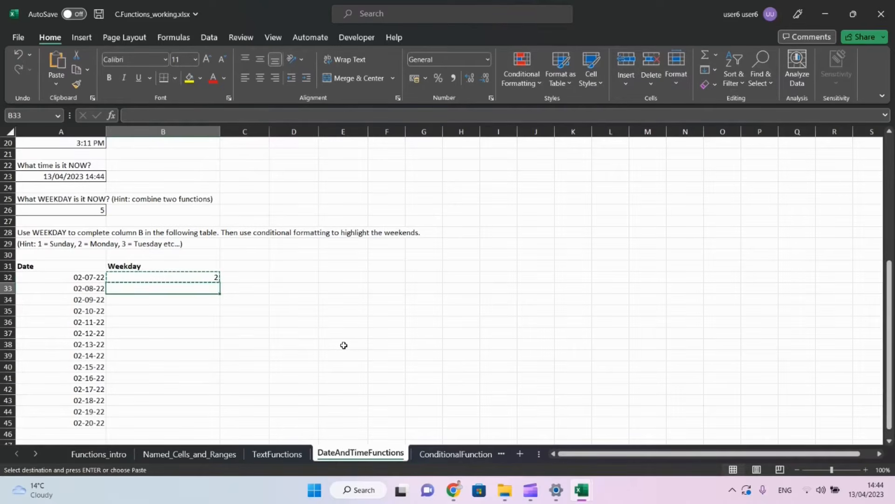
pyautogui.press('Down')
pyautogui.press('Down')
pyautogui.press('Down')
pyautogui.press('Down')
pyautogui.press('Down')
pyautogui.press('Down')
pyautogui.press('Down')
pyautogui.press('Down')
pyautogui.press('Down')
pyautogui.press('Down')
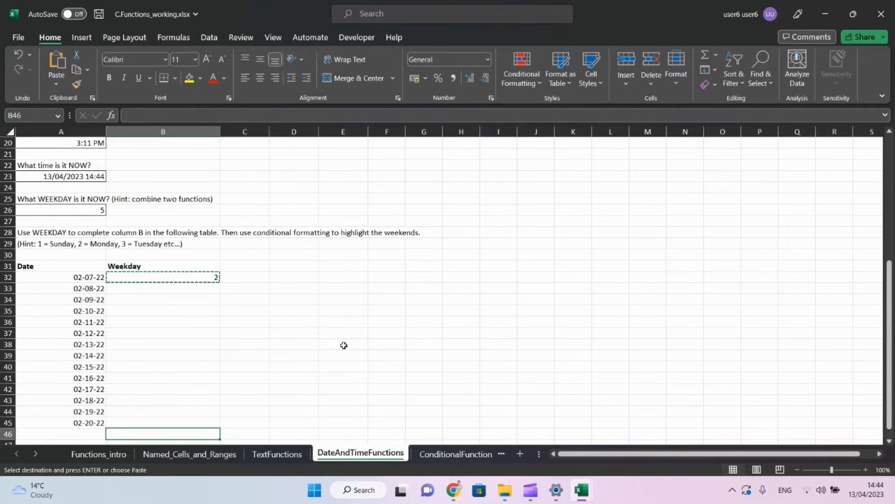
pyautogui.press('Up')
pyautogui.hotkey('shift', 'Up')
pyautogui.hotkey('shift', 'Up')
pyautogui.hotkey('shift', 'Up')
pyautogui.hotkey('shift', 'Up')
pyautogui.hotkey('shift', 'Up')
pyautogui.hotkey('shift', 'Up')
pyautogui.hotkey('shift', 'Up')
pyautogui.hotkey('shift', 'Up')
pyautogui.hotkey('shift', 'Up')
pyautogui.hotkey('shift', 'Up')
pyautogui.hotkey('shift', 'Up')
pyautogui.hotkey('shift', 'Up')
pyautogui.hotkey('shift', 'Up')
pyautogui.hotkey('shift', 'Up')
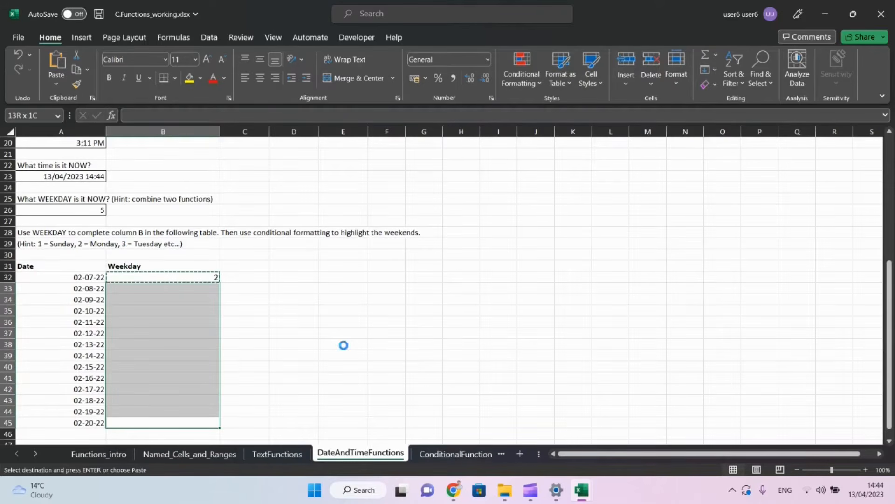
pyautogui.hotkey('shift', 'Down')
pyautogui.hotkey('ctrl', 'v')
# - Highlight Weekday values less than 2 in B32:B45 with a conditional formatting rule using Green Fill with Dark Green Text
pyautogui.press('Up')
pyautogui.press('Up')
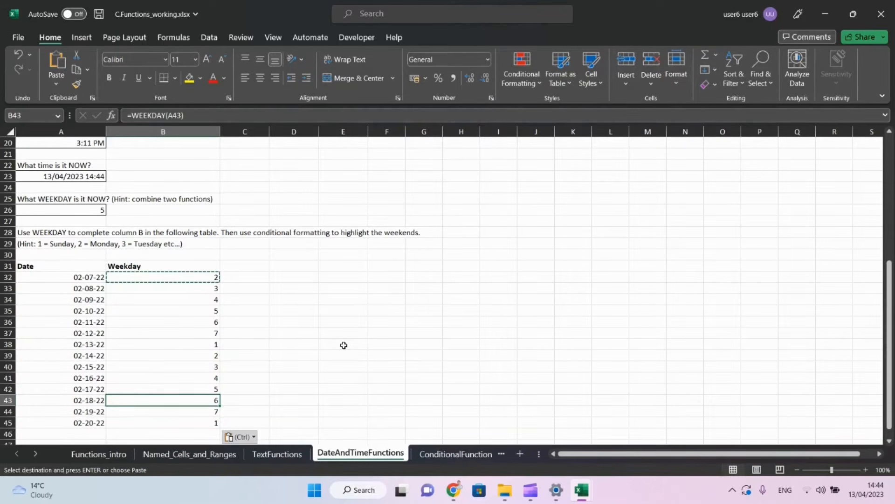
pyautogui.hotkey('ctrl', 'Up')
pyautogui.press('Down')
pyautogui.hotkey('ctrl', 'shift', 'Down')
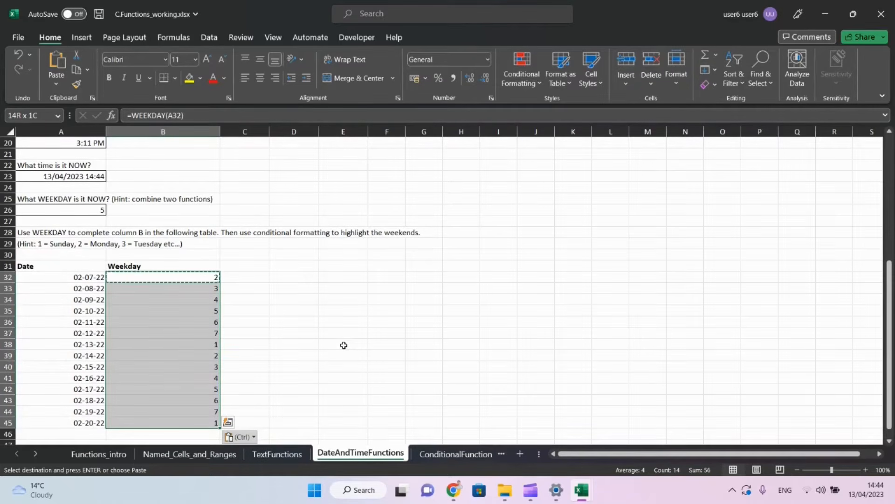
pyautogui.click(522, 74)
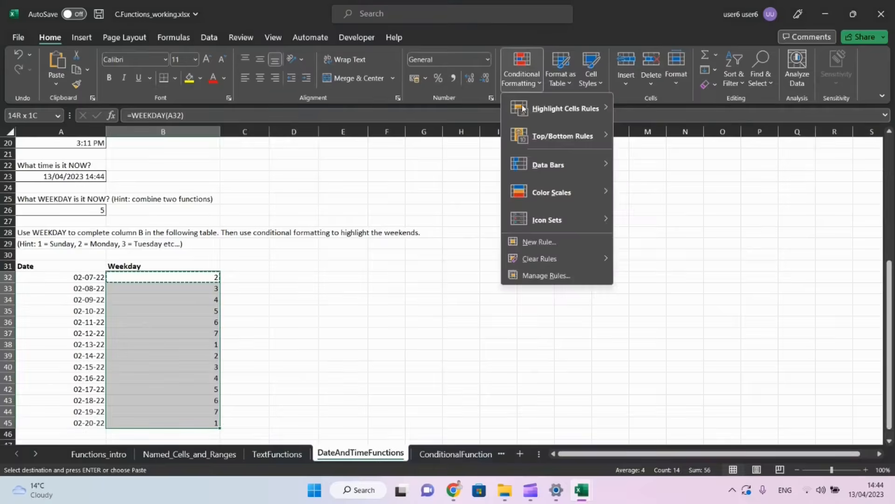
pyautogui.moveTo(545, 107)
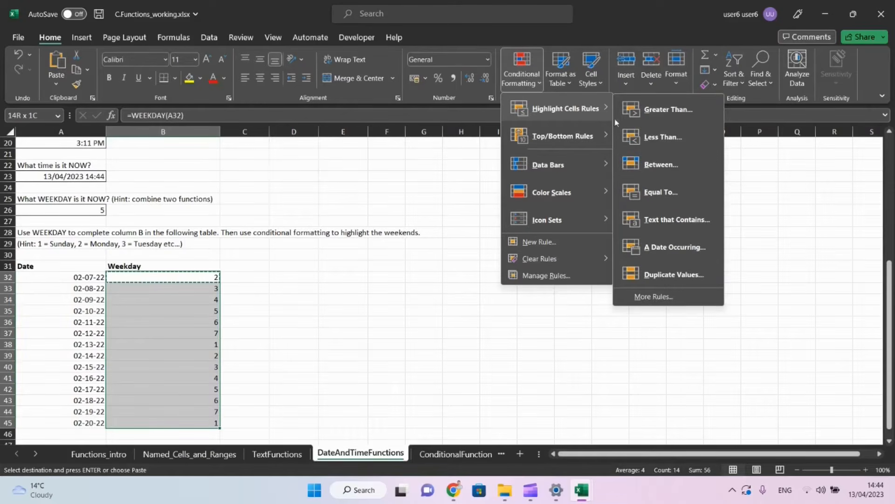
pyautogui.click(649, 138)
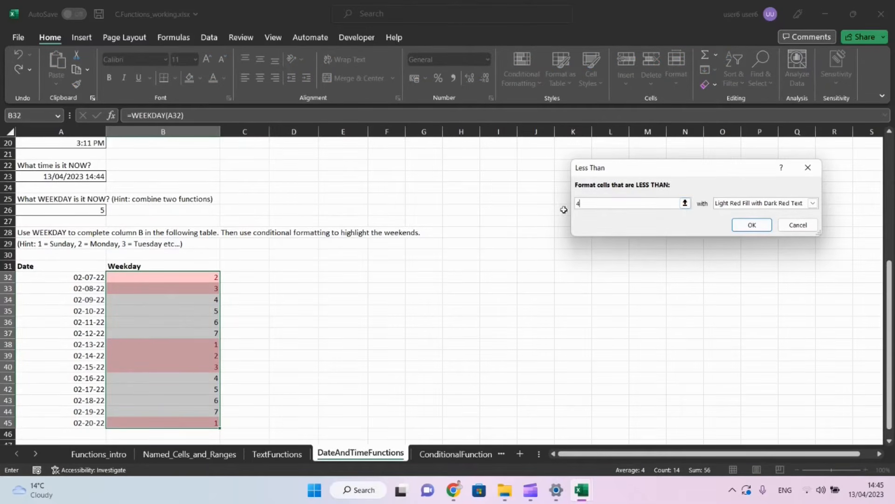
pyautogui.click(621, 204)
pyautogui.press('BackSpace')
pyautogui.write('2')
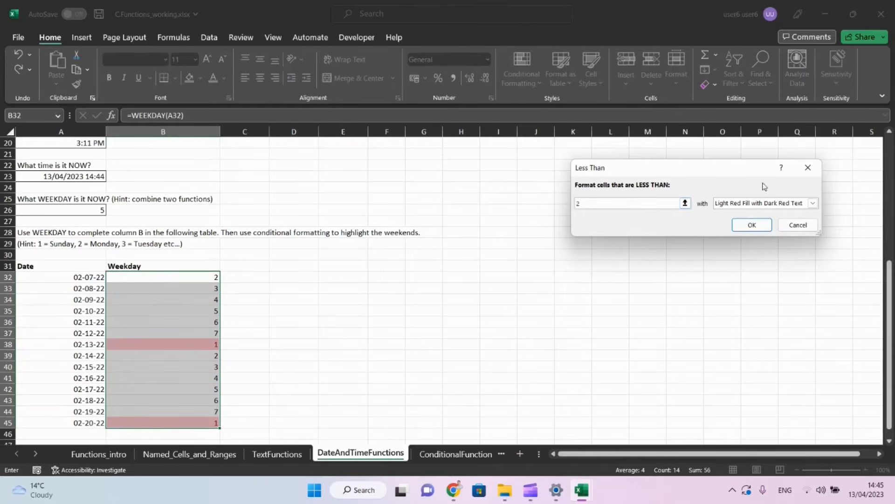
pyautogui.click(813, 203)
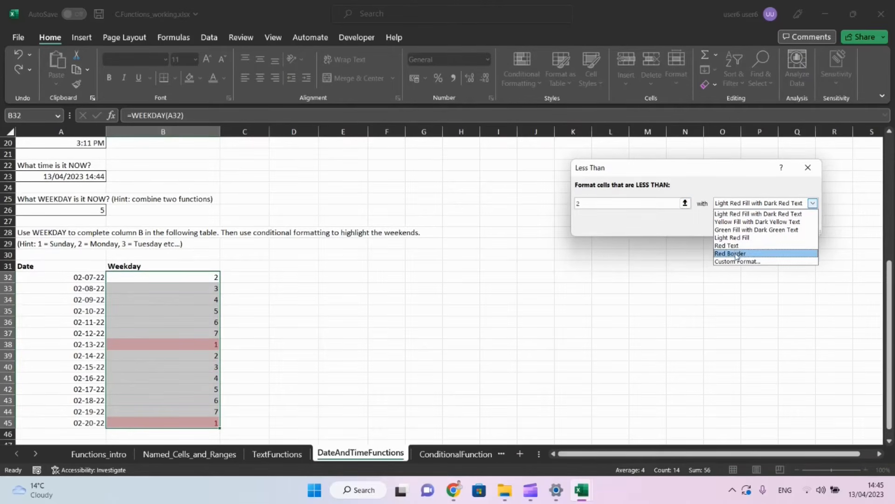
pyautogui.click(735, 230)
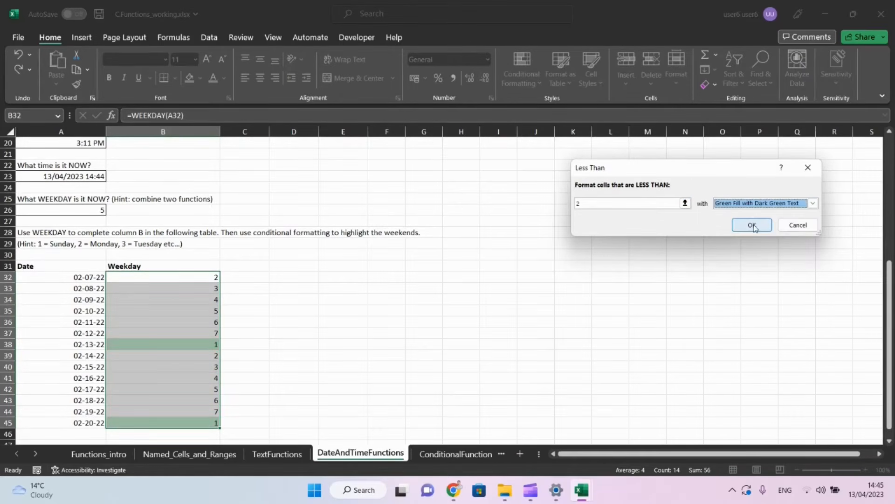
pyautogui.click(754, 225)
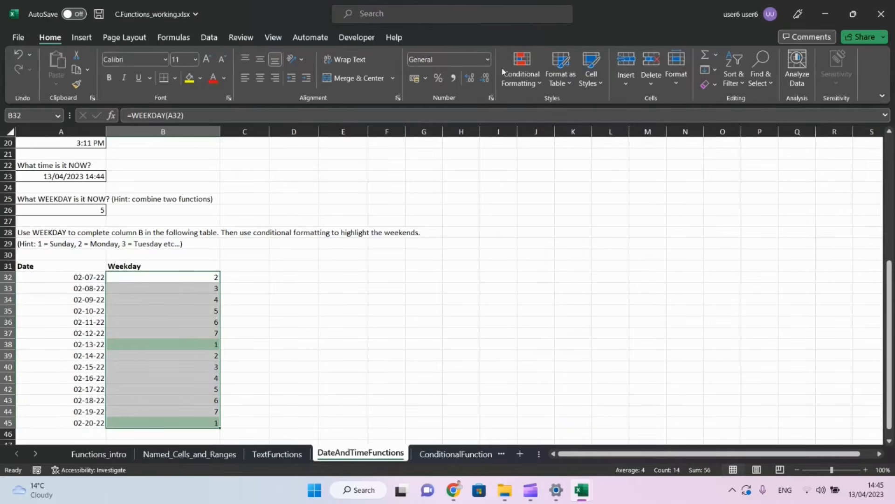
# - Add a conditional formatting rule to B32:B45 that marks values greater than 6 with Green Fill with Dark Green Text
pyautogui.click(527, 80)
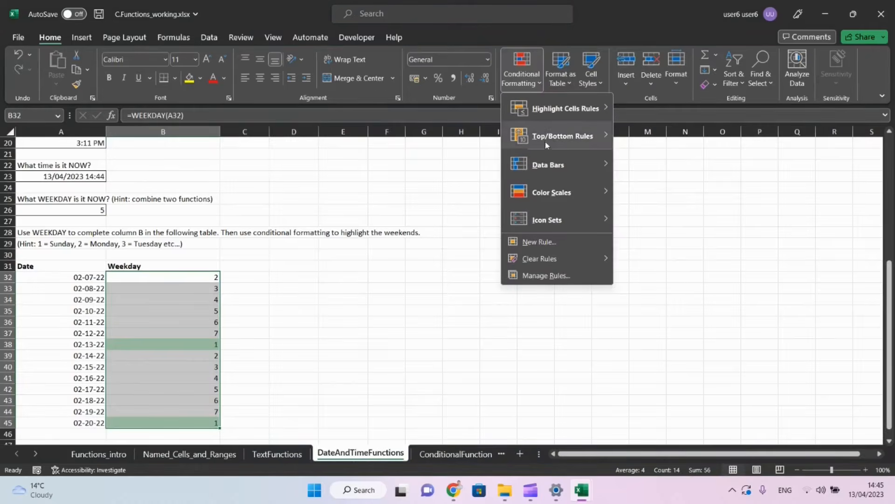
pyautogui.moveTo(546, 139)
pyautogui.moveTo(597, 104)
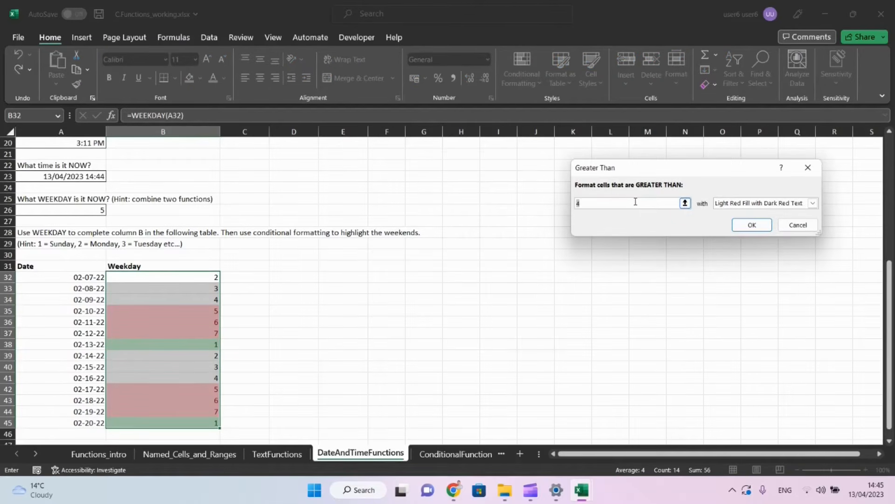
pyautogui.write('6')
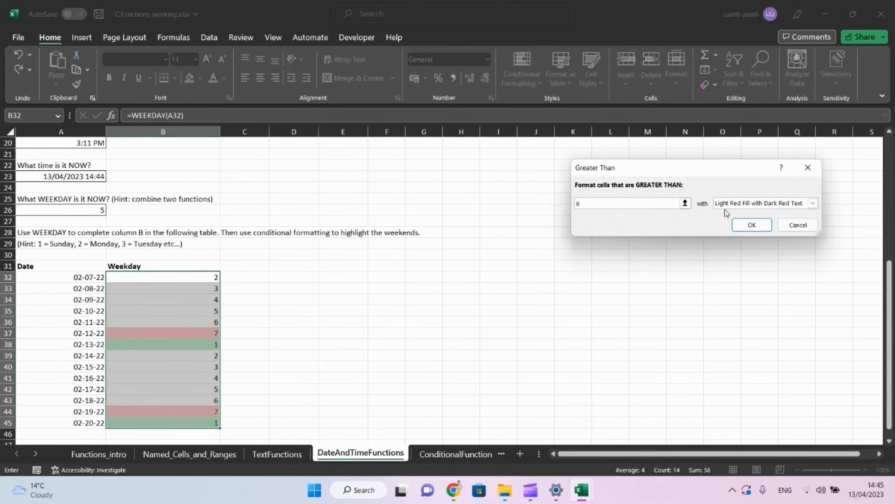
pyautogui.click(813, 203)
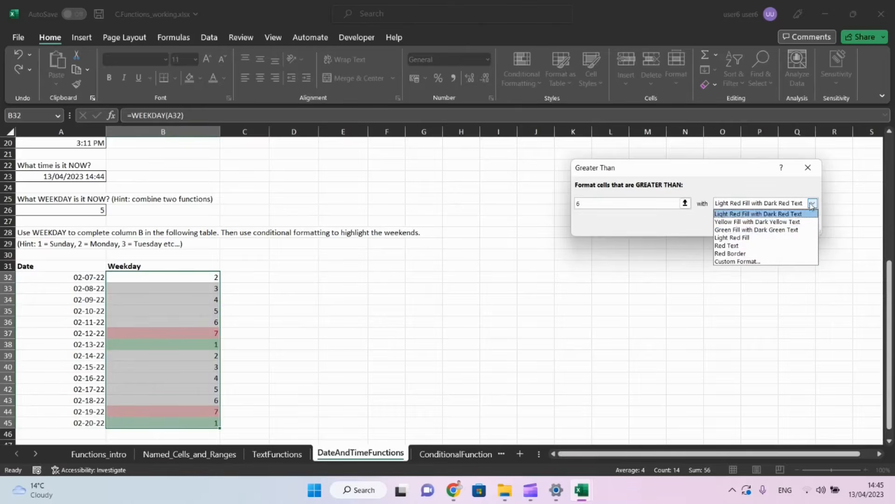
pyautogui.click(730, 232)
pyautogui.click(751, 225)
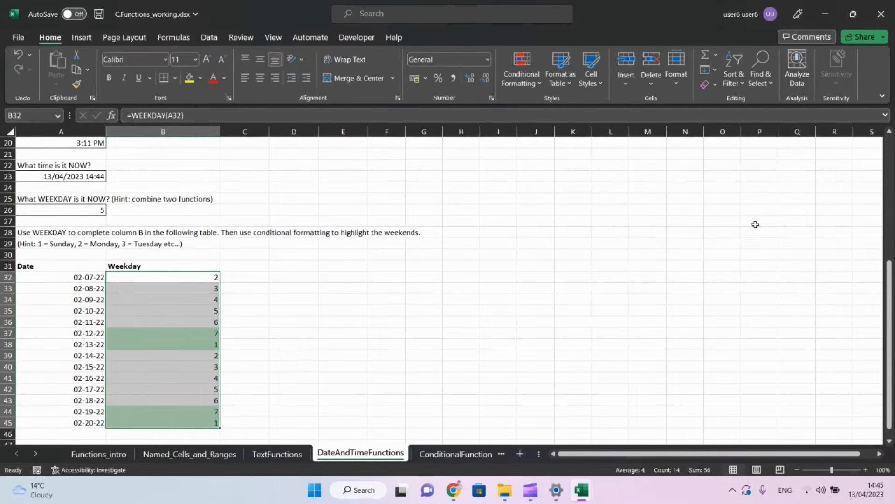
pyautogui.click(258, 344)
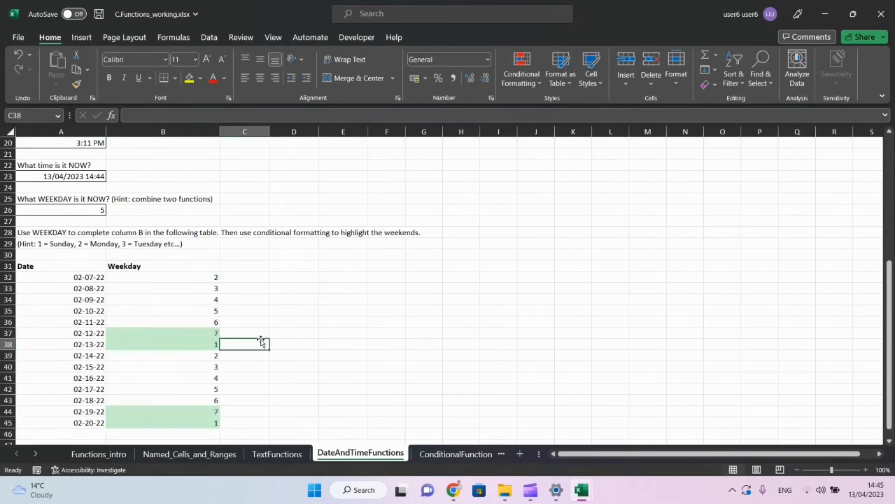
pyautogui.click(200, 343)
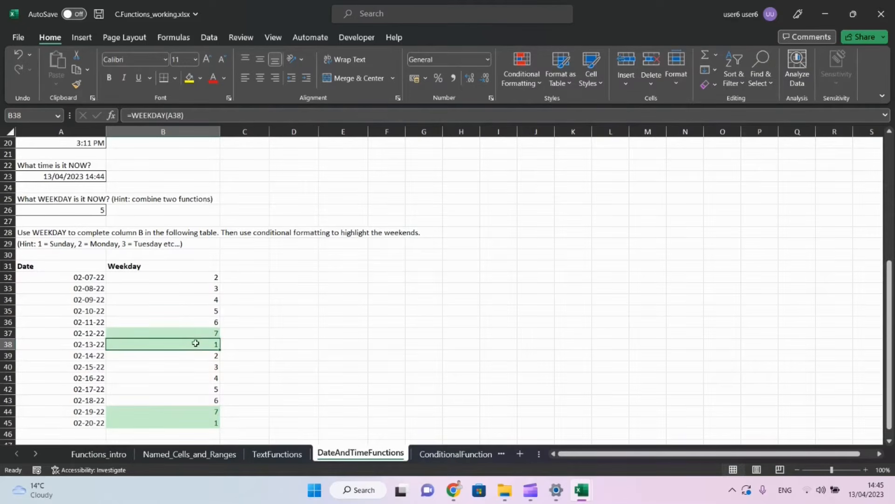
pyautogui.click(195, 332)
pyautogui.click(193, 344)
# - Open the ConditionalFunctions sheet and examine the IF explanation and the example formula in C11
pyautogui.click(453, 458)
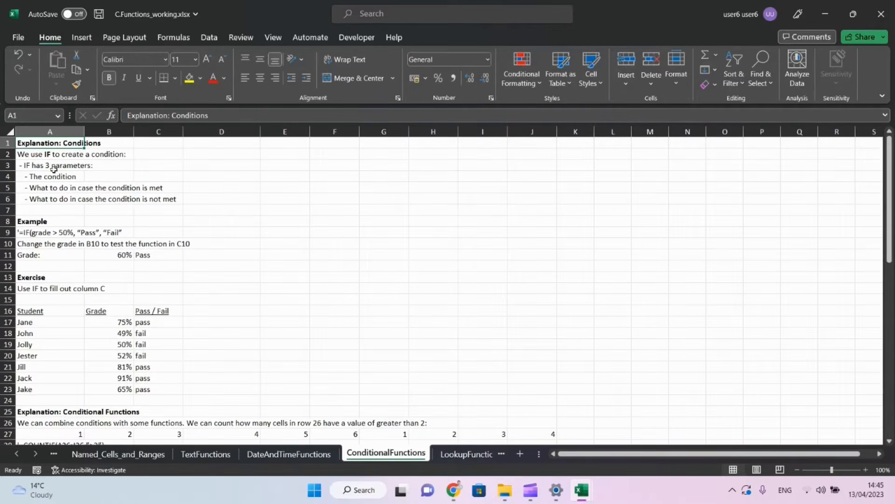
pyautogui.click(46, 154)
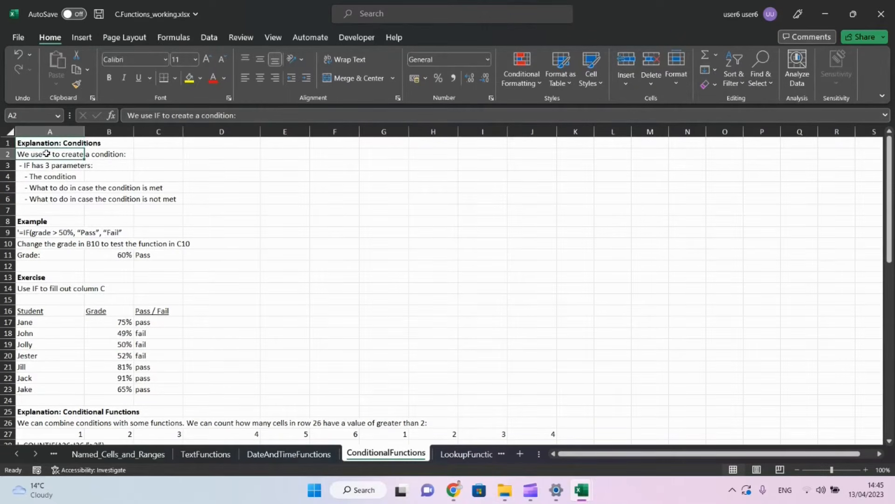
pyautogui.click(143, 258)
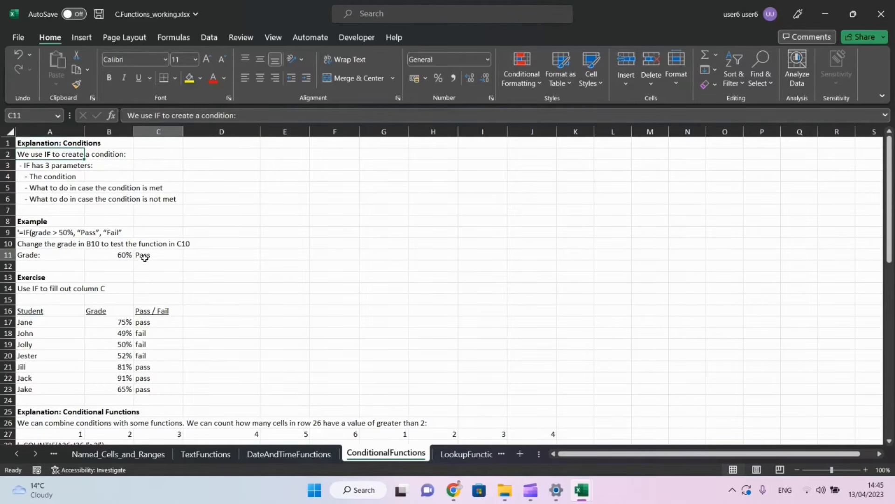
pyautogui.click(150, 112)
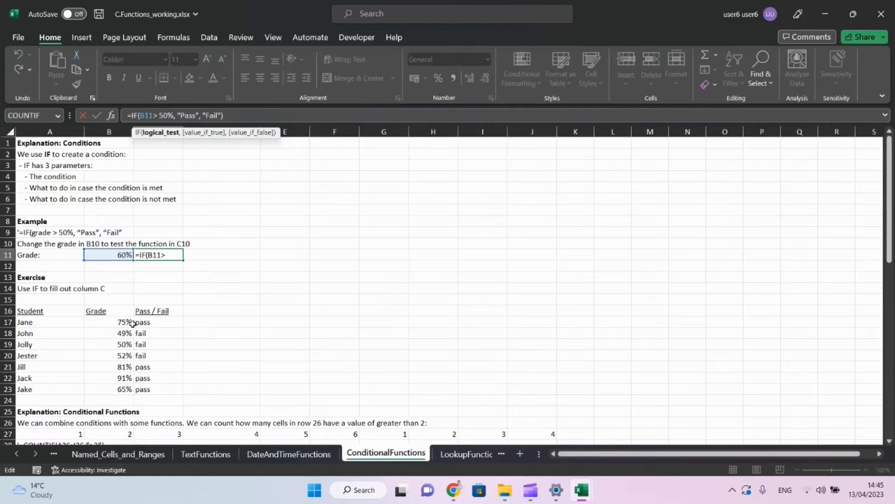
# - Examine the IF formulas in the Pass / Fail column, C17:C23, and the conditional functions section below it
pyautogui.click(161, 321)
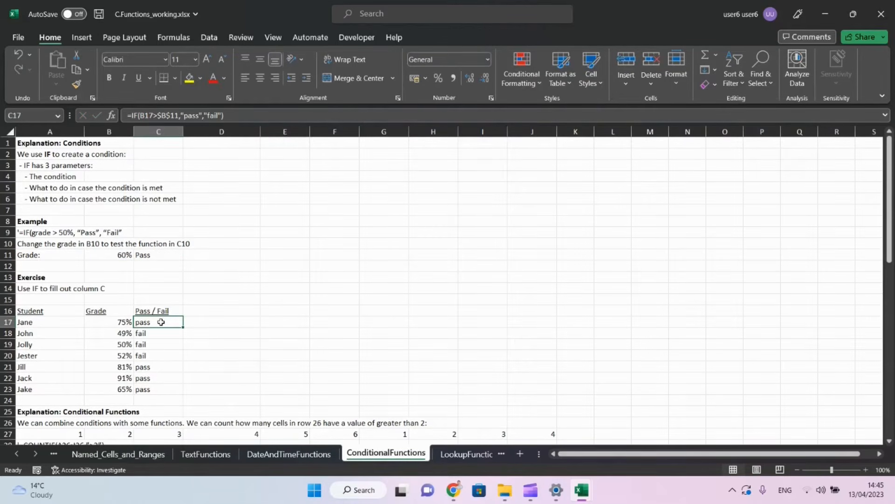
pyautogui.press('Down')
pyautogui.press('Down')
pyautogui.press('Down')
pyautogui.press('Down')
pyautogui.press('Down')
pyautogui.press('Down')
pyautogui.press('Down')
pyautogui.press('Down')
pyautogui.press('Down')
pyautogui.press('Down')
pyautogui.press('Down')
pyautogui.press('Down')
pyautogui.press('Down')
pyautogui.press('Down')
pyautogui.press('Down')
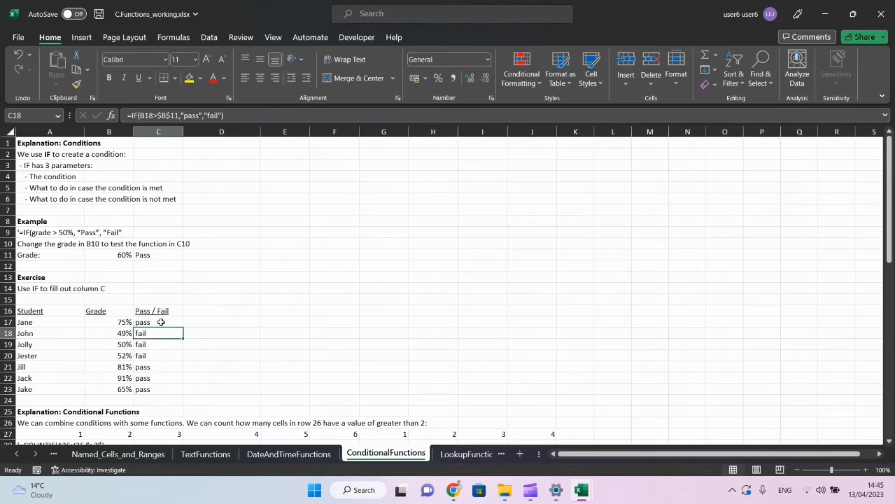
pyautogui.press('Up')
pyautogui.press('Up')
pyautogui.press('Up')
pyautogui.press('Up')
pyautogui.press('Up')
pyautogui.press('Up')
pyautogui.press('Up')
pyautogui.press('Up')
pyautogui.press('Up')
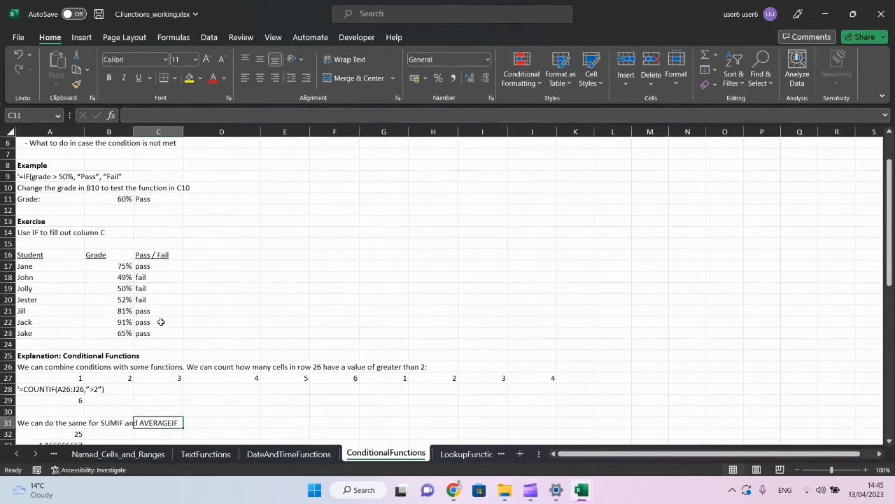
pyautogui.press('Down')
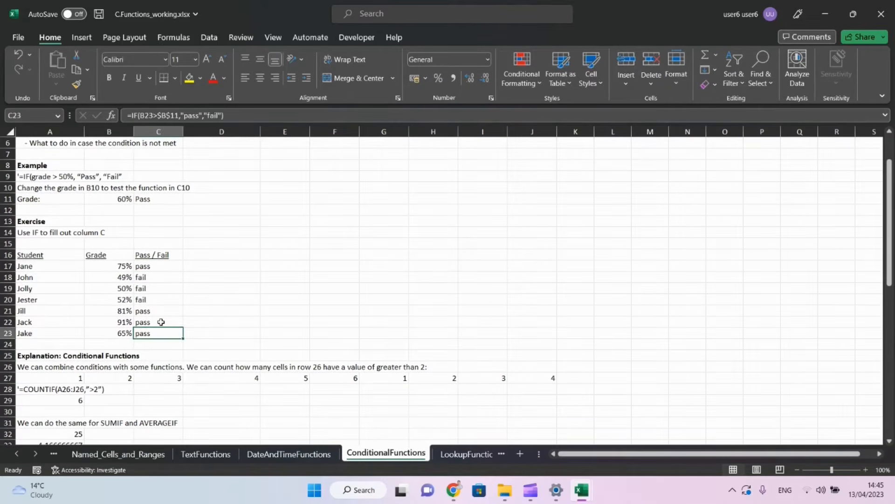
# - Enter =COUNTIF(A27:J27,">2") in A29 to count the row 27 cells greater than 2
pyautogui.press('Left')
pyautogui.press('Down')
pyautogui.press('Down')
pyautogui.press('Down')
pyautogui.press('Down')
pyautogui.press('Down')
pyautogui.press('Left')
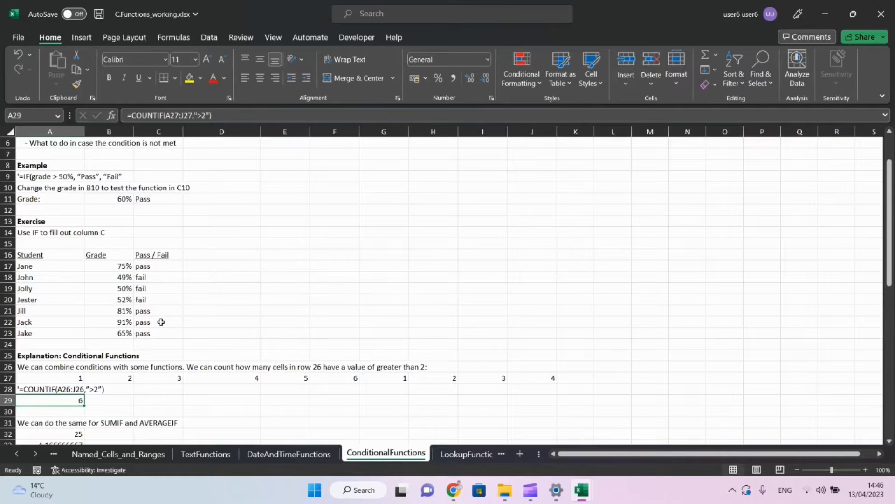
pyautogui.write('=c')
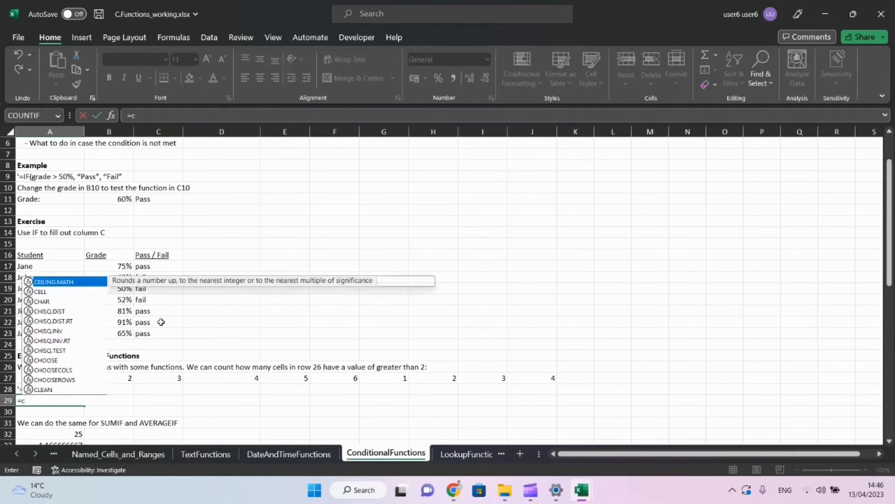
pyautogui.write('ountif')
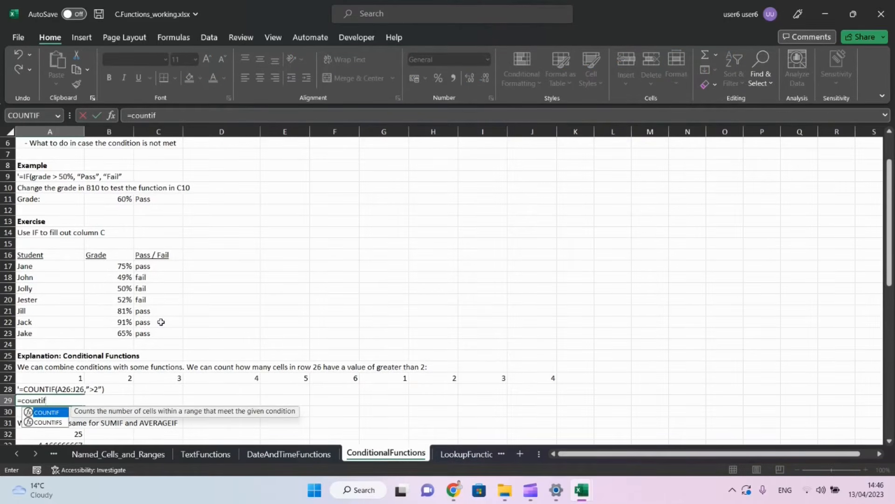
pyautogui.write('(')
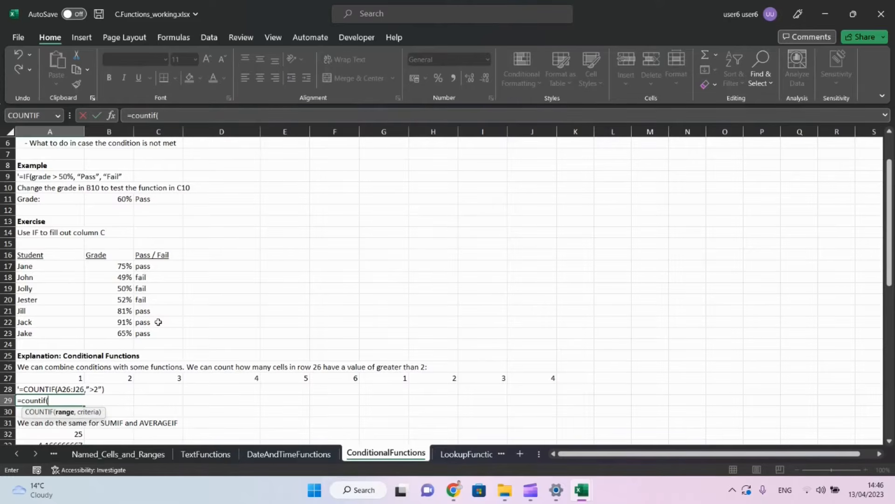
pyautogui.moveTo(61, 377); pyautogui.dragTo(541, 380)
pyautogui.write(',')
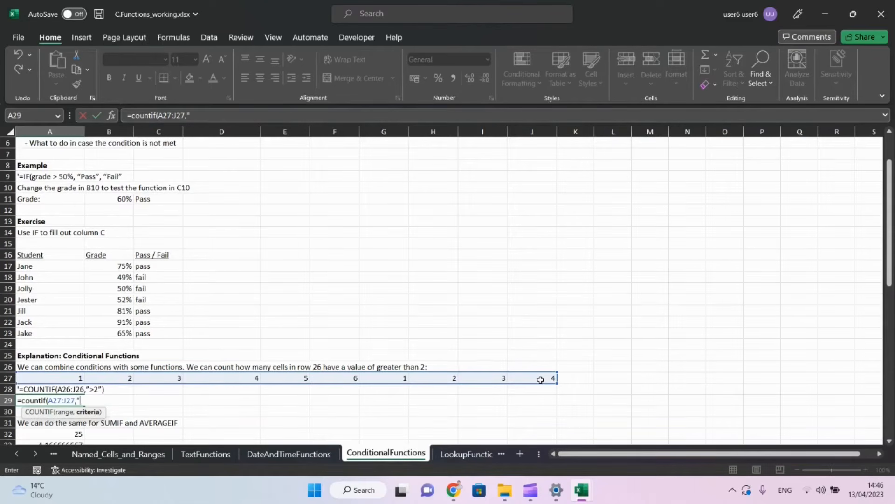
pyautogui.write('">2")')
pyautogui.press('Return')
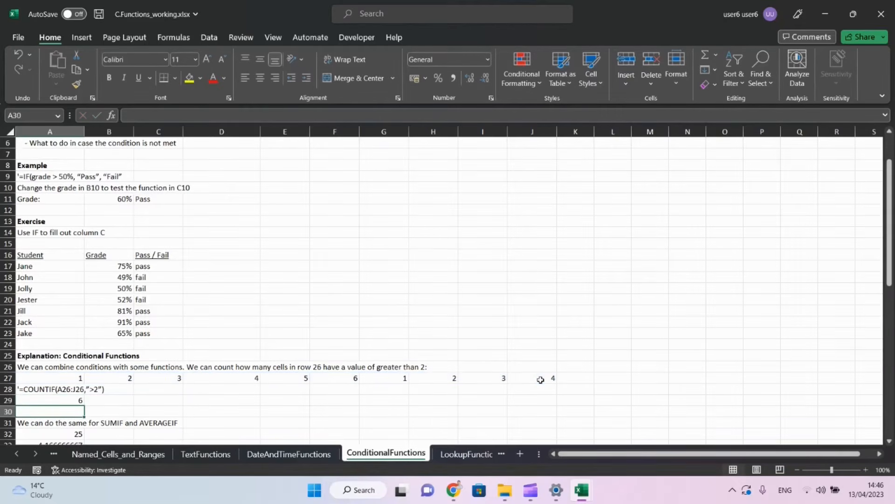
# - Review the values at the start of row 27 and the range and criteria of the COUNTIF formula in A29
pyautogui.press('Up')
pyautogui.press('Up')
pyautogui.press('Up')
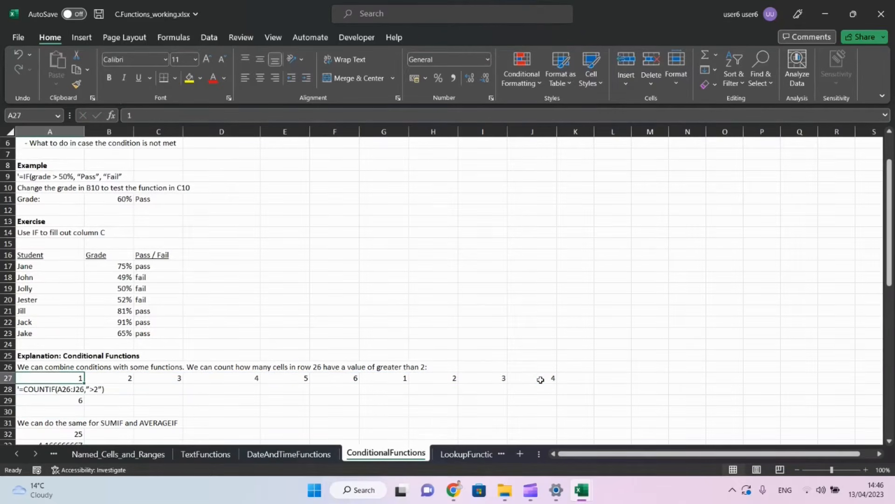
pyautogui.press('Right')
pyautogui.press('Right')
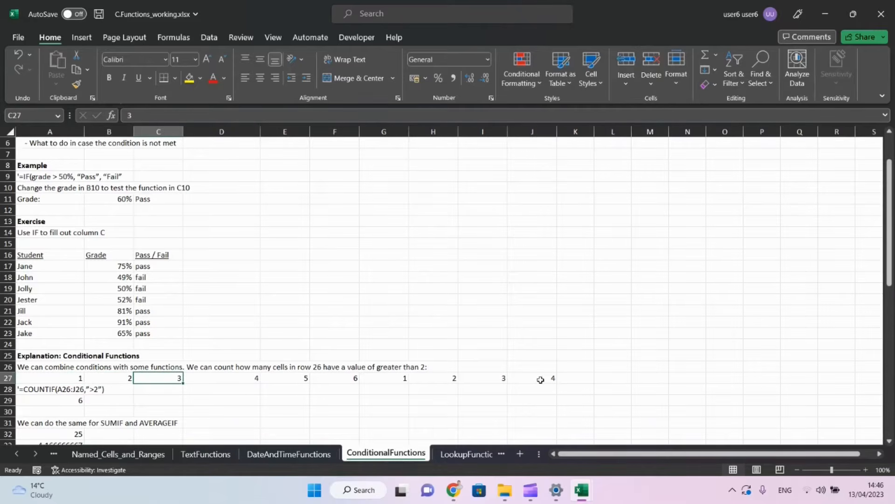
pyautogui.press('Left')
pyautogui.press('Left')
pyautogui.press('Down')
pyautogui.press('Down')
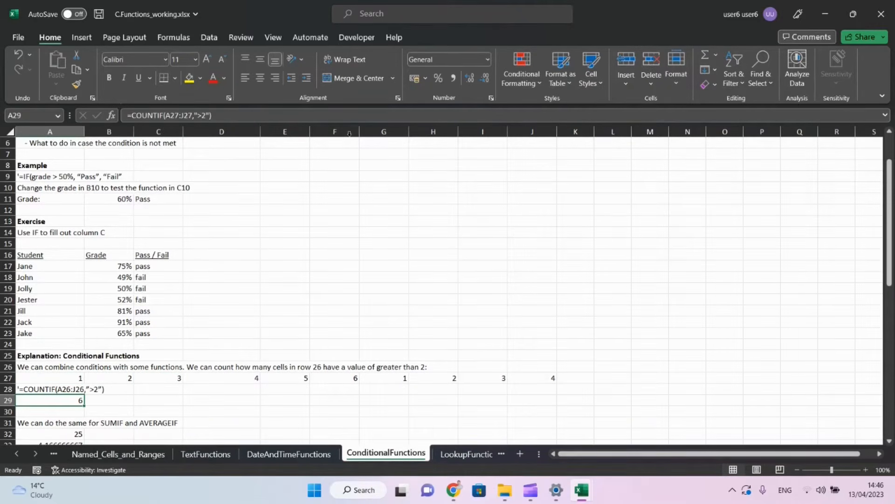
pyautogui.click(328, 117)
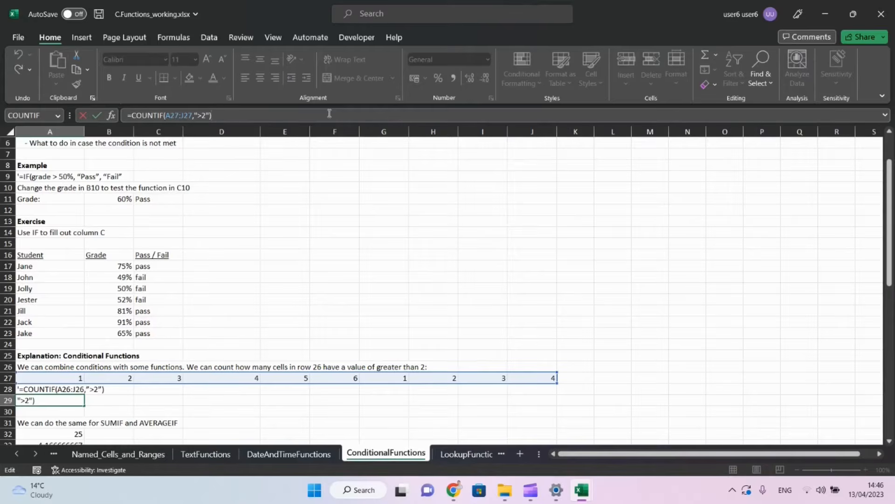
pyautogui.press('Return')
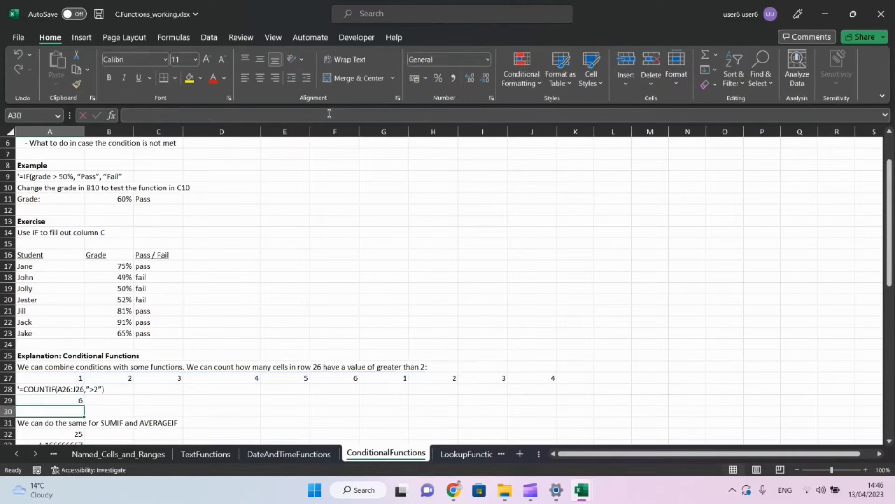
# - Review the COUNTIF example text in A28 and each of the row 27 values from A27 to J27
pyautogui.press('Up')
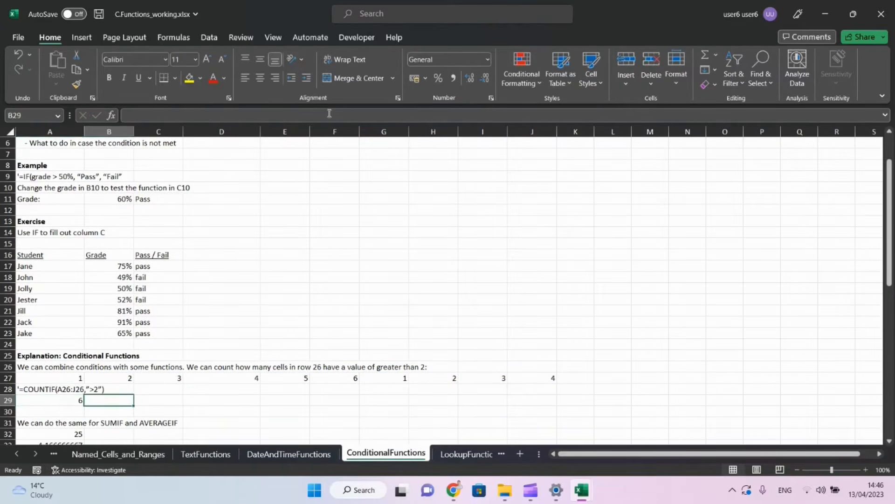
pyautogui.press('Up')
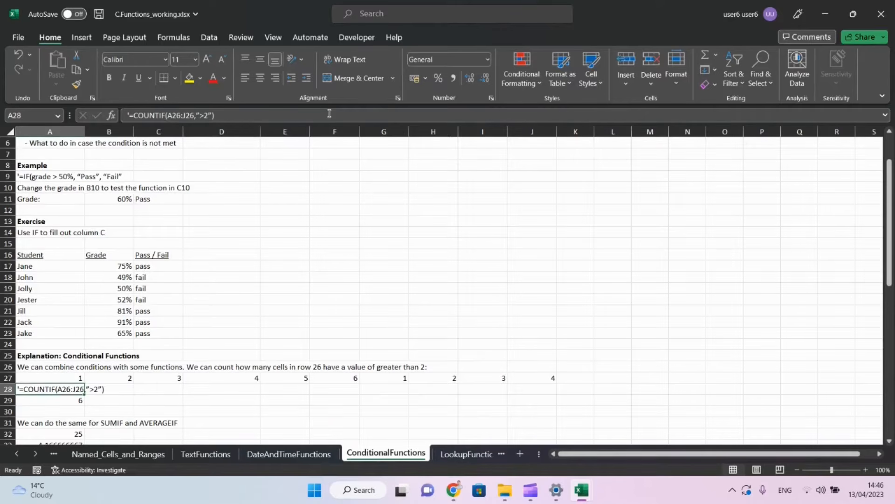
pyautogui.press('Down')
pyautogui.press('Up')
pyautogui.press('Up')
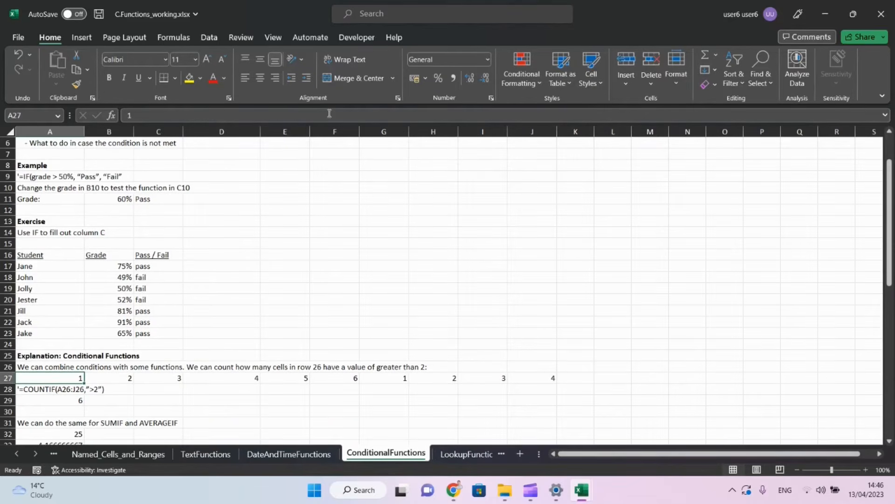
pyautogui.press('Right')
pyautogui.press('Right')
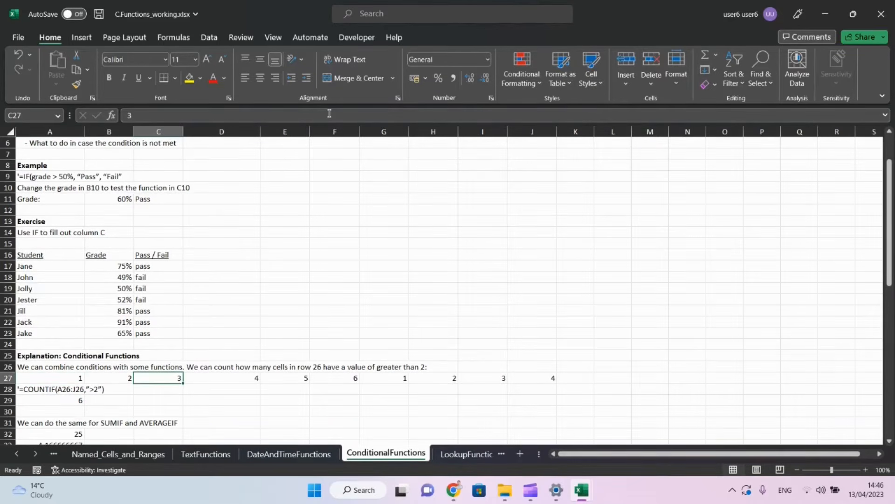
pyautogui.press('Right')
pyautogui.press('Right')
pyautogui.press('Right')
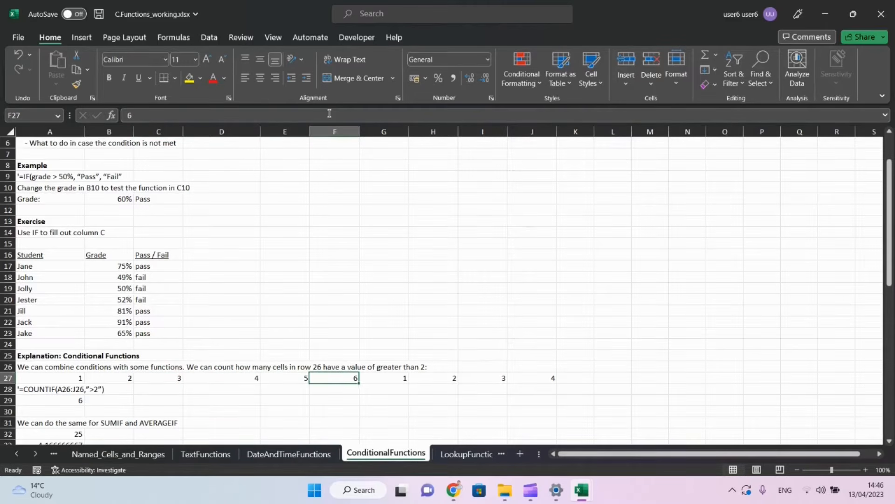
pyautogui.press('Right')
pyautogui.press('Right')
pyautogui.press('Right')
pyautogui.press('Right')
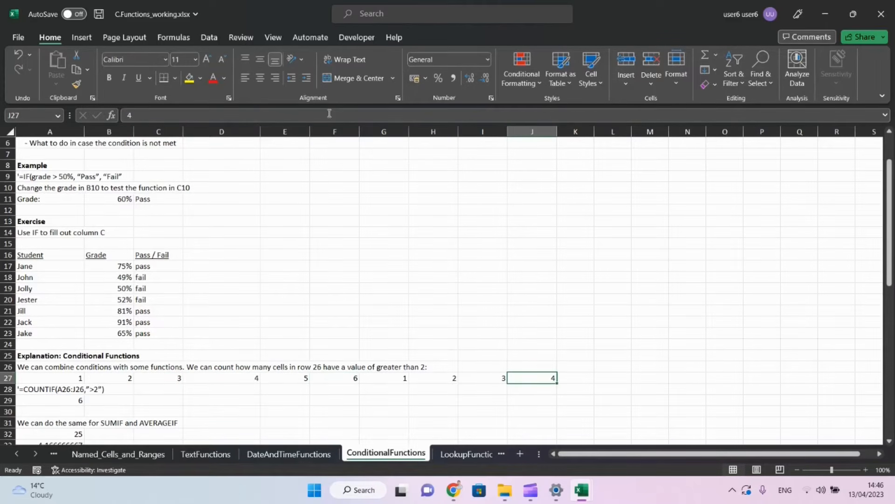
# - Enter =SUMIF(A27:J27,">2") in A32 to add up the row 27 values greater than 2
pyautogui.press('Down')
pyautogui.press('Down')
pyautogui.press('Down')
pyautogui.press('Down')
pyautogui.press('Down')
pyautogui.press('Down')
pyautogui.press('Down')
pyautogui.press('Down')
pyautogui.press('Down')
pyautogui.press('Down')
pyautogui.press('Down')
pyautogui.press('Down')
pyautogui.press('Down')
pyautogui.press('Down')
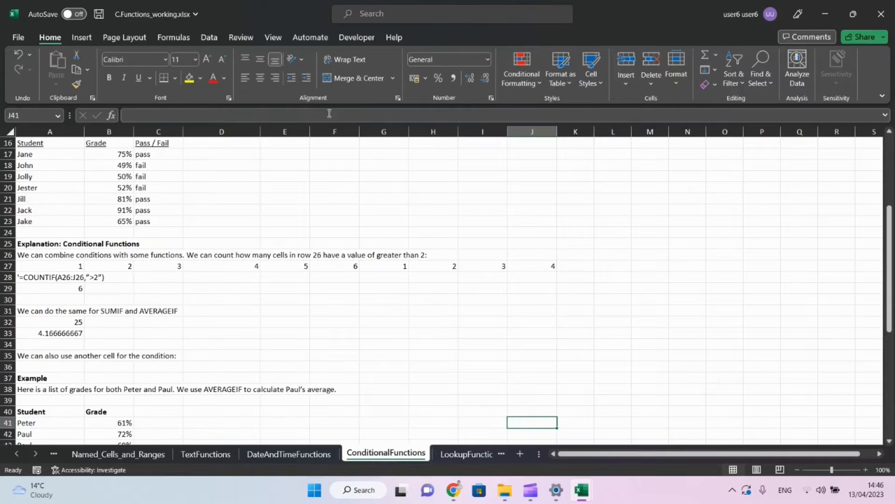
pyautogui.press('Left')
pyautogui.press('Left')
pyautogui.press('Left')
pyautogui.press('Left')
pyautogui.press('Left')
pyautogui.press('Left')
pyautogui.press('Left')
pyautogui.press('Left')
pyautogui.press('Left')
pyautogui.press('Up')
pyautogui.press('Up')
pyautogui.press('Up')
pyautogui.press('Up')
pyautogui.press('Up')
pyautogui.press('Up')
pyautogui.press('Up')
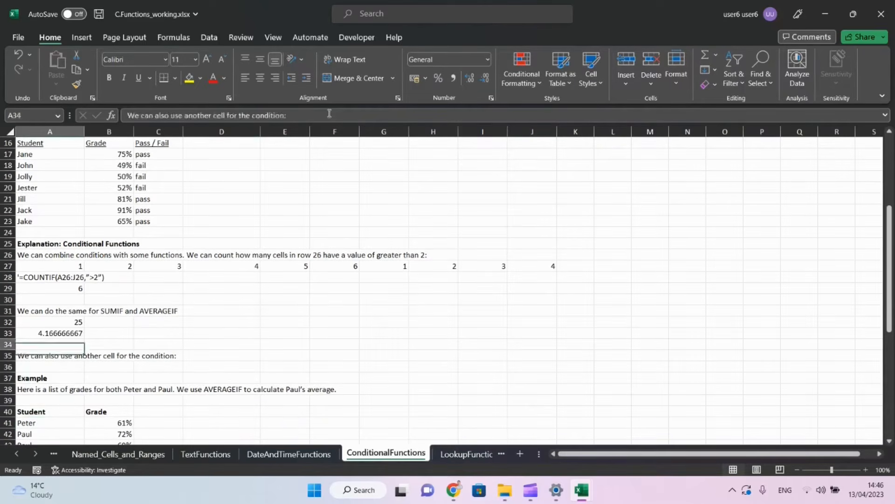
pyautogui.press('Up')
pyautogui.press('Up')
pyautogui.write('=')
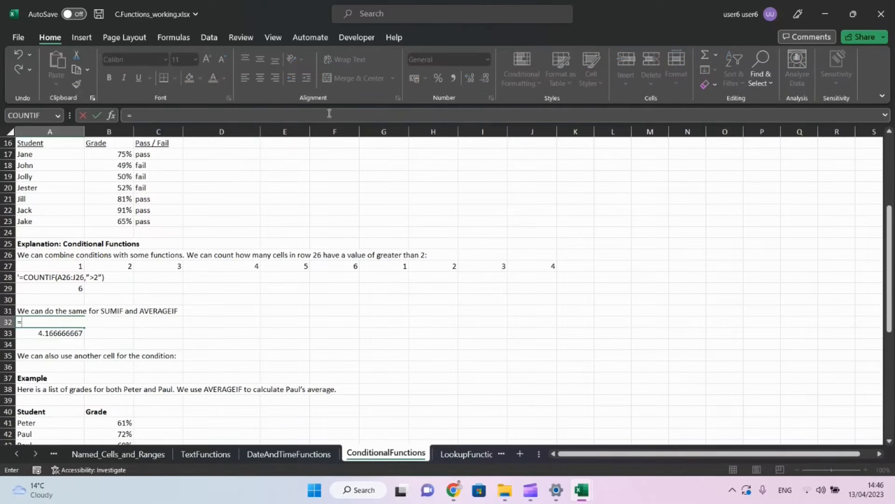
pyautogui.write('sumif(')
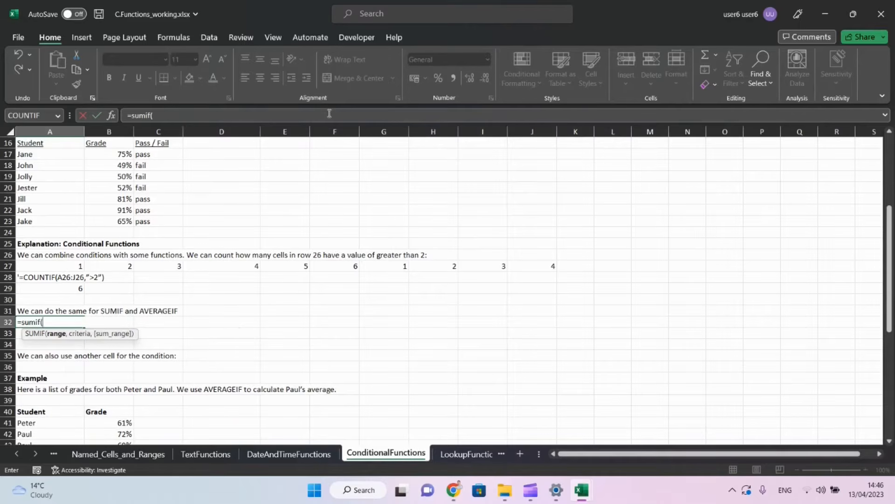
pyautogui.press('Up')
pyautogui.press('Up')
pyautogui.press('Up')
pyautogui.press('Up')
pyautogui.press('Up')
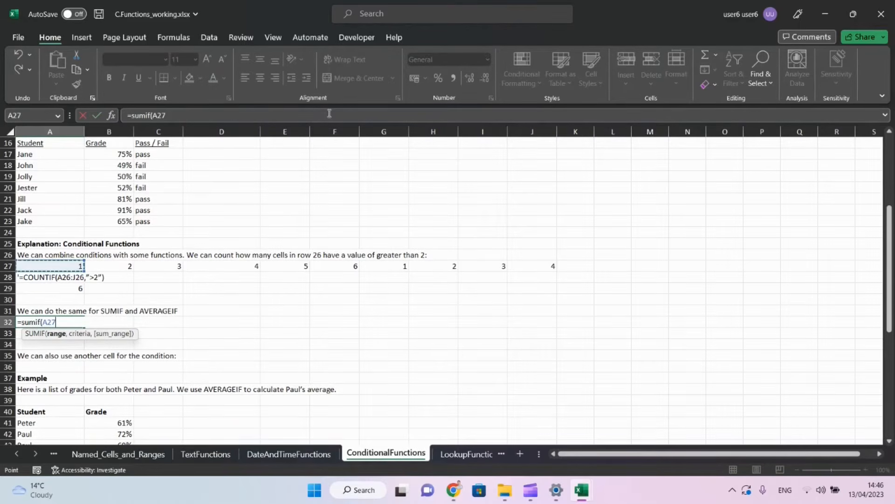
pyautogui.hotkey('ctrl', 'shift', 'Right')
pyautogui.write(',"')
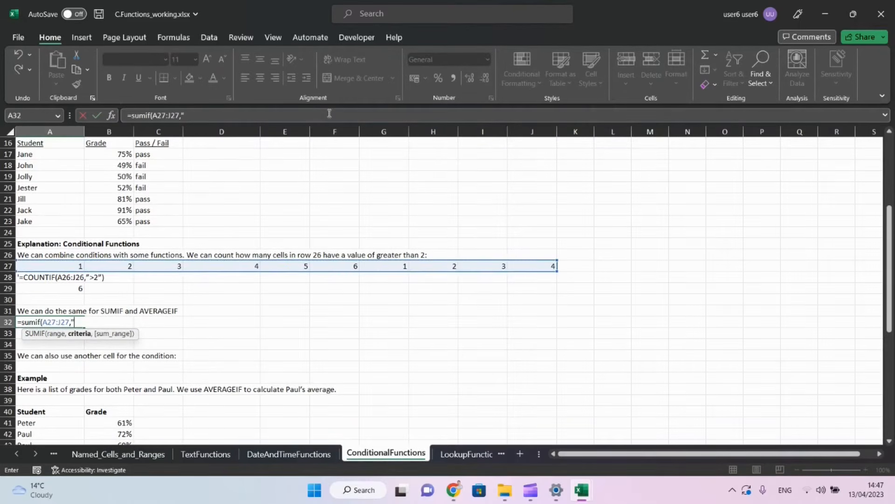
pyautogui.write('>2")')
pyautogui.press('Return')
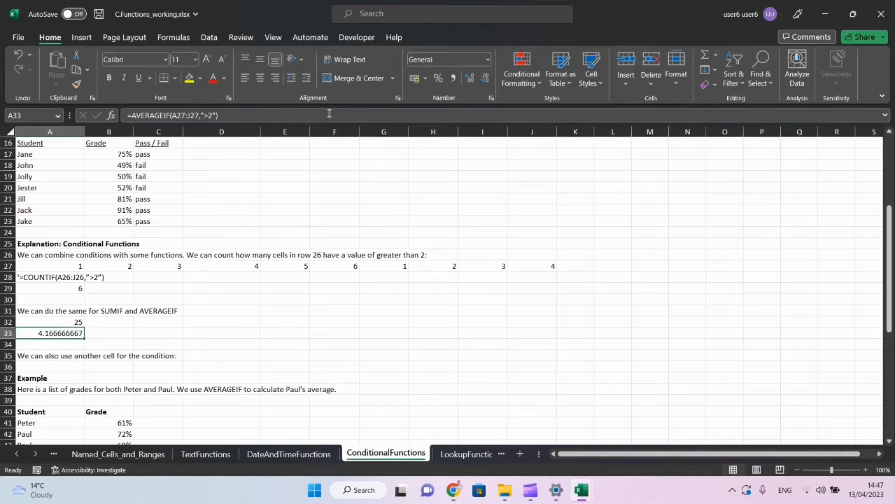
# - Enter =AVERAGEIF(A27:J27,">2") in A33 to average the row 27 values greater than 2
pyautogui.write('=ave')
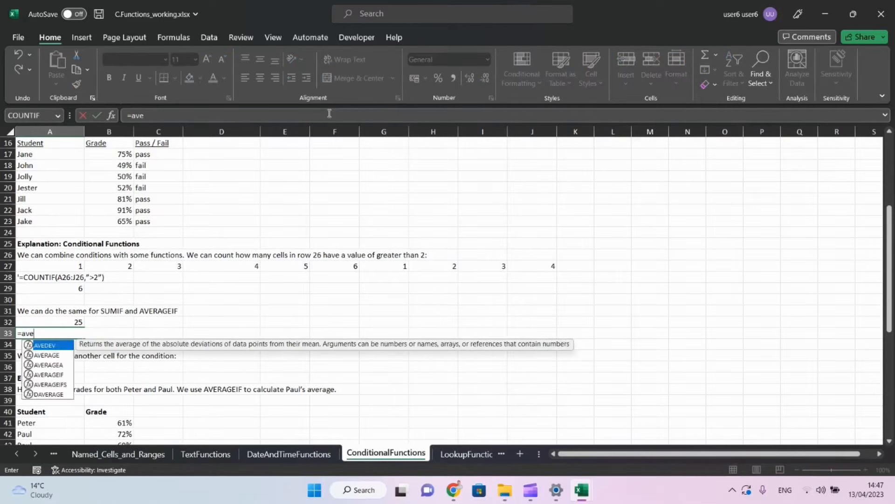
pyautogui.write('rageif(')
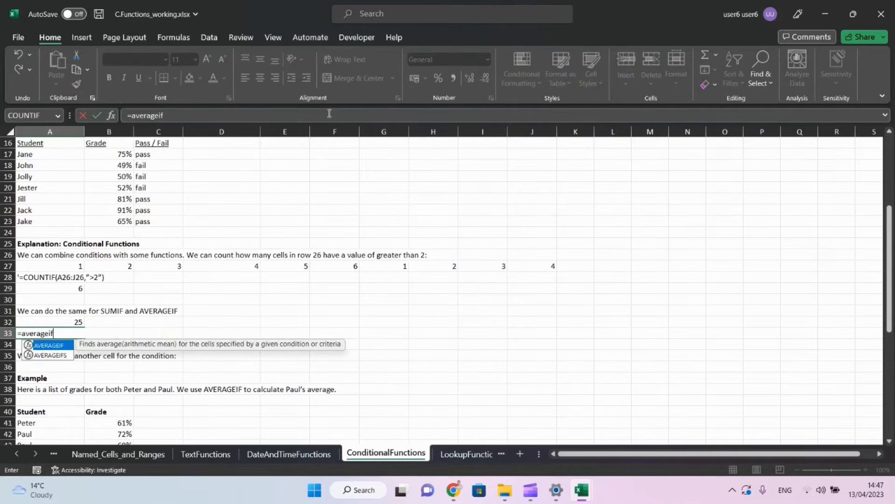
pyautogui.press('Up')
pyautogui.press('Up')
pyautogui.press('Up')
pyautogui.press('Up')
pyautogui.press('Up')
pyautogui.press('Up')
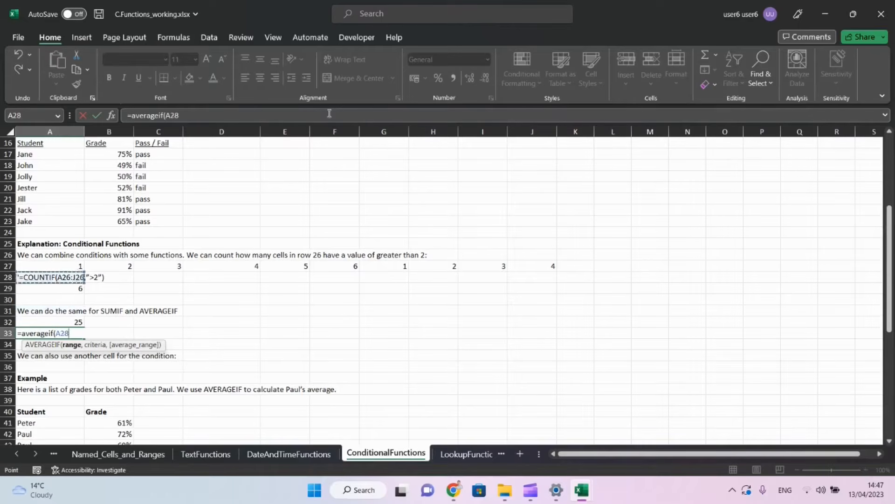
pyautogui.hotkey('ctrl', 'shift', 'Right')
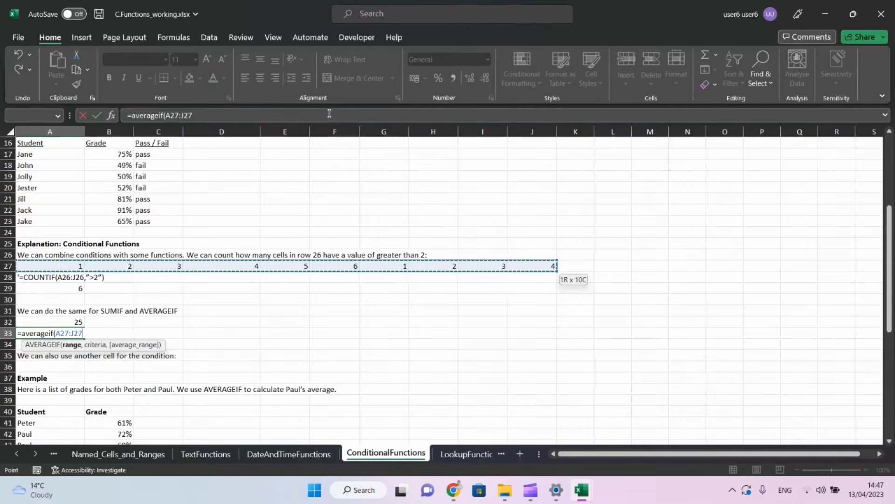
pyautogui.write(',">2')
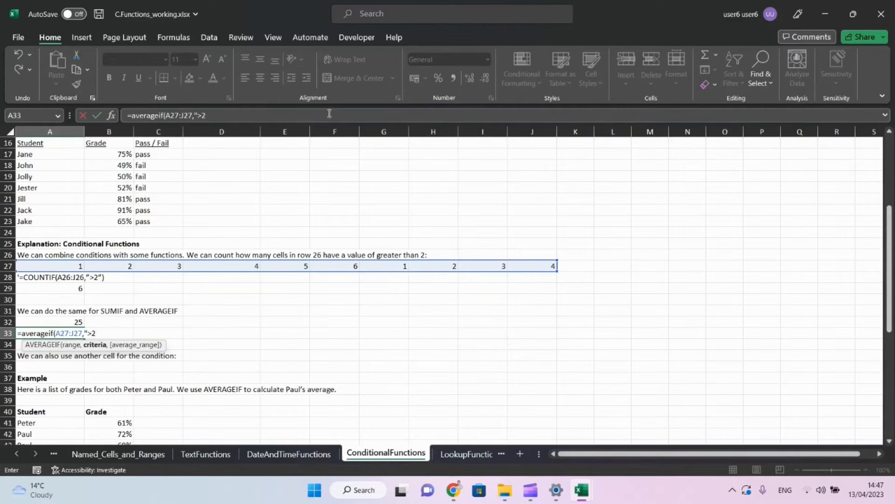
pyautogui.write('")')
pyautogui.press('Return')
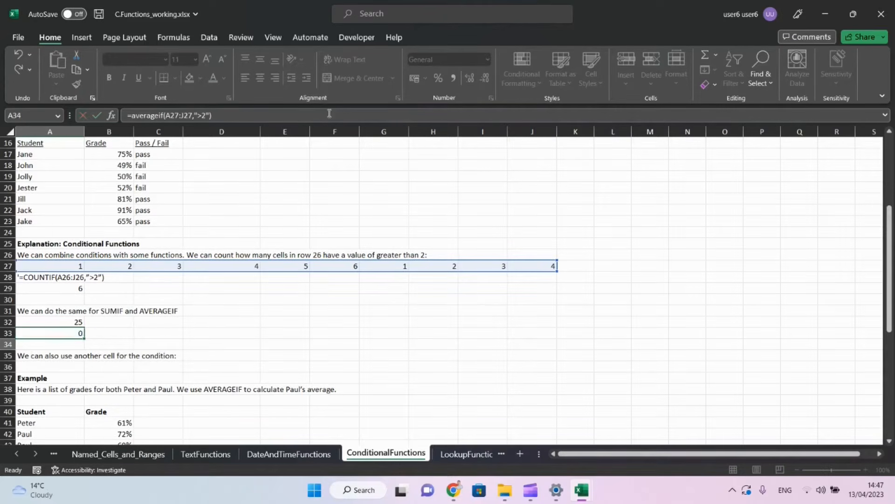
# - Examine the AVERAGEIF example in rows 37 to 48, including its description in row 38 and the student grade list
pyautogui.press('Down')
pyautogui.press('Down')
pyautogui.press('Down')
pyautogui.press('Down')
pyautogui.press('Down')
pyautogui.press('Down')
pyautogui.press('Down')
pyautogui.press('Down')
pyautogui.press('Down')
pyautogui.press('Down')
pyautogui.press('Down')
pyautogui.press('Down')
pyautogui.press('Down')
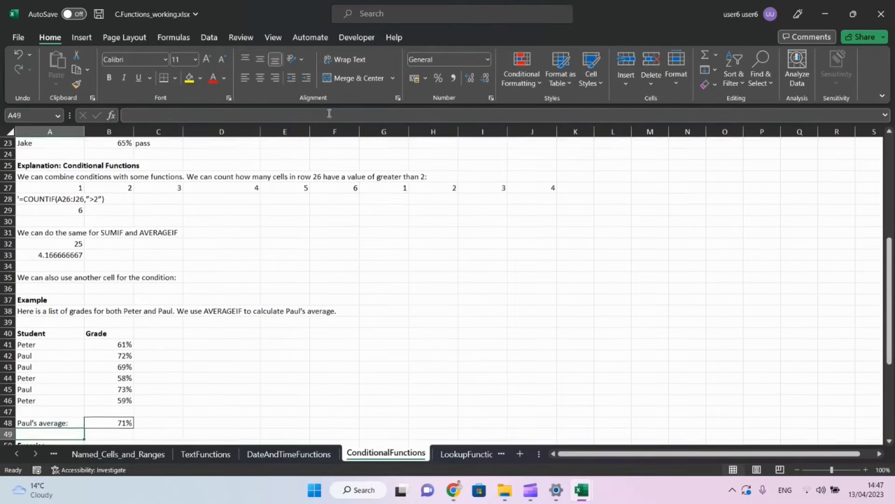
pyautogui.press('Down')
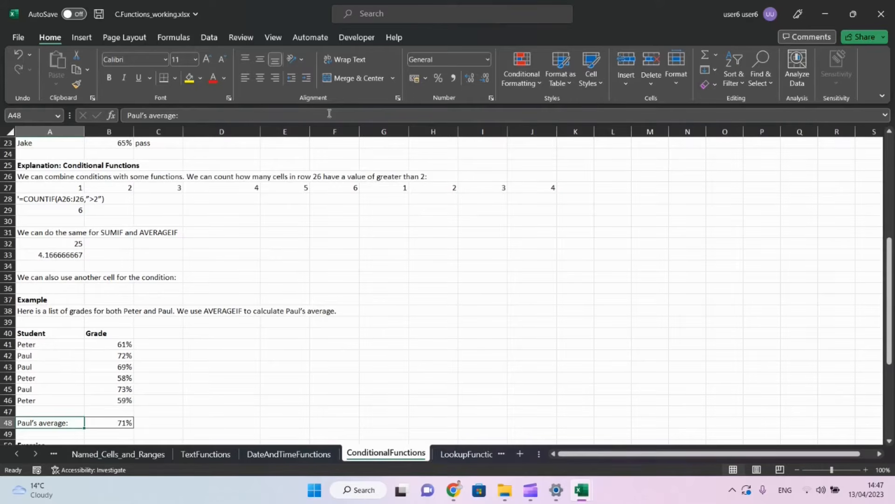
pyautogui.press('Right')
pyautogui.press('Up')
pyautogui.press('Up')
pyautogui.press('Up')
pyautogui.press('Up')
pyautogui.press('Up')
pyautogui.press('Up')
pyautogui.press('Up')
pyautogui.press('Up')
pyautogui.press('Up')
pyautogui.press('Up')
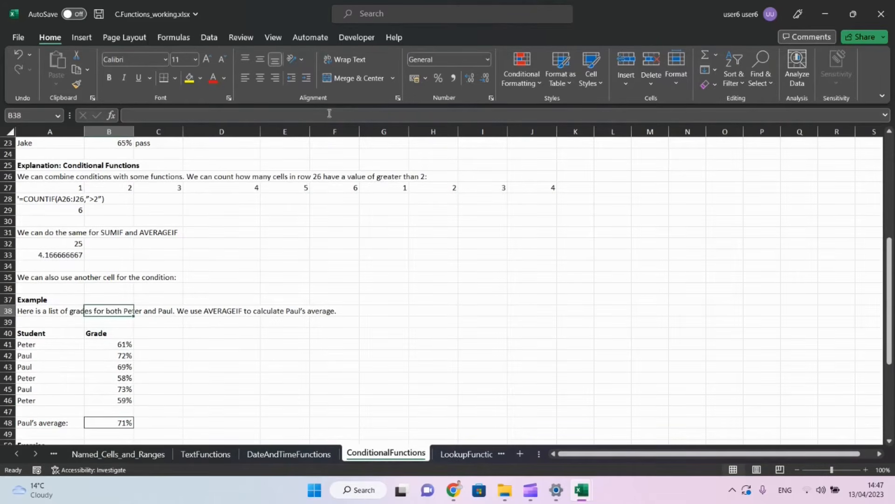
pyautogui.press('Right')
pyautogui.press('Right')
pyautogui.press('Right')
pyautogui.press('Right')
pyautogui.press('Right')
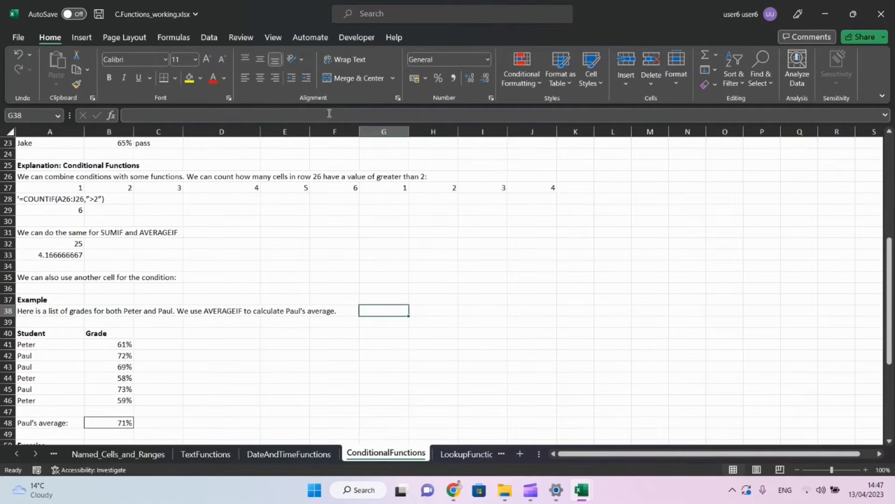
pyautogui.press('Left')
pyautogui.press('Left')
pyautogui.press('Left')
pyautogui.press('Left')
pyautogui.press('Left')
pyautogui.press('Left')
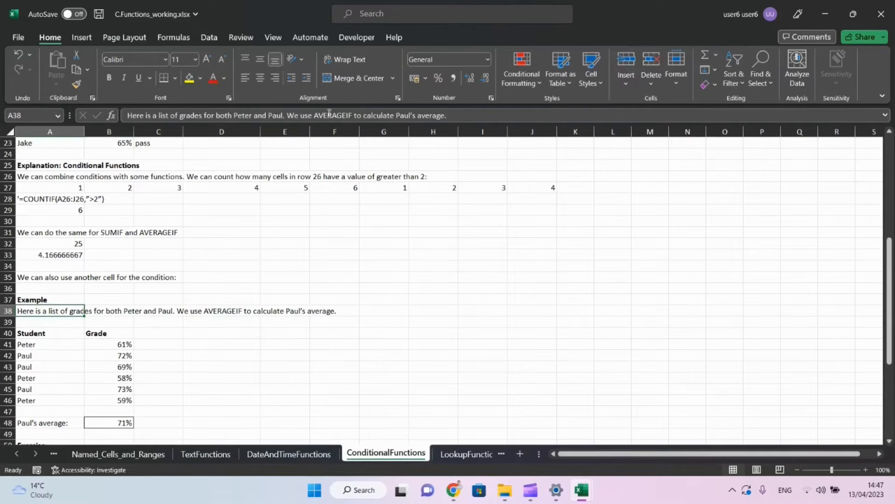
# - Read the exercise instructions in rows 50 to 52 below the AVERAGEIF example
pyautogui.press('Down')
pyautogui.press('Down')
pyautogui.press('Down')
pyautogui.press('Down')
pyautogui.press('Down')
pyautogui.press('Down')
pyautogui.press('Down')
pyautogui.press('Down')
pyautogui.press('Down')
pyautogui.press('Down')
pyautogui.press('Down')
pyautogui.press('Down')
pyautogui.press('Down')
pyautogui.press('Down')
pyautogui.press('Down')
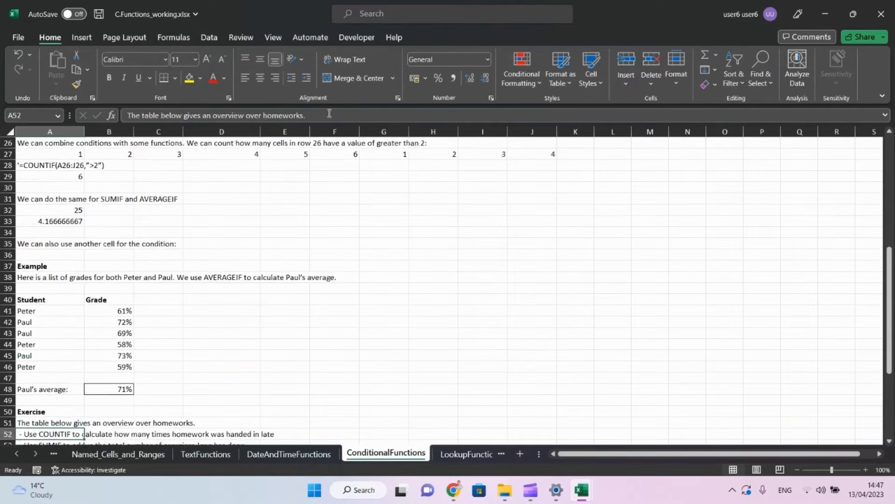
# - Enter an AVERAGEIF formula in B48 that averages B41:B46 for rows where A41:A46 matches the student labelled in A48
pyautogui.press('Up')
pyautogui.press('Up')
pyautogui.press('Up')
pyautogui.press('Up')
pyautogui.press('Up')
pyautogui.press('Right')
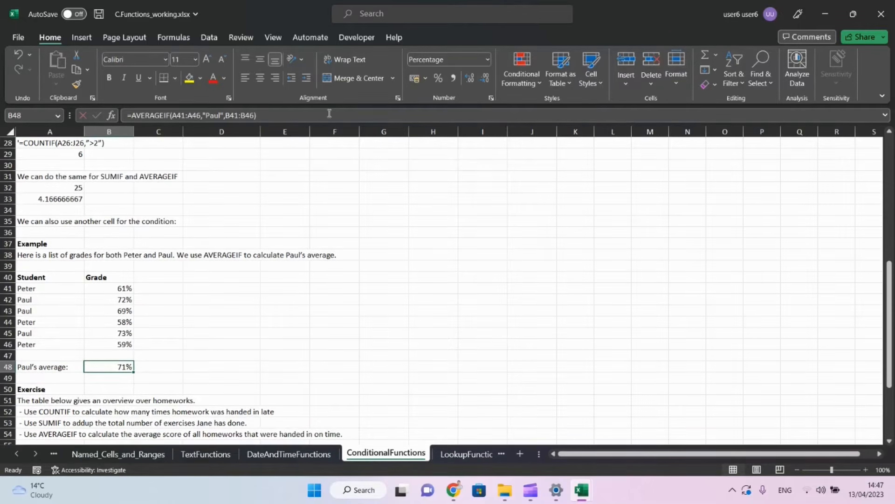
pyautogui.write('=')
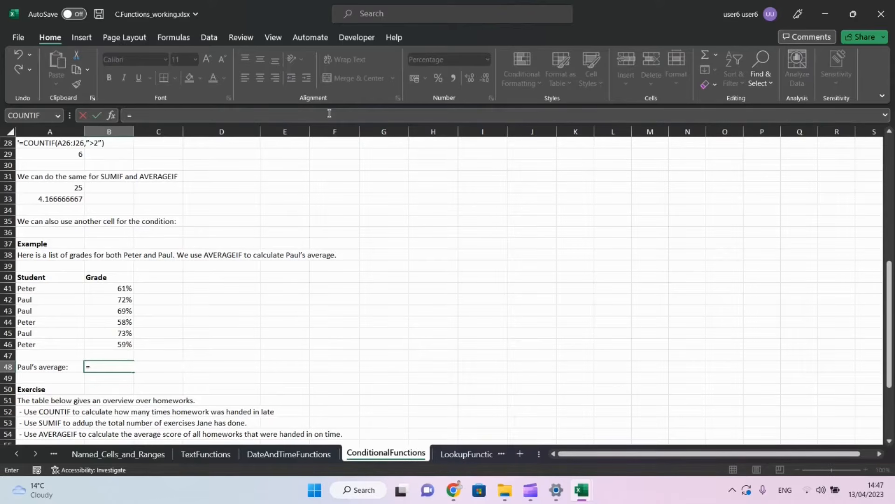
pyautogui.write('av')
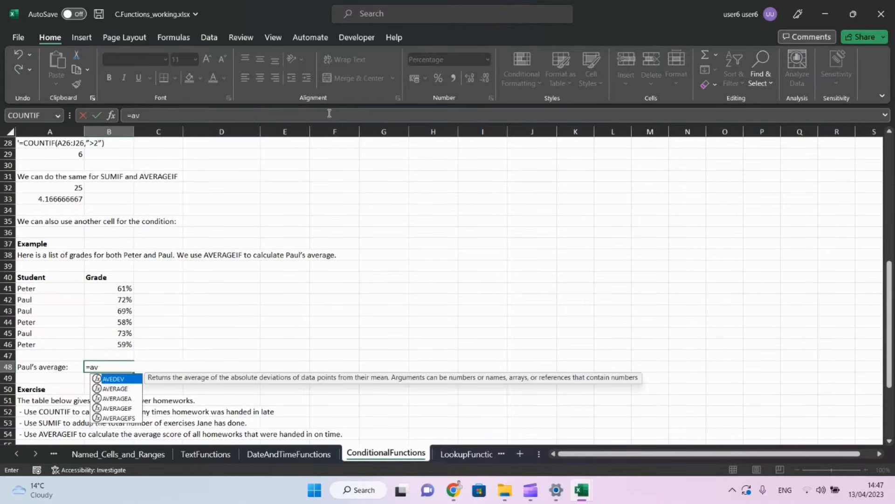
pyautogui.write('erage')
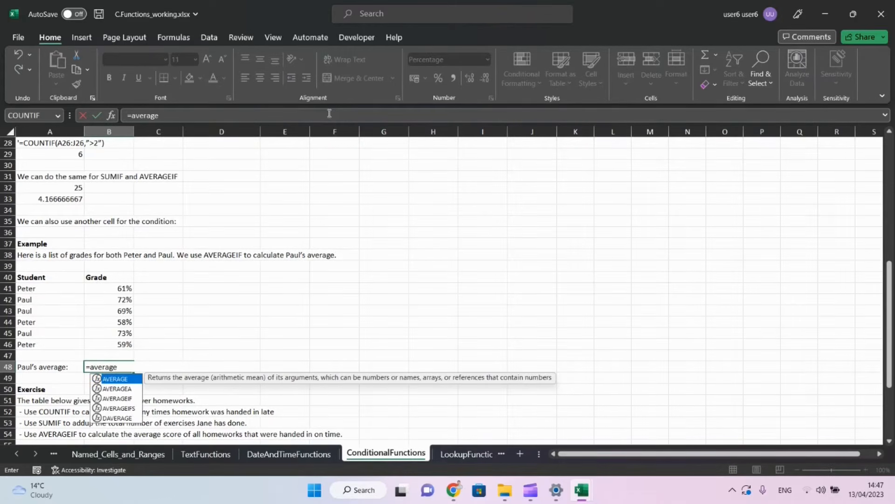
pyautogui.write('if(')
pyautogui.press('Up')
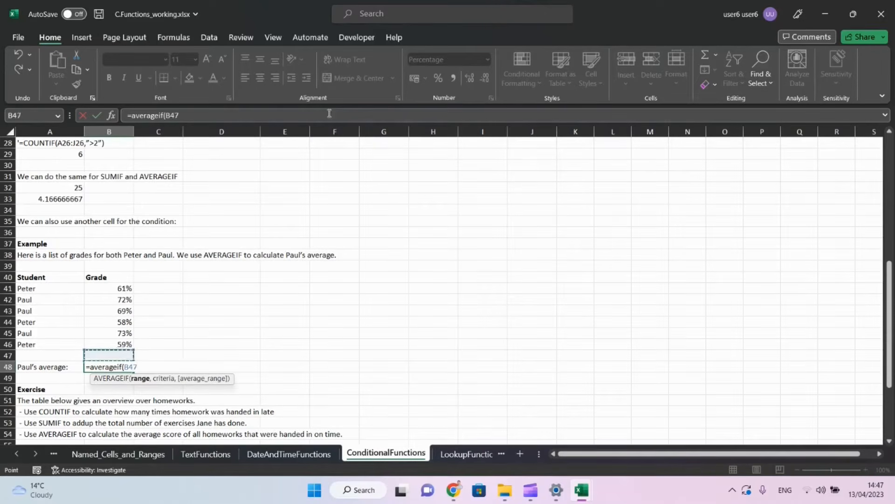
pyautogui.press('Up')
pyautogui.press('Left')
pyautogui.hotkey('shift', 'Up')
pyautogui.hotkey('shift', 'Up')
pyautogui.hotkey('shift', 'Up')
pyautogui.hotkey('shift', 'Up')
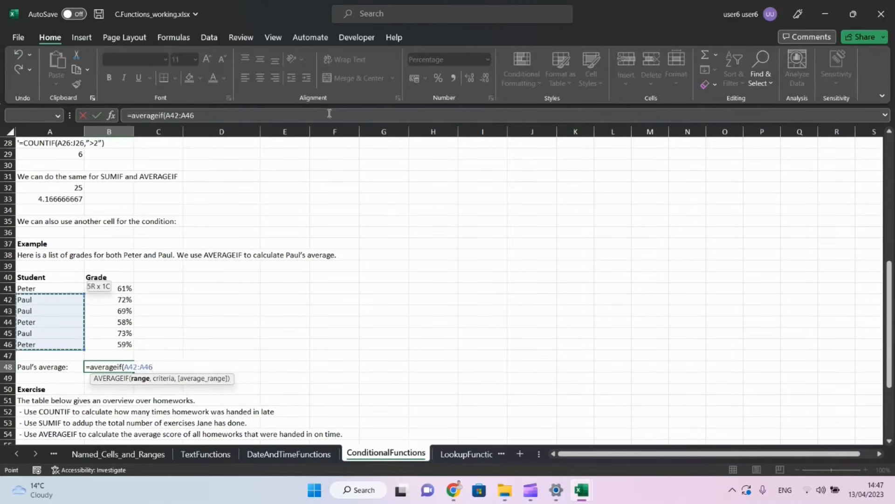
pyautogui.hotkey('shift', 'Up')
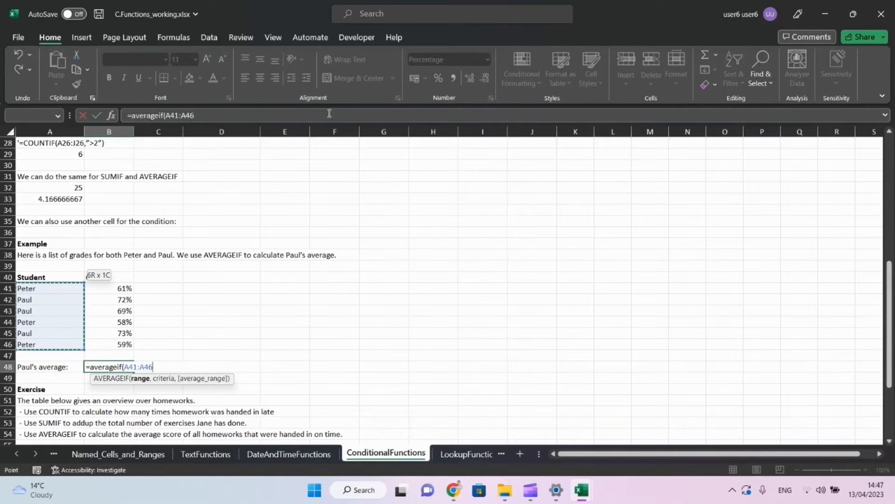
pyautogui.write(',')
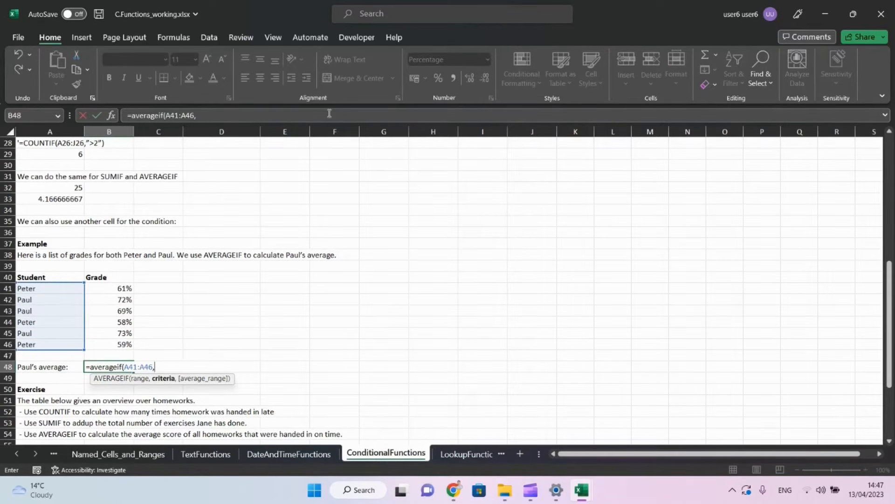
pyautogui.write('"Paul",')
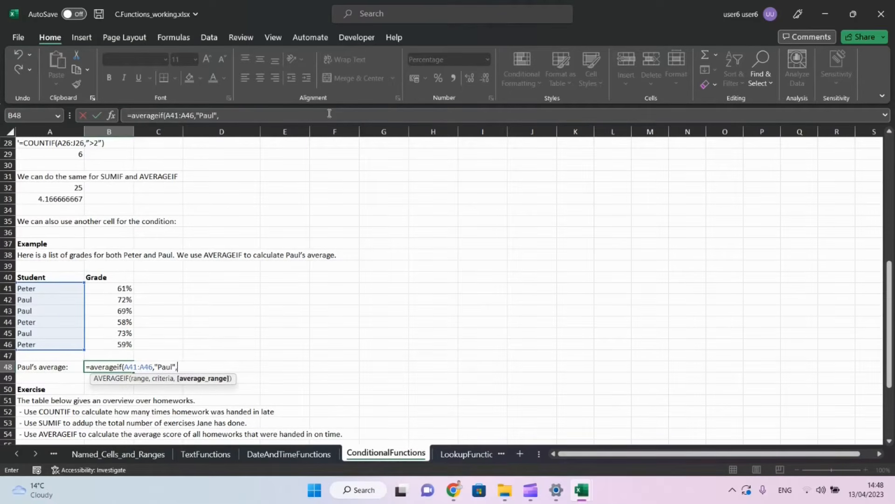
pyautogui.moveTo(117, 289); pyautogui.dragTo(120, 346)
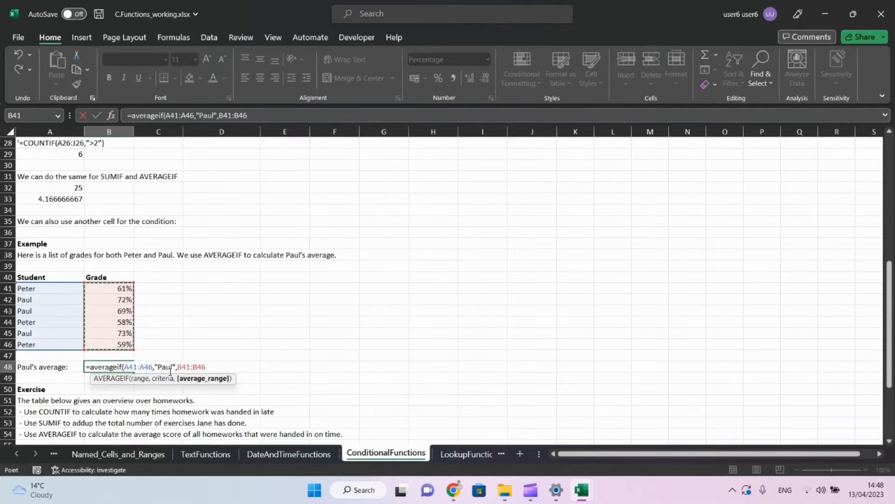
pyautogui.write(')')
pyautogui.hotkey('ctrl', 'Return')
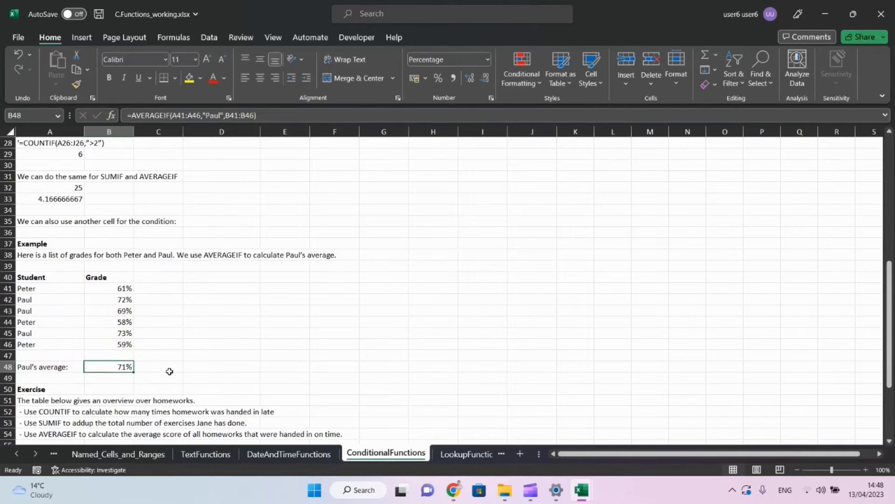
# - Check the individual grades in column B, rows 42 to 45, that feed the average in B48
pyautogui.press('Up')
pyautogui.press('Up')
pyautogui.press('Up')
pyautogui.press('Up')
pyautogui.press('Up')
pyautogui.press('Up')
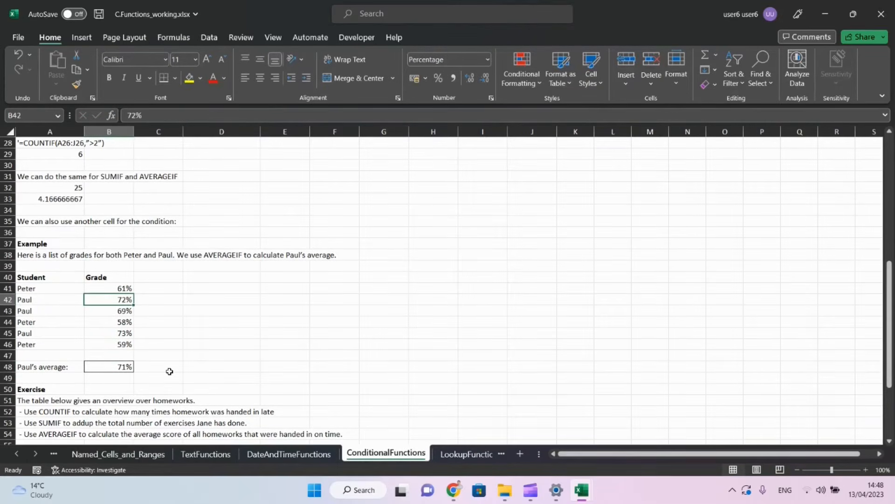
pyautogui.press('Down')
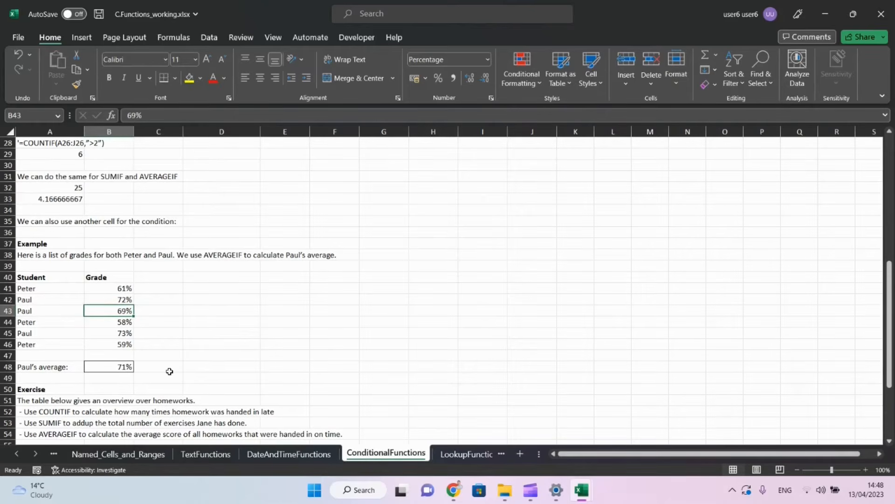
pyautogui.press('Down')
pyautogui.press('Down')
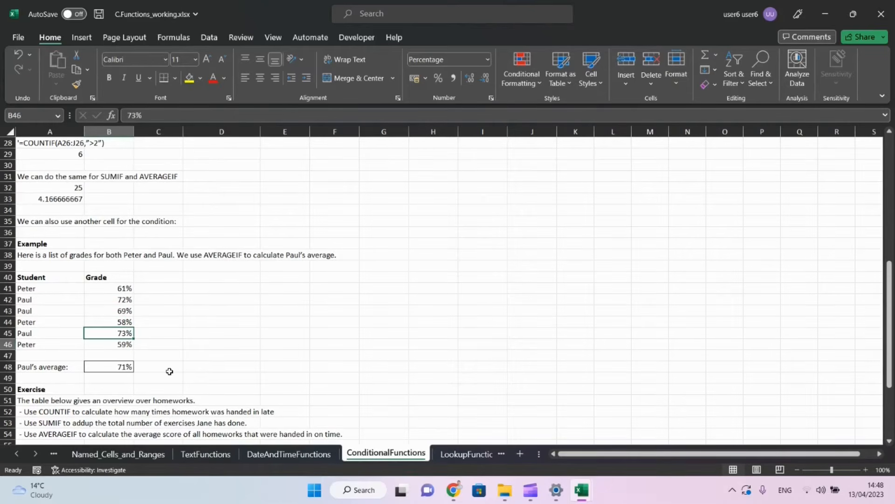
# - Review the homework exercise and its table of students, grades, lateness and exercises done in rows 50 to 65
pyautogui.press('Down')
pyautogui.press('Down')
pyautogui.press('Down')
pyautogui.press('Down')
pyautogui.press('Down')
pyautogui.press('Down')
pyautogui.press('Down')
pyautogui.press('Down')
pyautogui.press('Down')
pyautogui.press('Down')
pyautogui.press('Down')
pyautogui.press('Down')
pyautogui.press('Down')
pyautogui.press('Down')
pyautogui.press('Down')
pyautogui.press('Down')
pyautogui.press('Down')
pyautogui.press('Down')
pyautogui.press('Down')
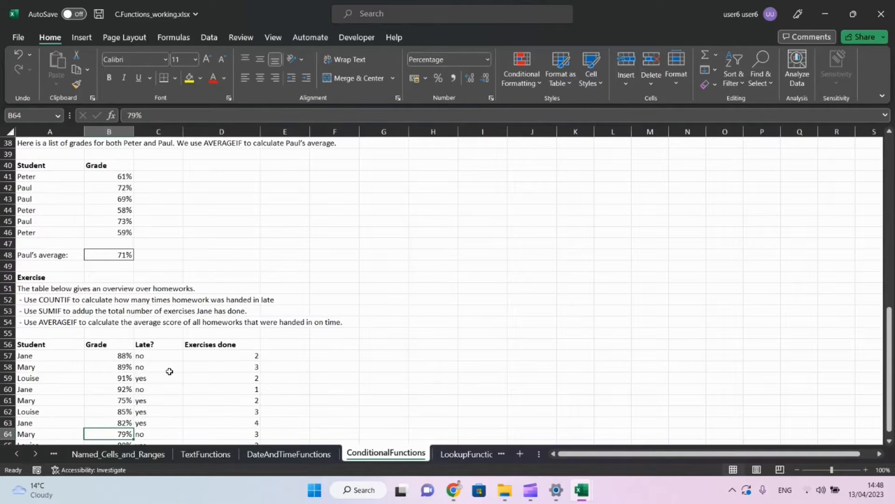
pyautogui.press('Down')
pyautogui.press('Down')
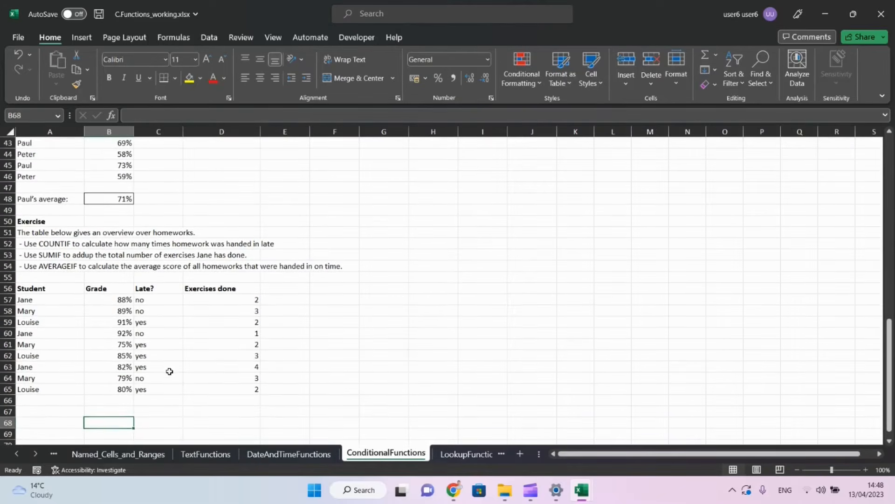
# - Read the COUNTIF task in row 52 about homework handed in late
pyautogui.press('Up')
pyautogui.press('Up')
pyautogui.press('Up')
pyautogui.press('Up')
pyautogui.press('Up')
pyautogui.press('Up')
pyautogui.press('Up')
pyautogui.press('Up')
pyautogui.press('Up')
pyautogui.press('Up')
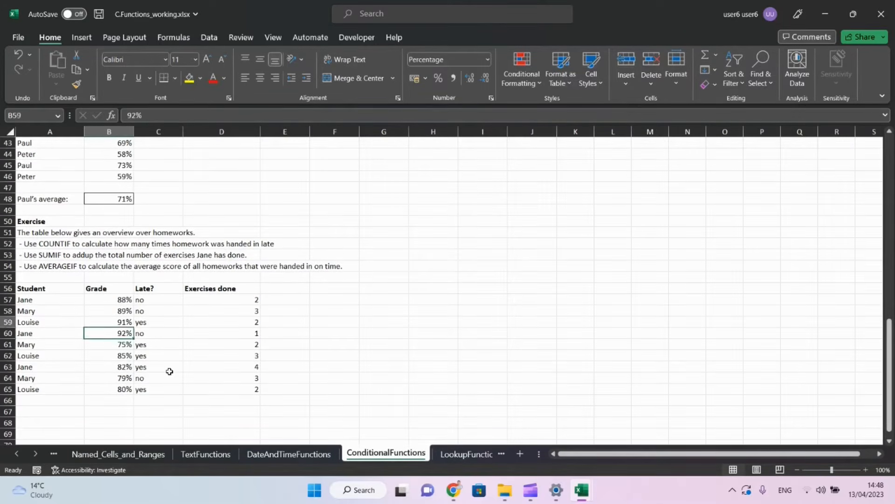
pyautogui.press('Up')
pyautogui.press('Up')
pyautogui.press('Up')
pyautogui.press('Up')
pyautogui.press('Left')
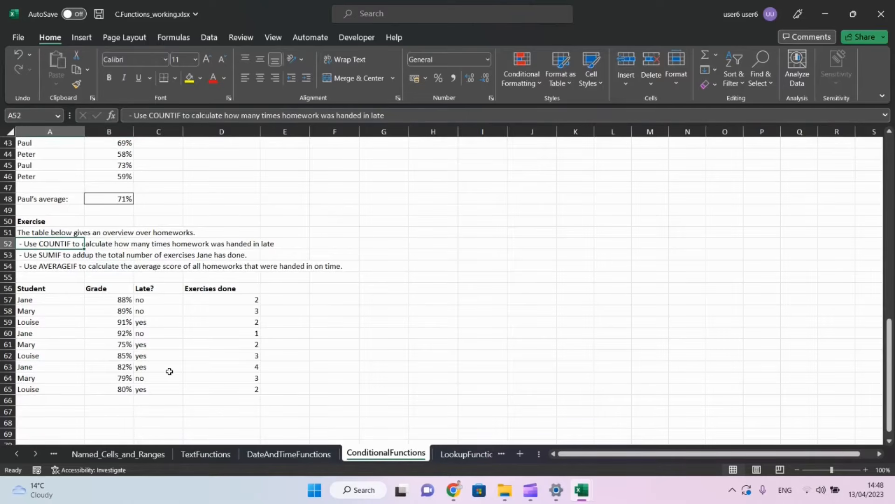
pyautogui.press('Right')
pyautogui.press('Right')
pyautogui.press('Right')
pyautogui.press('Right')
pyautogui.press('Right')
pyautogui.press('Right')
pyautogui.press('Left')
pyautogui.press('Left')
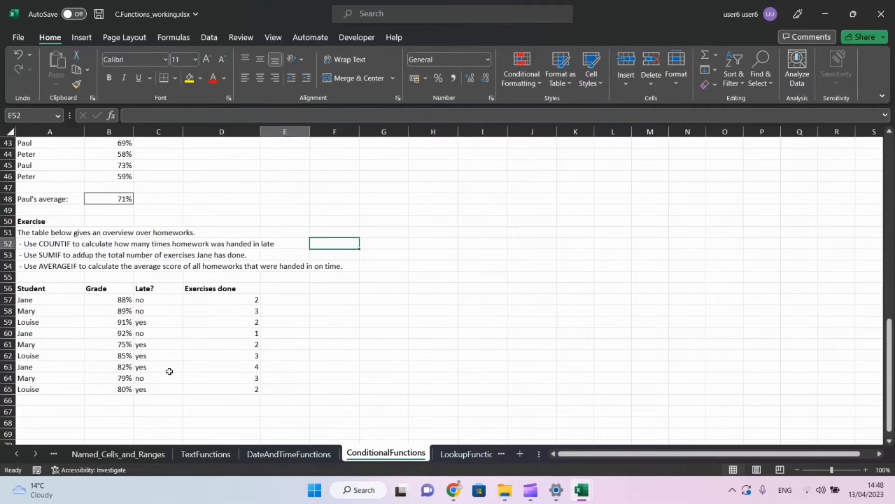
pyautogui.press('Left')
# - Enter =COUNTIF(C57:C65,"yes") in C66 to count the homeworks handed in late
pyautogui.press('Down')
pyautogui.press('Down')
pyautogui.press('Down')
pyautogui.press('Down')
pyautogui.press('Down')
pyautogui.press('Right')
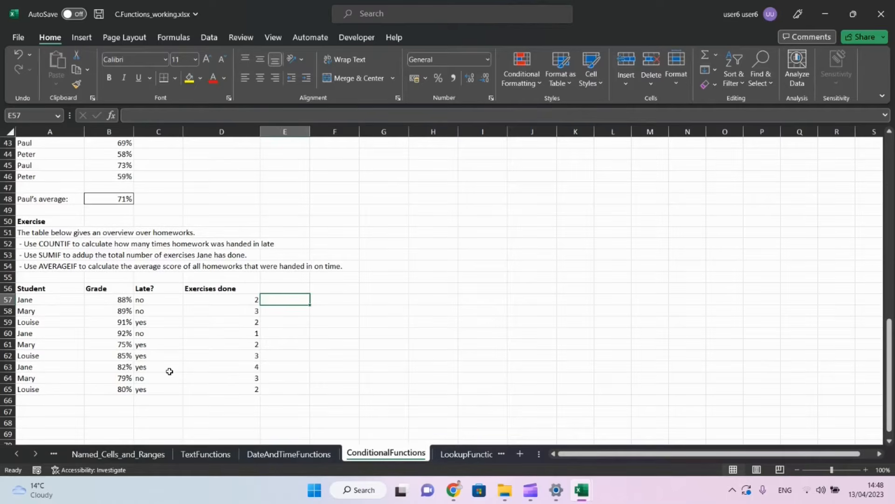
pyautogui.press('Down')
pyautogui.press('Down')
pyautogui.press('Down')
pyautogui.press('Down')
pyautogui.press('Down')
pyautogui.press('Down')
pyautogui.press('Down')
pyautogui.press('Down')
pyautogui.press('Down')
pyautogui.press('Down')
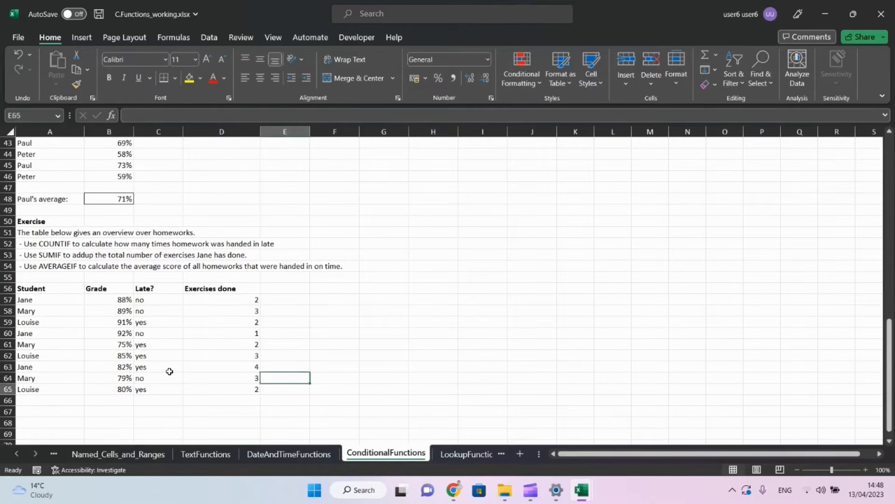
pyautogui.press('Left')
pyautogui.press('Left')
pyautogui.press('Up')
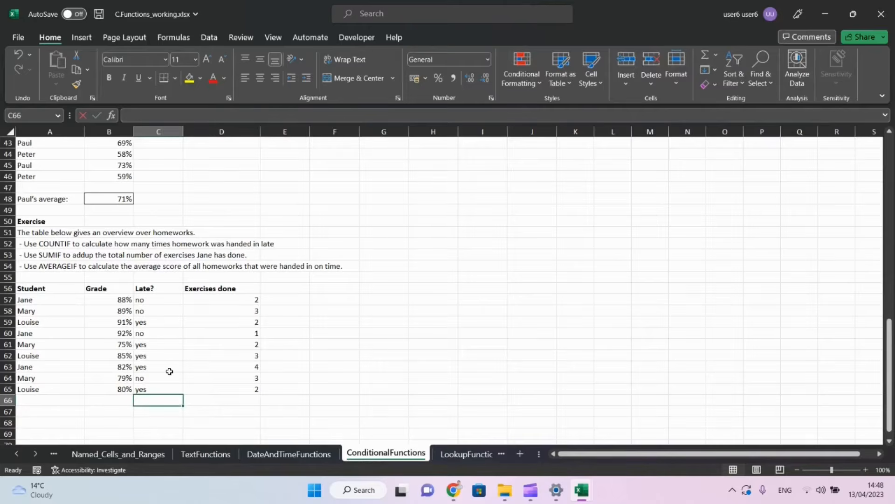
pyautogui.write('=counti')
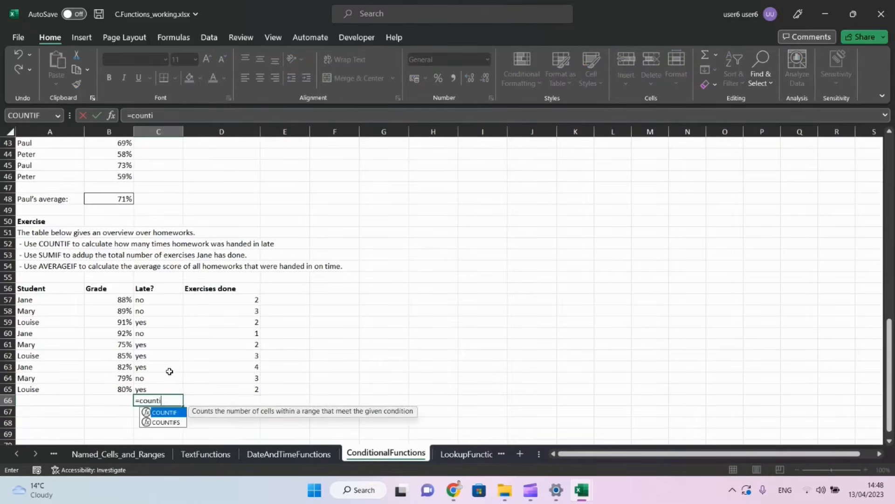
pyautogui.write('f(')
pyautogui.press('Up')
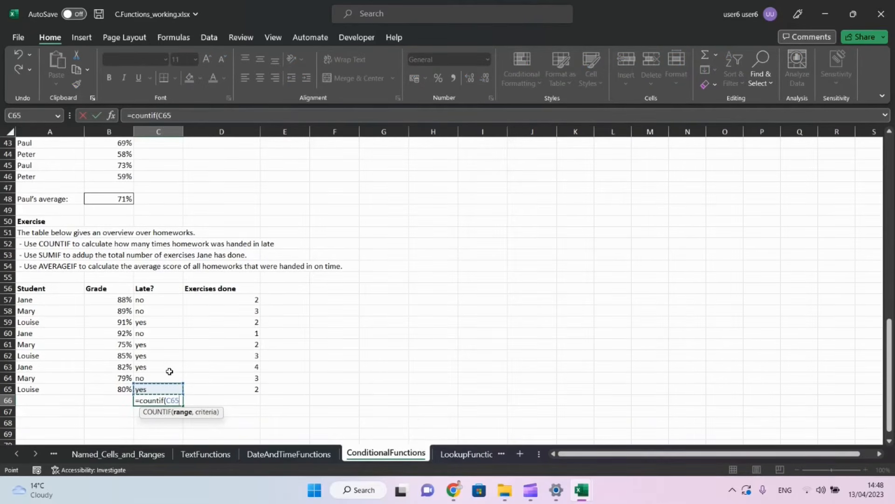
pyautogui.hotkey('shift', 'Up')
pyautogui.hotkey('shift', 'Up')
pyautogui.hotkey('shift', 'Up')
pyautogui.hotkey('shift', 'Up')
pyautogui.hotkey('shift', 'Up')
pyautogui.hotkey('shift', 'Up')
pyautogui.hotkey('shift', 'Up')
pyautogui.hotkey('shift', 'Up')
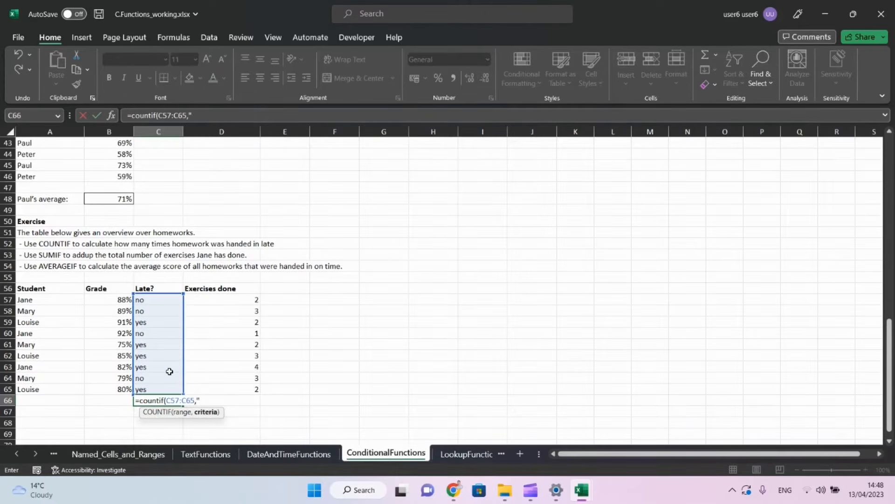
pyautogui.write('yes")')
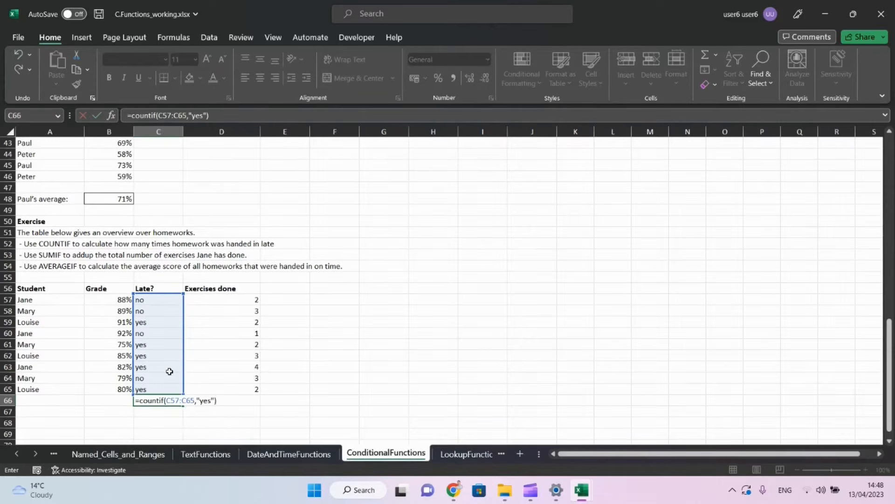
pyautogui.hotkey('ctrl', 'Return')
# - Commit the COUNTIF formula in C66 and select D66 under the Exercises done column
pyautogui.press('Right')
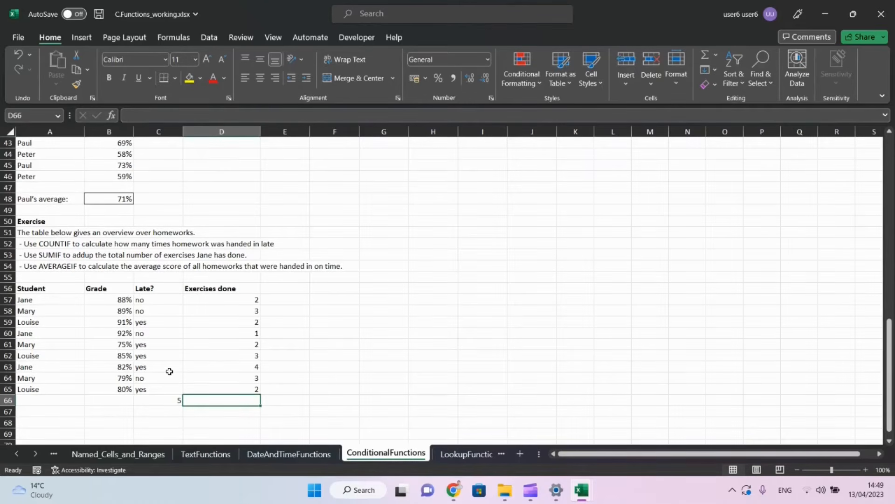
pyautogui.press('Left')
pyautogui.press('Left')
pyautogui.press('Left')
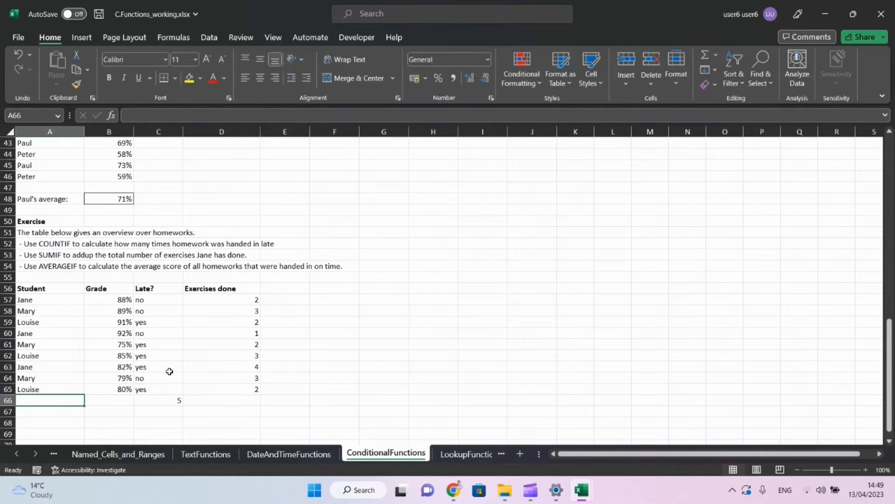
pyautogui.press('Right')
pyautogui.press('Right')
pyautogui.press('Right')
pyautogui.press('Right')
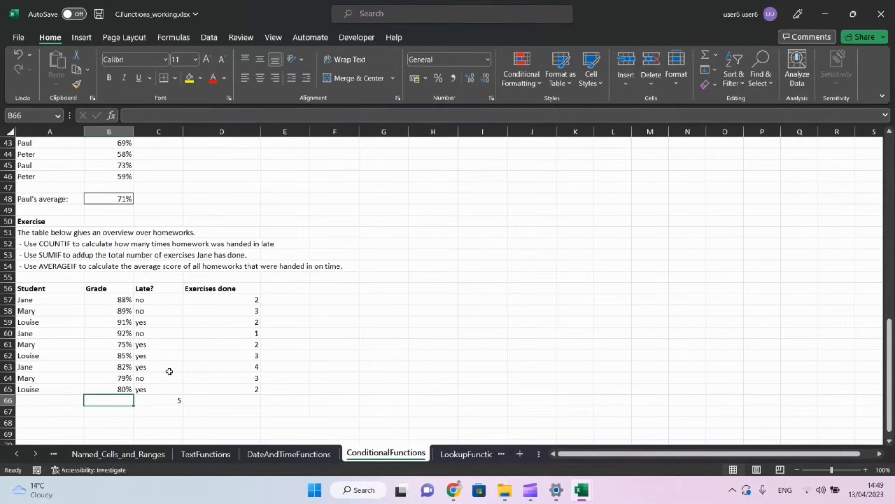
pyautogui.press('Left')
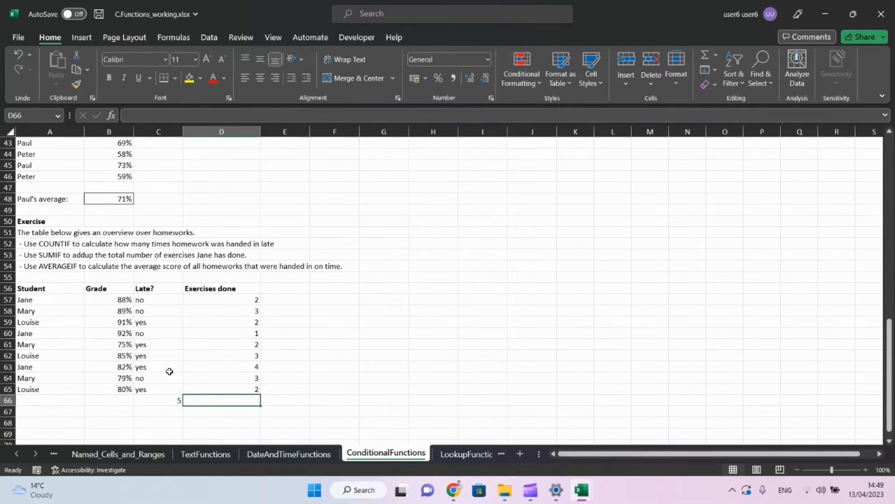
# - Start a SUMIF formula in D66 with the student names in A57:A65 as its criteria range
pyautogui.write('=sumi')
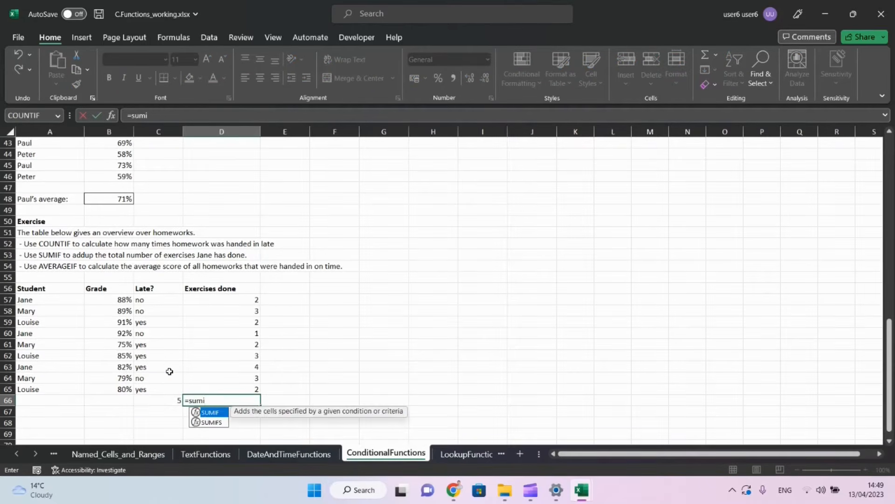
pyautogui.write('f(')
pyautogui.press('Left')
pyautogui.press('Left')
pyautogui.press('Left')
pyautogui.press('Up')
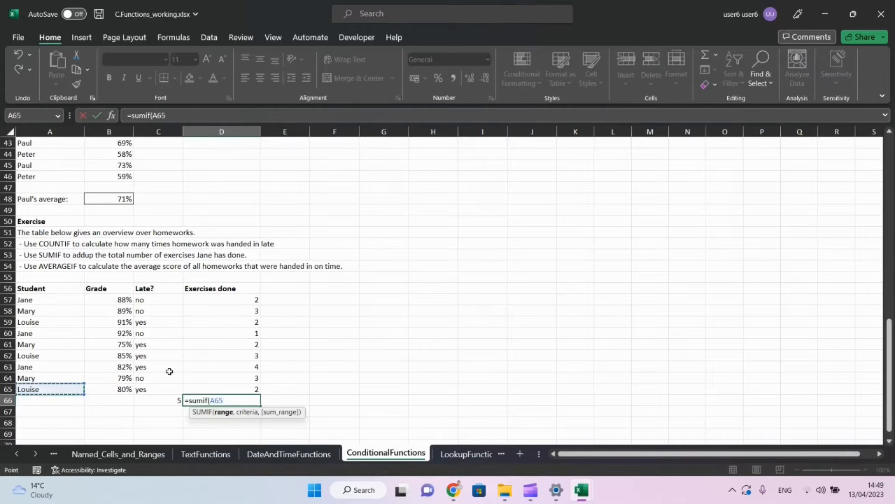
pyautogui.hotkey('shift', 'Up')
pyautogui.hotkey('shift', 'Up')
pyautogui.hotkey('shift', 'Up')
pyautogui.hotkey('shift', 'Up')
pyautogui.hotkey('shift', 'Up')
pyautogui.hotkey('shift', 'Up')
pyautogui.hotkey('shift', 'Up')
pyautogui.hotkey('shift', 'Up')
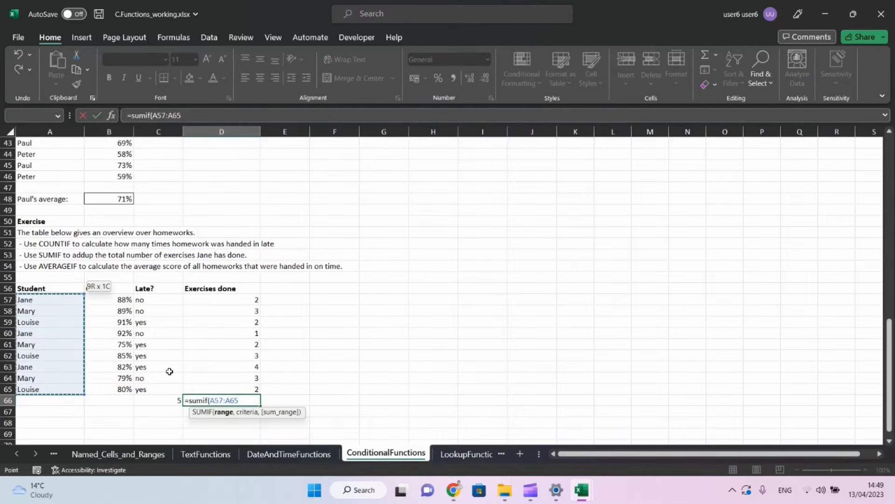
# - Complete the SUMIF in D66 with the student named in row 53 as criterion and D57:D65 as sum range
pyautogui.write(',"')
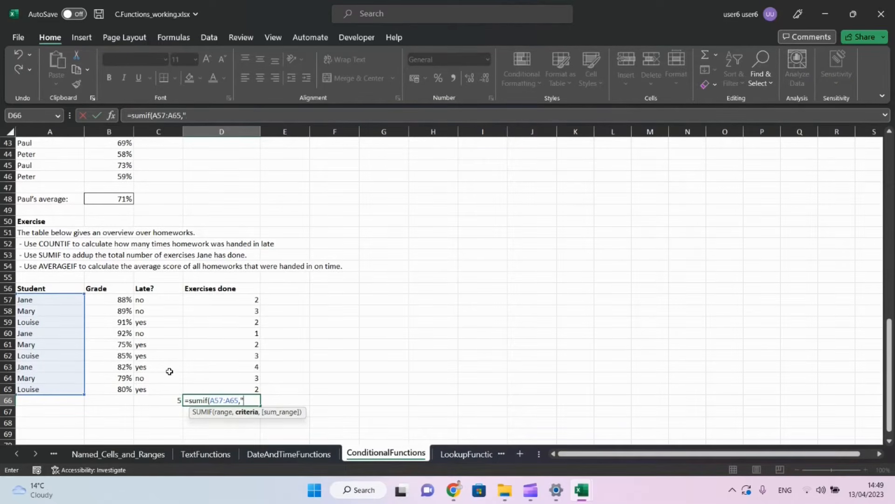
pyautogui.write('Jane",')
pyautogui.press('Up')
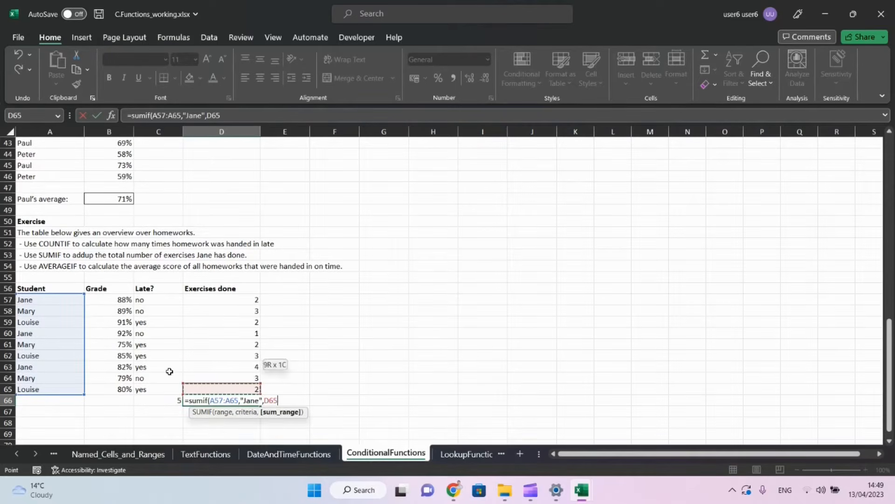
pyautogui.hotkey('shift', 'Up')
pyautogui.hotkey('shift', 'Up')
pyautogui.hotkey('shift', 'Up')
pyautogui.hotkey('shift', 'Up')
pyautogui.hotkey('shift', 'Up')
pyautogui.hotkey('shift', 'Up')
pyautogui.hotkey('shift', 'Up')
pyautogui.hotkey('shift', 'Up')
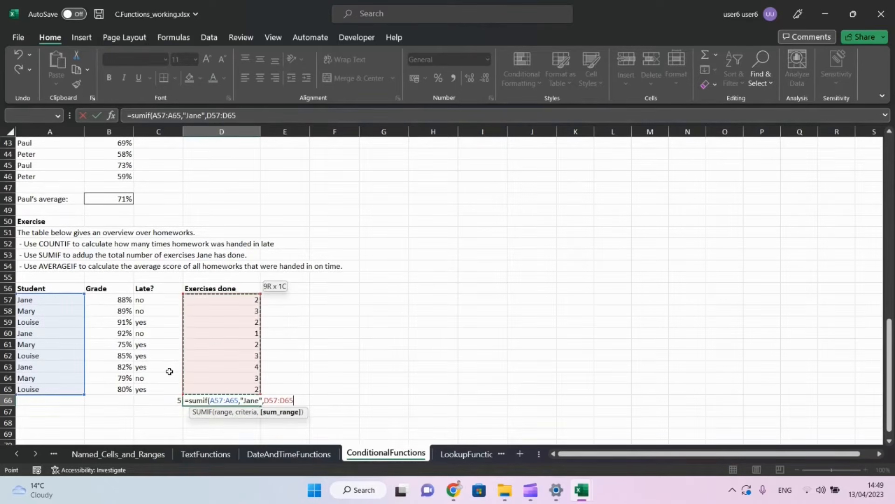
pyautogui.write(')')
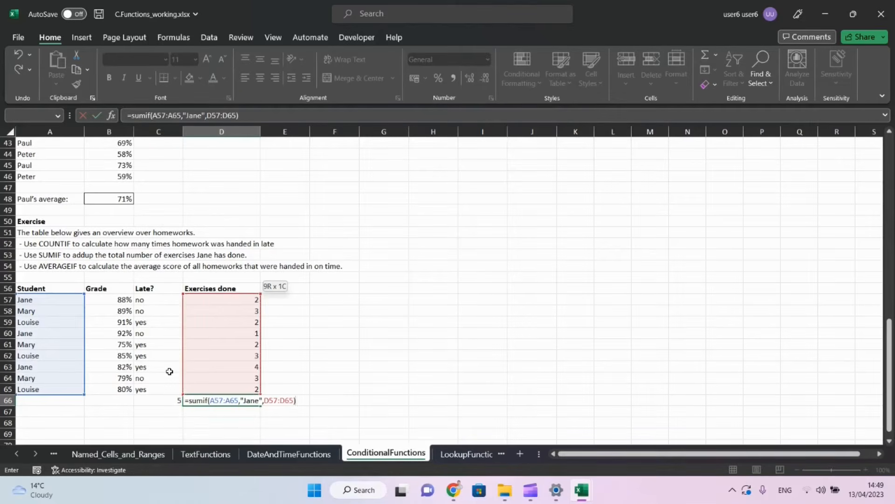
pyautogui.press('Return')
pyautogui.press('Up')
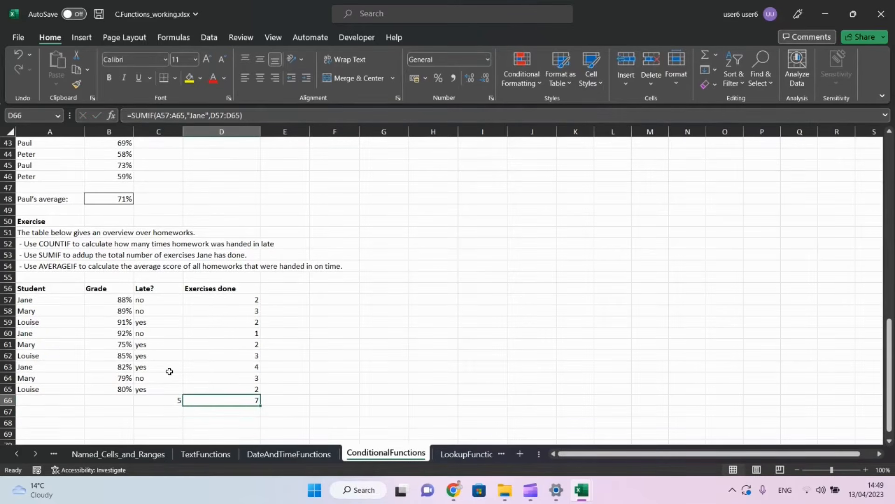
# - Check the individual exercise counts in D57, D60 and D63 that feed the SUMIF total in D66
pyautogui.press('Up')
pyautogui.press('Up')
pyautogui.press('Up')
pyautogui.press('Up')
pyautogui.press('Up')
pyautogui.press('Up')
pyautogui.press('Up')
pyautogui.press('Up')
pyautogui.press('Up')
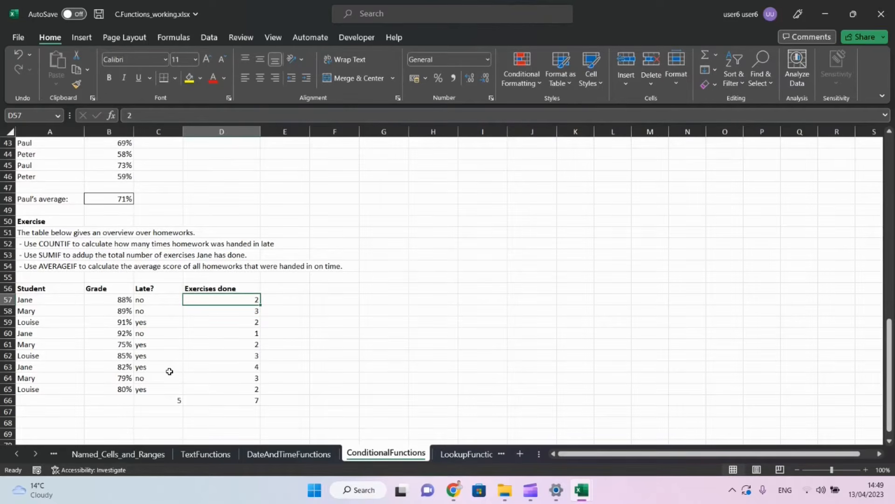
pyautogui.press('Down')
pyautogui.press('Down')
pyautogui.press('Down')
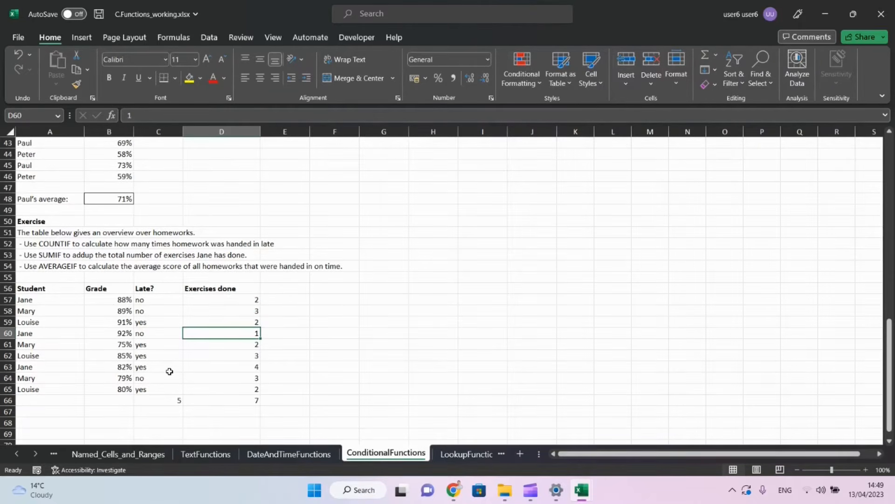
pyautogui.press('Down')
pyautogui.press('Down')
pyautogui.press('Down')
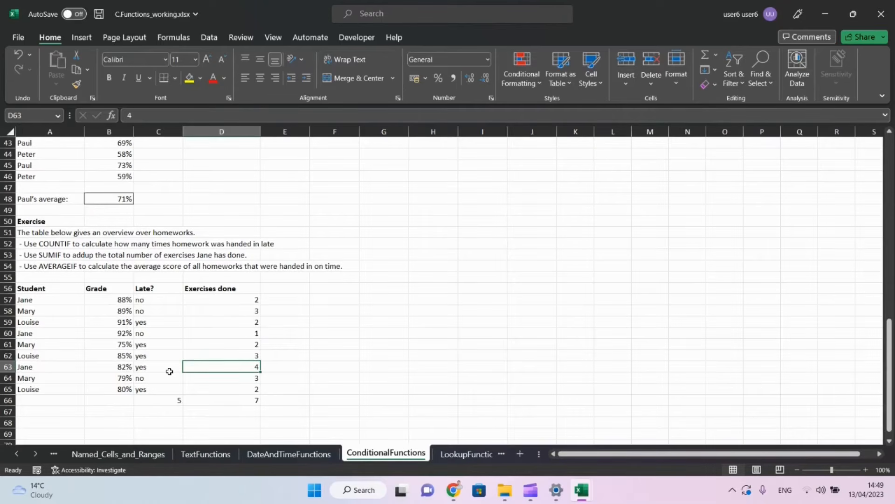
pyautogui.press('Down')
pyautogui.press('Up')
# - Start an AVERAGEIF formula in B66 with the Late? entries in C57:C65 as its criteria range
pyautogui.press('Left')
pyautogui.press('Left')
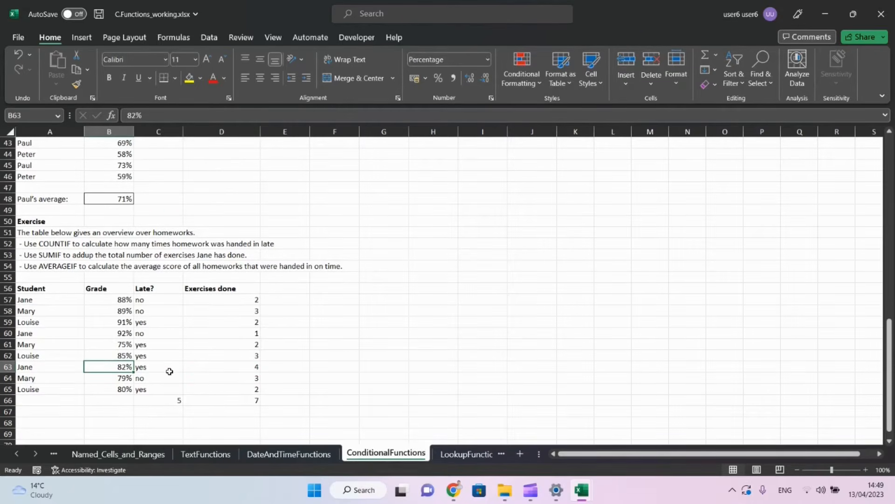
pyautogui.press('Down')
pyautogui.press('Down')
pyautogui.press('Down')
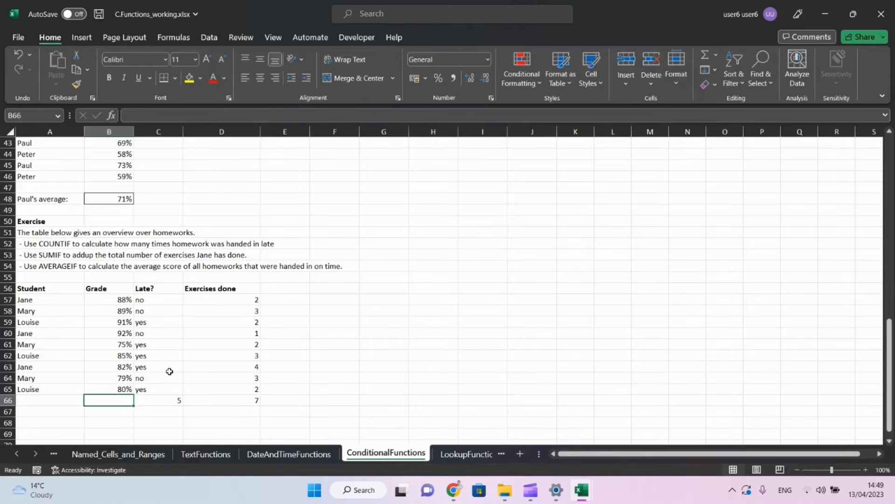
pyautogui.press('Right')
pyautogui.press('Right')
pyautogui.press('Left')
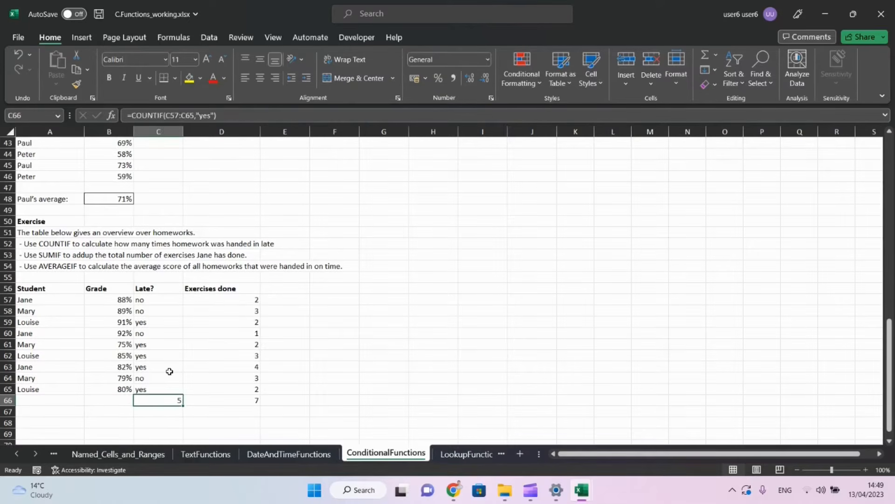
pyautogui.press('Left')
pyautogui.write('=')
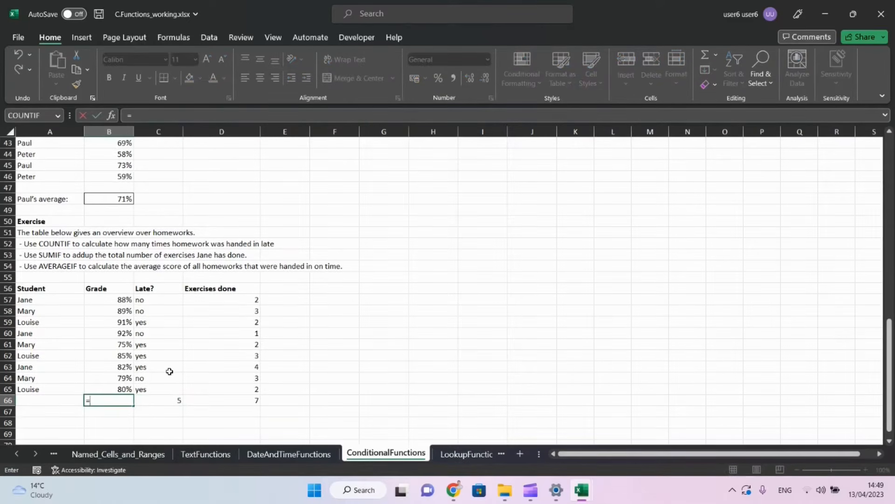
pyautogui.write('aver')
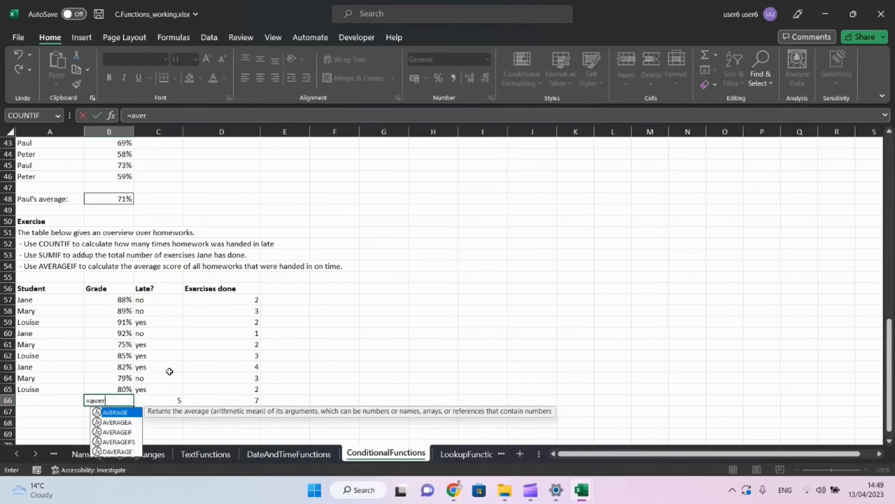
pyautogui.write('ageif(')
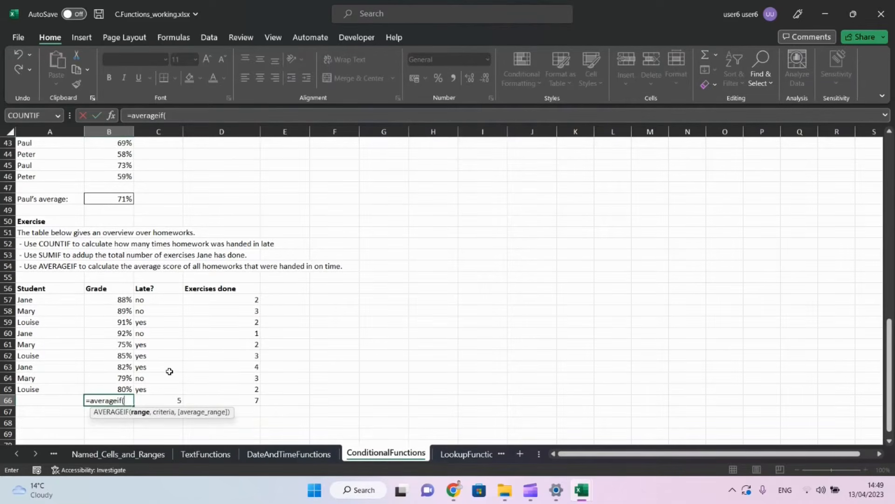
pyautogui.press('Up')
pyautogui.press('Right')
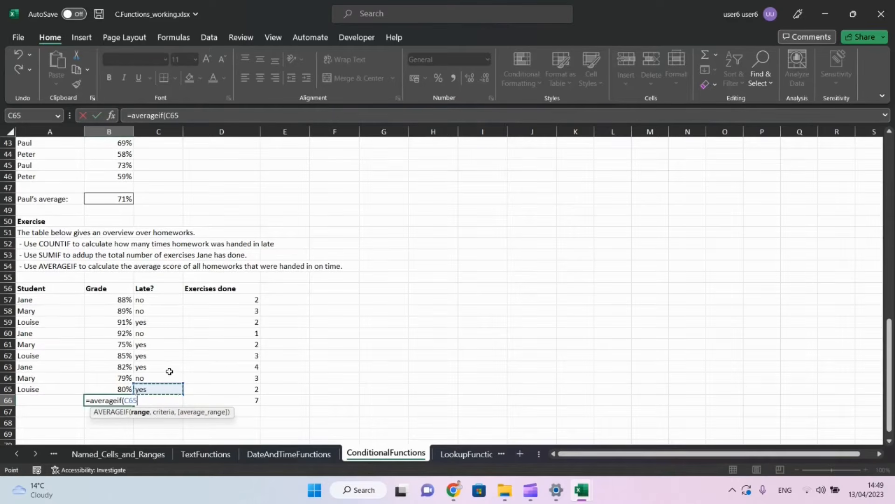
pyautogui.hotkey('shift', 'Up')
pyautogui.hotkey('shift', 'Up')
pyautogui.hotkey('shift', 'Up')
pyautogui.hotkey('shift', 'Up')
pyautogui.hotkey('shift', 'Up')
pyautogui.hotkey('shift', 'Up')
pyautogui.hotkey('shift', 'Up')
pyautogui.hotkey('shift', 'Up')
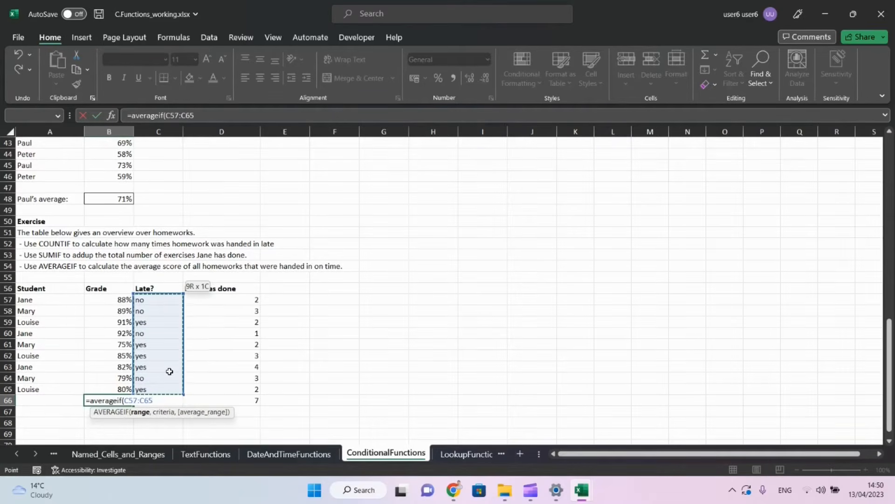
# - Complete the AVERAGEIF in B66 with criterion "no" and the grades in B57:B65 as average range
pyautogui.write(',')
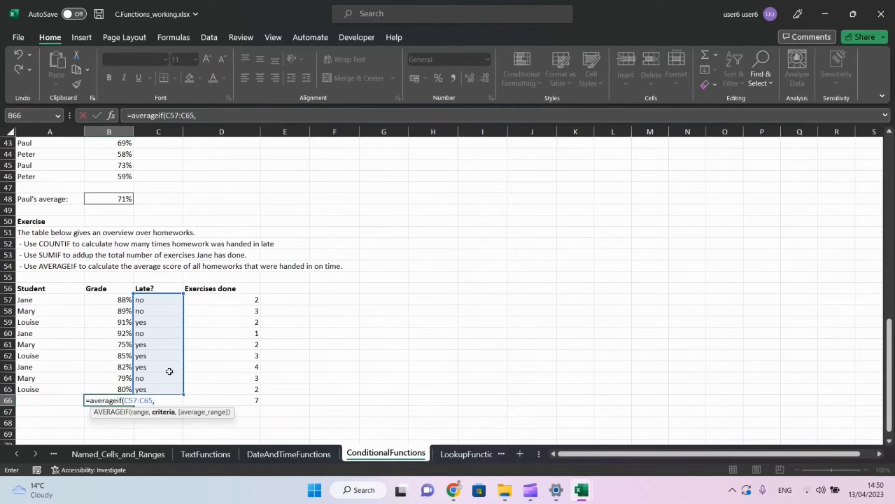
pyautogui.write('"no",')
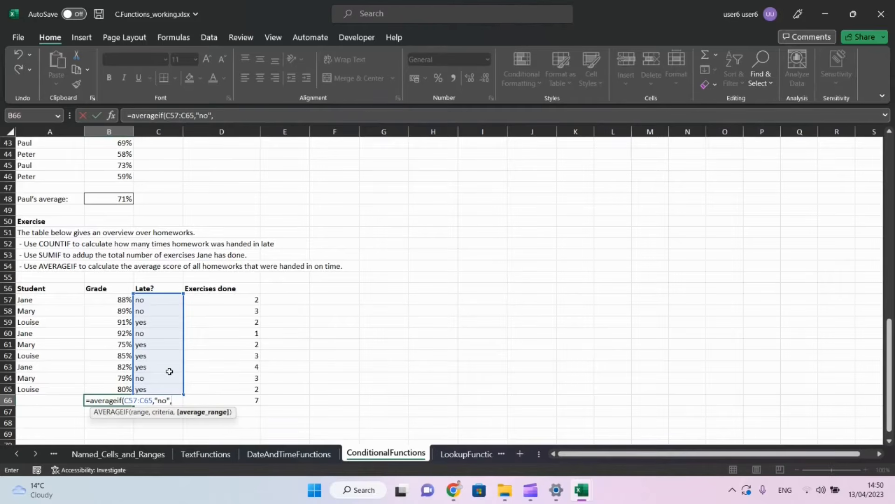
pyautogui.press('Up')
pyautogui.hotkey('shift', 'Up')
pyautogui.hotkey('shift', 'Up')
pyautogui.hotkey('shift', 'Up')
pyautogui.hotkey('shift', 'Up')
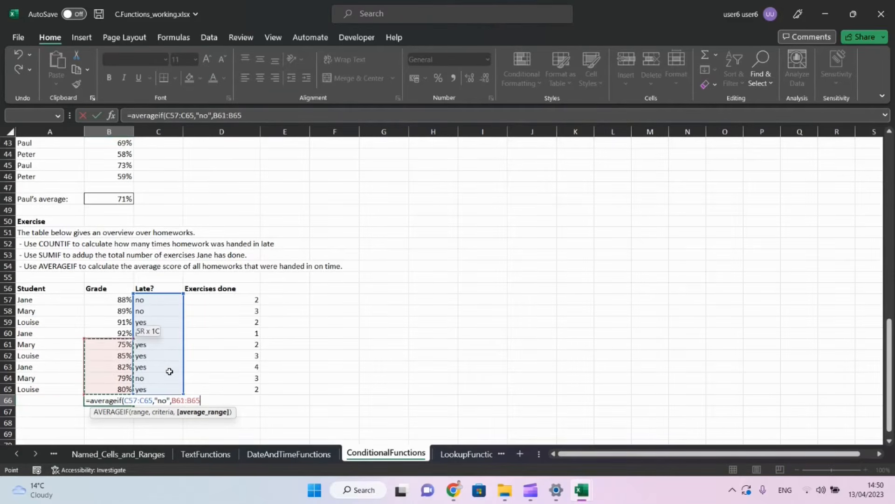
pyautogui.hotkey('shift', 'Up')
pyautogui.hotkey('shift', 'Up')
pyautogui.hotkey('shift', 'Up')
pyautogui.hotkey('shift', 'Up')
pyautogui.write(')')
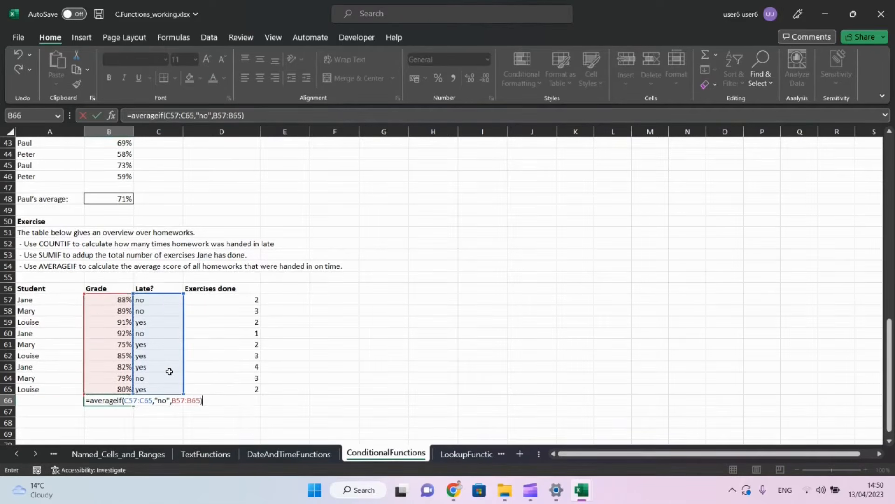
pyautogui.press('Return')
pyautogui.press('Up')
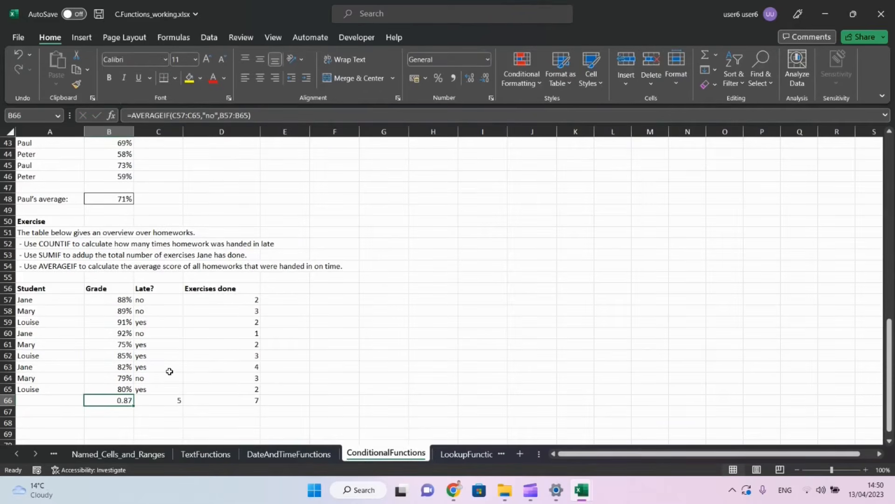
# - Open the LookupFunctions sheet and read the explanation of INDEX and its inputs in rows 2 to 6
pyautogui.click(478, 454)
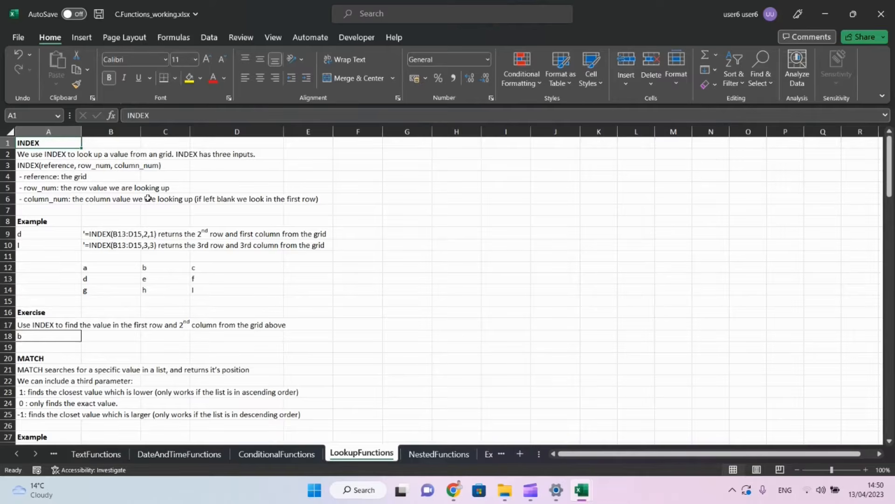
pyautogui.click(49, 154)
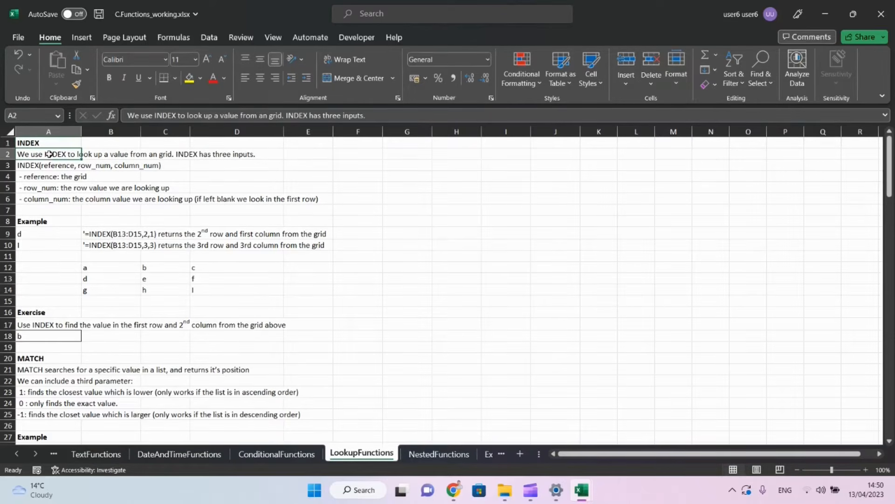
pyautogui.click(32, 171)
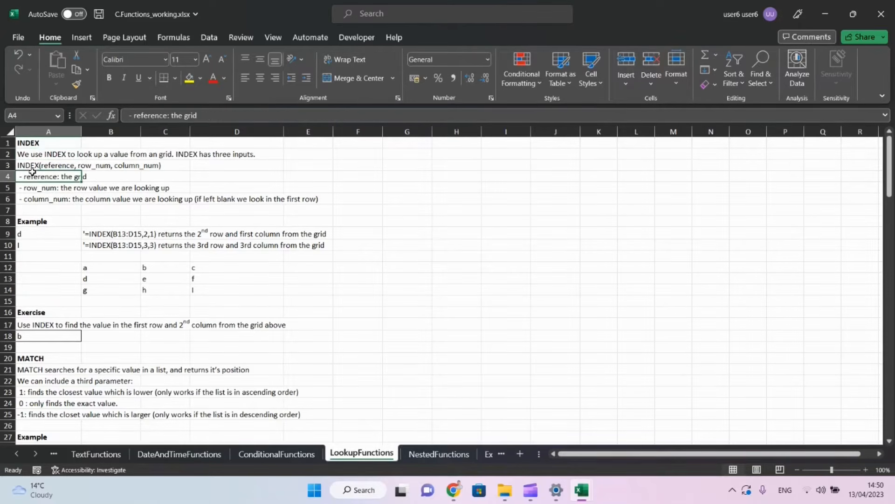
# - Examine the example INDEX formulas in A9 and A10 and the grid range they reference
pyautogui.click(31, 234)
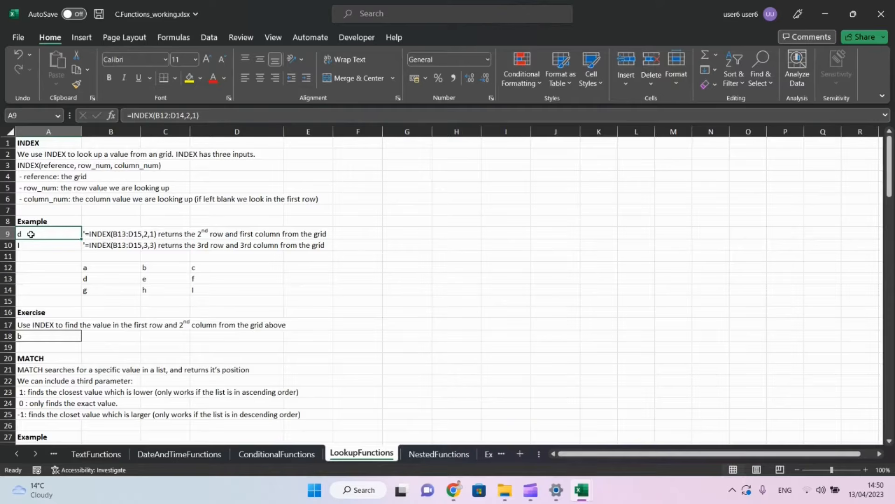
pyautogui.press('Right')
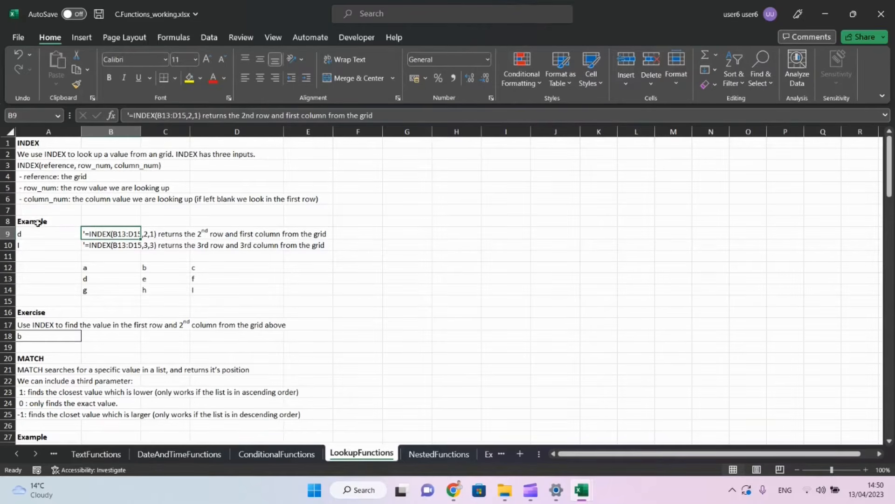
pyautogui.click(39, 237)
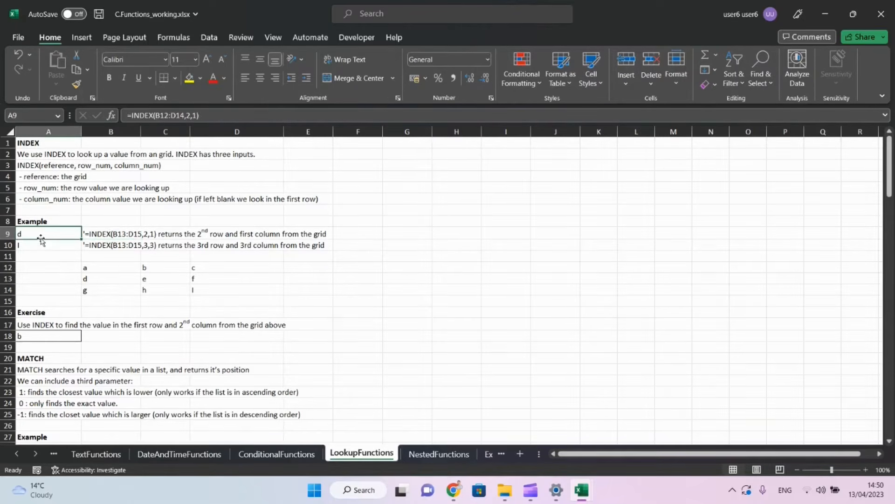
pyautogui.click(163, 115)
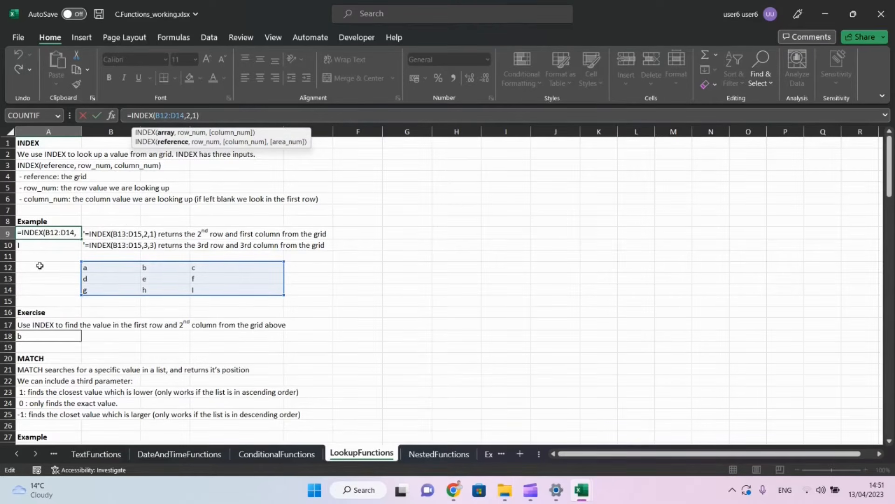
pyautogui.press('Return')
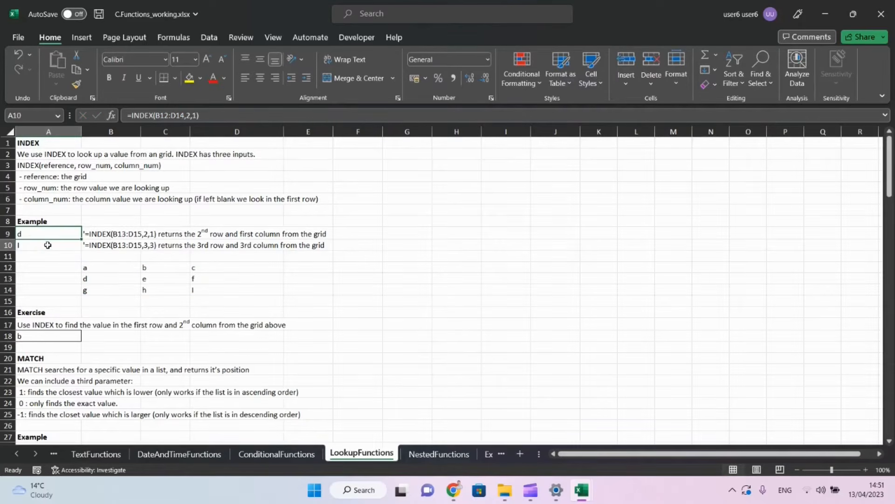
pyautogui.click(163, 115)
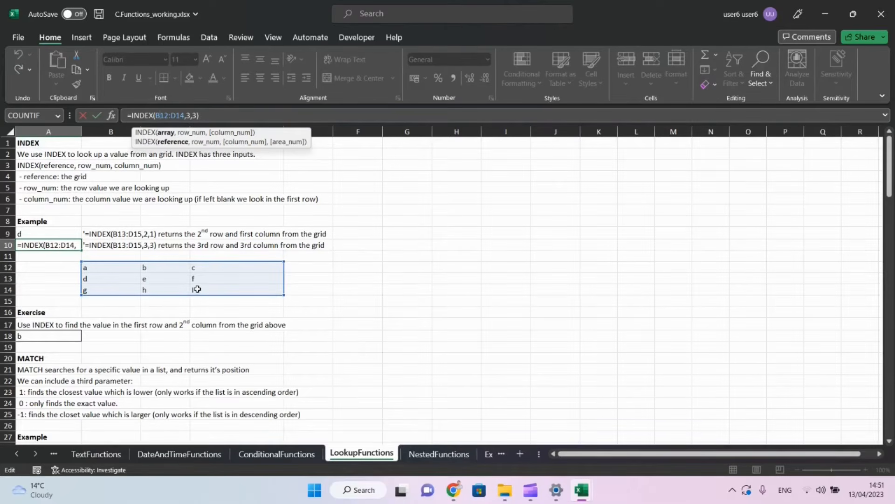
pyautogui.press('Return')
# - Enter an INDEX formula in A18 that looks up row 1, column 2 of the grid B12:D14
pyautogui.press('Down')
pyautogui.press('Down')
pyautogui.press('Down')
pyautogui.press('Down')
pyautogui.press('Down')
pyautogui.press('Down')
pyautogui.press('Down')
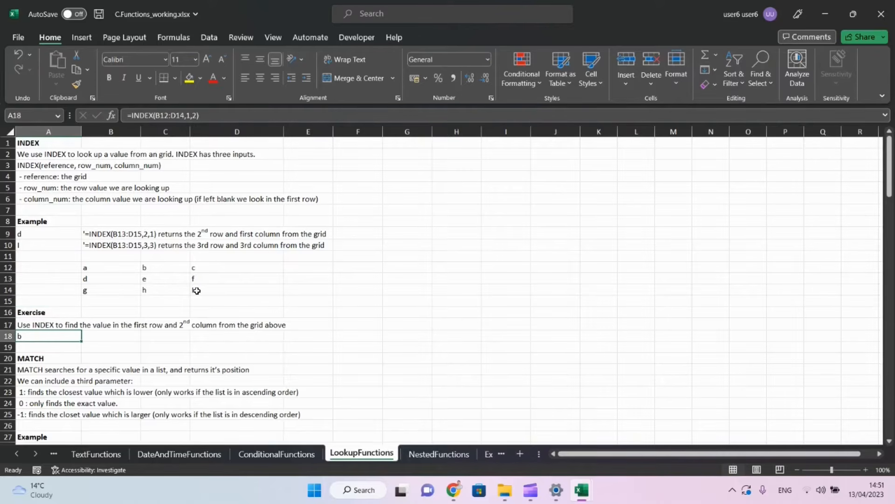
pyautogui.write('=')
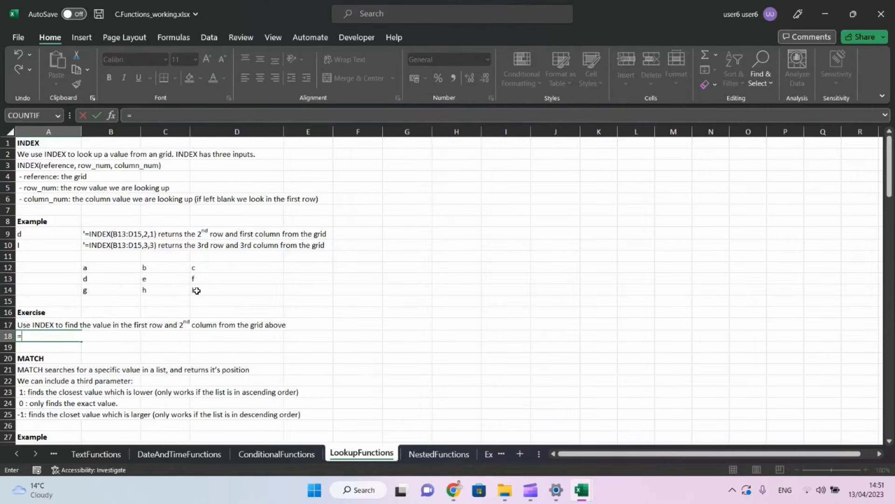
pyautogui.write('index')
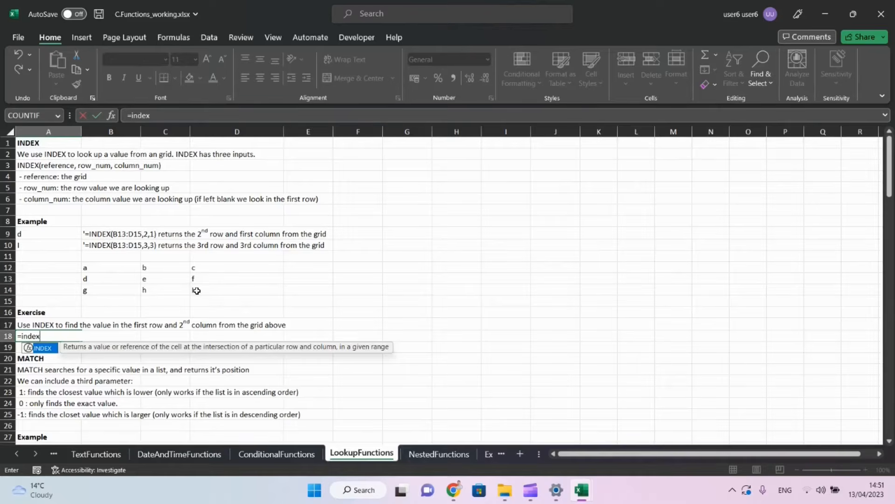
pyautogui.write('(')
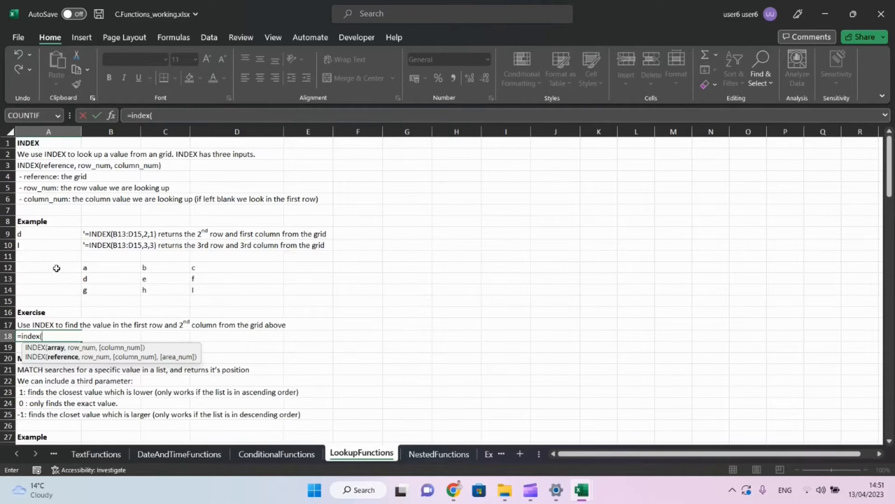
pyautogui.moveTo(88, 264); pyautogui.dragTo(197, 288)
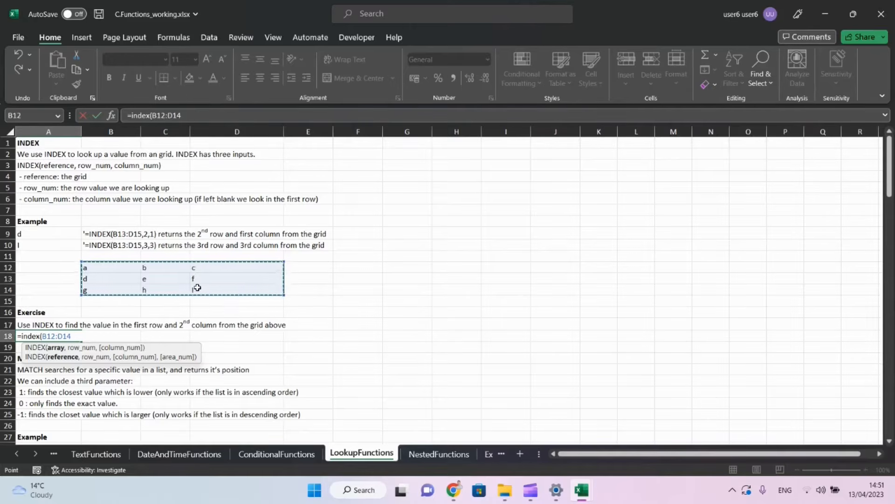
pyautogui.write(',')
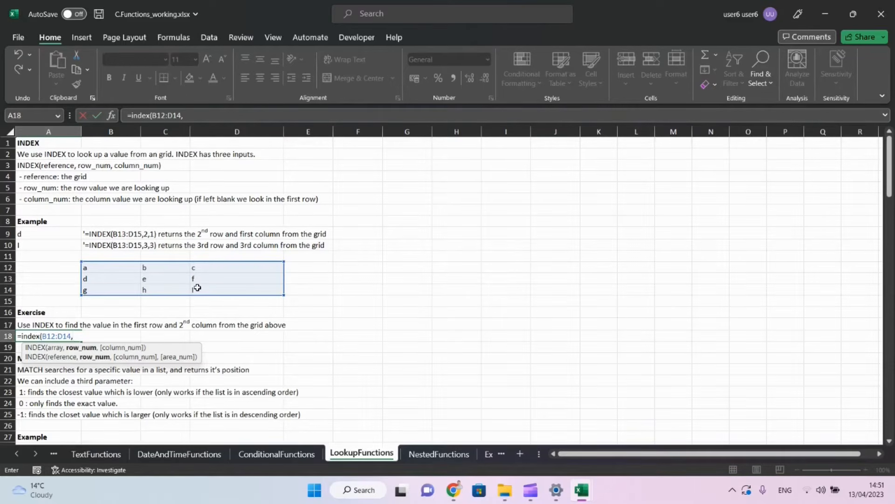
pyautogui.write('1,2')
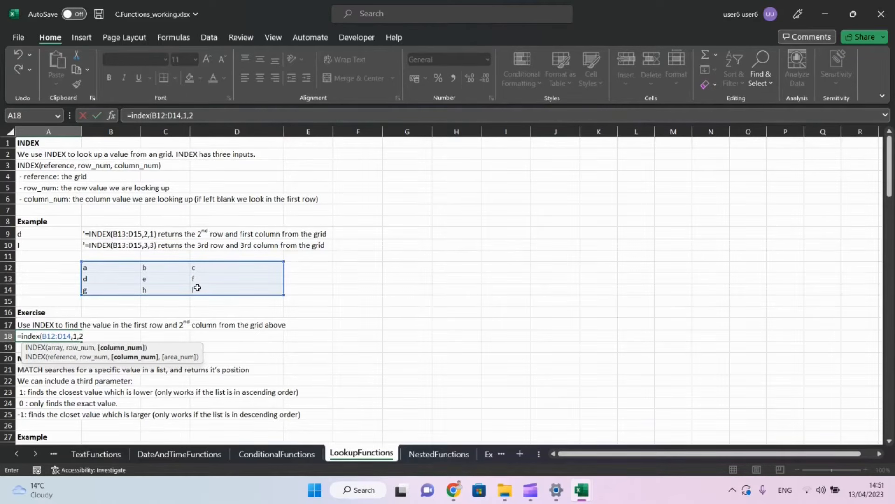
pyautogui.press('Return')
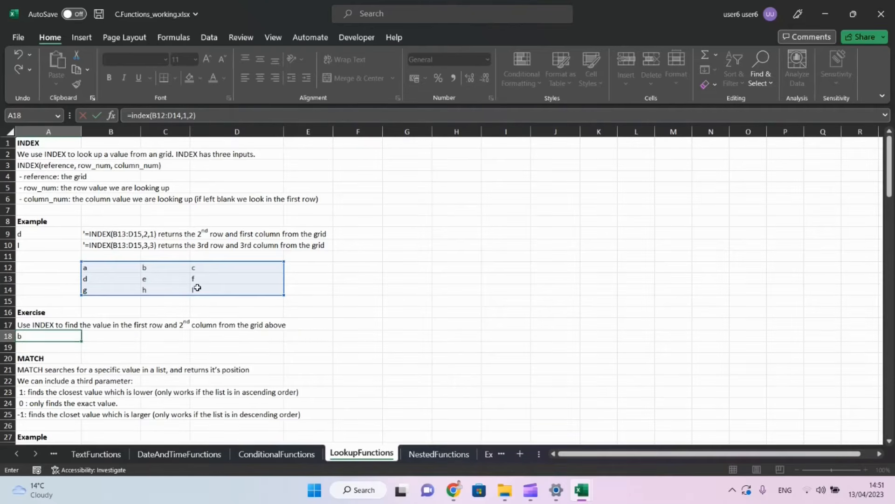
pyautogui.press('Up')
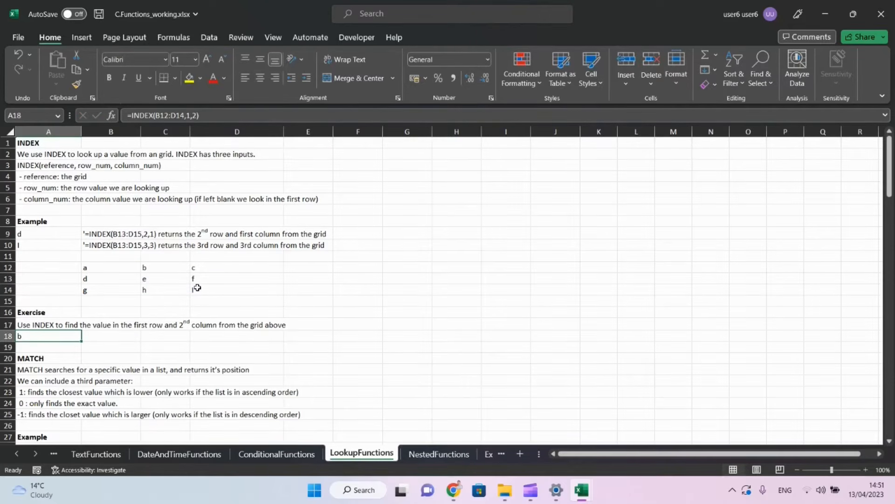
# - Go to the MATCH section and read its description in row 21
pyautogui.press('Down')
pyautogui.press('Down')
pyautogui.press('Down')
pyautogui.press('Down')
pyautogui.press('Down')
pyautogui.press('Down')
pyautogui.press('Down')
pyautogui.press('Down')
pyautogui.press('Down')
pyautogui.press('Down')
pyautogui.press('Down')
pyautogui.press('Down')
pyautogui.press('Down')
pyautogui.press('Down')
pyautogui.press('Down')
pyautogui.press('Down')
pyautogui.press('Down')
pyautogui.press('Down')
pyautogui.press('Down')
pyautogui.press('Down')
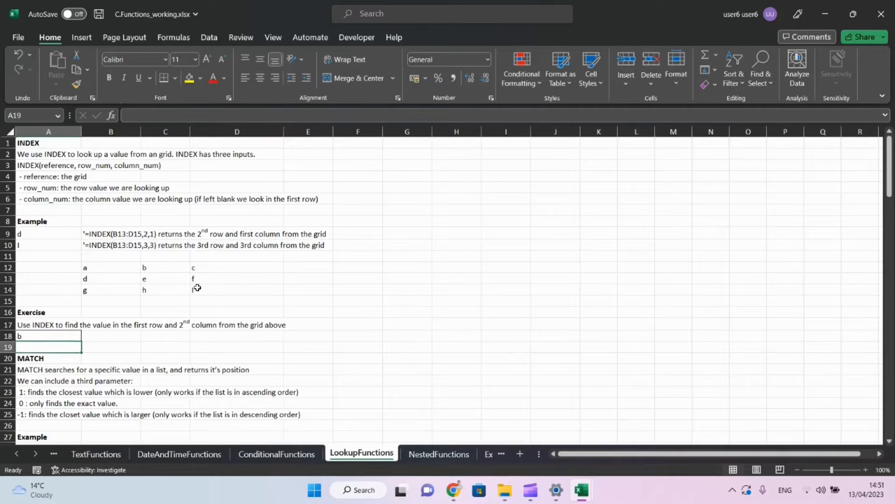
pyautogui.press('Up')
pyautogui.press('Up')
pyautogui.press('Up')
pyautogui.press('Up')
pyautogui.press('Up')
pyautogui.press('Up')
pyautogui.press('Up')
pyautogui.press('Up')
pyautogui.press('Up')
pyautogui.press('Up')
pyautogui.press('Up')
pyautogui.press('Up')
pyautogui.press('Up')
pyautogui.press('Up')
pyautogui.press('Up')
pyautogui.press('Up')
pyautogui.press('Up')
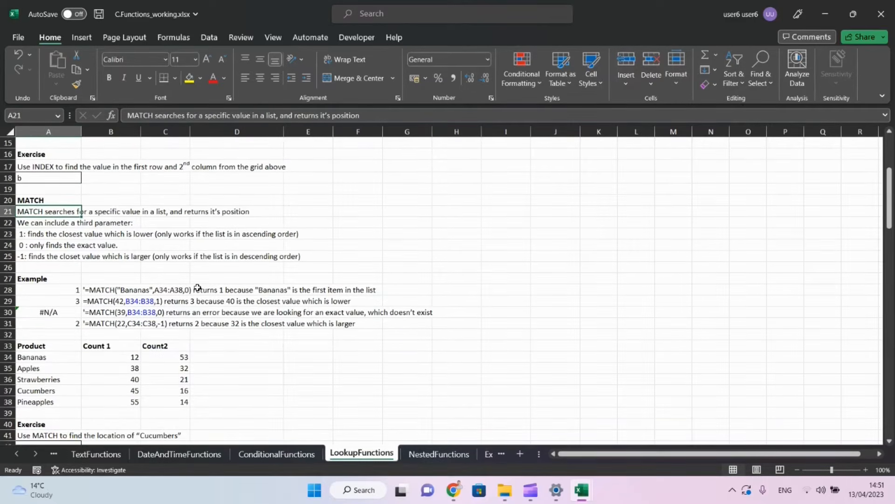
# - Read the explanation of MATCH's third parameter and its options 1, 0 and -1 in rows 22 to 25
pyautogui.press('Down')
pyautogui.press('Down')
pyautogui.press('Down')
pyautogui.press('Down')
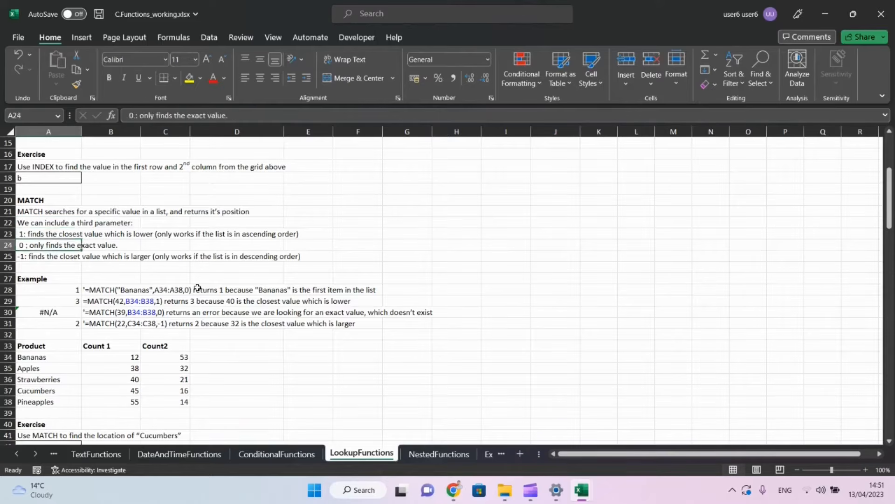
pyautogui.press('Up')
pyautogui.press('Up')
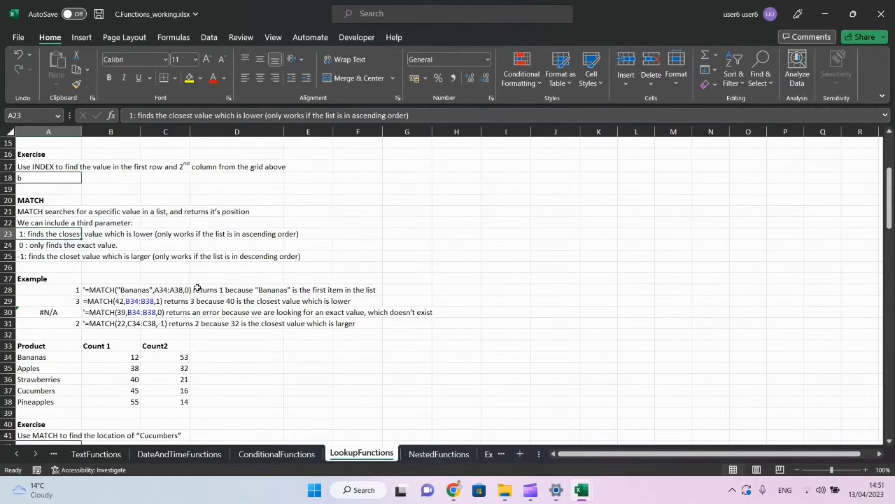
pyautogui.press('Up')
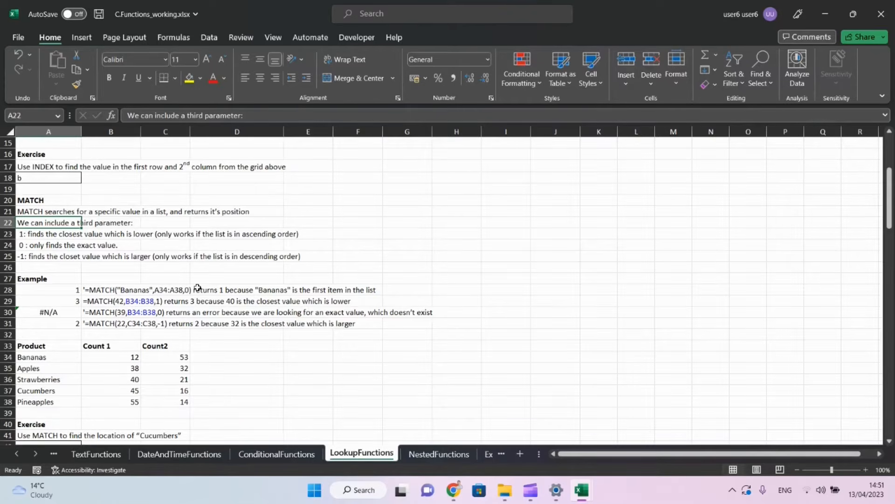
pyautogui.press('Down')
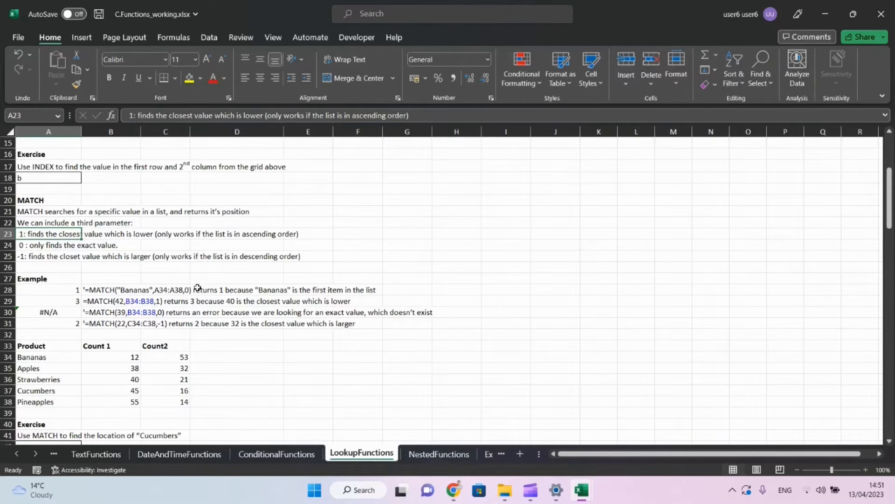
pyautogui.press('Down')
pyautogui.press('Up')
pyautogui.press('Down')
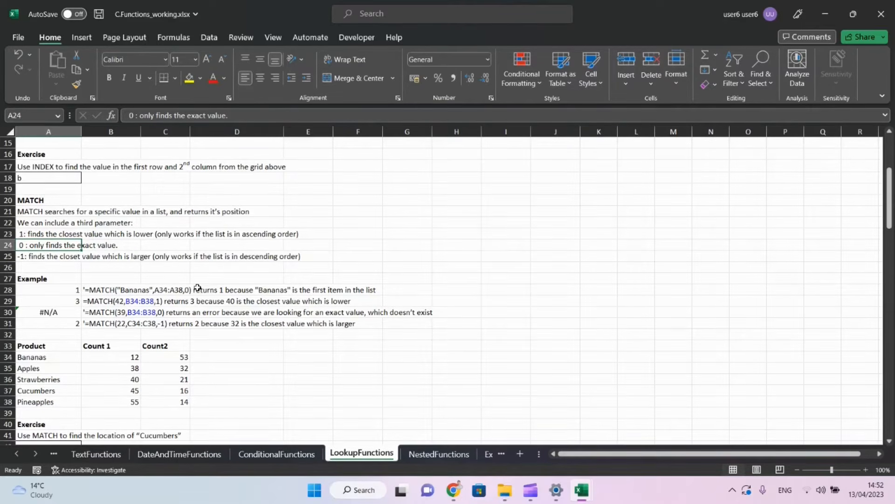
pyautogui.press('Down')
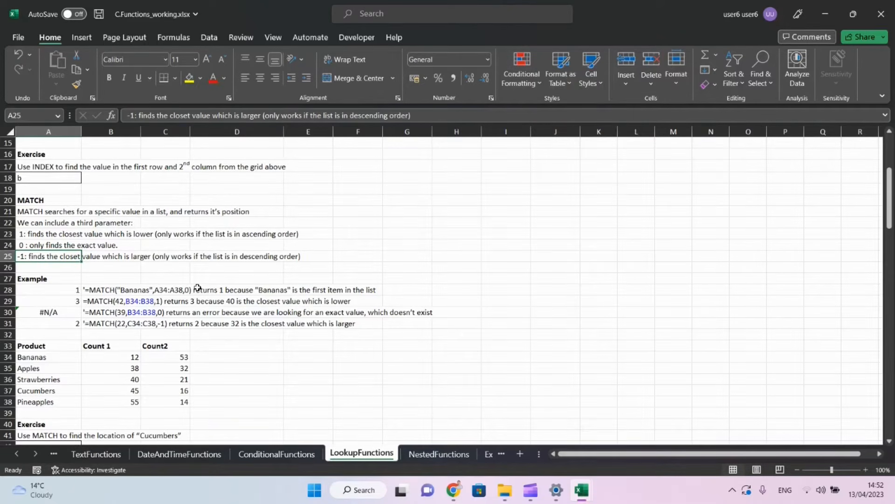
pyautogui.press('Up')
pyautogui.press('Up')
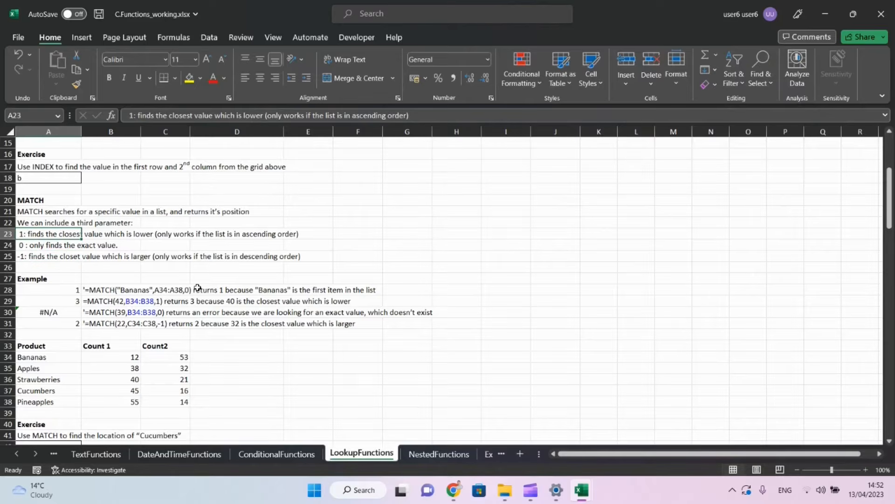
pyautogui.press('Down')
pyautogui.press('Down')
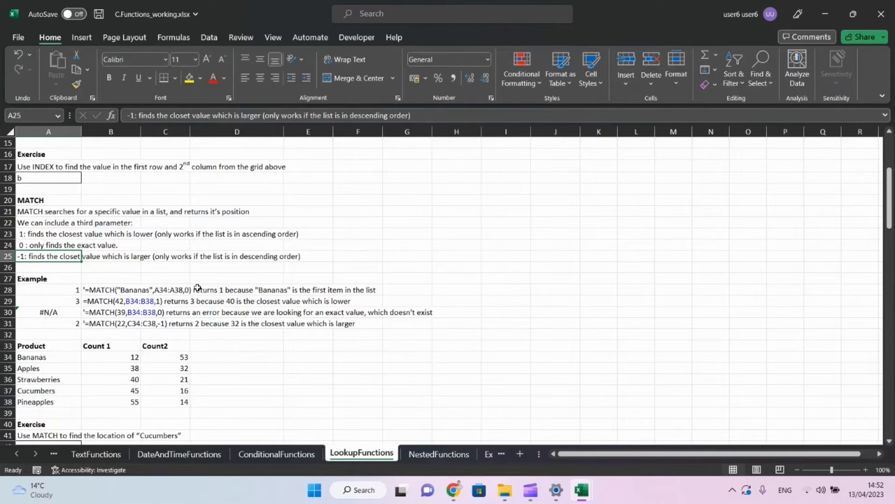
# - Start a MATCH formula in exercise cell A42 with "Cucumbers" as the lookup value
pyautogui.press('Down')
pyautogui.press('Down')
pyautogui.press('Down')
pyautogui.press('Down')
pyautogui.press('Down')
pyautogui.press('Down')
pyautogui.press('Down')
pyautogui.press('Down')
pyautogui.press('Down')
pyautogui.press('Down')
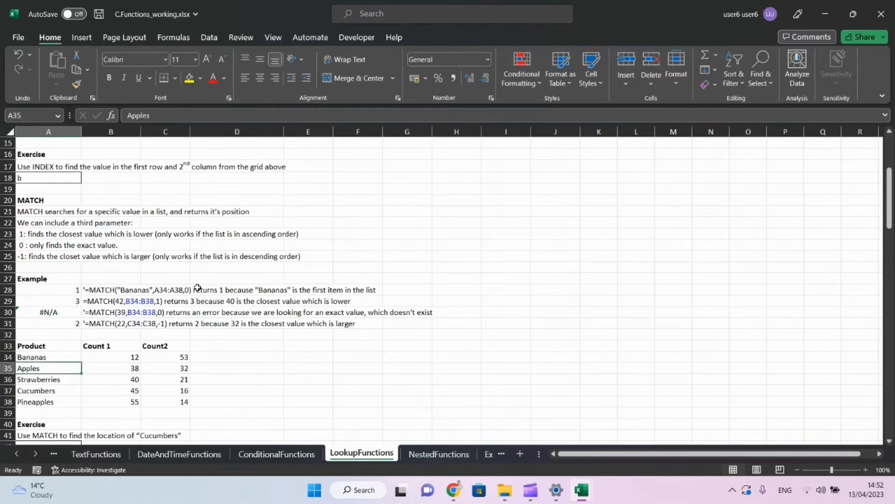
pyautogui.press('Down')
pyautogui.press('Down')
pyautogui.press('Down')
pyautogui.press('Down')
pyautogui.press('Down')
pyautogui.press('Down')
pyautogui.press('Down')
pyautogui.press('Down')
pyautogui.press('Down')
pyautogui.press('Down')
pyautogui.press('Down')
pyautogui.press('Down')
pyautogui.press('Down')
pyautogui.press('Down')
pyautogui.press('Down')
pyautogui.press('Down')
pyautogui.press('Down')
pyautogui.press('Down')
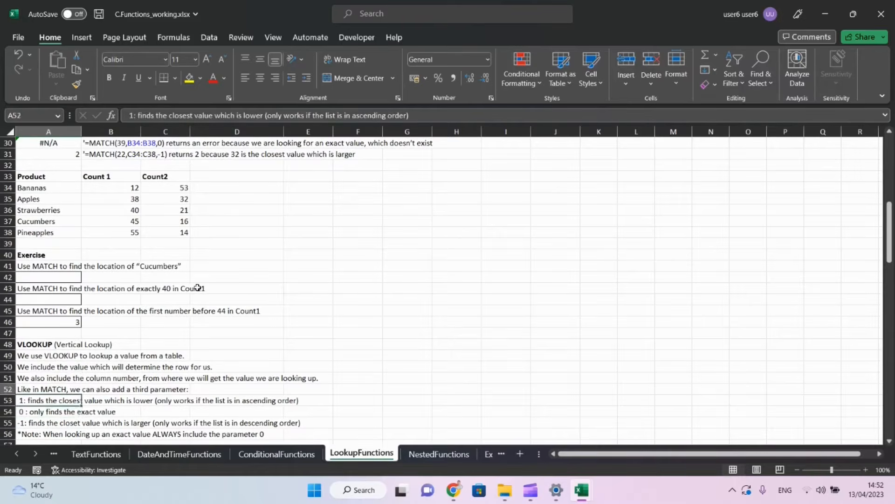
pyautogui.press('Up')
pyautogui.press('Up')
pyautogui.press('Up')
pyautogui.press('Up')
pyautogui.press('Up')
pyautogui.press('Up')
pyautogui.press('Up')
pyautogui.press('Up')
pyautogui.press('Up')
pyautogui.press('Up')
pyautogui.press('Up')
pyautogui.press('Up')
pyautogui.press('Up')
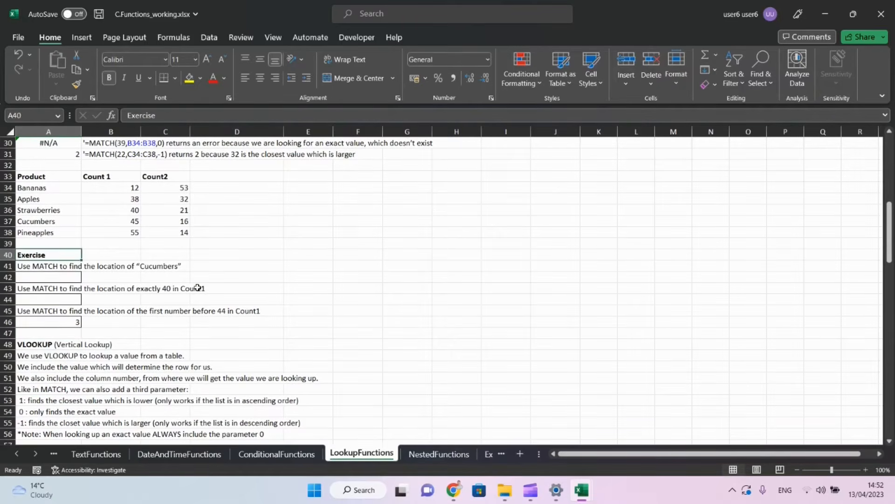
pyautogui.press('Down')
pyautogui.press('Down')
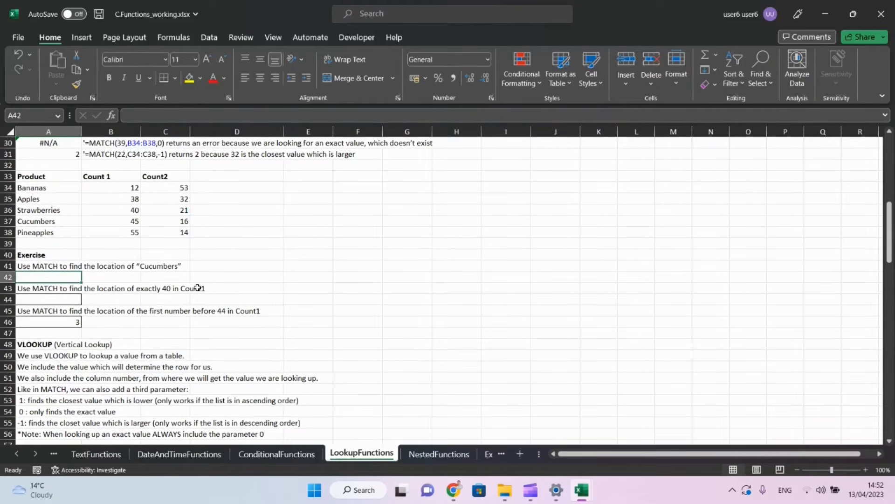
pyautogui.write('=matcb')
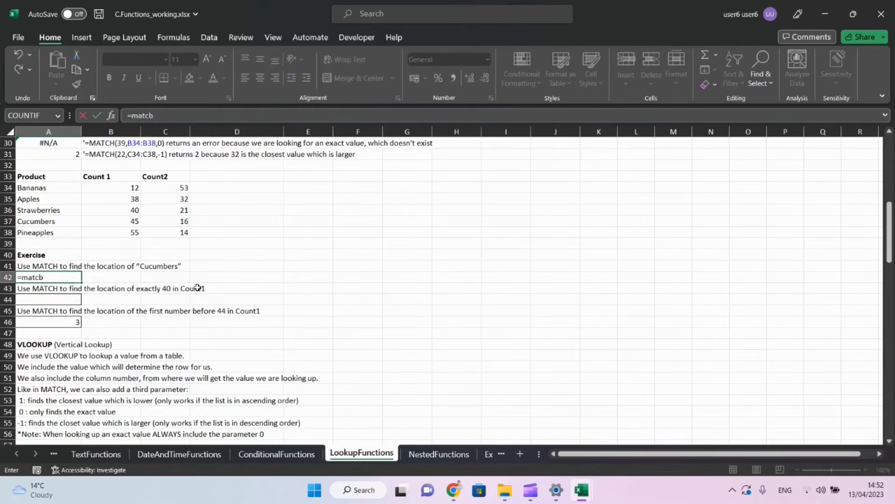
pyautogui.press('BackSpace')
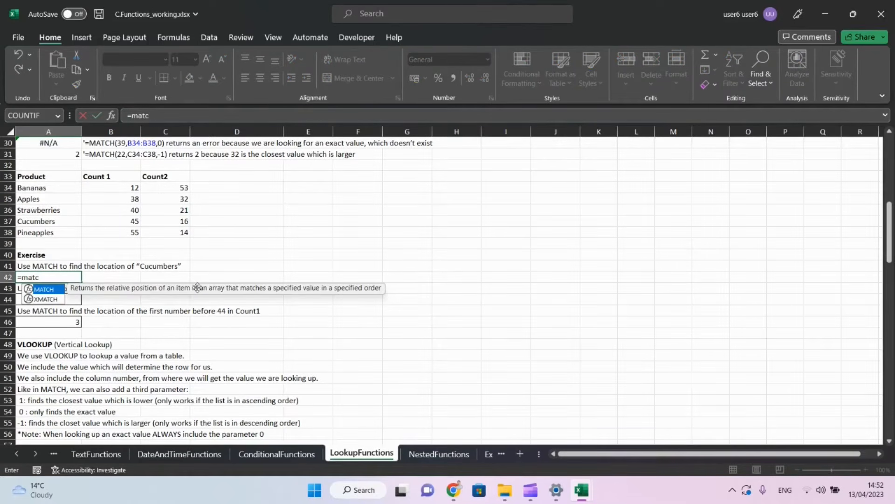
pyautogui.write('h(')
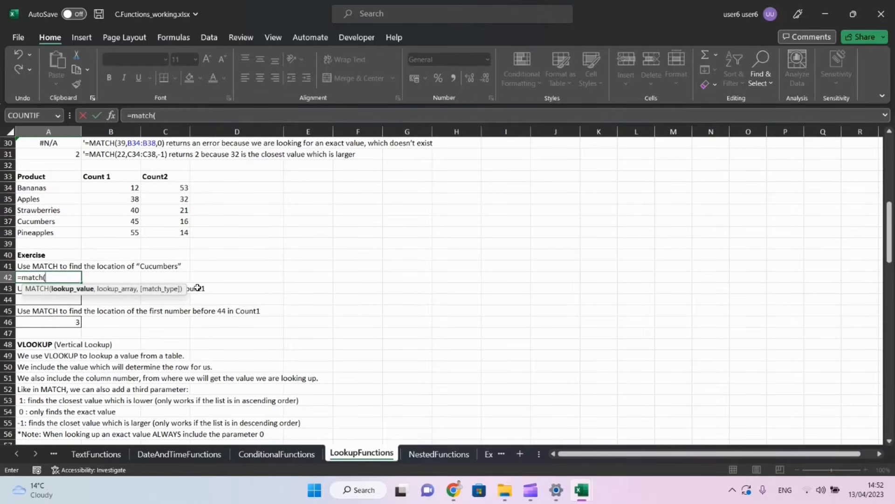
pyautogui.write('"Cucumbers",')
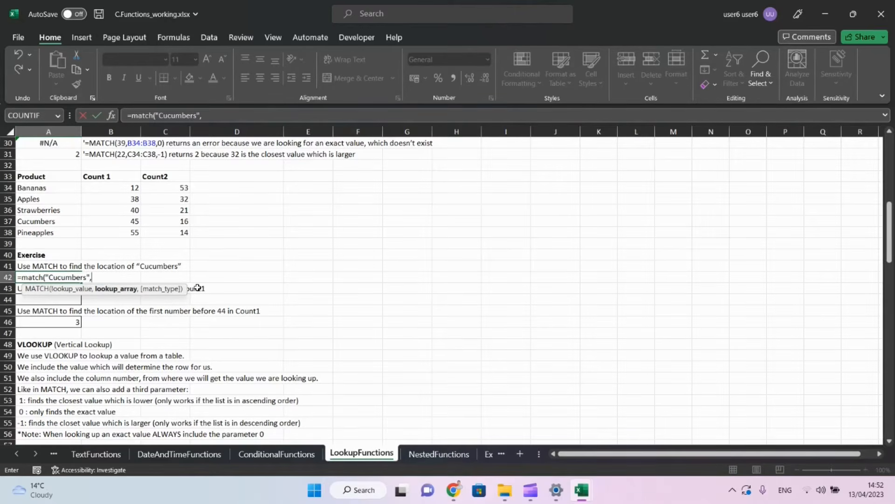
# - Complete the MATCH formula in A42 with the product list A34:A38 as lookup array and match type 0 for an exact match
pyautogui.click(53, 187)
pyautogui.moveTo(53, 187); pyautogui.dragTo(52, 233)
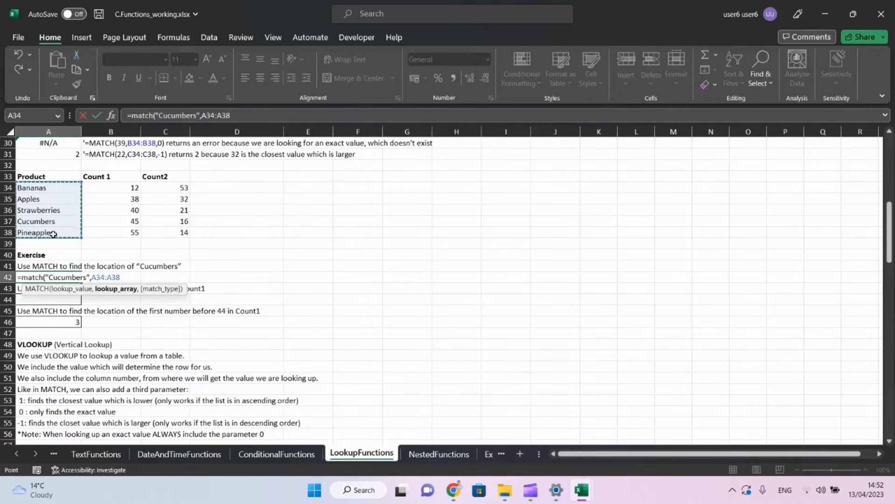
pyautogui.write(',')
pyautogui.press('Down')
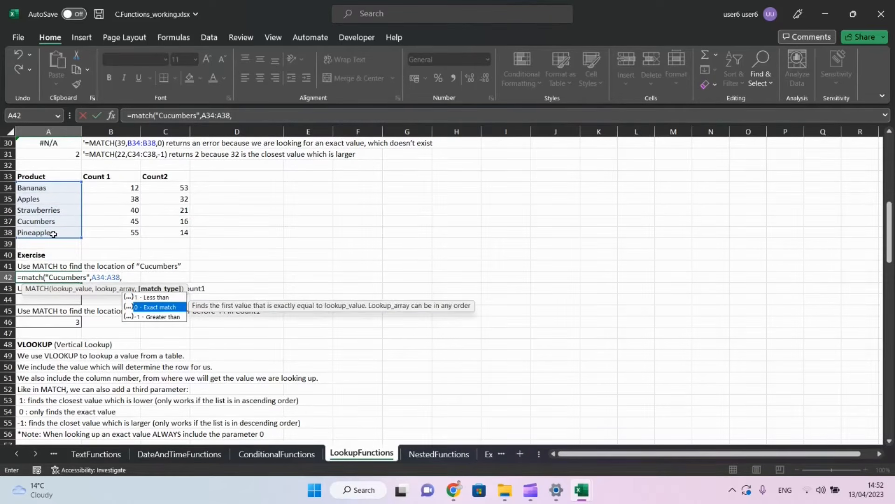
pyautogui.press('Tab')
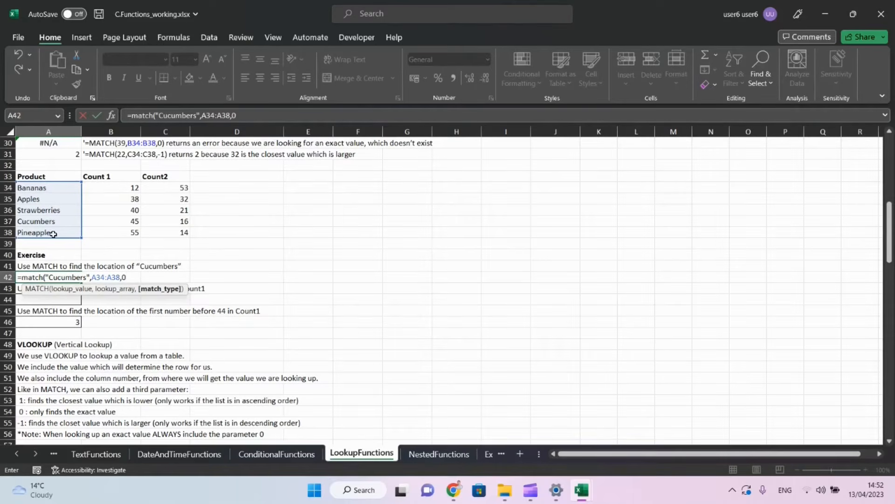
pyautogui.write(')')
pyautogui.press('Return')
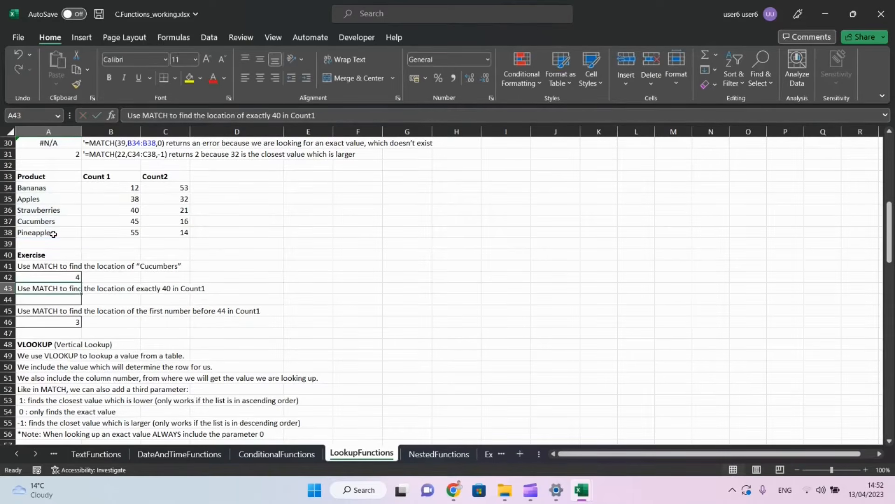
# - Check the position of Cucumbers by stepping through the Product column from its first entry
pyautogui.press('Up')
pyautogui.press('Up')
pyautogui.press('Up')
pyautogui.press('Up')
pyautogui.press('Up')
pyautogui.press('Up')
pyautogui.press('Up')
pyautogui.press('Up')
pyautogui.press('Up')
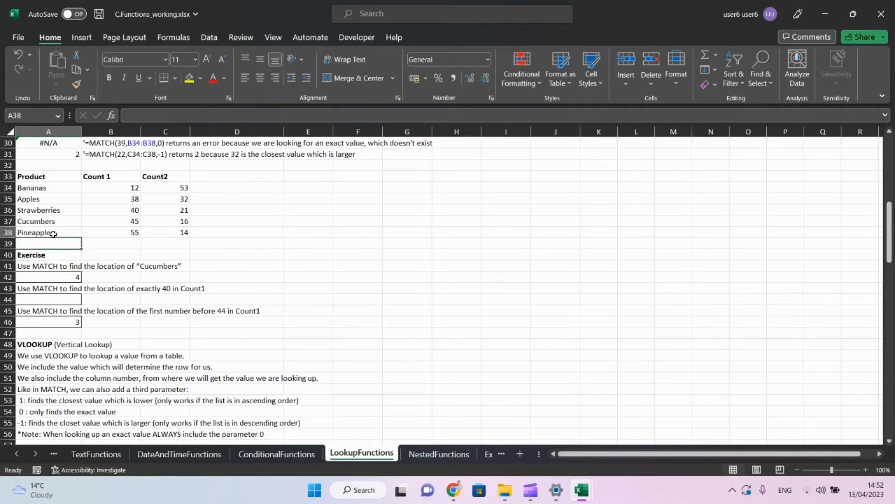
pyautogui.press('Down')
pyautogui.press('Down')
pyautogui.press('Down')
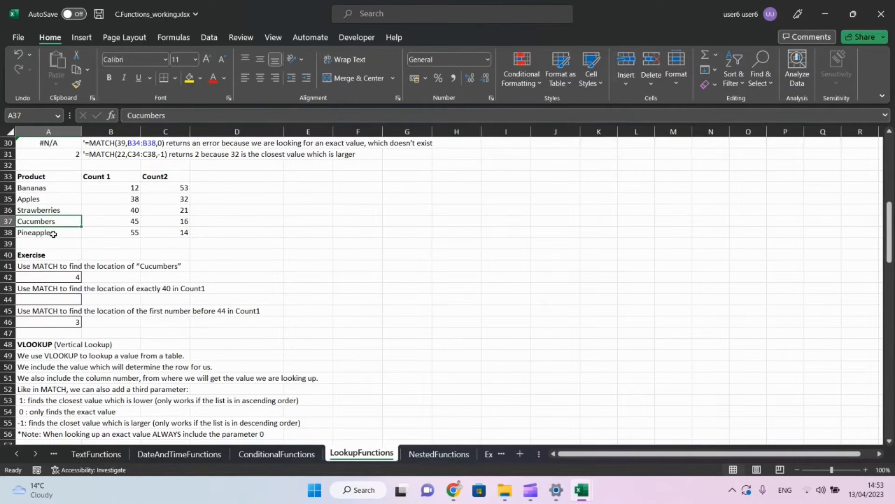
# - Enter a MATCH formula in A44 that finds the exact value 40 in the Count 1 range B34:B38
pyautogui.press('Down')
pyautogui.press('Down')
pyautogui.press('Down')
pyautogui.press('Down')
pyautogui.press('Down')
pyautogui.press('Down')
pyautogui.press('Down')
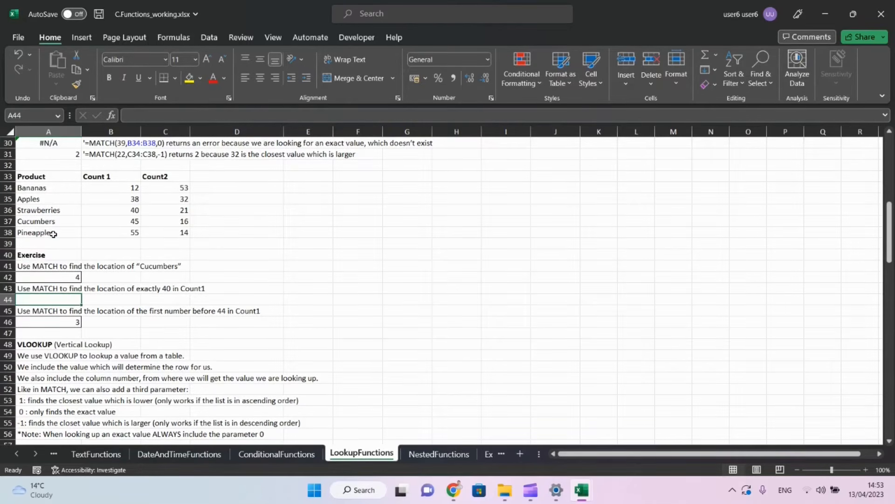
pyautogui.write('=matc')
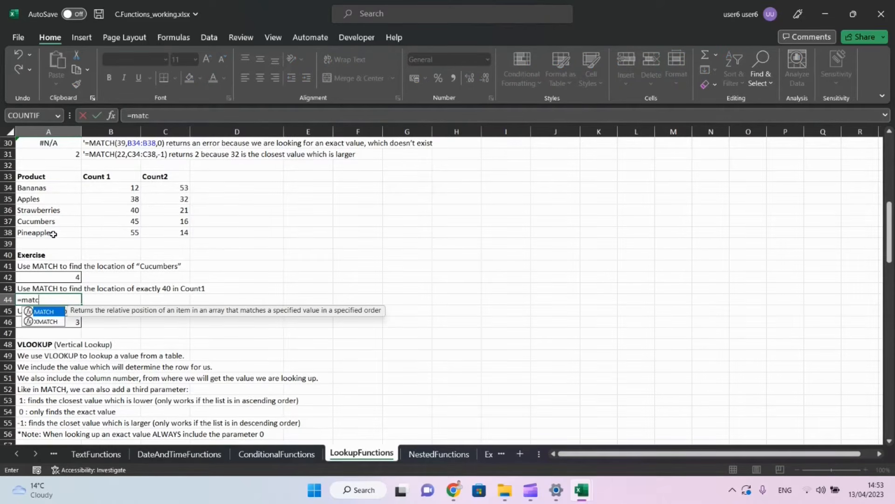
pyautogui.write('h(4')
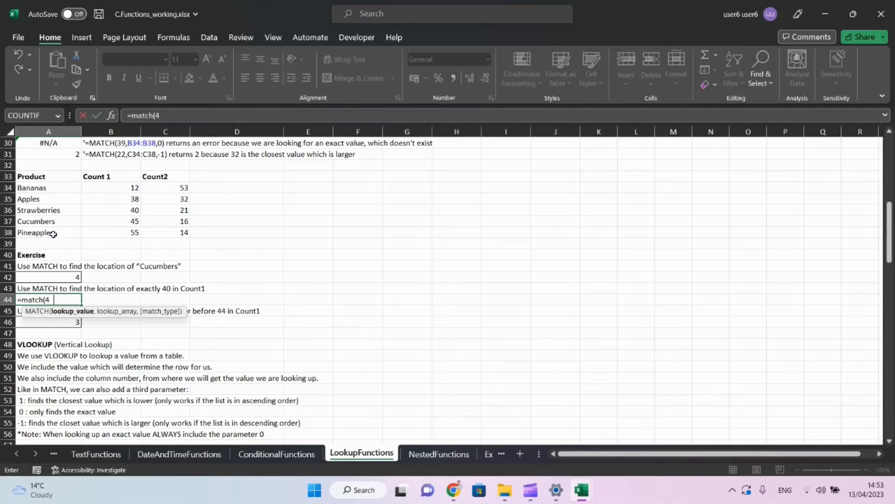
pyautogui.write('0,')
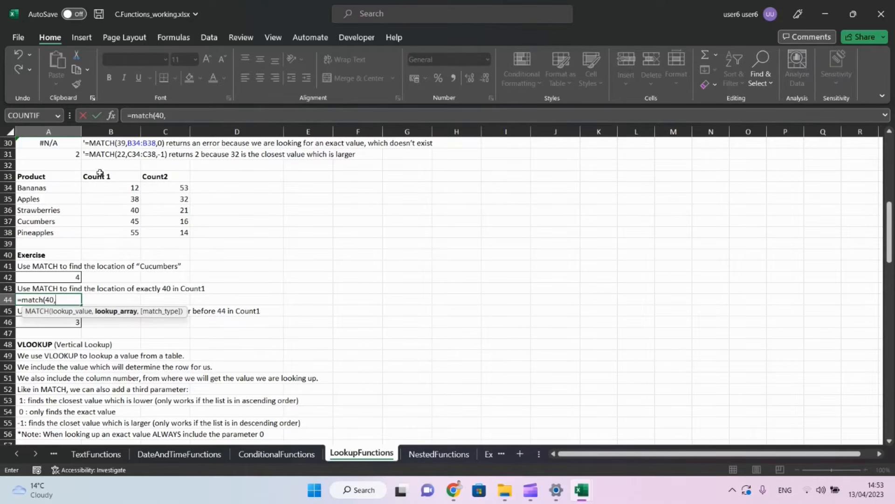
pyautogui.click(111, 183)
pyautogui.moveTo(112, 183); pyautogui.dragTo(110, 232)
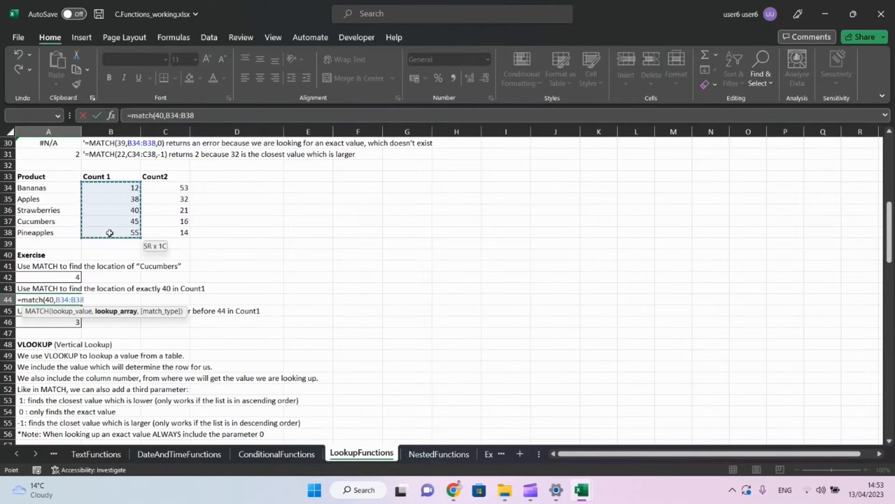
pyautogui.write(',')
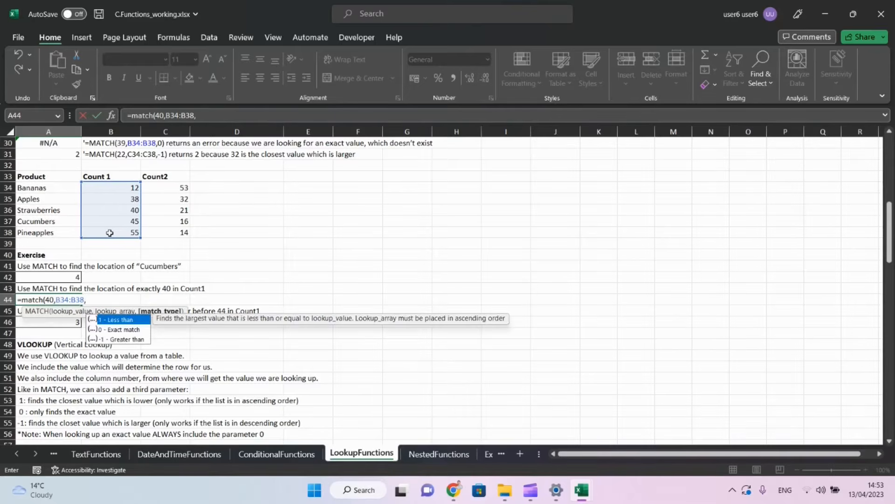
pyautogui.write('0)')
pyautogui.press('Return')
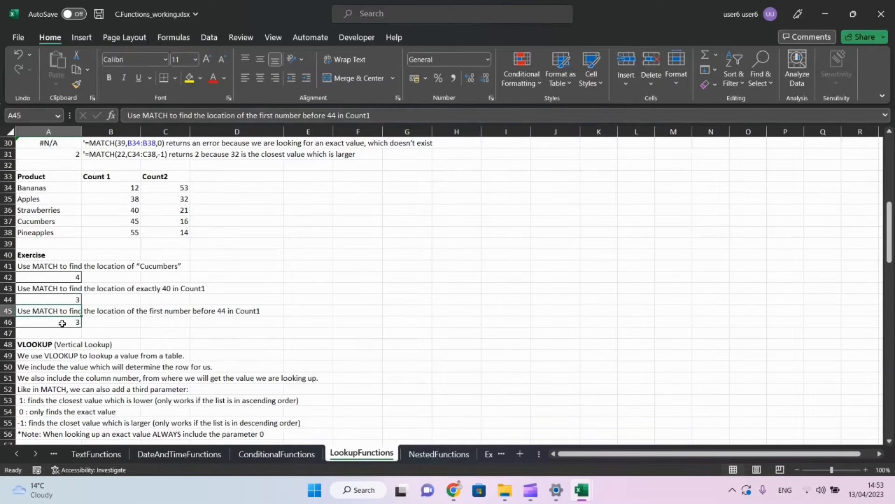
# - Replace the formula in A46 with a MATCH for 44 in the Count 1 range B34:B38, using match type 1
pyautogui.click(62, 323)
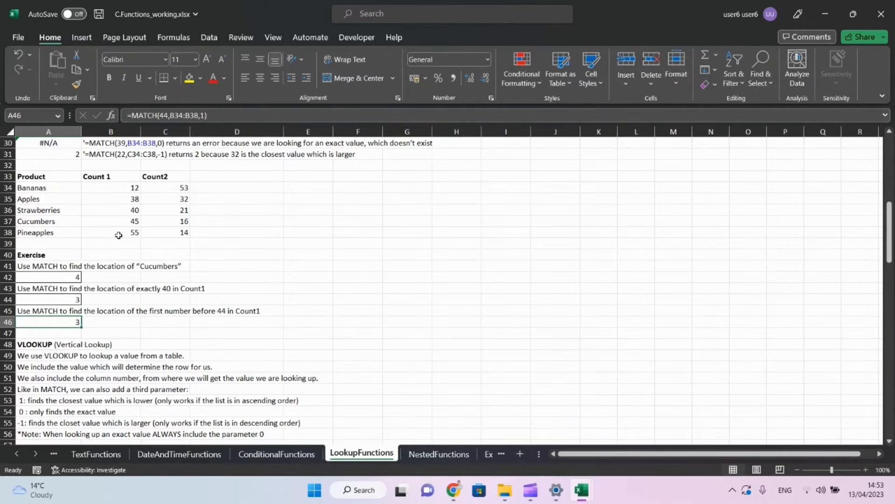
pyautogui.write('=m')
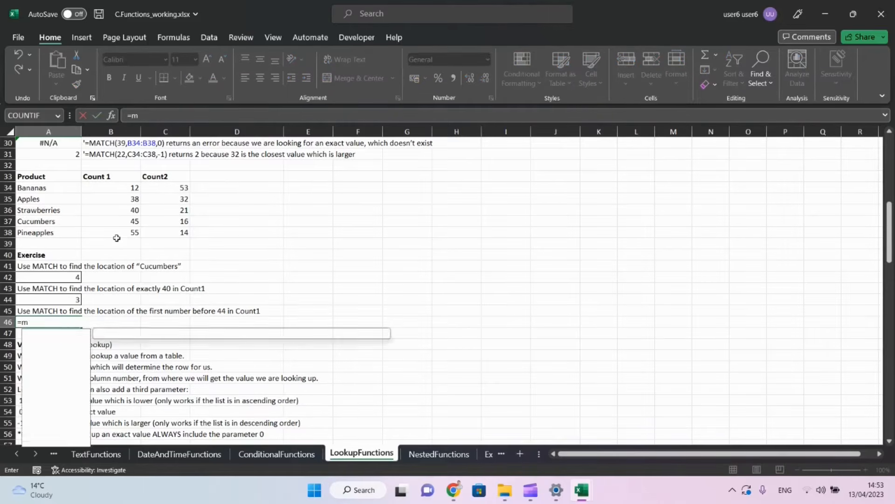
pyautogui.write('atch(')
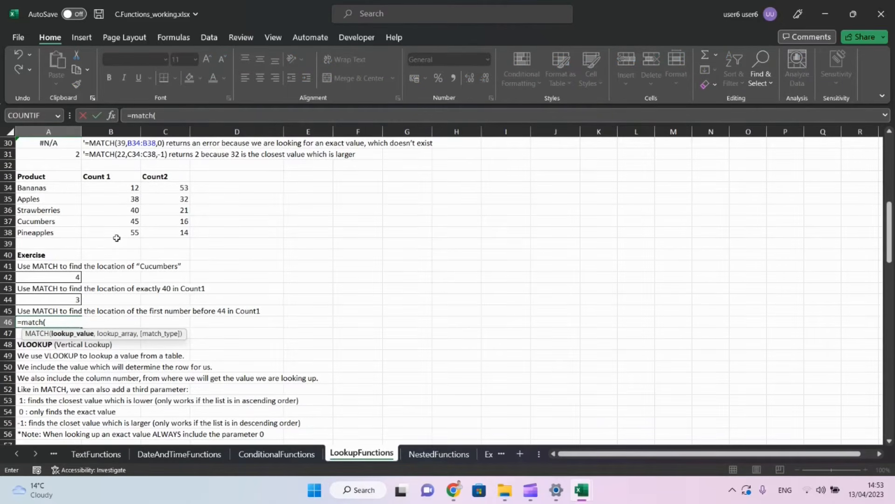
pyautogui.write('44,')
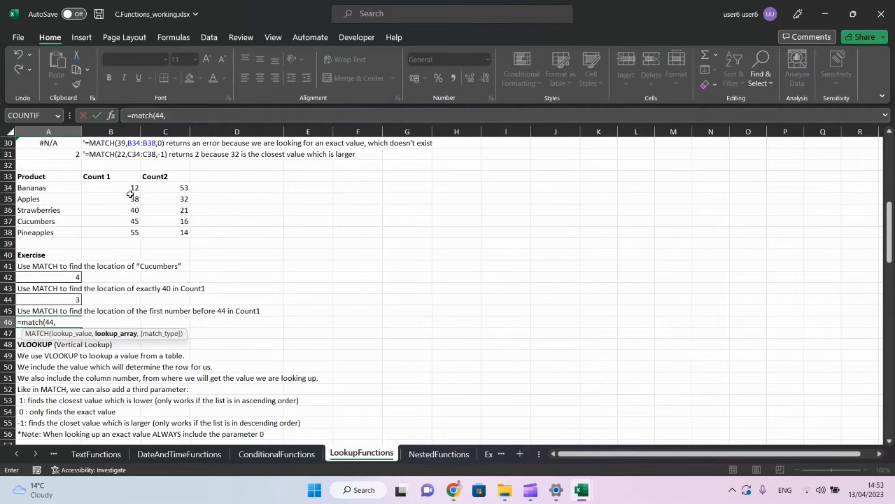
pyautogui.moveTo(130, 188); pyautogui.dragTo(126, 235)
pyautogui.write(',')
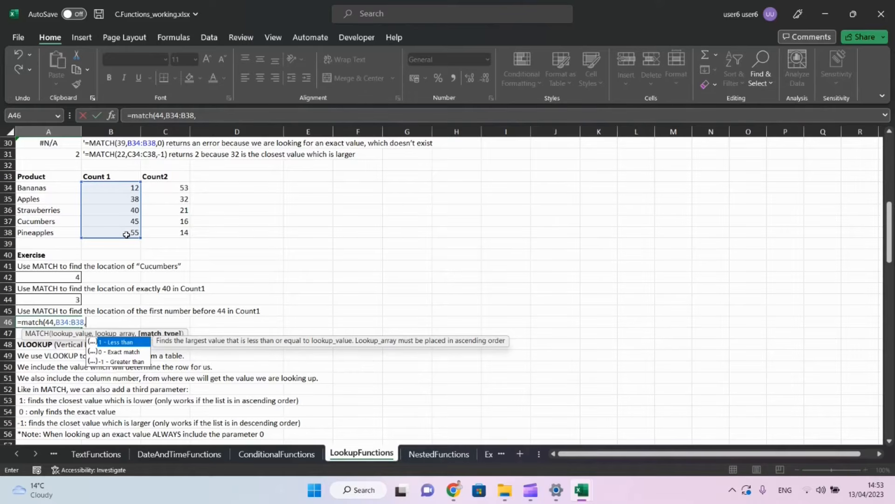
pyautogui.write('1)')
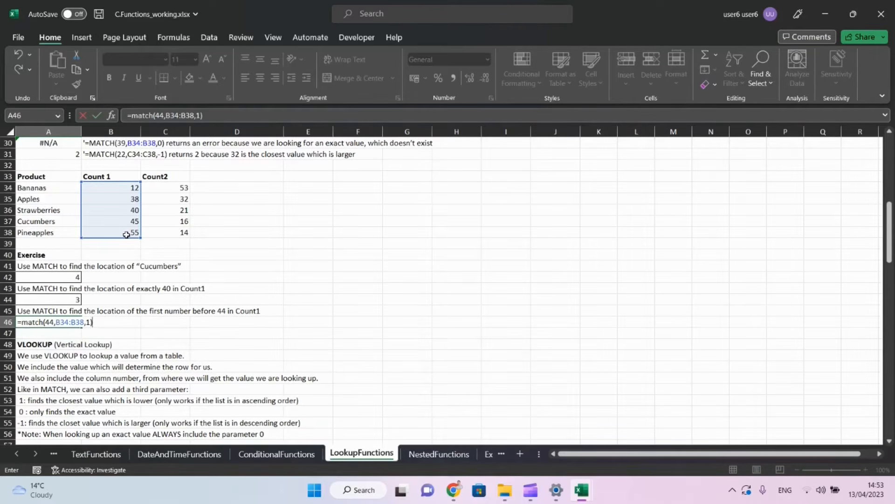
pyautogui.press('Return')
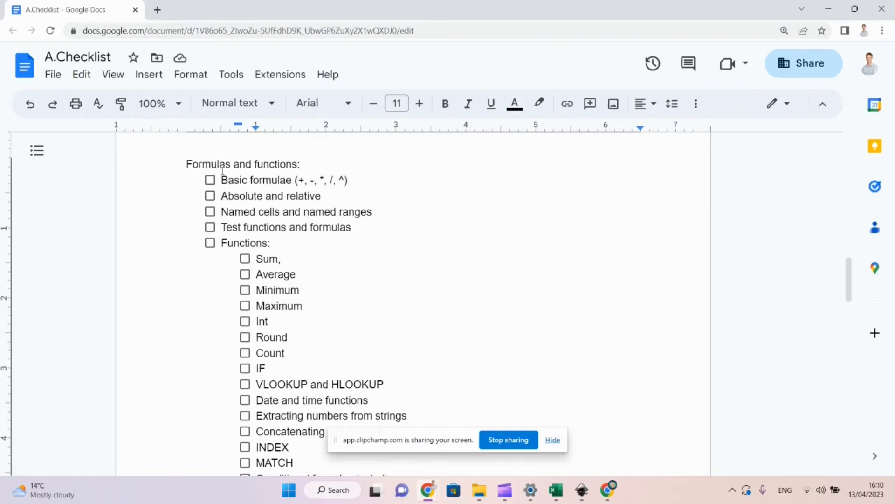
# - In the A.Checklist document in Google Docs, tick off Basic formulae, Absolute and relative, and Named cells and named ranges
pyautogui.click(210, 180)
pyautogui.click(209, 196)
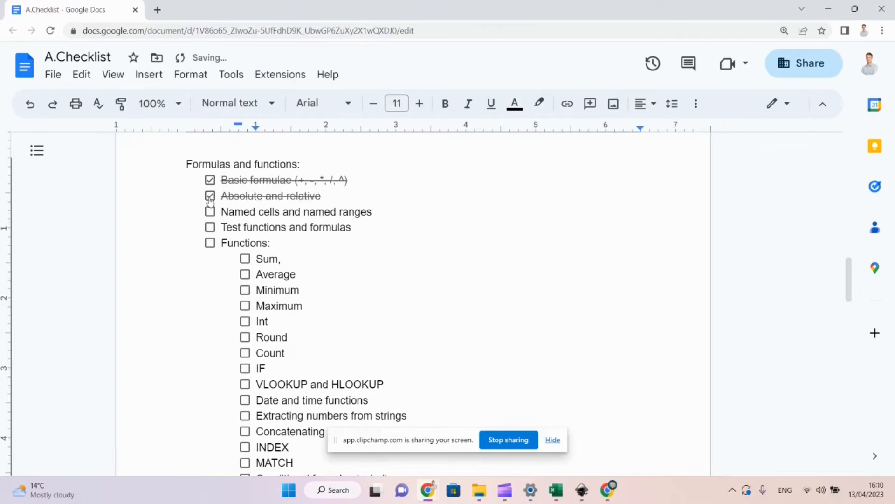
pyautogui.click(210, 212)
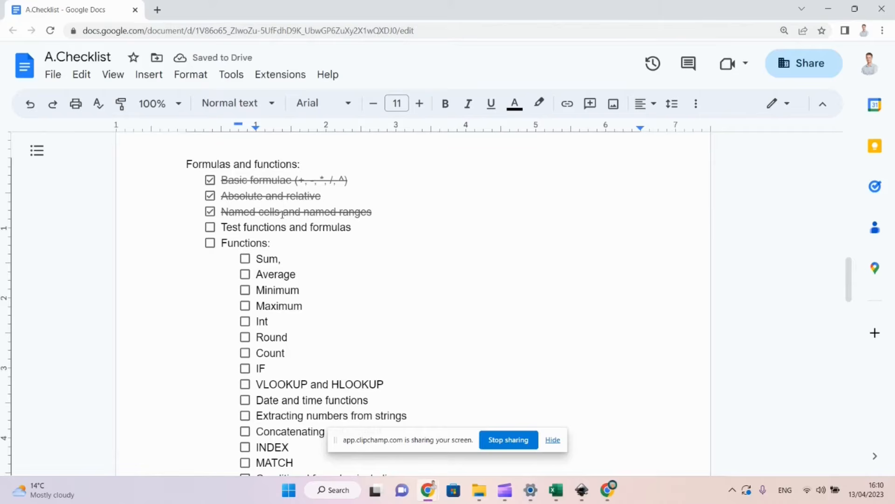
# - Tick off Sum, Average, Minimum, Maximum, Int, IF, and VLOOKUP and HLOOKUP under Functions
pyautogui.click(245, 258)
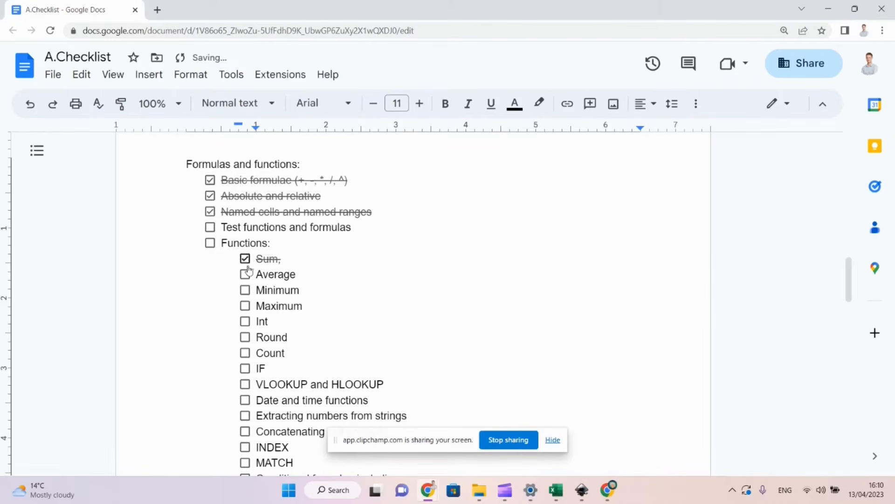
pyautogui.click(246, 275)
pyautogui.click(245, 290)
pyautogui.click(244, 306)
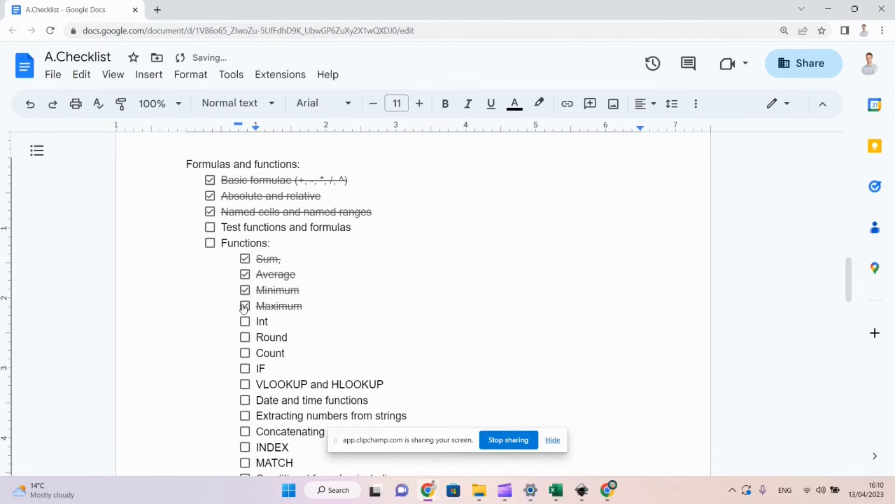
pyautogui.click(244, 322)
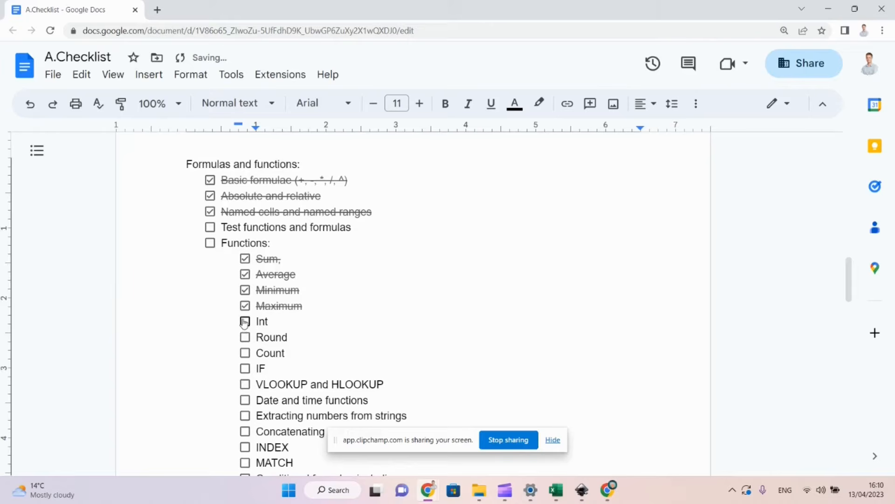
pyautogui.click(245, 369)
pyautogui.click(245, 384)
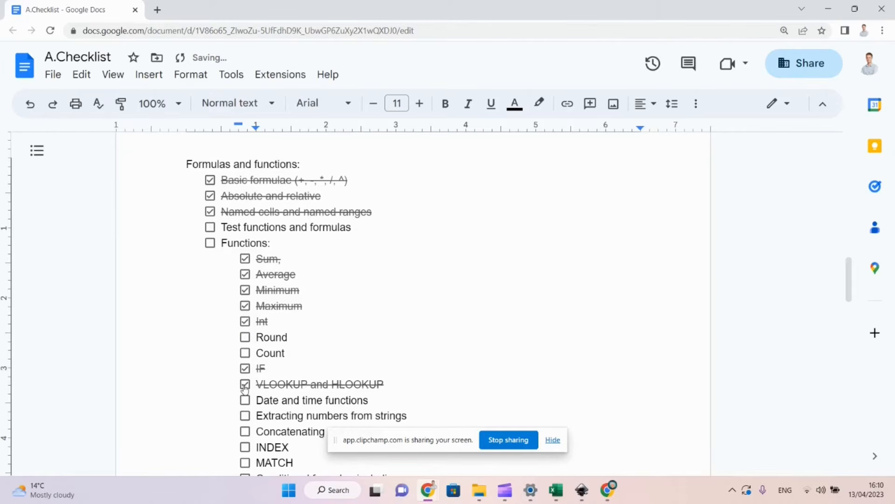
# - Tick off Date and time functions, Extracting numbers from strings, Concatenating cell content, INDEX and MATCH in the Functions list
pyautogui.scroll(-3, 244, 398)
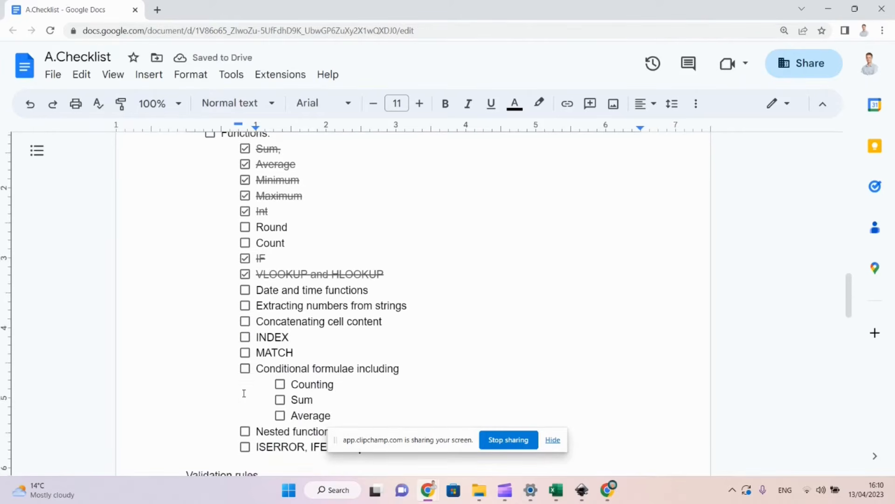
pyautogui.click(245, 288)
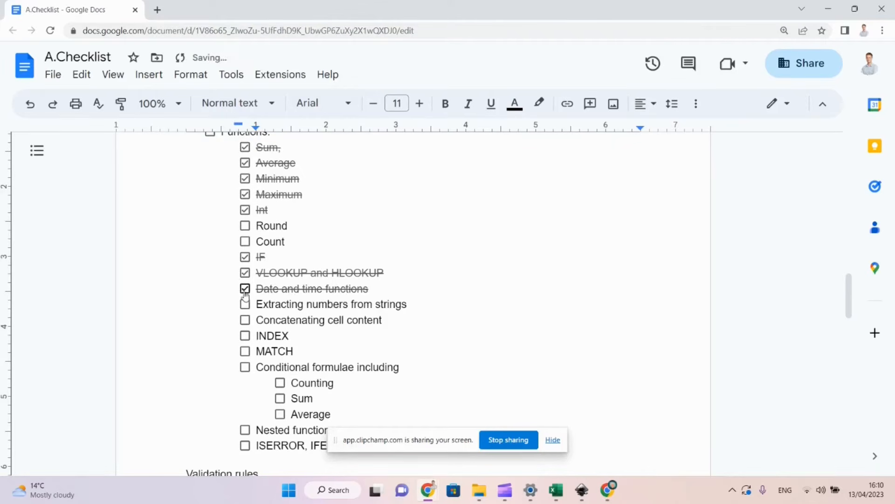
pyautogui.click(245, 306)
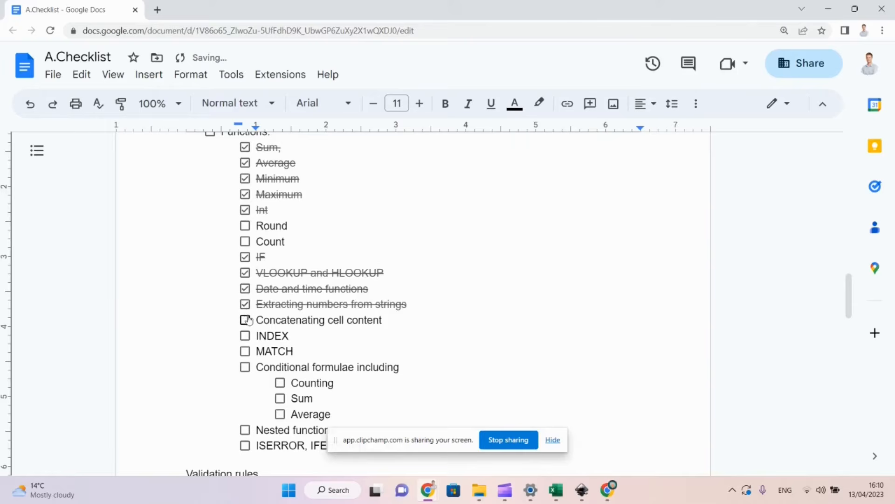
pyautogui.click(245, 321)
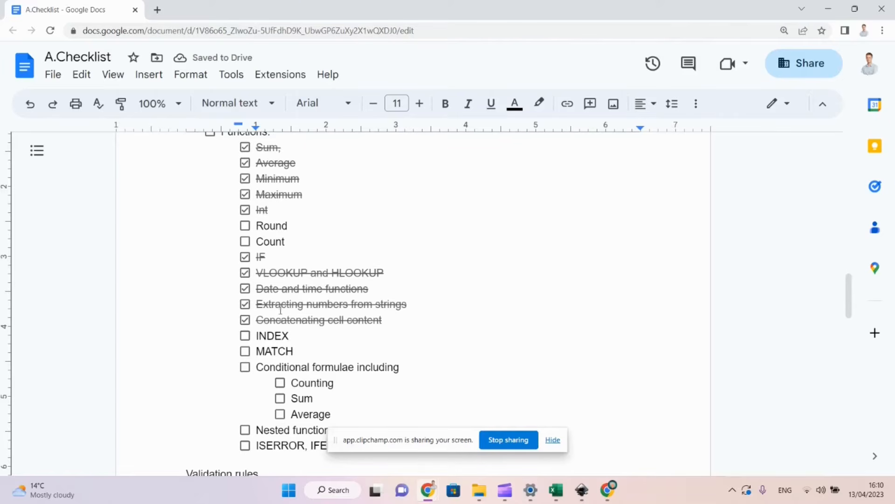
pyautogui.click(247, 338)
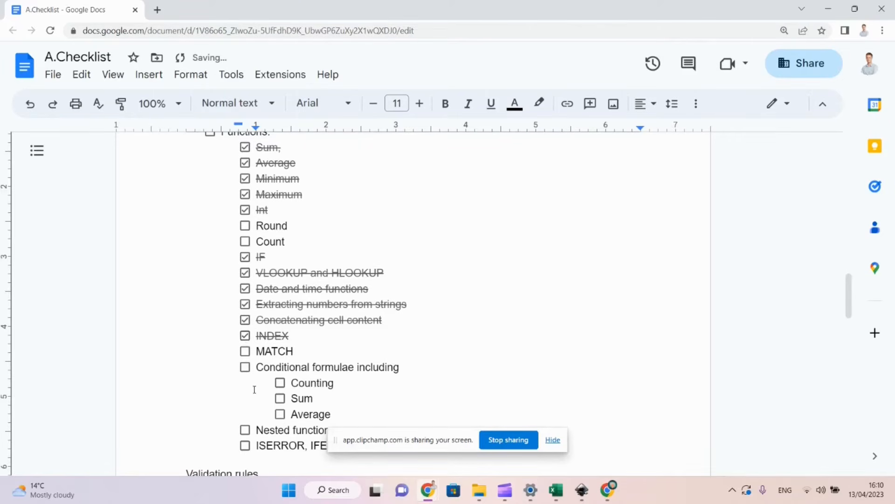
pyautogui.click(246, 355)
# - Tick off Conditional formulae including its Counting, Sum and Average items, plus Nested functions
pyautogui.click(280, 384)
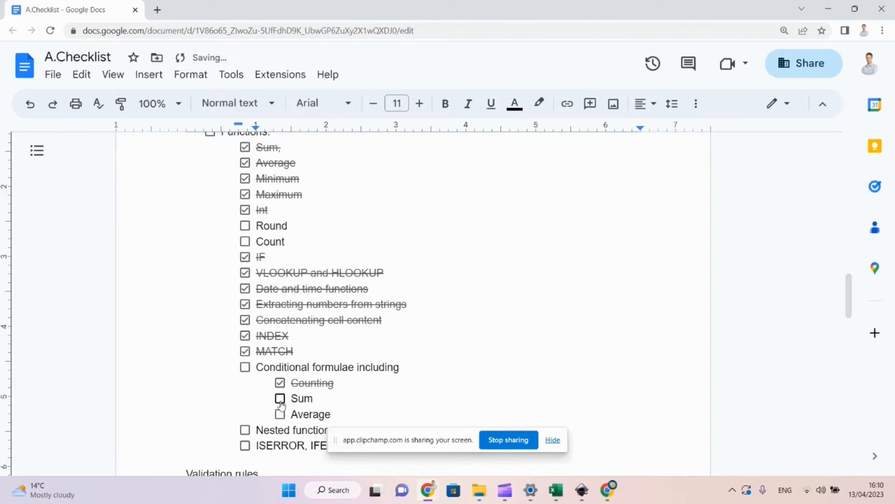
pyautogui.click(280, 398)
pyautogui.click(280, 415)
pyautogui.click(280, 414)
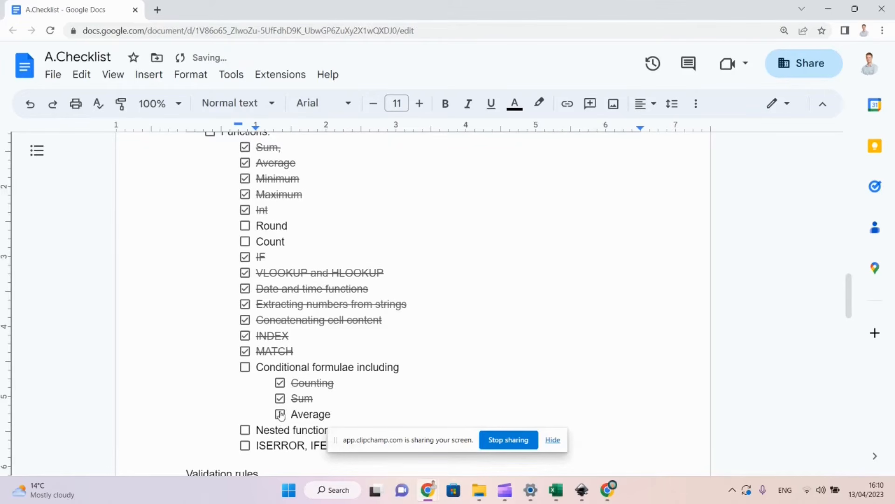
pyautogui.click(245, 369)
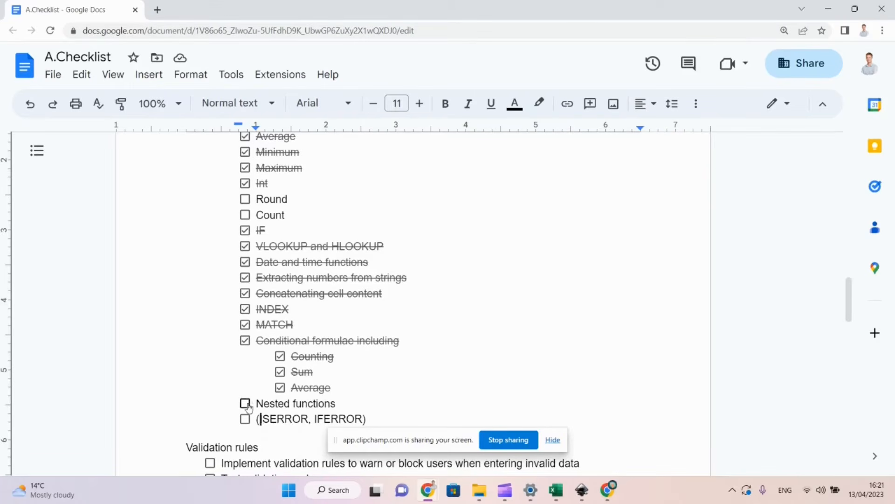
pyautogui.click(245, 403)
pyautogui.scroll(5, 326, 246)
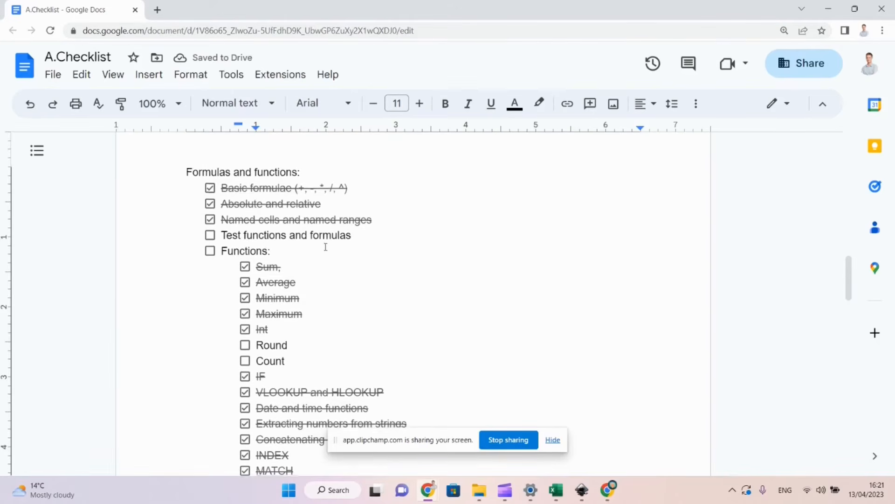
# - Switch to the C.Functions_working.xlsx workbook in Excel and enter 3.4 in cell J10 of the NestedFunctions sheet
pyautogui.scroll(-3, 326, 247)
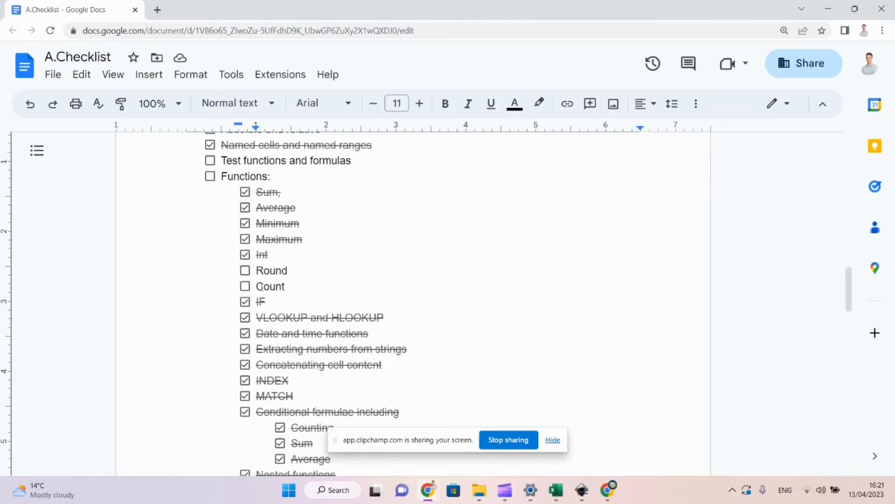
pyautogui.scroll(-6, 259, 286)
pyautogui.scroll(2, 260, 304)
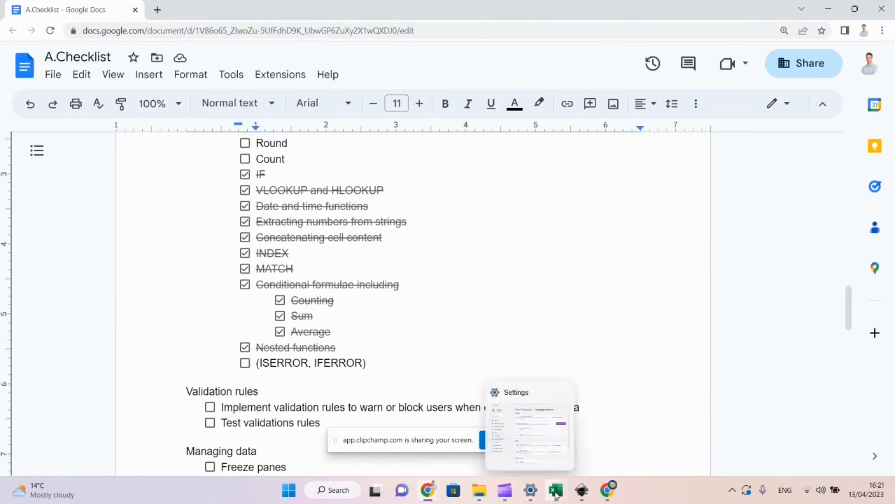
pyautogui.moveTo(556, 495)
pyautogui.click(582, 452)
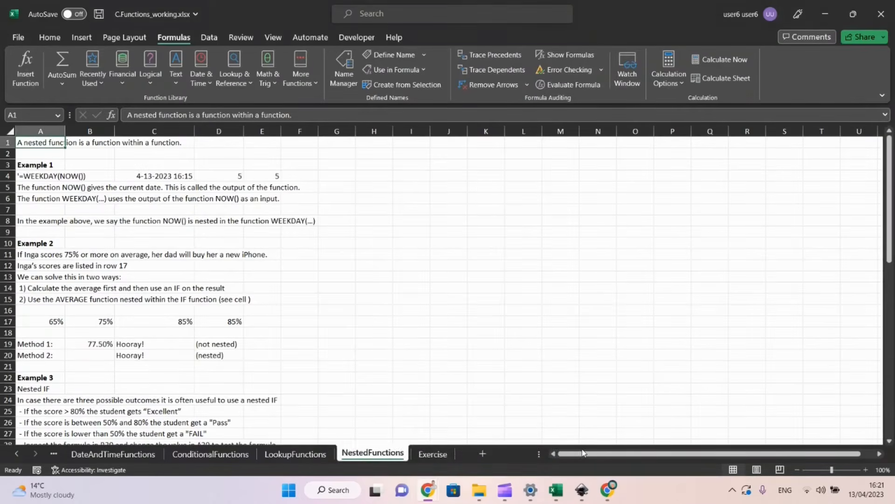
pyautogui.click(434, 244)
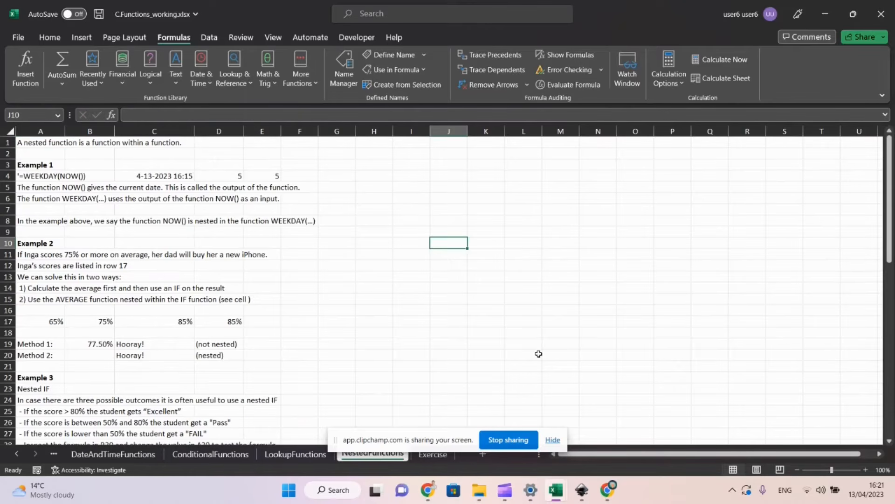
pyautogui.write('3.4')
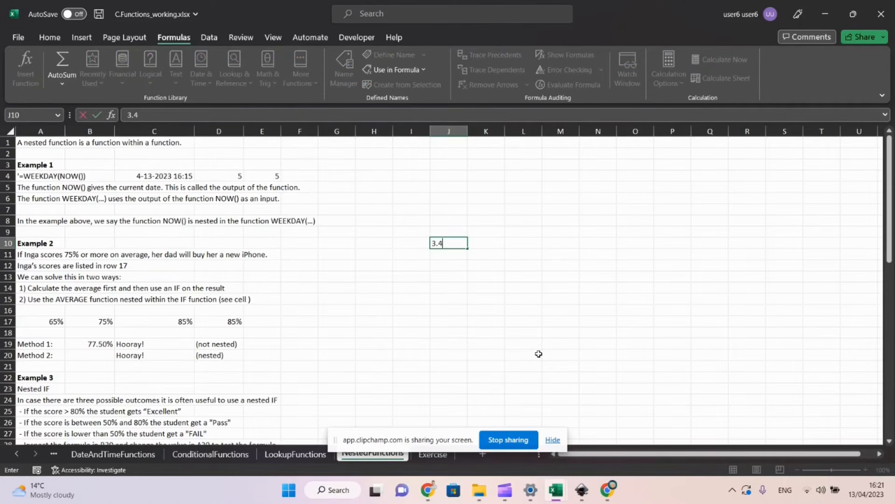
pyautogui.press('Return')
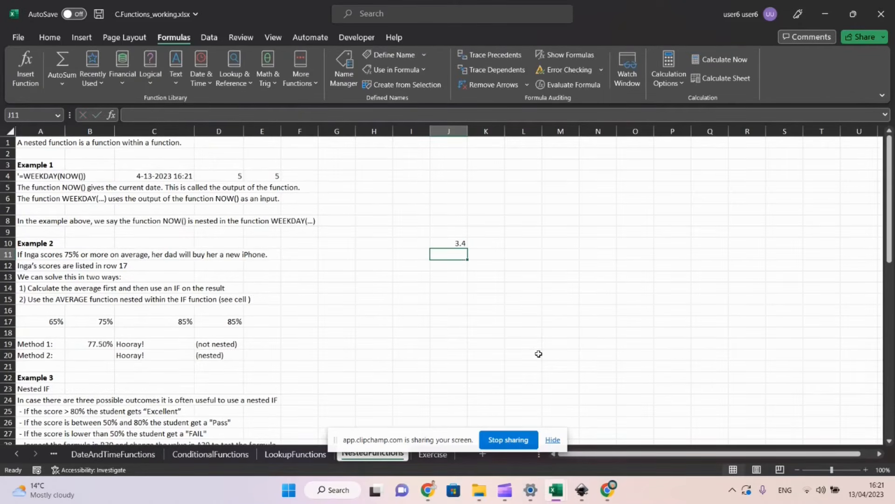
# - Round J10 to a whole number in cell J11 with the formula =ROUND(J10,0)
pyautogui.write('=round')
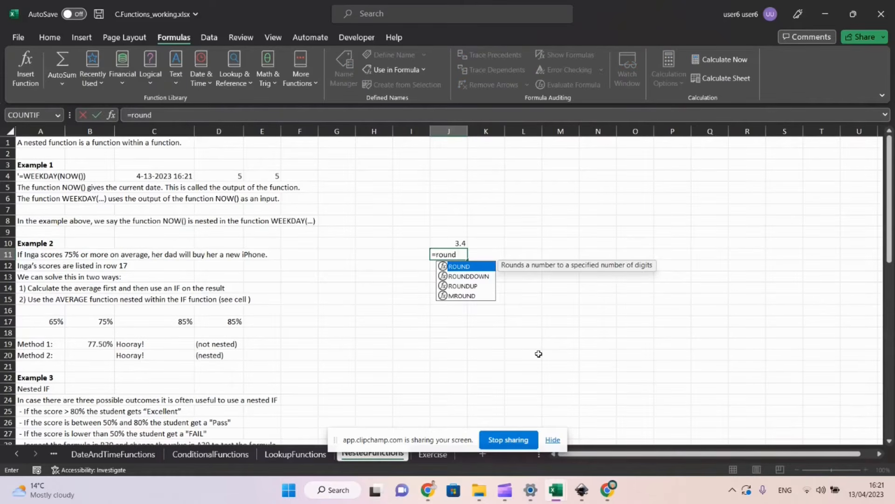
pyautogui.write('(')
pyautogui.press('Up')
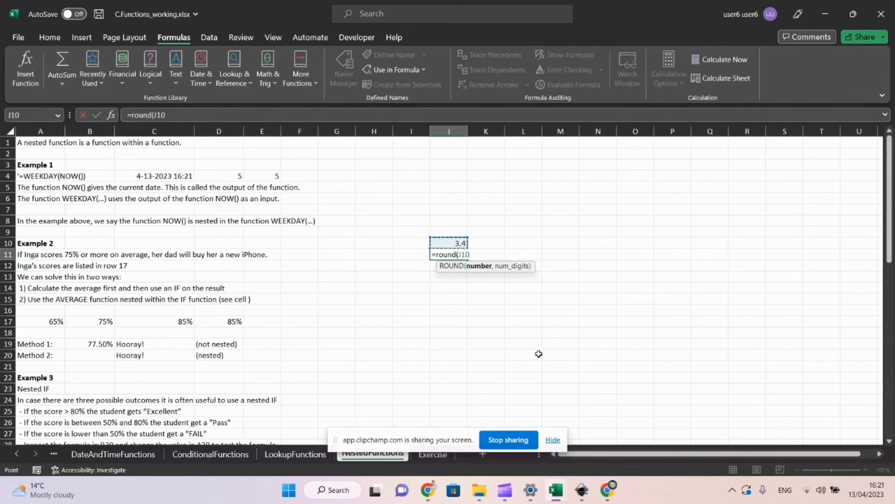
pyautogui.write(',0)')
pyautogui.hotkey('ctrl', 'Return')
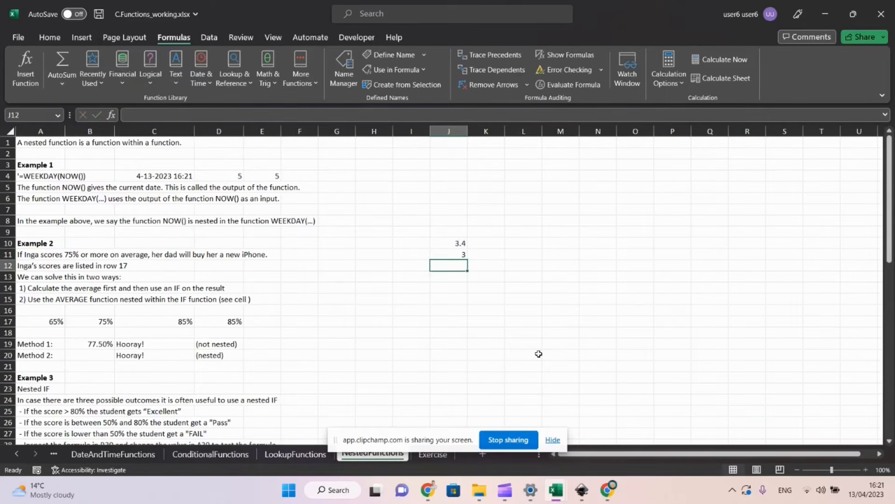
# - Test the rounding by changing J10 to 3.5 and extending that number to 3.59234
pyautogui.press('Up')
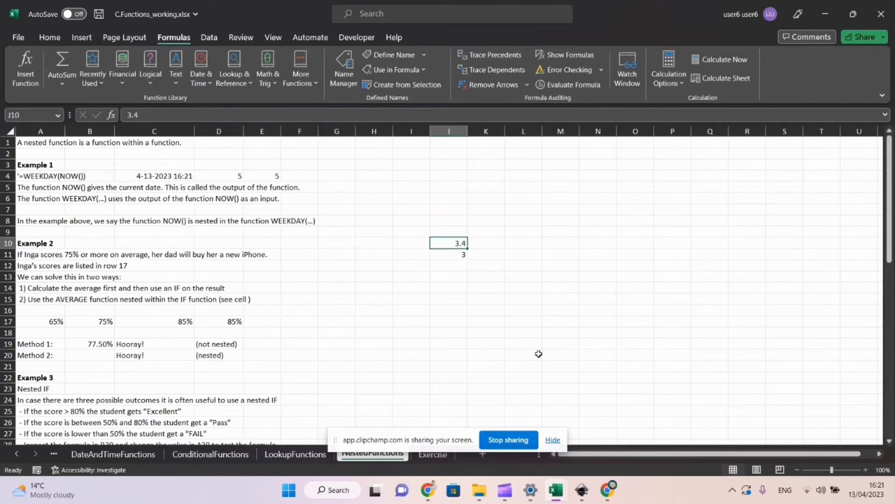
pyautogui.write('3.5')
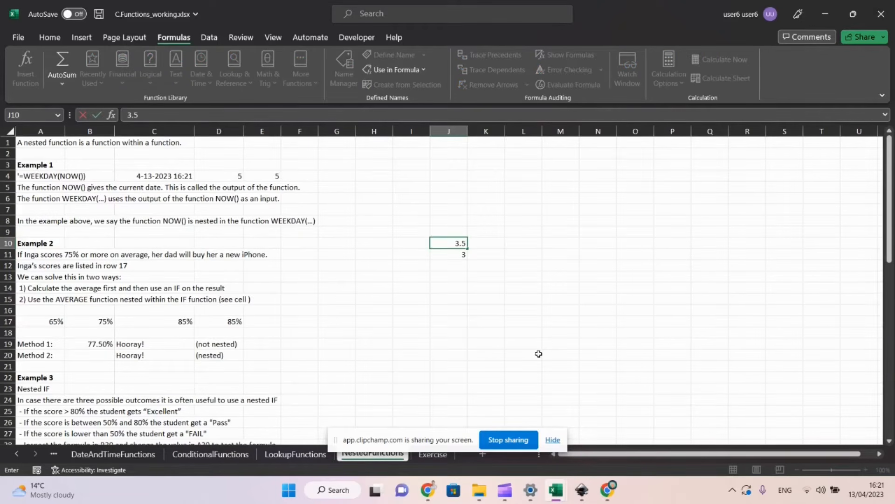
pyautogui.press('Return')
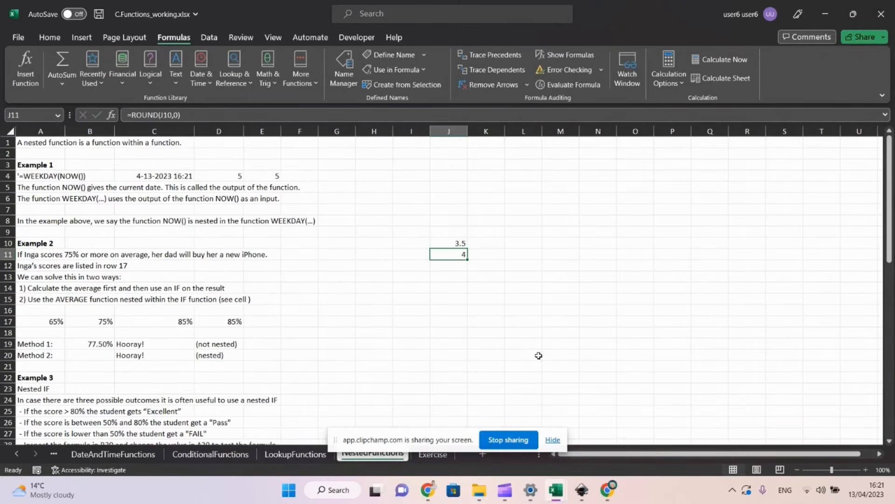
pyautogui.click(445, 242)
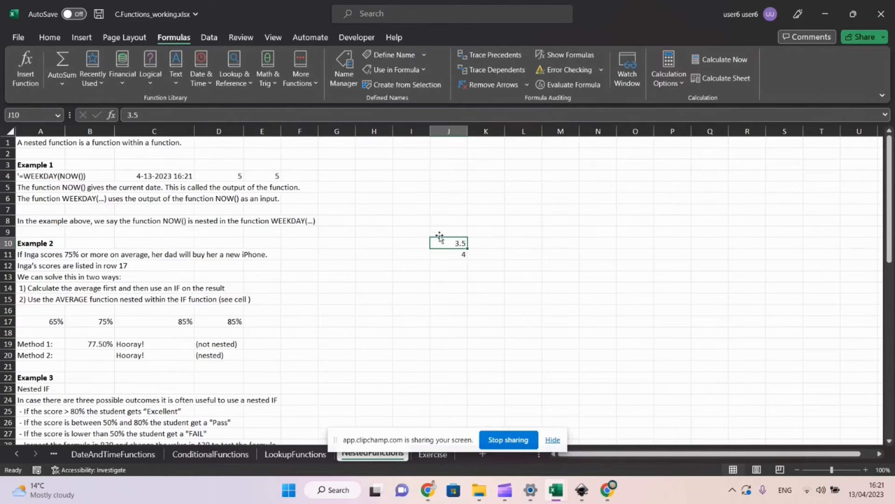
pyautogui.click(248, 119)
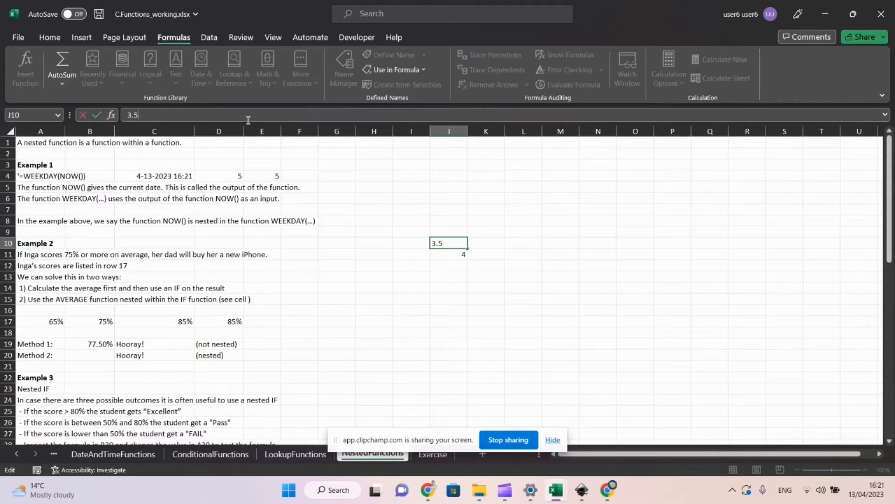
pyautogui.write('9234')
pyautogui.press('Return')
# - Change the formula in J11 to round to one decimal place, =ROUND(J10,1)
pyautogui.press('F2')
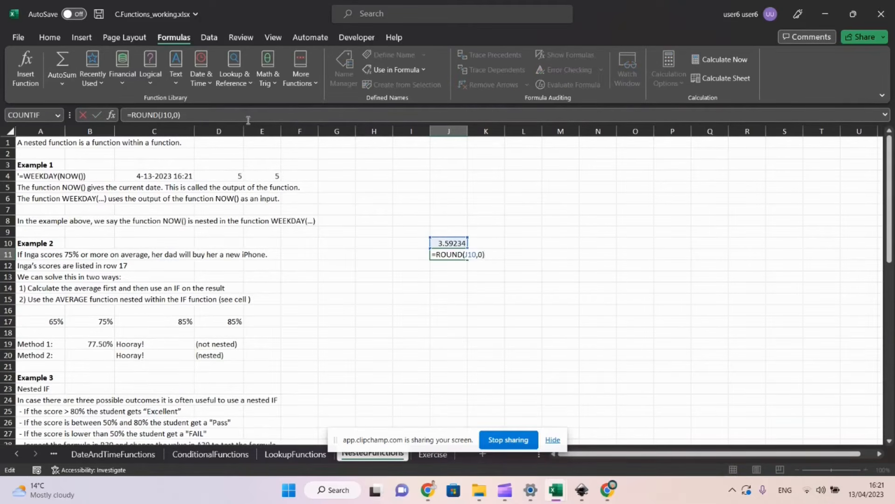
pyautogui.press('Left')
pyautogui.hotkey('shift', 'Left')
pyautogui.write('1')
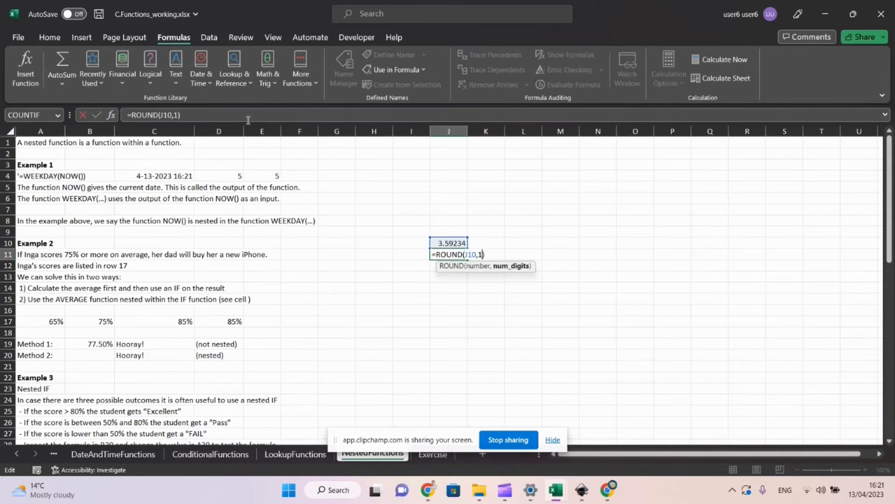
pyautogui.press('Return')
pyautogui.press('Up')
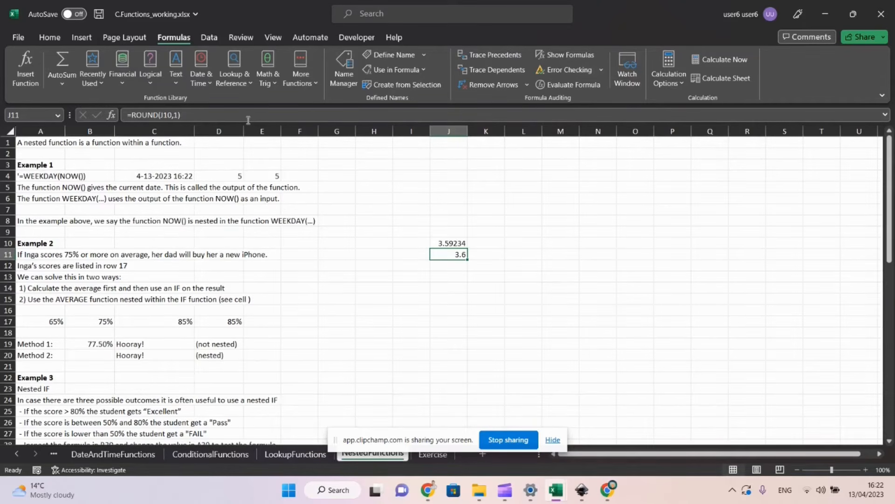
# - Count the numeric scores in row 17 by entering =COUNT(A17:D17) in cell J17
pyautogui.press('Down')
pyautogui.press('Down')
pyautogui.press('Down')
pyautogui.press('Down')
pyautogui.press('Down')
pyautogui.press('Down')
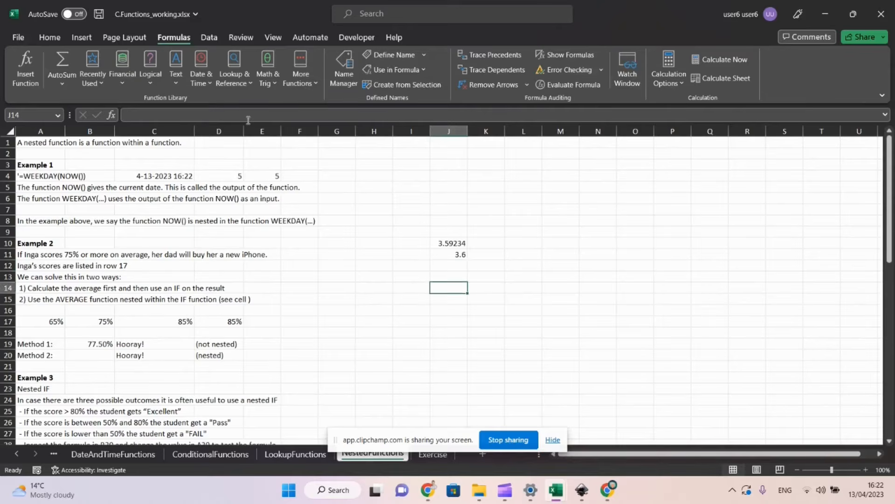
pyautogui.write('=cou')
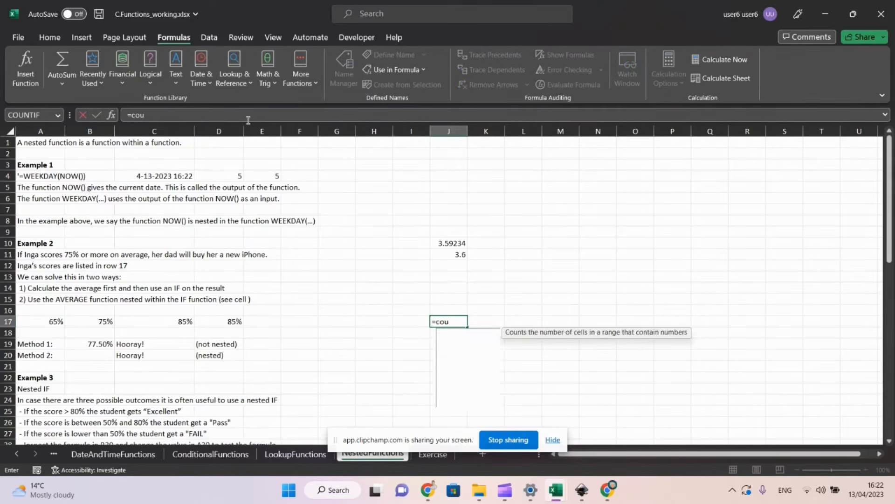
pyautogui.write('nt*')
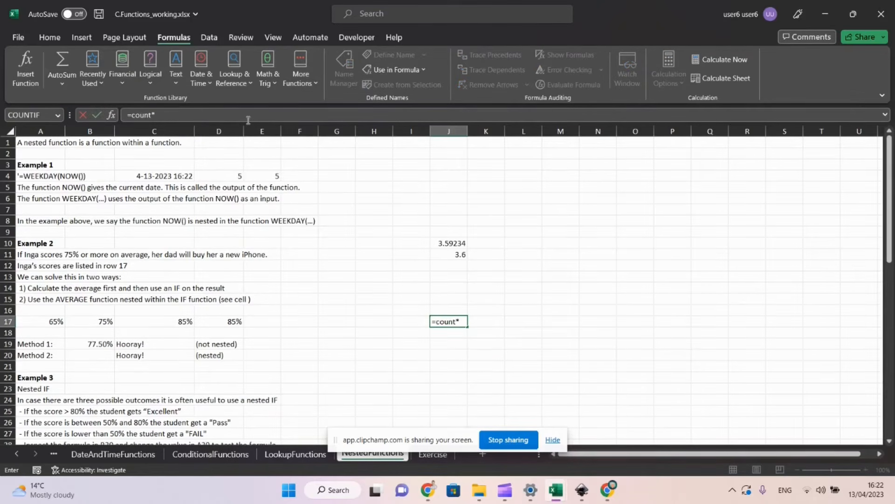
pyautogui.press('BackSpace')
pyautogui.write('(')
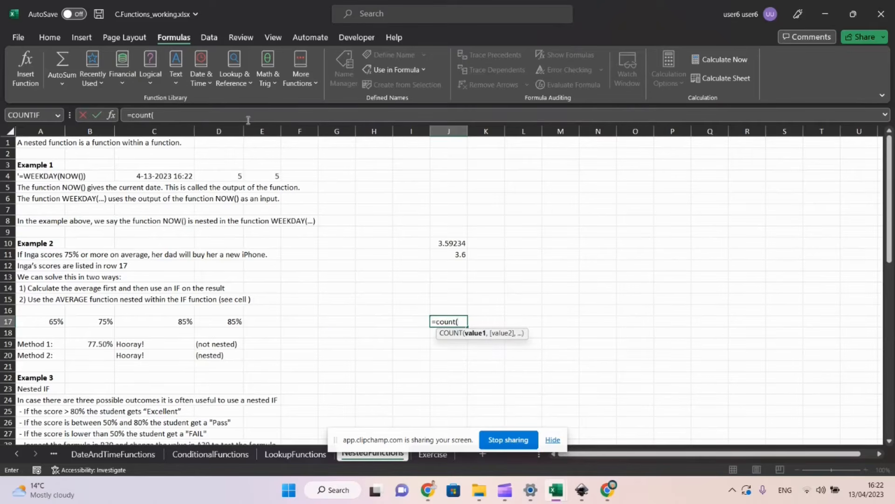
pyautogui.press('Left')
pyautogui.press('Left')
pyautogui.press('Left')
pyautogui.press('Left')
pyautogui.press('Left')
pyautogui.press('Left')
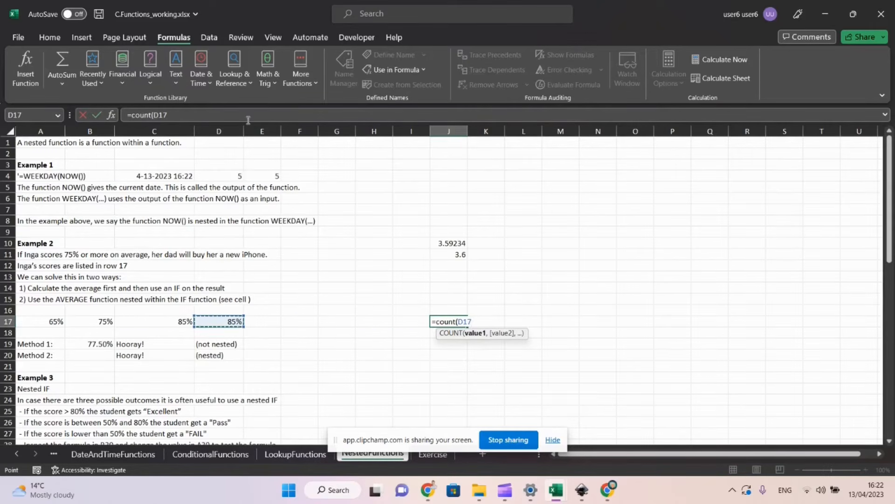
pyautogui.hotkey('shift', 'Left')
pyautogui.hotkey('shift', 'Left')
pyautogui.hotkey('shift', 'Left')
pyautogui.write(')')
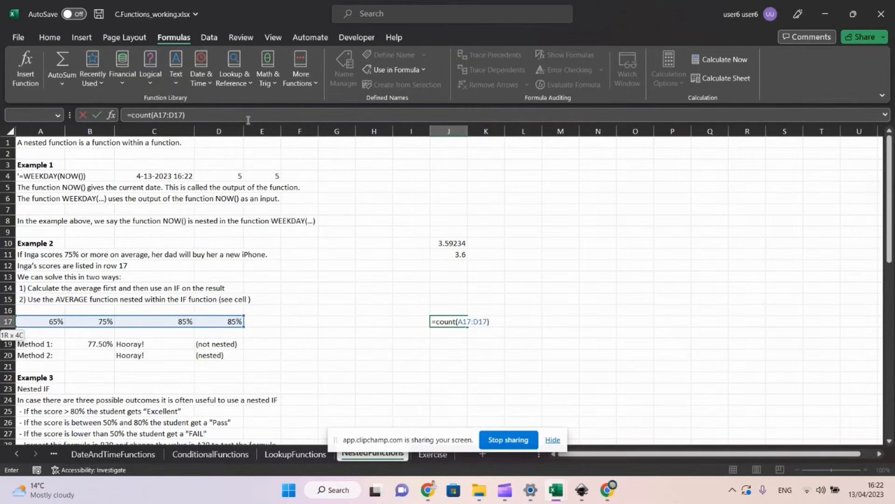
pyautogui.press('Return')
pyautogui.press('Up')
pyautogui.press('Left')
pyautogui.press('Left')
pyautogui.press('Left')
pyautogui.press('Left')
pyautogui.press('Left')
pyautogui.press('Left')
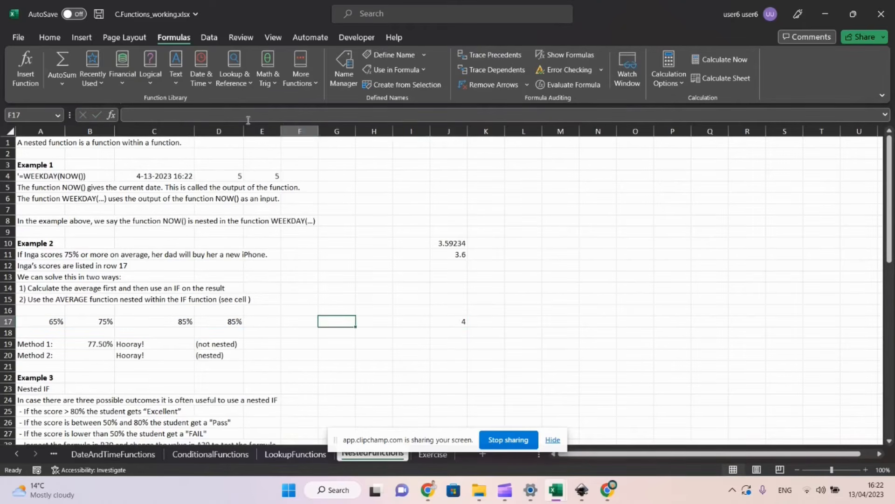
pyautogui.press('Right')
pyautogui.press('Right')
pyautogui.press('Right')
pyautogui.press('Right')
pyautogui.press('Right')
pyautogui.press('Right')
pyautogui.press('Right')
pyautogui.press('Right')
pyautogui.press('Right')
pyautogui.press('Right')
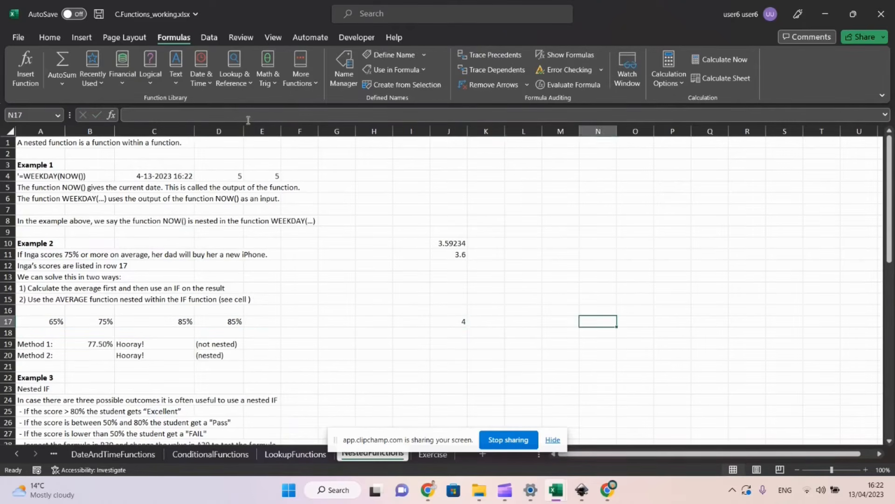
pyautogui.press('Left')
pyautogui.press('Left')
pyautogui.press('Left')
pyautogui.press('Left')
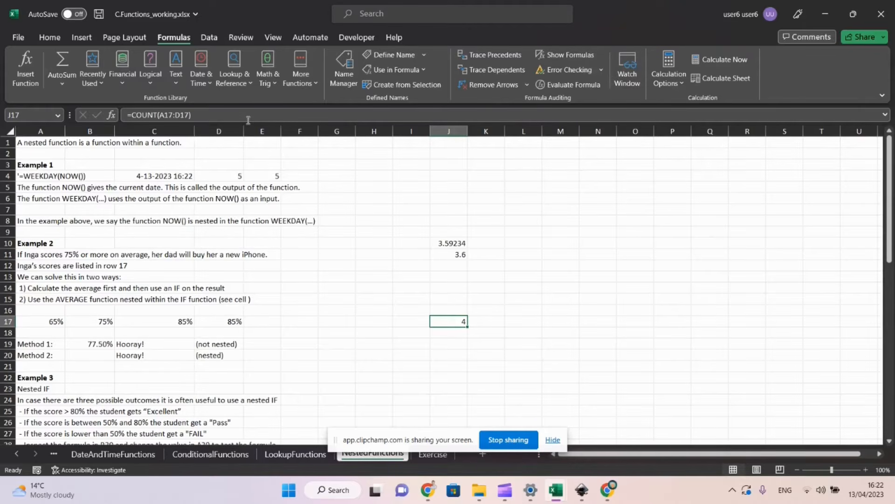
# - Switch to the A.Checklist document in Google Docs and tick off Round and Count in the Functions list
pyautogui.hotkey('alt', 'Tab')
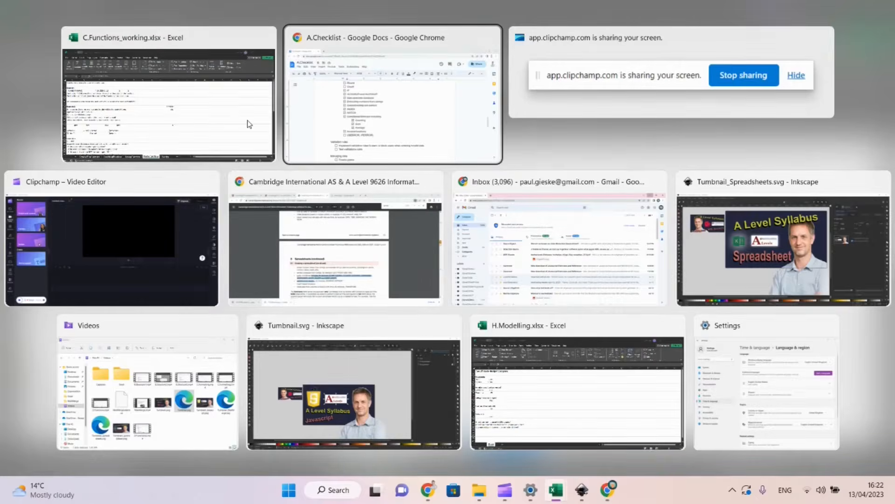
pyautogui.scroll(1, 251, 177)
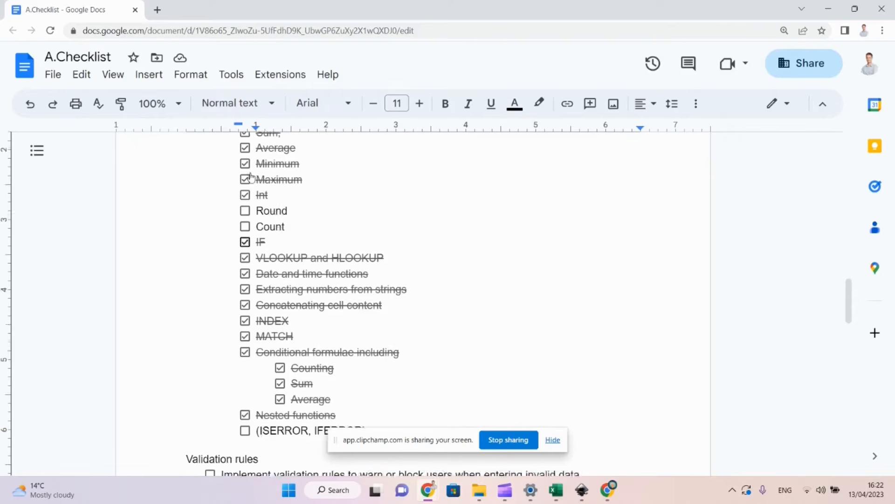
pyautogui.click(245, 231)
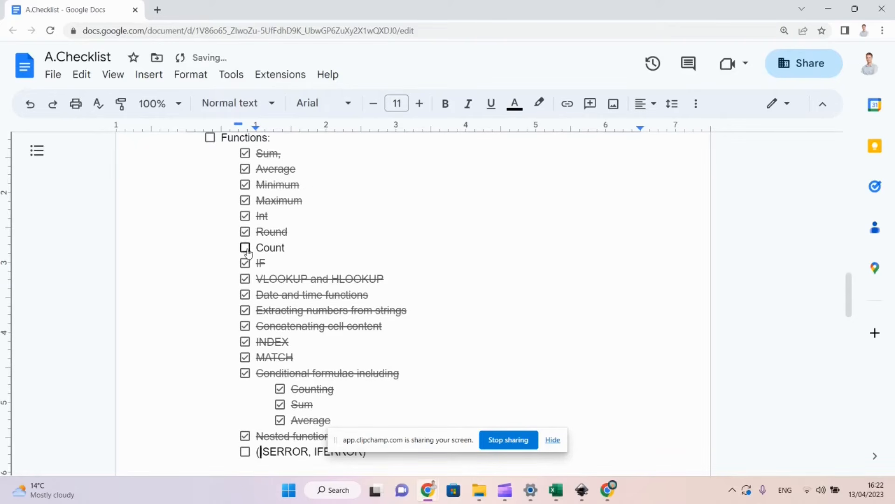
pyautogui.click(246, 249)
# - Switch to the browser window with the Cambridge 9626 syllabuses and compare the section 8.1 functions in the 2022-2024 and 2025-2027 PDFs
pyautogui.hotkey('alt', 'Tab')
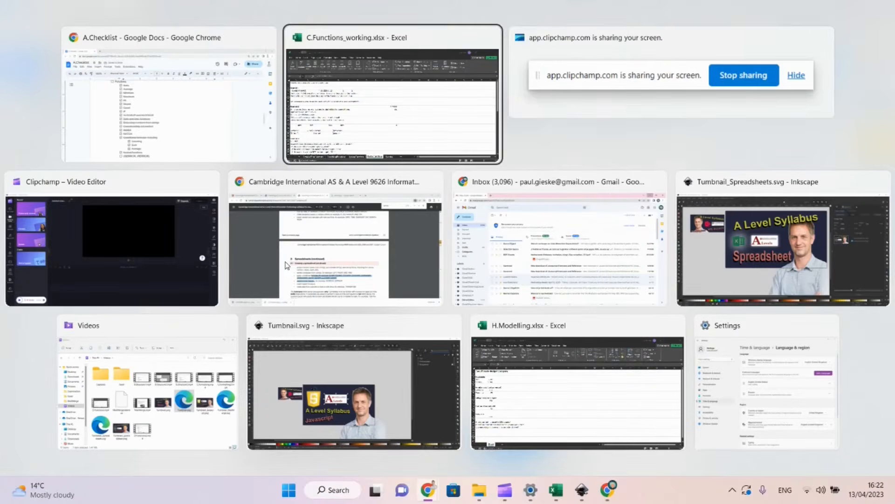
pyautogui.hotkey('alt', 'Tab')
pyautogui.hotkey('alt', 'Tab')
pyautogui.hotkey('alt', 'Tab')
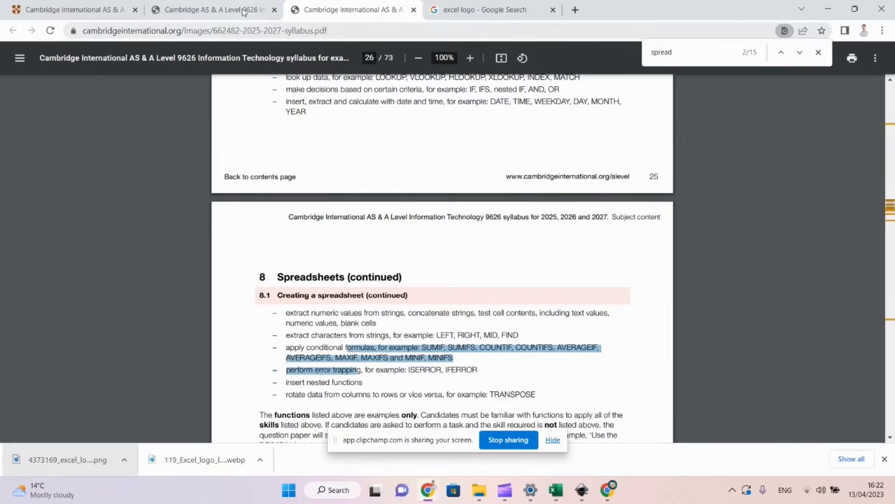
pyautogui.click(243, 12)
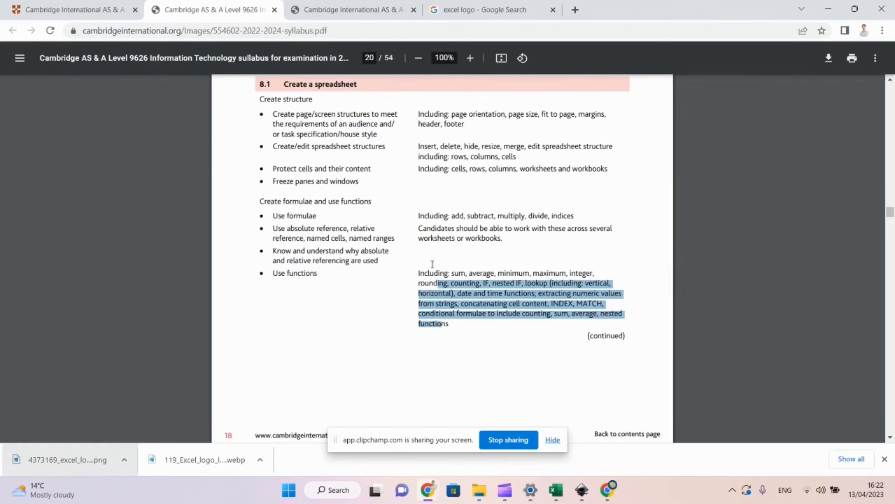
pyautogui.click(463, 324)
pyautogui.moveTo(452, 273); pyautogui.dragTo(450, 327)
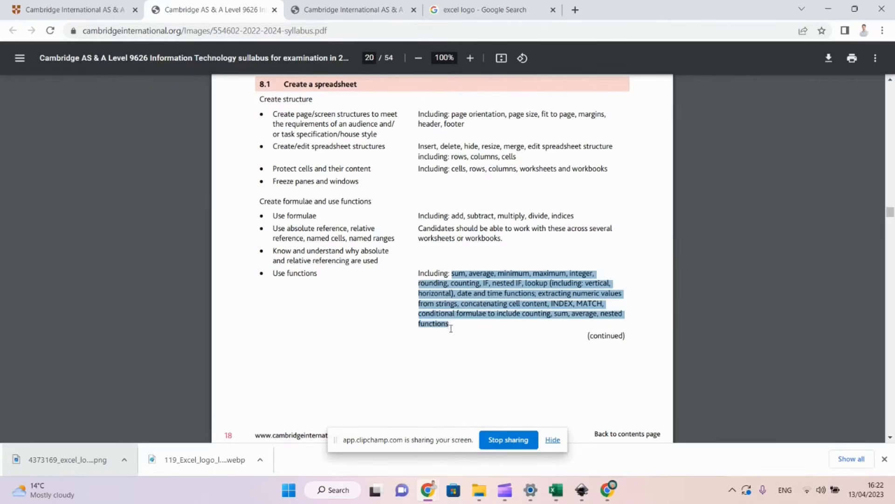
pyautogui.click(369, 11)
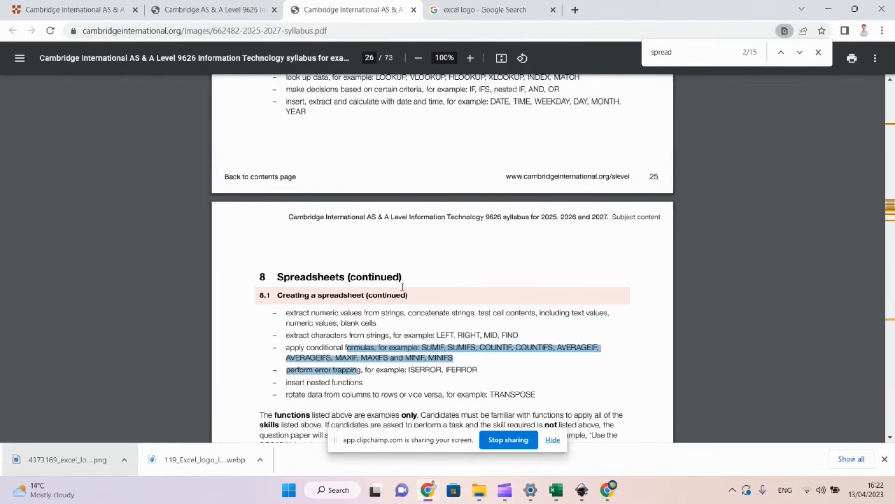
pyautogui.click(355, 378)
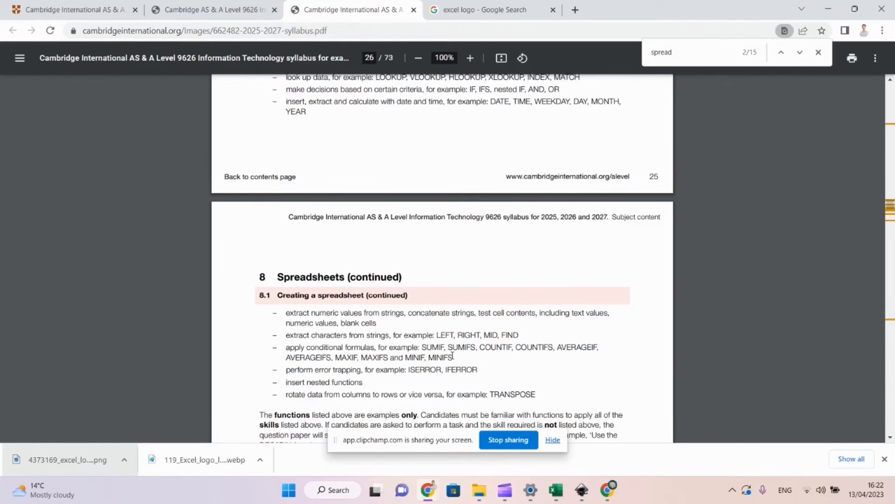
# - Examine the 2025-2027 syllabus function list, including MINIF, MINIFS, ISERROR, IFERROR, MAXA and SUBTOTAL
pyautogui.doubleClick(416, 357)
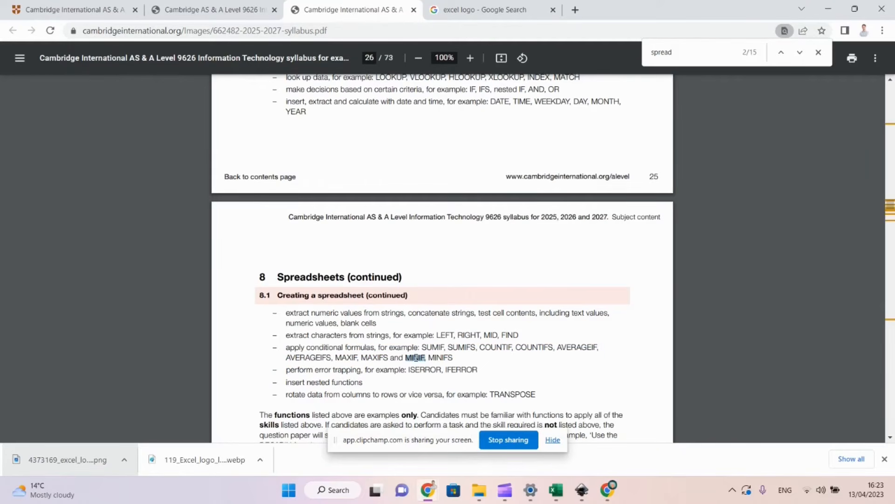
pyautogui.doubleClick(441, 357)
pyautogui.doubleClick(424, 370)
pyautogui.doubleClick(456, 369)
pyautogui.scroll(1, 432, 135)
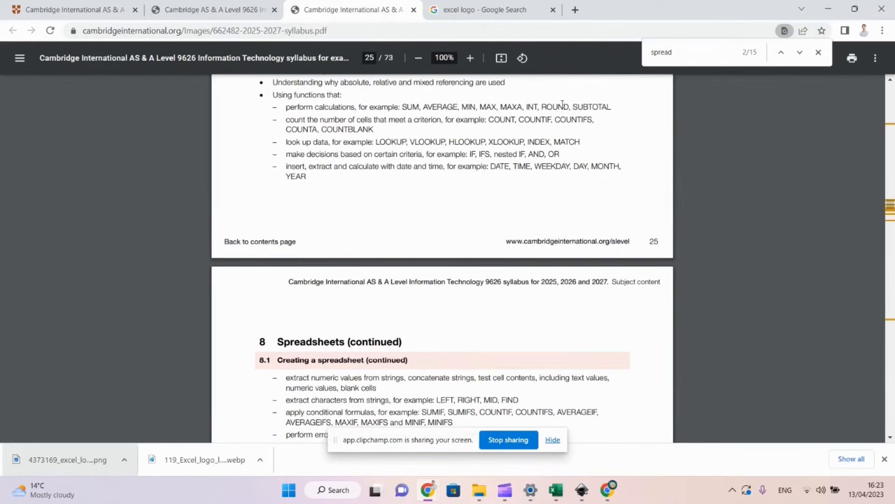
pyautogui.doubleClick(508, 107)
pyautogui.doubleClick(577, 107)
# - Switch to the C.Functions_working workbook in Excel and look through the available Lookup & Reference functions
pyautogui.hotkey('alt', 'Tab')
pyautogui.hotkey('alt', 'Tab')
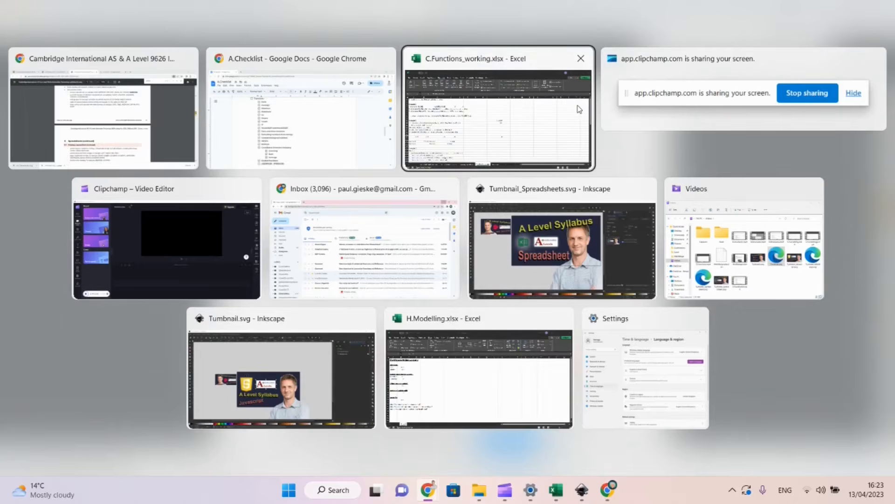
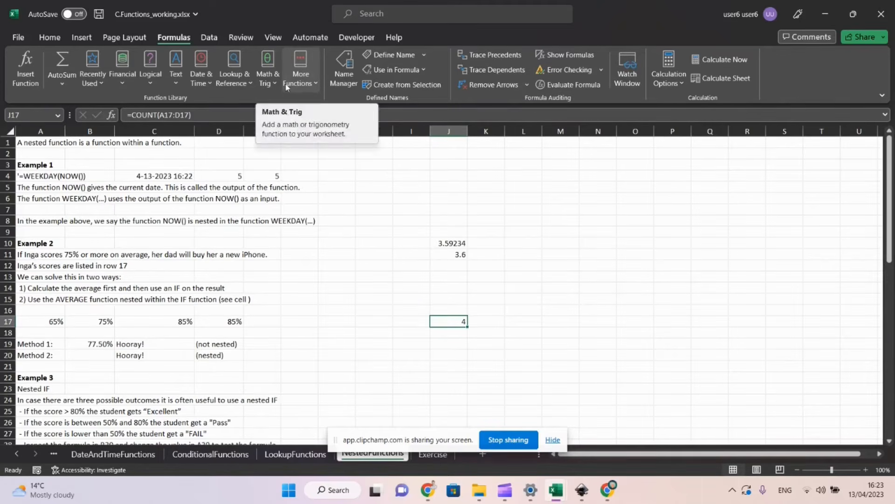
pyautogui.click(237, 82)
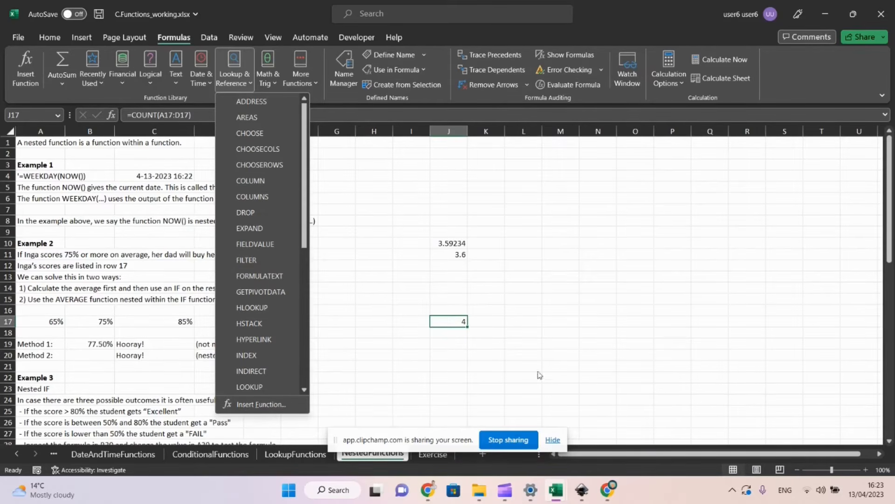
pyautogui.click(511, 344)
# - Switch to the A.Checklist document in Google Docs and tick off the ISERROR, IFERROR item and the parent Functions item
pyautogui.hotkey('alt', 'Tab')
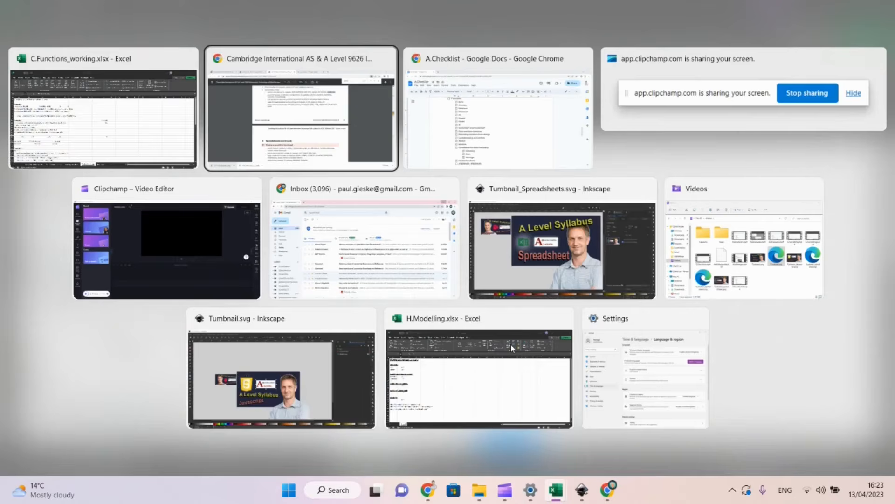
pyautogui.hotkey('alt', 'Tab')
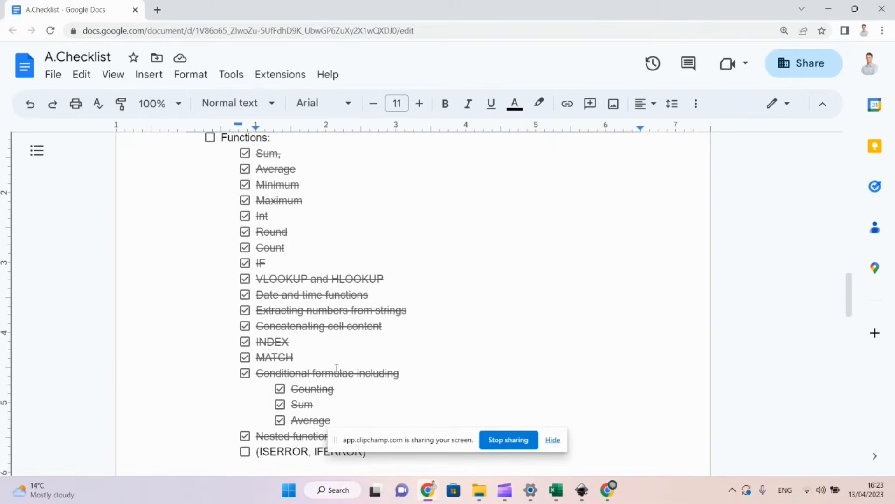
pyautogui.scroll(-3, 343, 370)
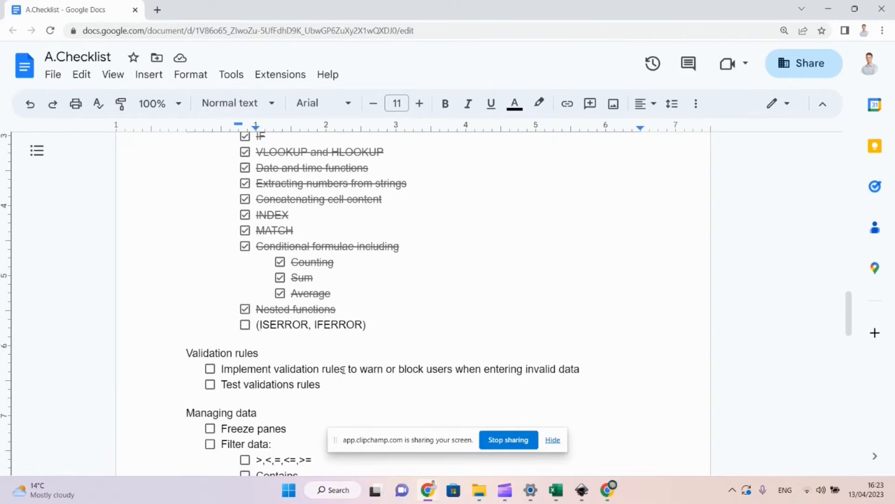
pyautogui.click(245, 325)
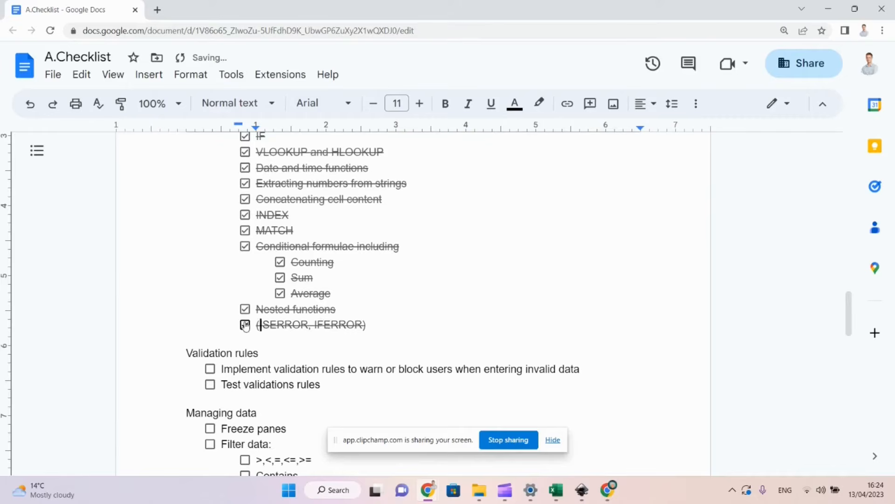
pyautogui.scroll(4, 207, 272)
pyautogui.scroll(2, 207, 272)
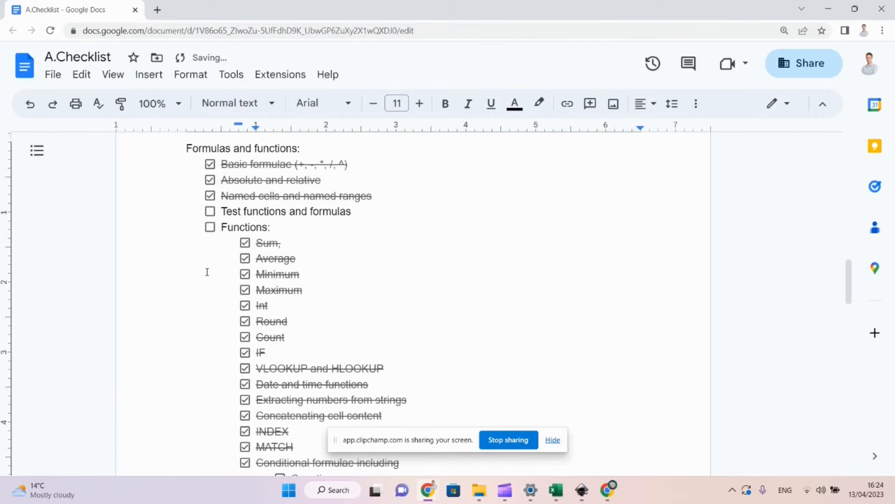
pyautogui.click(210, 232)
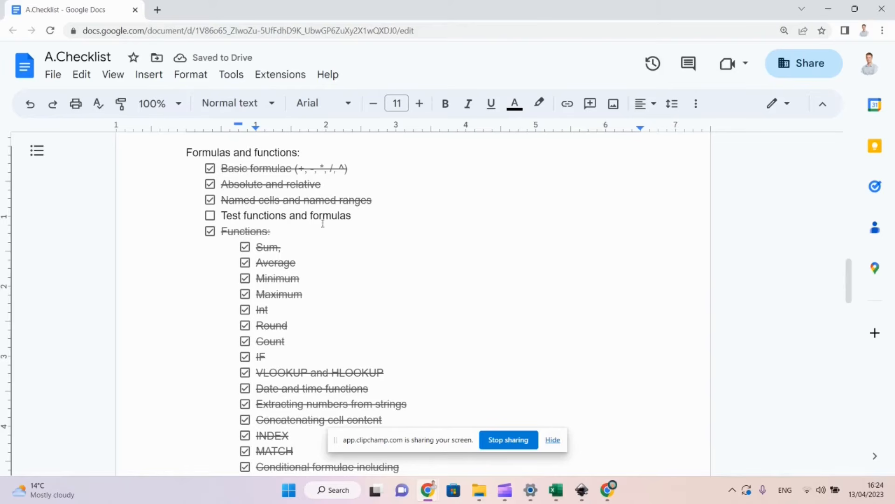
# - Switch back to C.Functions_working and evaluate the nested IF formula in B32 step by step, stepping into the A31 reference
pyautogui.hotkey('alt', 'Tab')
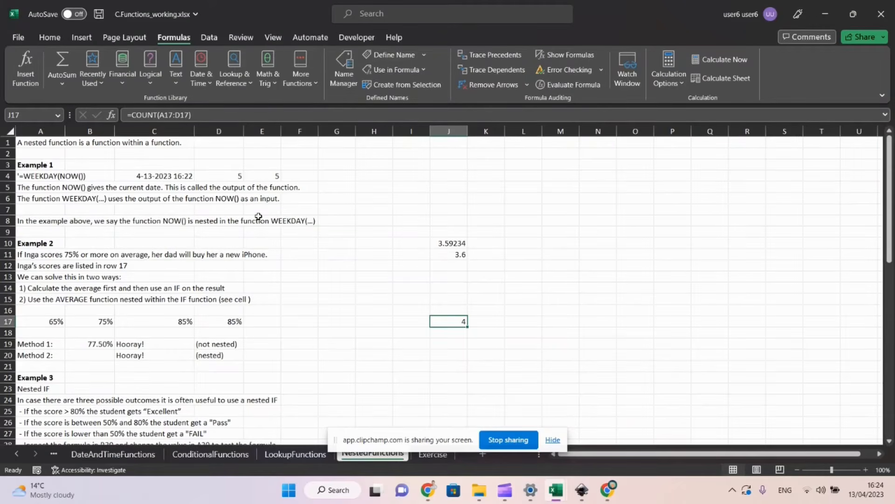
pyautogui.press('Down')
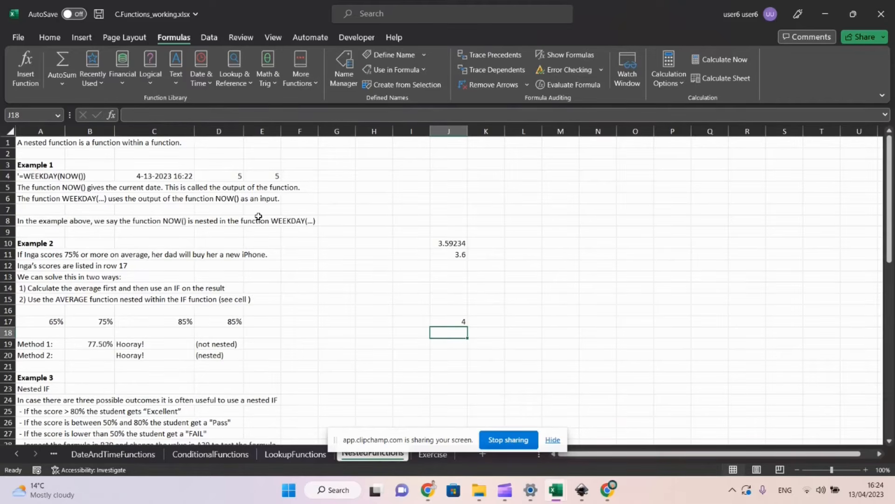
pyautogui.press('Down')
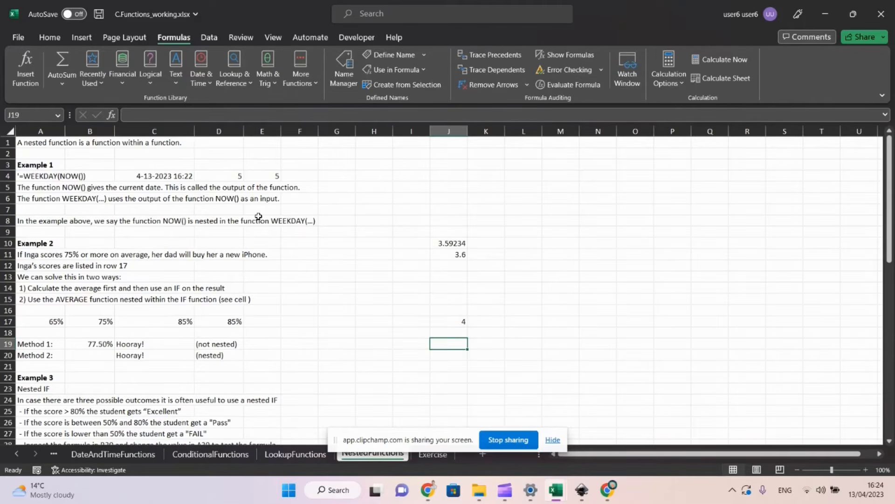
pyautogui.press('Left')
pyautogui.press('Left')
pyautogui.press('Left')
pyautogui.press('Left')
pyautogui.press('Left')
pyautogui.press('Left')
pyautogui.press('Left')
pyautogui.press('Left')
pyautogui.press('Left')
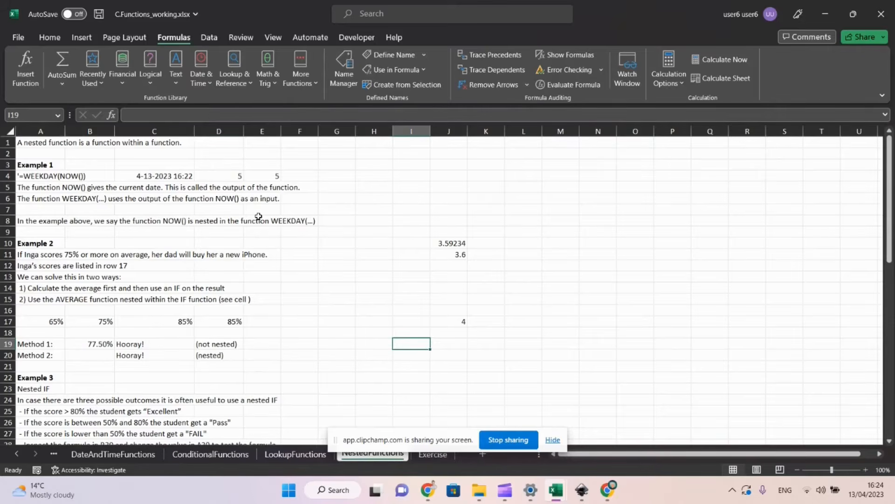
pyautogui.press('Right')
pyautogui.press('Right')
pyautogui.press('Down')
pyautogui.press('Down')
pyautogui.press('Down')
pyautogui.press('Down')
pyautogui.press('Down')
pyautogui.press('Down')
pyautogui.press('Down')
pyautogui.press('Down')
pyautogui.press('Down')
pyautogui.press('Down')
pyautogui.press('Down')
pyautogui.press('Down')
pyautogui.press('Down')
pyautogui.press('Down')
pyautogui.press('Down')
pyautogui.press('Down')
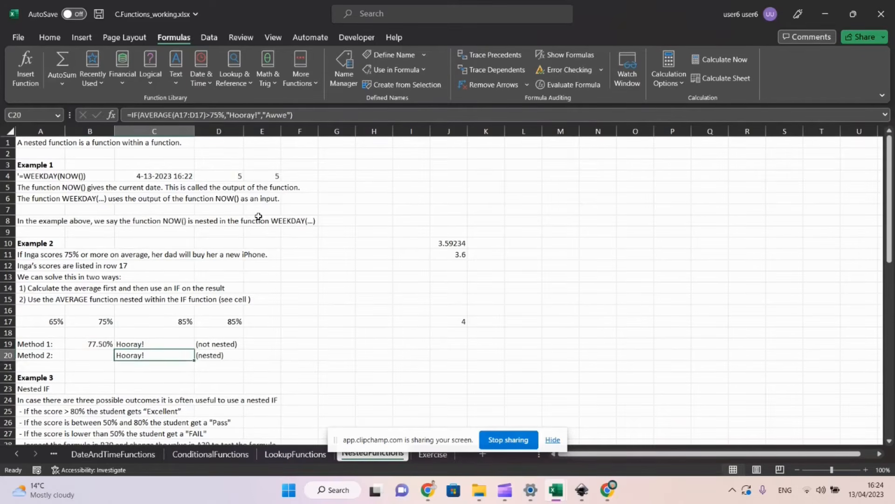
pyautogui.press('Up')
pyautogui.press('Up')
pyautogui.press('Up')
pyautogui.press('Up')
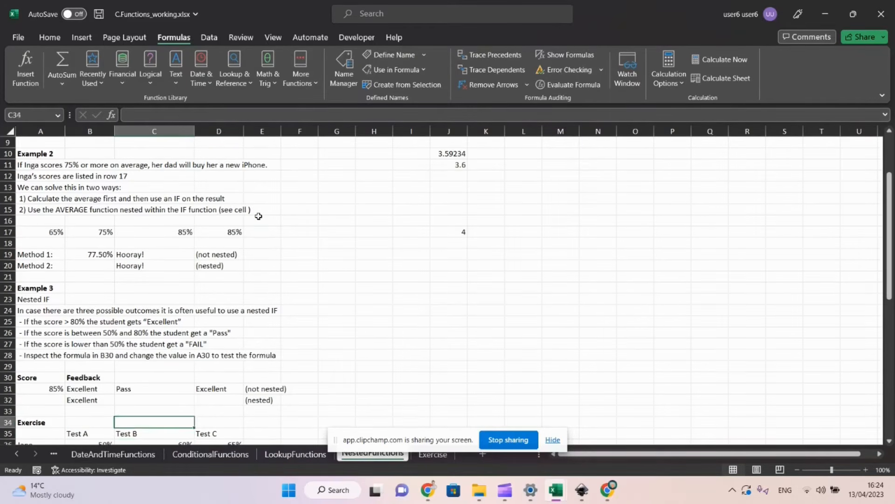
pyautogui.press('Right')
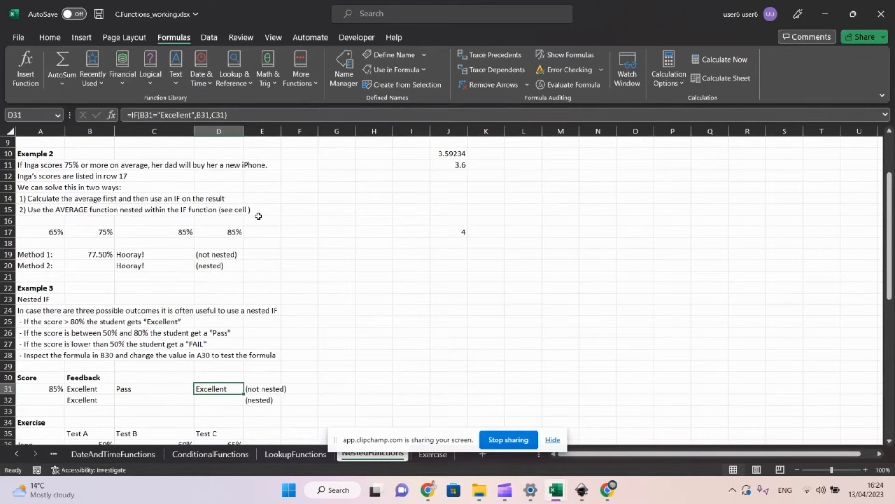
pyautogui.press('Right')
pyautogui.press('Down')
pyautogui.press('Down')
pyautogui.press('Left')
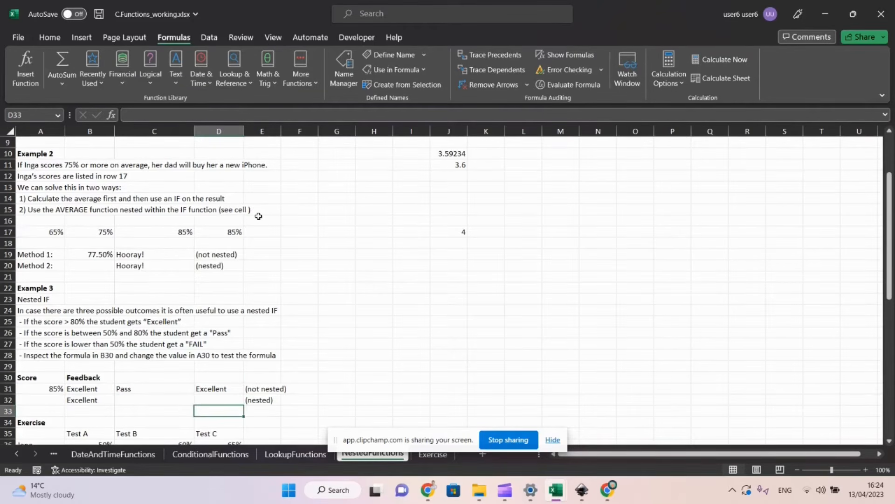
pyautogui.press('Left')
pyautogui.press('Left')
pyautogui.press('Left')
pyautogui.press('Right')
pyautogui.press('Up')
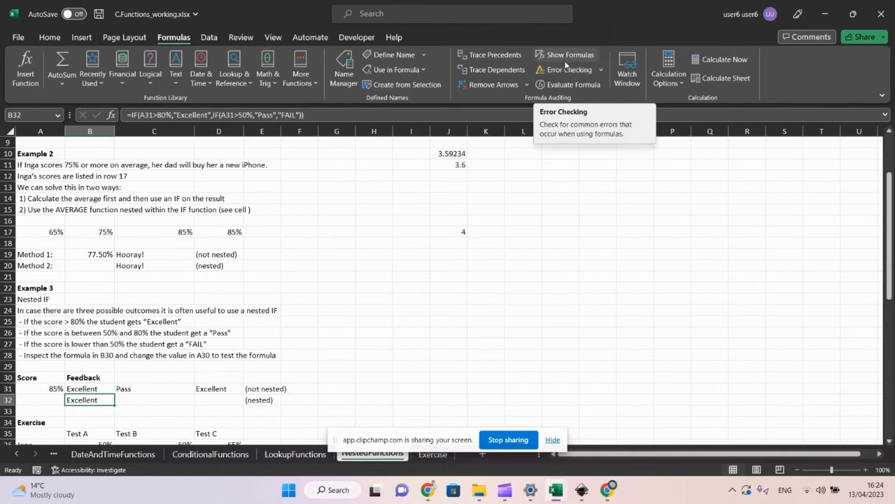
pyautogui.click(552, 85)
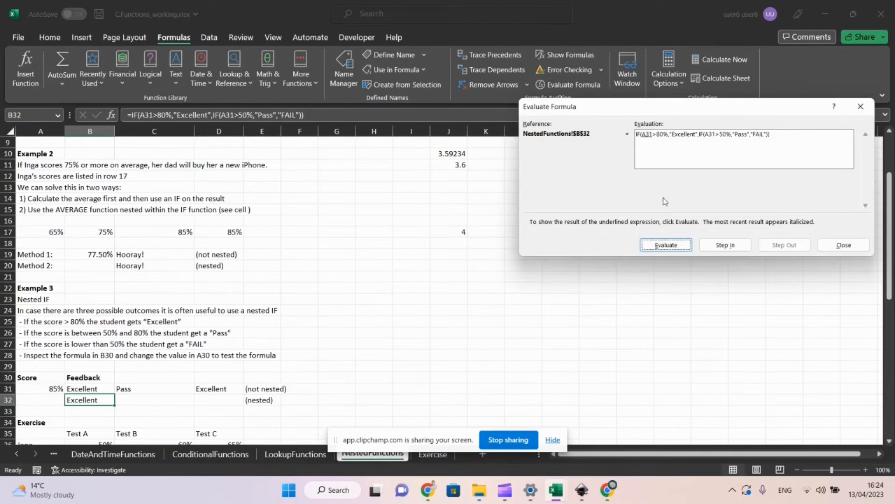
pyautogui.click(722, 246)
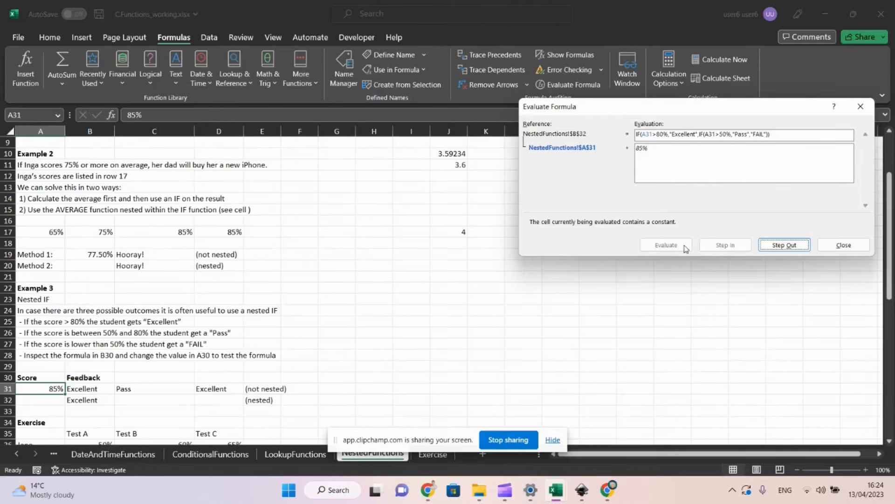
pyautogui.click(774, 247)
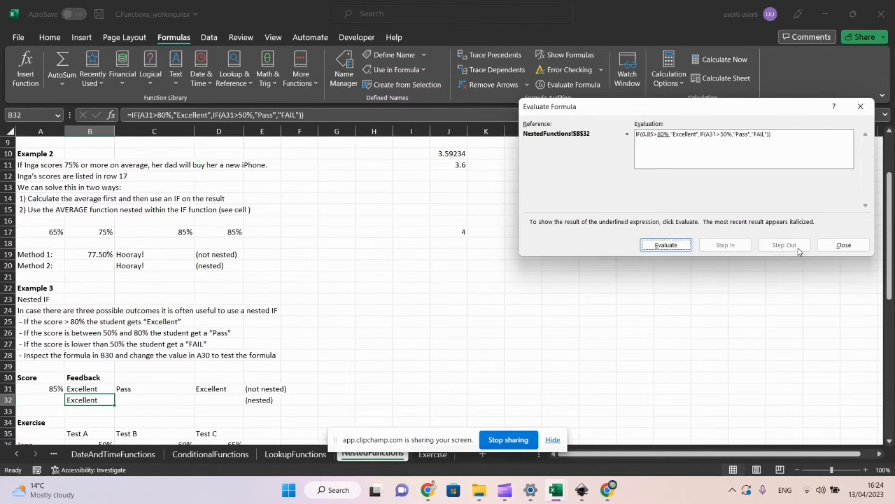
pyautogui.click(682, 249)
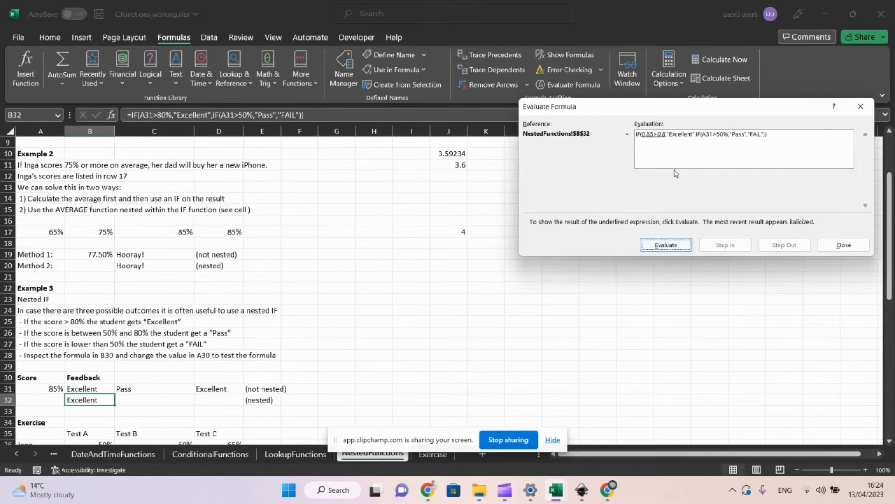
pyautogui.click(672, 245)
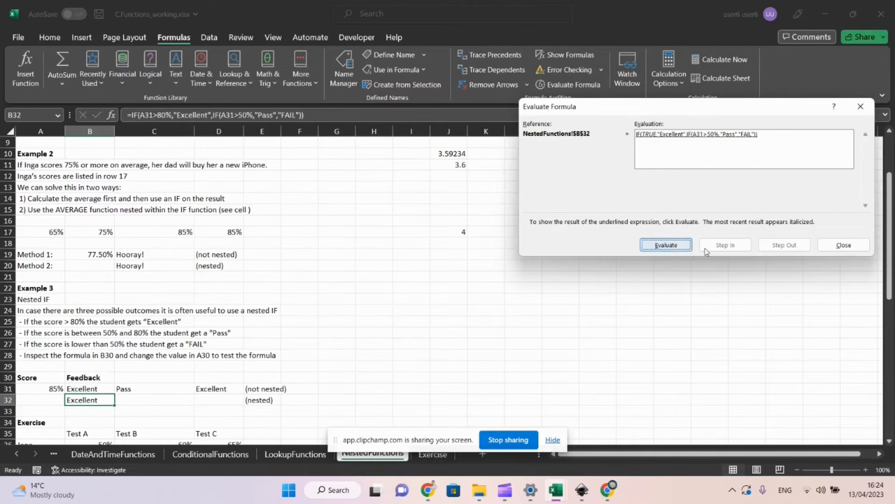
pyautogui.click(679, 247)
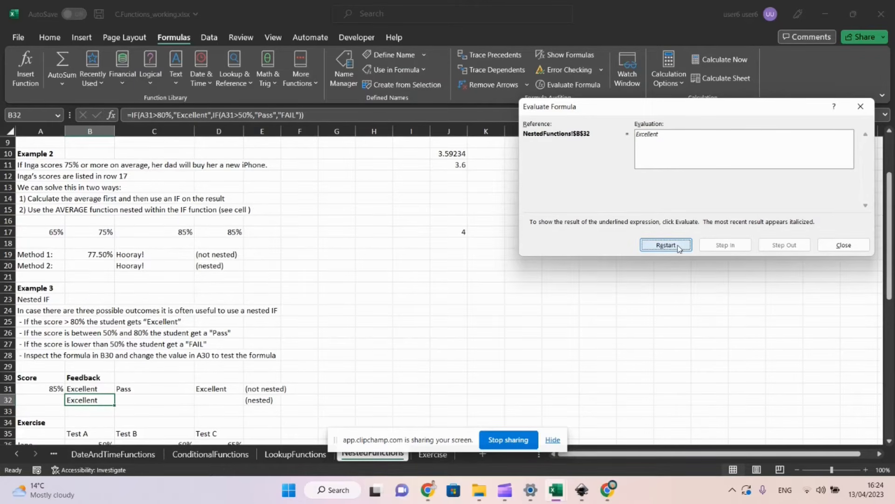
pyautogui.click(825, 245)
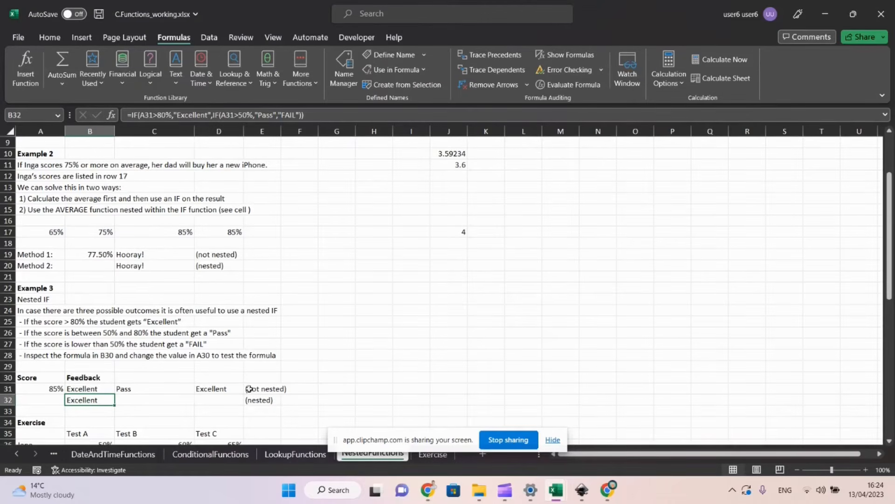
# - Trace the precedents of cell D31 and of cell B31 in the not-nested Feedback row
pyautogui.click(219, 388)
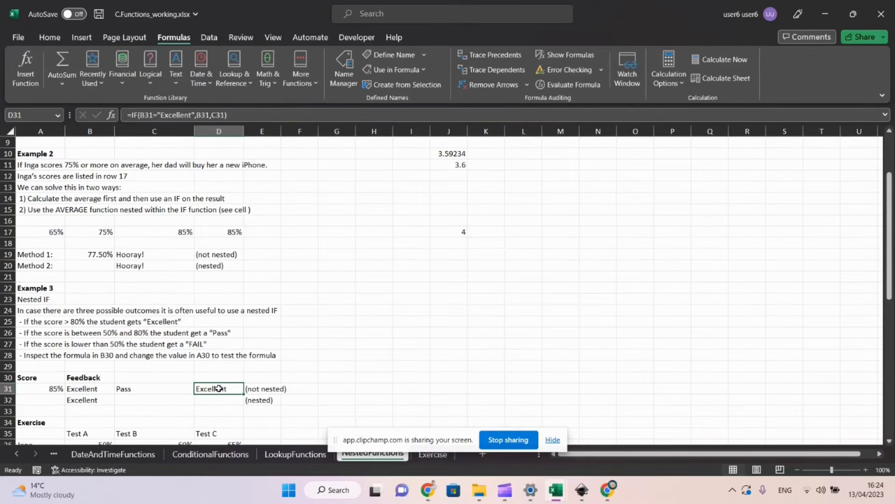
pyautogui.click(502, 56)
pyautogui.click(142, 390)
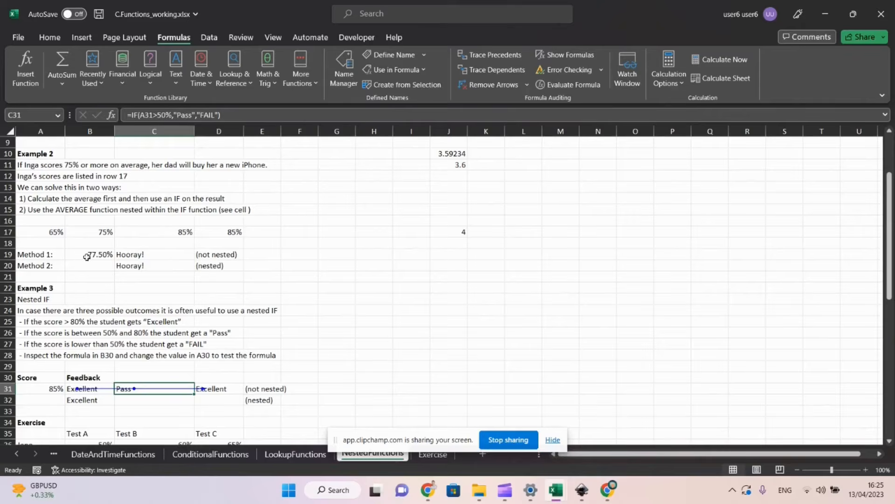
pyautogui.click(80, 387)
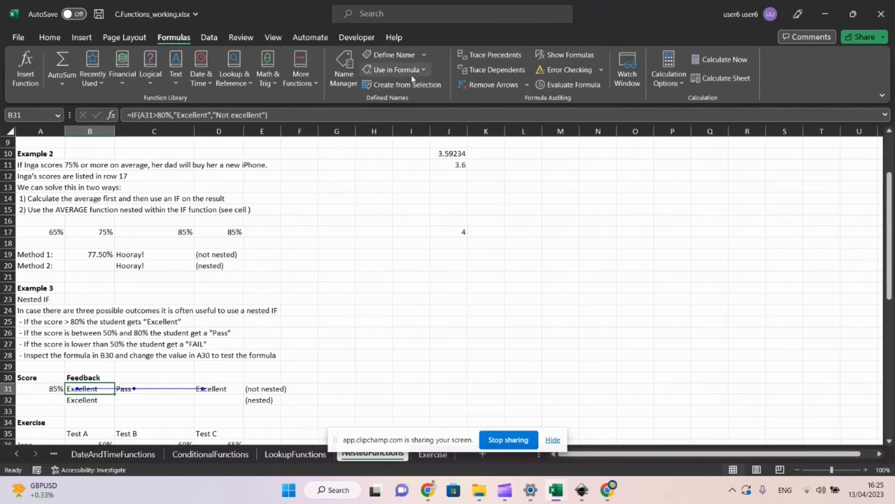
pyautogui.click(492, 64)
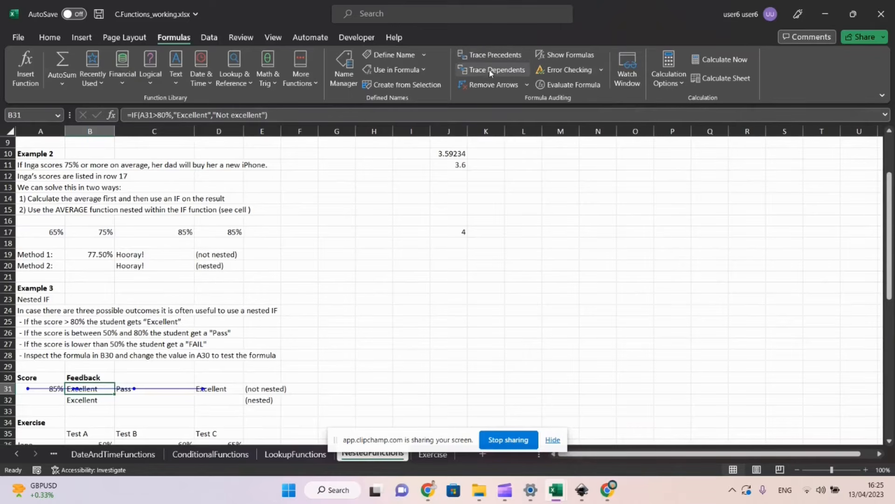
# - Remove the existing trace arrows and trace the dependents of cell B31
pyautogui.click(489, 85)
pyautogui.click(489, 70)
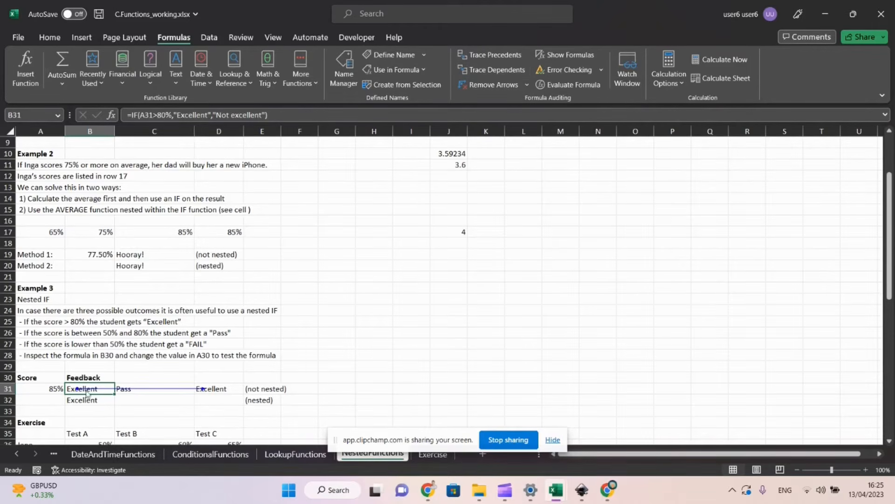
pyautogui.click(135, 391)
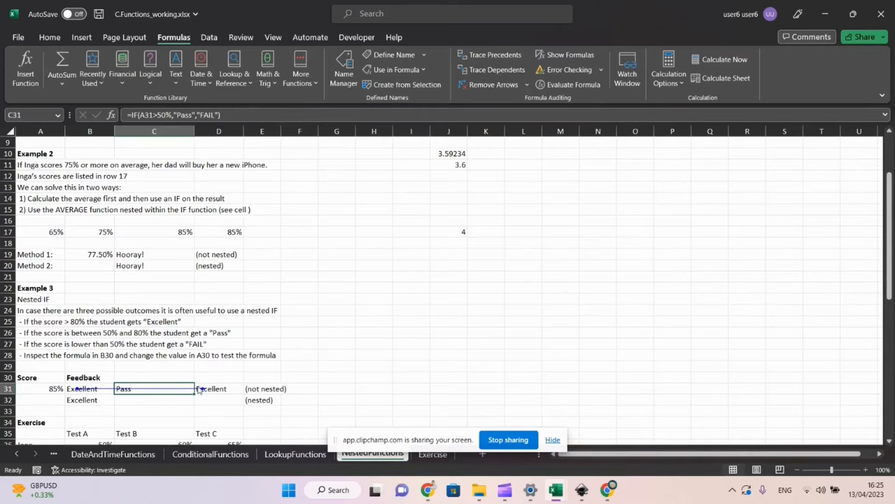
pyautogui.click(201, 389)
# - Enter the formula =B31 in cell D33, below the Feedback rows
pyautogui.click(210, 410)
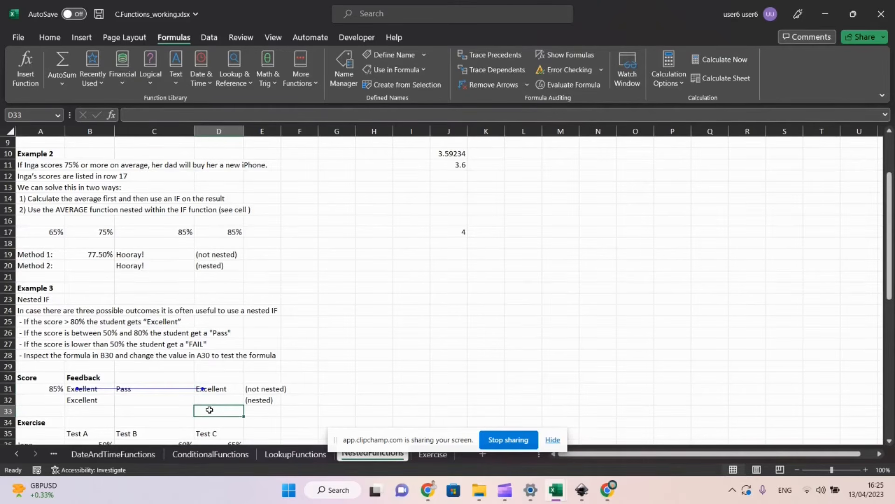
pyautogui.write('=')
pyautogui.click(489, 85)
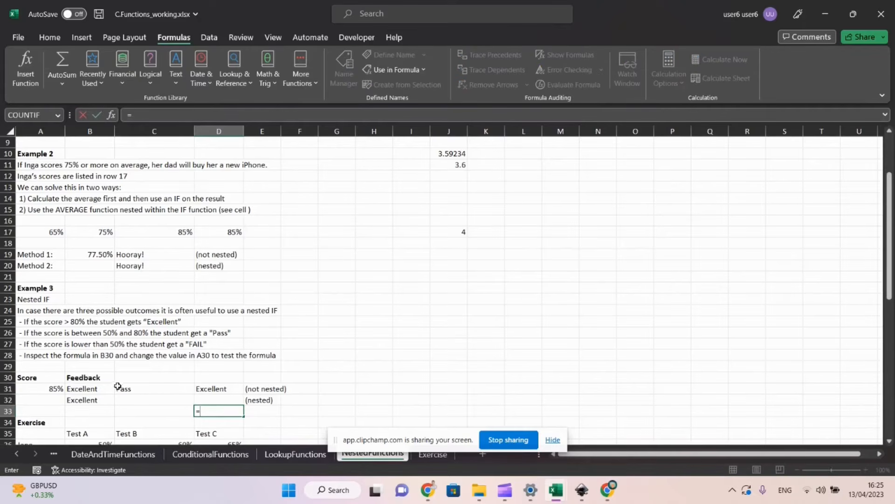
pyautogui.click(102, 388)
pyautogui.press('Return')
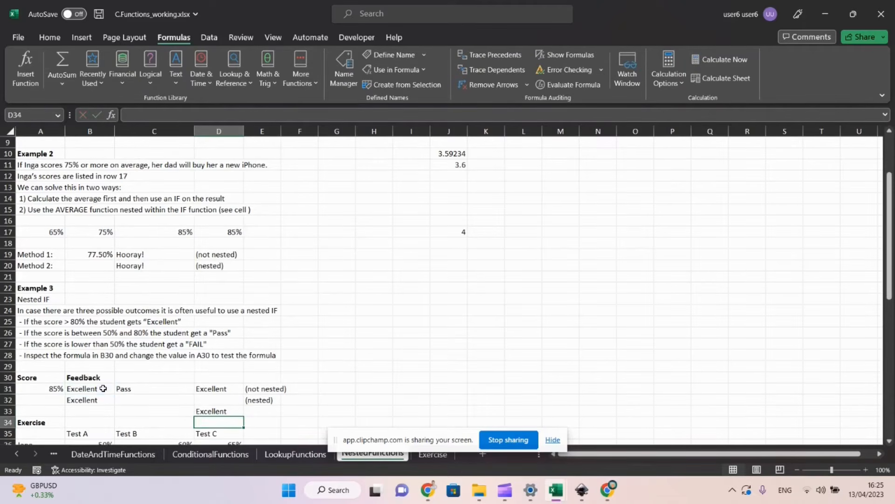
# - Trace the dependents of cell B31 again and remove the trace arrows
pyautogui.click(102, 387)
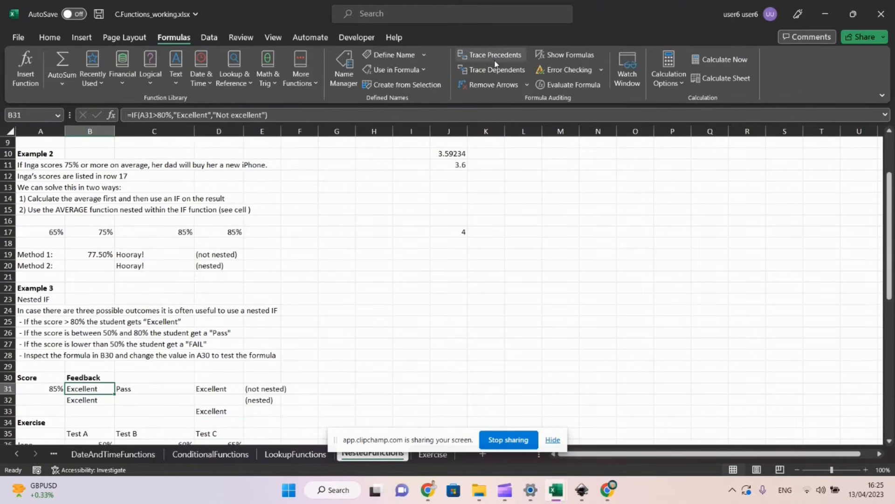
pyautogui.click(490, 71)
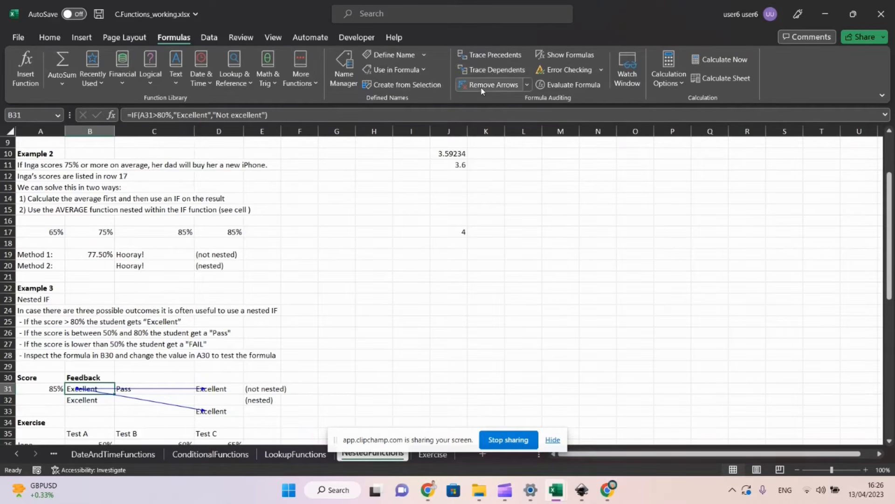
pyautogui.click(481, 88)
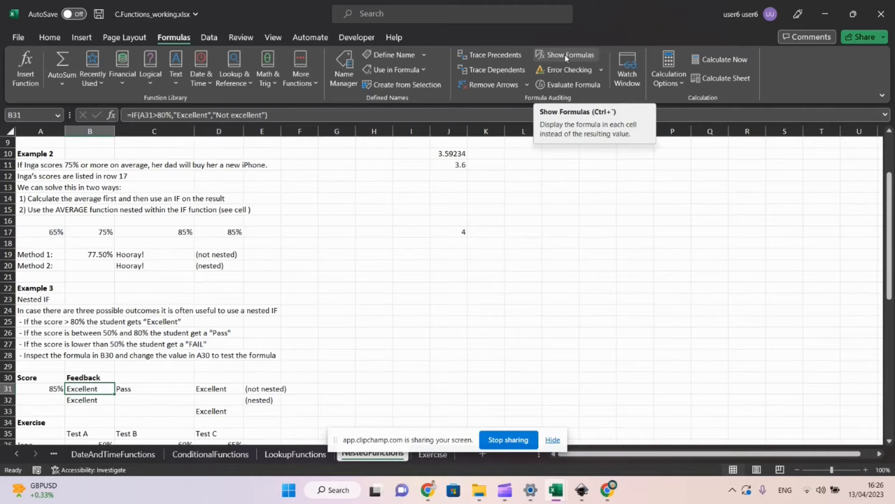
# - Display the formulas in the sheet's cells instead of their results and turn that display off again
pyautogui.click(565, 56)
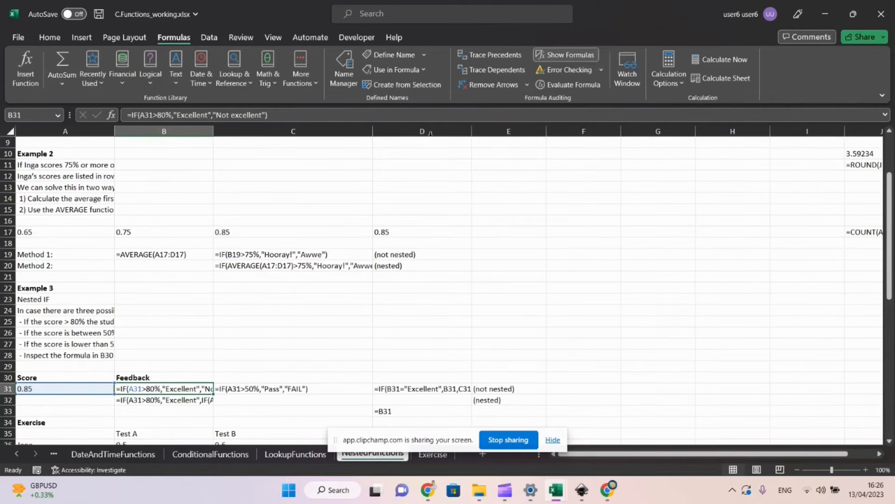
pyautogui.click(558, 56)
# - Switch to the A.Checklist document, tick off Test functions and formulas, and go to the Validation rules section
pyautogui.hotkey('alt', 'Tab')
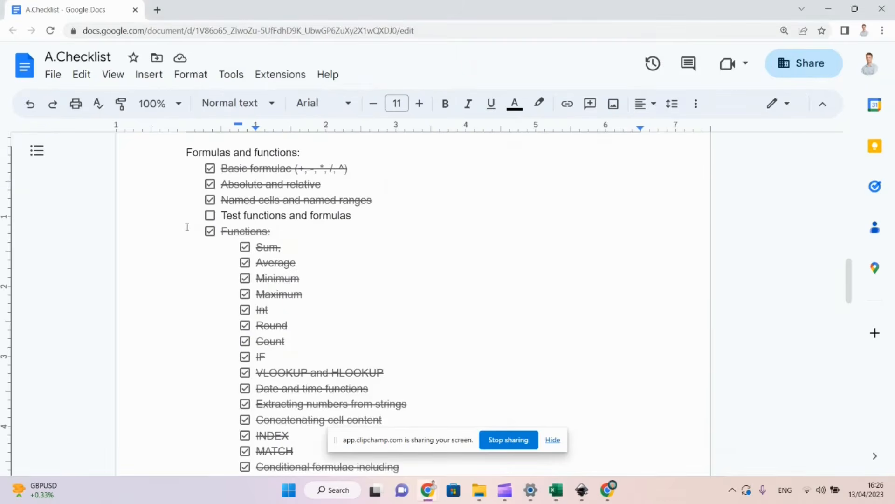
pyautogui.click(210, 215)
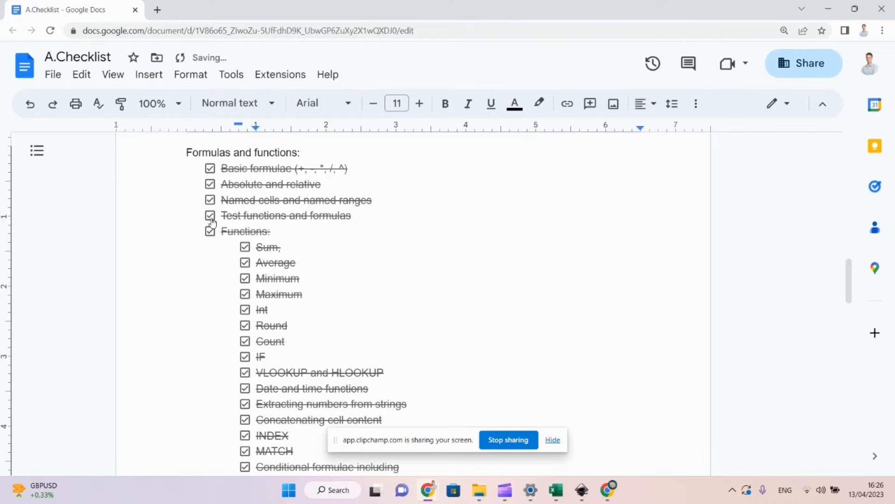
pyautogui.scroll(-6, 194, 382)
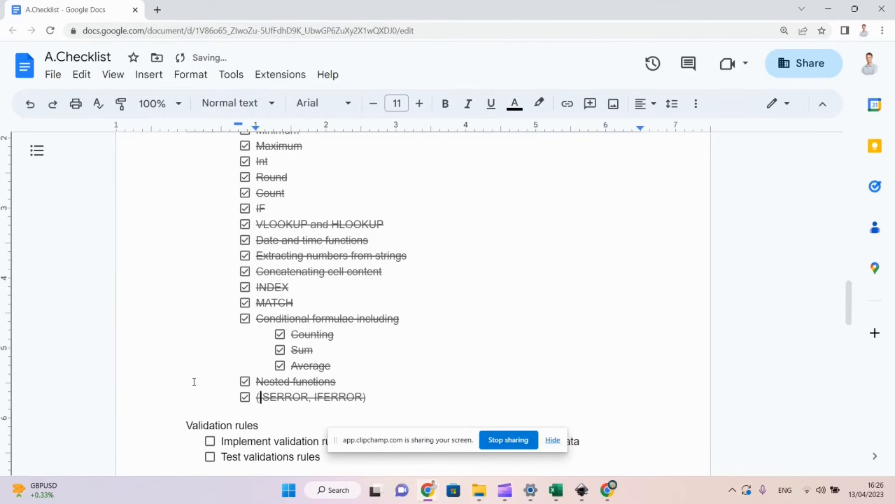
pyautogui.scroll(-1, 194, 381)
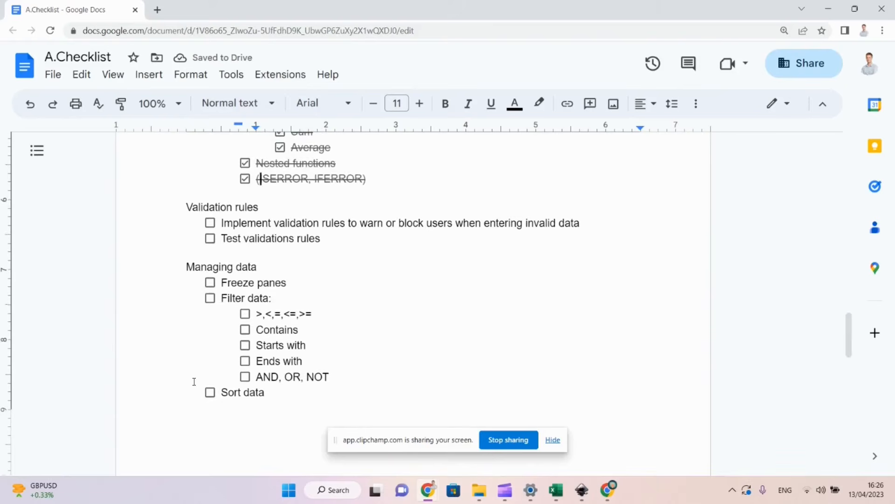
pyautogui.scroll(1, 194, 379)
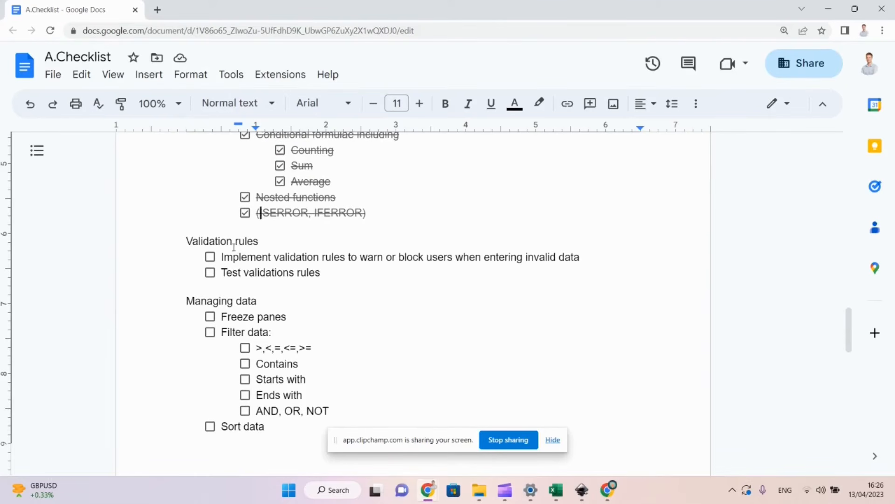
pyautogui.moveTo(234, 243); pyautogui.dragTo(252, 267)
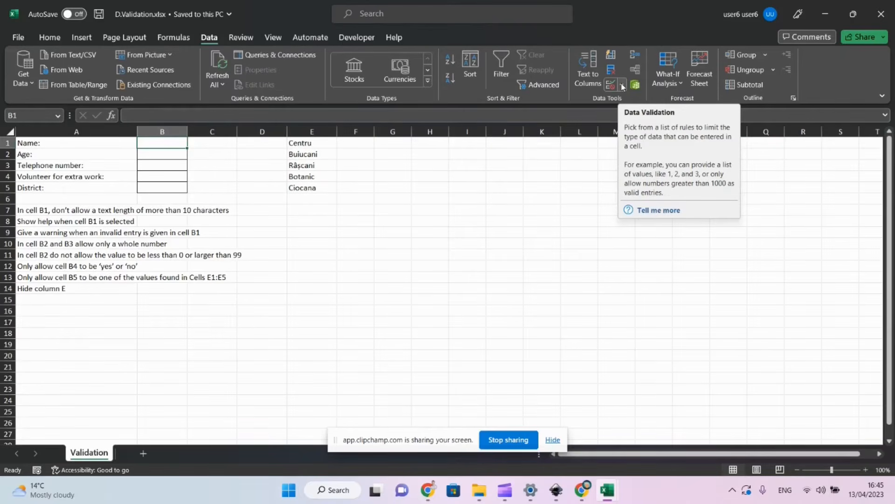
# - Find the Validation command by searching for "val" and restrict cell B1 to a text length less than 10
pyautogui.click(420, 15)
pyautogui.write('val')
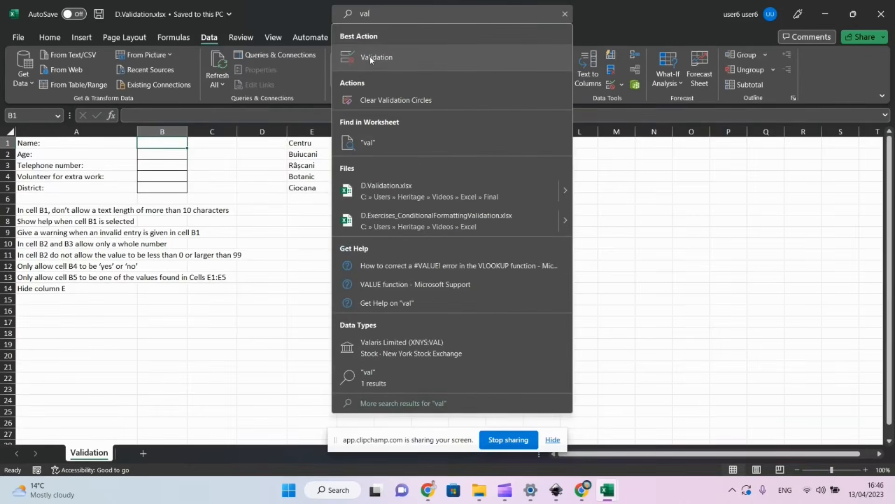
pyautogui.click(370, 57)
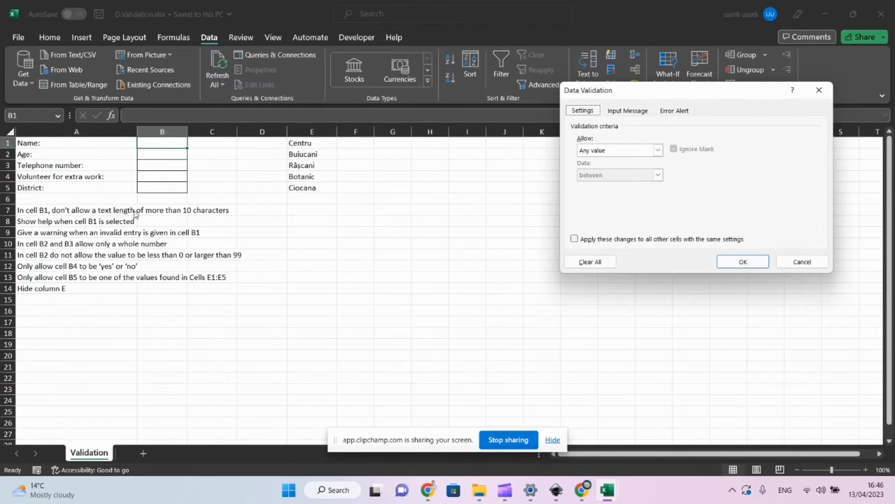
pyautogui.click(657, 150)
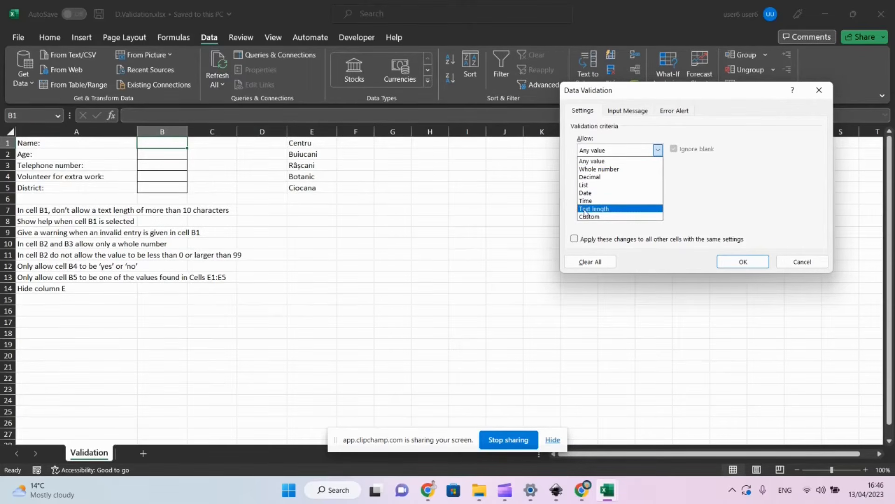
pyautogui.click(597, 169)
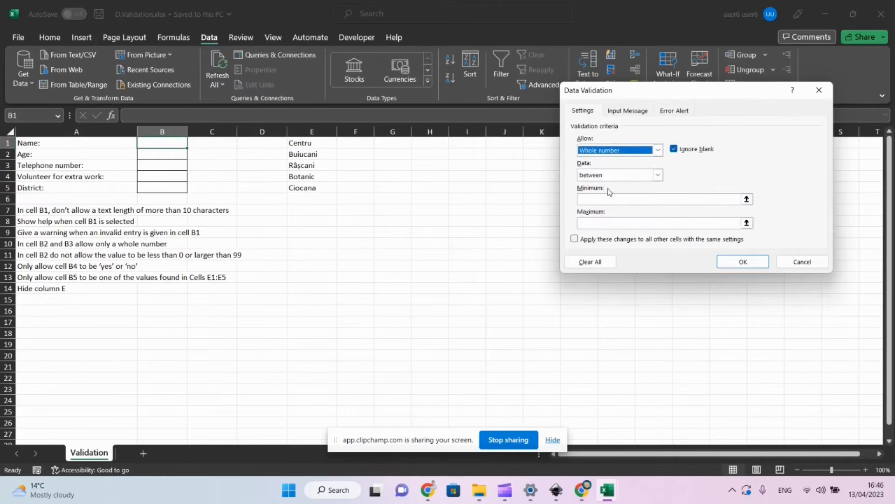
pyautogui.click(657, 149)
pyautogui.click(596, 208)
pyautogui.click(657, 175)
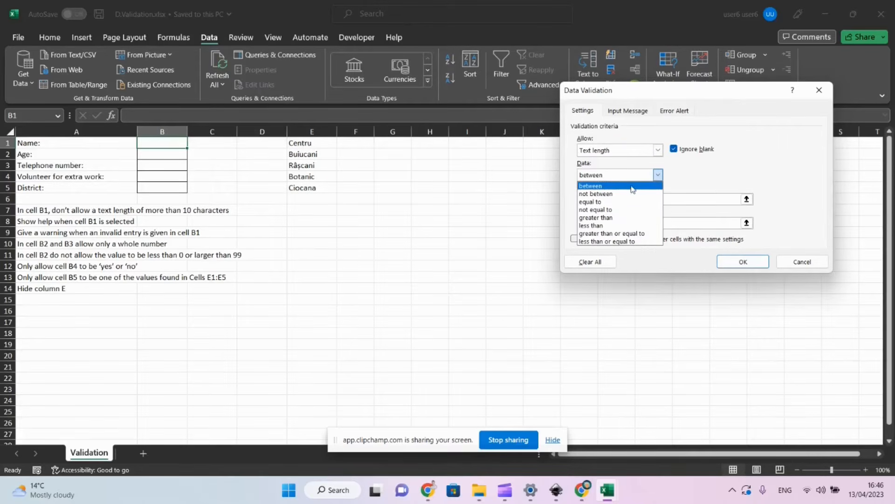
pyautogui.click(602, 228)
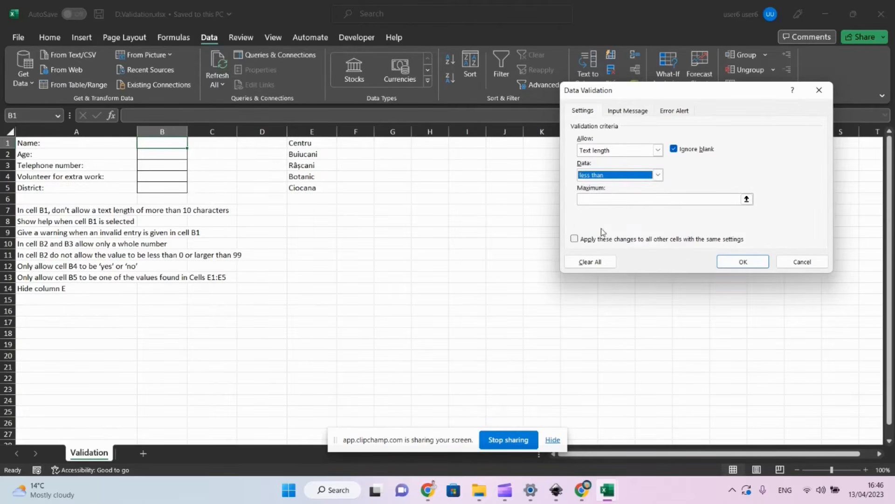
pyautogui.click(629, 200)
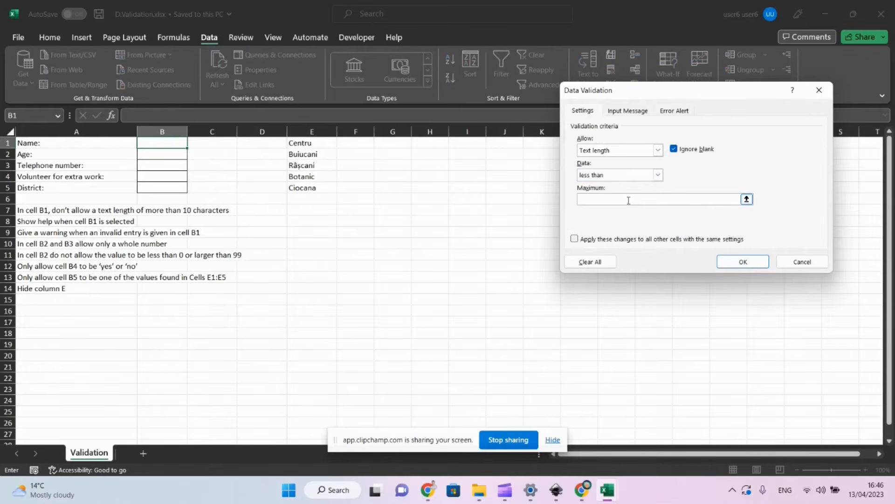
pyautogui.write('10')
# - Give B1's validation an input message titled "not too long" with the text "please don't enter data more than 10 characters"
pyautogui.click(626, 111)
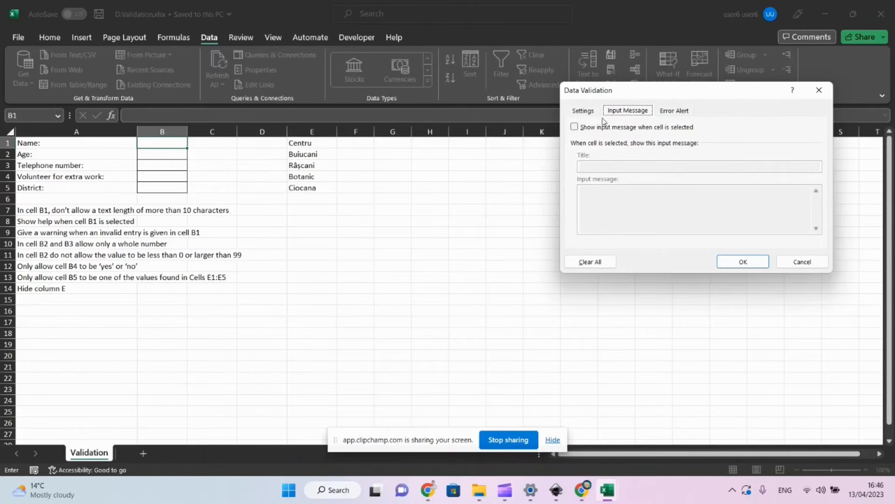
pyautogui.click(575, 127)
pyautogui.click(605, 166)
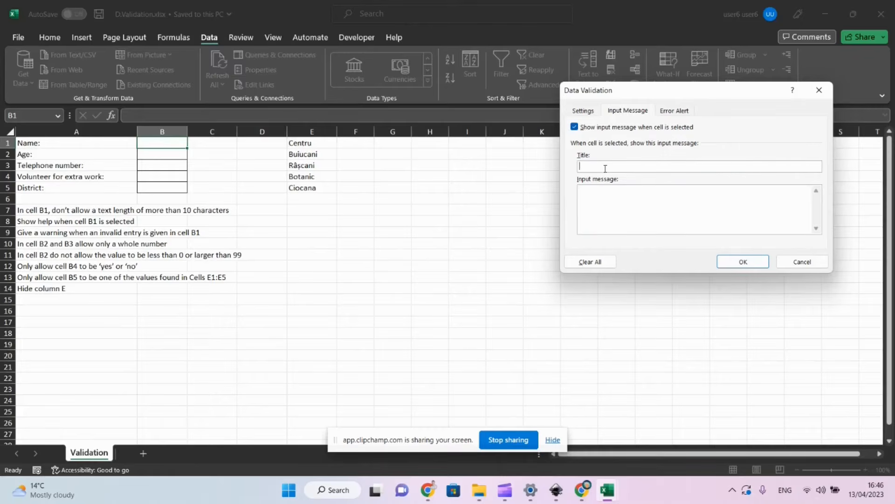
pyautogui.write('not too')
pyautogui.write(' long')
pyautogui.write("ease don't ")
pyautogui.write('enter data m')
pyautogui.write('ore tha')
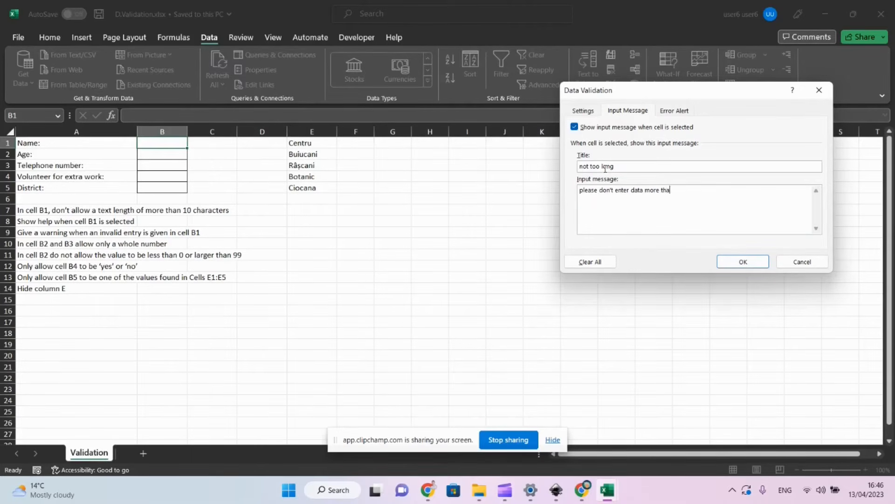
pyautogui.write('n 10 characters')
# - Try the Warning and Information error alert styles for B1's validation and settle on Stop
pyautogui.click(672, 111)
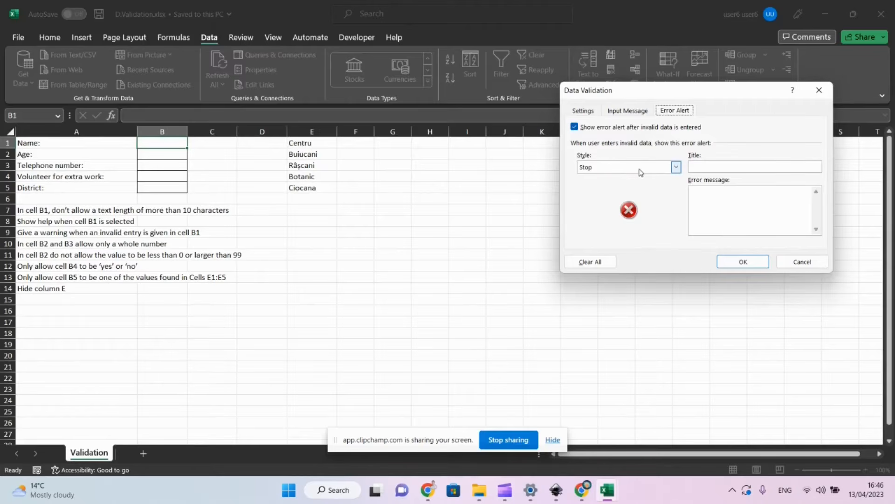
pyautogui.click(597, 169)
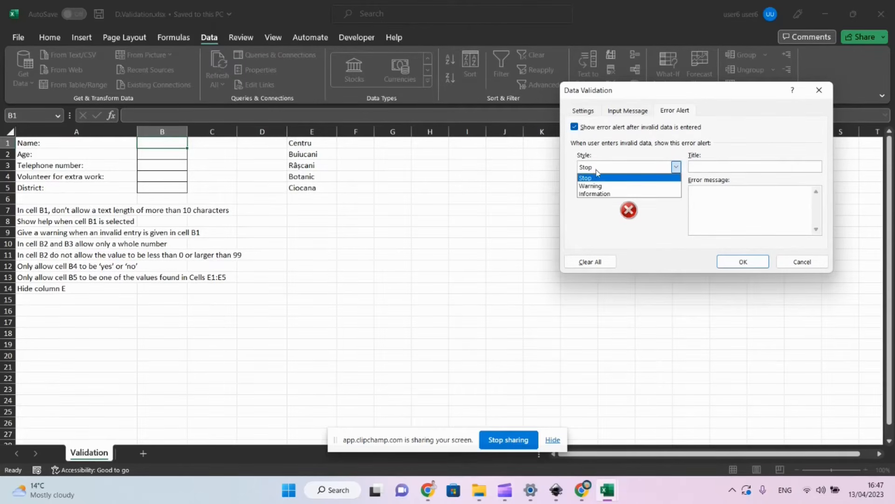
pyautogui.click(595, 188)
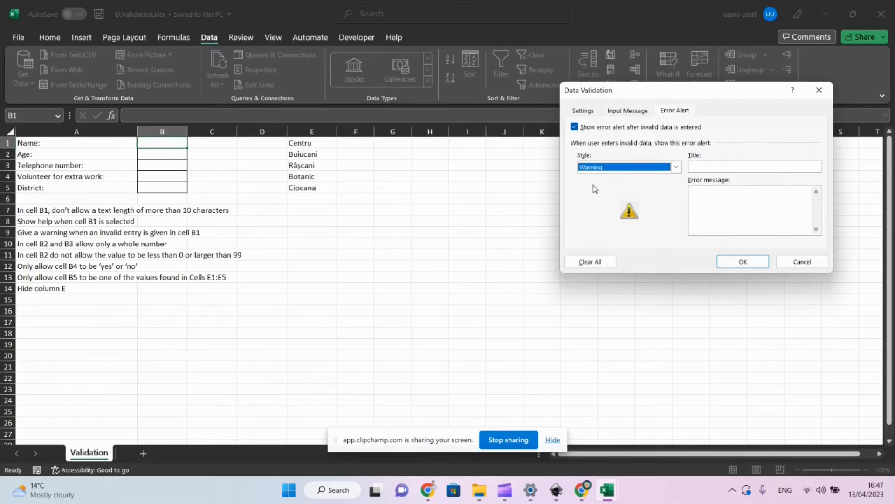
pyautogui.click(624, 172)
pyautogui.click(621, 193)
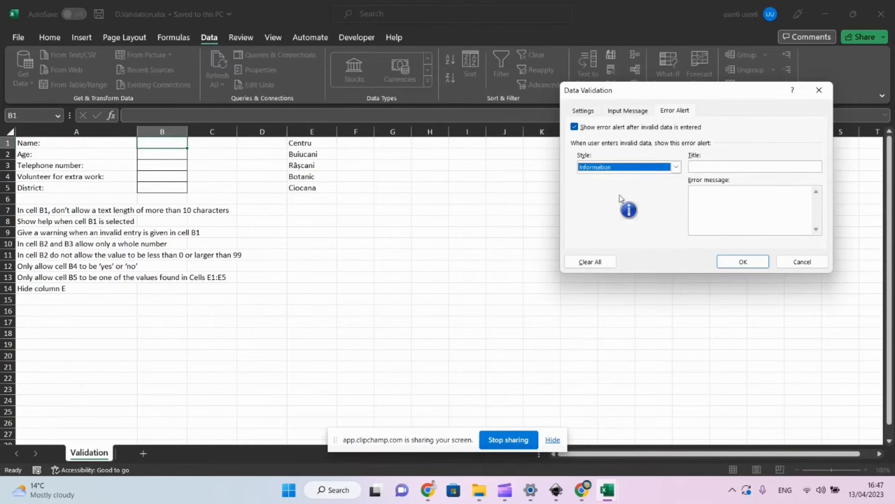
pyautogui.click(601, 168)
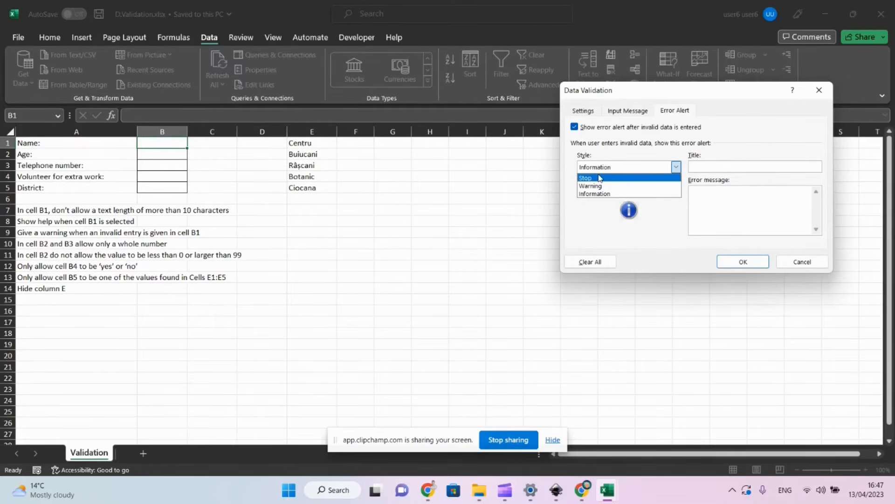
pyautogui.click(600, 178)
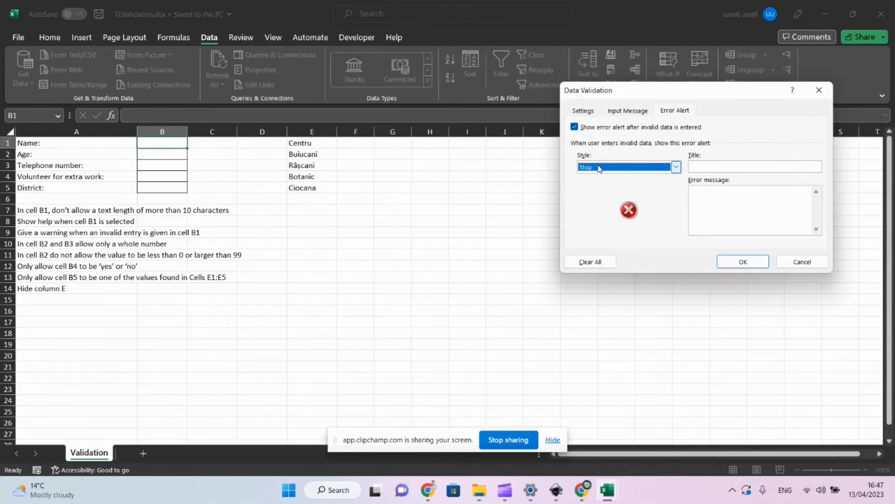
pyautogui.click(601, 169)
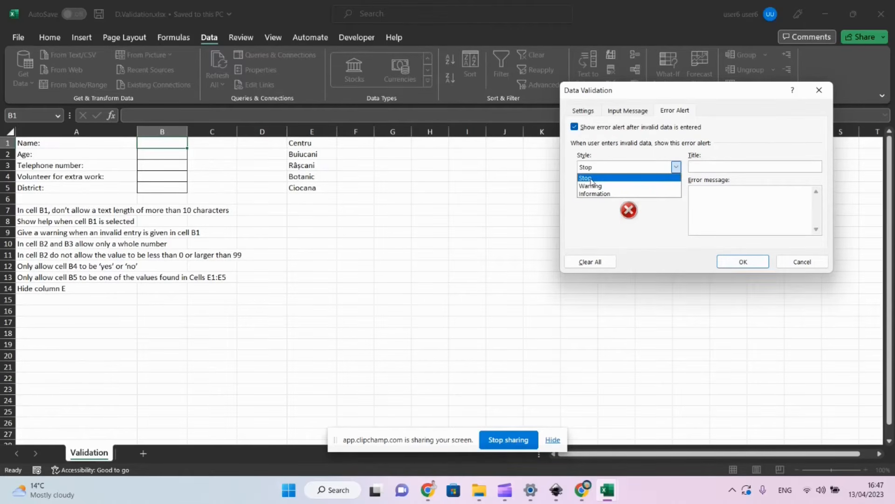
pyautogui.click(589, 179)
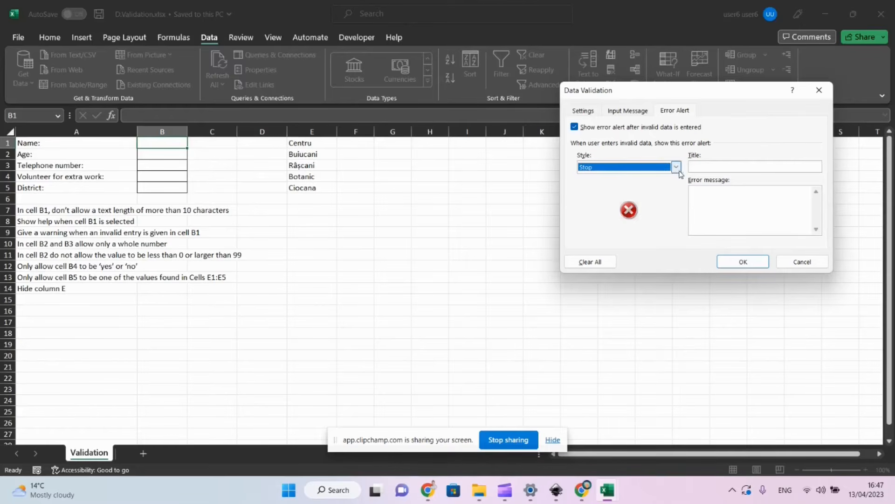
# - Set the error alert's title to "Stop" and its message to "Hey pay attention!", and apply the validation to B1
pyautogui.click(704, 167)
pyautogui.write('St')
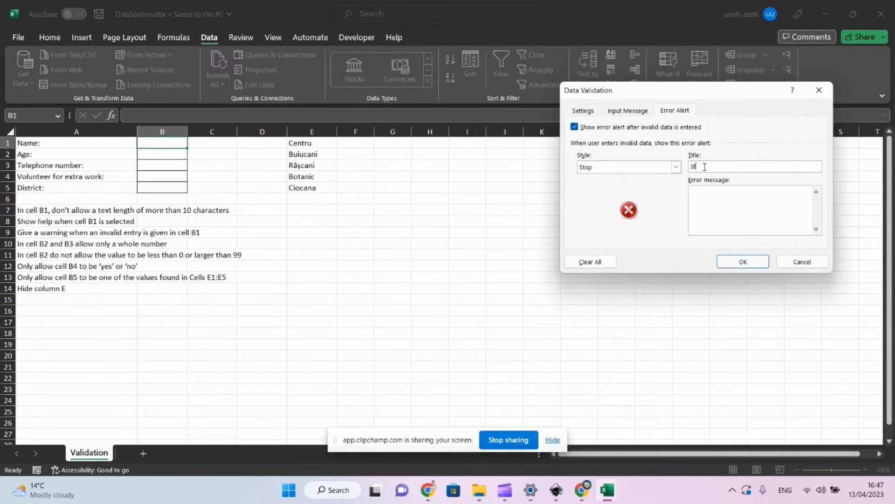
pyautogui.write('op')
pyautogui.write('Hey ')
pyautogui.write('pay attention!')
pyautogui.click(725, 260)
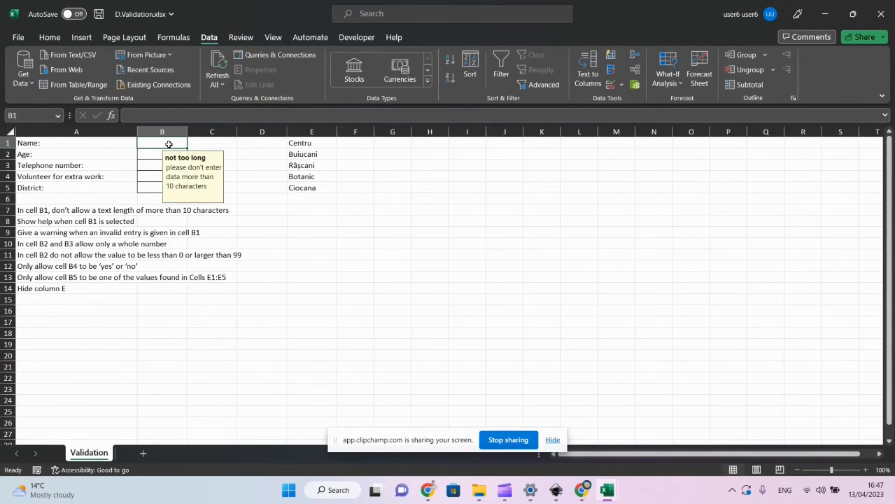
# - Test the validation rule by entering "abcdefghijklmnop" in cell B1
pyautogui.write('abcdefghi')
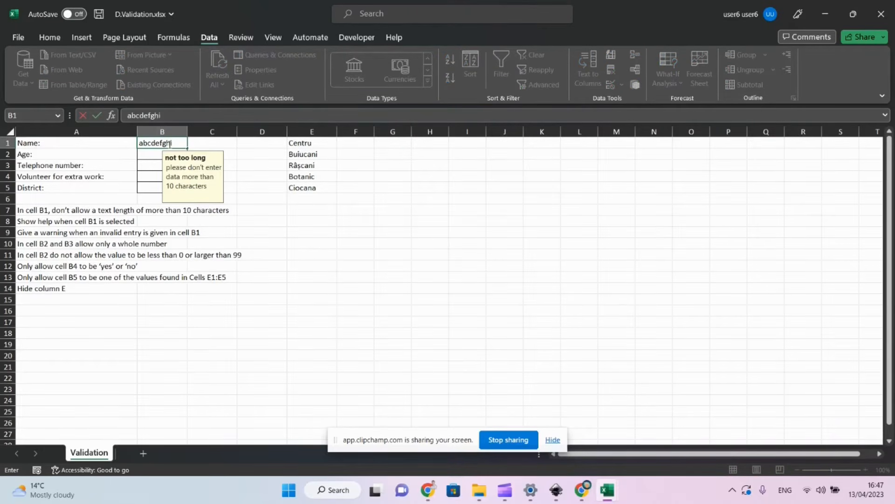
pyautogui.write('jklmnop')
pyautogui.press('Return')
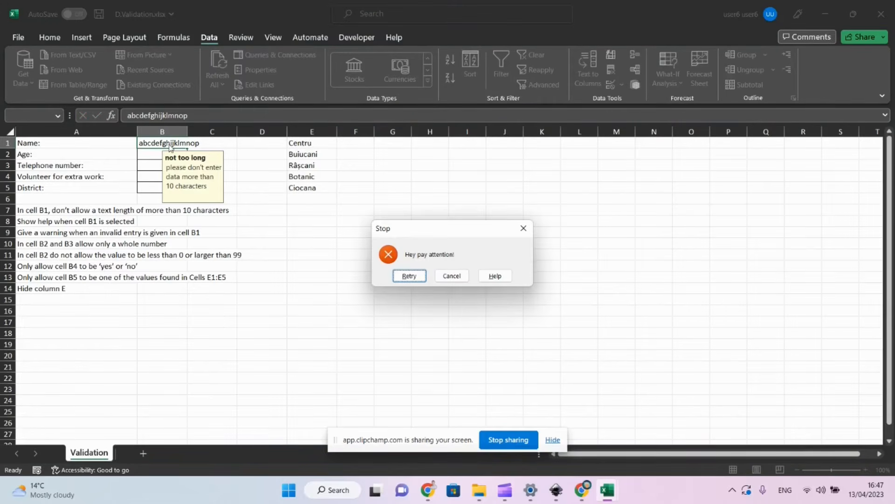
# - Retry the rejected entry in cell B1 with the shorter text "abc"
pyautogui.click(409, 276)
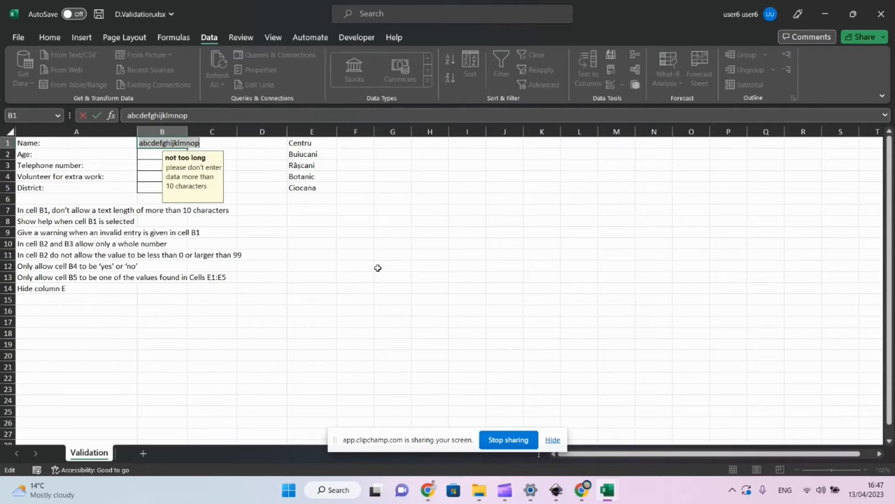
pyautogui.write('abc')
pyautogui.press('Return')
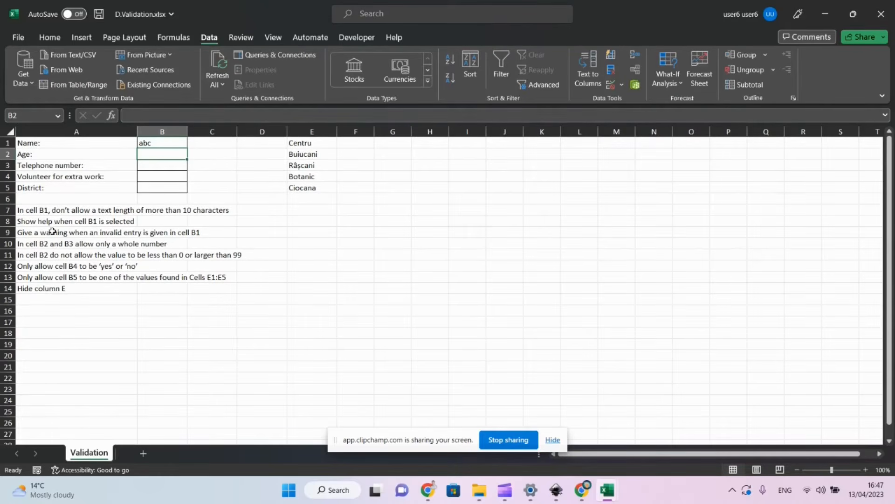
# - Change the error alert style of B1's data validation to Warning and apply it
pyautogui.click(165, 143)
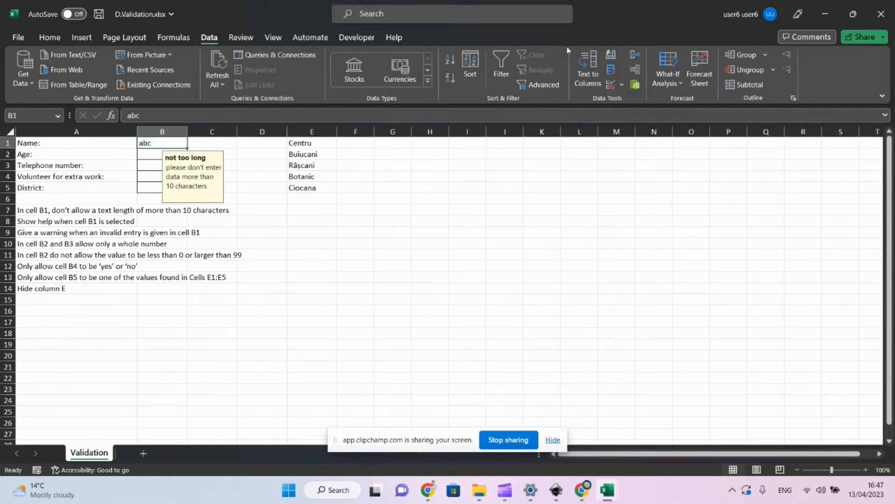
pyautogui.click(610, 85)
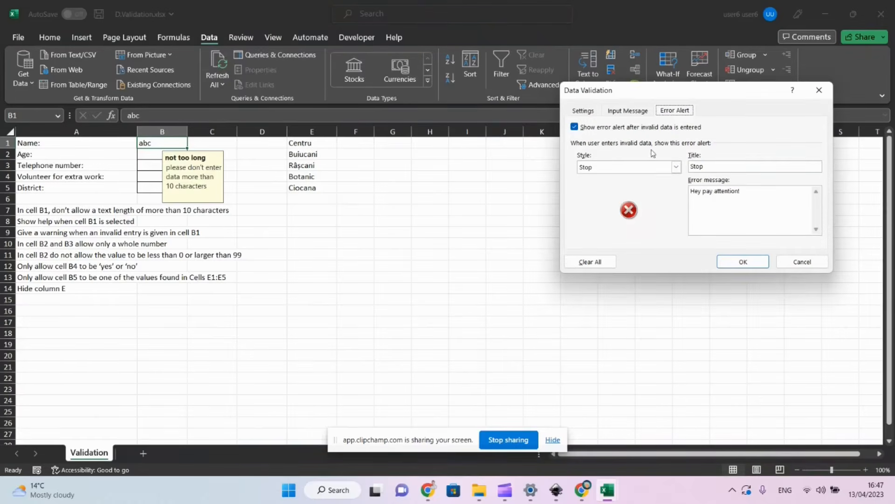
pyautogui.click(662, 167)
pyautogui.click(633, 186)
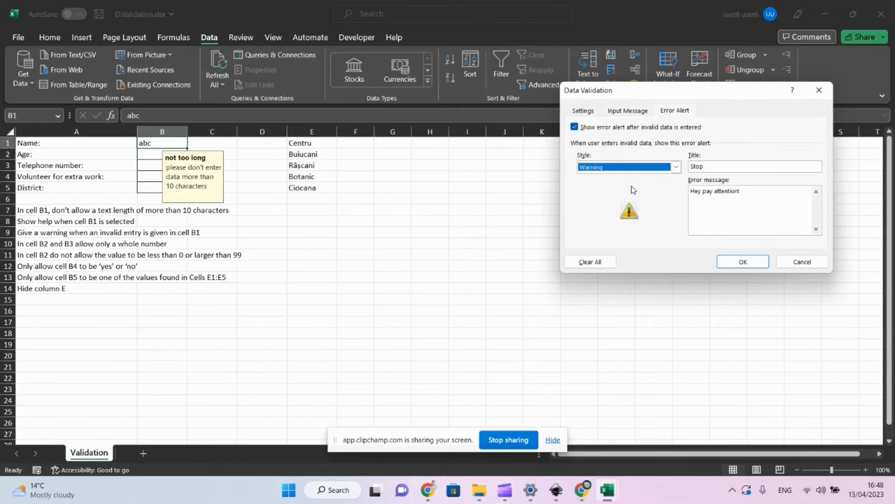
pyautogui.click(743, 262)
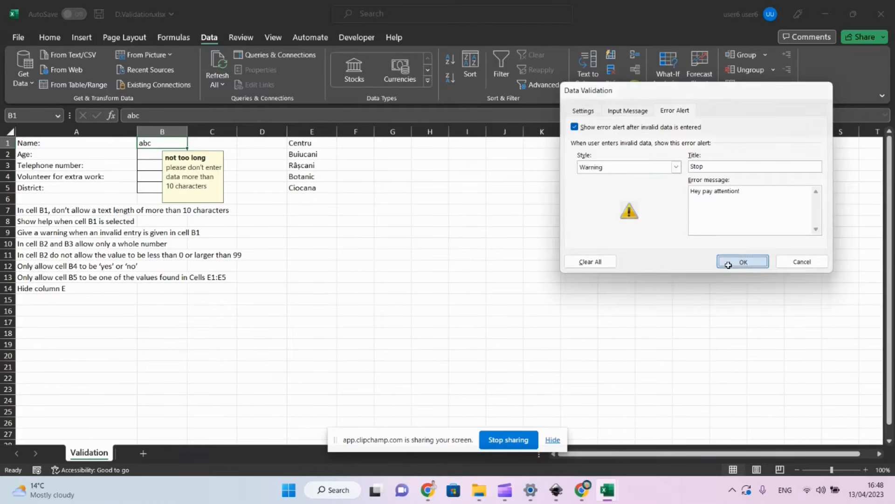
# - Test the Warning alert by entering "abcdefghijklmnop" in B1 and accepting it anyway, and clear the cell
pyautogui.write('abcd')
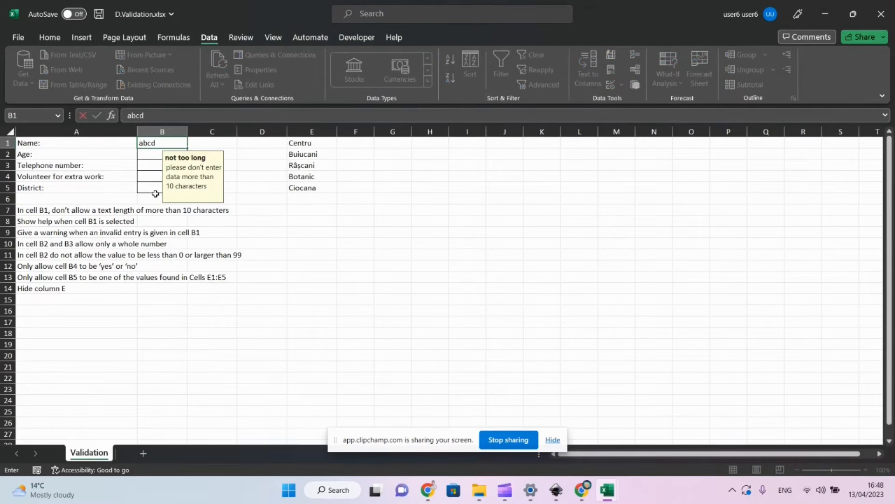
pyautogui.write('efghijklmnop')
pyautogui.press('Return')
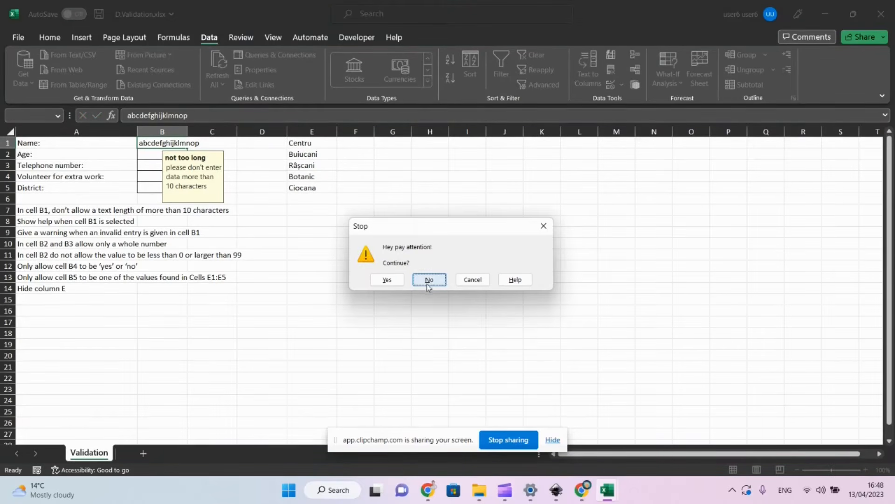
pyautogui.click(393, 280)
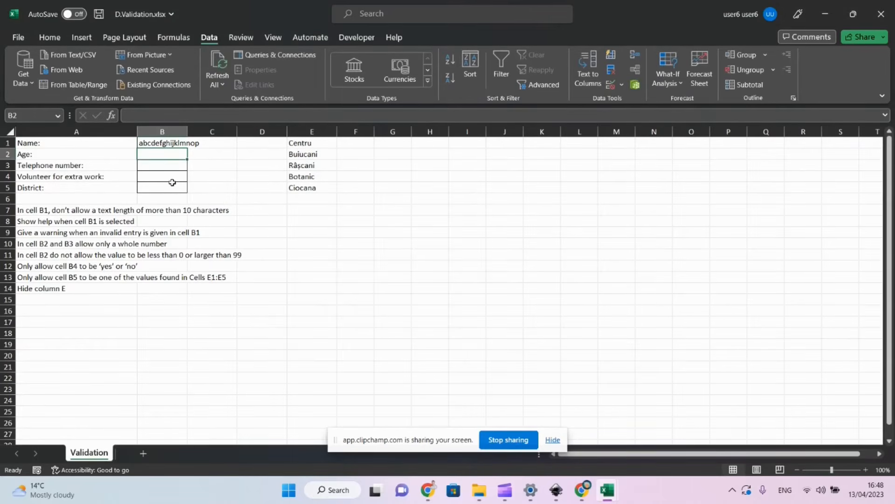
pyautogui.press('Up')
pyautogui.press('Delete')
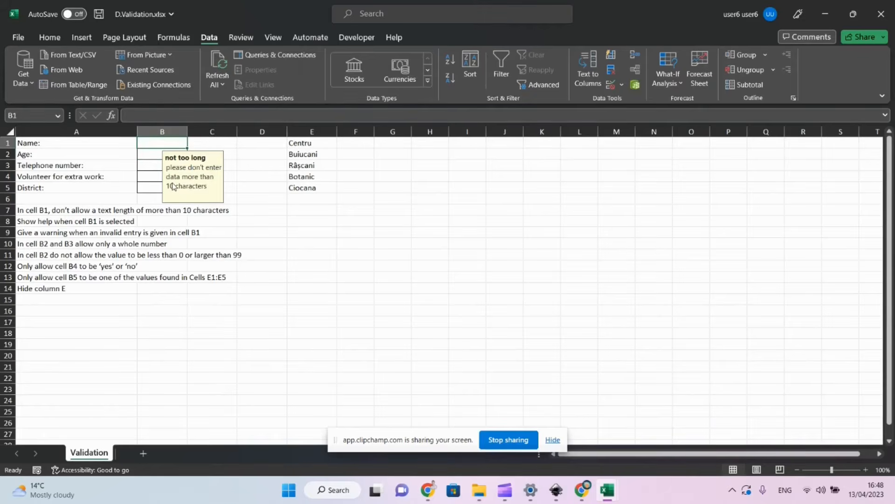
pyautogui.press('Down')
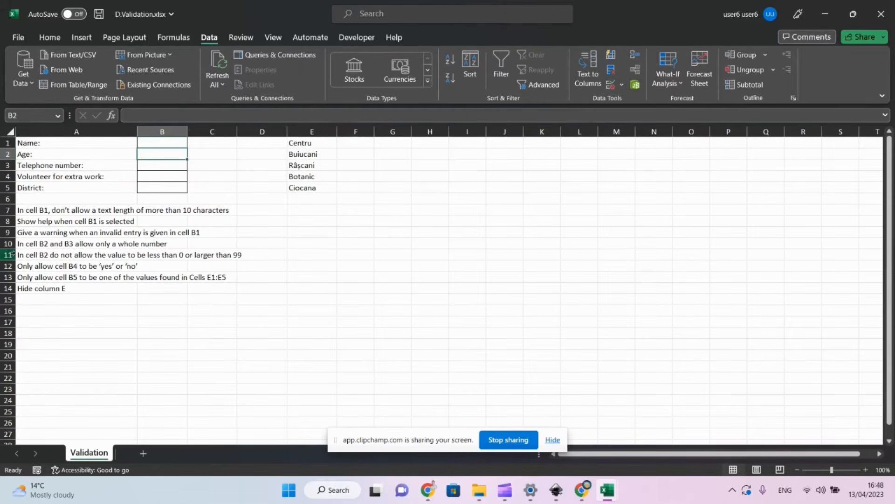
# - Extend data validation across cells B2 and B3 and restrict the allowed entries to whole numbers
pyautogui.click(166, 167)
pyautogui.moveTo(165, 167); pyautogui.dragTo(162, 150)
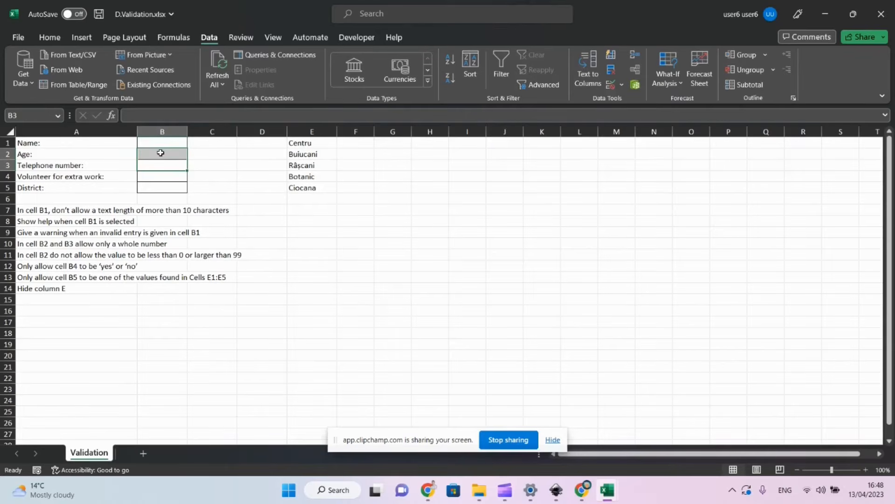
pyautogui.click(606, 83)
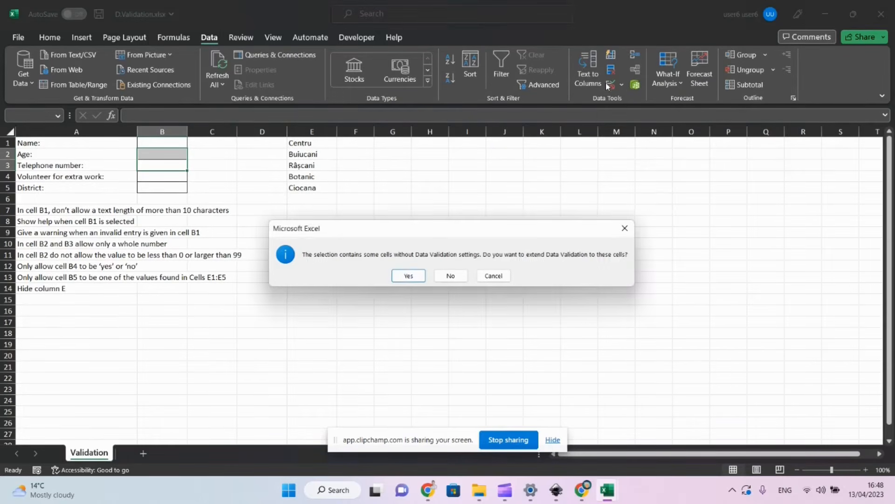
pyautogui.click(409, 276)
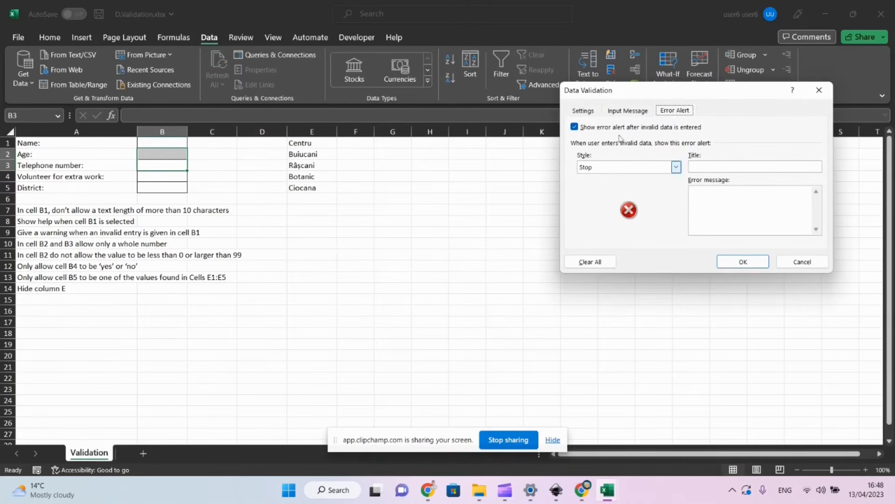
pyautogui.click(586, 112)
pyautogui.click(646, 151)
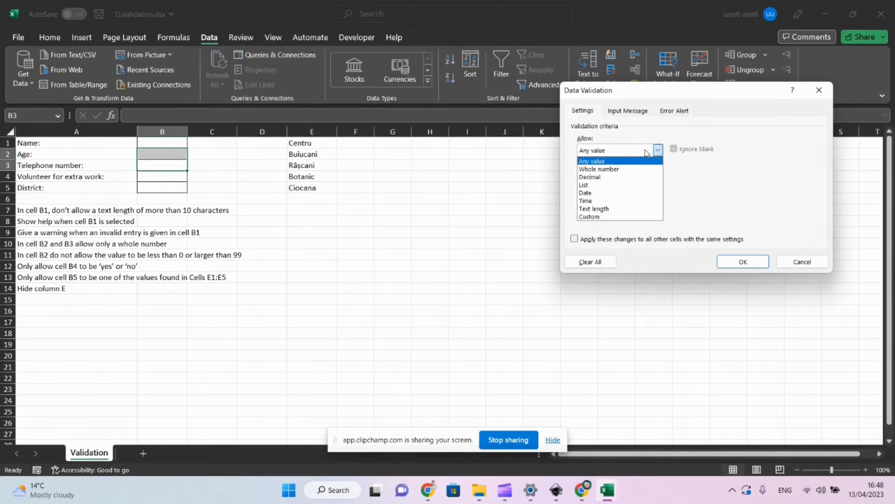
pyautogui.click(637, 169)
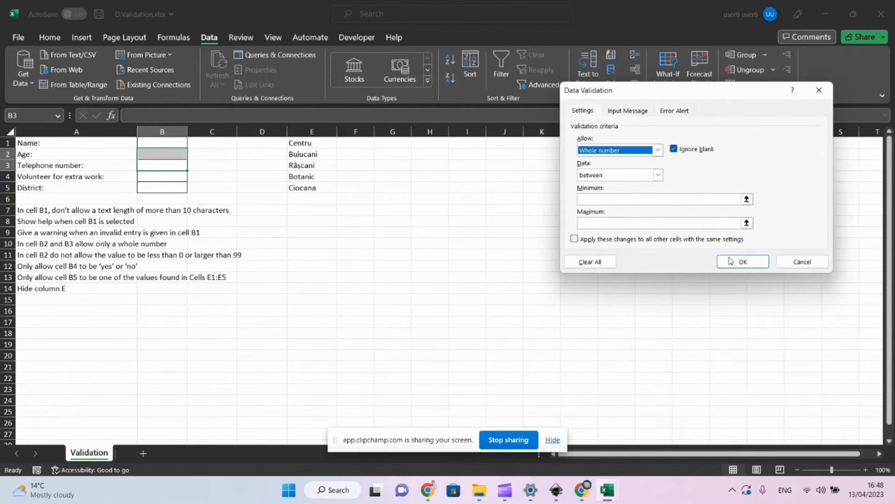
# - Set the whole-number range for B2 and B3 to a minimum of 0 and a maximum of 23 nines
pyautogui.click(667, 111)
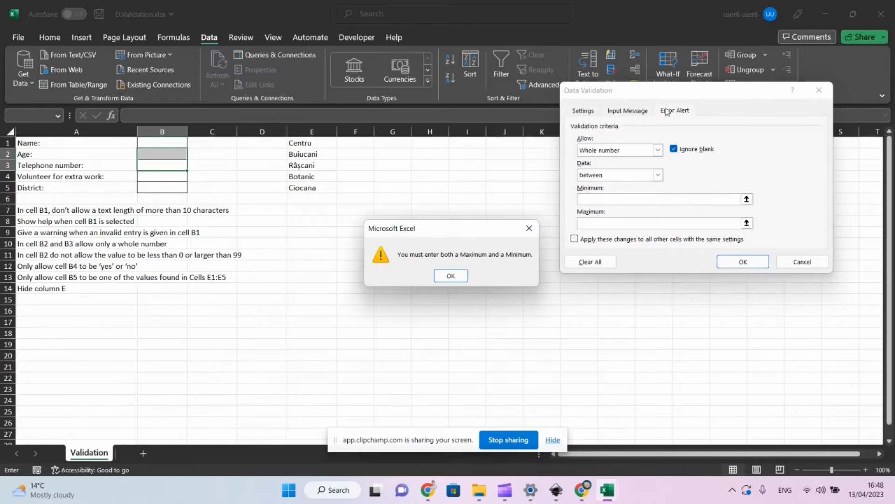
pyautogui.click(451, 276)
pyautogui.click(606, 224)
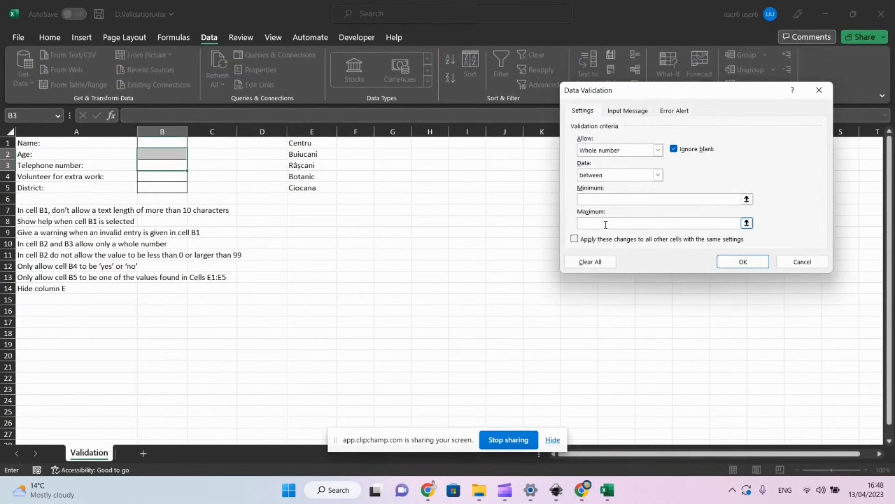
pyautogui.write('9999999999999999999999')
pyautogui.click(596, 198)
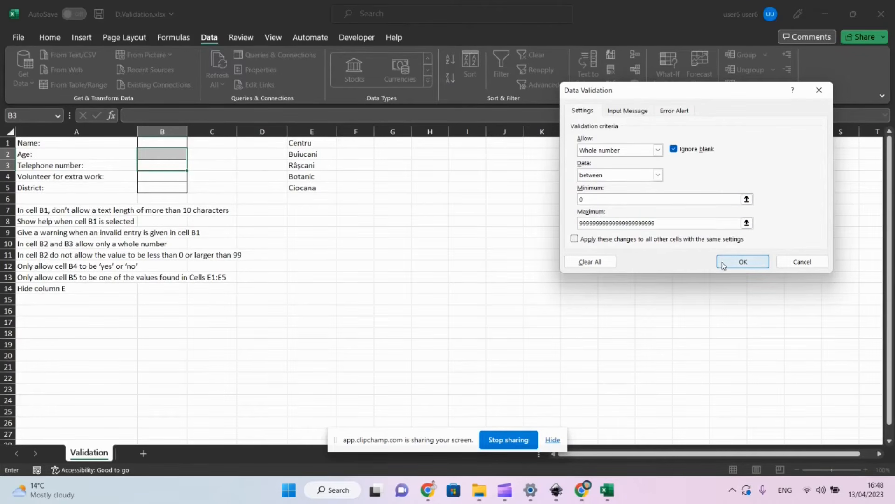
# - Title the Stop error alert for B2 and B3 "please only numbers" and apply the validation
pyautogui.click(668, 111)
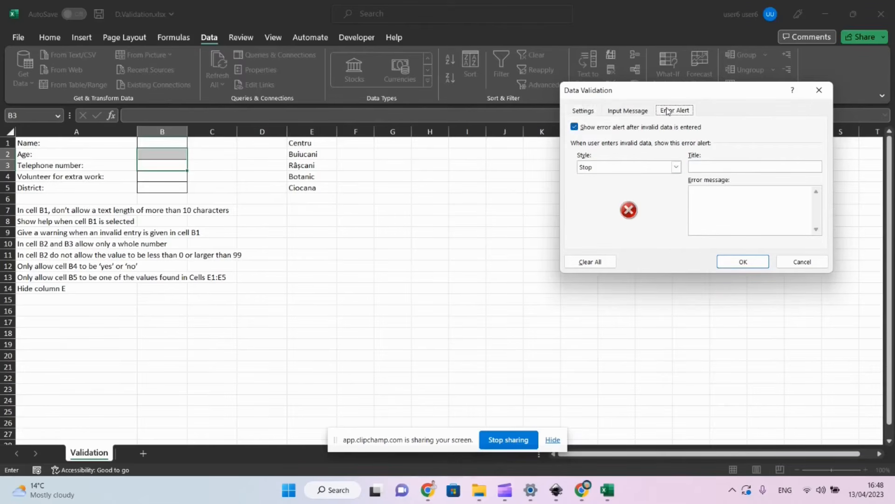
pyautogui.click(700, 169)
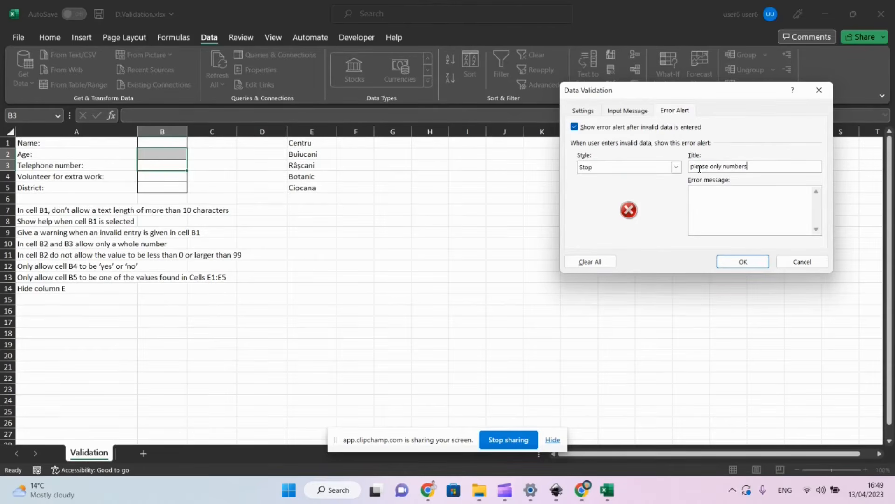
pyautogui.click(742, 261)
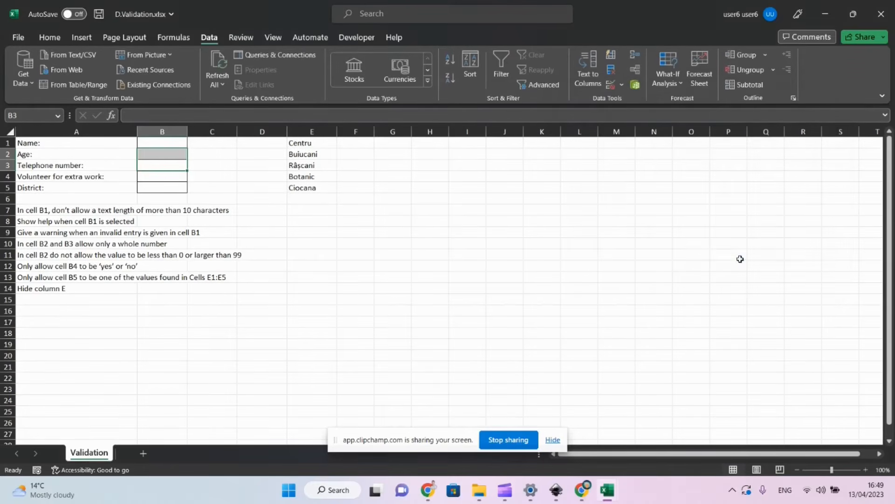
# - Test the whole-number rule in B2 by entering "c", and retry with the age 8
pyautogui.click(164, 157)
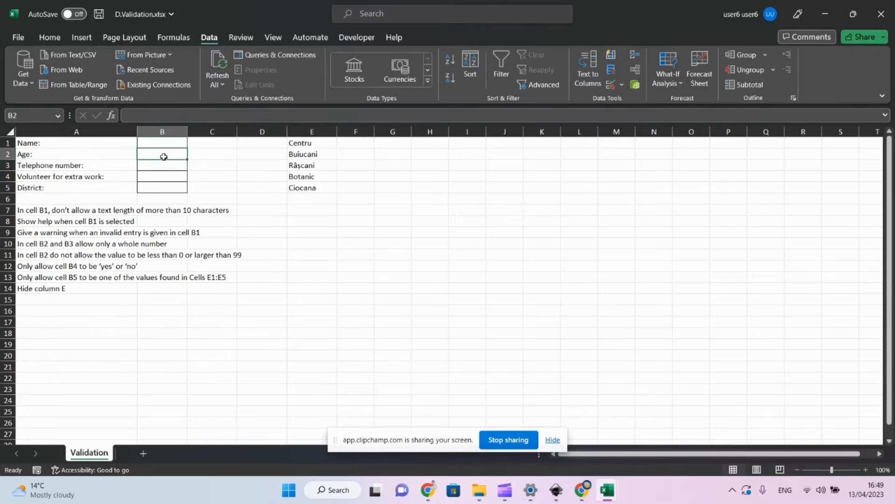
pyautogui.write('c')
pyautogui.press('Return')
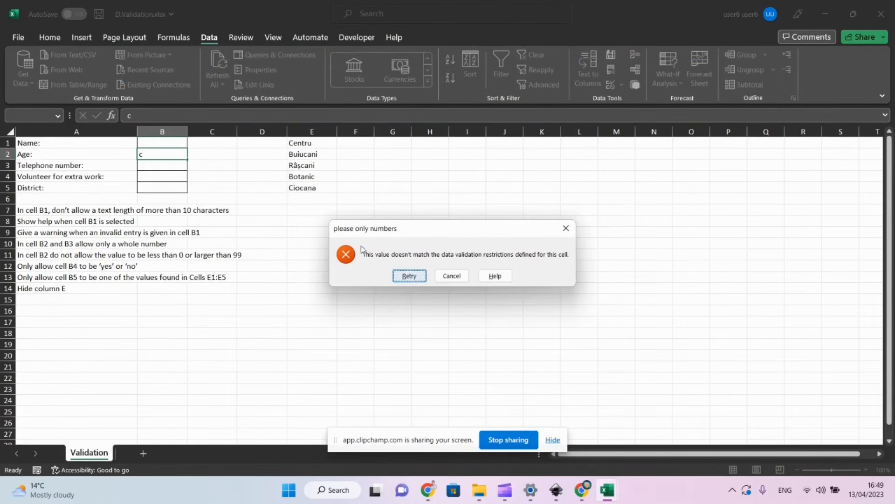
pyautogui.click(414, 278)
pyautogui.write('8')
pyautogui.press('Return')
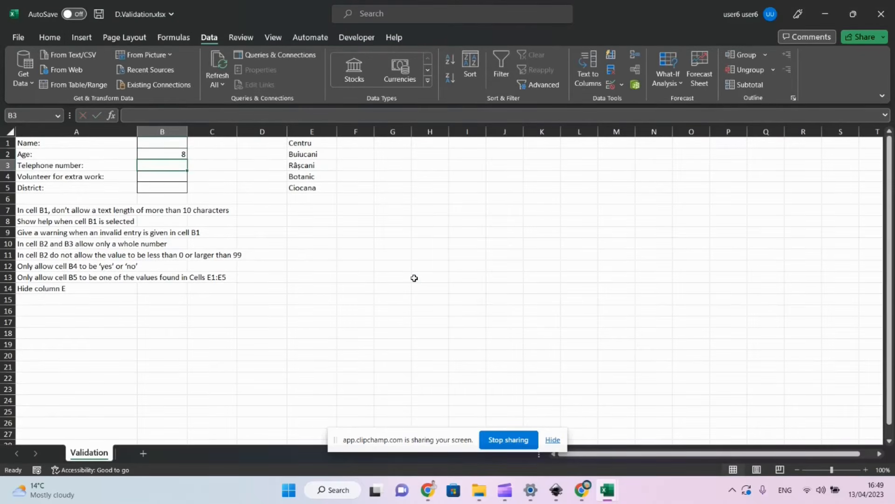
# - Test the rule in B3 with -9, cancel that entry, and enter a five-digit telephone number
pyautogui.write('-9')
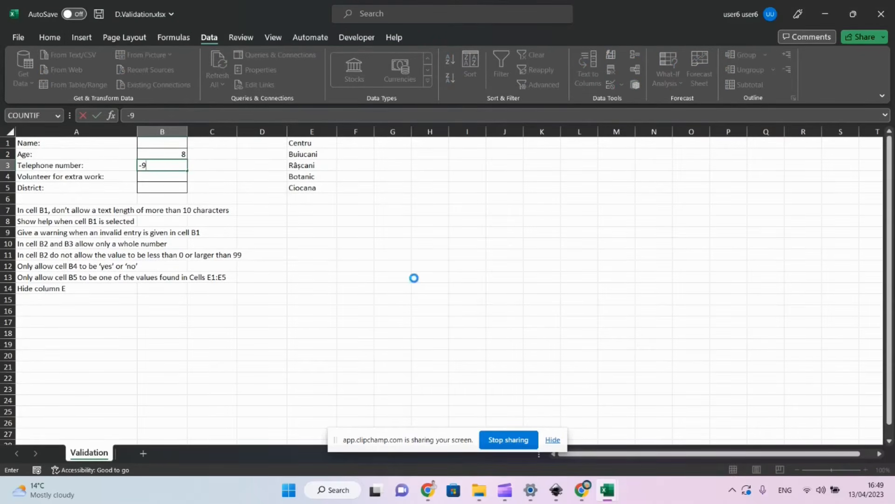
pyautogui.press('Return')
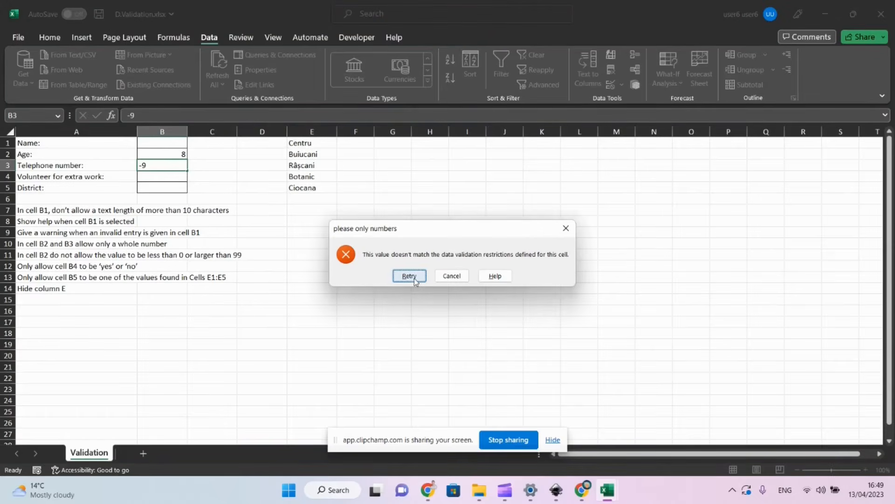
pyautogui.click(452, 276)
pyautogui.write('12345')
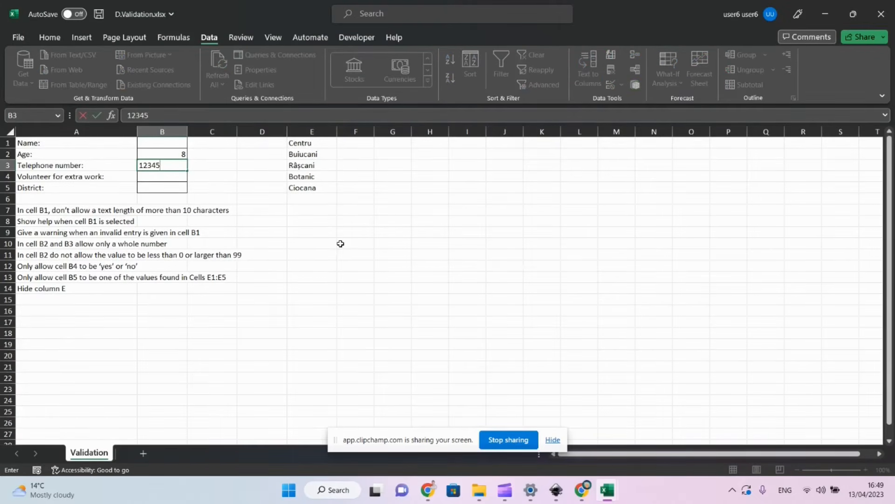
pyautogui.press('Return')
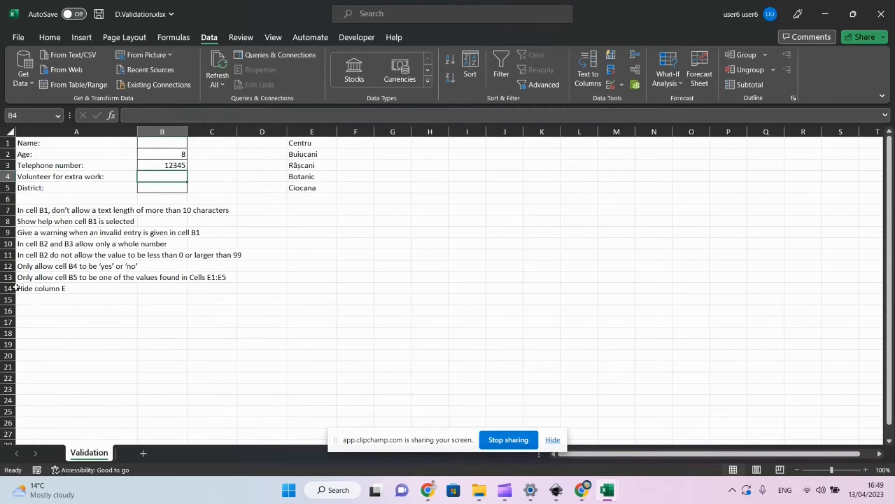
# - Change the maximum of B2's whole-number validation to 99 and apply it
pyautogui.click(49, 255)
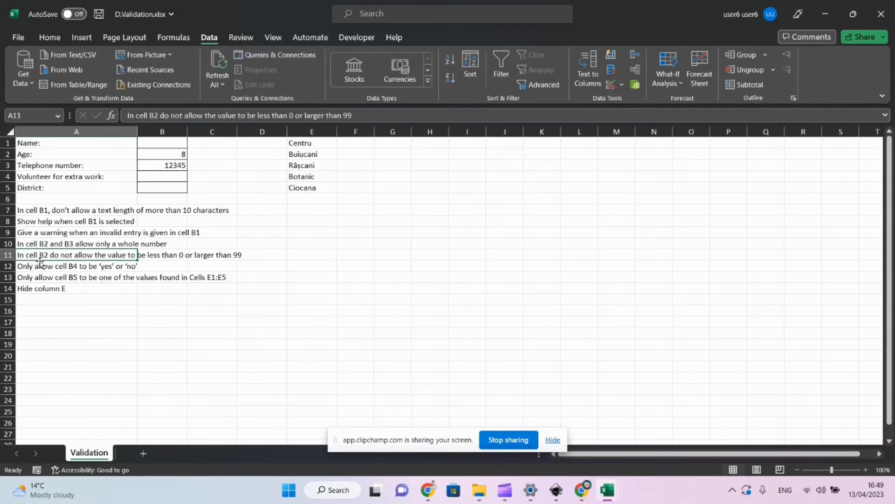
pyautogui.click(168, 154)
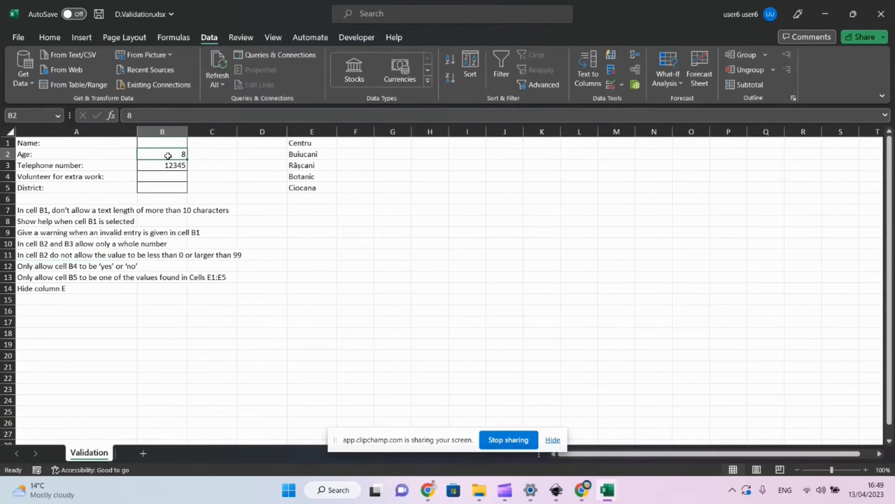
pyautogui.click(611, 85)
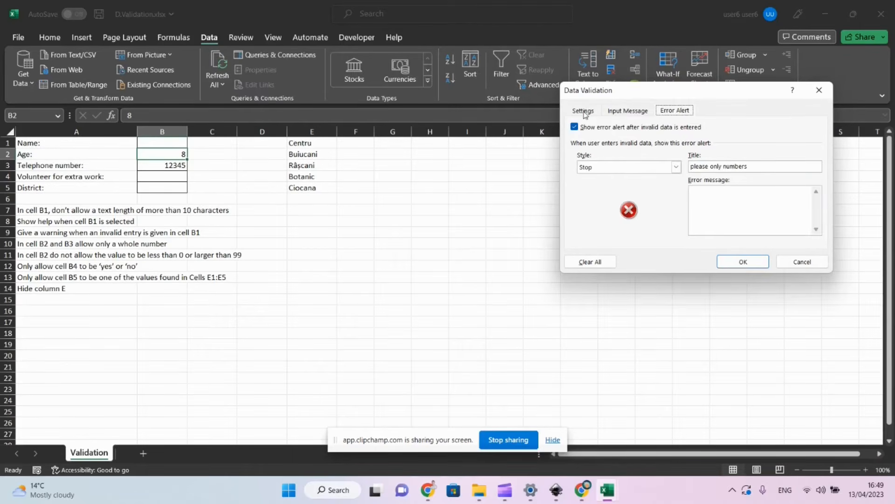
pyautogui.click(587, 110)
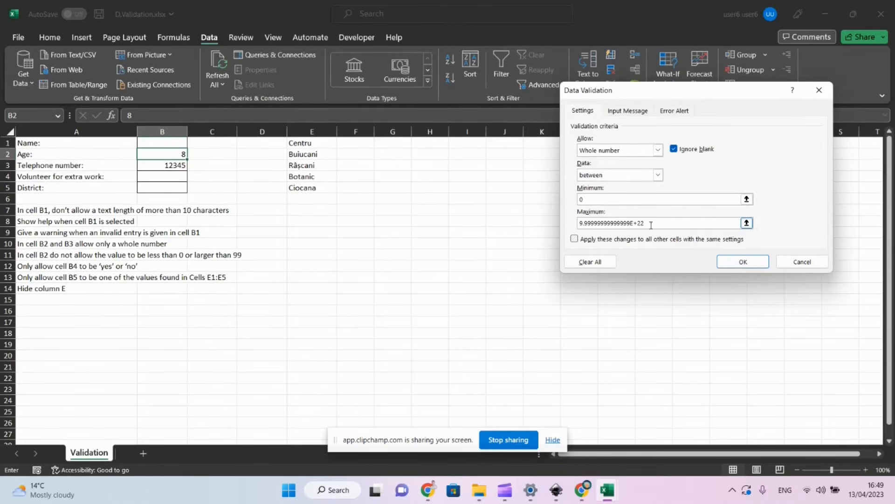
pyautogui.moveTo(645, 225); pyautogui.dragTo(534, 207)
pyautogui.write('99')
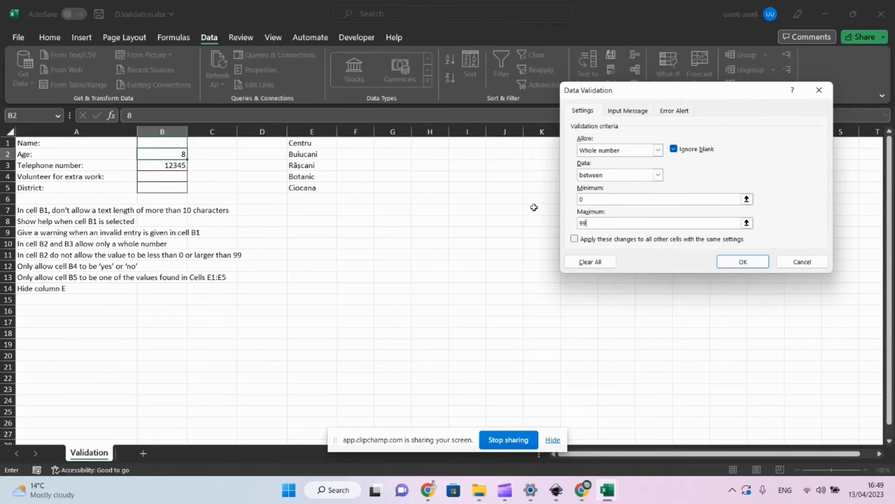
pyautogui.click(738, 265)
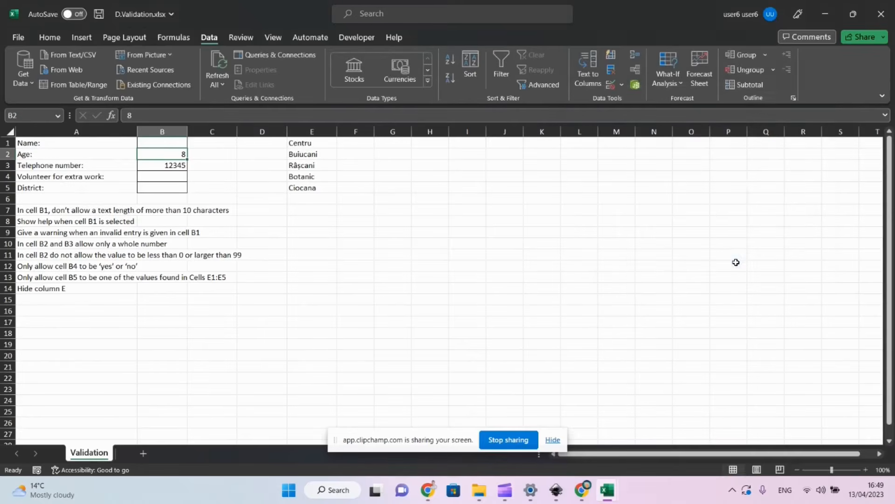
# - Restrict cell B4 with a list data validation whose source is yes,no
pyautogui.click(163, 177)
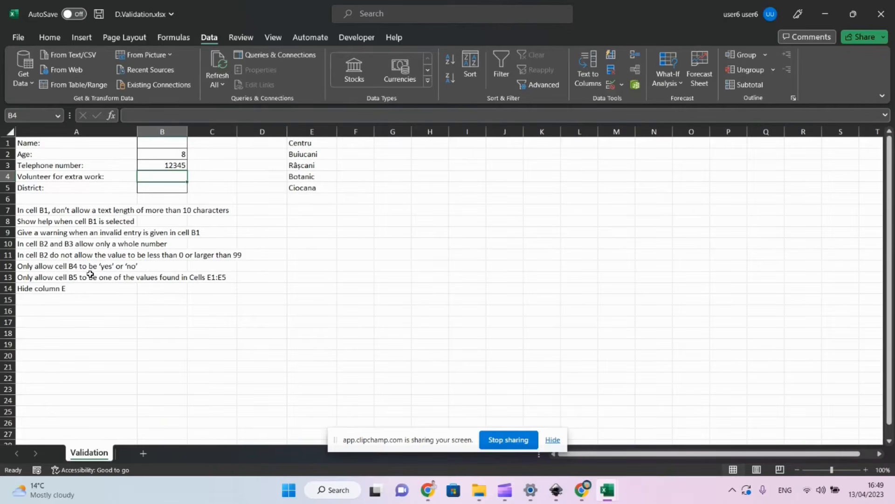
pyautogui.click(609, 86)
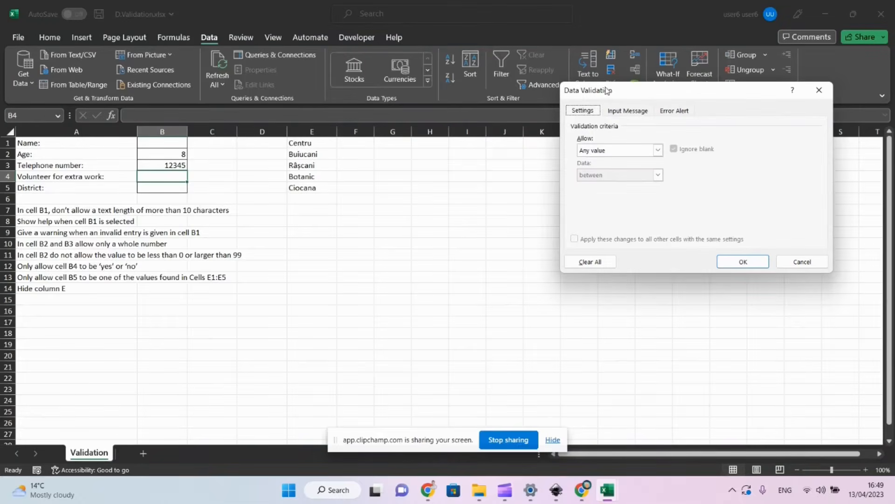
pyautogui.click(615, 152)
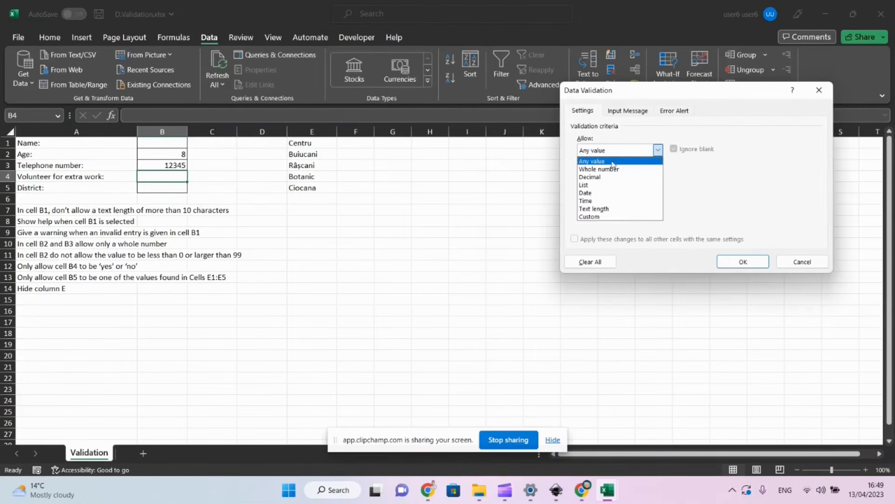
pyautogui.click(602, 185)
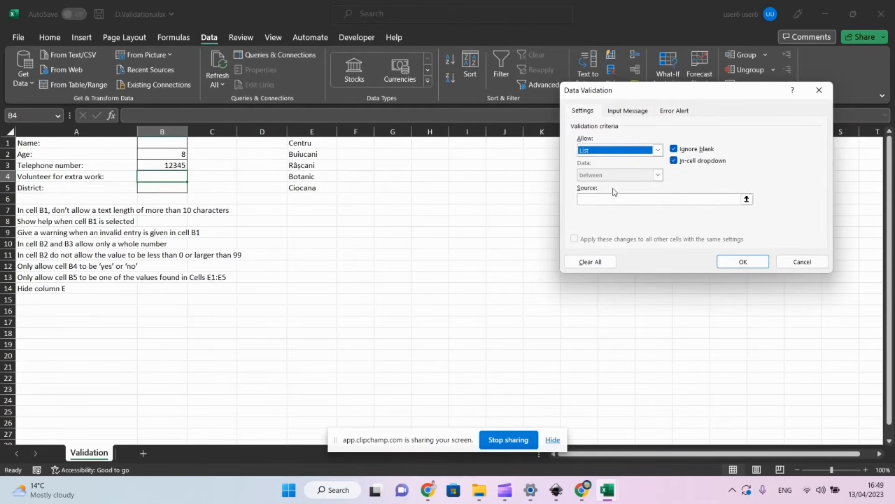
pyautogui.click(613, 198)
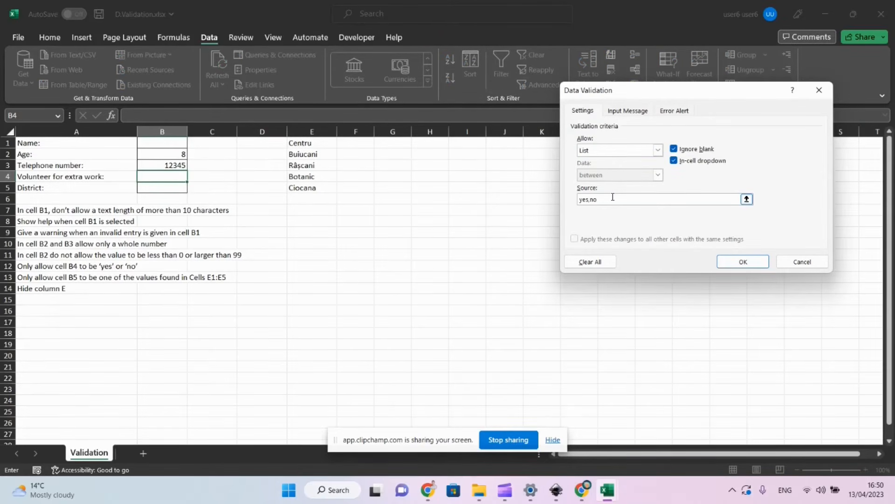
pyautogui.click(756, 263)
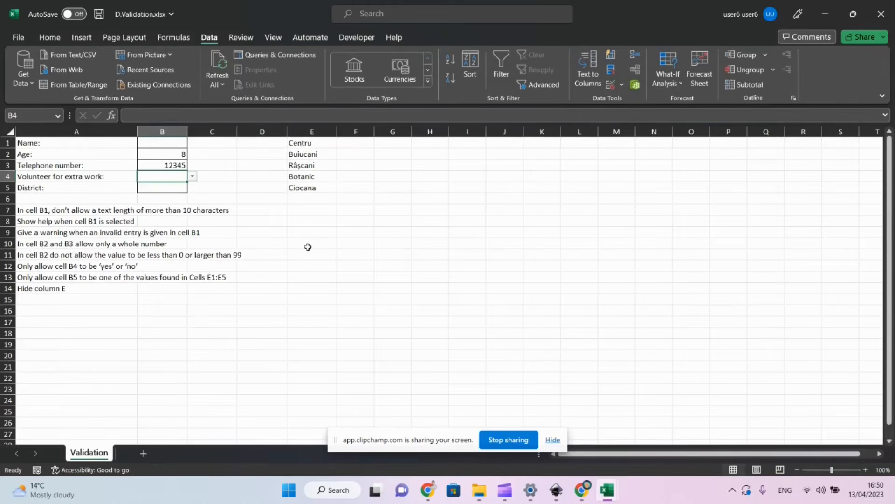
# - Test B4's list rule by viewing its choices and entering "sldjfh", and cancel the invalid entry
pyautogui.click(192, 176)
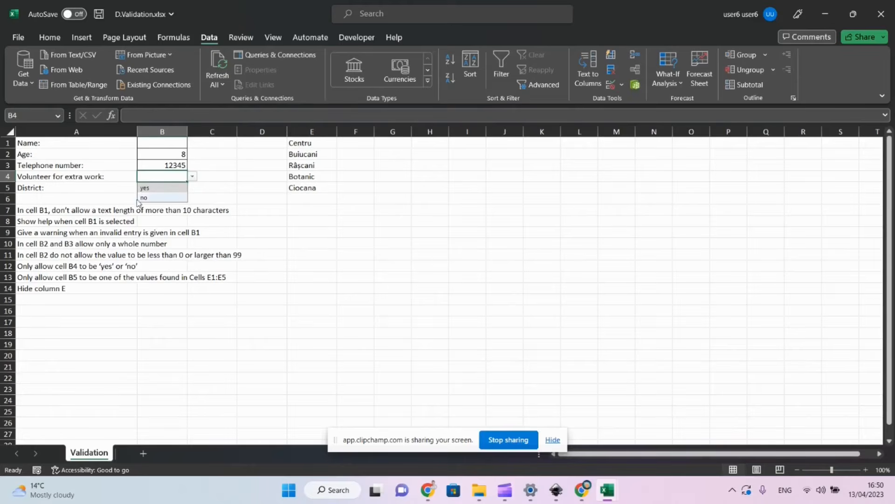
pyautogui.click(155, 177)
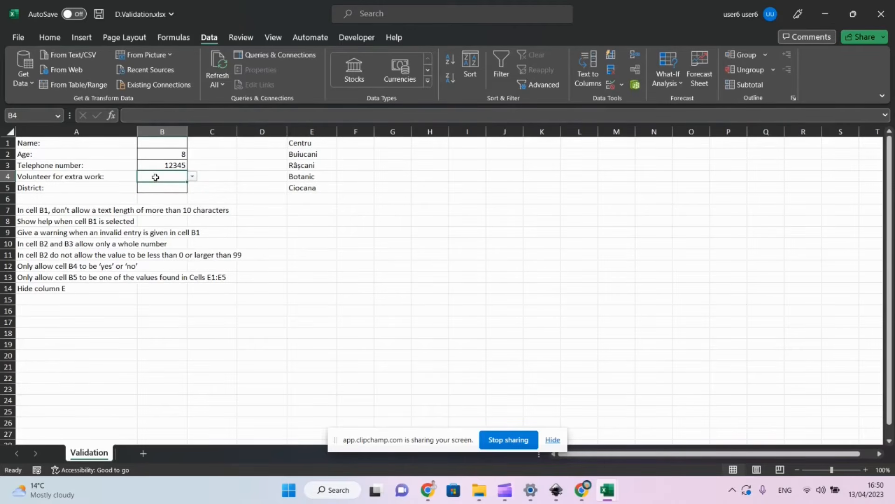
pyautogui.write('sldjfh')
pyautogui.press('Return')
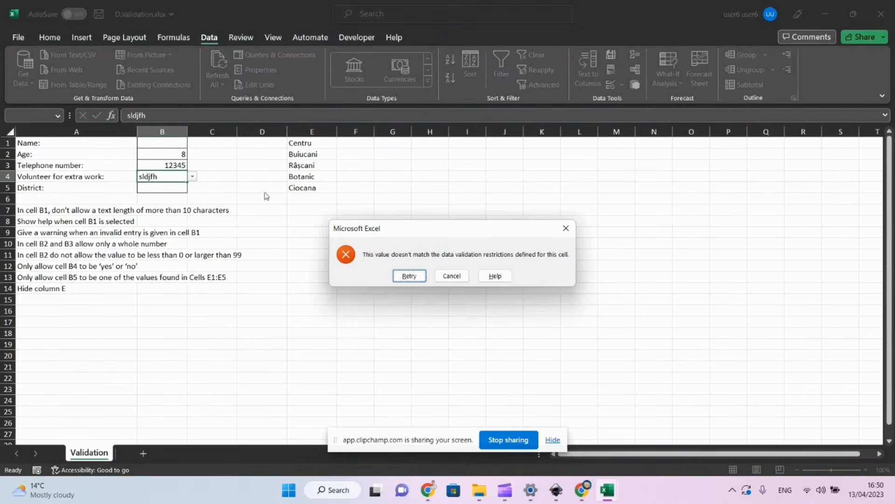
pyautogui.click(451, 276)
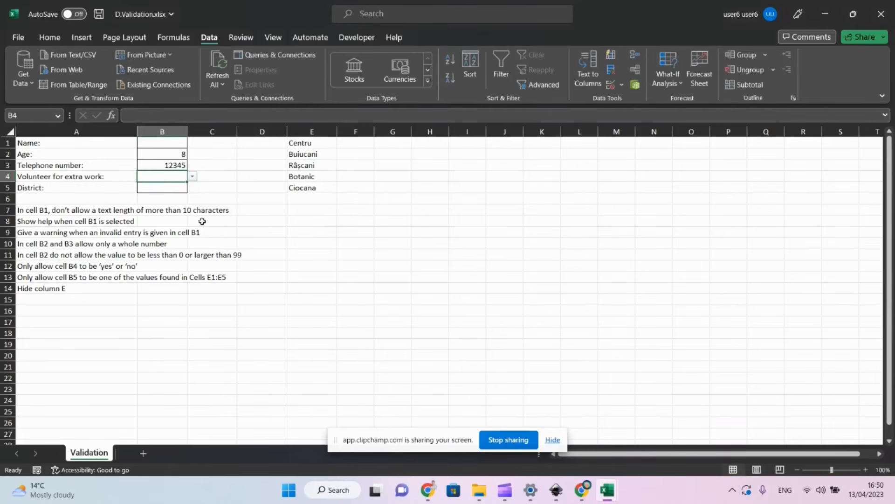
# - Choose "no" from the list of allowed values in B4
pyautogui.click(189, 176)
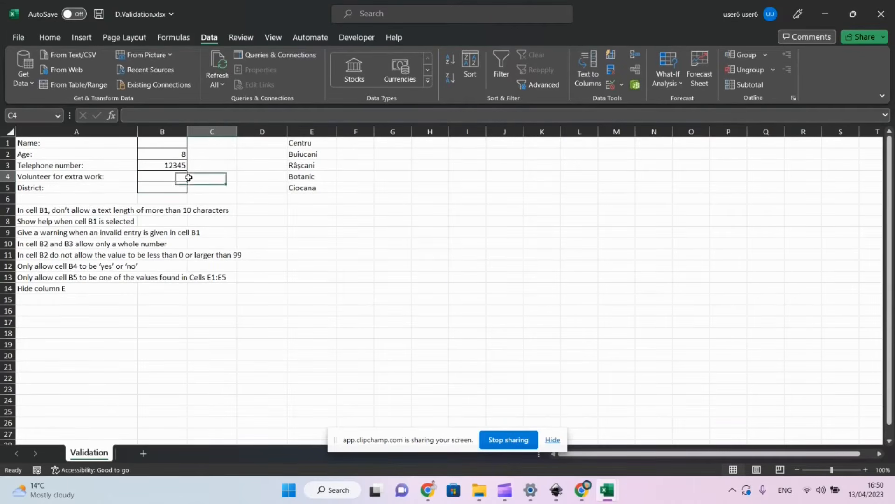
pyautogui.click(185, 177)
pyautogui.click(192, 176)
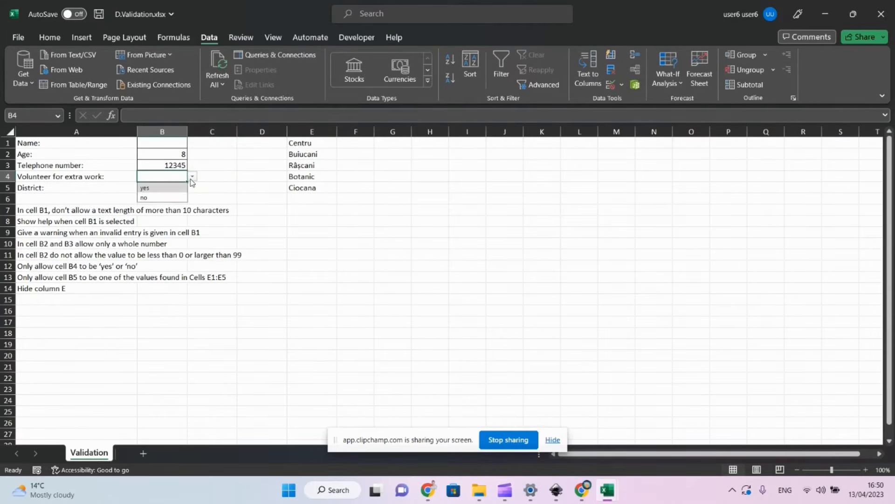
pyautogui.click(156, 200)
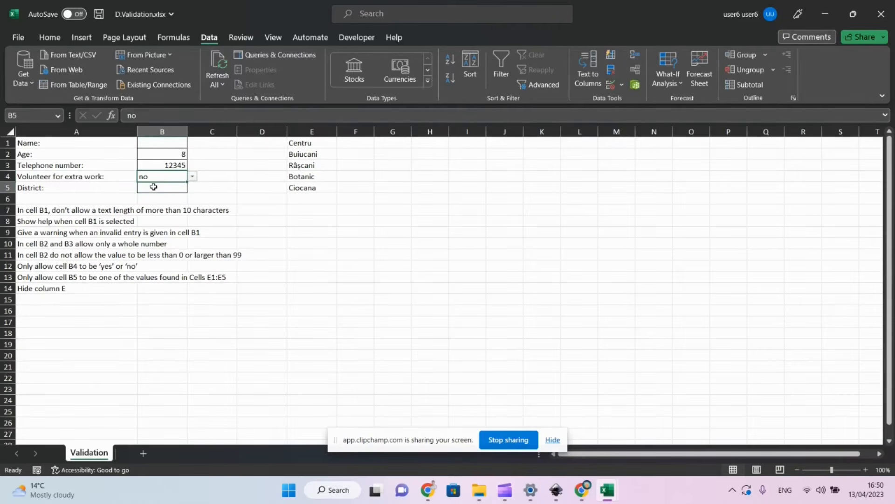
# - Set up a list data validation for cell B5 with the district range E1:E5 as its source
pyautogui.click(154, 186)
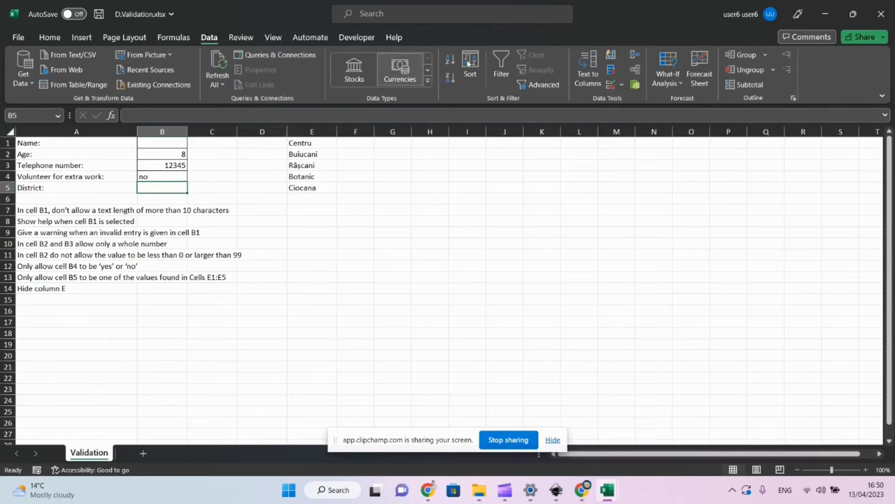
pyautogui.click(611, 87)
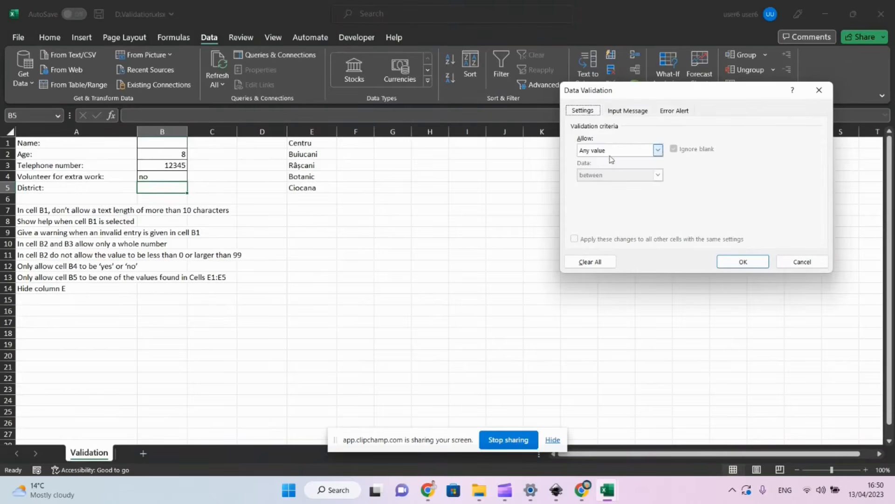
pyautogui.click(611, 149)
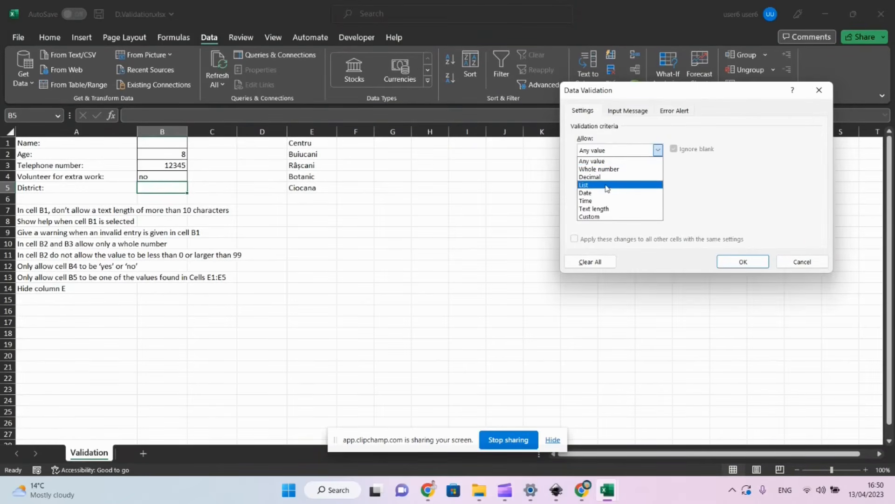
pyautogui.click(608, 188)
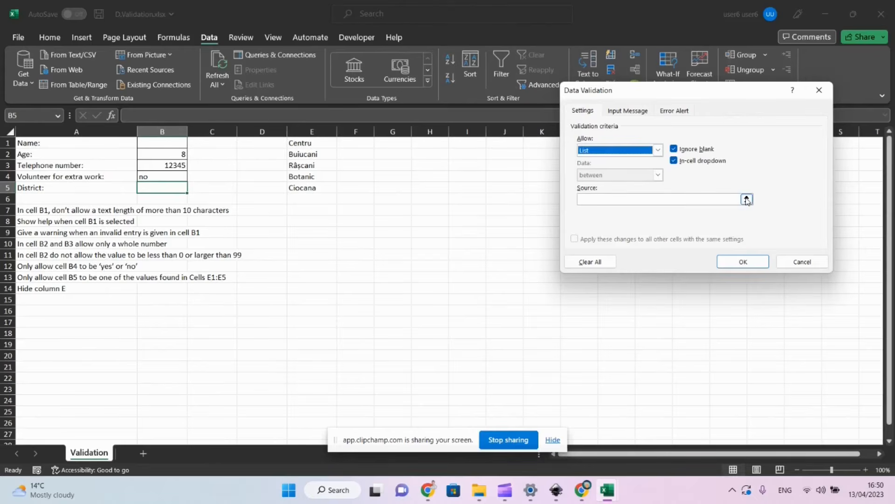
pyautogui.click(747, 200)
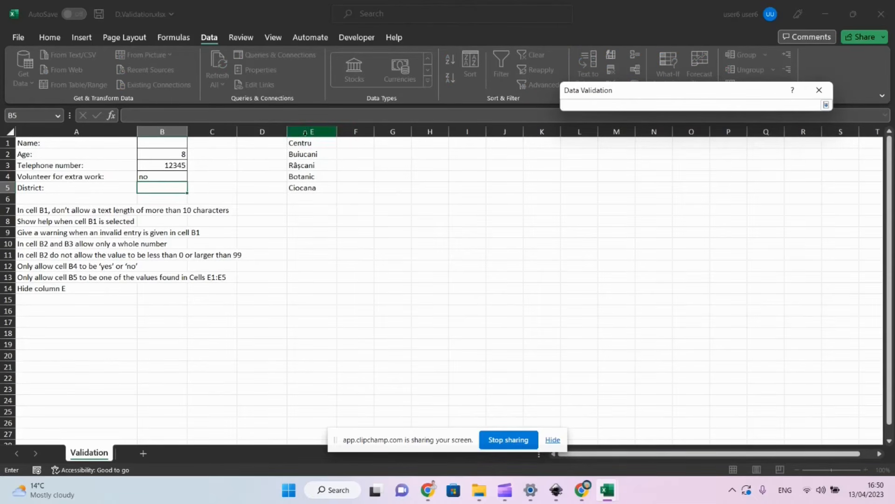
pyautogui.moveTo(304, 144); pyautogui.dragTo(302, 191)
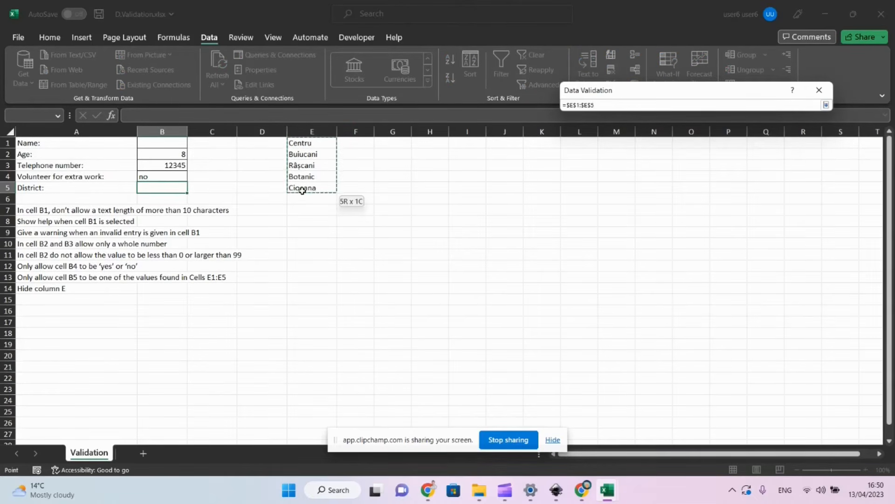
# - Apply the list validation with source =$E$1:$E$5 to cell B5 and choose Râșcani as the district
pyautogui.press('Return')
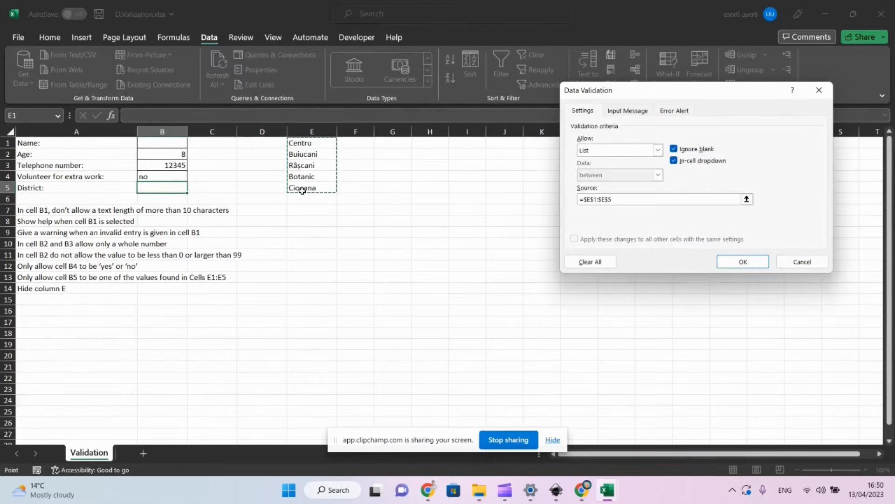
pyautogui.click(758, 264)
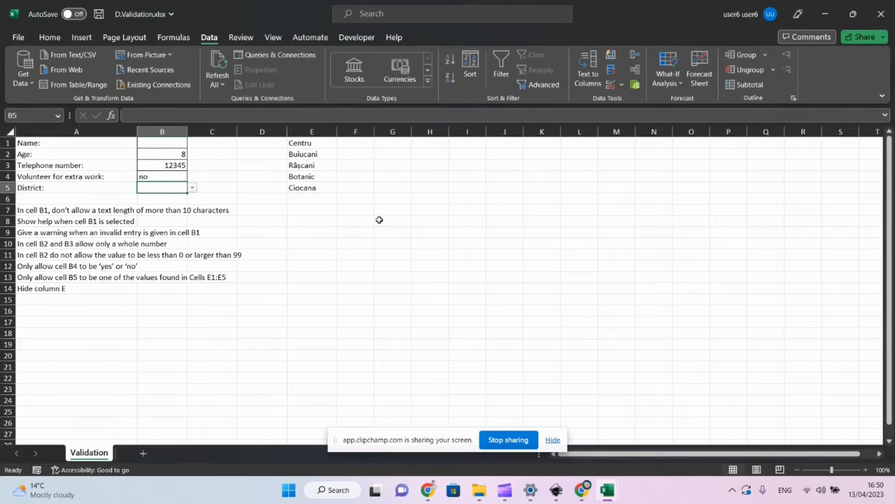
pyautogui.click(192, 188)
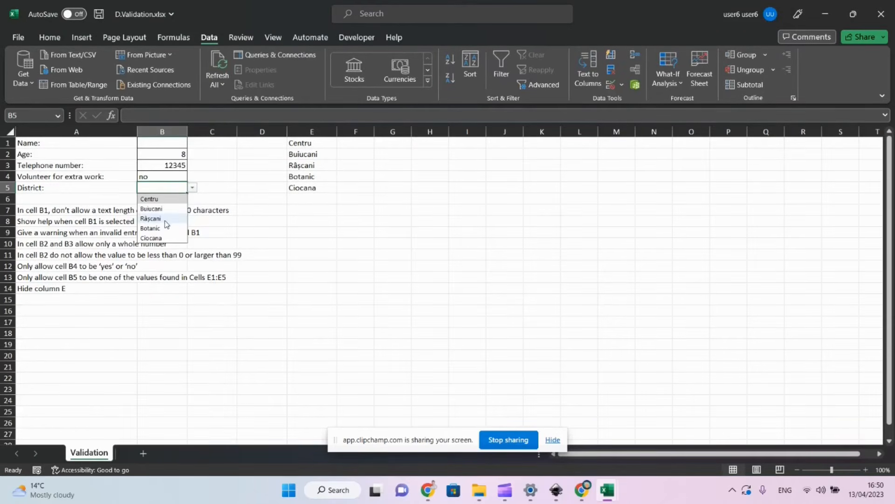
pyautogui.click(154, 218)
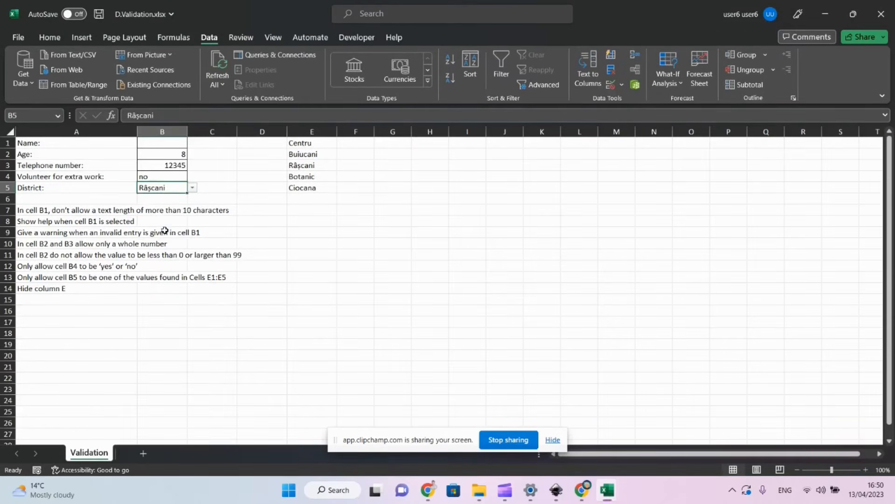
# - Hide column E, which holds the district names
pyautogui.click(316, 128)
pyautogui.rightClick(316, 128)
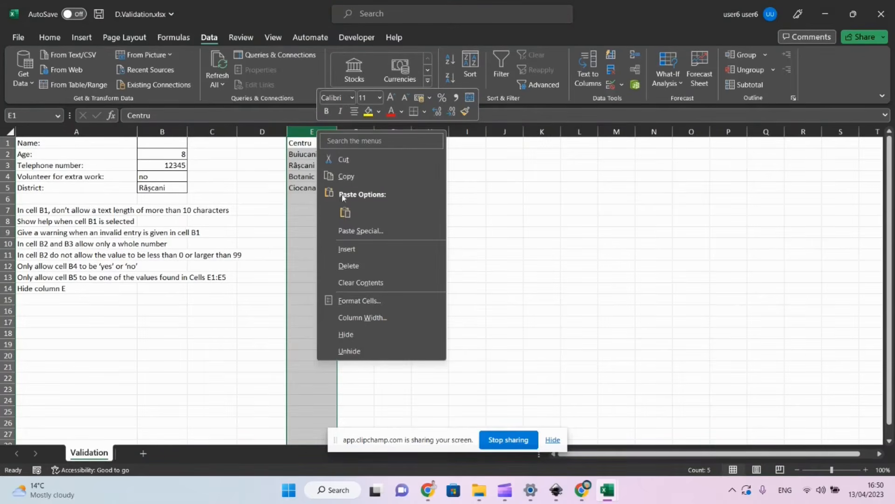
pyautogui.click(346, 334)
pyautogui.click(296, 319)
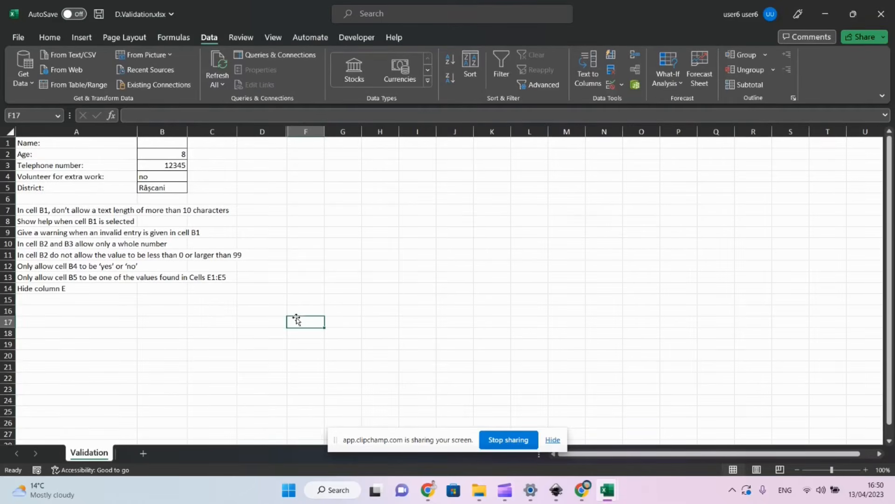
# - Test the district list in cell B5 by choosing Ciocana and, after it, Centru
pyautogui.click(161, 183)
pyautogui.click(193, 188)
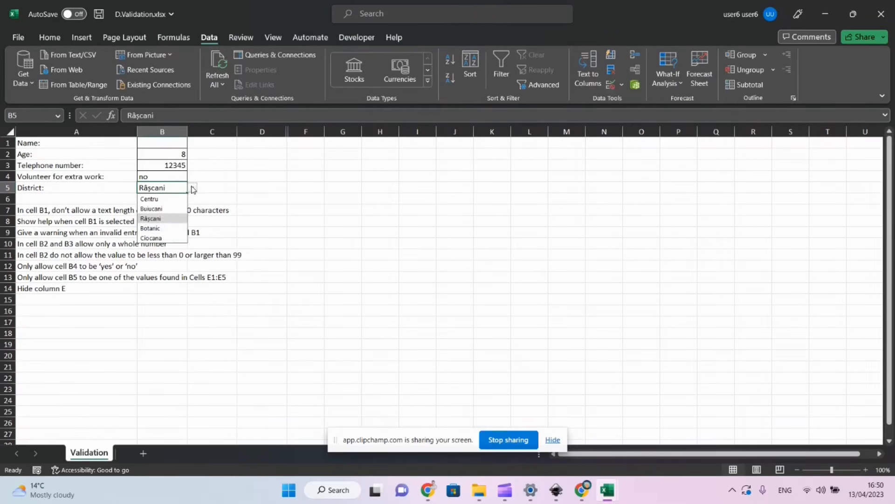
pyautogui.click(154, 238)
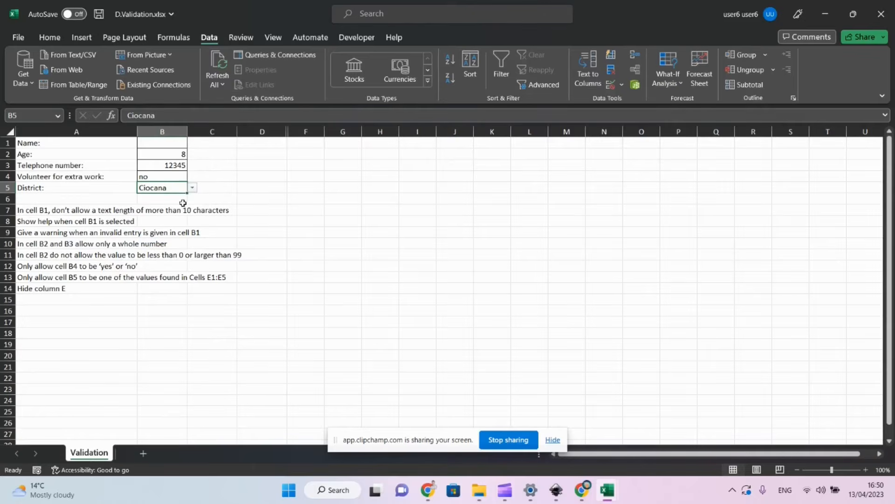
pyautogui.click(193, 188)
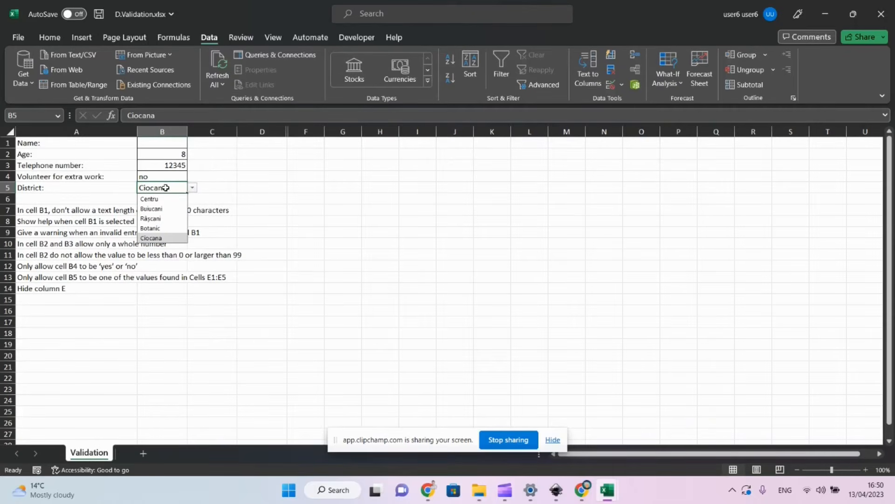
pyautogui.click(160, 198)
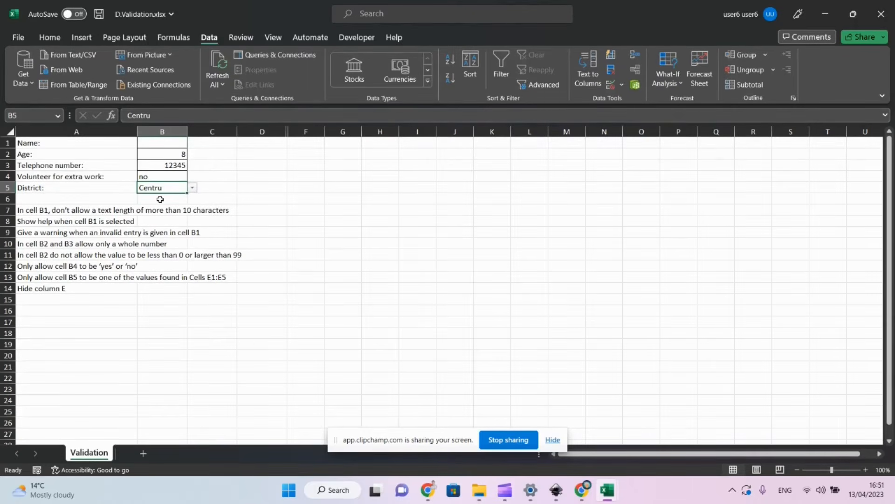
# - Switch to the A.Checklist document in Google Docs and tick both items under Validation rules
pyautogui.hotkey('alt', 'Tab')
pyautogui.hotkey('alt', 'Tab')
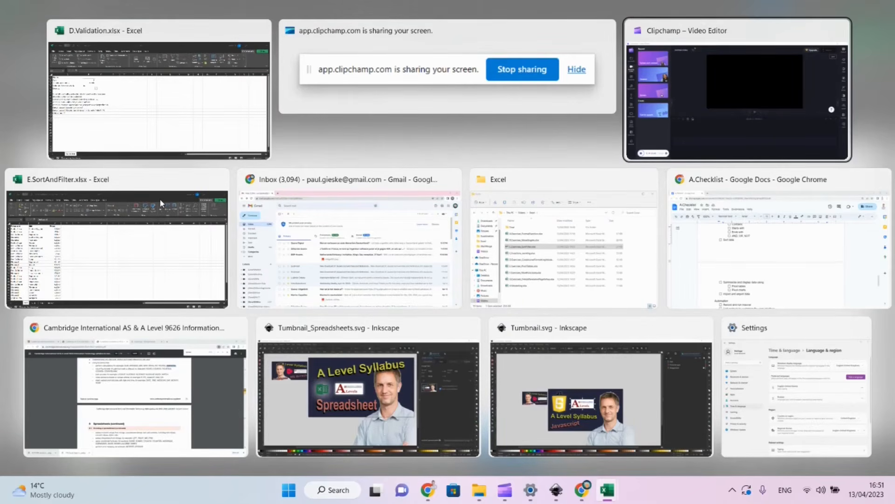
pyautogui.hotkey('alt', 'Tab')
pyautogui.hotkey('alt', 'Tab')
pyautogui.hotkey('alt', 'Tab')
pyautogui.hotkey('alt', 'Tab')
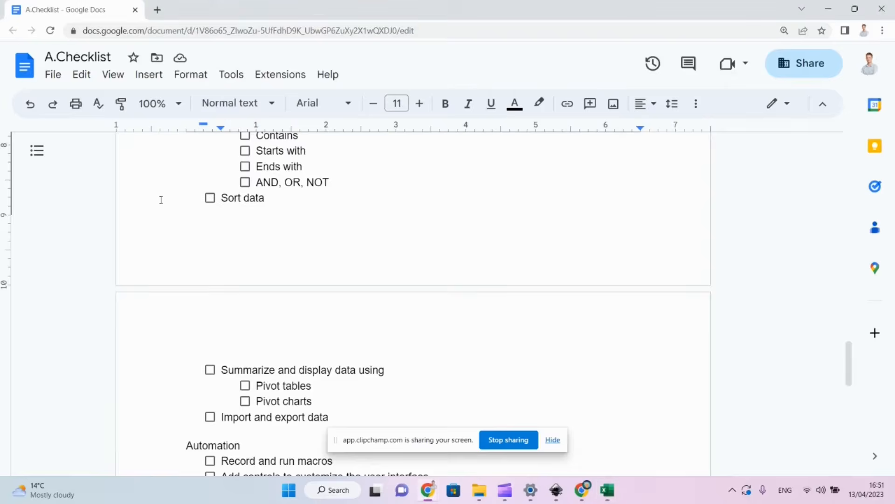
pyautogui.scroll(5, 179, 273)
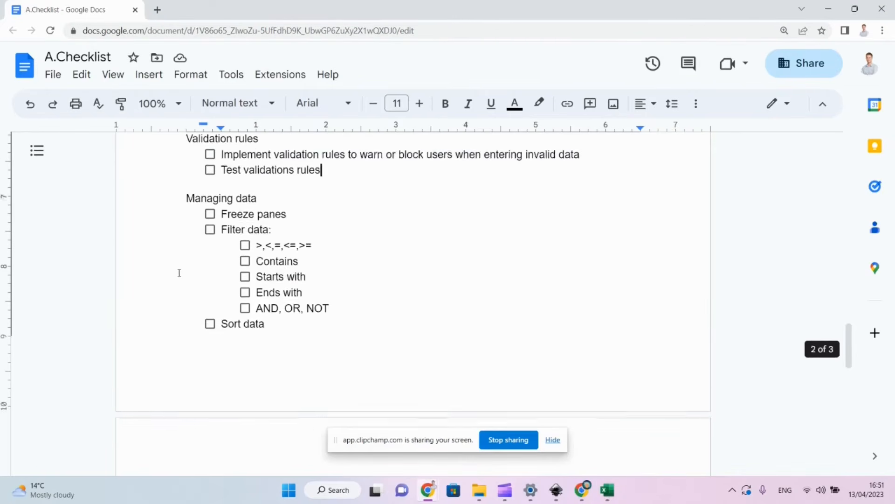
pyautogui.click(210, 258)
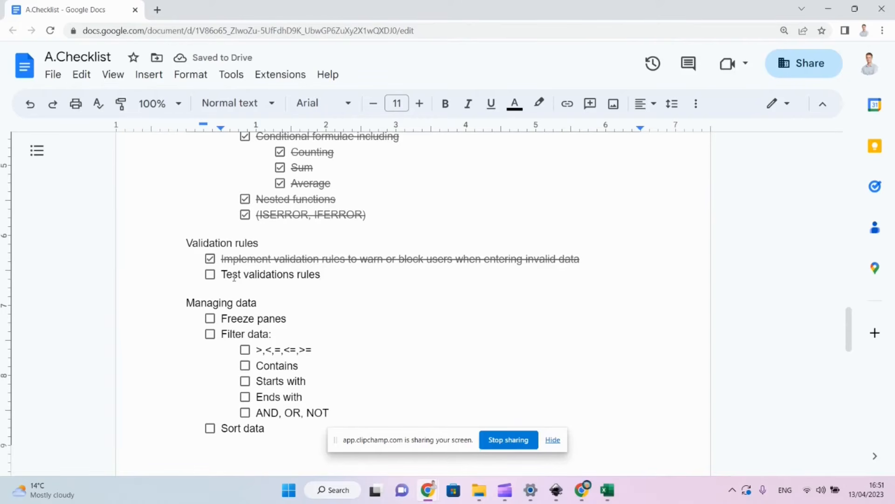
pyautogui.click(211, 275)
pyautogui.scroll(-4, 298, 286)
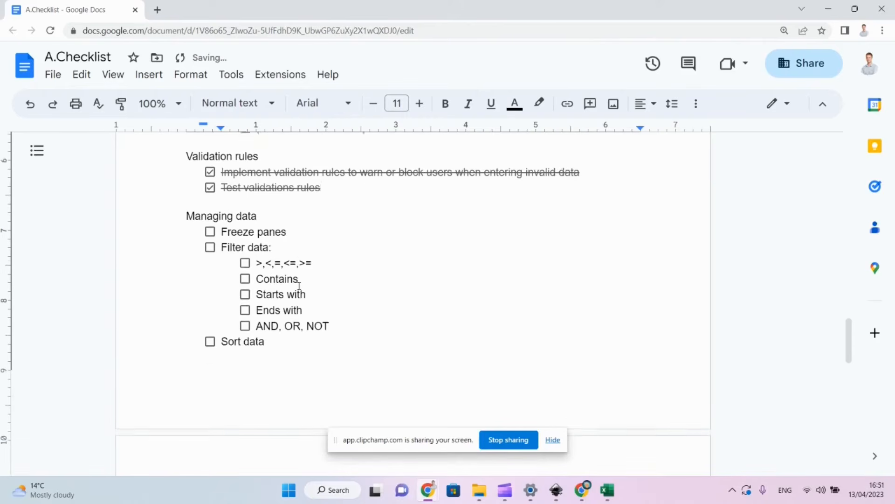
pyautogui.scroll(-1, 299, 286)
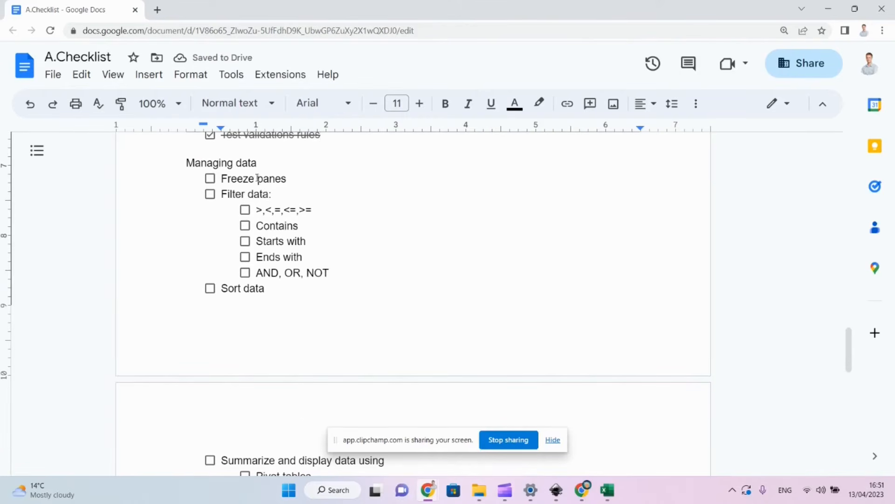
# - Switch back to Excel and close D.Validation.xlsx without saving the changes
pyautogui.hotkey('alt', 'Tab')
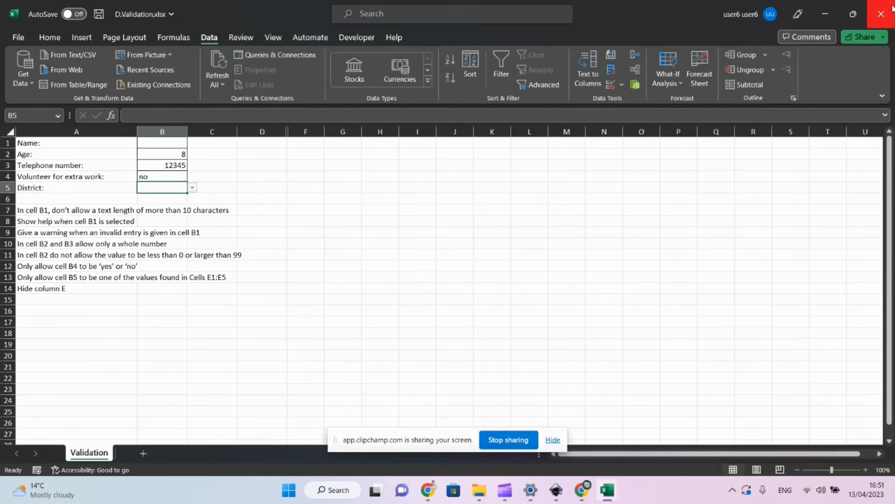
pyautogui.click(891, 9)
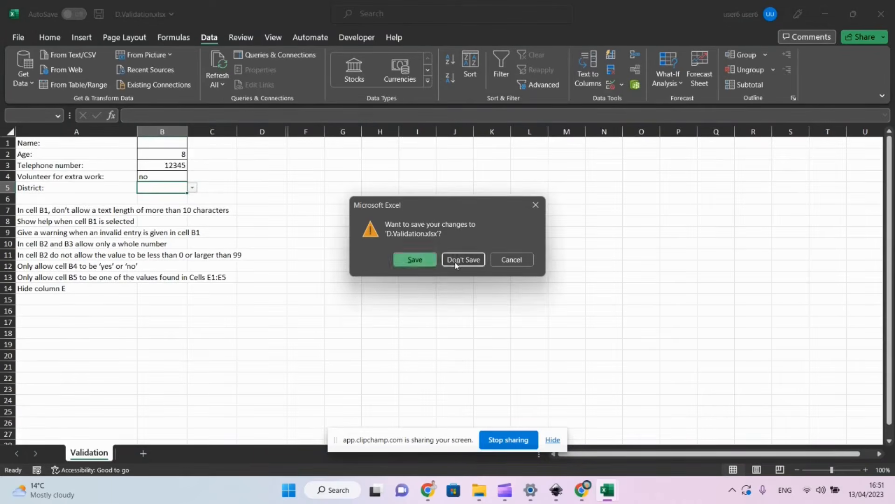
pyautogui.click(455, 260)
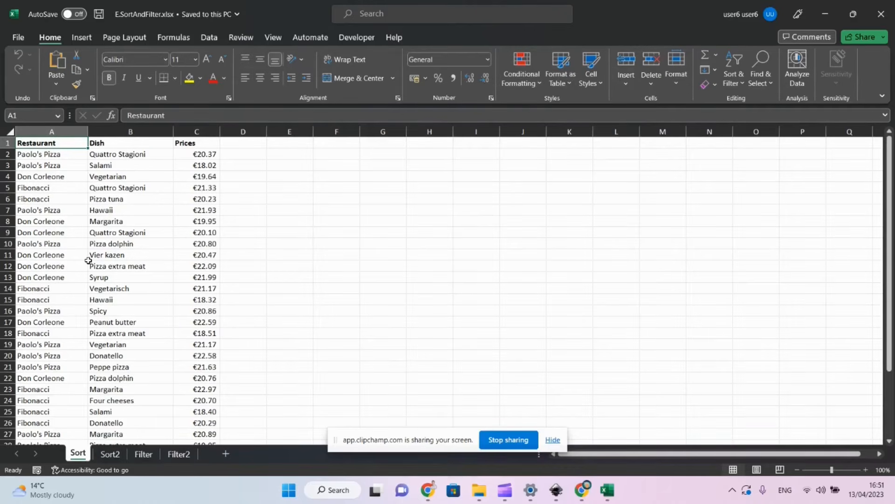
# - Freeze the top row of the Sort sheet in E.SortAndFilter.xlsx and scroll through the list to test it
pyautogui.scroll(-7, 88, 260)
pyautogui.scroll(7, 88, 260)
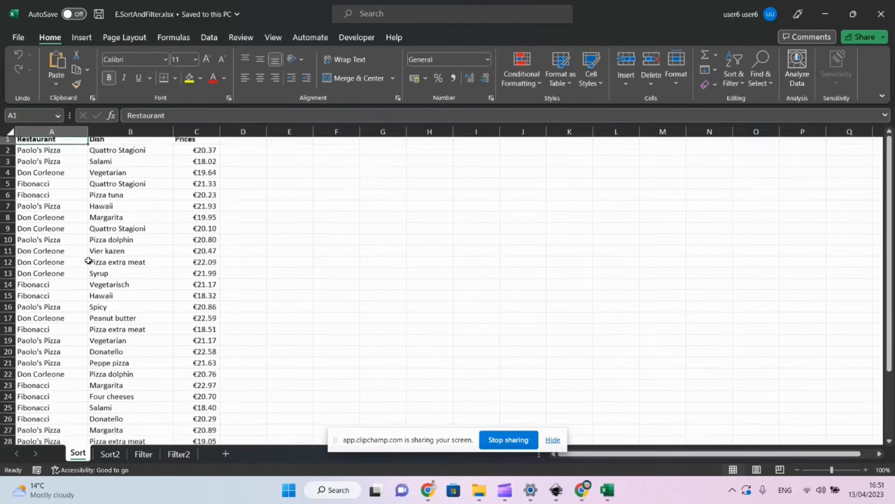
pyautogui.click(6, 154)
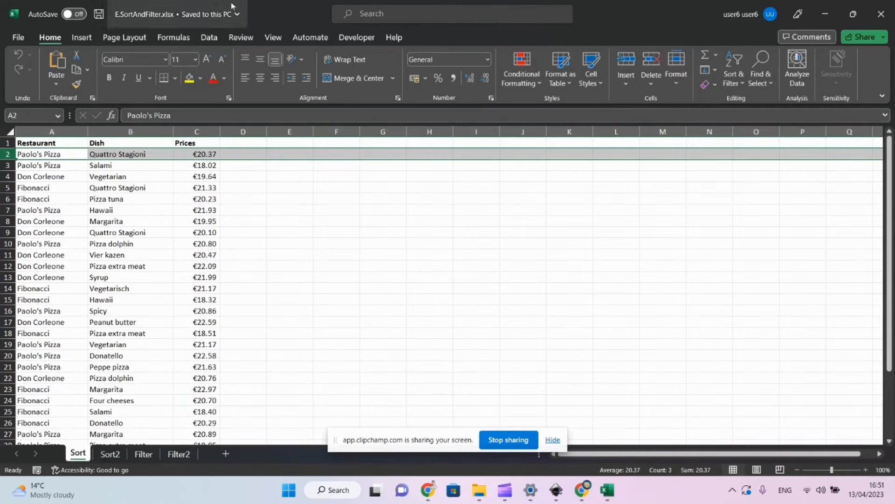
pyautogui.click(272, 39)
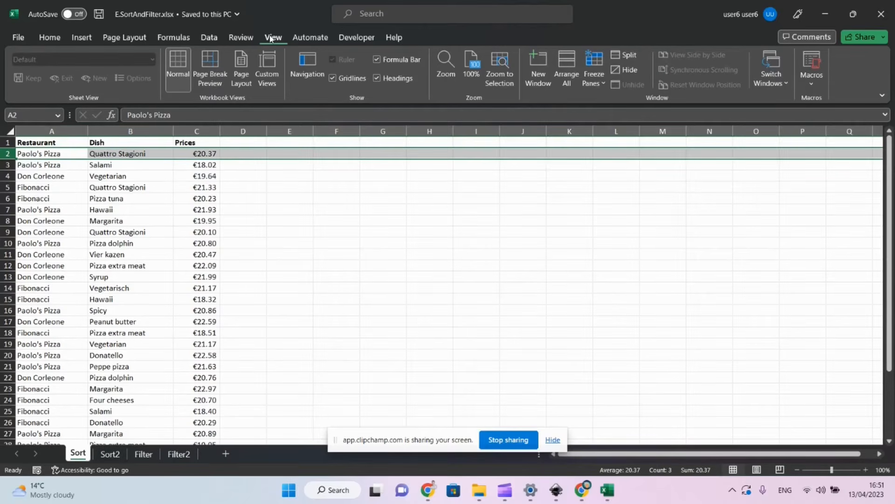
pyautogui.click(594, 68)
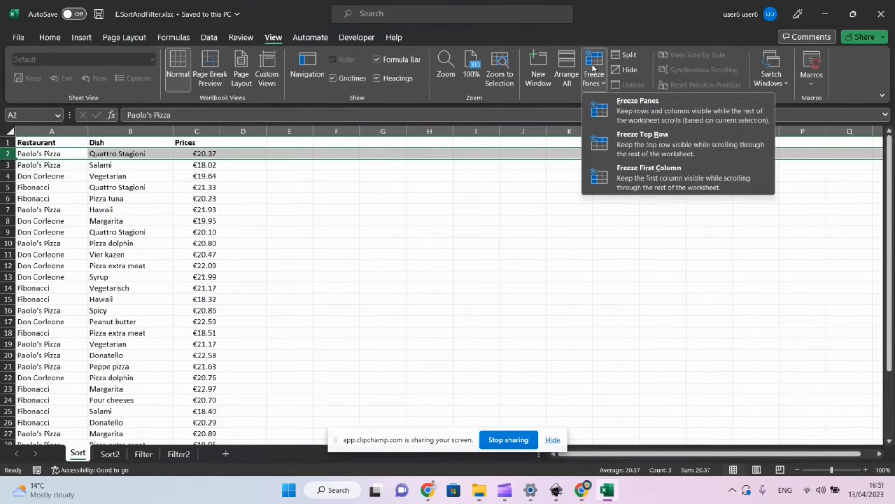
pyautogui.click(624, 152)
pyautogui.scroll(-5, 213, 275)
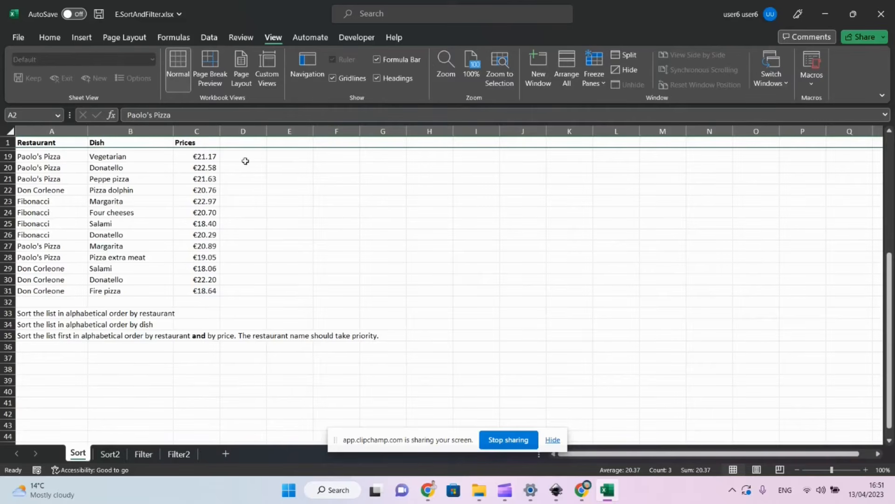
pyautogui.scroll(6, 103, 186)
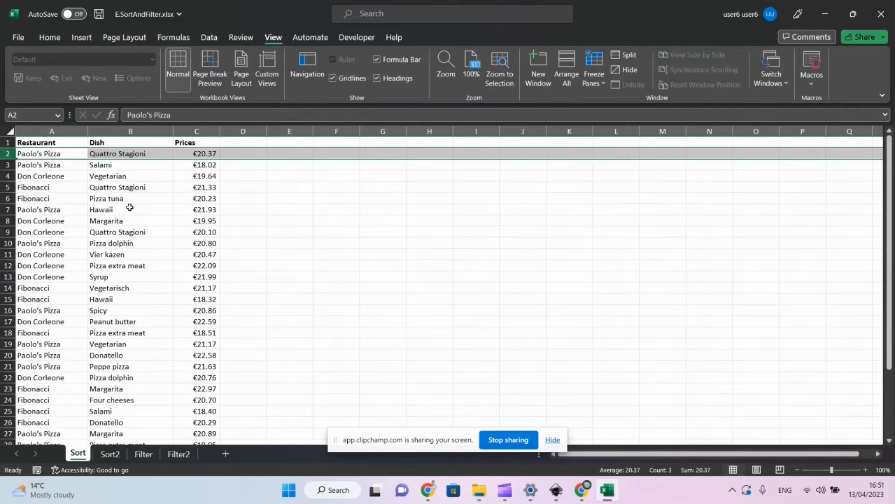
# - Unfreeze the Sort sheet, freeze the panes at cell C7 instead, and scroll the list to test them
pyautogui.click(212, 208)
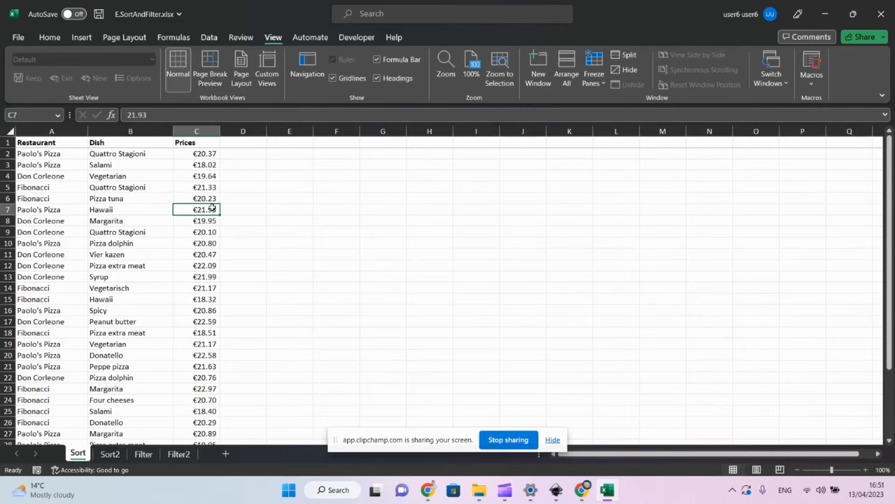
pyautogui.click(598, 84)
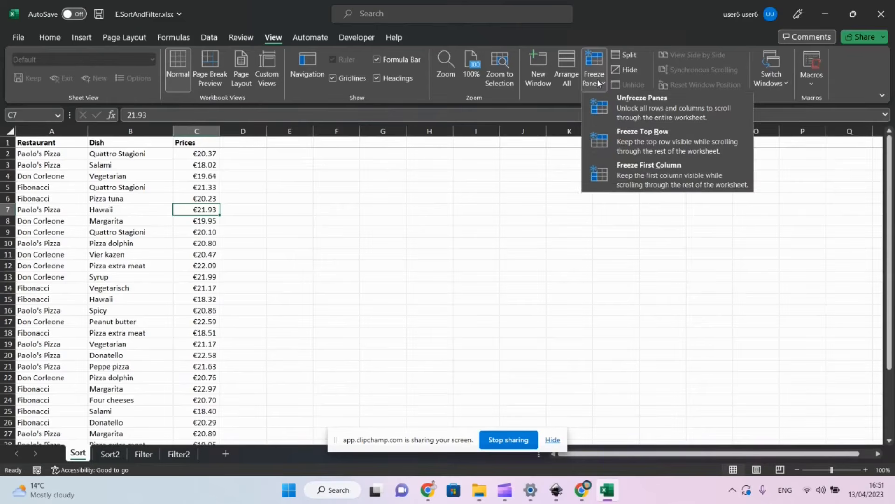
pyautogui.click(639, 116)
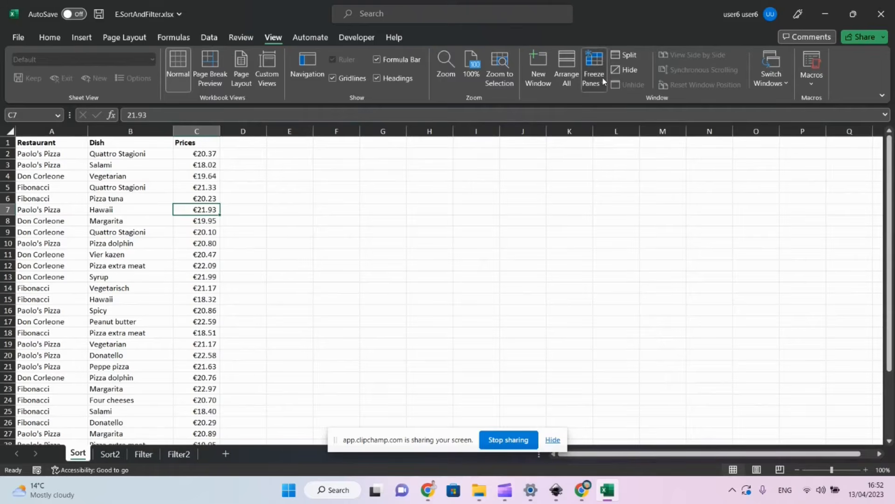
pyautogui.click(604, 81)
pyautogui.click(611, 102)
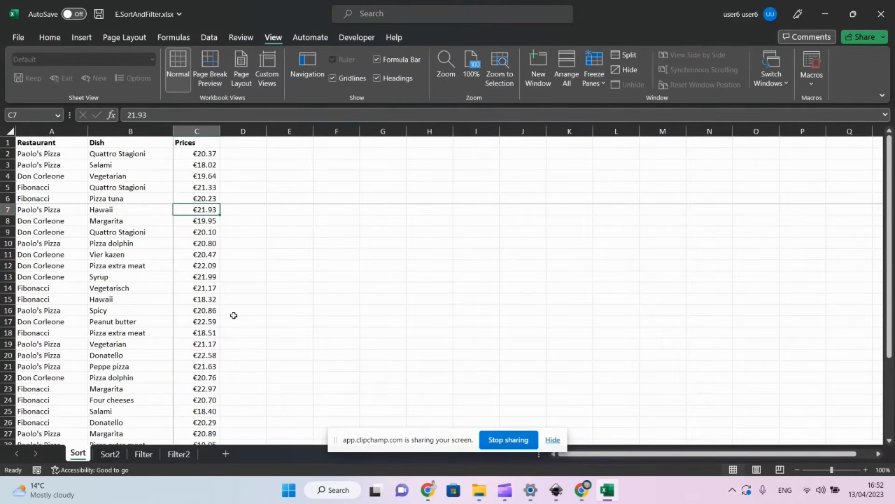
pyautogui.scroll(-3, 233, 316)
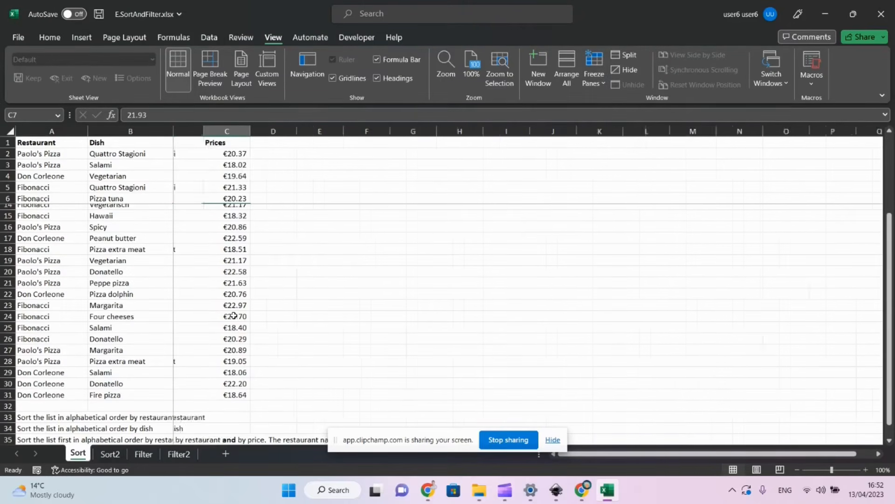
pyautogui.hscroll(-3, 234, 315)
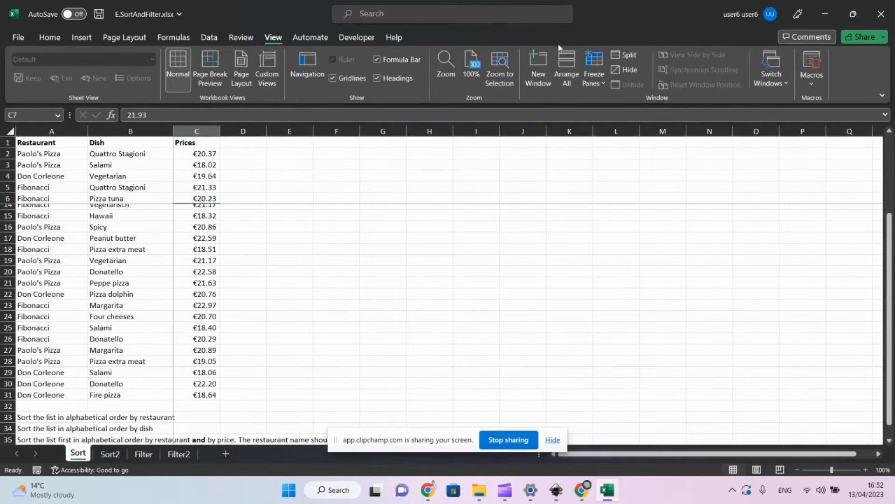
# - Replace the pane freeze at cell C7 with a freeze of the top row only on the Sort sheet
pyautogui.click(8, 155)
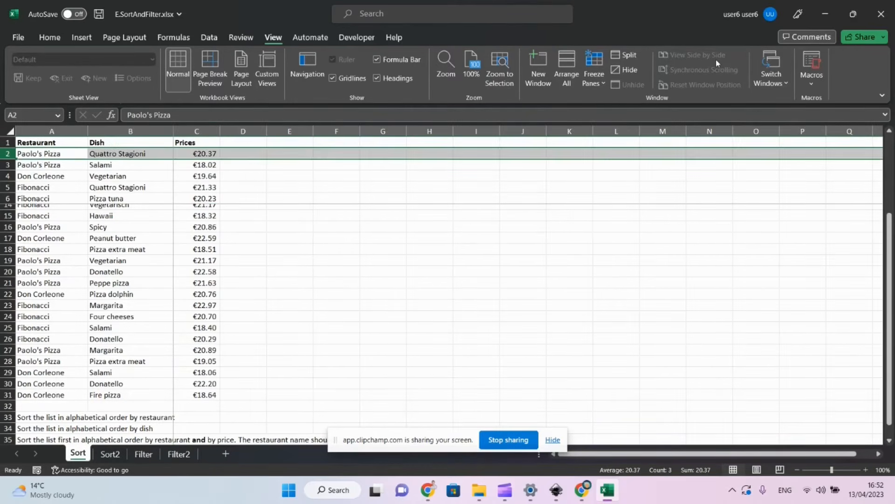
pyautogui.click(593, 83)
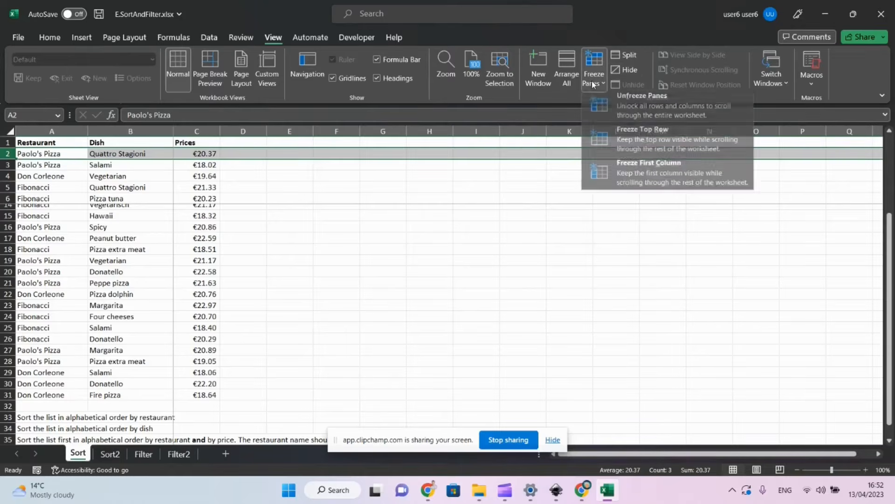
pyautogui.click(602, 139)
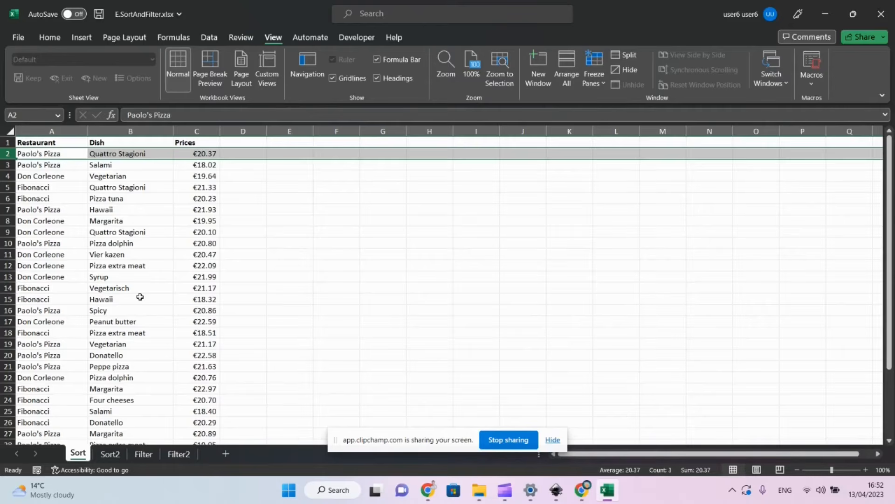
pyautogui.scroll(-8, 152, 357)
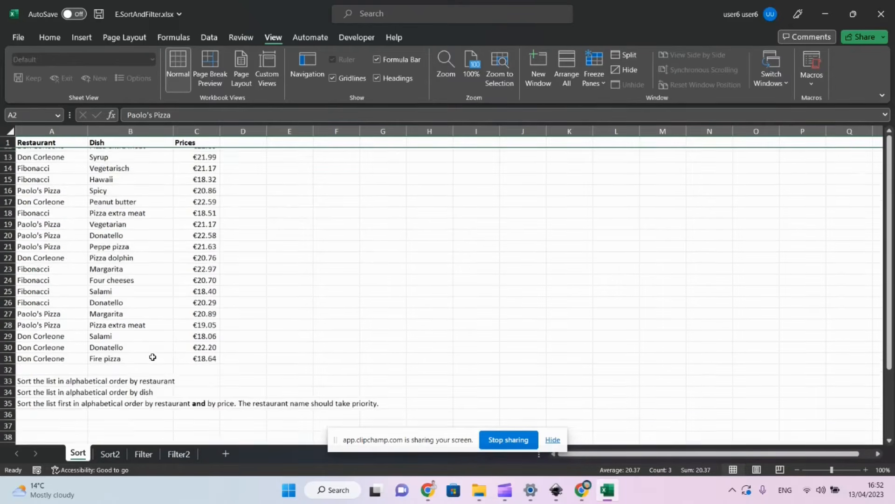
# - Sort the restaurant data A2:C31 on the Sort sheet alphabetically from A to Z by restaurant
pyautogui.scroll(1, 153, 357)
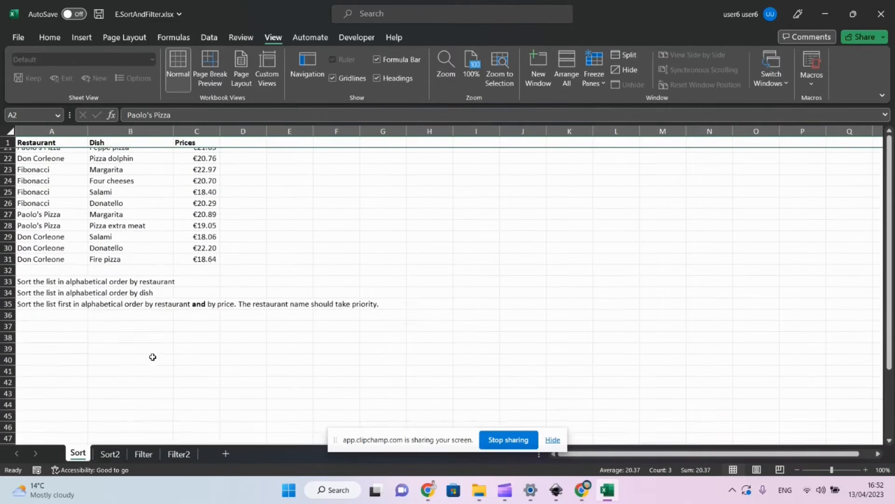
pyautogui.click(24, 281)
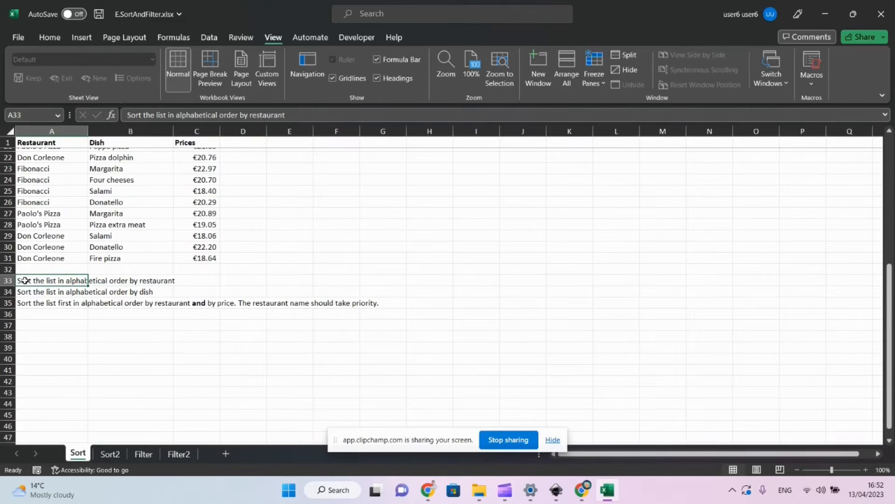
pyautogui.scroll(7, 25, 281)
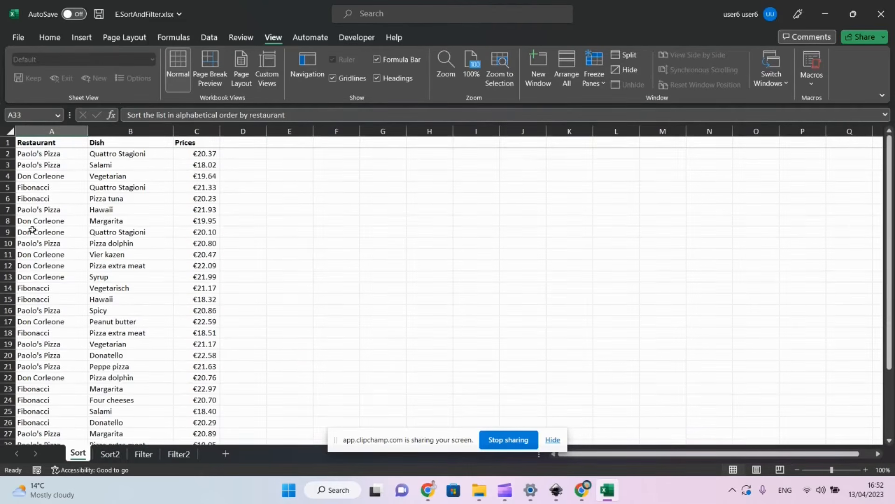
pyautogui.click(54, 154)
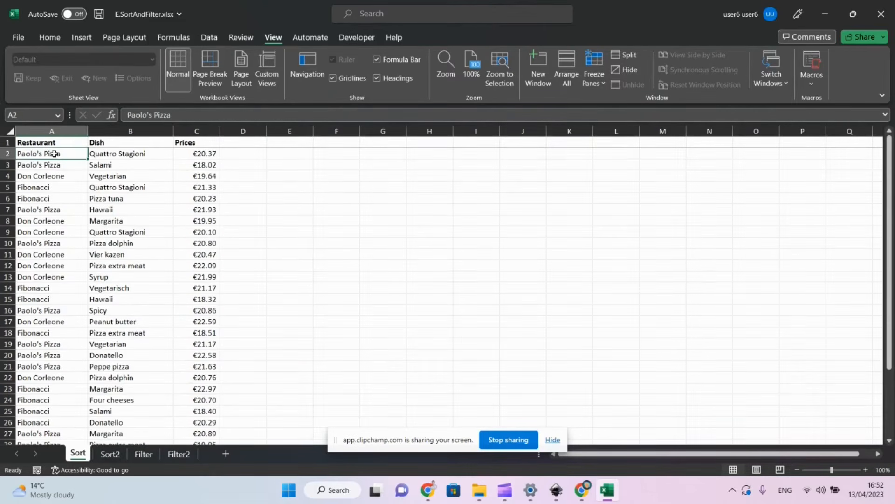
pyautogui.hotkey('ctrl', 'shift', 'Right')
pyautogui.hotkey('ctrl', 'shift', 'Down')
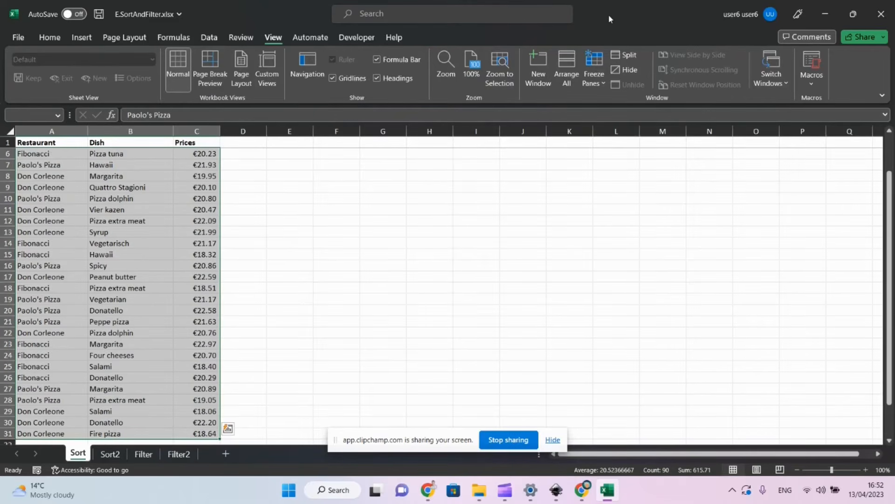
pyautogui.click(214, 39)
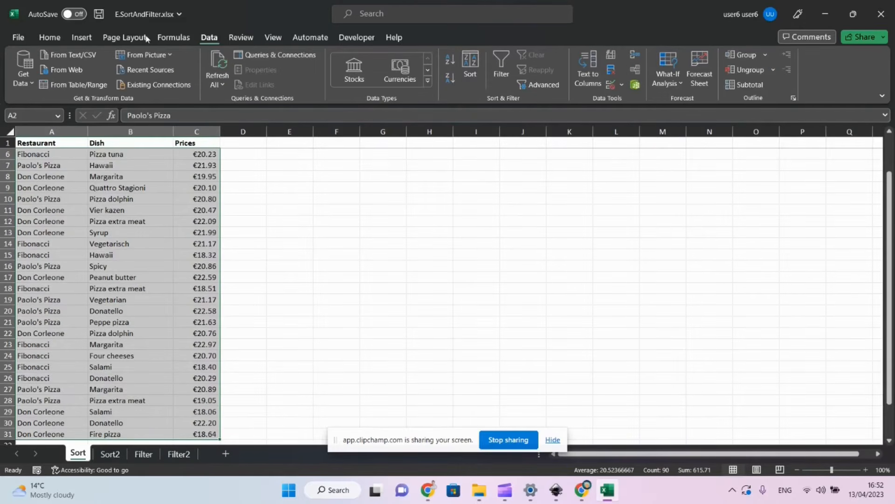
pyautogui.click(45, 40)
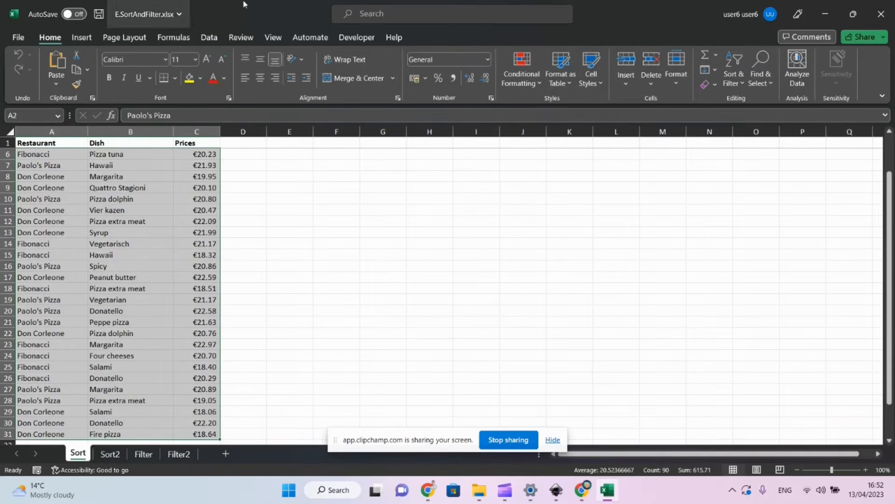
pyautogui.click(738, 83)
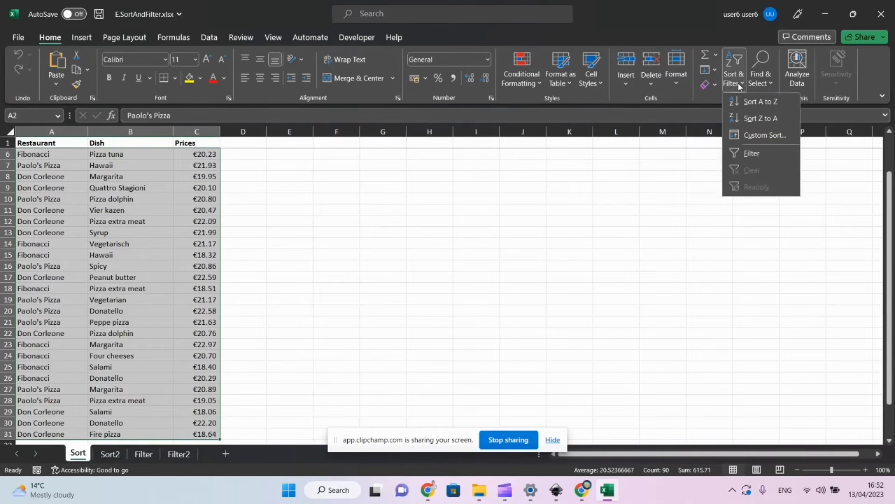
pyautogui.click(745, 101)
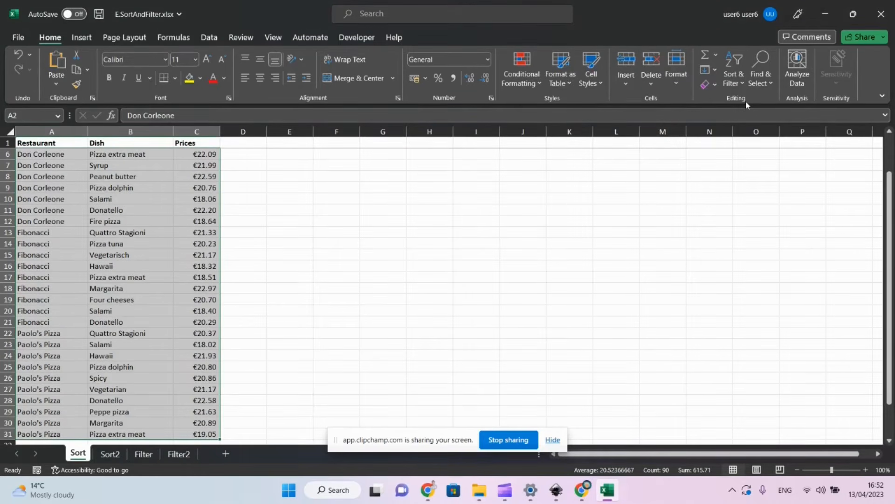
# - Consult the Managing data section of the Google Docs checklist, return to Excel and read the sorting tasks below the list
pyautogui.hotkey('alt', 'Tab')
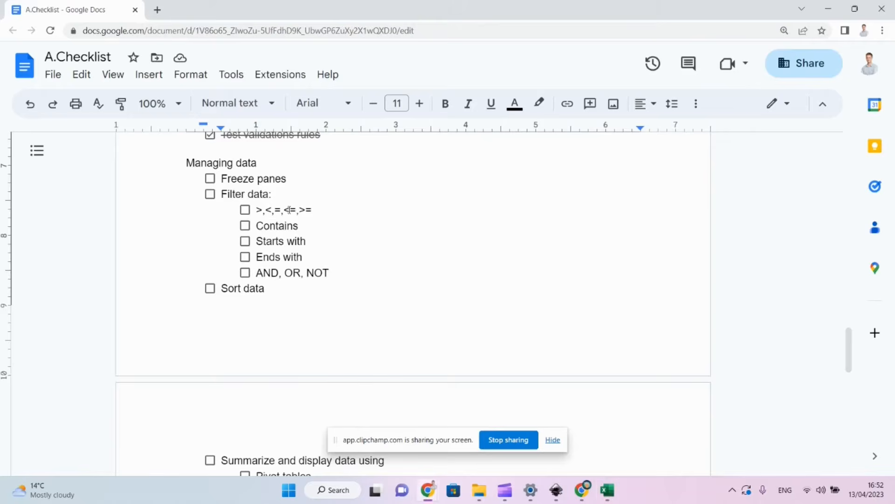
pyautogui.hotkey('alt', 'Tab')
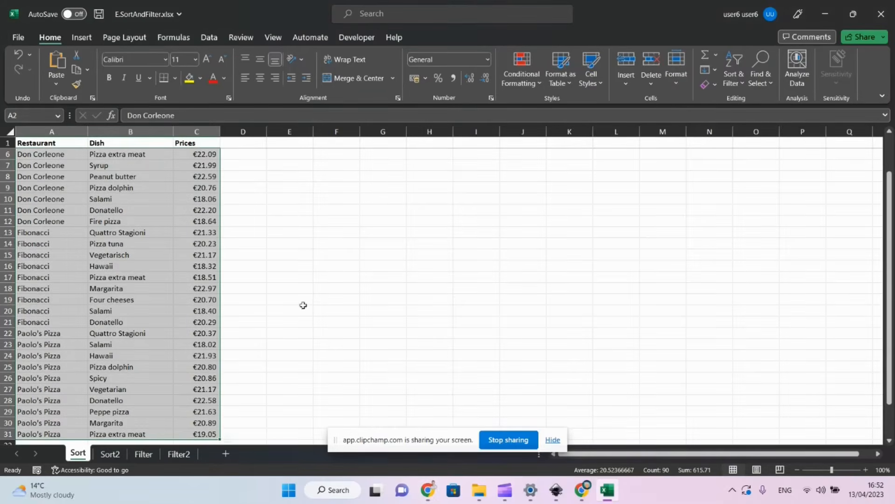
pyautogui.scroll(-9, 238, 379)
pyautogui.scroll(1, 239, 379)
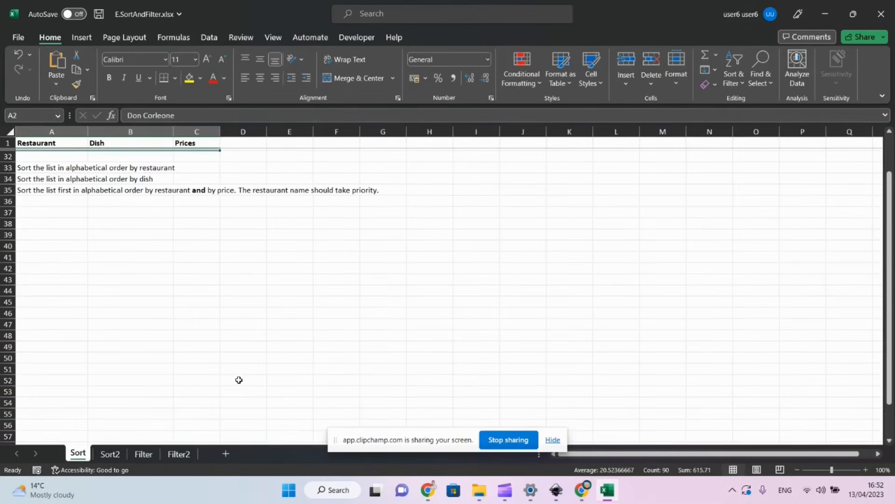
pyautogui.scroll(10, 239, 379)
pyautogui.hscroll(1, 239, 379)
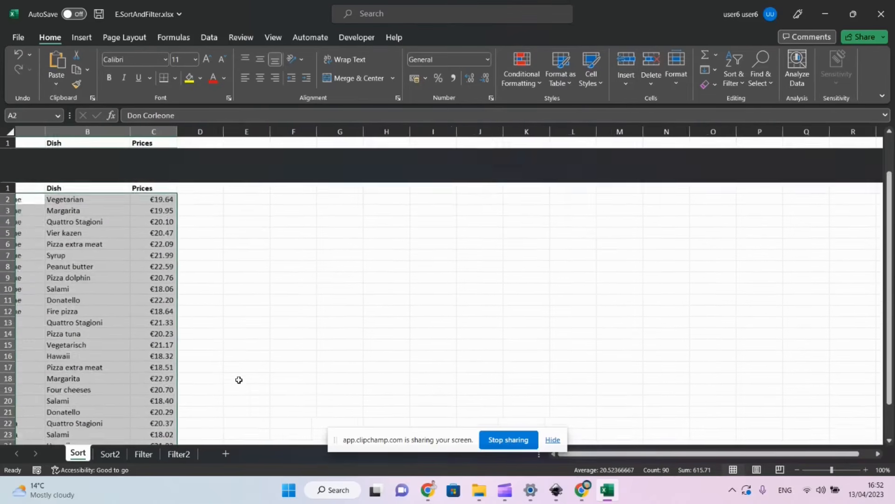
pyautogui.hscroll(-1, 239, 380)
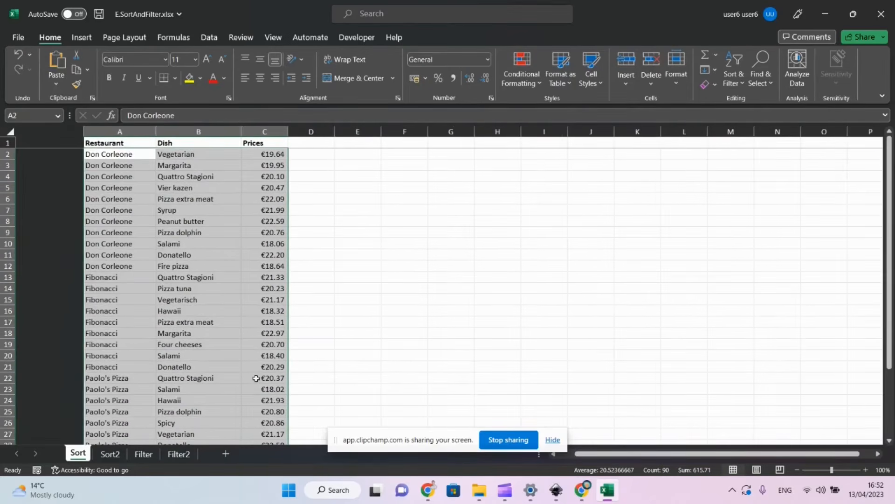
# - Apply a custom sort to the restaurant data by Dish, on cell values, from A to Z
pyautogui.click(733, 61)
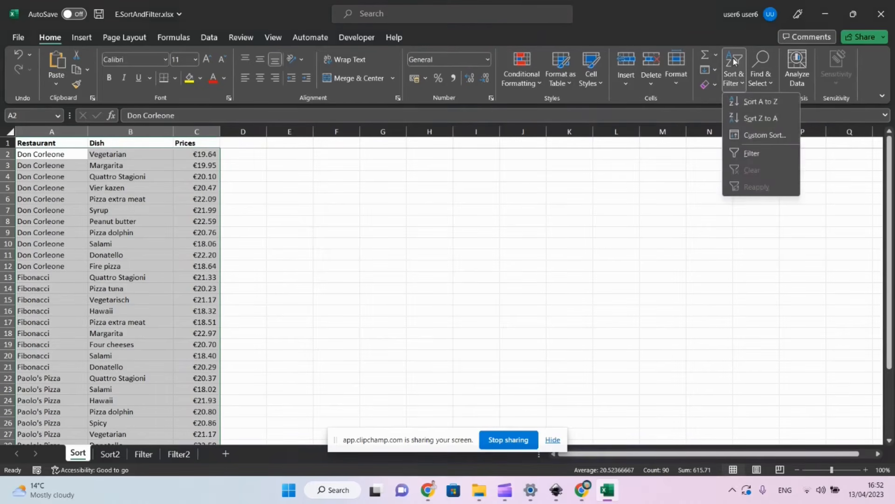
pyautogui.click(756, 135)
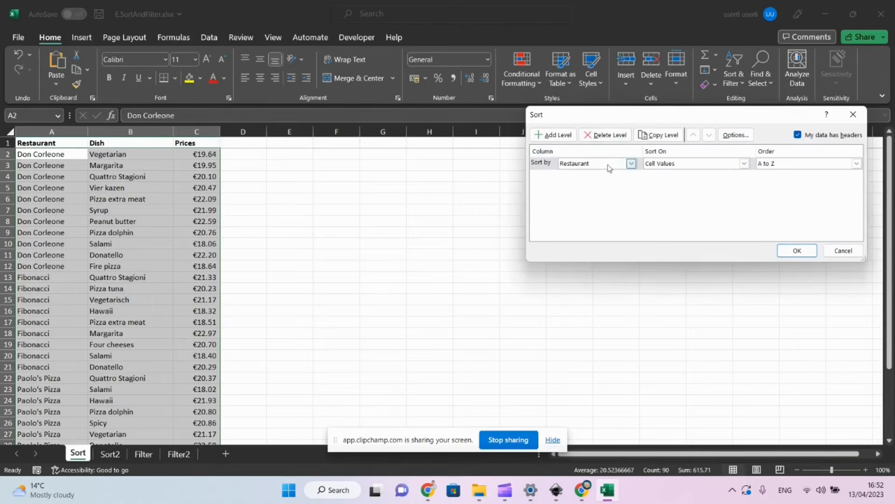
pyautogui.click(630, 164)
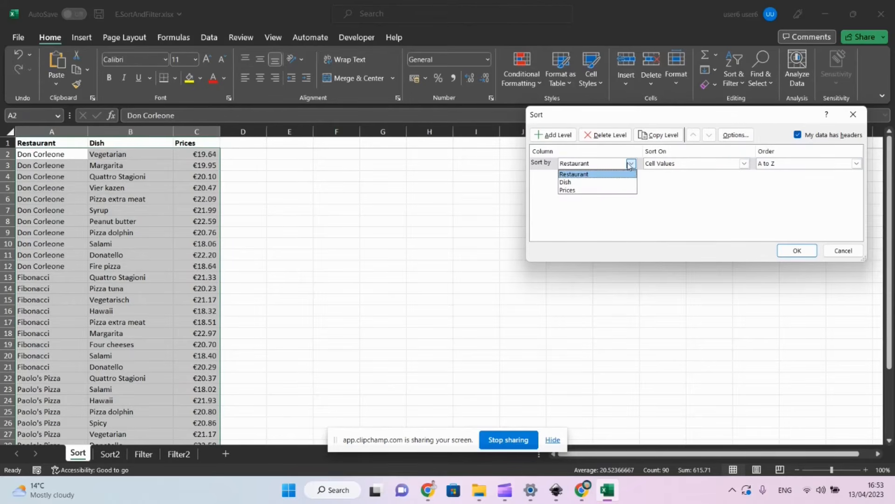
pyautogui.click(596, 182)
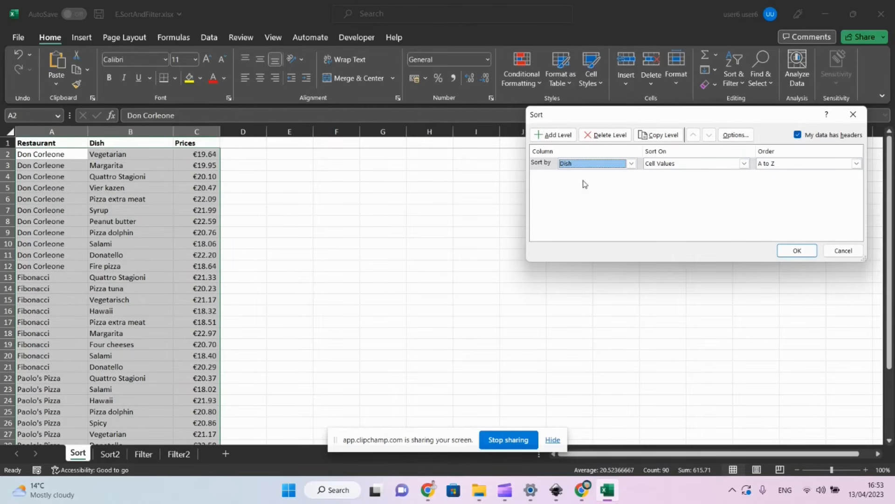
pyautogui.click(796, 251)
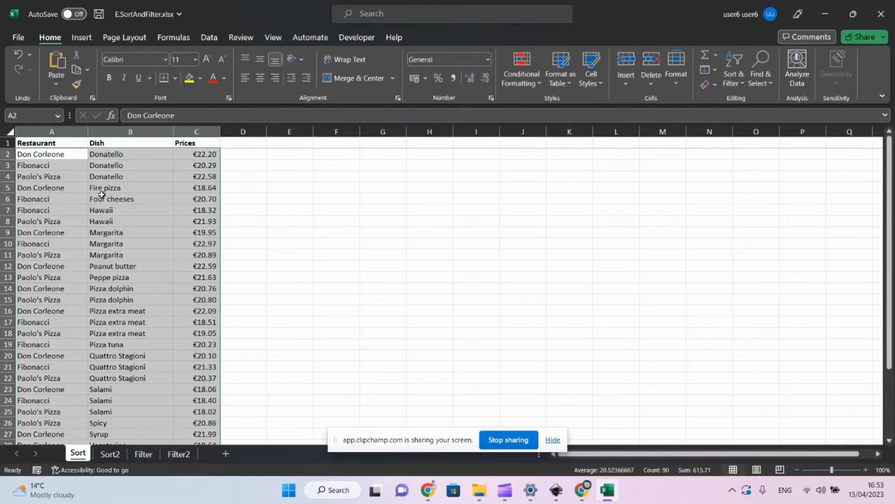
# - Custom-sort the restaurant data by Restaurant from A to Z with a second level by Prices from smallest to largest, and check the Don Corleone prices
pyautogui.scroll(-9, 108, 322)
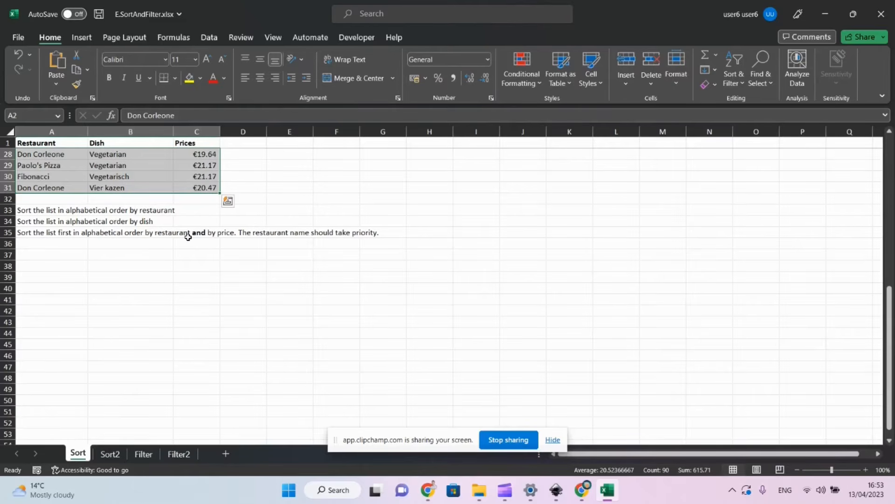
pyautogui.scroll(9, 149, 236)
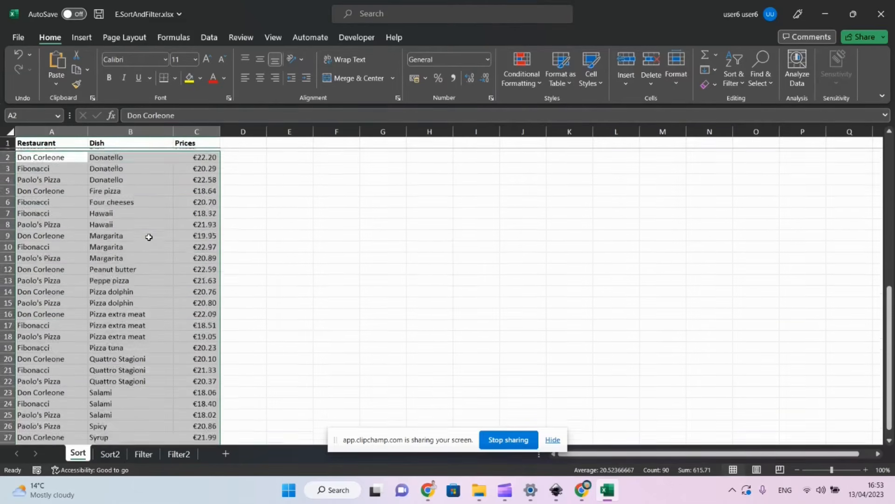
pyautogui.click(733, 61)
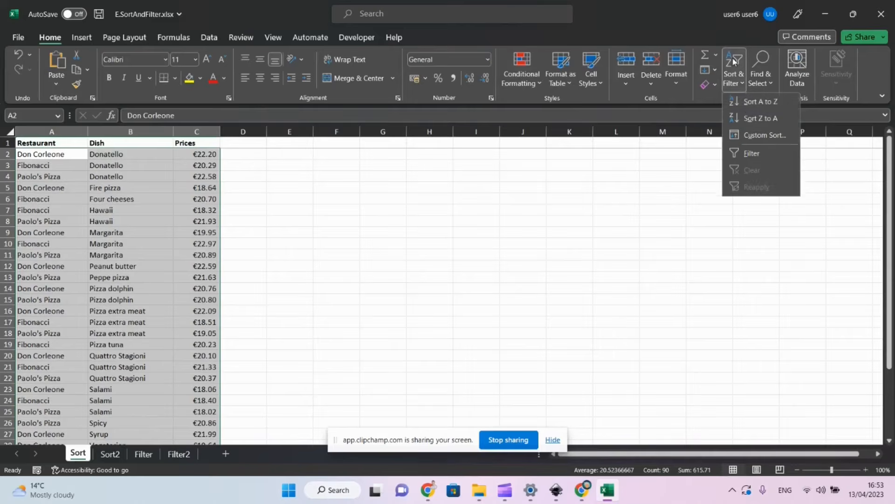
pyautogui.click(746, 136)
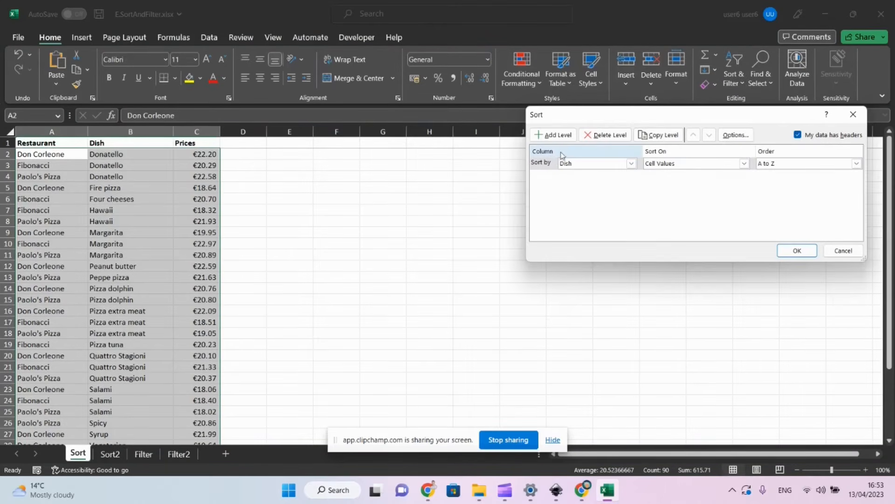
pyautogui.click(554, 134)
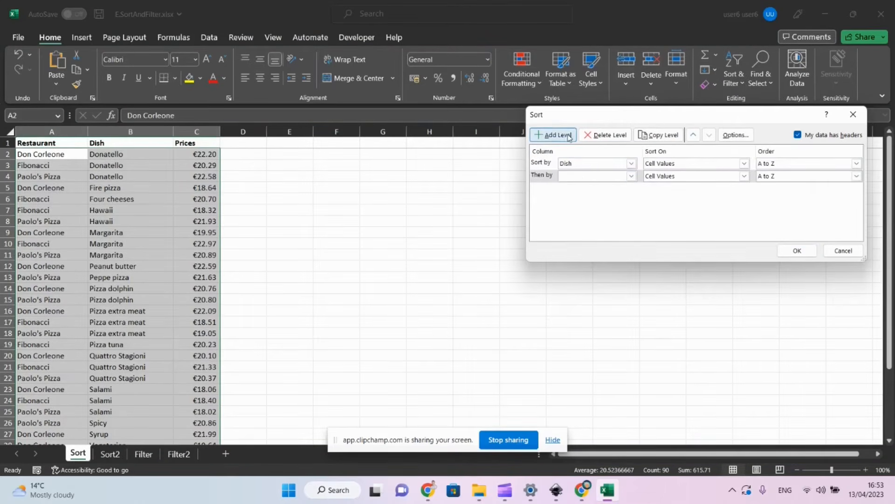
pyautogui.click(632, 163)
pyautogui.click(597, 172)
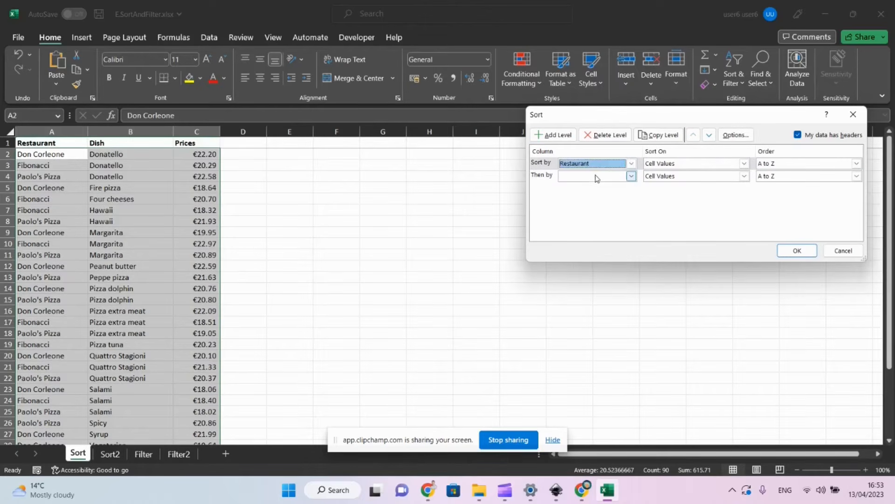
pyautogui.click(630, 176)
pyautogui.click(581, 204)
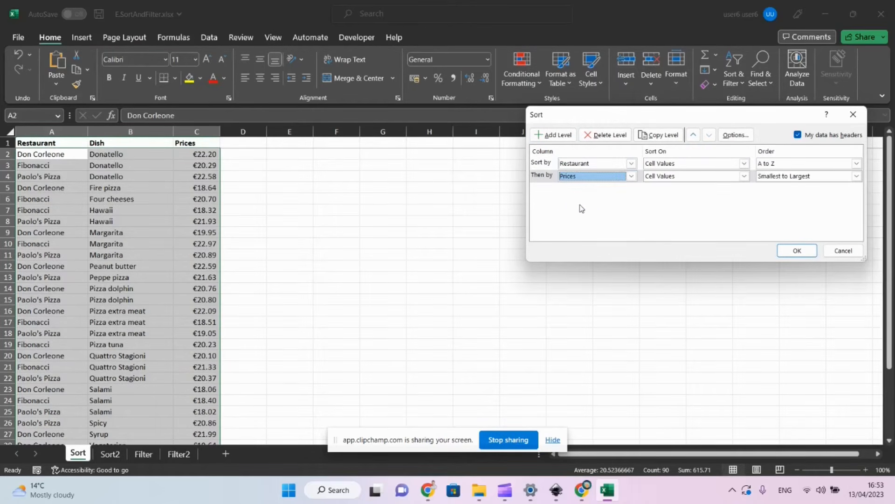
pyautogui.click(793, 250)
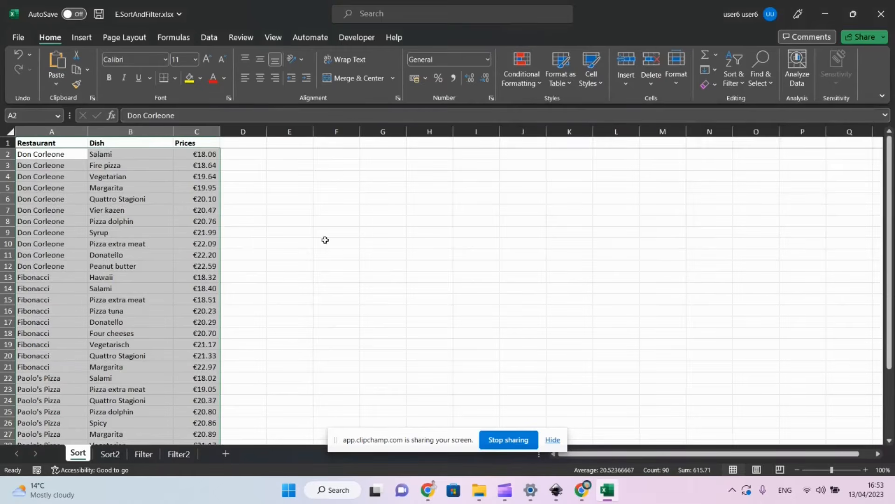
pyautogui.click(37, 266)
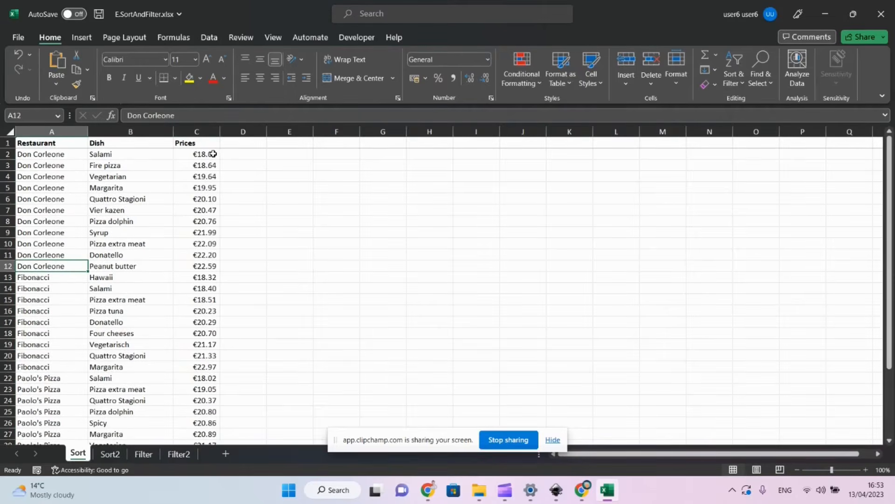
pyautogui.moveTo(212, 154); pyautogui.dragTo(201, 267)
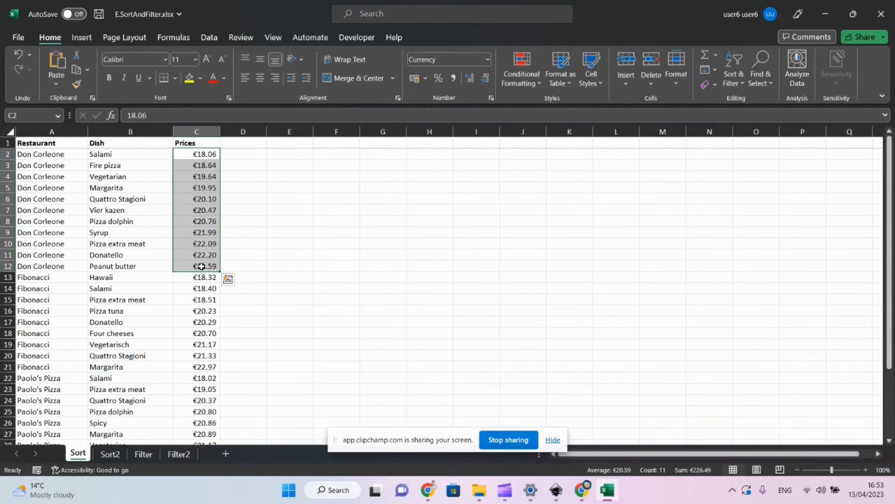
# - On the Sort2 sheet, custom-sort the city data A2:E50 by Population Density on cell values from largest to smallest
pyautogui.click(111, 453)
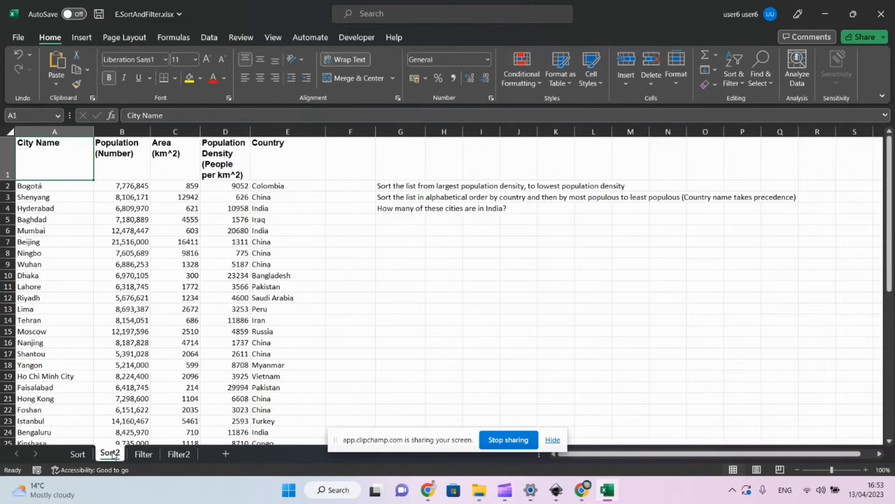
pyautogui.click(387, 187)
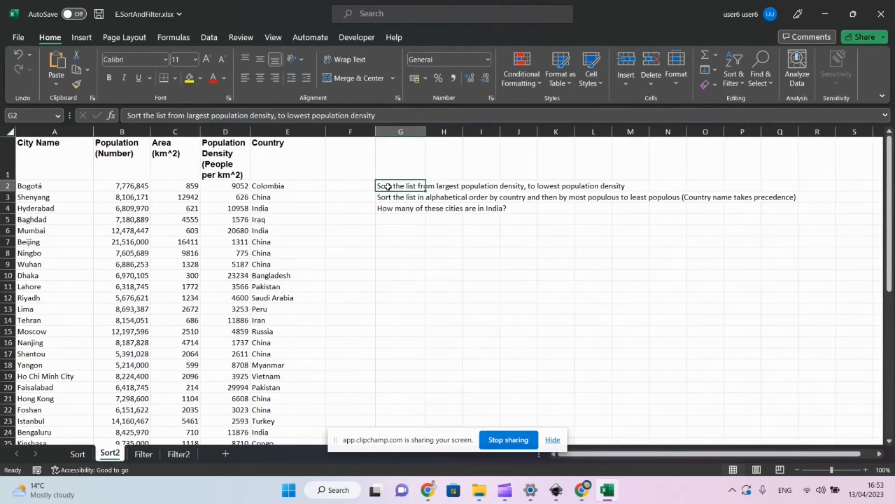
pyautogui.click(30, 187)
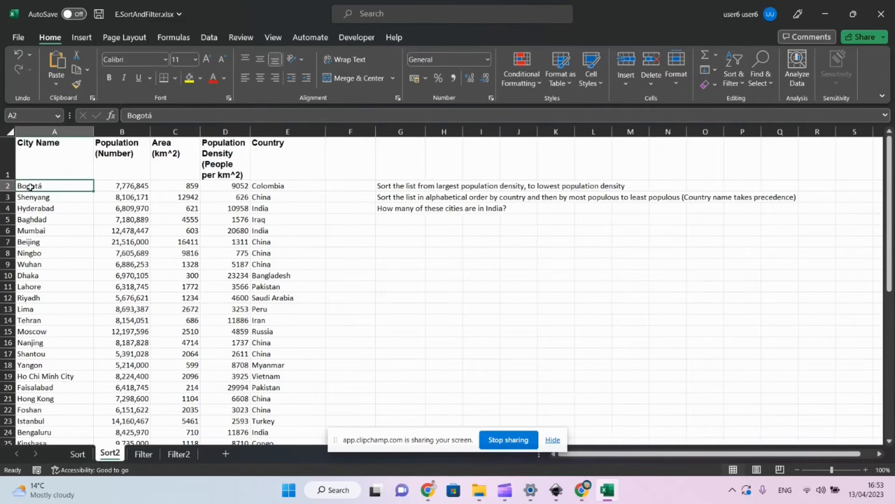
pyautogui.hotkey('ctrl', 'shift', 'Right')
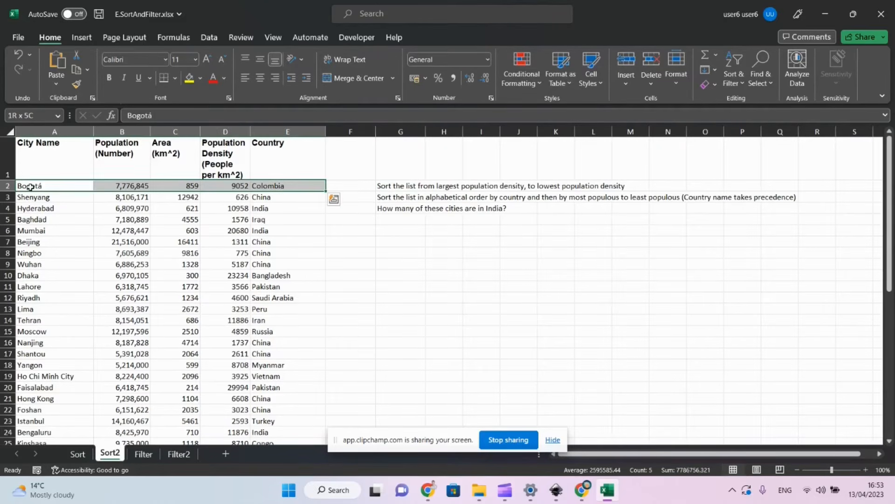
pyautogui.hotkey('ctrl', 'shift', 'Down')
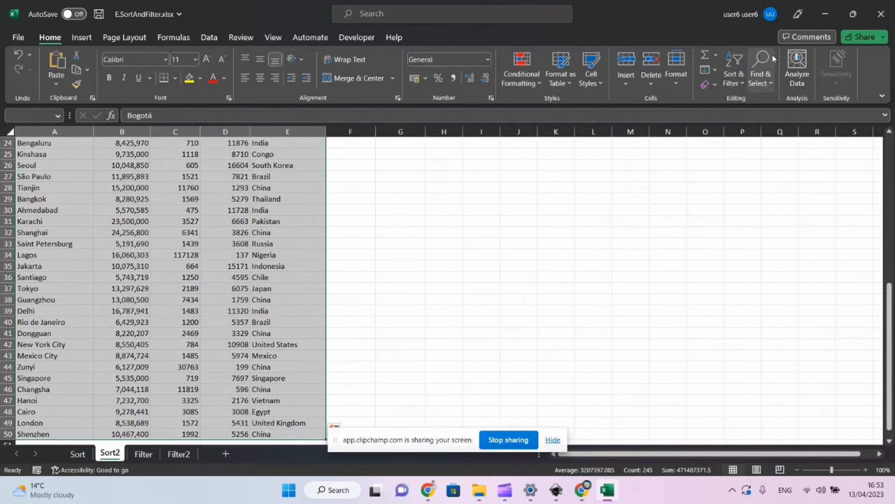
pyautogui.click(736, 63)
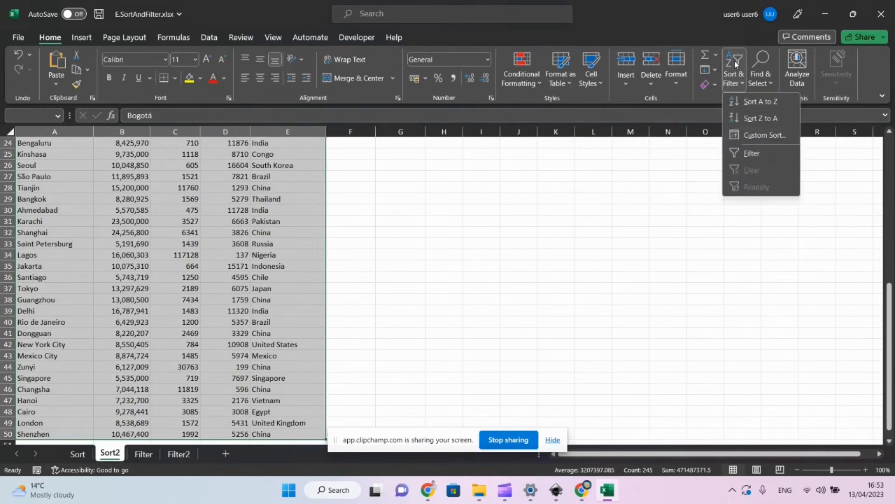
pyautogui.click(742, 135)
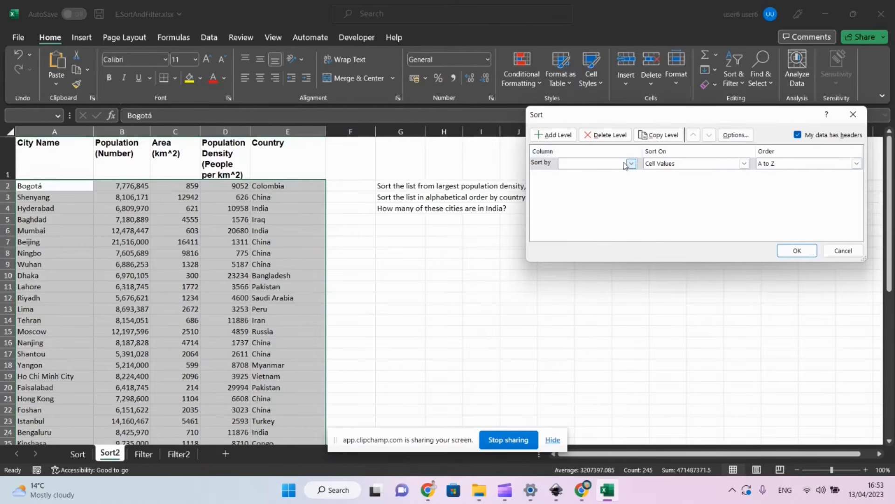
pyautogui.click(630, 164)
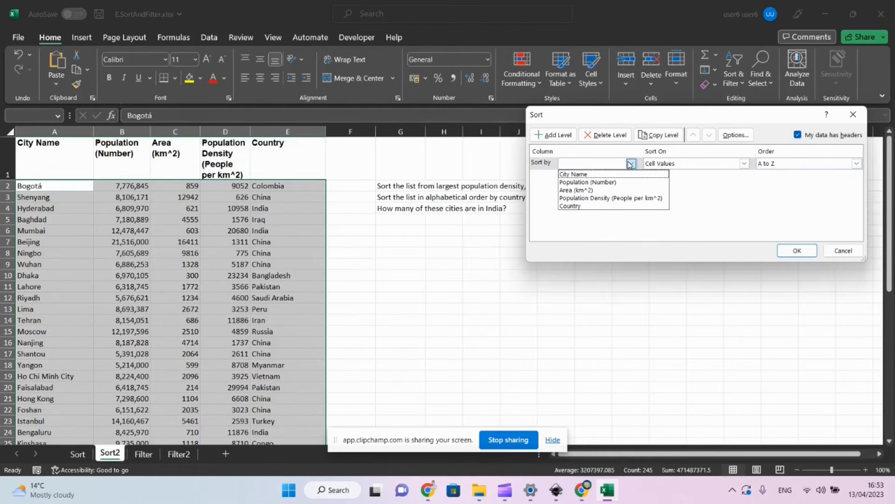
pyautogui.click(564, 200)
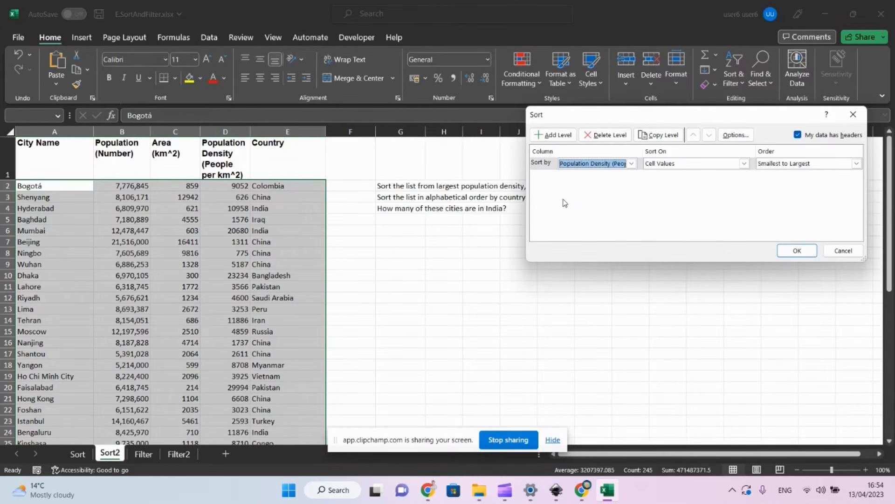
pyautogui.click(811, 164)
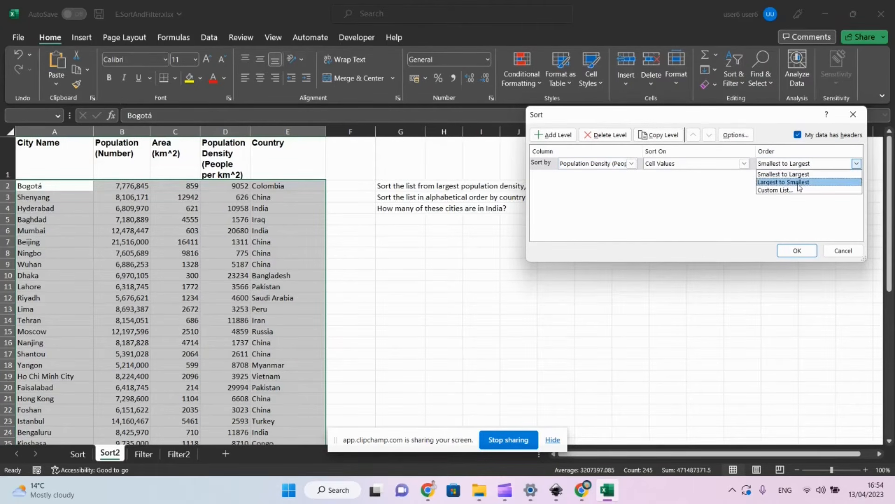
pyautogui.click(799, 182)
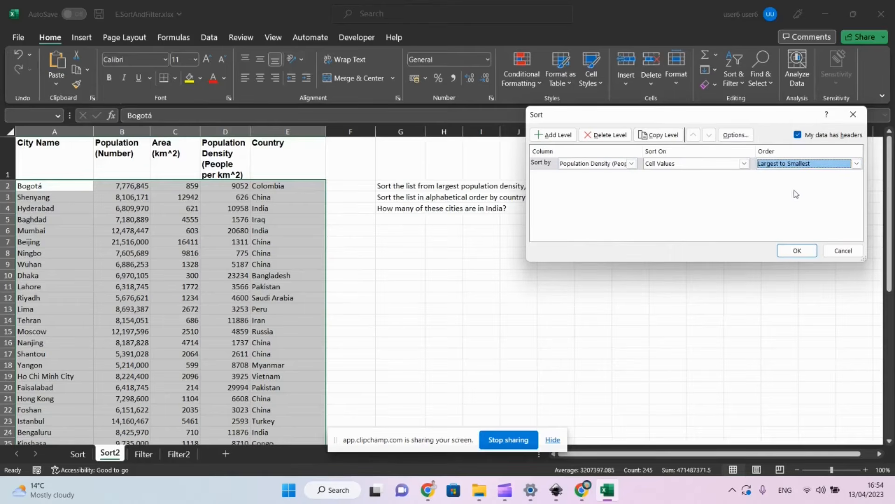
pyautogui.click(795, 251)
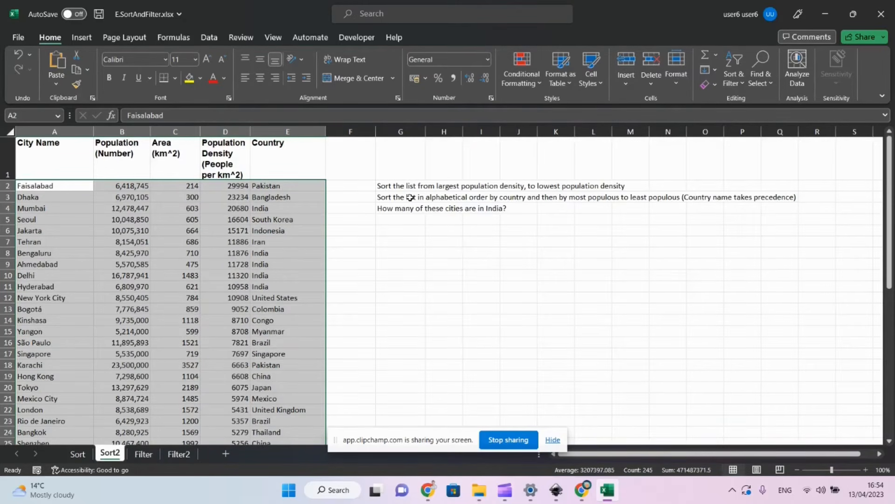
# - Custom-sort the city data by City Name from A to Z with a second level by Population (Number) from largest to smallest
pyautogui.click(730, 66)
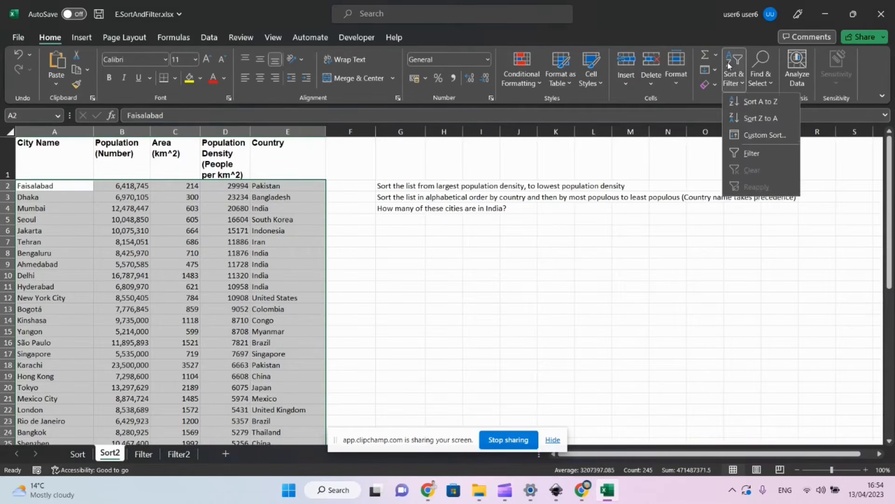
pyautogui.click(744, 135)
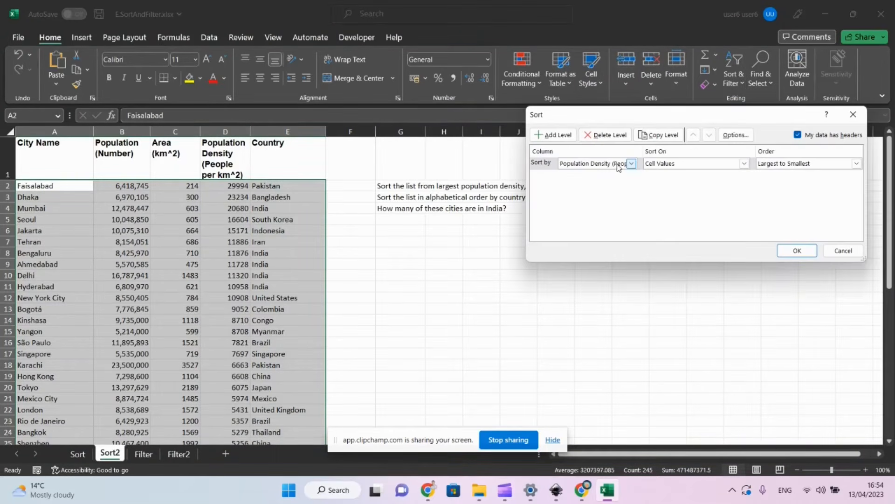
pyautogui.click(618, 164)
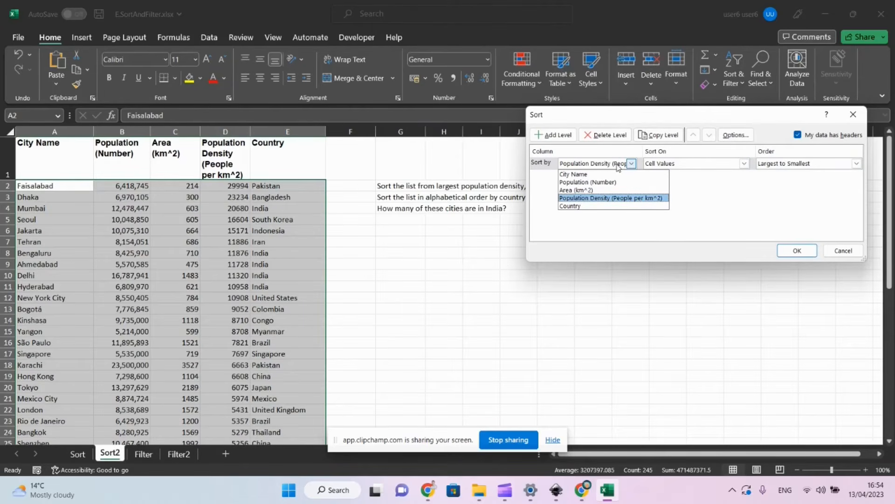
pyautogui.click(592, 174)
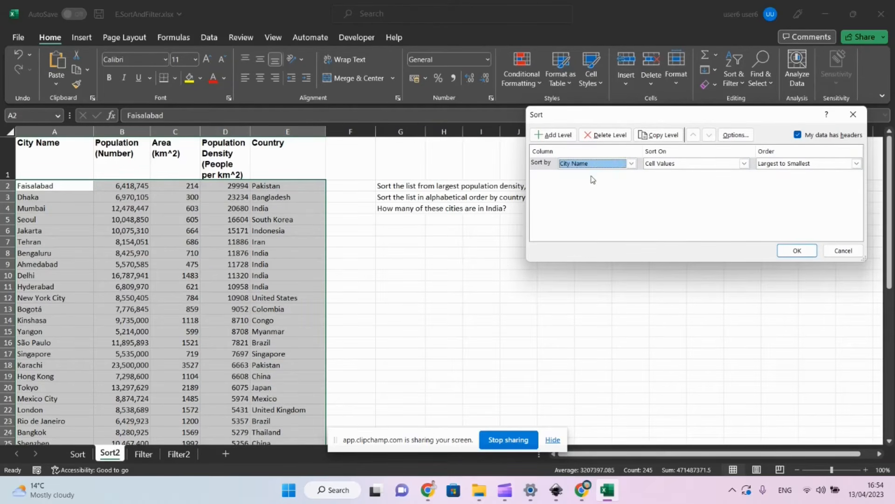
pyautogui.click(787, 165)
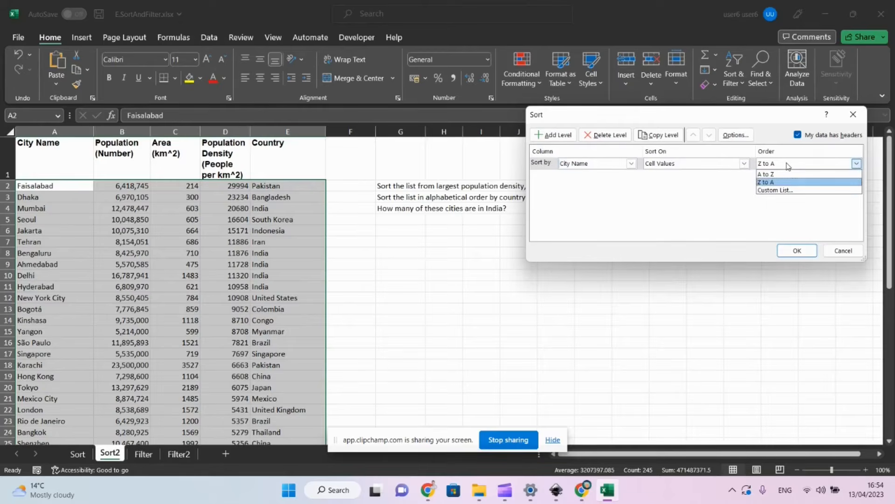
pyautogui.click(781, 178)
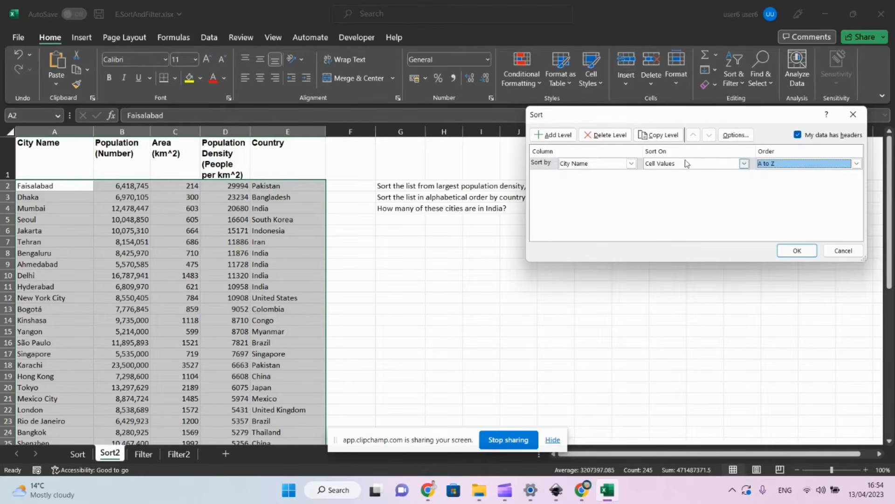
pyautogui.click(555, 134)
pyautogui.click(619, 178)
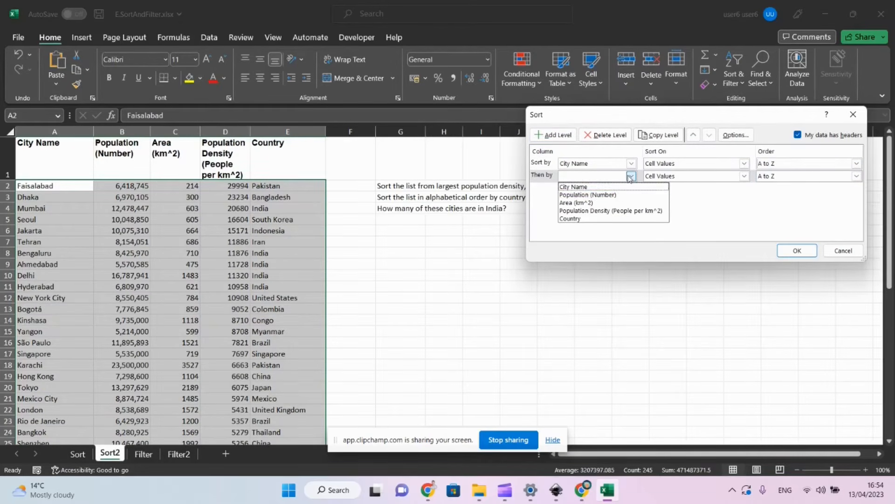
pyautogui.click(620, 194)
pyautogui.click(806, 177)
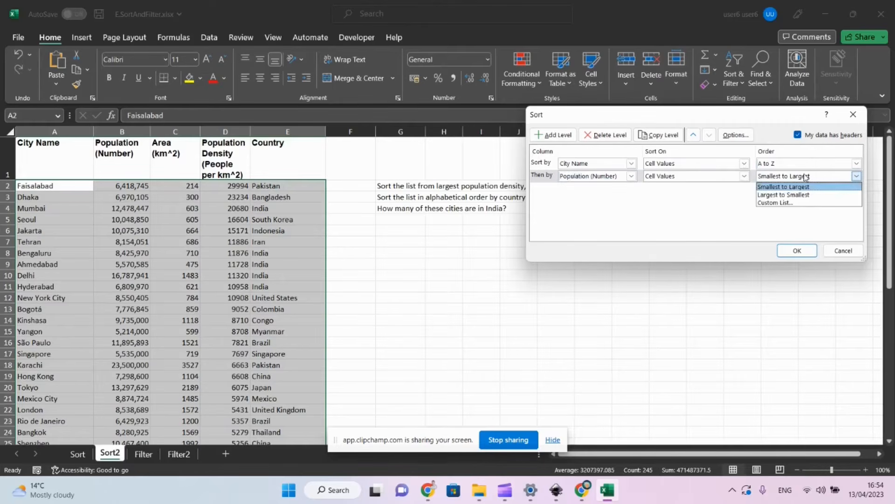
pyautogui.click(791, 196)
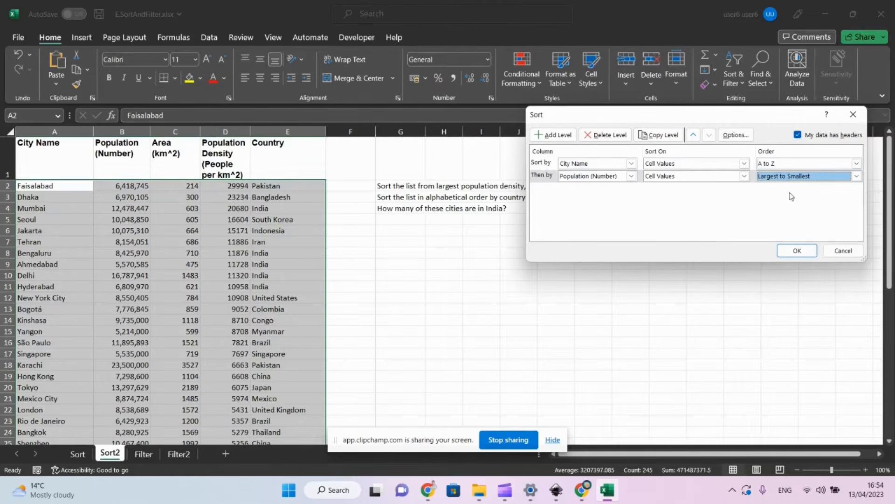
pyautogui.click(798, 250)
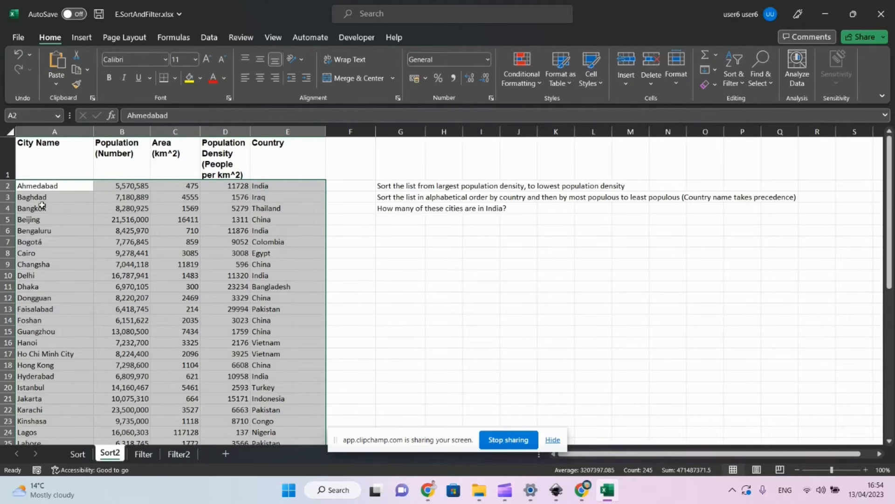
# - Re-sort the city data with Country instead of City Name as the first sort level
pyautogui.hotkey('ctrl', 'q')
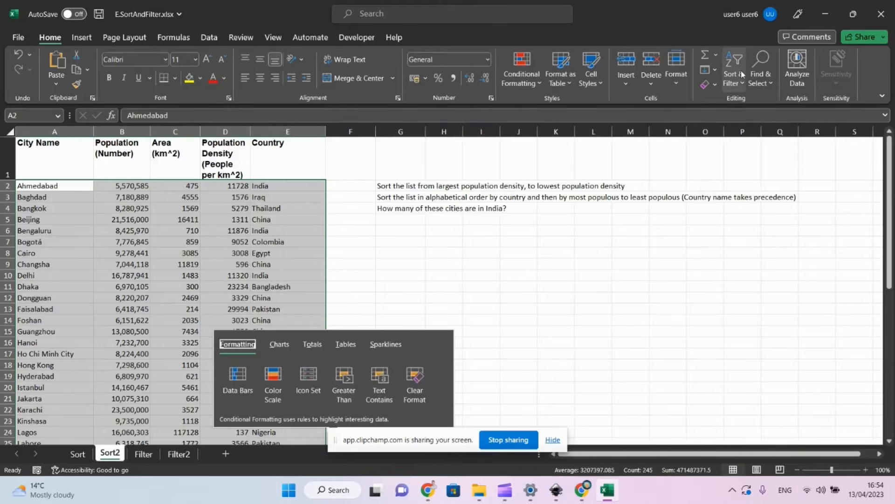
pyautogui.click(740, 71)
pyautogui.click(745, 139)
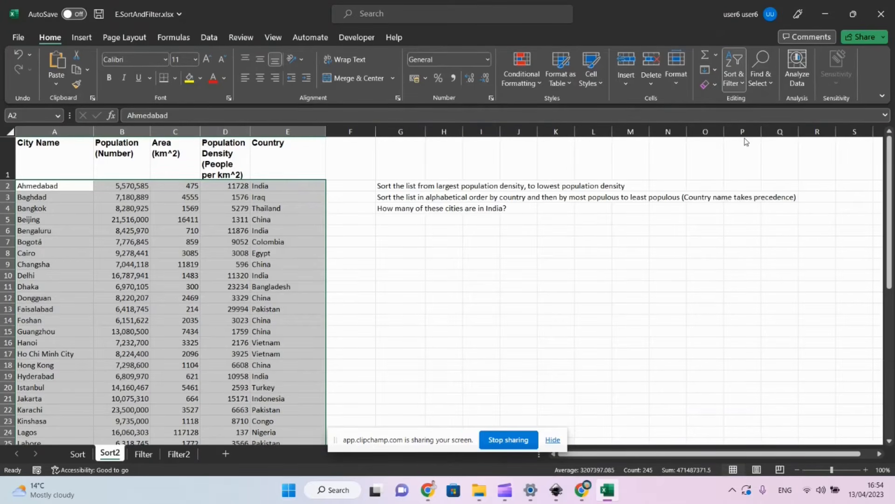
pyautogui.click(625, 166)
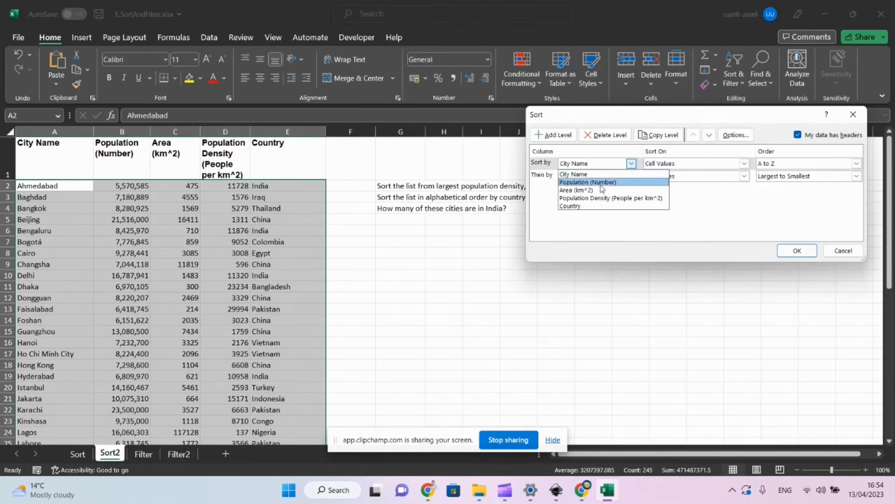
pyautogui.click(585, 206)
pyautogui.click(795, 251)
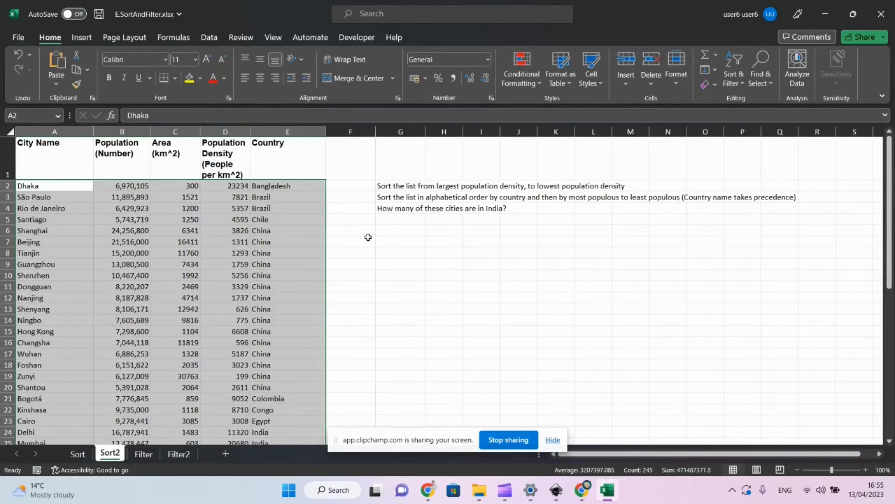
# - Count the cities located in India in the sorted list on the Sort2 sheet
pyautogui.scroll(-2, 210, 323)
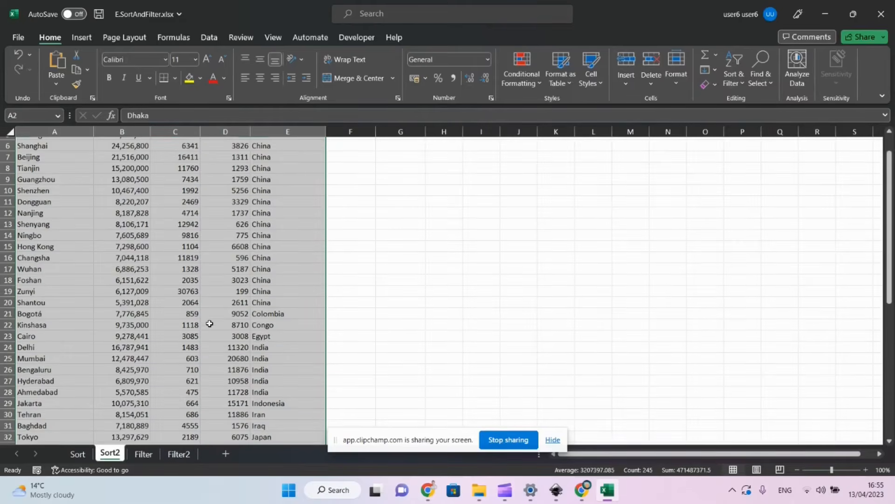
pyautogui.click(268, 347)
pyautogui.click(270, 358)
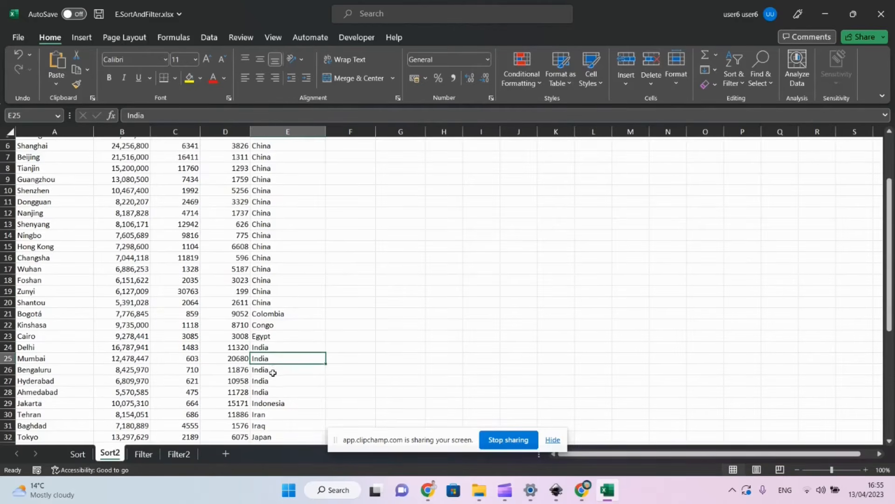
pyautogui.click(273, 370)
pyautogui.click(275, 380)
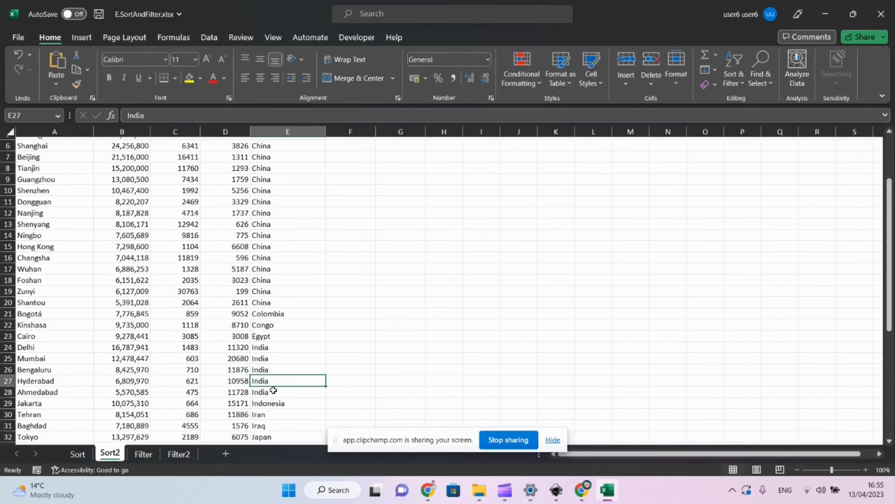
pyautogui.click(273, 390)
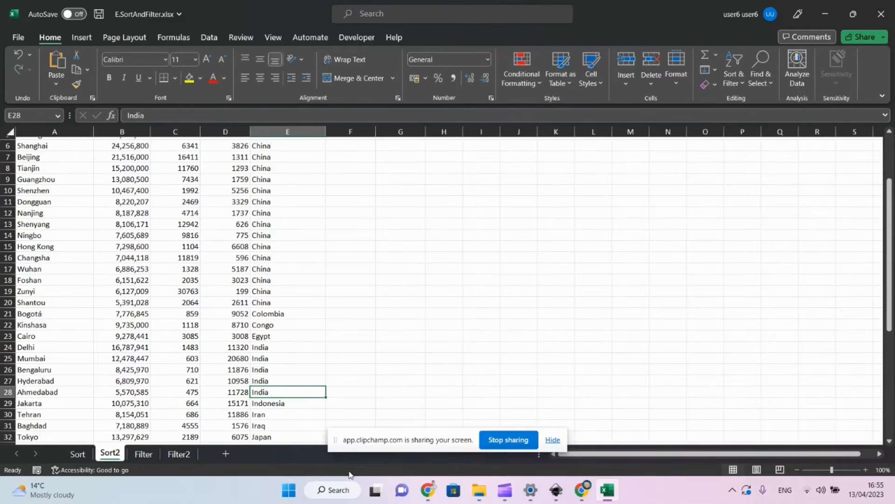
pyautogui.scroll(2, 352, 354)
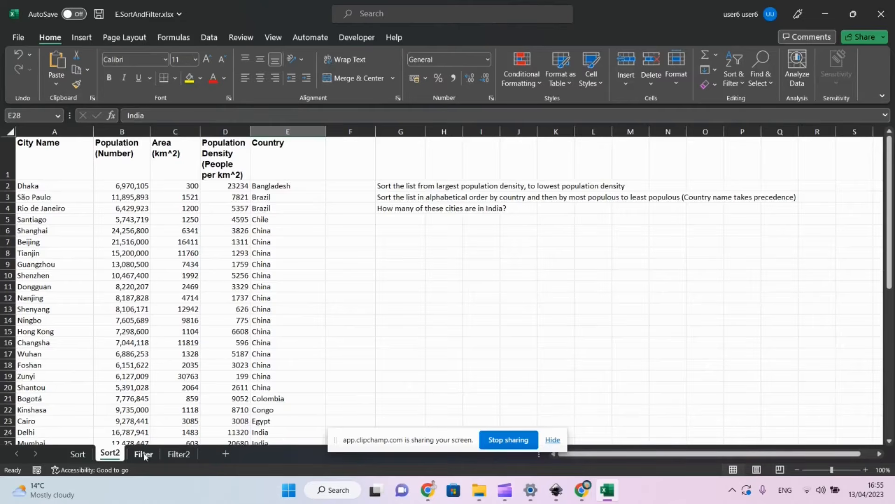
# - On the Filter sheet, freeze the top row so the Restaurant, Dish and Price headers stay visible
pyautogui.click(143, 454)
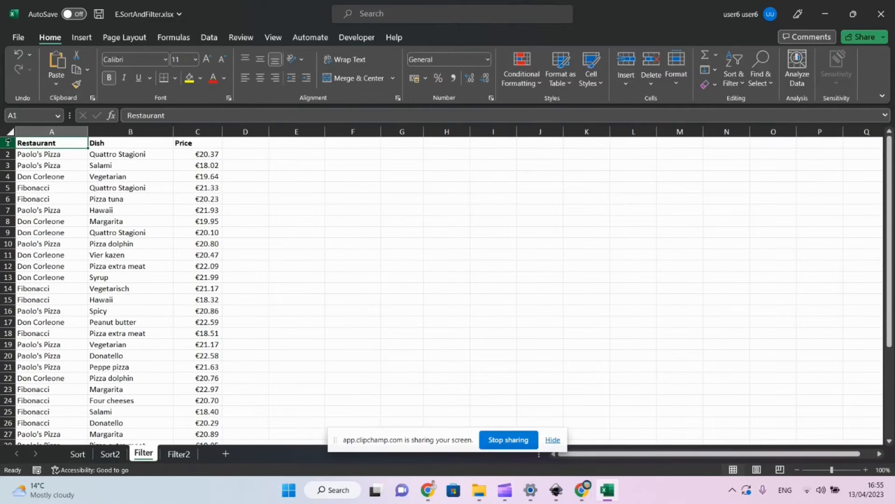
pyautogui.click(8, 154)
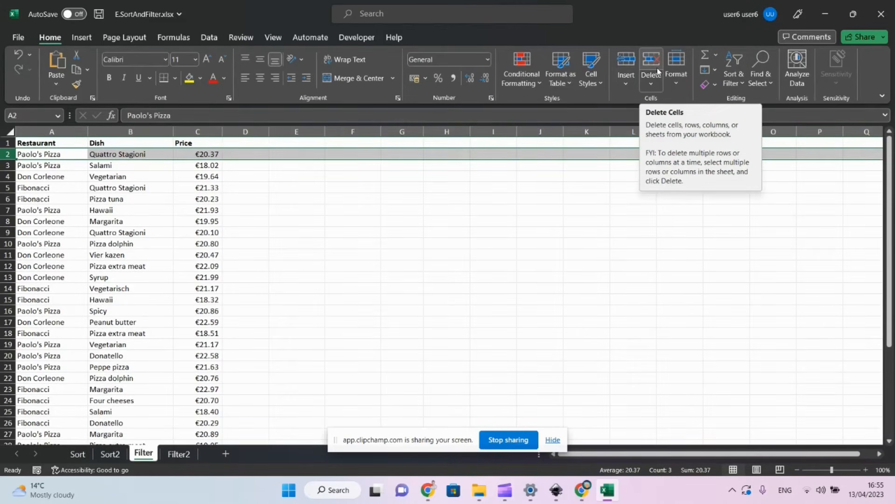
pyautogui.click(273, 37)
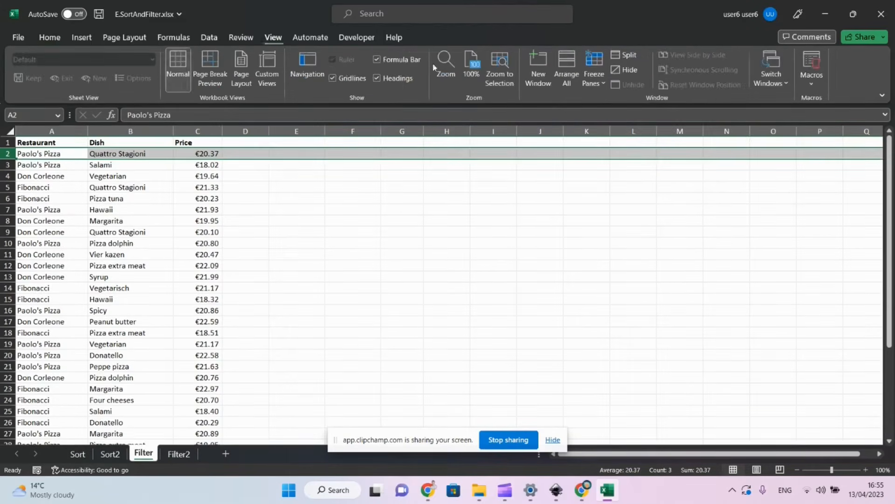
pyautogui.click(598, 64)
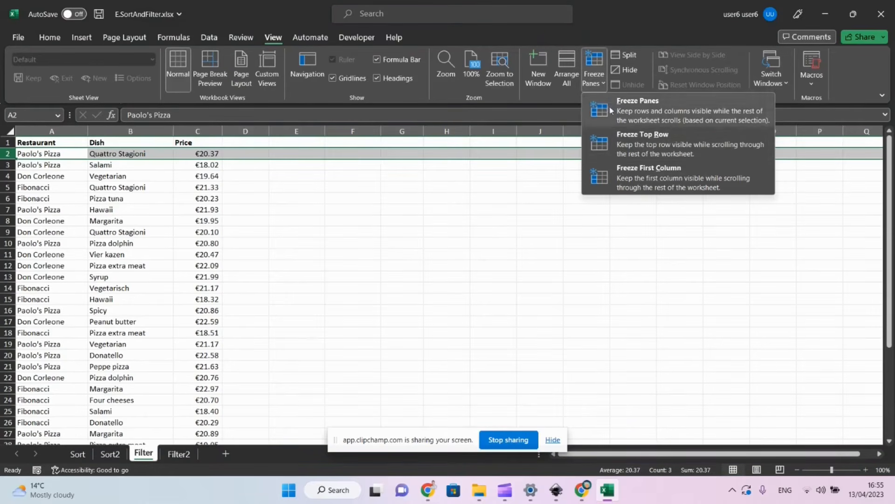
pyautogui.click(612, 143)
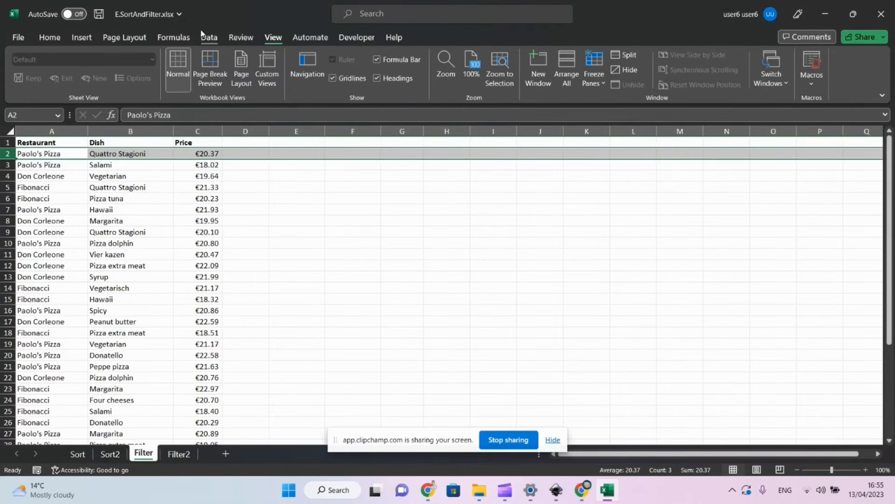
# - Review the filter tasks below the list, then turn on filtering for header row 1
pyautogui.click(49, 37)
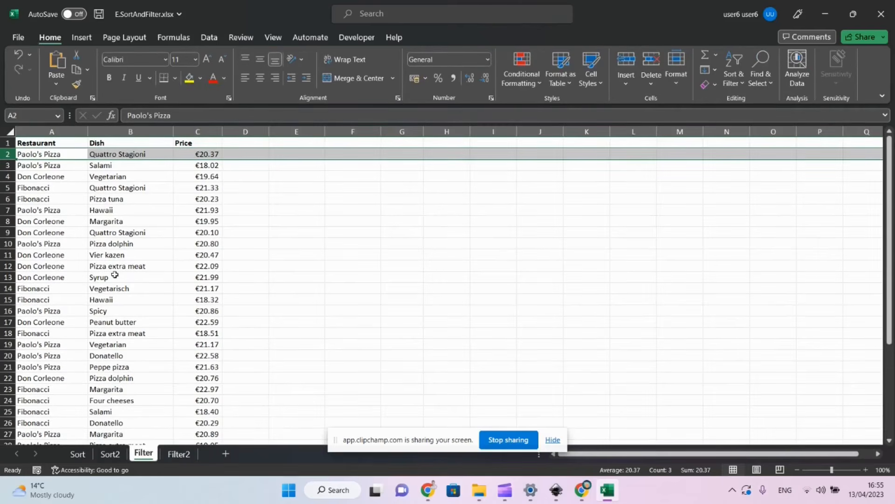
pyautogui.scroll(-6, 129, 306)
pyautogui.scroll(-1, 129, 307)
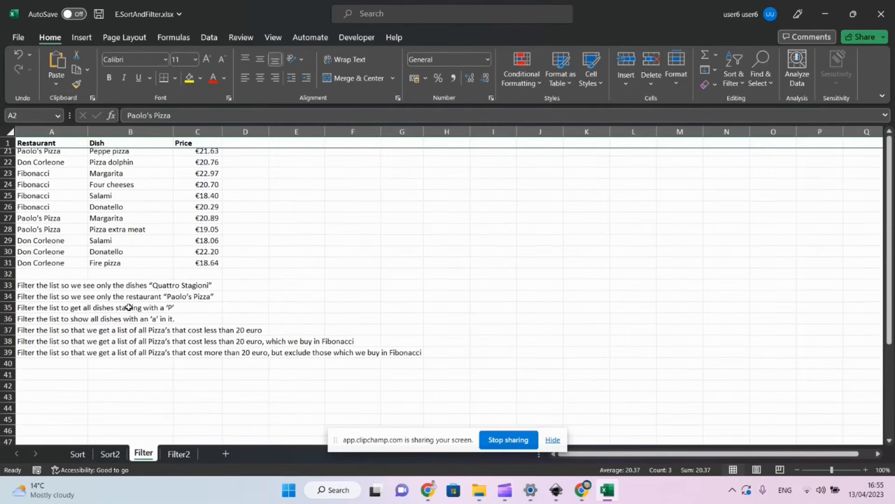
pyautogui.click(25, 285)
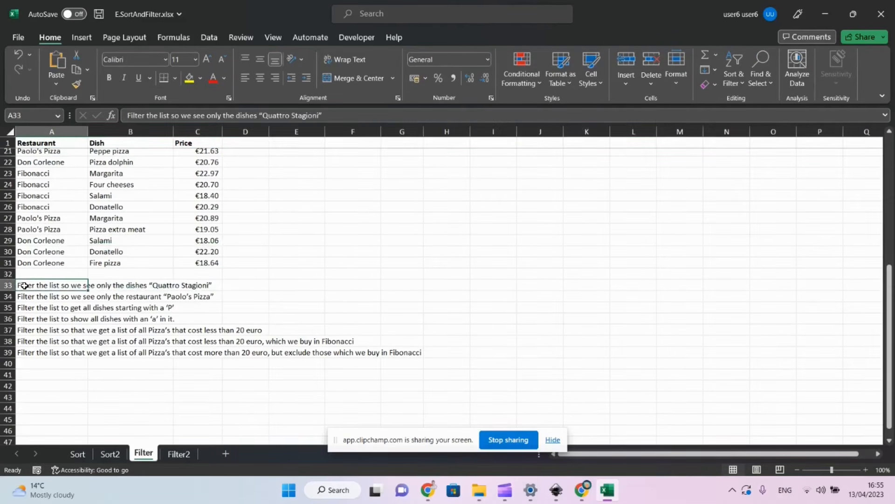
pyautogui.scroll(6, 99, 213)
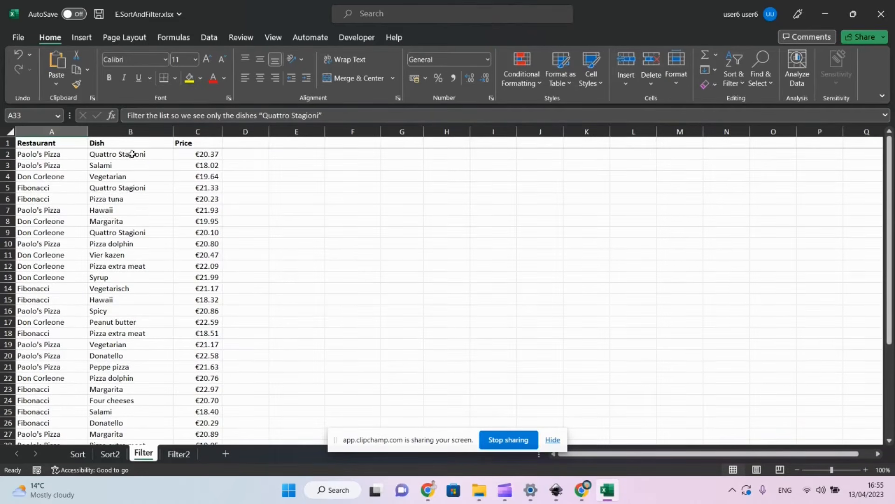
pyautogui.click(131, 155)
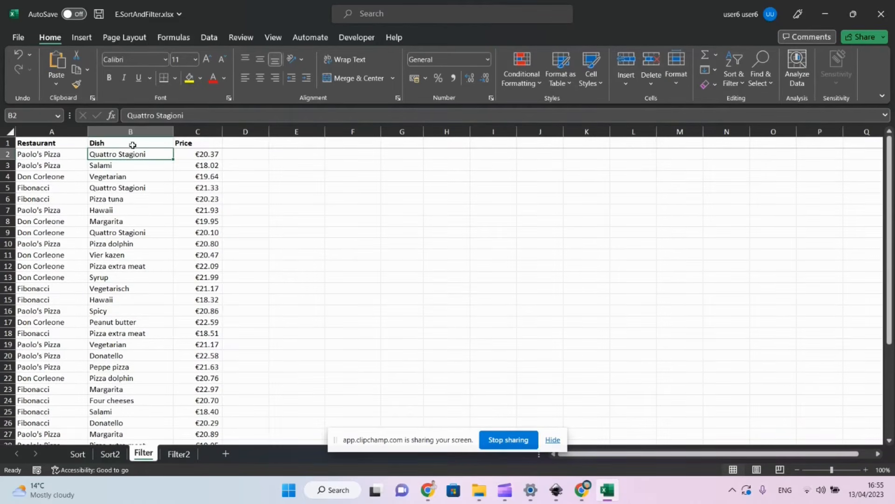
pyautogui.click(7, 143)
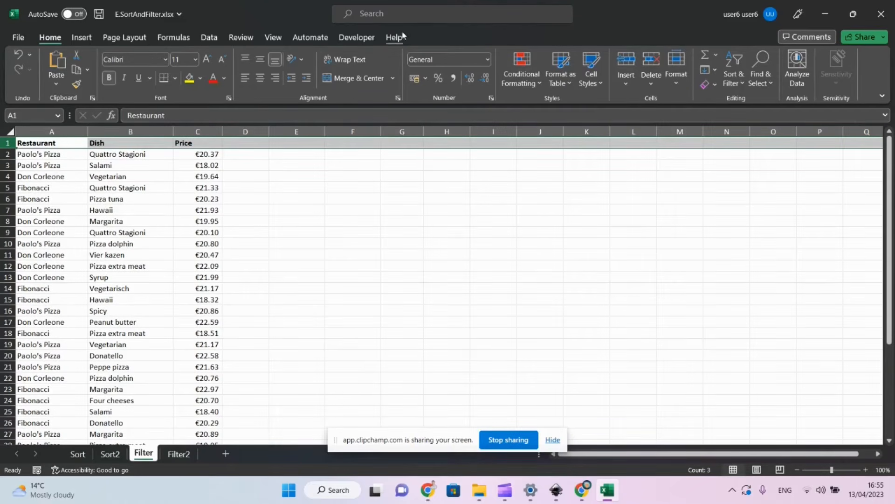
pyautogui.click(742, 86)
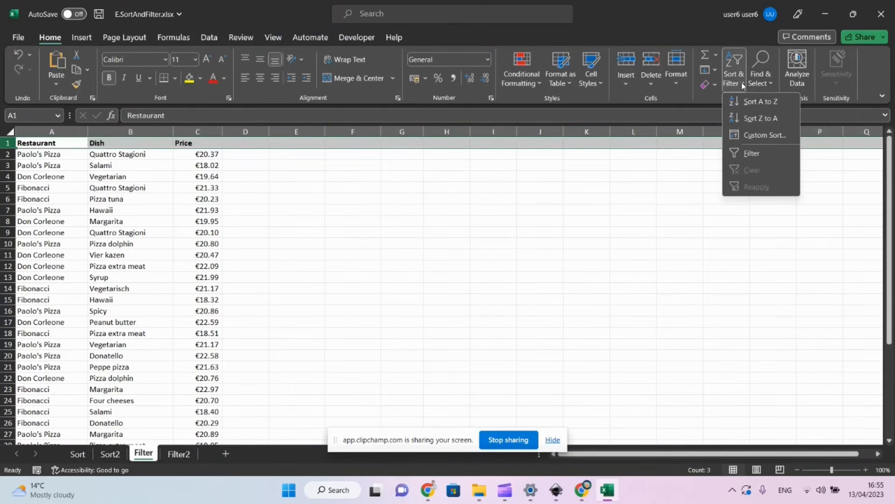
pyautogui.click(751, 153)
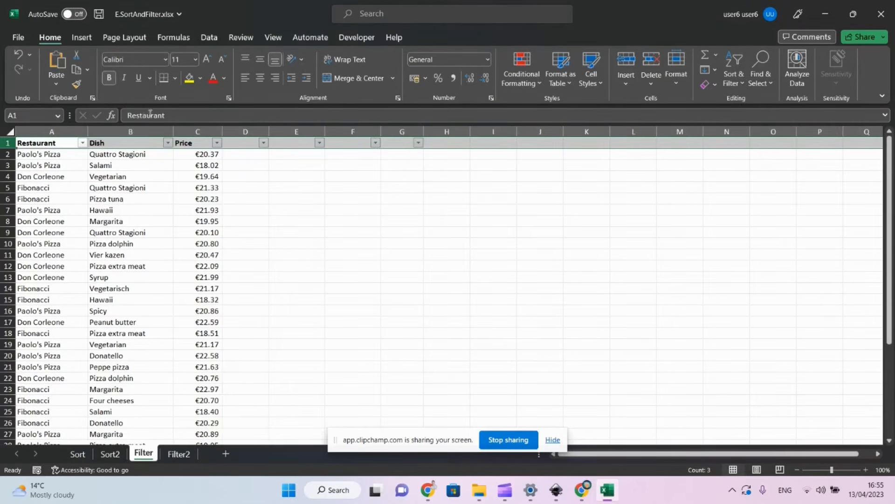
# - Filter the Dish column to show only Quattro Stagioni
pyautogui.click(168, 144)
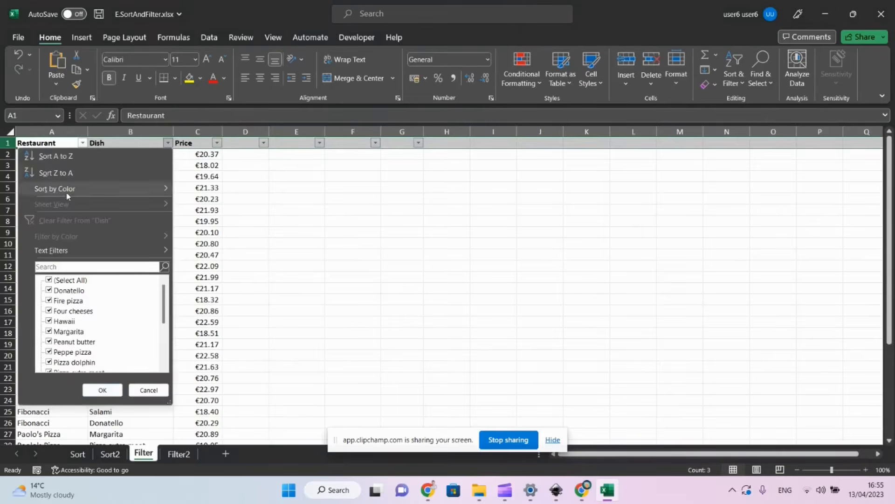
pyautogui.click(49, 279)
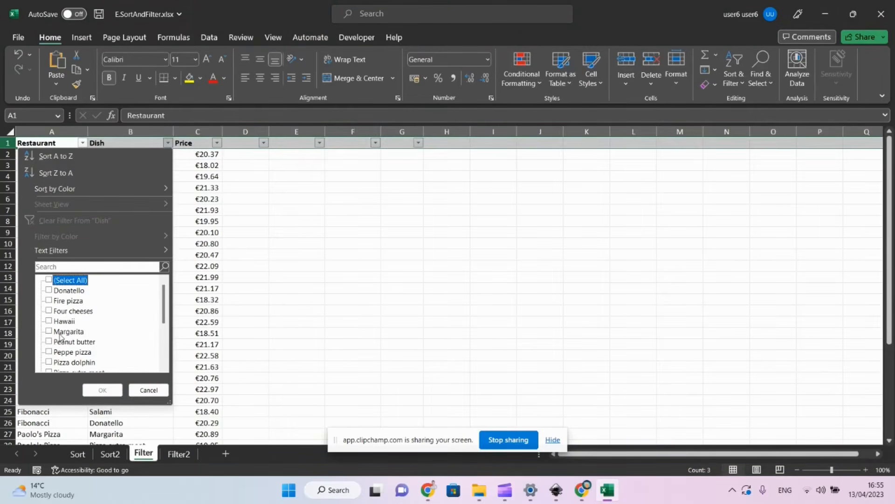
pyautogui.scroll(-1, 60, 334)
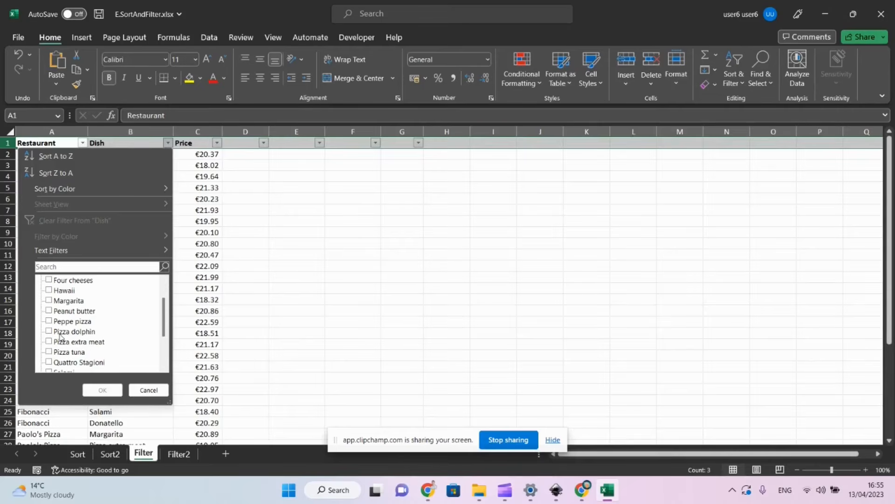
pyautogui.click(48, 363)
pyautogui.click(109, 391)
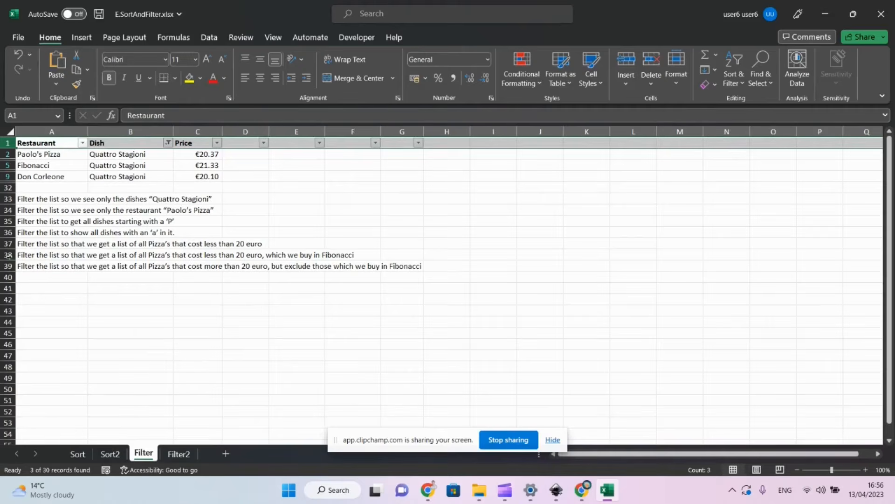
# - Filter the Restaurant column to show only Paolo's Pizza and clear the filter on the Dish column
pyautogui.click(26, 211)
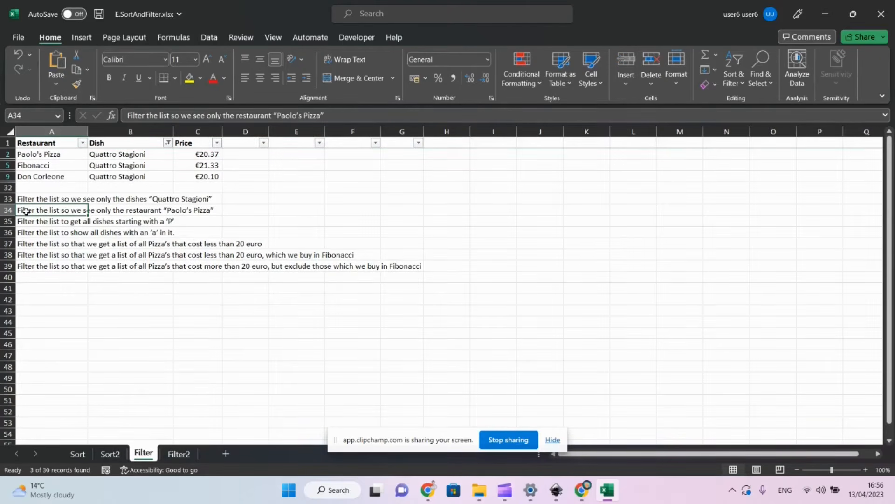
pyautogui.click(168, 143)
pyautogui.click(168, 143)
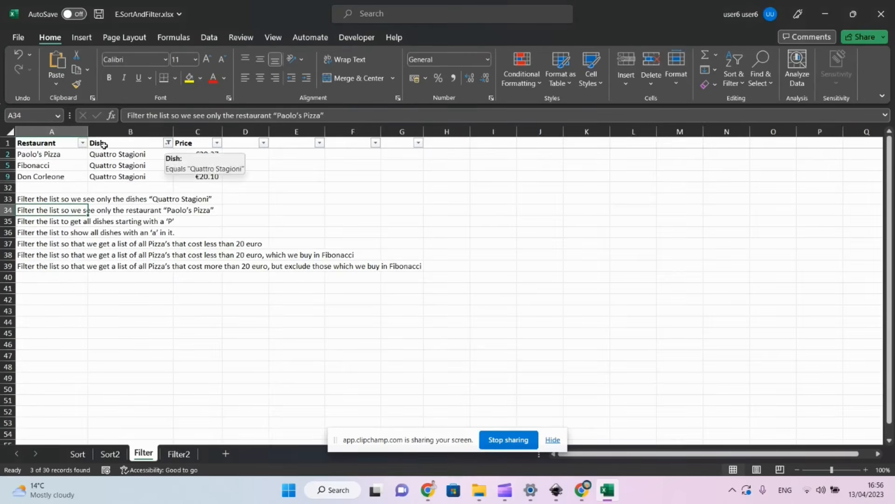
pyautogui.click(84, 145)
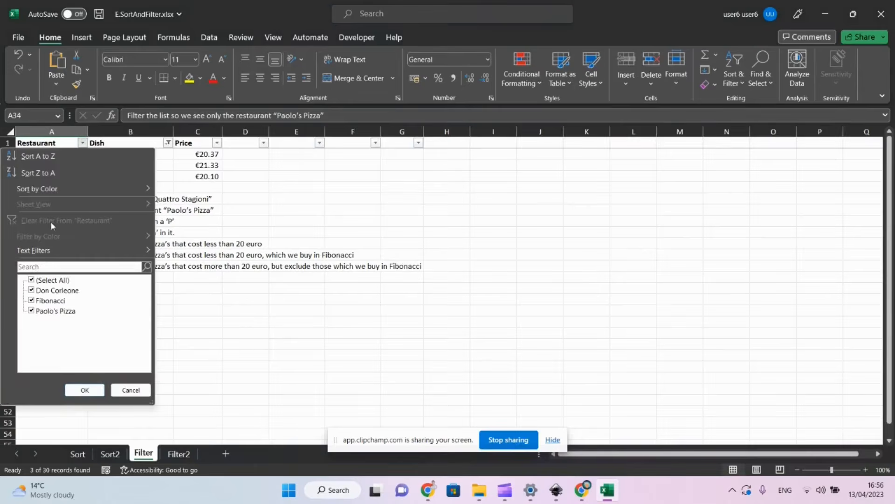
pyautogui.click(32, 302)
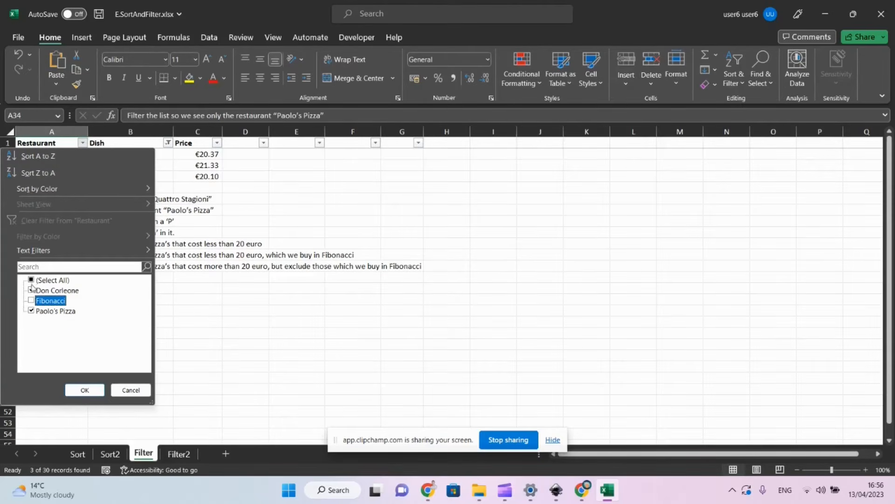
pyautogui.click(32, 291)
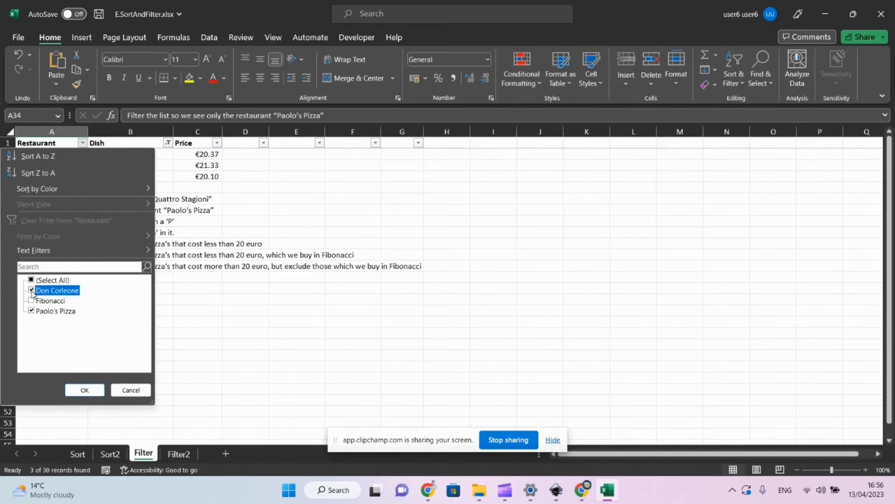
pyautogui.click(83, 388)
pyautogui.scroll(-1, 78, 392)
pyautogui.scroll(1, 77, 392)
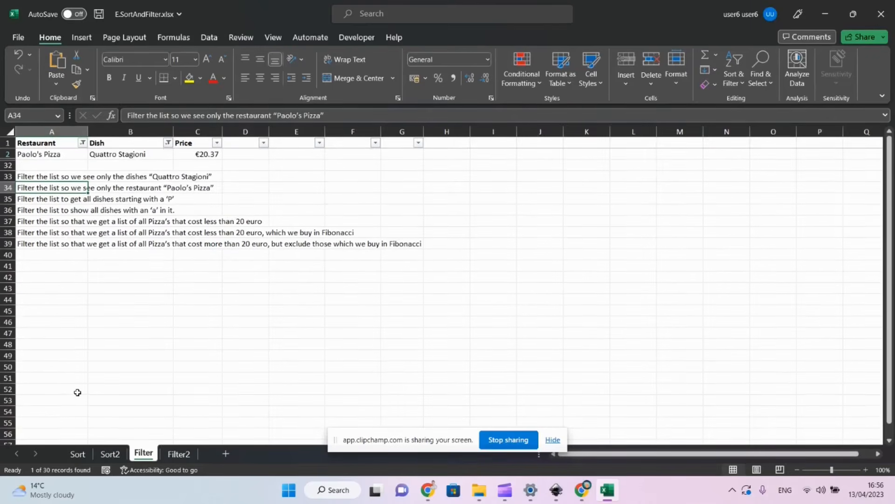
pyautogui.click(167, 142)
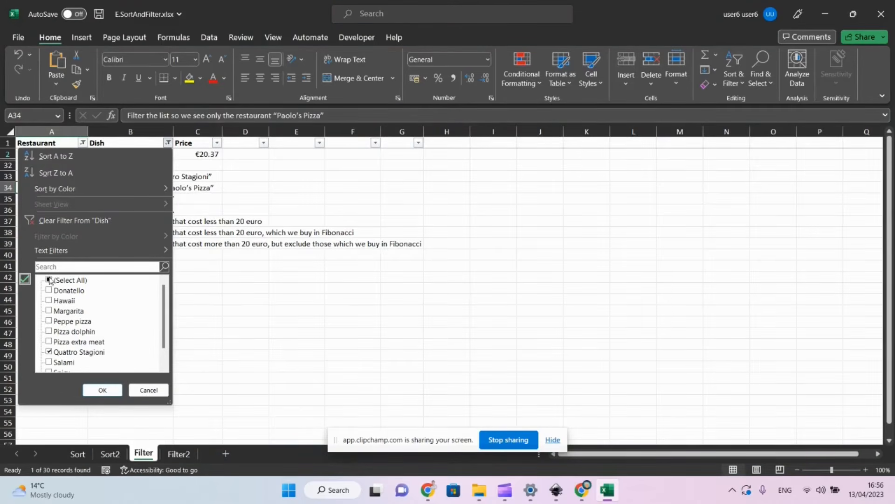
pyautogui.click(74, 220)
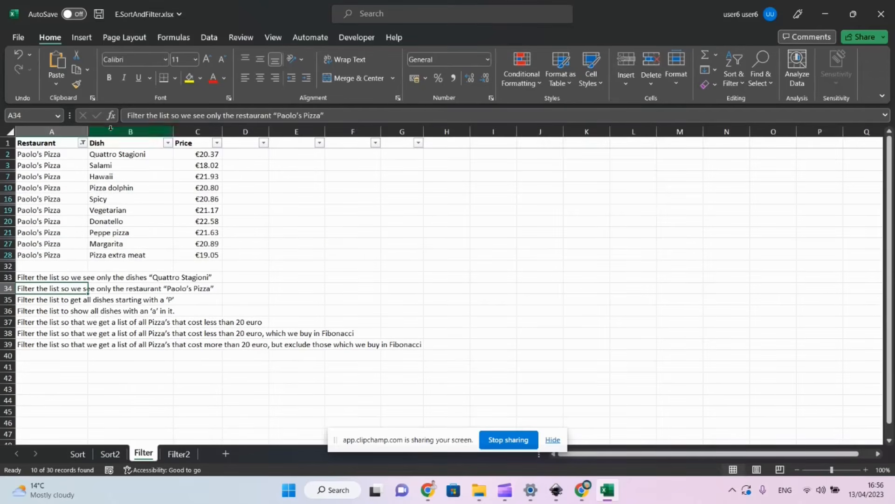
# - Clear the Restaurant filter in preparation for the task on dishes starting with P
pyautogui.click(40, 299)
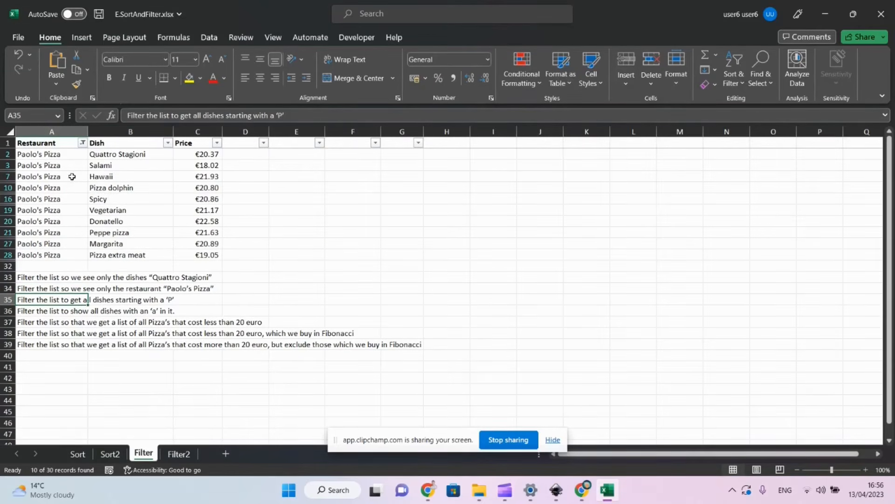
pyautogui.click(82, 144)
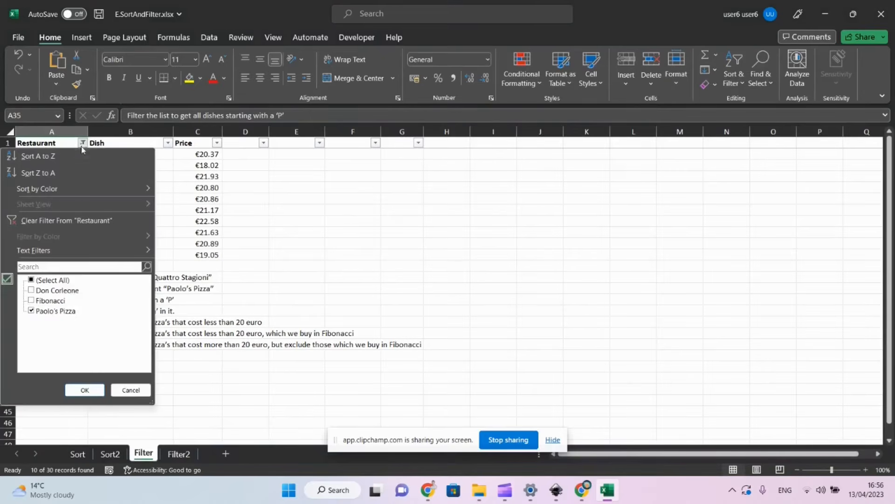
pyautogui.click(31, 279)
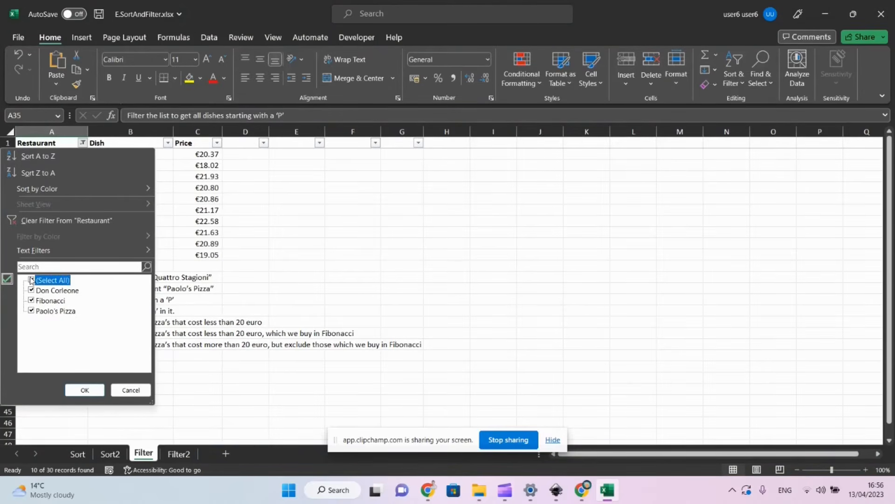
pyautogui.click(41, 219)
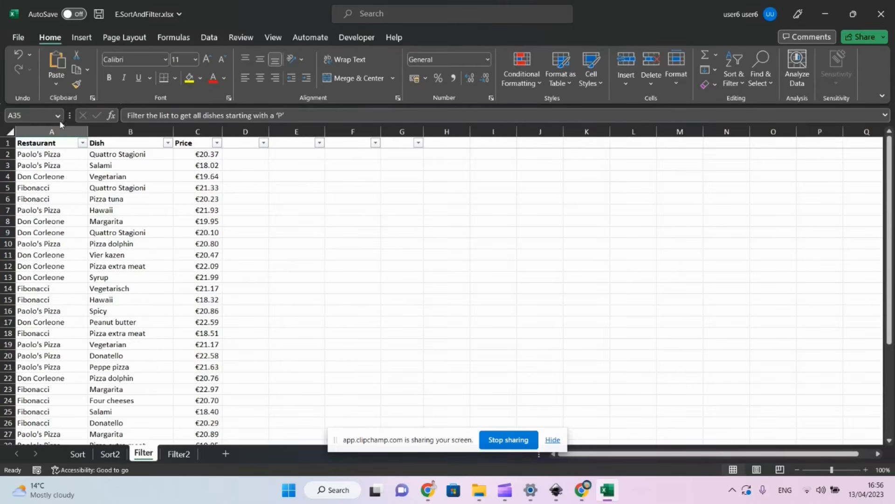
# - Try a text filter on the Restaurant column for entries beginning with P, and undo it
pyautogui.click(83, 143)
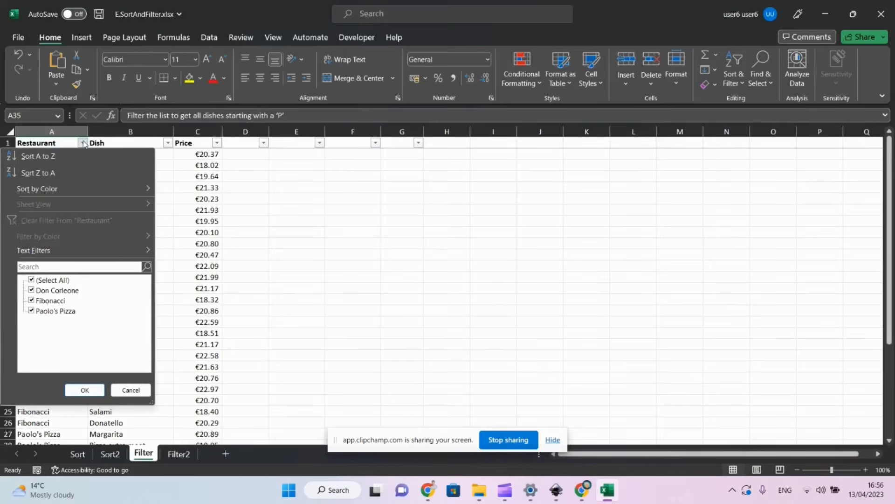
pyautogui.moveTo(61, 249)
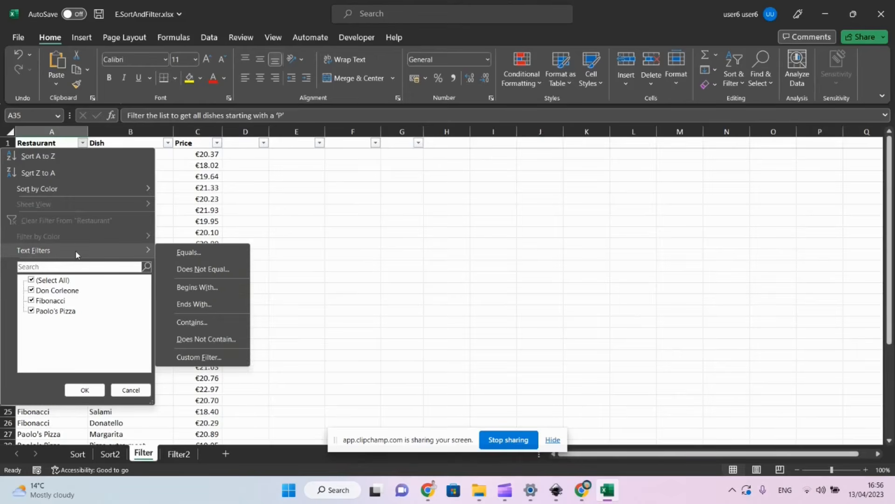
pyautogui.click(191, 288)
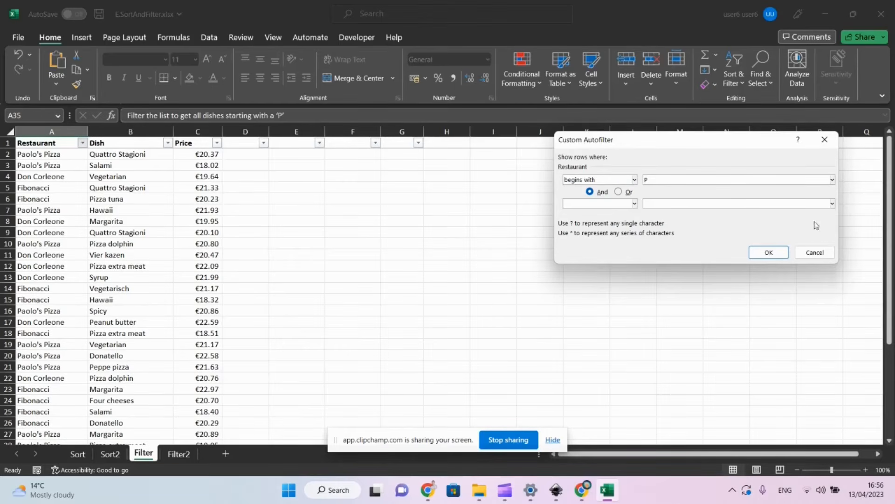
pyautogui.click(768, 253)
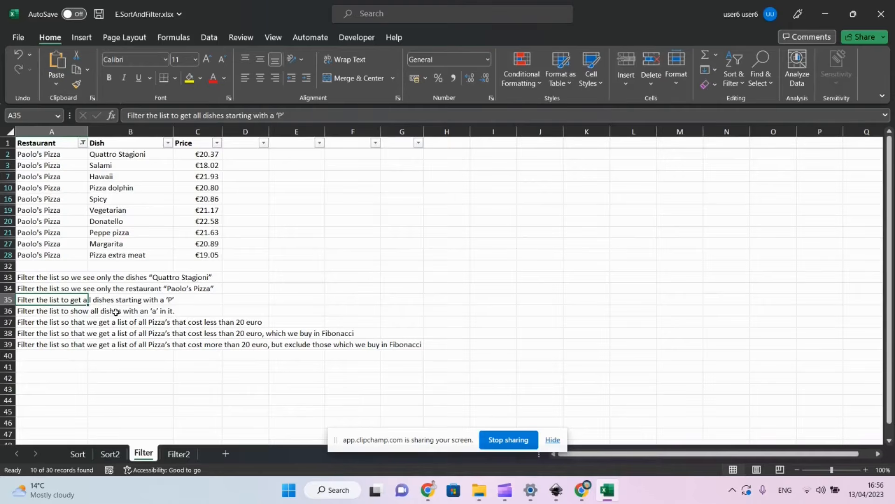
pyautogui.hotkey('ctrl', 'z')
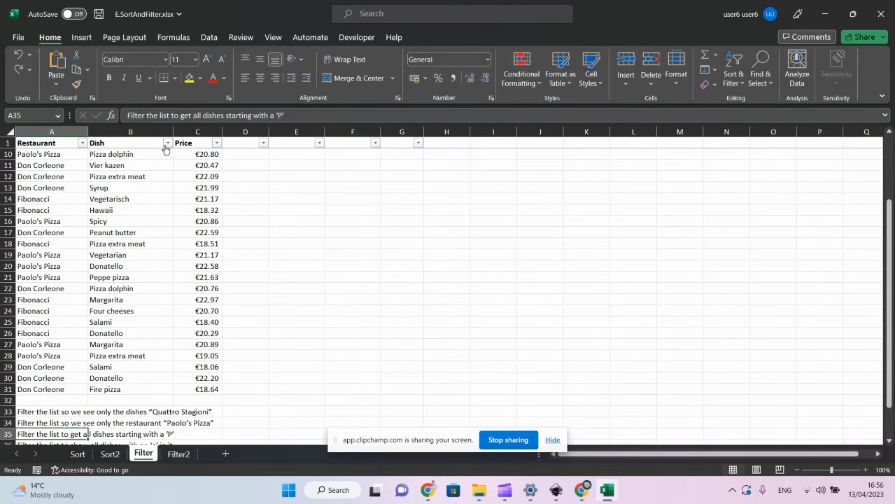
# - Apply a text filter to the Dish column so only dishes beginning with P are shown
pyautogui.click(167, 142)
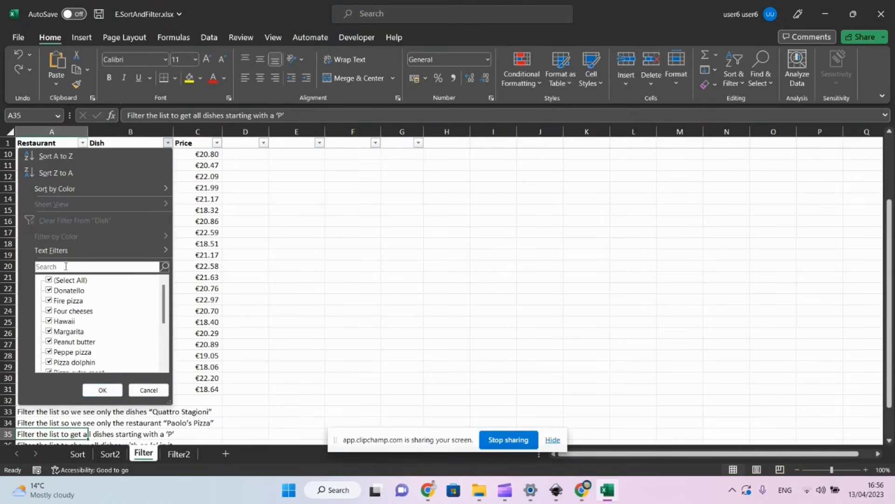
pyautogui.moveTo(58, 253)
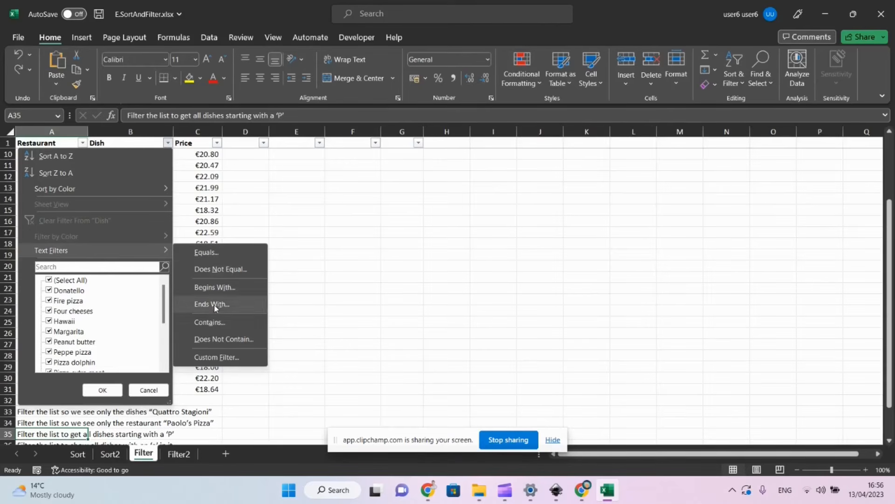
pyautogui.click(230, 289)
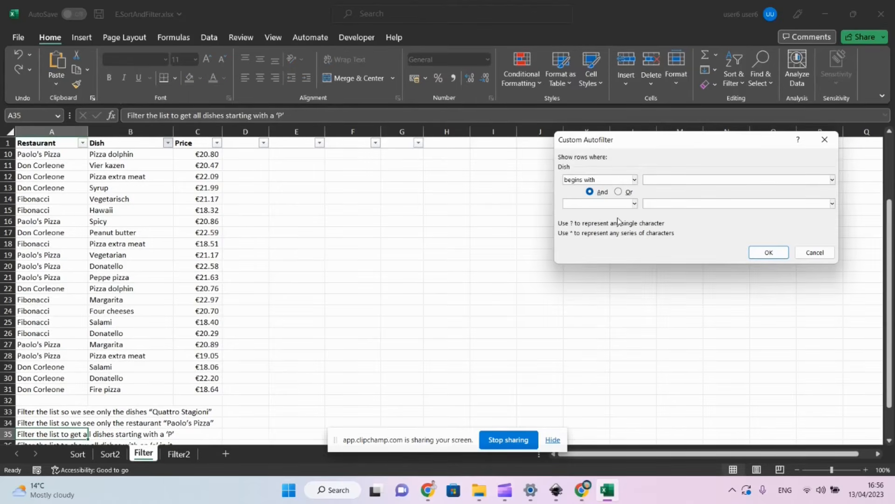
pyautogui.click(767, 252)
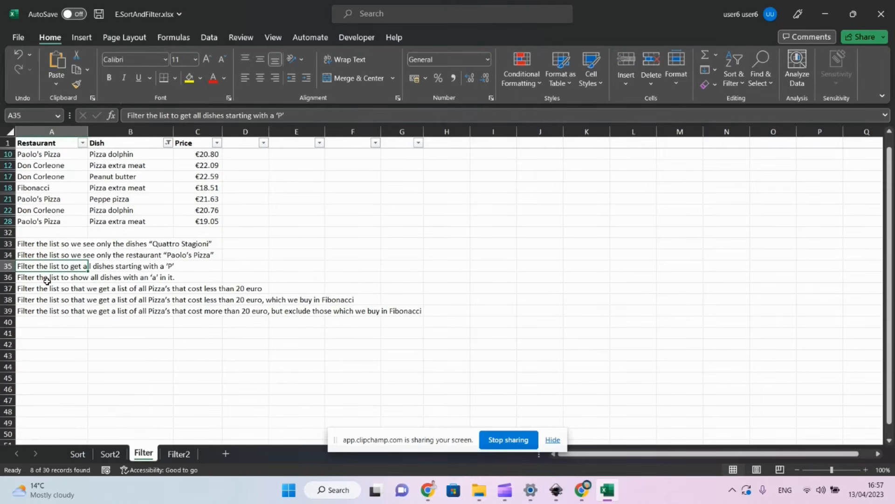
# - Clear the Dish column's filter and apply a text filter to it for dishes containing the letter a
pyautogui.click(47, 279)
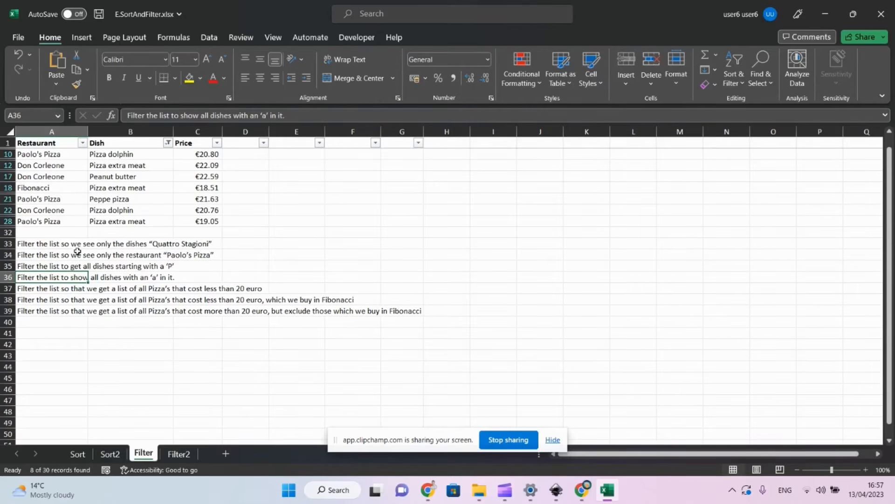
pyautogui.click(167, 142)
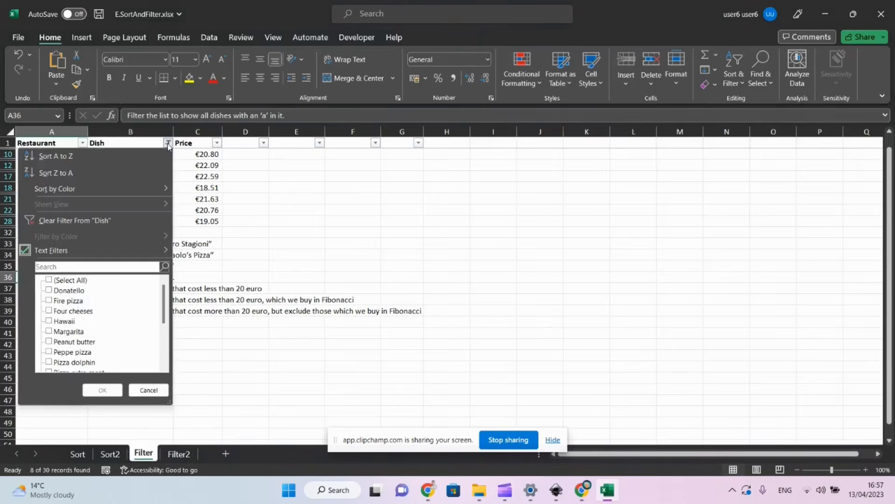
pyautogui.moveTo(95, 248)
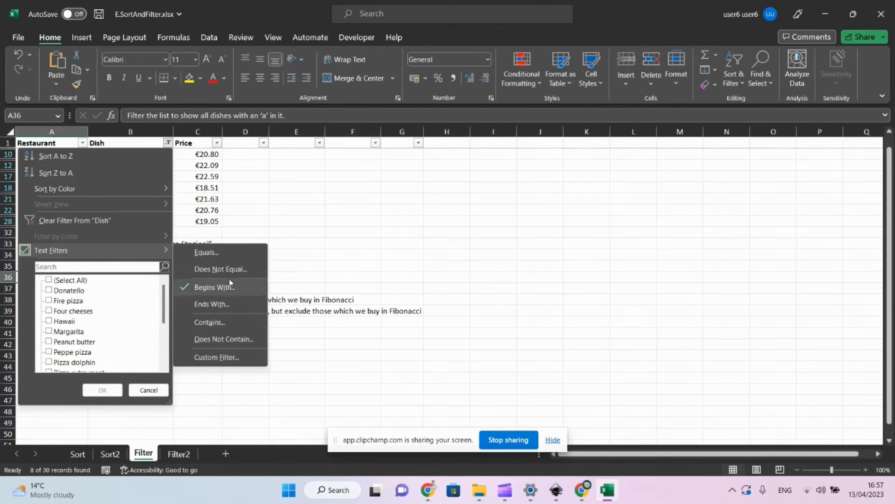
pyautogui.click(68, 221)
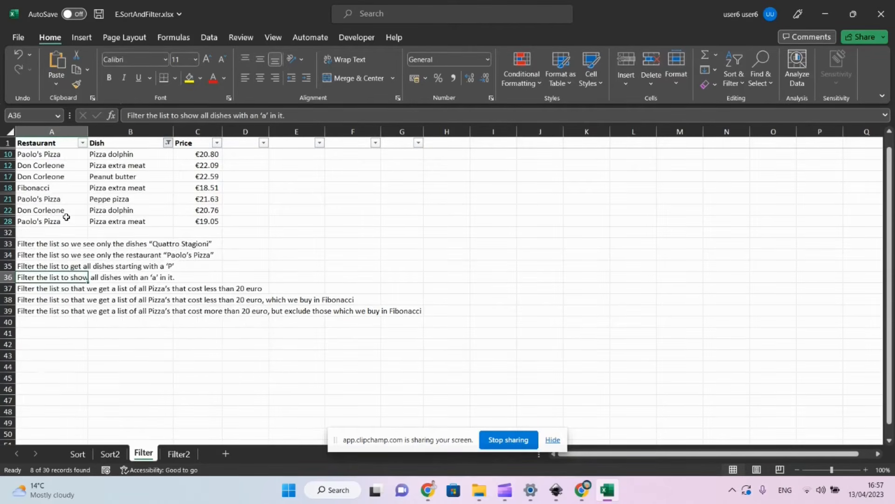
pyautogui.click(169, 144)
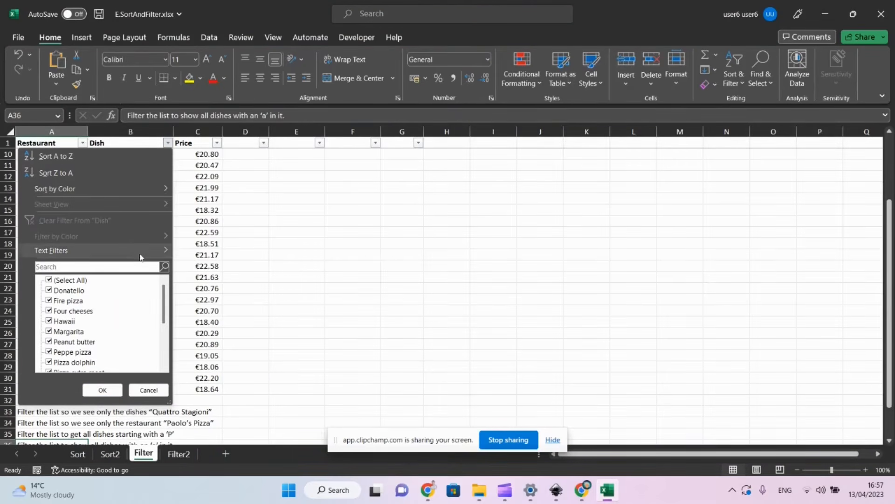
pyautogui.moveTo(163, 250)
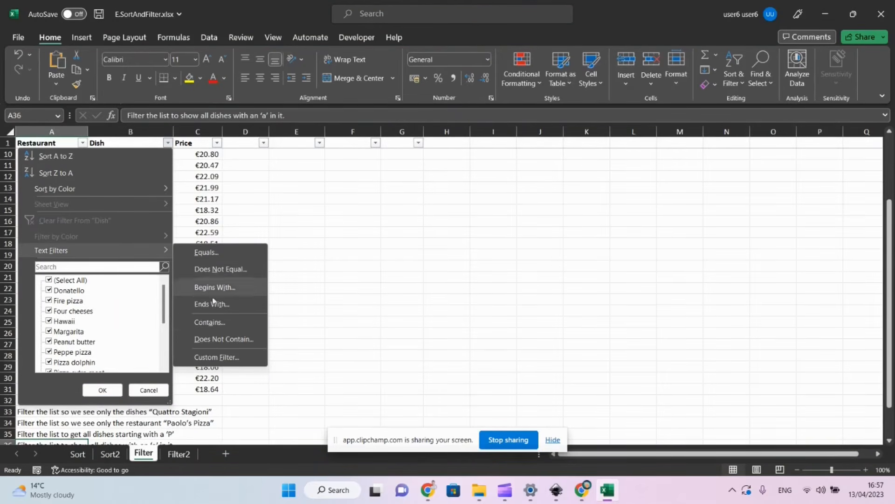
pyautogui.click(216, 323)
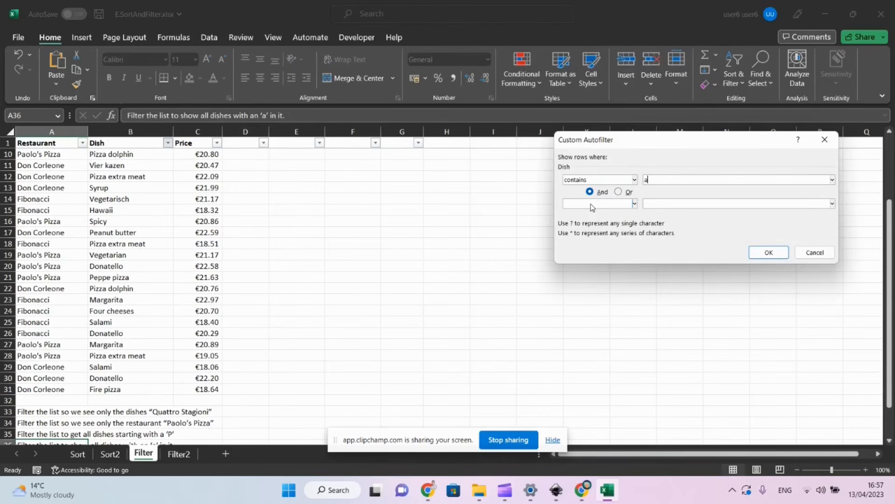
pyautogui.click(768, 252)
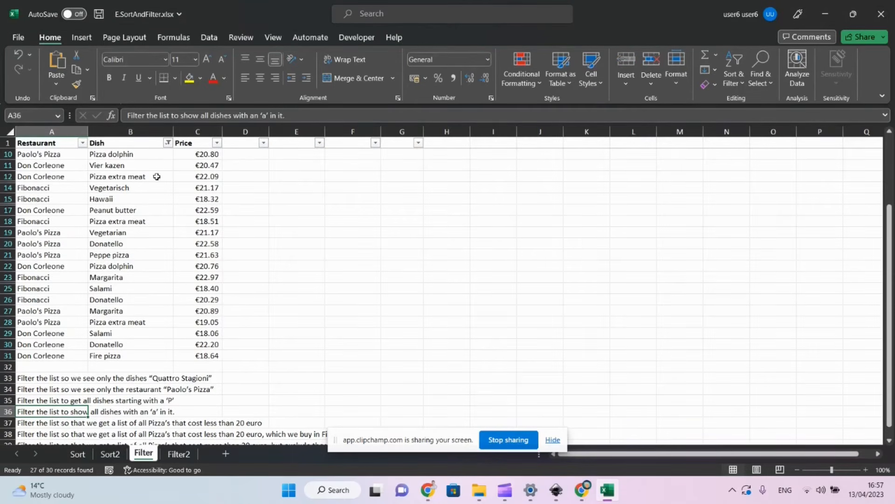
# - Clear the Dish column's filter and apply a number filter to the Price column for values less than 20
pyautogui.click(43, 423)
pyautogui.scroll(-2, 43, 423)
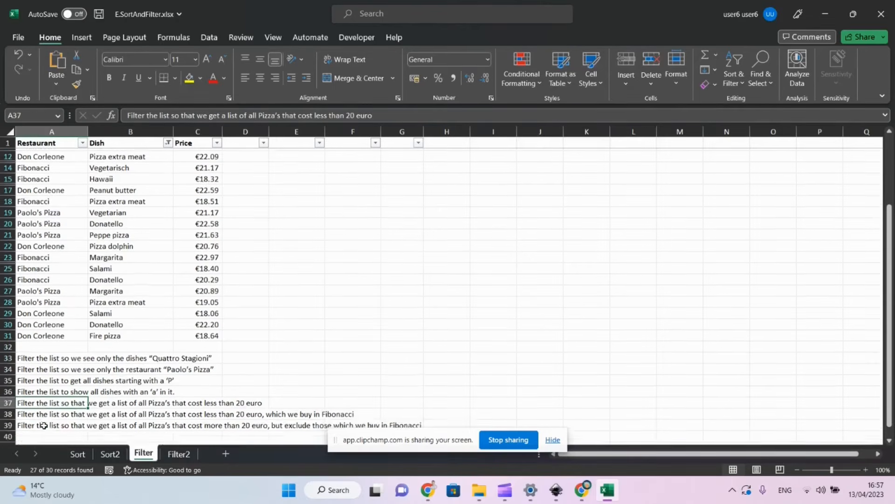
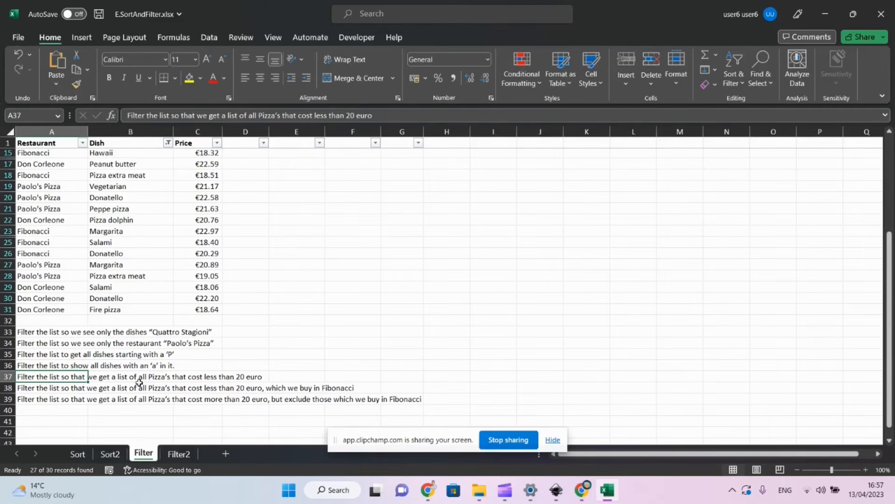
pyautogui.click(168, 143)
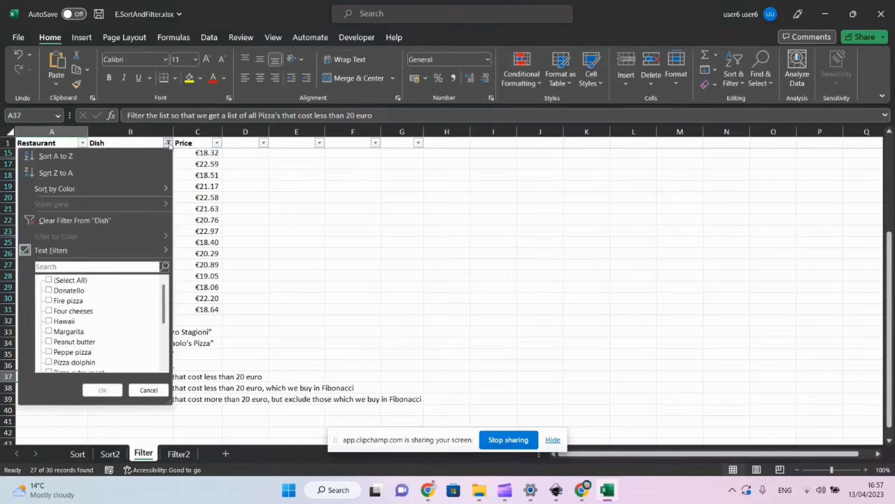
pyautogui.click(73, 222)
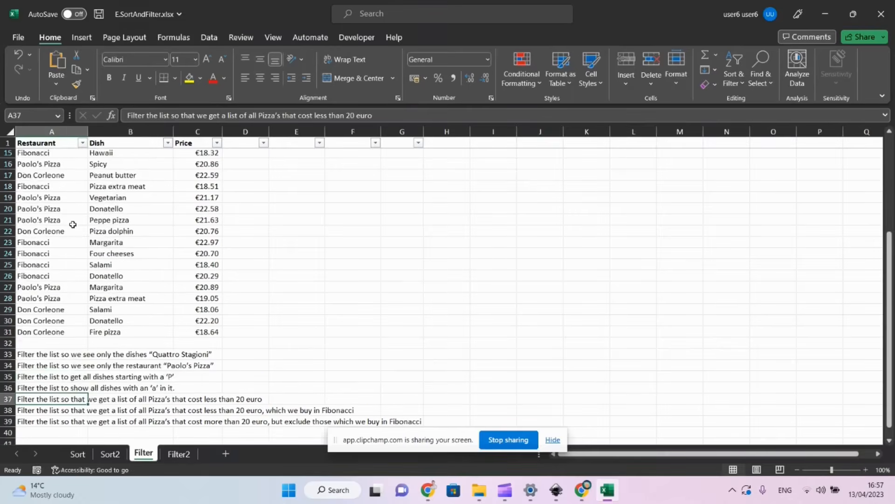
pyautogui.click(216, 144)
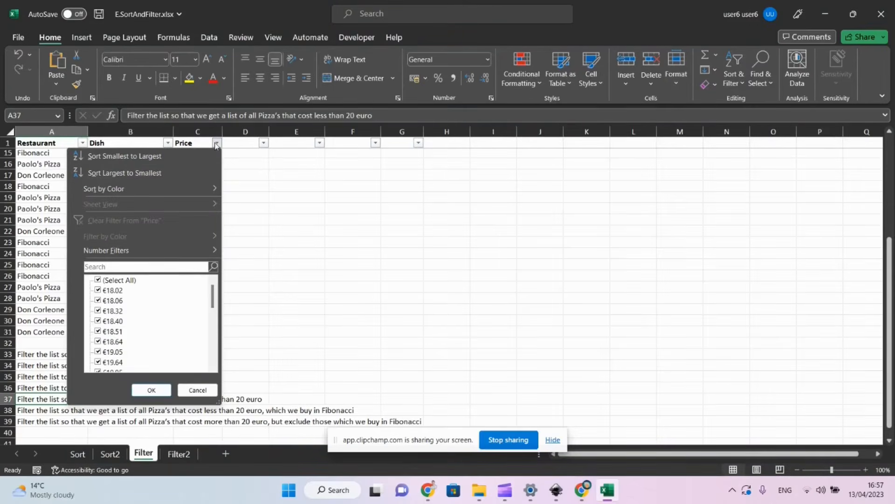
pyautogui.moveTo(149, 248)
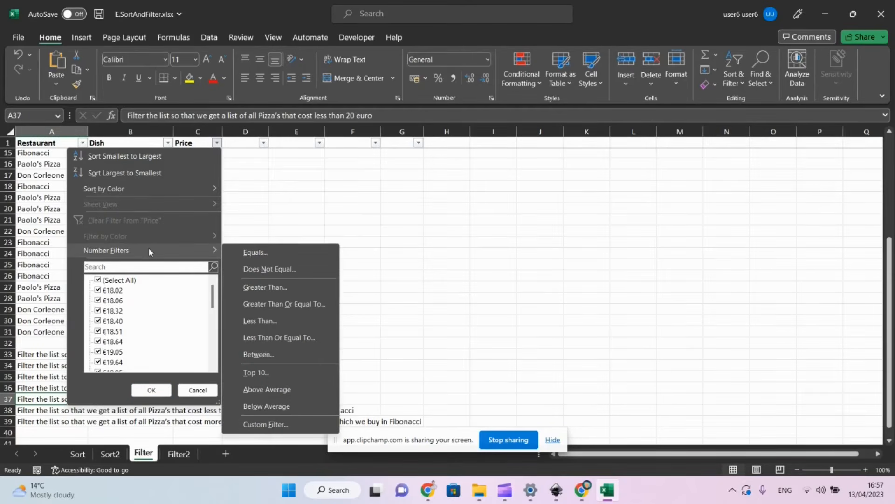
pyautogui.click(273, 321)
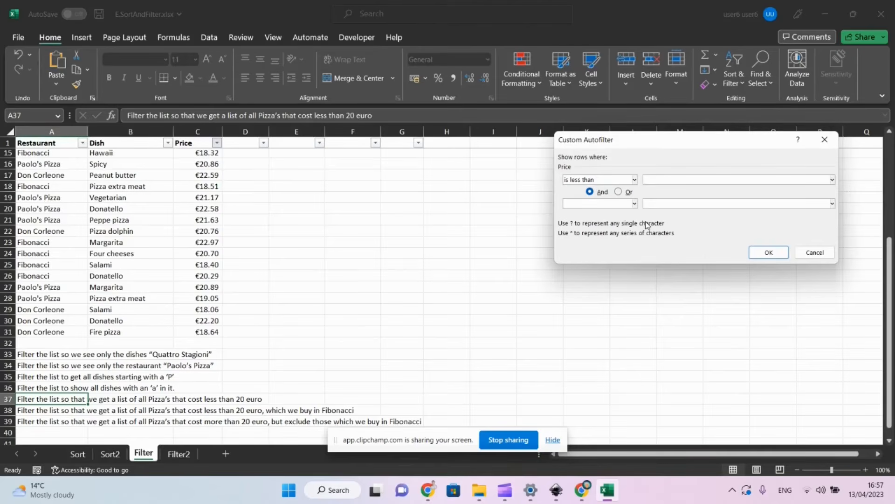
pyautogui.click(761, 256)
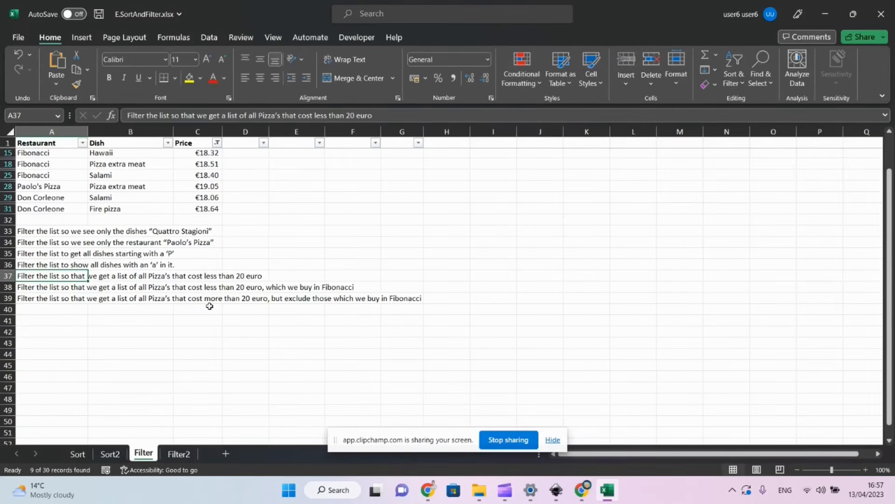
# - Go to the Filter2 sheet and select the table's header cells A1:E1, from City Name to Country
pyautogui.click(52, 287)
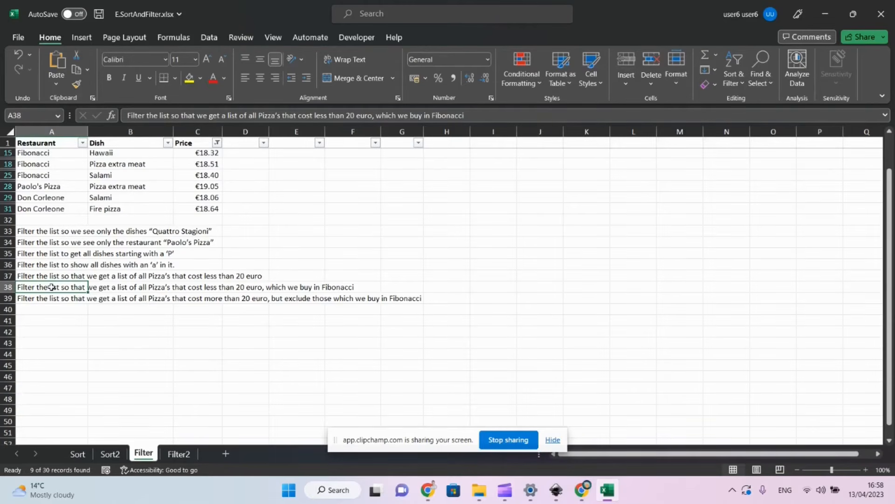
pyautogui.click(54, 299)
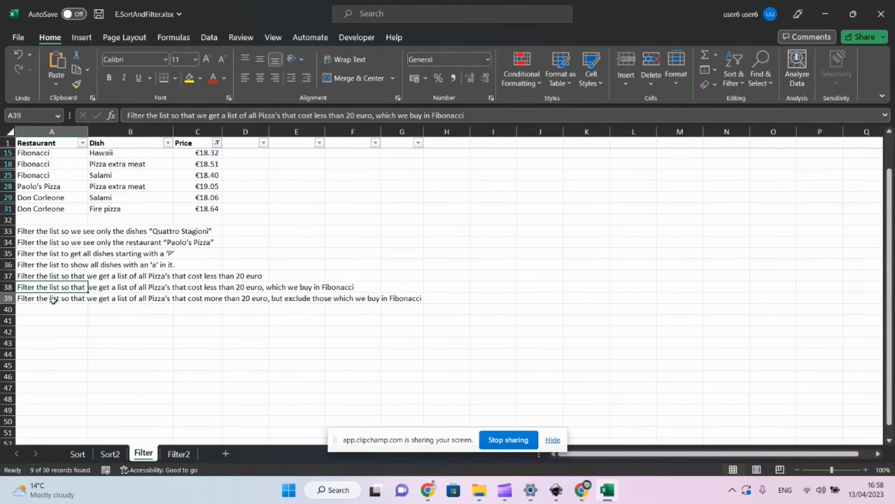
pyautogui.click(179, 455)
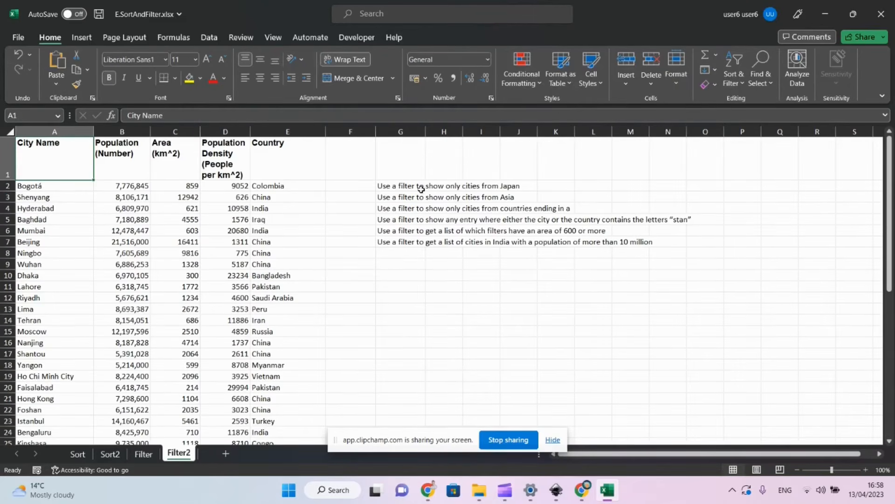
pyautogui.click(415, 186)
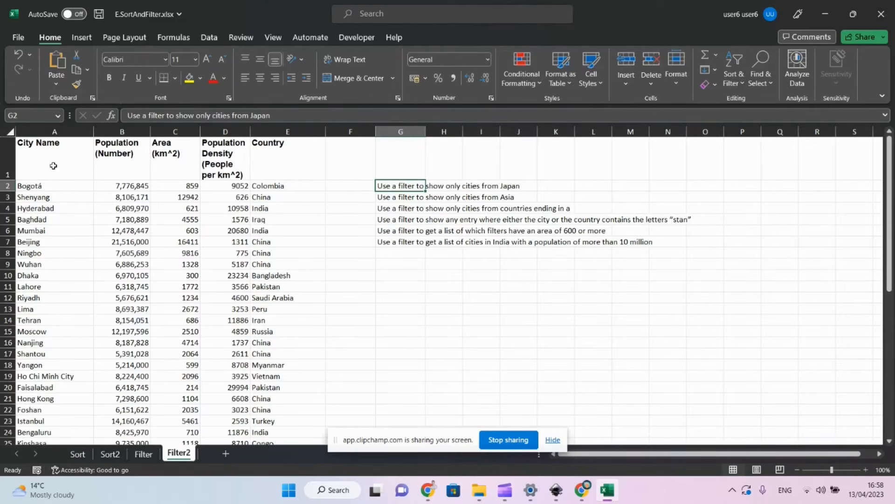
pyautogui.moveTo(53, 165); pyautogui.dragTo(272, 166)
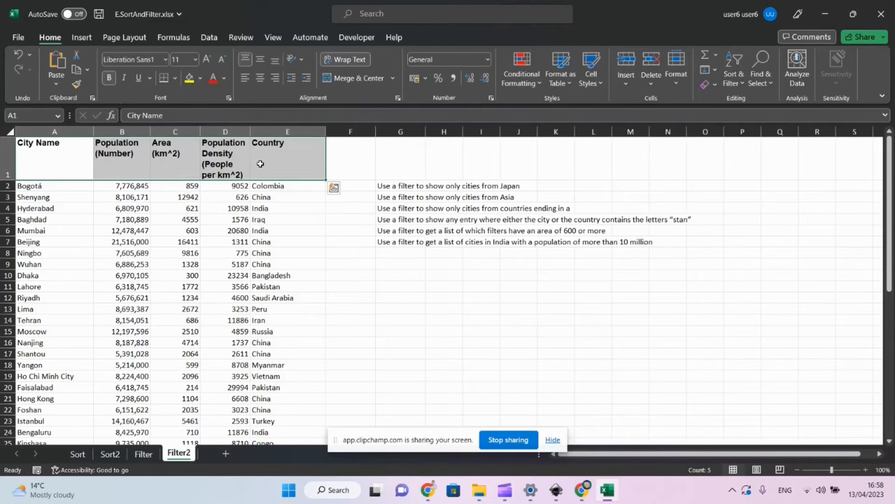
# - Switch to the A.Checklist document in Google Docs and check off Filter data with its comparison operators, Contains, Starts with and Ends with items
pyautogui.moveTo(608, 498)
pyautogui.moveTo(575, 500)
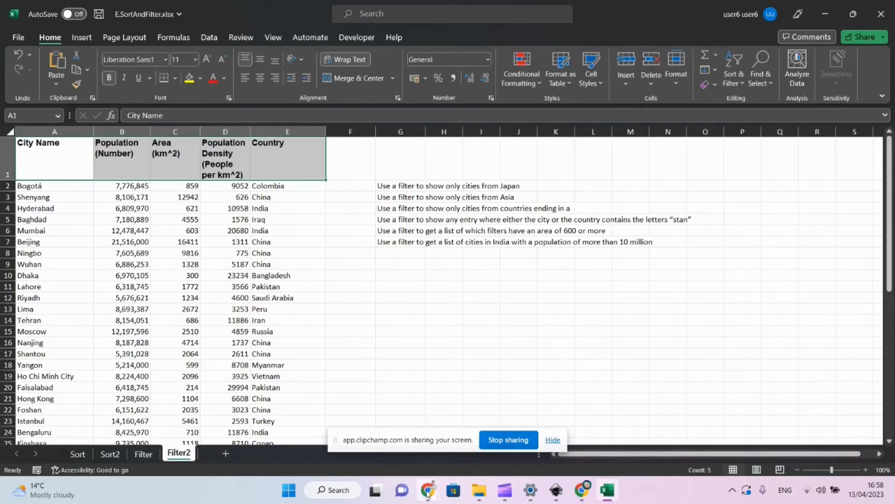
pyautogui.moveTo(429, 492)
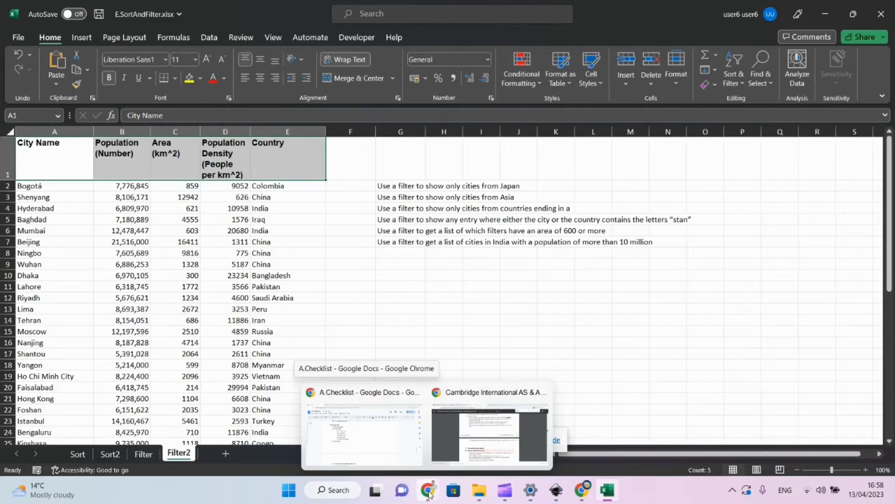
pyautogui.click(386, 455)
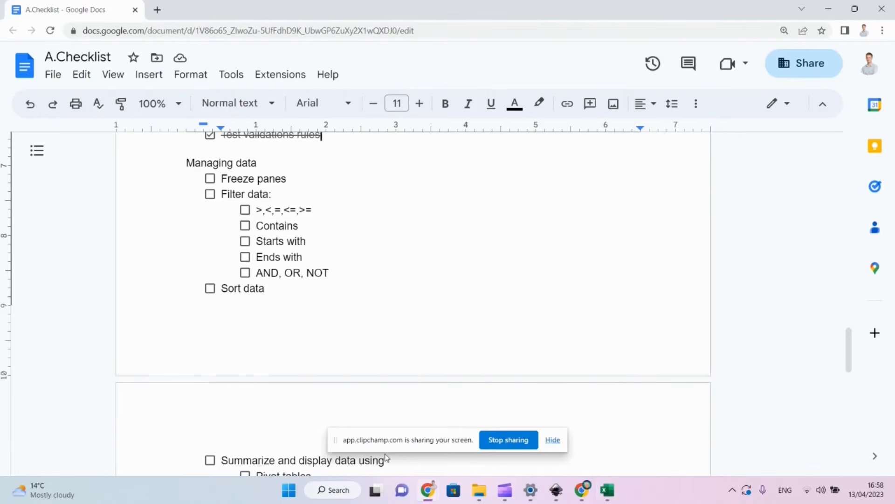
pyautogui.click(210, 194)
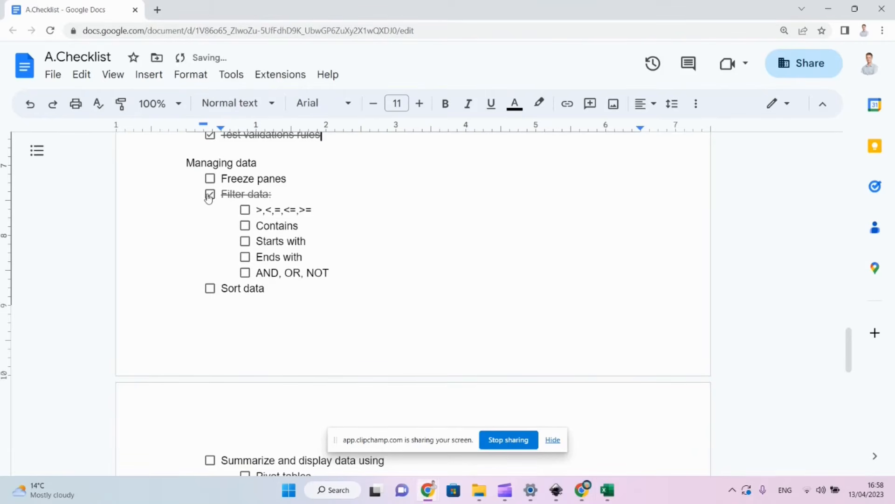
pyautogui.click(245, 209)
pyautogui.click(245, 225)
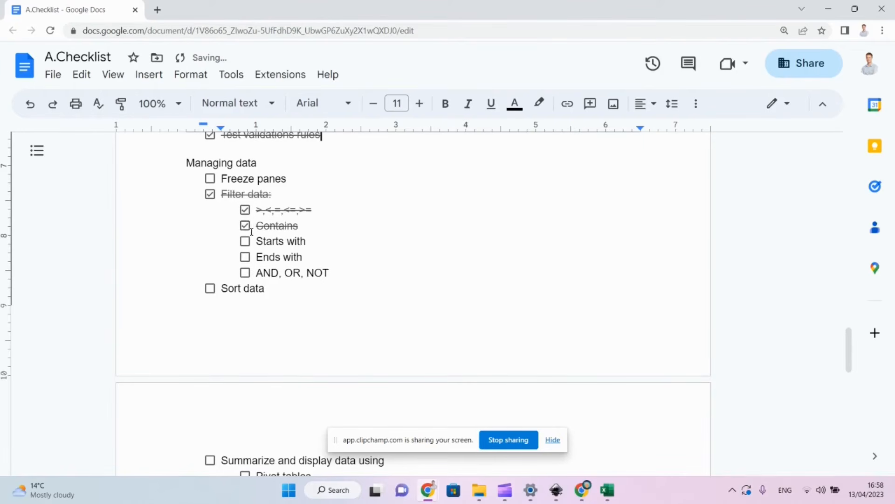
pyautogui.click(245, 241)
pyautogui.click(245, 256)
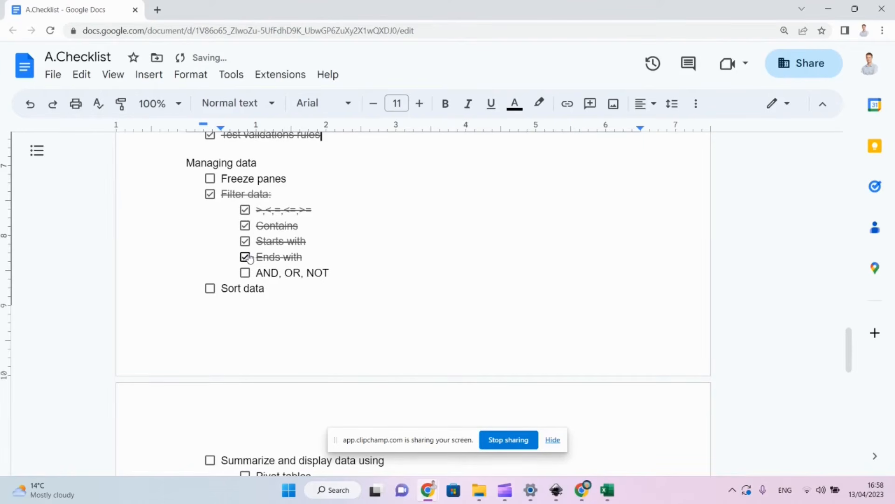
# - Review the AND, OR, NOT item in the checklist and switch back to E.SortAndFilter.xlsx in Excel
pyautogui.moveTo(264, 273); pyautogui.dragTo(320, 273)
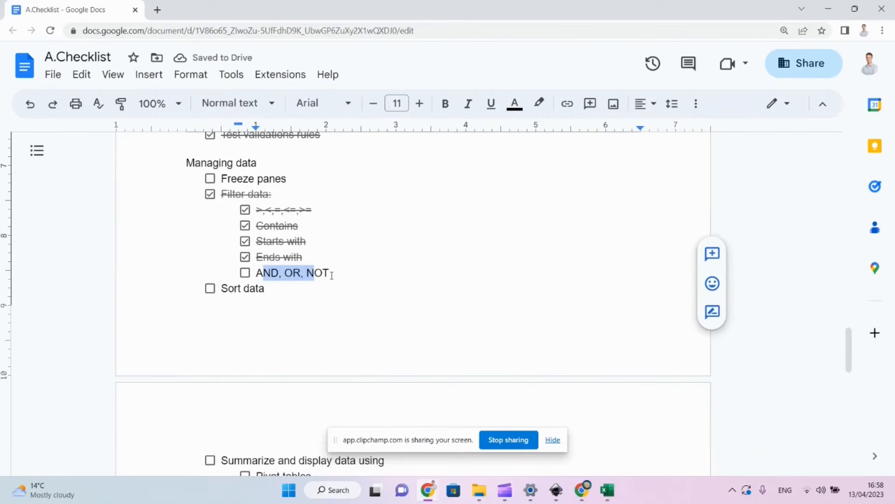
pyautogui.click(324, 273)
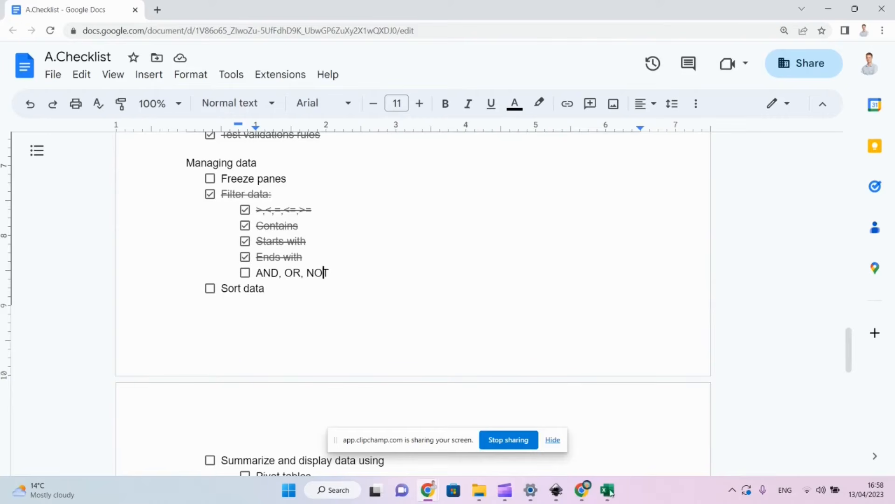
pyautogui.moveTo(609, 497)
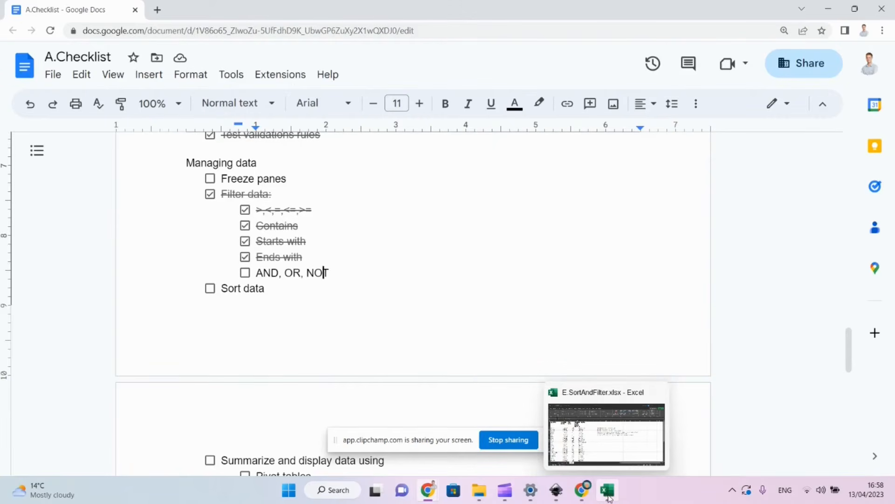
pyautogui.click(607, 455)
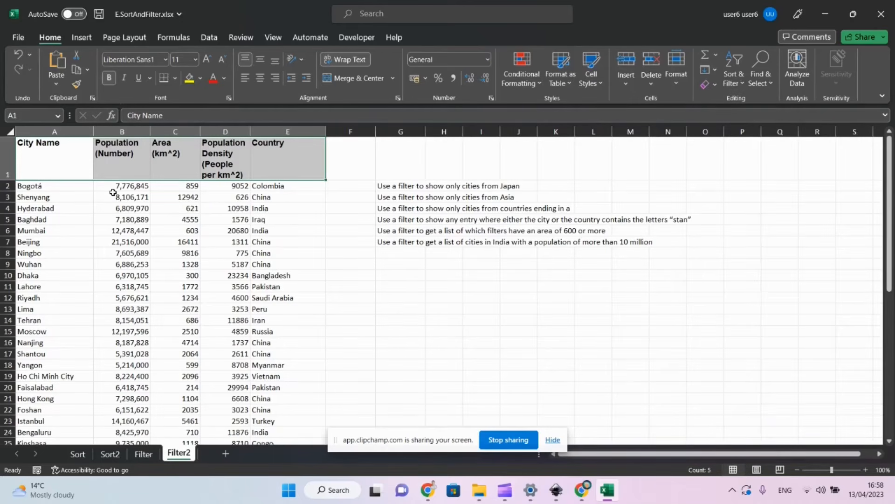
# - Turn on filtering for the city table's header row, starting from the City Name cell A1
pyautogui.click(55, 155)
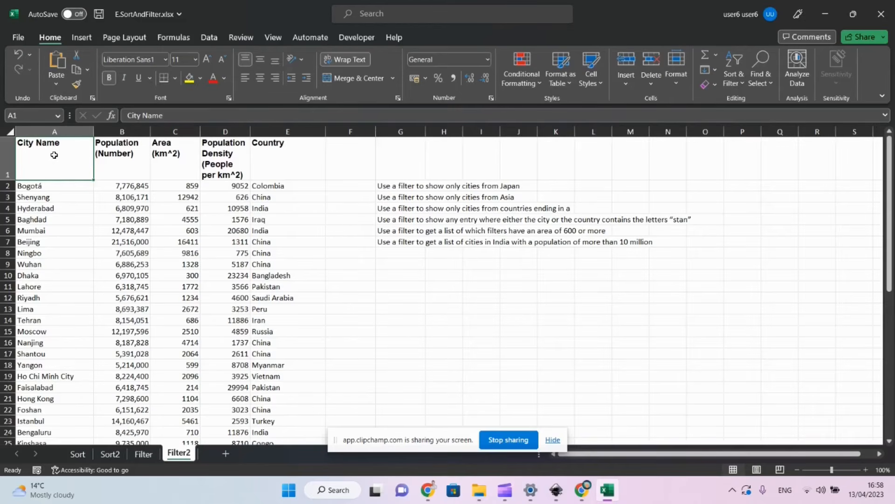
pyautogui.click(735, 69)
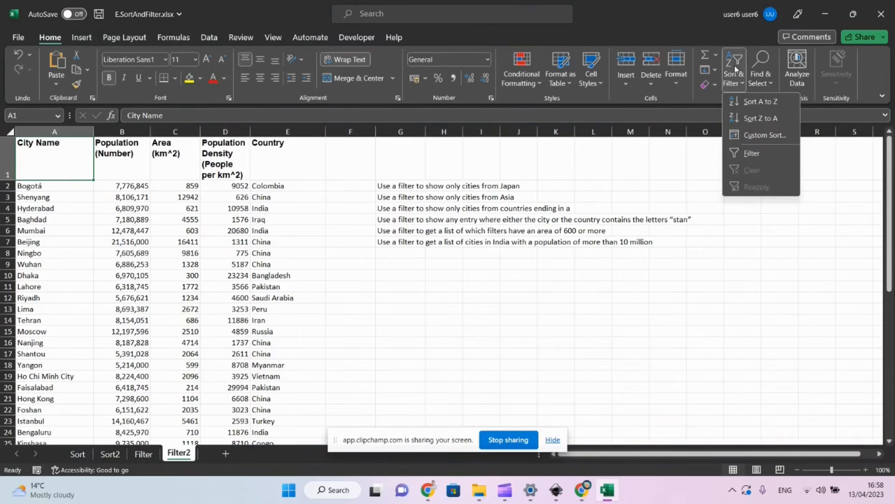
pyautogui.click(753, 152)
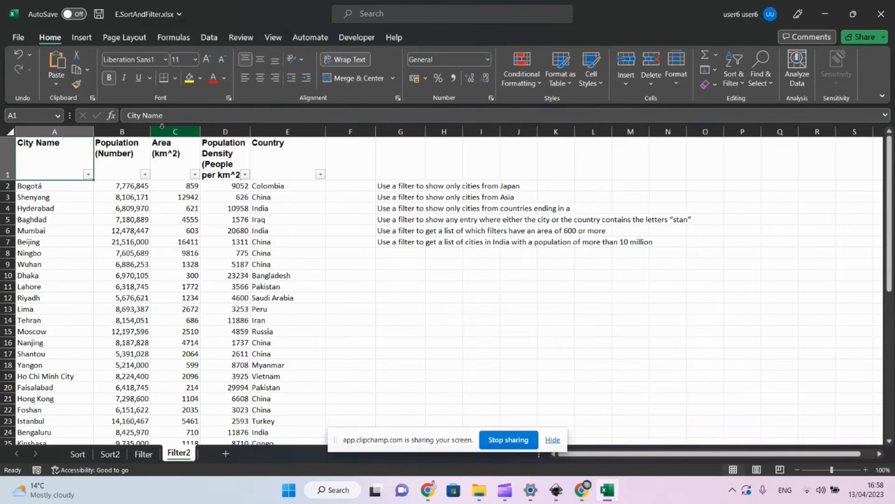
# - Filter the City Name column for names that begin with B and end with a, combining the two conditions with And
pyautogui.click(88, 174)
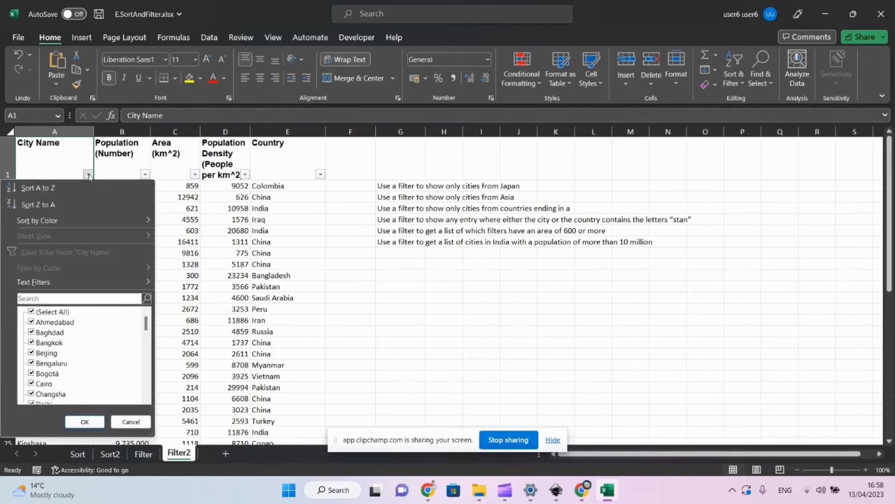
pyautogui.moveTo(45, 283)
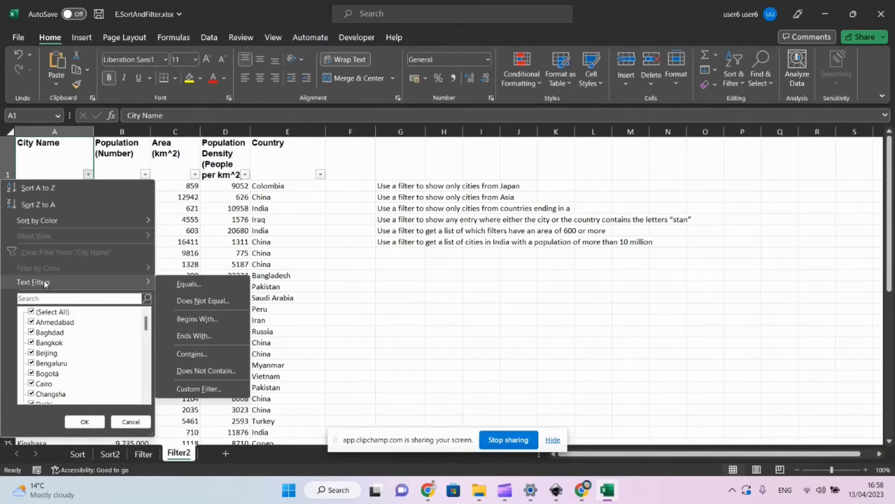
pyautogui.click(214, 318)
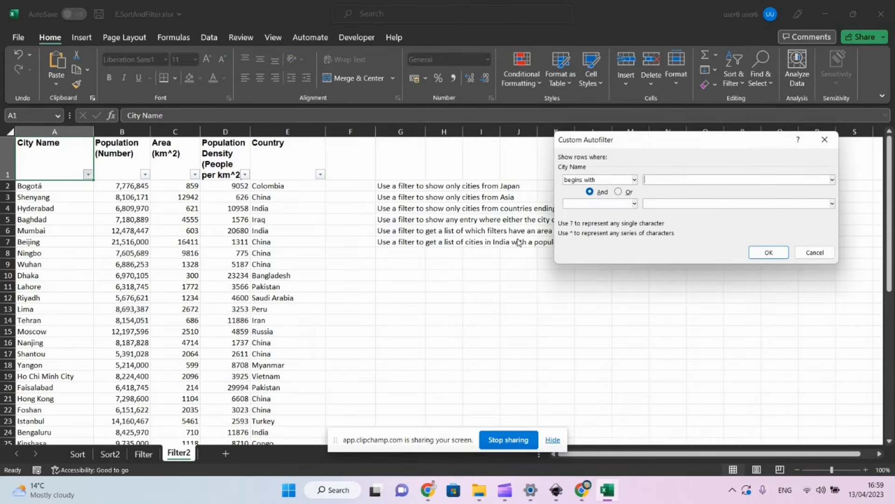
pyautogui.click(608, 205)
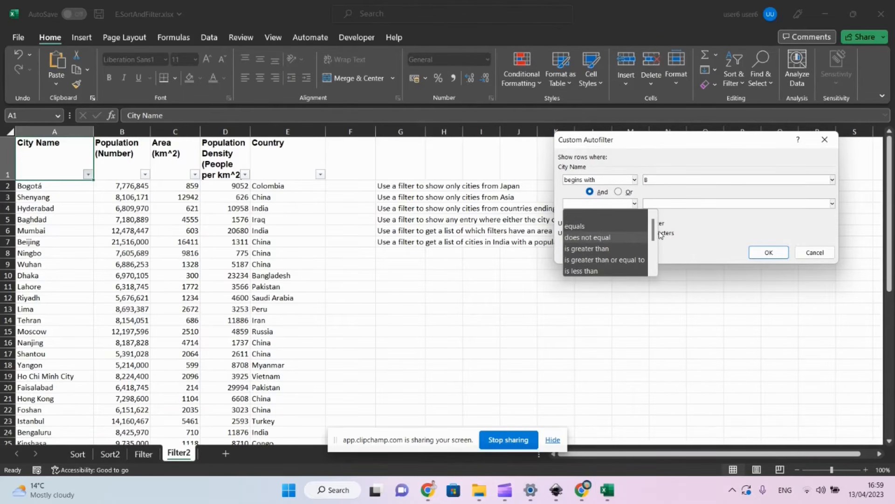
pyautogui.moveTo(659, 232); pyautogui.dragTo(655, 256)
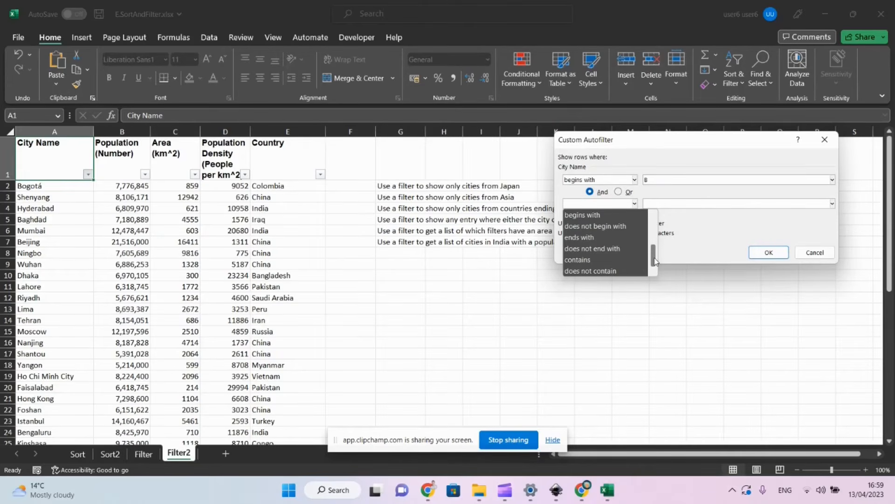
pyautogui.click(609, 237)
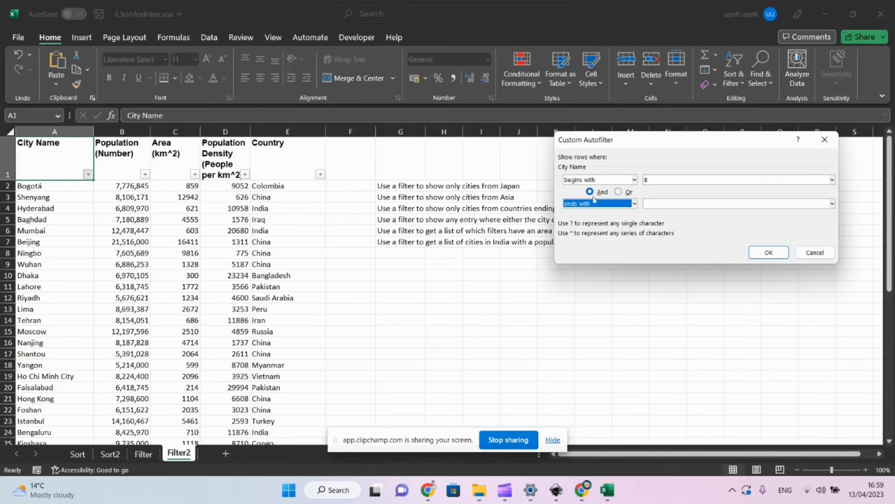
pyautogui.click(661, 203)
pyautogui.write('a')
pyautogui.click(768, 254)
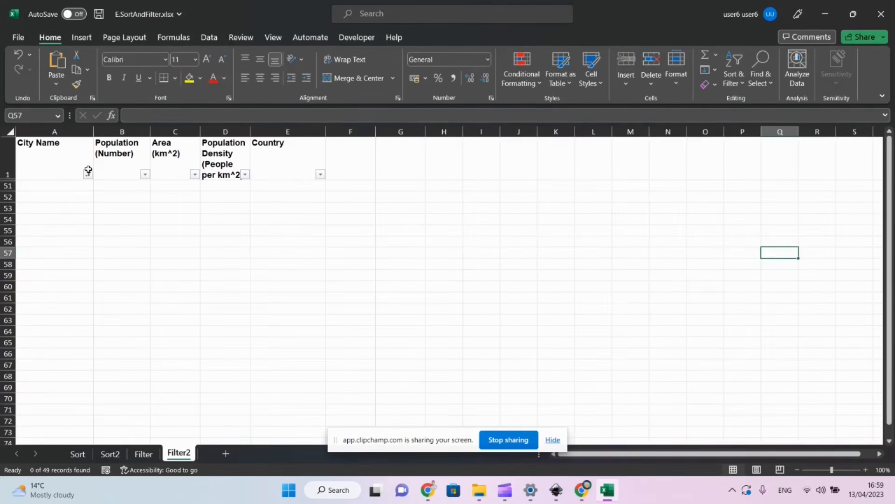
# - Change the City Name custom filter to combine its two conditions with Or, and clear the column's filter after checking the listed cities
pyautogui.click(88, 174)
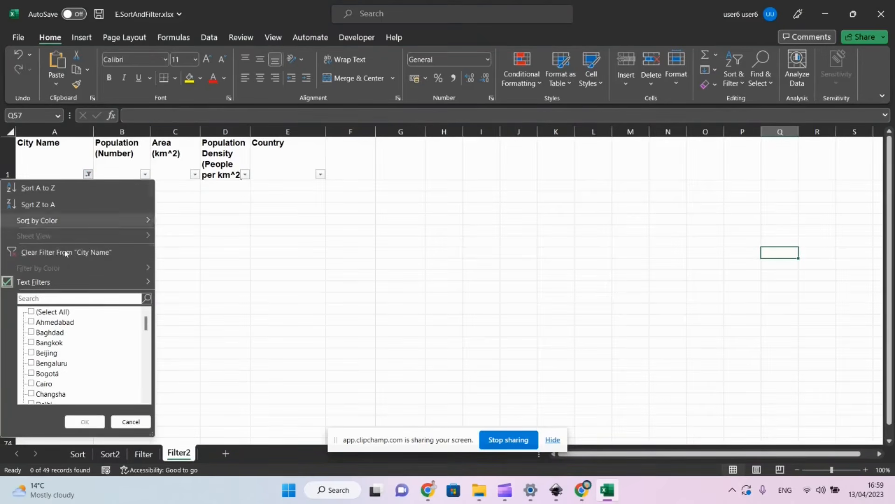
pyautogui.moveTo(66, 280)
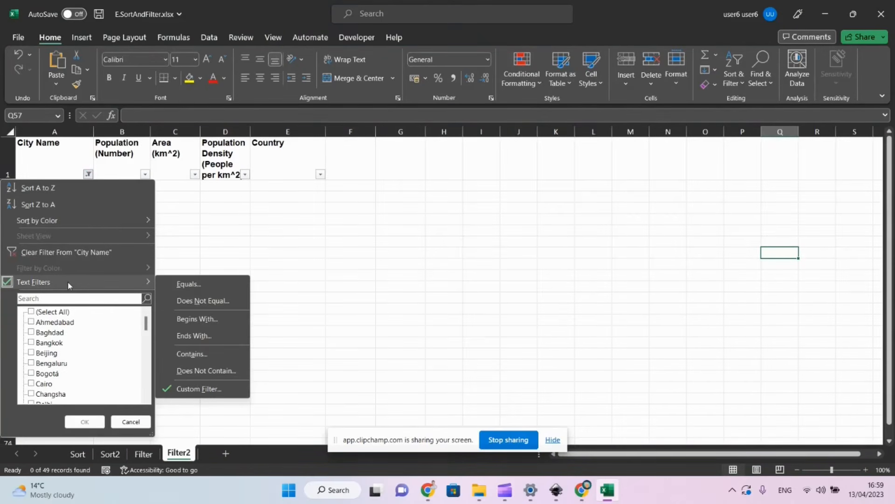
pyautogui.click(193, 388)
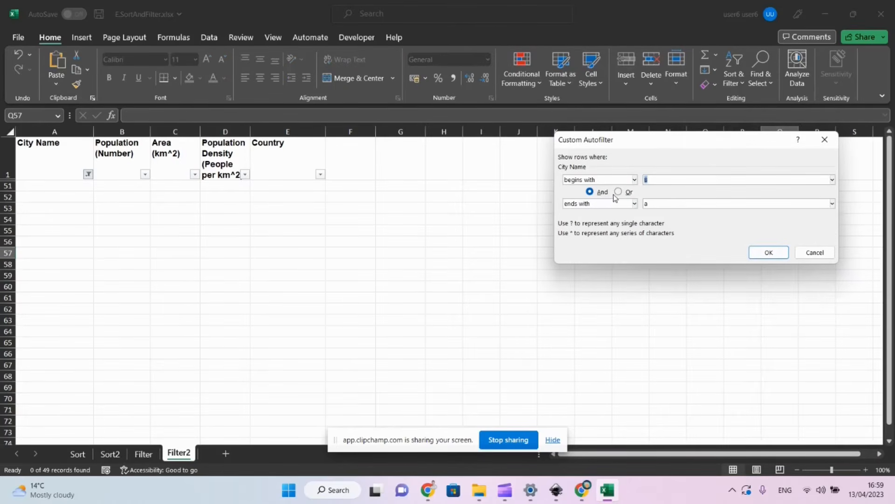
pyautogui.click(619, 191)
pyautogui.click(767, 253)
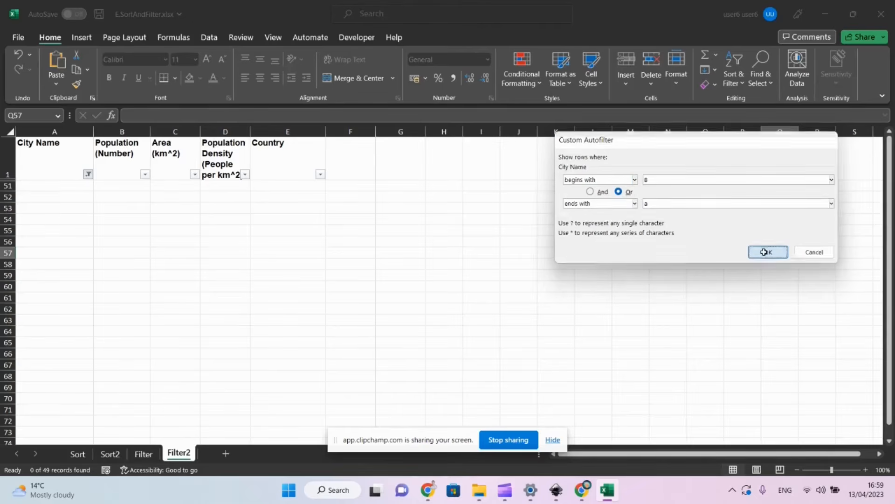
pyautogui.click(32, 187)
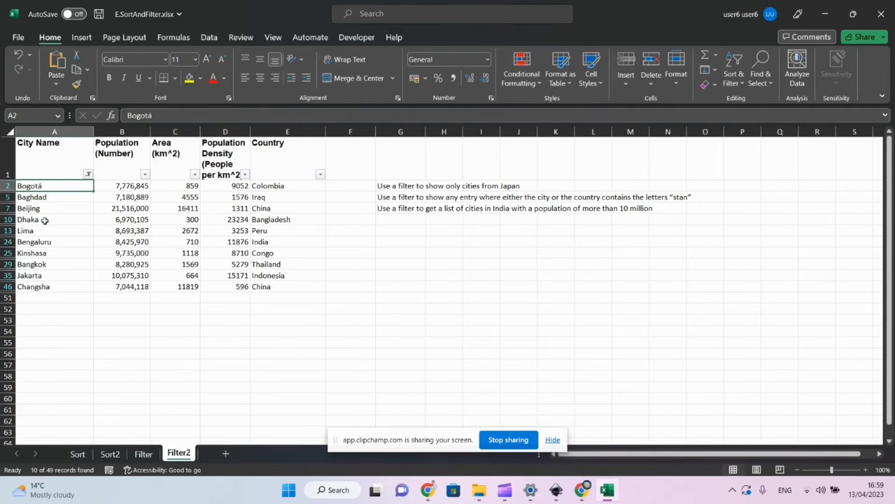
pyautogui.click(88, 174)
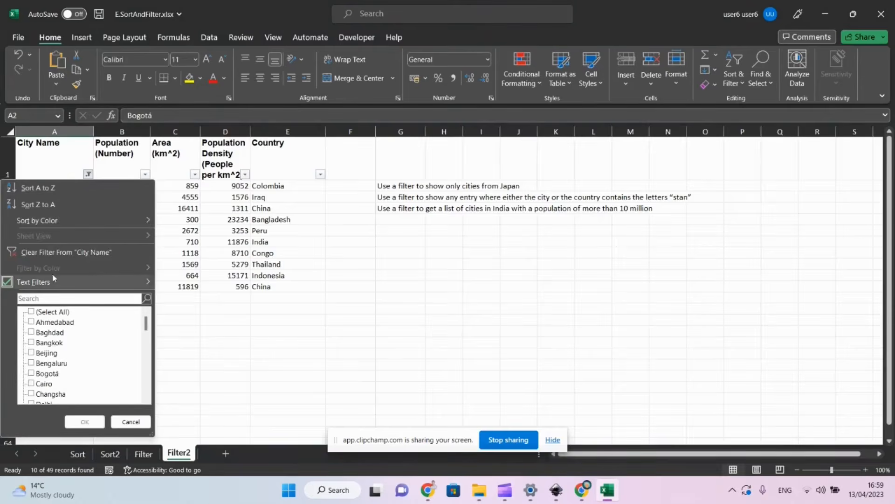
pyautogui.click(49, 250)
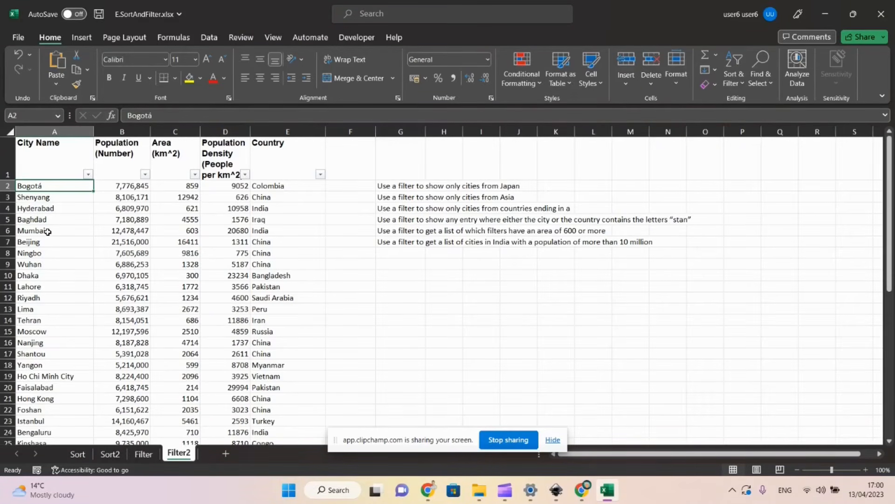
# - Filter the City Name column for names that begin with M and end with i, and clear the filter after checking the match
pyautogui.click(94, 176)
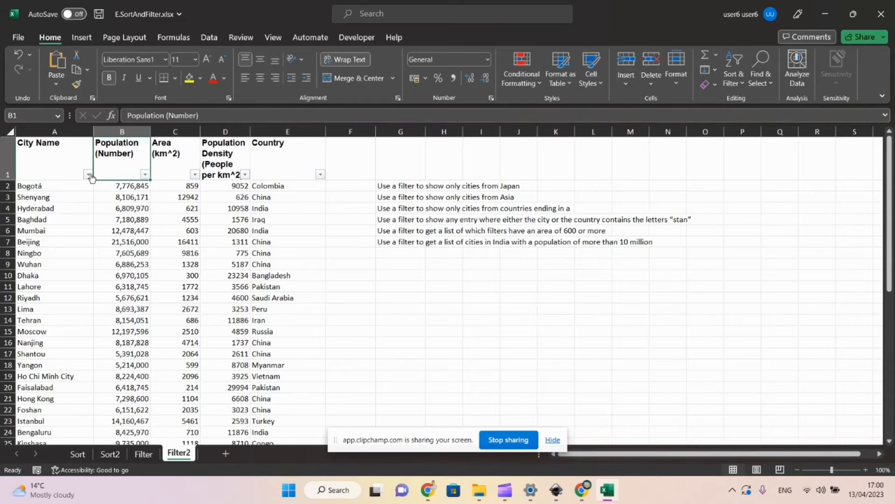
pyautogui.click(88, 174)
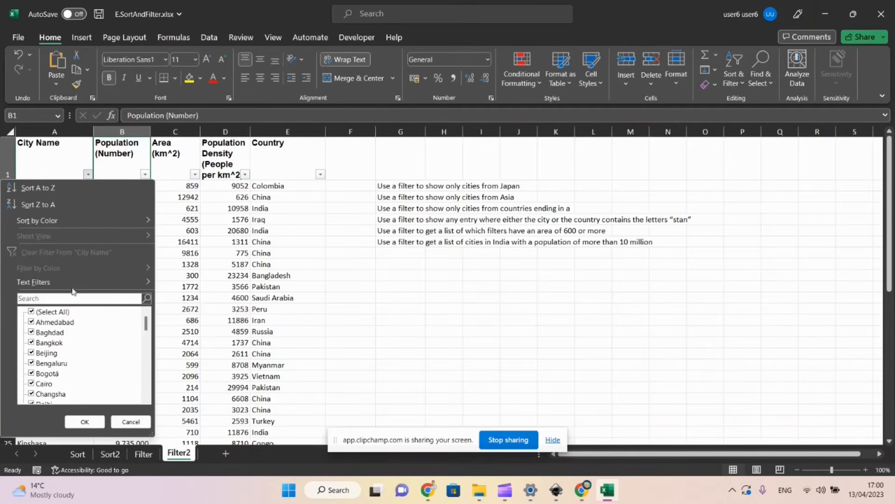
pyautogui.moveTo(84, 282)
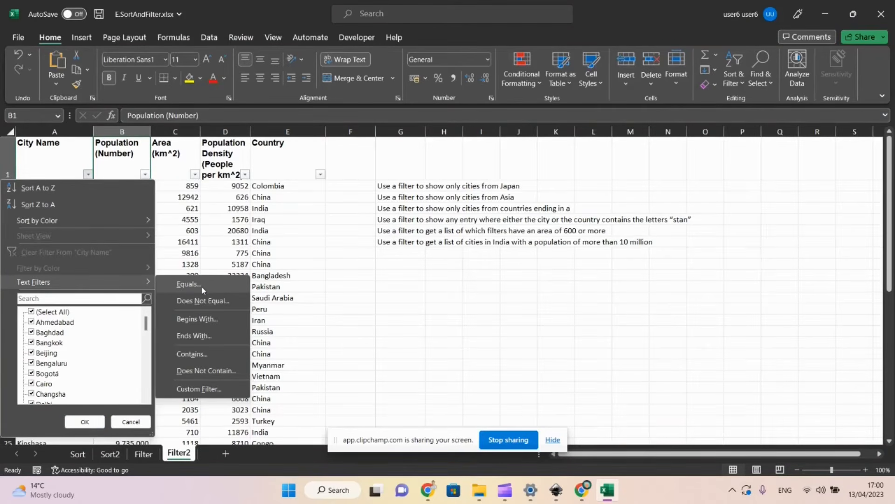
pyautogui.click(205, 320)
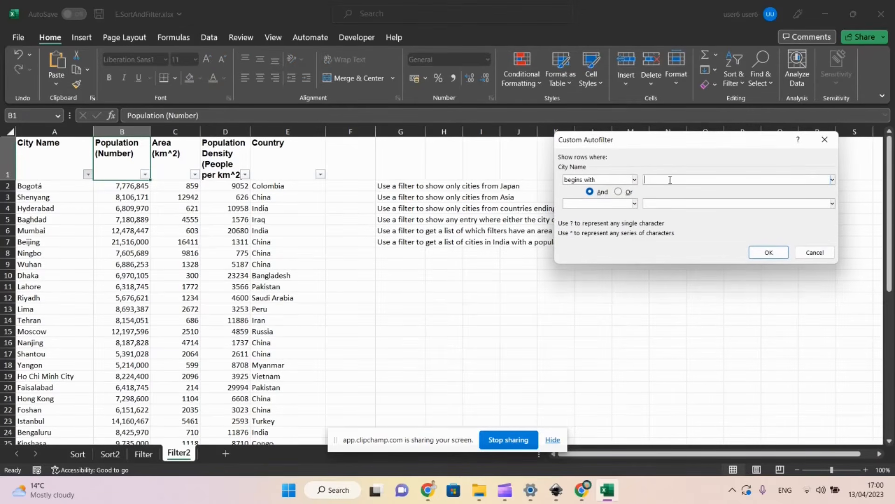
pyautogui.write('M')
pyautogui.click(588, 204)
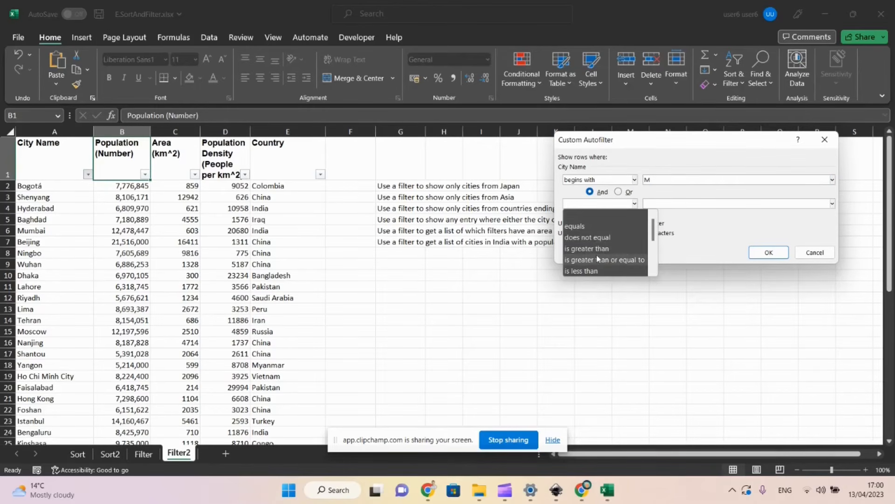
pyautogui.scroll(-2, 597, 255)
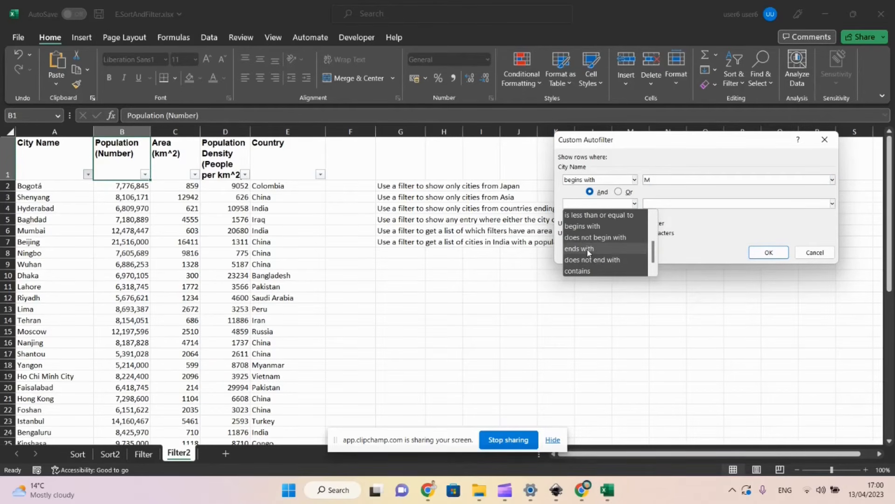
pyautogui.click(589, 248)
pyautogui.click(698, 205)
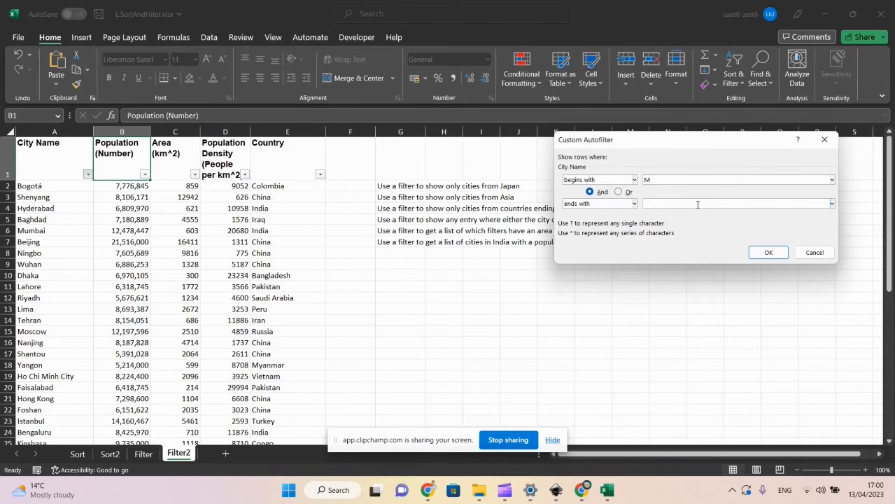
pyautogui.write('i')
pyautogui.click(758, 251)
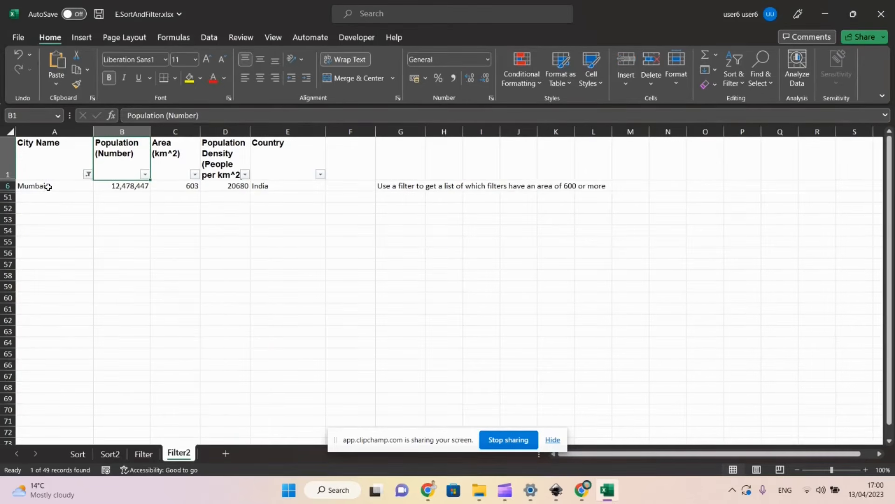
pyautogui.click(49, 187)
pyautogui.click(88, 174)
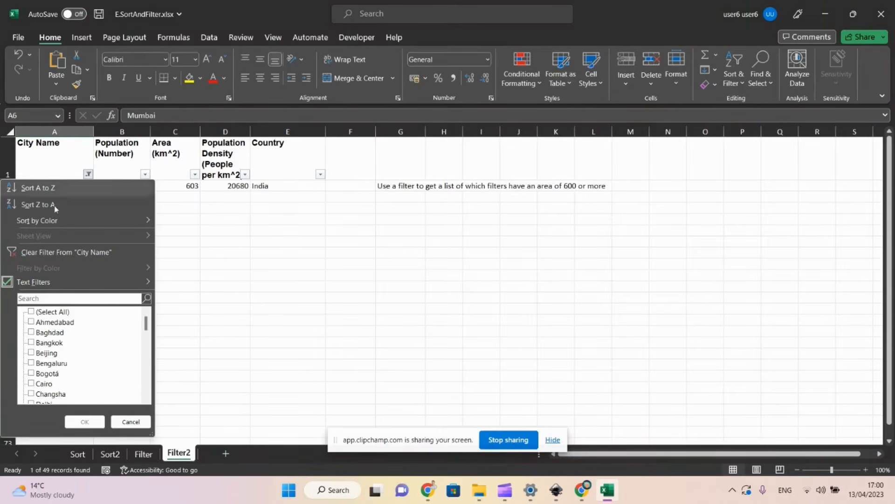
pyautogui.click(42, 252)
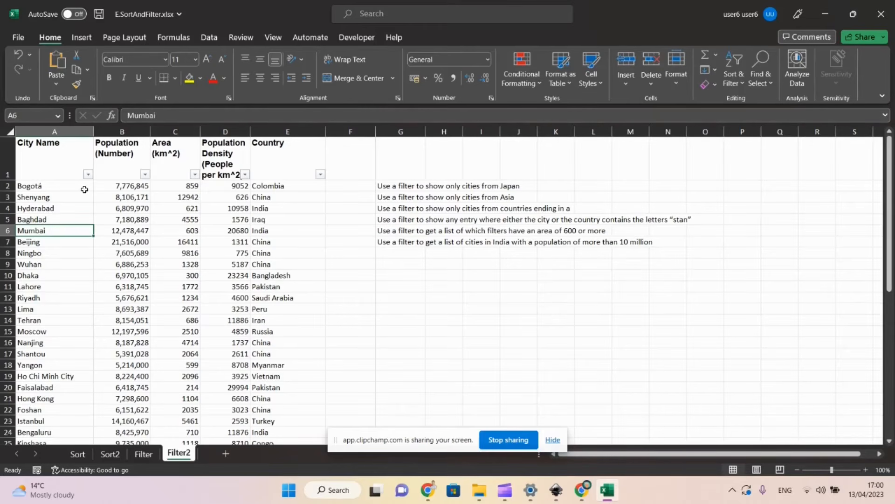
# - Examine the comparison operators offered for the second condition in the City Name custom filter, including the negative ones, and cancel the filter
pyautogui.click(88, 174)
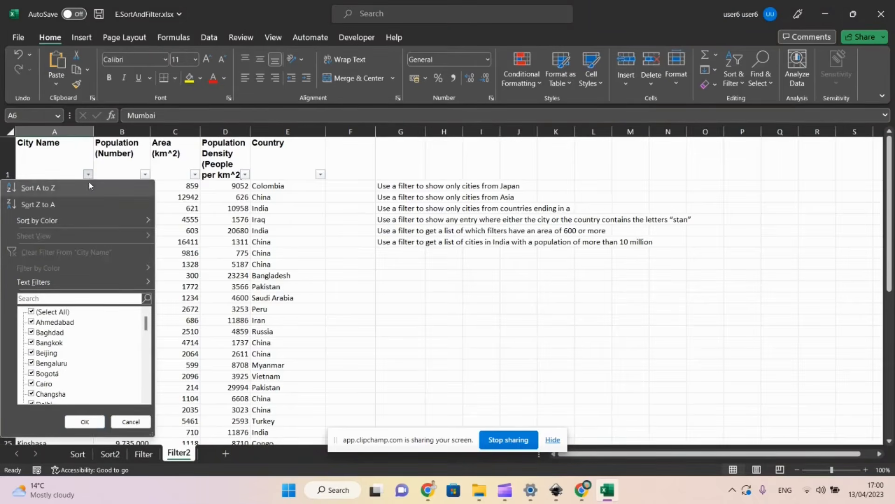
pyautogui.moveTo(89, 286)
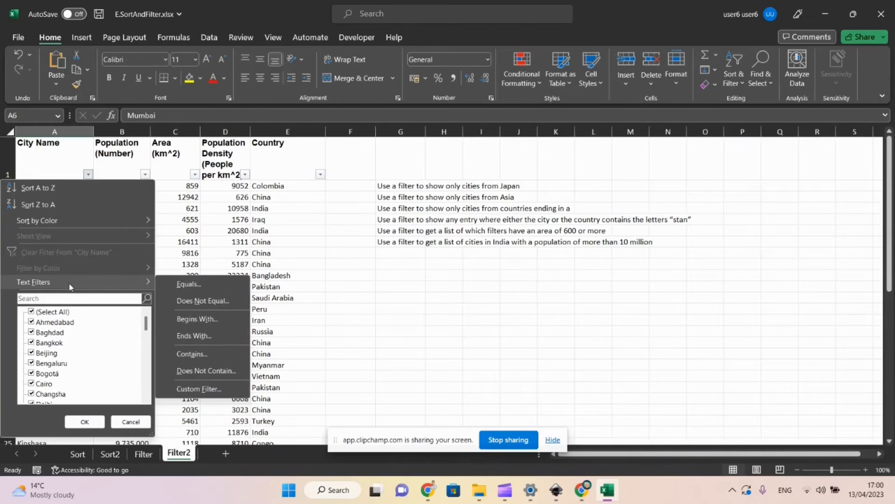
pyautogui.click(194, 389)
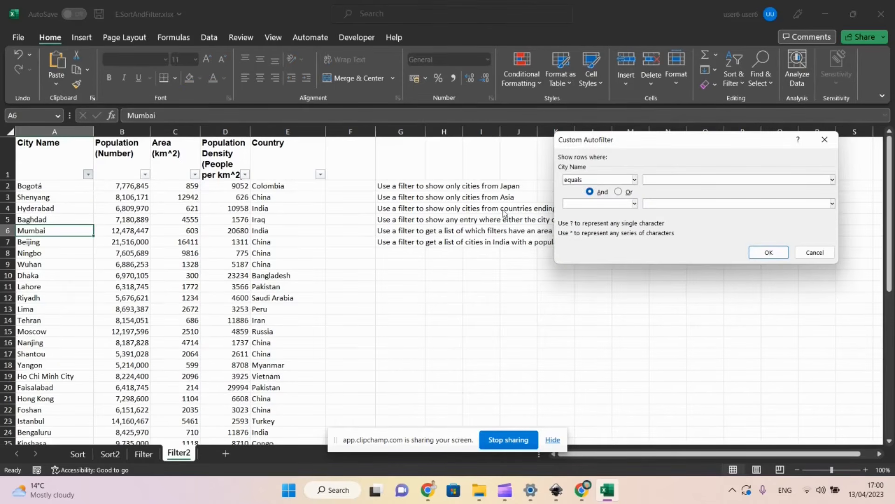
pyautogui.click(579, 207)
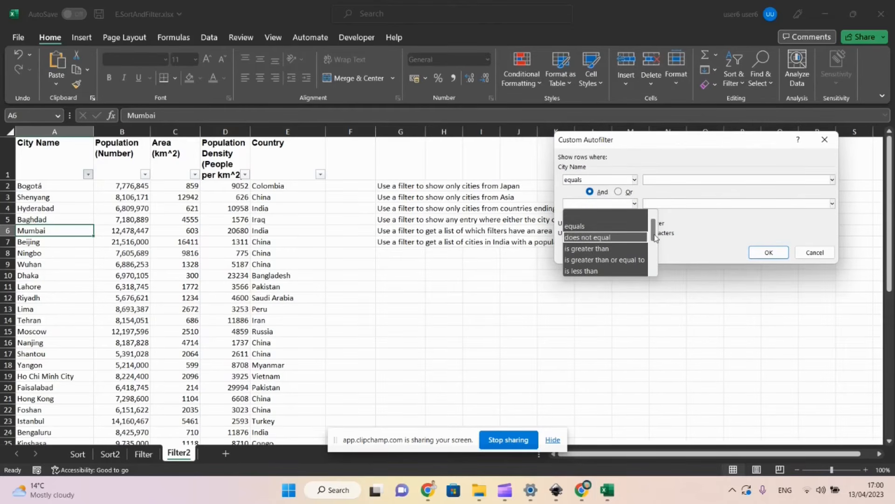
pyautogui.moveTo(655, 238); pyautogui.dragTo(657, 289)
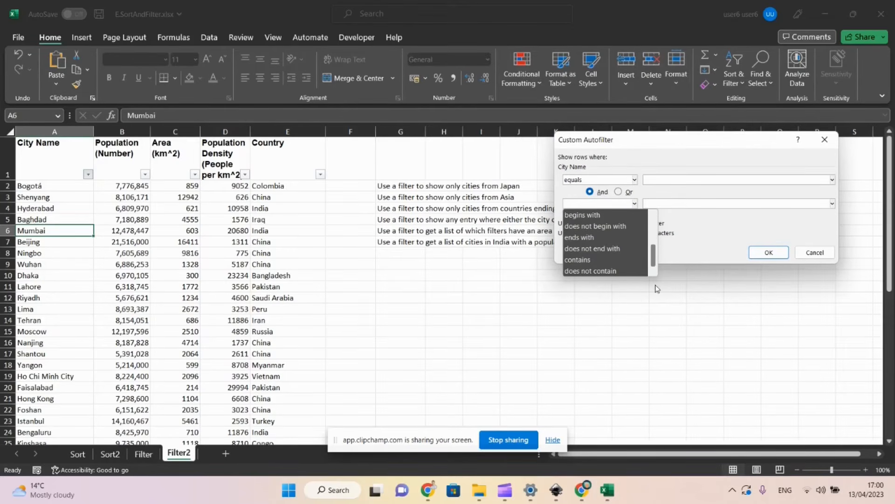
pyautogui.click(812, 253)
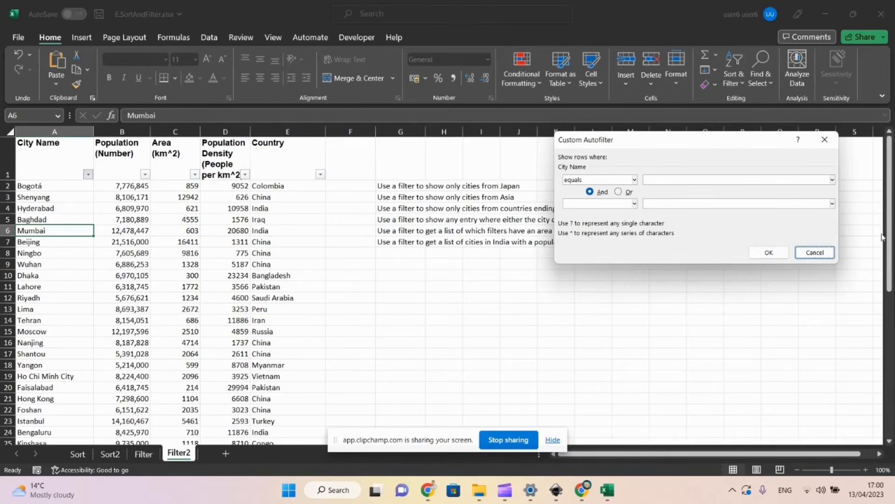
pyautogui.click(833, 253)
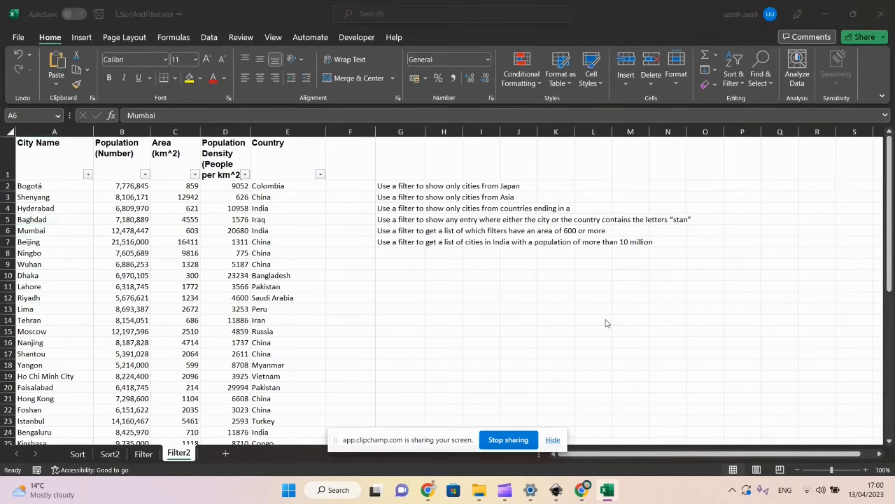
# - Switch to the A.Checklist document and tick off AND, OR, NOT, Sort data and Freeze panes under Managing data
pyautogui.hotkey('alt', 'Tab')
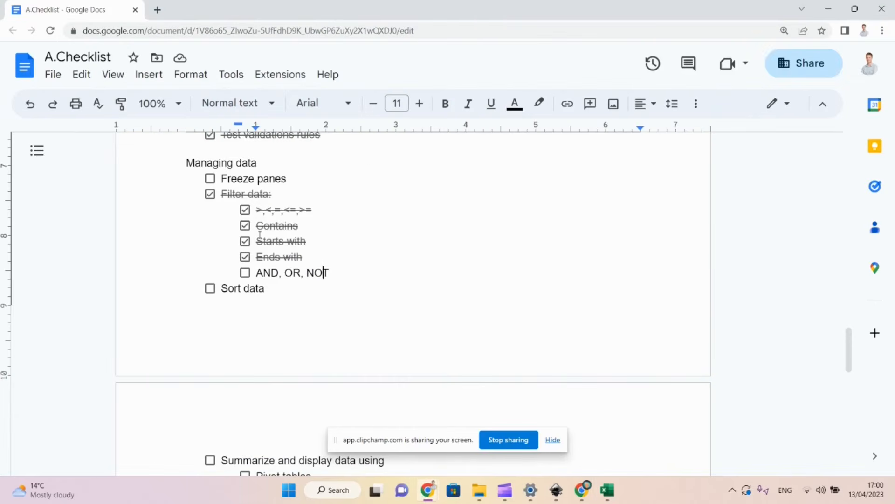
pyautogui.click(244, 272)
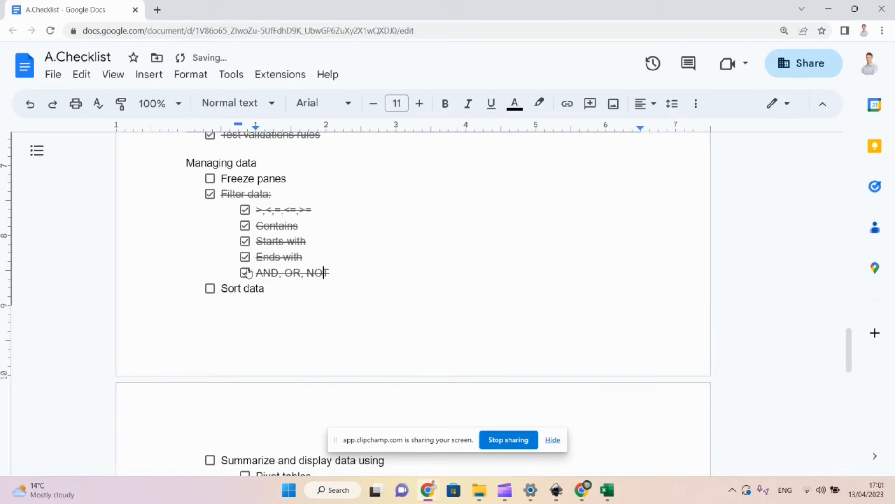
pyautogui.click(210, 288)
pyautogui.click(210, 179)
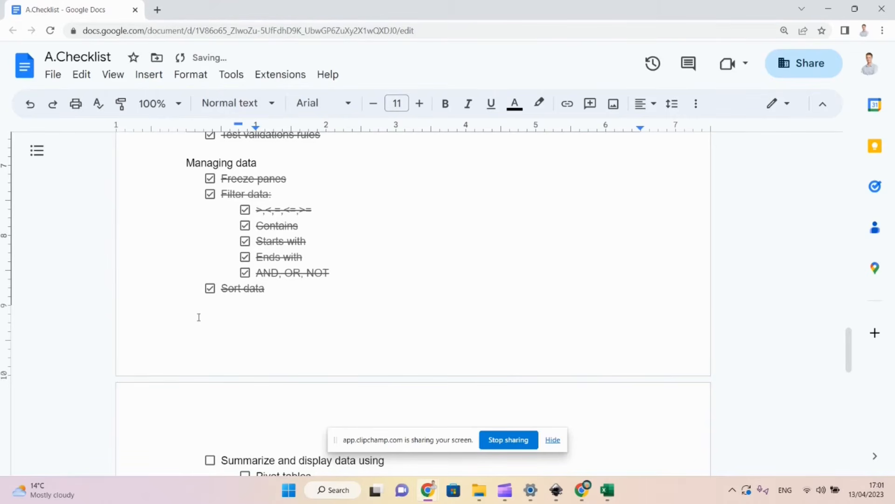
# - Review the checklist items on summarizing and displaying data with pivot tables and pivot charts
pyautogui.scroll(-4, 198, 317)
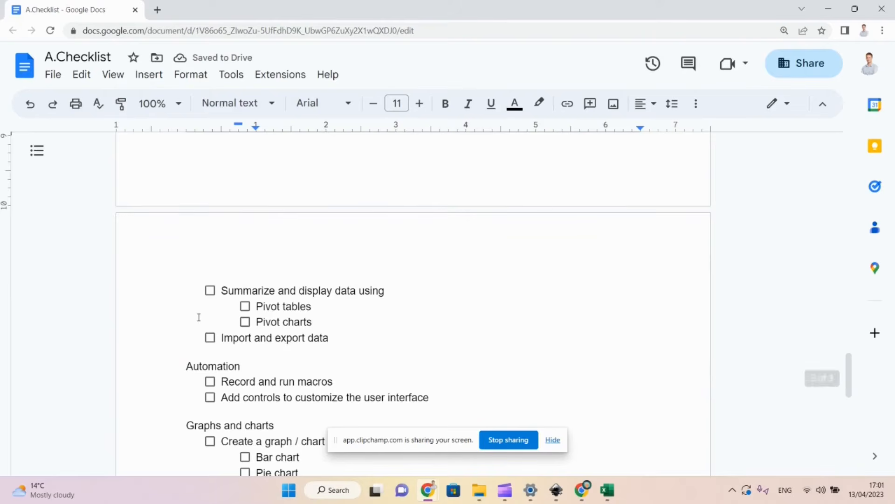
pyautogui.moveTo(255, 292); pyautogui.dragTo(322, 314)
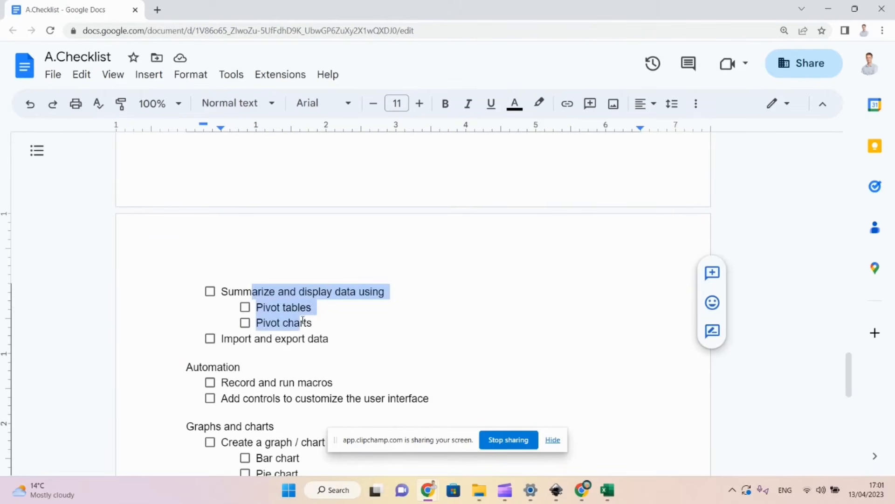
pyautogui.doubleClick(303, 321)
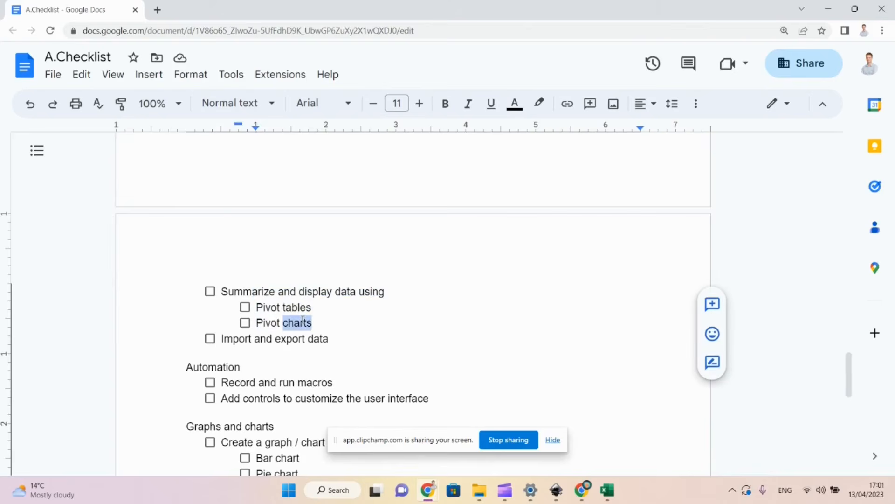
# - Switch to the F.PivotTables.xlsx workbook in Excel and look through the DataSet1 records from the first row to the last
pyautogui.hotkey('alt', 'Tab')
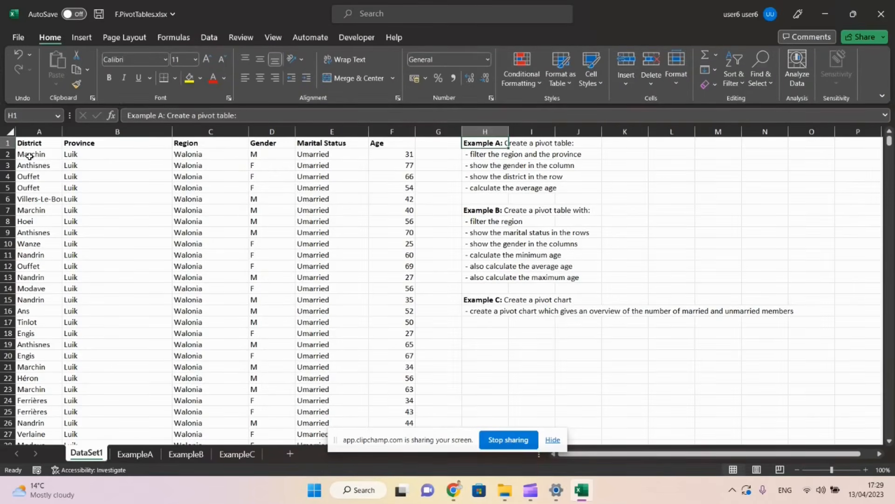
pyautogui.click(29, 156)
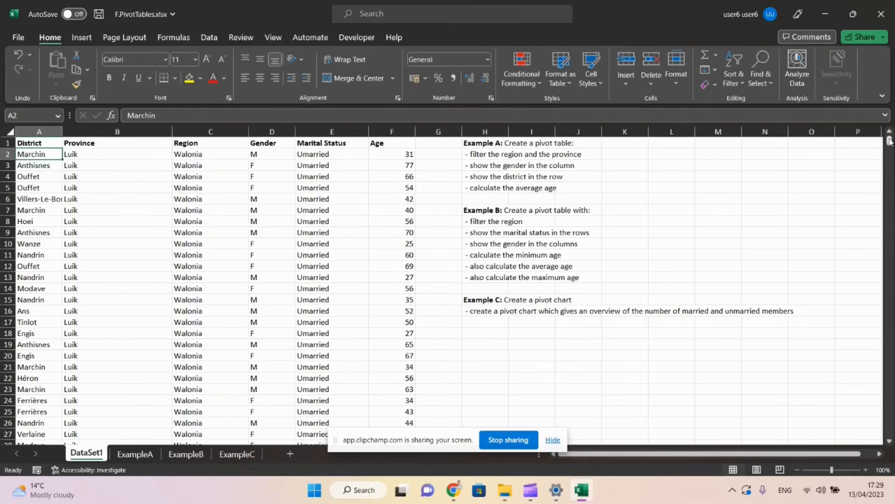
pyautogui.moveTo(890, 141); pyautogui.dragTo(889, 431)
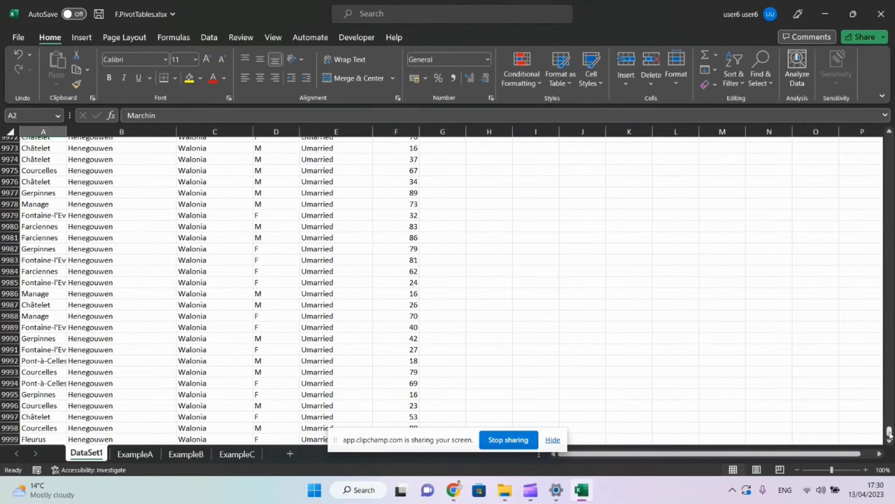
pyautogui.moveTo(890, 432); pyautogui.dragTo(828, 128)
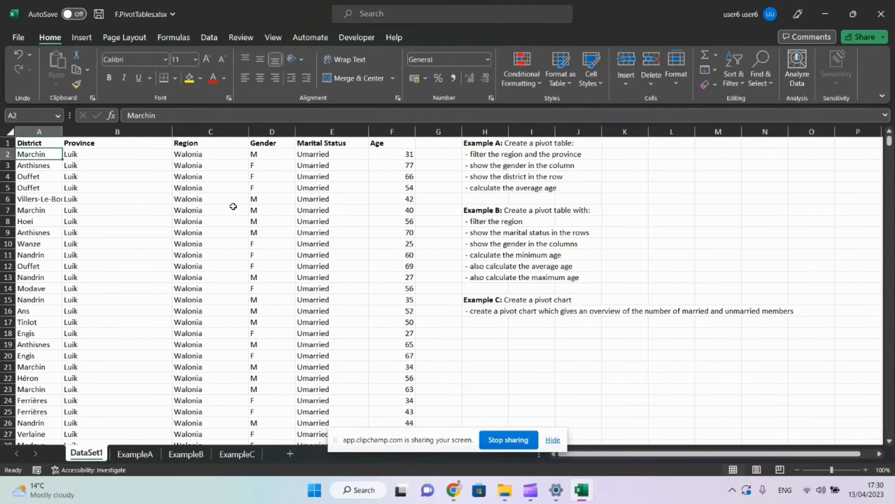
# - On the ExampleA sheet, hide the PivotTable Fields list and set the pivot table's Province filter to (All)
pyautogui.click(125, 454)
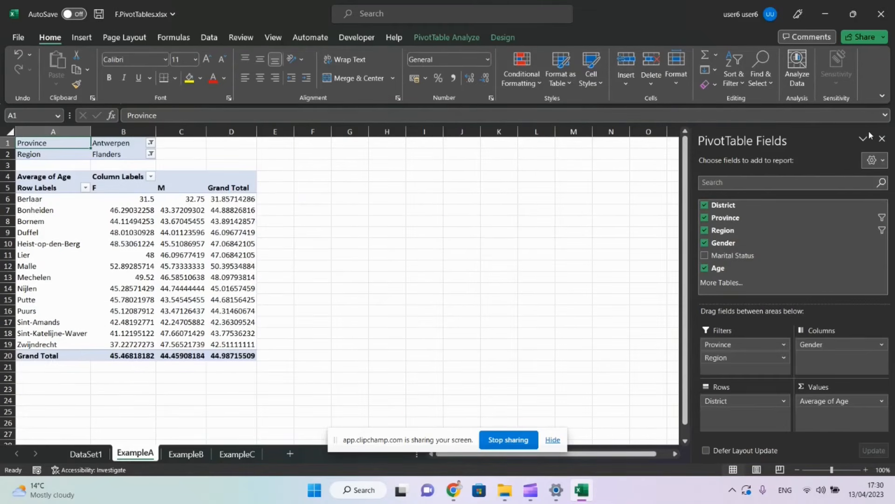
pyautogui.click(882, 138)
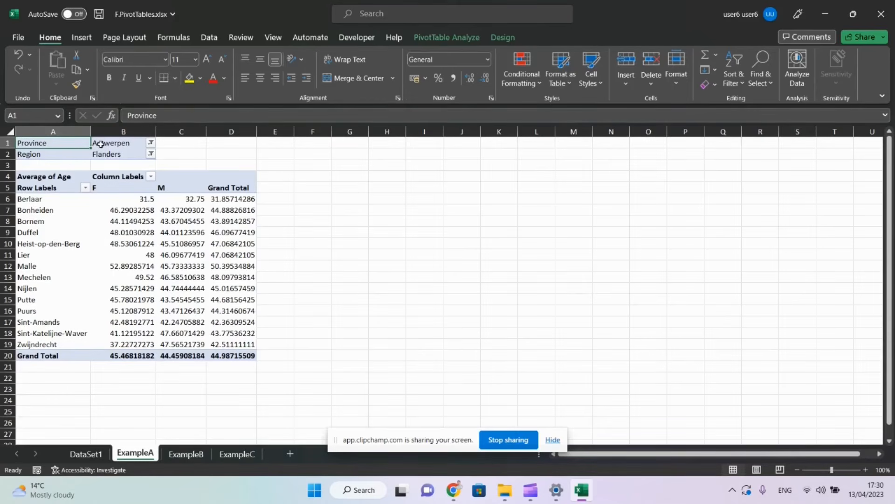
pyautogui.click(150, 143)
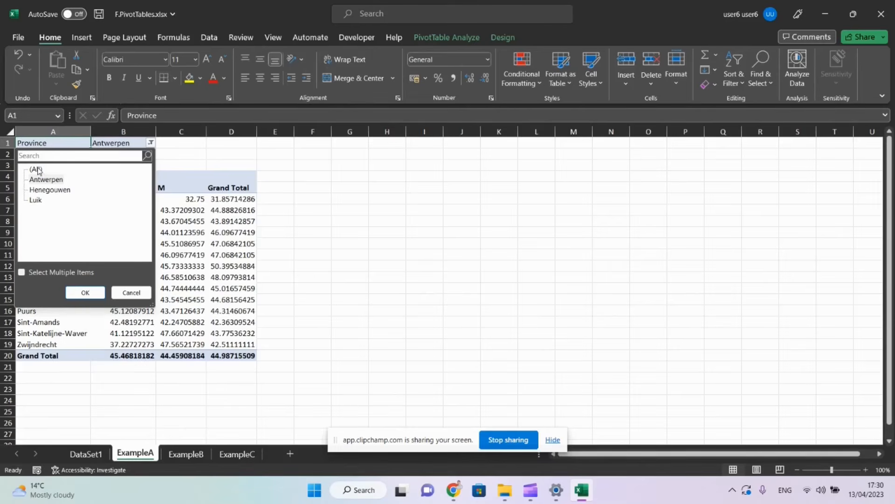
pyautogui.click(38, 169)
pyautogui.click(83, 292)
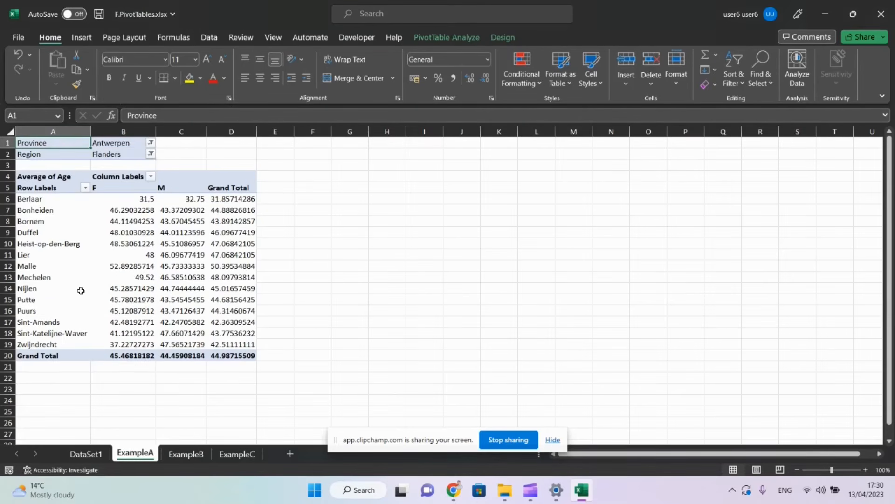
# - Set the pivot table's Region filter to (All) and look through the listed districts
pyautogui.click(149, 154)
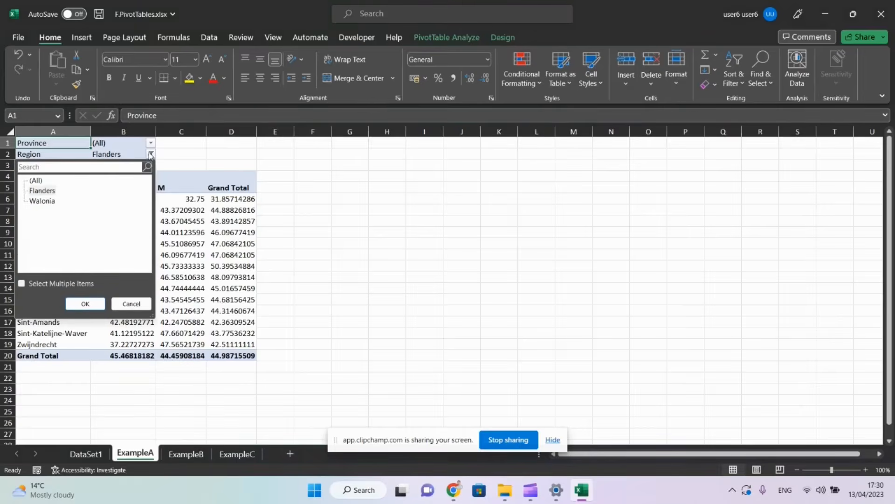
pyautogui.click(85, 302)
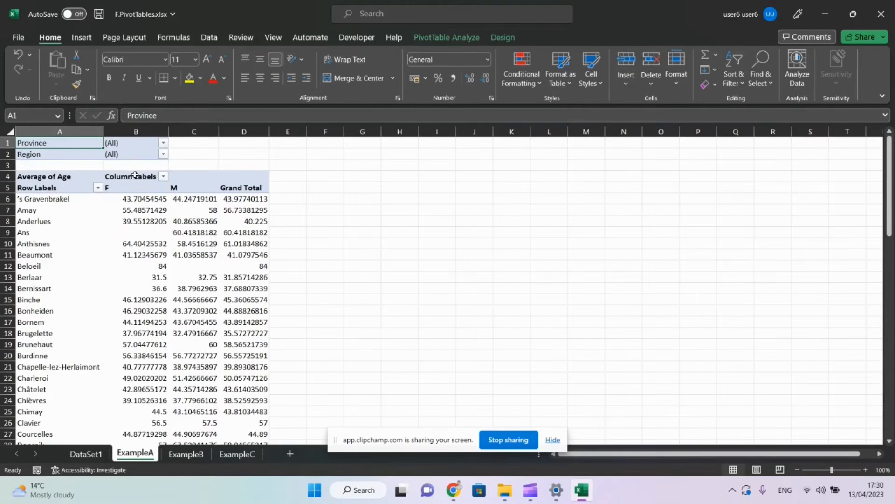
pyautogui.scroll(-8, 127, 305)
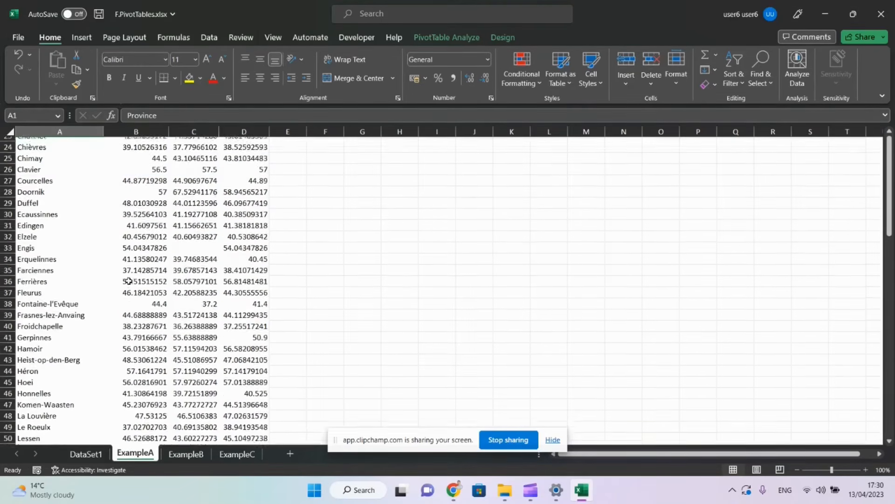
pyautogui.scroll(8, 127, 283)
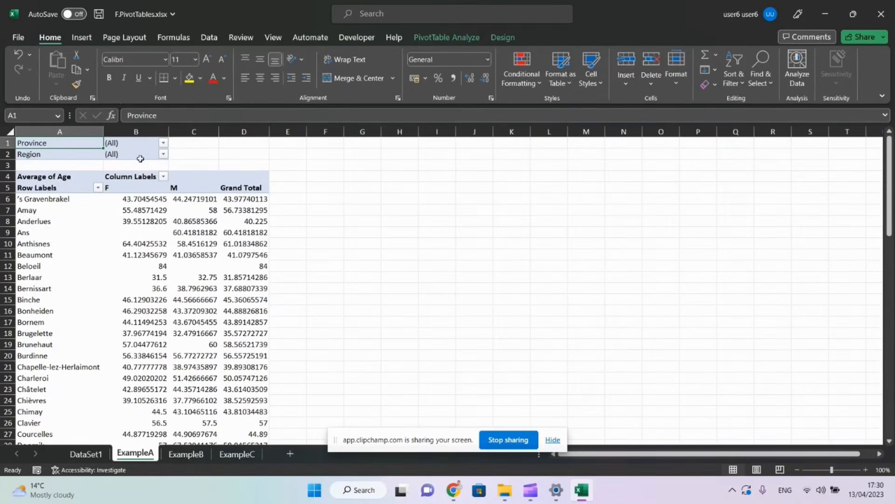
# - Set the pivot table's Region filter to Flanders and highlight the districts listed in the rows
pyautogui.click(164, 155)
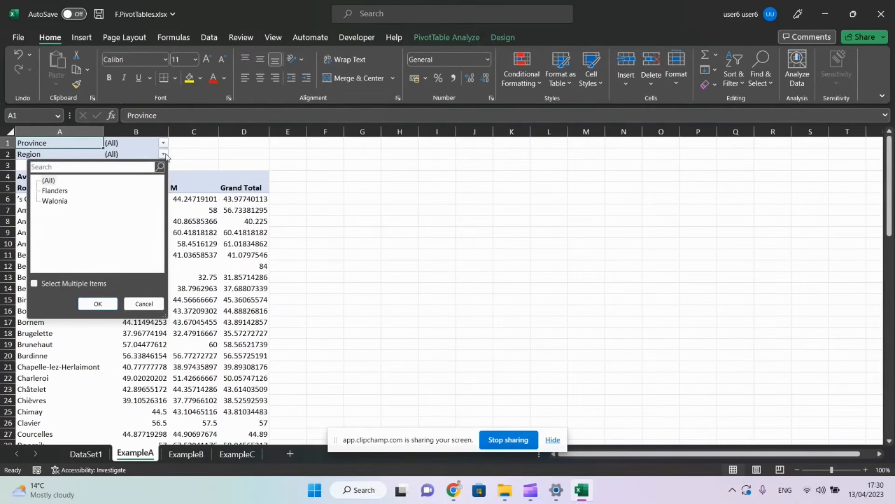
pyautogui.click(54, 191)
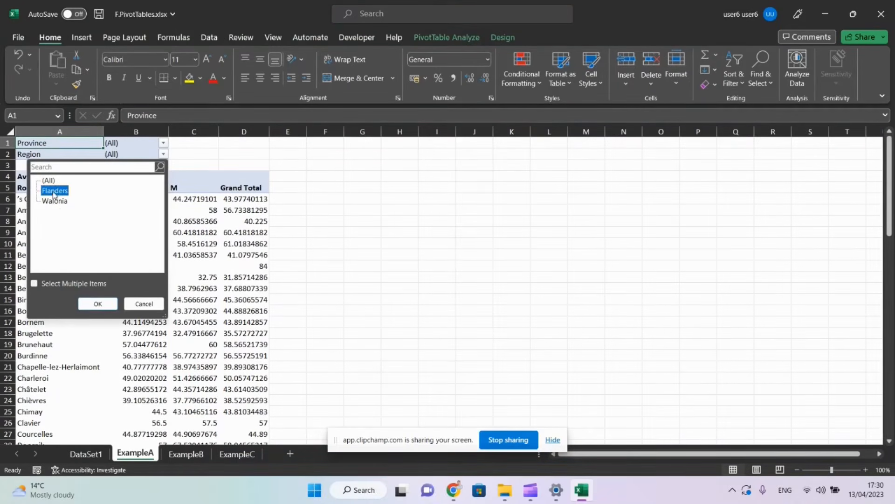
pyautogui.click(89, 304)
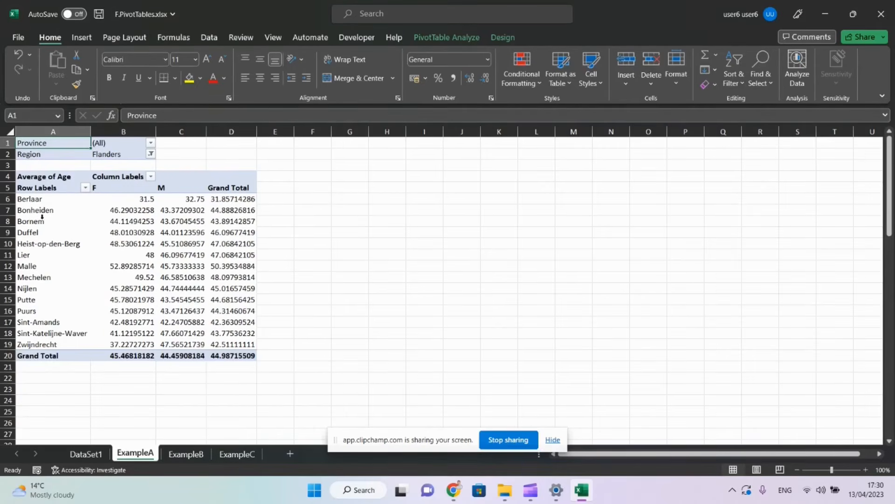
pyautogui.moveTo(41, 199); pyautogui.dragTo(51, 324)
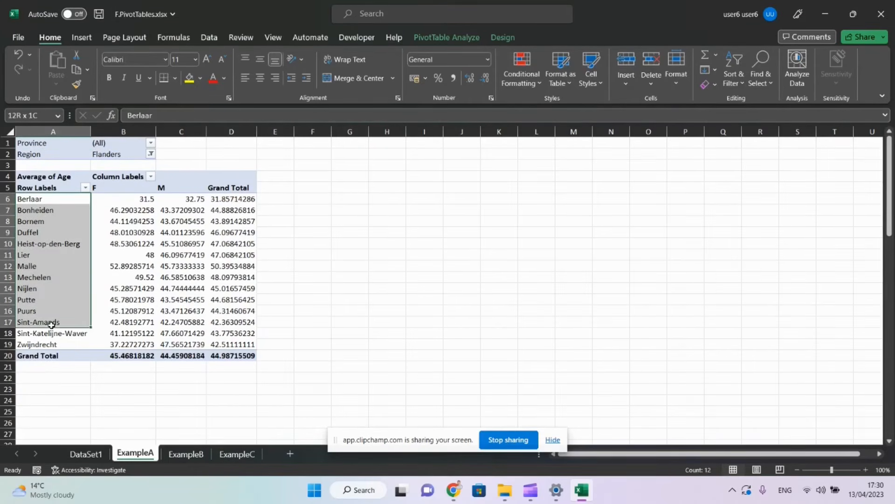
# - Try filtering the pivot table's row labels to the Ans district only, and clear the District filter again
pyautogui.click(85, 187)
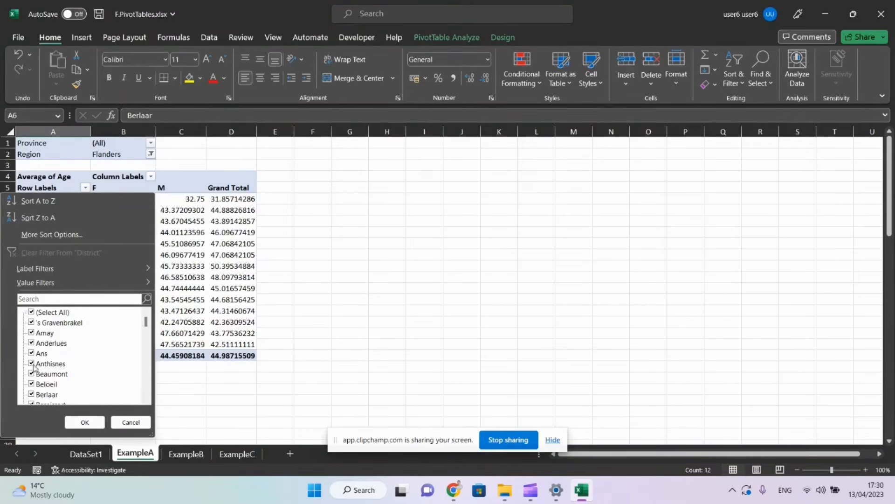
pyautogui.click(31, 312)
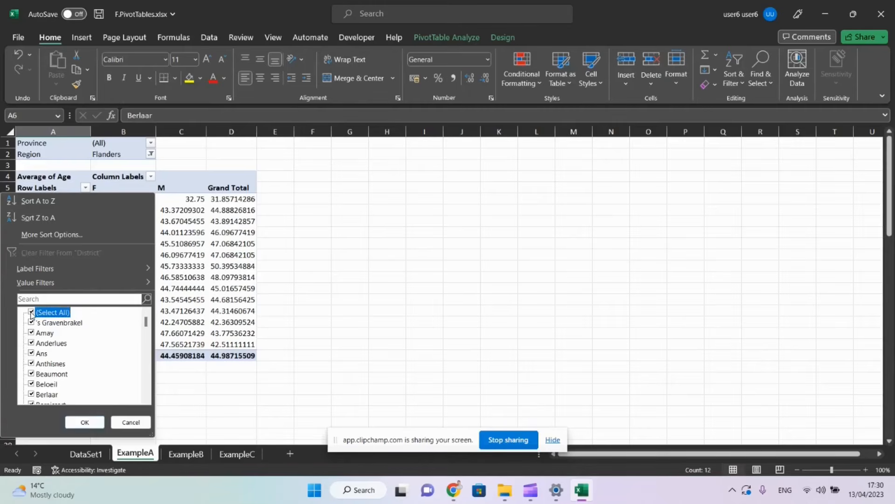
pyautogui.click(31, 353)
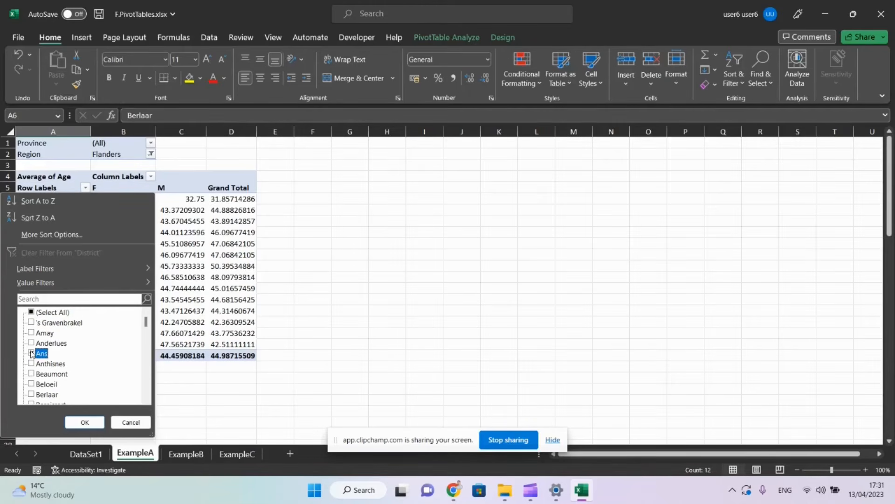
pyautogui.click(80, 421)
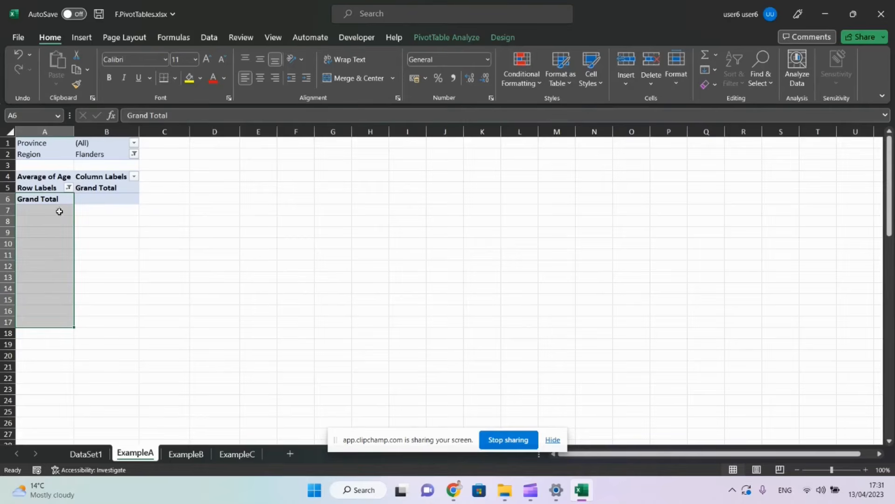
pyautogui.click(69, 187)
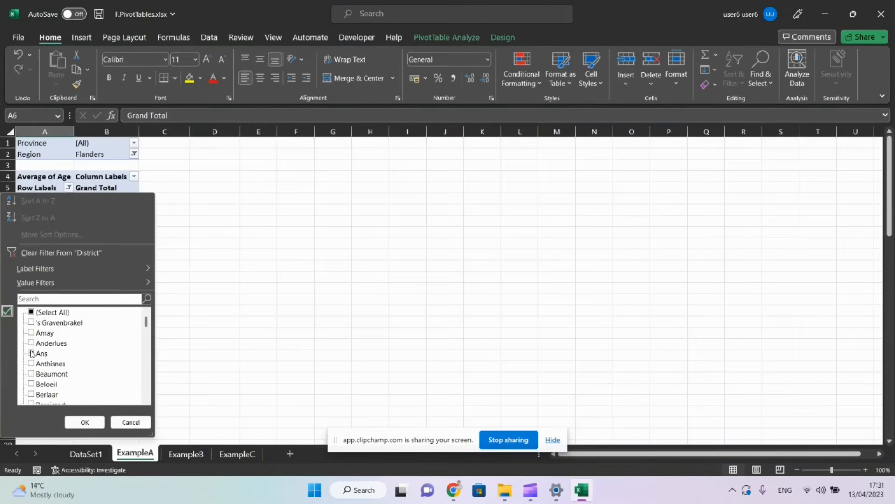
pyautogui.click(31, 352)
pyautogui.moveTo(148, 326); pyautogui.dragTo(145, 403)
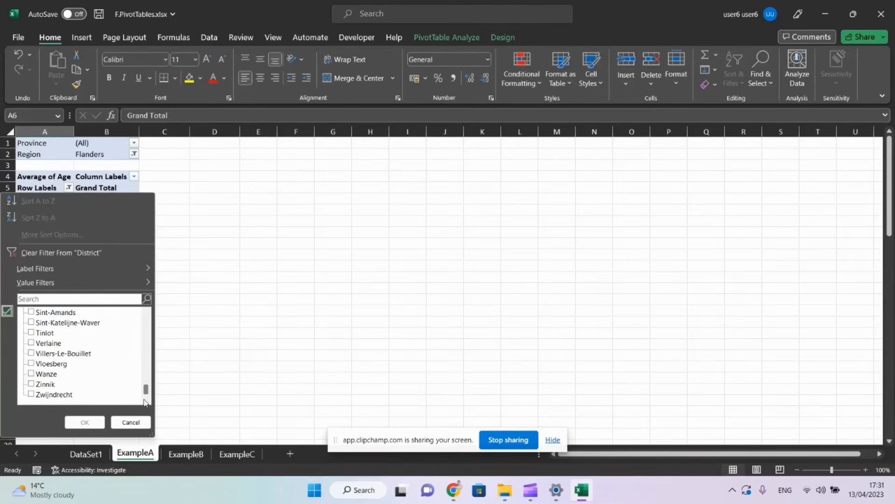
pyautogui.click(65, 253)
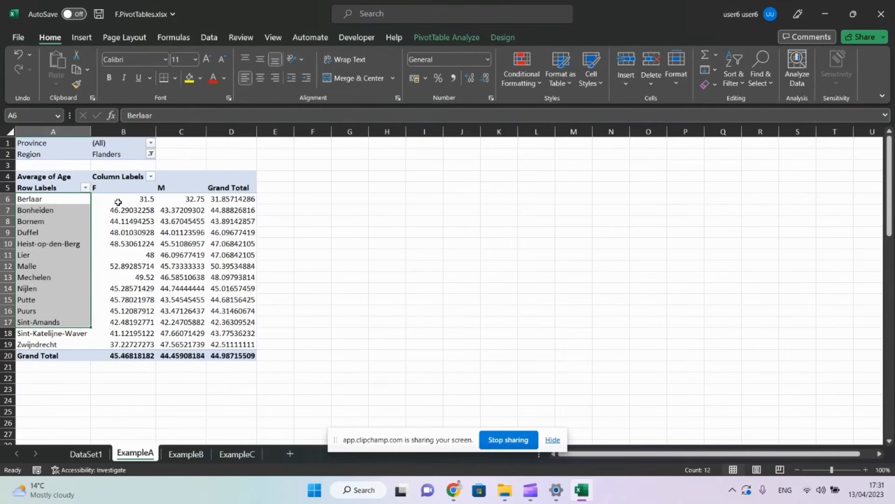
# - Filter the pivot table's column labels to show only gender M, and select the average ages of all listed districts
pyautogui.click(110, 188)
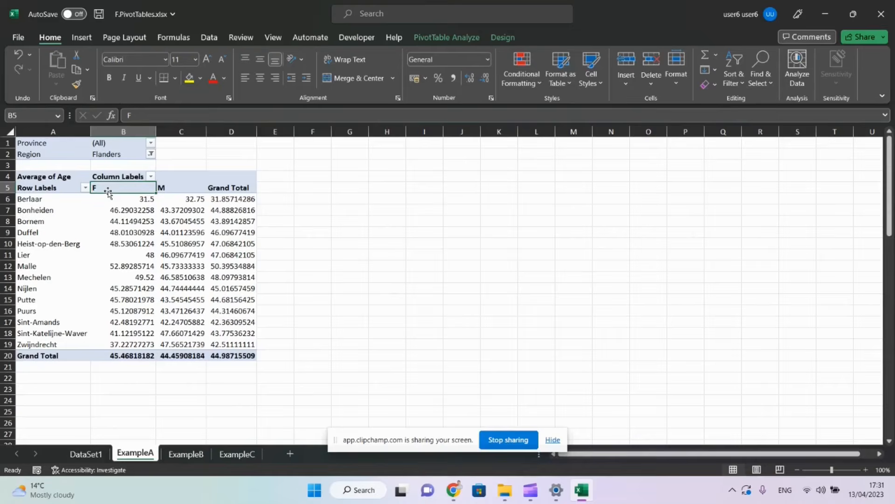
pyautogui.click(150, 176)
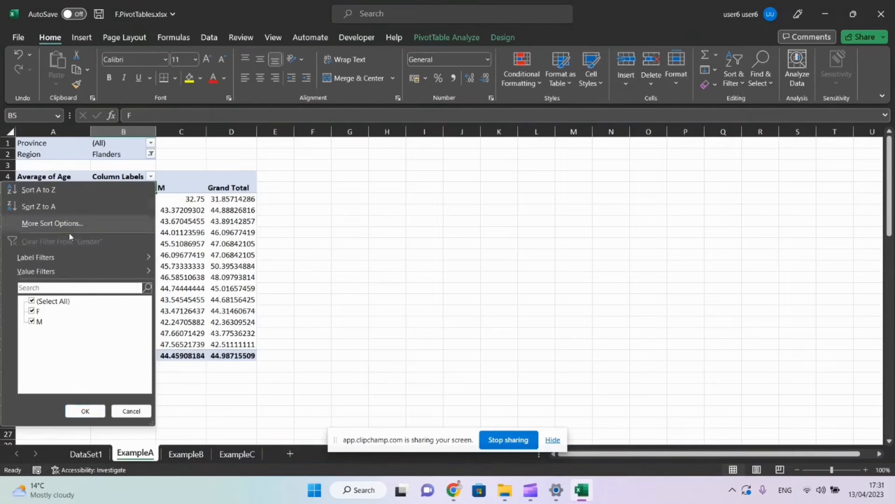
pyautogui.click(32, 310)
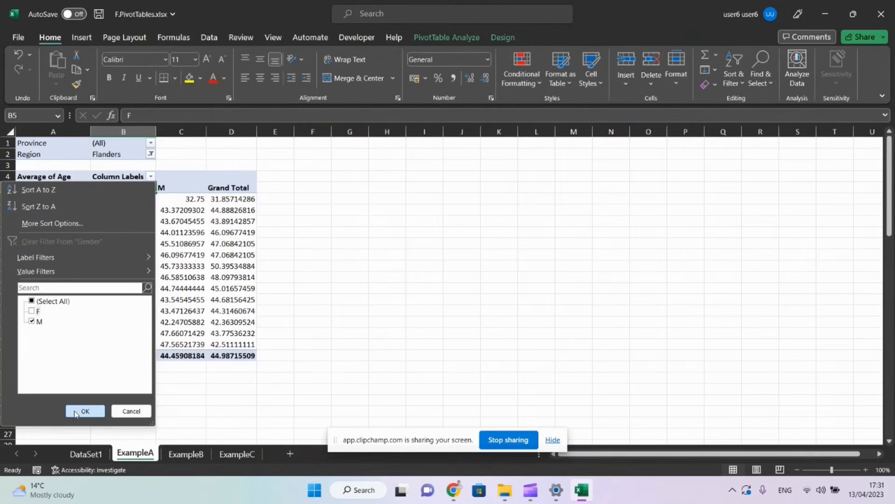
pyautogui.click(75, 413)
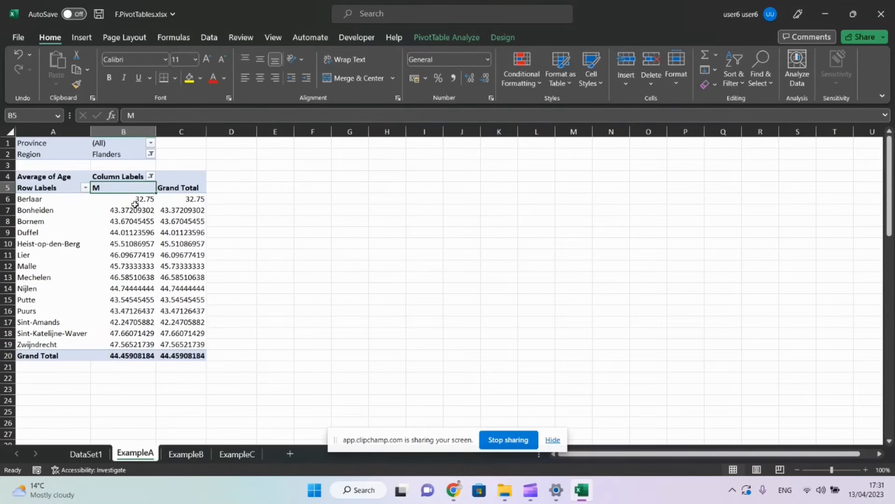
pyautogui.click(135, 201)
pyautogui.moveTo(134, 200); pyautogui.dragTo(123, 340)
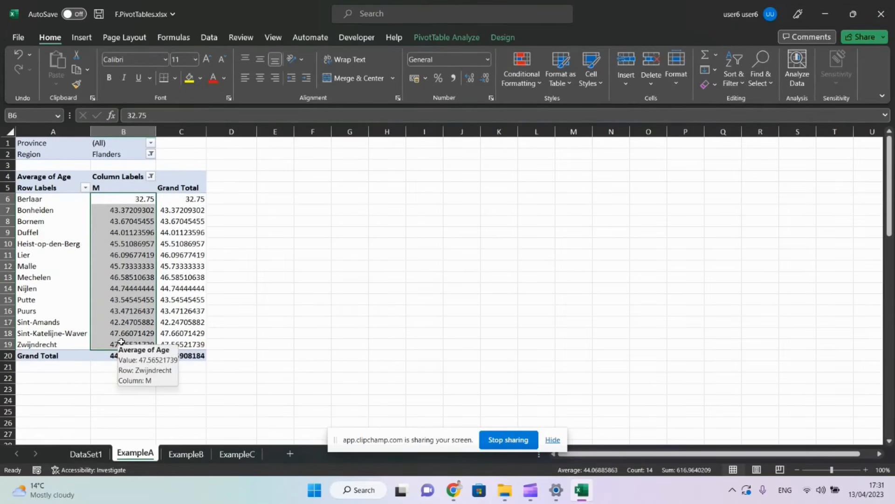
# - Filter the pivot chart on the ExampleC sheet to the Flanders region
pyautogui.click(238, 454)
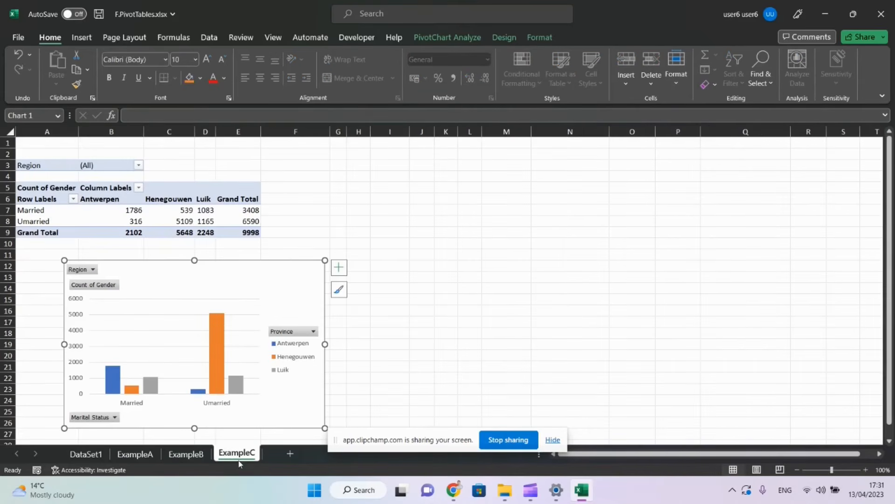
pyautogui.hscroll(1, 186, 397)
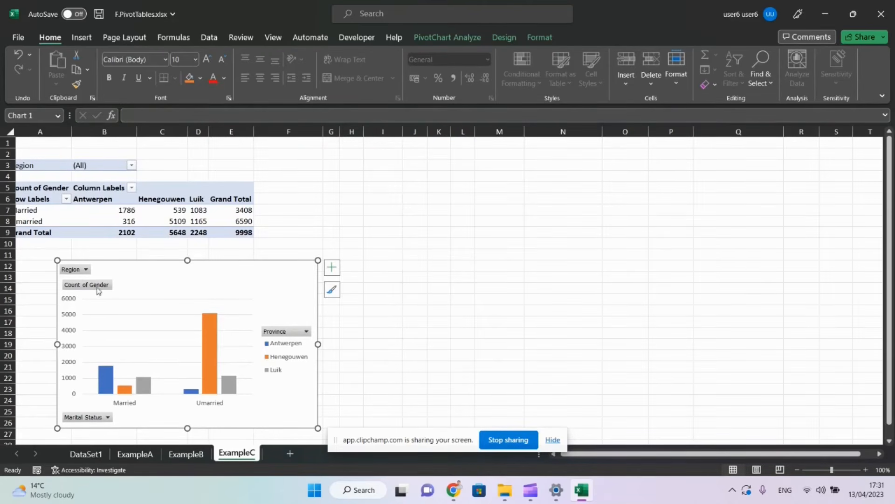
pyautogui.click(86, 269)
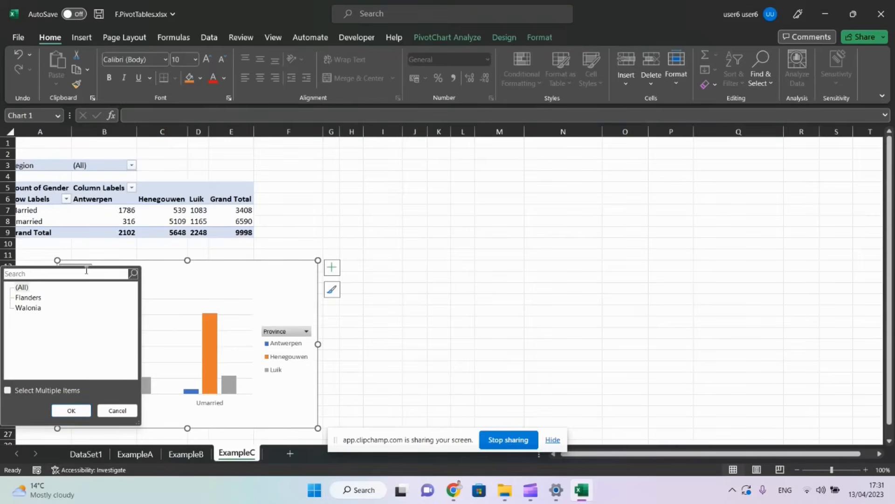
pyautogui.click(27, 297)
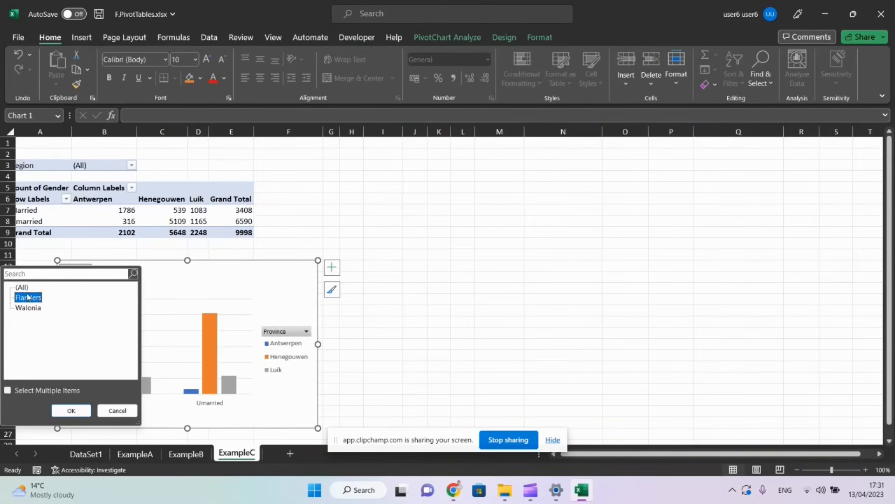
pyautogui.click(73, 411)
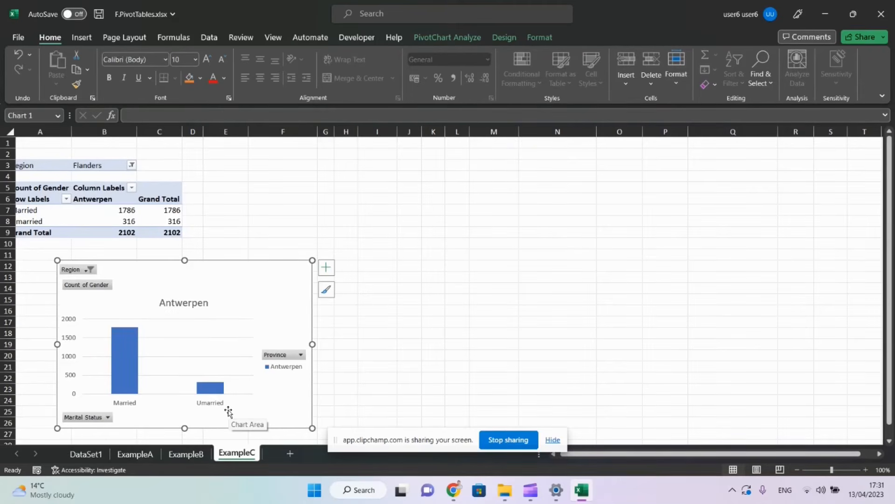
# - Insert a pivot table on a new worksheet from the full DataSet1 data range, A1:F9999
pyautogui.click(86, 453)
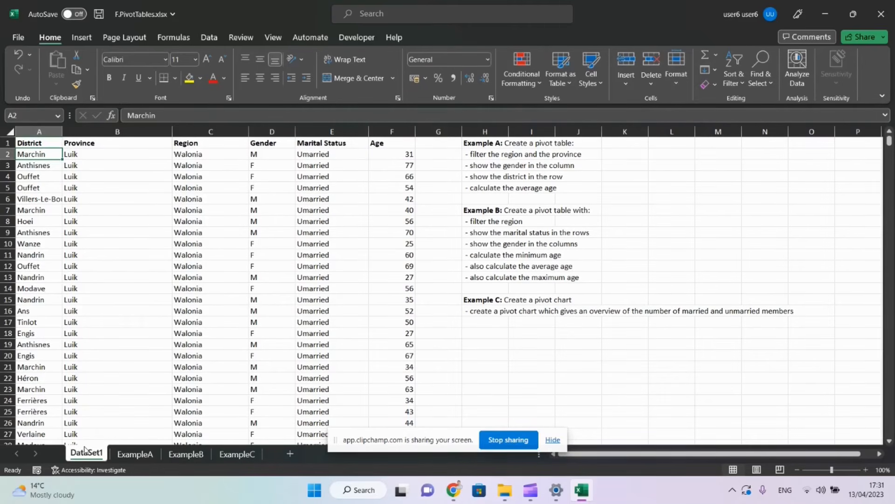
pyautogui.press('Up')
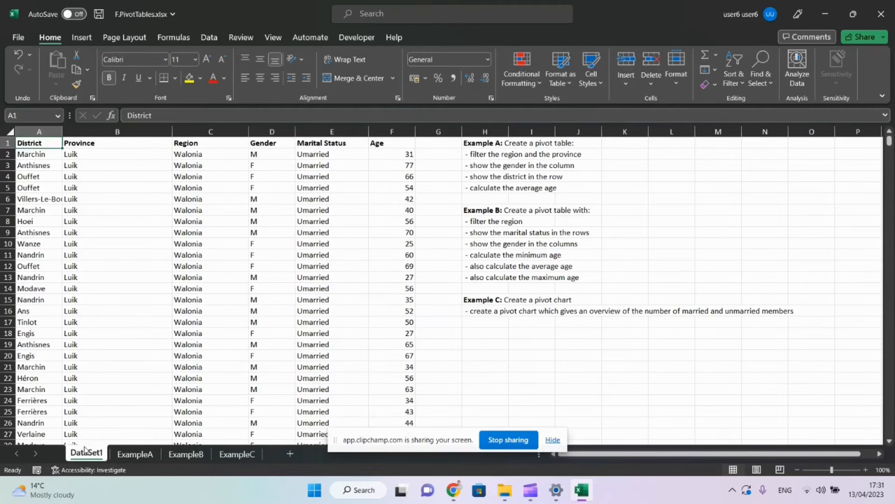
pyautogui.hotkey('ctrl', 'shift', 'Down')
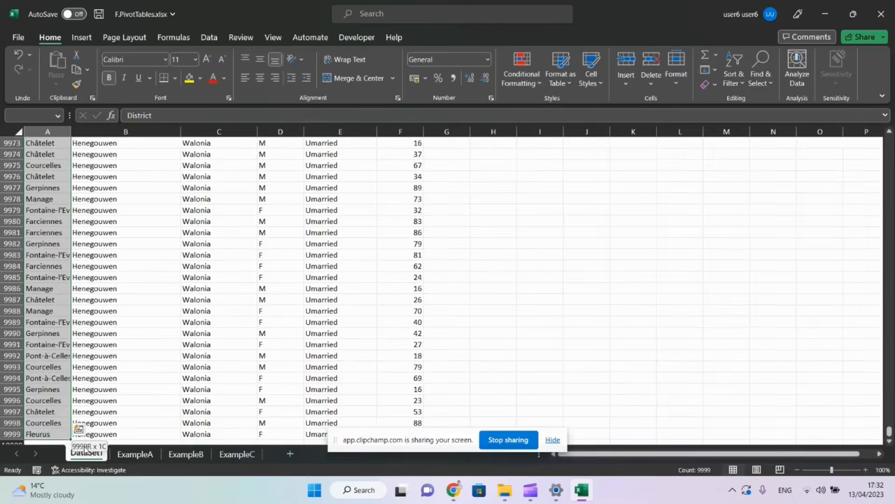
pyautogui.hotkey('ctrl', 'shift', 'Right')
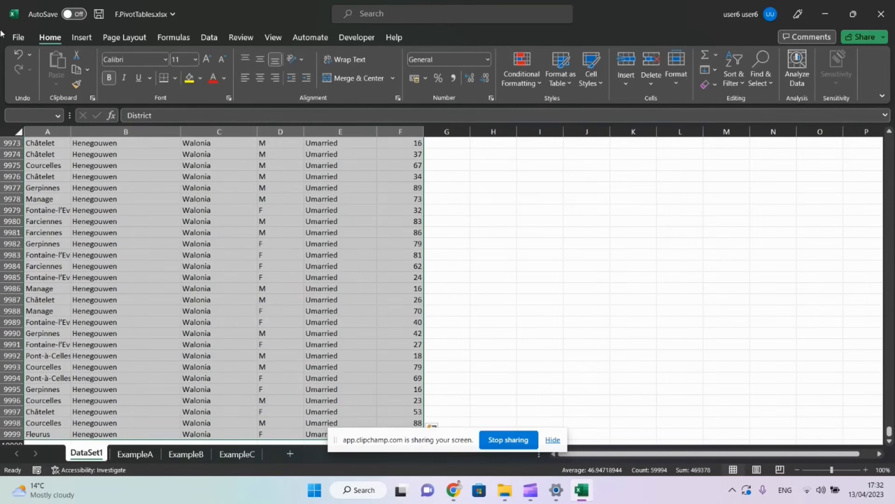
pyautogui.click(83, 39)
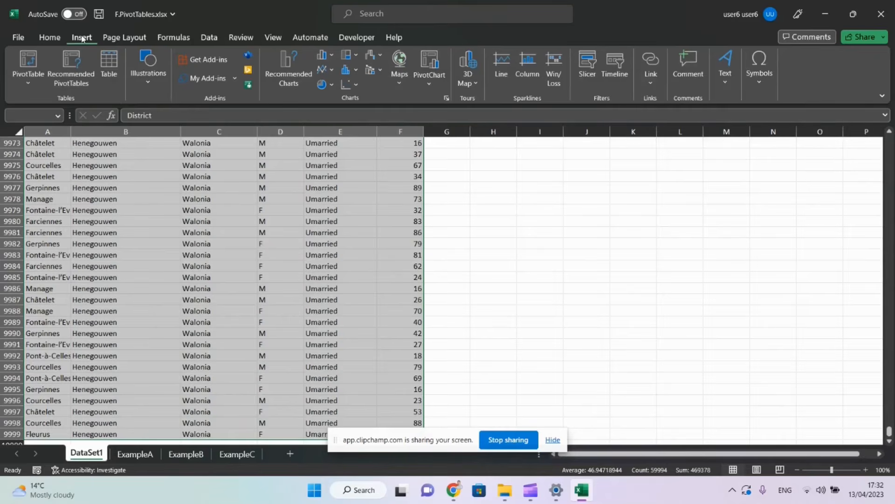
pyautogui.click(33, 62)
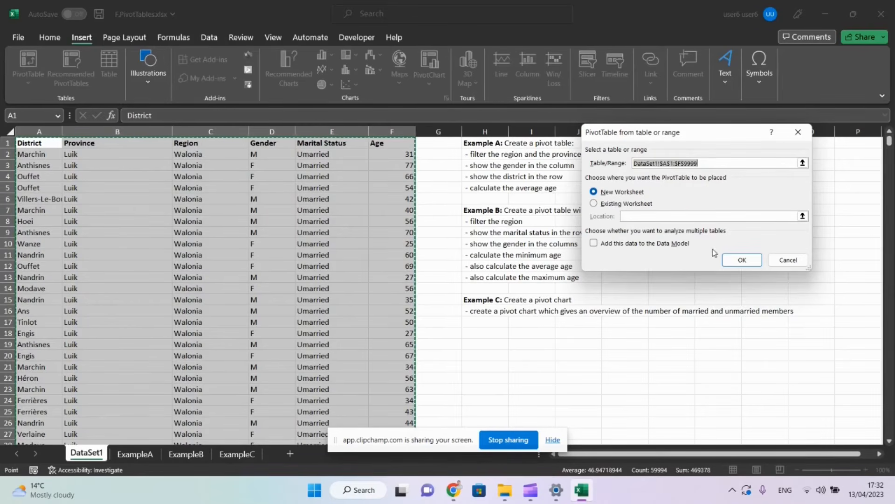
pyautogui.click(741, 261)
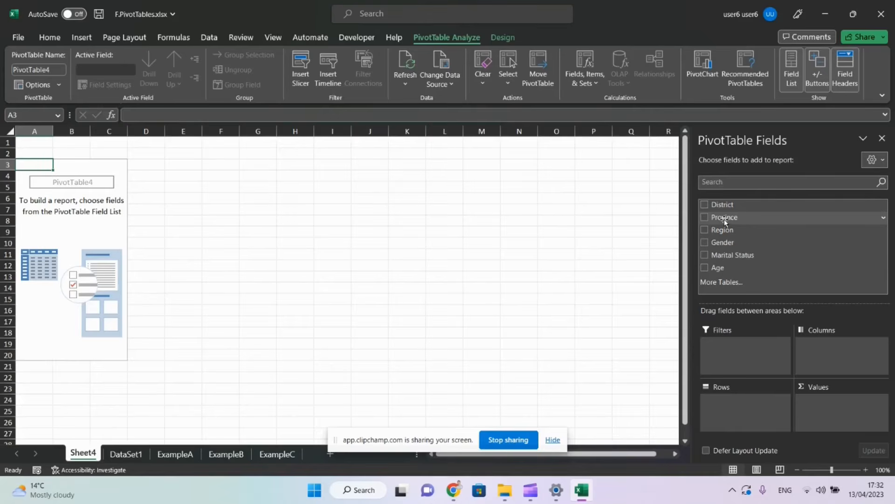
# - Add Province and Region as filters of the new pivot table, and add Age as a value summarized by Average
pyautogui.moveTo(724, 220); pyautogui.dragTo(739, 361)
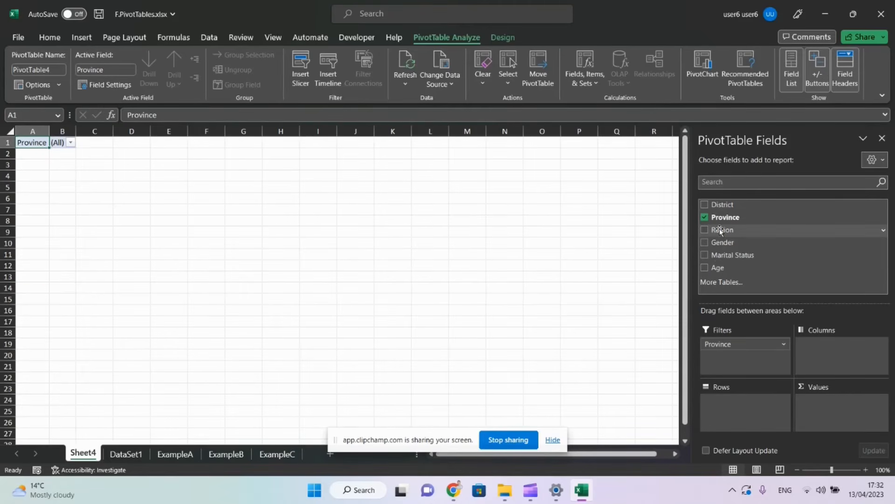
pyautogui.moveTo(720, 230); pyautogui.dragTo(730, 361)
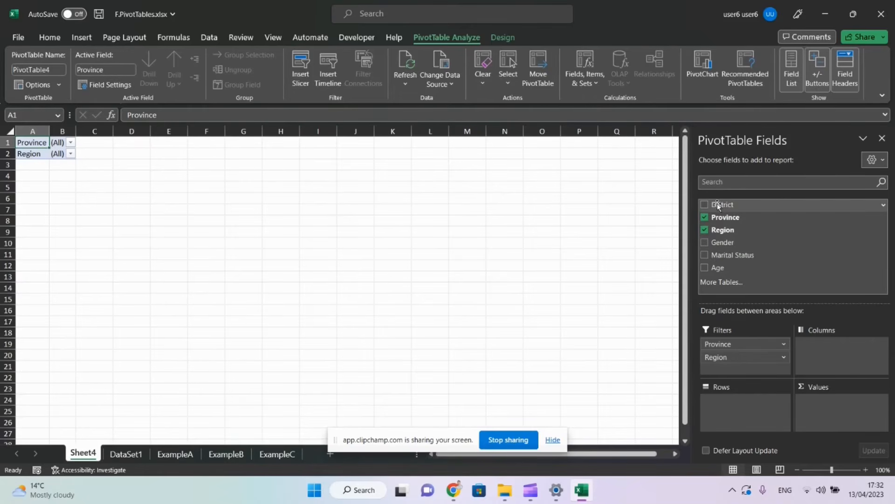
pyautogui.moveTo(718, 267); pyautogui.dragTo(821, 407)
pyautogui.click(822, 402)
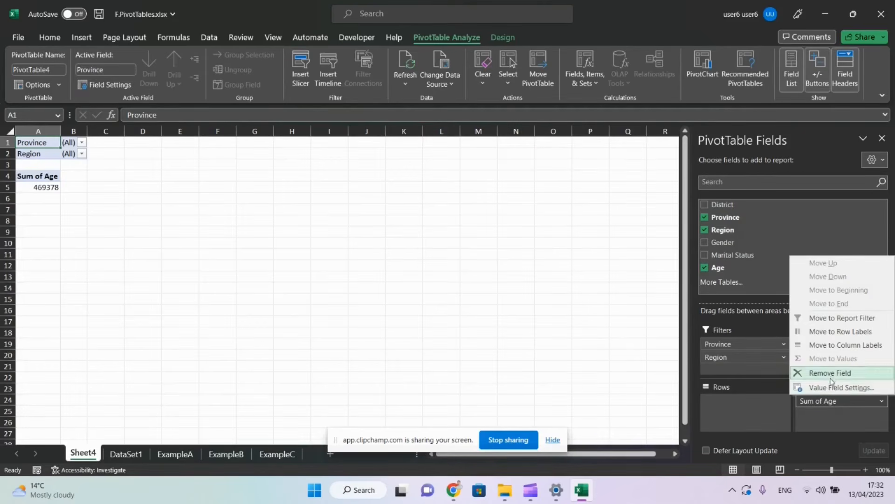
pyautogui.click(831, 388)
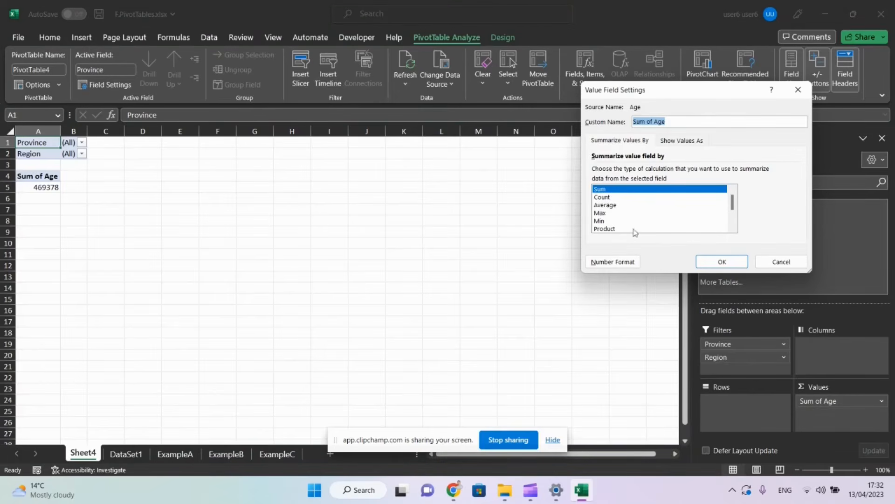
pyautogui.click(605, 206)
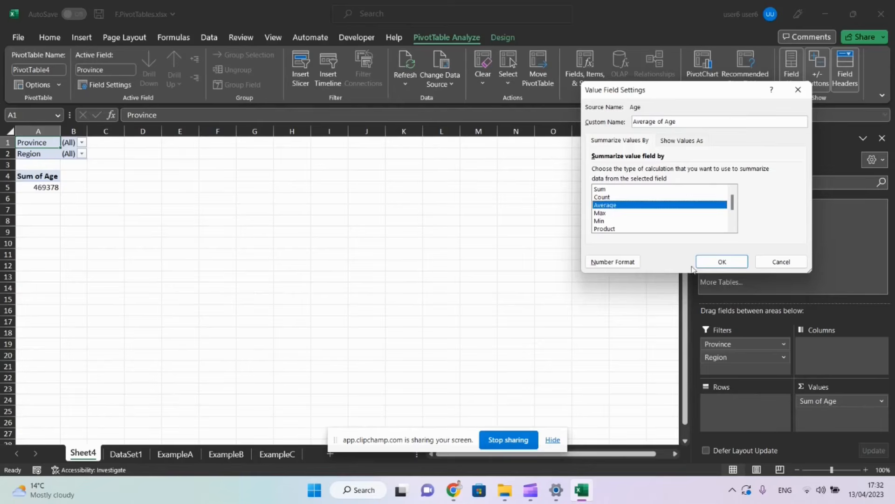
pyautogui.click(711, 262)
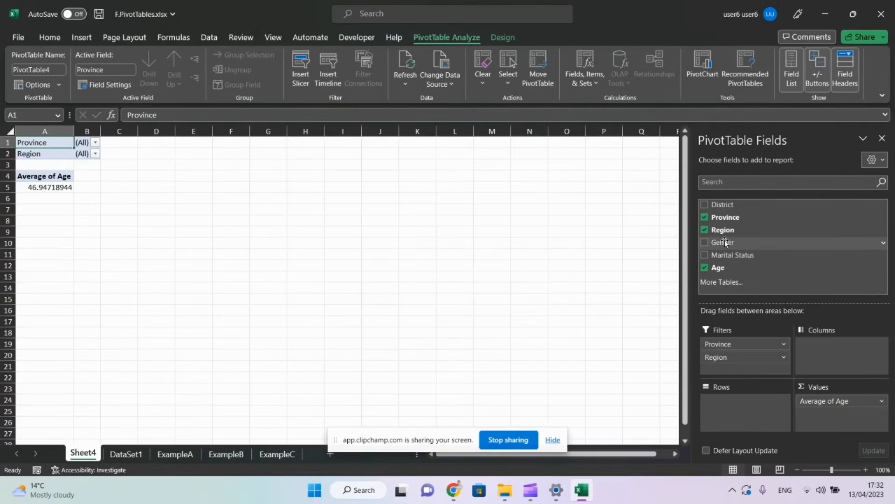
# - Show Gender in the columns and District in the rows, and place the new pivot sheet directly after ExampleA
pyautogui.moveTo(724, 242); pyautogui.dragTo(817, 362)
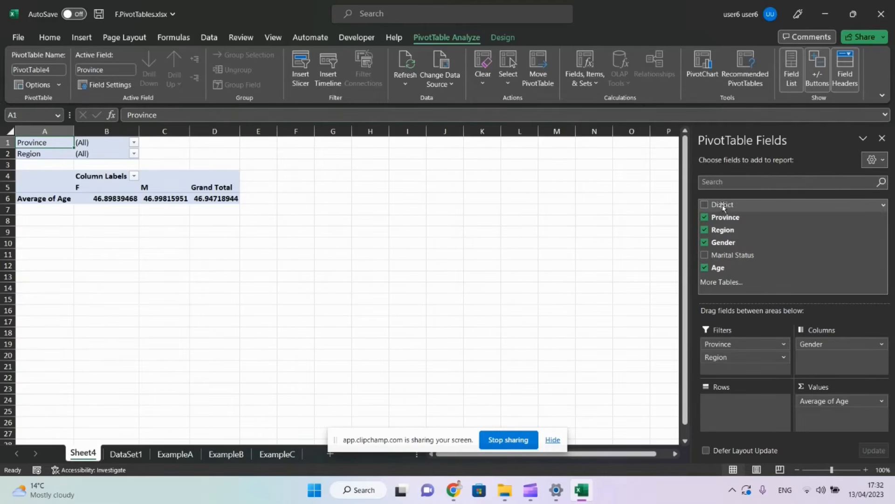
pyautogui.moveTo(722, 207); pyautogui.dragTo(761, 414)
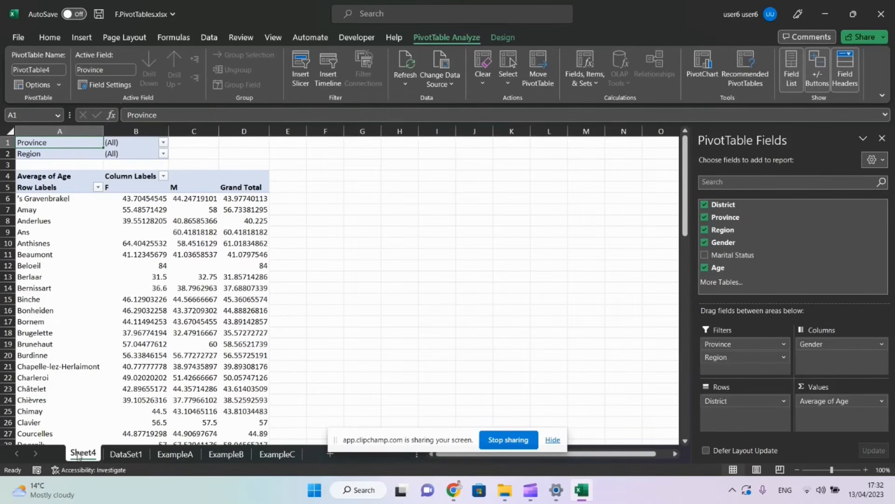
pyautogui.moveTo(141, 444); pyautogui.dragTo(204, 457)
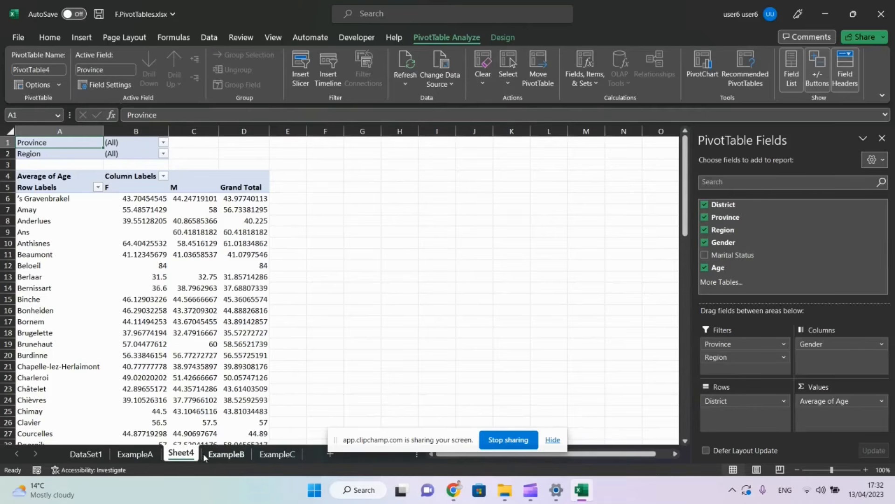
# - Check the Example B requirements on DataSet1 and insert another pivot table on a new worksheet from the data range A1:F9999
pyautogui.click(81, 456)
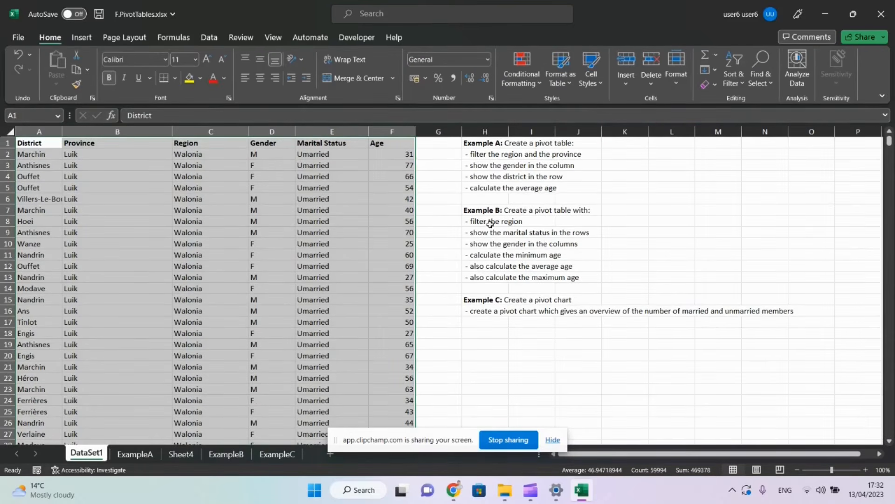
pyautogui.moveTo(488, 223); pyautogui.dragTo(481, 277)
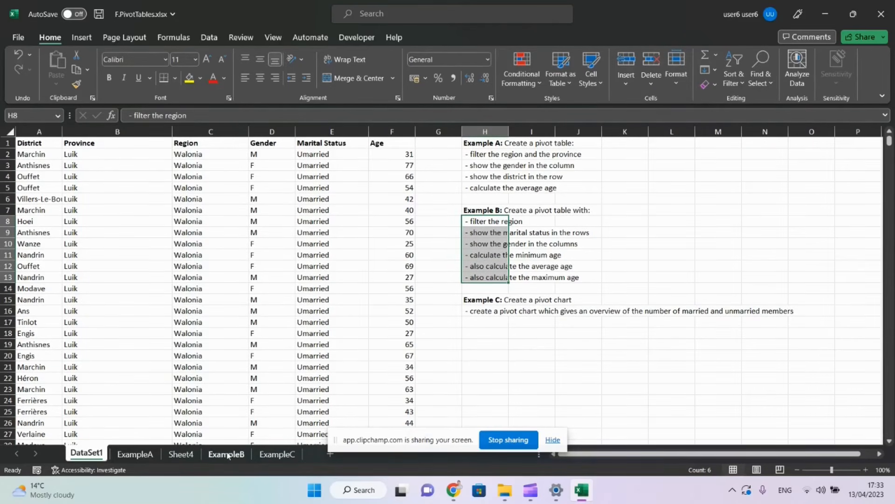
pyautogui.click(39, 142)
pyautogui.hotkey('ctrl', 'shift', 'Down')
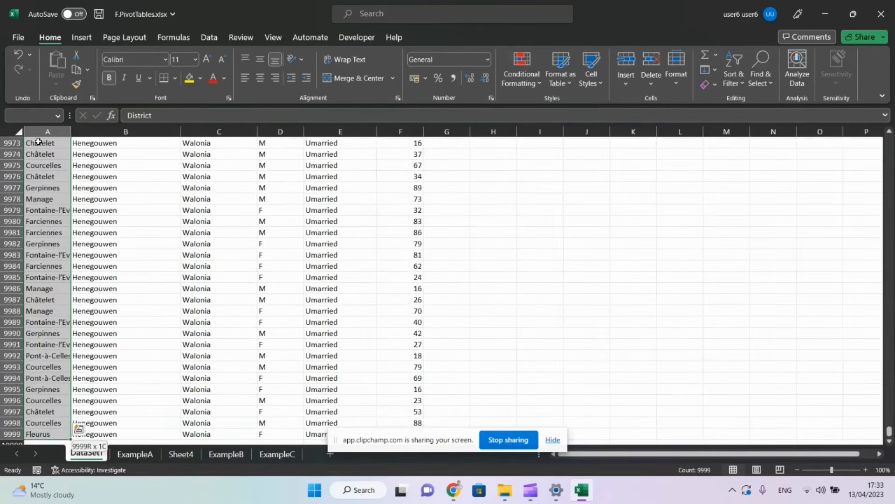
pyautogui.hotkey('ctrl', 'shift', 'Right')
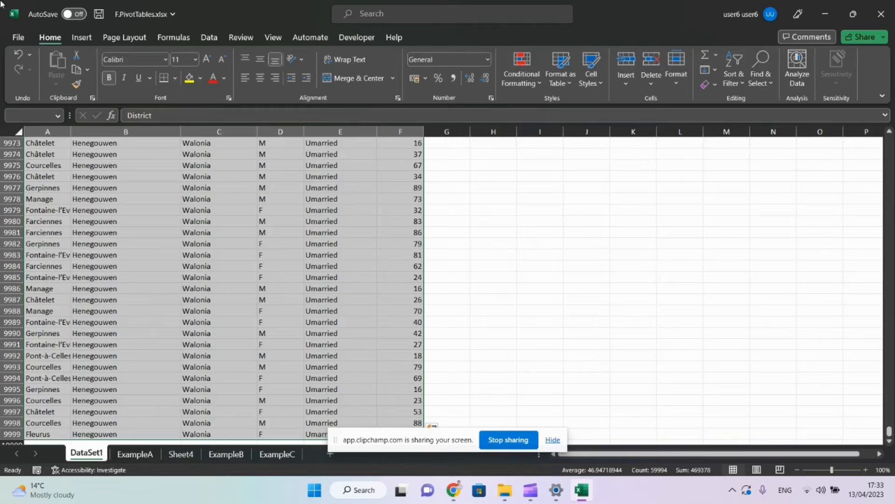
pyautogui.click(81, 38)
pyautogui.click(31, 62)
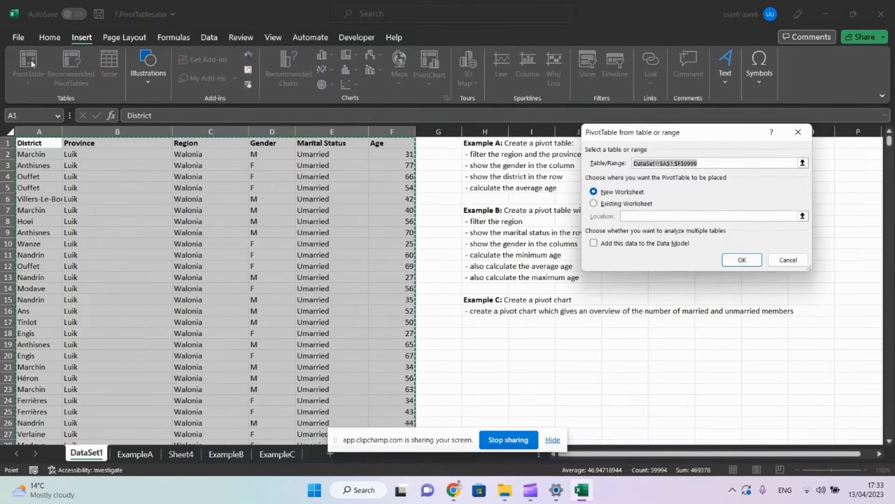
pyautogui.click(741, 259)
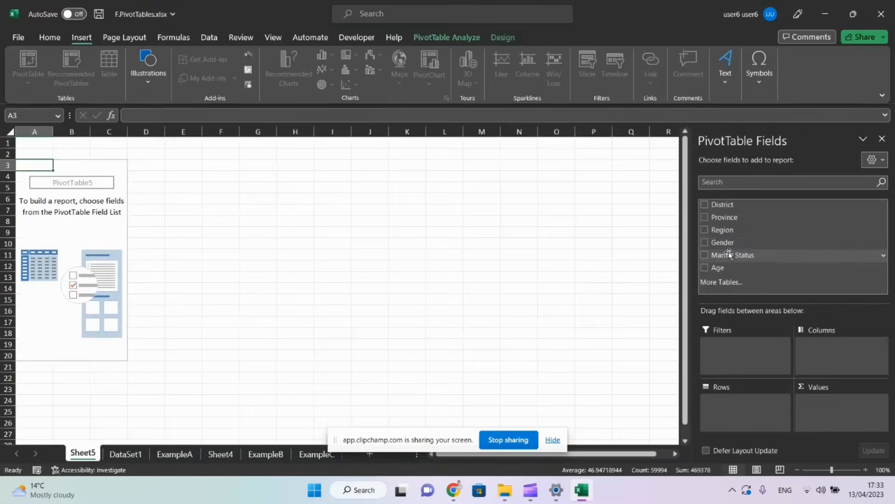
# - Following the Example B requirements, lay out the new pivot table with Region as filter, Marital Status in rows and Gender in columns
pyautogui.click(120, 458)
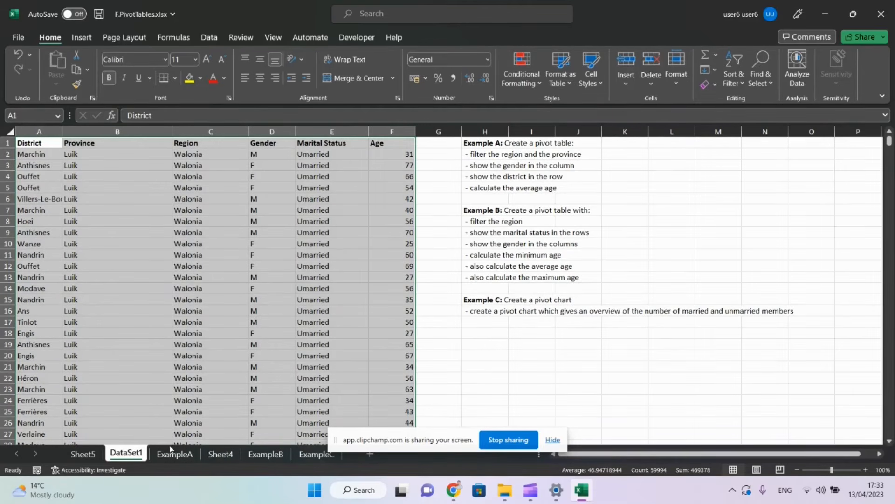
pyautogui.click(82, 454)
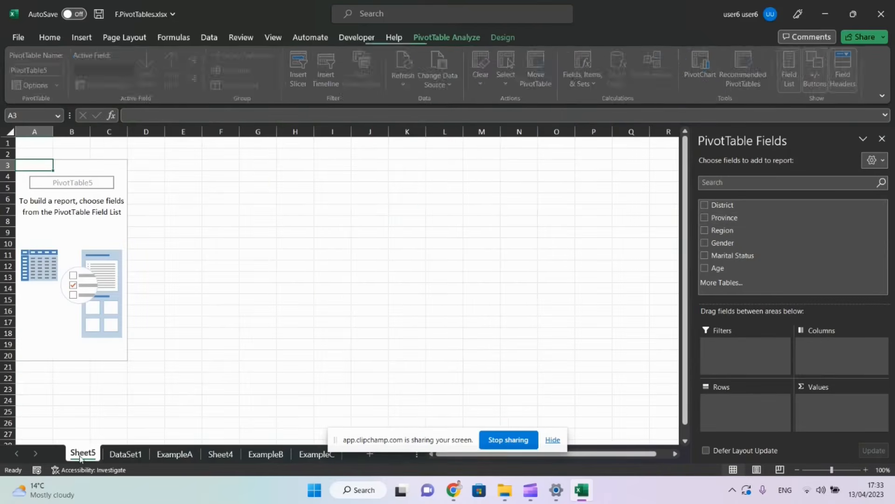
pyautogui.moveTo(726, 228); pyautogui.dragTo(737, 345)
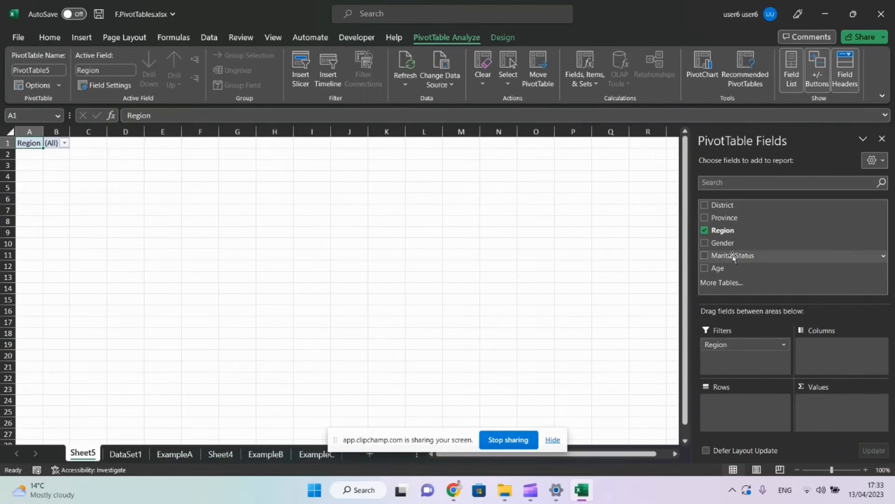
pyautogui.moveTo(733, 258); pyautogui.dragTo(725, 402)
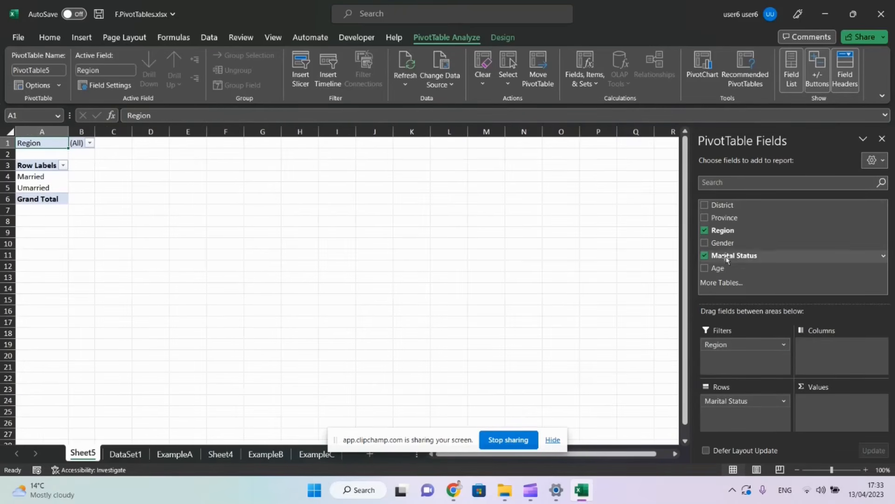
pyautogui.moveTo(720, 242); pyautogui.dragTo(825, 350)
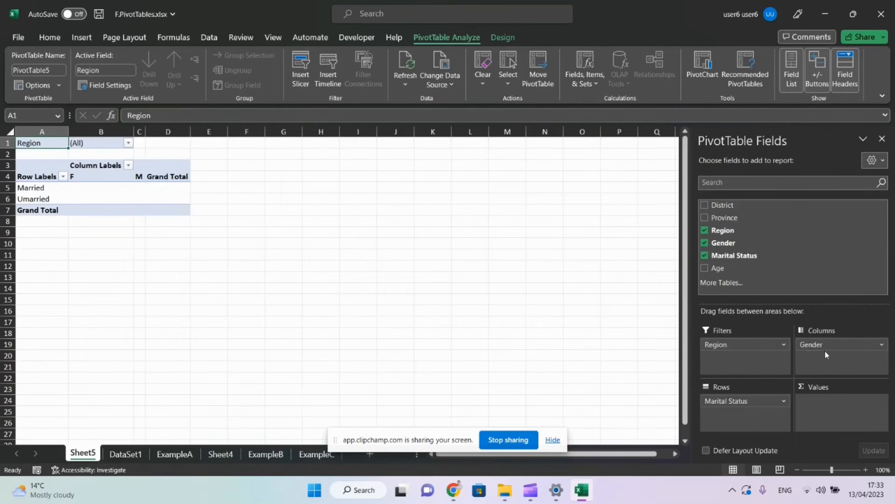
# - Recheck the Example B requirements on DataSet1 and add Age to the new pivot table as a value summarized by Min
pyautogui.click(131, 459)
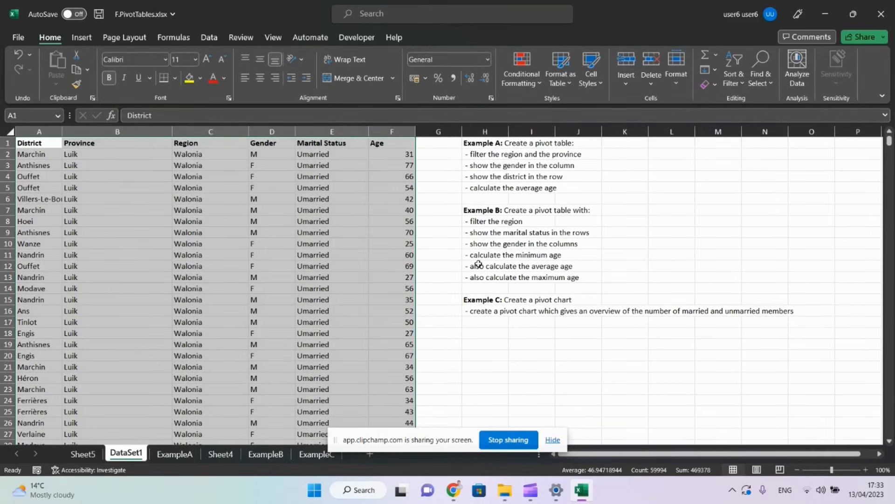
pyautogui.click(85, 454)
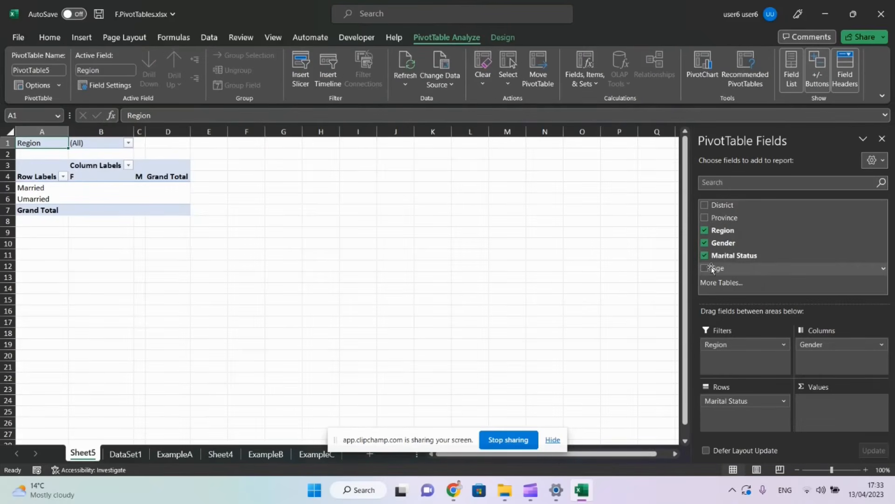
pyautogui.moveTo(711, 267); pyautogui.dragTo(824, 402)
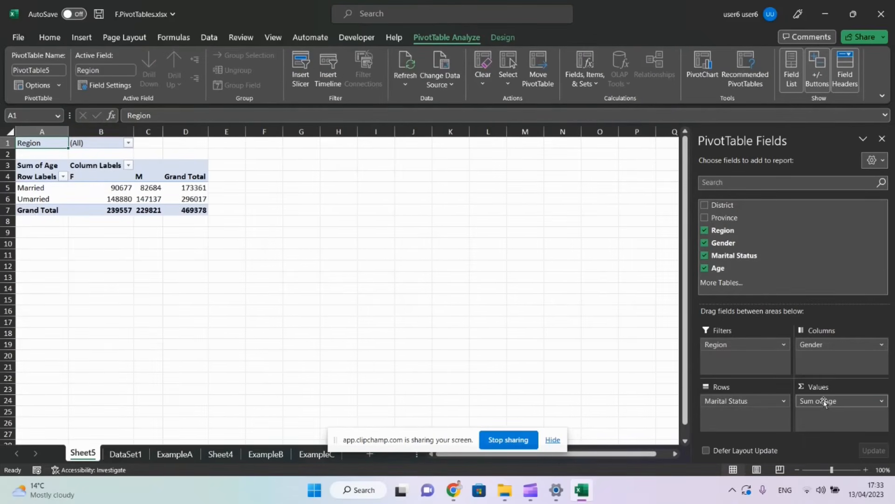
pyautogui.click(882, 402)
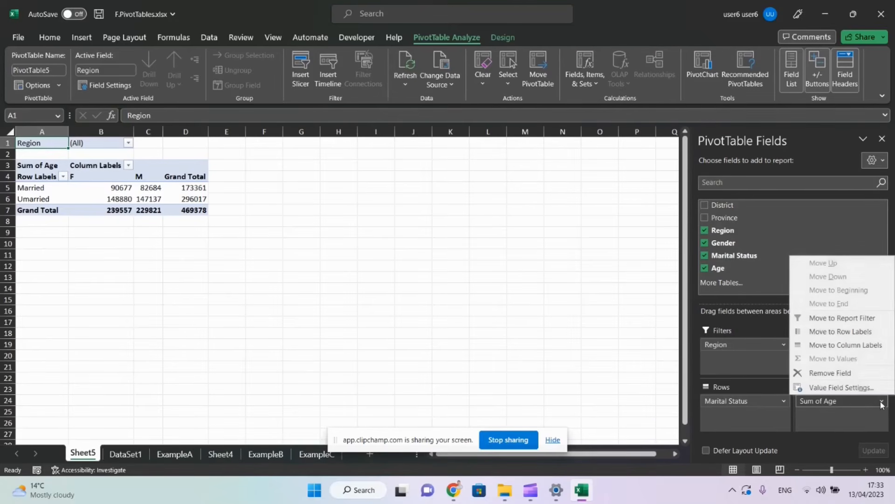
pyautogui.click(847, 387)
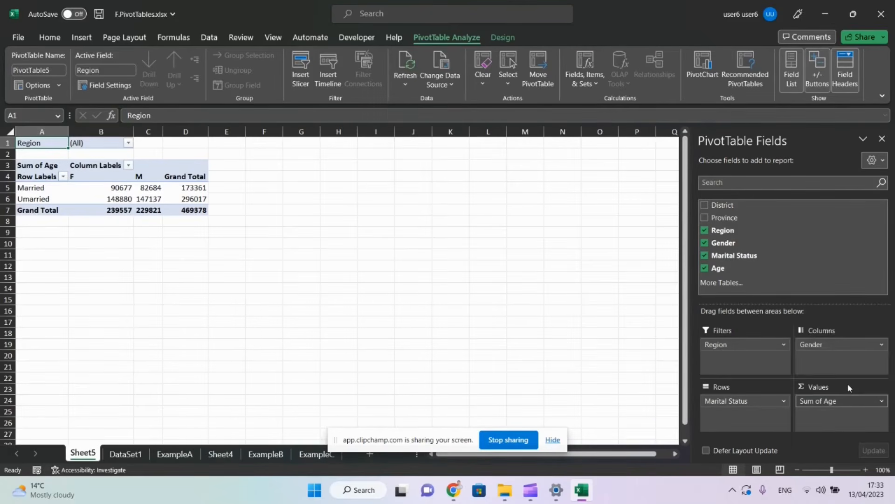
pyautogui.click(603, 221)
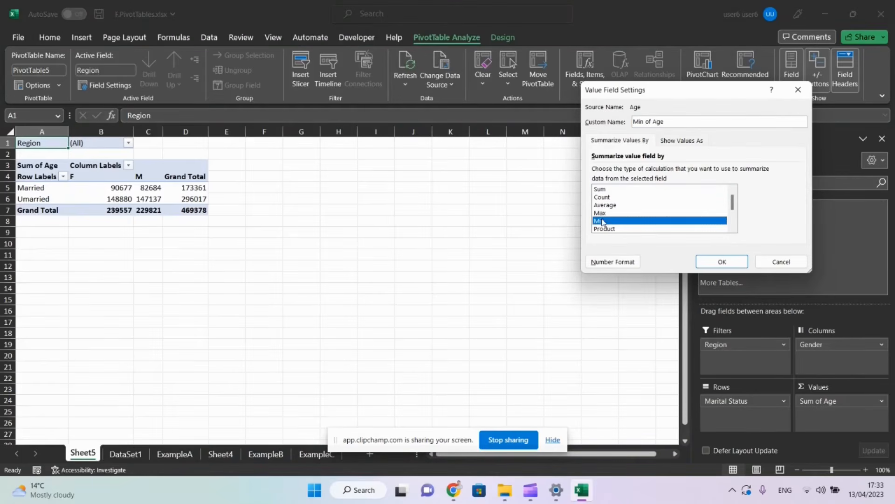
pyautogui.click(718, 261)
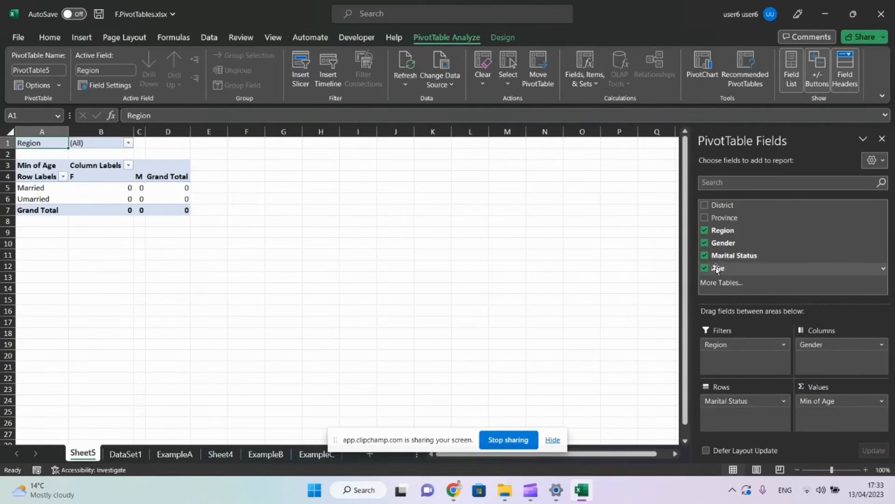
# - Add Age to the pivot table values a second time, summarized by Average
pyautogui.moveTo(716, 269); pyautogui.dragTo(810, 420)
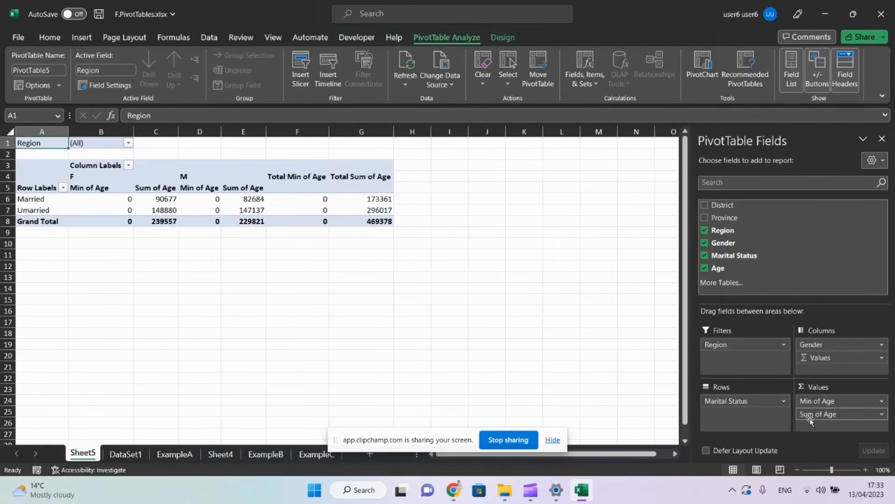
pyautogui.click(881, 414)
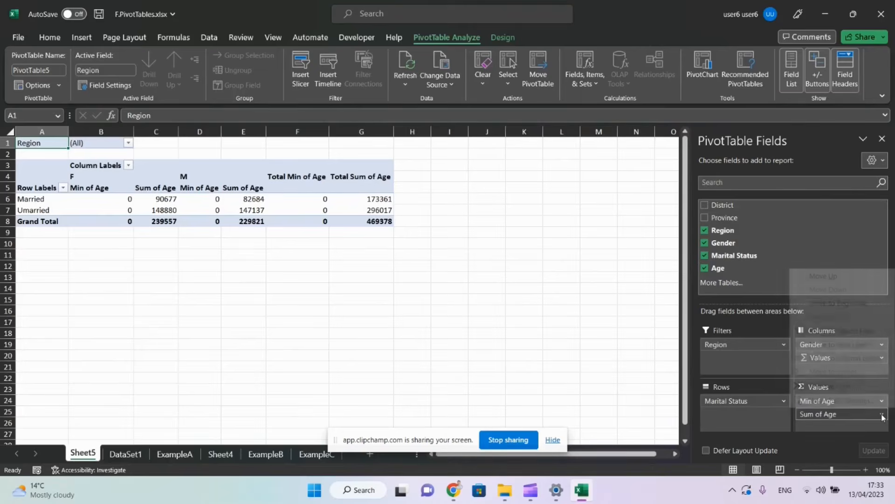
pyautogui.click(849, 403)
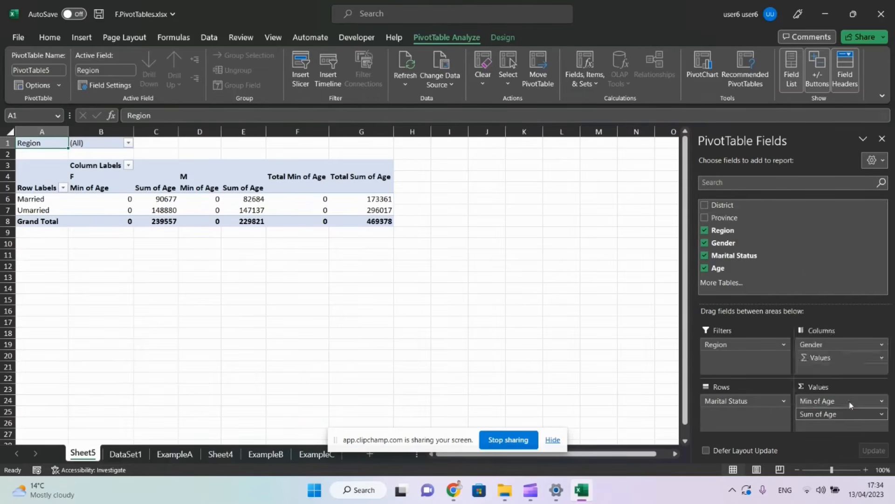
pyautogui.click(611, 205)
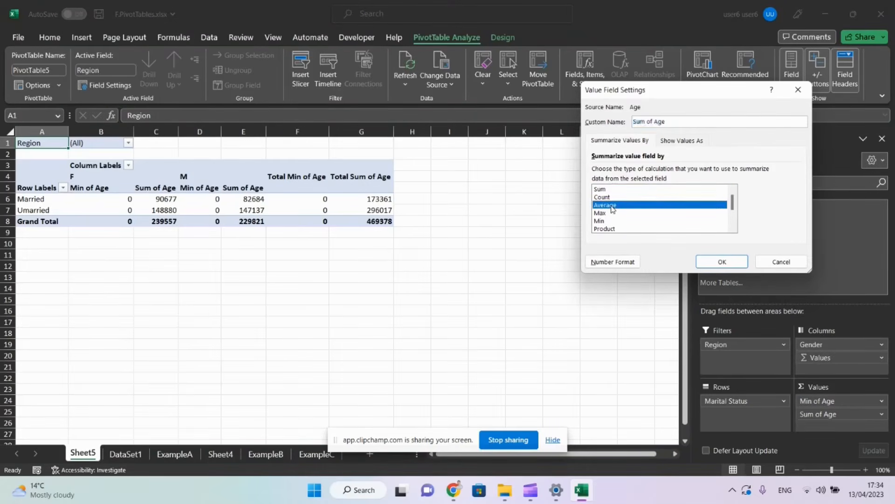
pyautogui.click(720, 263)
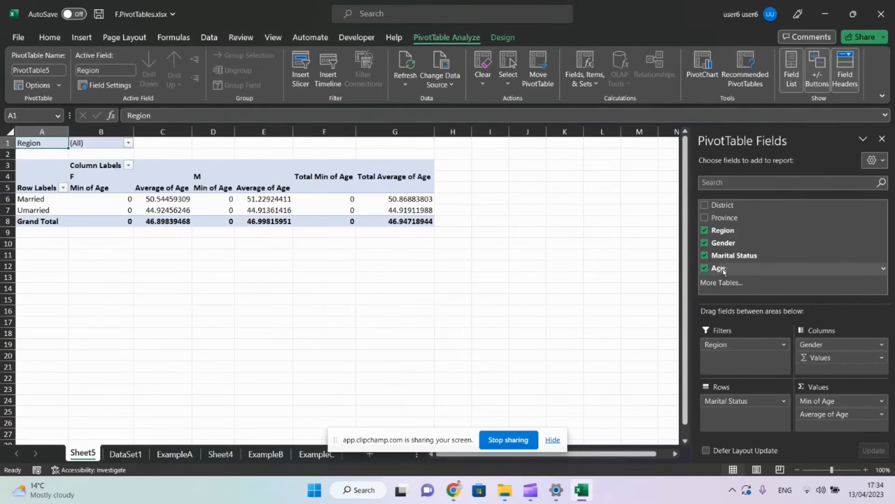
# - Add Age to the values a third time, summarized by Max, and move the Values field from the columns to the rows
pyautogui.moveTo(719, 273); pyautogui.dragTo(813, 420)
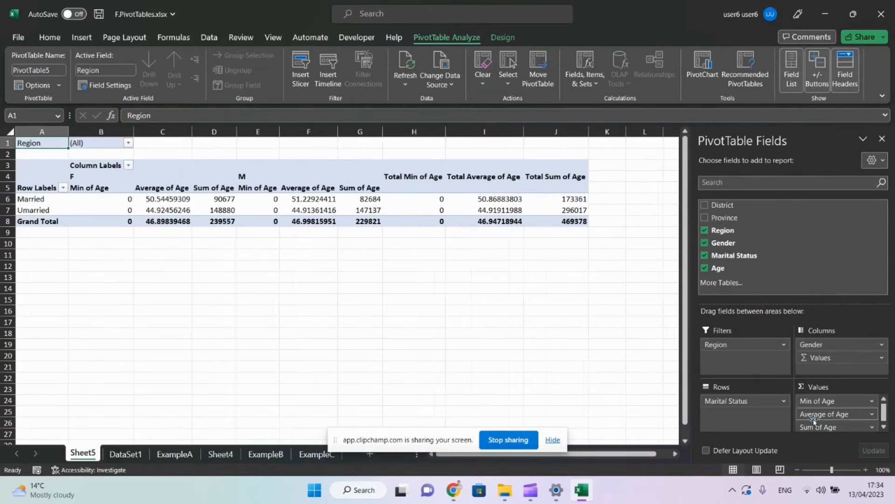
pyautogui.click(870, 426)
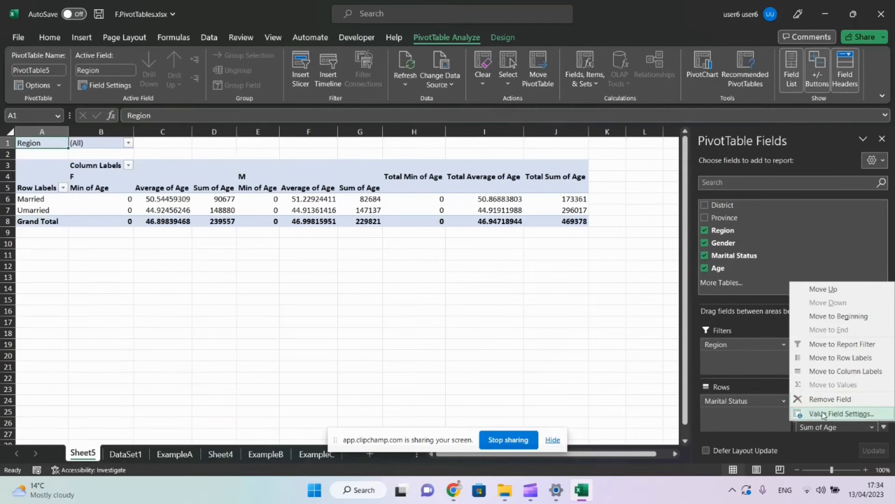
pyautogui.click(824, 414)
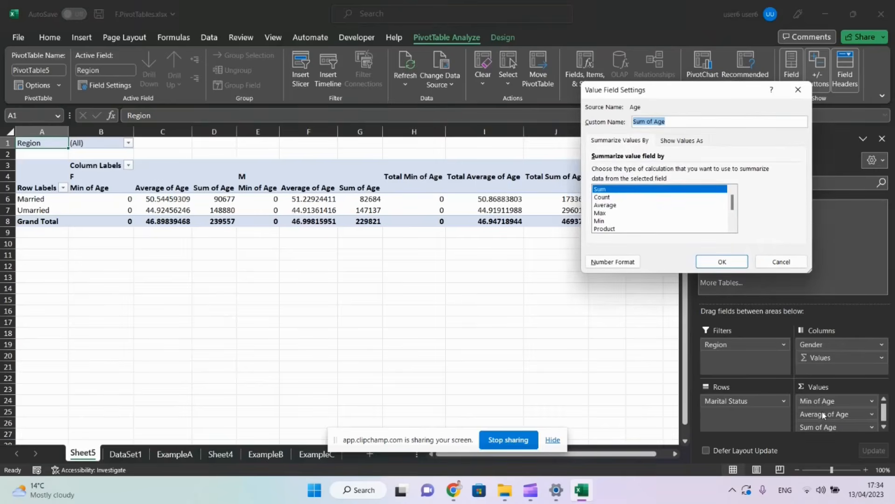
pyautogui.click(601, 213)
pyautogui.click(727, 265)
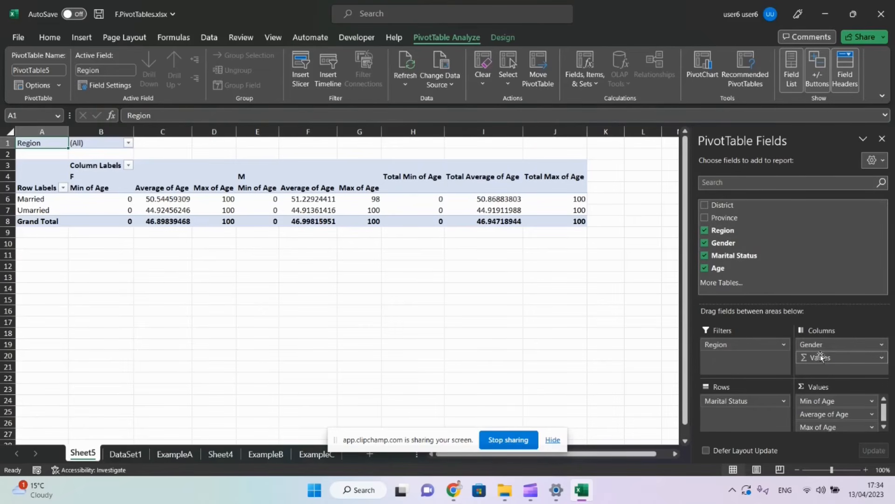
pyautogui.moveTo(820, 358)
pyautogui.mouseDown()
pyautogui.moveTo(761, 373)
pyautogui.moveTo(747, 421)
pyautogui.moveTo(814, 361)
pyautogui.mouseUp()
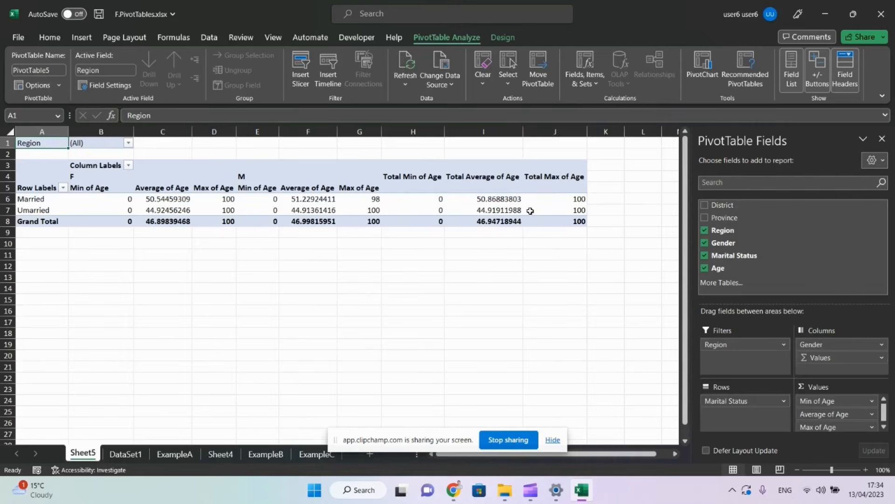
pyautogui.moveTo(808, 365); pyautogui.dragTo(738, 425)
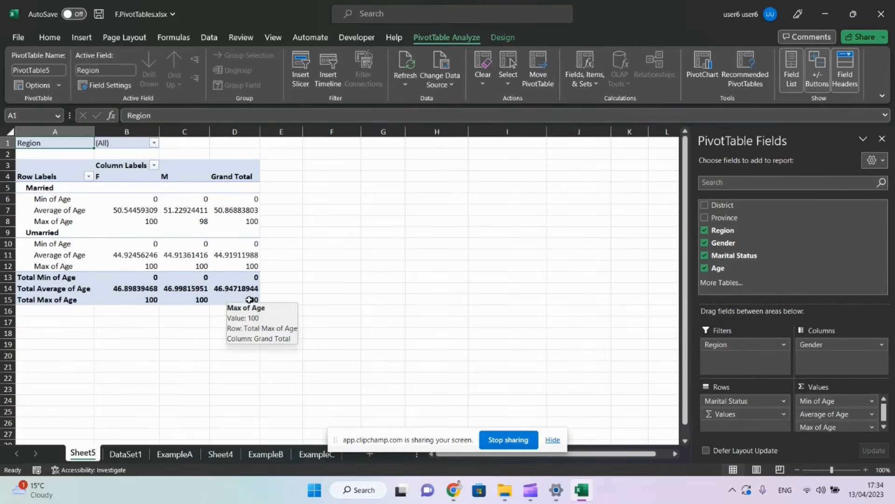
# - Review the total minimum, maximum and average age rows, and place the new pivot sheet directly after ExampleB
pyautogui.click(251, 275)
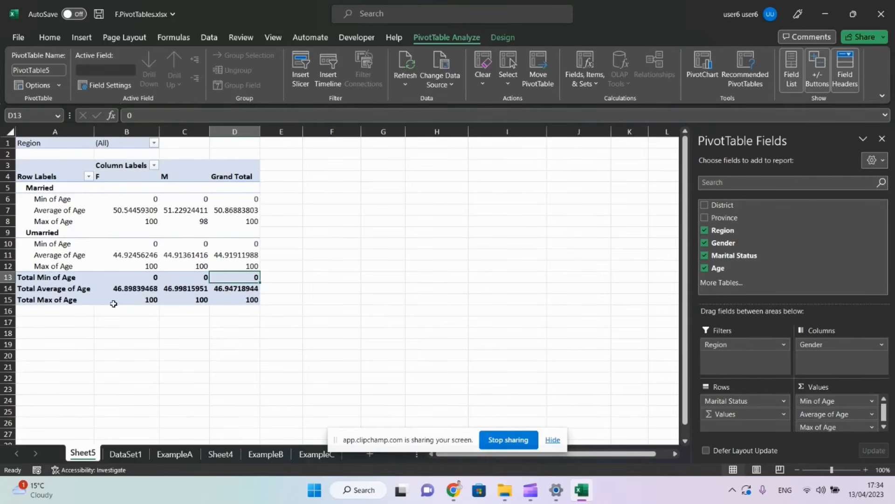
pyautogui.moveTo(135, 299); pyautogui.dragTo(238, 299)
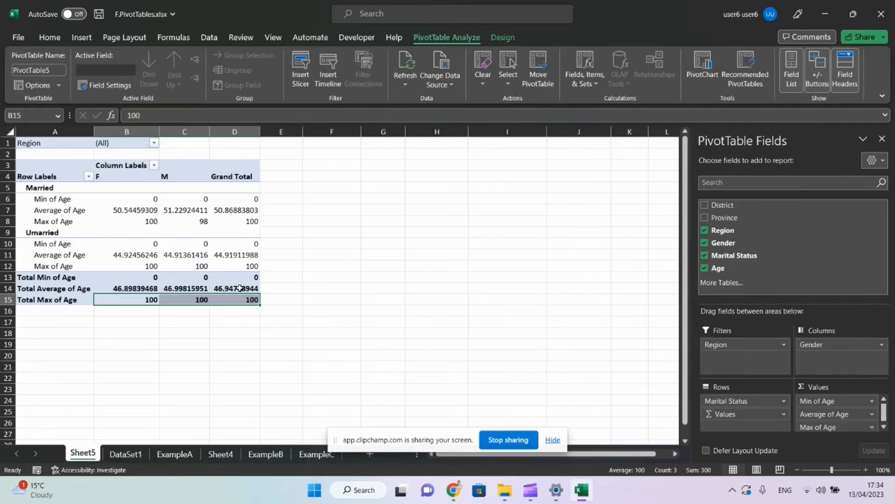
pyautogui.click(239, 288)
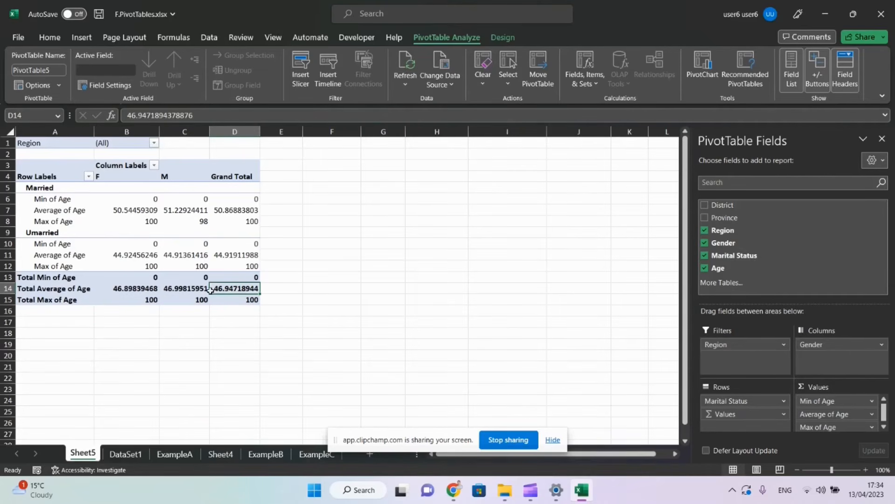
pyautogui.moveTo(210, 290); pyautogui.dragTo(139, 288)
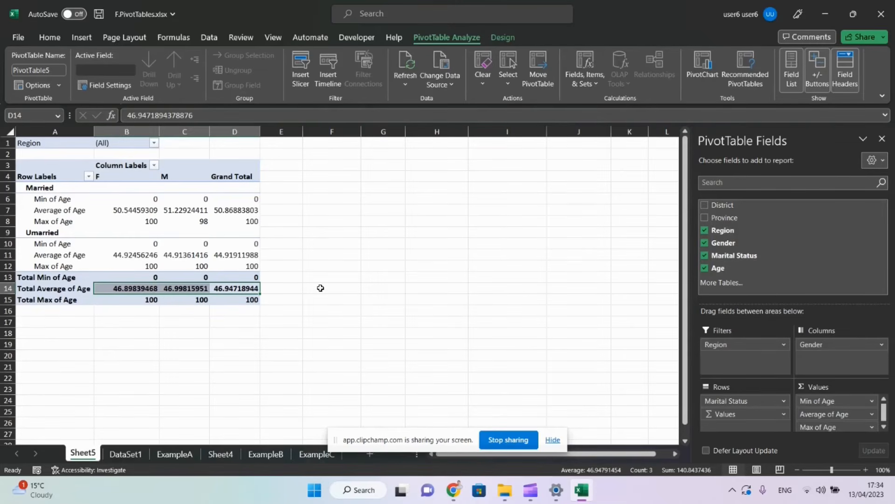
pyautogui.hscroll(1, 105, 422)
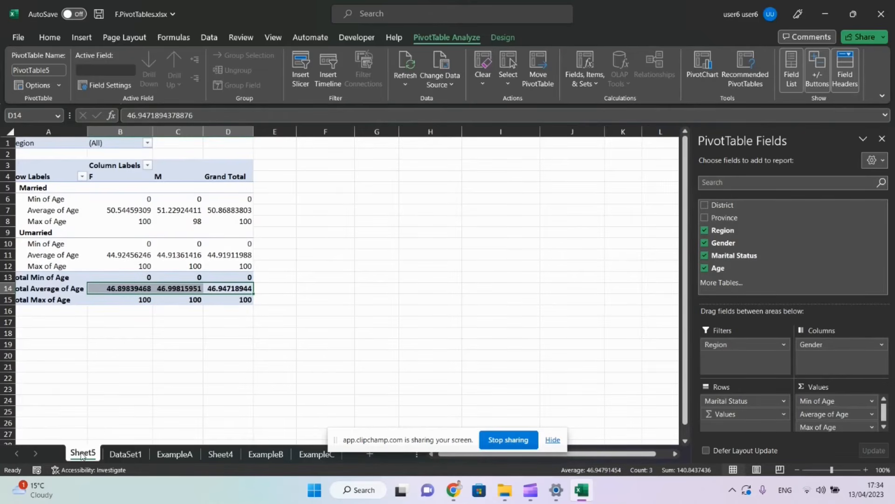
pyautogui.moveTo(82, 453); pyautogui.dragTo(295, 462)
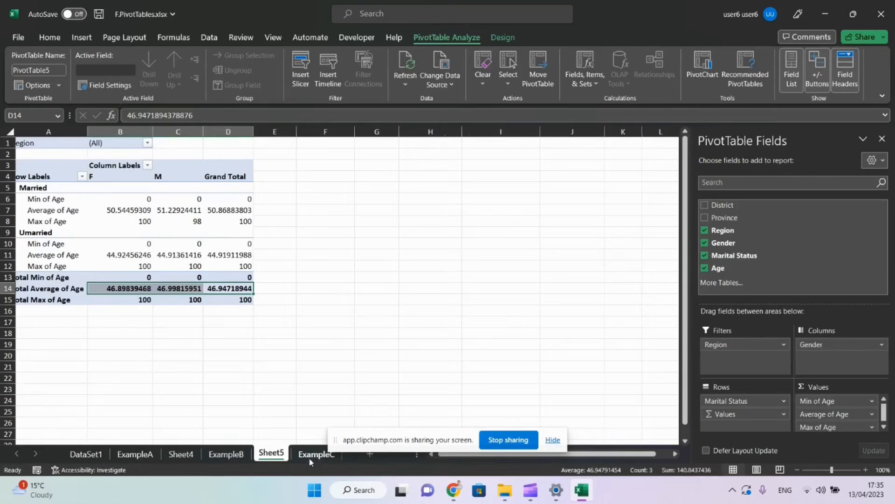
# - Look at the ExampleC pivot chart, and insert a new pivot chart on a new worksheet from DataSet1 range A1:F9999
pyautogui.click(310, 459)
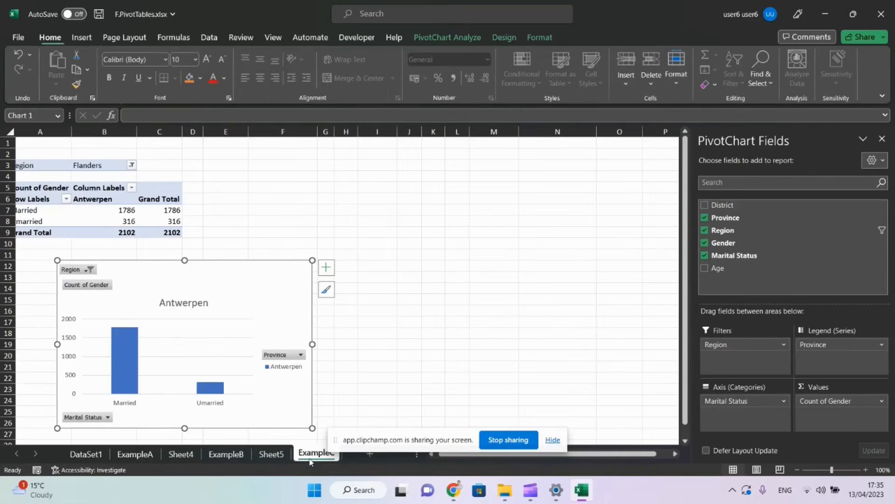
pyautogui.click(81, 454)
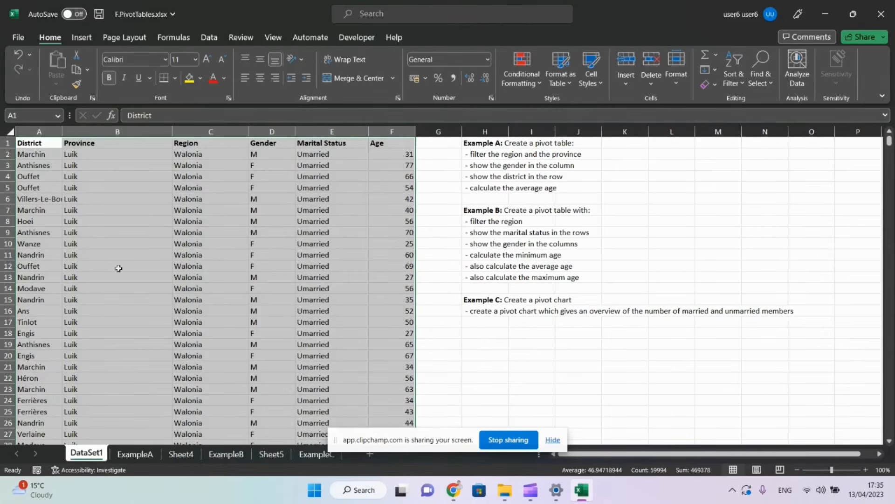
pyautogui.click(84, 38)
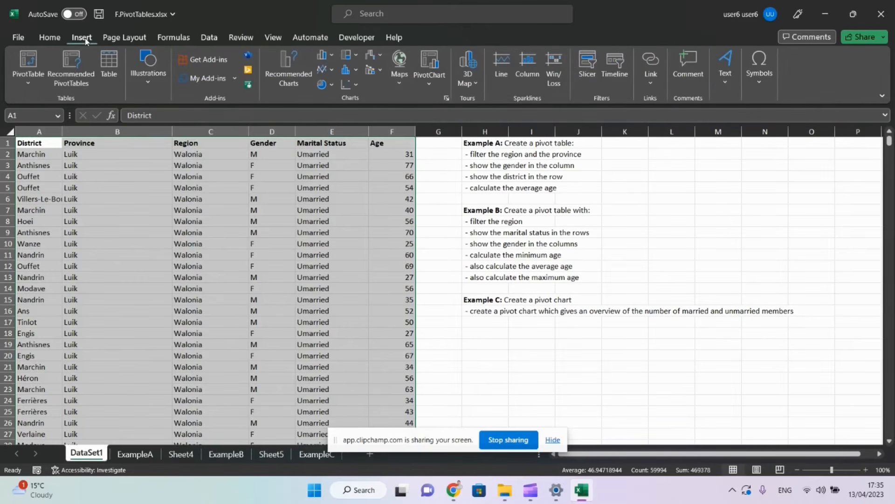
pyautogui.click(426, 66)
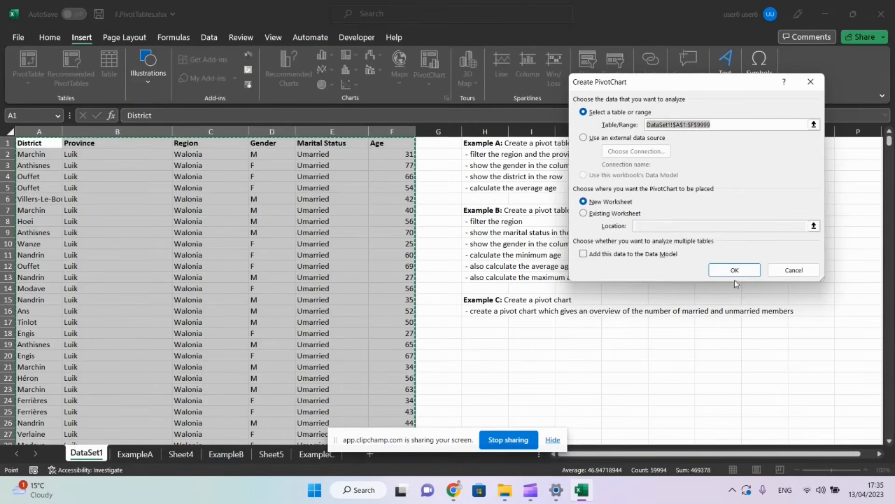
pyautogui.click(735, 273)
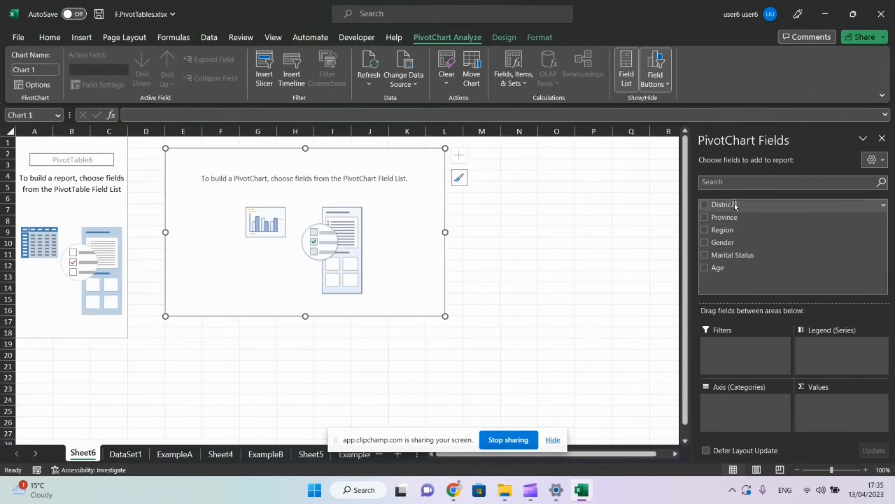
# - Lay out the pivot chart with District as filter, Region as legend, Gender on the axis and the sum of Age as value
pyautogui.moveTo(735, 205); pyautogui.dragTo(741, 357)
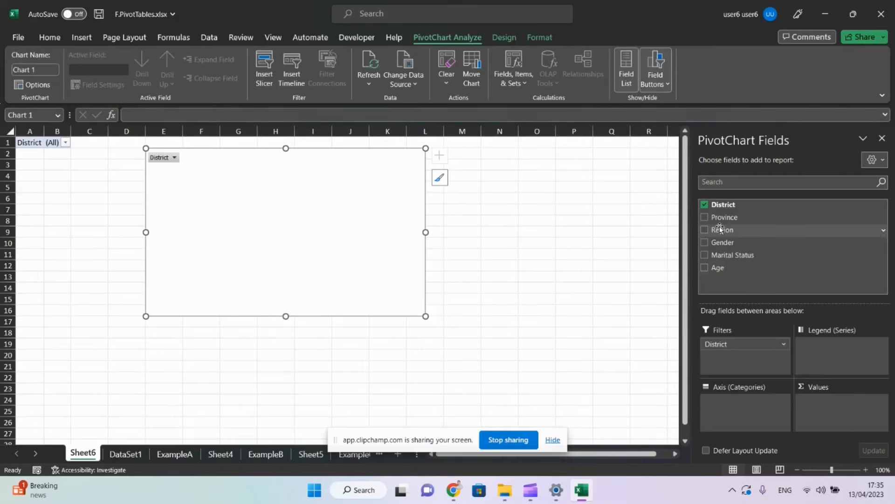
pyautogui.moveTo(720, 228); pyautogui.dragTo(835, 357)
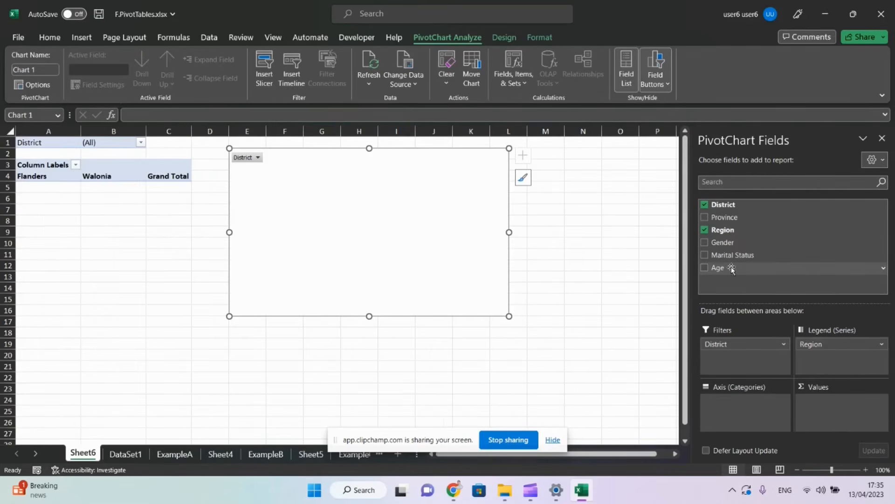
pyautogui.moveTo(731, 269)
pyautogui.mouseDown()
pyautogui.moveTo(830, 381)
pyautogui.moveTo(823, 409)
pyautogui.moveTo(821, 401)
pyautogui.mouseUp()
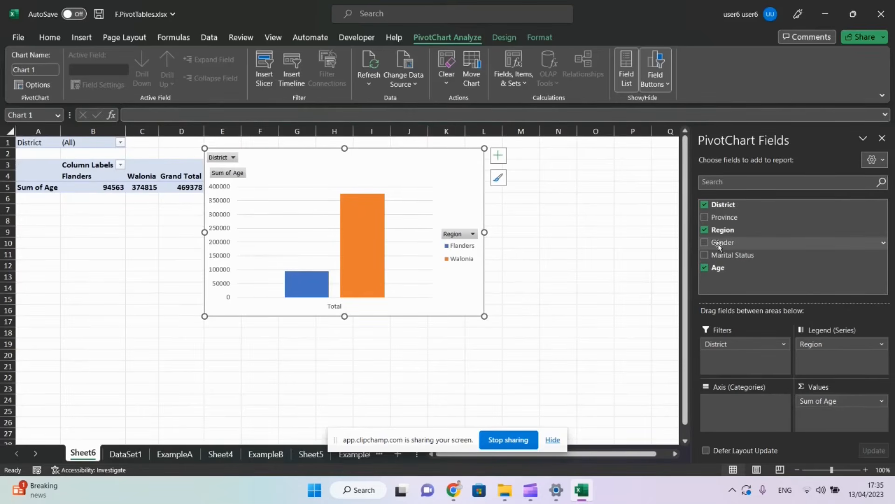
pyautogui.moveTo(718, 245); pyautogui.dragTo(724, 415)
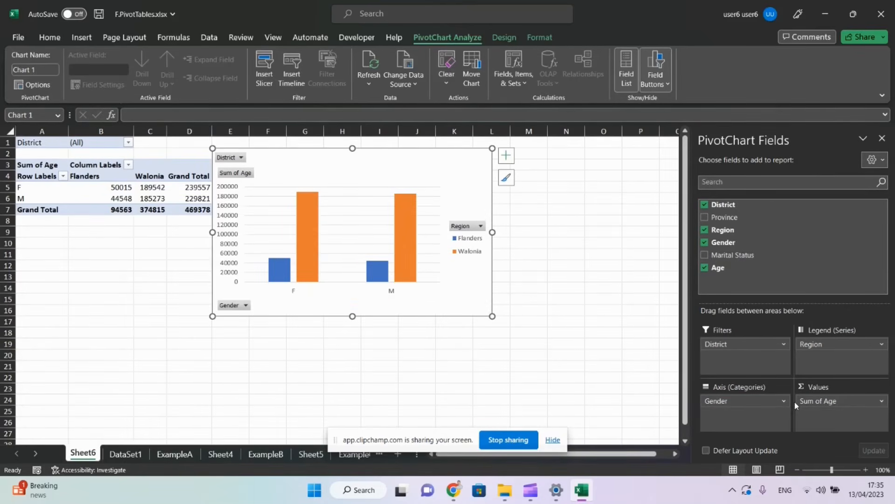
# - Replace Age with the count of Marital Status as the pivot chart's value, and close the field list
pyautogui.moveTo(796, 404); pyautogui.dragTo(828, 417)
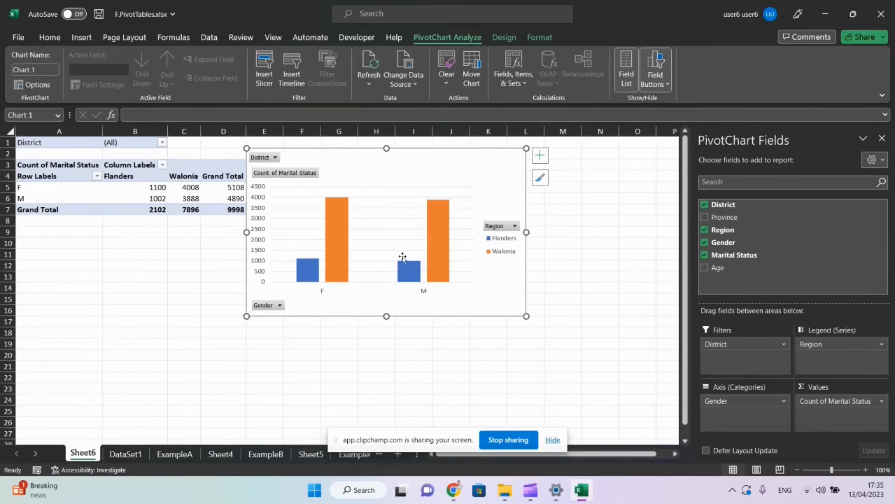
pyautogui.moveTo(404, 278)
pyautogui.click(885, 139)
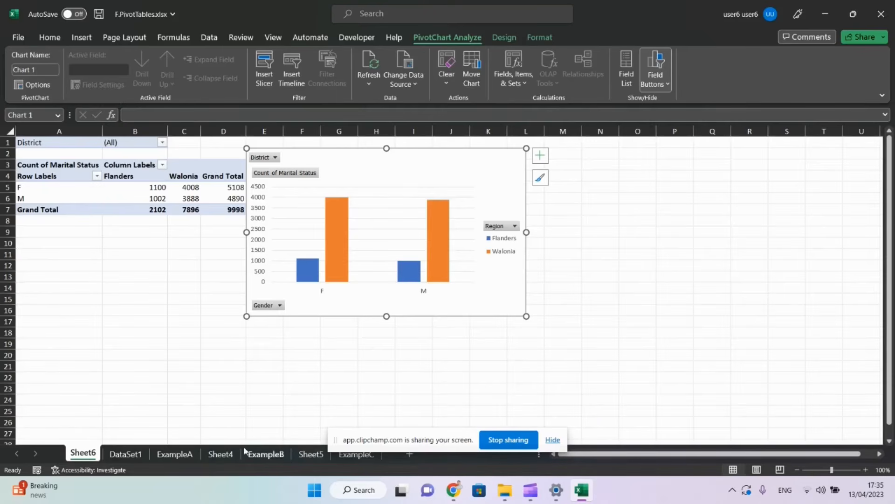
pyautogui.click(158, 191)
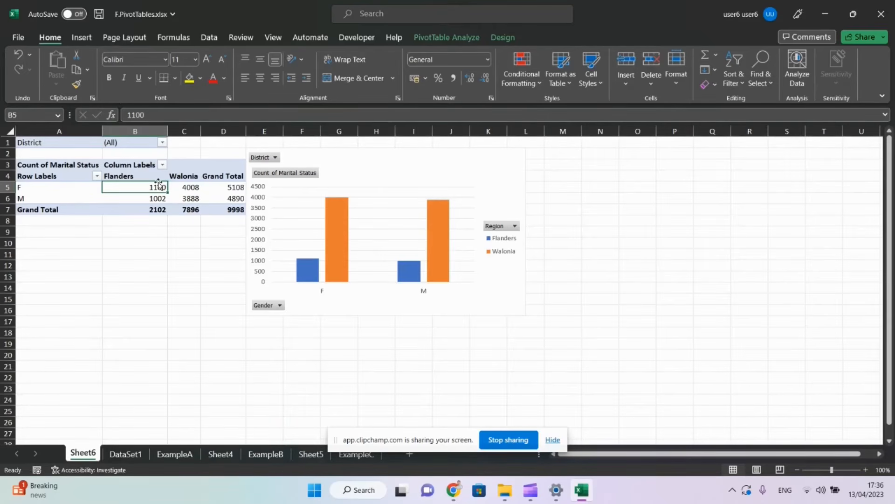
pyautogui.click(154, 211)
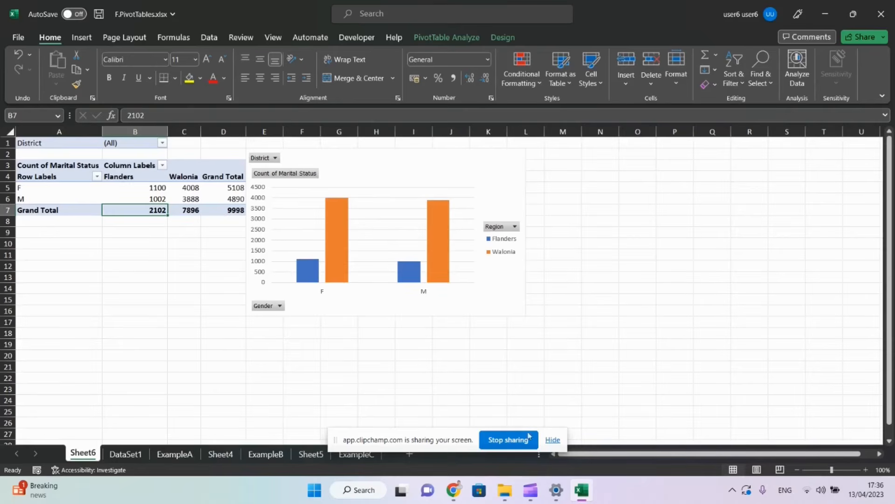
pyautogui.click(545, 442)
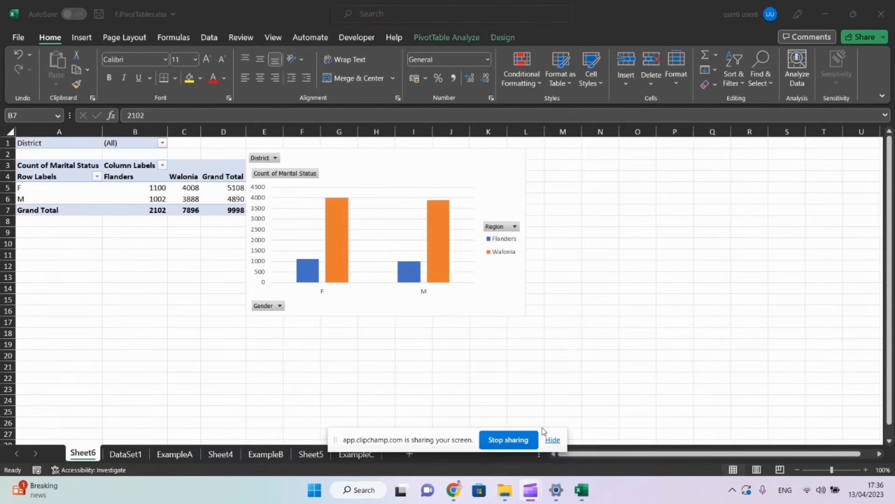
pyautogui.click(560, 443)
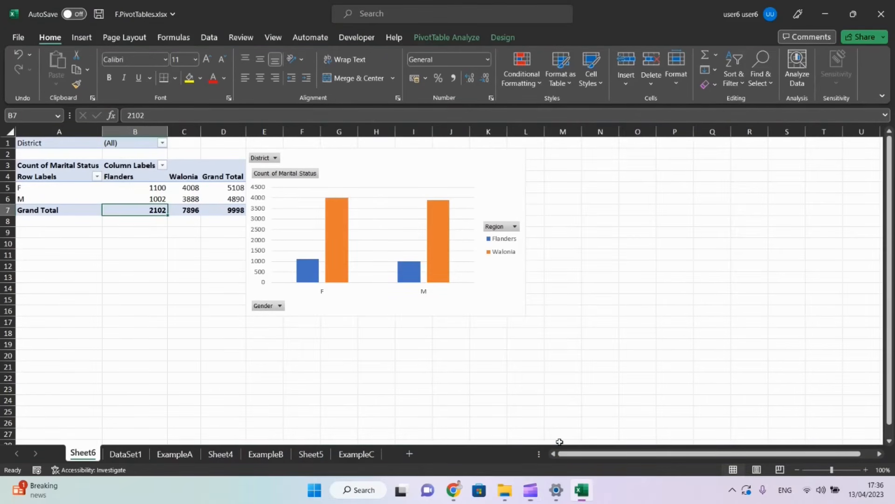
# - Show the field list for the pivot chart on Sheet6, and view its PivotChart options without changing them
pyautogui.click(318, 222)
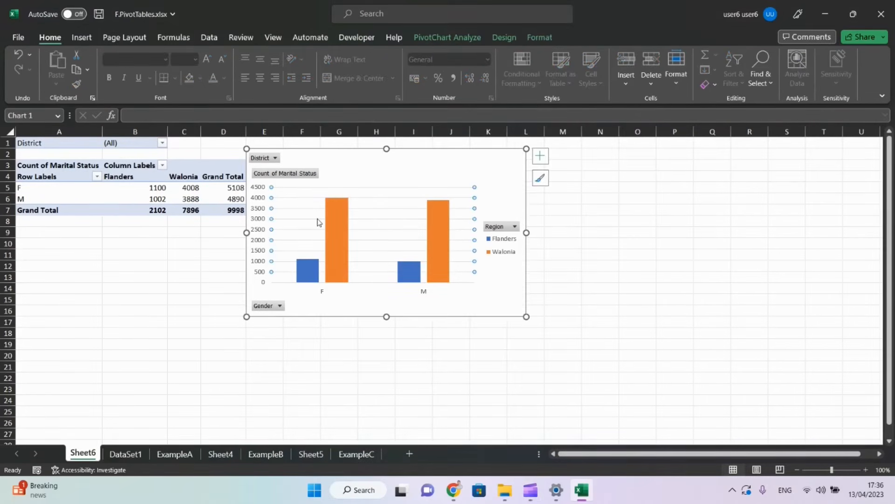
pyautogui.rightClick(389, 180)
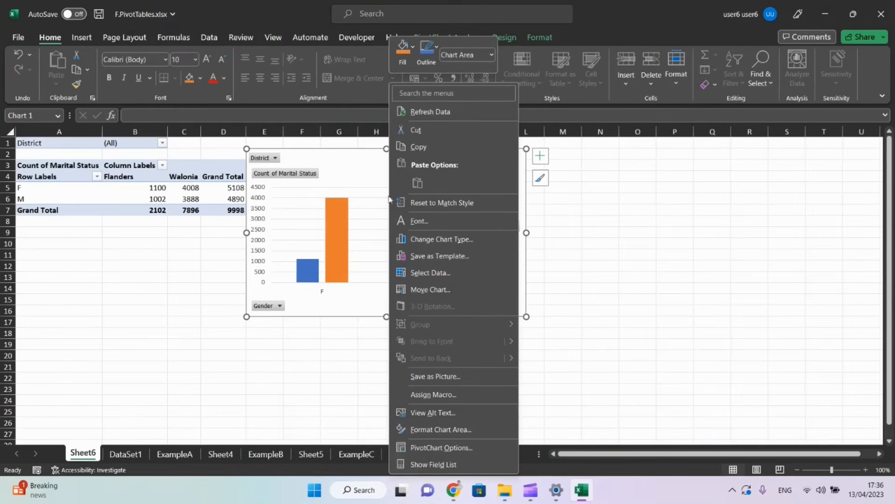
pyautogui.click(426, 463)
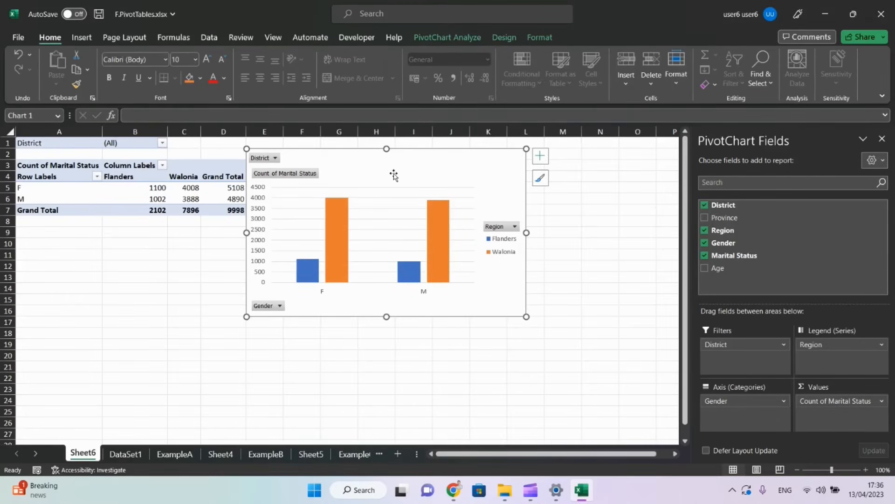
pyautogui.rightClick(393, 174)
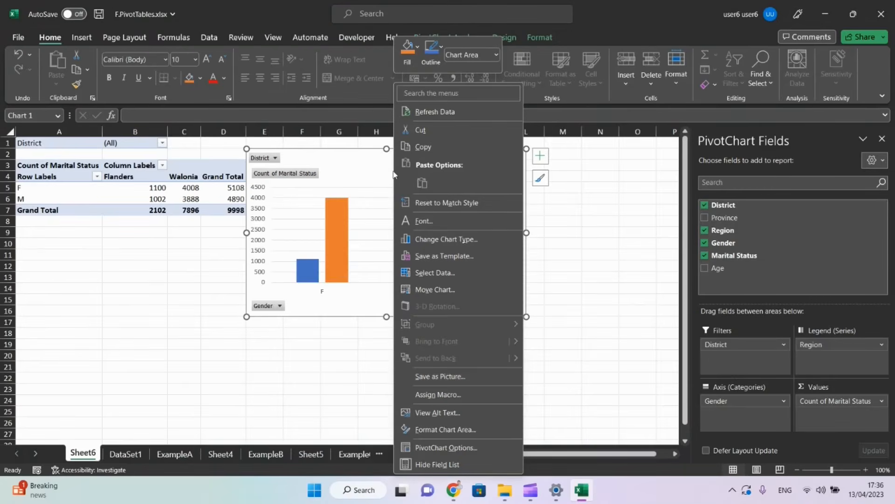
pyautogui.click(429, 447)
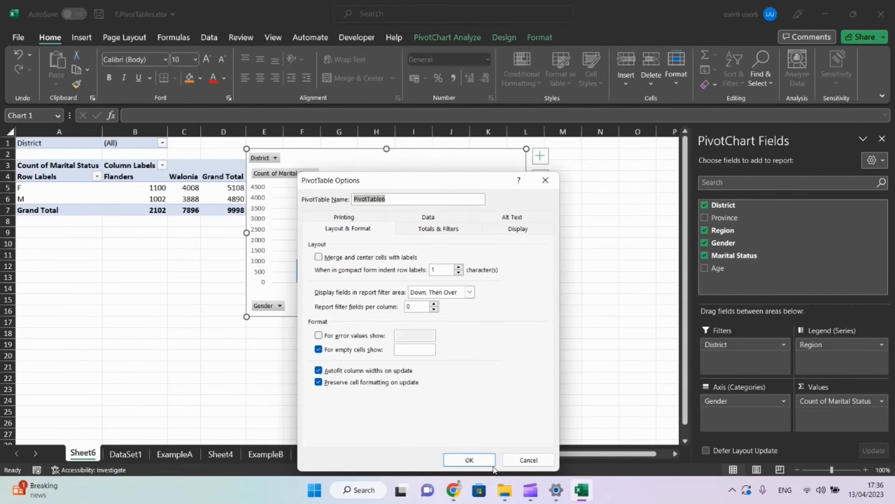
pyautogui.click(530, 461)
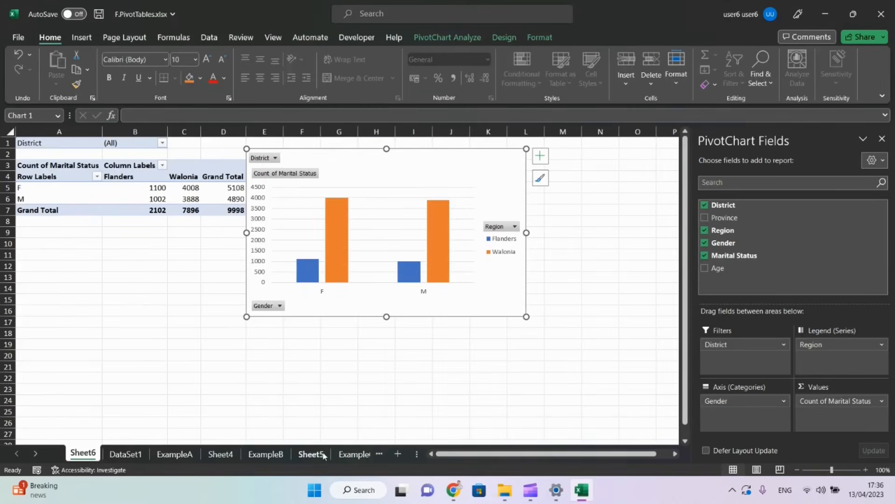
# - On the ExampleB sheet, close the pivot table's field list and show it again
pyautogui.click(268, 453)
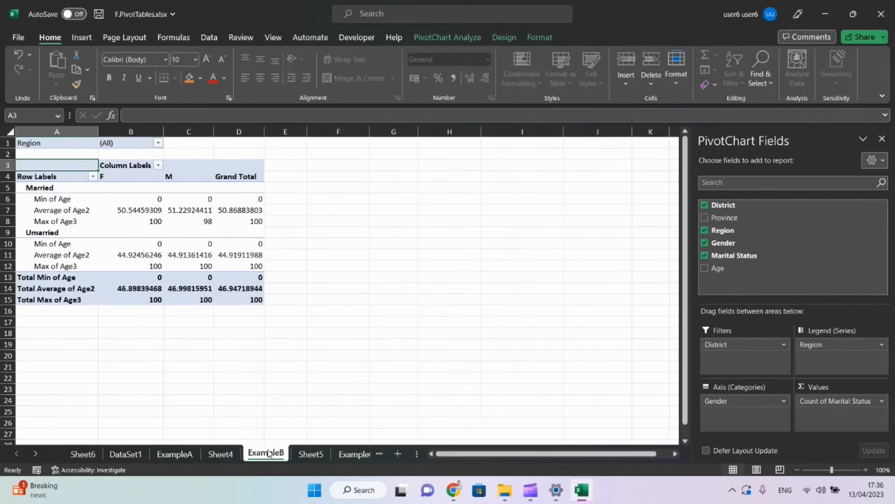
pyautogui.click(214, 266)
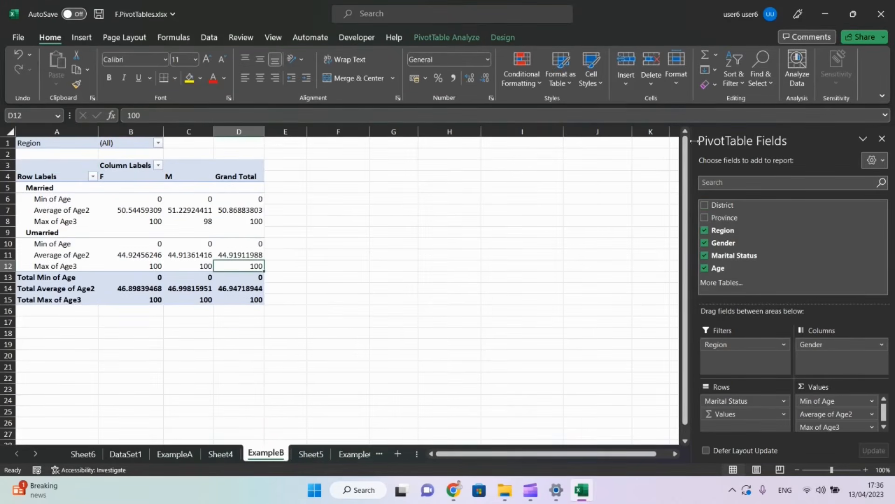
pyautogui.click(881, 139)
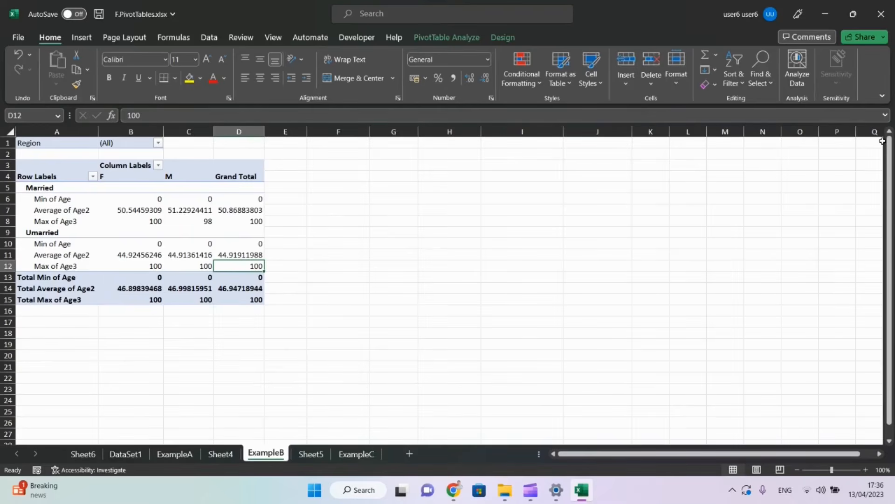
pyautogui.rightClick(204, 221)
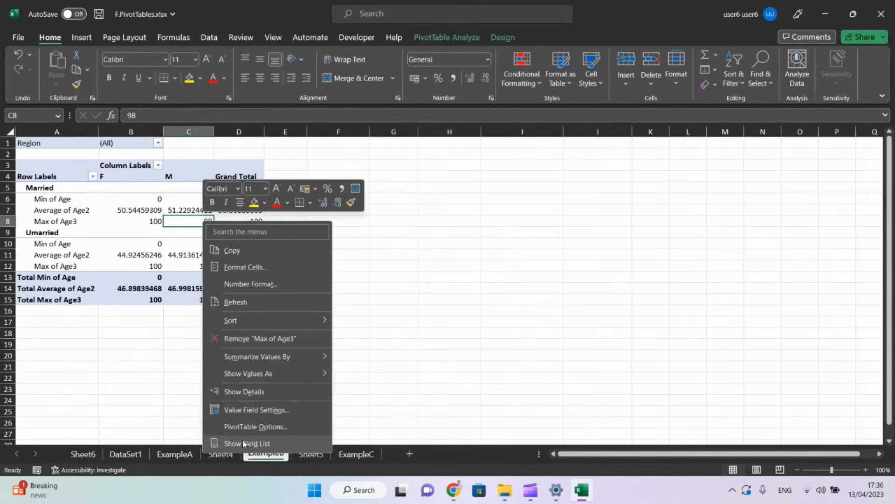
pyautogui.click(244, 443)
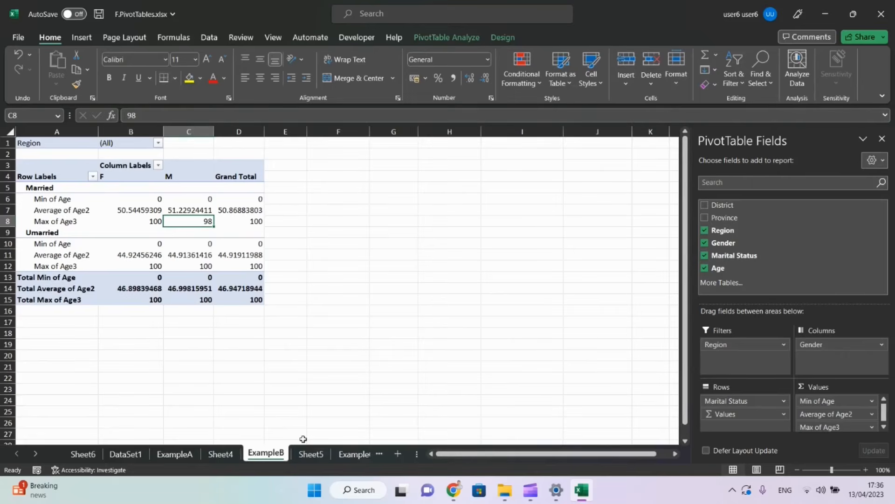
# - Switch to the A.Checklist document in Google Docs and check off Pivot tables, Pivot charts and Summarize and display data using
pyautogui.moveTo(453, 499)
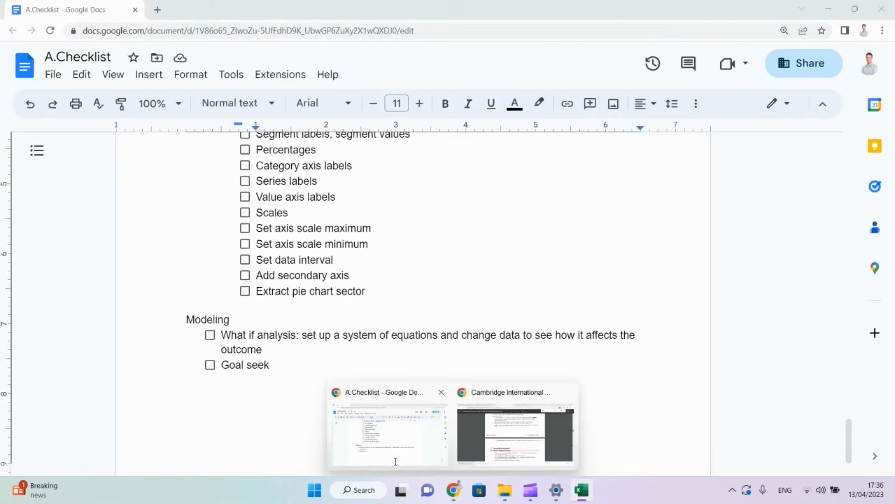
pyautogui.click(389, 431)
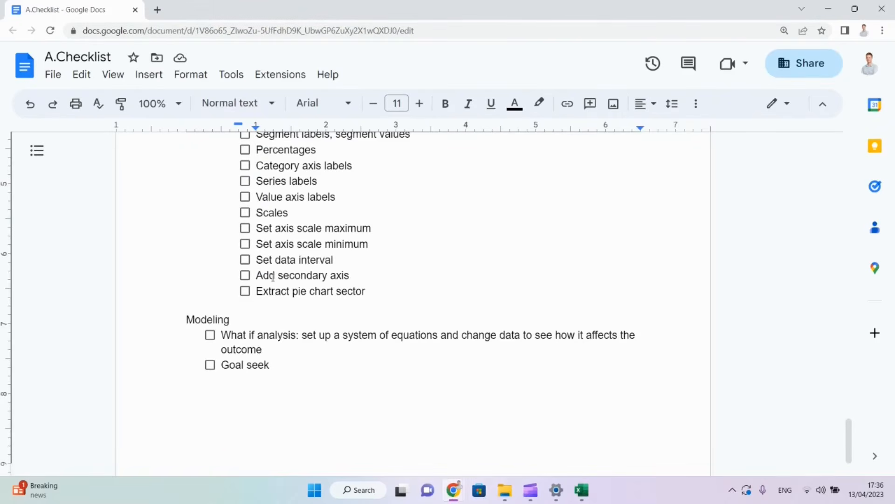
pyautogui.scroll(15, 273, 277)
pyautogui.scroll(-3, 272, 277)
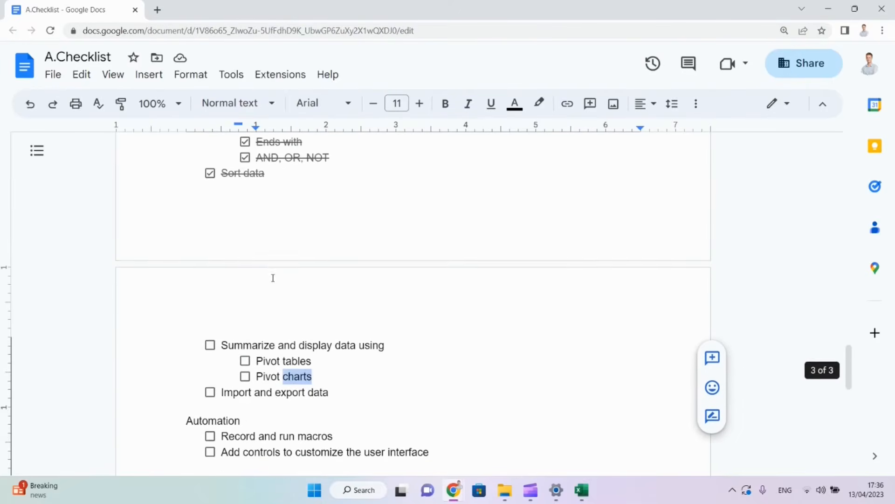
pyautogui.click(245, 361)
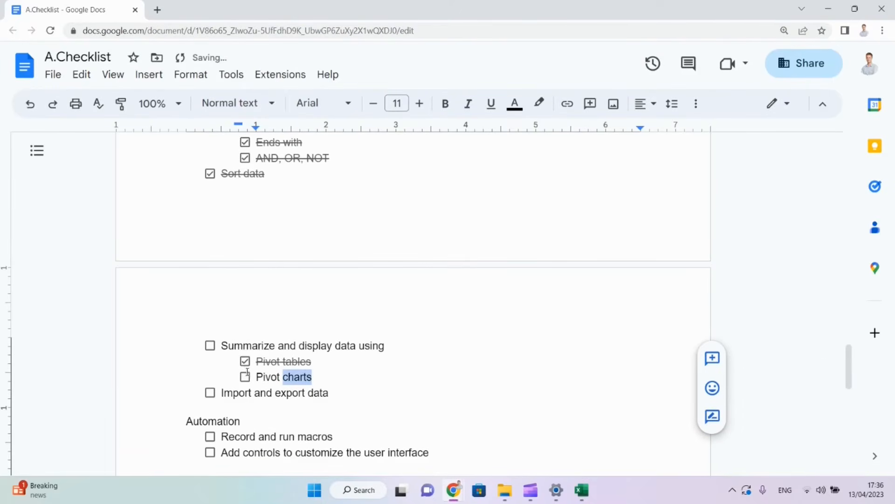
pyautogui.click(246, 377)
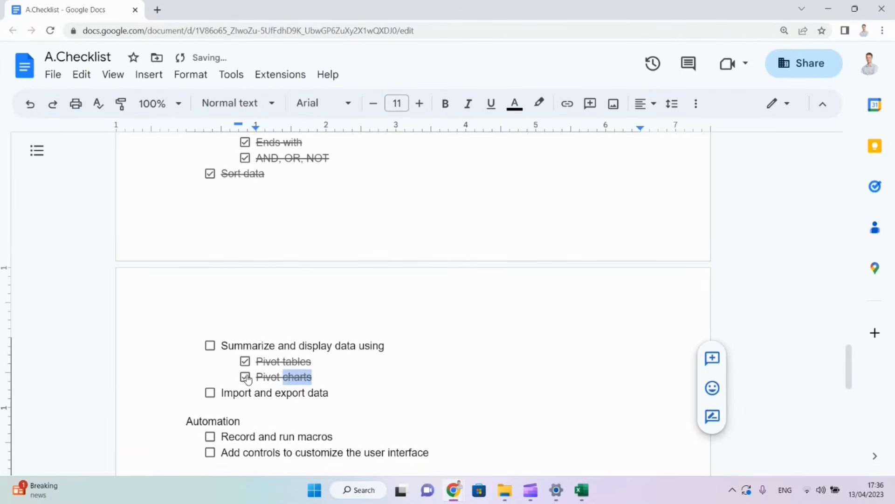
pyautogui.click(209, 347)
pyautogui.moveTo(239, 393); pyautogui.dragTo(290, 395)
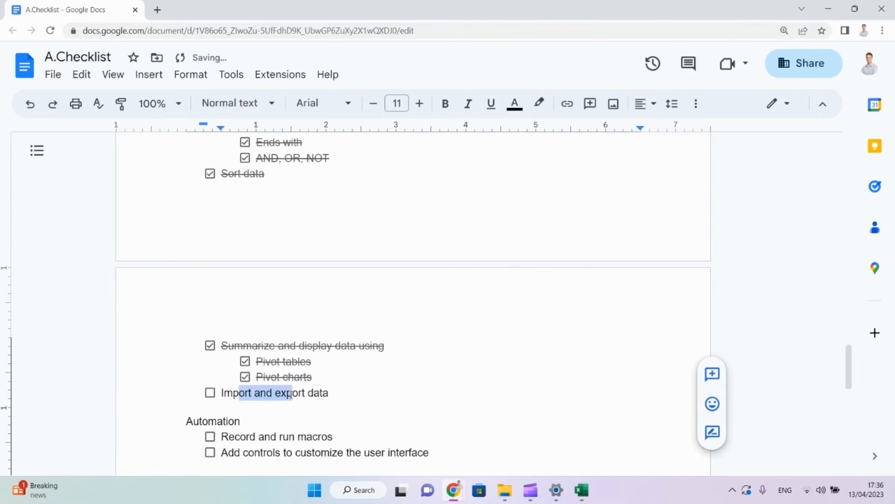
pyautogui.click(327, 394)
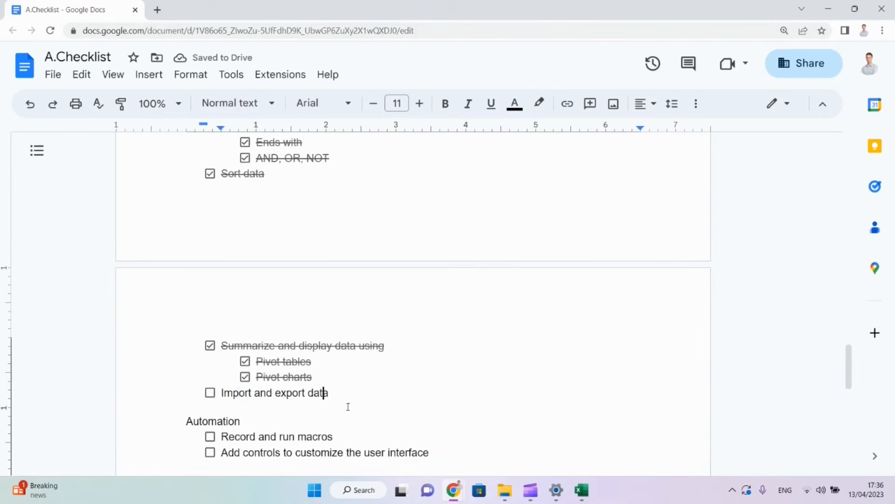
# - Return to Excel, bring up the DataSet1 sheet, and look at the workbook's print and PDF/XPS export options
pyautogui.click(583, 492)
pyautogui.click(394, 299)
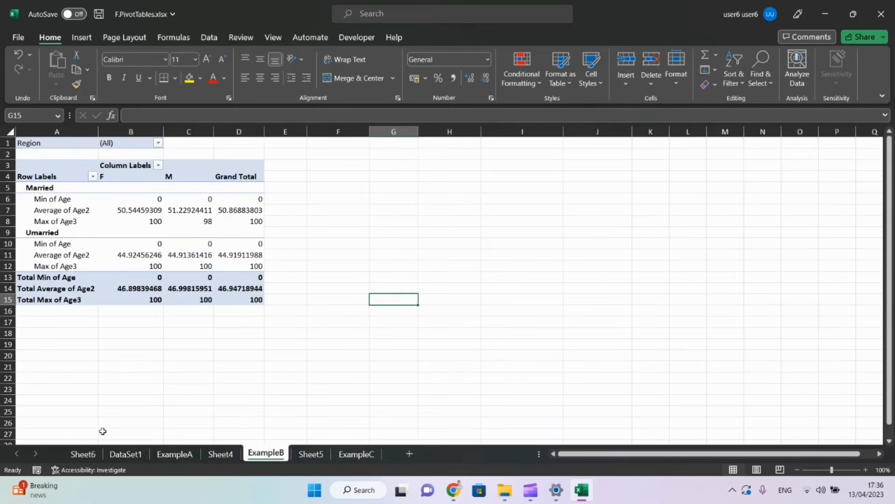
pyautogui.click(124, 454)
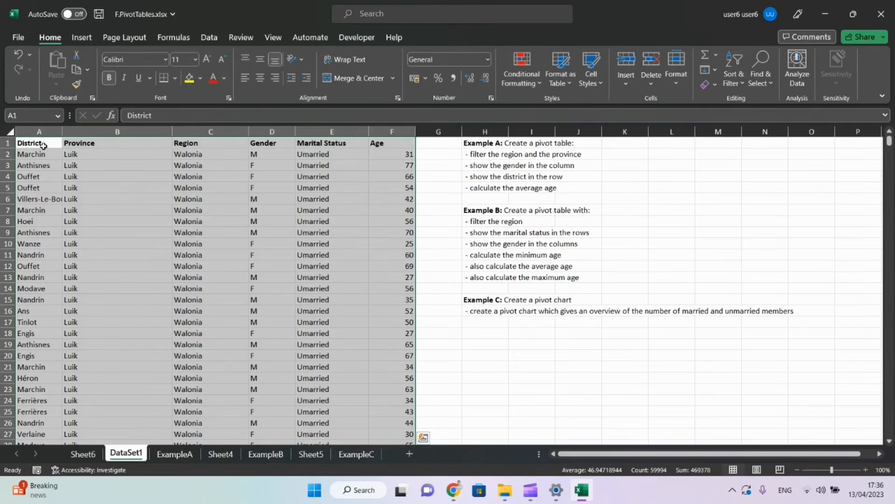
pyautogui.click(17, 38)
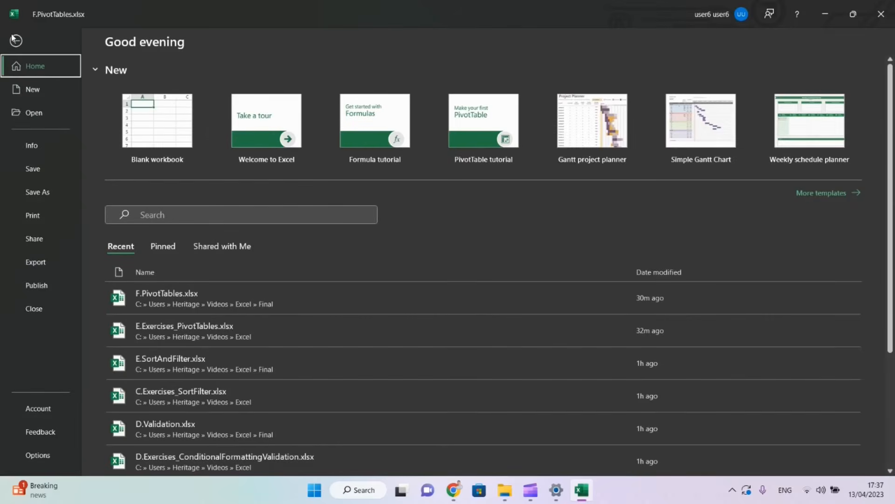
pyautogui.click(33, 215)
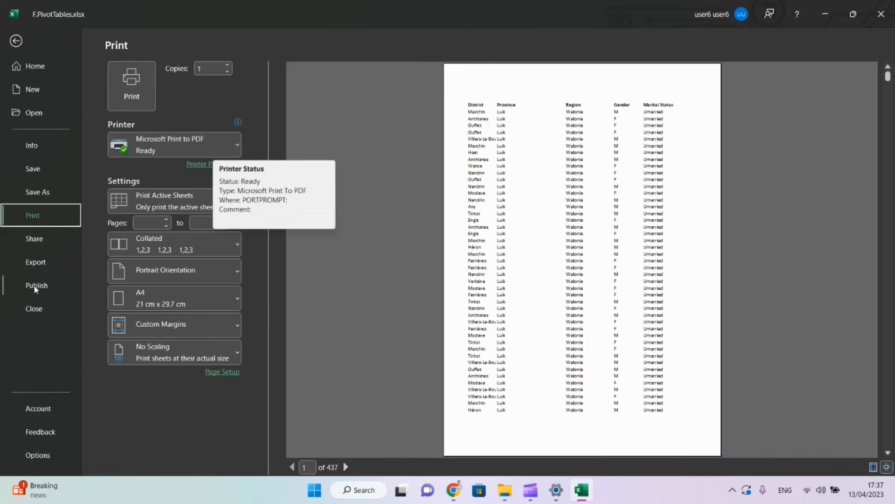
pyautogui.click(35, 263)
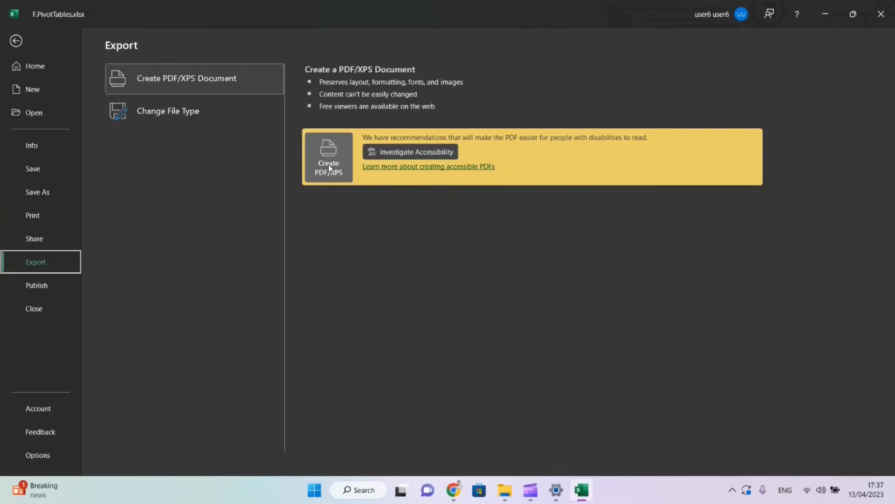
# - Examine the file formats available for saving F.PivotTables under another type, and look at the Change File Type export options
pyautogui.click(33, 196)
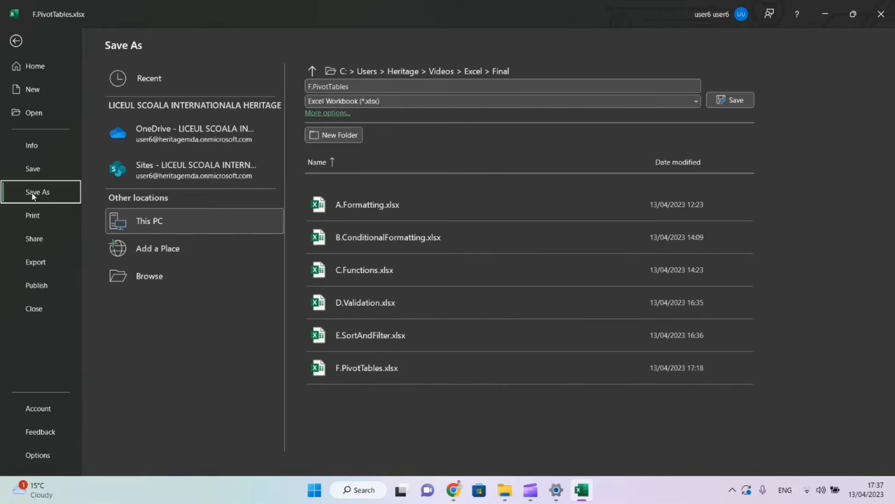
pyautogui.click(435, 101)
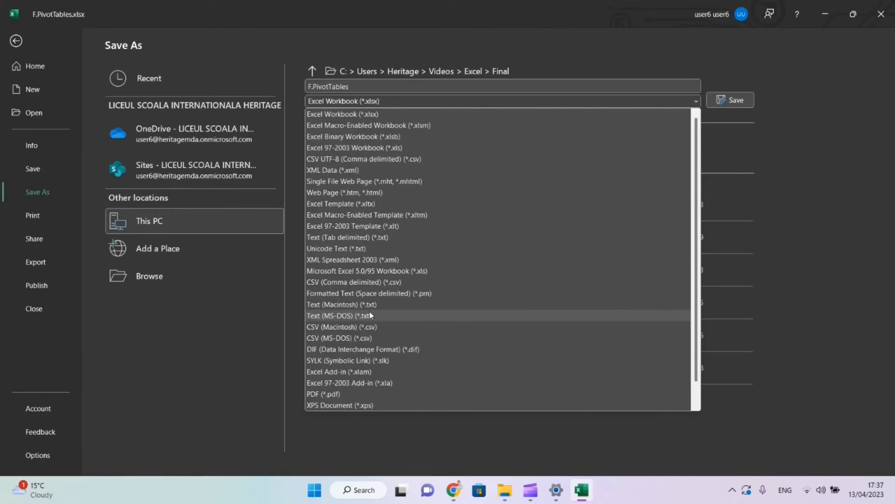
pyautogui.press('Escape')
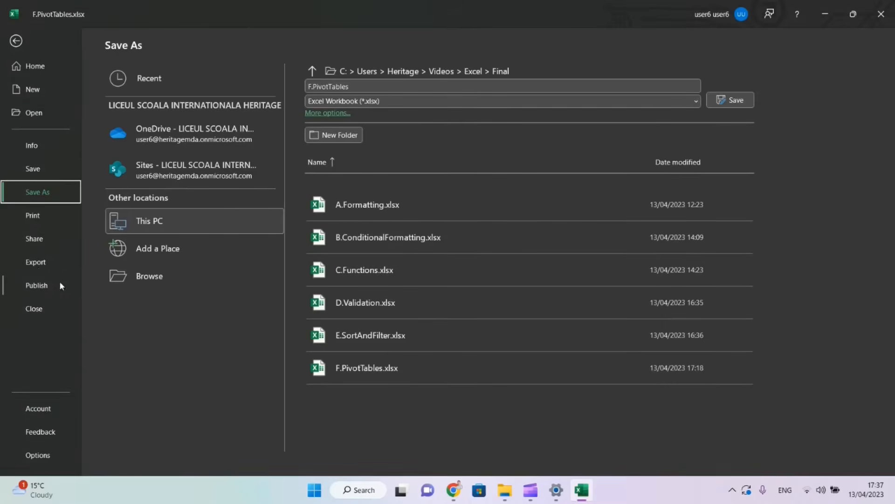
pyautogui.click(38, 266)
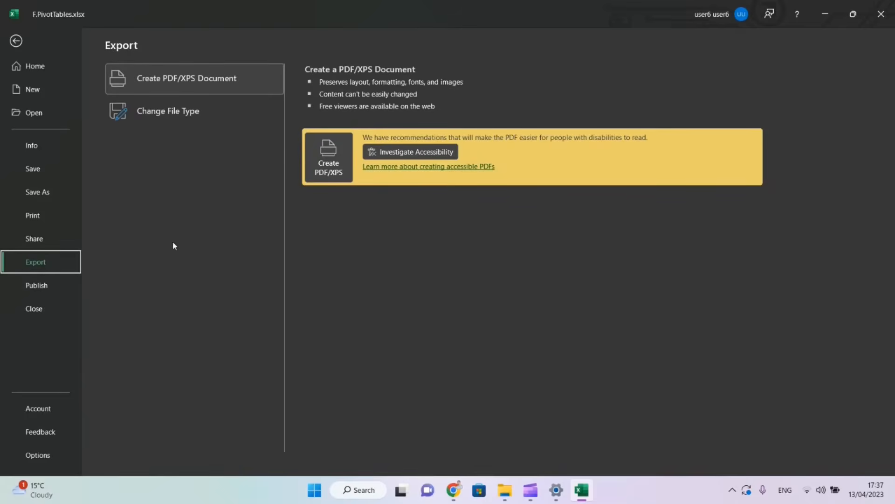
pyautogui.click(182, 114)
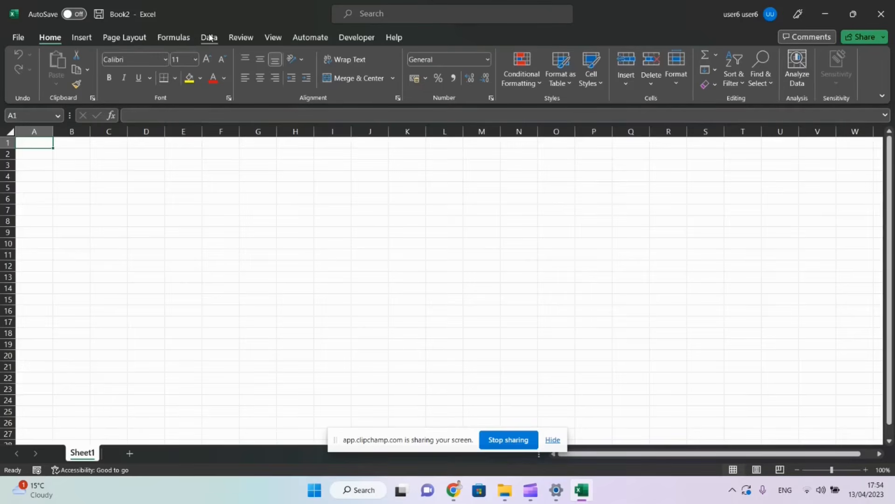
# - Import Students.csv from the Excel folder in Videos as comma-delimited data and load it into the blank workbook
pyautogui.click(209, 37)
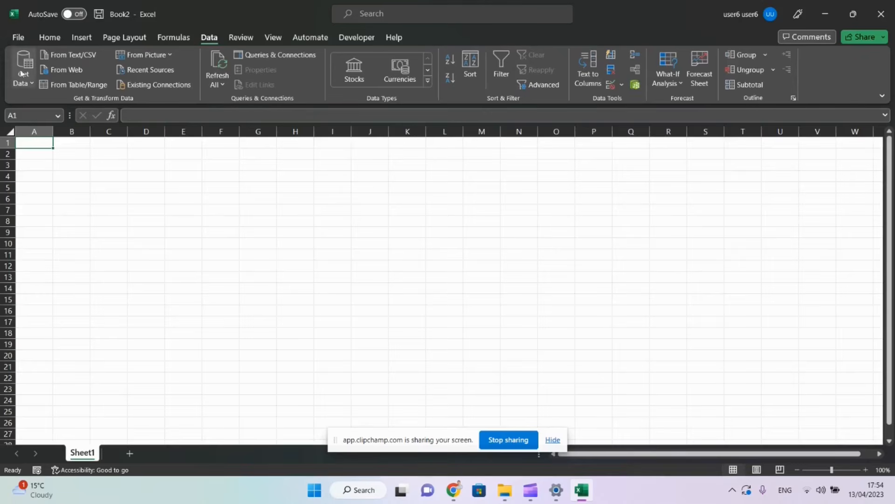
pyautogui.click(58, 56)
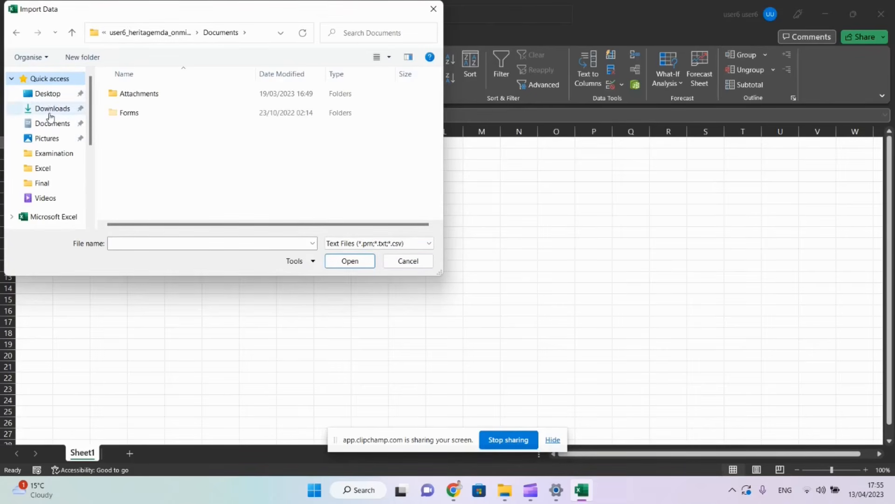
pyautogui.click(46, 198)
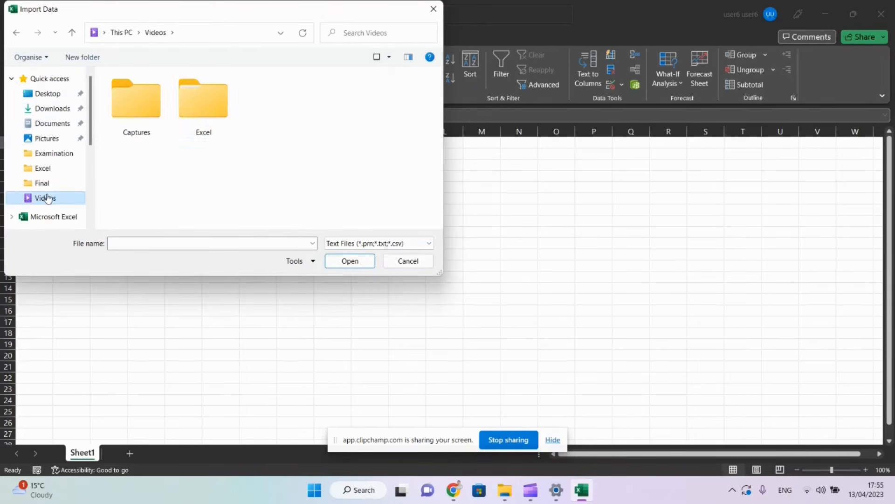
pyautogui.doubleClick(202, 99)
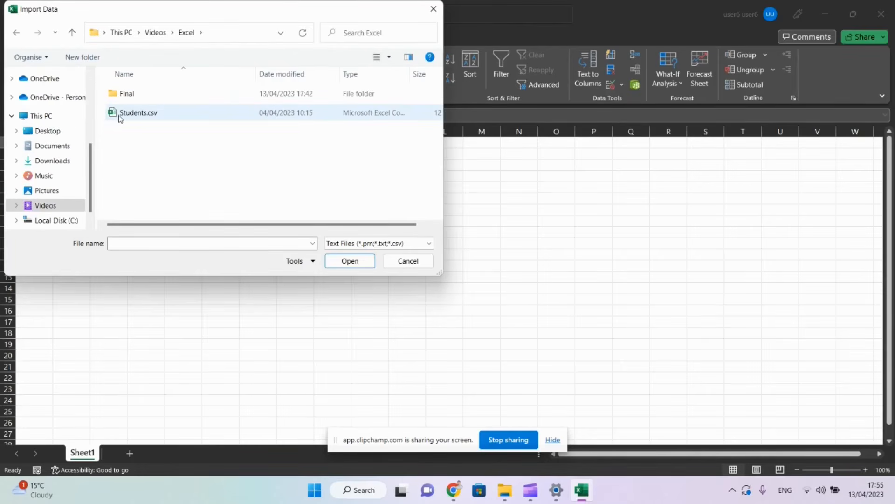
pyautogui.click(172, 113)
pyautogui.click(349, 261)
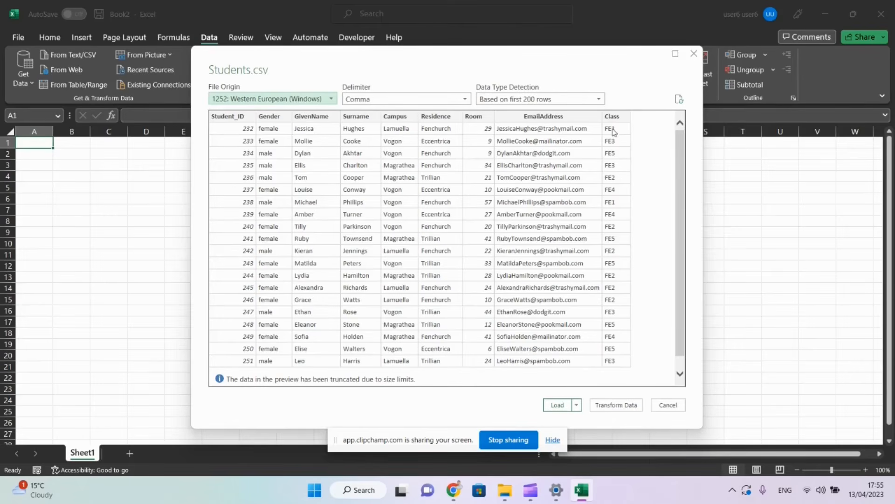
pyautogui.click(555, 405)
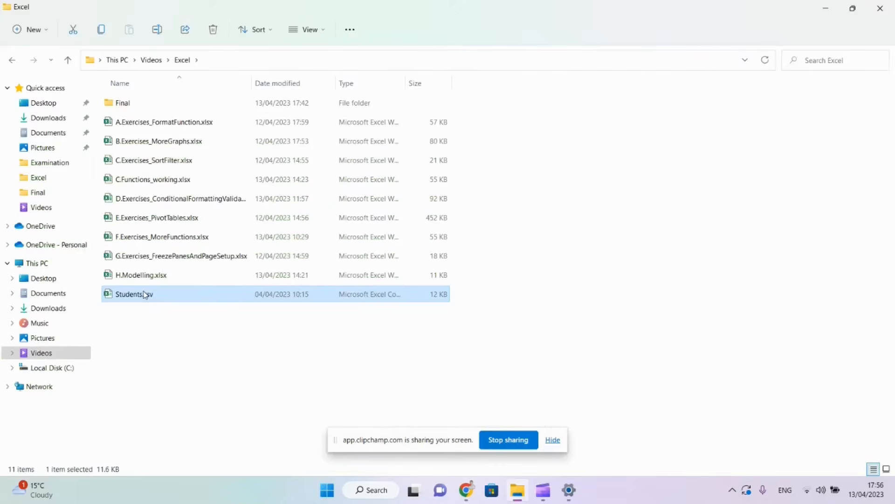
# - From File Explorer, open Students.csv in Excel and save it as an Excel Workbook (*.xlsx) in the same folder
pyautogui.rightClick(145, 295)
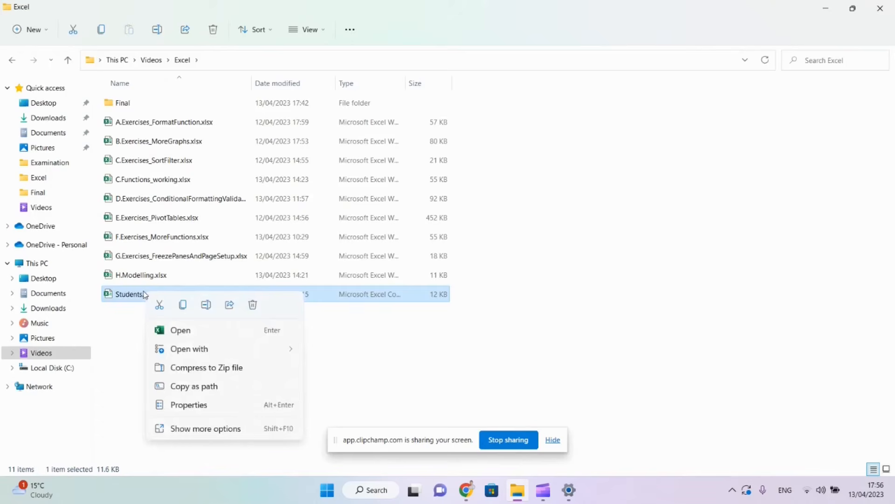
pyautogui.click(183, 332)
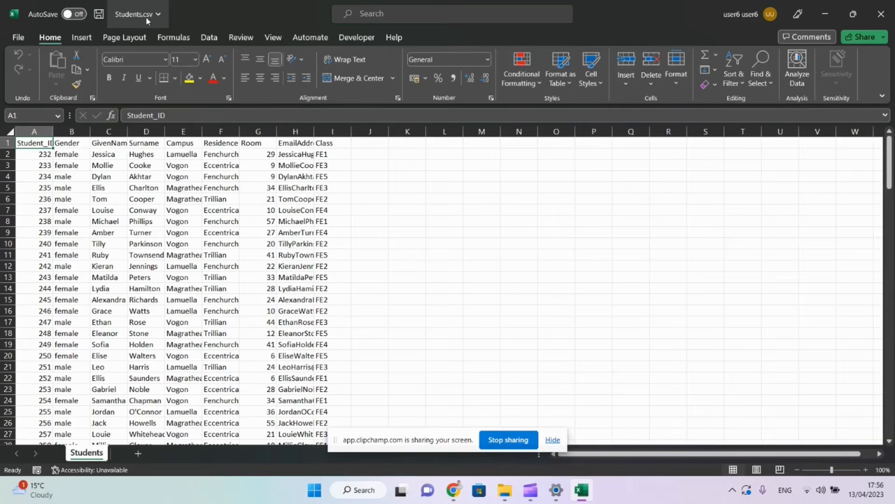
pyautogui.click(18, 37)
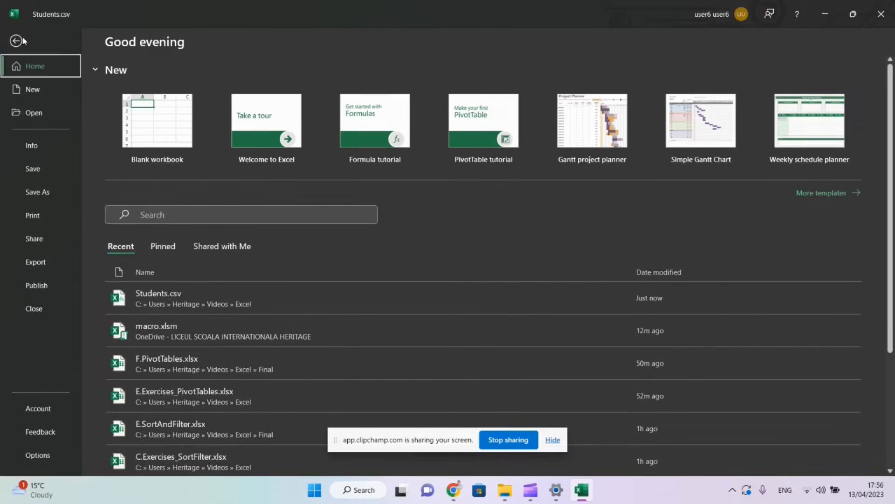
pyautogui.click(34, 195)
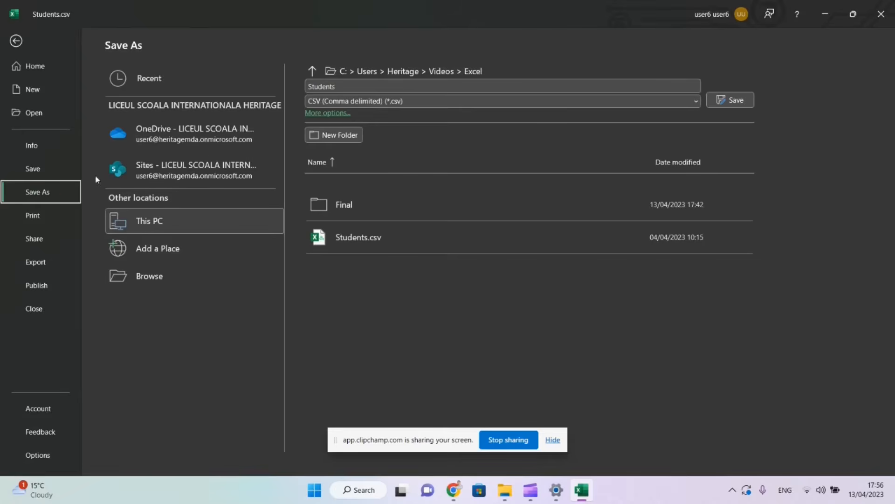
pyautogui.click(359, 103)
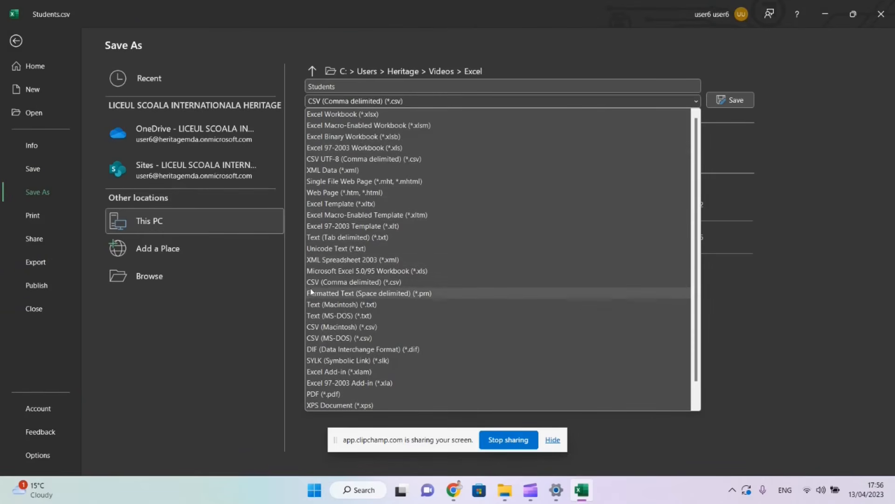
pyautogui.click(361, 115)
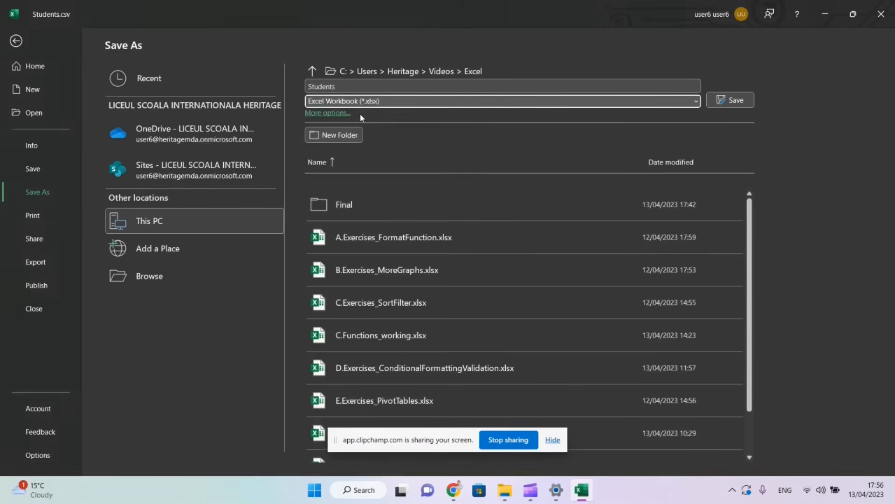
pyautogui.click(739, 103)
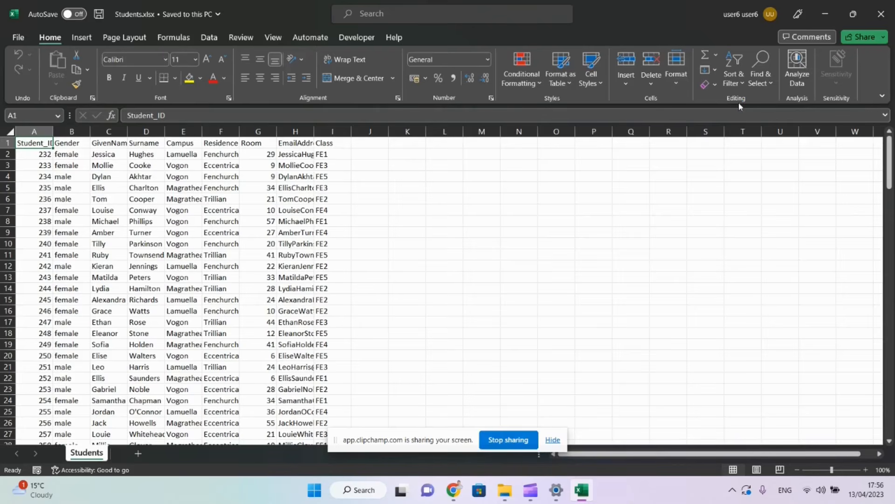
# - Look through the file and database sources available for getting external data into the Students workbook
pyautogui.click(205, 41)
pyautogui.click(29, 83)
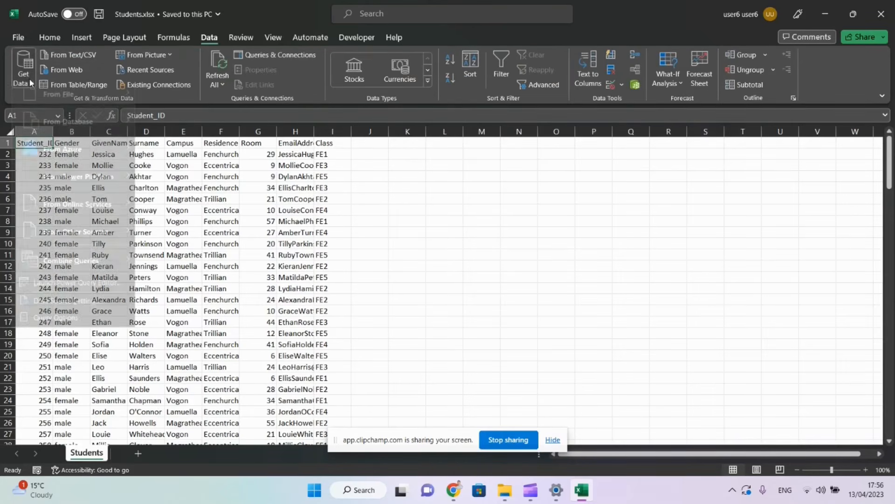
pyautogui.moveTo(35, 103)
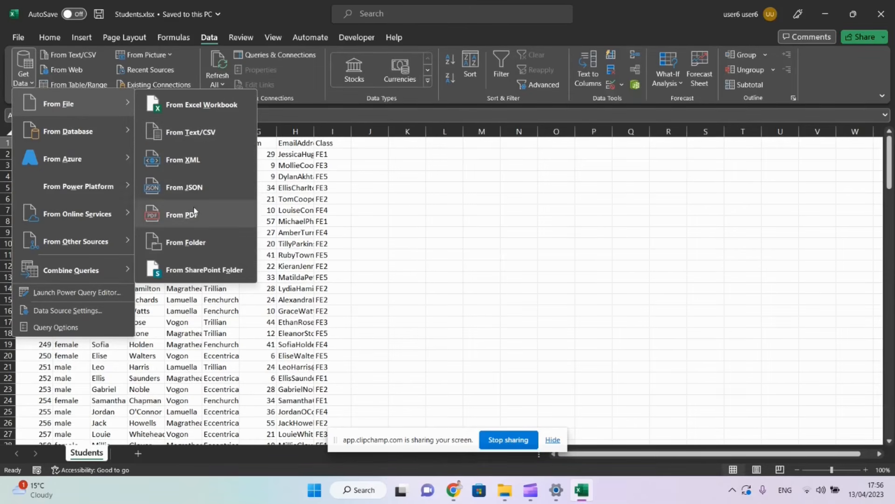
pyautogui.moveTo(55, 133)
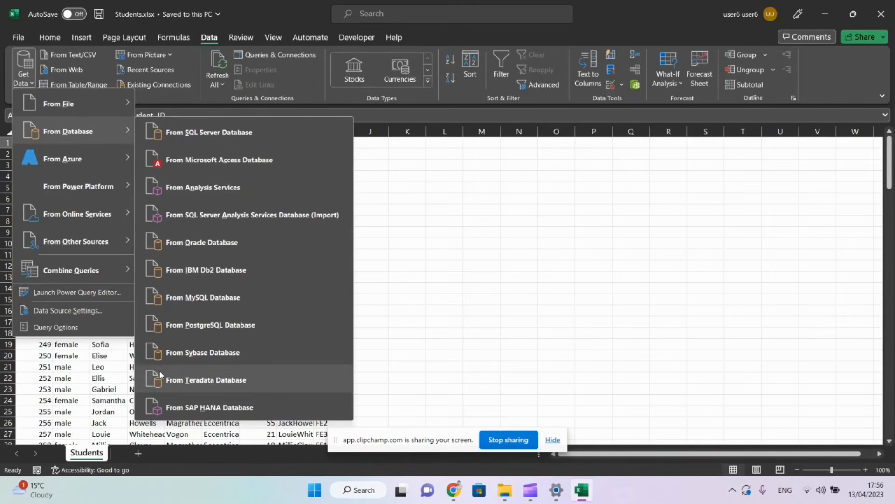
pyautogui.click(553, 275)
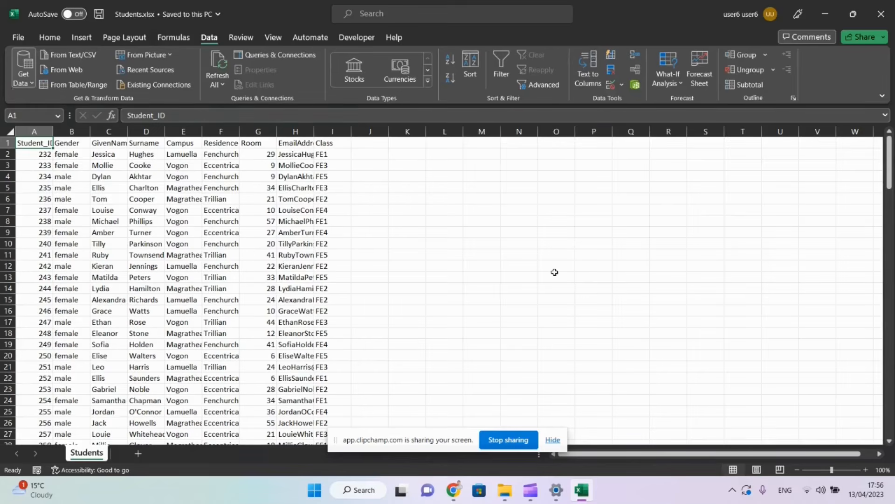
# - Switch to the A.Checklist document in Google Docs and check off Import and export data
pyautogui.moveTo(453, 489)
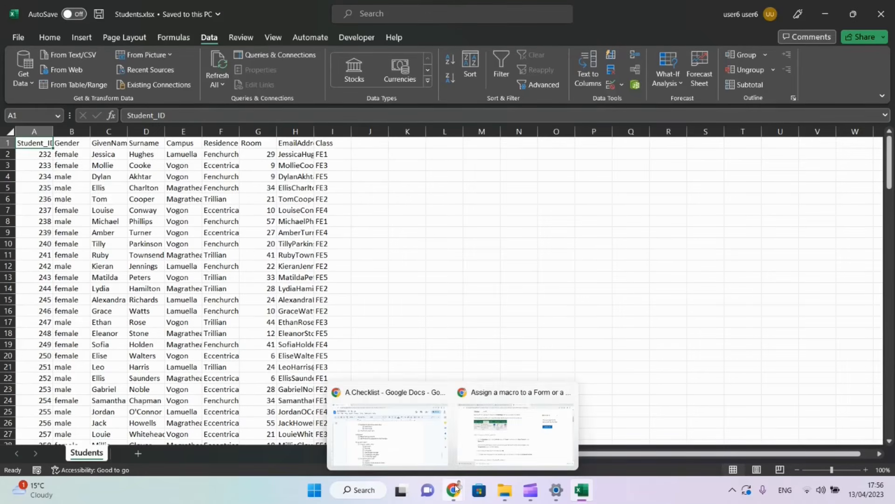
pyautogui.click(415, 444)
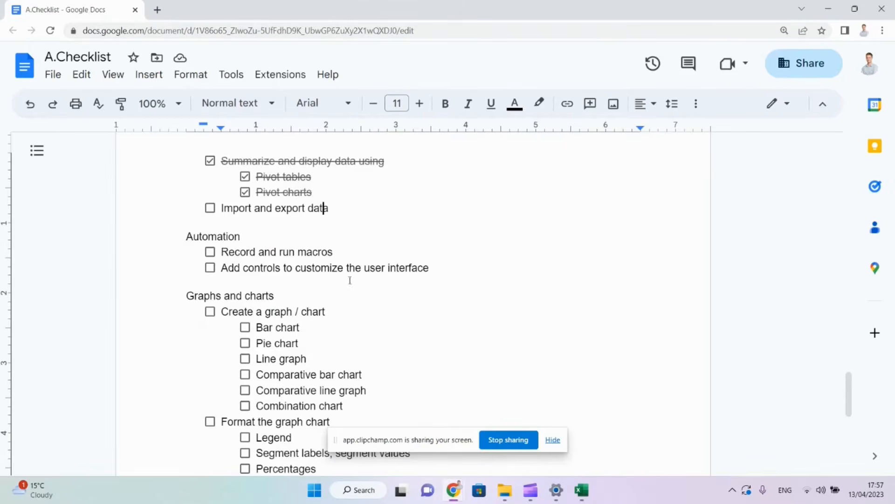
pyautogui.click(210, 208)
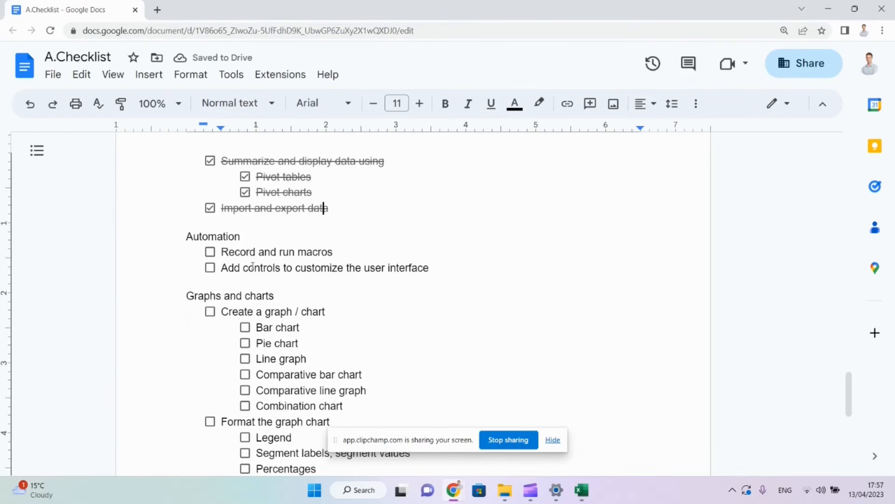
# - Return to Excel and save the Students workbook as an Excel Macro-Enabled Workbook (*.xlsm) in the same folder
pyautogui.moveTo(582, 490)
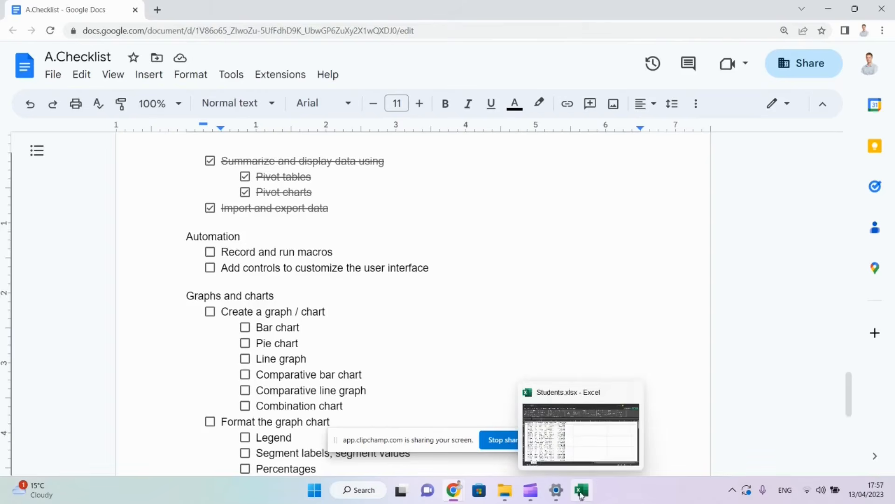
pyautogui.click(599, 427)
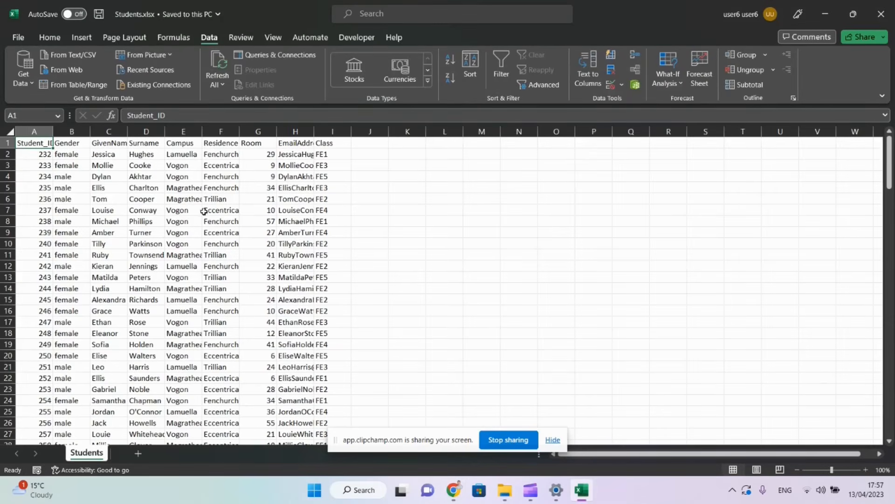
pyautogui.click(18, 37)
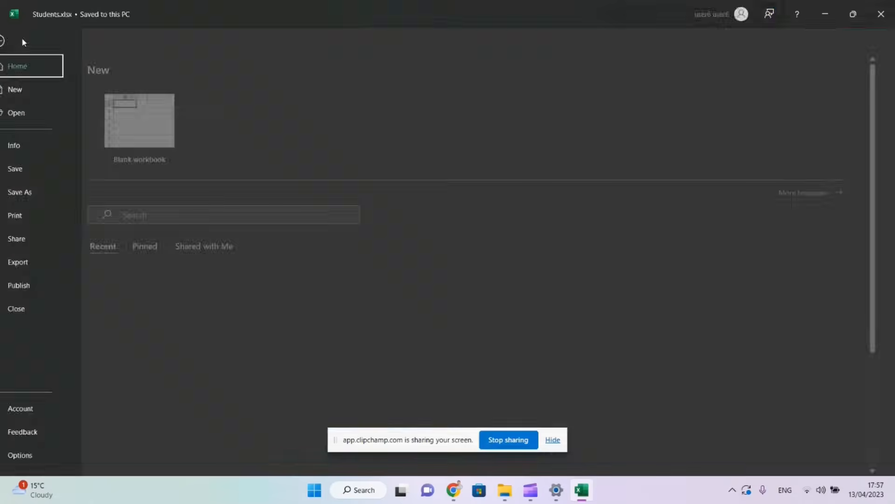
pyautogui.click(40, 192)
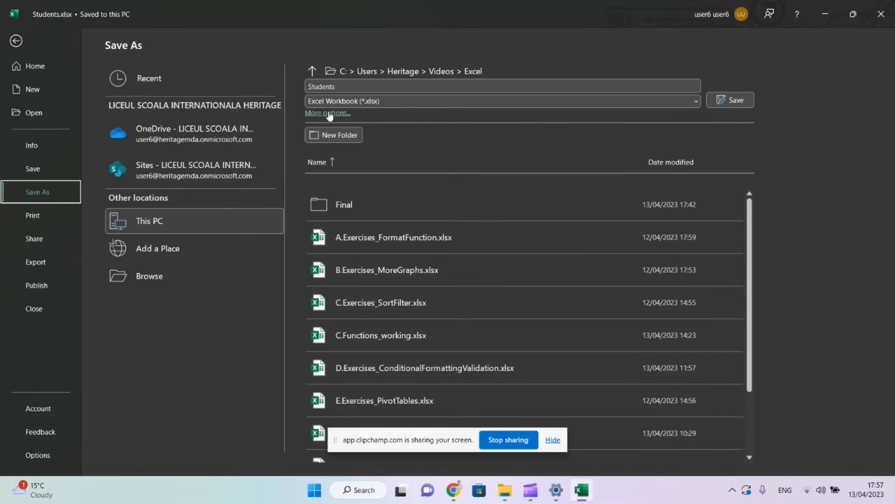
pyautogui.click(368, 103)
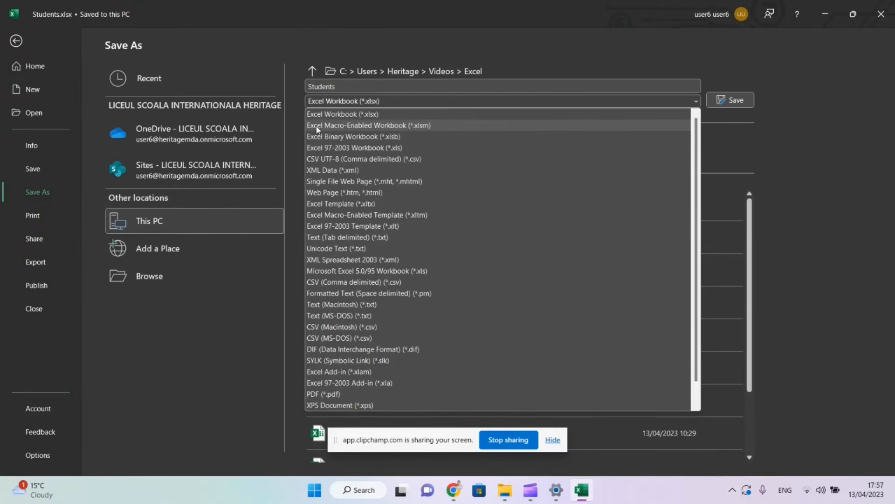
pyautogui.click(342, 125)
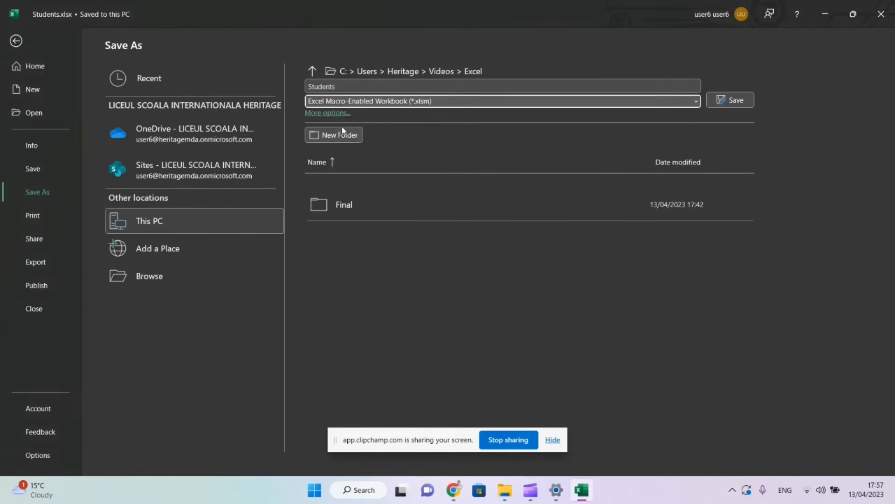
pyautogui.click(730, 100)
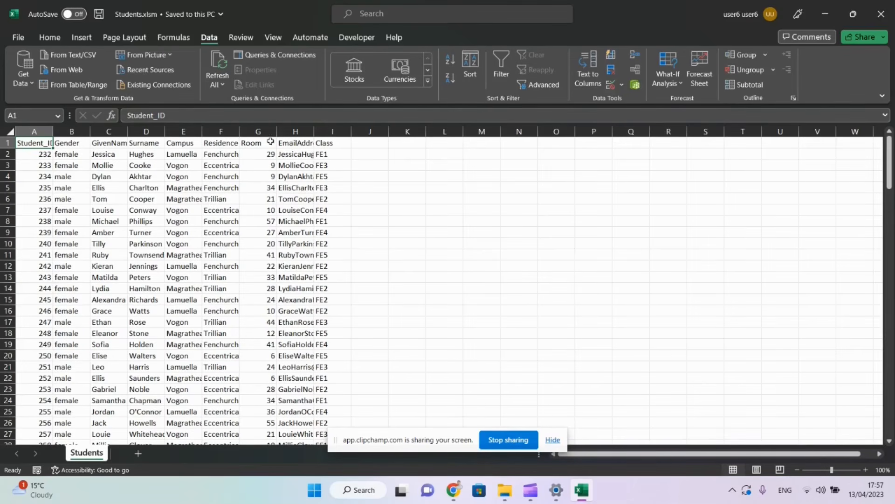
# - Display the Developer commands, and open the Customize Ribbon page of the Excel options
pyautogui.click(349, 41)
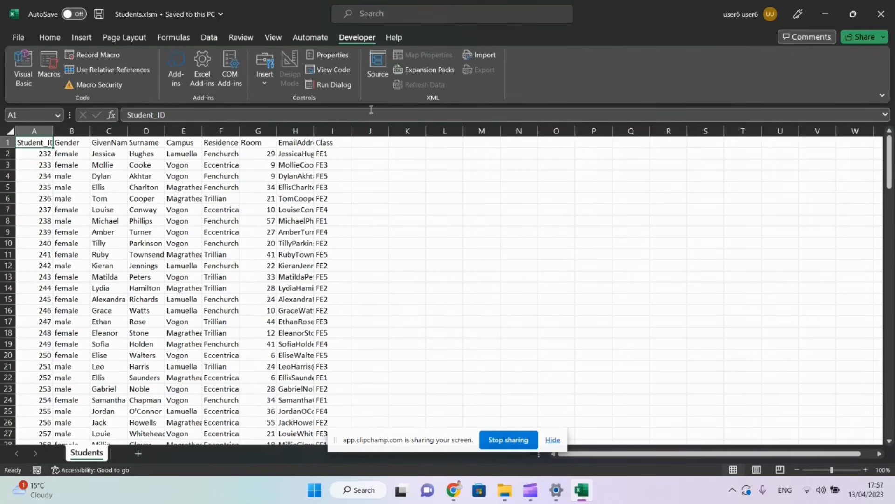
pyautogui.click(18, 37)
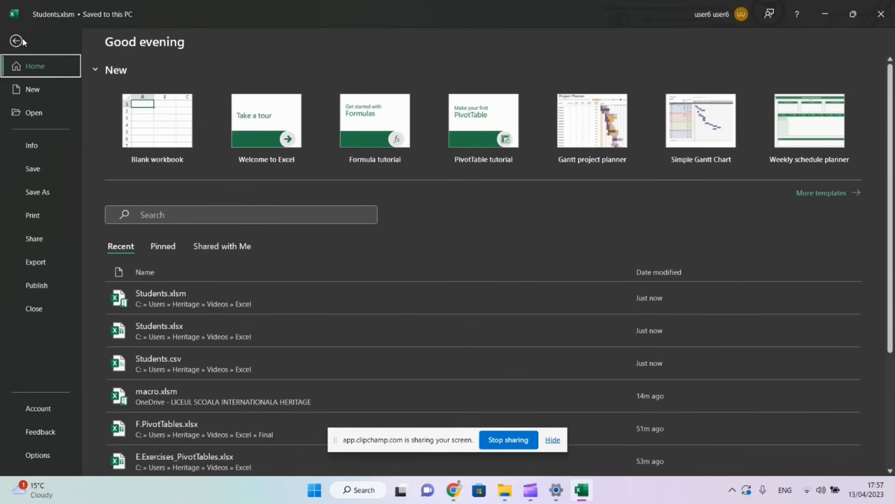
pyautogui.click(39, 408)
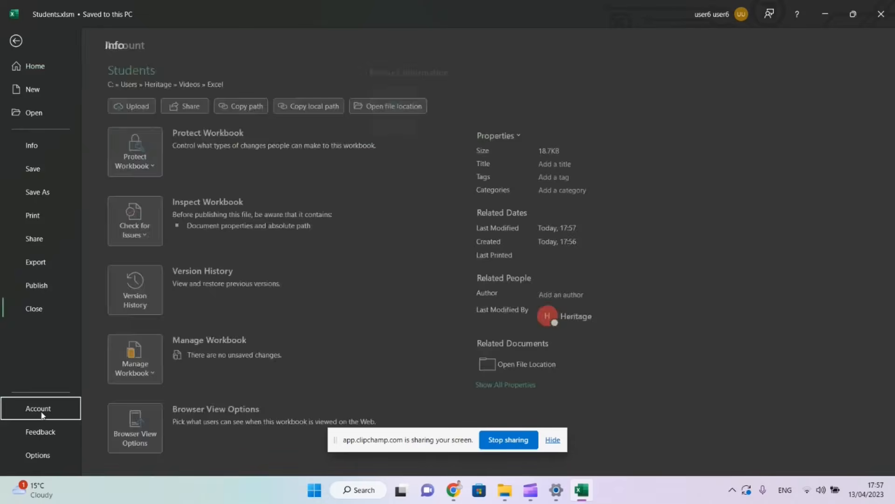
pyautogui.click(41, 454)
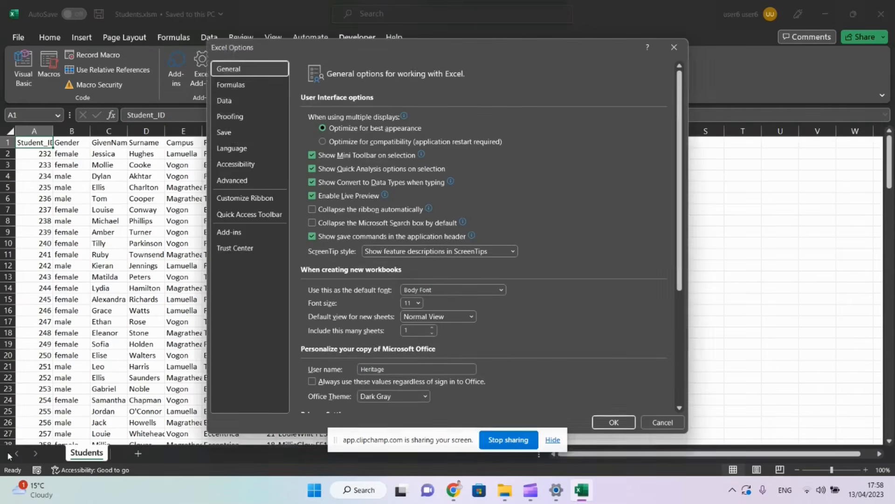
pyautogui.click(226, 199)
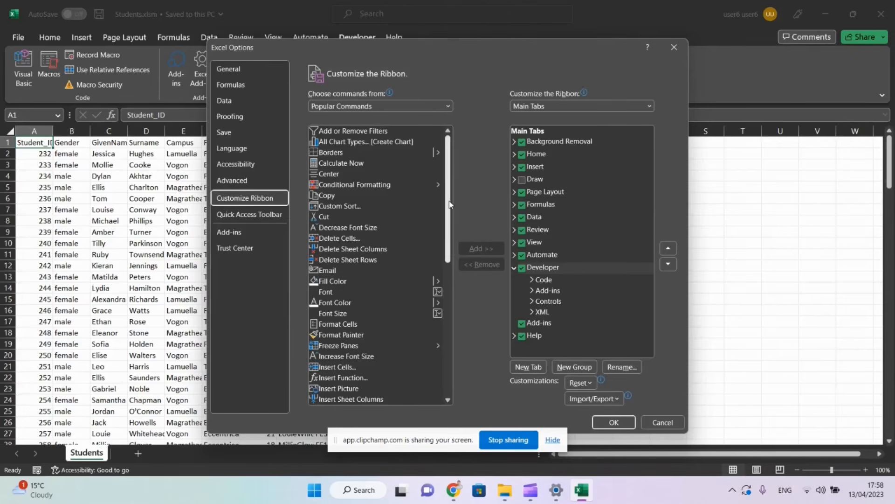
# - Set the ribbon customization list to All Tabs, make sure Developer is enabled, and accept the Excel options
pyautogui.click(564, 105)
pyautogui.click(614, 102)
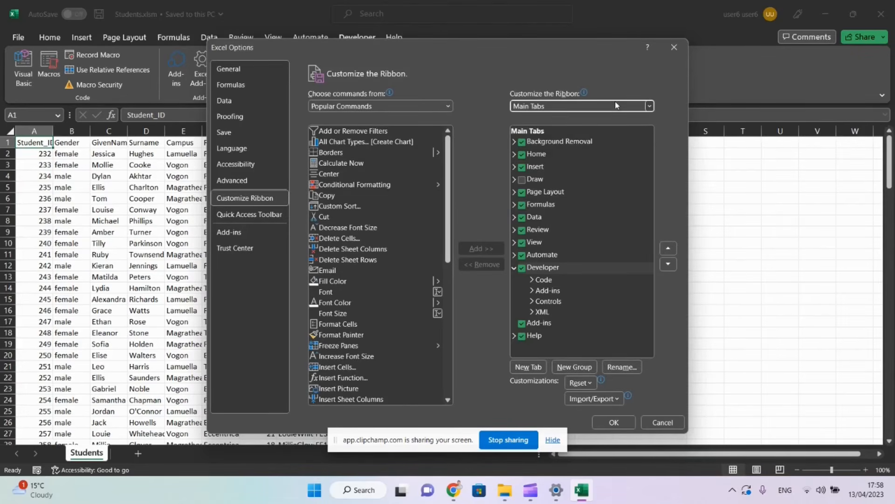
pyautogui.click(573, 106)
pyautogui.click(541, 117)
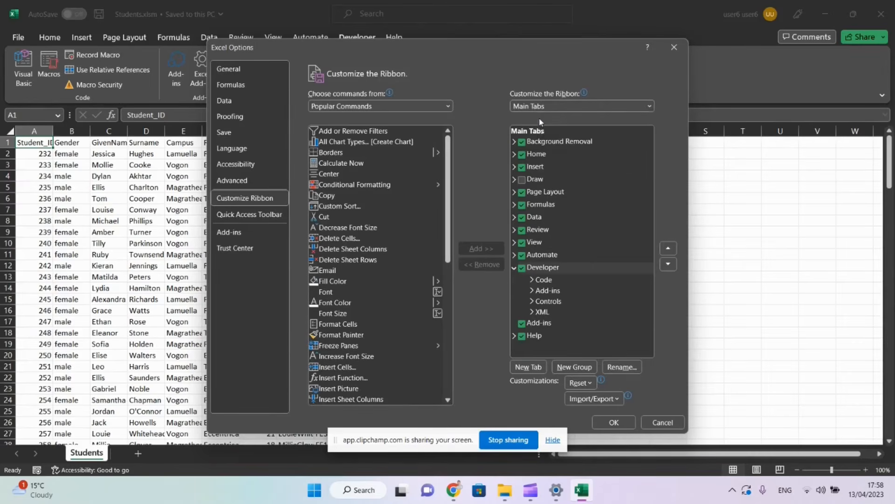
pyautogui.click(522, 268)
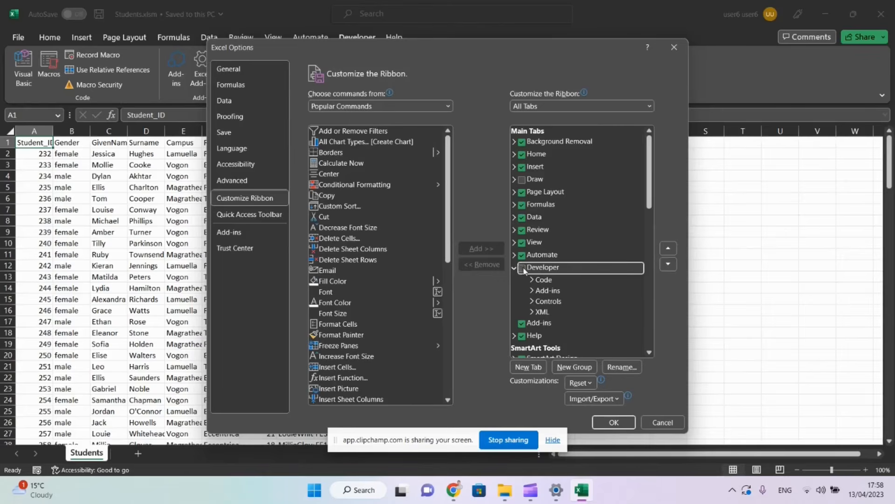
pyautogui.click(522, 267)
pyautogui.scroll(-1, 653, 203)
pyautogui.scroll(-10, 640, 250)
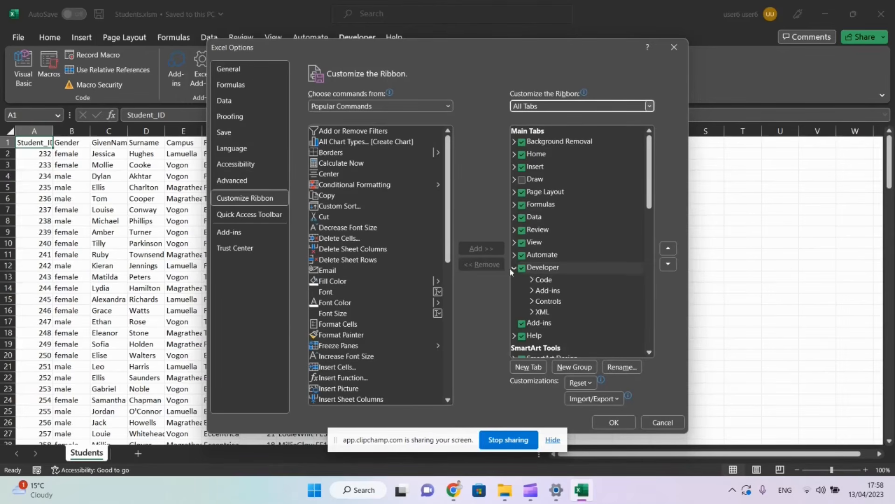
pyautogui.click(514, 268)
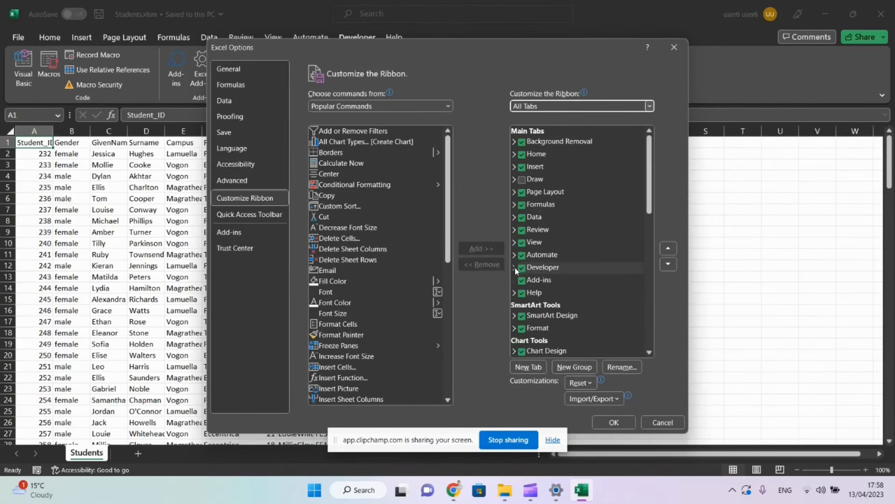
pyautogui.click(614, 423)
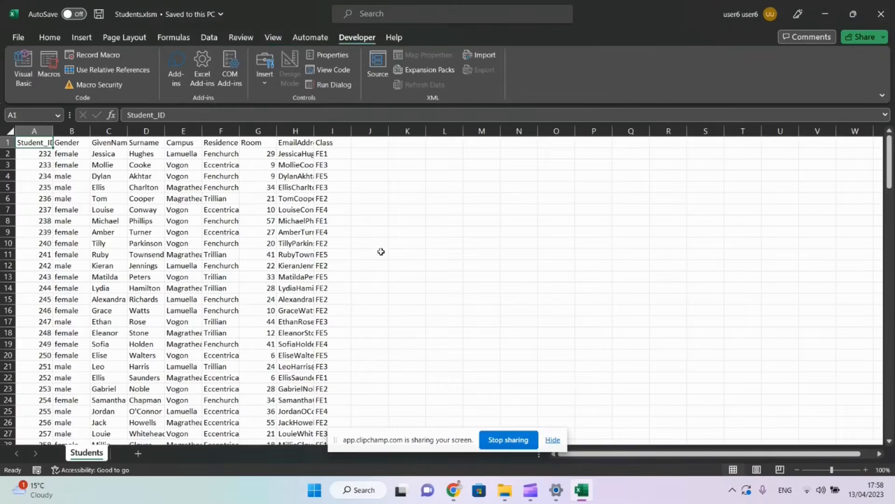
# - Start recording a macro named Macro1 stored in This Workbook, and move the cell selection down from A1 to A5
pyautogui.click(91, 56)
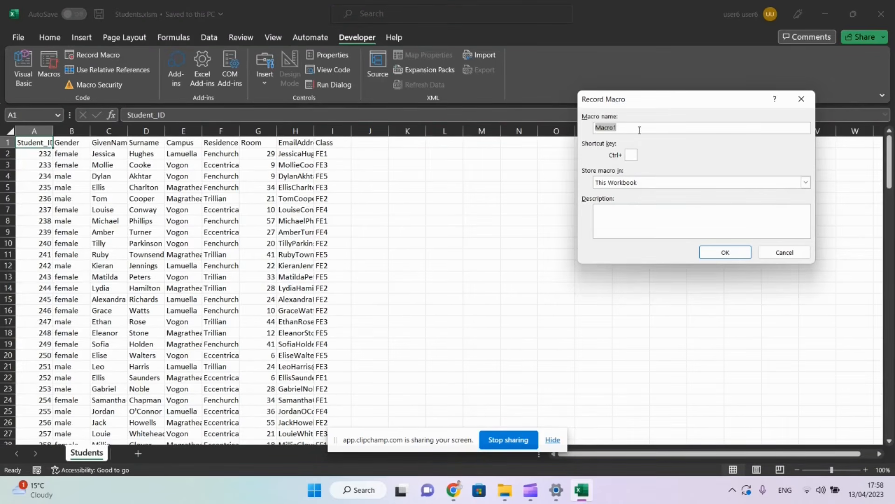
pyautogui.click(714, 255)
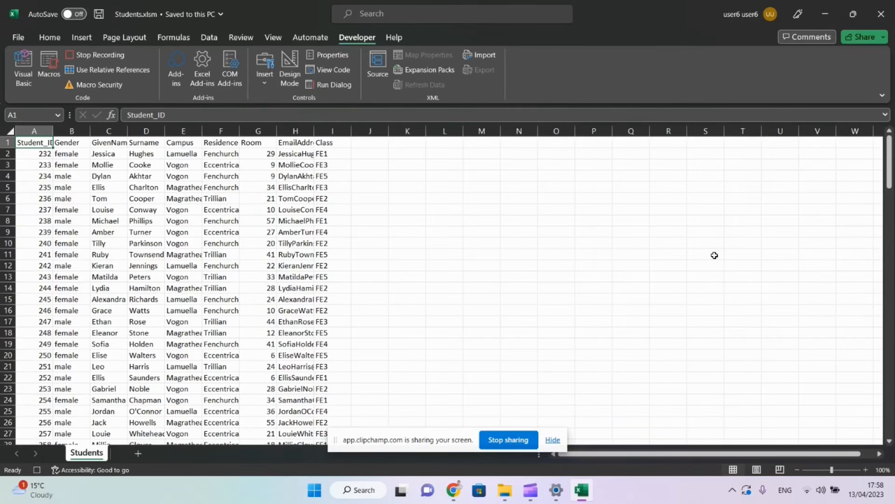
pyautogui.press('Down')
pyautogui.press('Down')
pyautogui.press('Down')
pyautogui.press('Down')
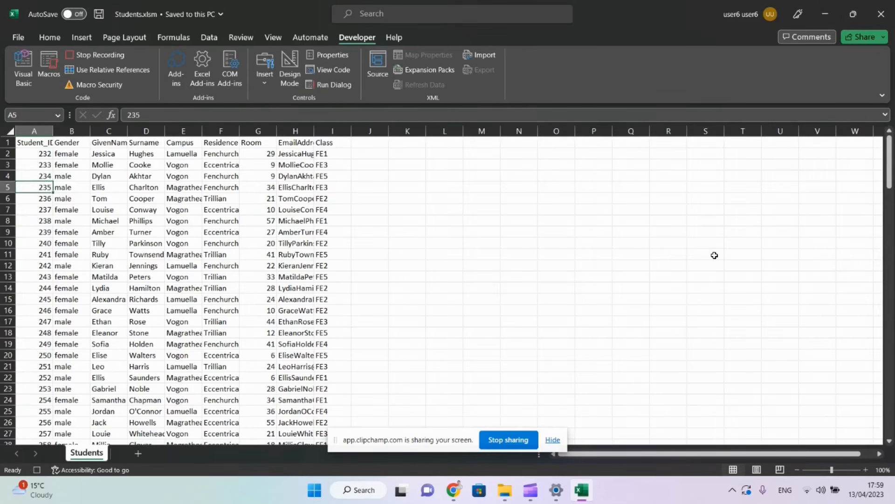
# - Make cell C5 bold as the recorded action and stop recording the macro
pyautogui.press('Right')
pyautogui.press('Right')
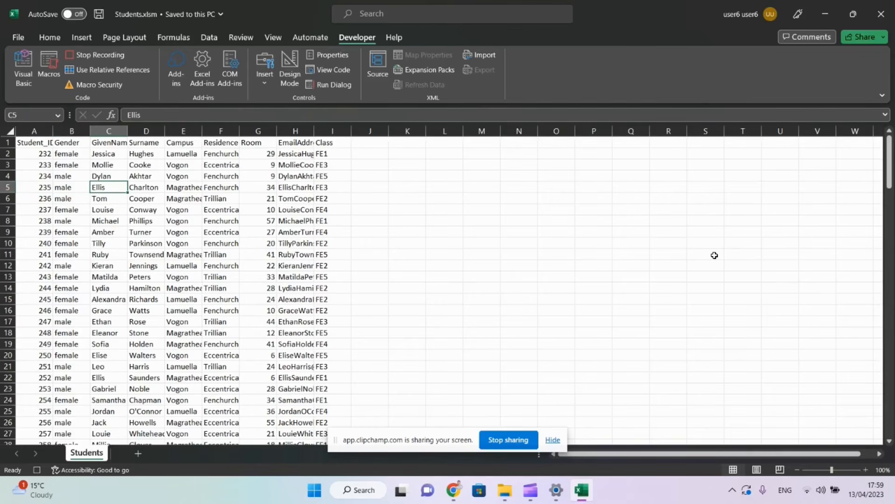
pyautogui.hotkey('ctrl', 'b')
pyautogui.click(88, 55)
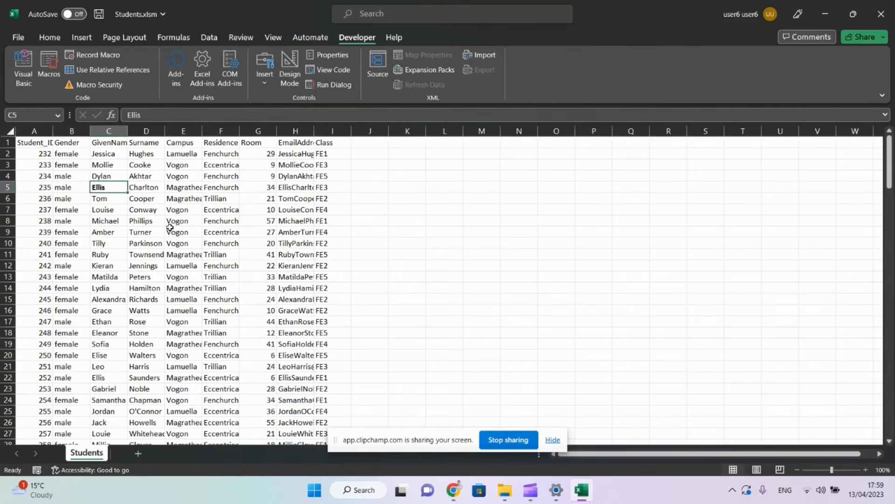
# - Remove the bold formatting from C5 and run Macro1 with cell G4 active
pyautogui.hotkey('ctrl', 'b')
pyautogui.click(240, 181)
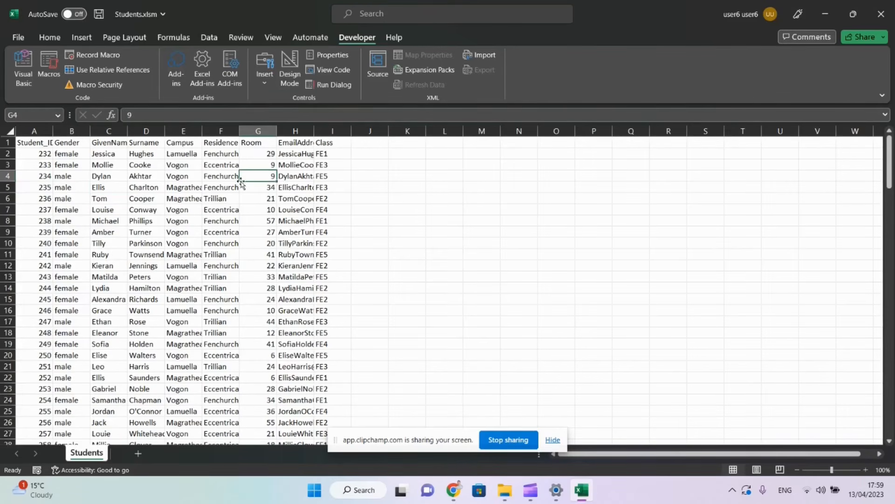
pyautogui.click(51, 58)
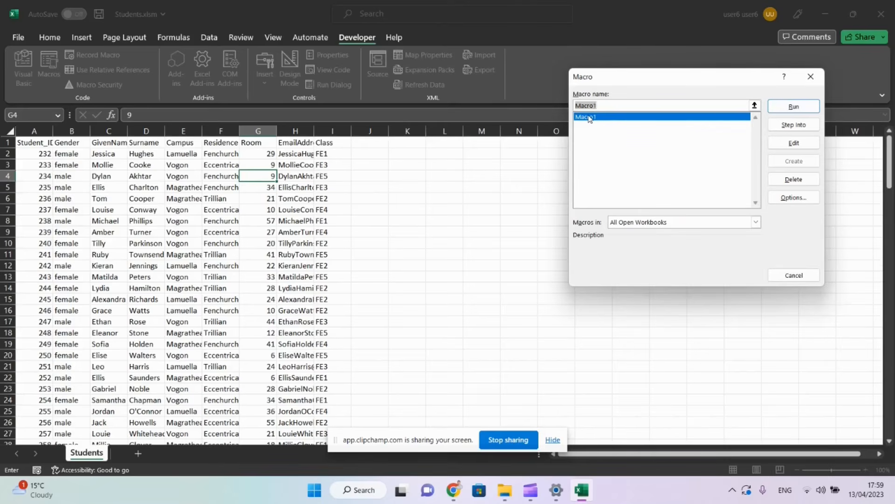
pyautogui.click(795, 106)
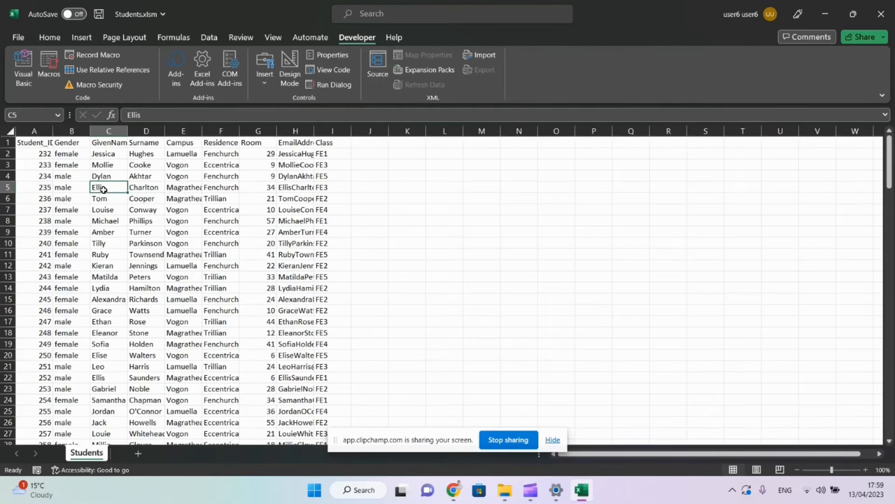
# - Turn on relative references for macro recording
pyautogui.click(125, 71)
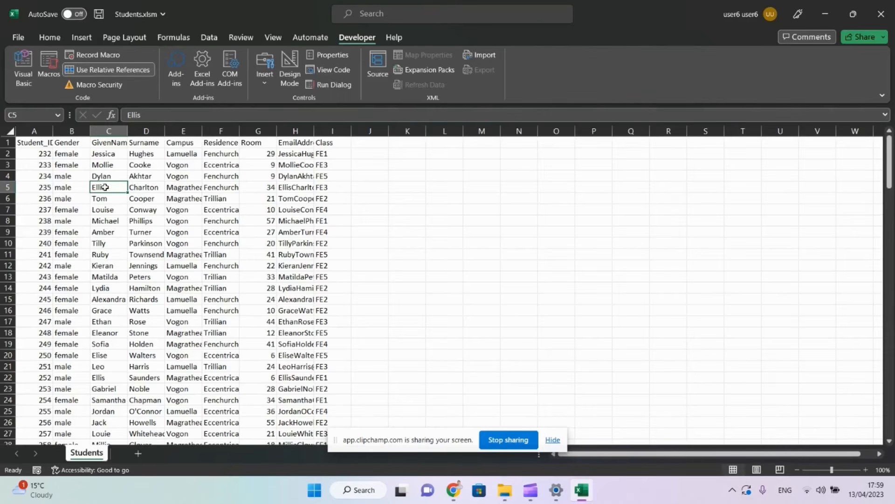
pyautogui.click(36, 142)
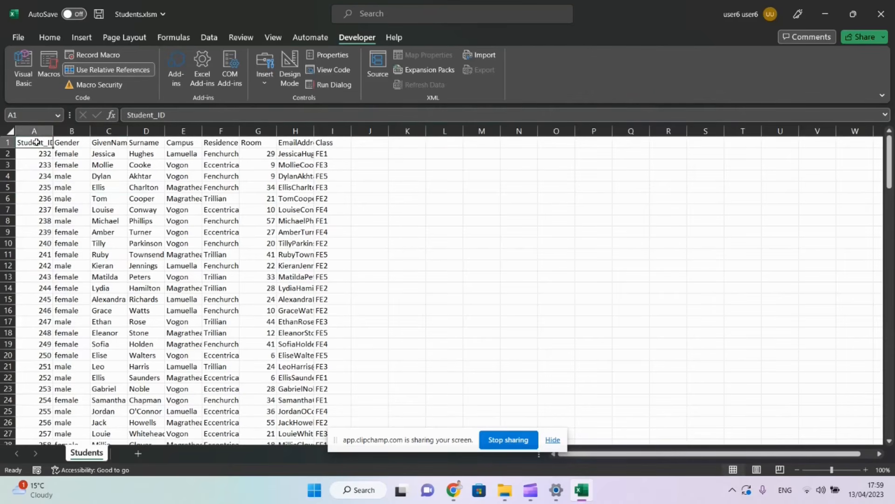
pyautogui.click(39, 181)
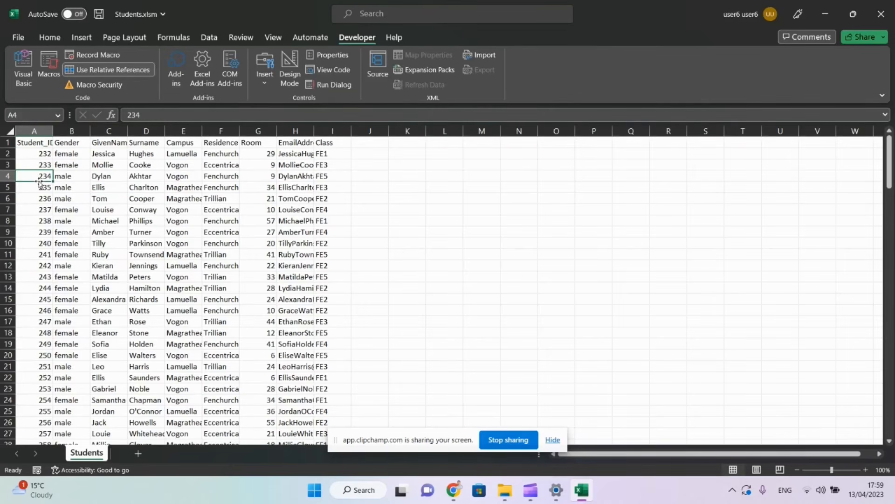
pyautogui.click(39, 186)
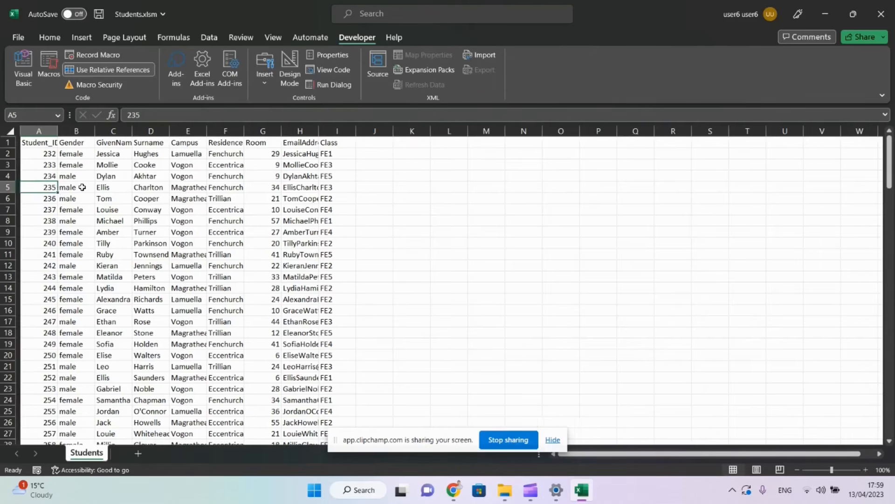
pyautogui.click(118, 186)
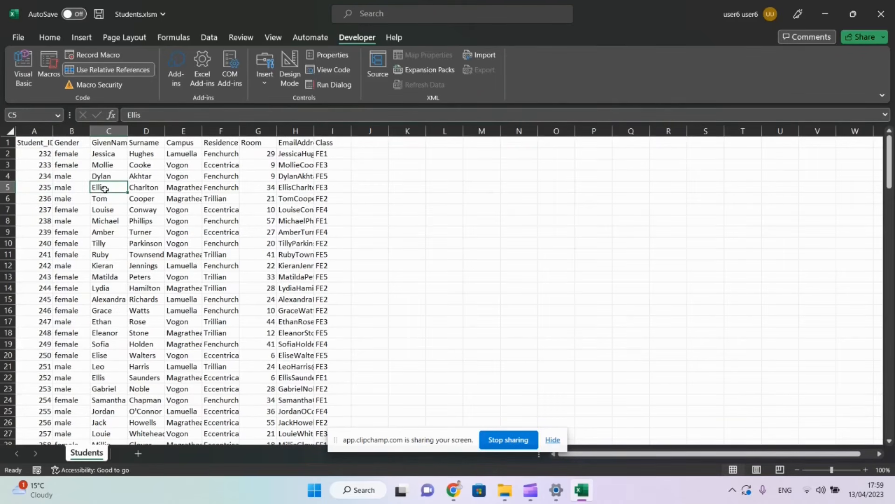
pyautogui.click(512, 246)
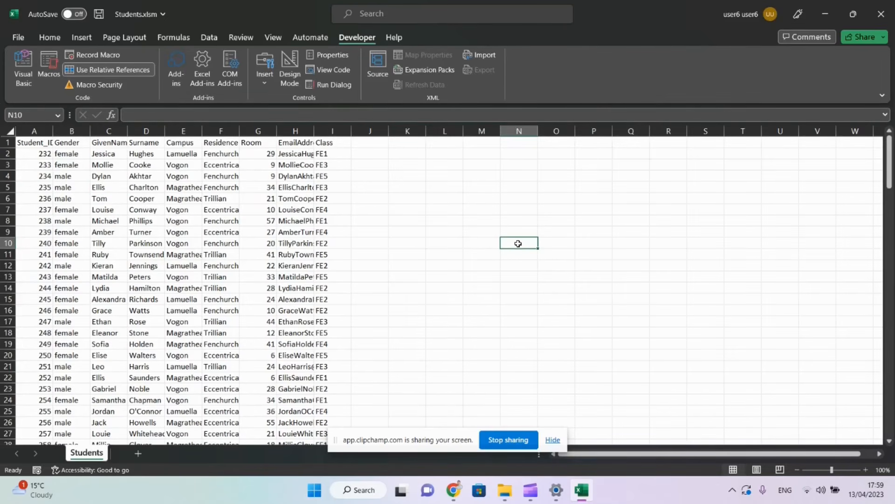
# - Start recording a new macro from cell C5 and move the selection three rows down and three columns across to F8
pyautogui.click(101, 188)
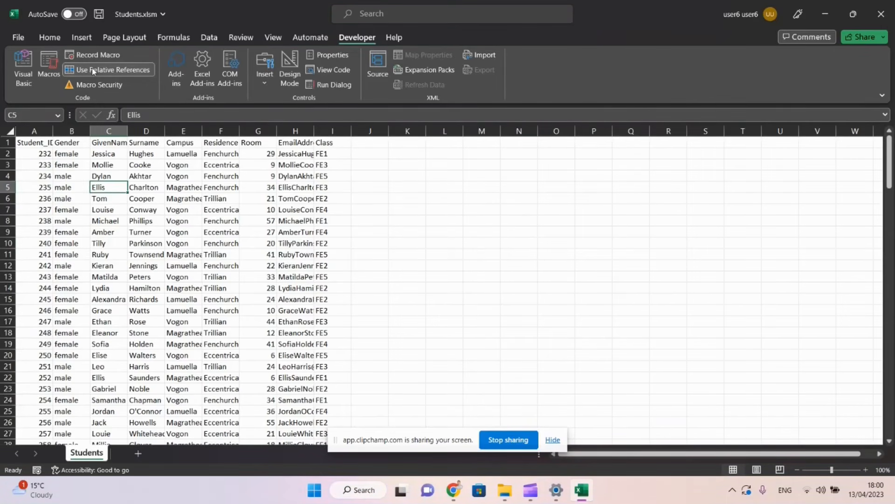
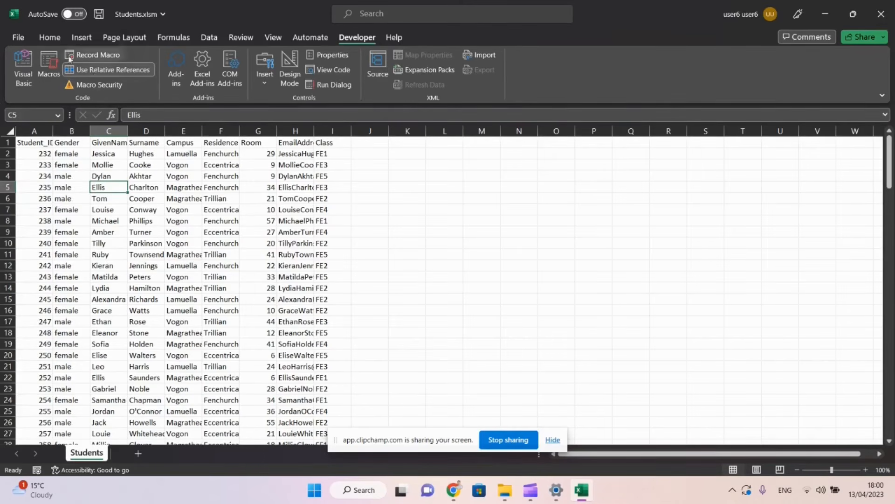
pyautogui.click(96, 55)
pyautogui.click(733, 251)
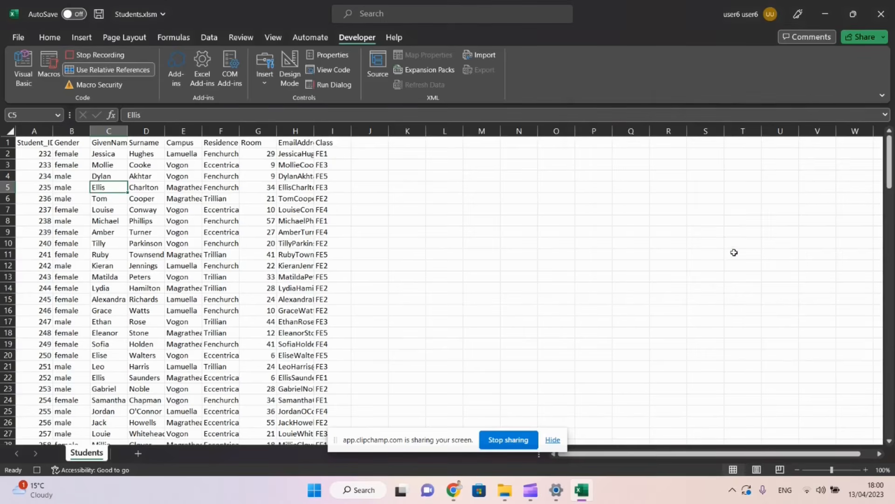
pyautogui.press('Down')
pyautogui.press('Right')
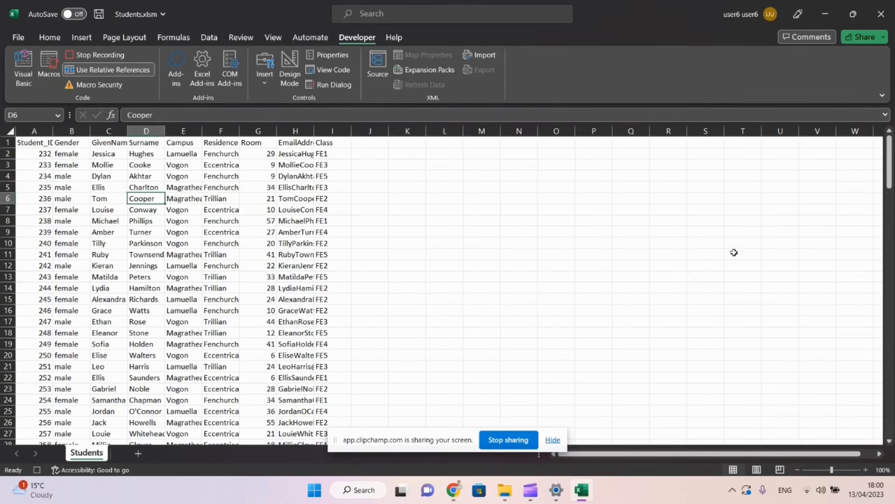
pyautogui.press('Down')
pyautogui.press('Right')
pyautogui.press('Down')
pyautogui.press('Right')
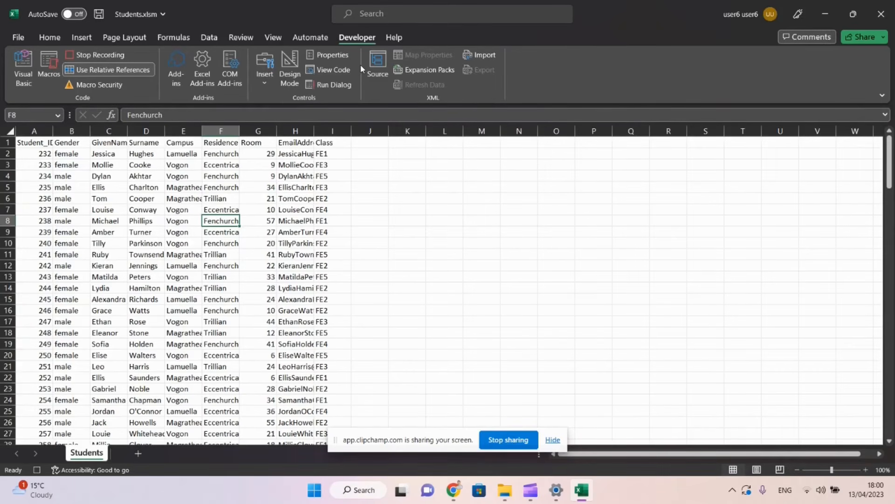
# - Enter "hey there, a macro put the text here" in cell F8 and stop recording the macro
pyautogui.write('hey')
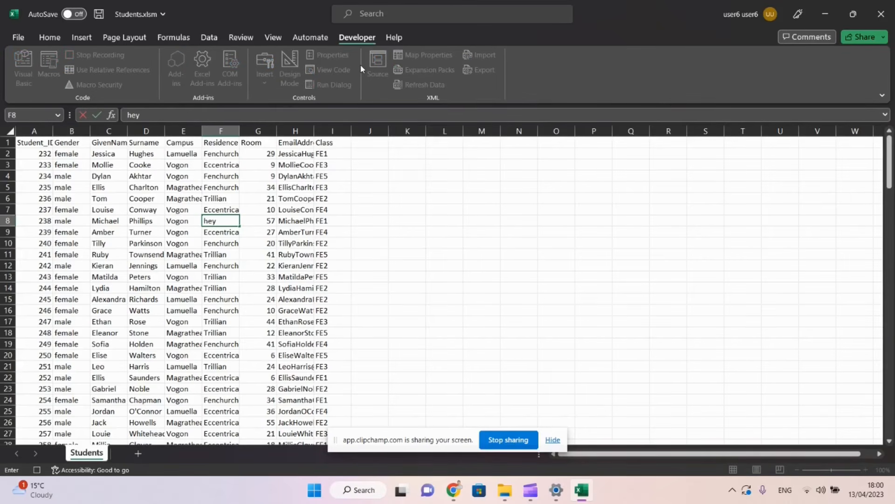
pyautogui.write(' there, a macro')
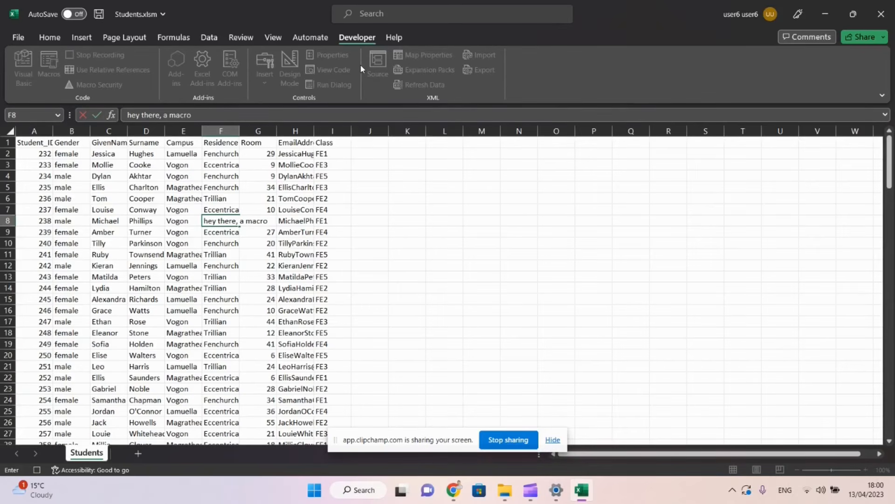
pyautogui.write(' put the text here')
pyautogui.press('Return')
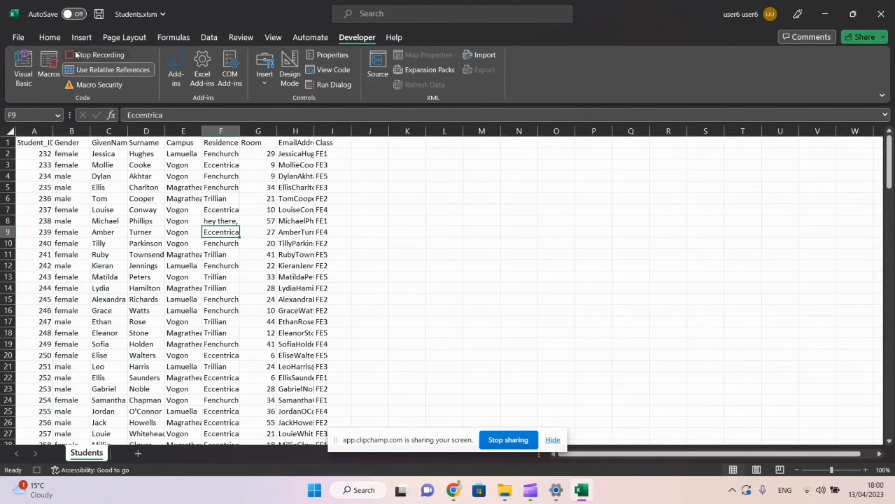
pyautogui.click(89, 55)
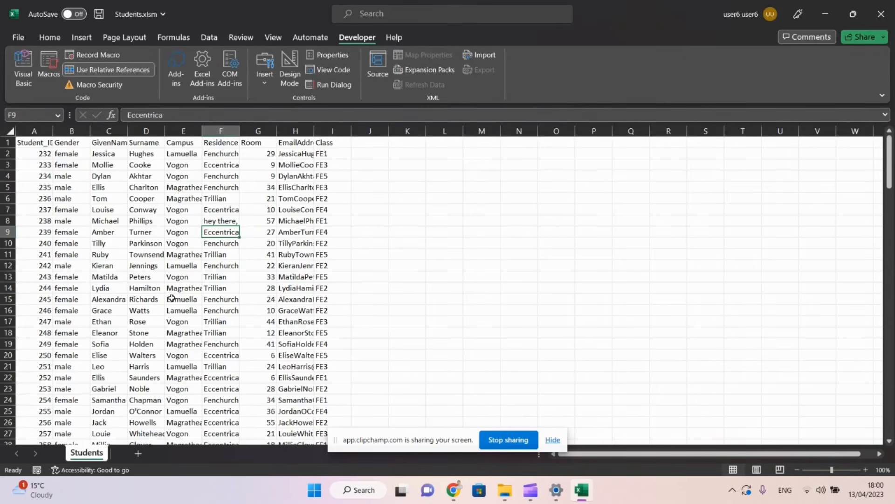
# - Run Macro2 with cell I2 as the starting cell
pyautogui.click(318, 209)
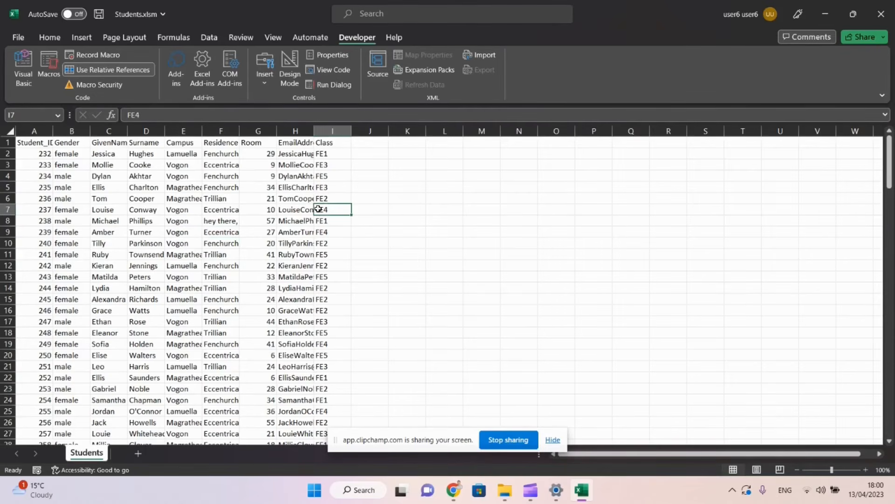
pyautogui.click(122, 289)
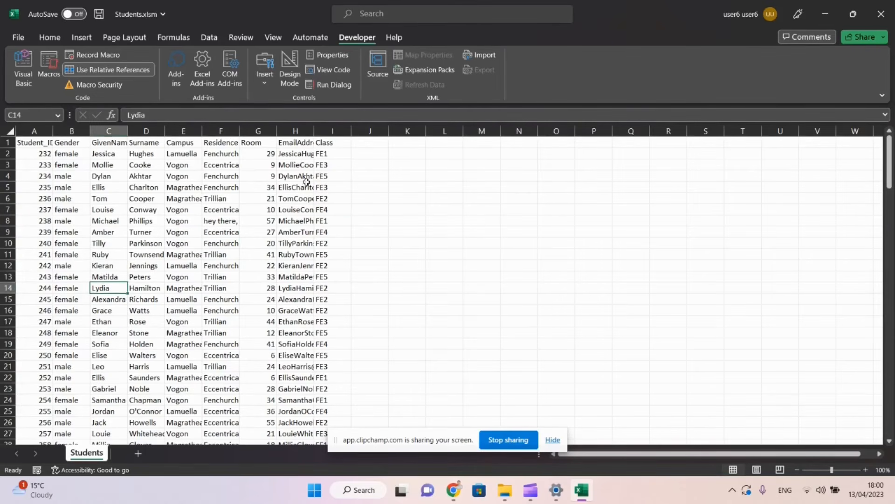
pyautogui.click(329, 156)
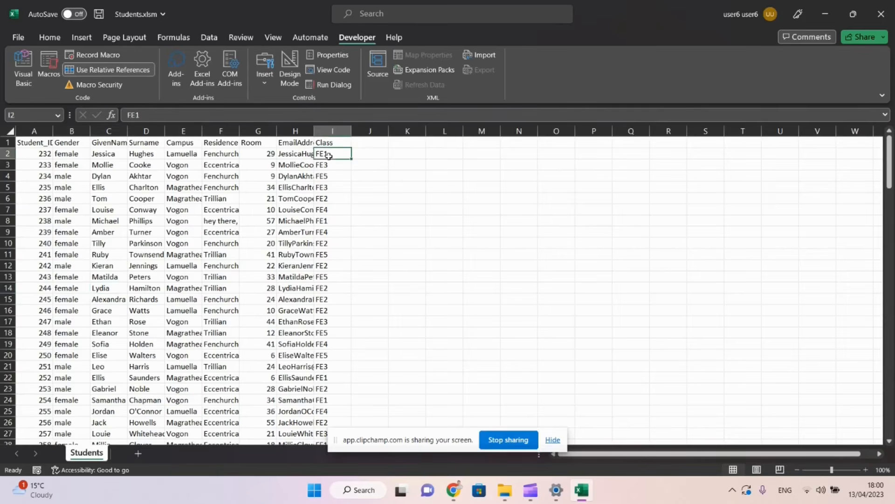
pyautogui.click(51, 65)
pyautogui.click(638, 125)
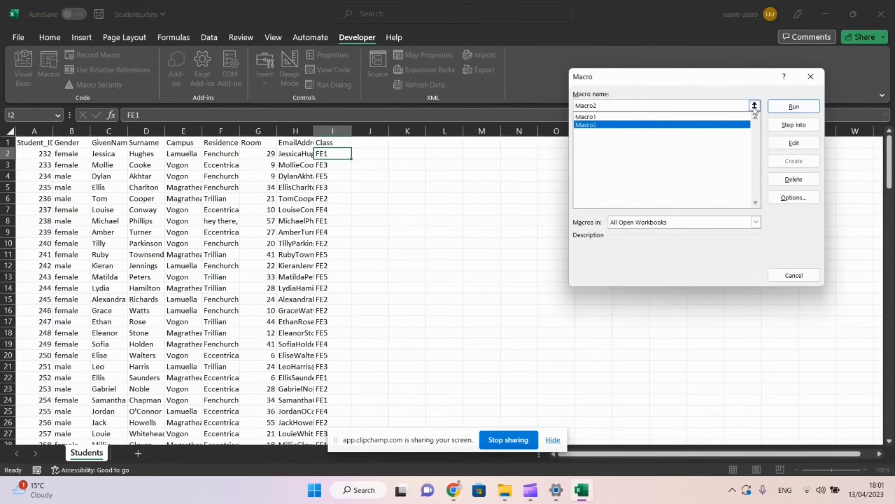
pyautogui.click(793, 106)
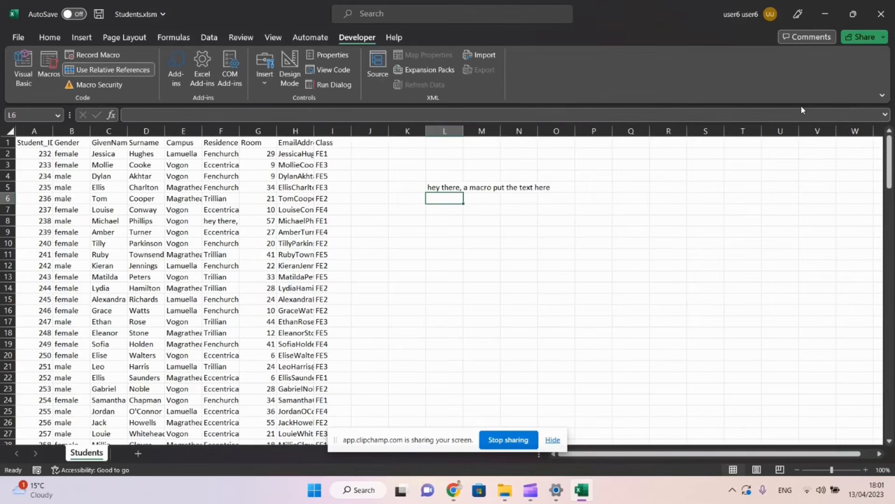
# - Run Macro2 again with the empty cell K19 as the starting cell
pyautogui.click(402, 345)
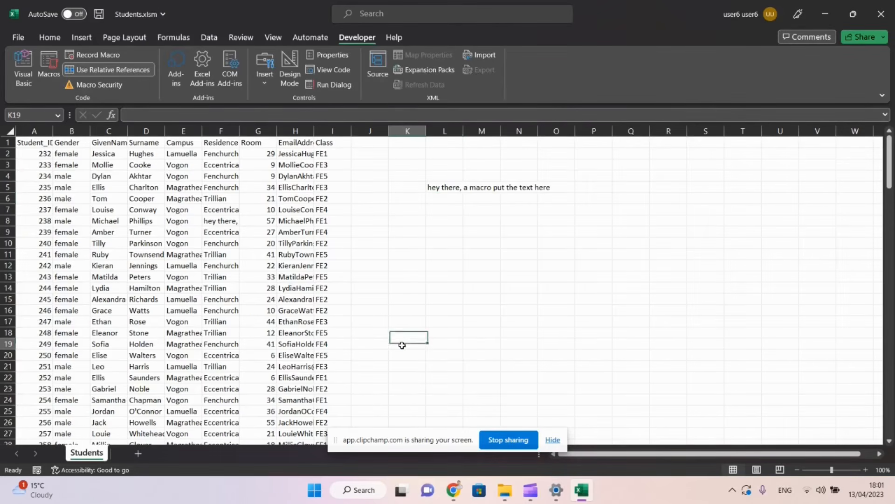
pyautogui.click(50, 59)
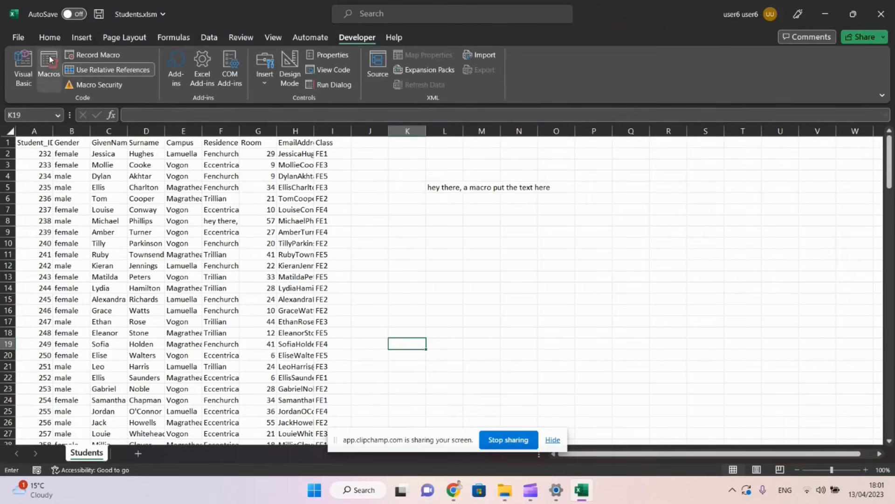
pyautogui.click(675, 125)
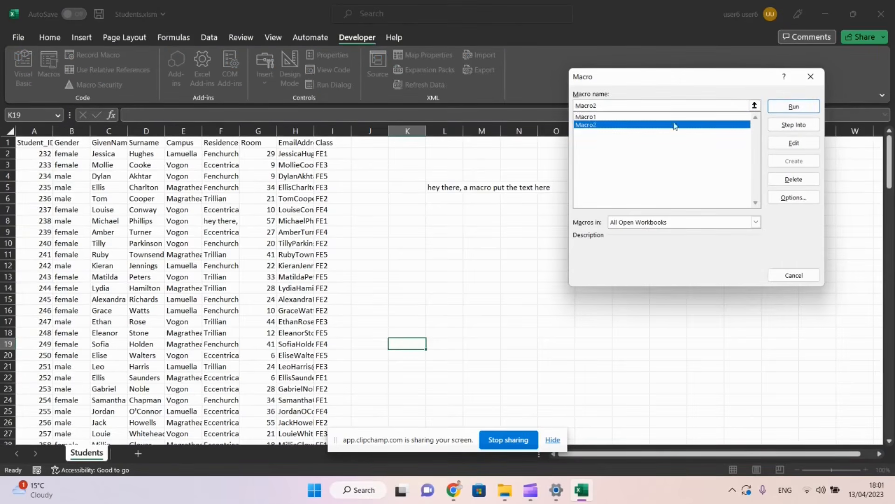
pyautogui.click(805, 108)
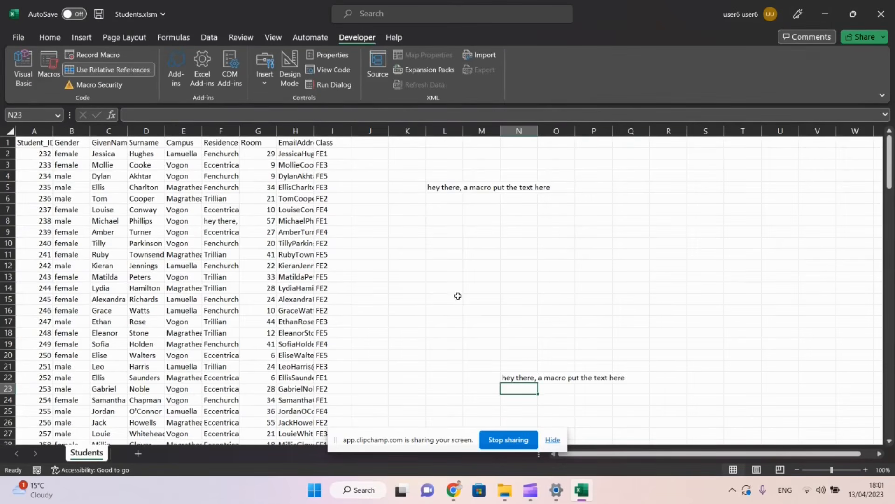
# - Clear the contents of the range L5:N22 and select cell I5
pyautogui.moveTo(432, 186); pyautogui.dragTo(518, 375)
pyautogui.press('Delete')
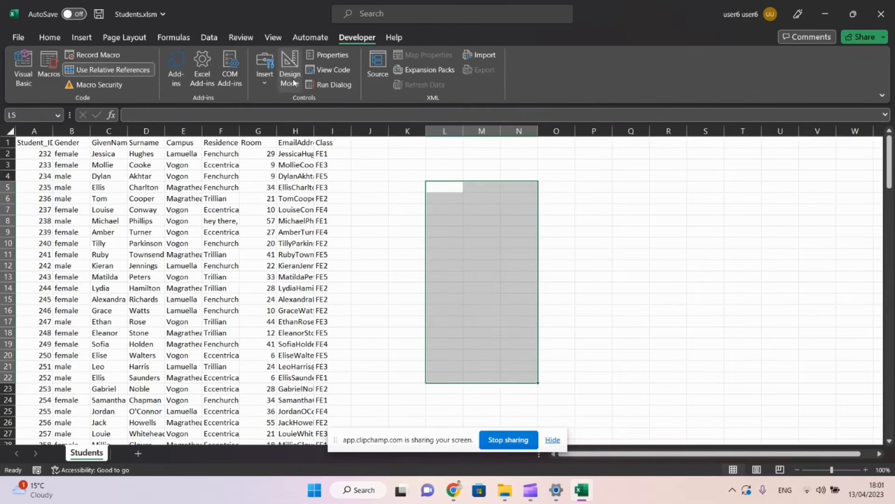
pyautogui.click(345, 190)
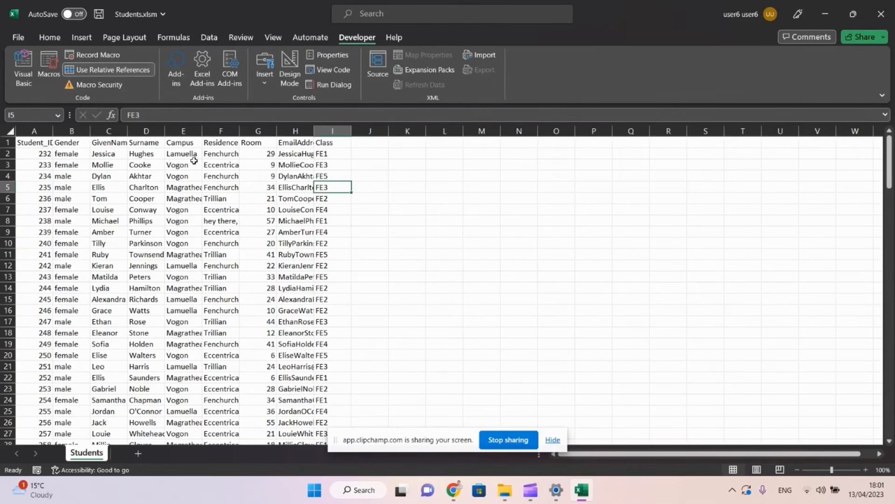
# - Open Macro1 for editing in the Visual Basic editor and highlight its code for examination
pyautogui.click(51, 62)
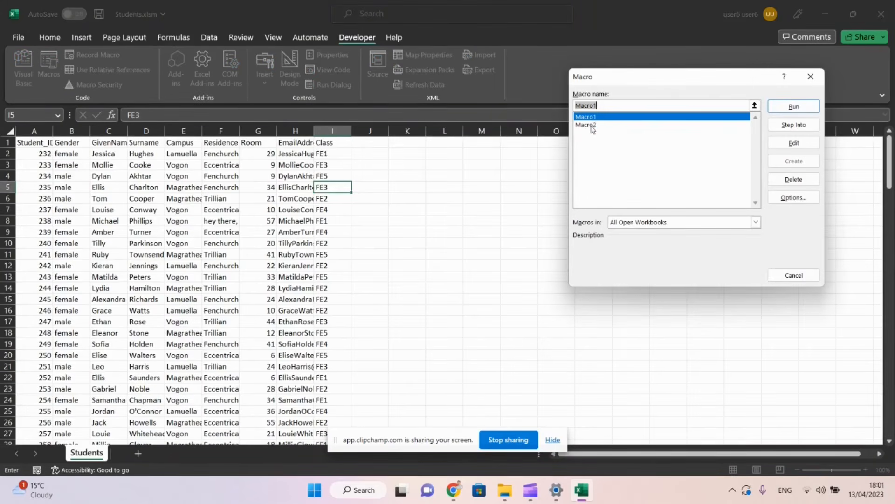
pyautogui.click(590, 125)
pyautogui.click(589, 117)
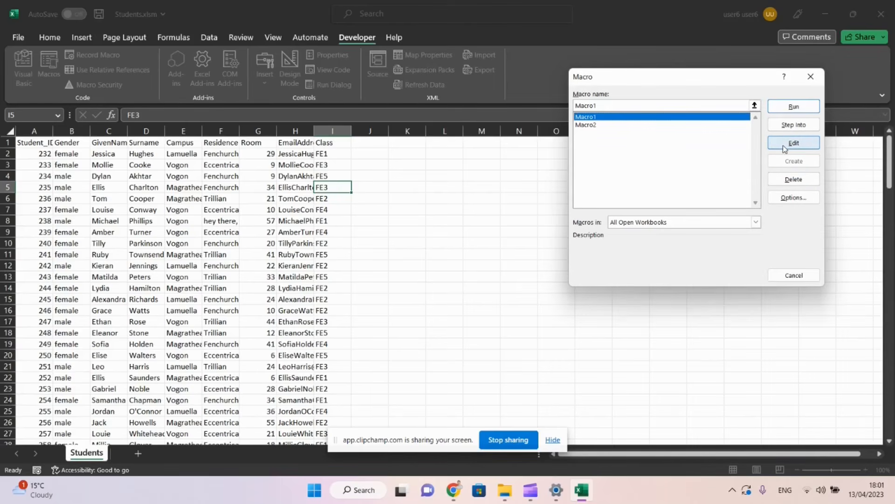
pyautogui.click(795, 145)
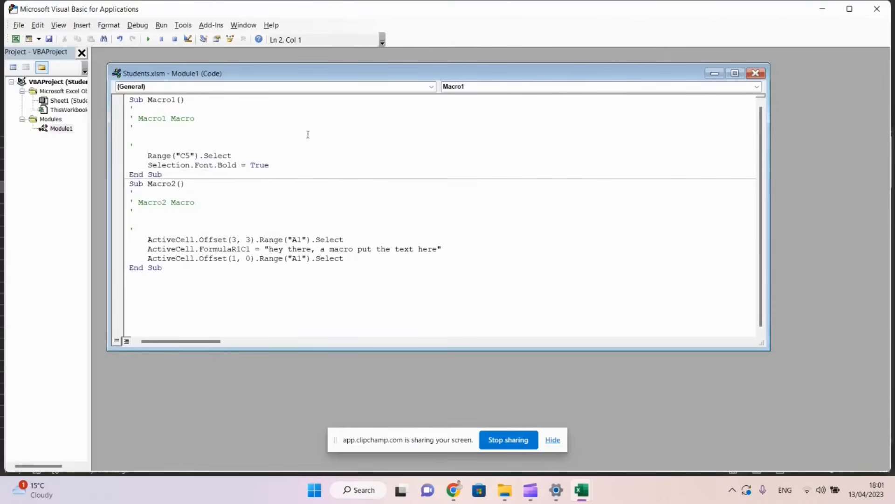
pyautogui.moveTo(145, 118); pyautogui.dragTo(229, 167)
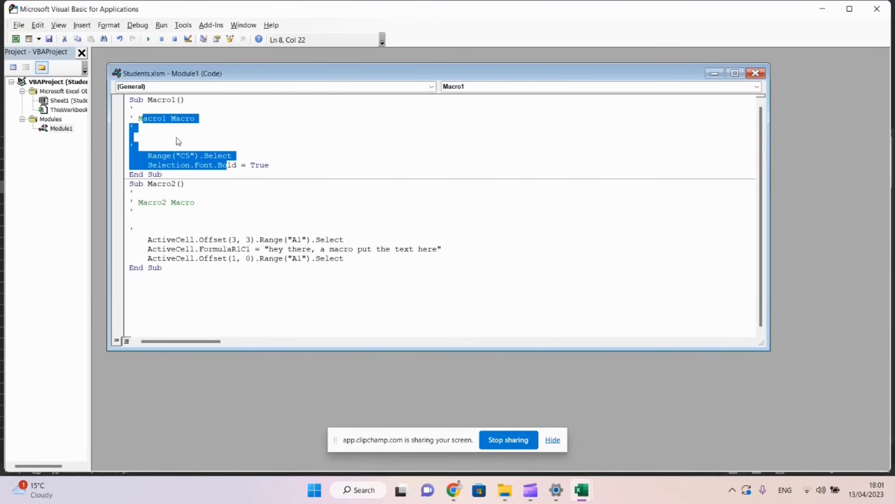
# - Highlight the three code lines of Macro2 for examination and return to the Students worksheet
pyautogui.click(299, 168)
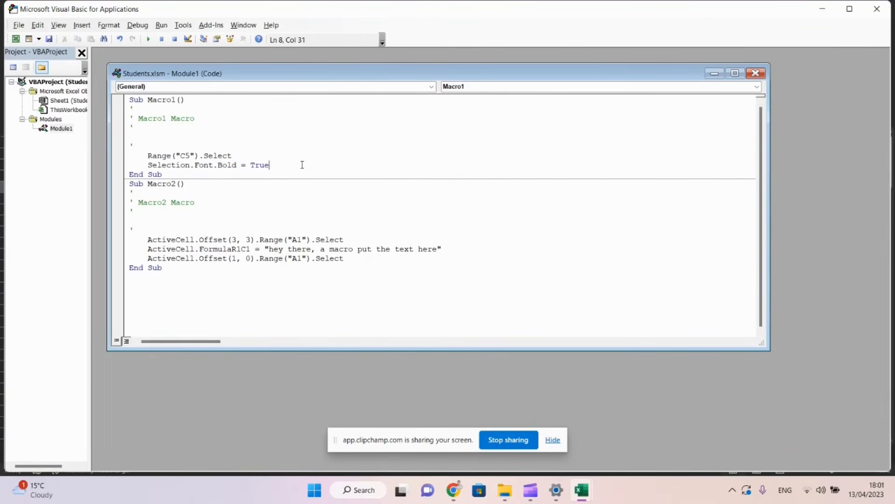
pyautogui.click(357, 257)
pyautogui.moveTo(267, 236); pyautogui.dragTo(303, 258)
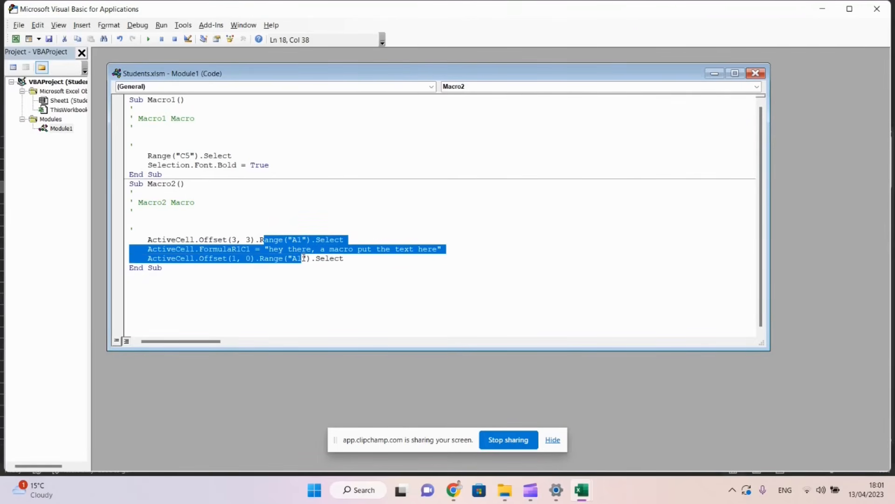
pyautogui.click(359, 262)
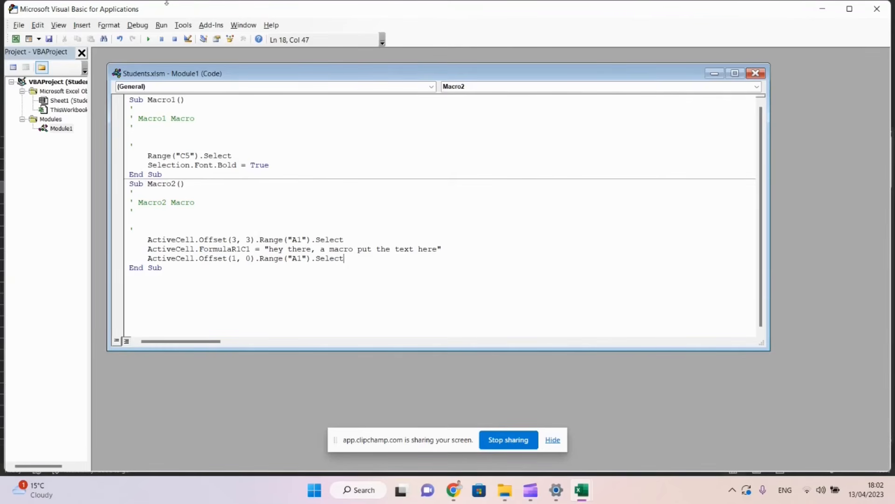
pyautogui.click(873, 12)
# - Insert a form control button over about L5:N8 and create a new macro, Button1_Click, for it
pyautogui.click(380, 162)
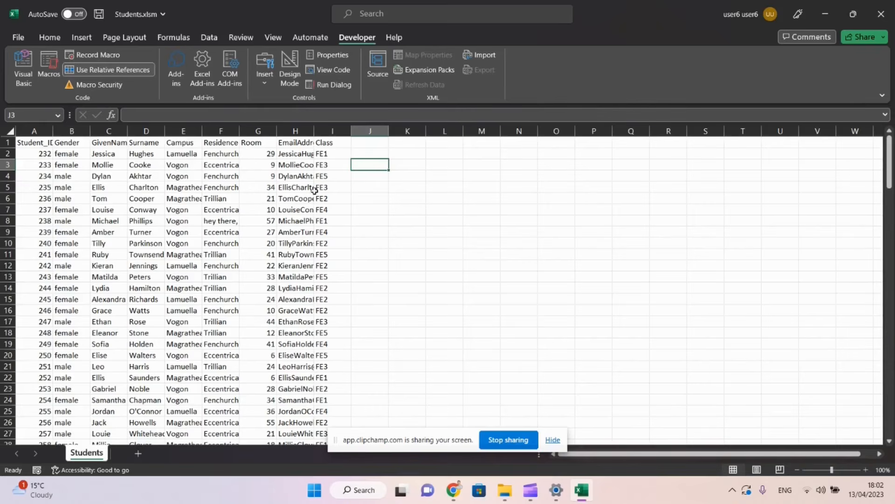
pyautogui.click(265, 86)
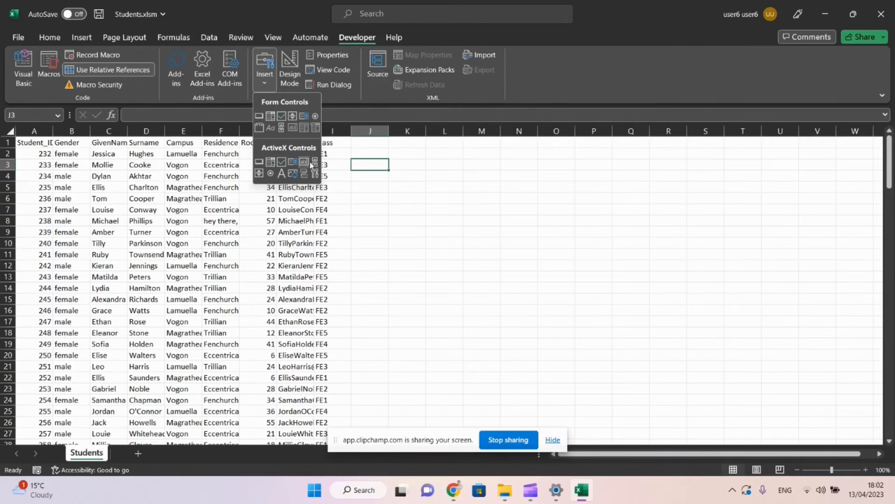
pyautogui.click(260, 115)
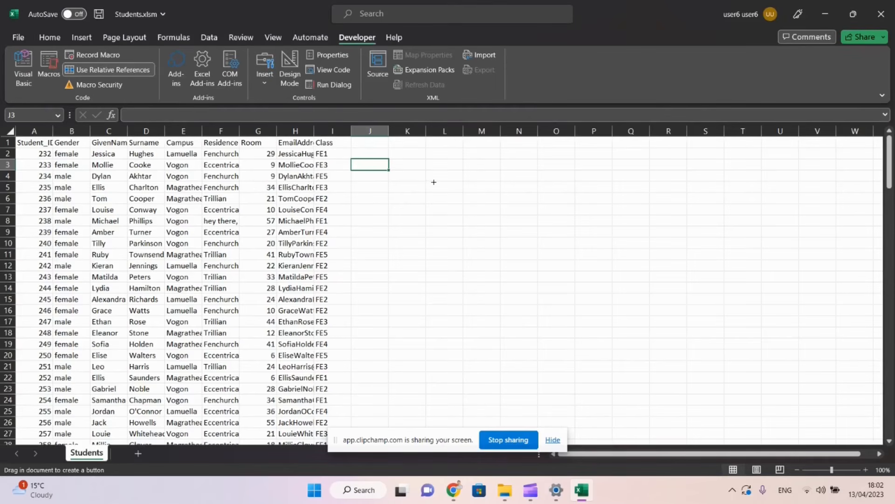
pyautogui.moveTo(431, 180); pyautogui.dragTo(516, 228)
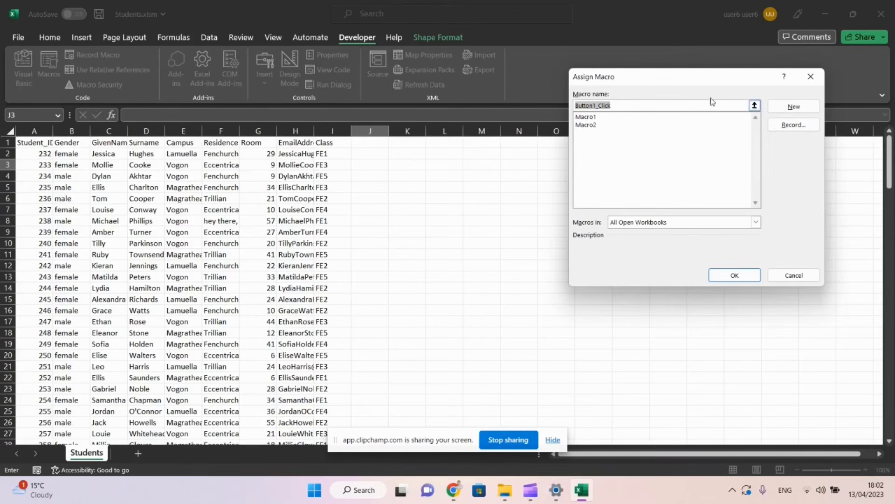
pyautogui.click(788, 108)
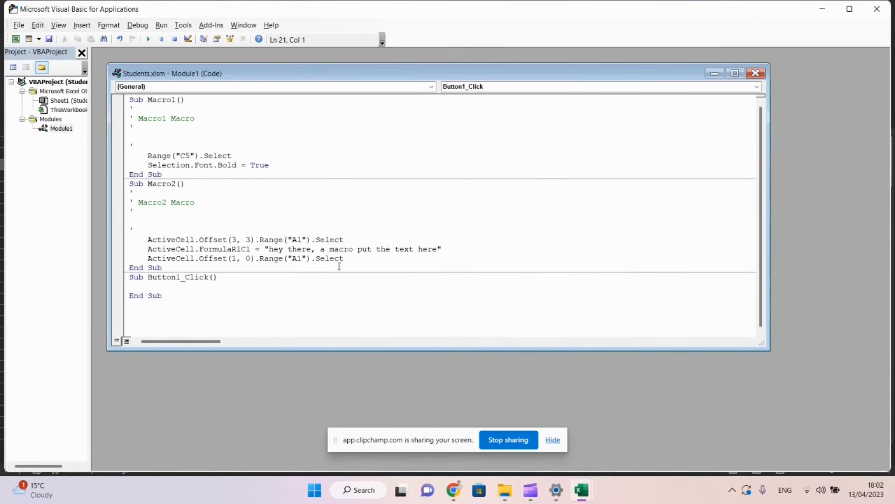
# - Copy the three code lines of Macro2 into Button1_Click, indent the first pasted line, and return to the worksheet
pyautogui.moveTo(373, 261); pyautogui.dragTo(147, 239)
pyautogui.hotkey('ctrl', 'c')
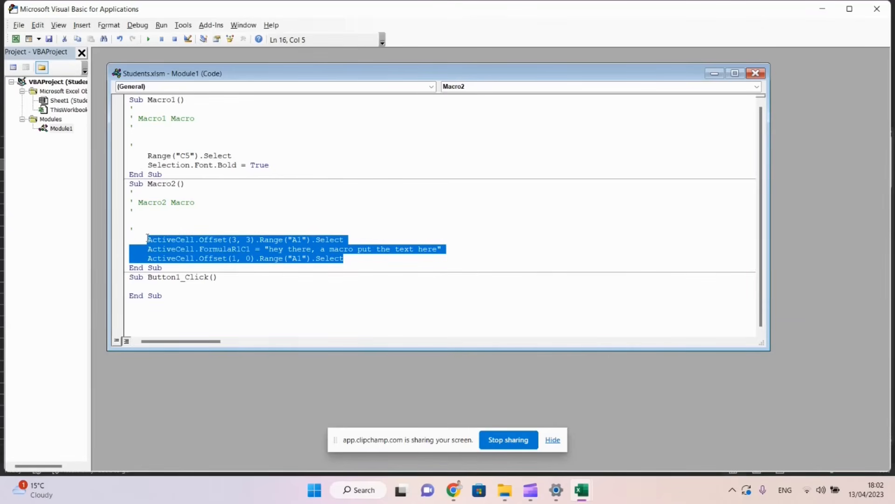
pyautogui.click(143, 286)
pyautogui.hotkey('ctrl', 'v')
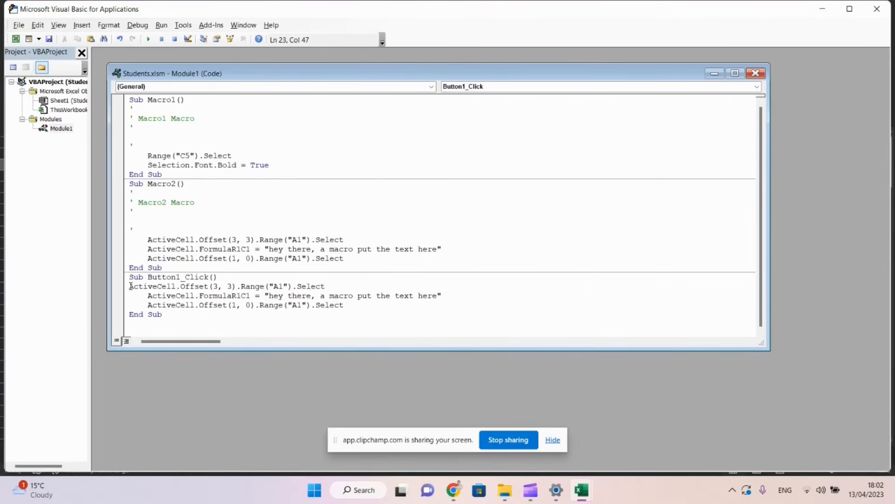
pyautogui.click(130, 286)
pyautogui.press('Tab')
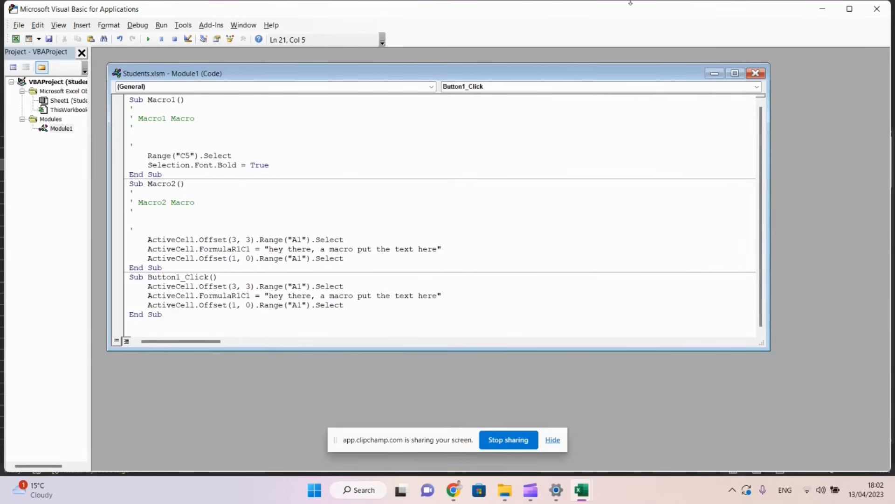
pyautogui.click(877, 8)
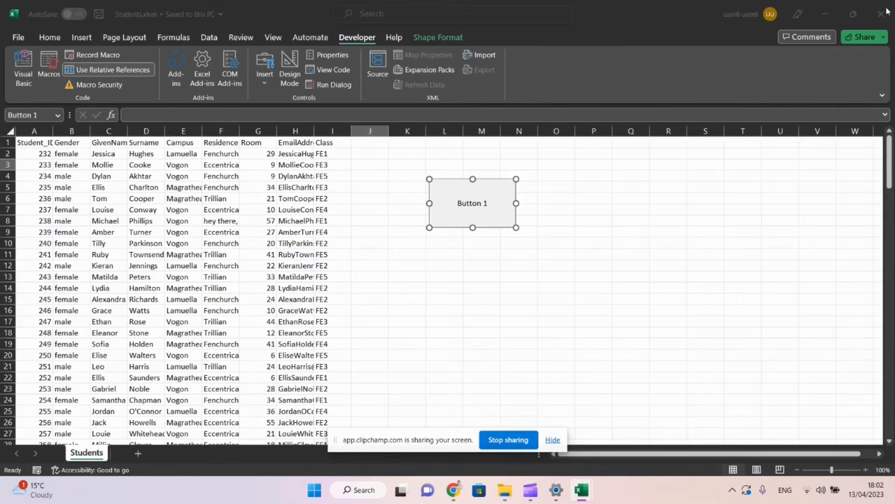
# - Run the macro of Button 1 three times in a row with J6 as the starting cell
pyautogui.click(371, 198)
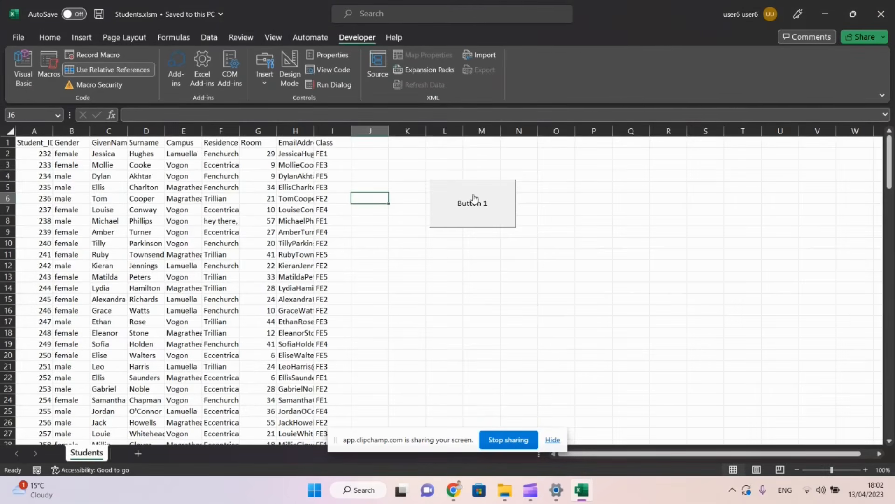
pyautogui.click(471, 201)
pyautogui.click(474, 200)
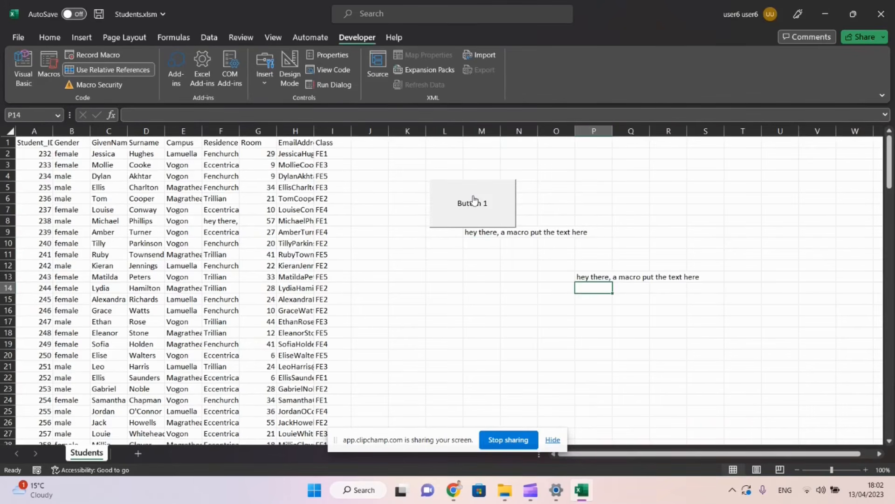
pyautogui.click(474, 200)
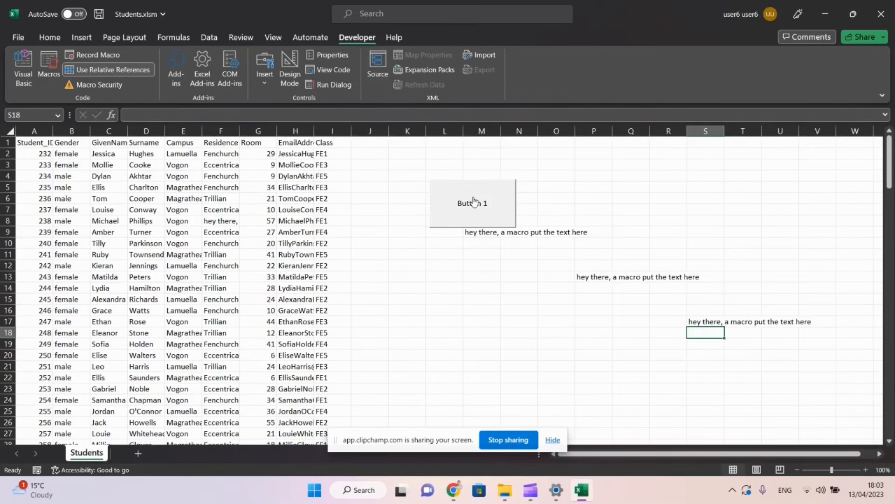
# - Insert a group box form control over about J13:M19, below Button 1
pyautogui.click(263, 83)
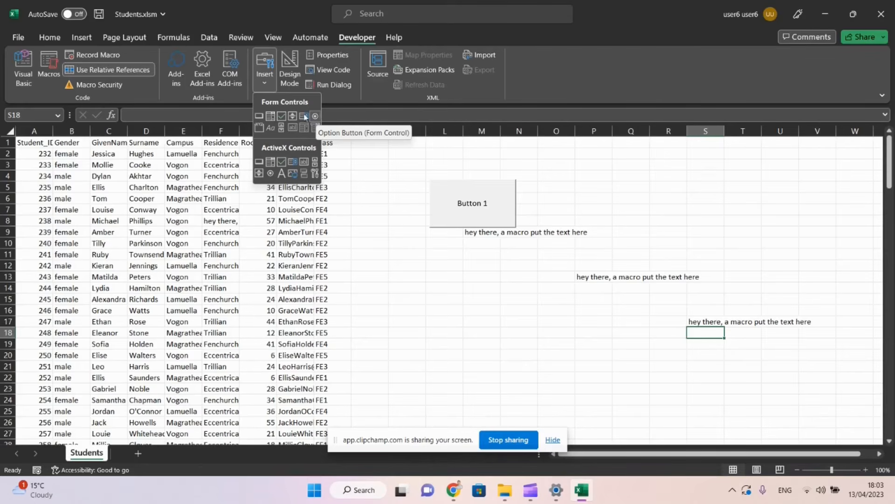
pyautogui.click(259, 128)
pyautogui.moveTo(373, 273); pyautogui.dragTo(493, 347)
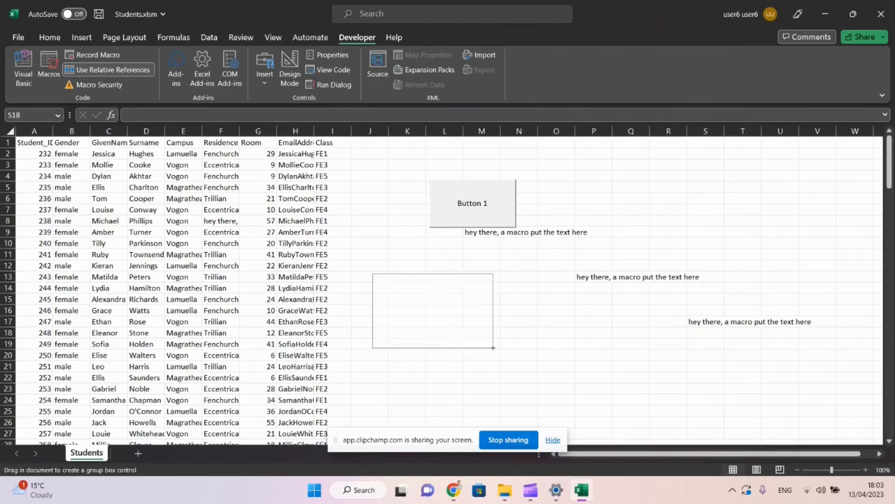
# - Add two option button form controls inside the group box, one below the other
pyautogui.click(264, 78)
pyautogui.click(316, 116)
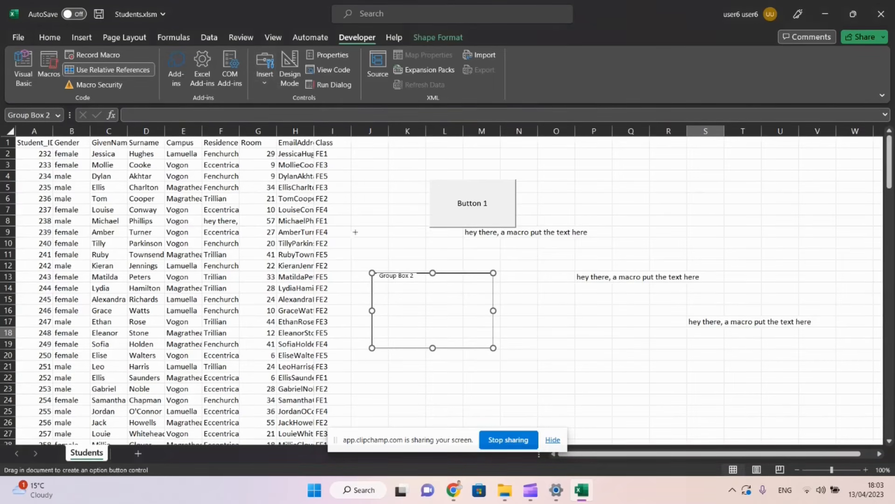
pyautogui.click(390, 290)
pyautogui.click(395, 320)
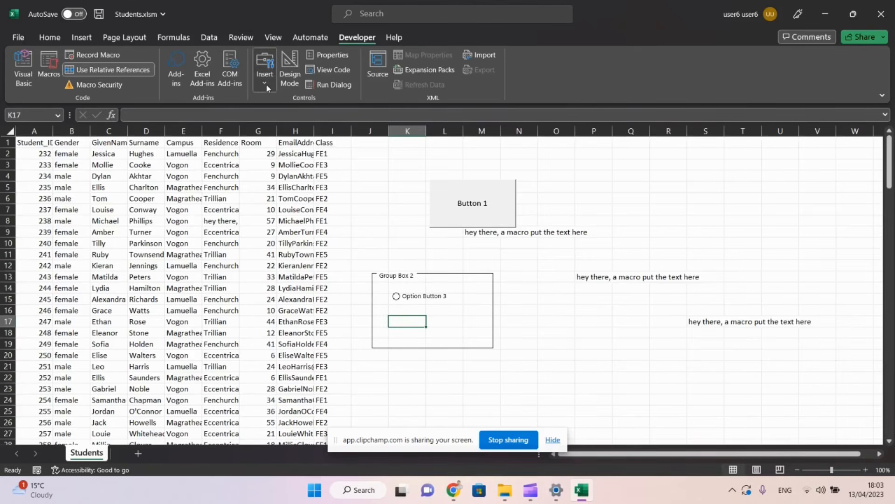
pyautogui.click(264, 75)
pyautogui.click(315, 116)
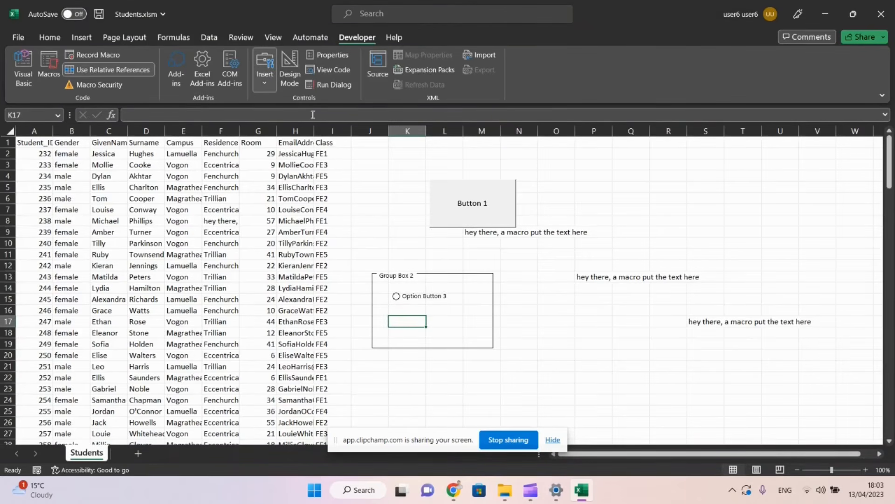
pyautogui.click(394, 312)
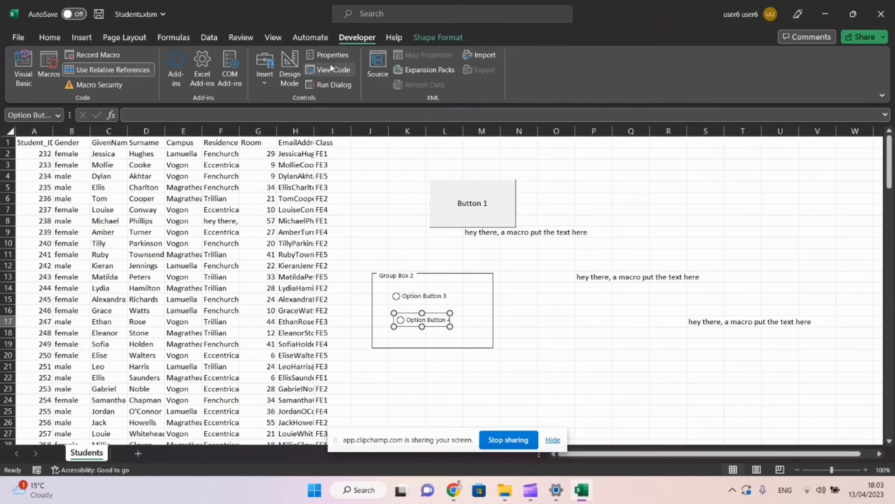
# - Deselect the new control and test the option buttons by choosing Option Button 3
pyautogui.click(376, 264)
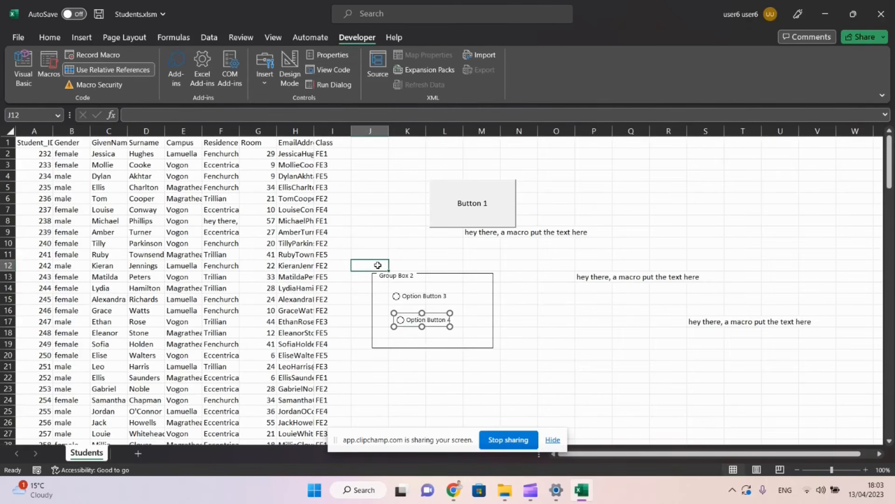
pyautogui.click(396, 301)
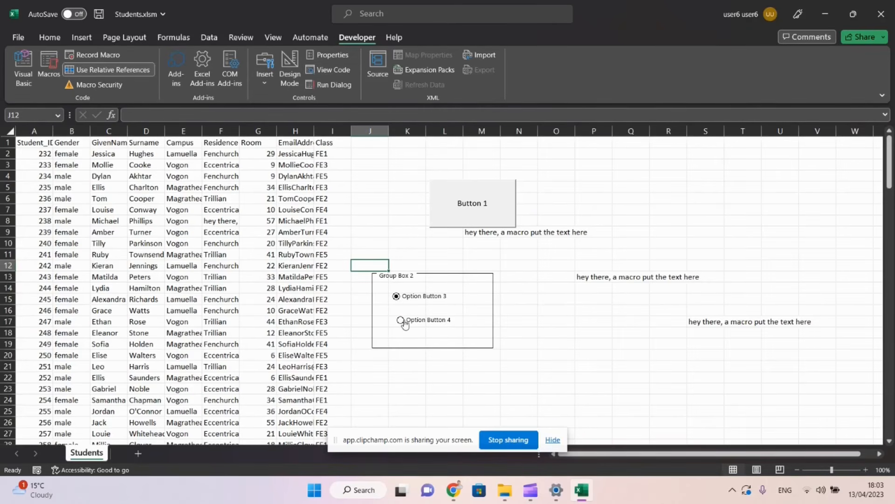
pyautogui.click(397, 296)
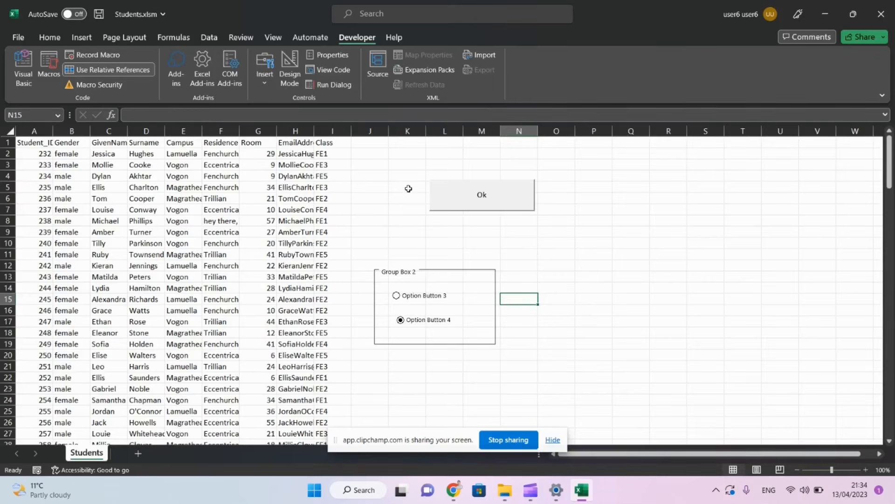
# - Try editing the Ok button's caption with the text "hdsdf", remove that text, and make the button smaller
pyautogui.click(388, 273)
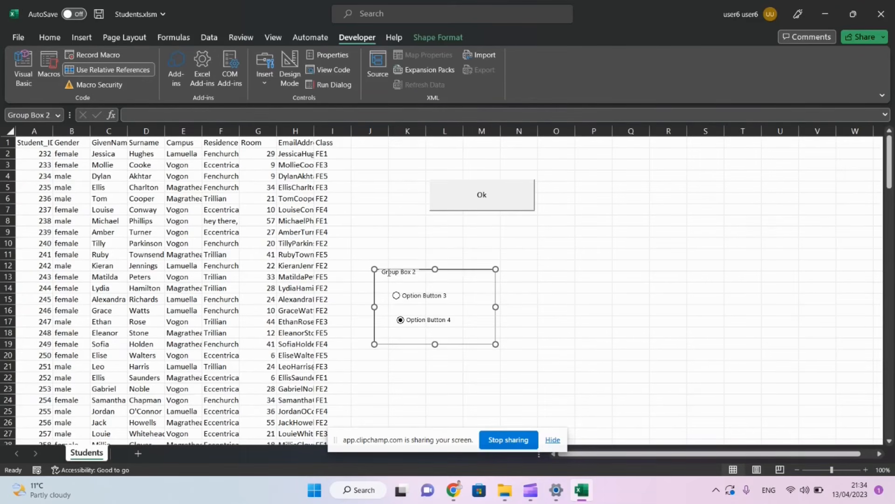
pyautogui.rightClick(434, 186)
pyautogui.press('Escape')
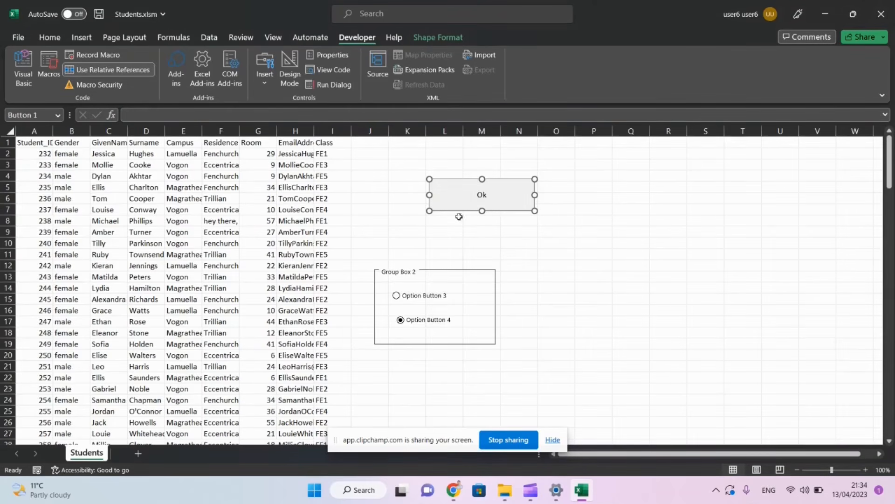
pyautogui.click(479, 195)
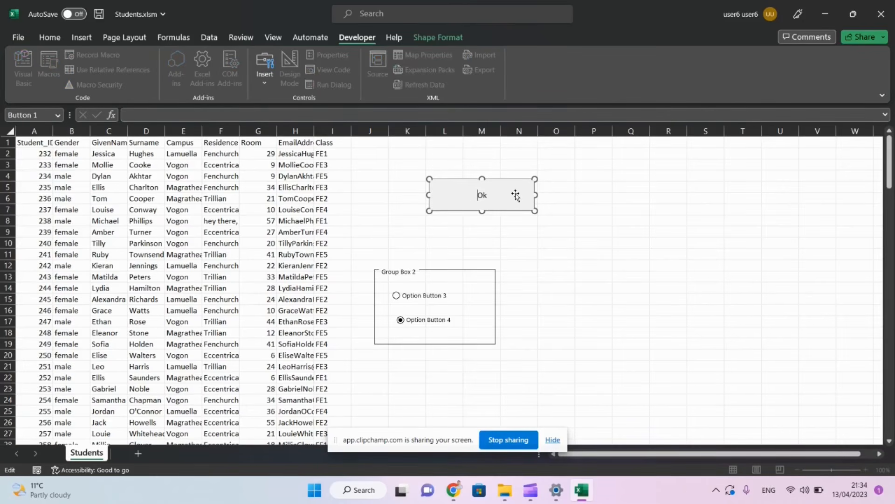
pyautogui.write('hdsdf')
pyautogui.press('BackSpace')
pyautogui.press('BackSpace')
pyautogui.press('BackSpace')
pyautogui.press('BackSpace')
pyautogui.press('BackSpace')
pyautogui.moveTo(534, 210); pyautogui.dragTo(489, 200)
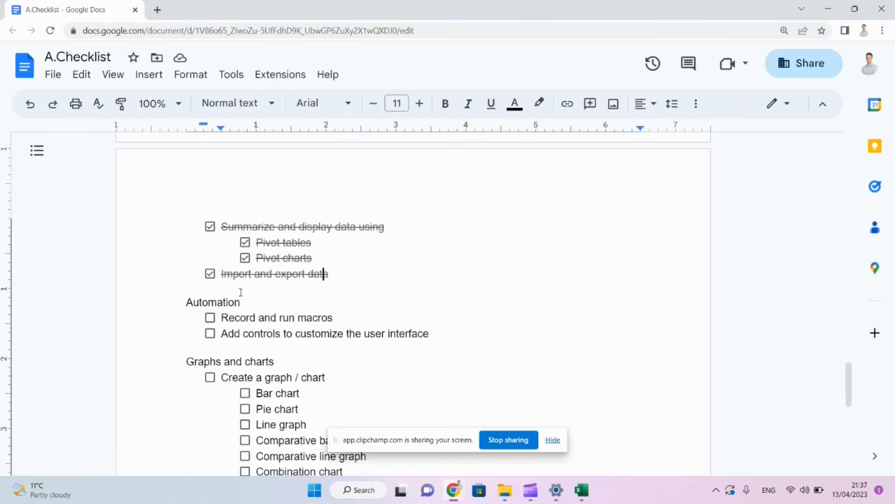
# - Tick "Record and run macros" and "Add controls to customize the user interface" in the A.Checklist document in Google Docs
pyautogui.click(210, 318)
pyautogui.click(210, 334)
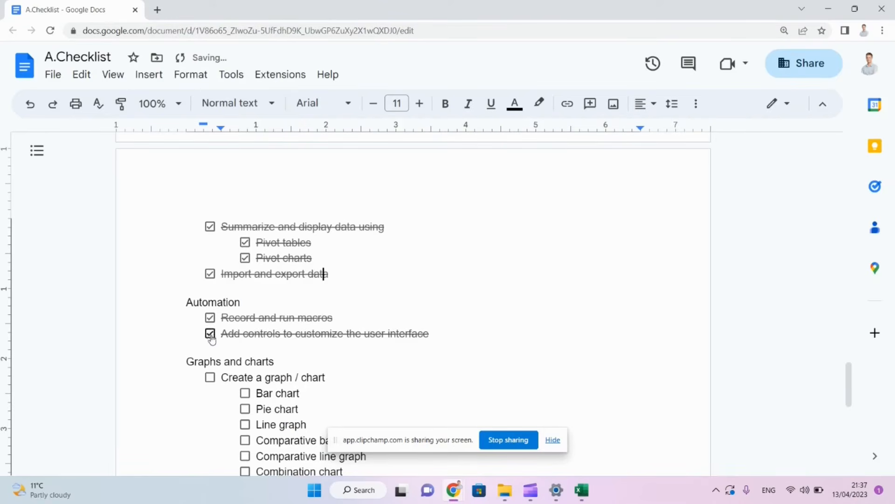
pyautogui.scroll(-3, 292, 354)
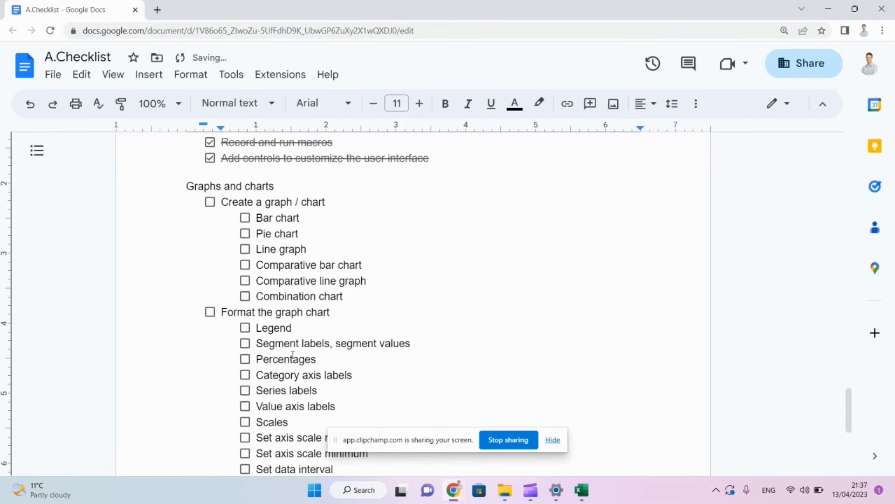
# - Switch to File Explorer's Final folder and bring up the G.Graphs.xlsx workbook in Excel
pyautogui.moveTo(505, 488)
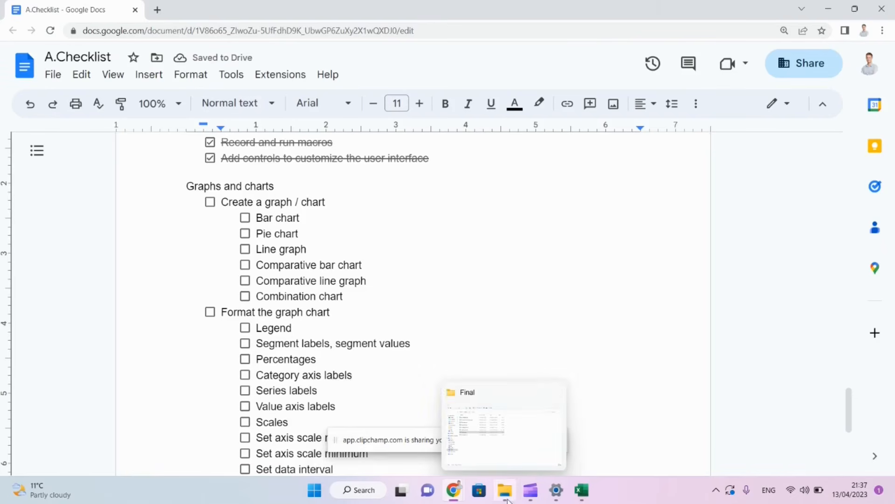
pyautogui.click(516, 470)
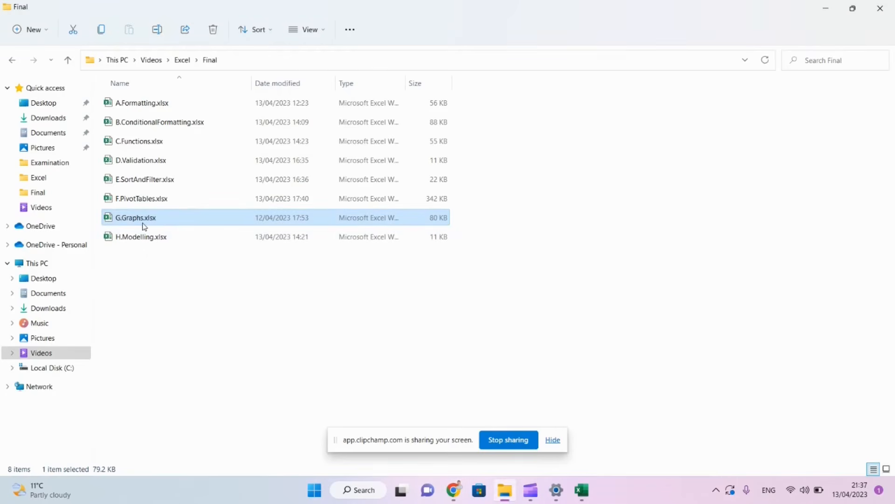
pyautogui.hotkey('alt', 'Tab')
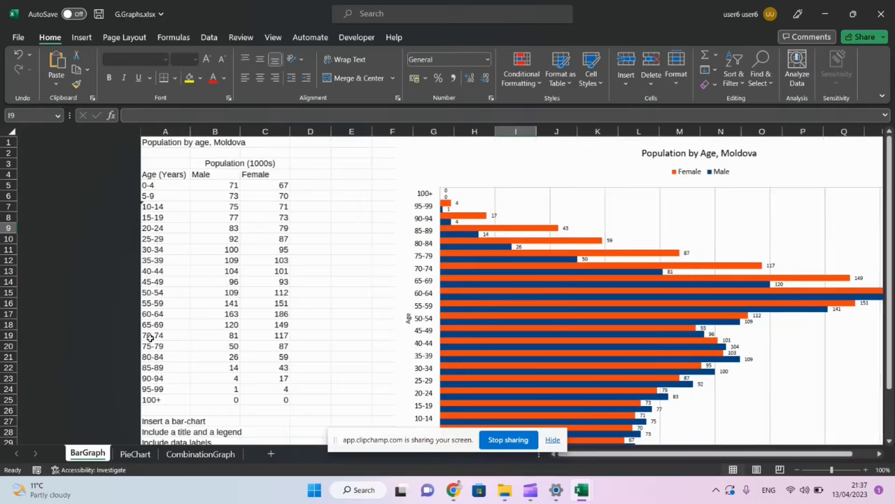
# - Move the "Population by Age, Moldova" chart on the BarGraph sheet away from the data so it starts around cell M6
pyautogui.click(346, 158)
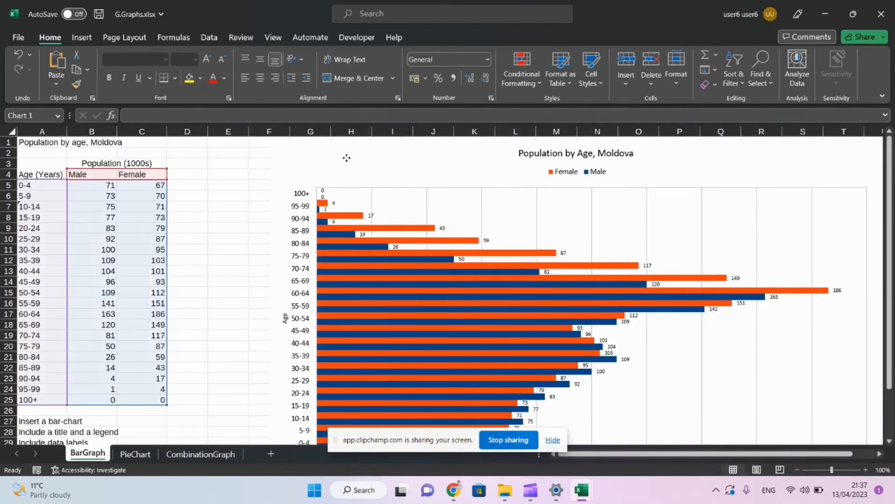
pyautogui.moveTo(300, 161); pyautogui.dragTo(569, 213)
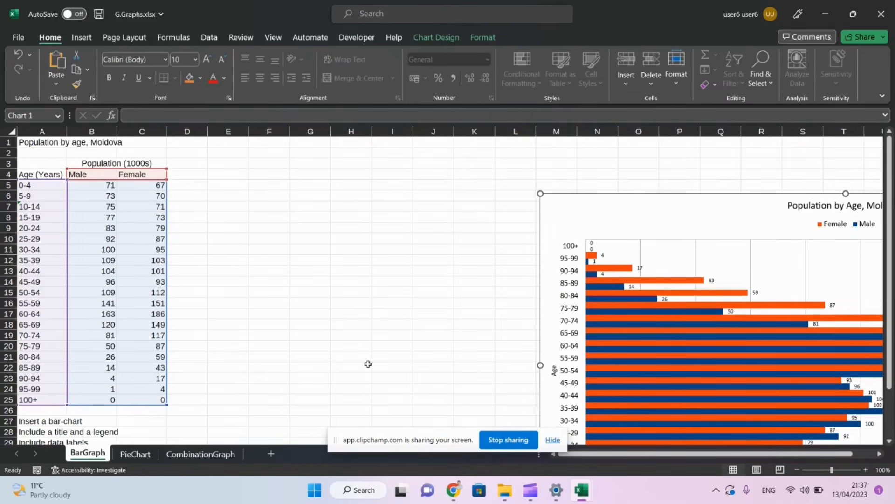
# - Insert a 2-D clustered bar chart from the age, male and female data in A4:C25 on the BarGraph sheet
pyautogui.scroll(-1, 381, 364)
pyautogui.scroll(-2, 381, 364)
pyautogui.scroll(3, 381, 364)
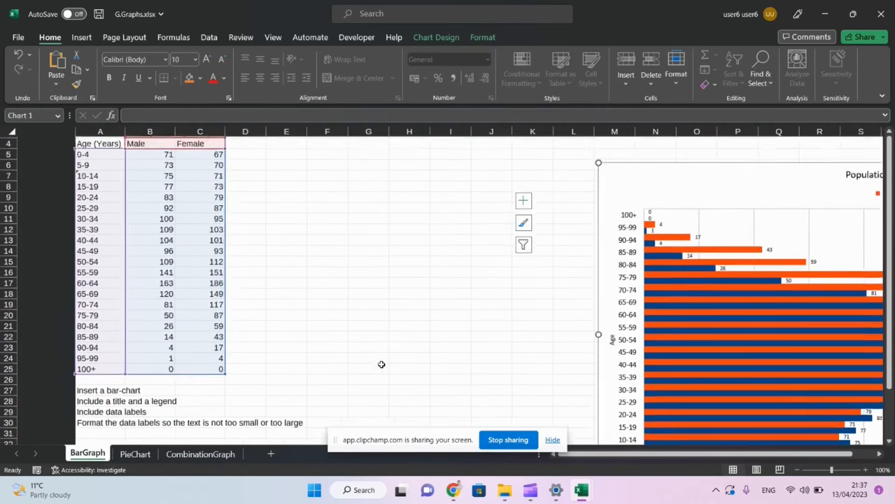
pyautogui.click(250, 228)
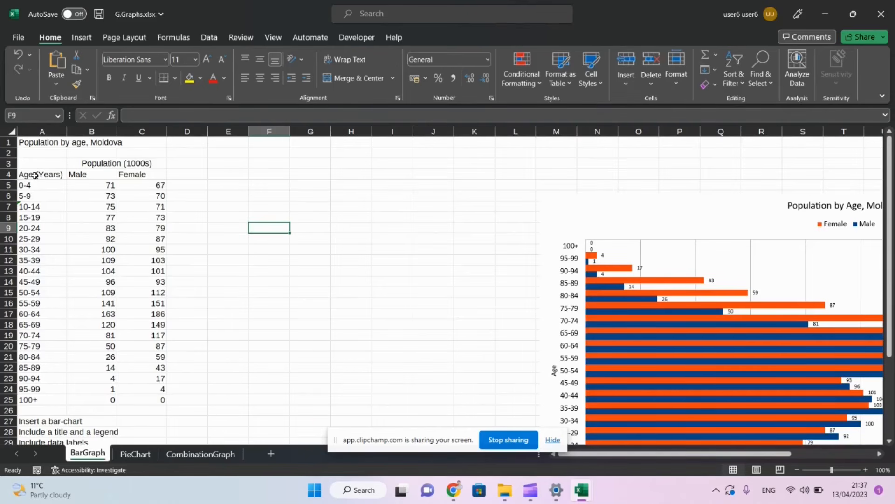
pyautogui.moveTo(35, 175); pyautogui.dragTo(125, 397)
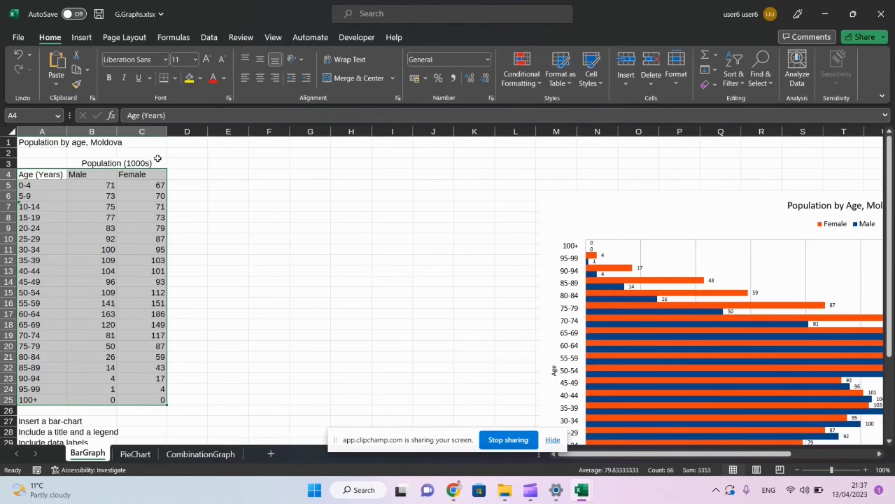
pyautogui.click(81, 39)
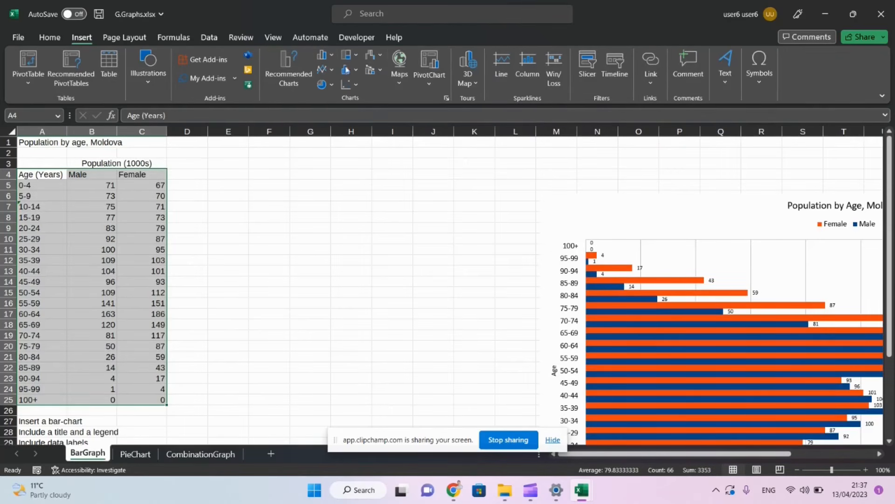
pyautogui.click(333, 55)
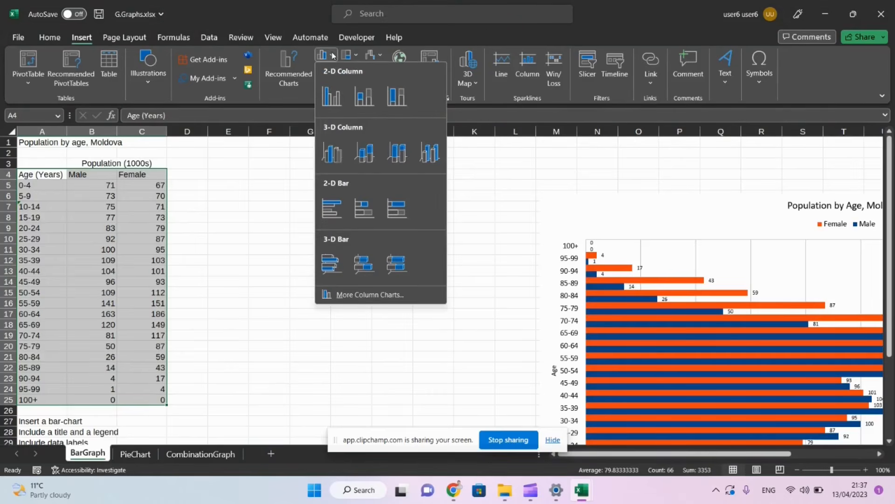
pyautogui.click(337, 208)
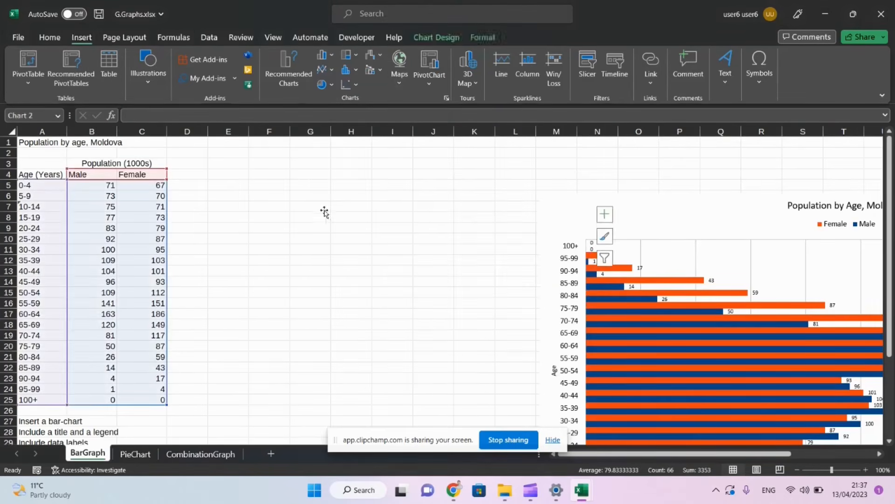
# - Move the new bar chart beside the data table so that it starts around cell D3
pyautogui.moveTo(329, 214); pyautogui.dragTo(213, 175)
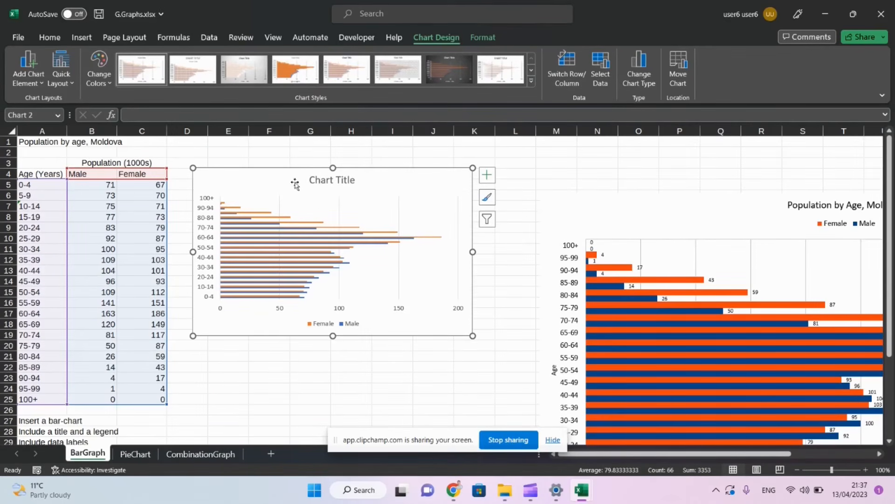
pyautogui.click(327, 186)
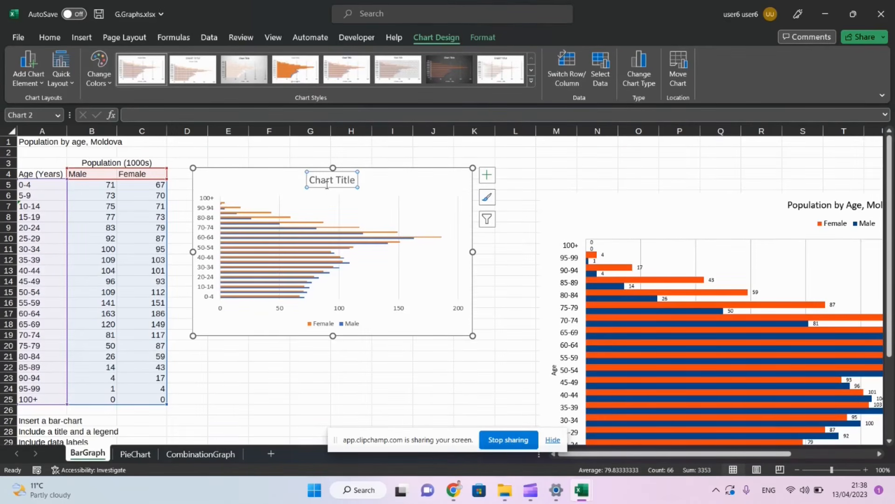
pyautogui.click(287, 248)
pyautogui.click(303, 317)
pyautogui.click(328, 327)
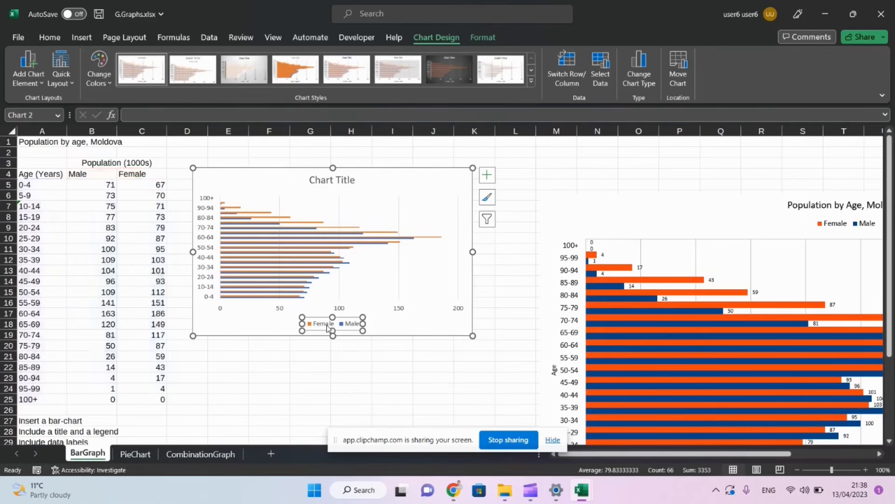
pyautogui.click(204, 232)
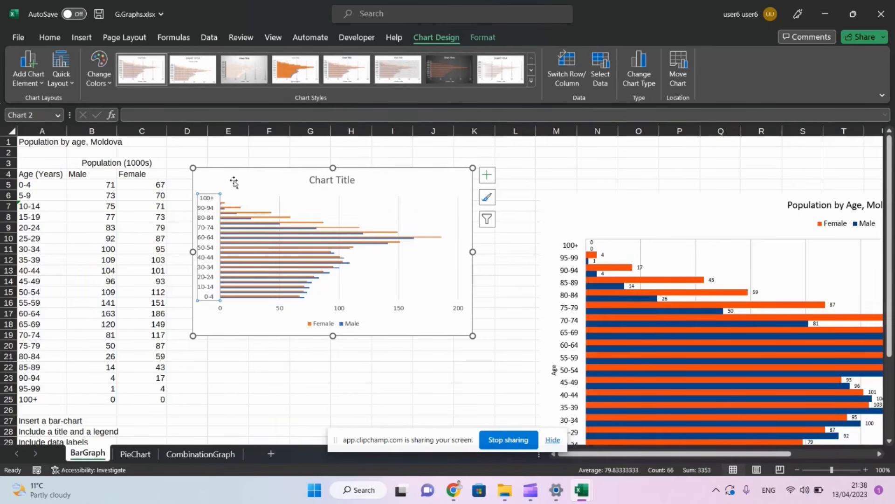
pyautogui.click(244, 150)
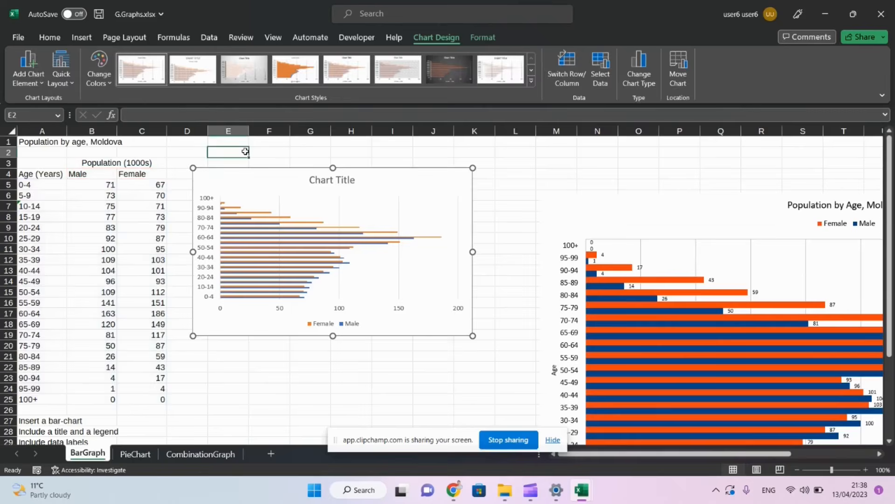
pyautogui.click(236, 182)
pyautogui.moveTo(237, 182)
pyautogui.mouseDown()
pyautogui.moveTo(221, 255)
pyautogui.moveTo(236, 168)
pyautogui.moveTo(230, 172)
pyautogui.mouseUp()
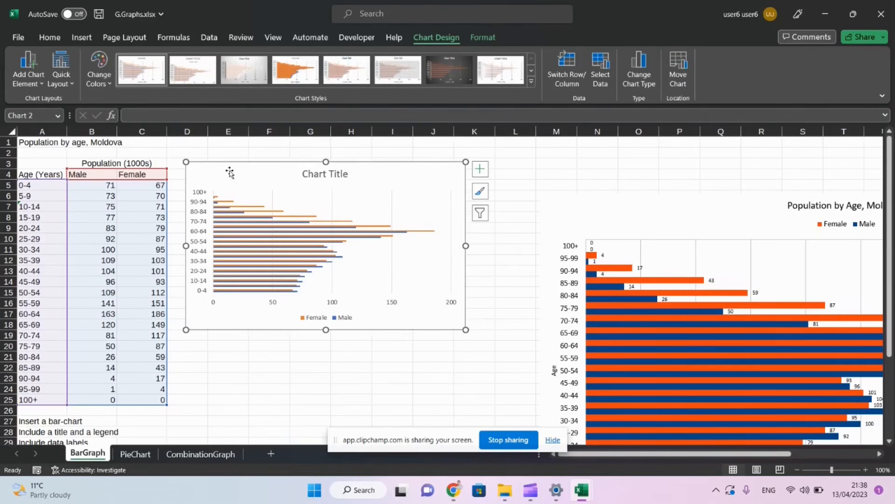
# - Change the new bar chart's title to "Population by Age, Moldova"
pyautogui.click(317, 174)
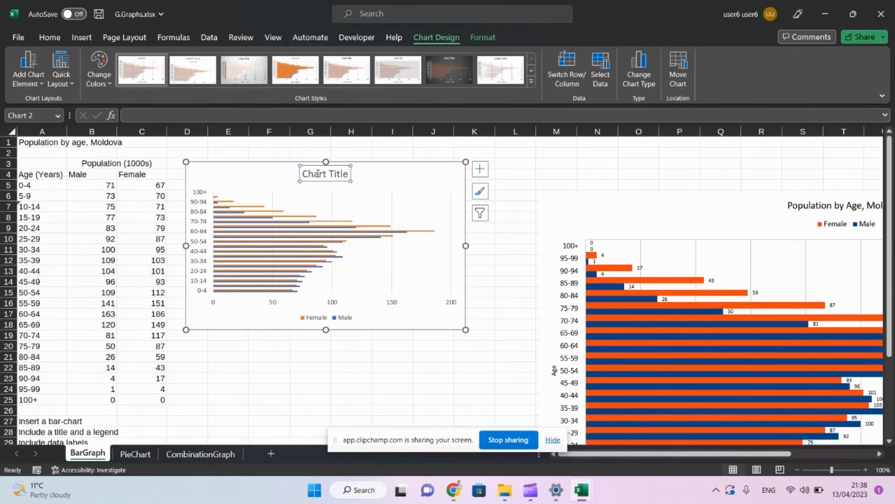
pyautogui.tripleClick(318, 174)
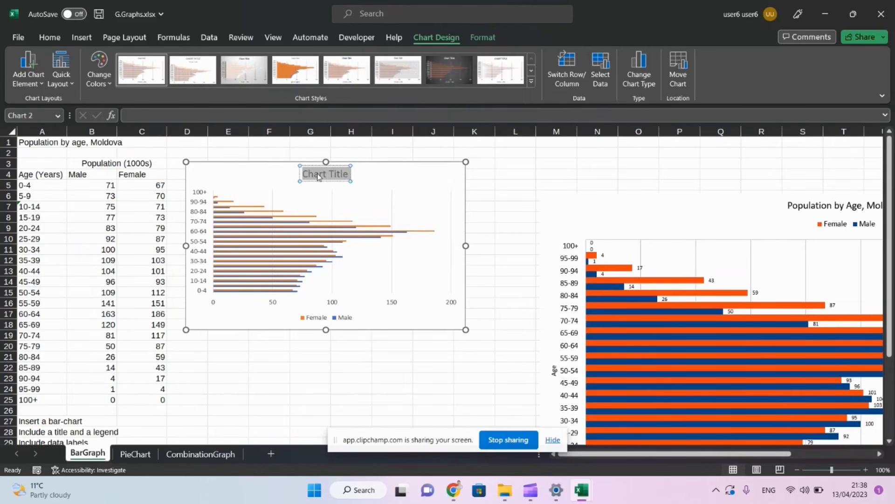
pyautogui.write('Pop')
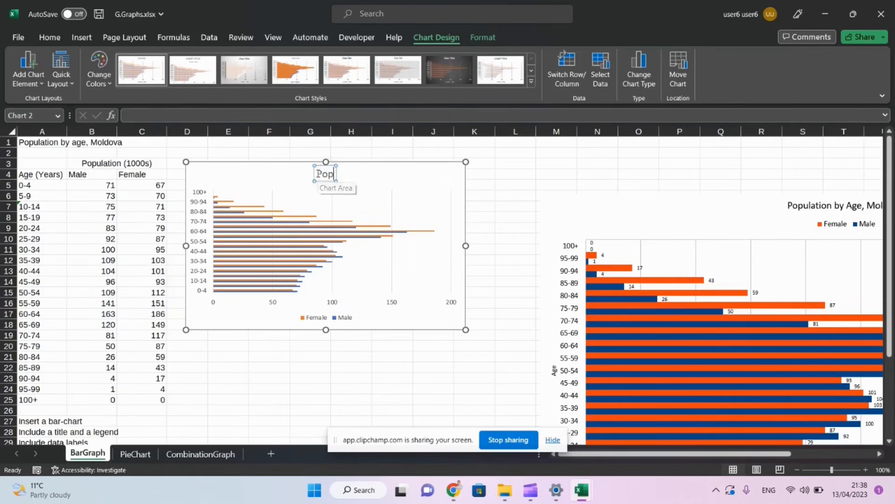
pyautogui.write('ula')
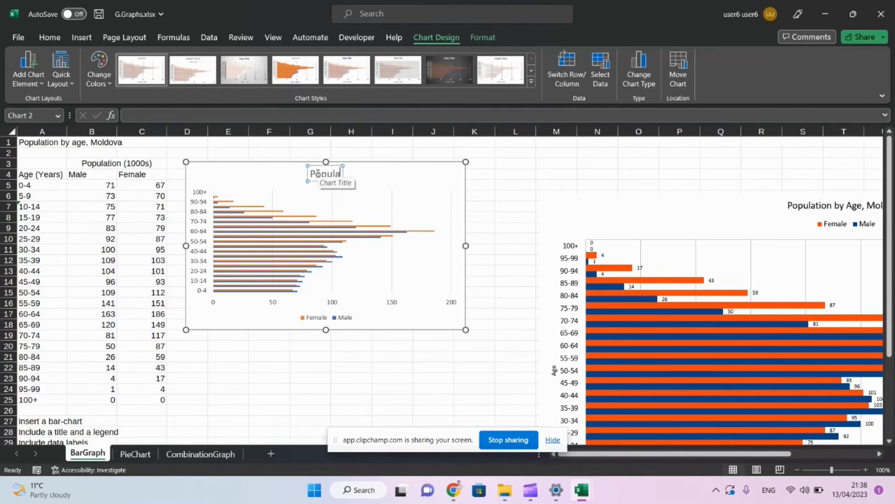
pyautogui.write('tion by Age')
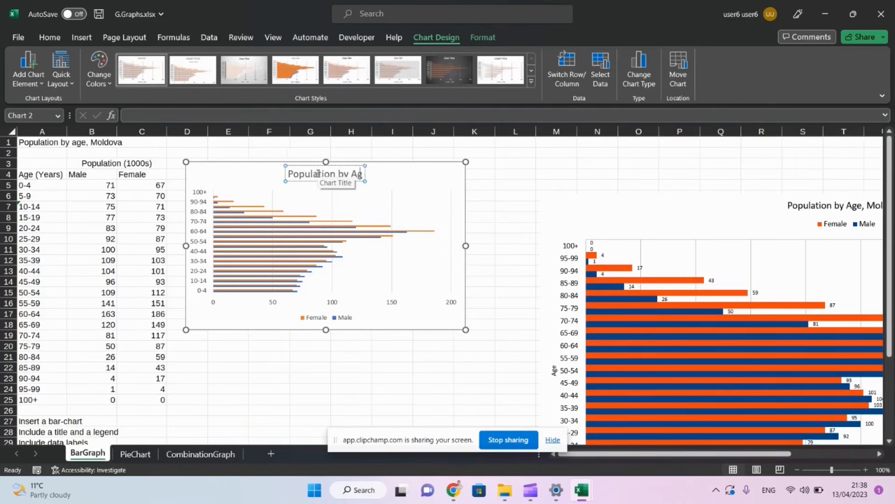
pyautogui.write('M')
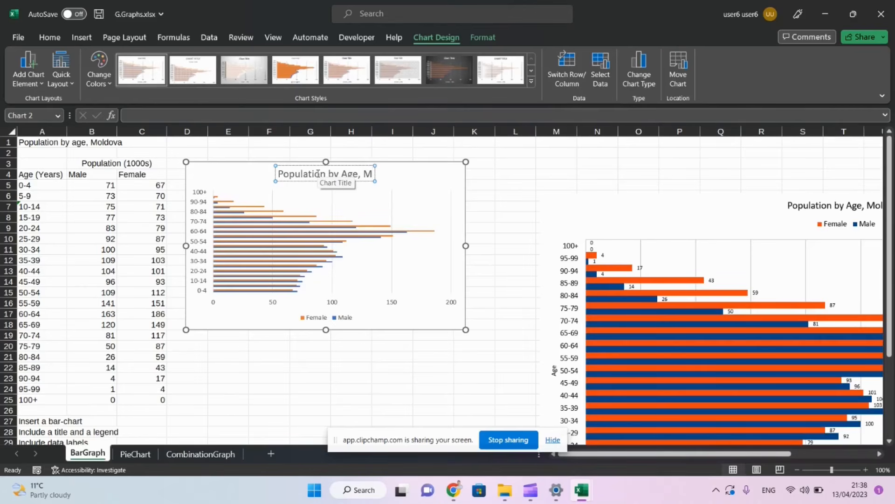
pyautogui.write('old')
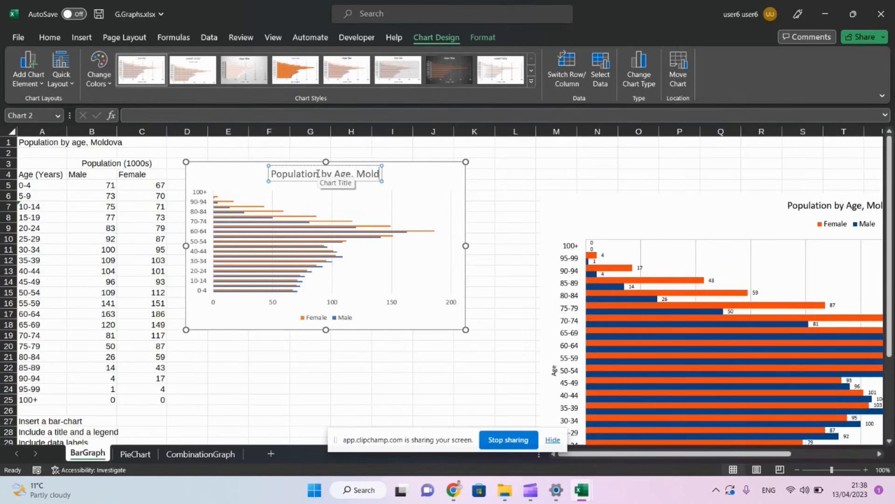
pyautogui.write('ova')
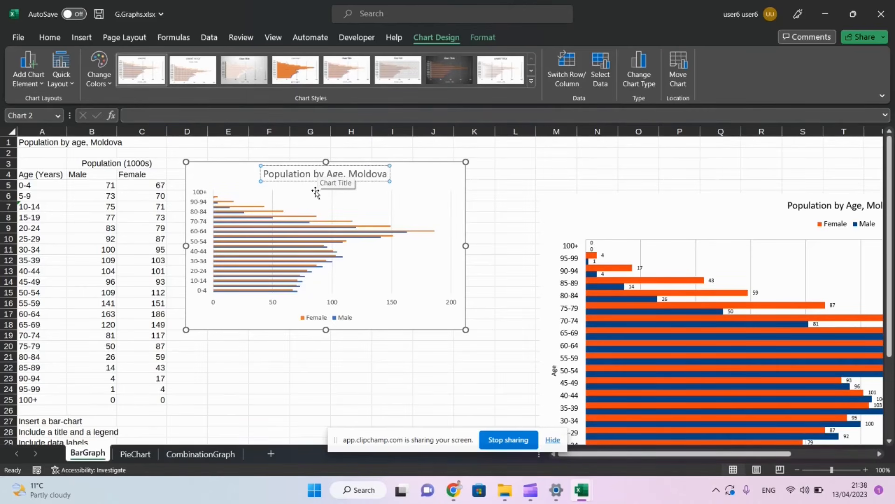
# - Try adding axis titles to the new bar chart and remove them again
pyautogui.click(329, 318)
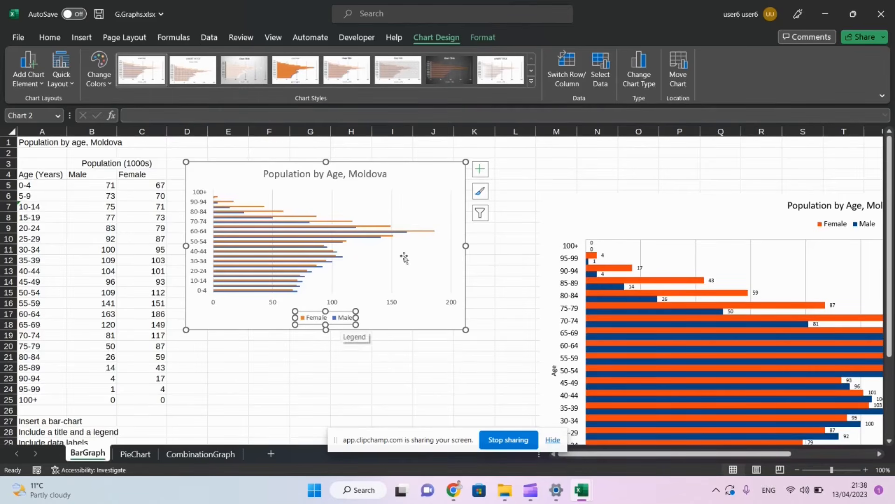
pyautogui.click(481, 173)
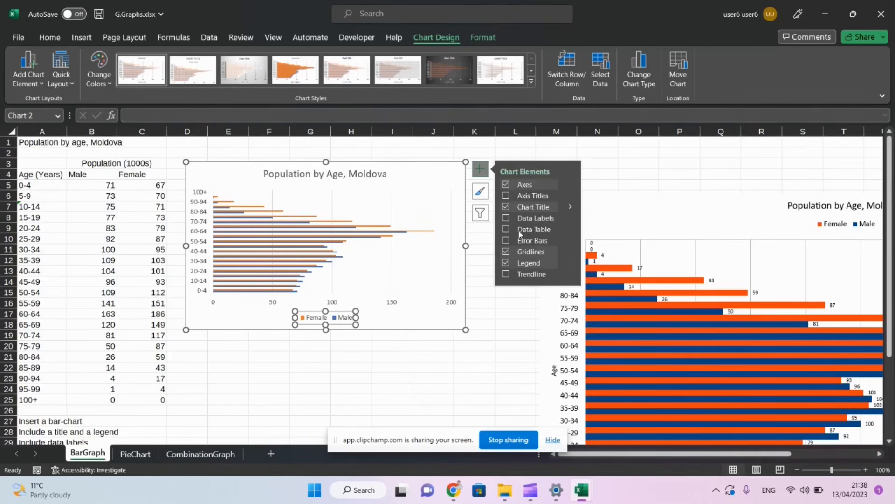
pyautogui.click(505, 196)
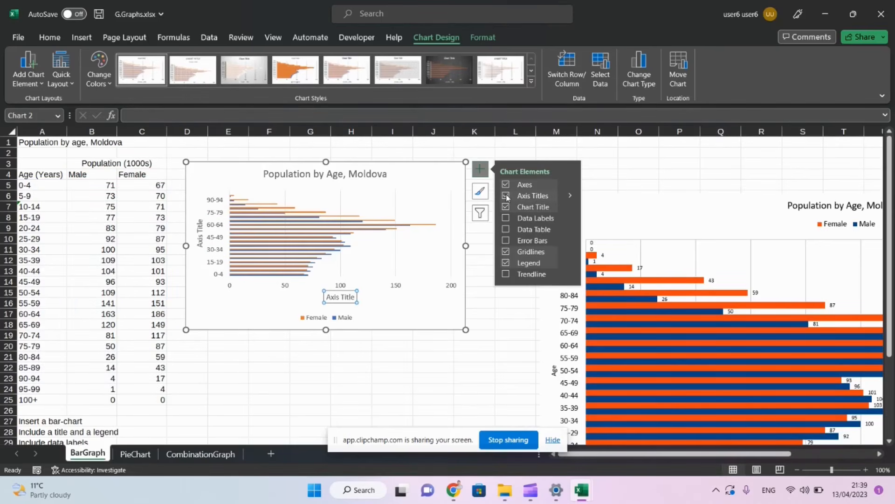
pyautogui.click(507, 196)
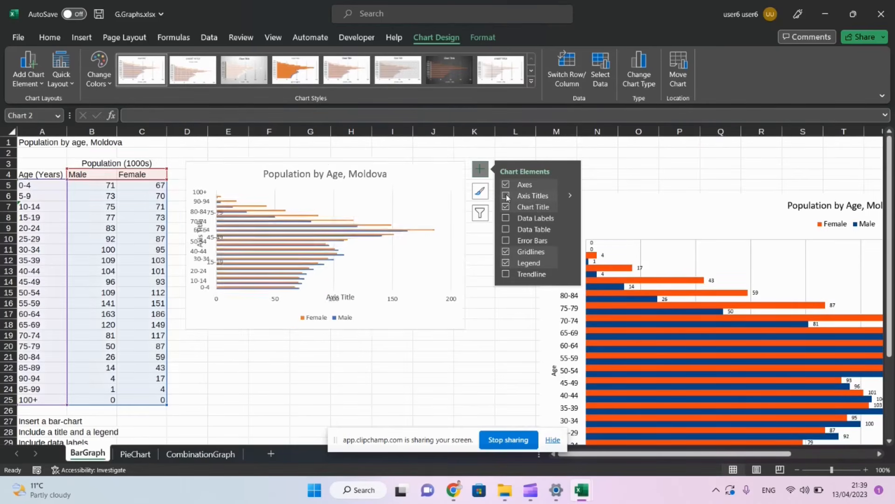
# - Bring up the formatting options for the new bar chart and set its legend position to Top
pyautogui.click(568, 184)
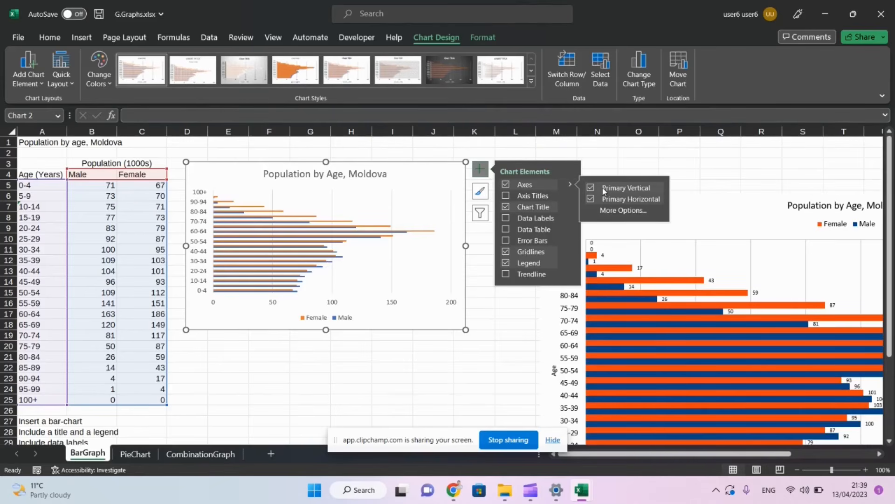
pyautogui.click(608, 211)
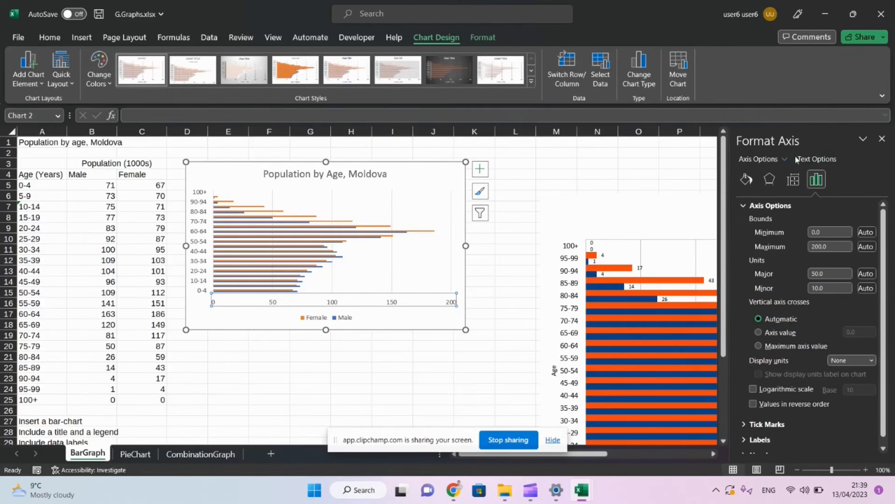
pyautogui.click(342, 318)
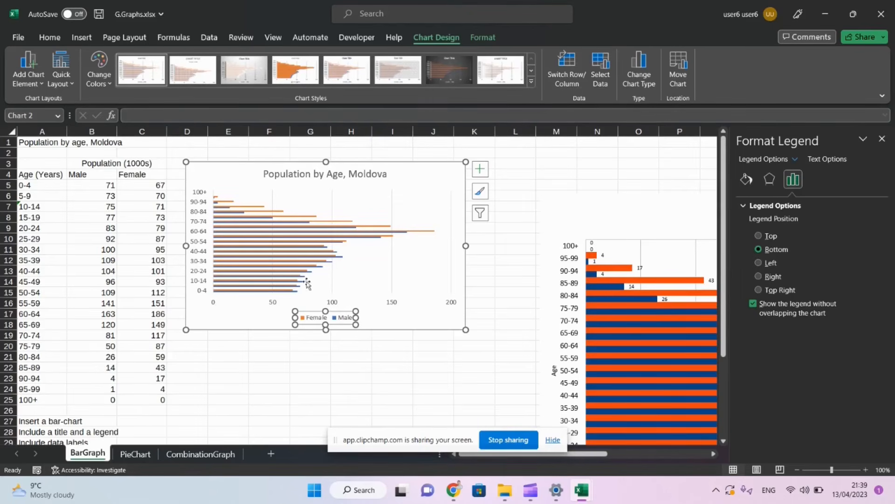
pyautogui.click(292, 272)
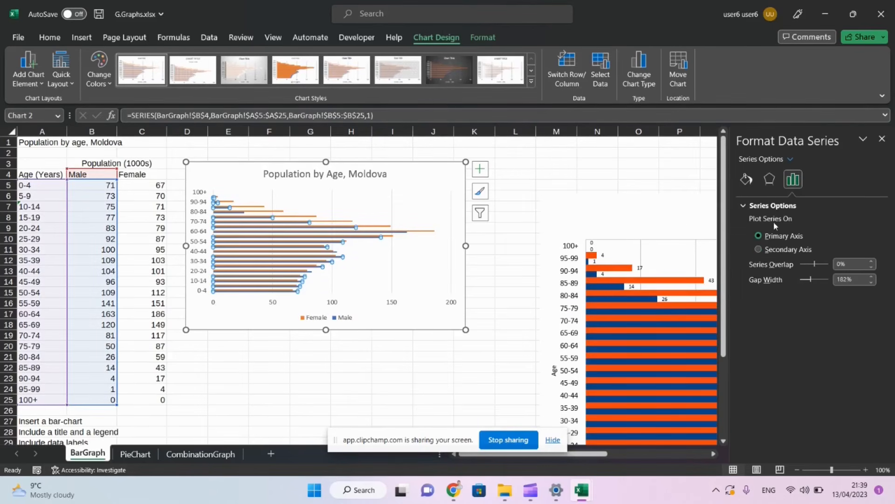
pyautogui.click(328, 319)
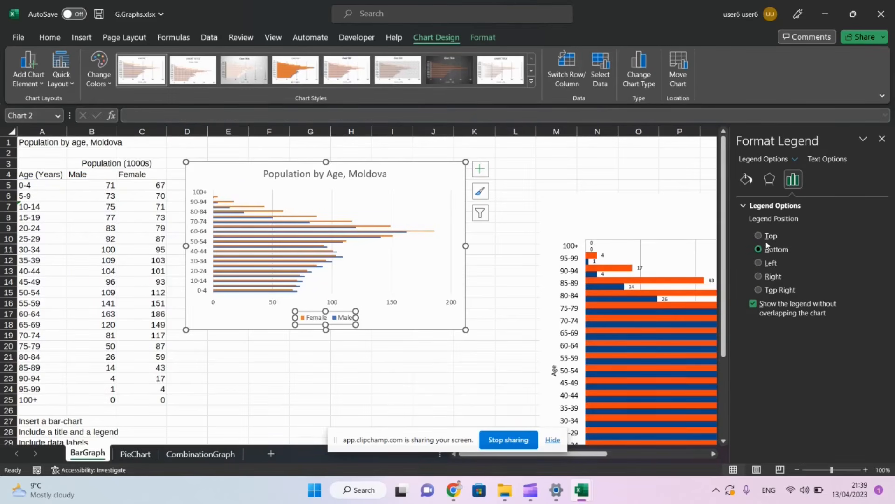
pyautogui.click(767, 237)
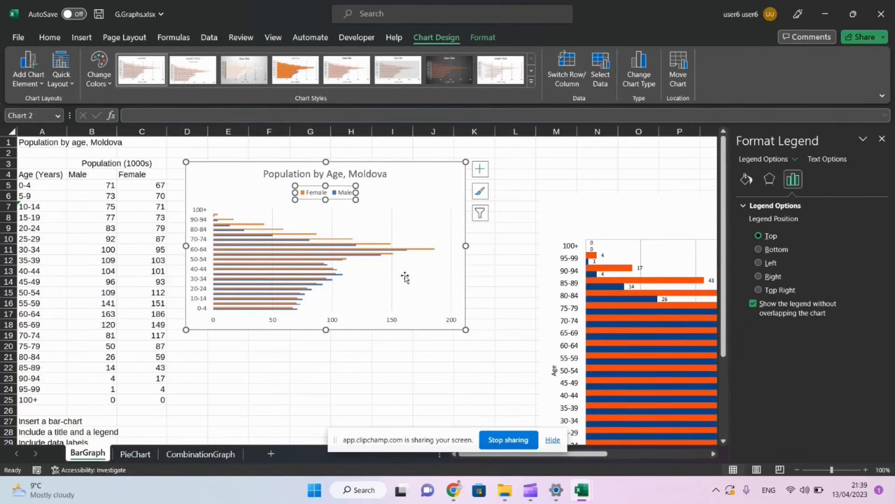
# - Hide the screen-sharing notice and examine the original population chart's data labels and axis titles for comparison
pyautogui.click(290, 242)
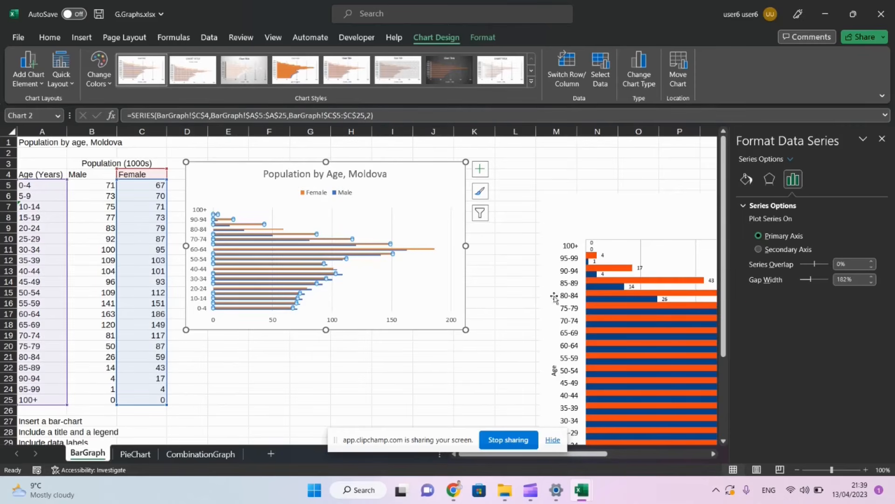
pyautogui.click(552, 440)
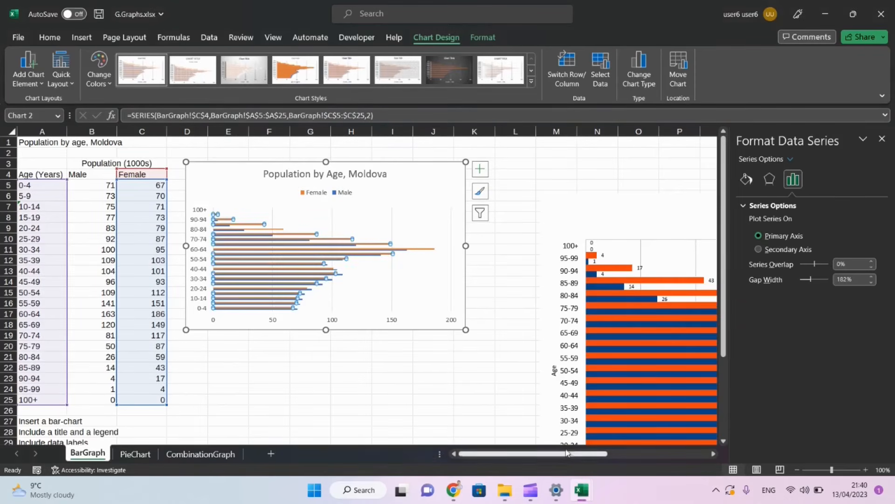
pyautogui.moveTo(566, 454); pyautogui.dragTo(611, 460)
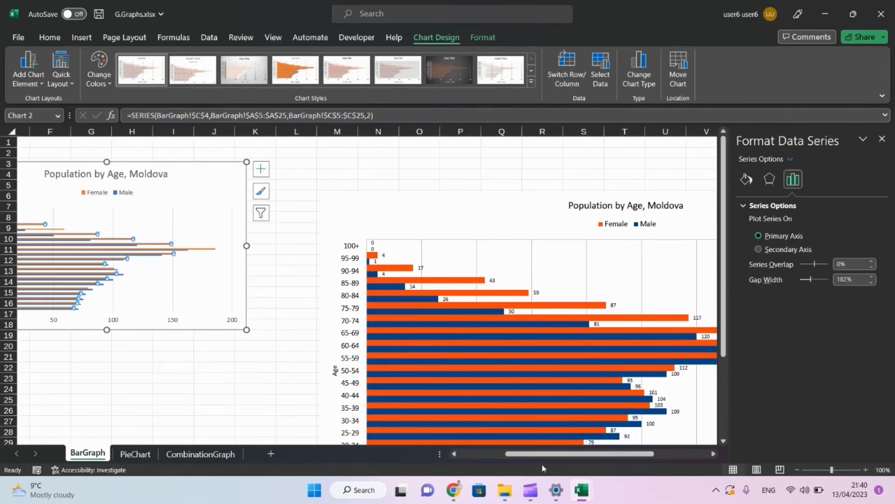
pyautogui.moveTo(567, 454); pyautogui.dragTo(620, 458)
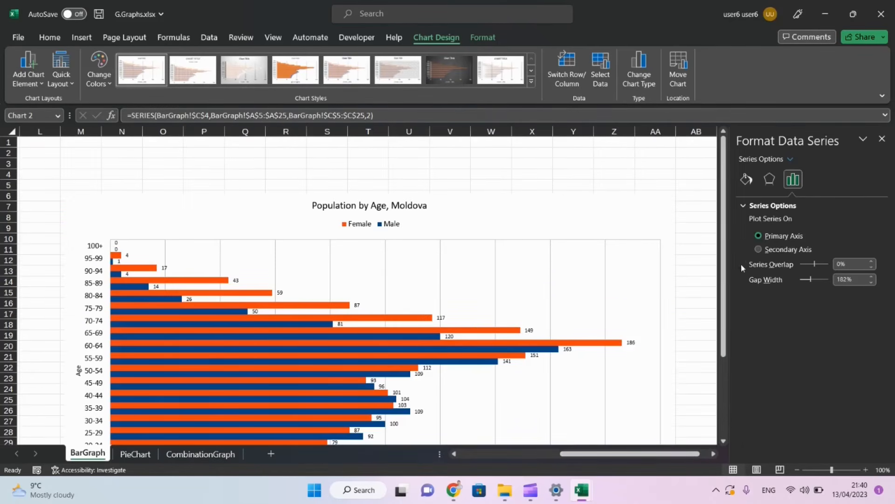
pyautogui.moveTo(723, 240); pyautogui.dragTo(726, 328)
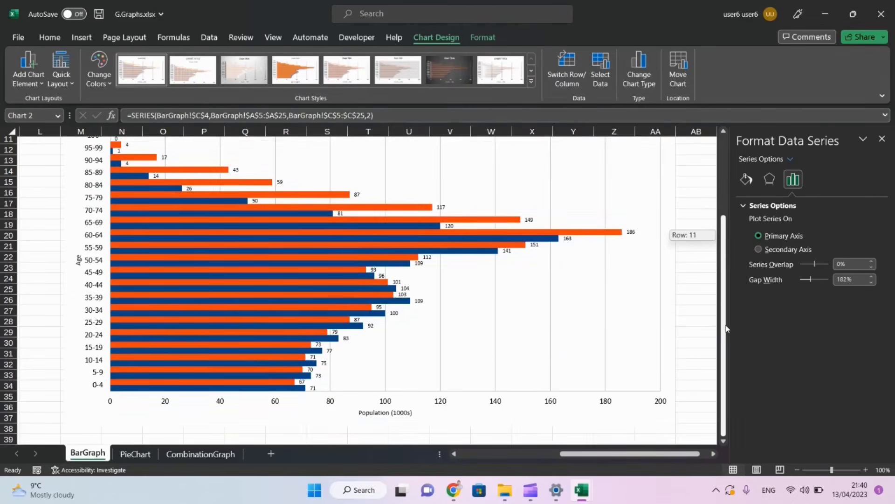
# - Give the new bar chart's plot area a solid grey border line
pyautogui.moveTo(644, 453); pyautogui.dragTo(457, 455)
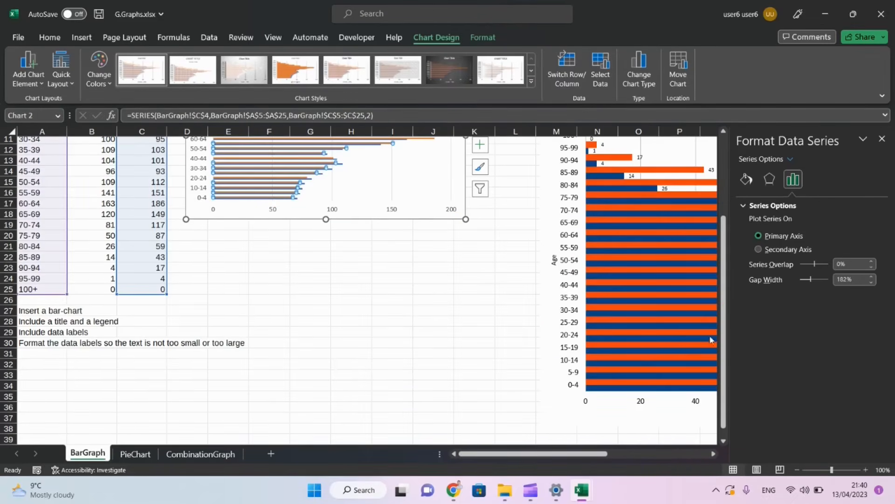
pyautogui.moveTo(724, 341); pyautogui.dragTo(724, 279)
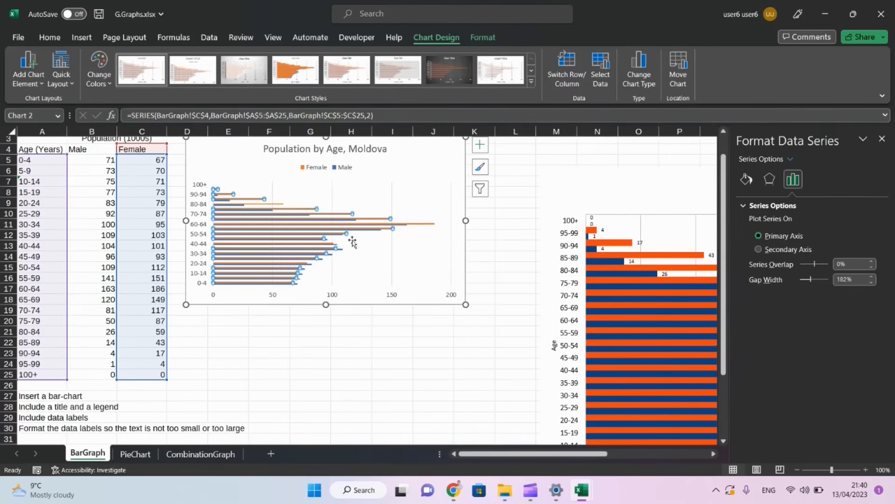
pyautogui.click(369, 198)
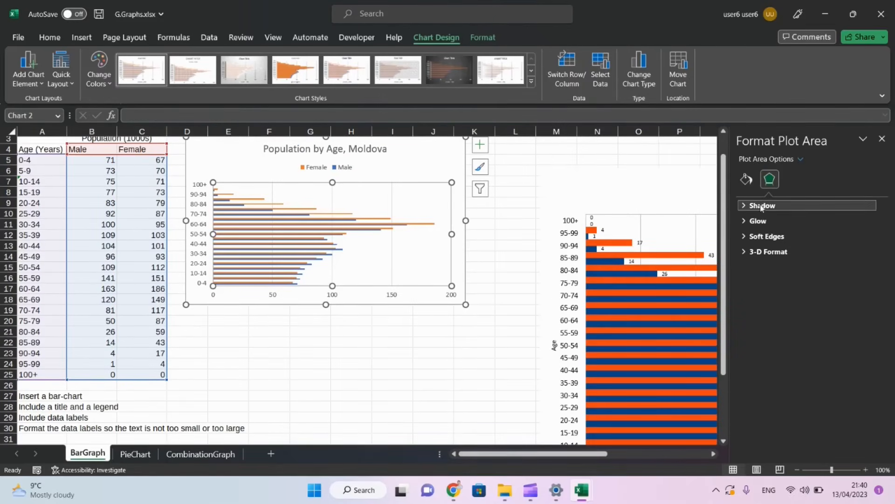
pyautogui.click(746, 182)
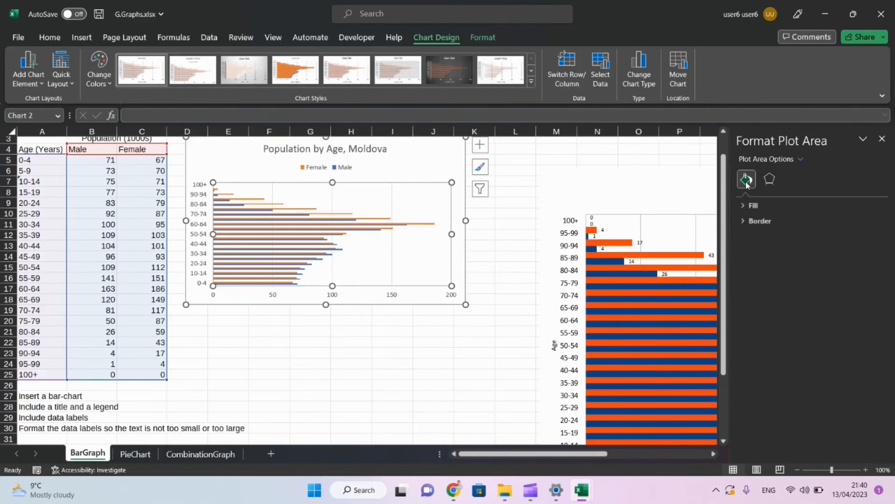
pyautogui.click(759, 221)
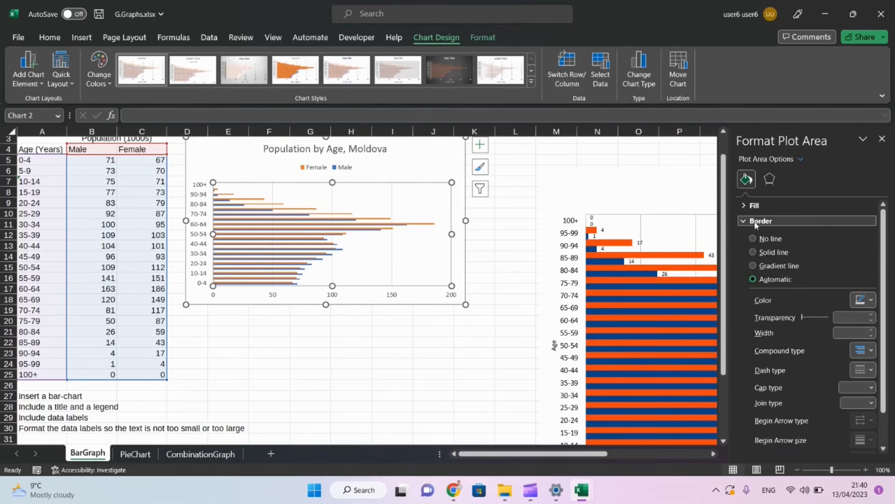
pyautogui.click(766, 253)
pyautogui.click(446, 293)
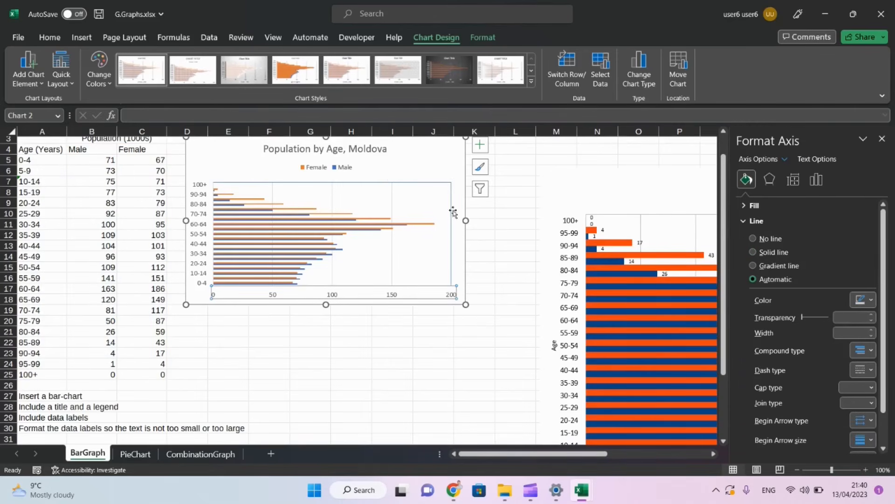
pyautogui.click(373, 184)
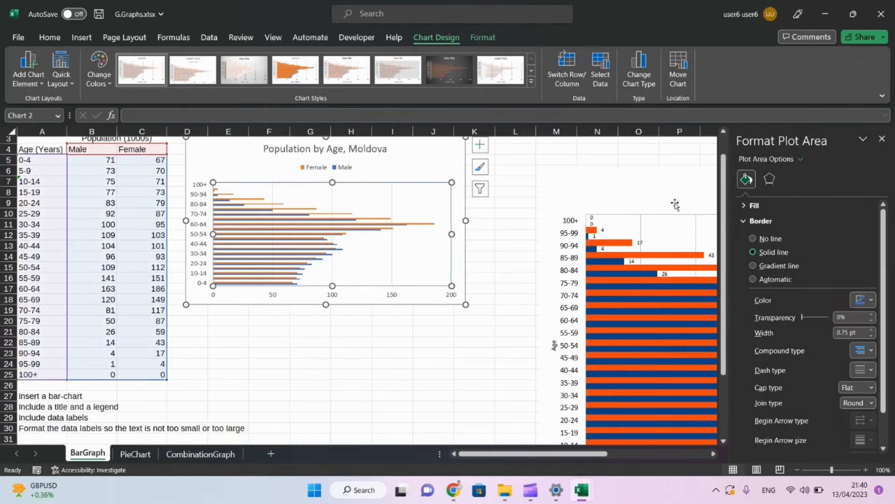
pyautogui.click(864, 302)
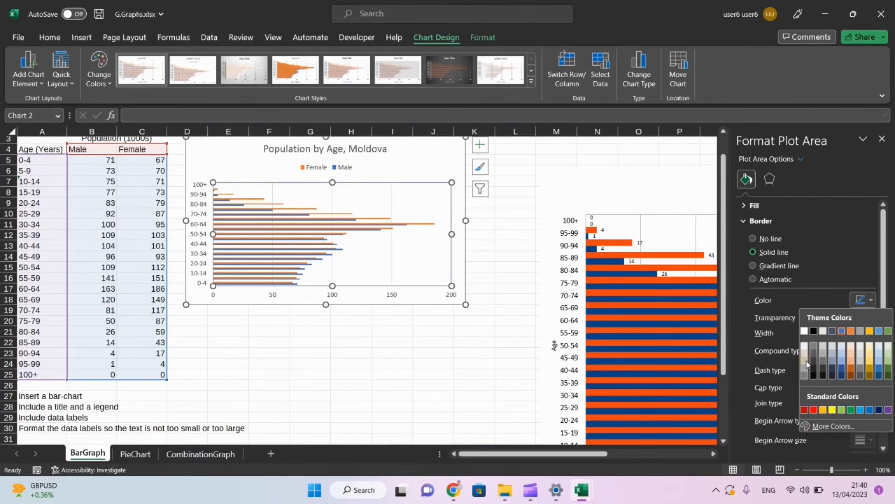
pyautogui.click(862, 332)
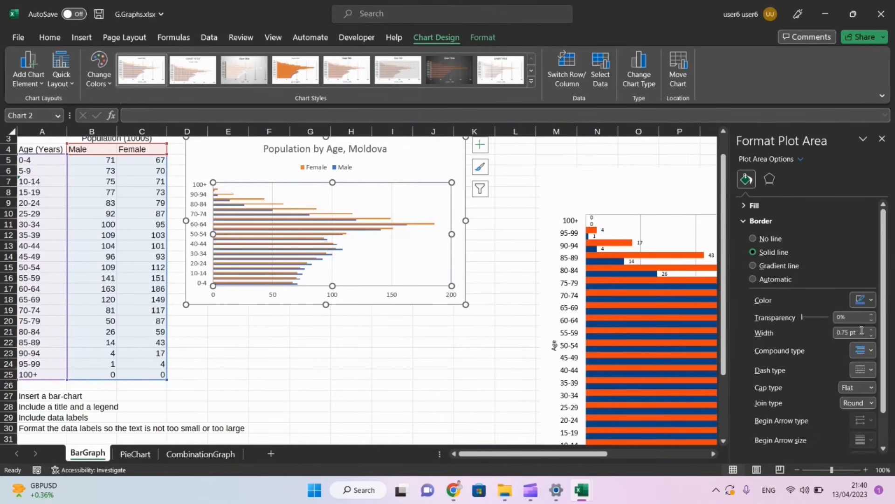
pyautogui.click(415, 310)
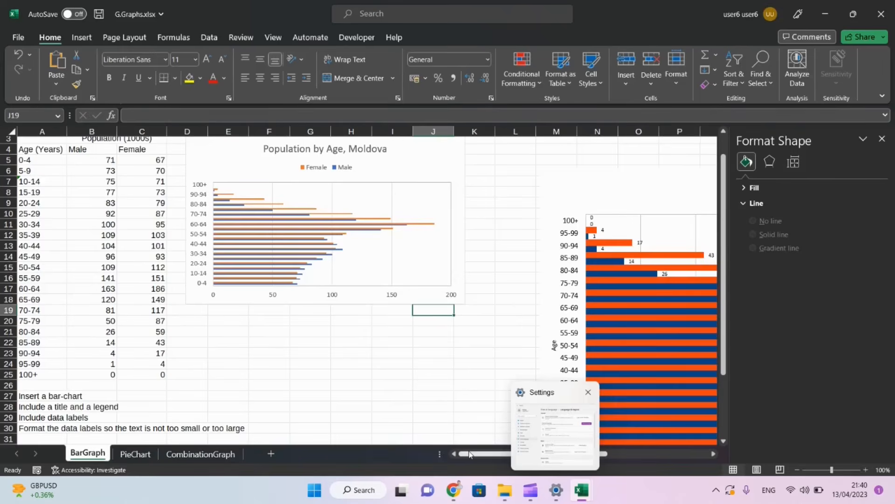
# - Compare with the original population chart and resize it to be much shorter, with its edge extended to column K
pyautogui.moveTo(473, 456); pyautogui.dragTo(537, 456)
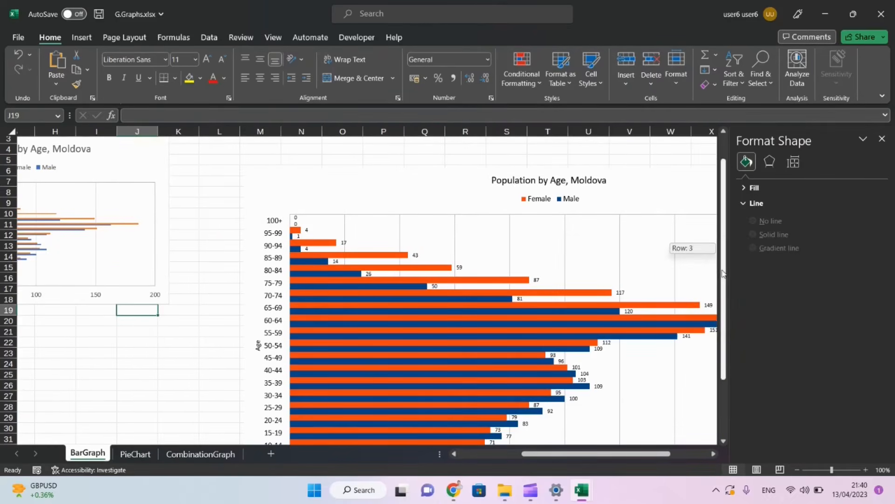
pyautogui.scroll(-3, 671, 247)
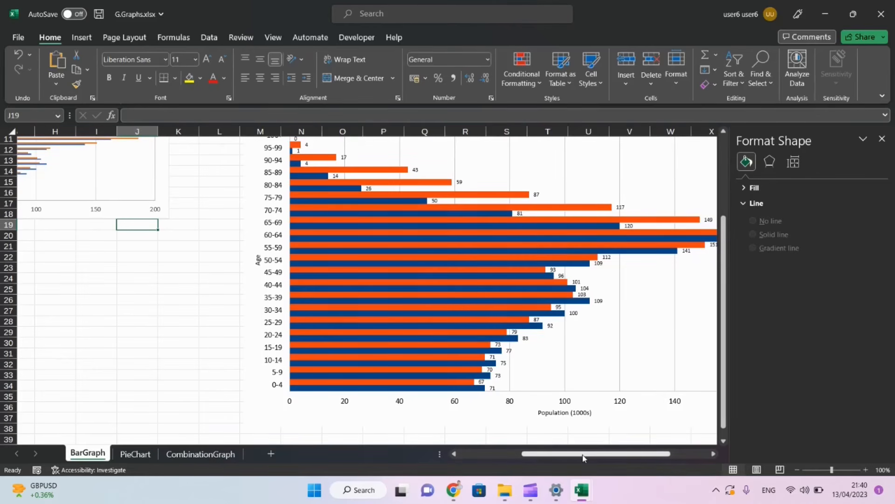
pyautogui.moveTo(573, 455); pyautogui.dragTo(441, 442)
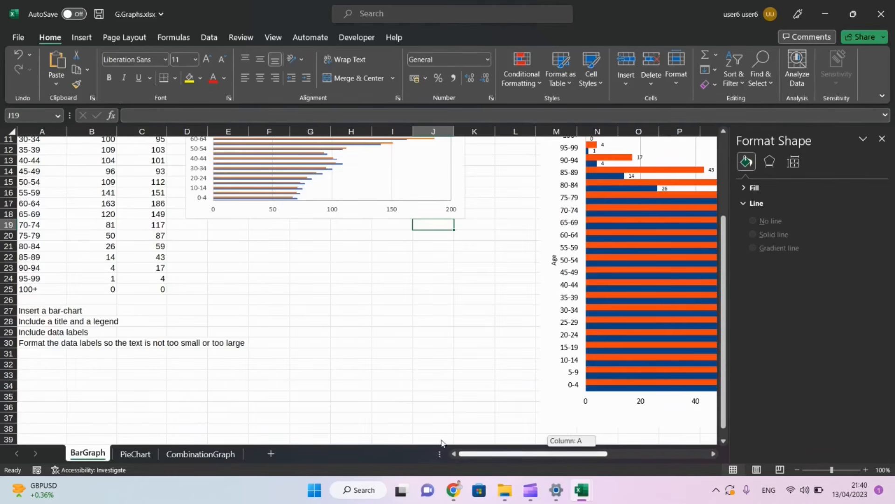
pyautogui.click(571, 361)
pyautogui.moveTo(537, 424); pyautogui.dragTo(517, 211)
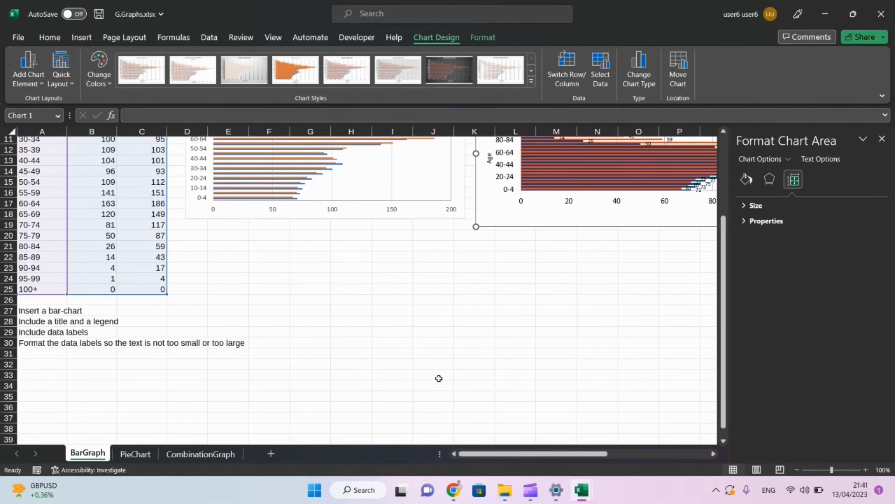
# - Add primary horizontal and primary vertical axis titles to the new bar chart and bring up their formatting options
pyautogui.click(311, 201)
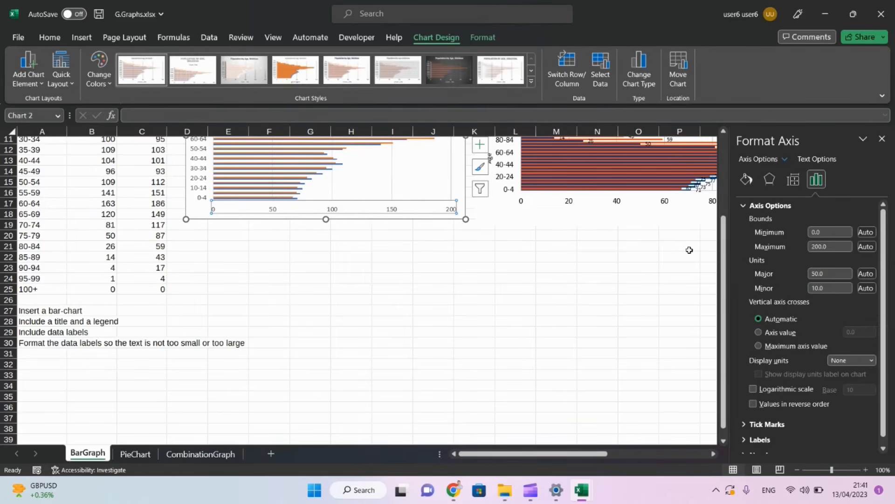
pyautogui.moveTo(724, 266); pyautogui.dragTo(722, 205)
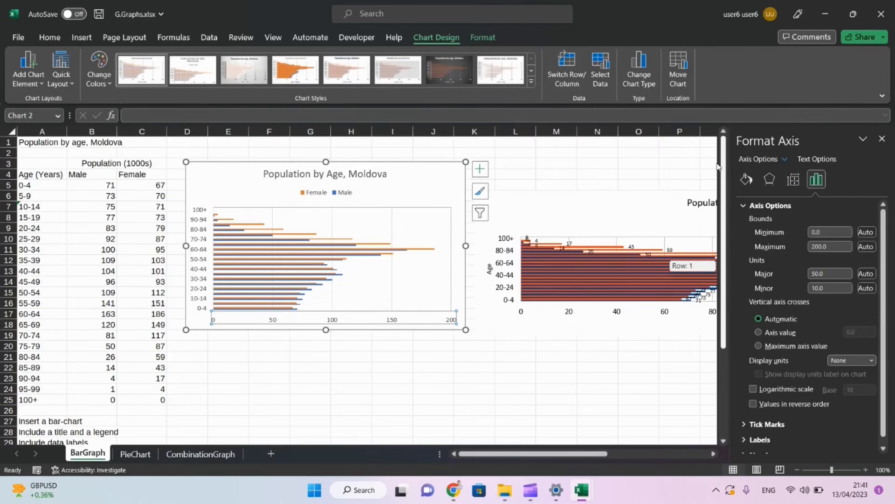
pyautogui.click(480, 171)
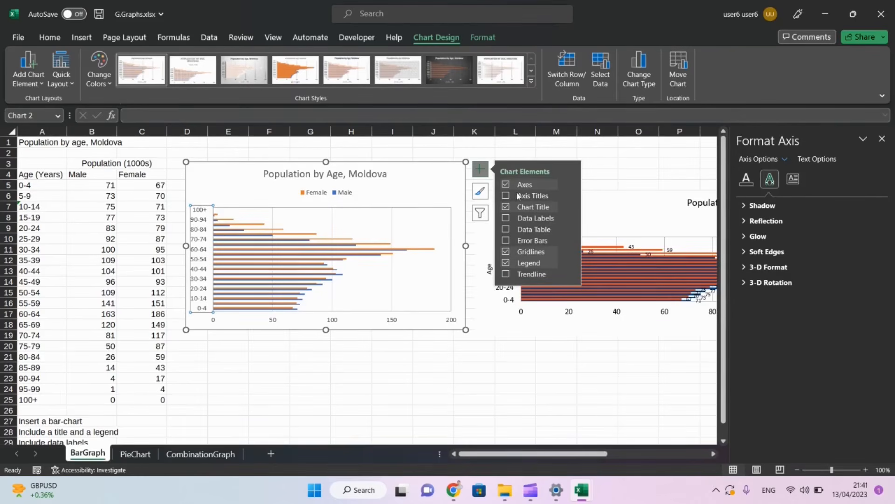
pyautogui.click(568, 195)
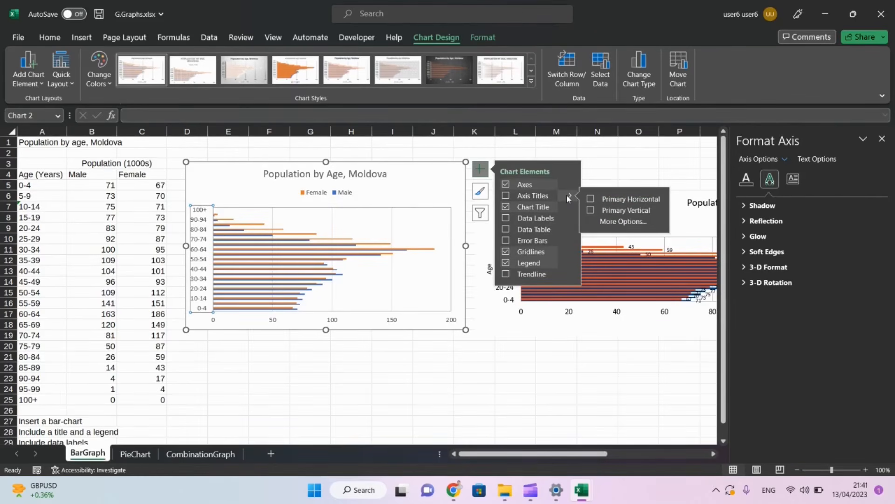
pyautogui.click(591, 200)
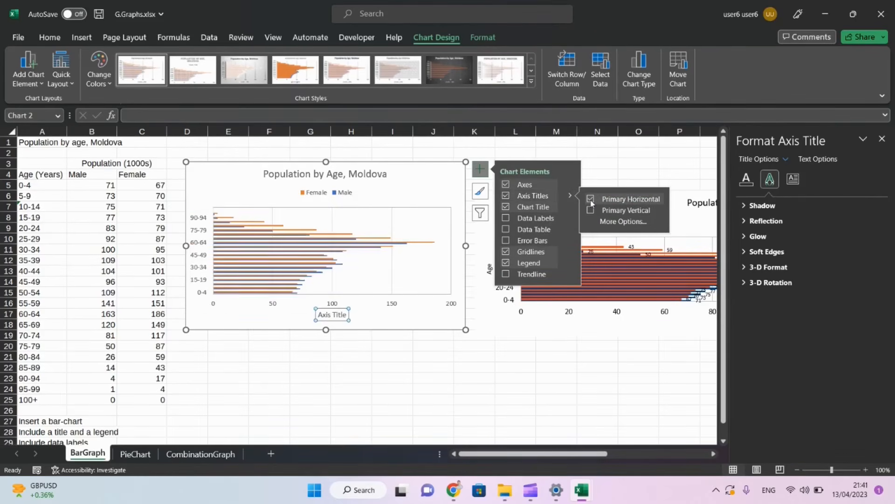
pyautogui.click(591, 210)
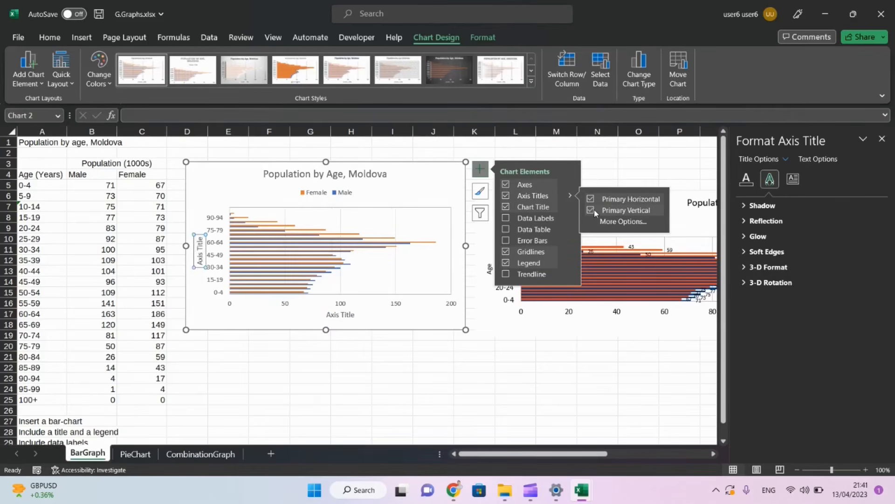
pyautogui.click(605, 222)
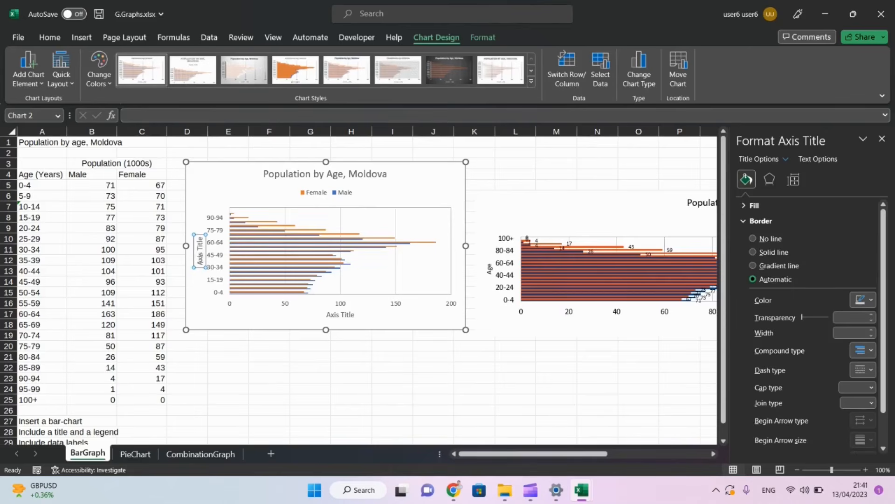
# - Change the new chart's vertical axis title to "Age" and its horizontal axis title to "Population (1000s)"
pyautogui.doubleClick(201, 260)
pyautogui.hotkey('ctrl', 'a')
pyautogui.write('Age')
pyautogui.click(349, 312)
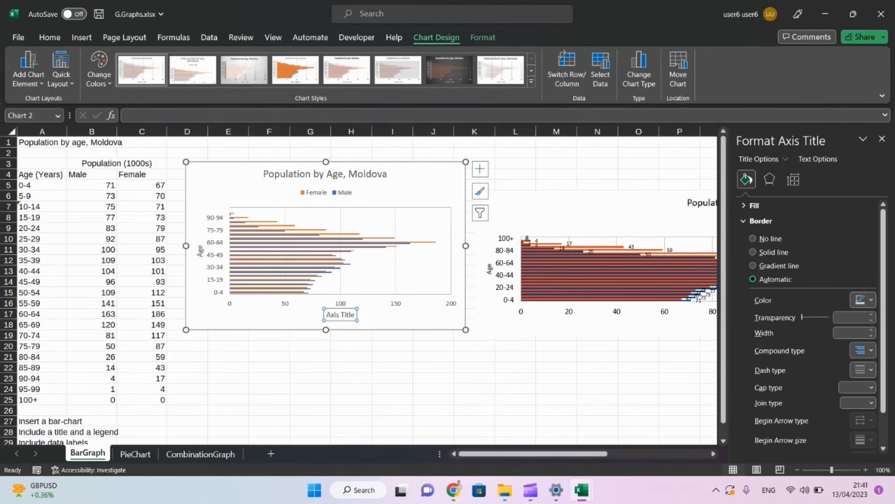
pyautogui.moveTo(544, 455)
pyautogui.mouseDown()
pyautogui.moveTo(590, 455)
pyautogui.moveTo(543, 455)
pyautogui.mouseUp()
pyautogui.doubleClick(341, 314)
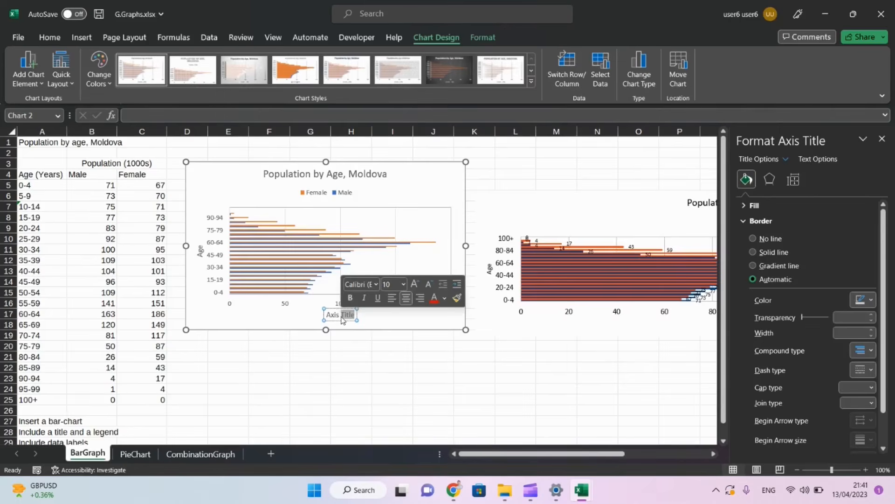
pyautogui.hotkey('ctrl', 'a')
pyautogui.write('Pop')
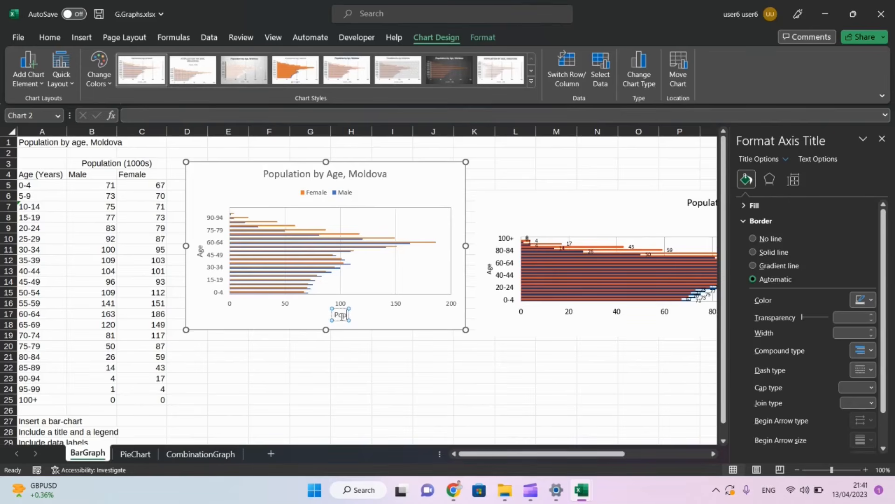
pyautogui.write('ulation (1000s)')
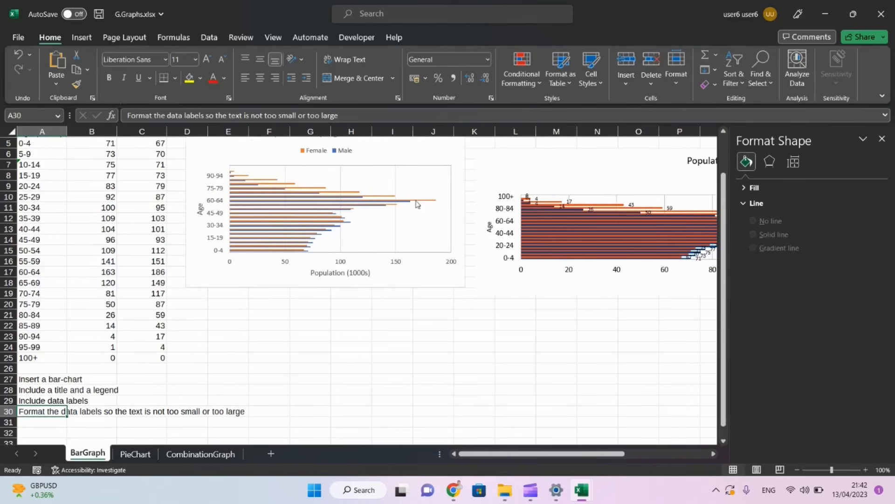
# - Add data labels to the new bar chart and enlarge it to about 10.1 cm high and 13.81 cm wide
pyautogui.click(414, 199)
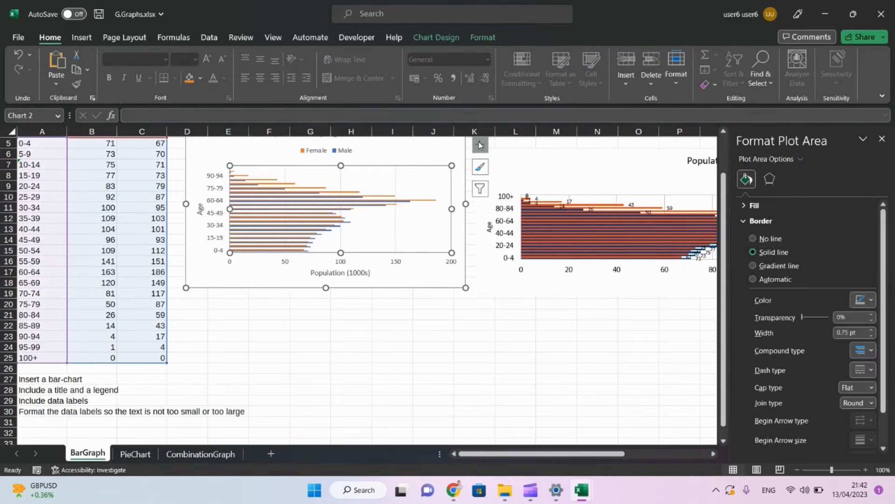
pyautogui.click(480, 145)
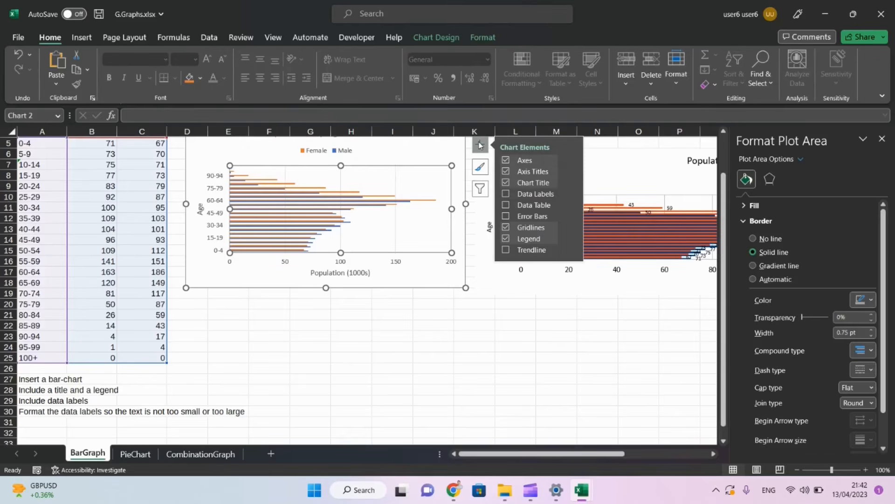
pyautogui.click(505, 193)
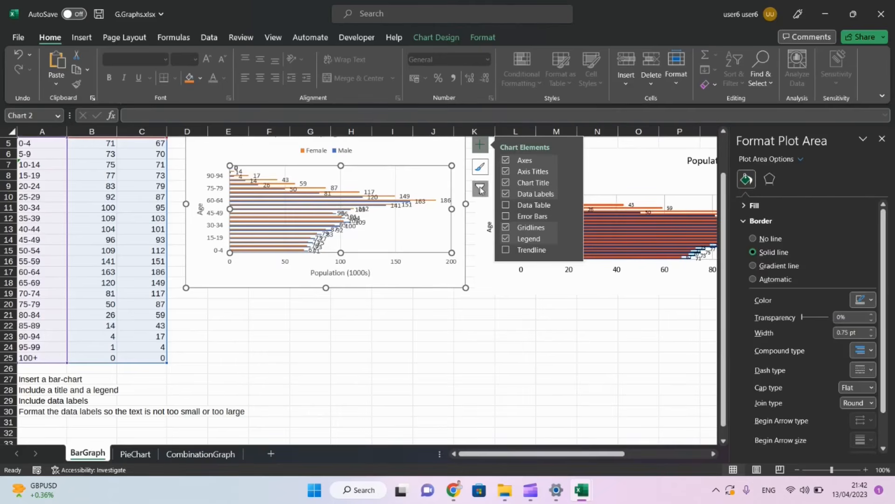
pyautogui.click(433, 286)
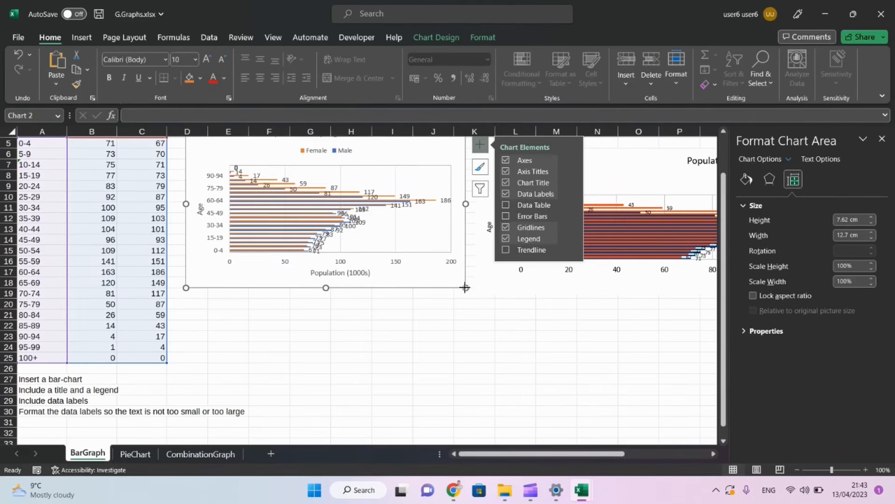
pyautogui.moveTo(465, 286); pyautogui.dragTo(490, 343)
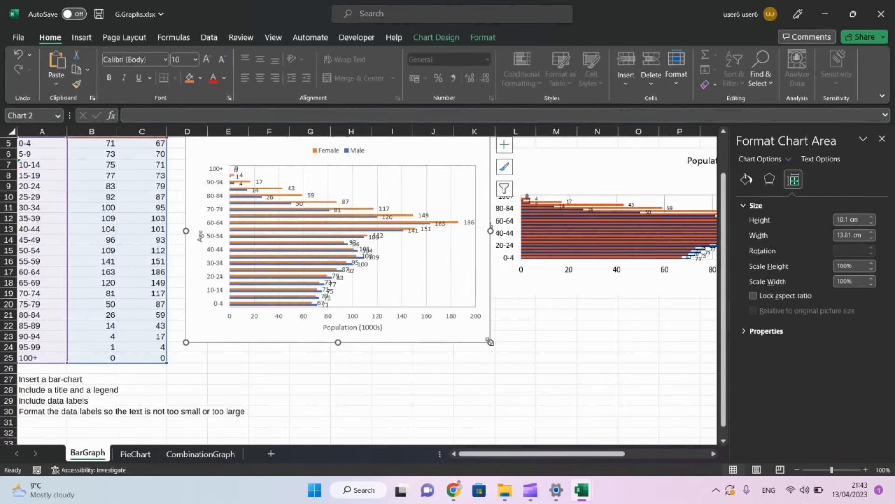
# - Set the gap width of the Female data series in the new bar chart to 0%
pyautogui.click(282, 238)
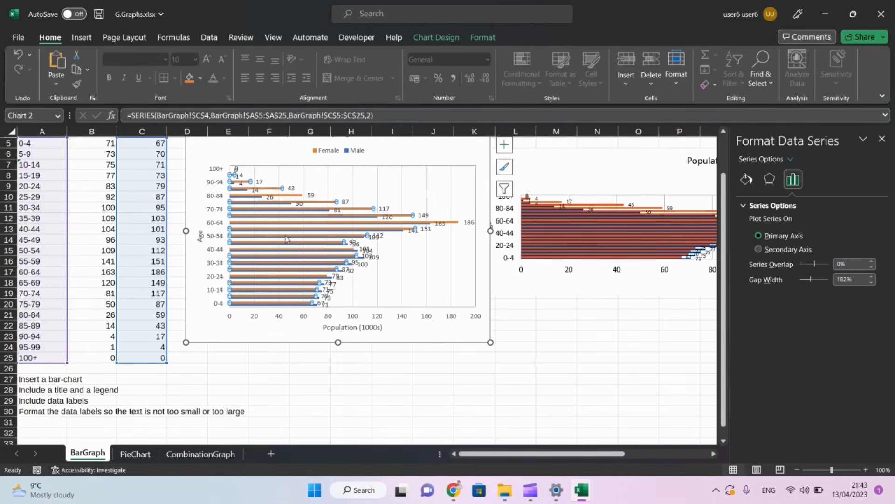
pyautogui.click(859, 281)
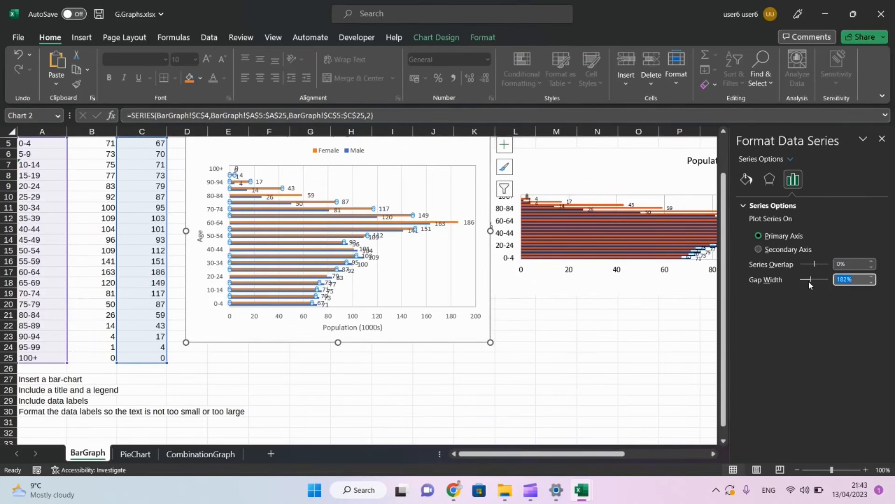
pyautogui.write('0')
pyautogui.click(473, 250)
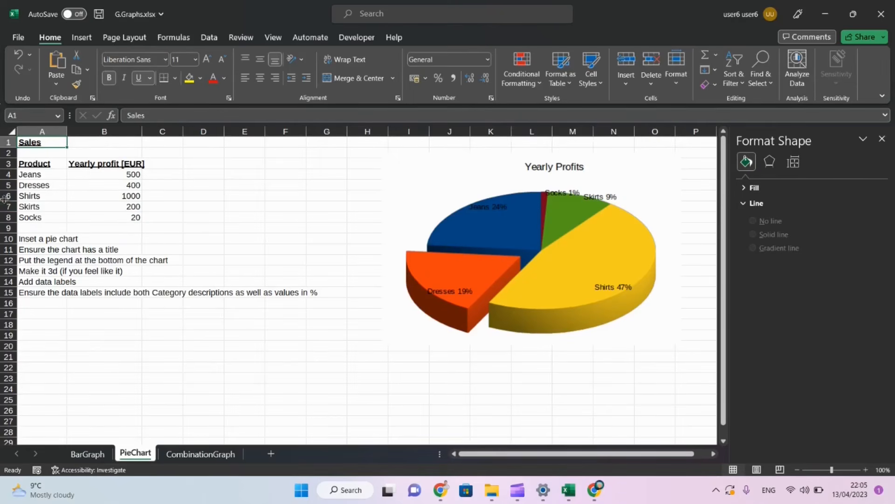
# - Insert a 3-D pie chart from the product and yearly profit data in A3:B8 and place it beside the instruction rows
pyautogui.click(38, 167)
pyautogui.moveTo(53, 175); pyautogui.dragTo(122, 223)
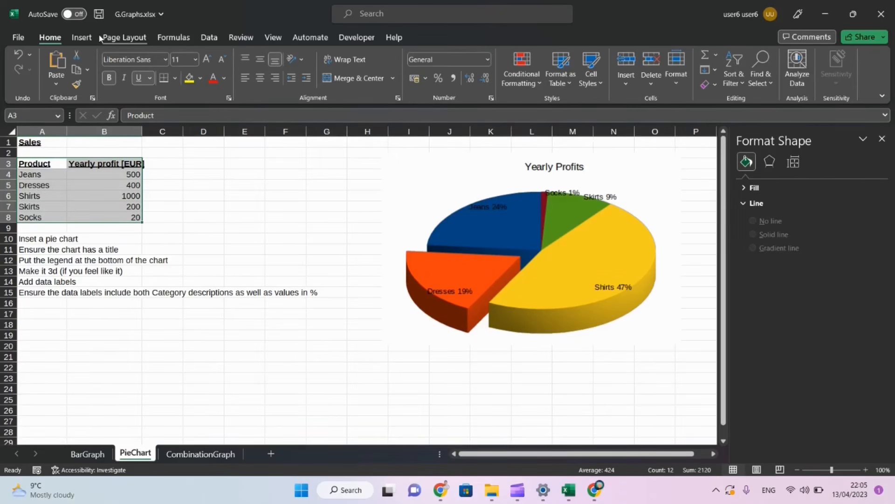
pyautogui.click(82, 39)
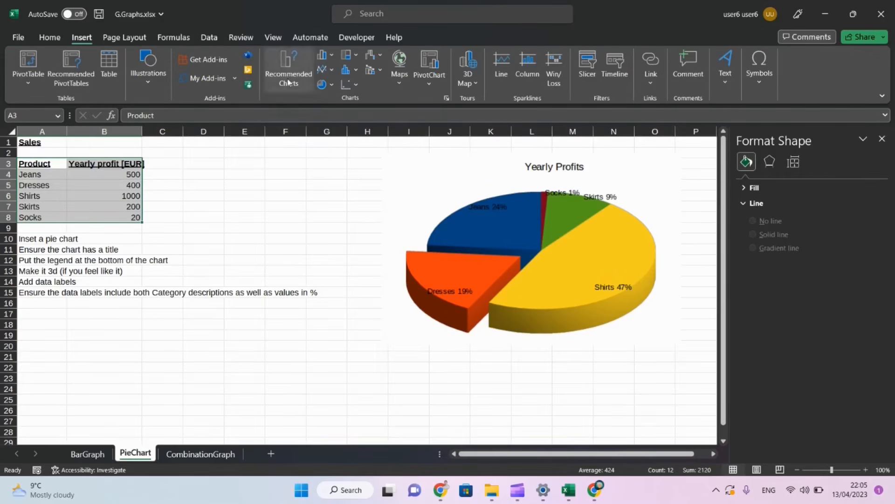
pyautogui.click(332, 85)
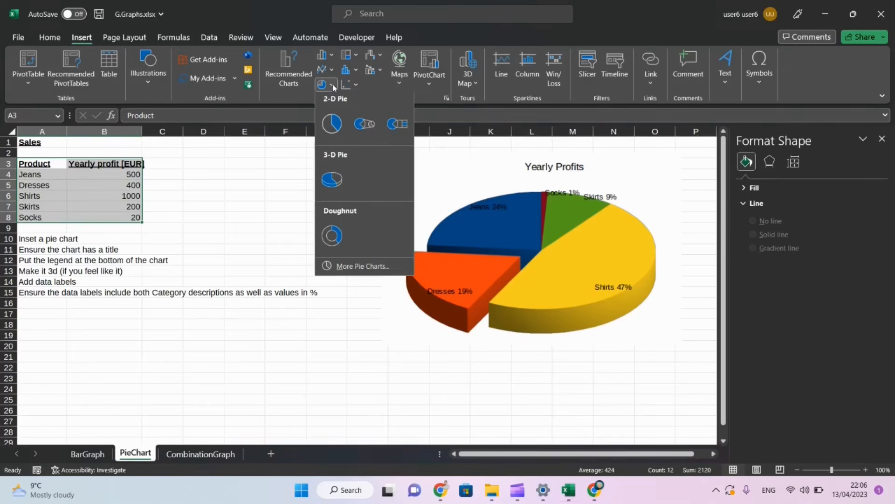
pyautogui.click(335, 181)
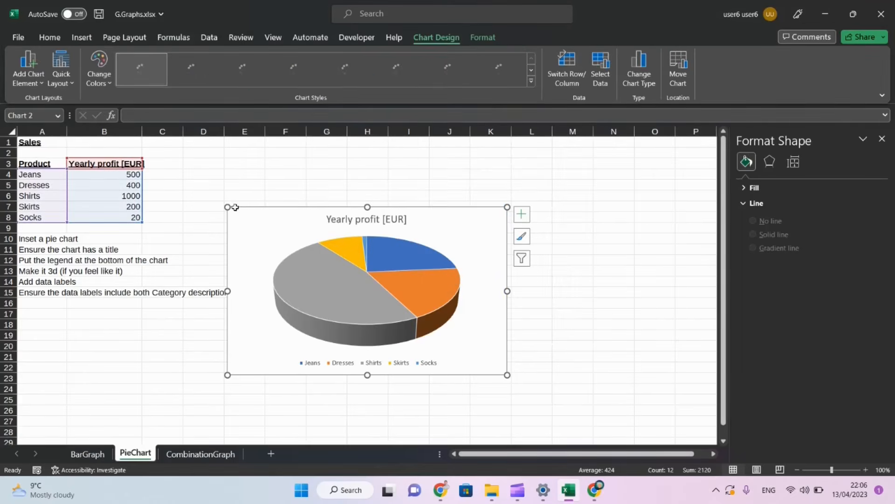
pyautogui.moveTo(272, 229)
pyautogui.mouseDown()
pyautogui.moveTo(246, 212)
pyautogui.moveTo(261, 370)
pyautogui.moveTo(81, 334)
pyautogui.moveTo(85, 319)
pyautogui.mouseUp()
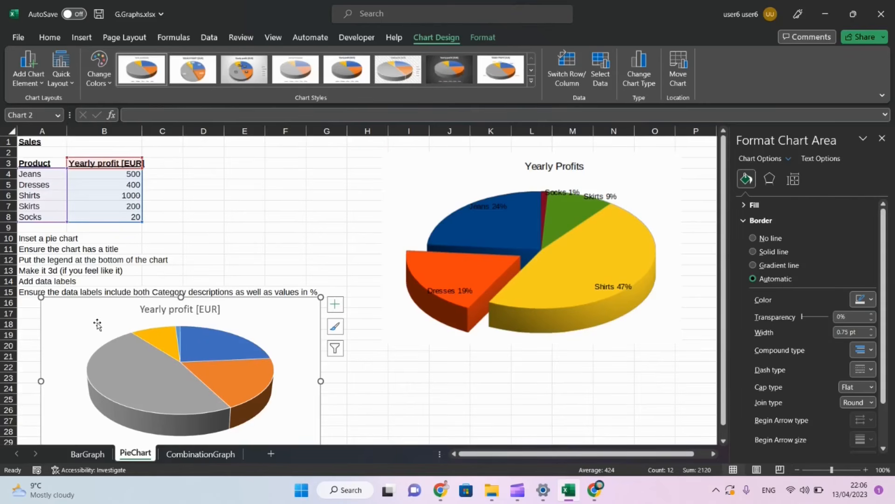
pyautogui.moveTo(97, 325); pyautogui.dragTo(197, 263)
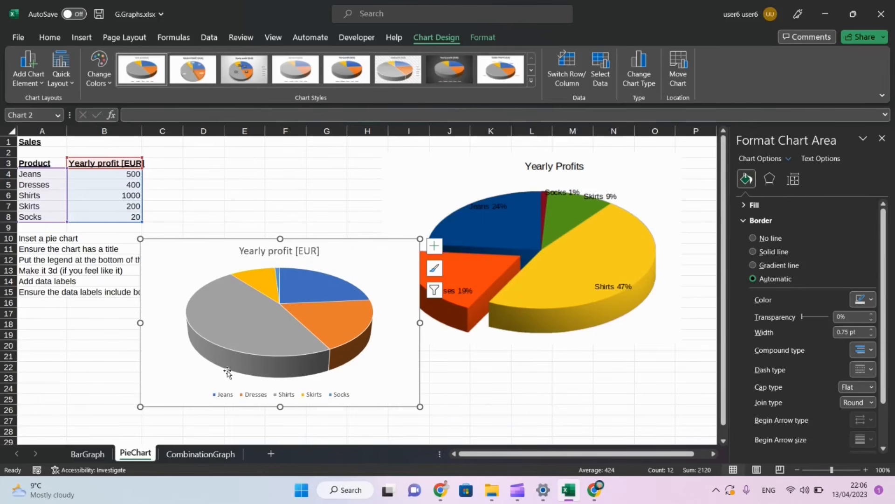
# - Check the legend position options of the new pie chart
pyautogui.click(255, 396)
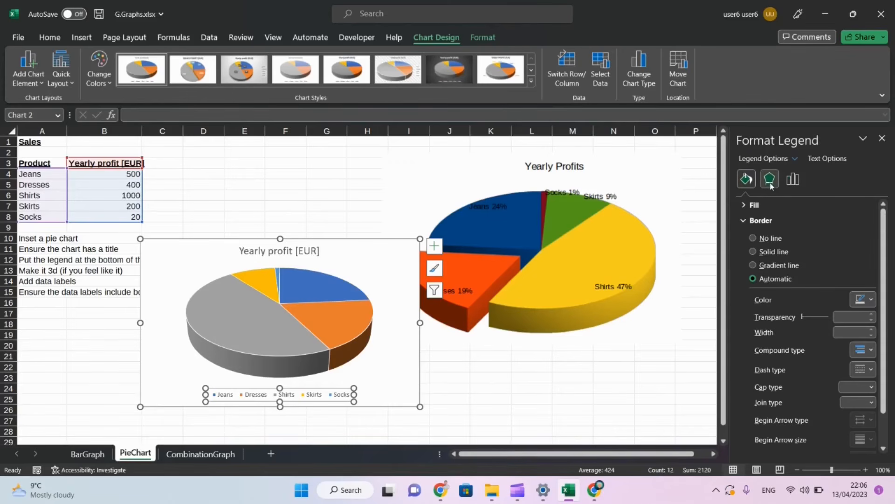
pyautogui.click(761, 220)
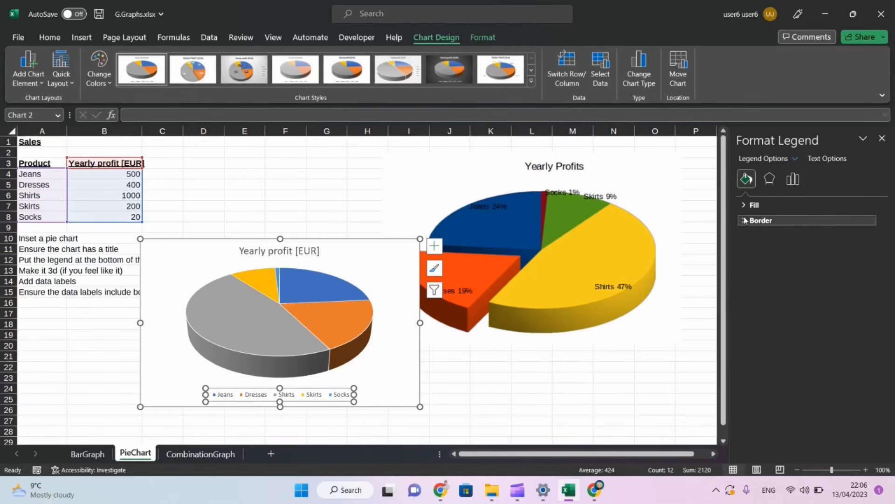
pyautogui.click(769, 180)
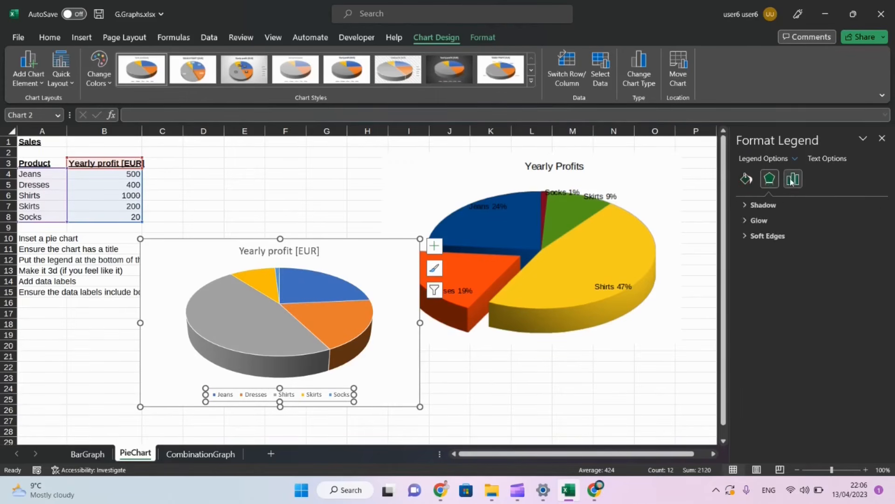
pyautogui.click(792, 180)
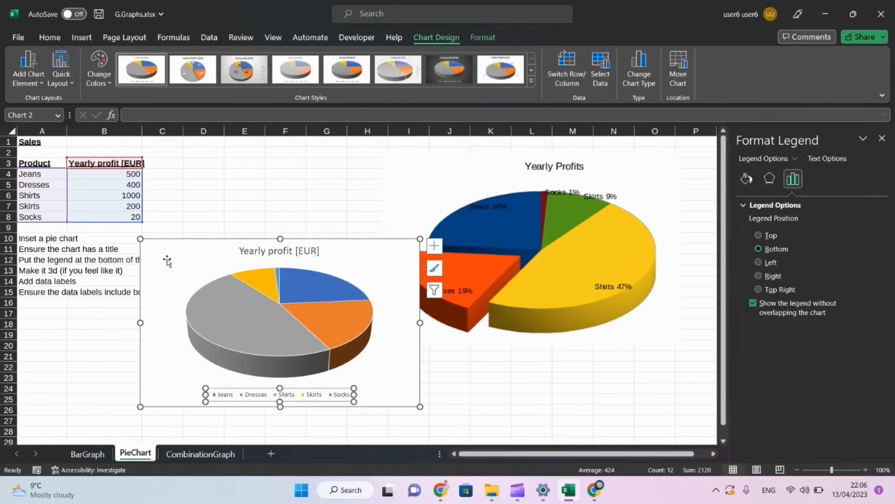
# - Apply the fifth preset chart style to the new pie chart and add data labels at Inside End
pyautogui.click(354, 71)
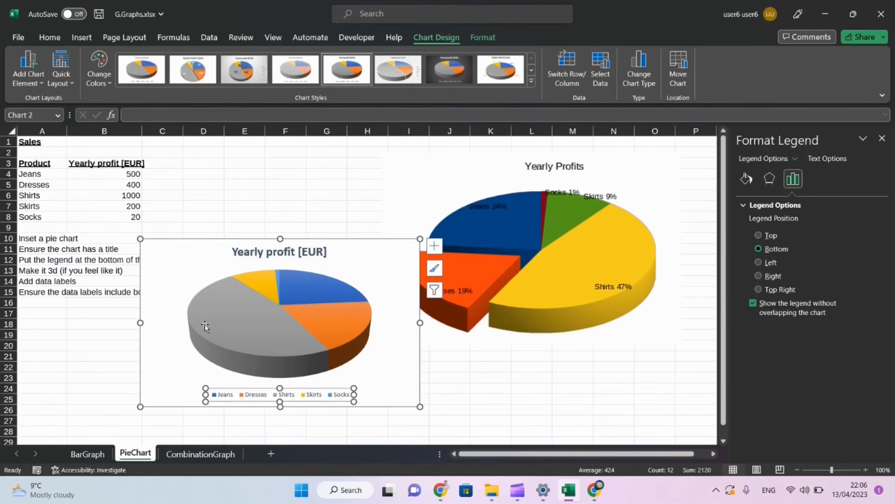
pyautogui.click(434, 246)
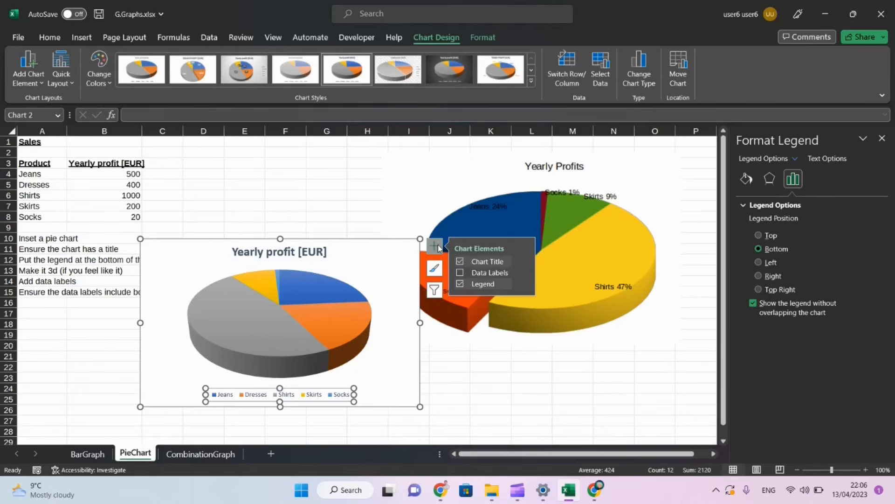
pyautogui.click(519, 270)
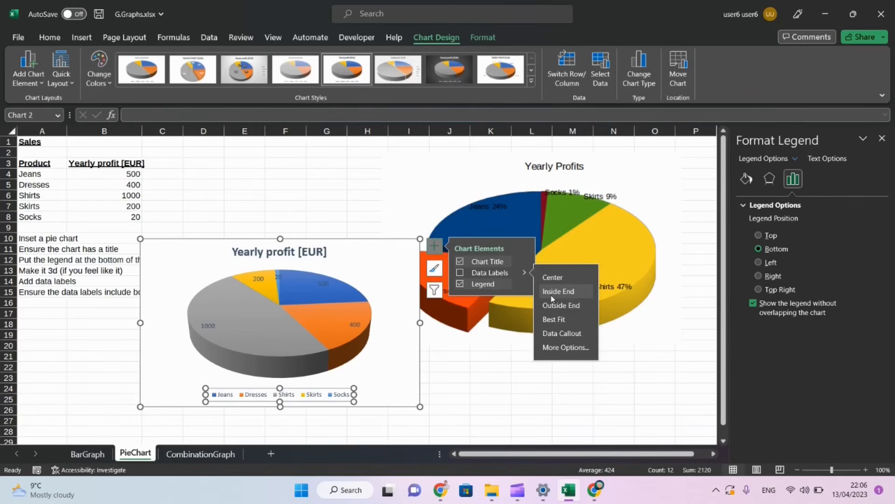
pyautogui.click(551, 297)
# - Bring up the formatting options that control what the new pie chart's data labels contain
pyautogui.moveTo(525, 283)
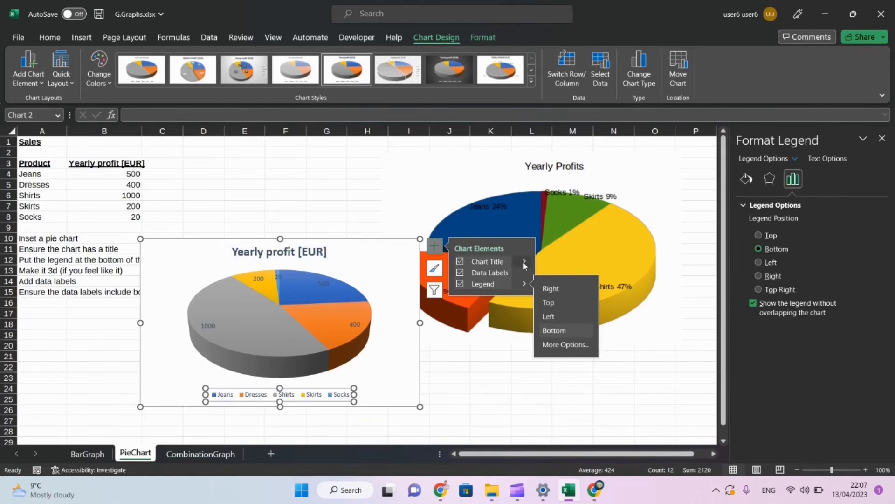
pyautogui.moveTo(523, 263)
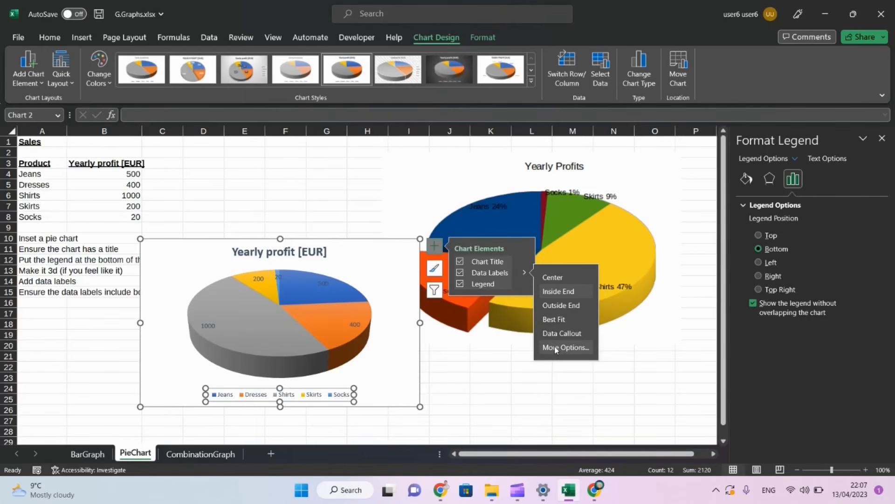
pyautogui.click(556, 348)
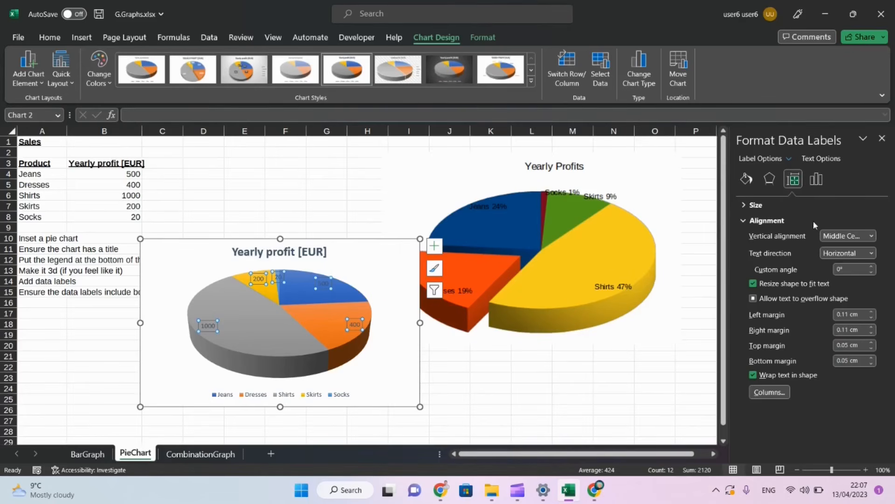
pyautogui.click(817, 159)
pyautogui.click(764, 159)
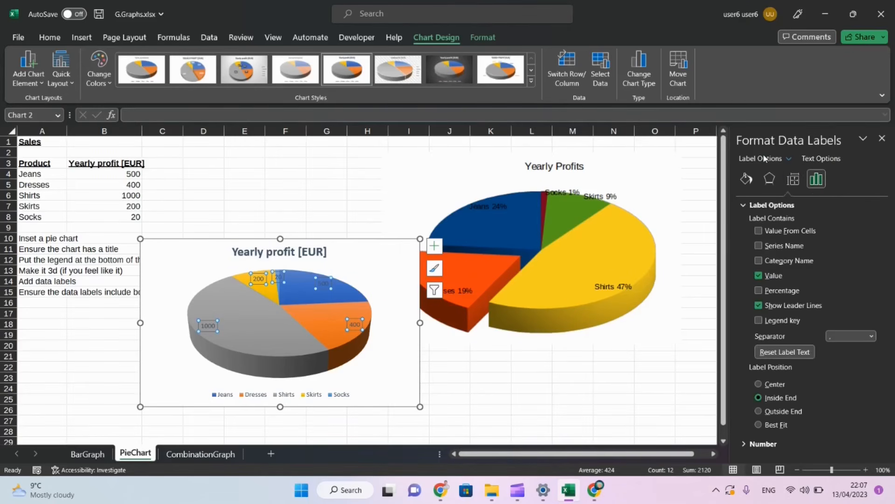
pyautogui.click(746, 179)
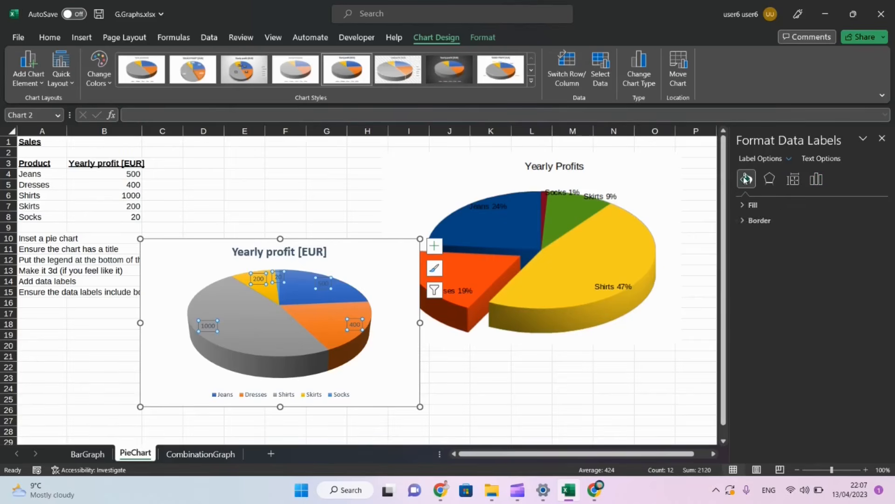
pyautogui.click(768, 181)
pyautogui.click(793, 179)
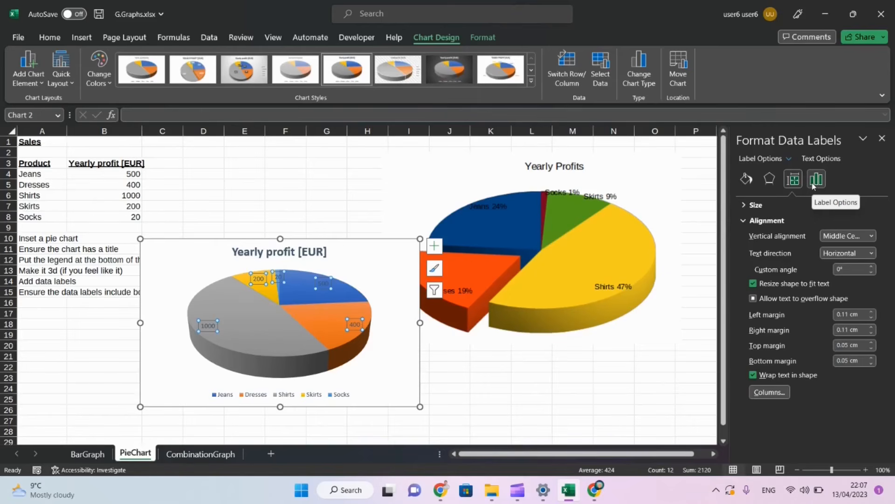
pyautogui.click(813, 186)
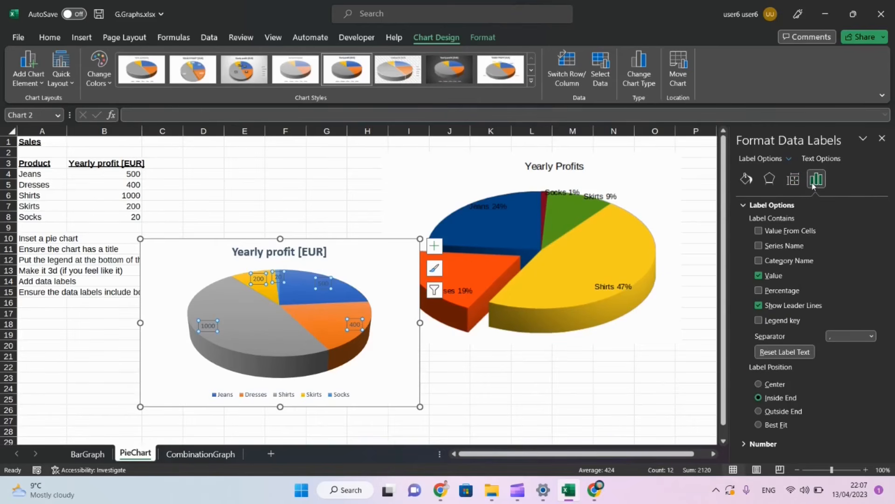
# - Include the category name in the new pie chart's data labels alongside the value
pyautogui.click(778, 231)
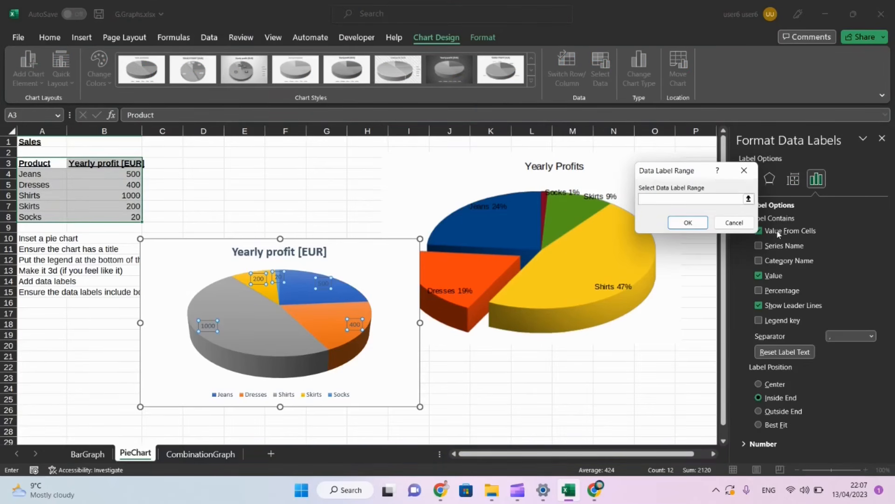
pyautogui.click(734, 222)
pyautogui.click(758, 245)
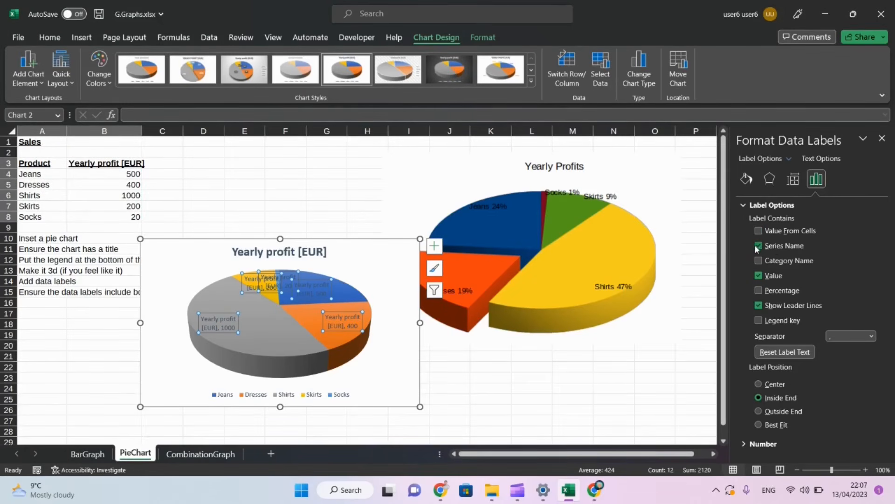
pyautogui.click(757, 245)
pyautogui.click(758, 260)
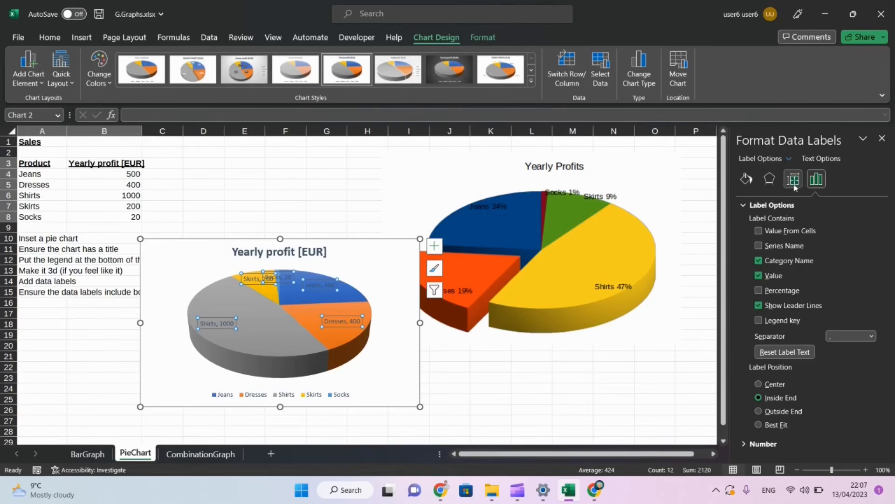
# - Give the new pie chart's data labels a solid line border and no fill
pyautogui.click(753, 184)
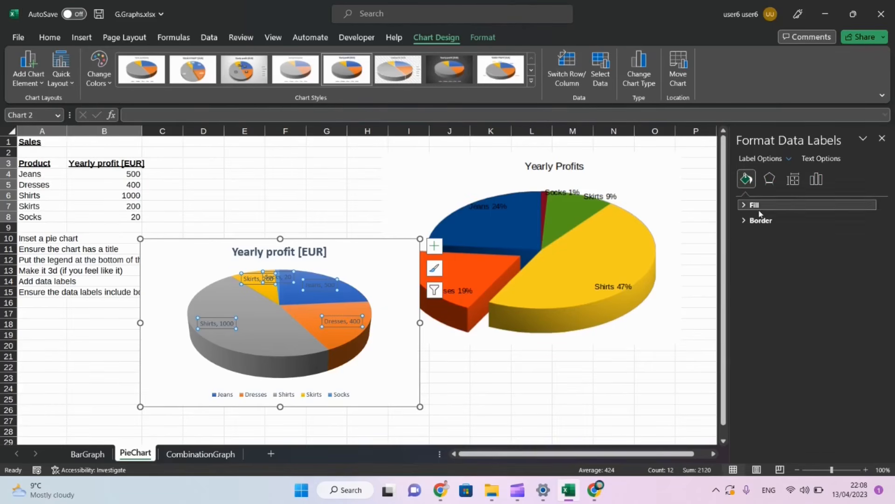
pyautogui.click(758, 206)
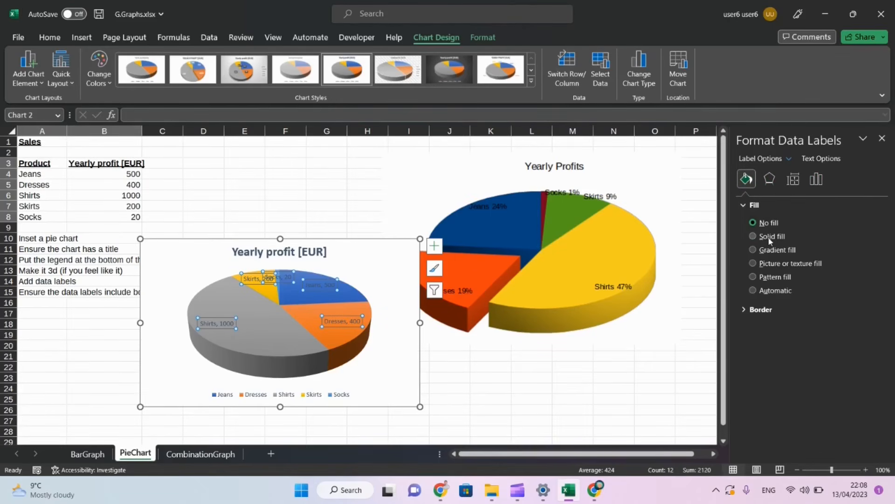
pyautogui.click(769, 239)
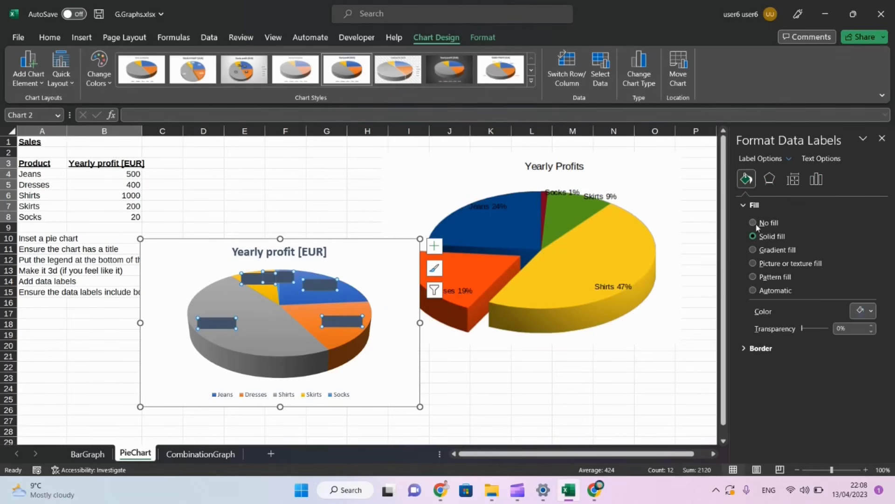
pyautogui.click(755, 224)
pyautogui.click(760, 309)
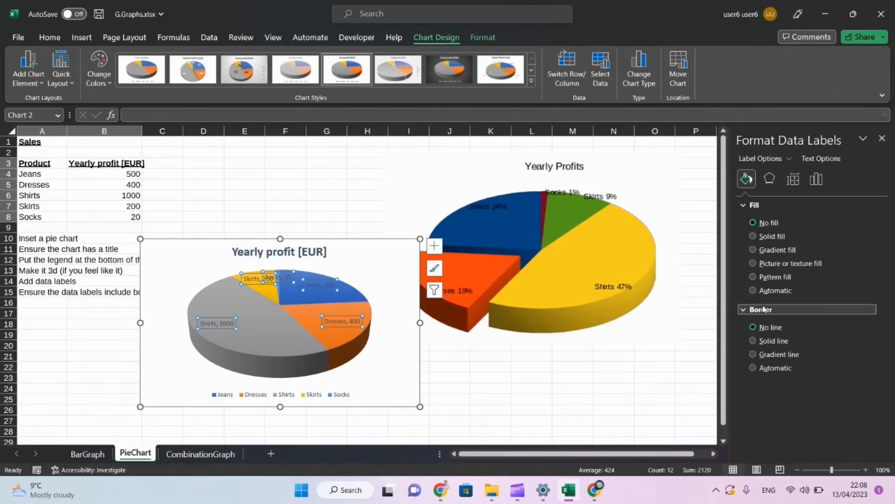
pyautogui.click(778, 342)
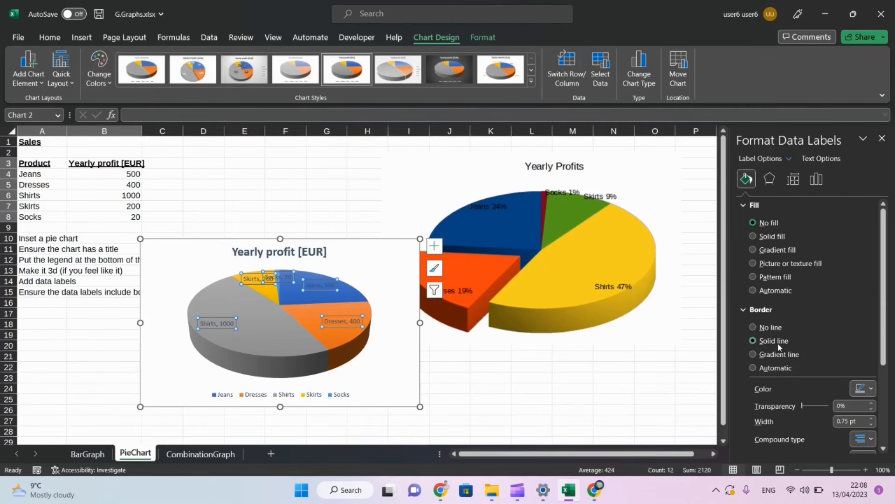
# - Set the text fill colour of the new pie chart's data labels to black
pyautogui.click(809, 160)
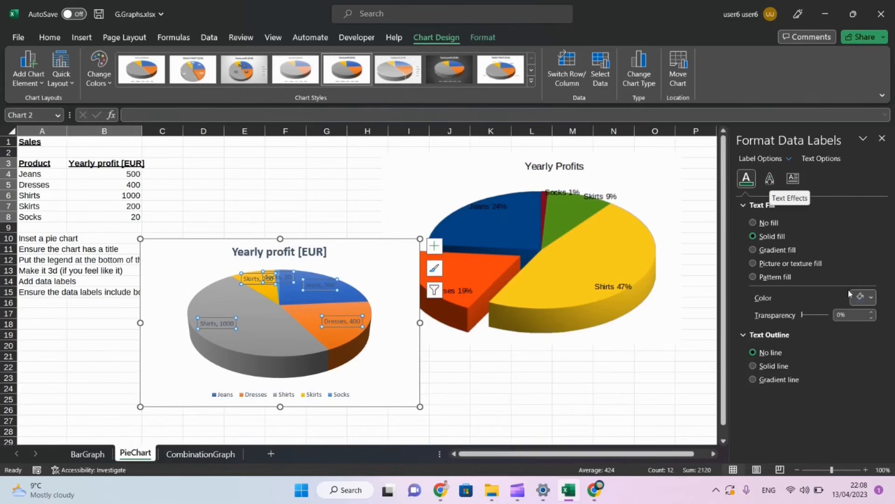
pyautogui.click(871, 297)
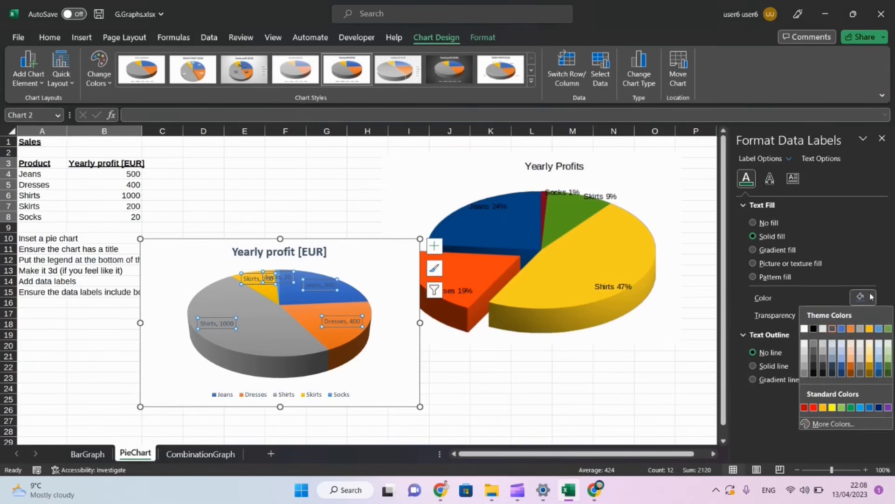
pyautogui.click(814, 329)
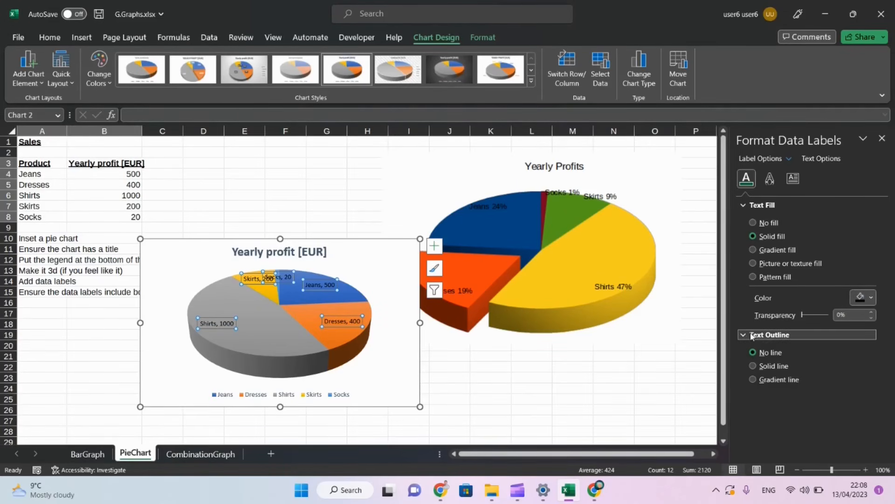
pyautogui.click(768, 334)
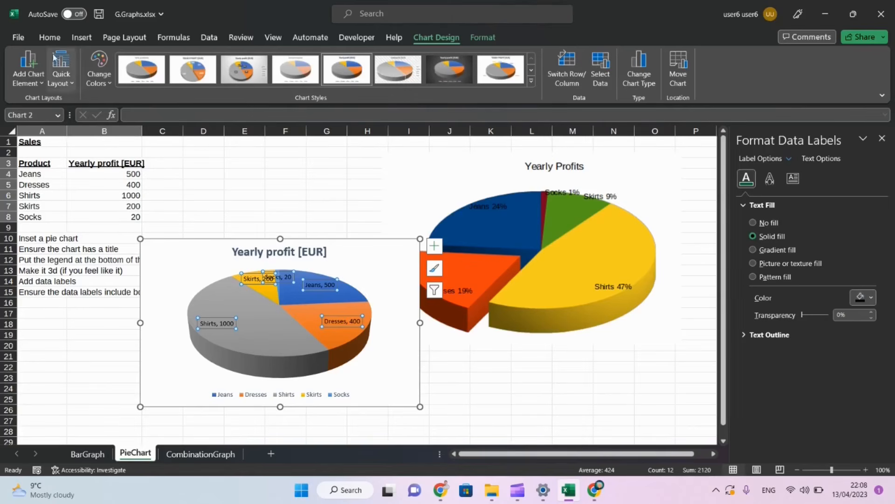
# - Increase the font size of the new pie chart's data labels to 12
pyautogui.click(50, 38)
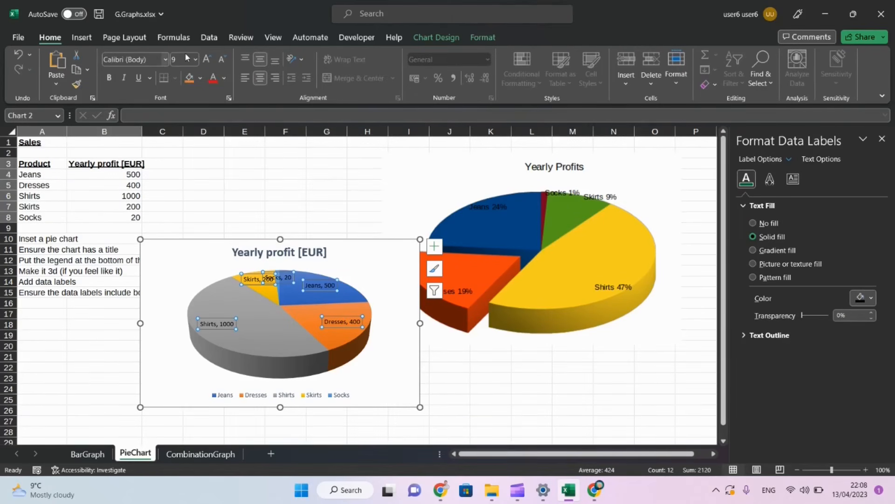
pyautogui.click(209, 59)
pyautogui.click(208, 60)
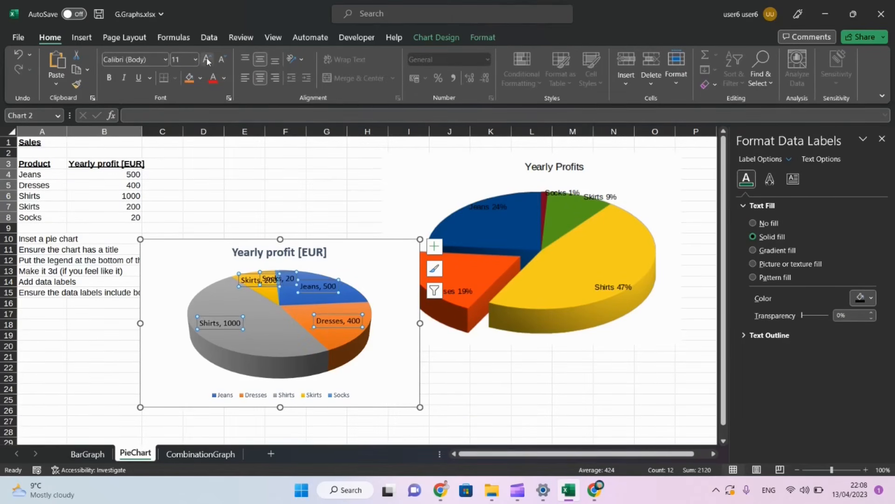
pyautogui.click(208, 61)
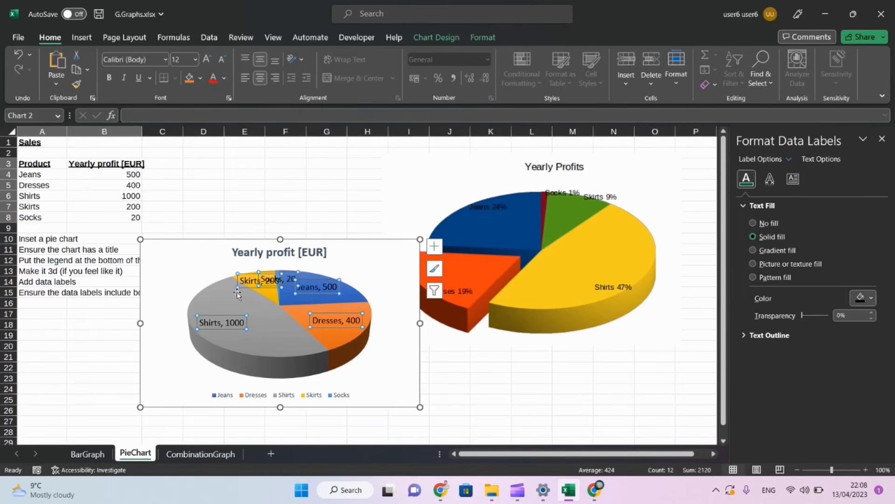
# - Separate the new pie chart's overlapping labels by moving the Socks label just above the pie and the Skirts label slightly to the left
pyautogui.click(260, 278)
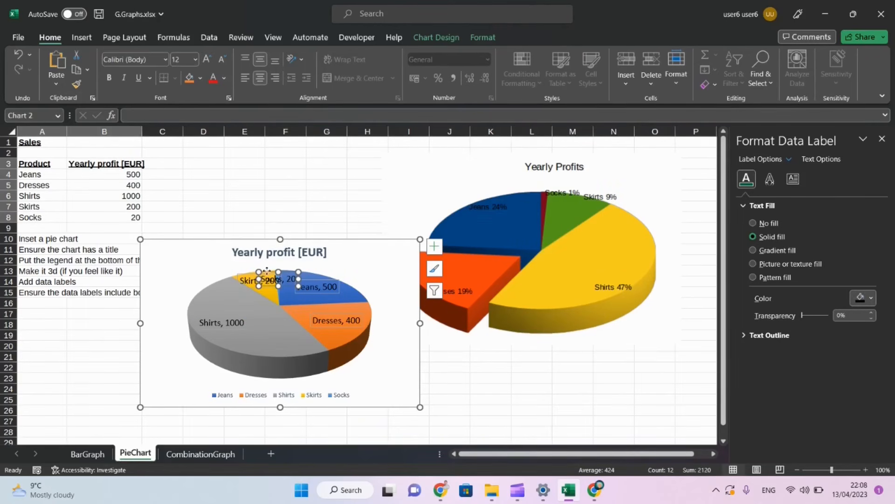
pyautogui.moveTo(266, 271)
pyautogui.mouseDown()
pyautogui.moveTo(282, 255)
pyautogui.moveTo(269, 261)
pyautogui.mouseUp()
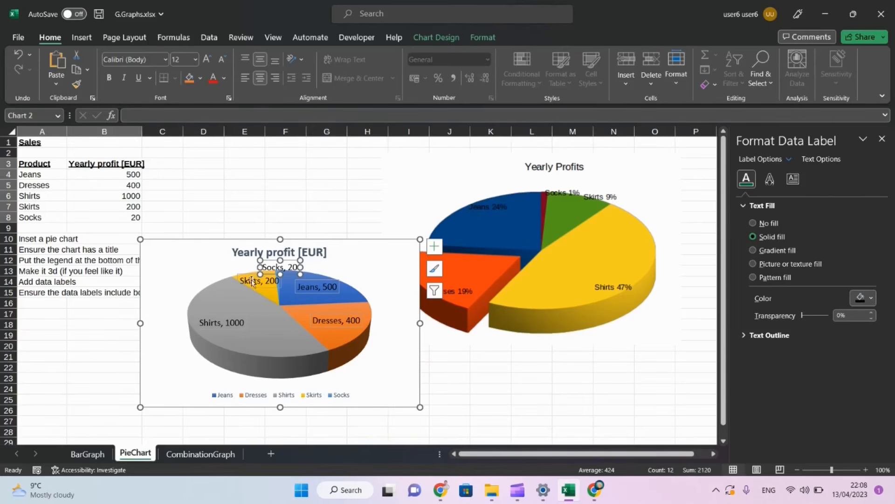
pyautogui.click(250, 285)
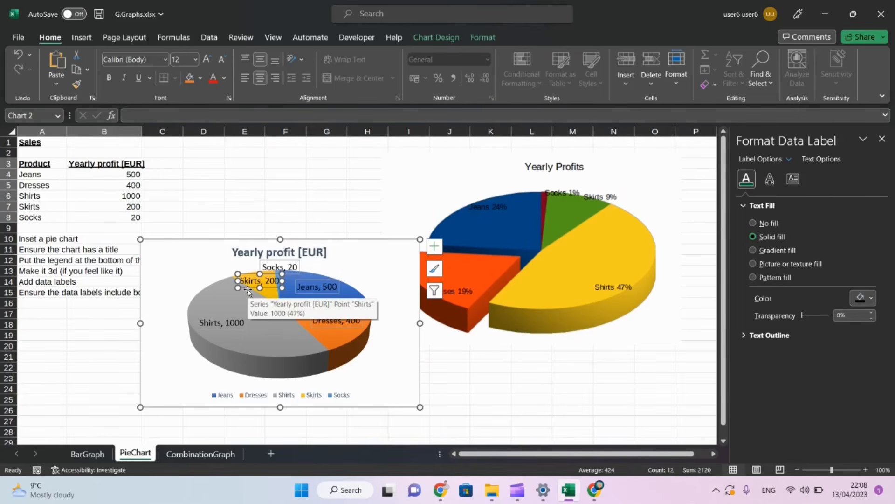
pyautogui.moveTo(248, 290); pyautogui.dragTo(243, 290)
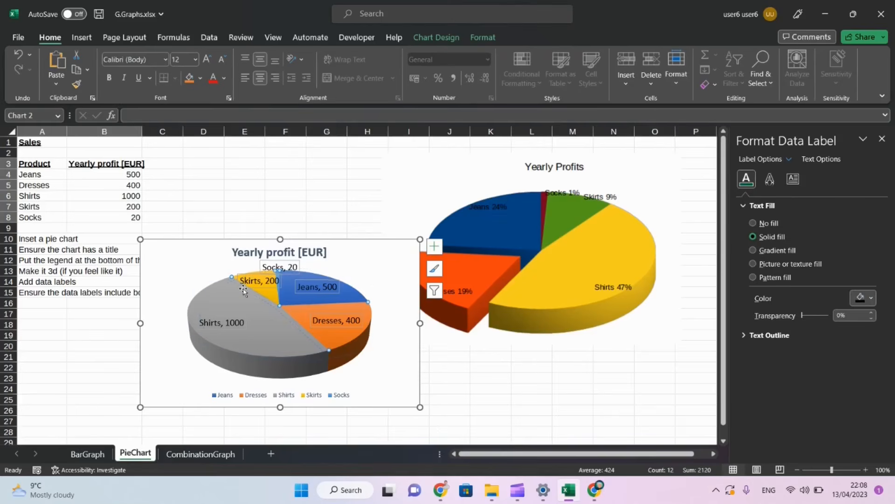
pyautogui.hotkey('ctrl', 'z')
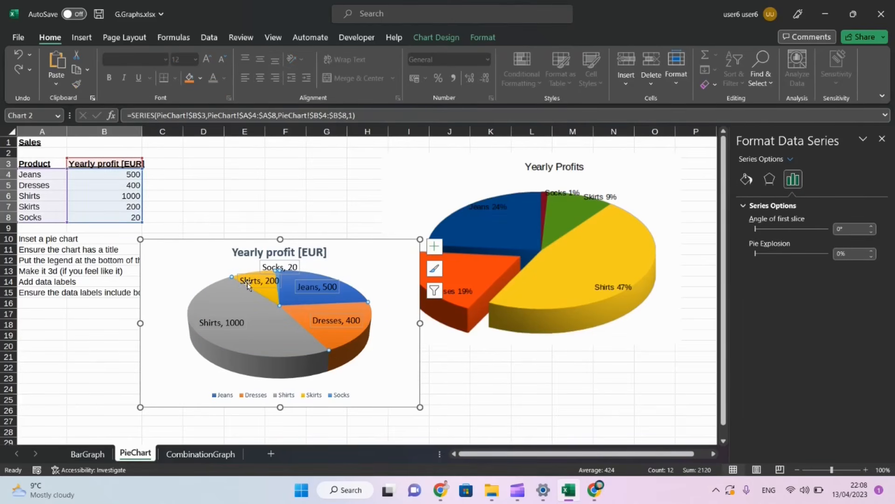
pyautogui.click(248, 285)
pyautogui.click(248, 285)
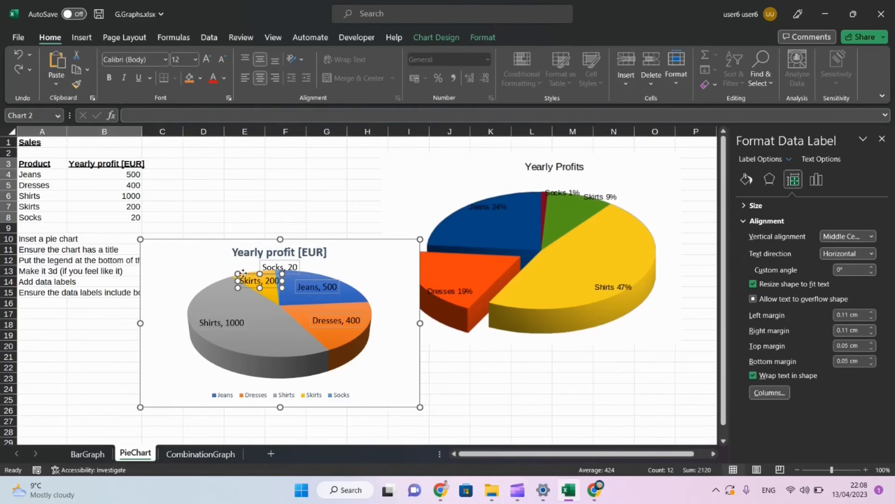
pyautogui.moveTo(247, 272); pyautogui.dragTo(228, 273)
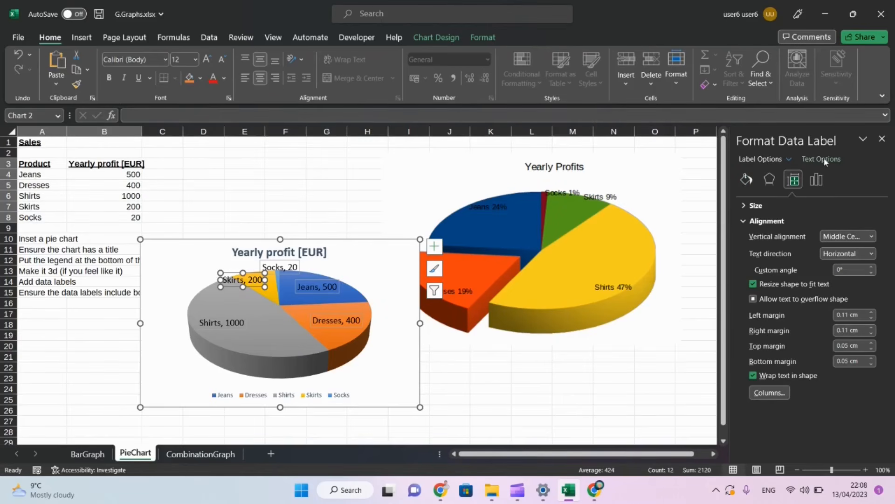
# - Show the percentage instead of the value in the Skirts label and in the new pie chart's other data labels, keeping the category name
pyautogui.click(816, 180)
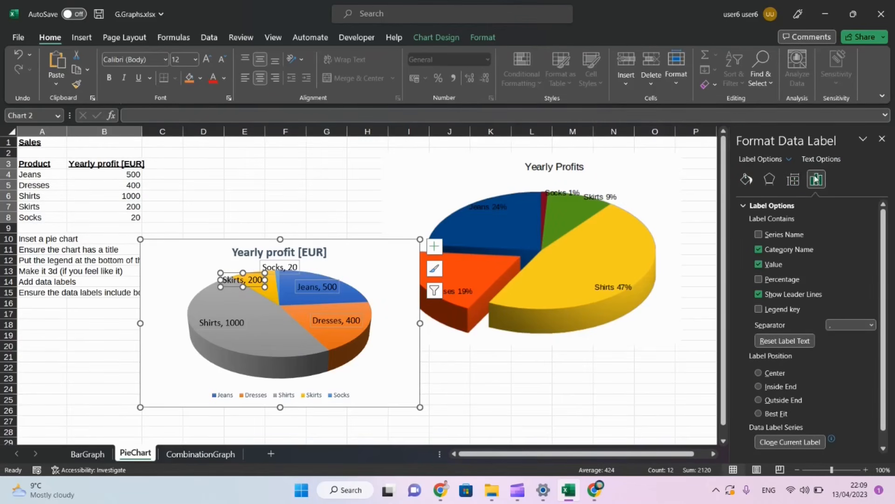
pyautogui.click(758, 280)
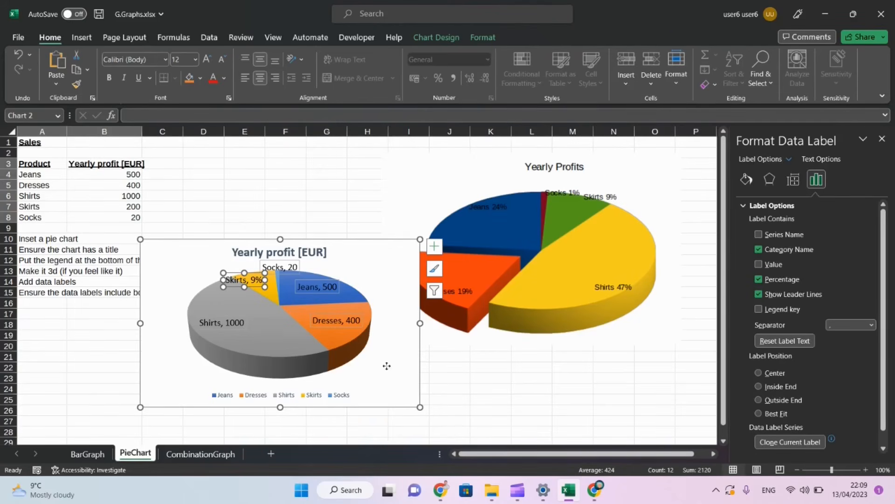
pyautogui.click(368, 352)
pyautogui.click(320, 287)
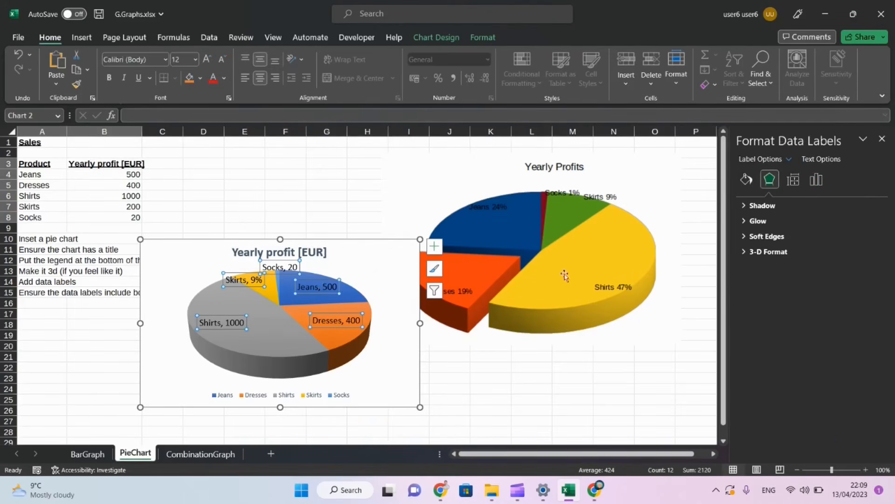
pyautogui.click(817, 179)
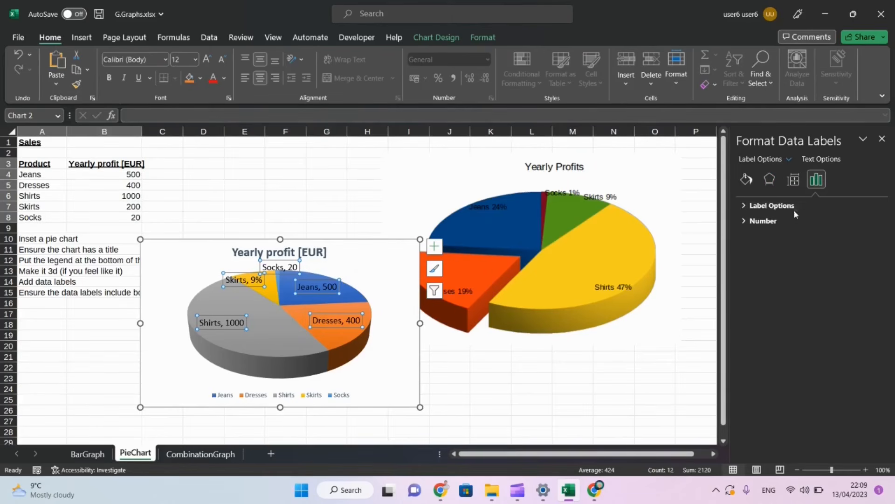
pyautogui.click(777, 205)
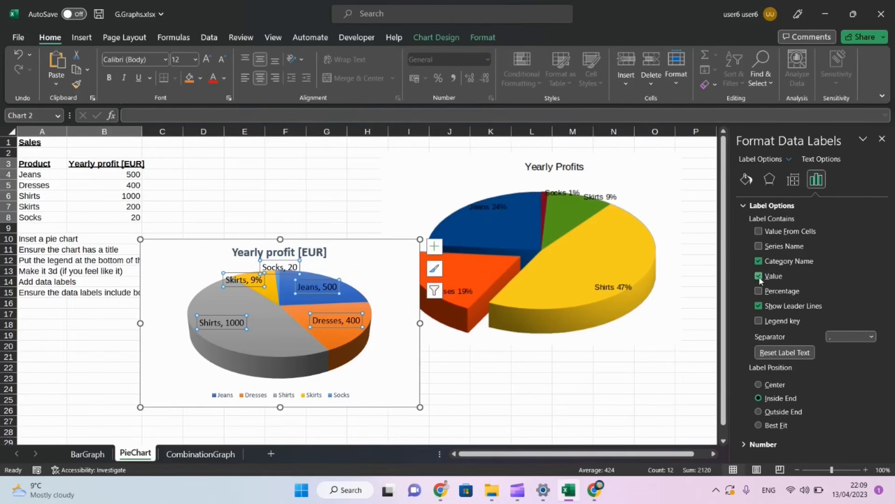
pyautogui.click(758, 290)
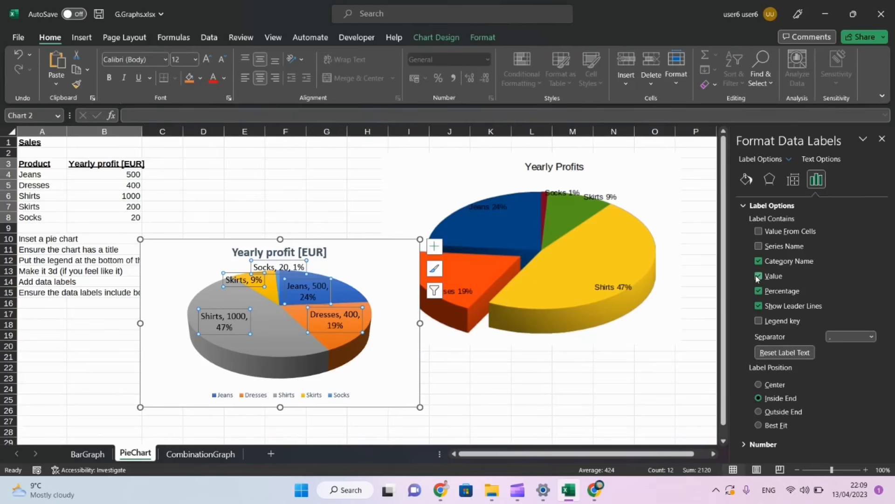
pyautogui.click(759, 276)
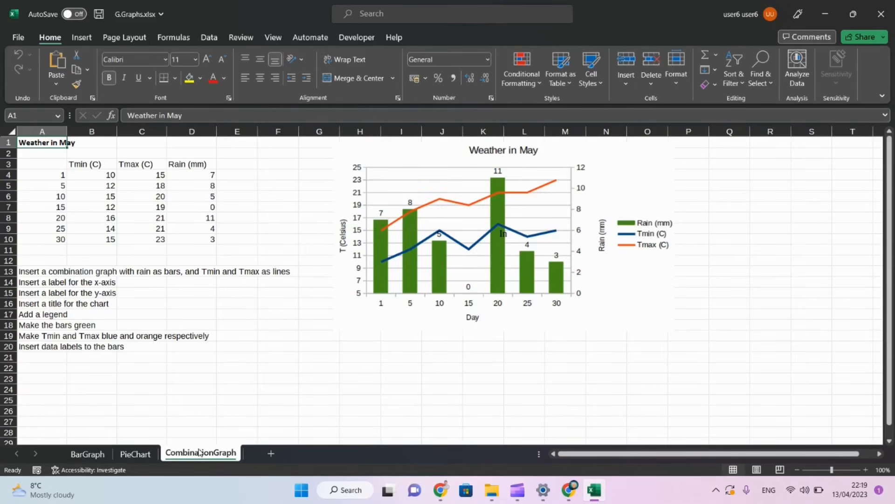
# - Insert a Clustered Column - Line combo chart from A3:D10 on the CombinationGraph sheet and place it directly beside the data table
pyautogui.click(42, 158)
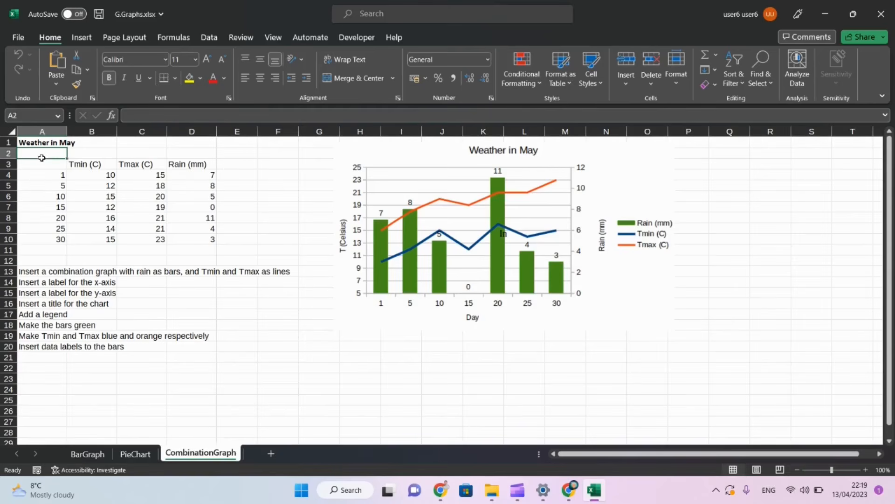
pyautogui.moveTo(42, 164); pyautogui.dragTo(193, 239)
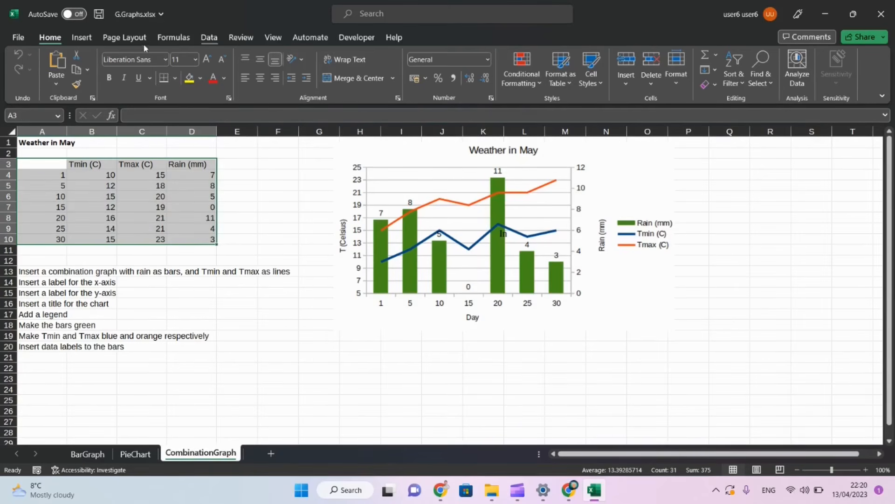
pyautogui.click(87, 41)
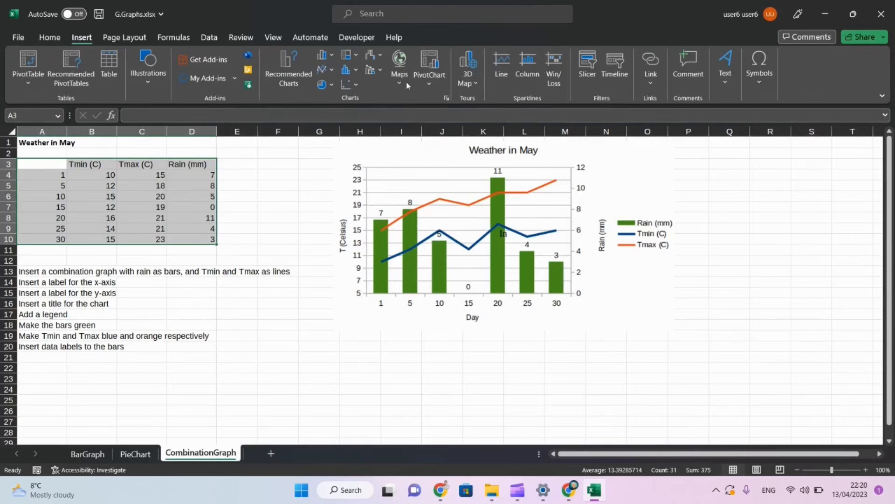
pyautogui.click(369, 70)
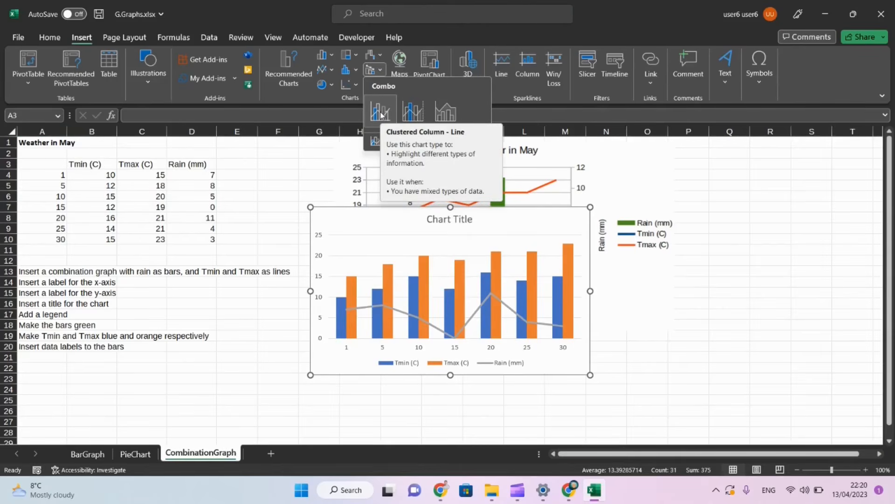
pyautogui.click(381, 114)
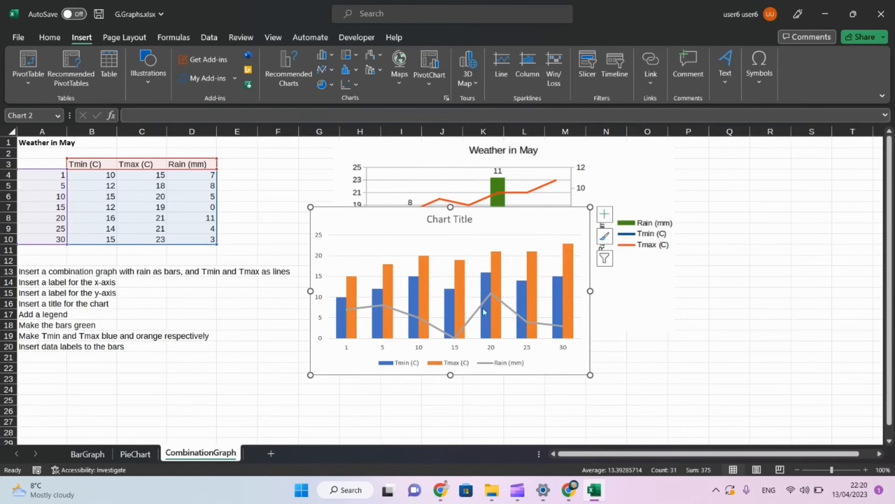
pyautogui.moveTo(392, 218); pyautogui.dragTo(301, 185)
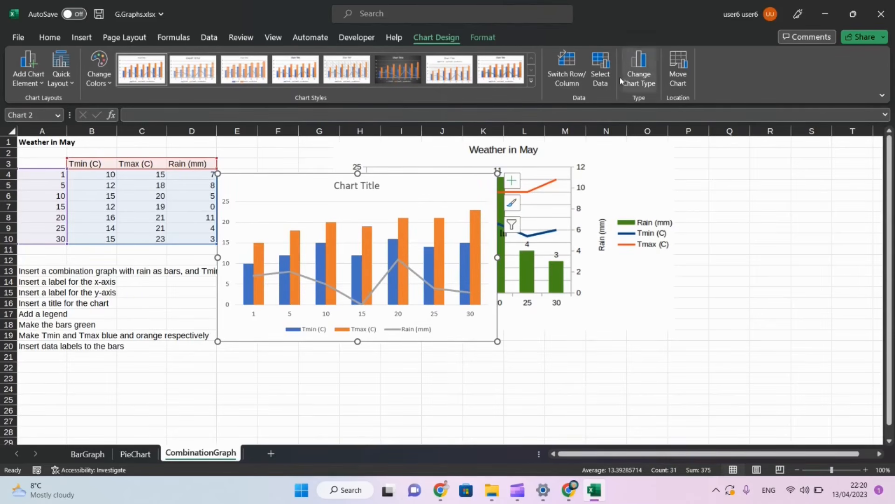
# - Change the combo chart's series types to Line for Tmin (C) and Tmax (C) and Clustered Column for Rain (mm)
pyautogui.click(638, 66)
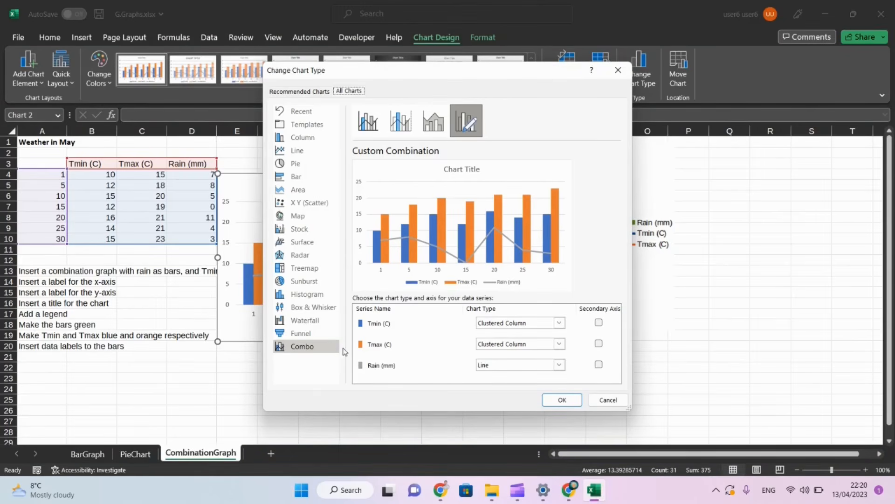
pyautogui.click(293, 152)
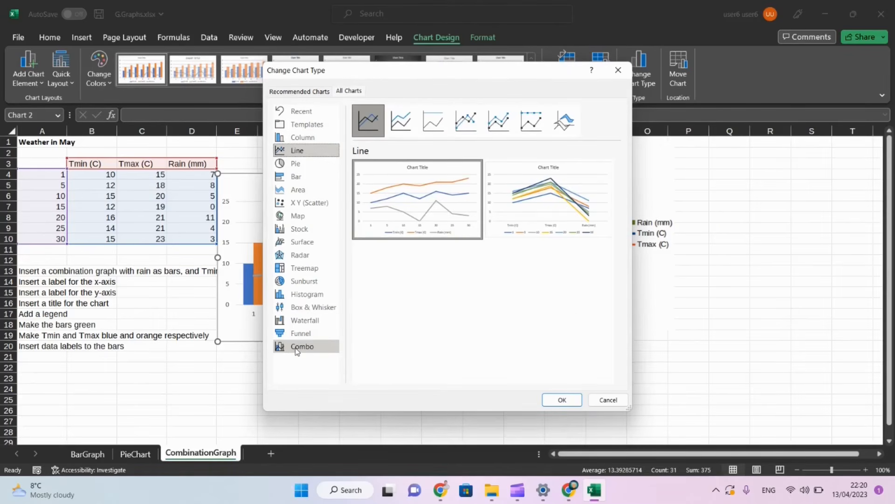
pyautogui.click(297, 350)
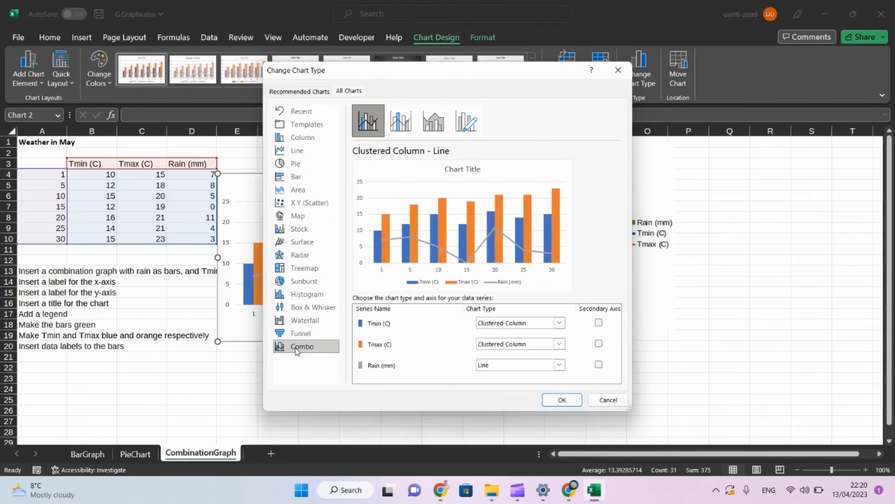
pyautogui.click(559, 323)
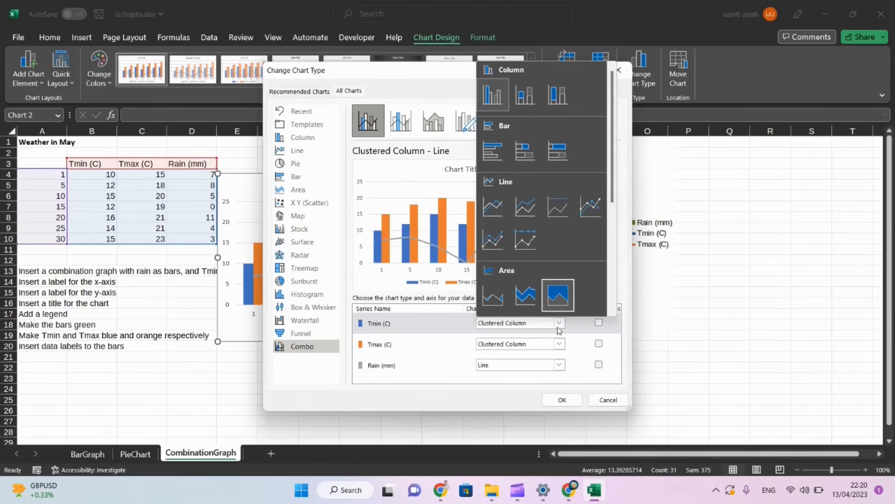
pyautogui.click(495, 216)
pyautogui.click(561, 347)
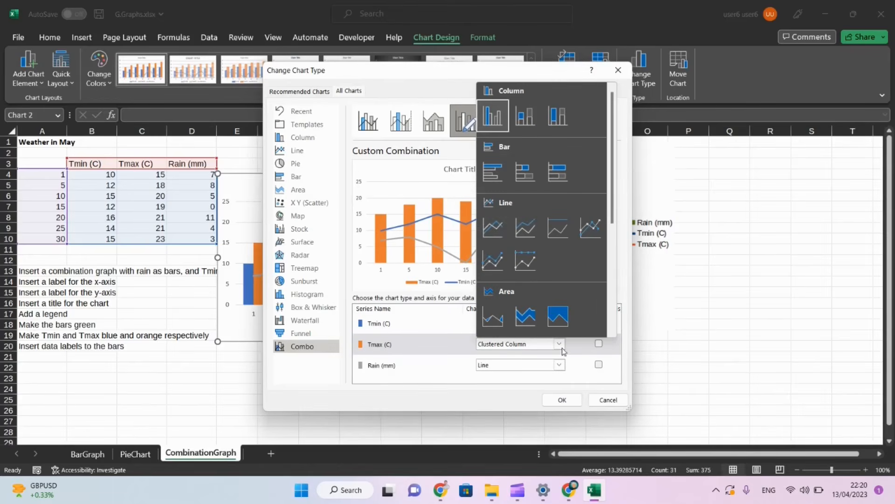
pyautogui.click(501, 231)
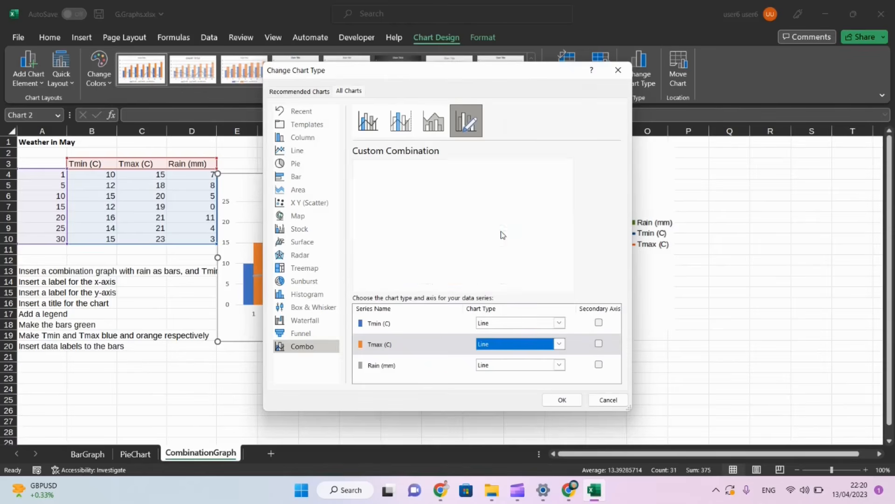
pyautogui.click(561, 366)
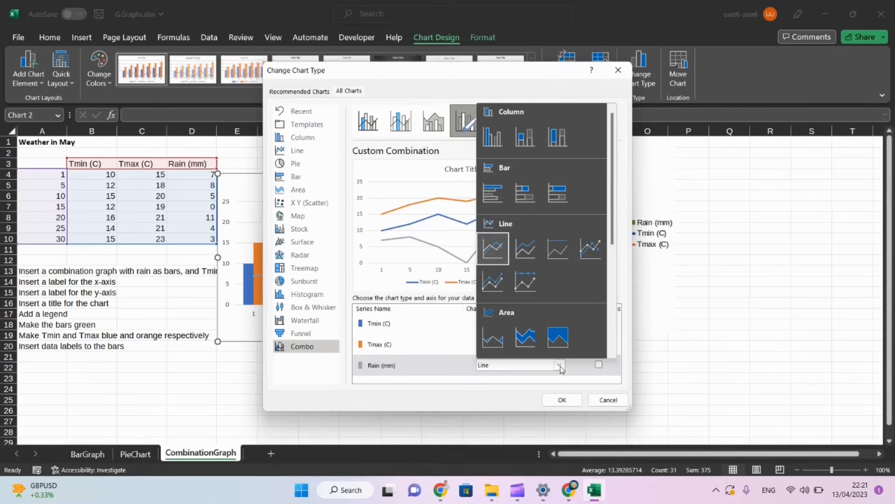
pyautogui.click(492, 142)
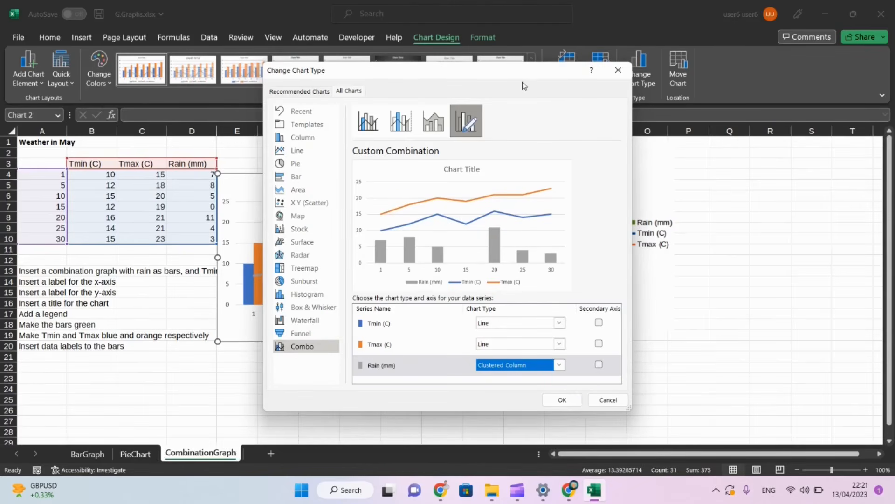
# - Plot Rain (mm) on the secondary axis, apply the chart type change, and move the new chart down beside the task list
pyautogui.moveTo(516, 78); pyautogui.dragTo(257, 219)
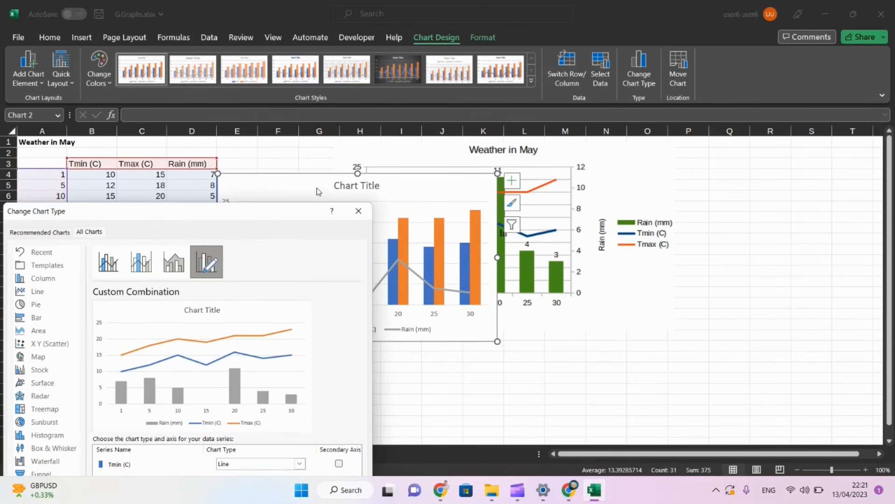
pyautogui.moveTo(269, 213); pyautogui.dragTo(479, 73)
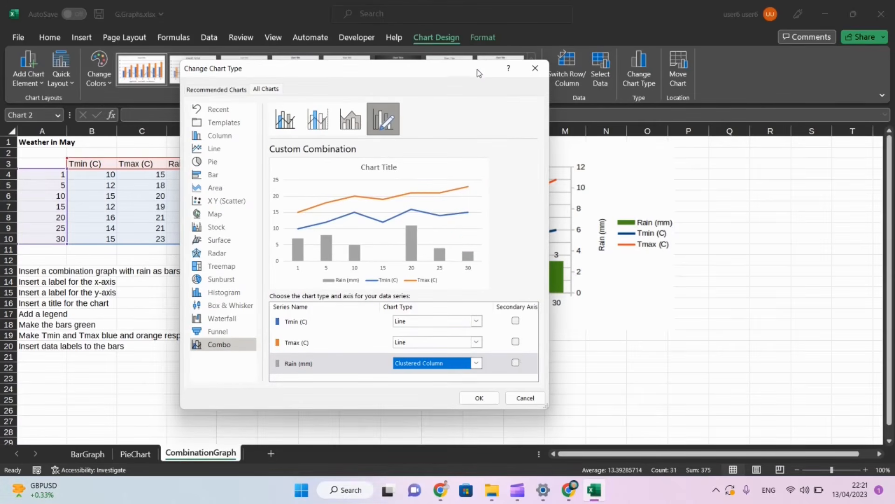
pyautogui.click(515, 363)
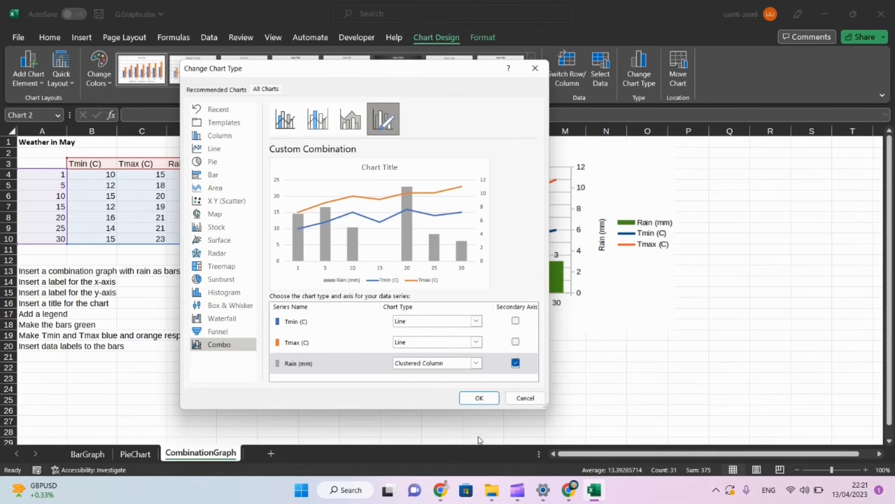
pyautogui.click(478, 398)
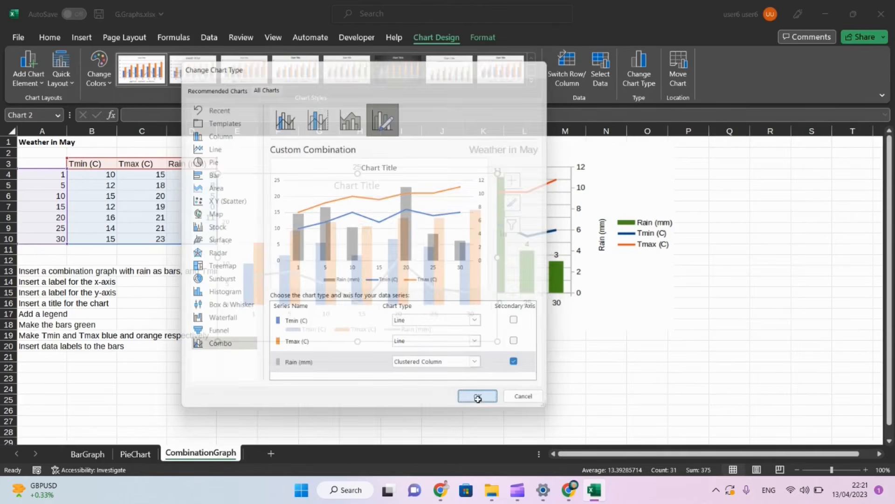
pyautogui.moveTo(383, 227); pyautogui.dragTo(496, 258)
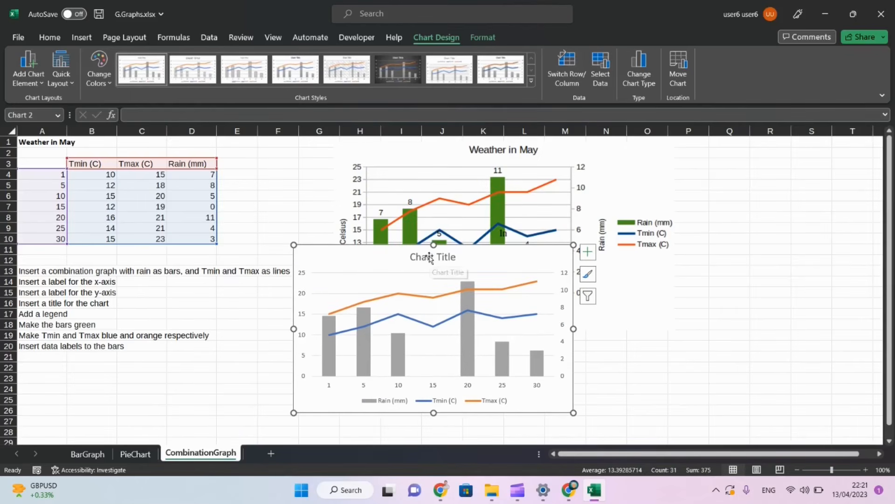
# - Title the new combo chart Weather in May and move the chart up, partly over the reference chart
pyautogui.click(427, 258)
pyautogui.doubleClick(427, 258)
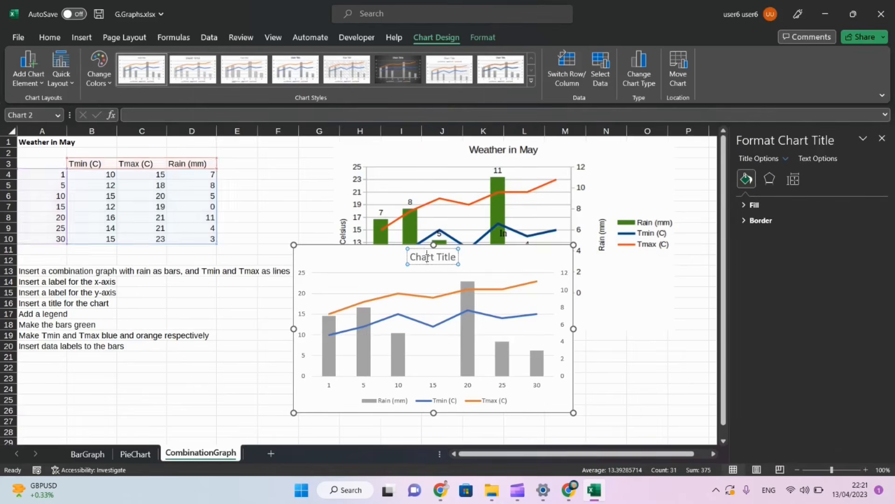
pyautogui.doubleClick(427, 258)
pyautogui.click(427, 259)
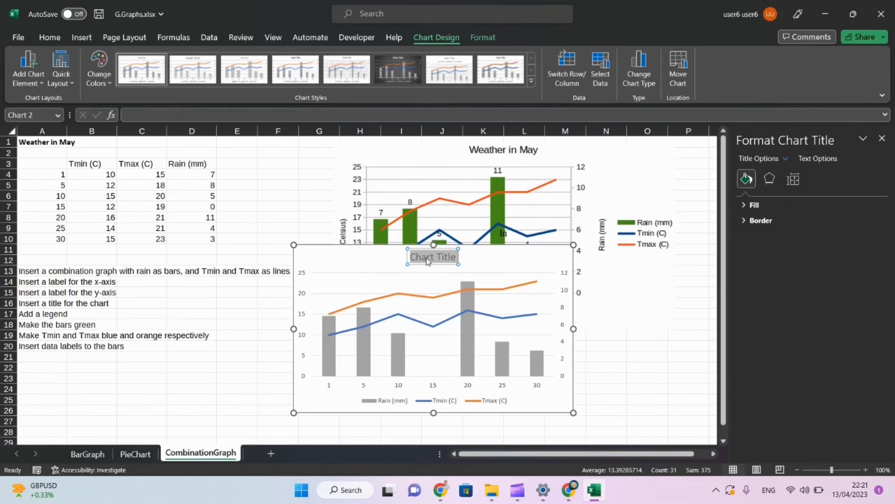
pyautogui.write('Weather in May')
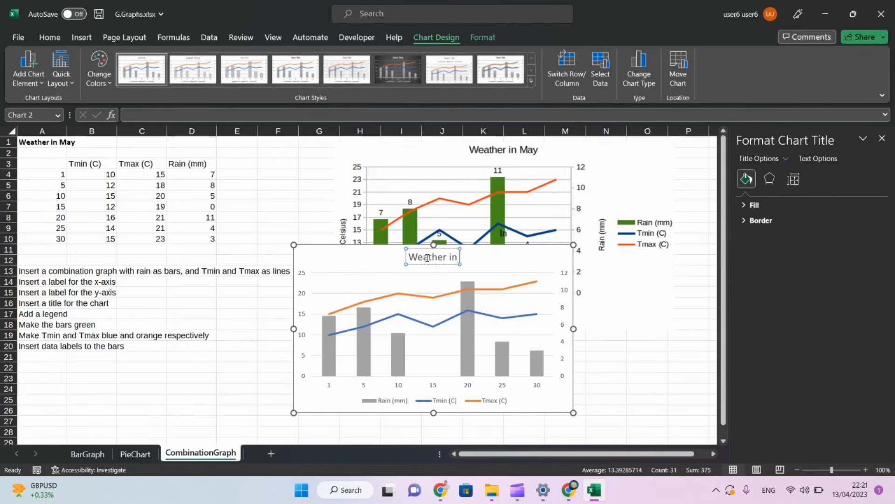
pyautogui.click(331, 259)
pyautogui.moveTo(328, 255); pyautogui.dragTo(355, 211)
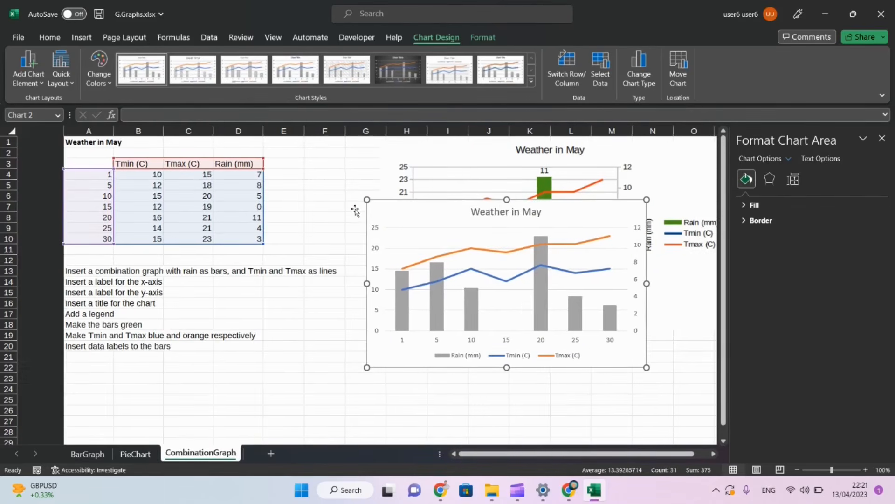
# - Add primary horizontal, primary vertical and secondary vertical axis titles to the new combo chart
pyautogui.click(614, 207)
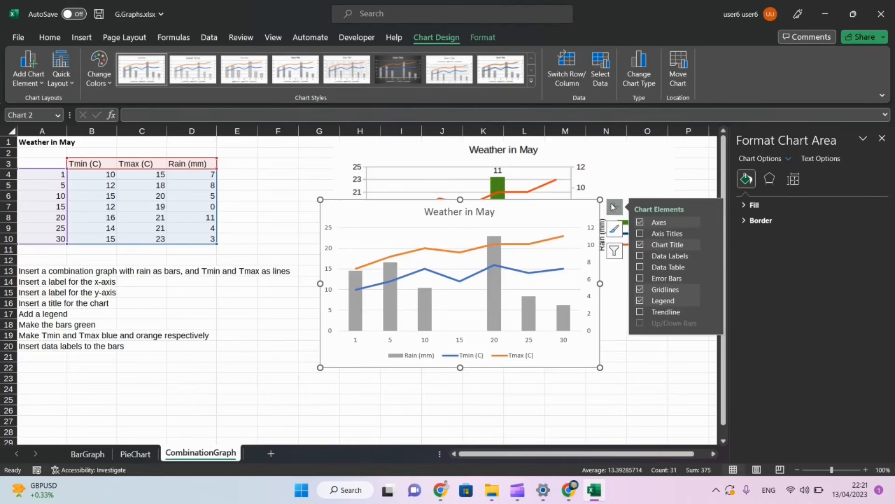
pyautogui.moveTo(690, 236)
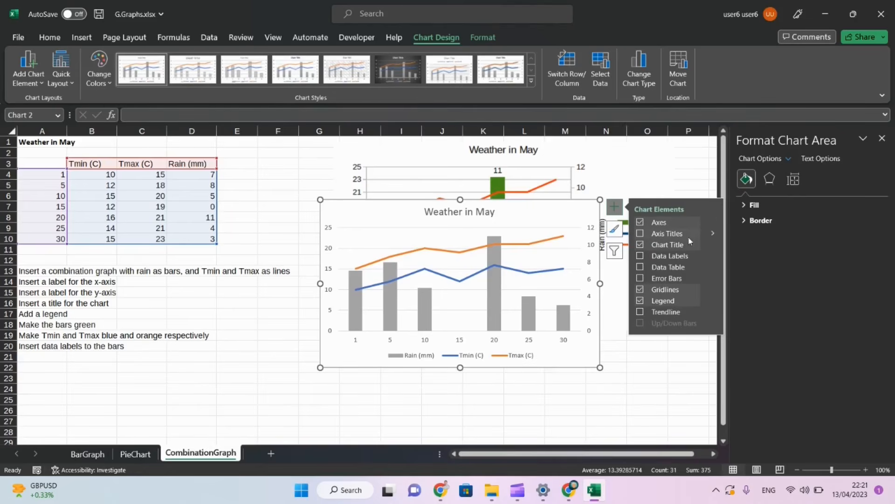
pyautogui.click(711, 233)
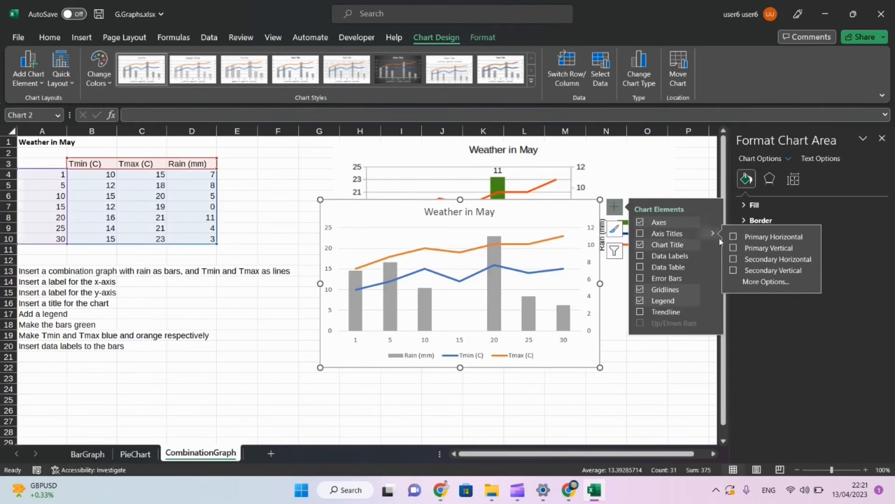
pyautogui.click(734, 237)
pyautogui.click(734, 248)
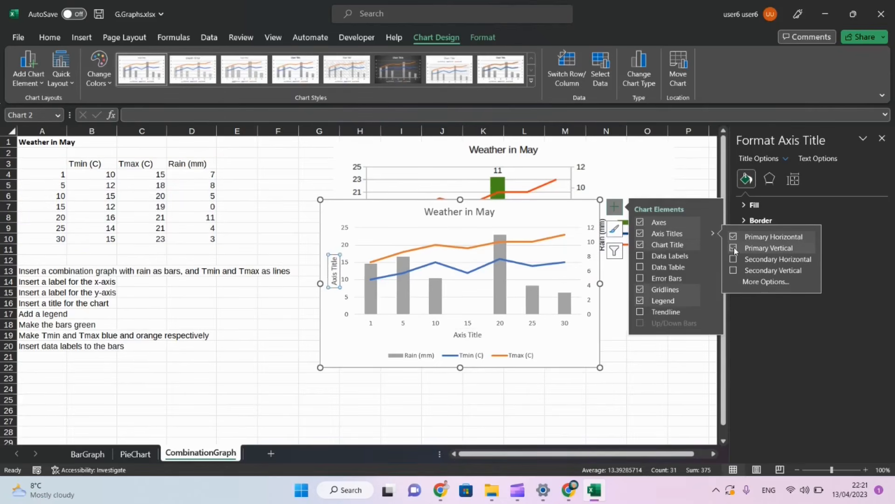
pyautogui.click(734, 270)
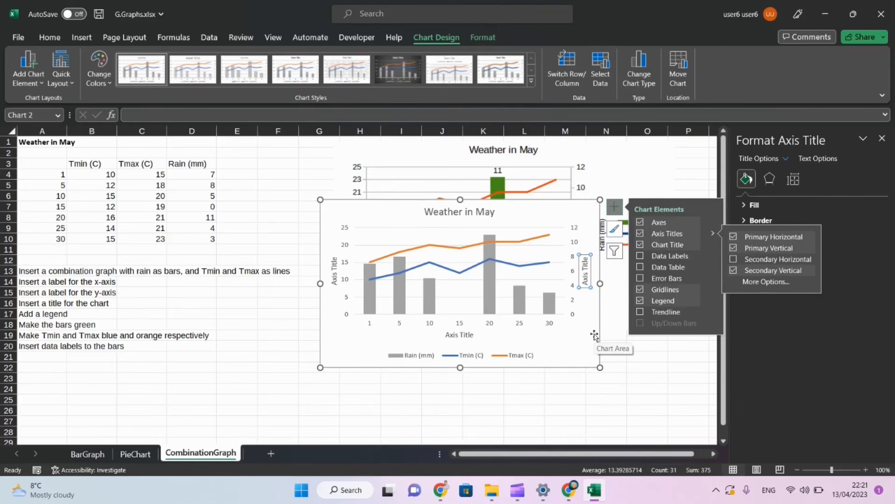
pyautogui.click(578, 329)
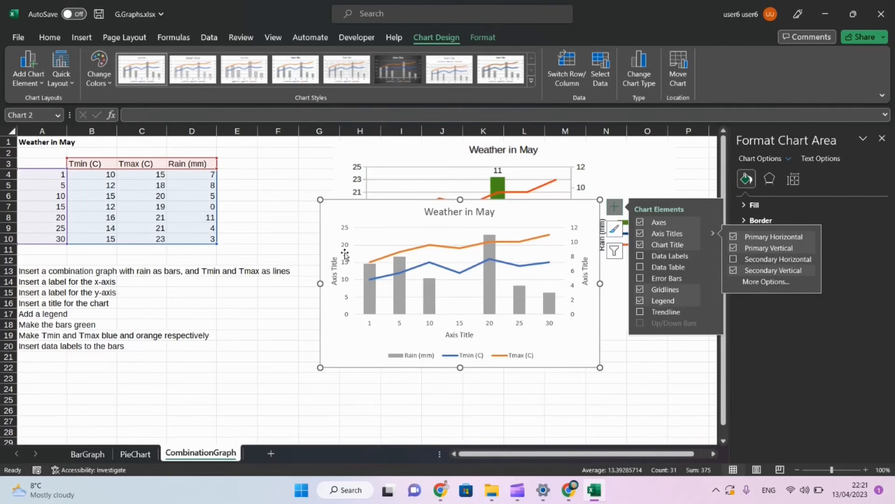
# - Change the primary vertical axis title of the new chart to Temp (C)
pyautogui.click(335, 273)
pyautogui.click(334, 278)
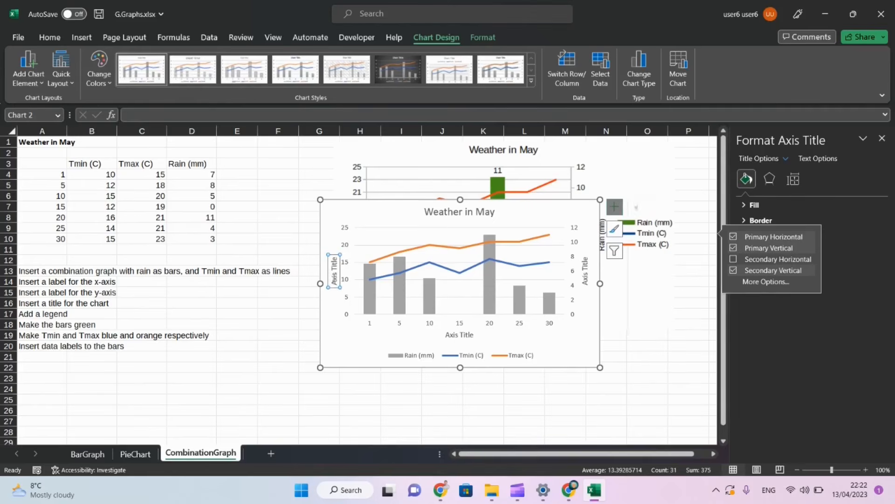
pyautogui.doubleClick(334, 278)
pyautogui.hotkey('ctrl', 'a')
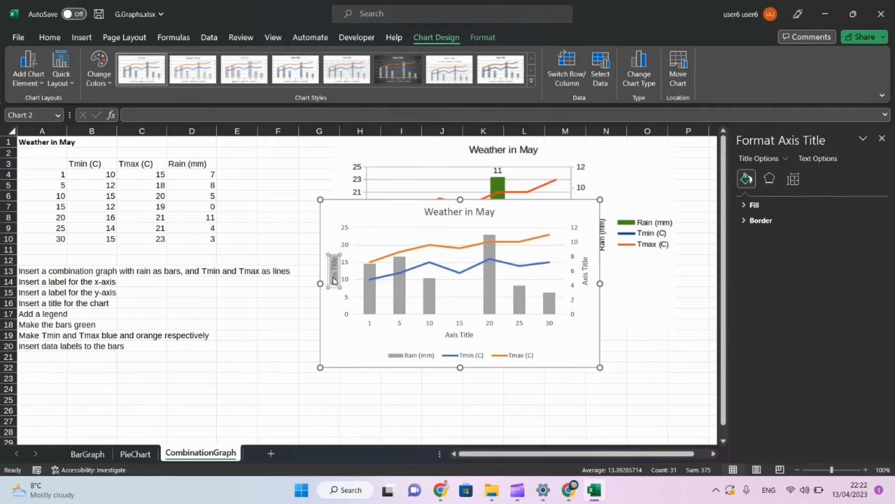
pyautogui.write('Temp')
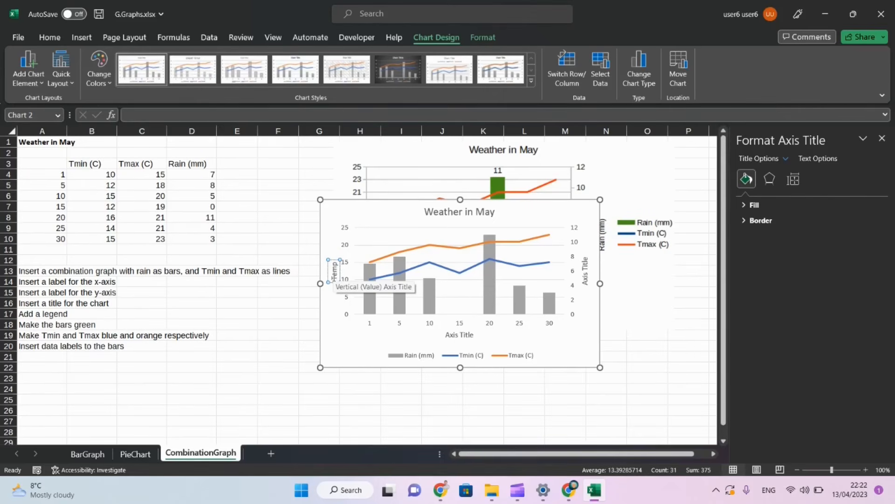
pyautogui.write(' (C)')
# - Change the secondary vertical axis title of the new chart to Rain (mm)
pyautogui.click(586, 269)
pyautogui.tripleClick(586, 271)
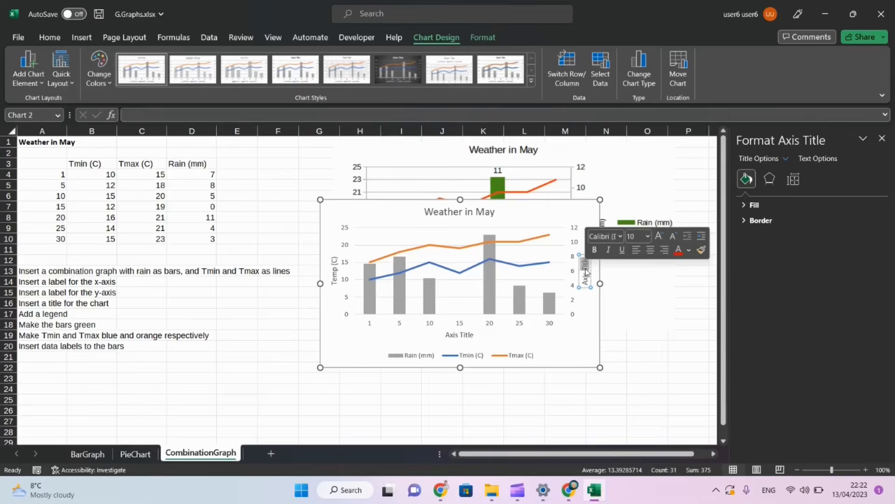
pyautogui.write('Rain')
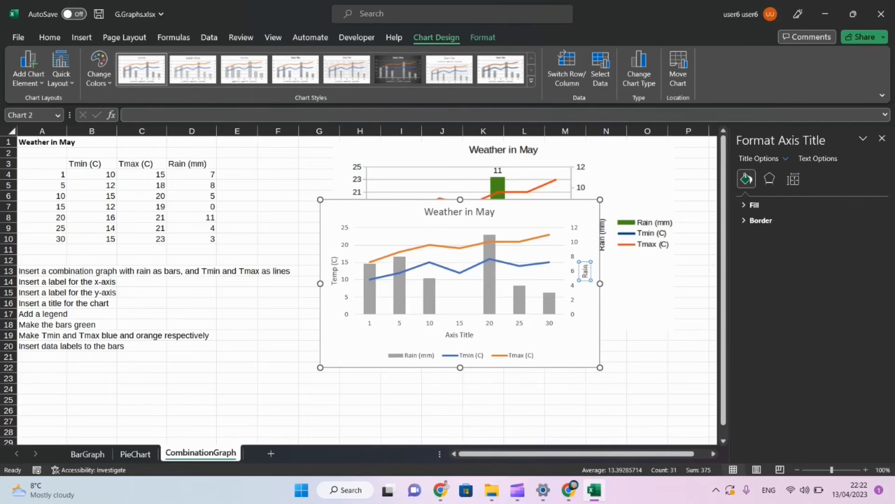
pyautogui.write(' (mm)')
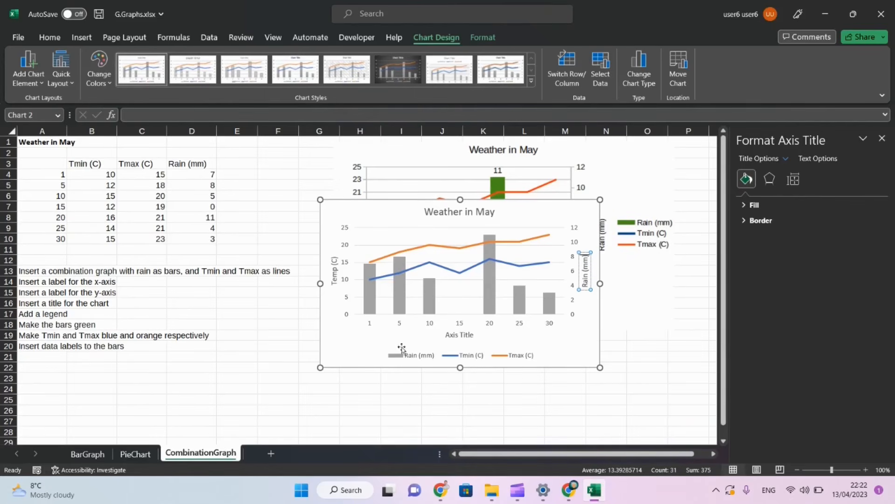
# - Change the horizontal axis title of the new chart to Day
pyautogui.click(463, 333)
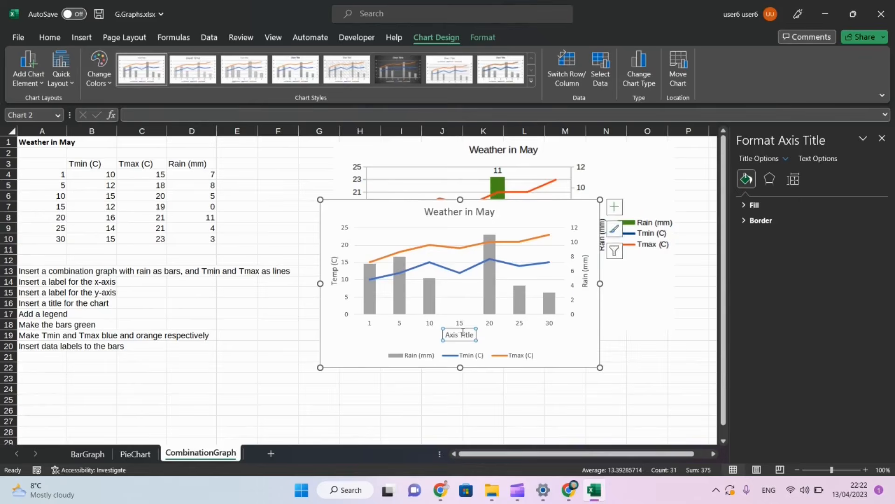
pyautogui.tripleClick(463, 333)
pyautogui.write('Da')
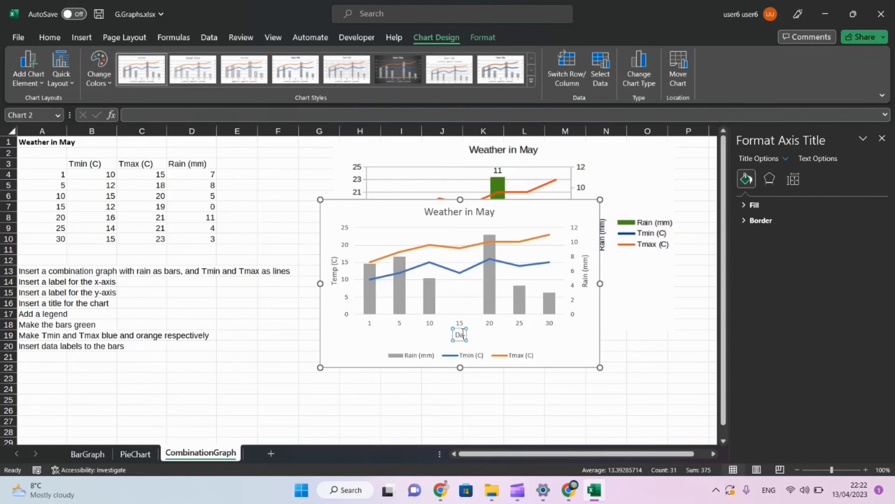
pyautogui.write('y')
# - Set the new chart's legend position to Right and move the chart down to uncover more of the reference chart
pyautogui.click(427, 358)
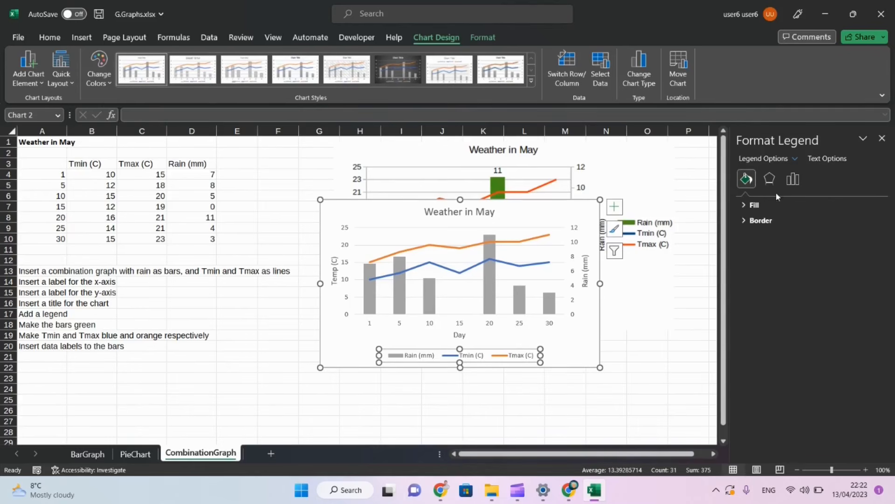
pyautogui.click(771, 180)
pyautogui.click(788, 185)
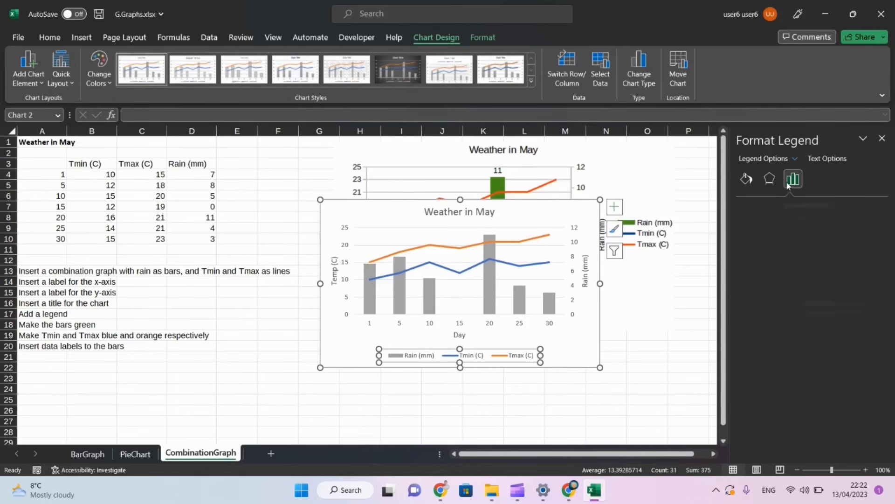
pyautogui.click(780, 277)
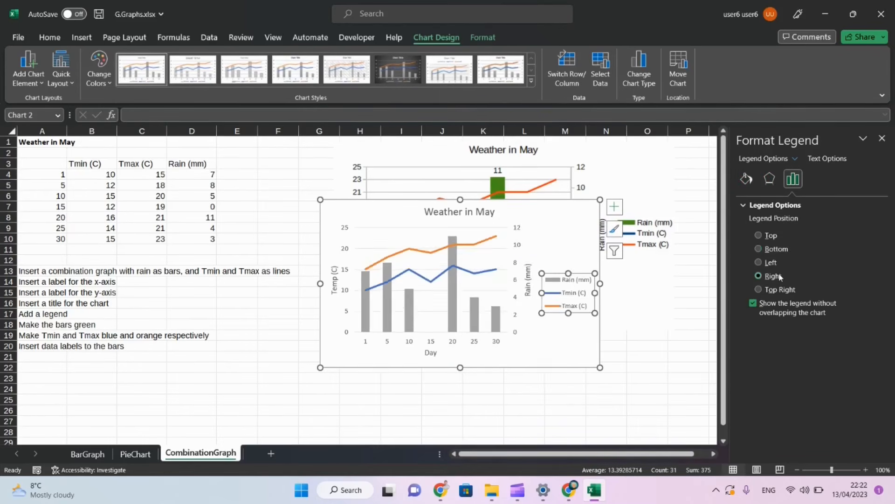
pyautogui.moveTo(574, 364); pyautogui.dragTo(631, 411)
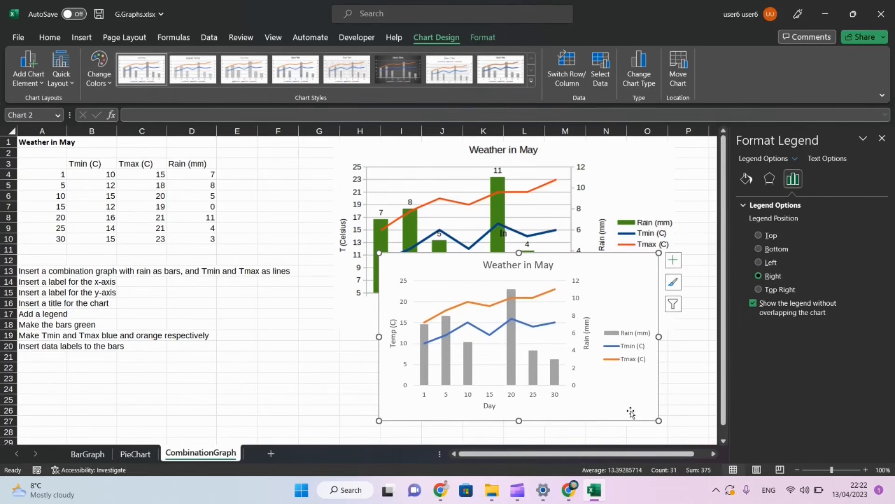
# - Give the Rain (mm) columns a solid light green theme colour fill and set their border to No line
pyautogui.click(449, 365)
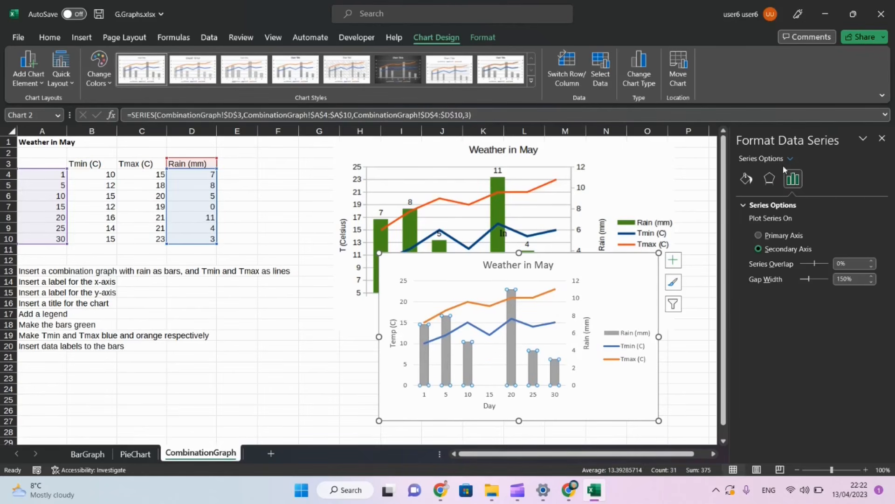
pyautogui.click(746, 179)
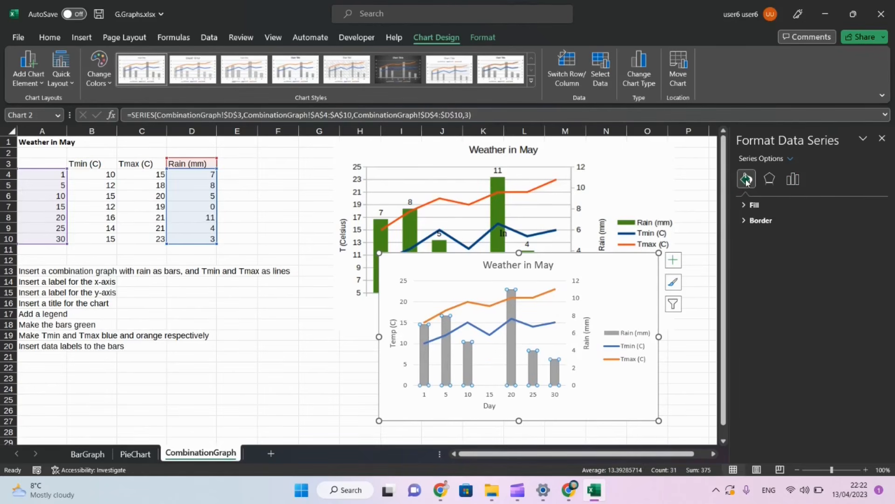
pyautogui.click(754, 205)
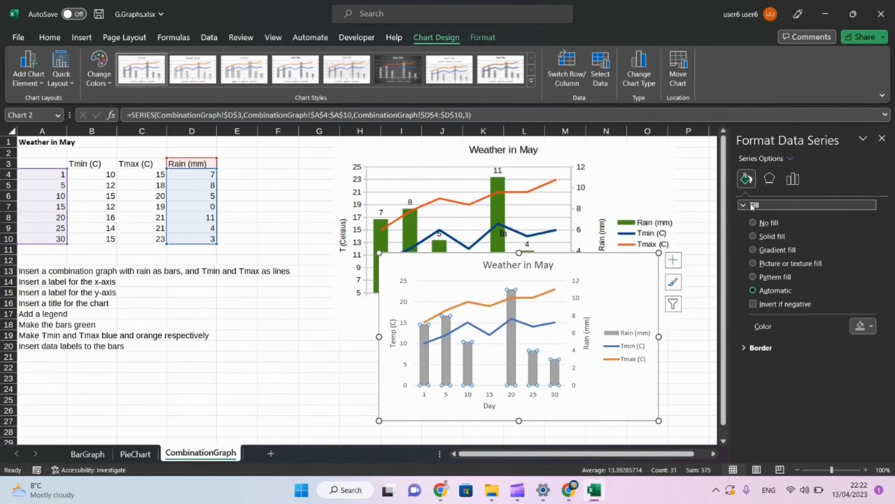
pyautogui.click(769, 238)
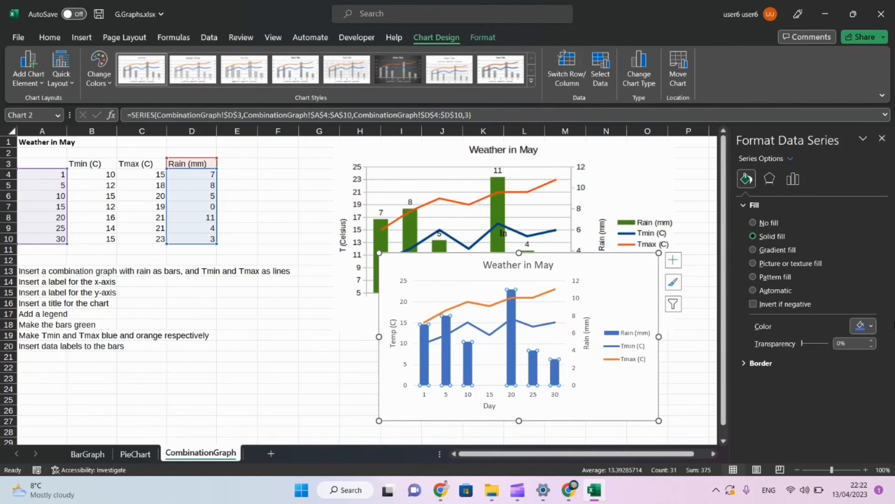
pyautogui.click(870, 326)
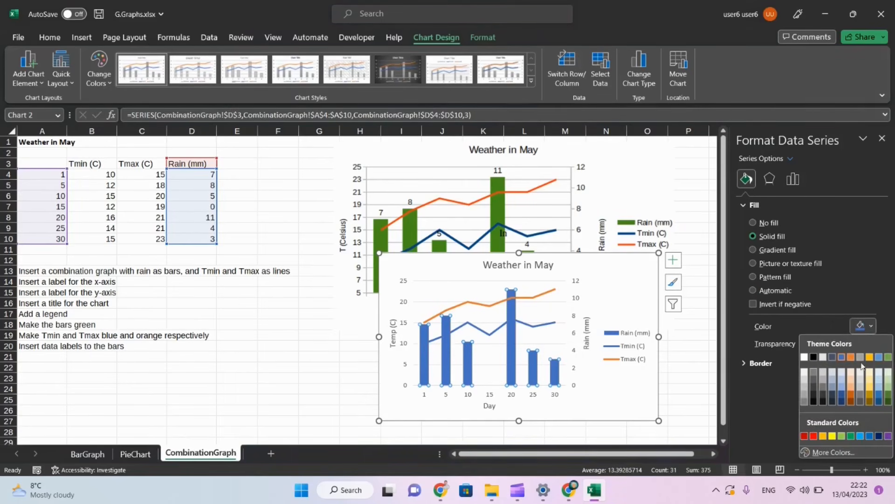
pyautogui.click(888, 391)
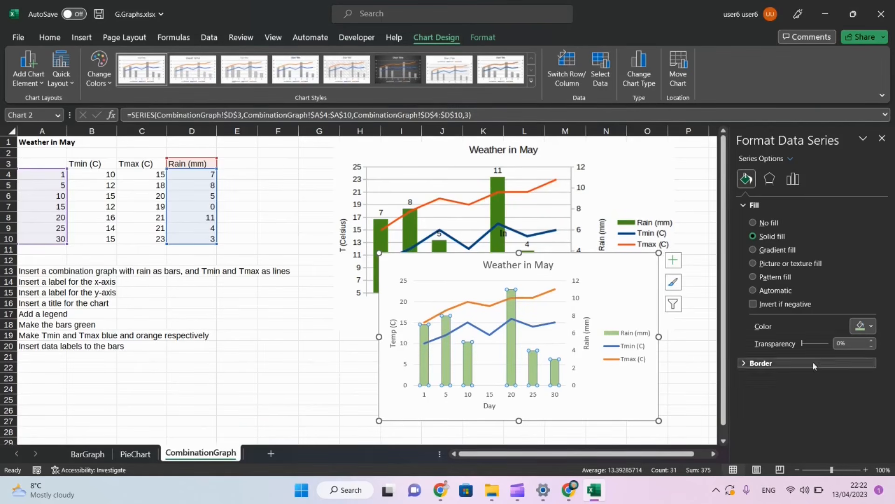
pyautogui.click(760, 363)
pyautogui.click(765, 383)
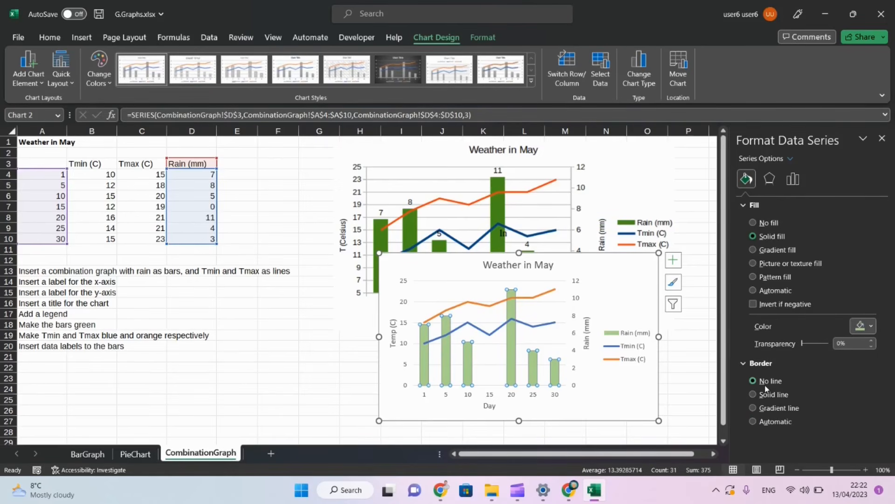
# - Check the line formatting of the Tmax (C) and Tmin (C) series against the required orange and blue
pyautogui.click(491, 302)
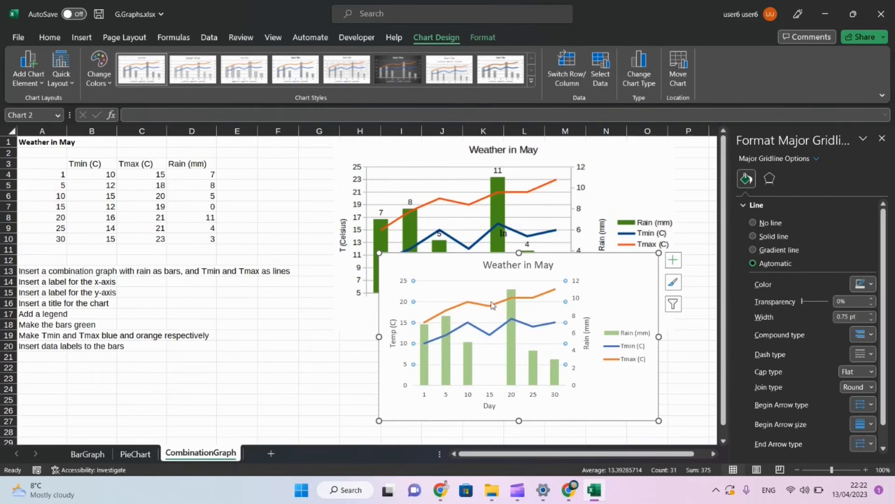
pyautogui.click(489, 307)
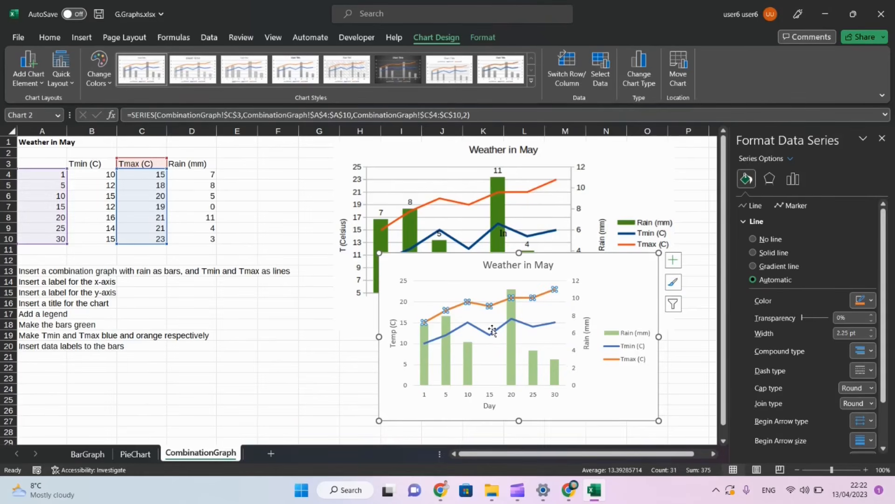
pyautogui.click(492, 330)
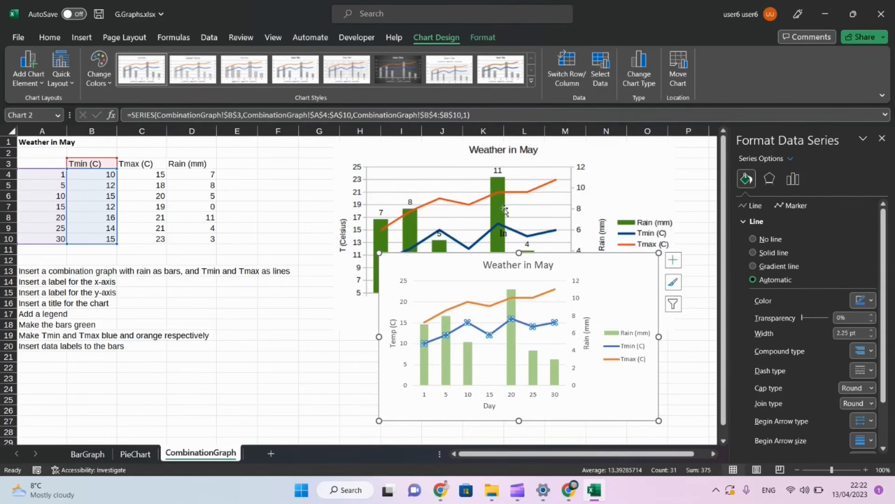
# - Add Outside End data labels to the Rain (mm) columns and move the new chart up and left to uncover more of the reference chart
pyautogui.click(448, 371)
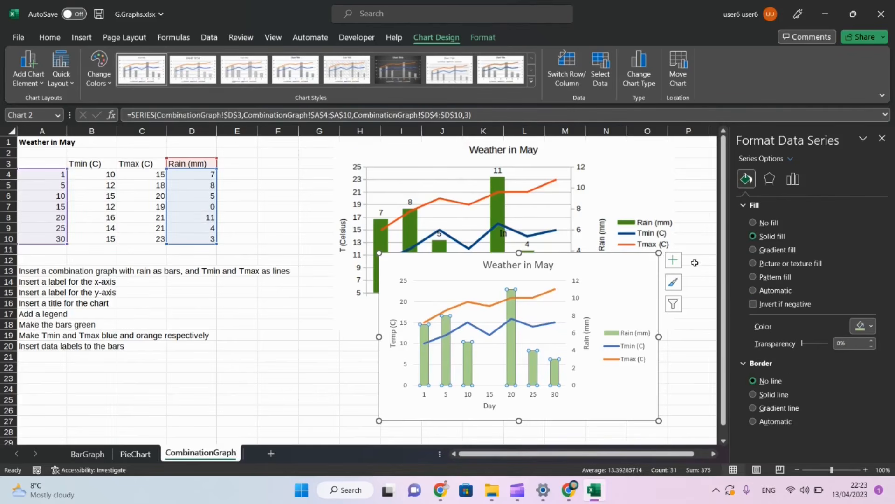
pyautogui.click(673, 261)
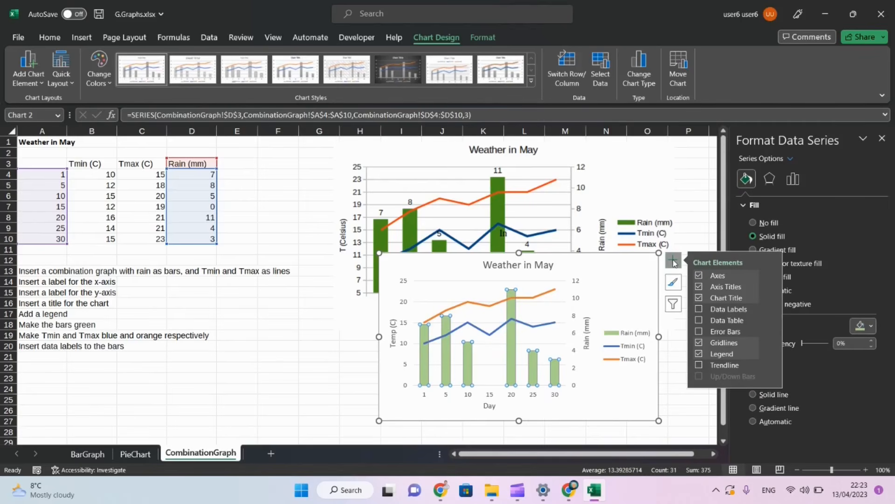
pyautogui.click(765, 309)
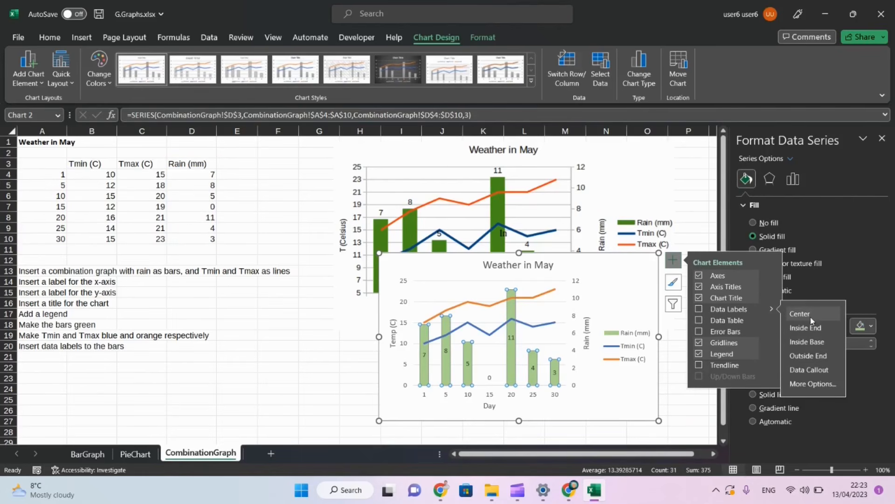
pyautogui.click(810, 354)
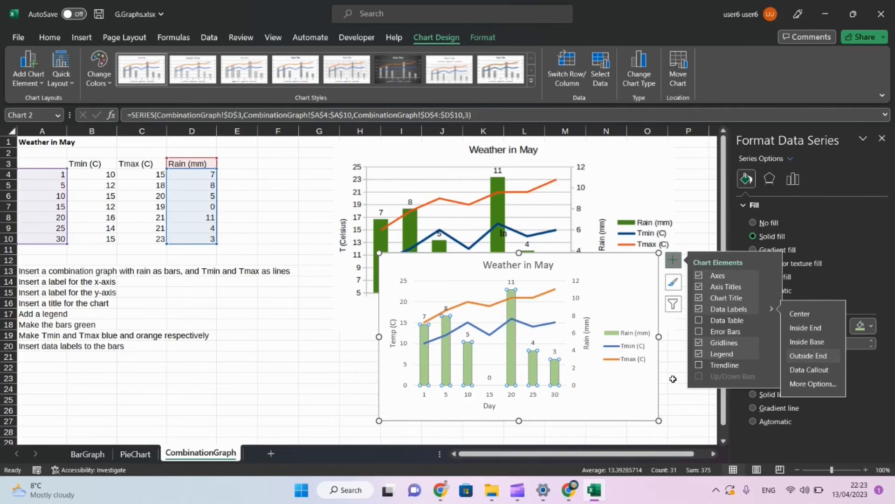
pyautogui.click(637, 400)
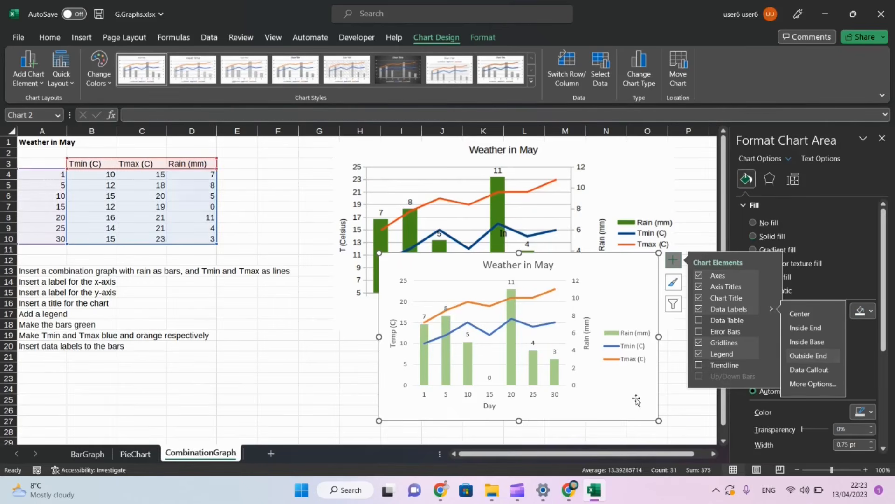
pyautogui.click(310, 368)
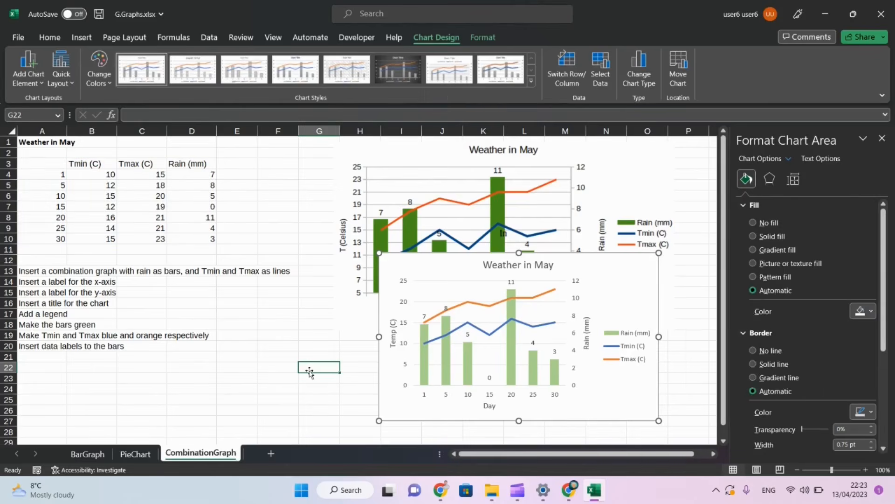
pyautogui.click(388, 378)
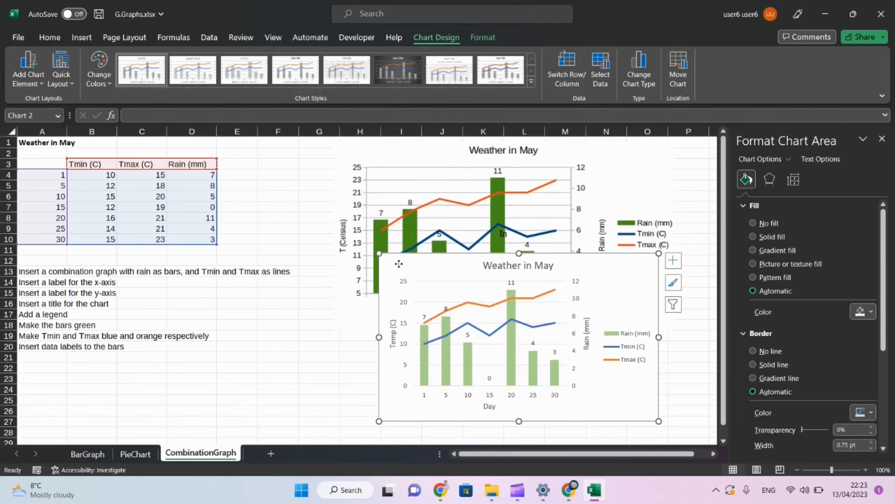
pyautogui.moveTo(398, 264); pyautogui.dragTo(202, 212)
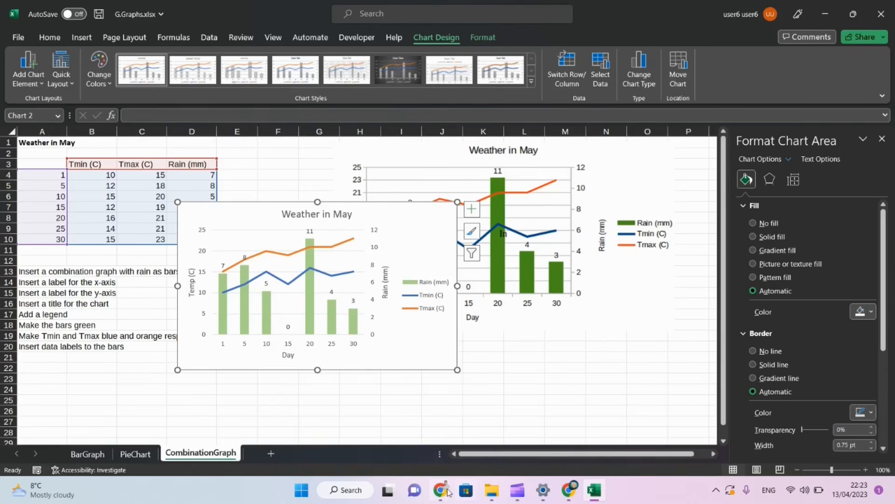
# - Switch to the A.Checklist document in Google Docs and tick off Bar chart, Pie chart, Line graph and Combination chart
pyautogui.moveTo(447, 490)
pyautogui.click(386, 430)
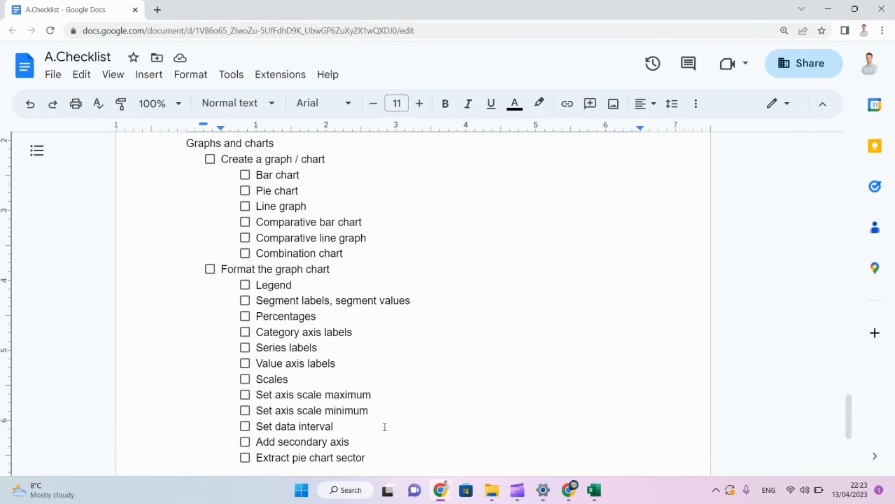
pyautogui.click(211, 159)
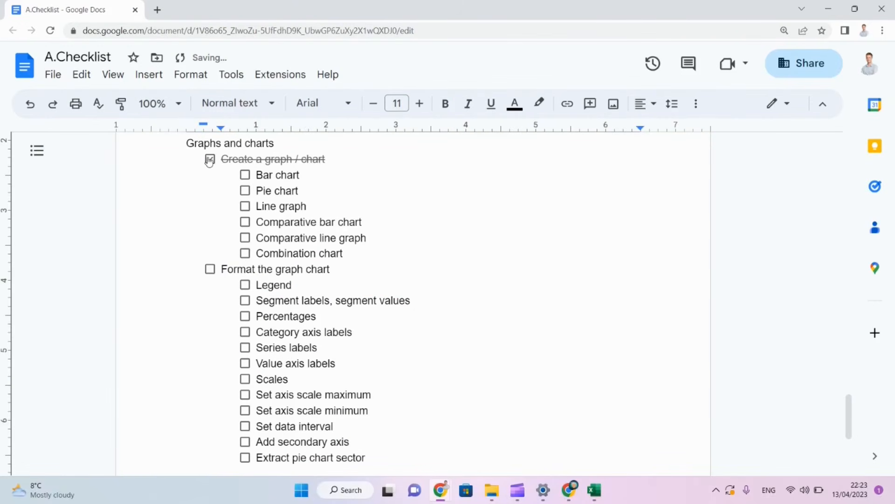
pyautogui.click(210, 159)
pyautogui.click(245, 175)
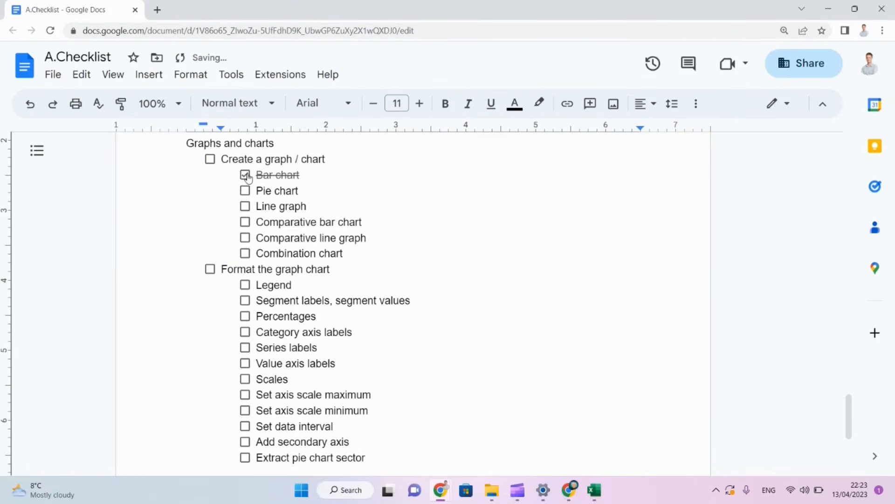
pyautogui.click(245, 190)
pyautogui.click(245, 191)
pyautogui.click(244, 206)
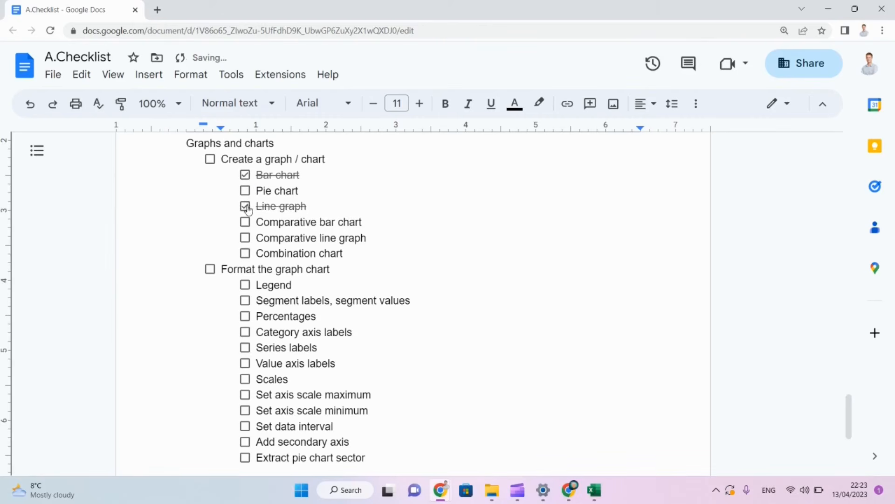
pyautogui.click(245, 253)
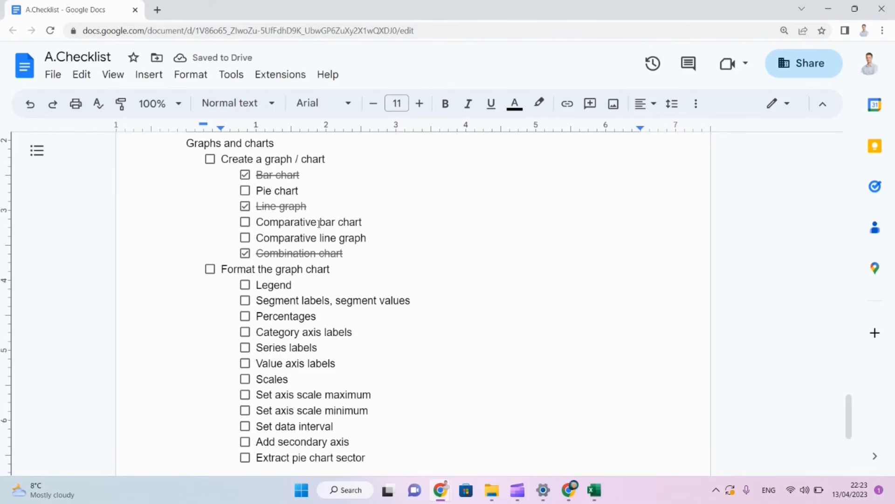
pyautogui.click(244, 192)
# - Check the BarGraph sheet in Excel, and in the Google Docs checklist tick off Comparative bar chart, Comparative line graph and Create a graph / chart
pyautogui.click(581, 451)
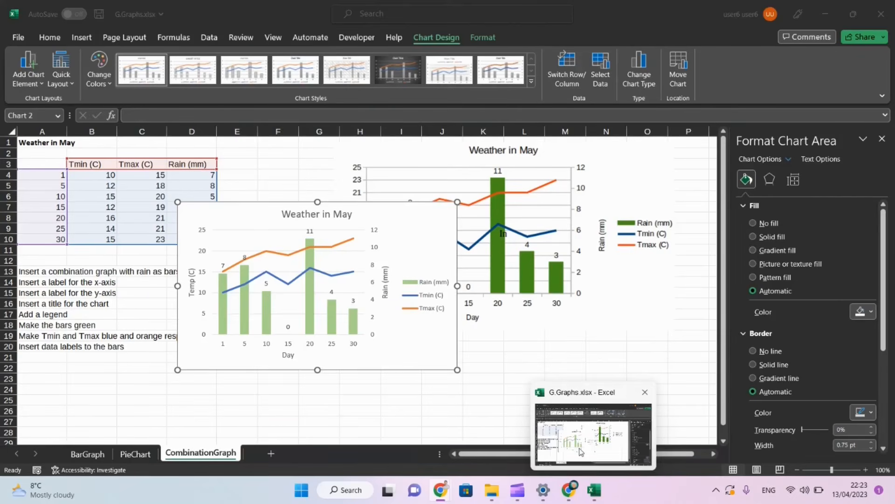
pyautogui.click(88, 454)
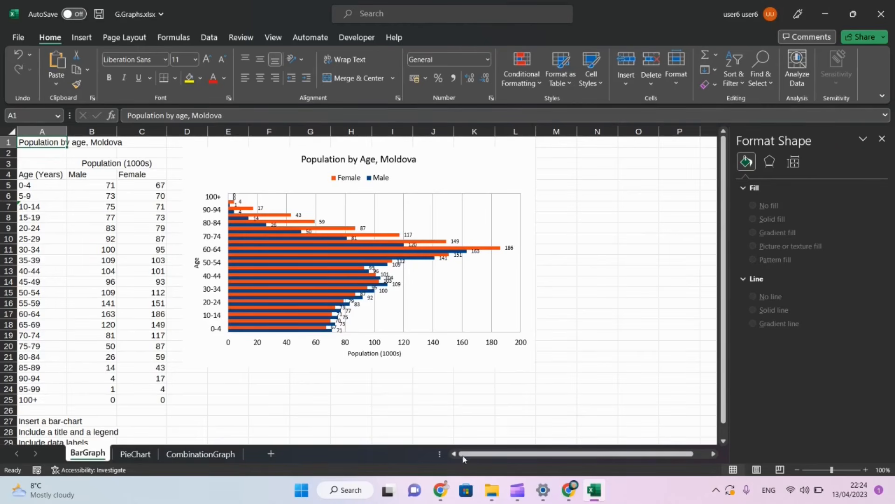
pyautogui.moveTo(439, 480)
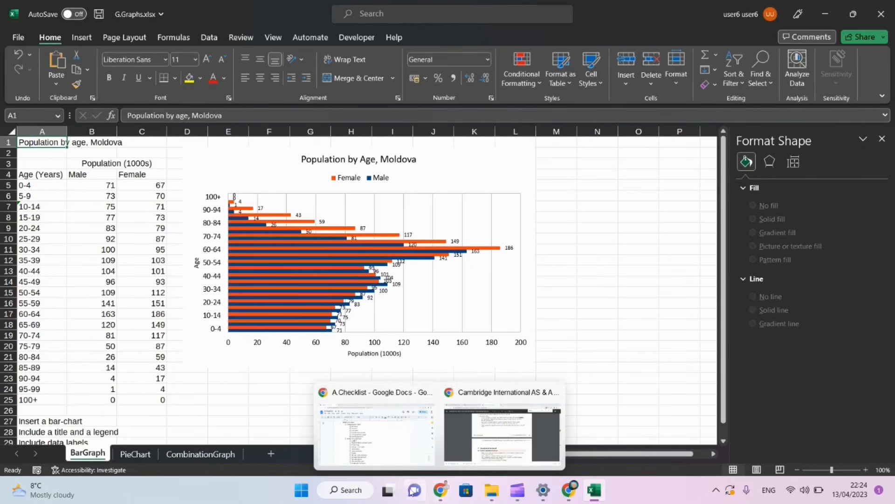
pyautogui.click(375, 429)
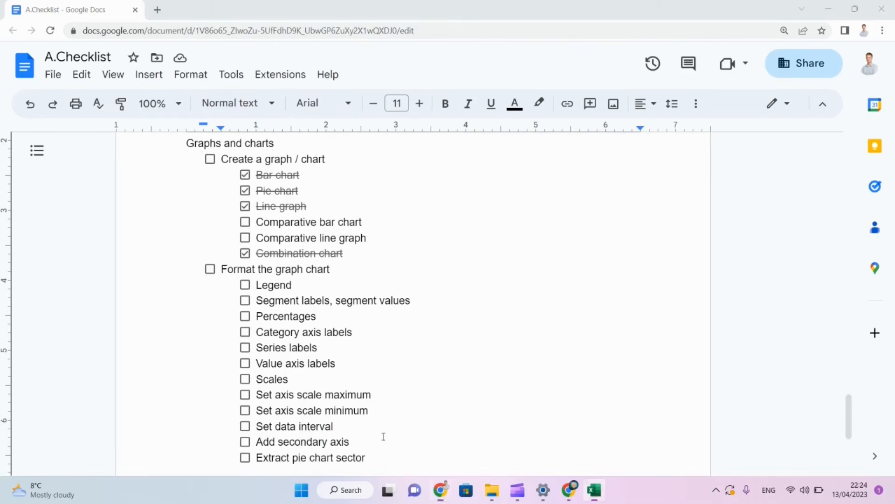
pyautogui.click(245, 238)
pyautogui.click(246, 222)
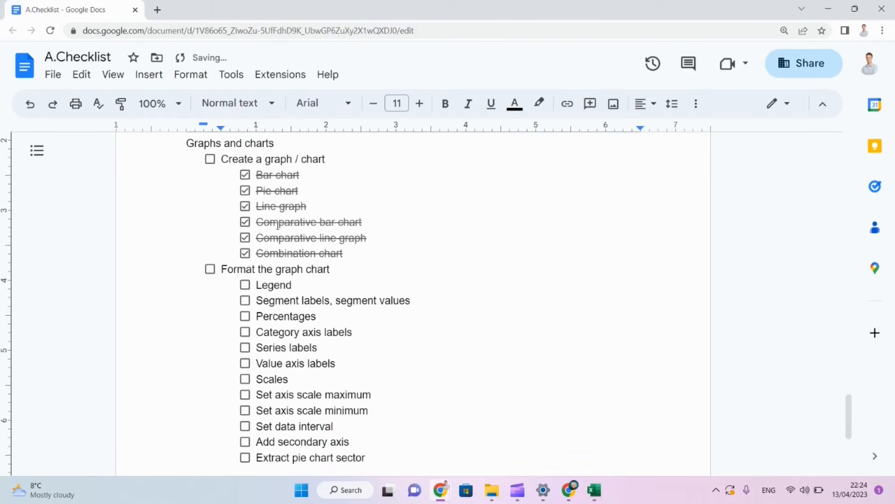
pyautogui.click(208, 160)
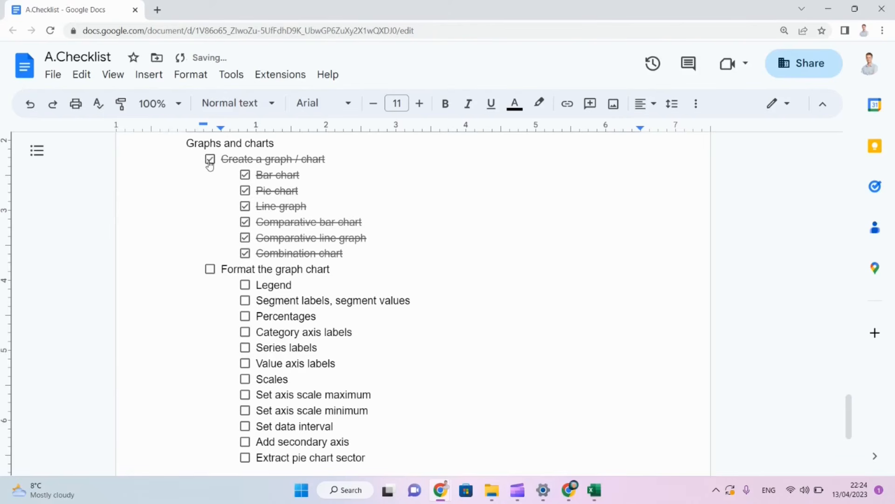
# - Under Format the graph chart, tick off Legend, Segment labels, segment values, Percentages, Category axis labels and Series labels
pyautogui.click(246, 288)
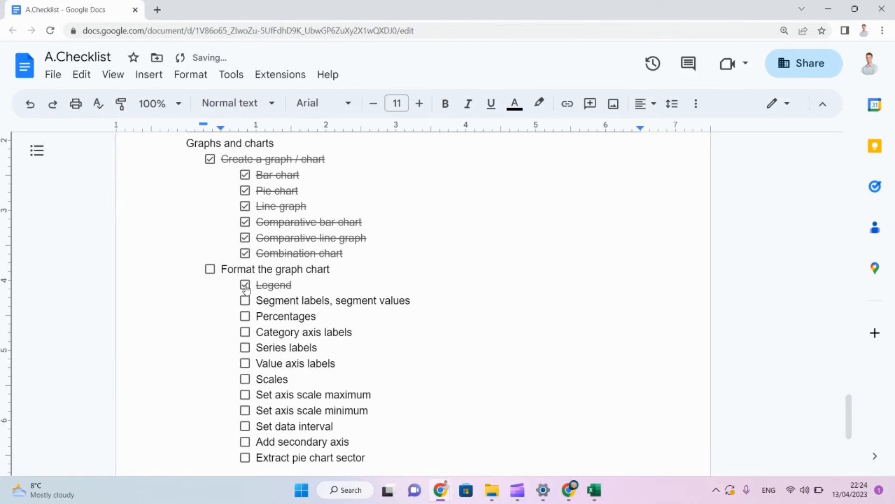
pyautogui.click(245, 316)
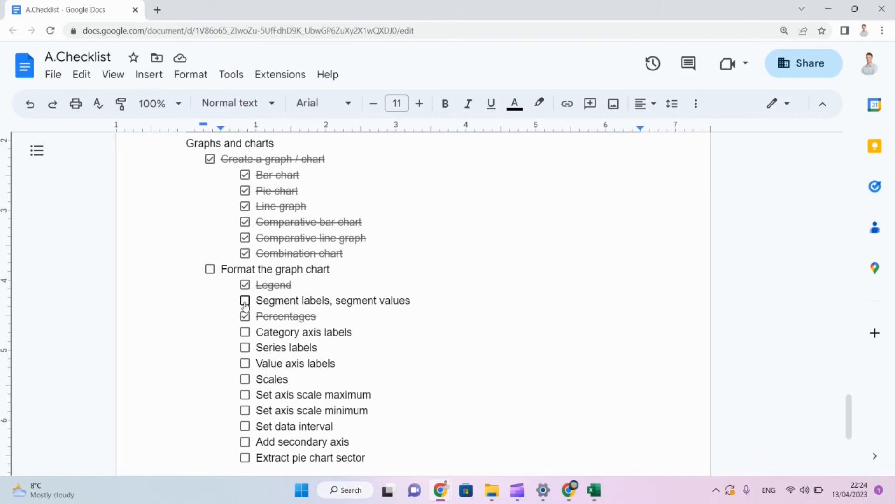
pyautogui.click(245, 300)
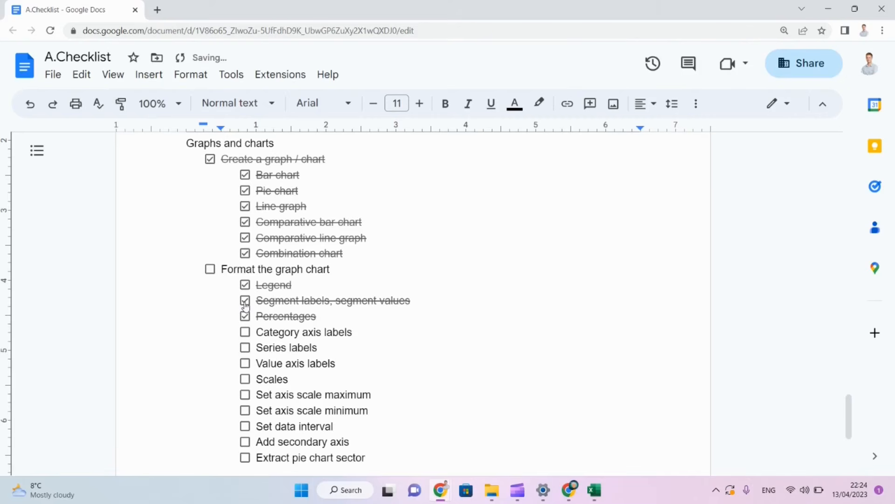
pyautogui.click(245, 331)
pyautogui.click(245, 348)
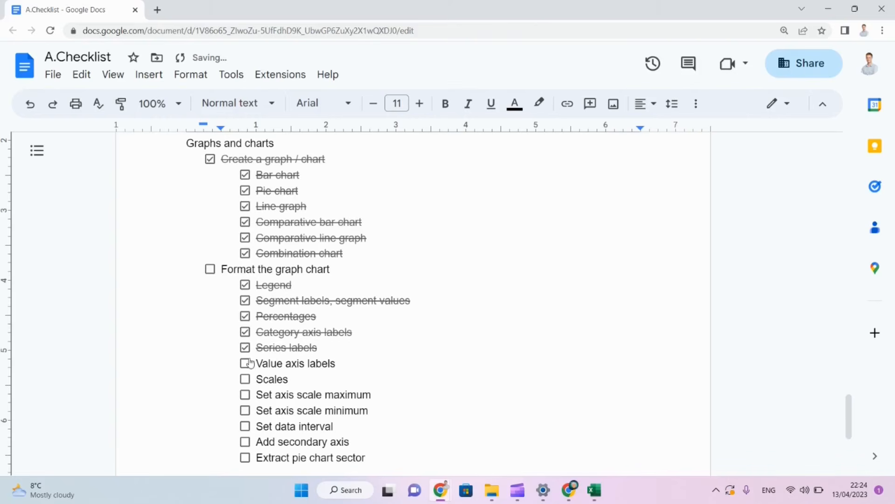
# - Tick off Value axis labels, Scales, Add secondary axis and Extract pie chart sector in the chart formatting list
pyautogui.click(246, 364)
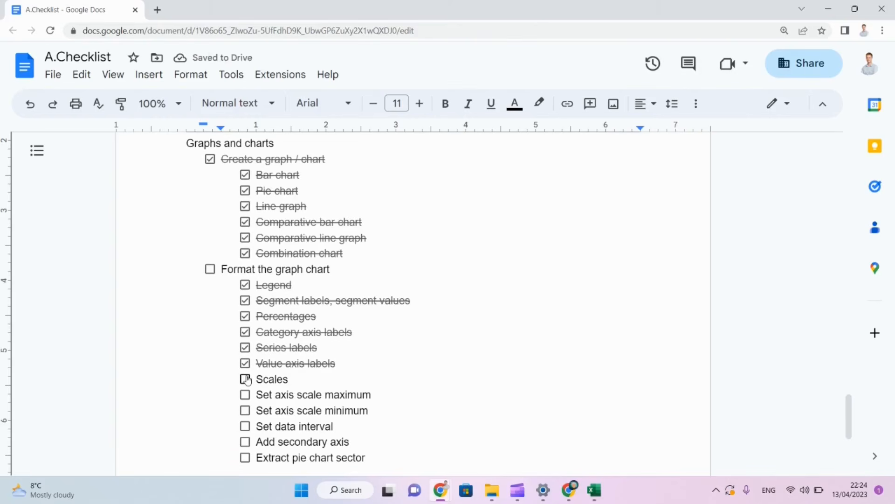
pyautogui.click(246, 379)
pyautogui.click(245, 442)
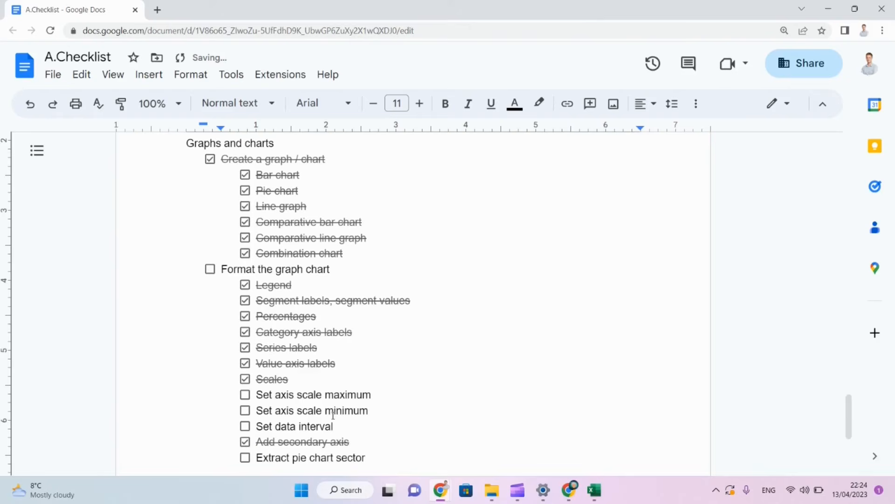
pyautogui.scroll(-1, 333, 414)
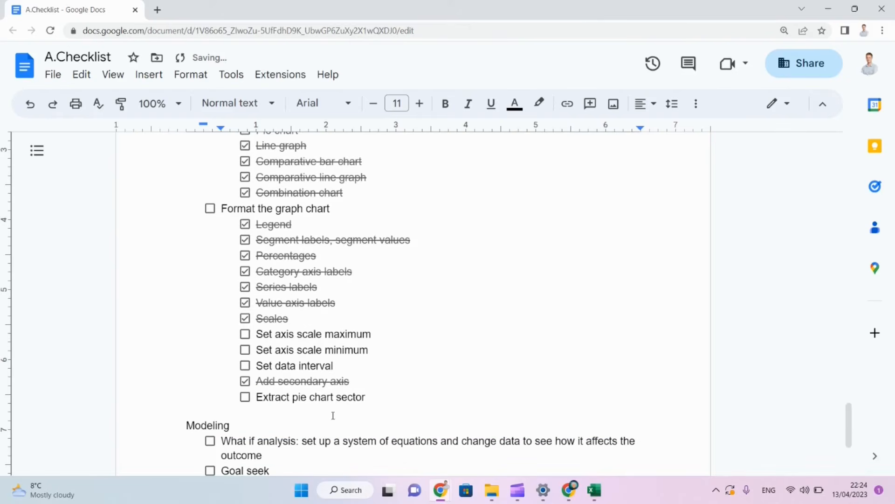
pyautogui.click(246, 397)
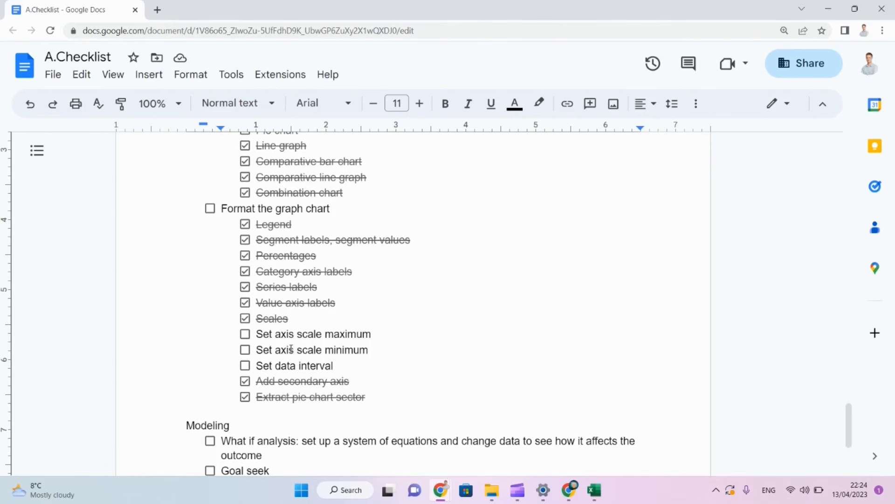
# - In Excel's CombinationGraph sheet, open the bounds and units options of the temperature axis, and move the chart slightly down and right
pyautogui.click(594, 492)
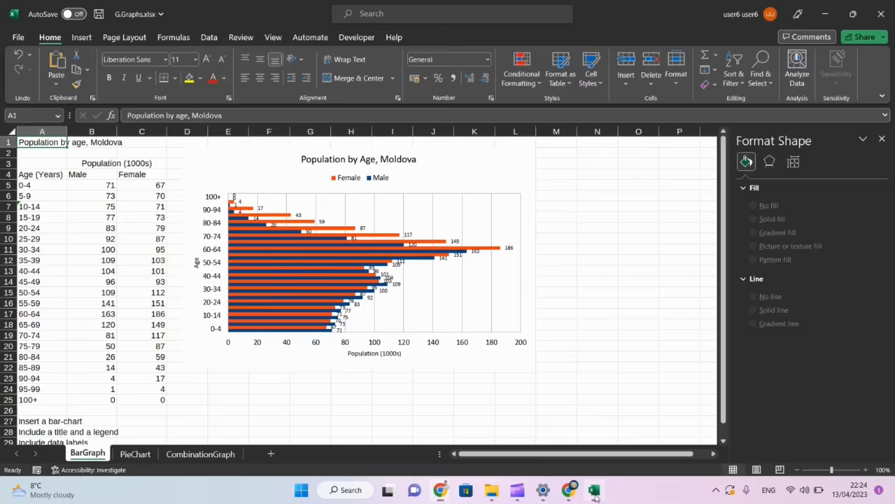
pyautogui.click(200, 454)
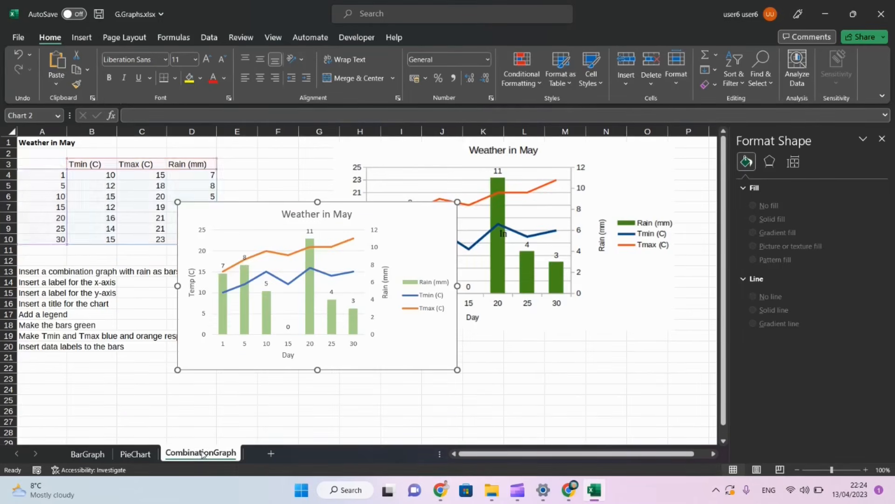
pyautogui.click(206, 276)
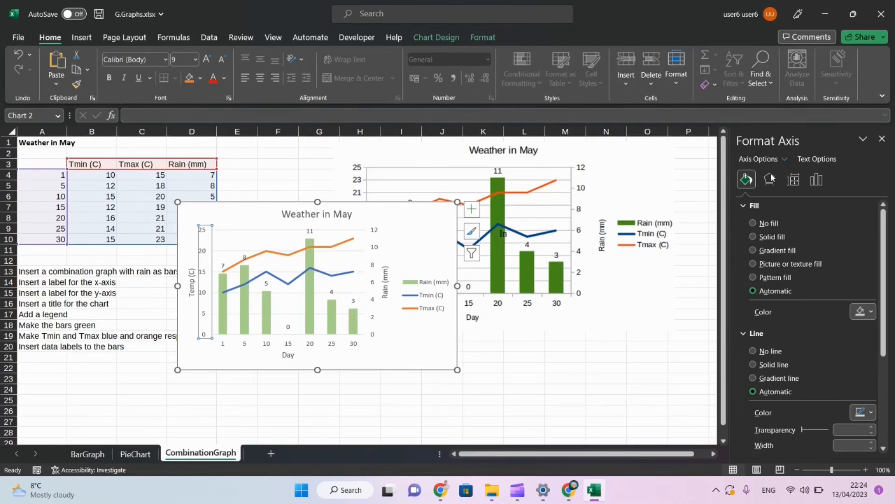
pyautogui.click(816, 179)
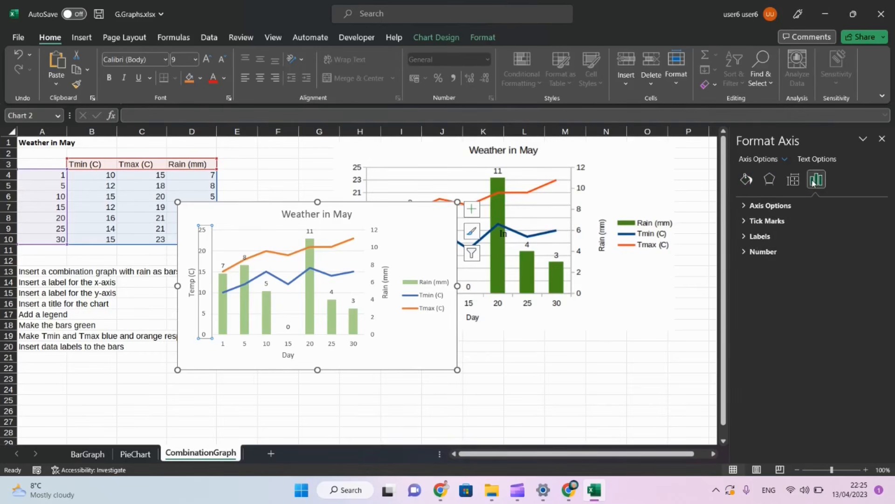
pyautogui.click(788, 206)
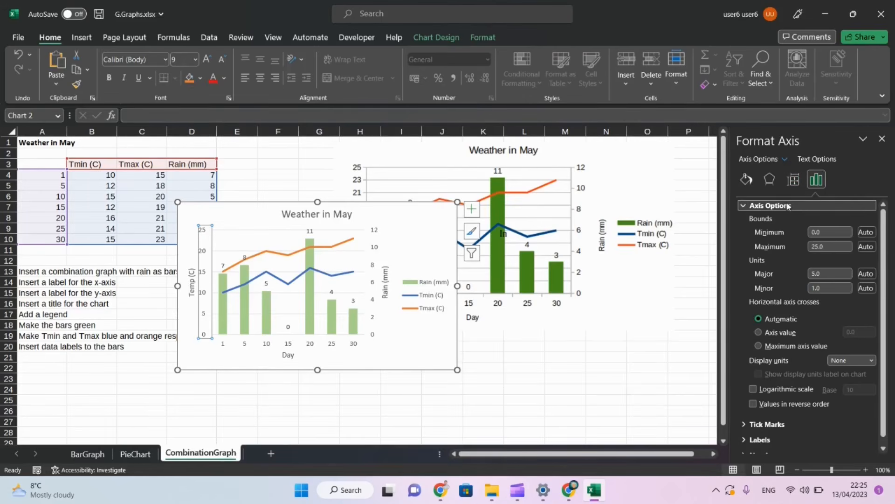
pyautogui.click(830, 246)
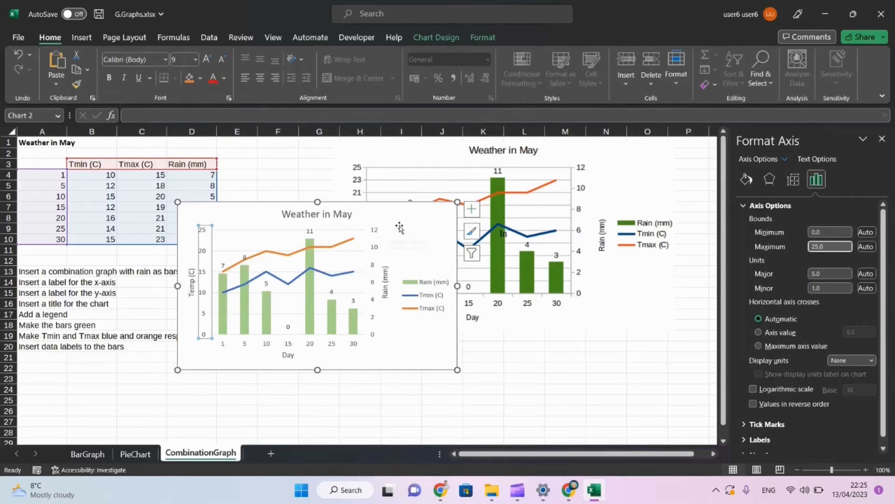
pyautogui.moveTo(402, 225); pyautogui.dragTo(423, 238)
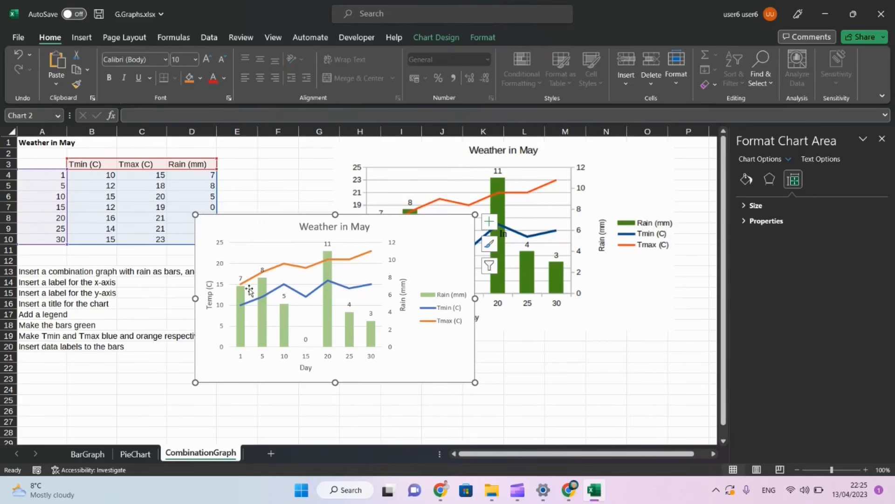
# - Set the minimum bound of the chart's Temp (C) axis to 5
pyautogui.click(228, 287)
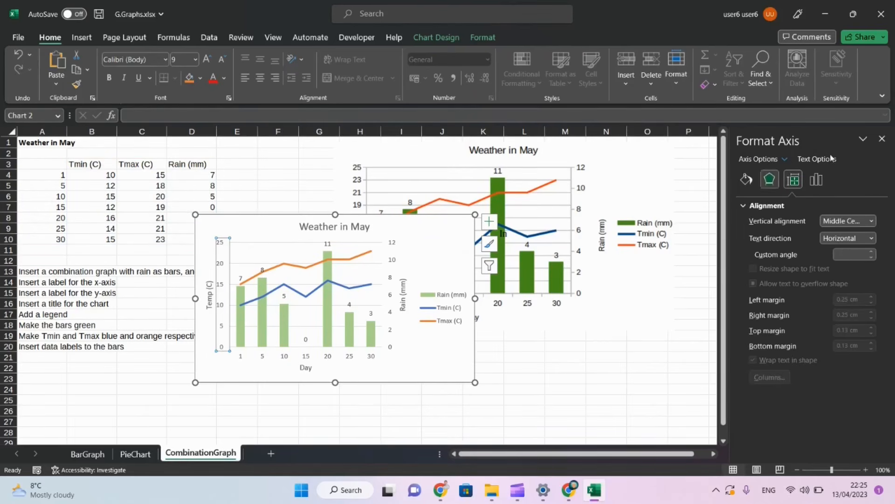
pyautogui.click(817, 179)
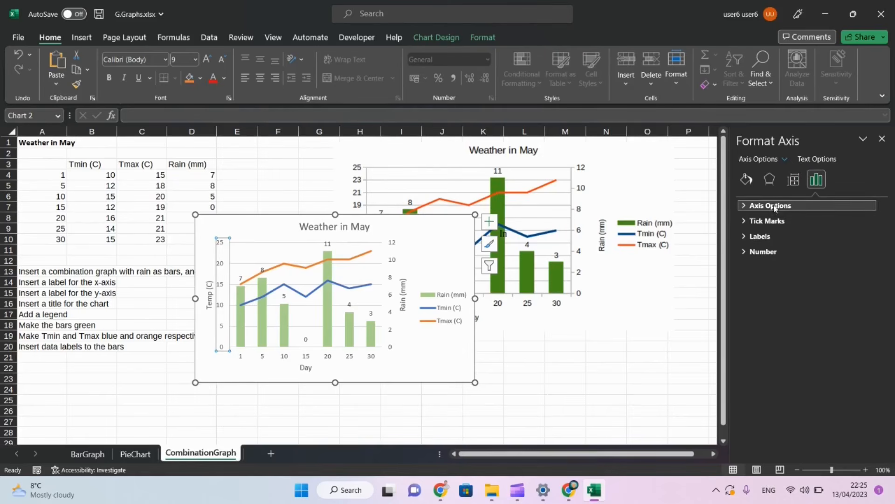
pyautogui.click(774, 206)
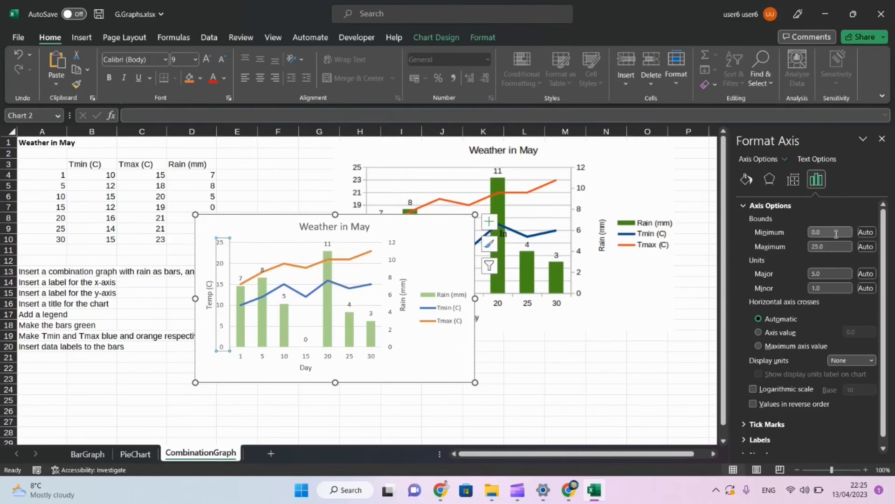
pyautogui.moveTo(836, 234); pyautogui.dragTo(807, 234)
pyautogui.write('5')
pyautogui.press('Return')
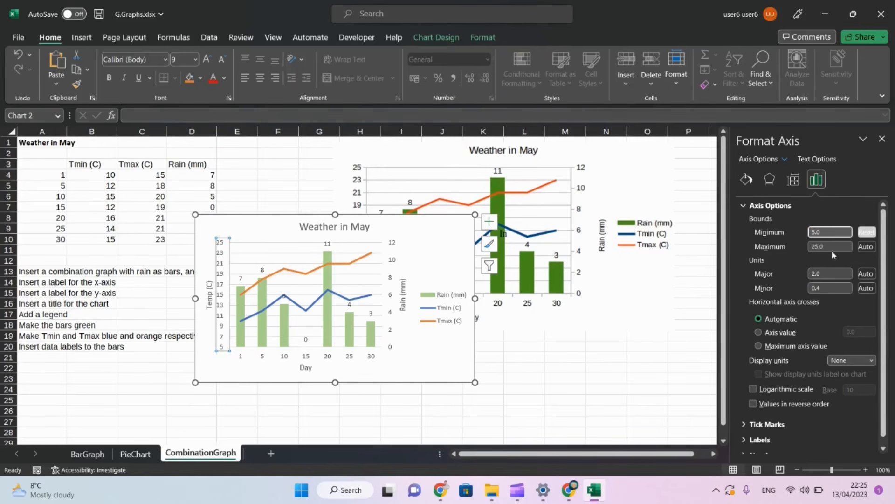
# - Try a maximum bound of 30 on the Temp (C) axis, and reset the maximum to automatic
pyautogui.click(832, 248)
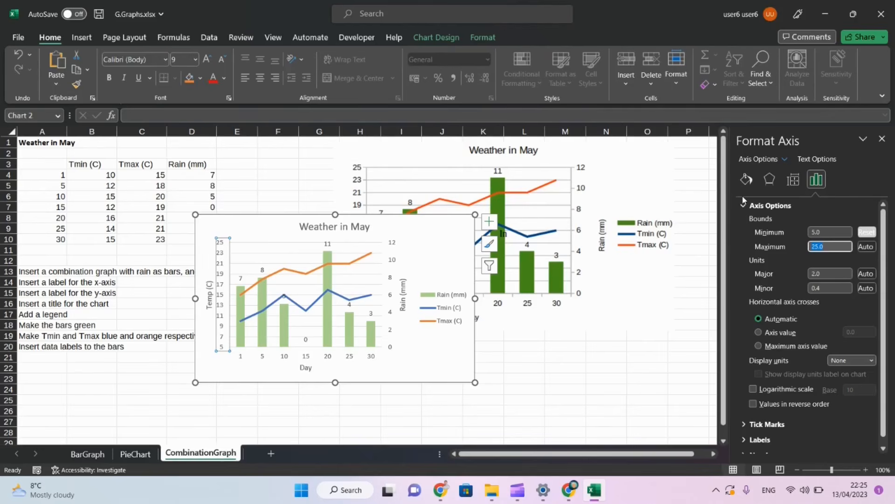
pyautogui.press('Return')
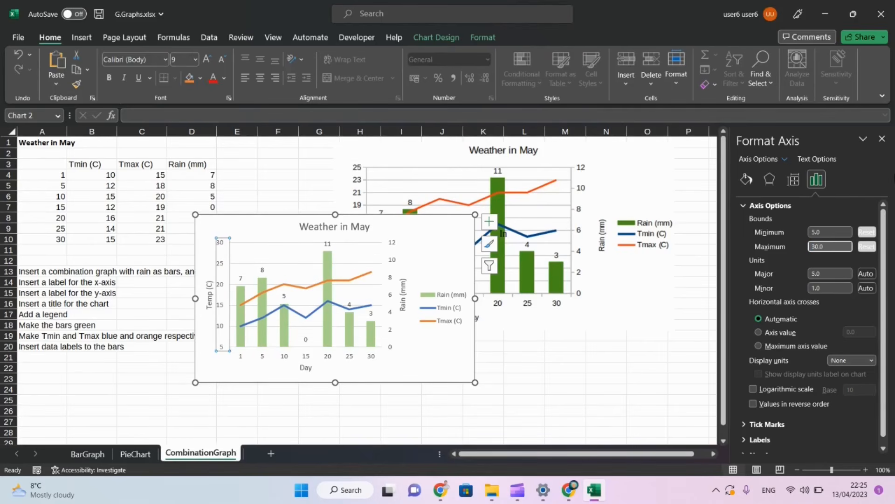
pyautogui.click(865, 247)
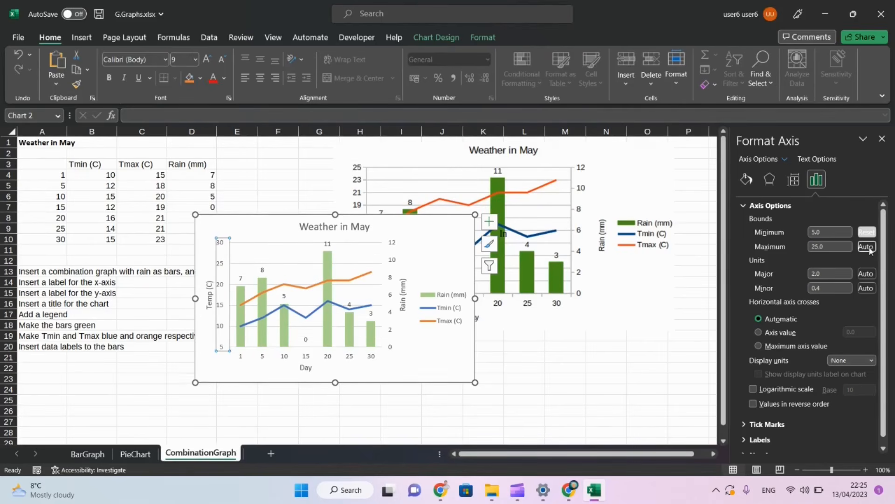
# - Try a major unit of 10 on the Temp (C) axis, change it to 5, and select the secondary Rain (mm) axis
pyautogui.click(828, 275)
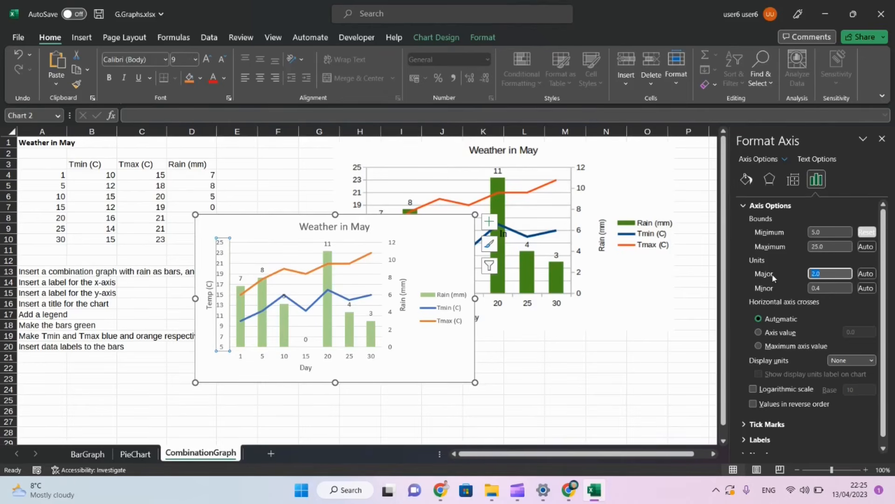
pyautogui.press('Return')
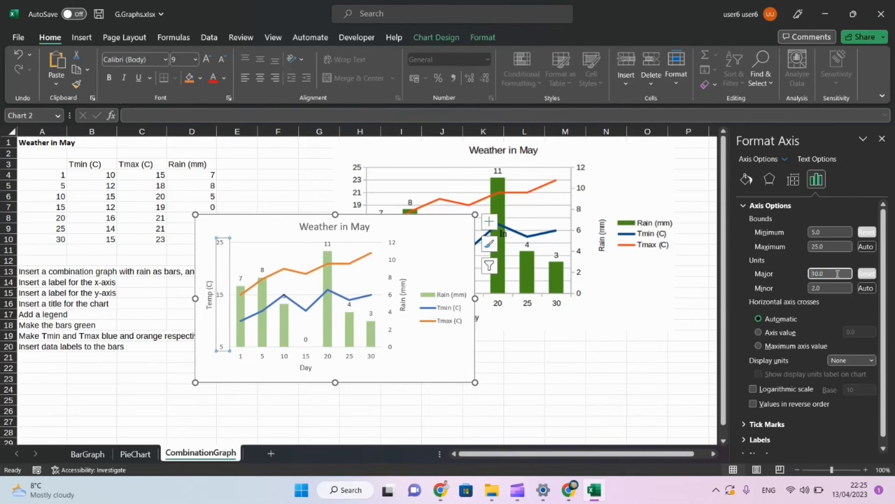
pyautogui.moveTo(837, 274); pyautogui.dragTo(797, 257)
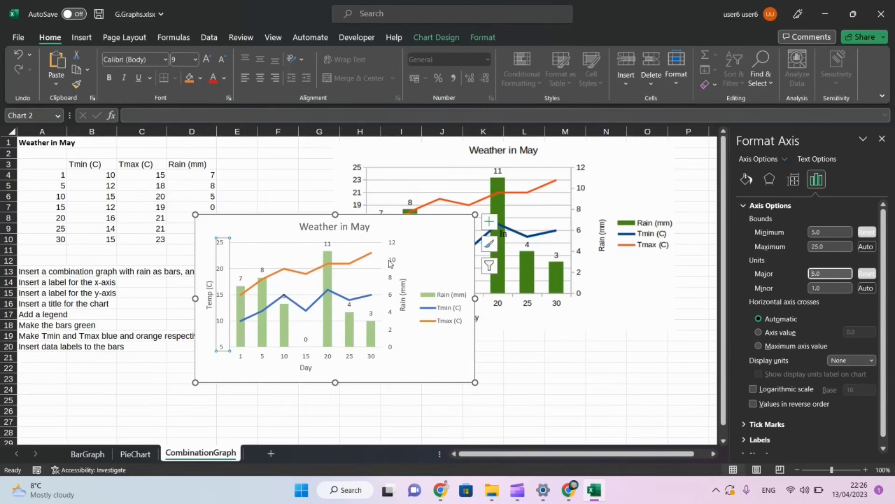
pyautogui.click(390, 263)
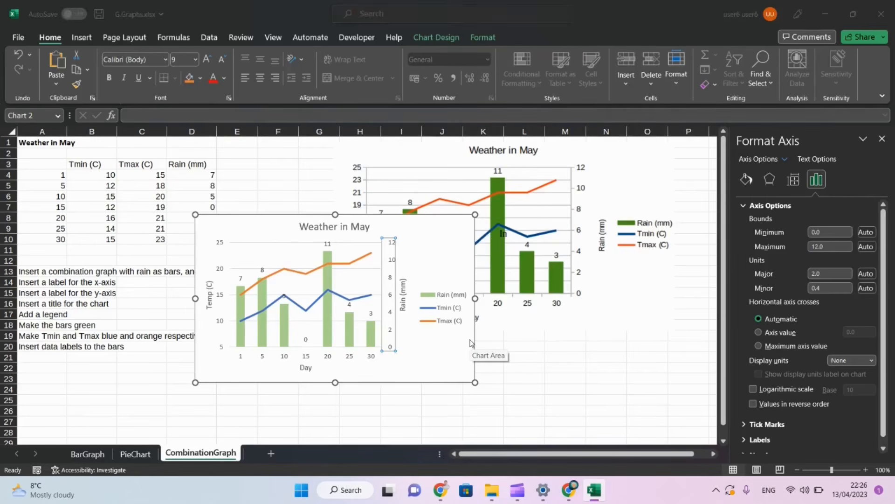
# - In the Google Docs A.Checklist, tick off Set axis scale maximum, Set axis scale minimum, Set data interval and the parent item Format the graph chart
pyautogui.hotkey('alt', 'Tab')
pyautogui.hotkey('alt', 'Tab')
pyautogui.hotkey('alt', 'shift', 'Tab')
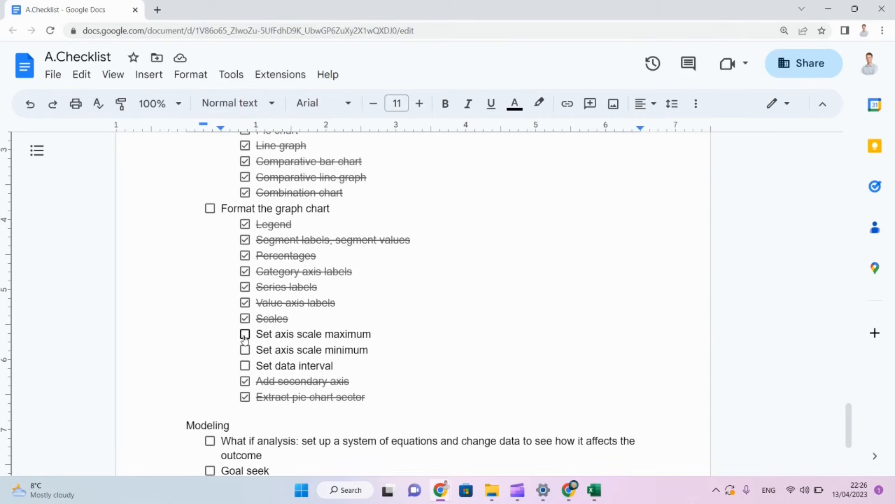
pyautogui.click(245, 334)
pyautogui.click(246, 350)
pyautogui.click(245, 350)
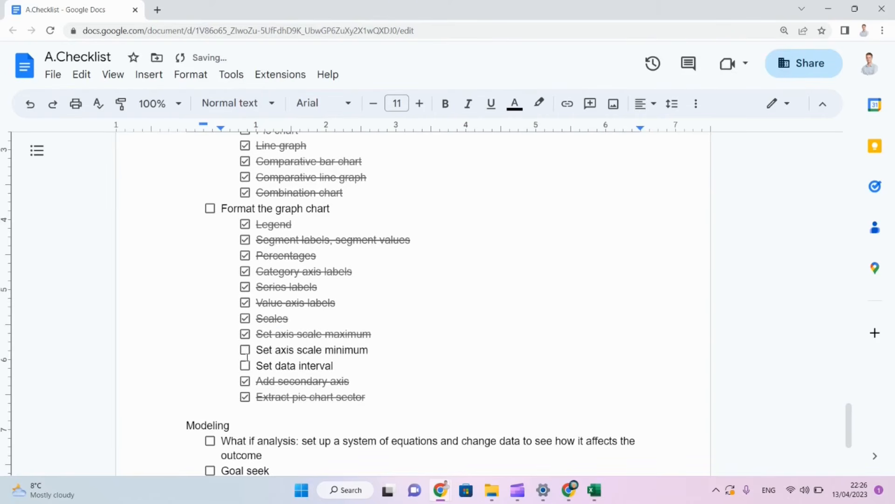
pyautogui.click(245, 349)
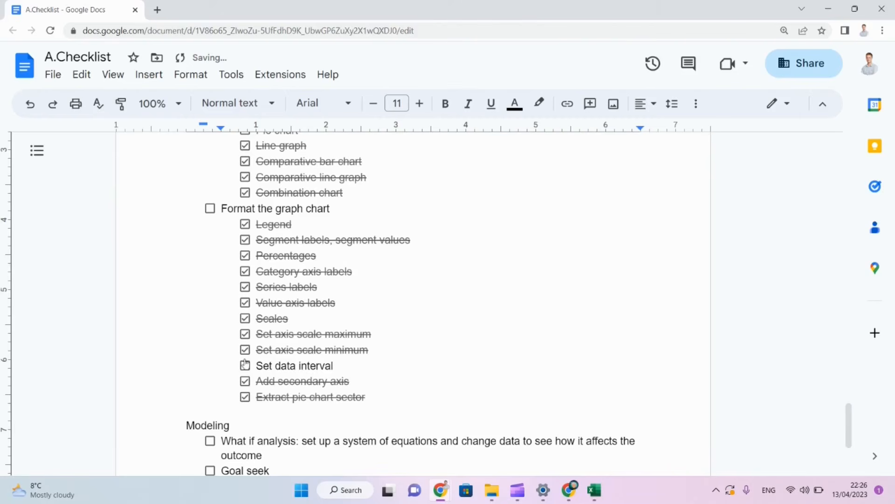
pyautogui.click(245, 366)
pyautogui.click(210, 208)
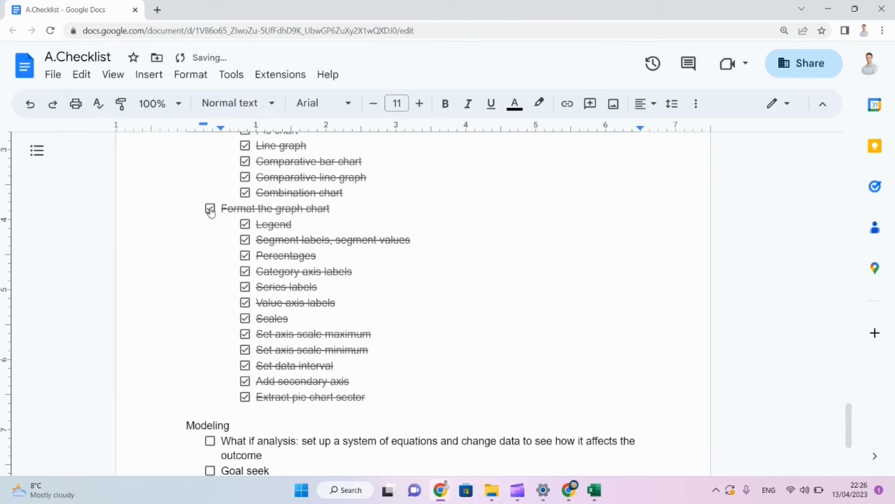
# - Check the Modeling items in the checklist, and return to Excel to close G.Graphs.xlsx without saving the changes
pyautogui.scroll(-3, 187, 339)
pyautogui.scroll(-1, 187, 340)
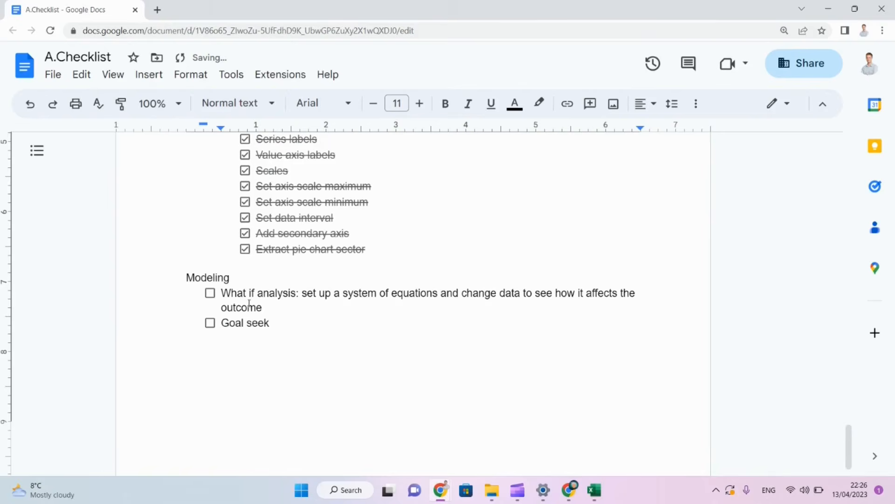
pyautogui.moveTo(244, 292); pyautogui.dragTo(237, 322)
pyautogui.hotkey('alt', 'Tab')
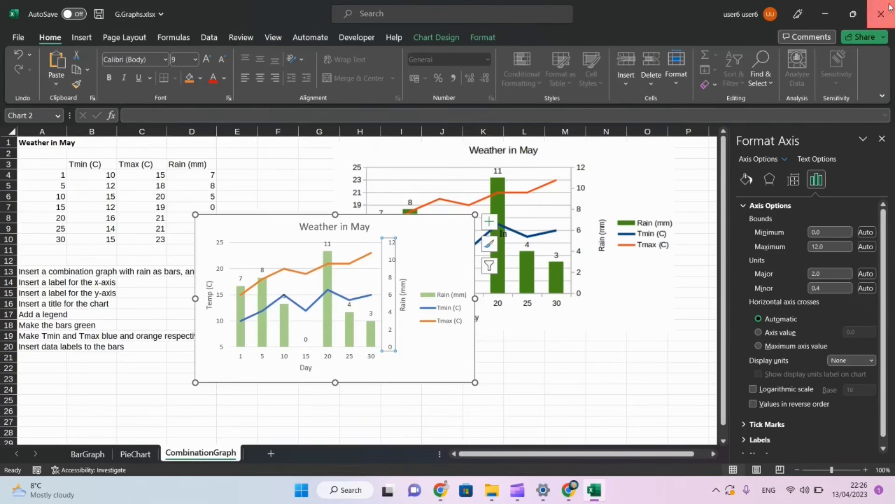
pyautogui.click(890, 6)
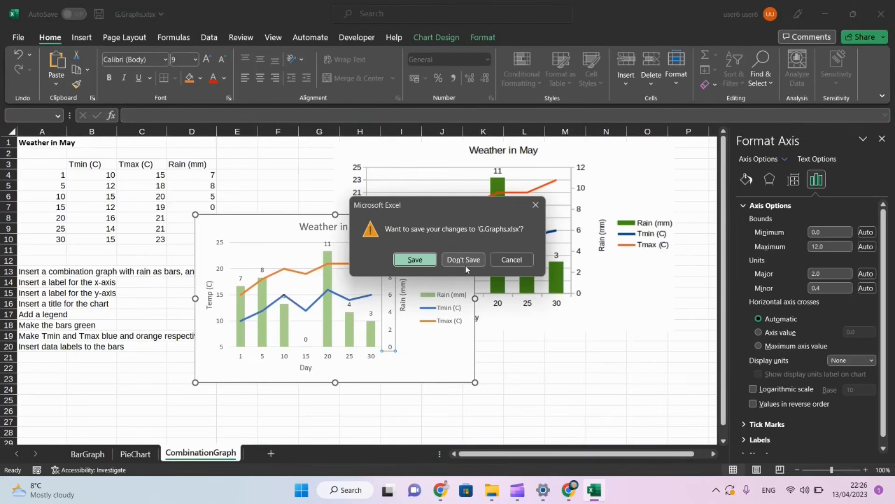
pyautogui.click(464, 260)
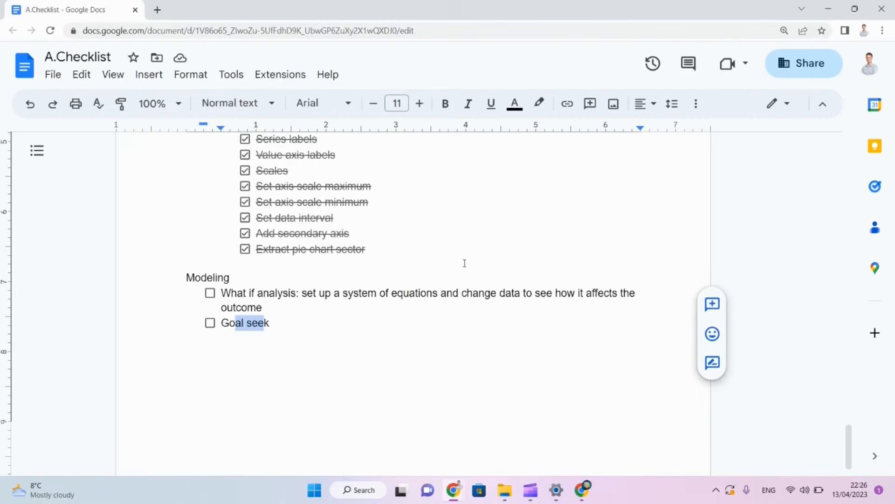
# - Switch to the Final folder in File Explorer and open H.Modelling.xlsx
pyautogui.hotkey('alt', 'Tab')
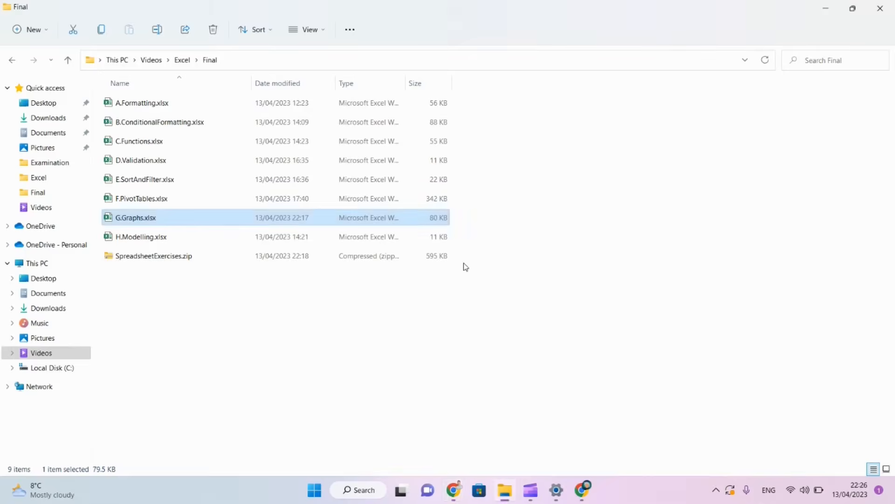
pyautogui.click(186, 243)
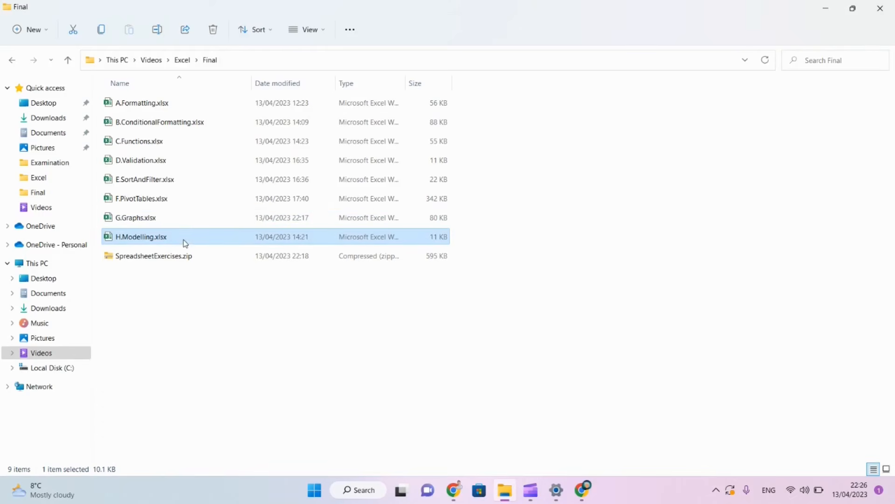
pyautogui.doubleClick(185, 243)
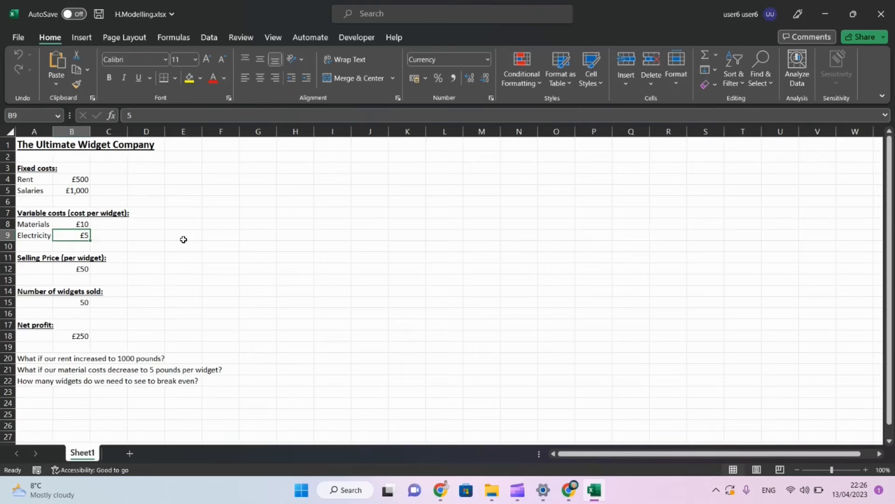
# - Examine the widget company's fixed costs, variable costs, selling price and number of widgets sold by going through their cells in column B
pyautogui.press('Up')
pyautogui.press('Up')
pyautogui.press('Up')
pyautogui.press('Up')
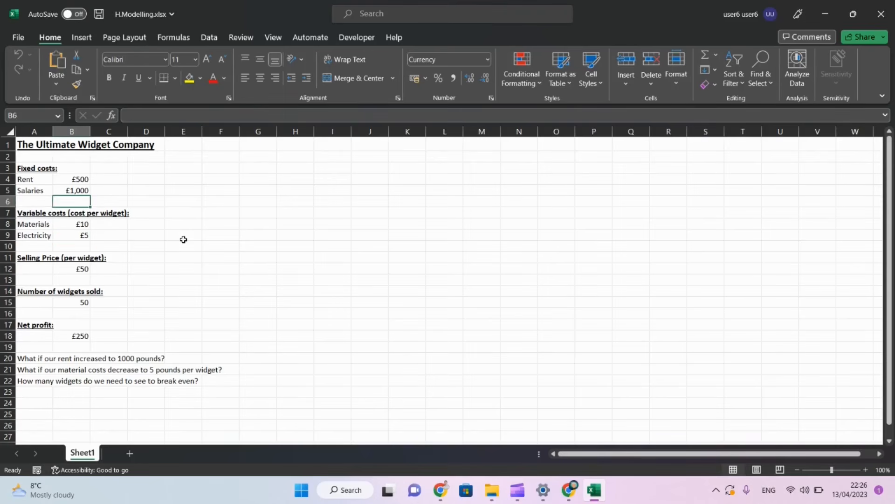
pyautogui.press('Up')
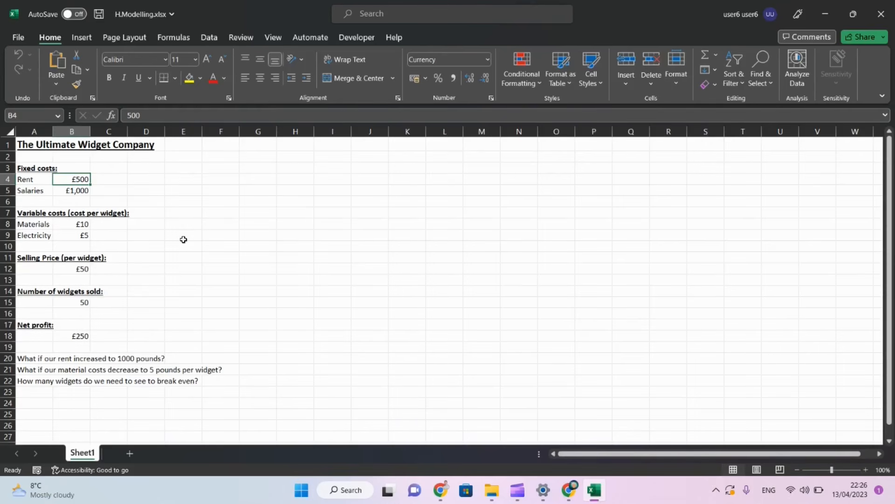
pyautogui.press('Down')
pyautogui.press('Down')
pyautogui.press('Down')
pyautogui.press('Down')
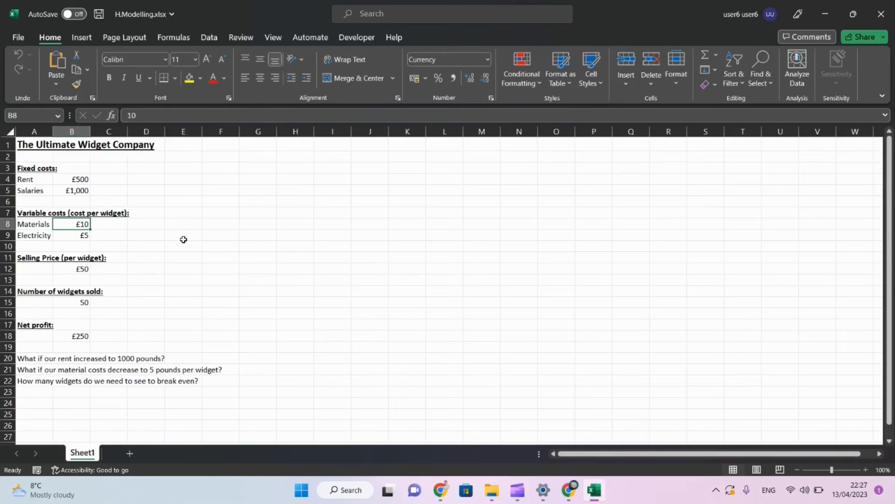
pyautogui.press('Down')
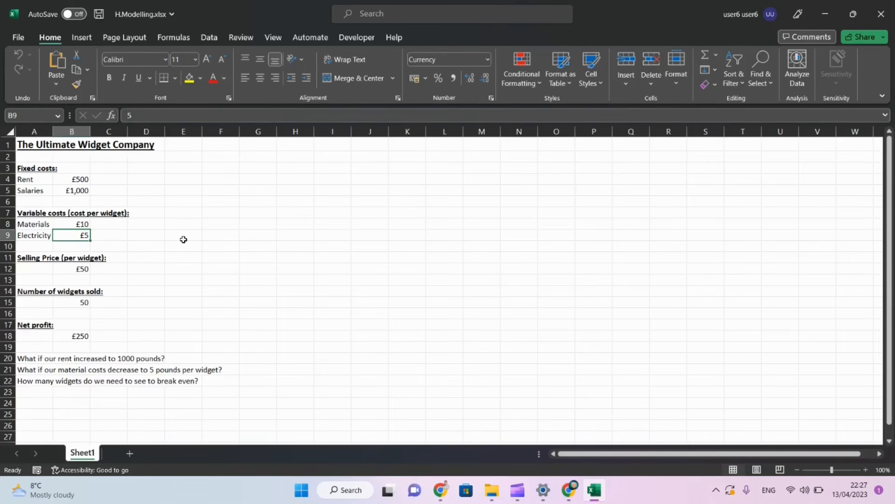
pyautogui.press('Down')
pyautogui.press('Down')
pyautogui.press('Down')
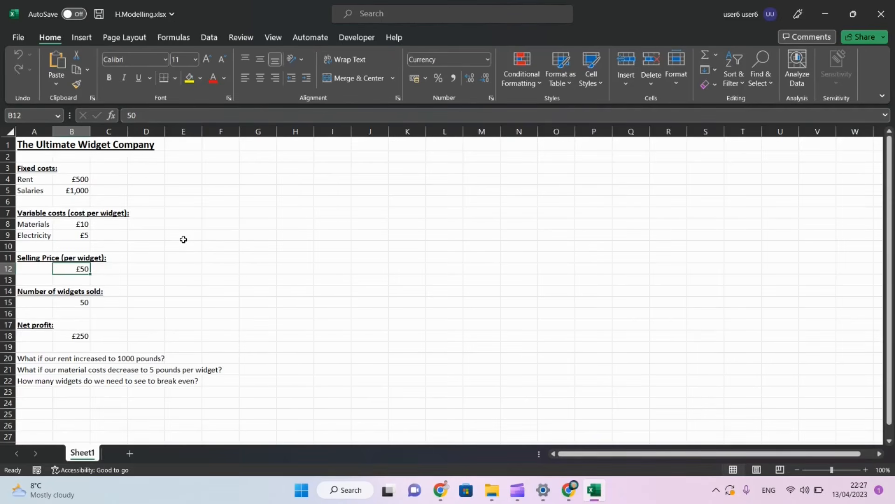
pyautogui.press('Down')
pyautogui.press('Down')
pyautogui.press('Down')
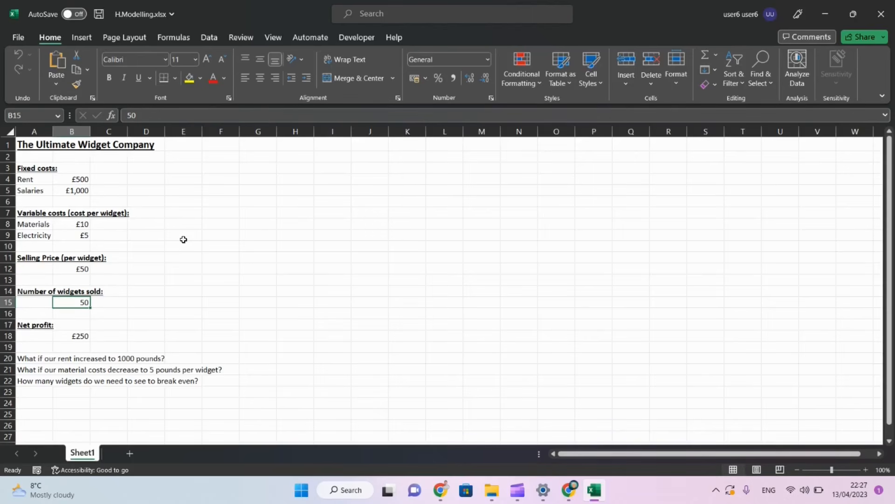
# - Examine the net profit formula in B18 and go back through the cost, selling price and sales cells it uses
pyautogui.press('Down')
pyautogui.press('Down')
pyautogui.press('Down')
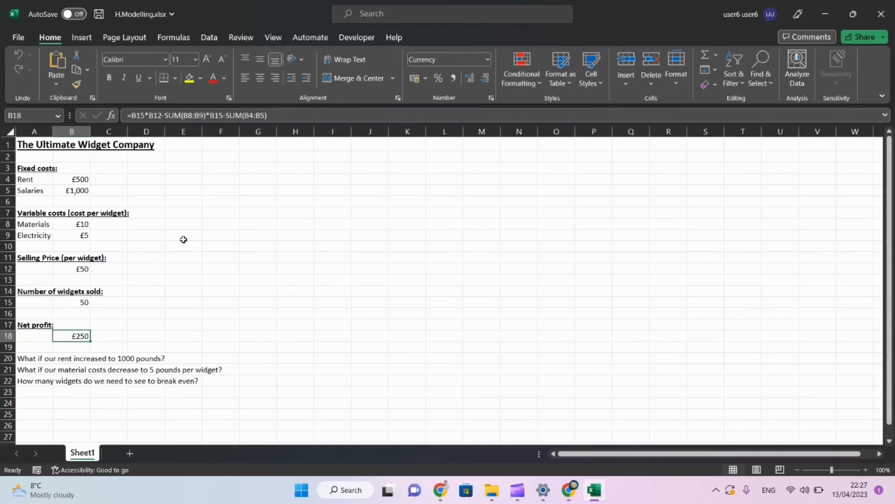
pyautogui.press('Up')
pyautogui.press('Up')
pyautogui.press('Up')
pyautogui.press('Up')
pyautogui.press('Up')
pyautogui.press('Up')
pyautogui.press('Up')
pyautogui.press('Up')
pyautogui.press('Up')
pyautogui.press('Down')
pyautogui.press('Down')
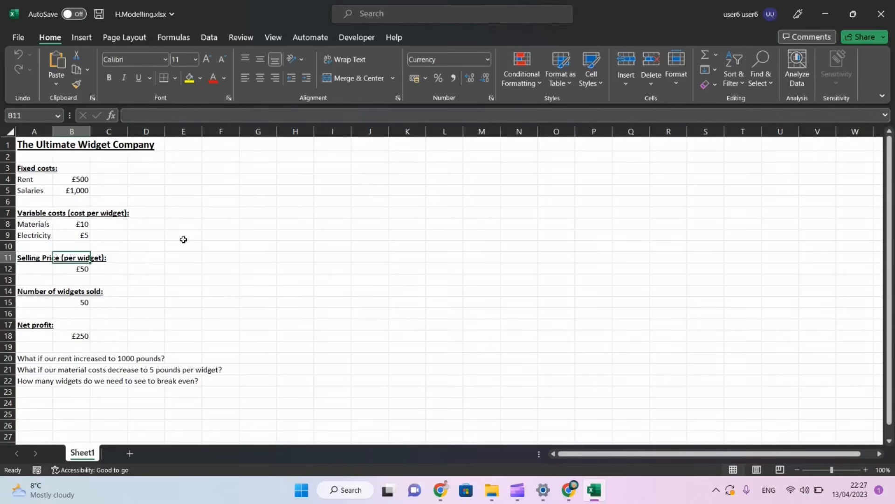
pyautogui.press('Down')
pyautogui.press('Down')
pyautogui.press('Down')
pyautogui.press('Down')
pyautogui.press('Down')
pyautogui.press('Down')
pyautogui.press('Down')
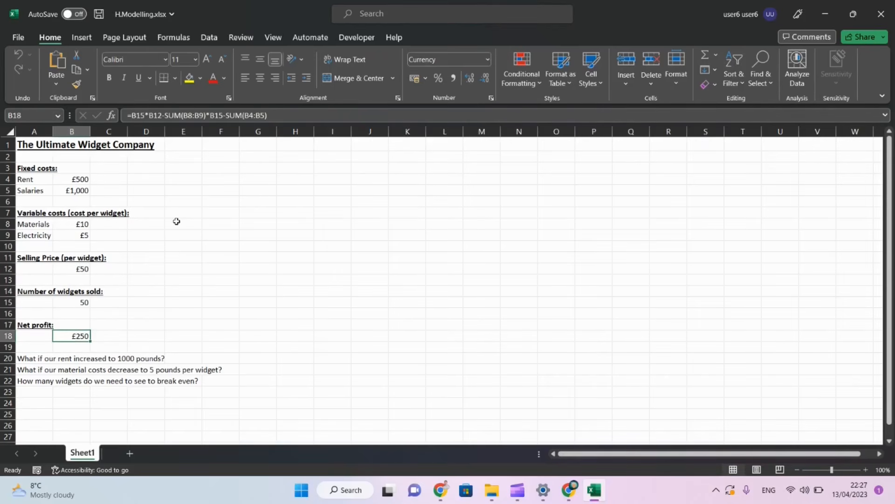
# - Work through the first what-if question in A20 by setting the rent in B4 to 1000
pyautogui.click(23, 360)
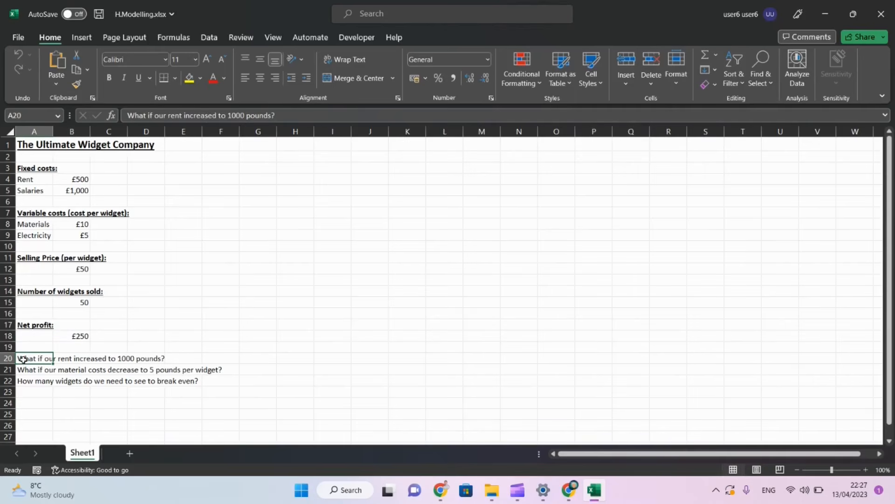
pyautogui.click(71, 182)
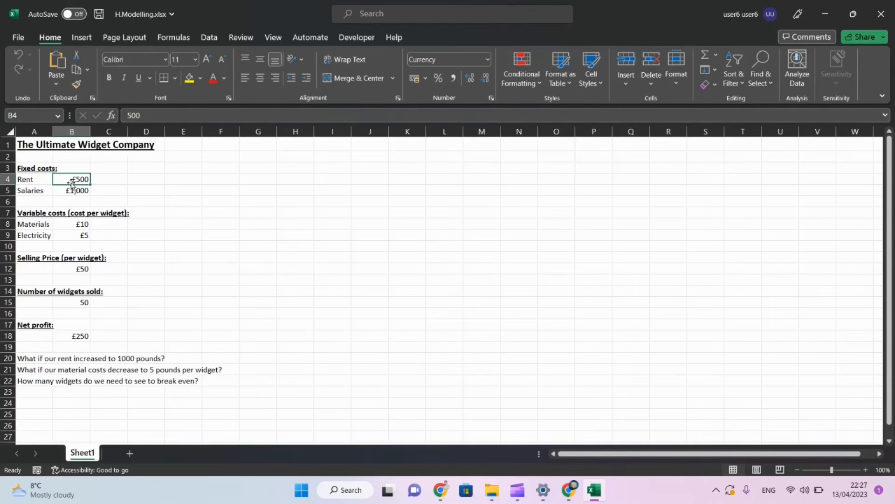
pyautogui.write('1000')
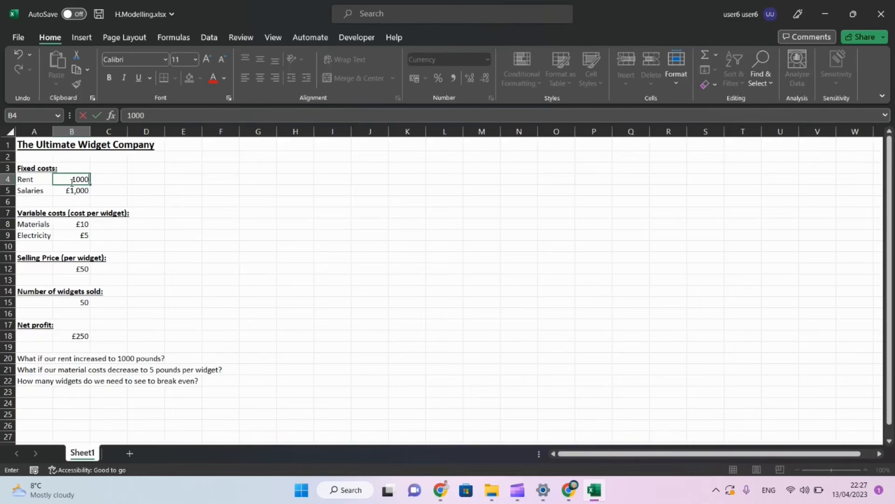
pyautogui.press('Return')
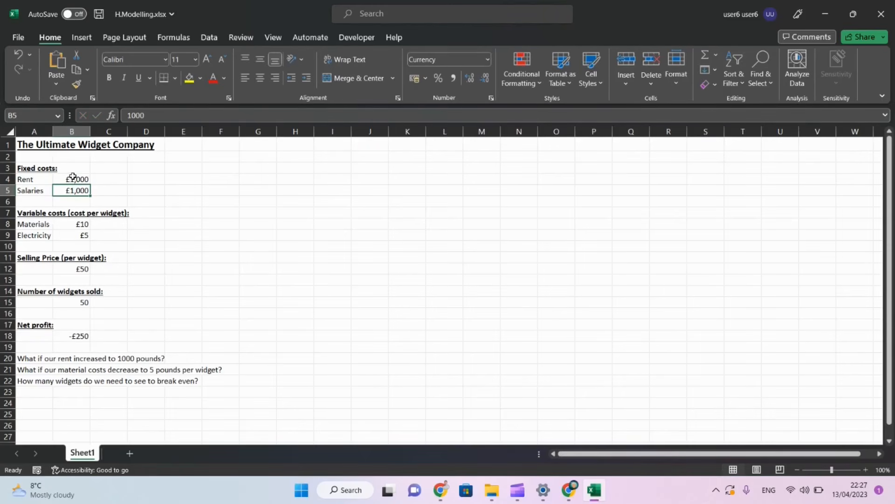
pyautogui.click(73, 179)
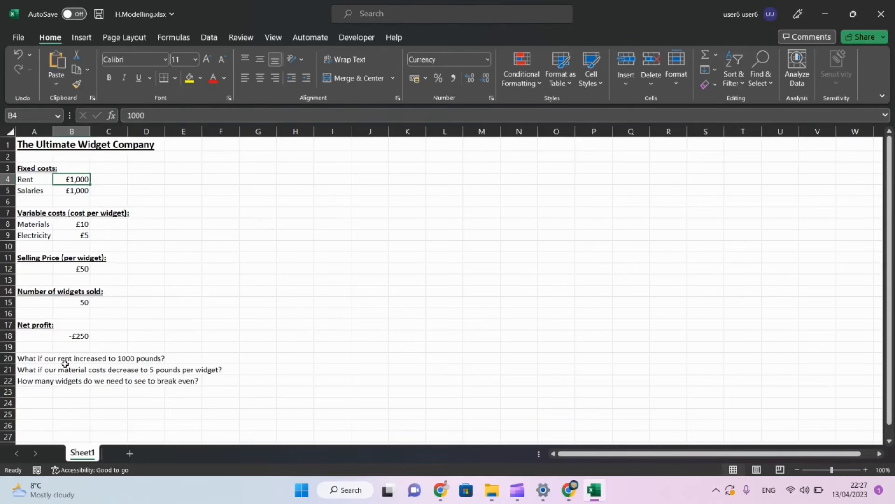
# - Try a selling price of 75 per widget in B12, and undo both the price and rent changes
pyautogui.click(79, 269)
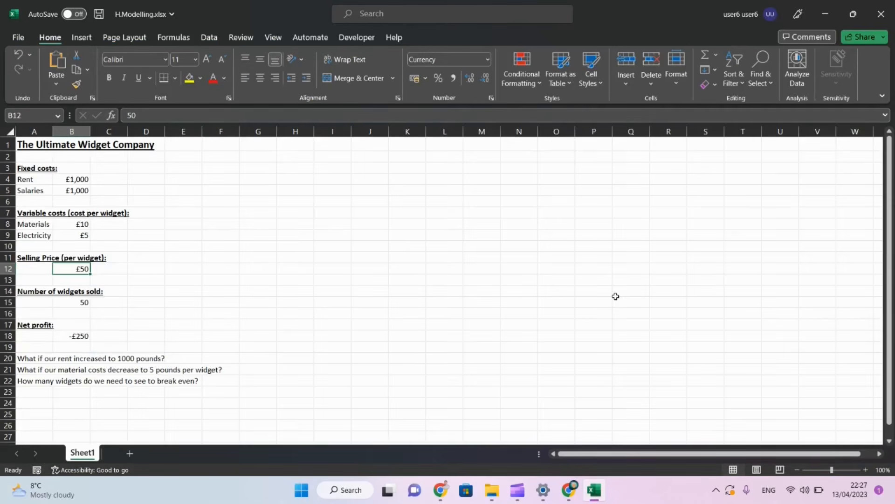
pyautogui.write('75')
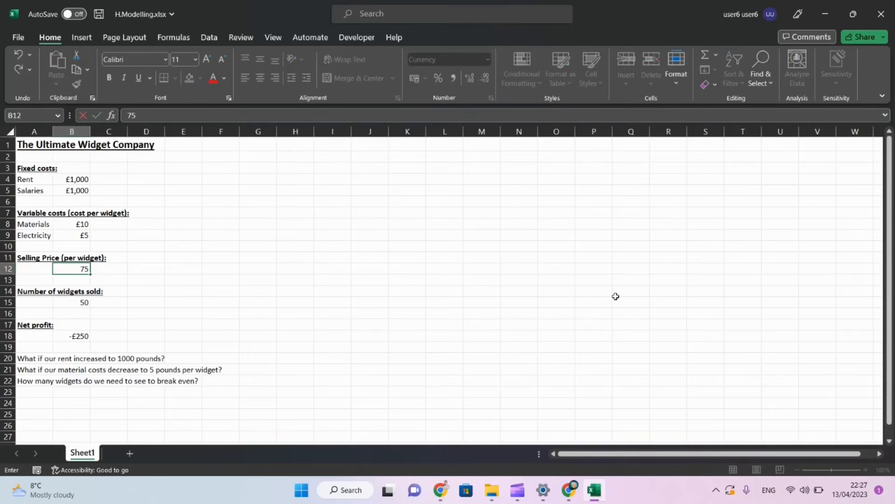
pyautogui.press('Return')
pyautogui.press('Up')
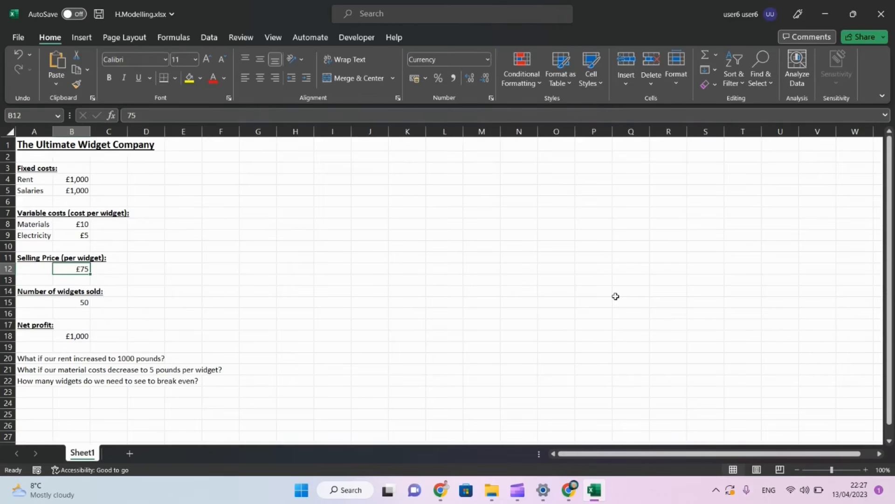
pyautogui.hotkey('ctrl', 'z')
pyautogui.hotkey('ctrl', 'z')
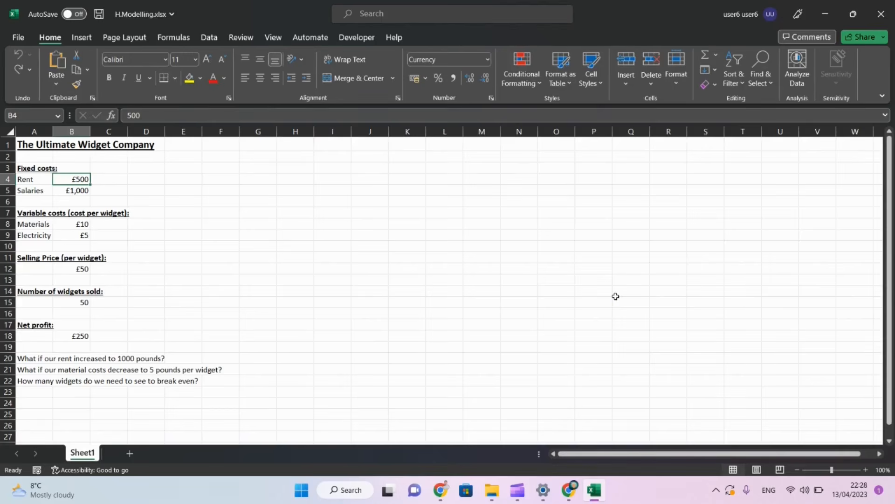
# - Try a materials cost of 5 per widget in B8 and undo the change
pyautogui.press('Down')
pyautogui.press('Down')
pyautogui.press('Down')
pyautogui.press('Down')
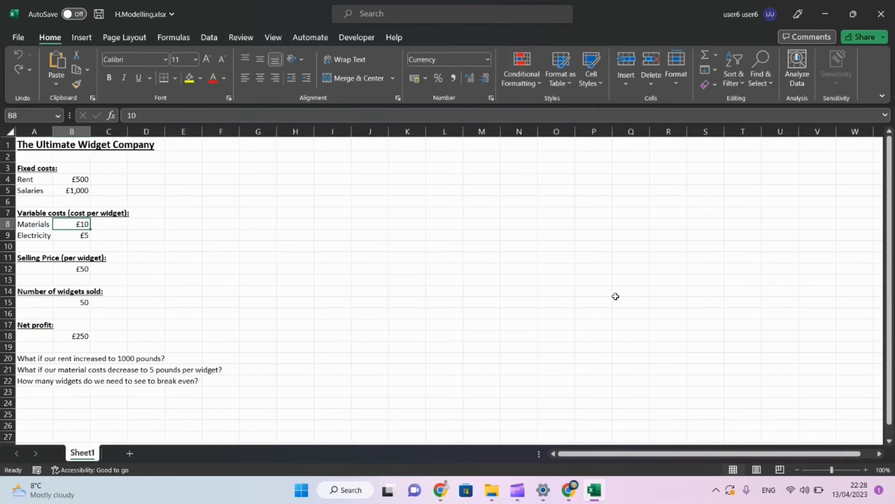
pyautogui.write('5')
pyautogui.press('Return')
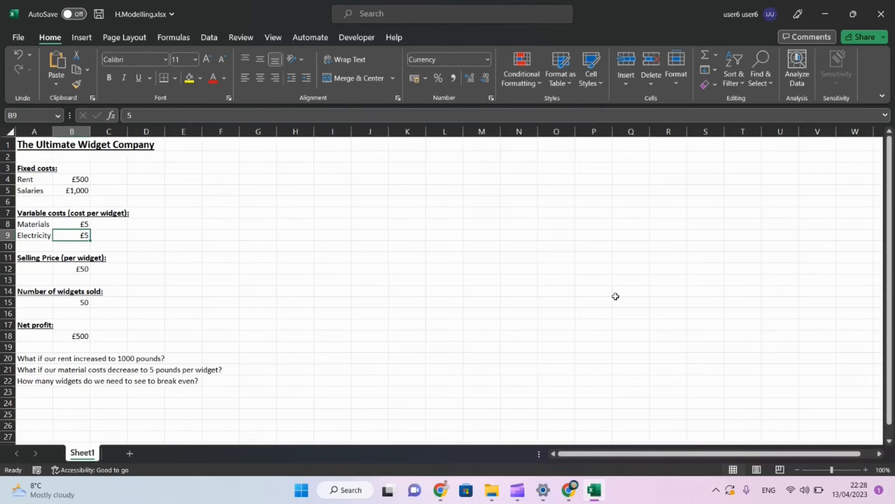
pyautogui.hotkey('ctrl', 'z')
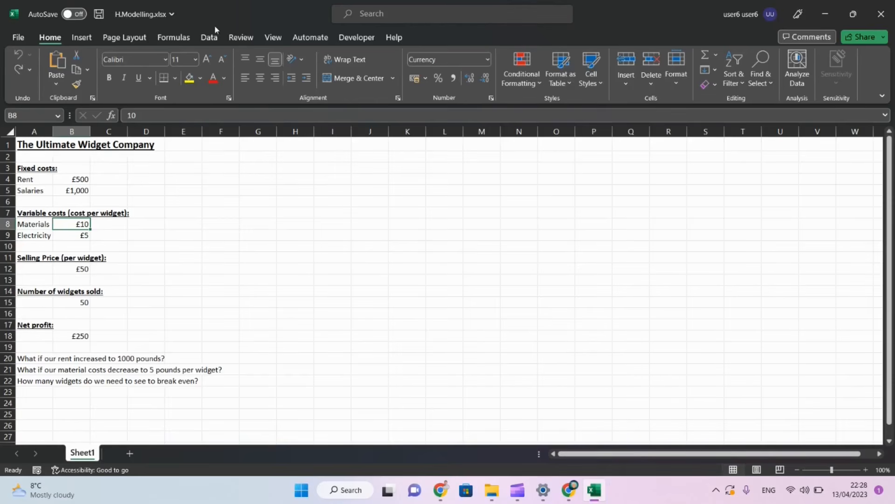
# - Start a new scenario in the Scenario Manager and name it "What if the rent goes up?"
pyautogui.click(210, 39)
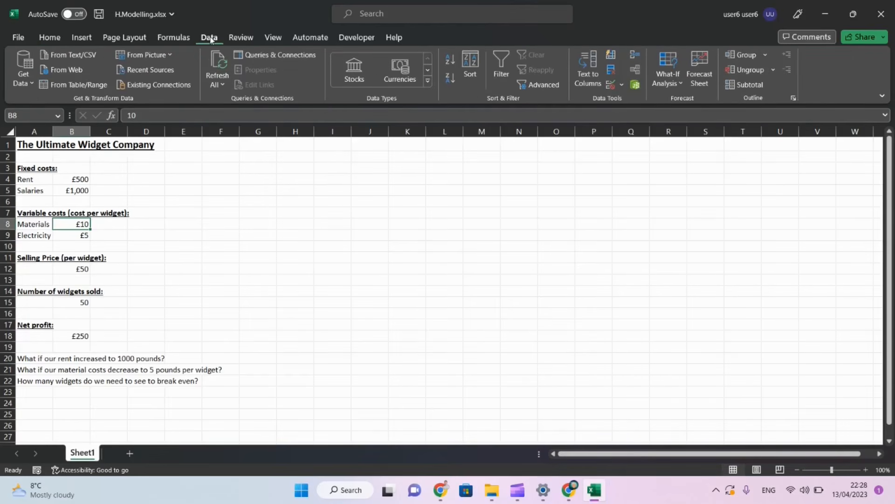
pyautogui.click(677, 83)
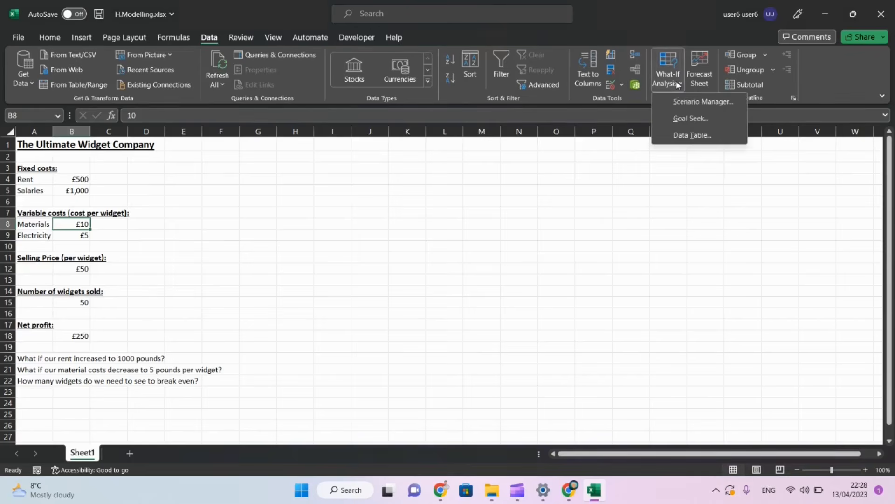
pyautogui.click(689, 103)
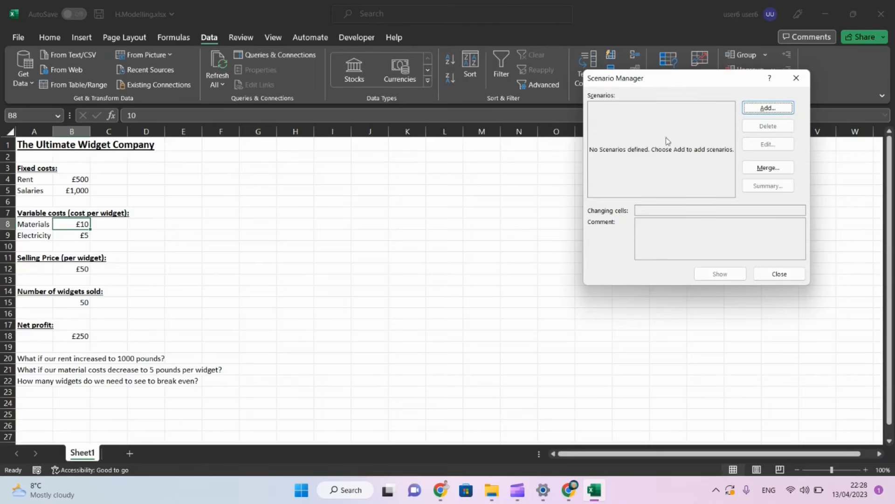
pyautogui.click(767, 108)
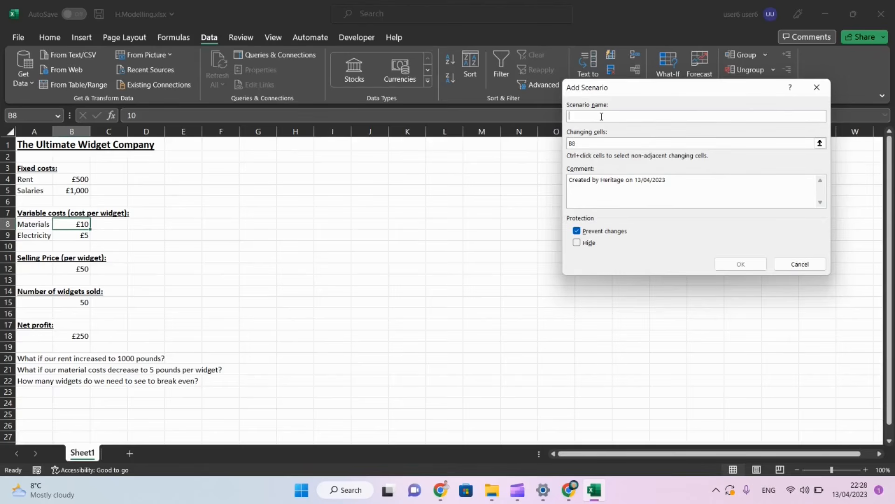
pyautogui.write('What')
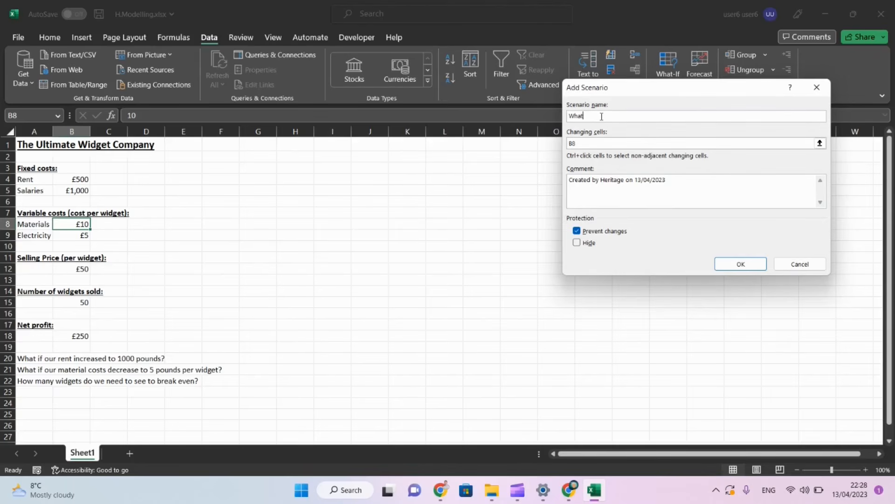
pyautogui.write(' if the rent goes up?')
# - Make rent cell B4 the scenario's changing cell and give it the value 1000
pyautogui.click(651, 144)
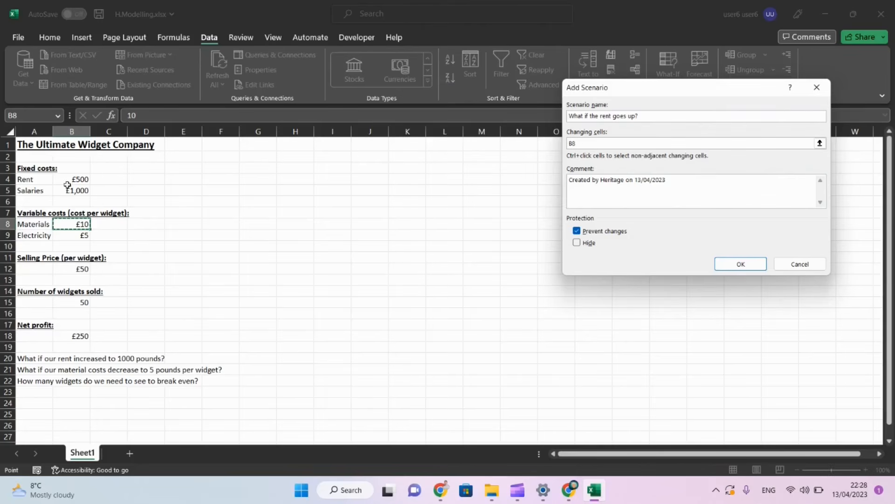
pyautogui.press('Tab')
pyautogui.press('BackSpace')
pyautogui.write('4')
pyautogui.click(738, 265)
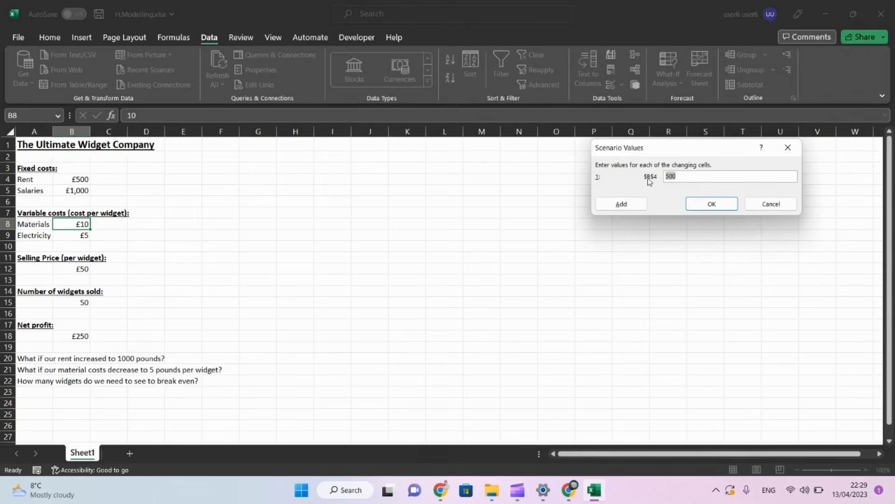
pyautogui.moveTo(685, 179); pyautogui.dragTo(663, 176)
pyautogui.write('1000')
pyautogui.click(707, 206)
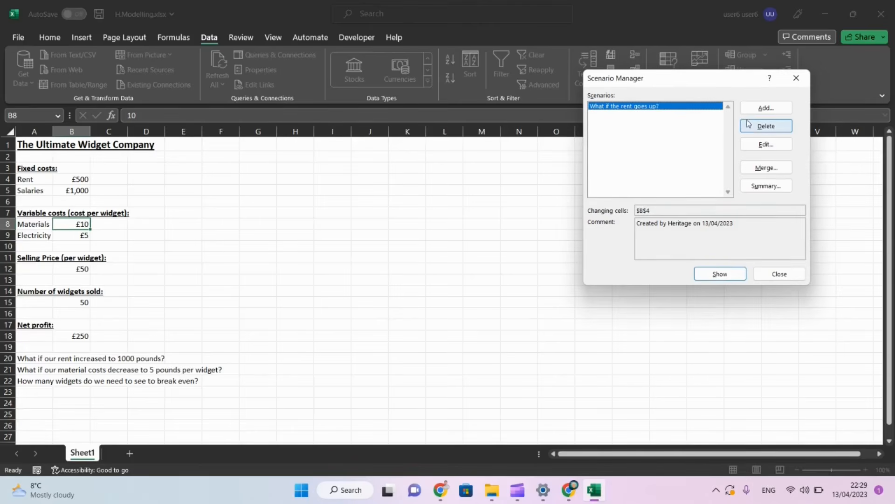
# - Add a second scenario named "What if we get a cheaper material supplier?"
pyautogui.click(751, 109)
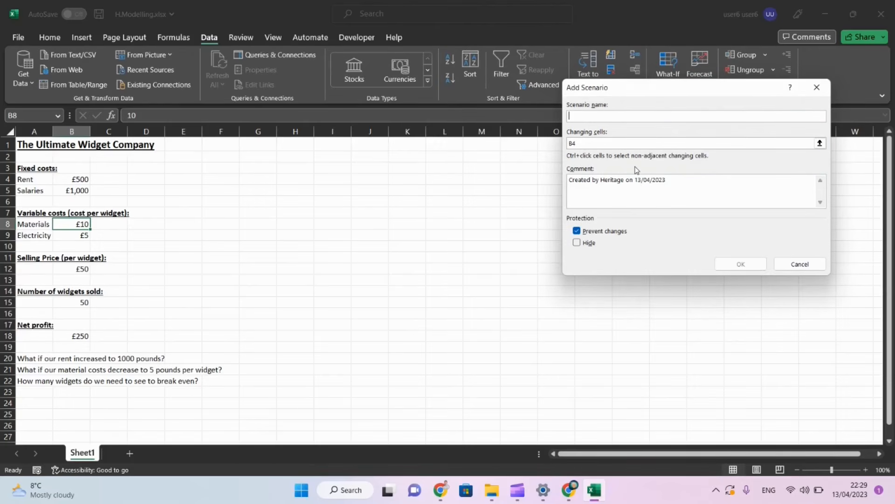
pyautogui.write('Wh')
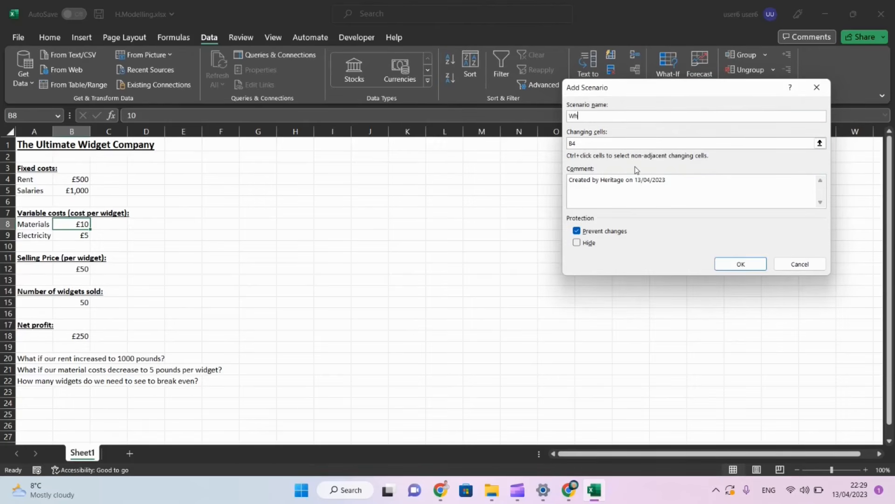
pyautogui.write('at if the ')
pyautogui.write('mat')
pyautogui.write('erial f')
pyautogui.press('BackSpace')
pyautogui.press('BackSpace')
pyautogui.press('BackSpace')
pyautogui.press('BackSpace')
pyautogui.press('BackSpace')
pyautogui.write('we get a cheaper')
pyautogui.press('End')
pyautogui.write('supplier')
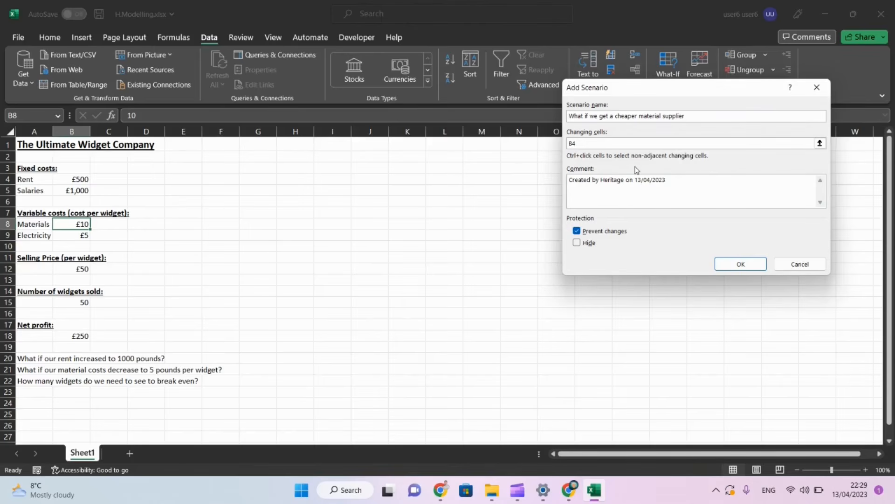
pyautogui.write('?')
# - Make materials cell B8 the second scenario's changing cell and give it the value 5
pyautogui.click(577, 144)
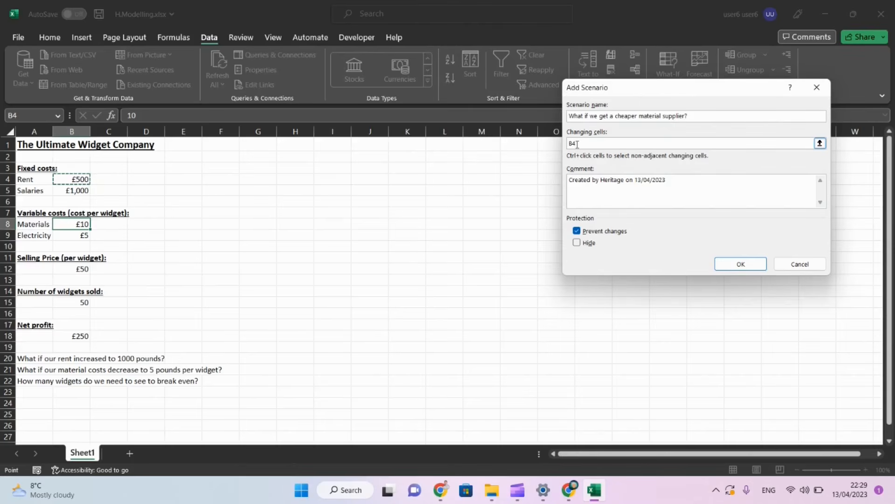
pyautogui.press('BackSpace')
pyautogui.write('8')
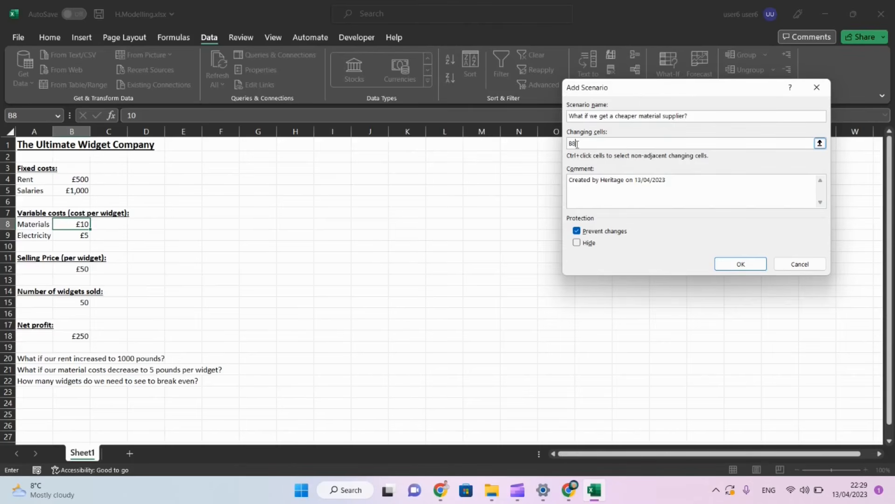
pyautogui.click(722, 264)
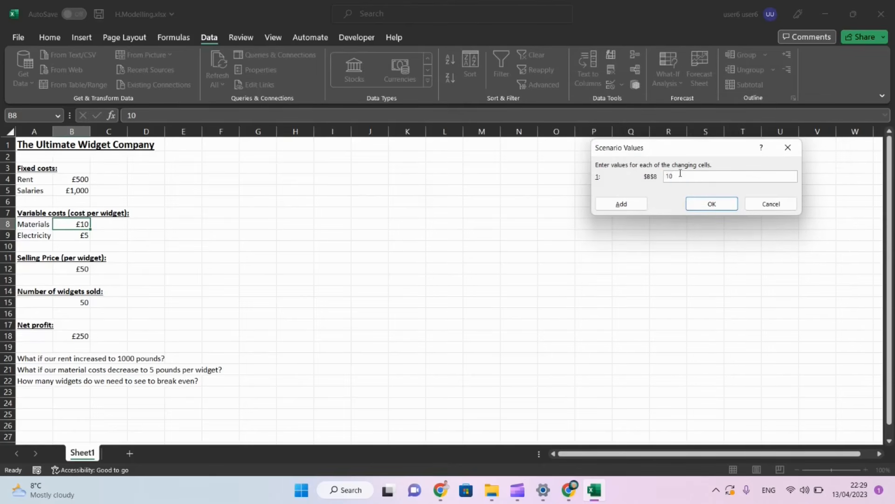
pyautogui.write('5')
pyautogui.click(701, 205)
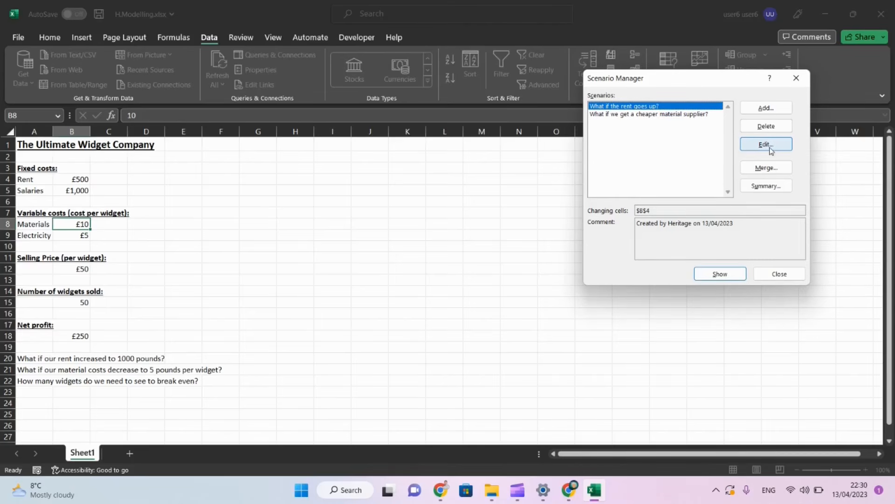
# - Generate a scenario summary report using net profit cell B18 as the result cell
pyautogui.click(753, 187)
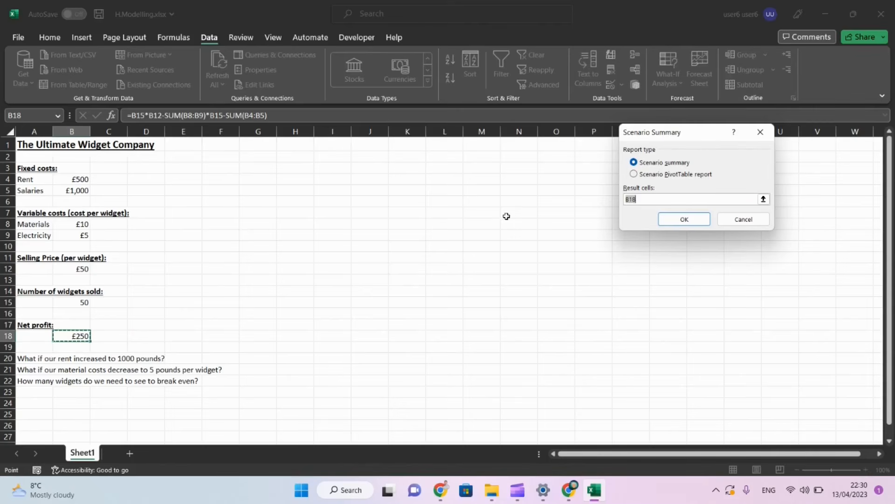
pyautogui.click(693, 221)
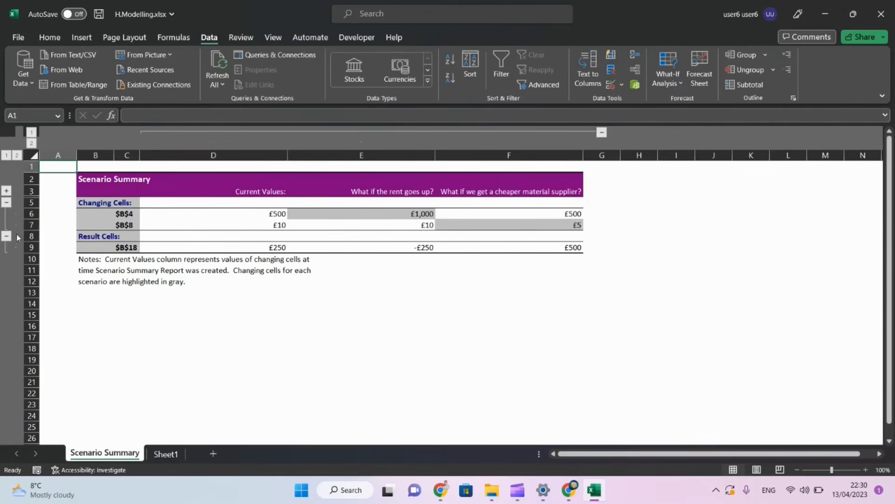
# - Collapse and re-expand the Changing Cells and Result Cells groups in the summary, and check the current-values result in D9
pyautogui.click(6, 203)
pyautogui.click(6, 203)
pyautogui.click(6, 237)
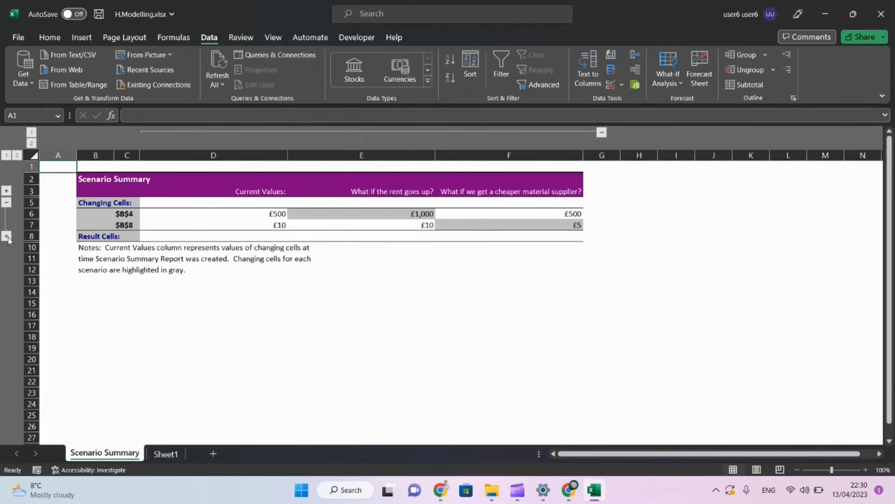
pyautogui.click(6, 236)
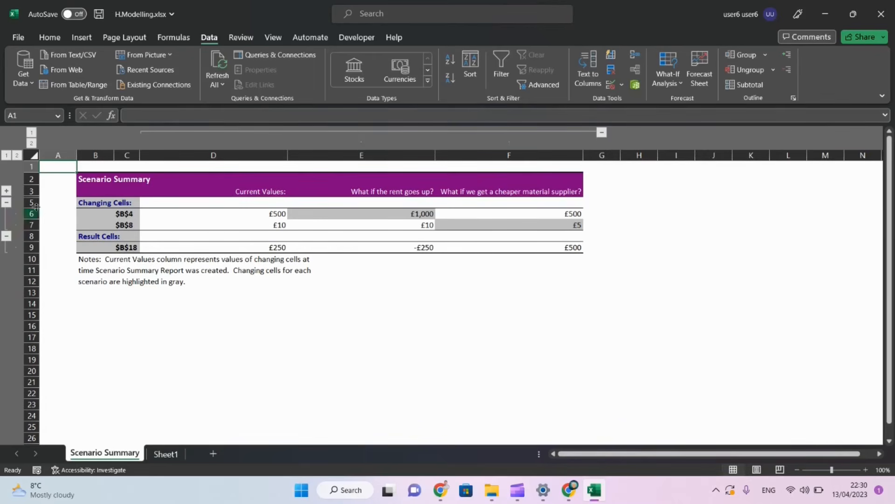
pyautogui.click(282, 252)
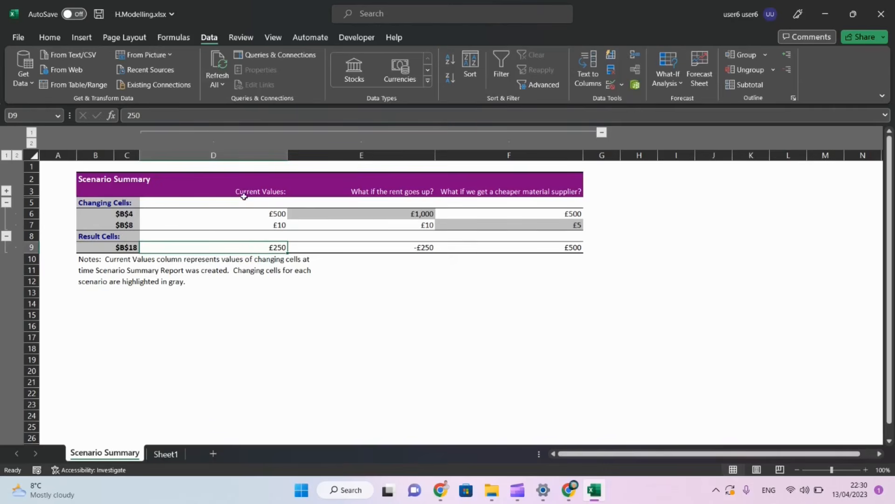
# - Check the net profit results for the rent increase and cheaper material supplier scenarios in E9 and F9
pyautogui.click(398, 191)
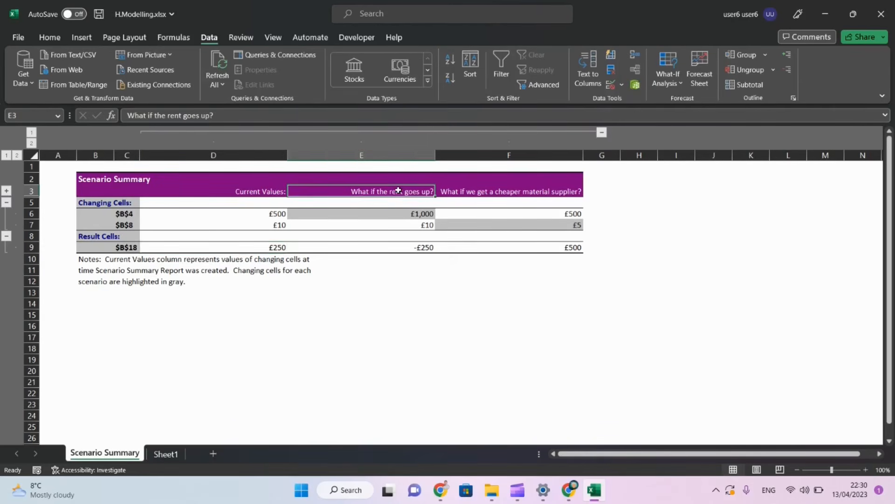
pyautogui.click(398, 248)
pyautogui.click(523, 192)
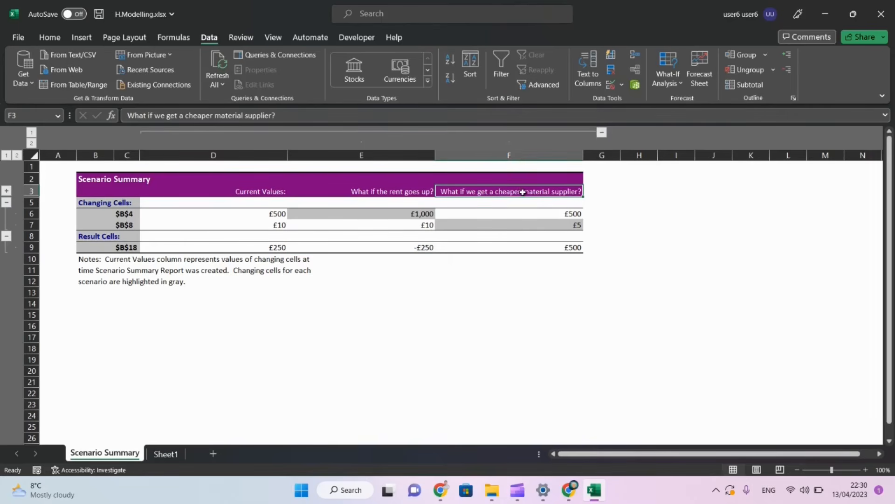
pyautogui.click(521, 246)
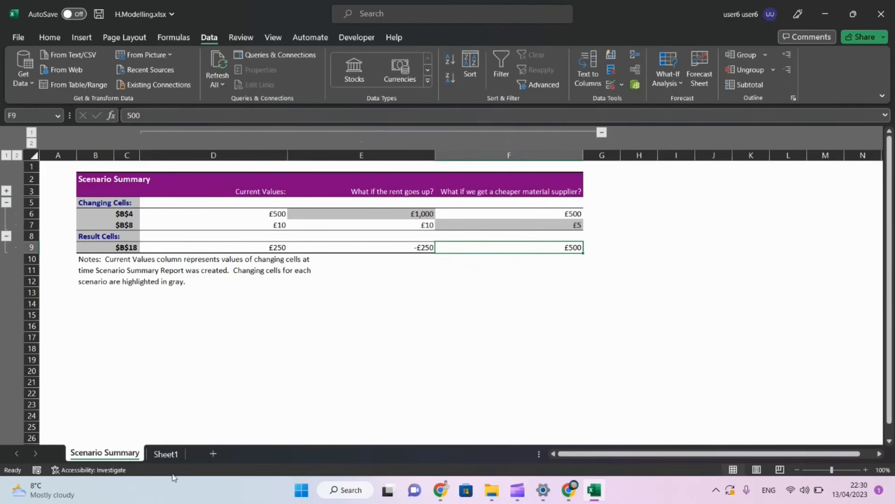
# - Generate a Scenario PivotTable report from Sheet1's scenarios, using net profit cell B18 as the result cell
pyautogui.click(167, 454)
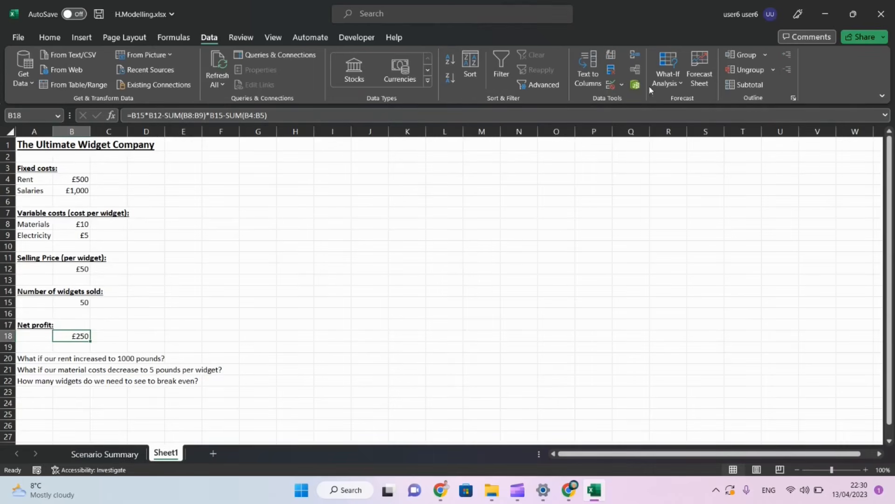
pyautogui.click(666, 83)
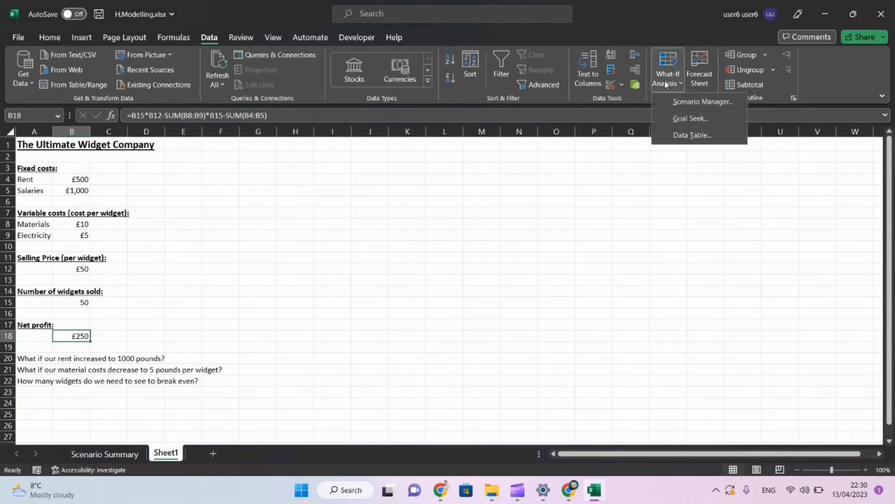
pyautogui.click(723, 99)
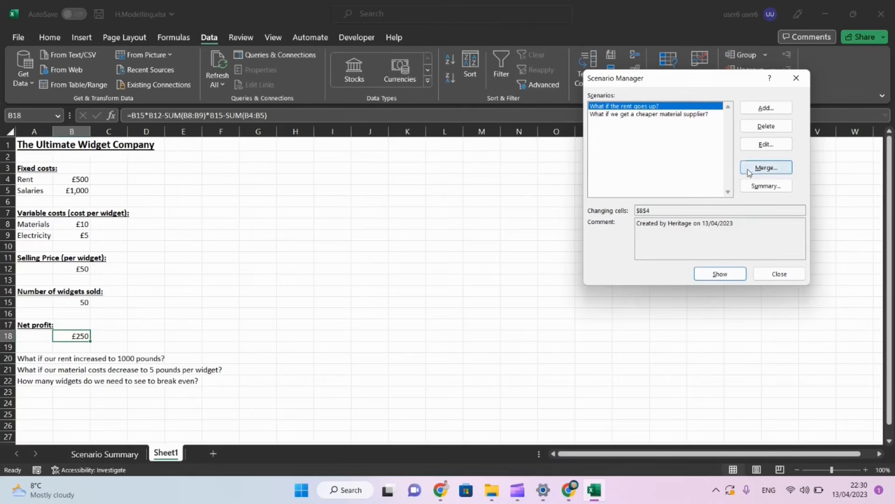
pyautogui.click(678, 113)
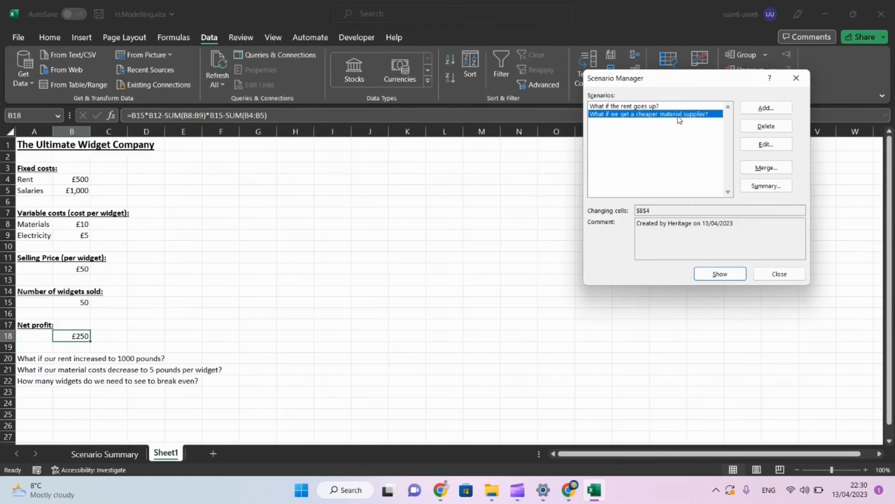
pyautogui.click(756, 187)
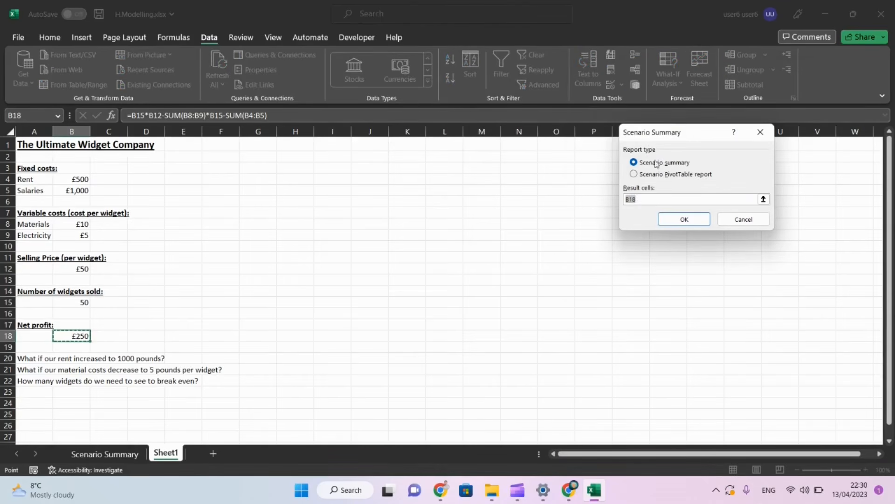
pyautogui.click(662, 174)
pyautogui.click(676, 219)
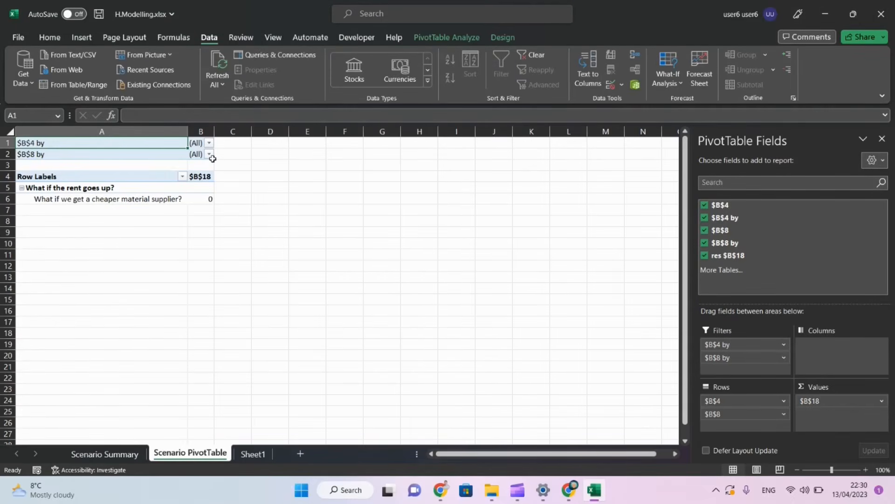
# - Delete the Scenario Summary and Scenario PivotTable sheets from the workbook
pyautogui.click(109, 454)
pyautogui.rightClick(109, 454)
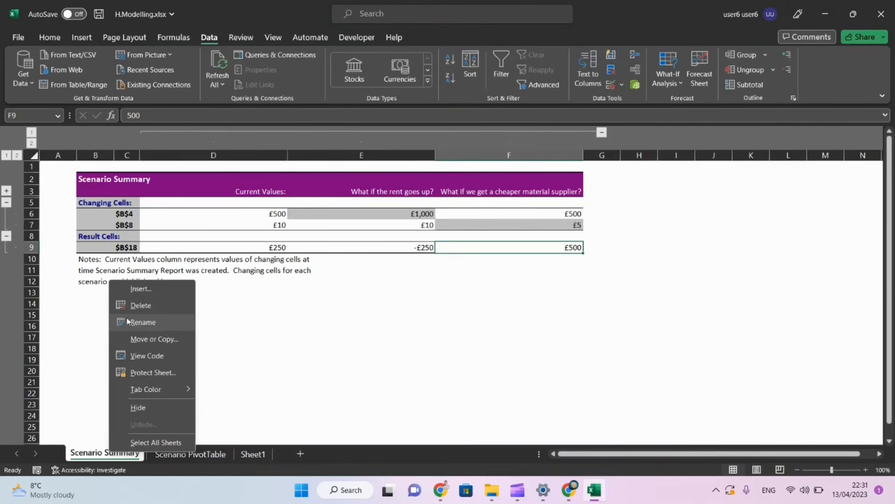
pyautogui.click(135, 306)
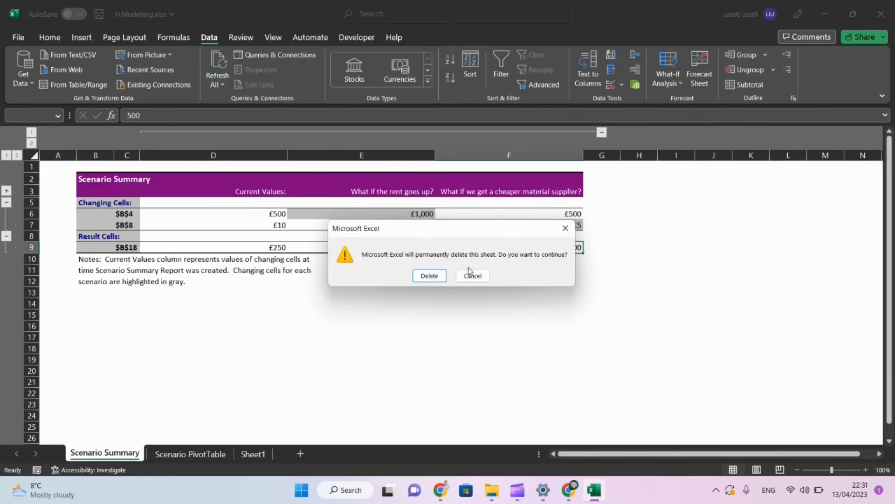
pyautogui.click(429, 275)
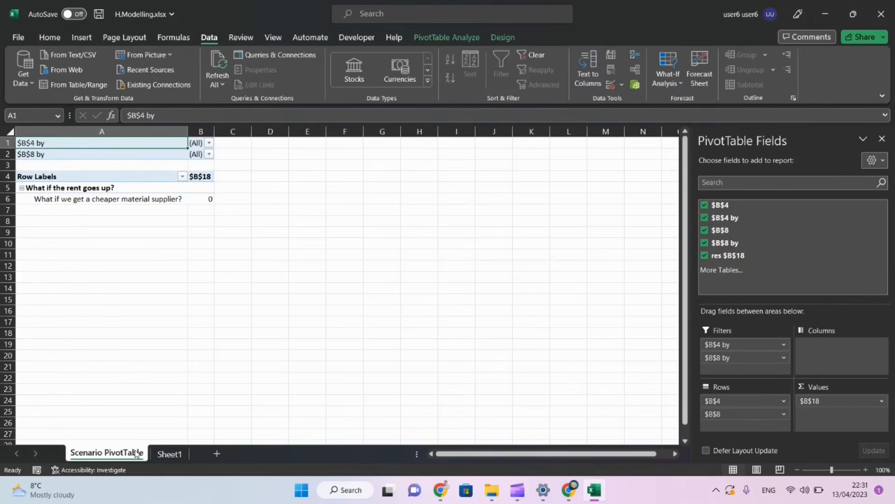
pyautogui.rightClick(136, 453)
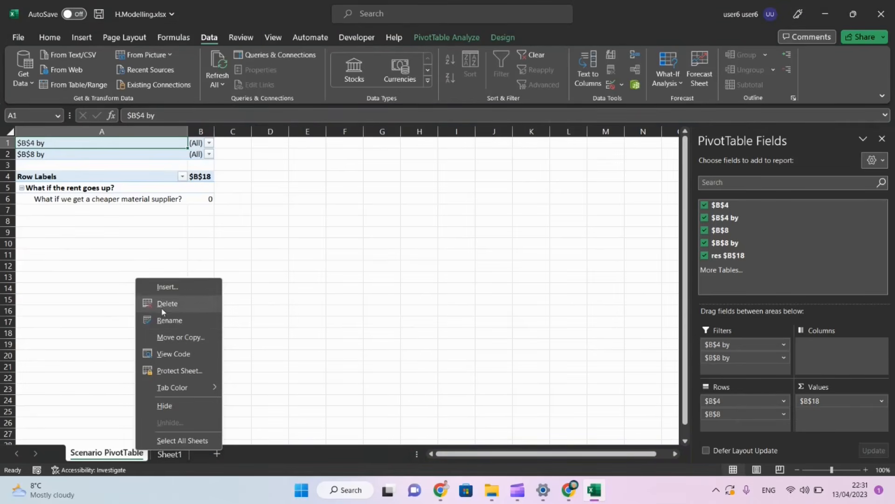
pyautogui.click(162, 308)
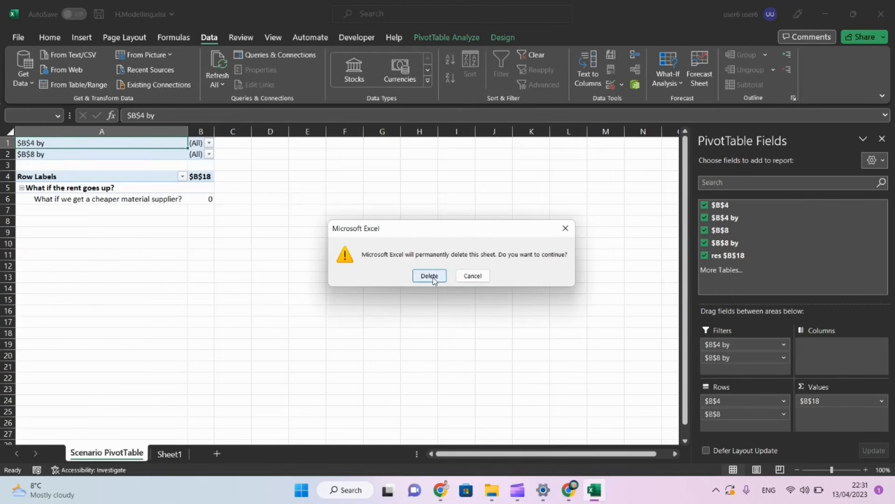
pyautogui.click(430, 276)
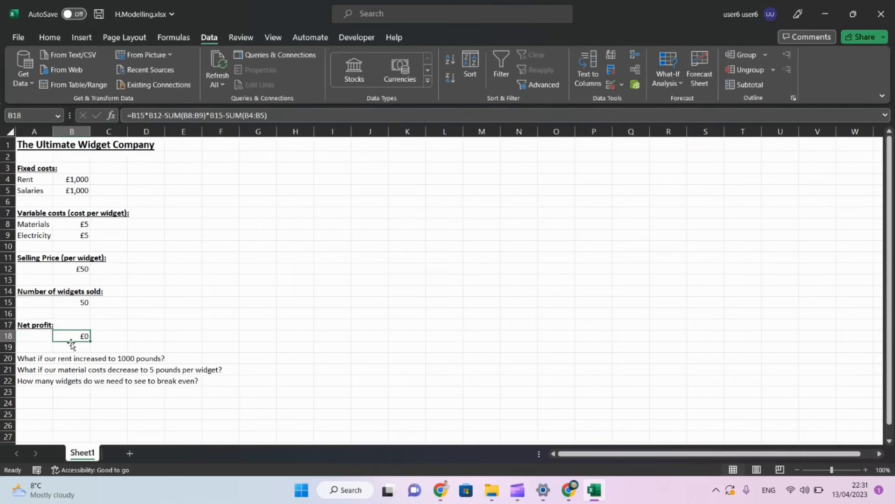
# - Set the materials cost in B8 to 10 and the rent in B4 to 500
pyautogui.click(72, 226)
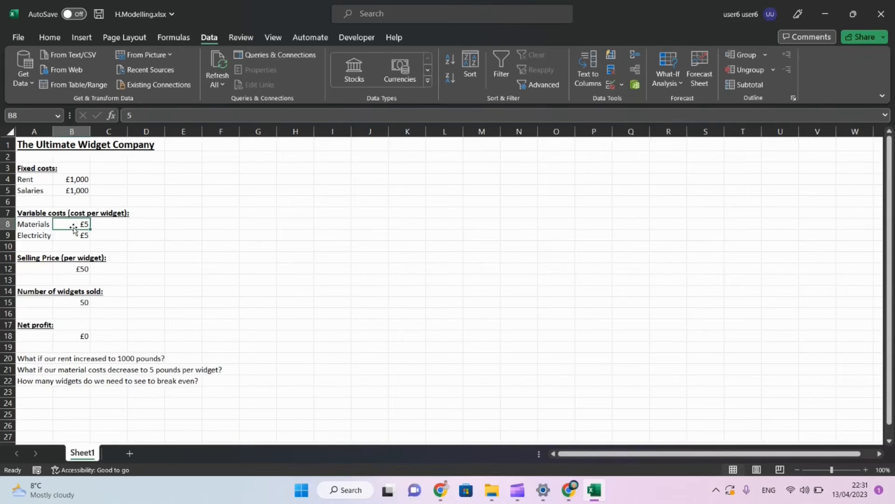
pyautogui.write('10')
pyautogui.press('Return')
pyautogui.press('Up')
pyautogui.press('Up')
pyautogui.press('Up')
pyautogui.press('Up')
pyautogui.press('Up')
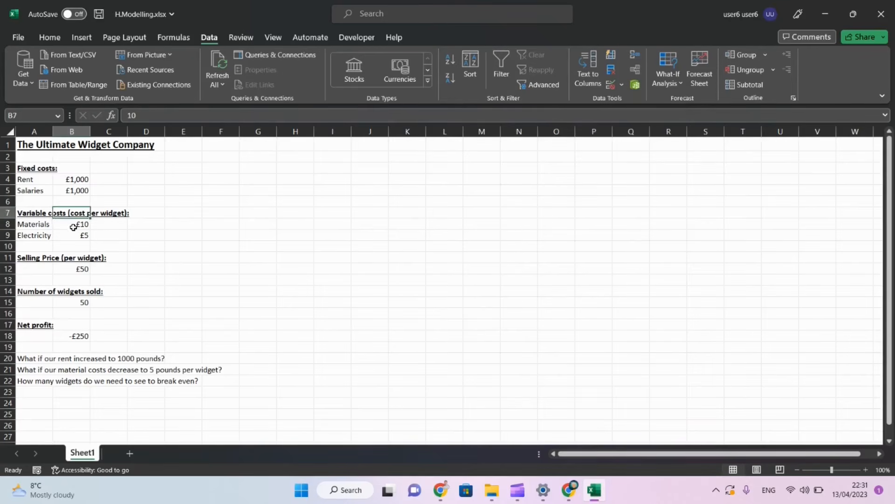
pyautogui.write('500')
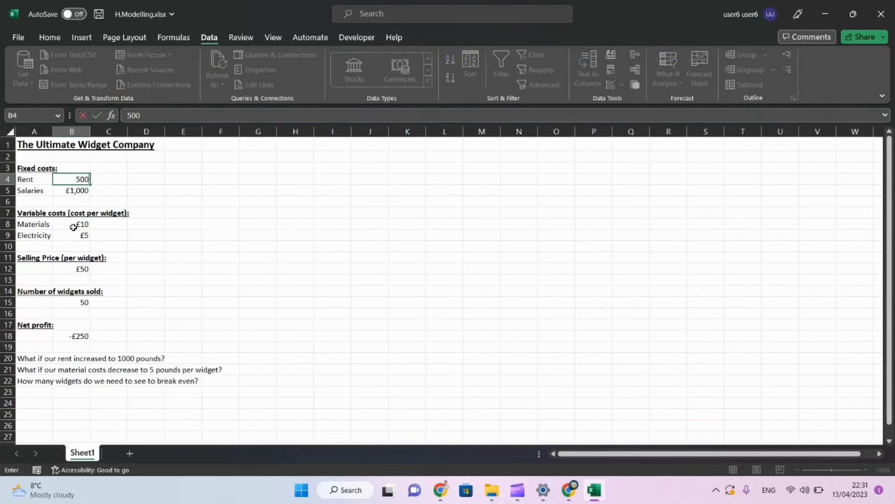
pyautogui.press('Return')
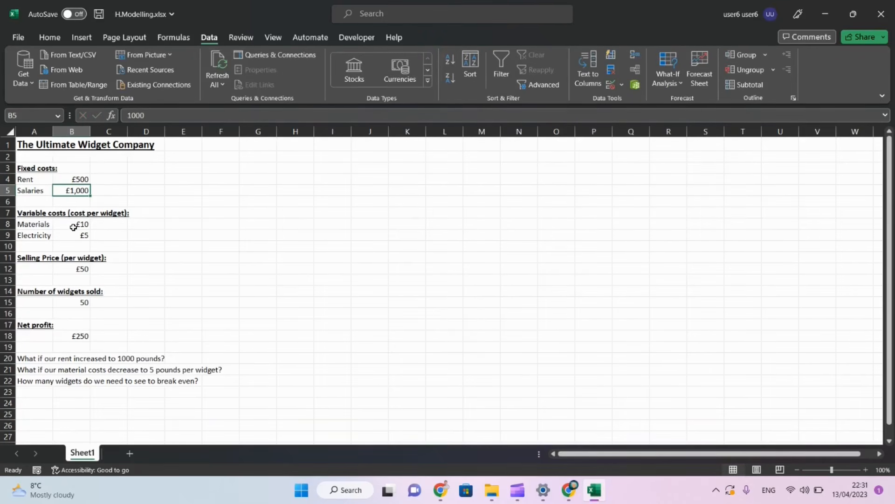
# - Correct the break-even question in A22 by changing "see" to "sell"
pyautogui.press('Down')
pyautogui.press('Down')
pyautogui.press('Down')
pyautogui.press('Down')
pyautogui.press('Down')
pyautogui.press('Down')
pyautogui.press('Down')
pyautogui.press('Down')
pyautogui.press('Down')
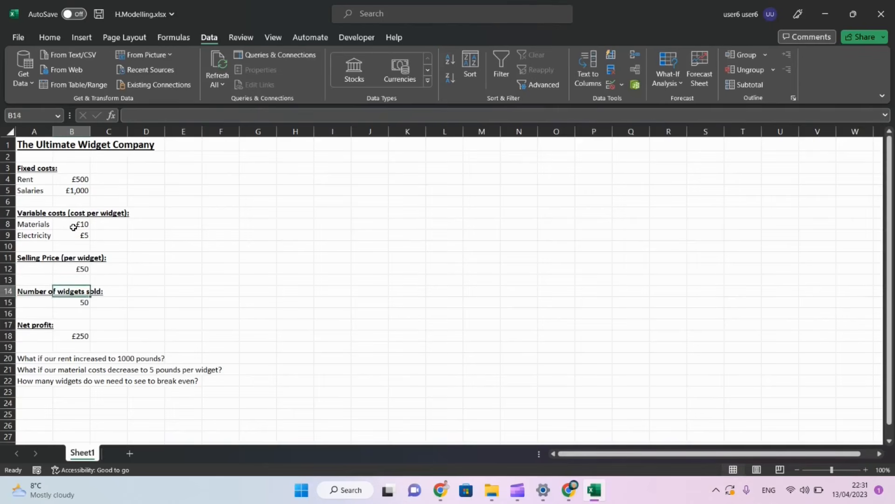
pyautogui.press('Down')
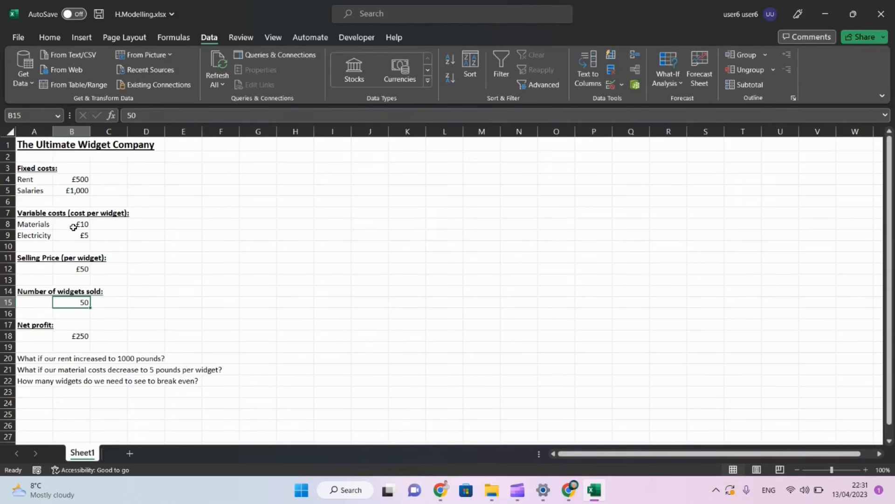
pyautogui.press('Down')
pyautogui.press('Down')
pyautogui.press('Down')
pyautogui.press('Down')
pyautogui.press('Down')
pyautogui.press('Down')
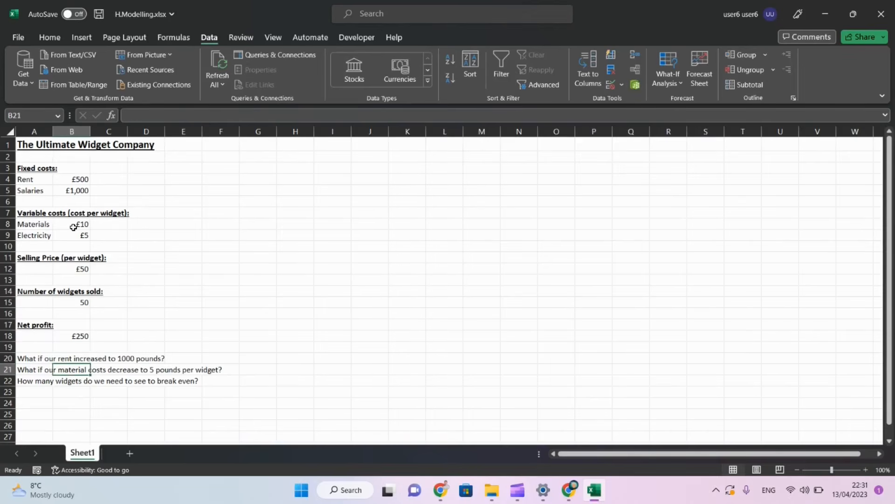
pyautogui.press('Down')
pyautogui.press('Left')
pyautogui.press('F2')
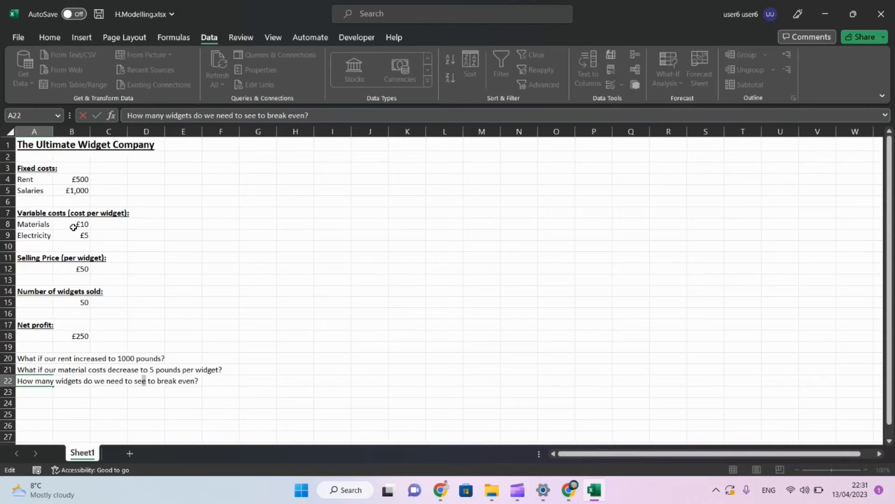
pyautogui.write('ll')
pyautogui.press('Return')
pyautogui.press('Up')
pyautogui.press('Right')
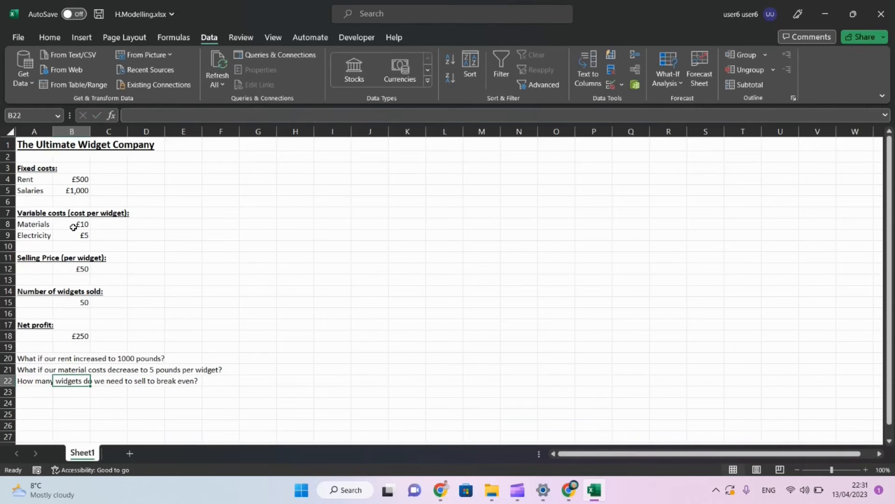
# - Run Goal Seek to set net profit cell B18 to 0 by changing widgets sold cell B15, and keep the solution
pyautogui.click(665, 81)
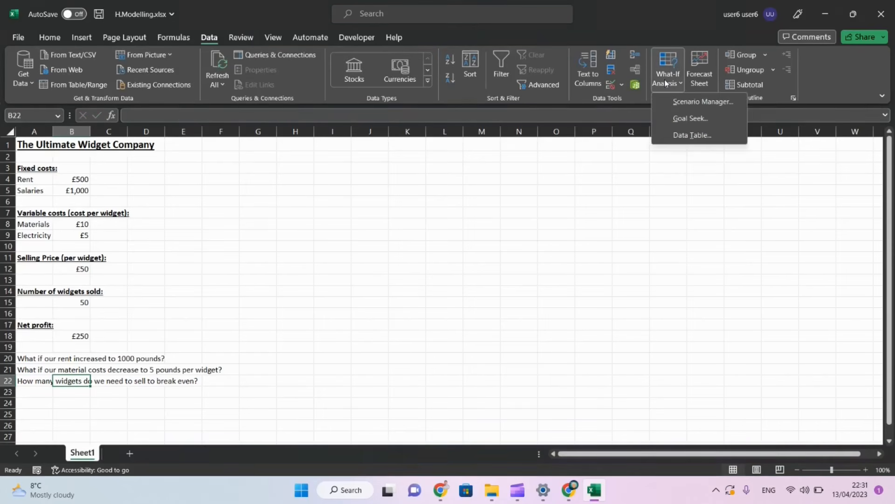
pyautogui.click(678, 119)
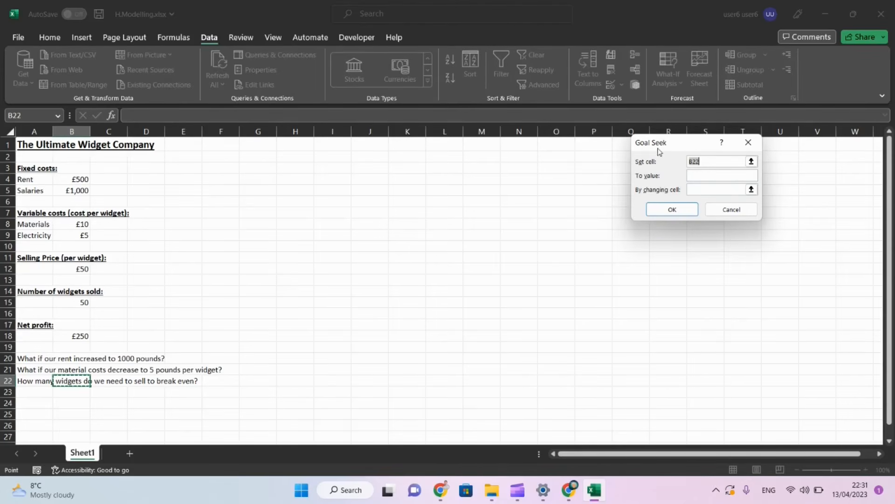
pyautogui.click(708, 162)
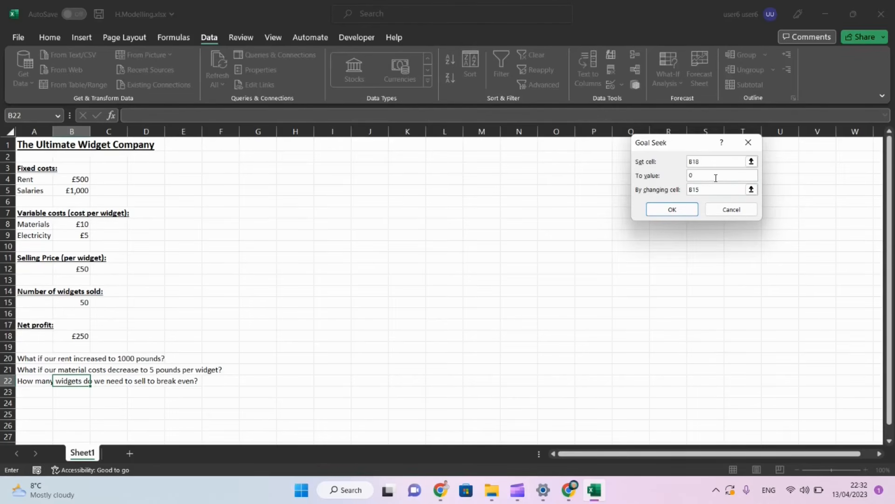
pyautogui.click(670, 210)
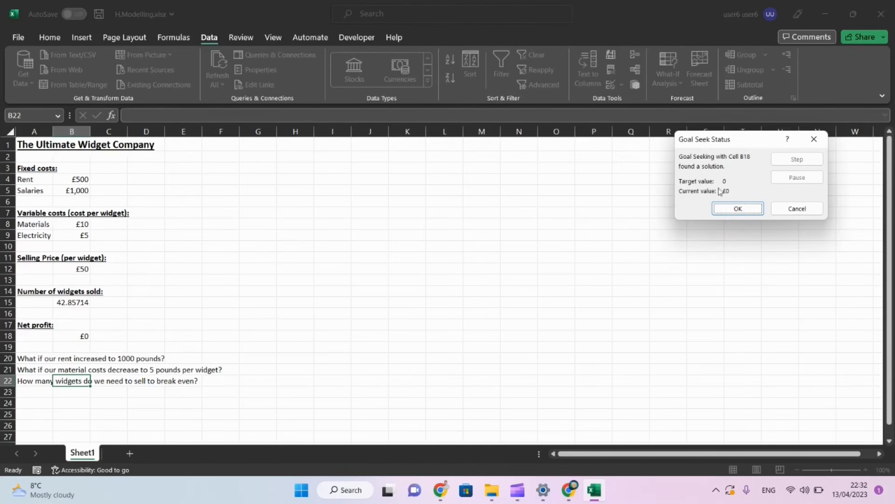
pyautogui.click(744, 208)
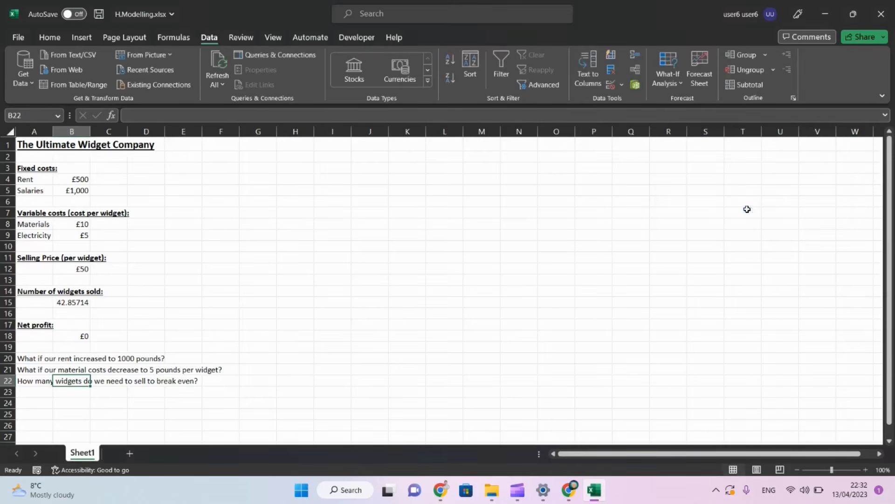
# - Enter the rounded-up number of widgets, 43, in C15 beside the goal seek result
pyautogui.click(69, 303)
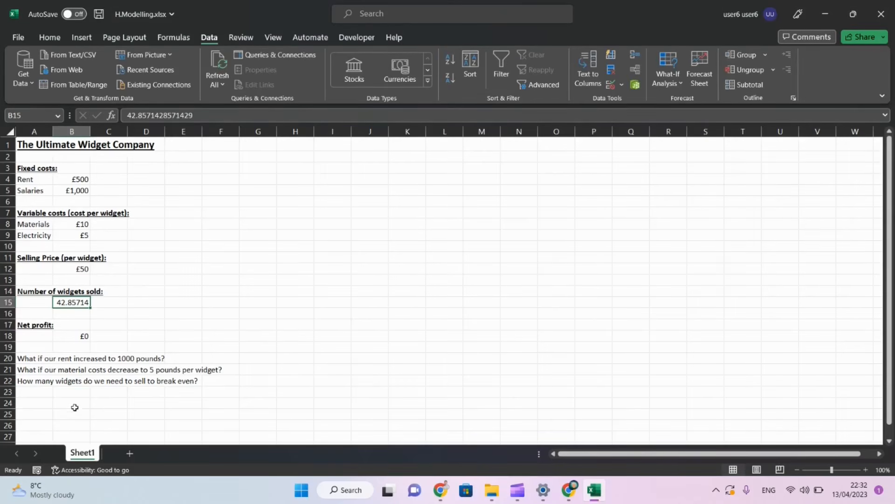
pyautogui.click(113, 304)
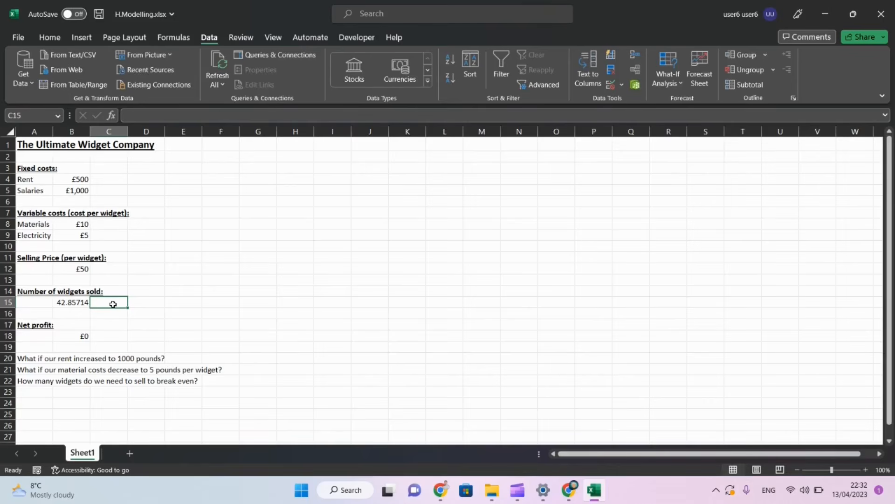
pyautogui.write('43')
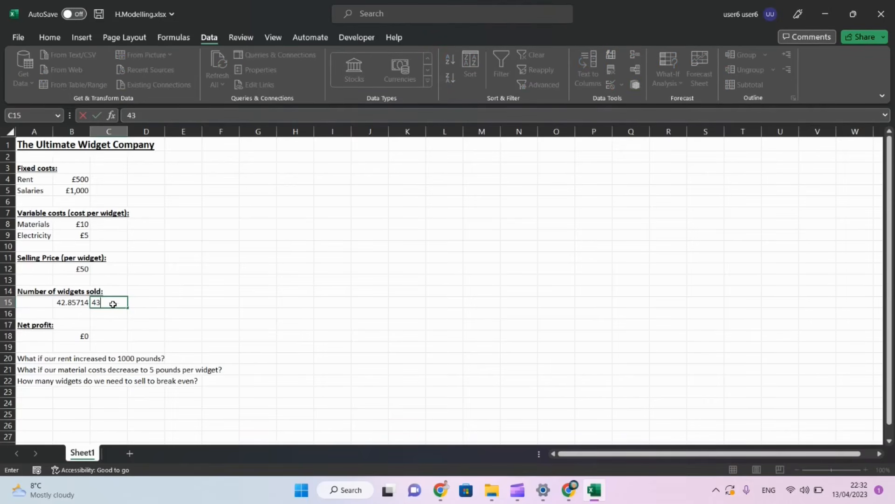
pyautogui.press('Return')
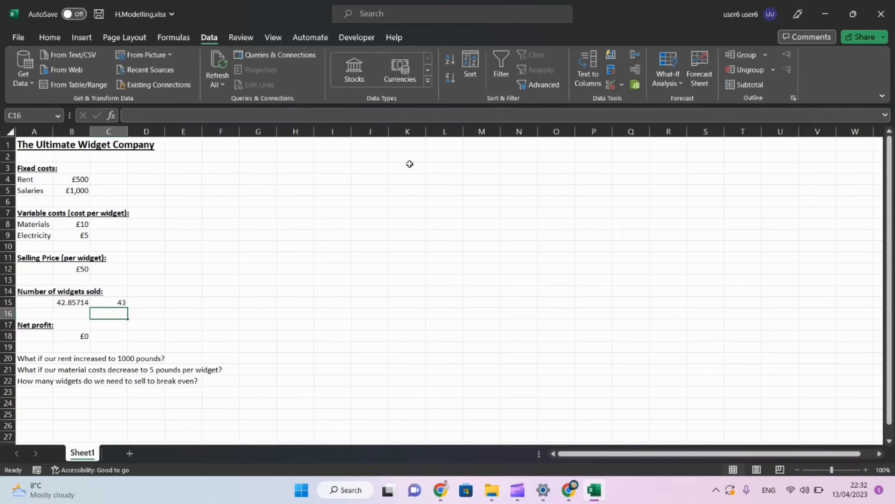
pyautogui.click(673, 84)
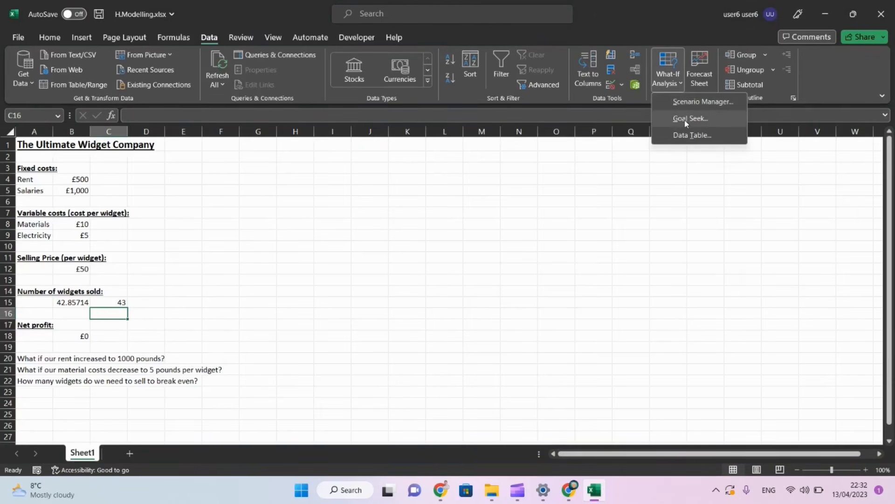
pyautogui.press('Escape')
# - Switch to the A.Checklist document in Google Docs, tick the what-if analysis and goal seek items under Modeling, and return to Excel
pyautogui.hotkey('alt', 'Tab')
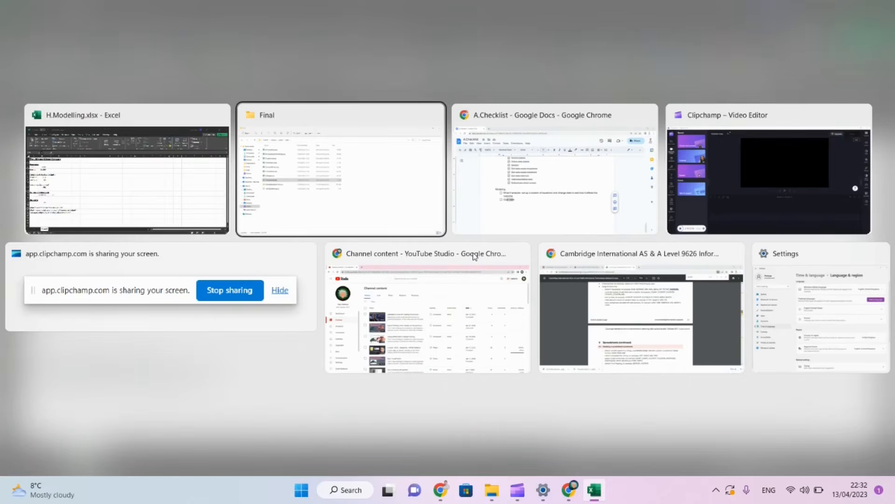
pyautogui.hotkey('alt', 'Tab')
pyautogui.click(211, 293)
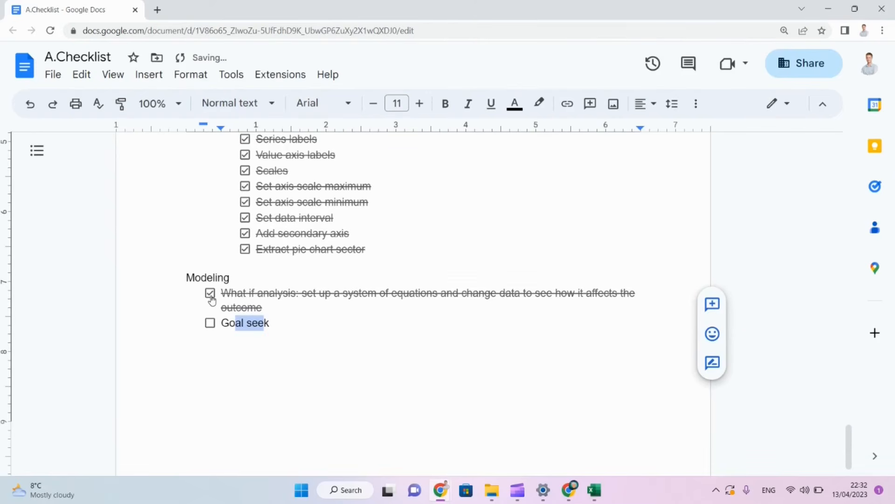
pyautogui.click(210, 323)
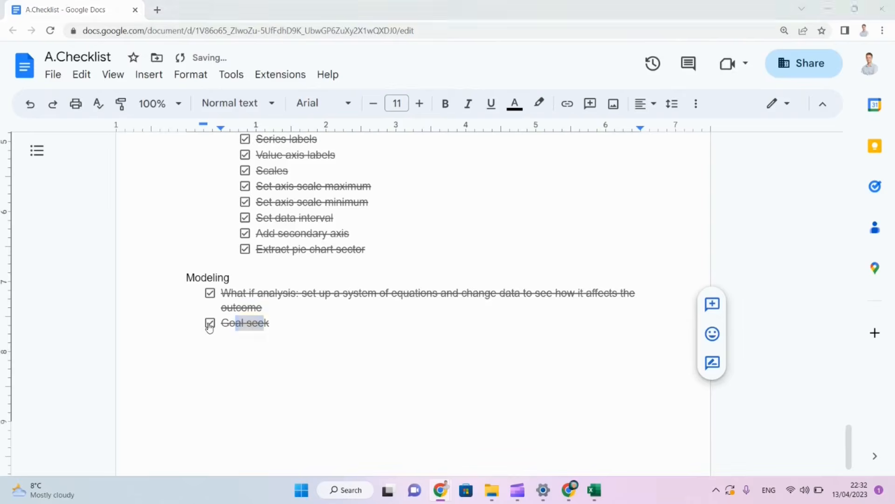
pyautogui.hotkey('alt', 'Tab')
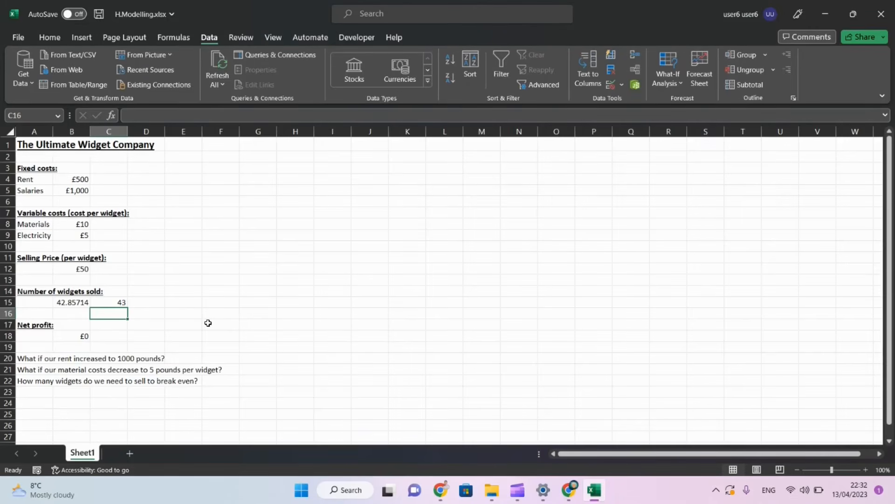